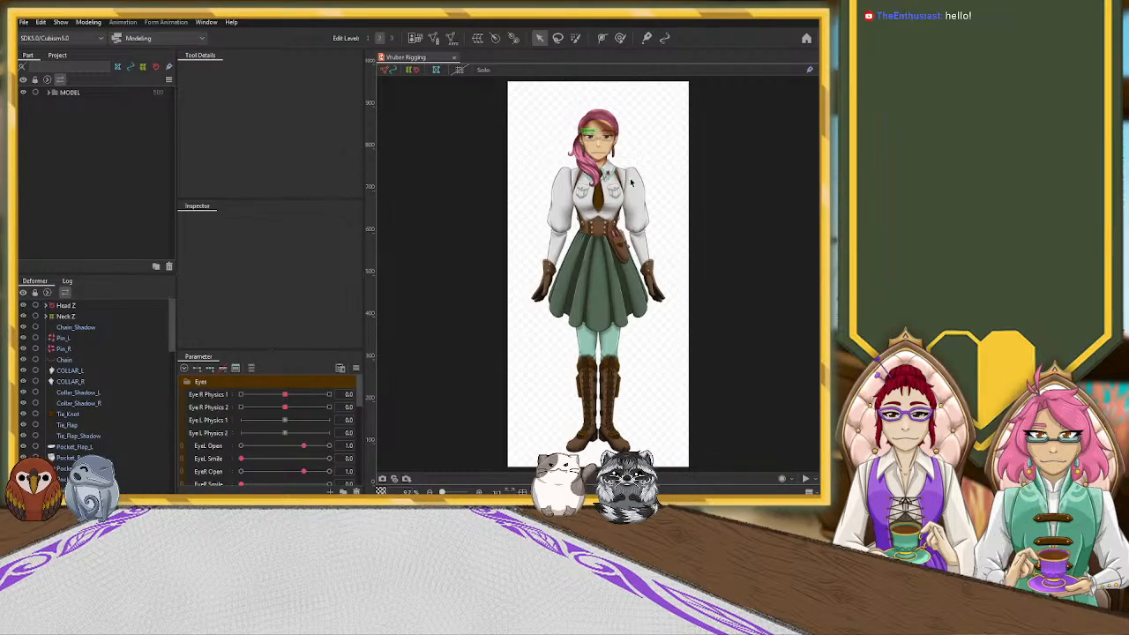
Hide all deformers and show them again so that every part of the model is visible
left_click(24, 293)
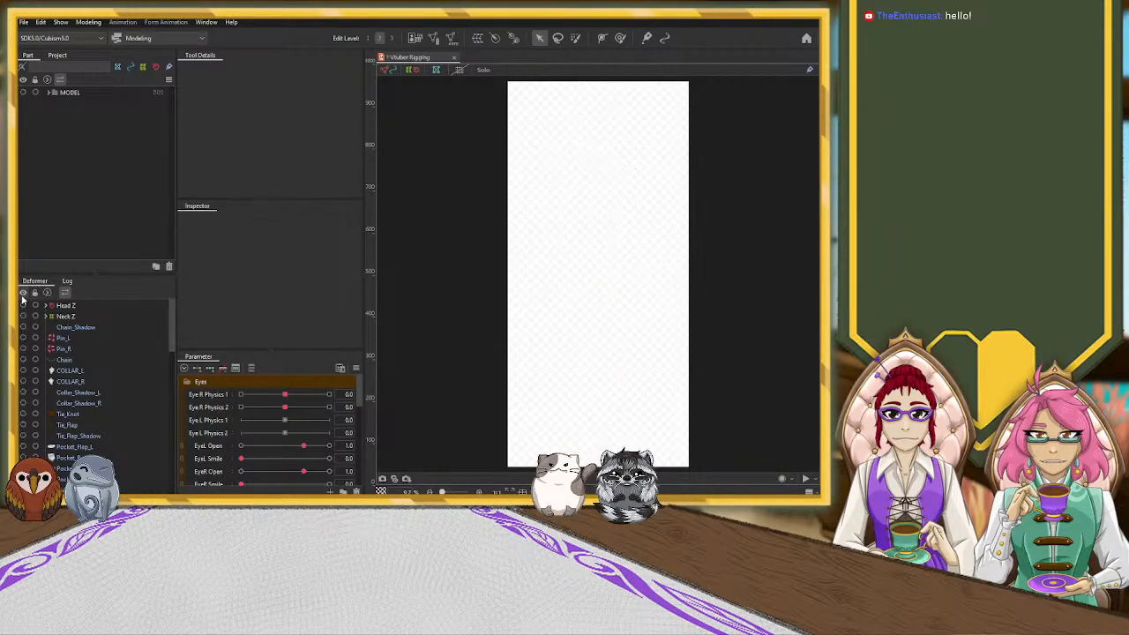
left_click(23, 293)
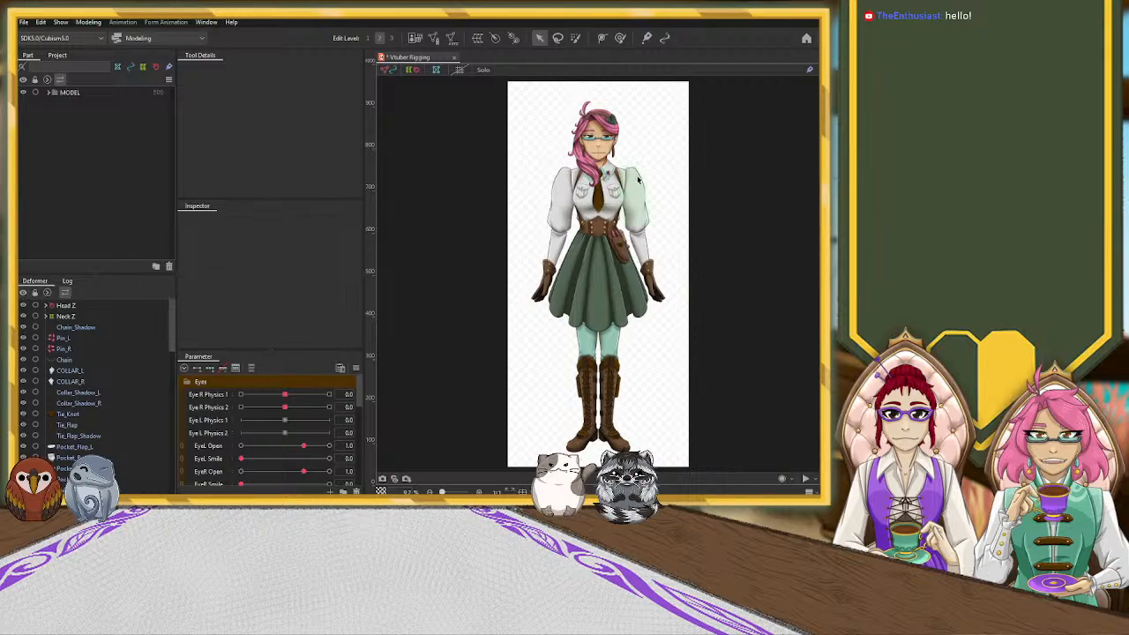
Examine the model's face, glasses, hair, ear and upper body up close
scroll(599, 145, "up", 5)
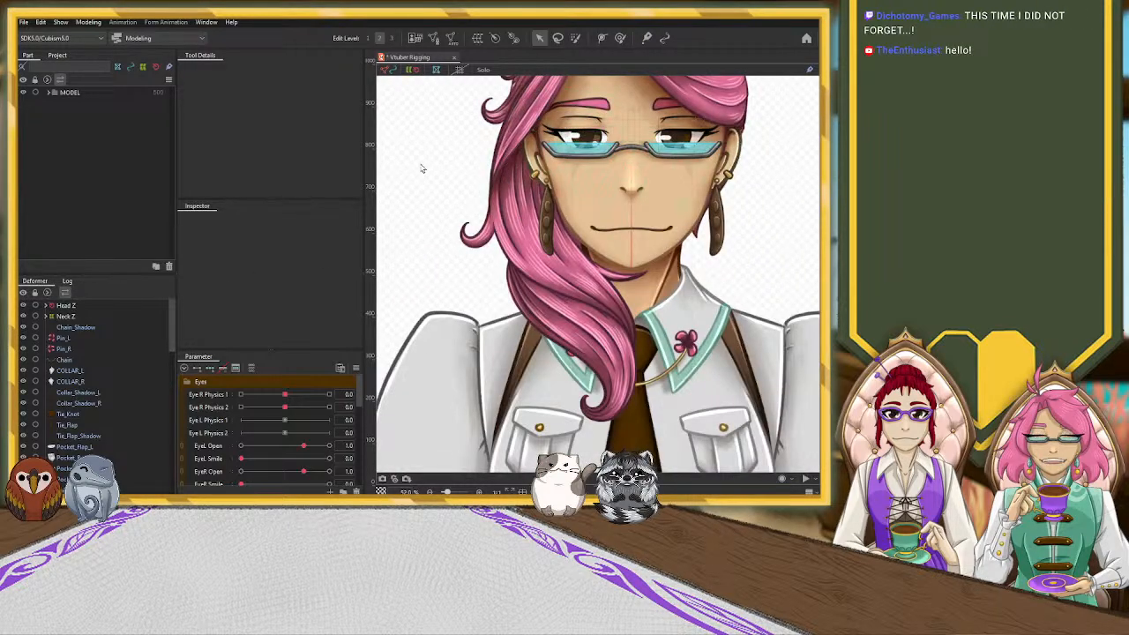
scroll(421, 168, "down", 3)
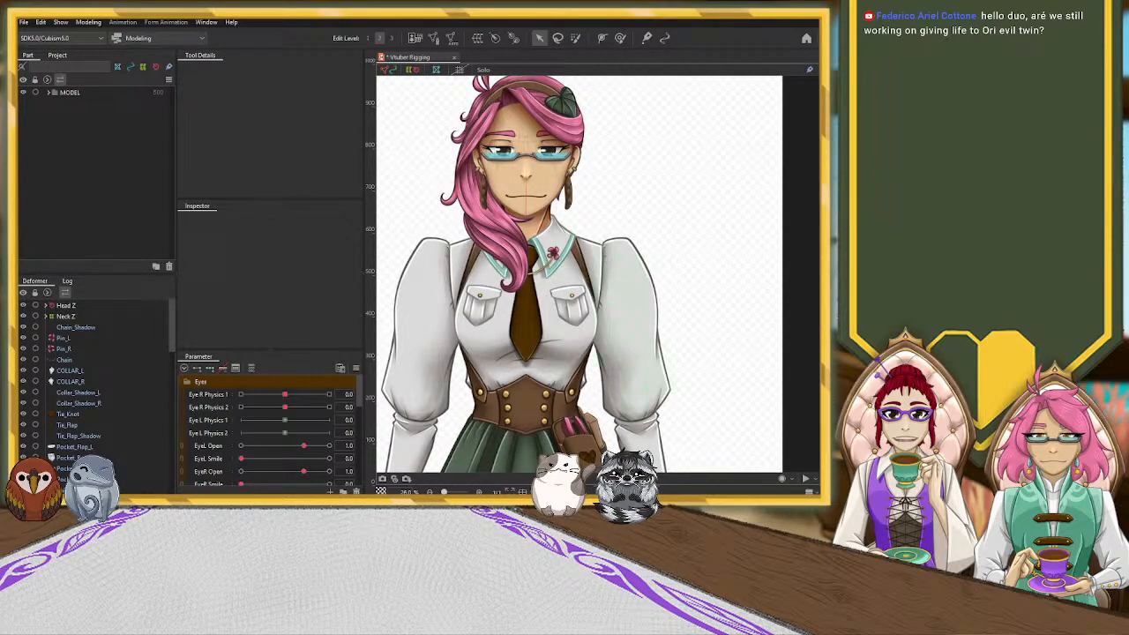
scroll(556, 148, "down", 2)
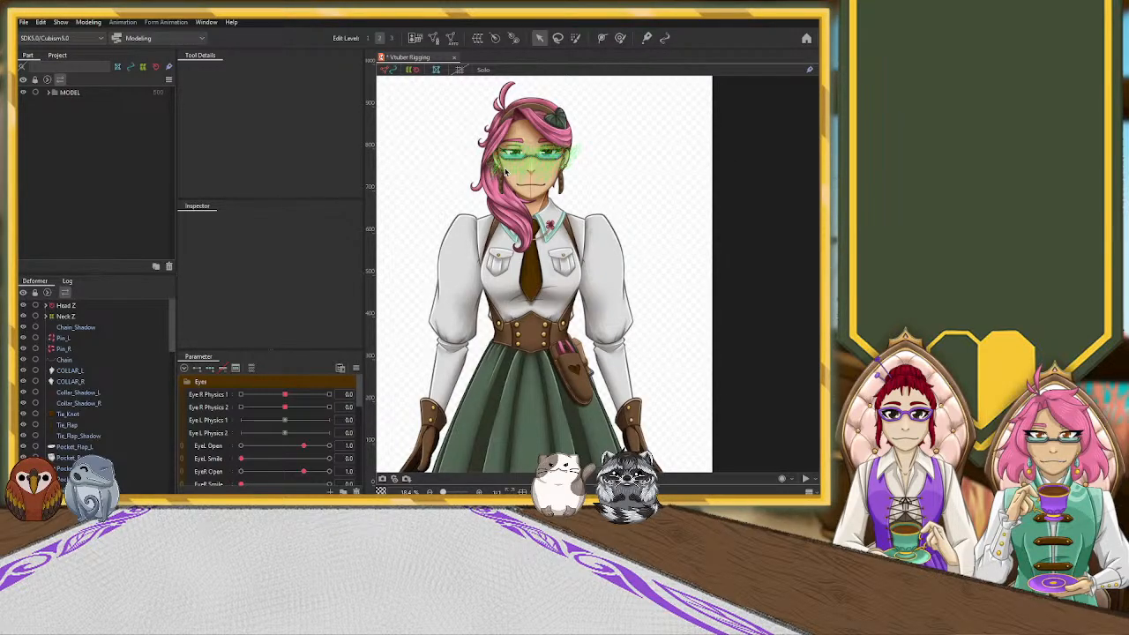
scroll(514, 164, "up", 5)
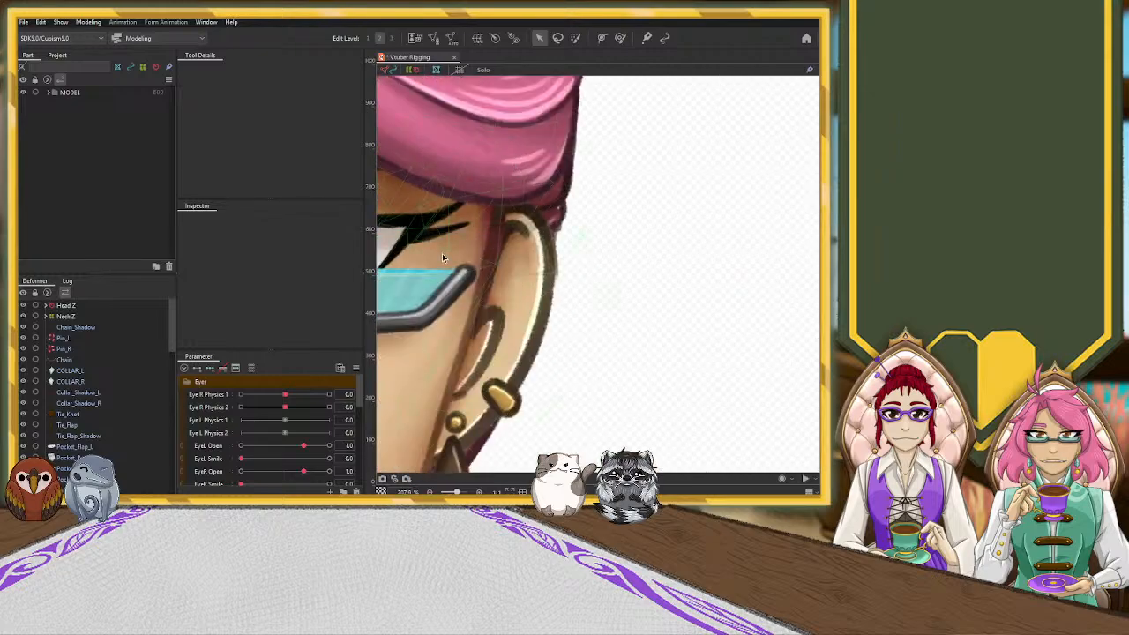
scroll(534, 250, "down", 5)
scroll(590, 258, "up", 4)
scroll(458, 262, "down", 3)
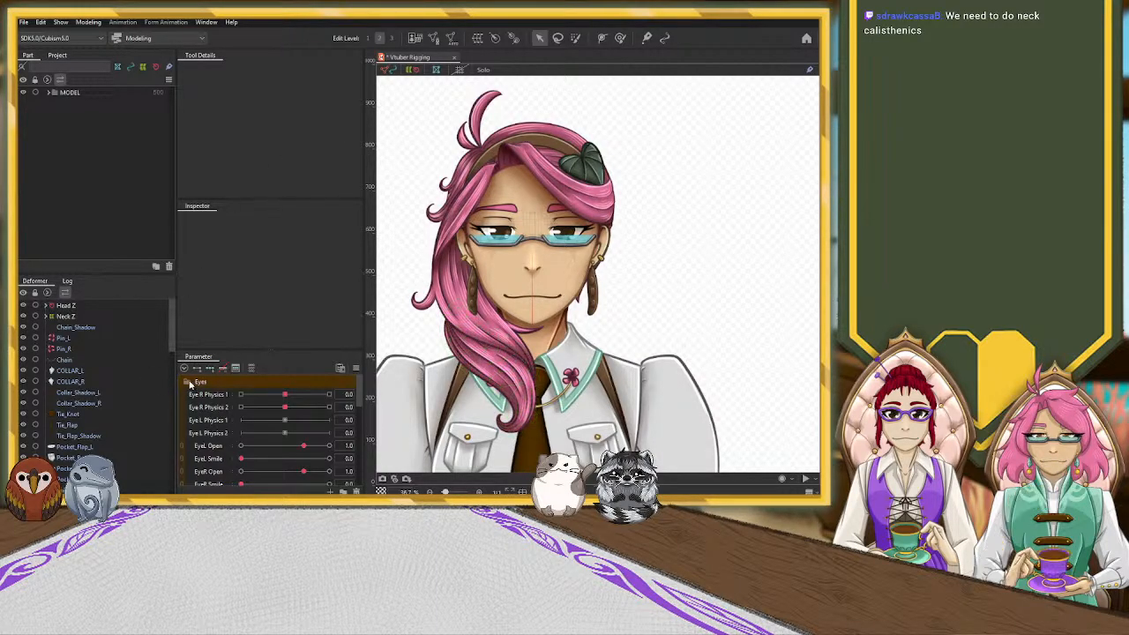
Set the Angle Z parameter to 0.0 and select the Head Z rotation deformer together with all its child objects
scroll(217, 397, "up", 5)
mouse_move(288, 425)
left_mouse_down()
mouse_move(254, 422)
mouse_move(250, 436)
mouse_move(317, 441)
mouse_move(247, 441)
mouse_move(356, 446)
mouse_move(189, 443)
mouse_move(300, 442)
mouse_move(228, 434)
mouse_move(309, 425)
mouse_move(221, 429)
mouse_move(361, 428)
mouse_move(195, 431)
mouse_move(371, 432)
mouse_move(242, 427)
mouse_move(424, 433)
mouse_move(220, 425)
mouse_move(355, 424)
mouse_move(242, 425)
mouse_move(327, 430)
mouse_move(285, 429)
left_mouse_up()
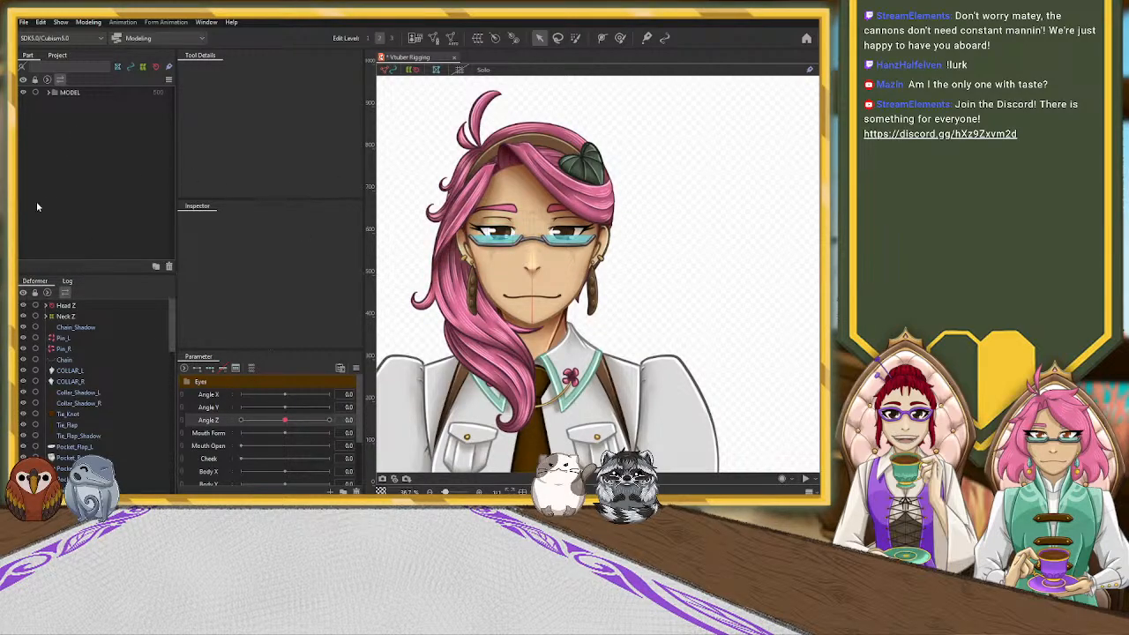
left_click(68, 307)
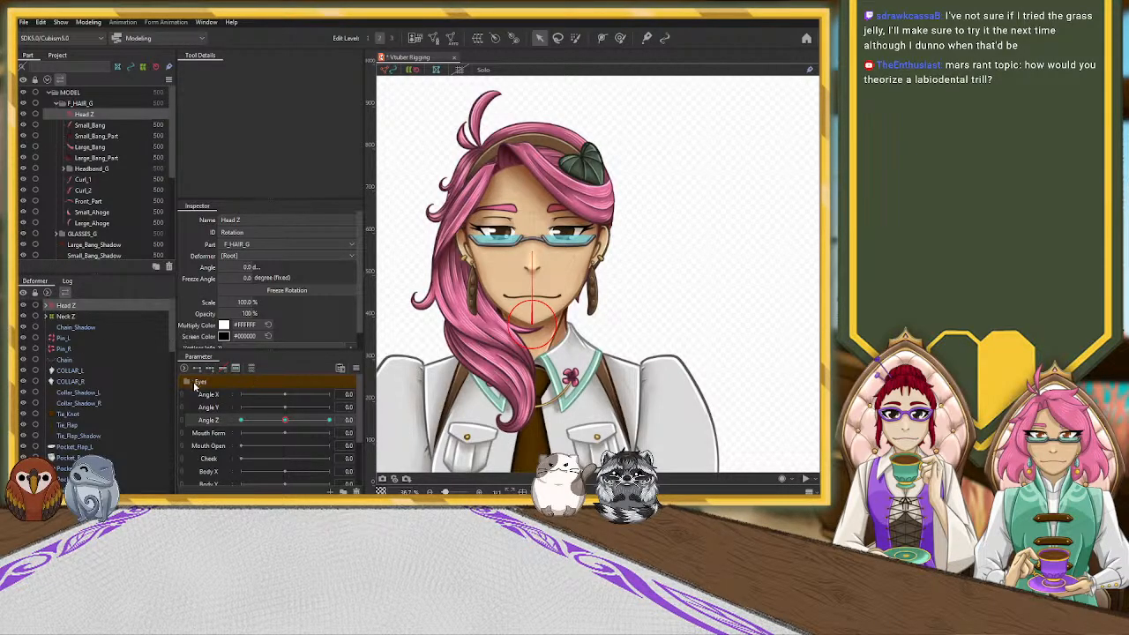
left_click(62, 308)
left_click(61, 309)
double_click(118, 307)
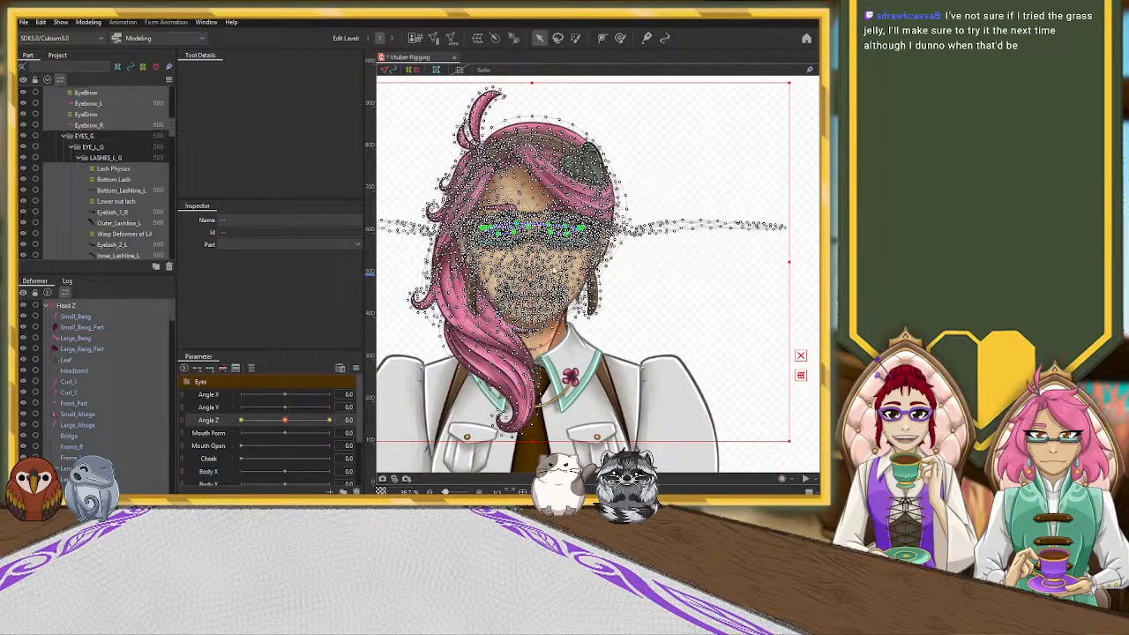
Examine the selected head meshes on the canvas and the child objects listed under Head Z
scroll(551, 265, "down", 5)
scroll(549, 265, "up", 5)
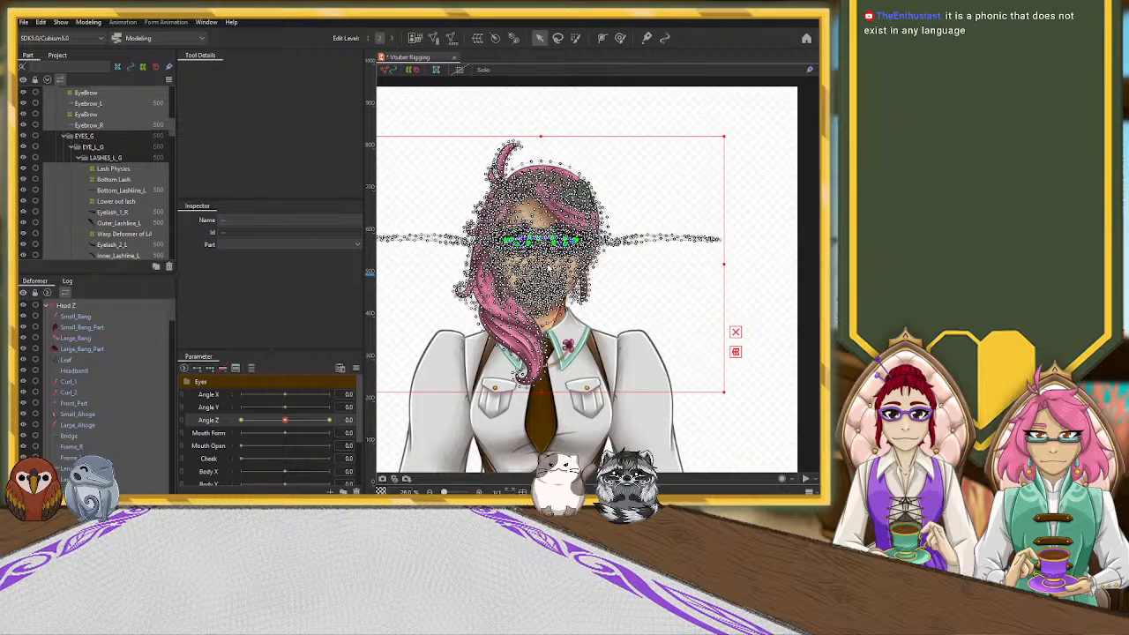
scroll(547, 256, "up", 2)
scroll(135, 356, "down", 5)
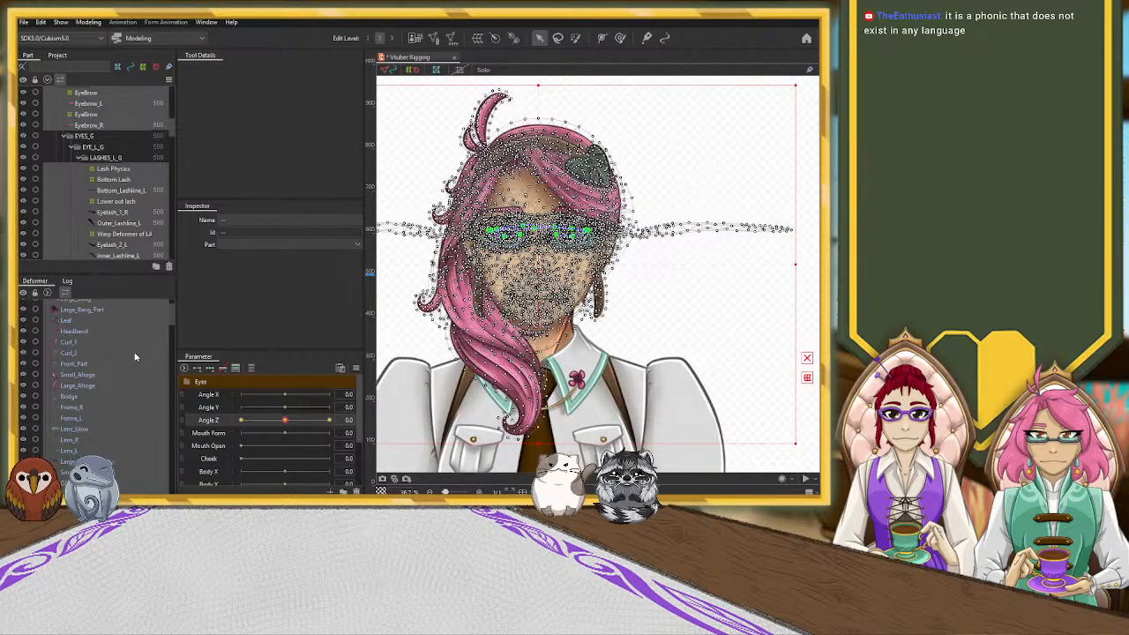
scroll(135, 356, "down", 3)
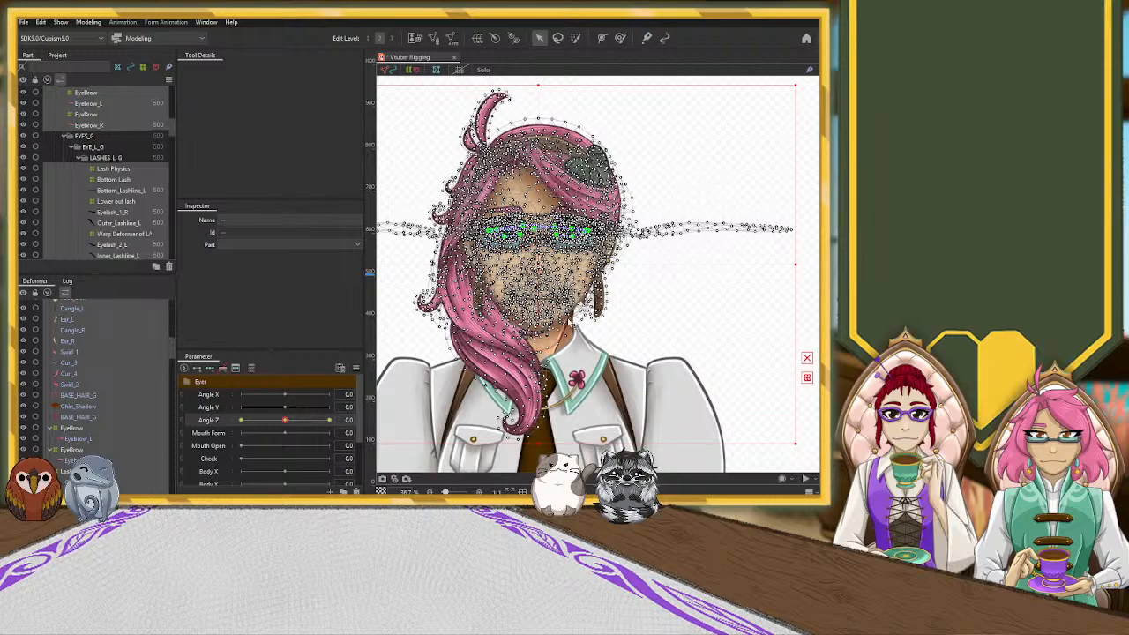
scroll(509, 349, "down", 6)
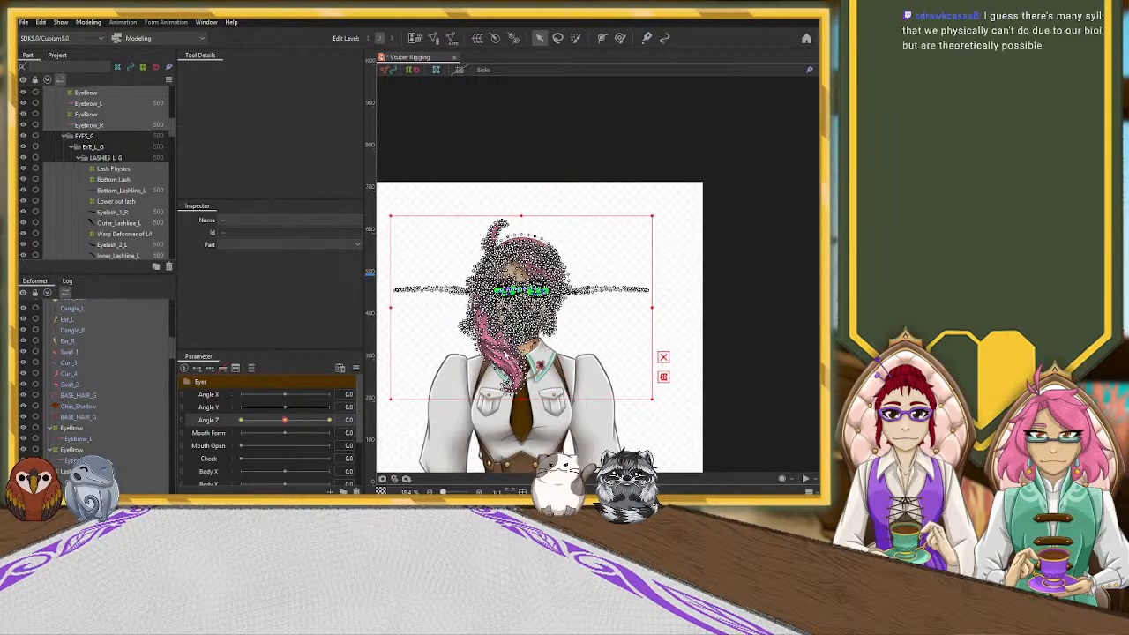
scroll(505, 353, "up", 8)
scroll(505, 353, "down", 3)
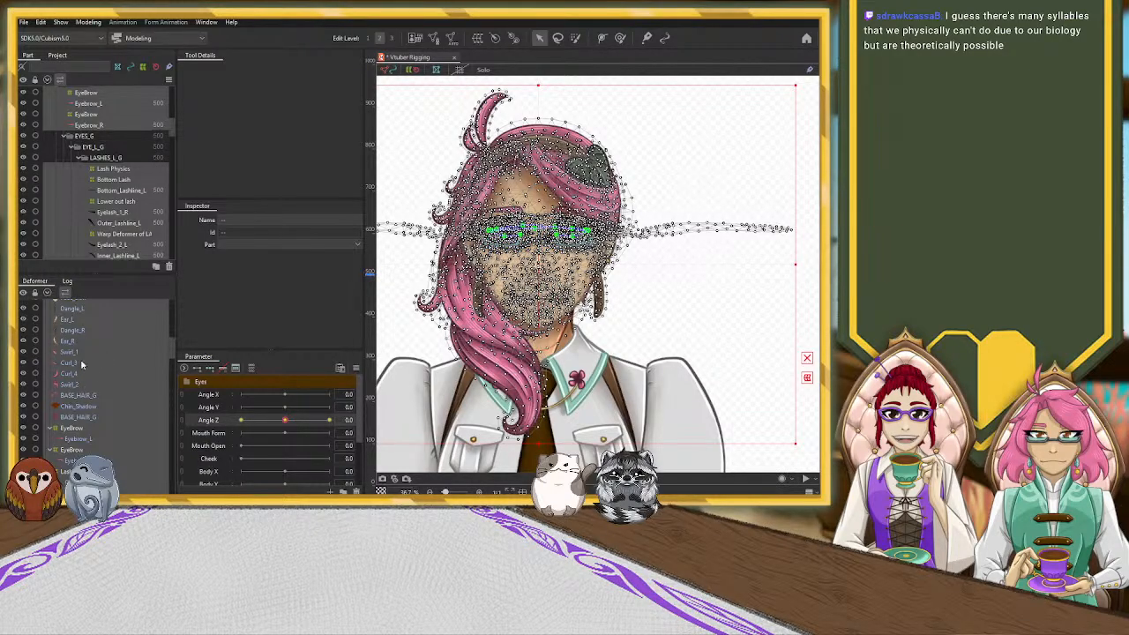
Try excluding Swirl_1 and Curl_3 from the selection while toggling the visibility of the curls, and add both back
left_click(23, 353)
left_click(24, 353)
left_click(63, 352)
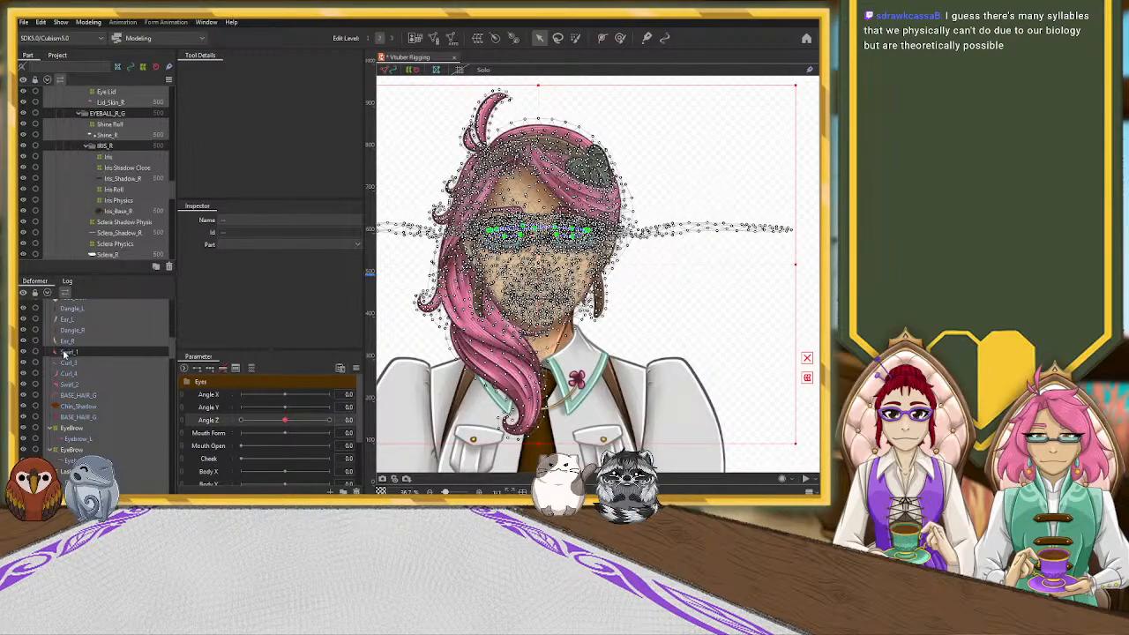
left_click(22, 368)
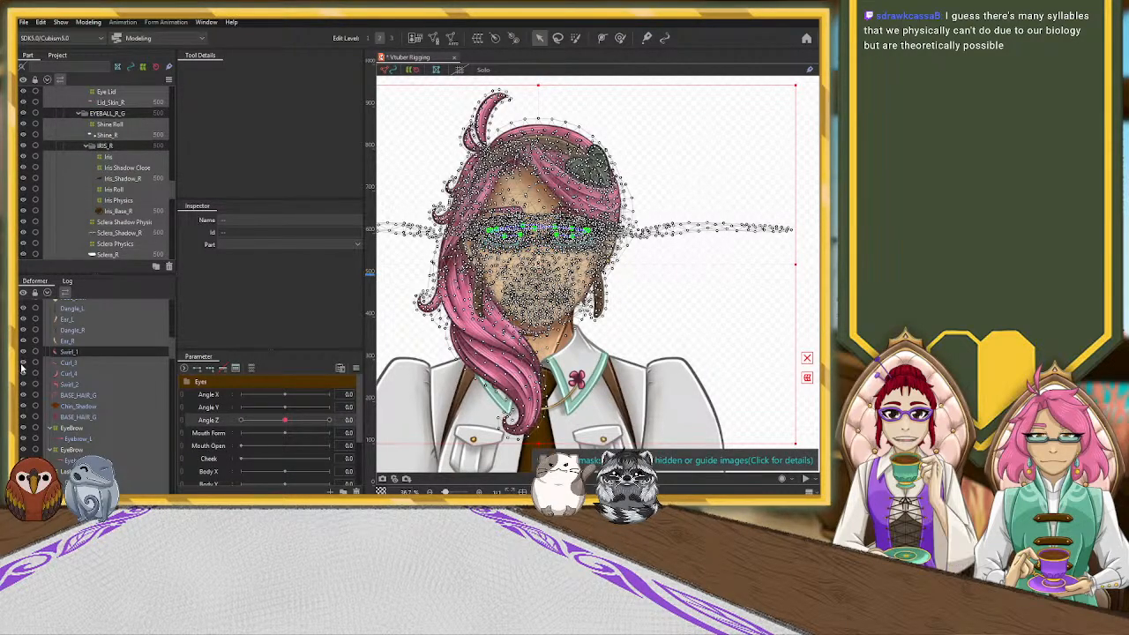
left_click(68, 364, "ctrl")
left_click(24, 373)
left_click(24, 374)
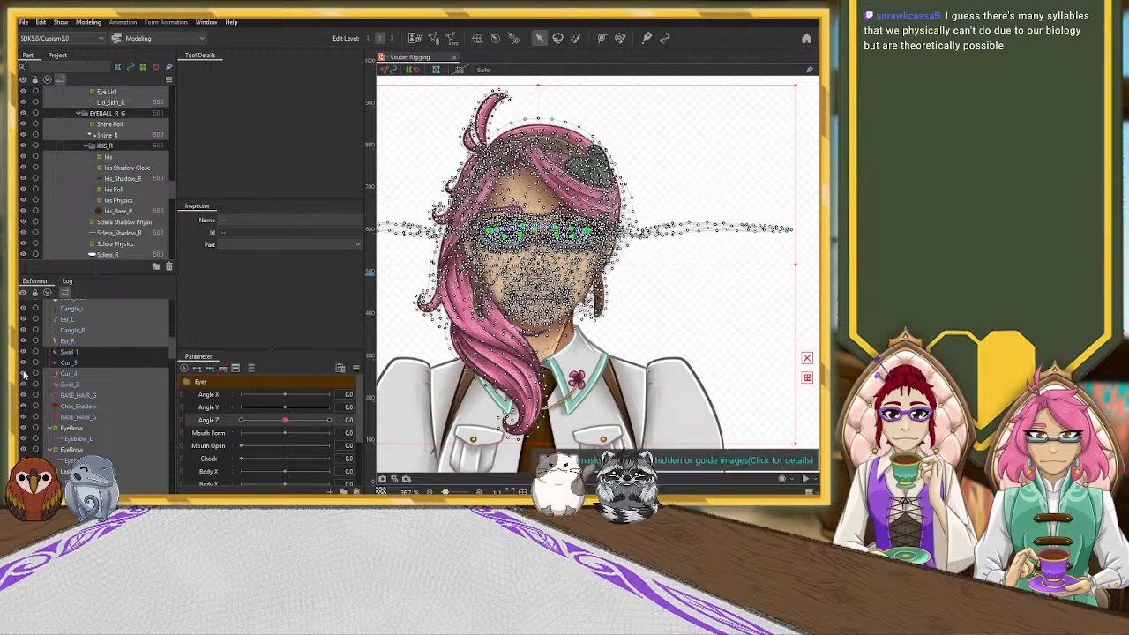
left_click(66, 363, "ctrl")
left_click(69, 353, "ctrl")
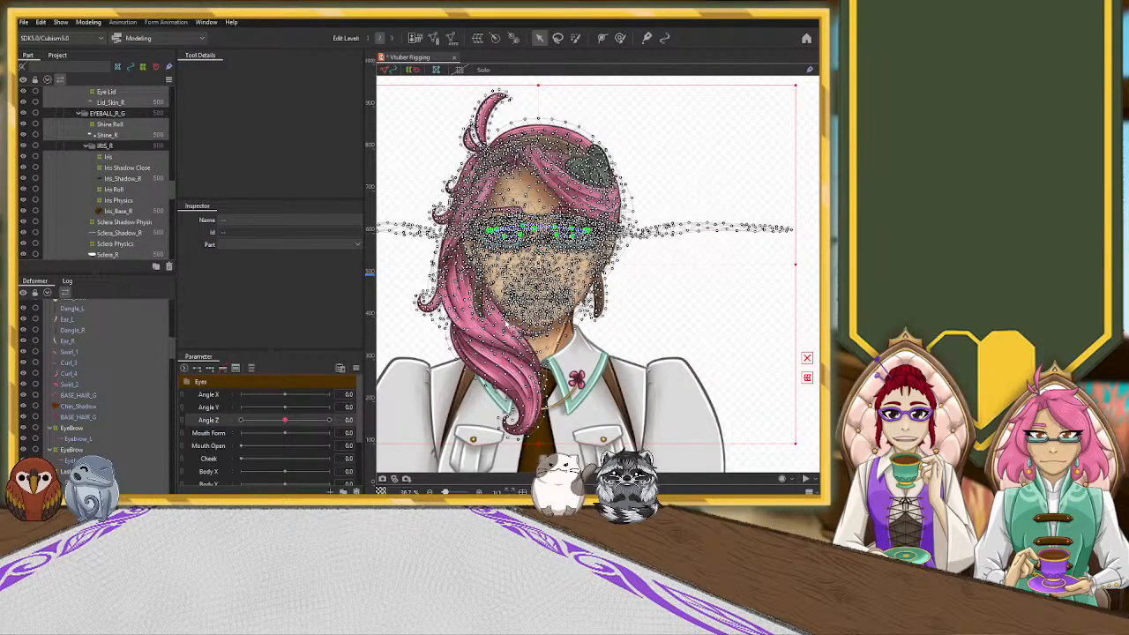
scroll(128, 382, "down", 5)
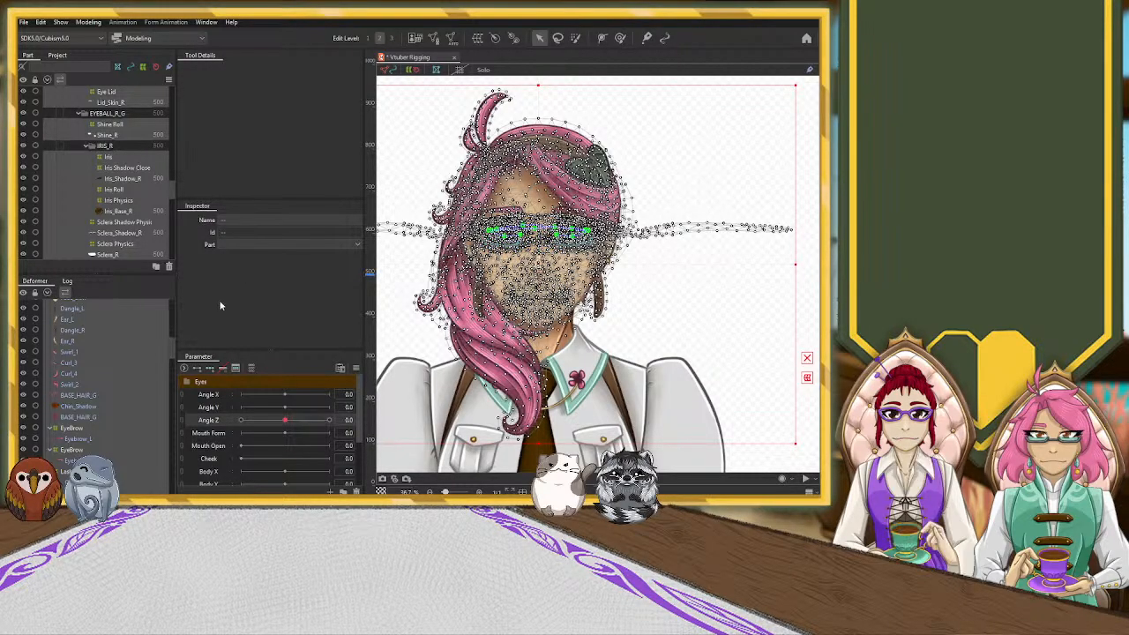
scroll(128, 381, "up", 3)
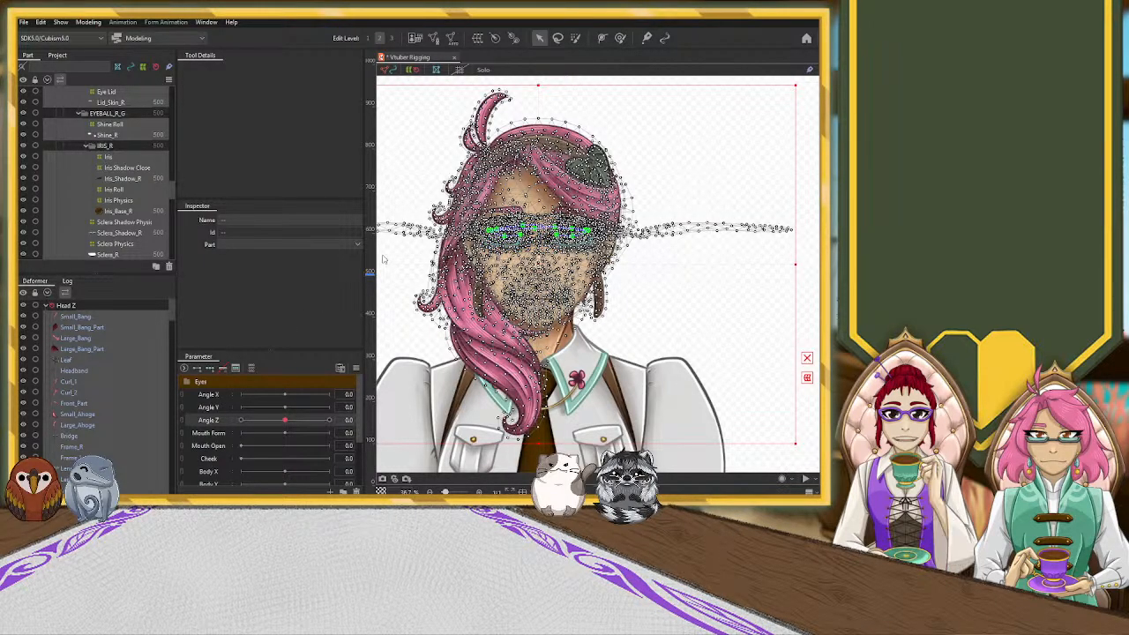
scroll(139, 335, "down", 5)
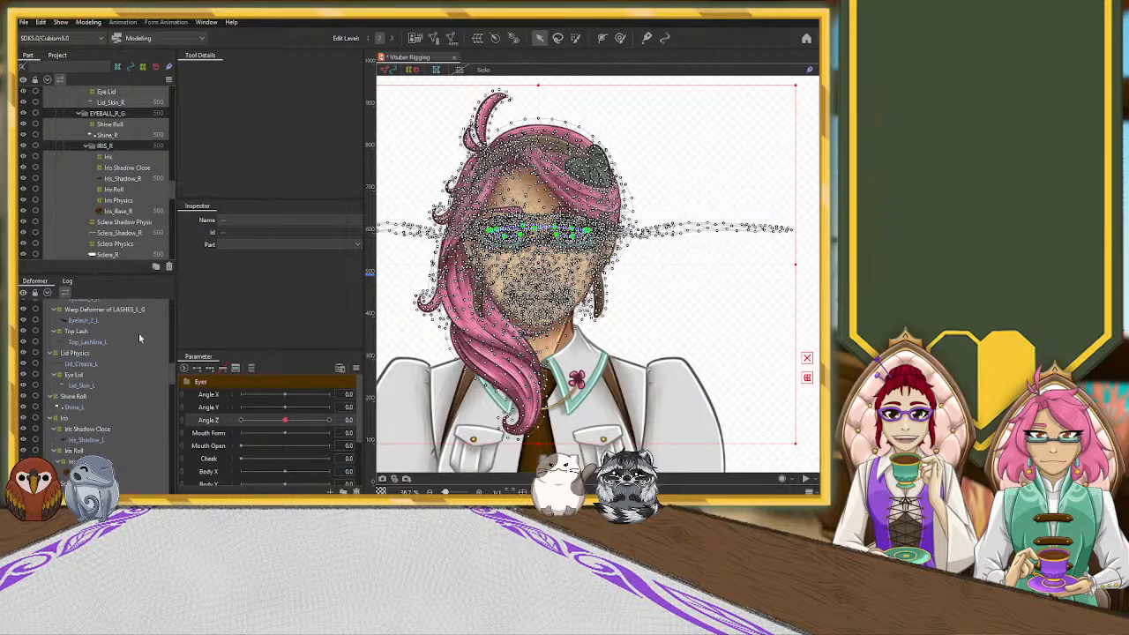
scroll(139, 338, "up", 5)
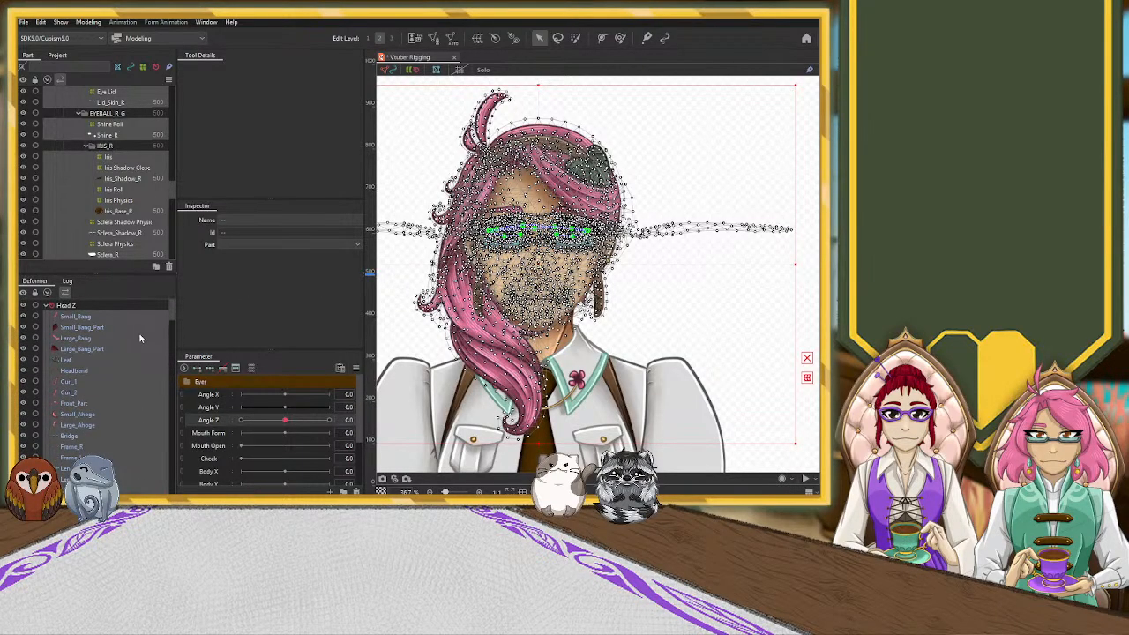
left_click(46, 307)
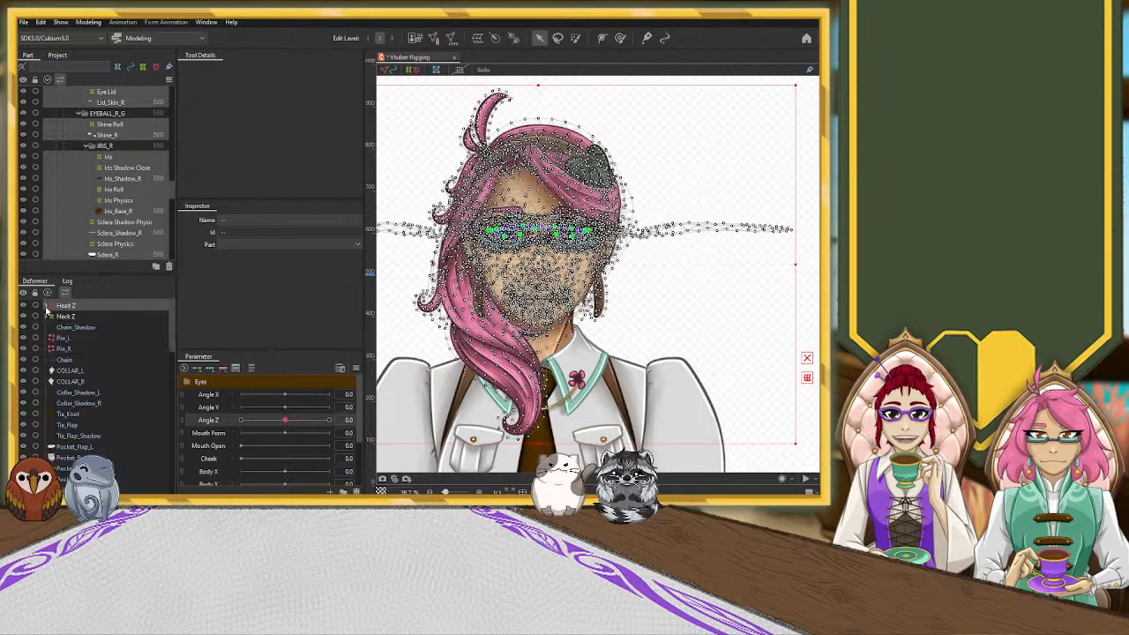
left_click(47, 306)
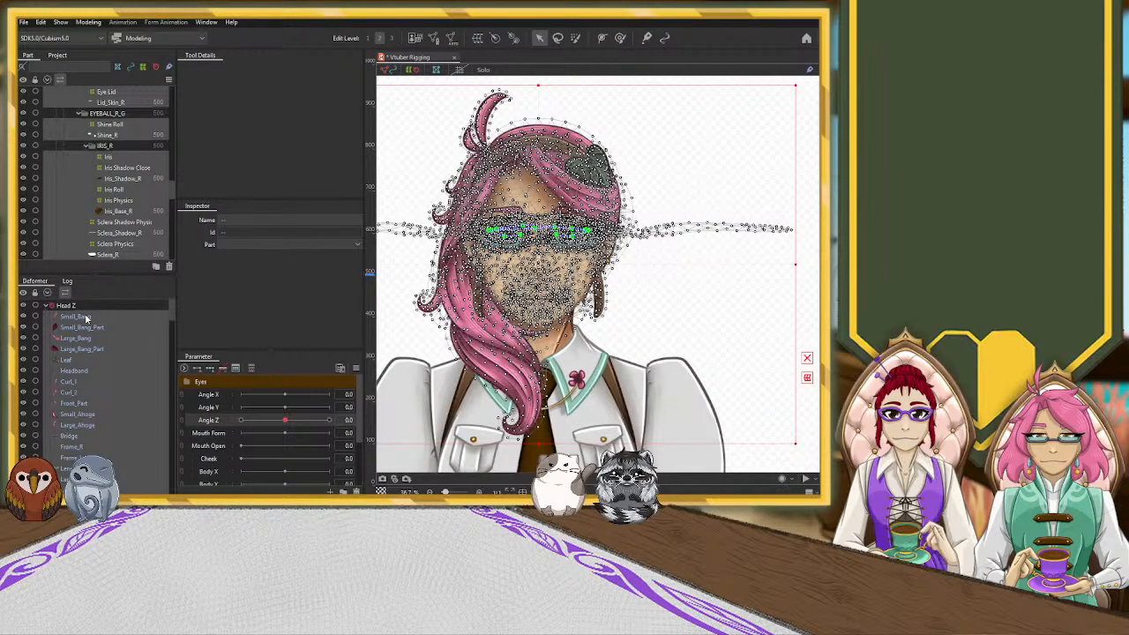
Collapse both EyeBrow deformers and the left eye's Lash Physics, Lid Physics, Shine Roll and Iris deformers under Head Z
left_click(80, 316)
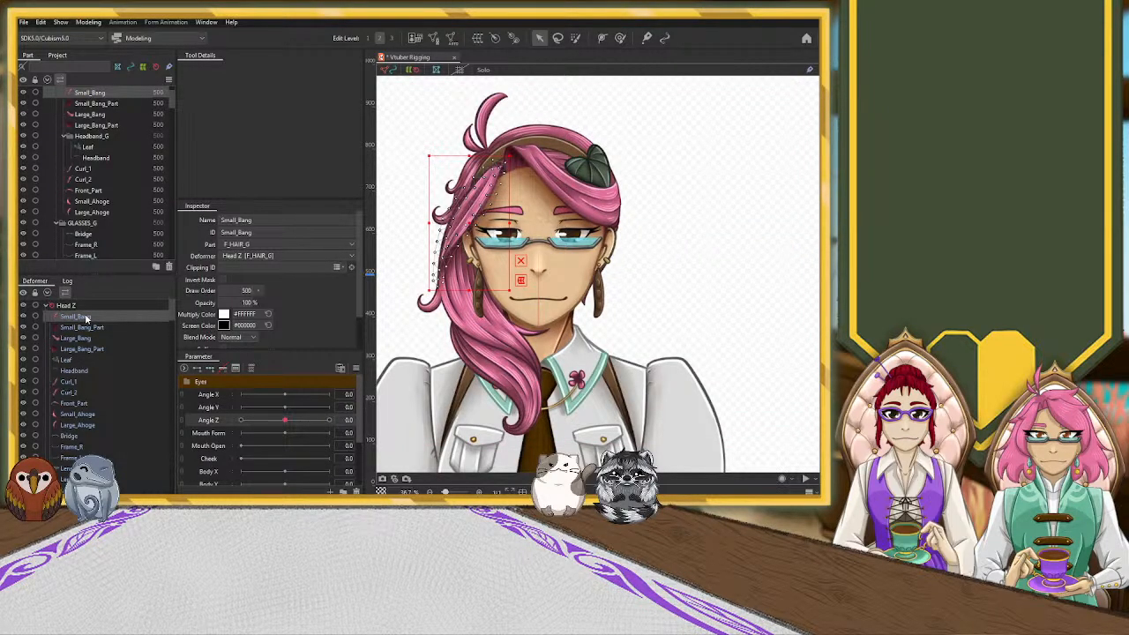
scroll(85, 353, "down", 5)
scroll(86, 353, "down", 5)
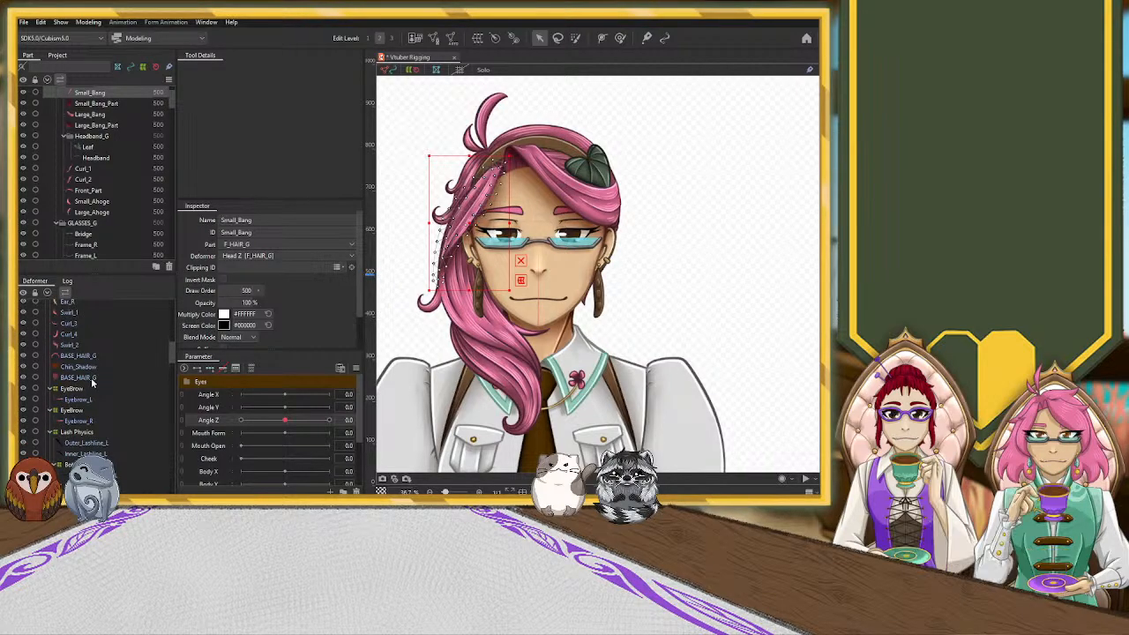
left_click(51, 388)
left_click(54, 402)
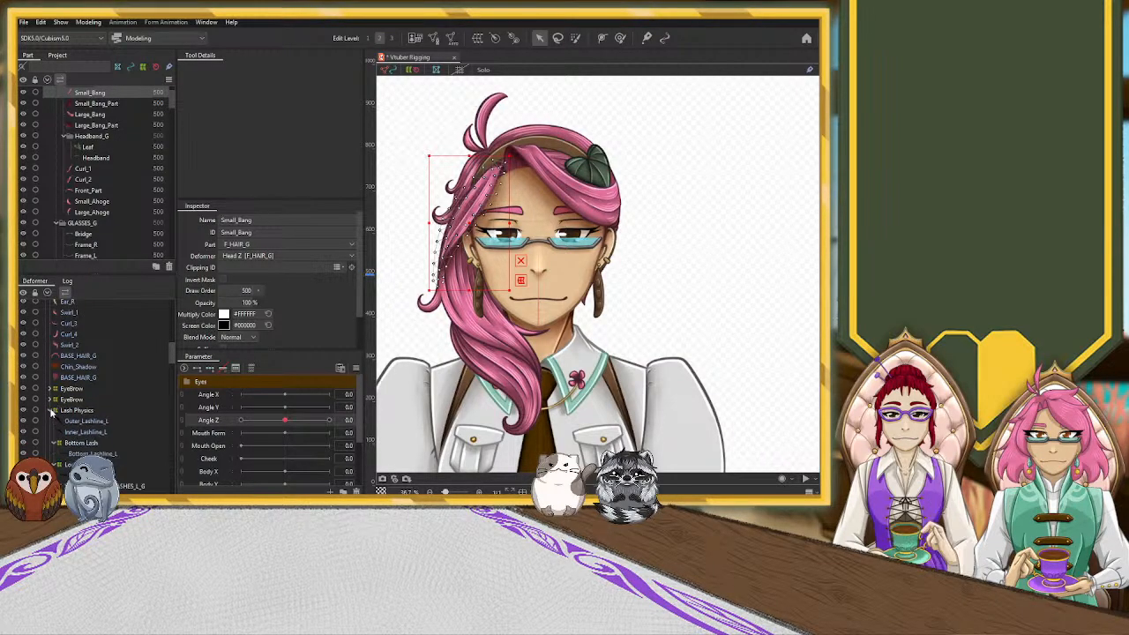
left_click(50, 410)
left_click(50, 424)
left_click(51, 442)
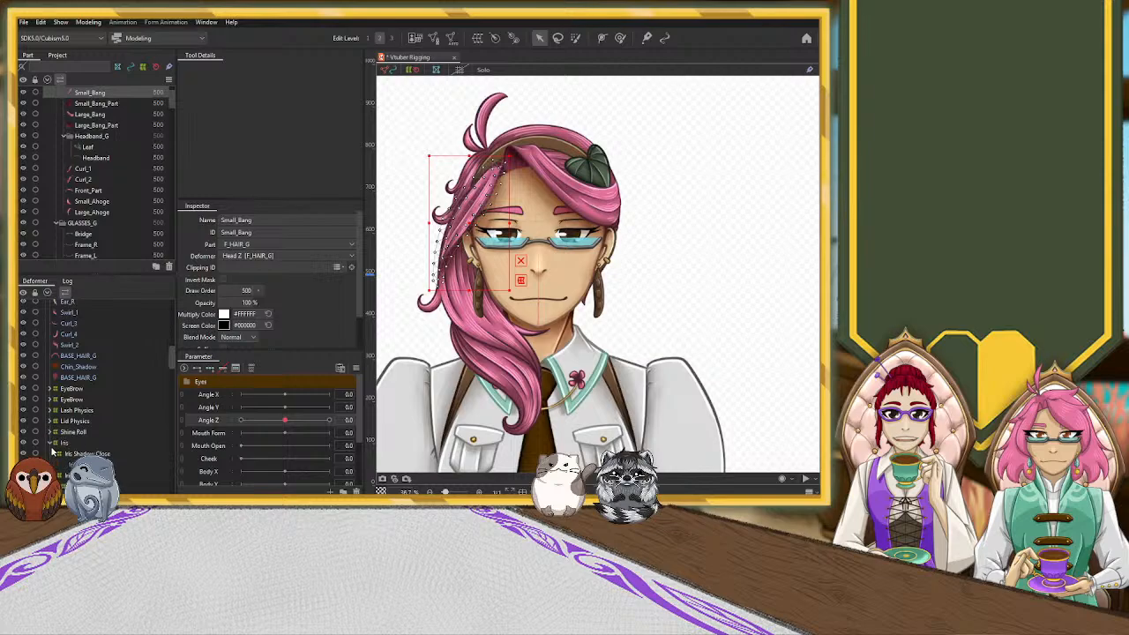
left_click(51, 446)
left_click(49, 443)
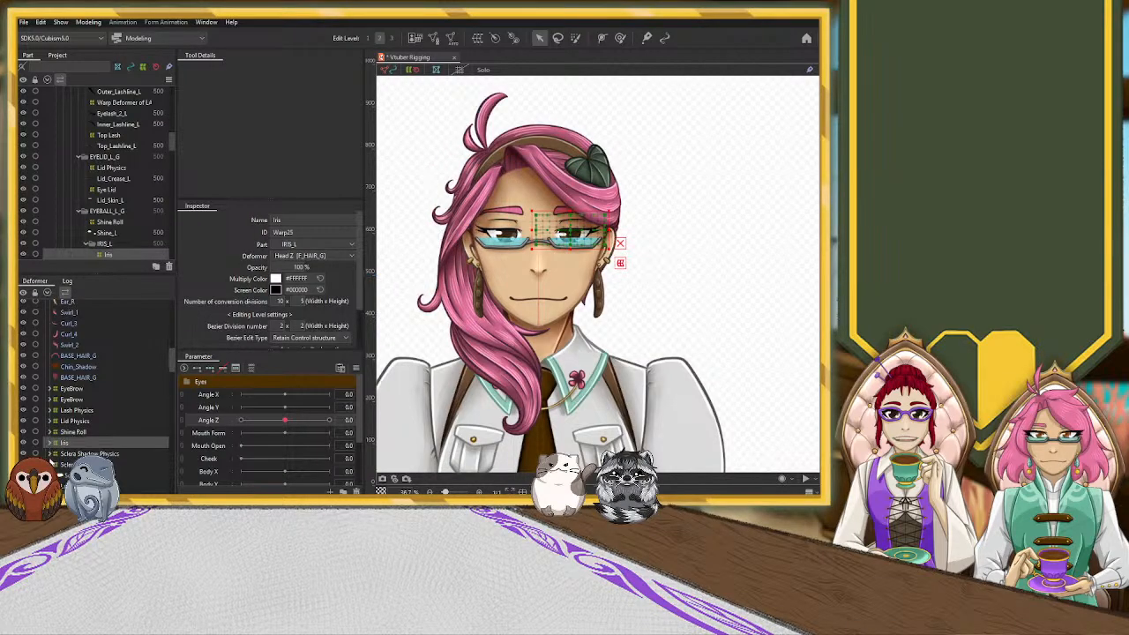
Collapse the right eye's Lid Physics, Shine Roll, Iris, Sclera Shadow Physics and Sclera Physics deformers
scroll(51, 441, "down", 2)
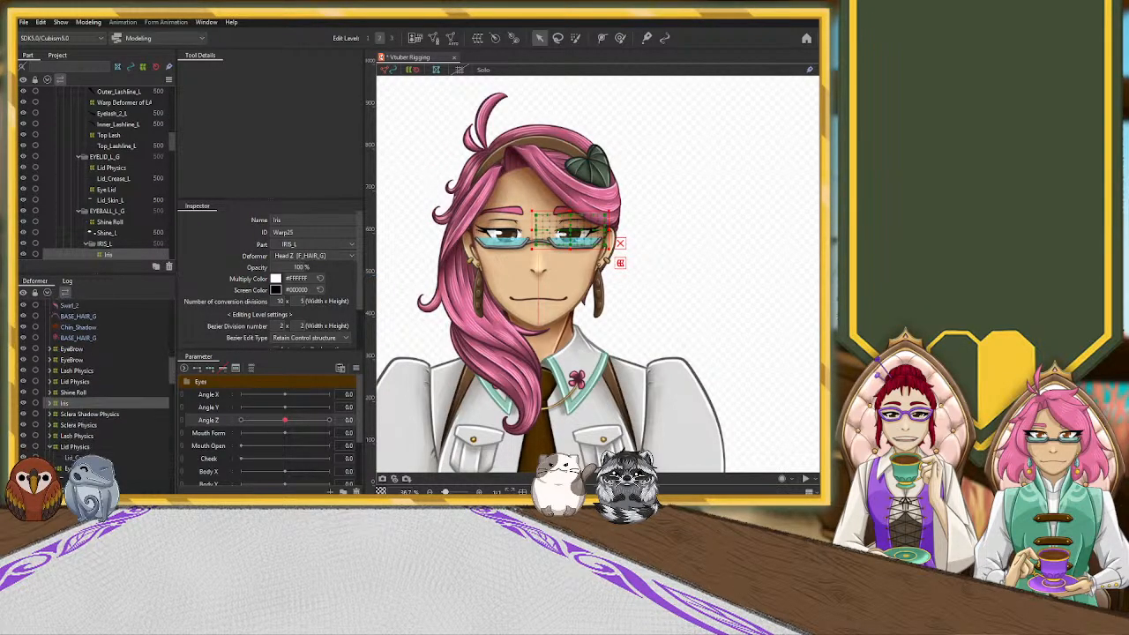
left_click(49, 409)
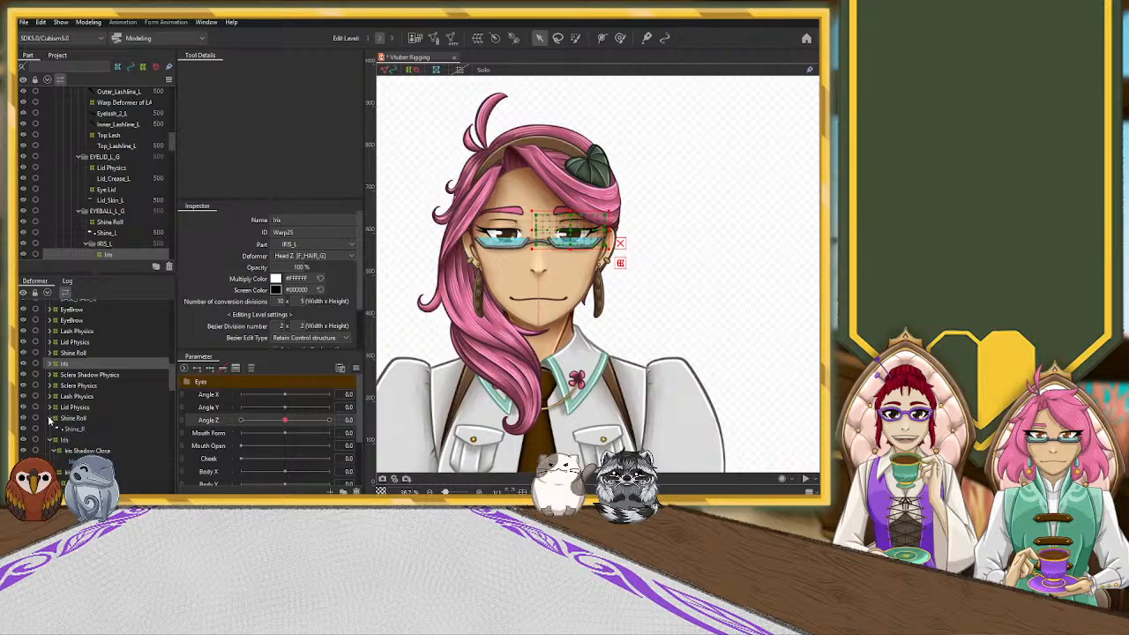
left_click(50, 418)
left_click(50, 429)
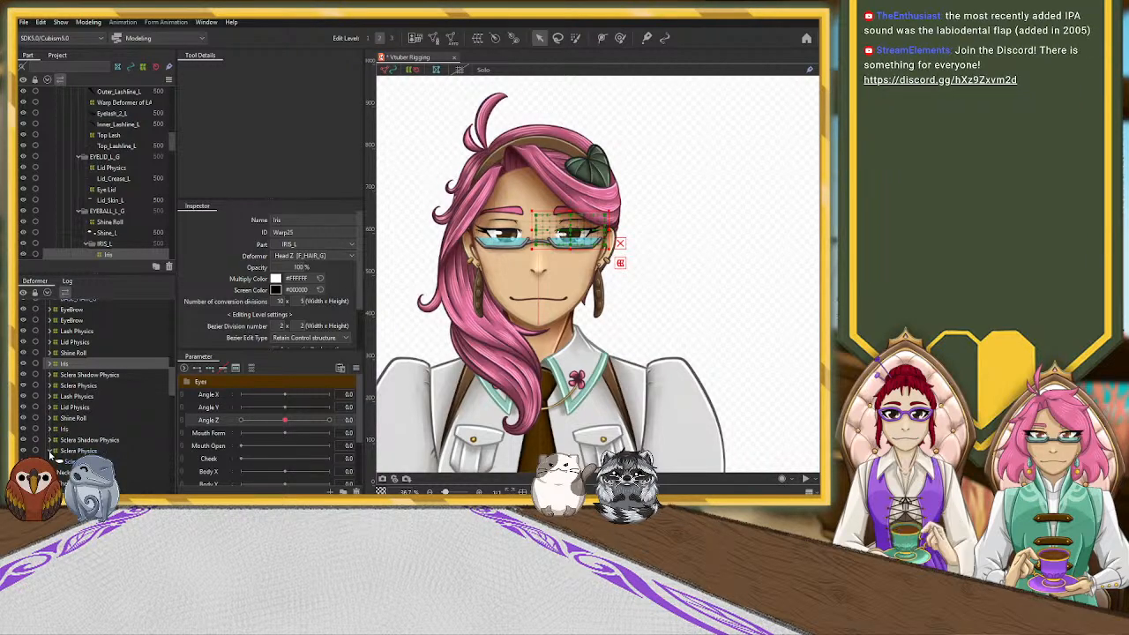
left_click(50, 452)
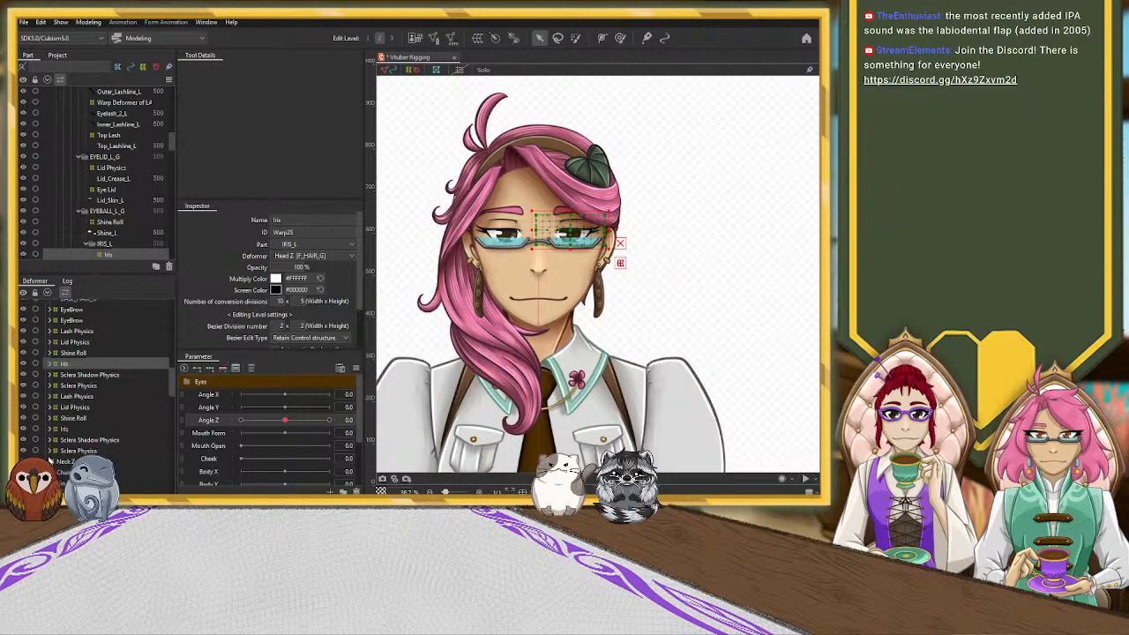
Select all head meshes from Small_Bang to the last BASE_HAIR_G under Head Z and create a warp deformer named Hair XY around them
left_click(76, 452, "shift")
scroll(91, 405, "down", 5)
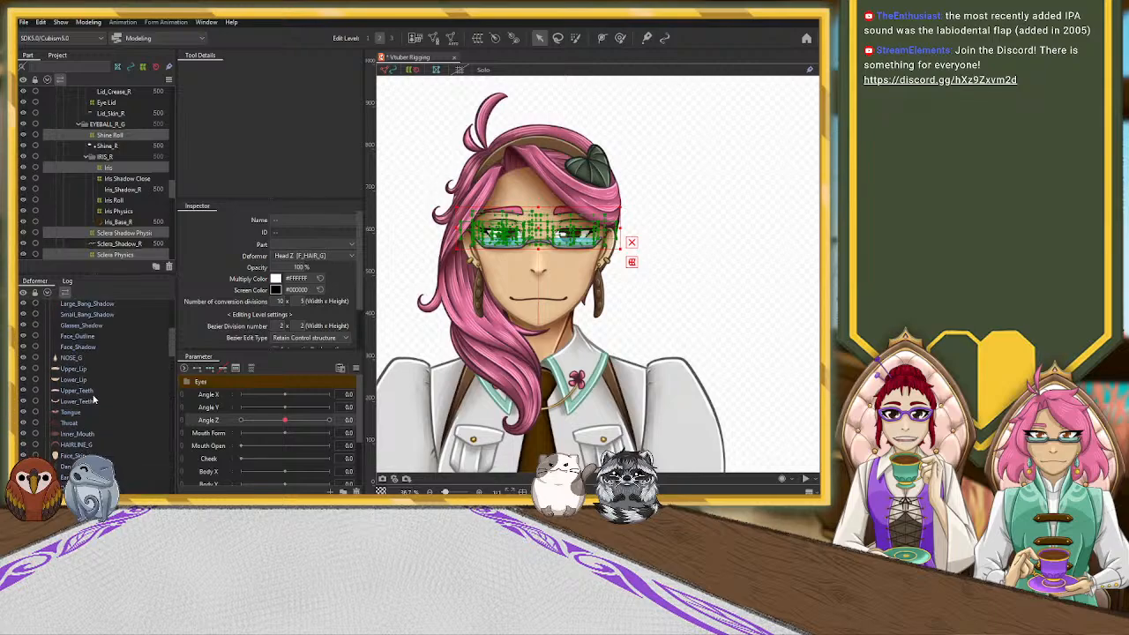
left_click(81, 317)
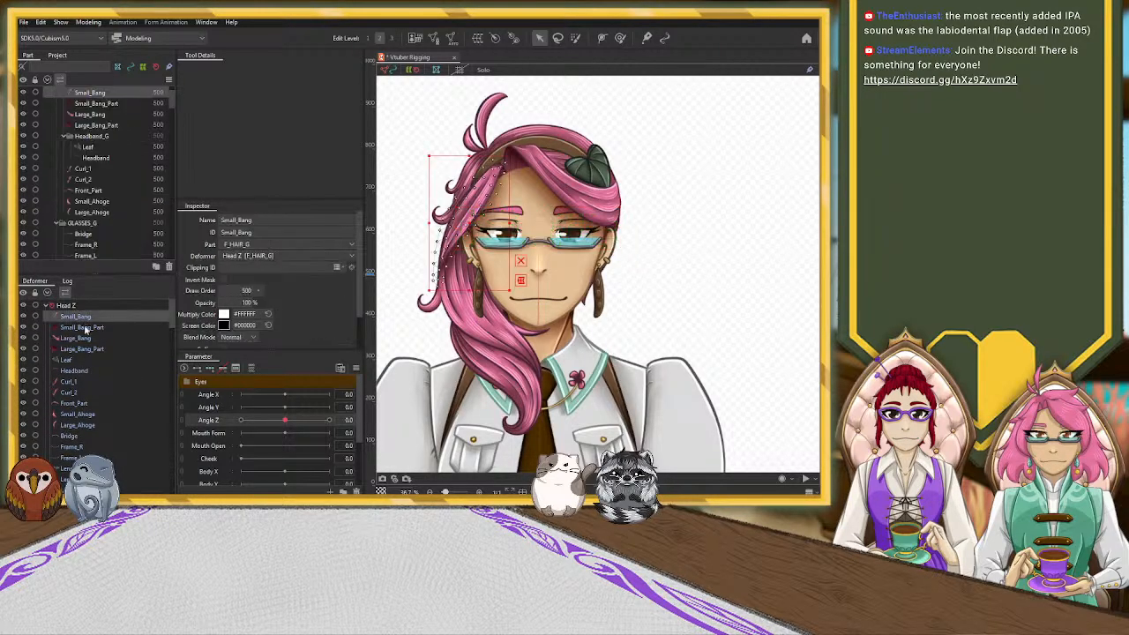
scroll(88, 369, "down", 4)
left_click(89, 417, "shift")
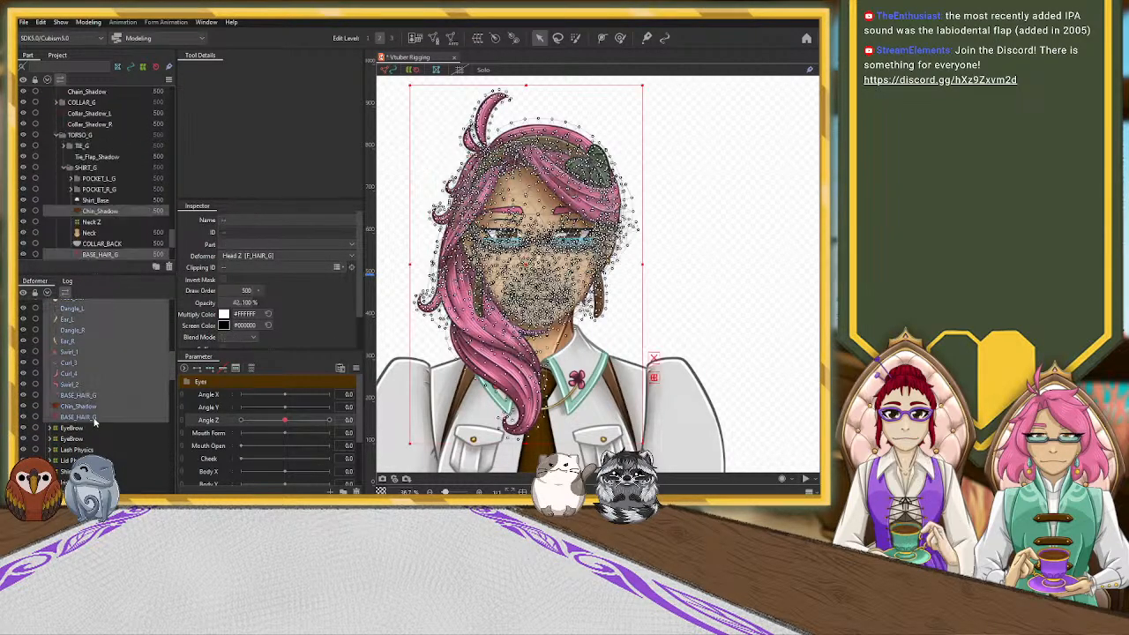
scroll(120, 393, "up", 4)
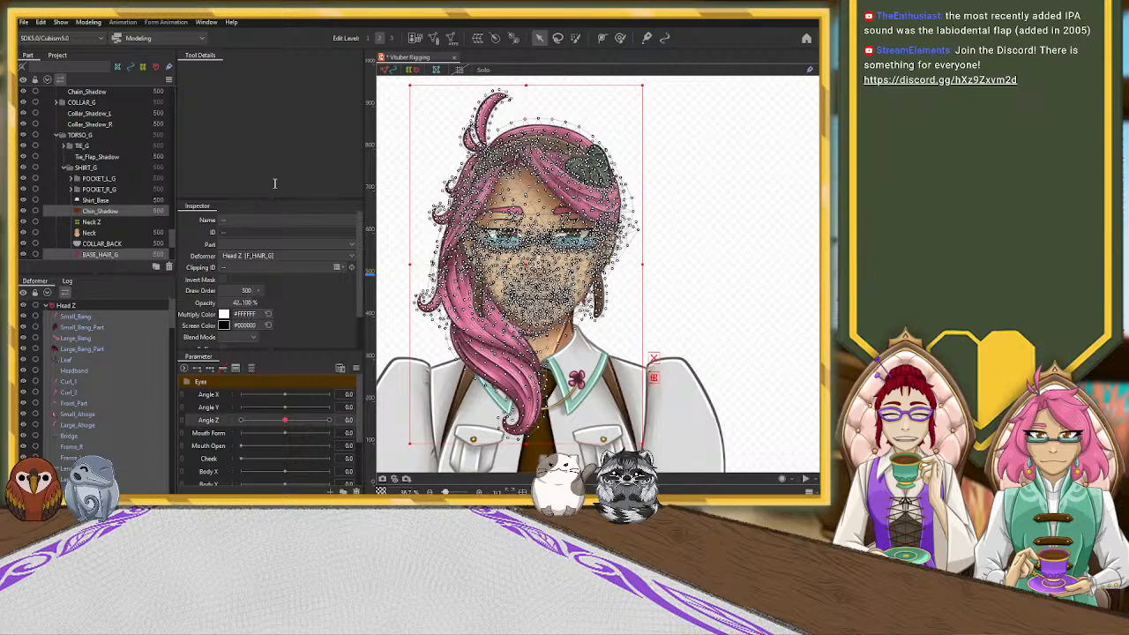
left_click(252, 339)
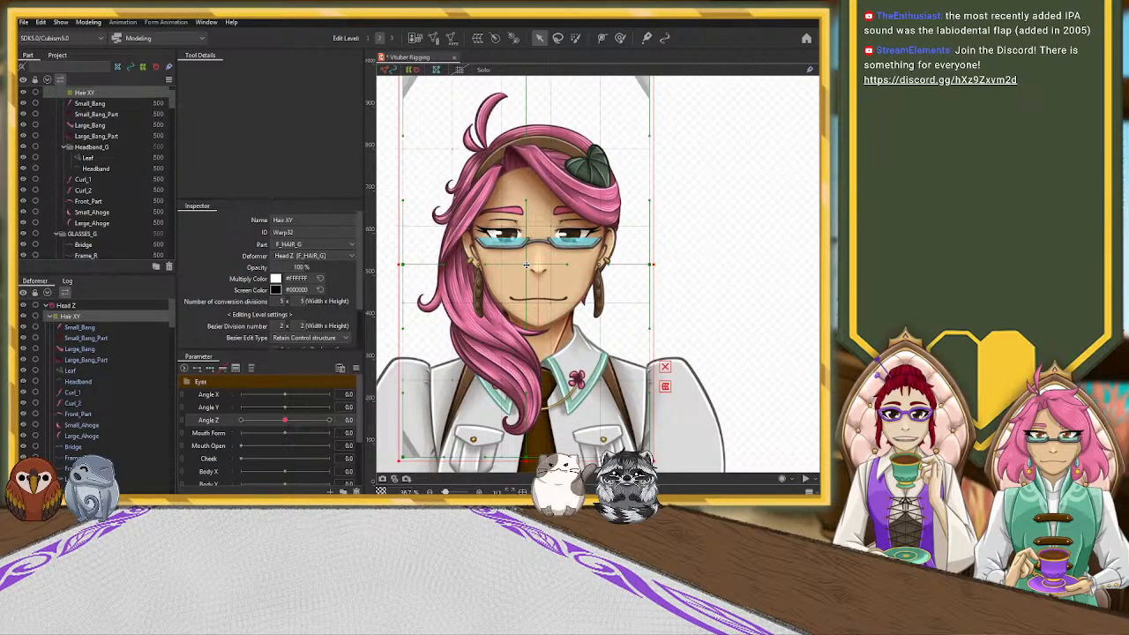
Centre the Hair XY warp deformer horizontally on the vertical midline of the nose and face
left_click_drag(526, 264, 538, 264)
scroll(538, 265, "up", 5)
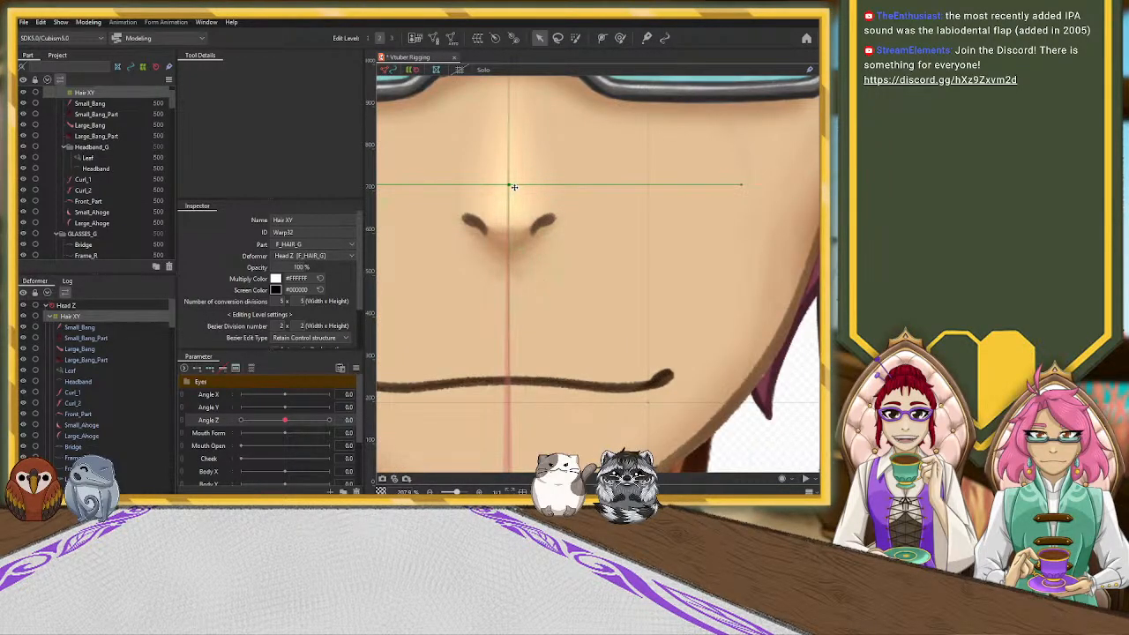
left_click_drag(509, 185, 508, 185)
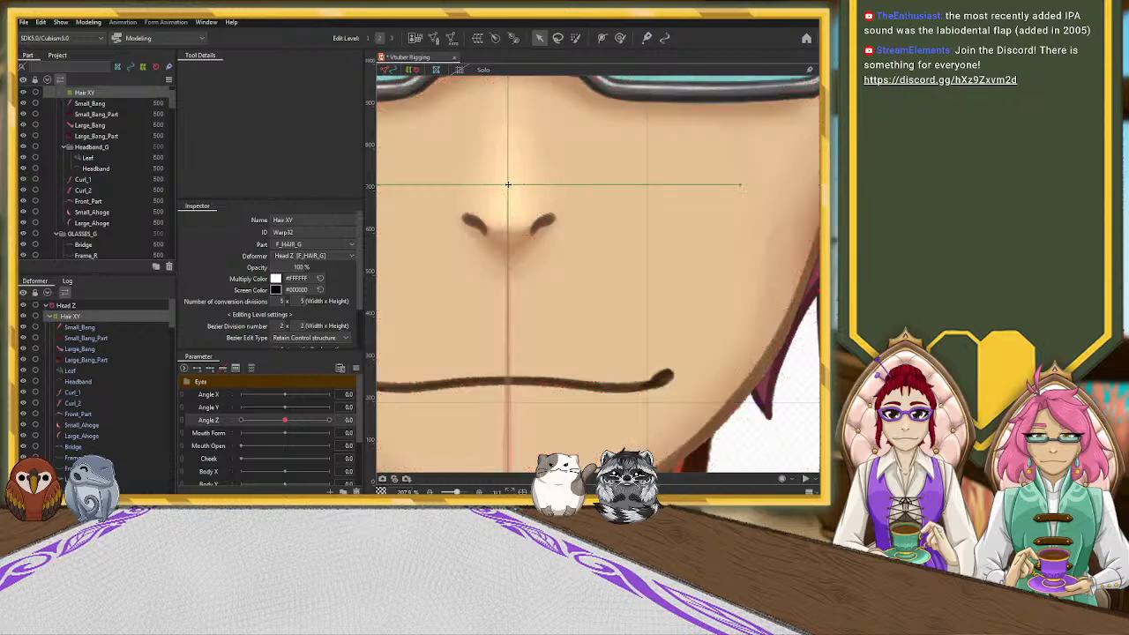
scroll(508, 185, "down", 8)
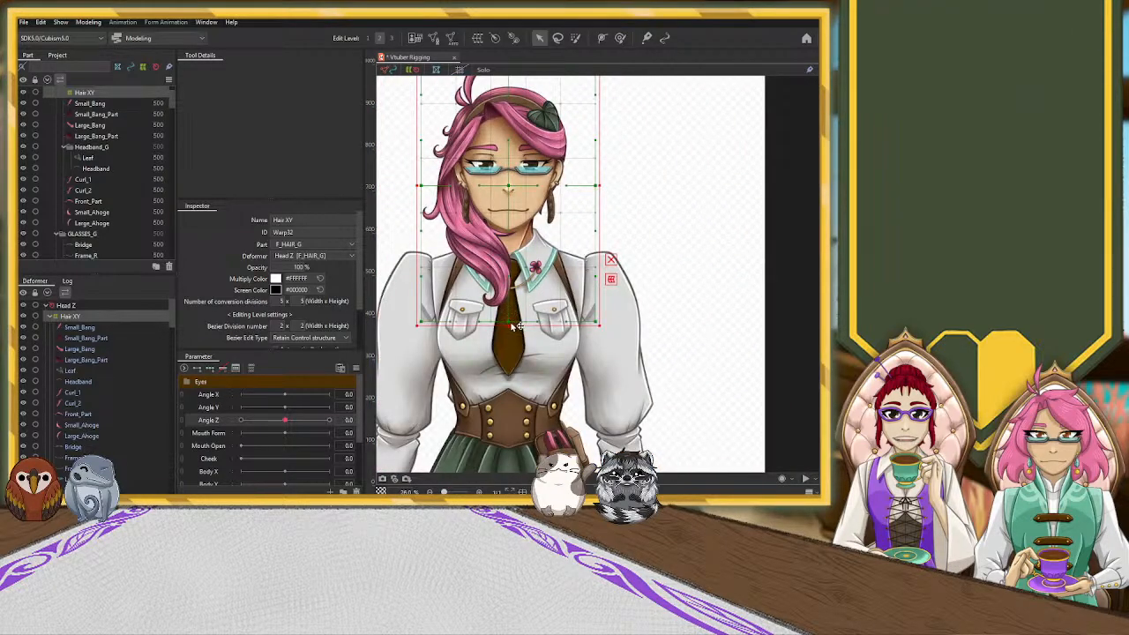
Tighten the Hair XY deformer's height by slightly raising its lower edge and lowering its upper edge around the hair
mouse_move(508, 325)
left_mouse_down()
mouse_move(508, 278)
mouse_move(509, 316)
left_mouse_up()
scroll(527, 301, "down", 2)
scroll(527, 301, "up", 1)
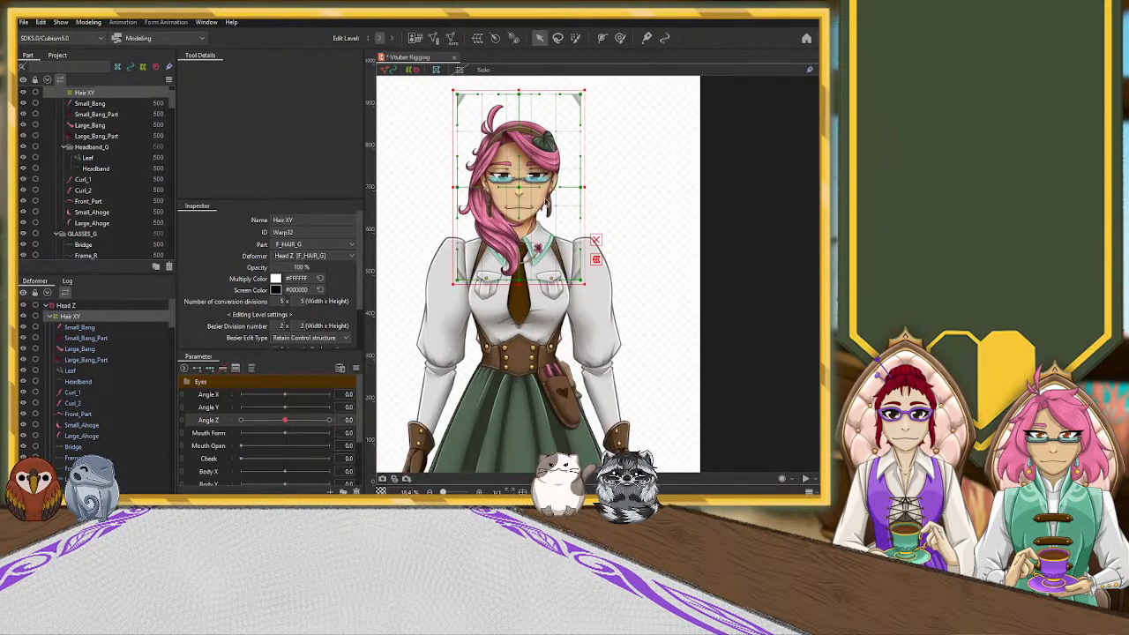
left_click_drag(519, 90, 519, 95)
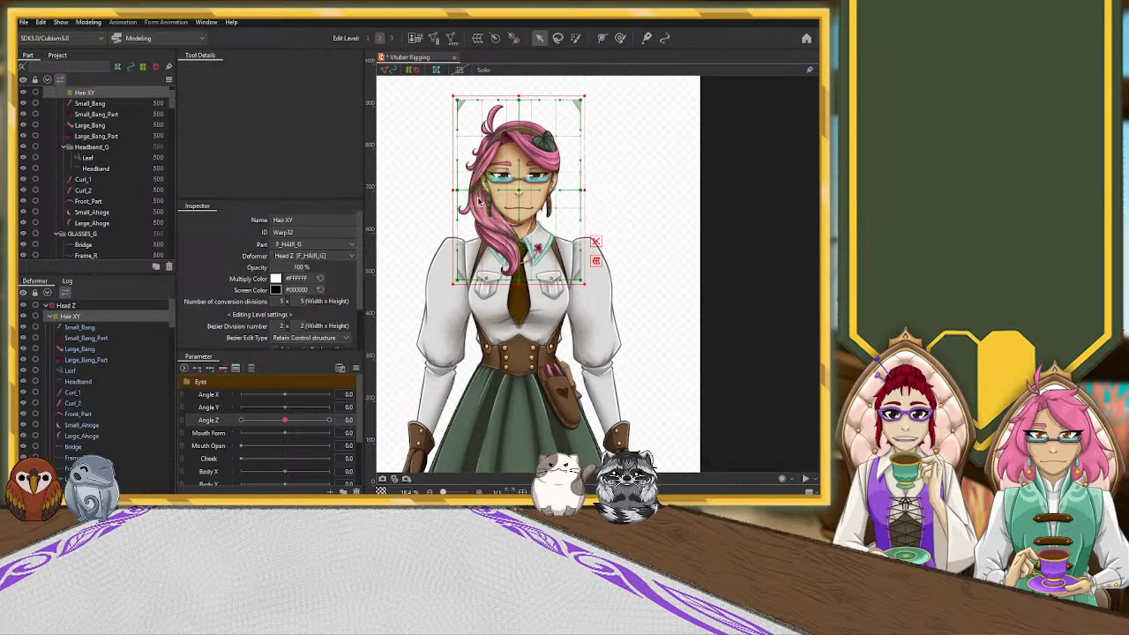
Try adjusting both side edges of the Hair XY deformer and undo the resizing
left_click_drag(452, 190, 449, 190)
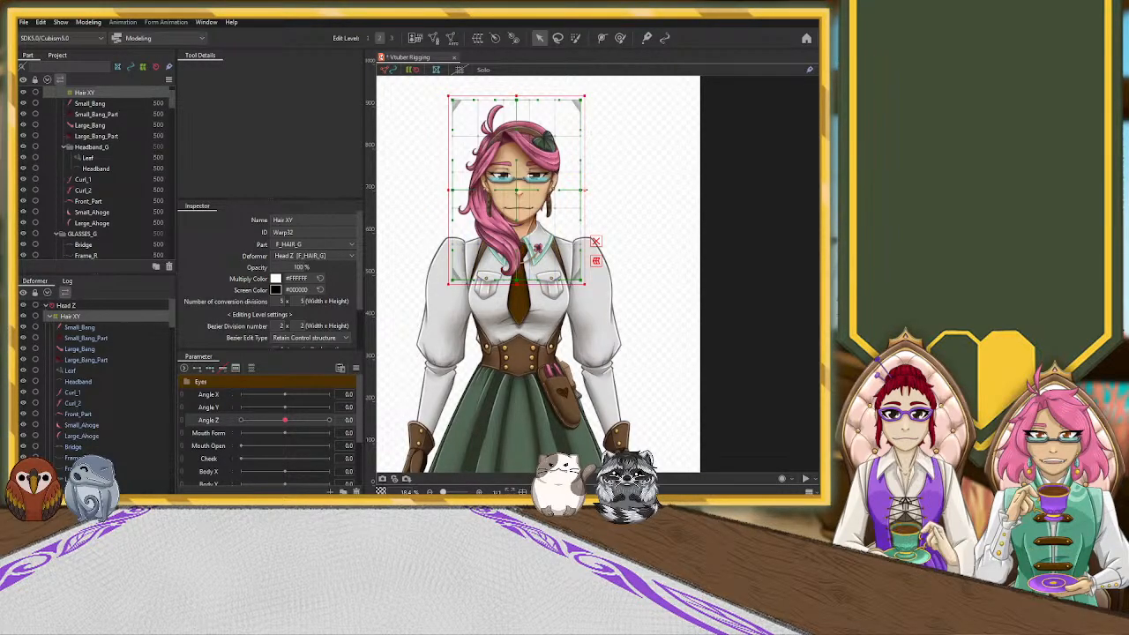
left_click_drag(586, 190, 583, 193)
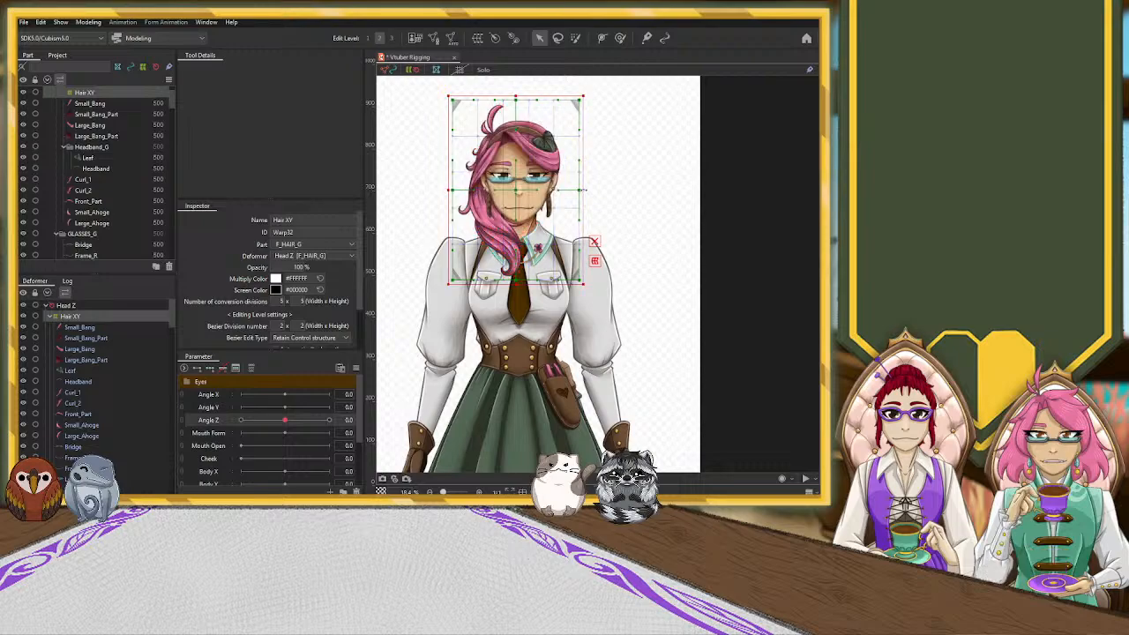
key("ctrl+z")
key("ctrl+z")
key("ctrl+z")
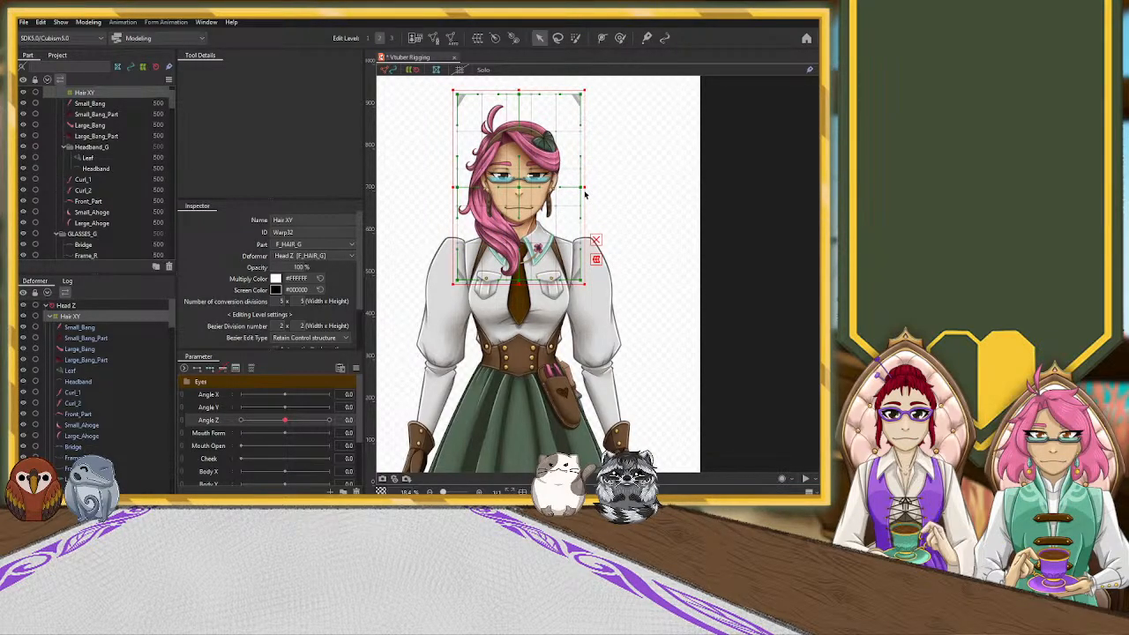
key("ctrl+z")
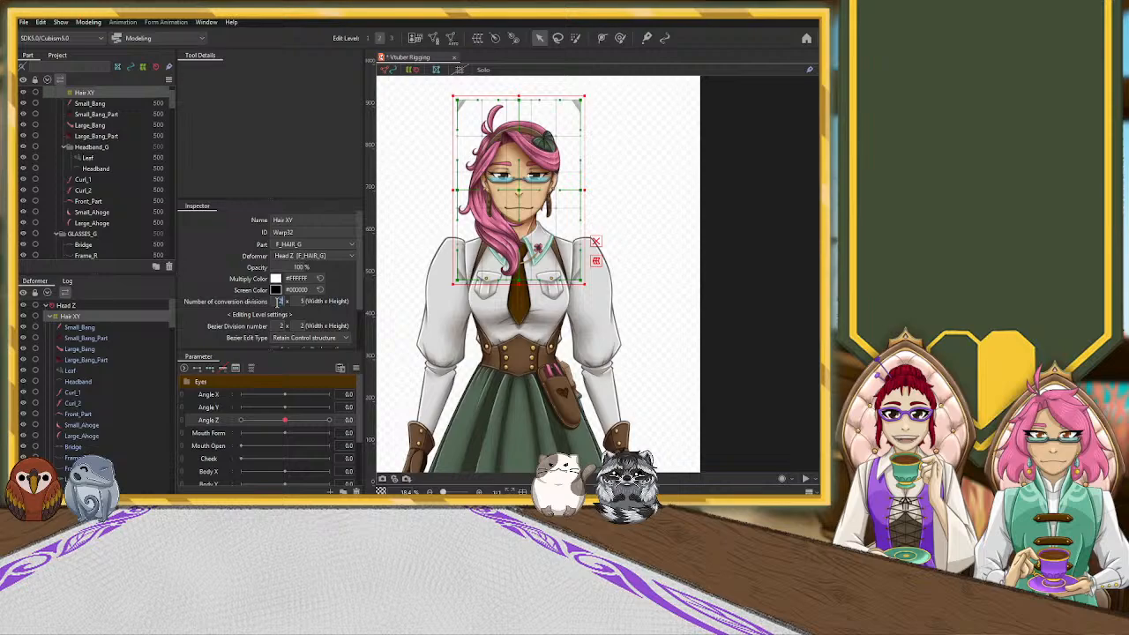
Set the Hair XY deformer's number of conversion divisions to 20 x 18 and collapse its list of children
left_click(304, 301)
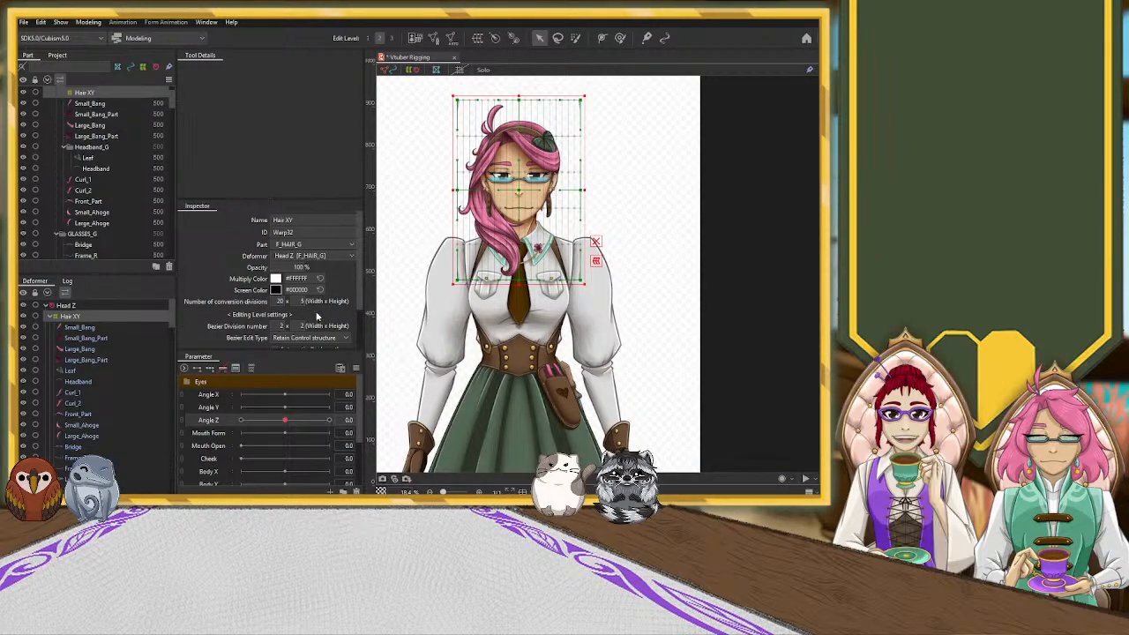
type("18")
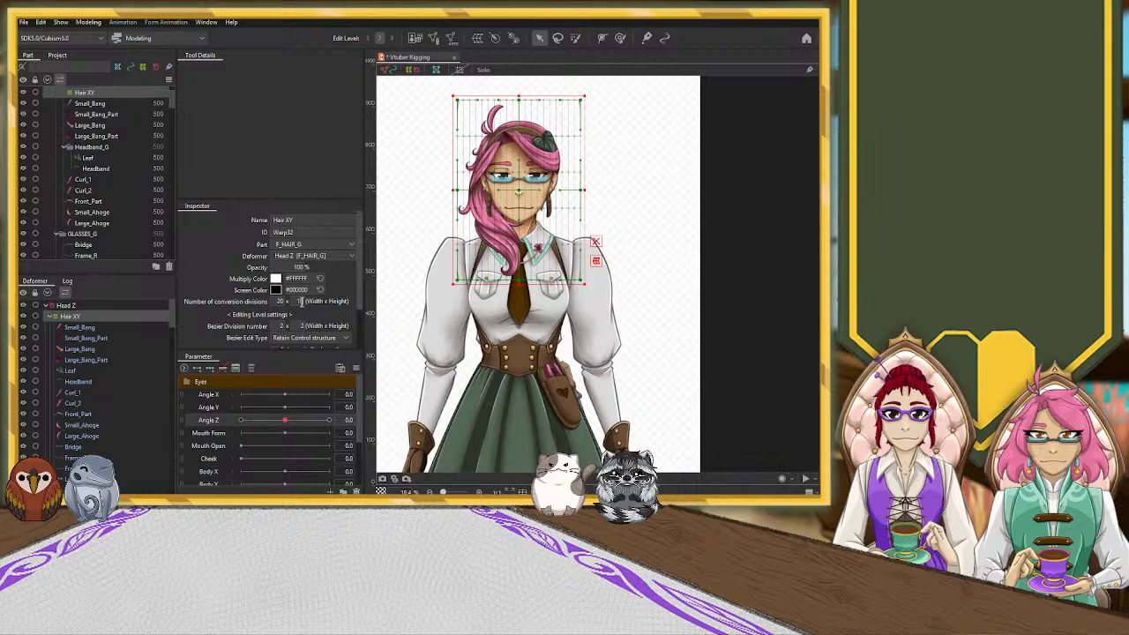
key("Return")
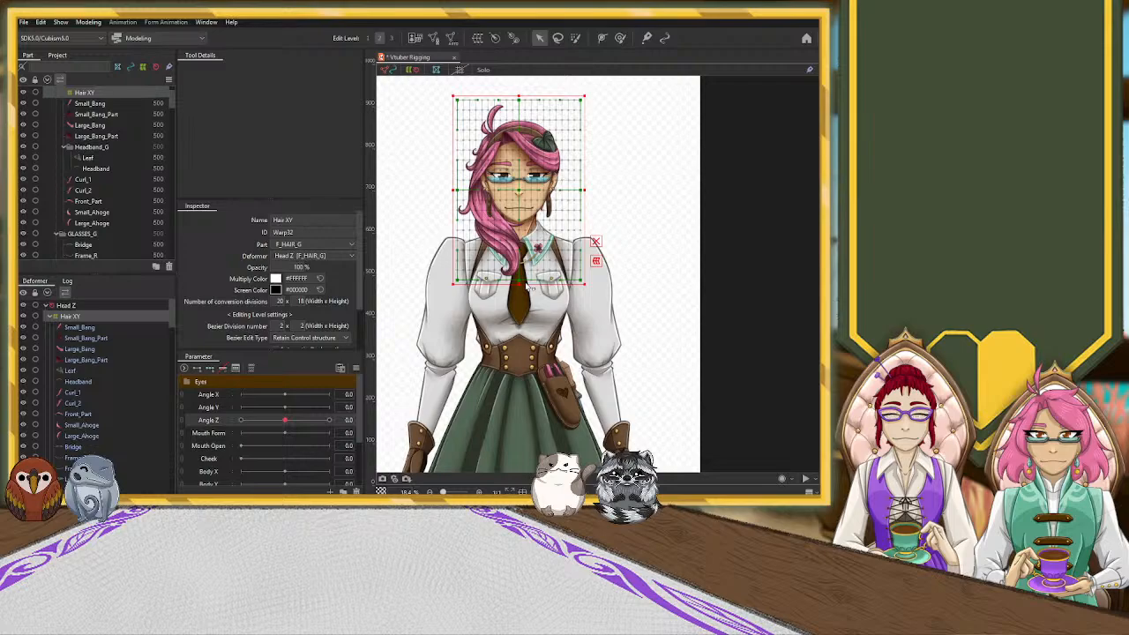
left_click(50, 317)
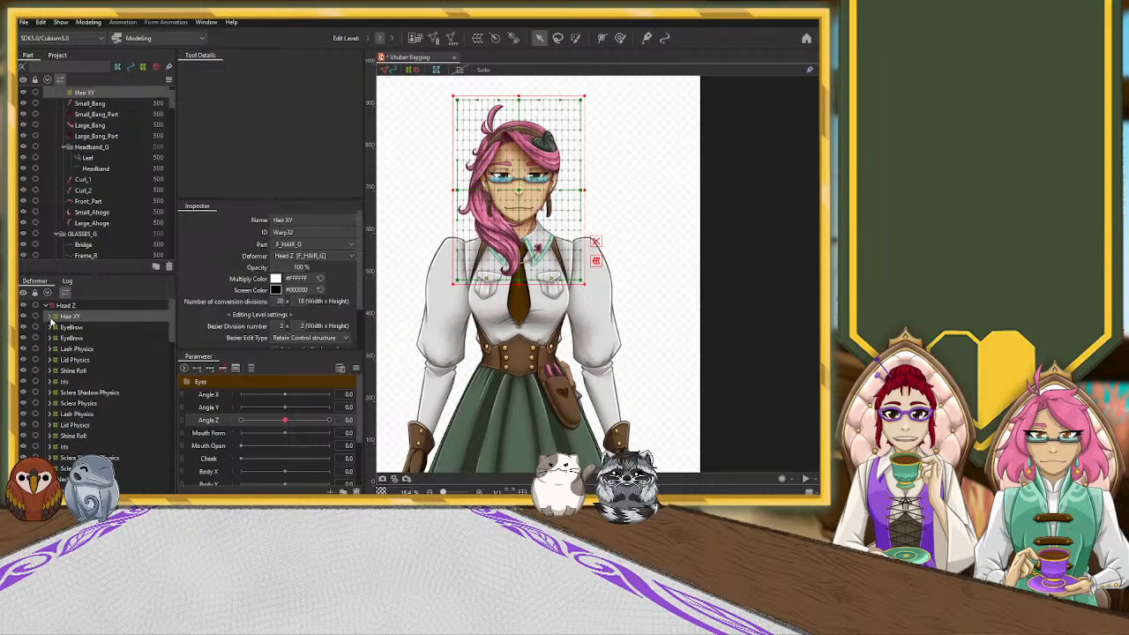
left_click(50, 317)
left_click(50, 318)
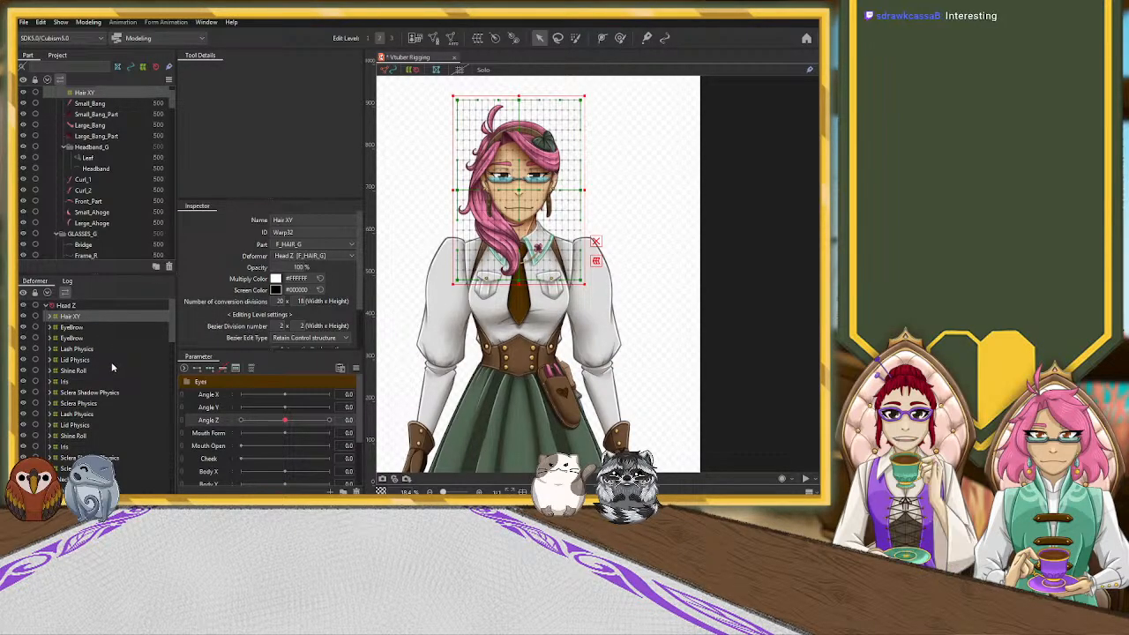
Rename the Hair XY deformer as Head XY and collapse it in the deformer hierarchy
left_click(64, 319)
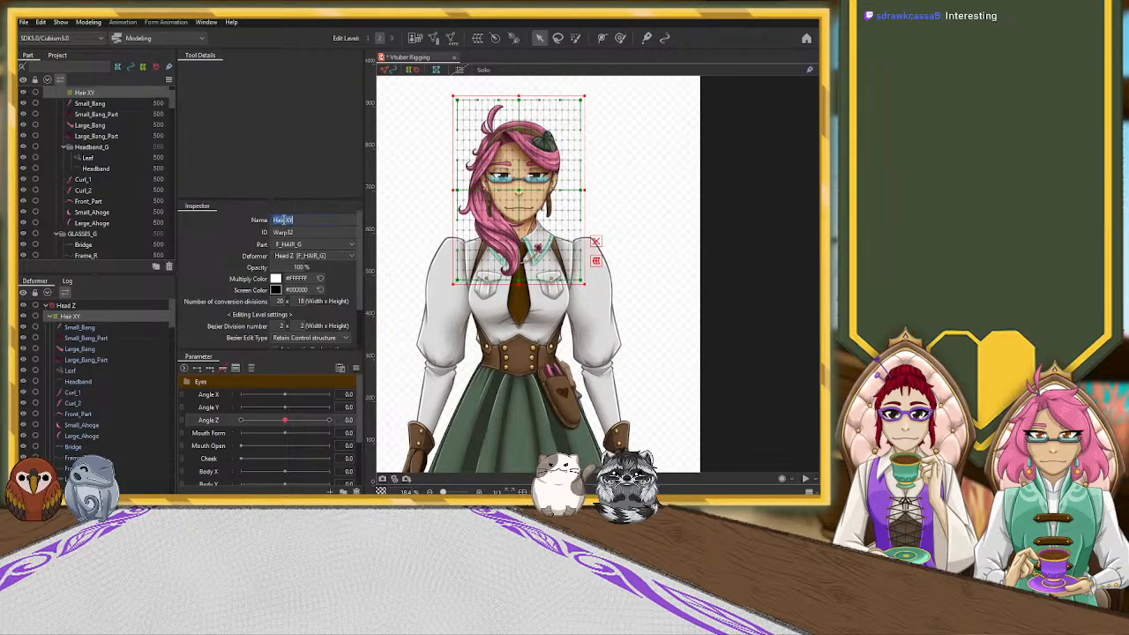
left_click(291, 220)
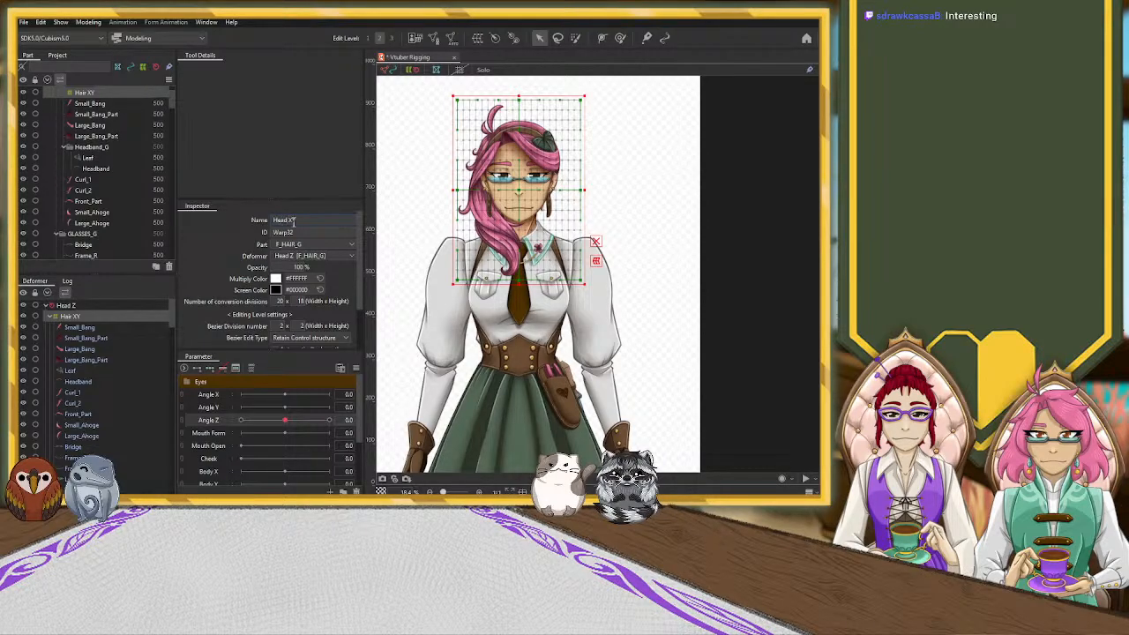
scroll(94, 354, "down", 8)
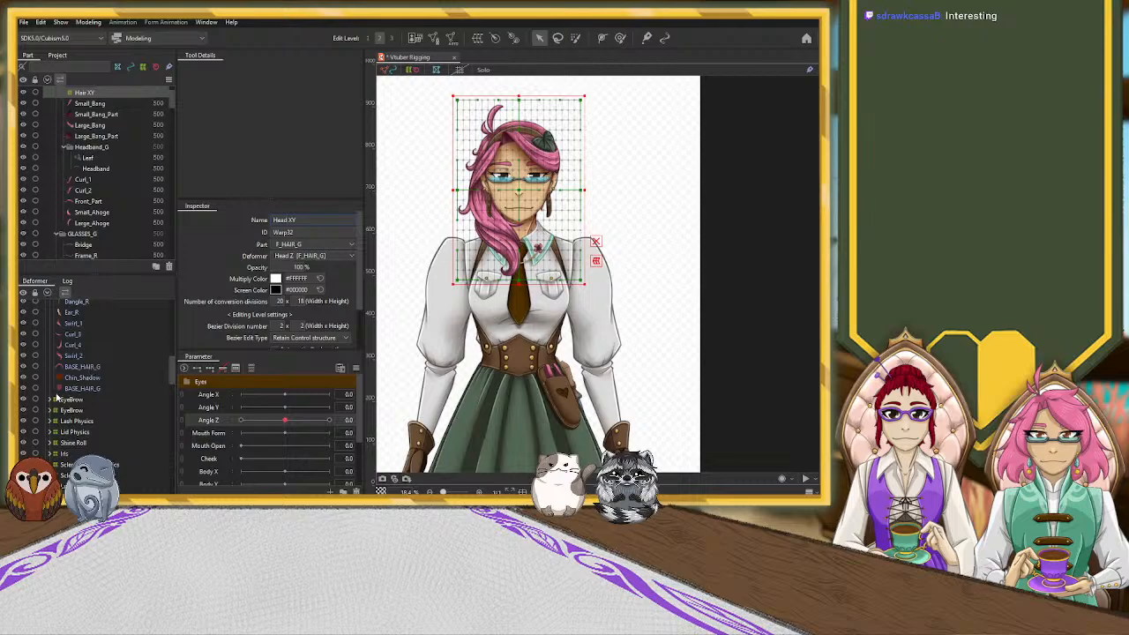
scroll(59, 399, "up", 8)
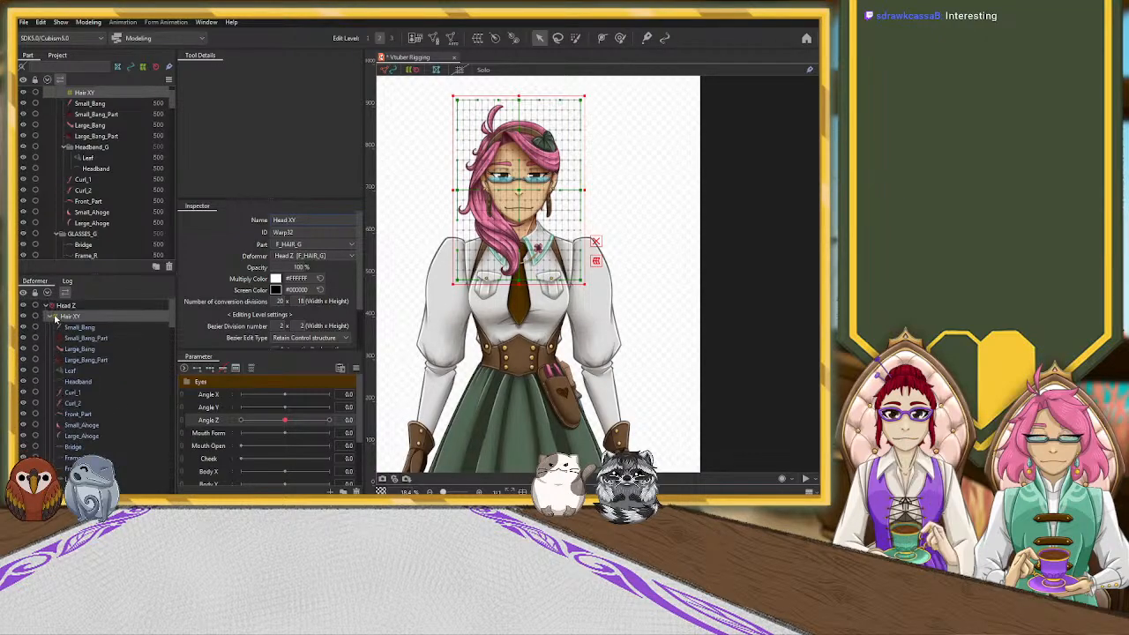
left_click(50, 317)
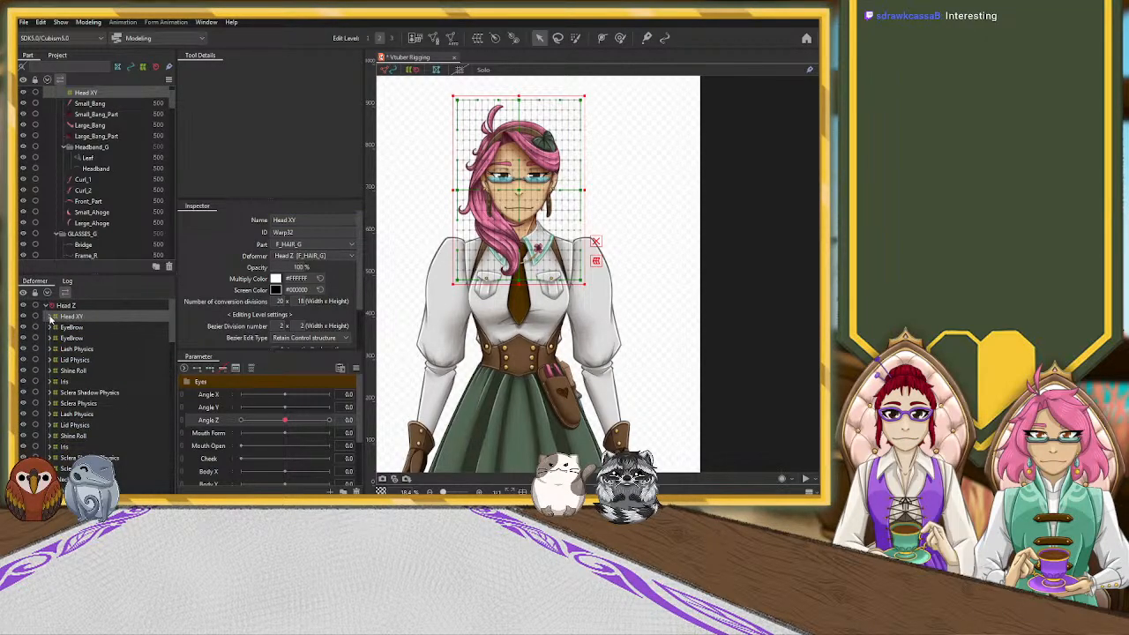
Move all EyeBrow, Lash Physics, Lid Physics, Shine Roll, Iris and Sclera deformers of both eyes from Head Z into Head XY
left_click(52, 318)
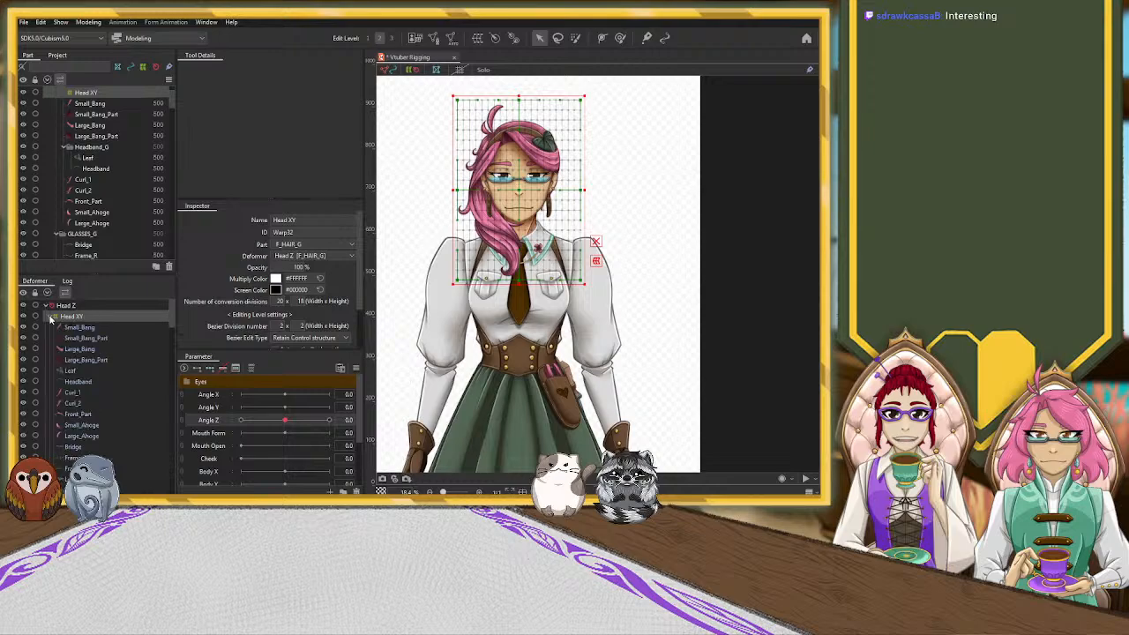
scroll(58, 333, "down", 5)
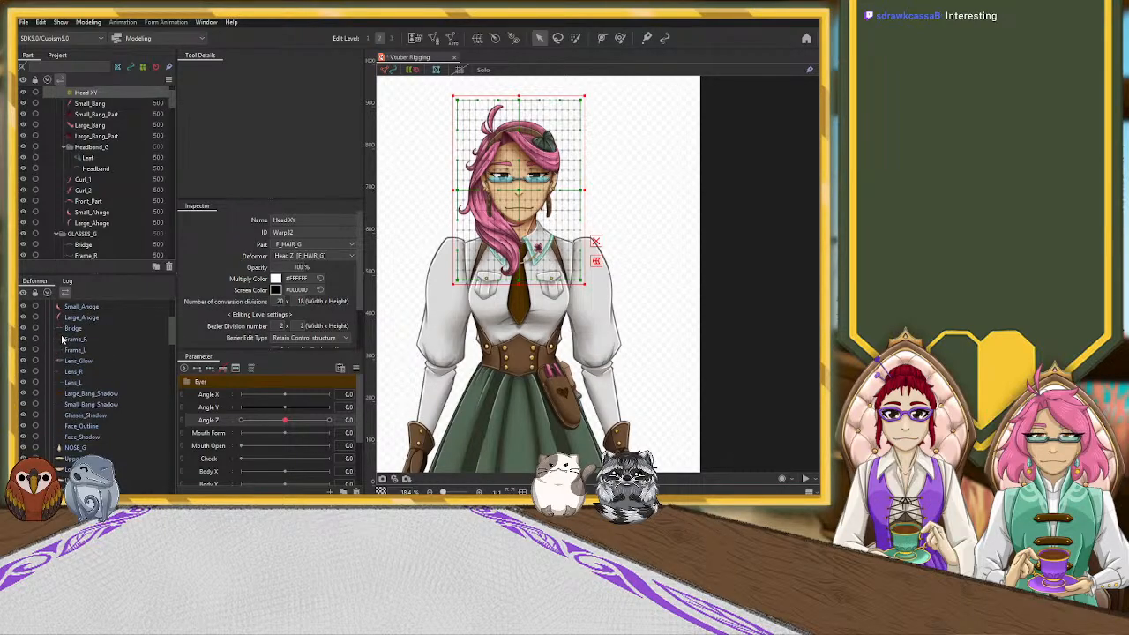
scroll(64, 353, "down", 3)
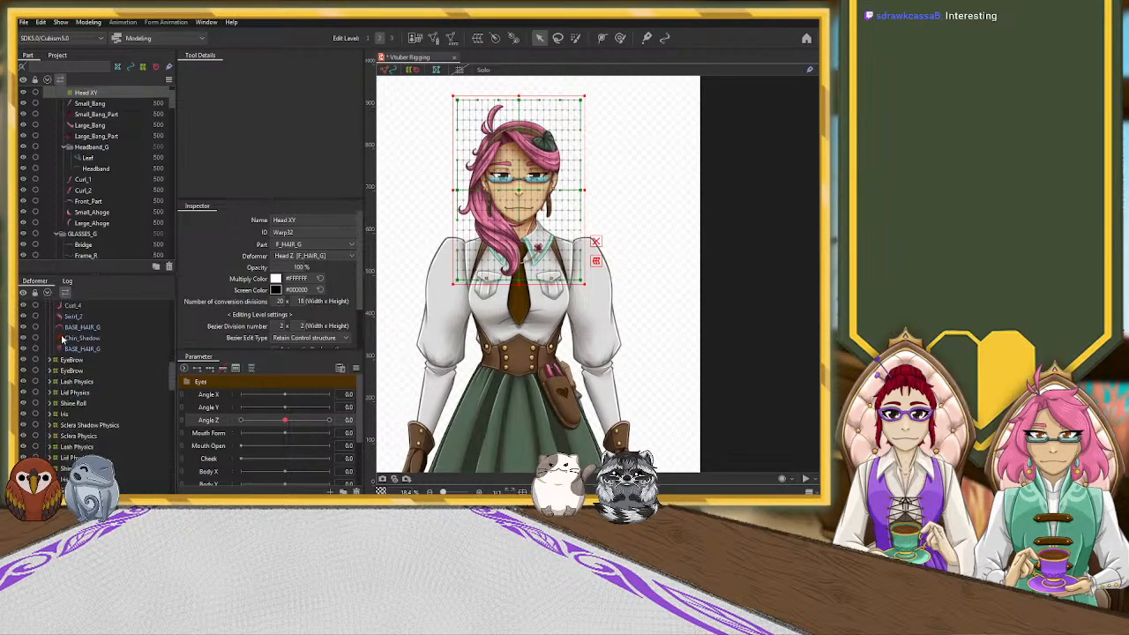
scroll(66, 366, "up", 8)
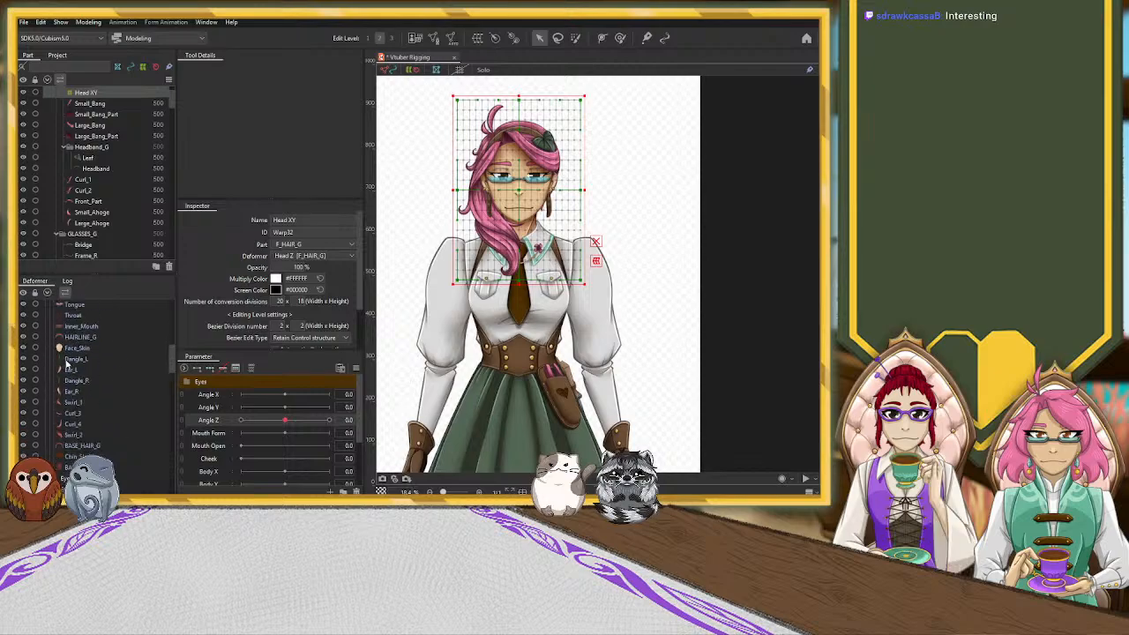
left_click(53, 317)
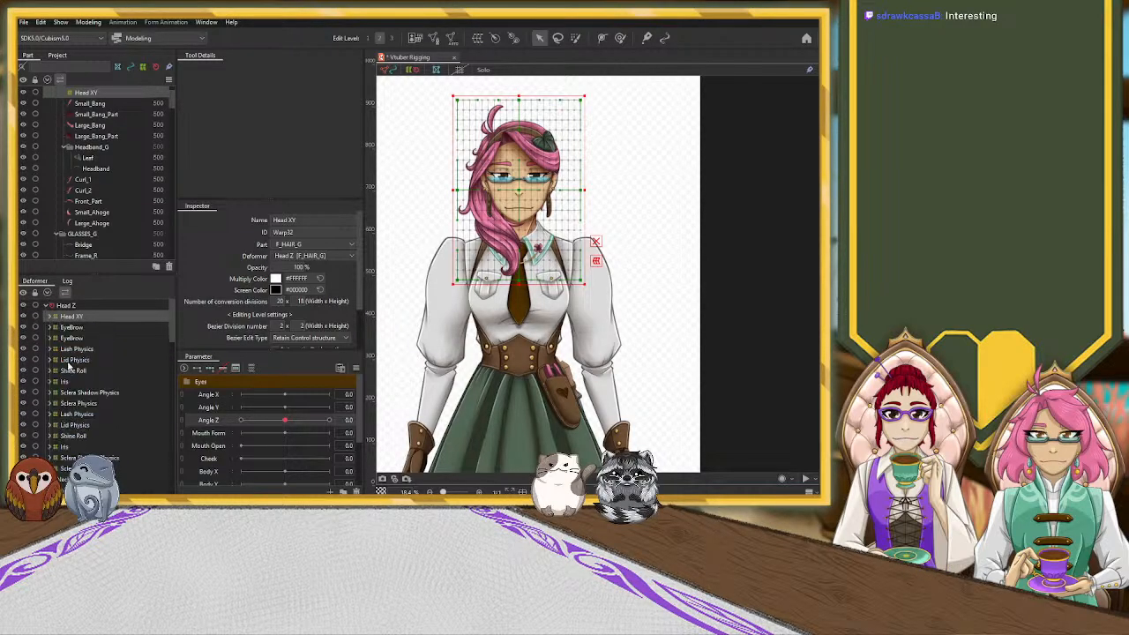
left_click(74, 328)
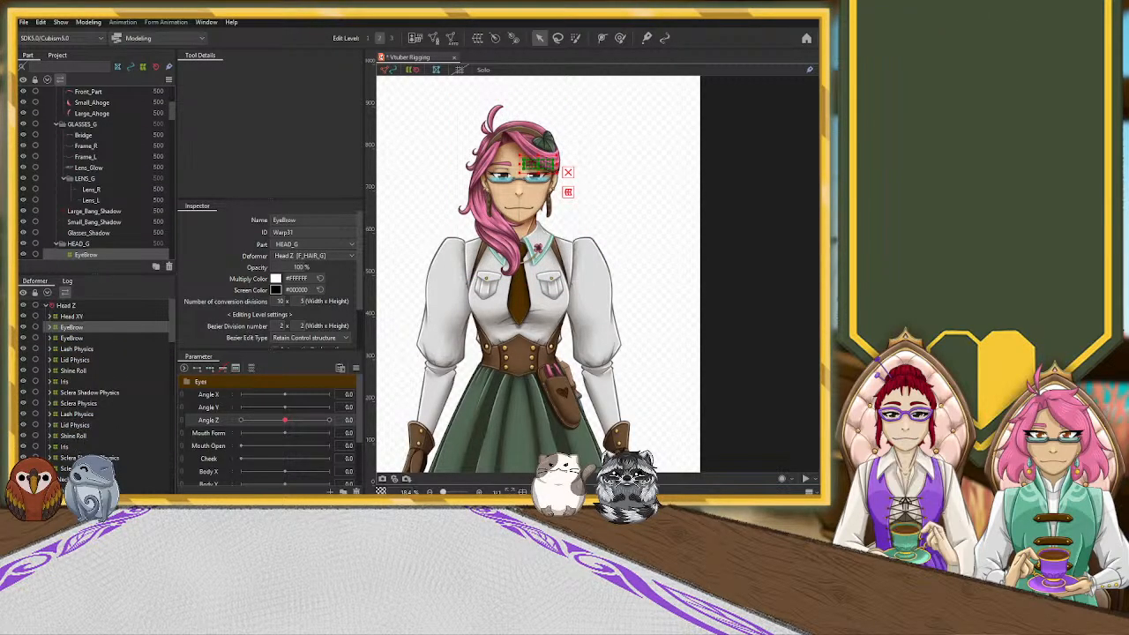
left_click(74, 468, "shift")
left_click(74, 327)
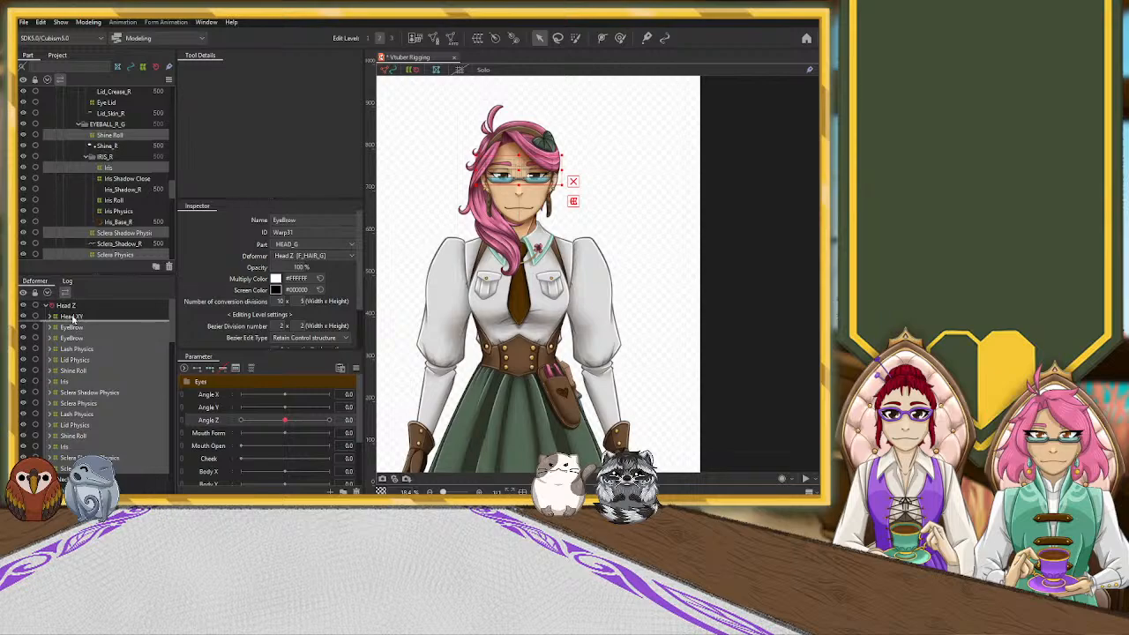
left_click_drag(73, 319, 63, 321)
left_click(70, 328, "shift")
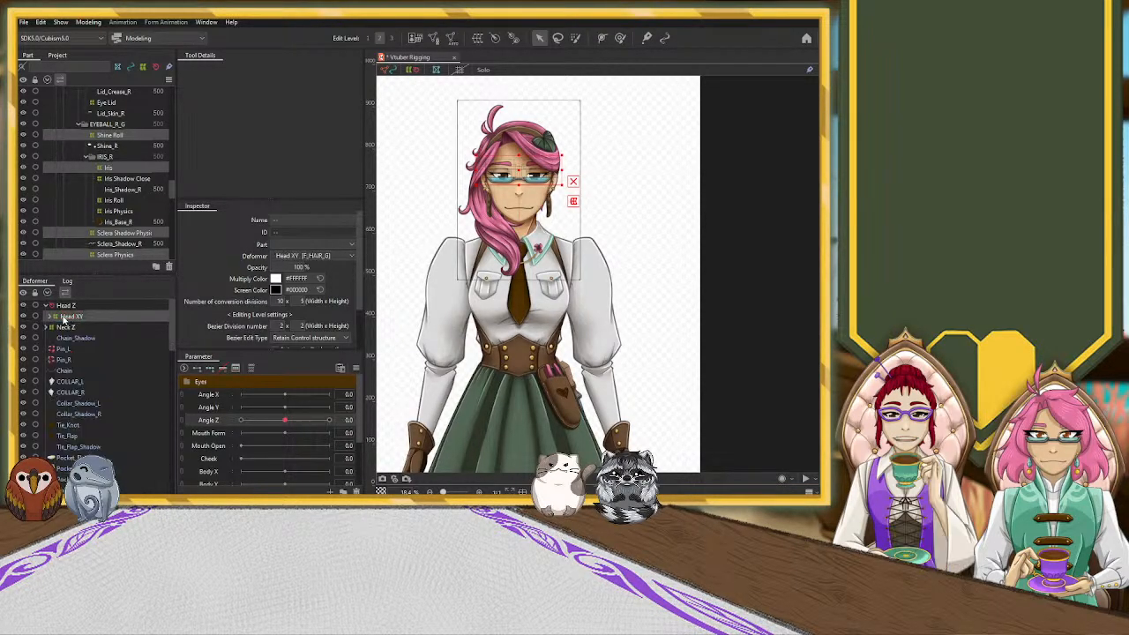
Examine the meshes and eye deformers nested under Head XY and reselect the Head XY deformer
left_click(50, 317)
scroll(61, 366, "down", 9)
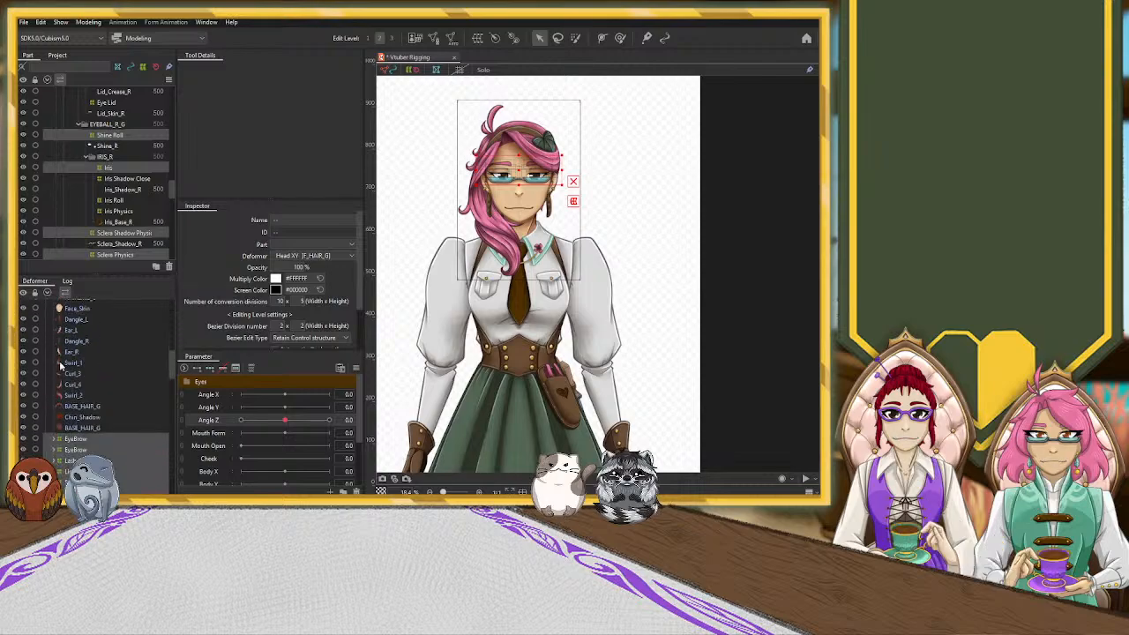
scroll(61, 366, "down", 6)
scroll(64, 364, "up", 7)
left_click(64, 362)
scroll(64, 363, "up", 6)
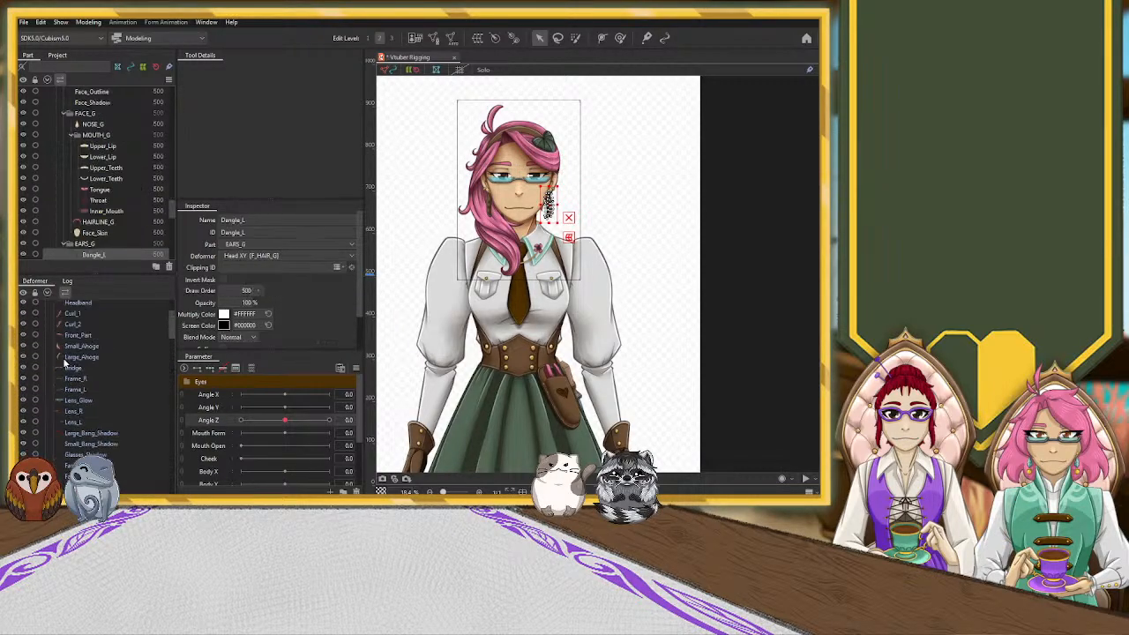
scroll(64, 362, "up", 6)
left_click(72, 317)
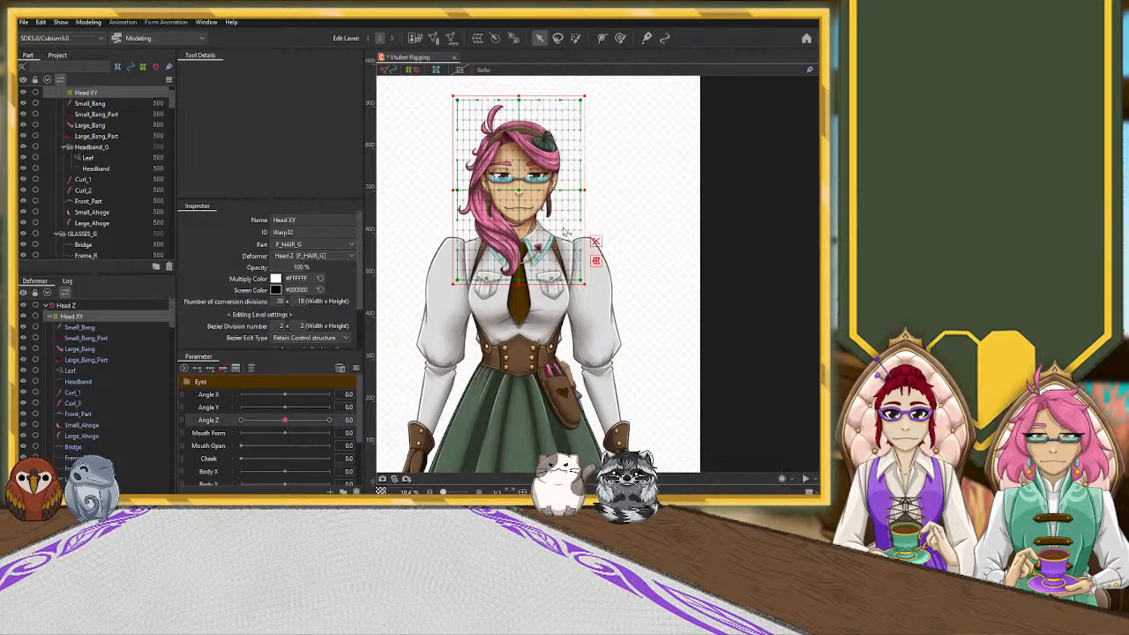
Shorten the Head XY warp deformer from below so its lower edge sits at the chin, leaving the artwork undistorted
scroll(508, 326, "up", 4)
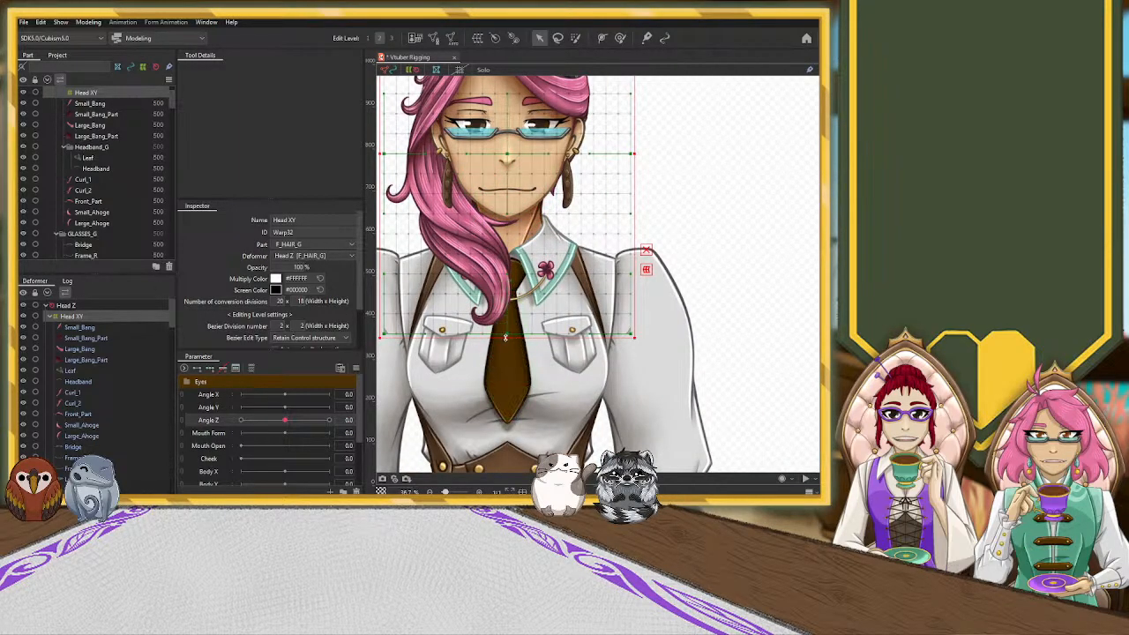
left_click_drag(508, 338, 508, 281)
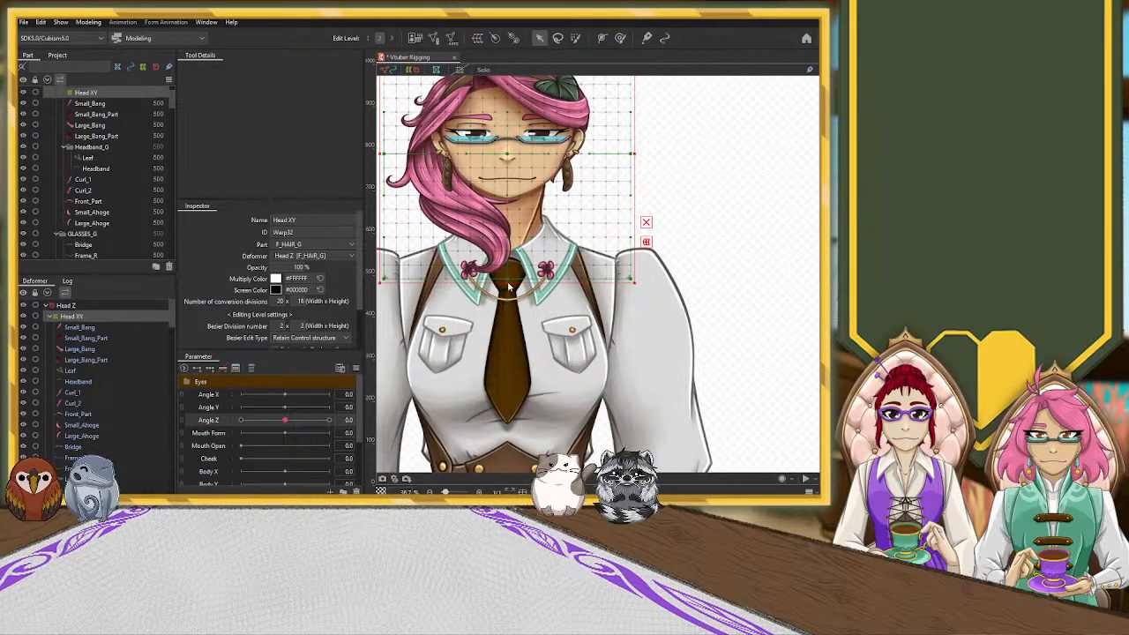
key("ctrl+z")
left_click_drag(508, 335, 519, 227)
scroll(519, 211, "down", 2)
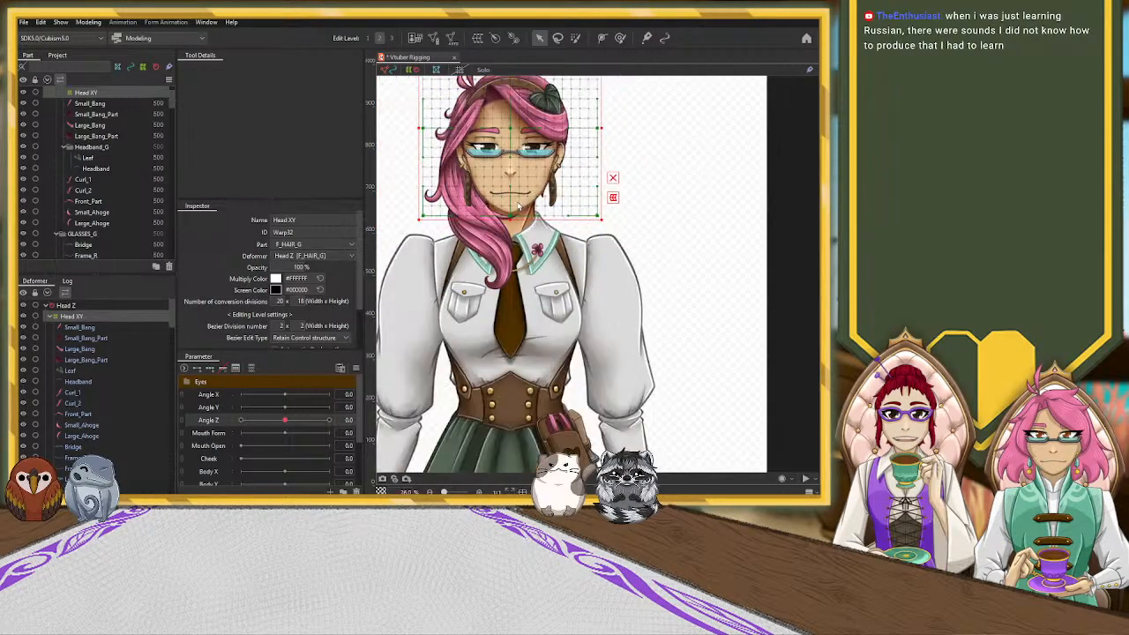
scroll(650, 155, "up", 4)
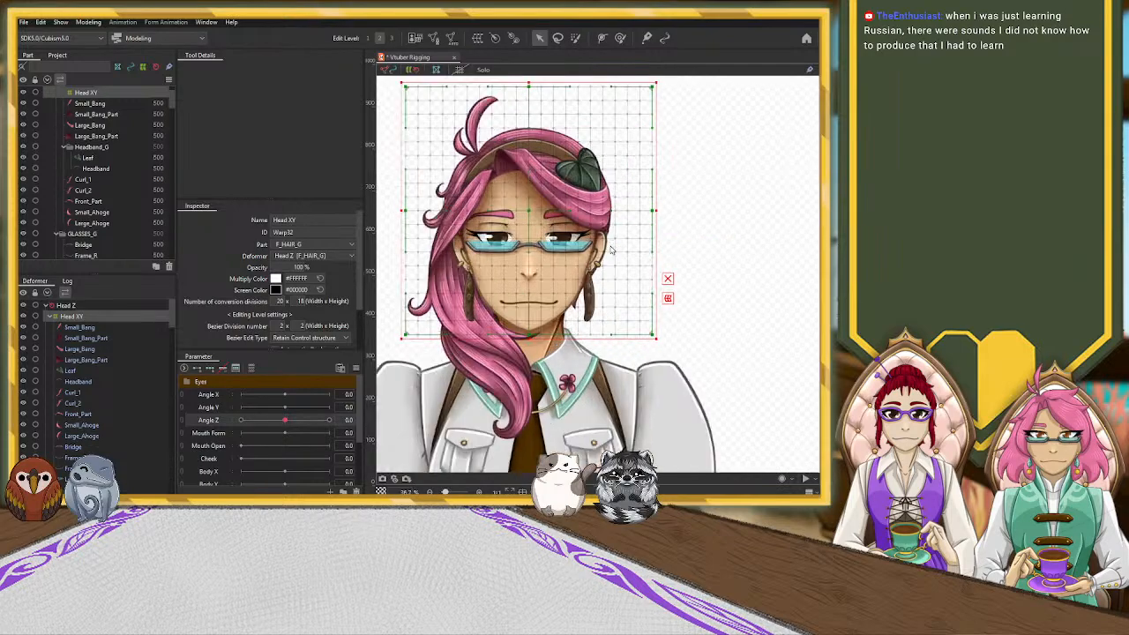
scroll(612, 252, "down", 3)
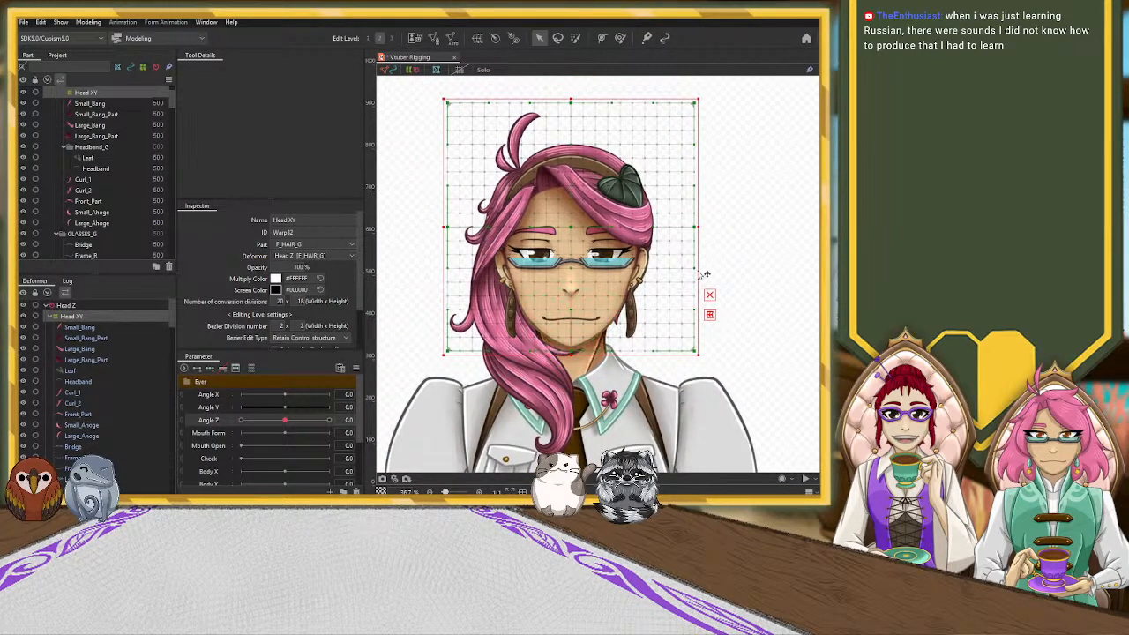
Try pulling the side and centre control points of the Head XY grid sideways and revert both distortions, keeping the shortened grid
left_click_drag(697, 266, 678, 269)
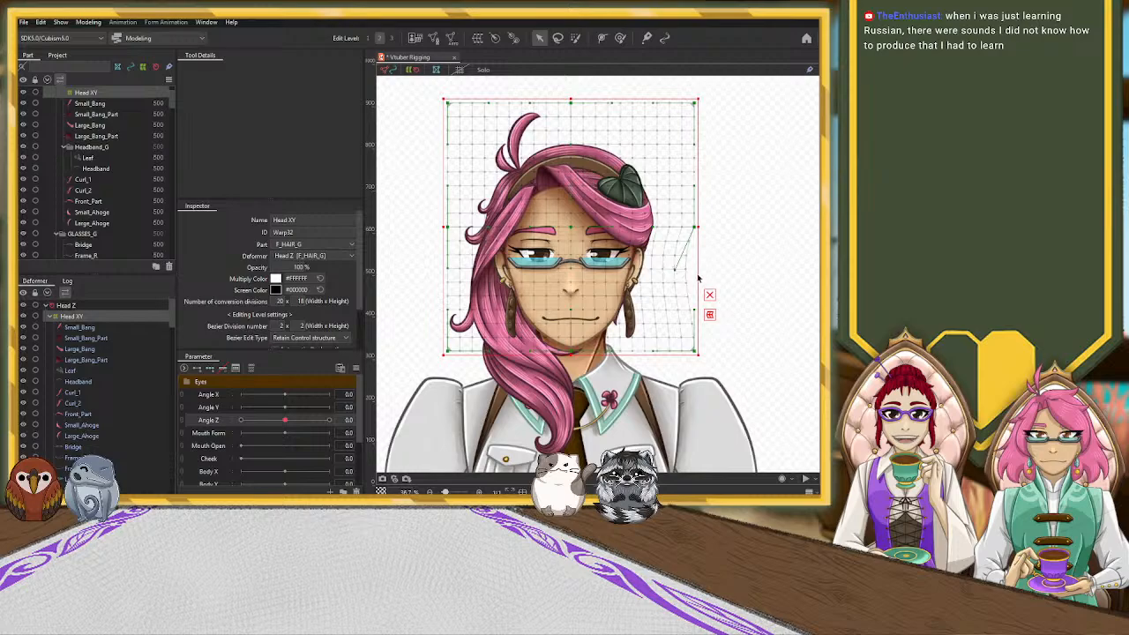
key("ctrl+z")
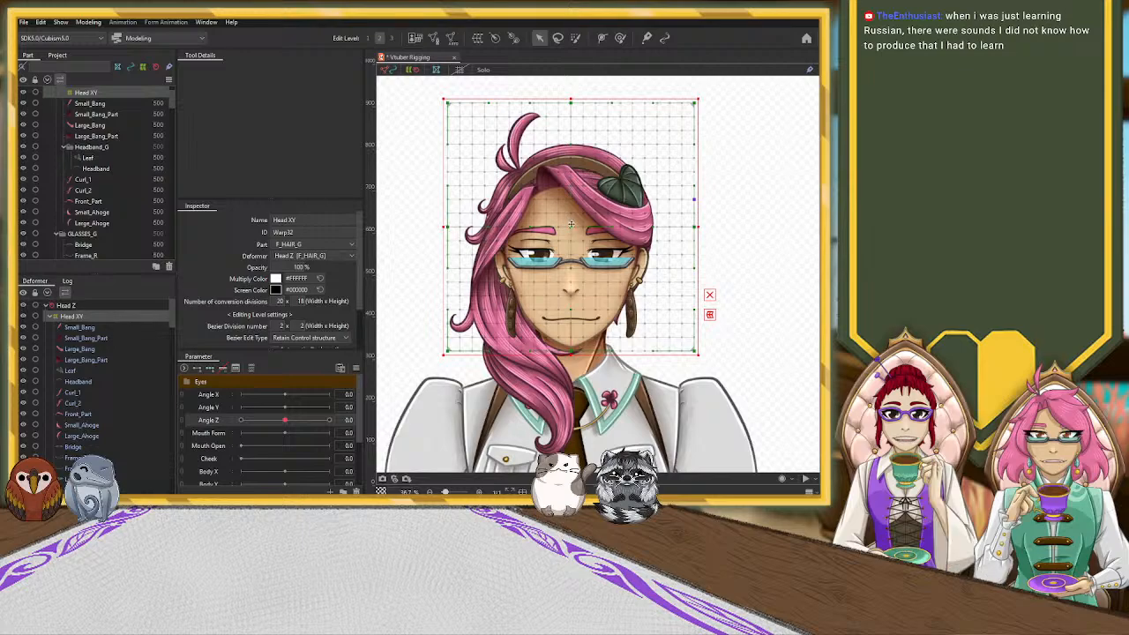
left_click_drag(571, 226, 544, 227)
key("ctrl+z")
key("ctrl+z")
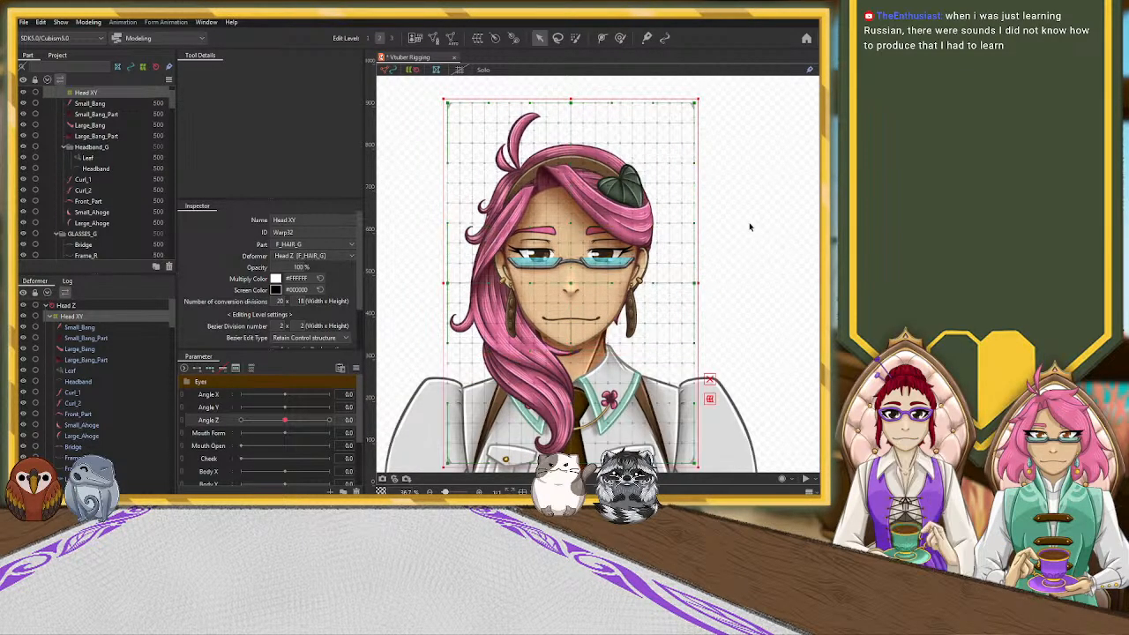
key("ctrl+y")
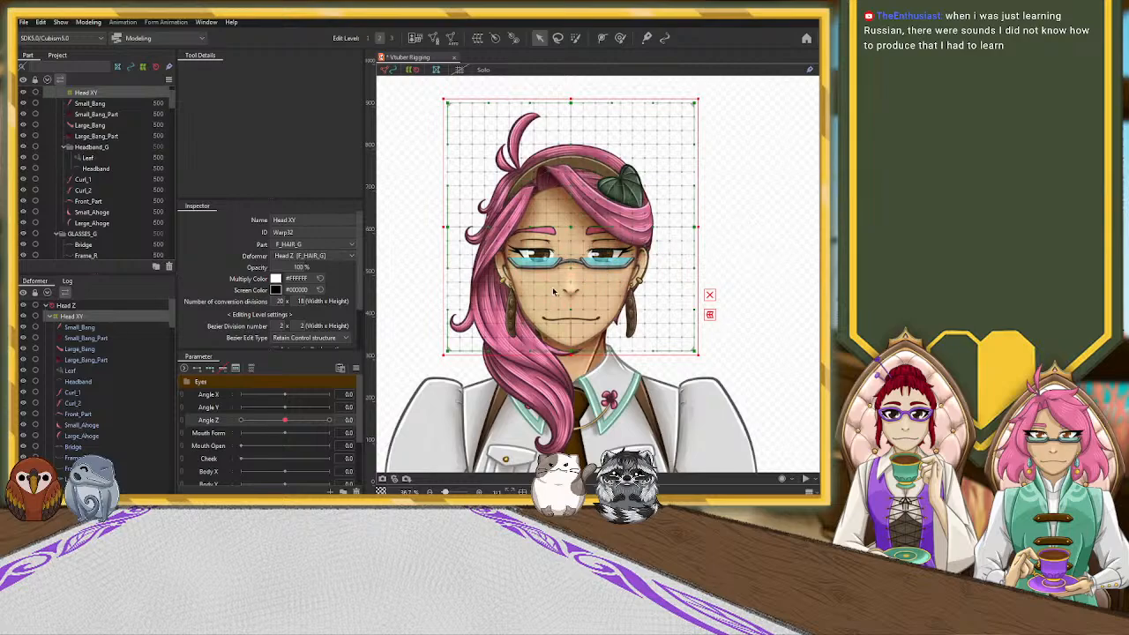
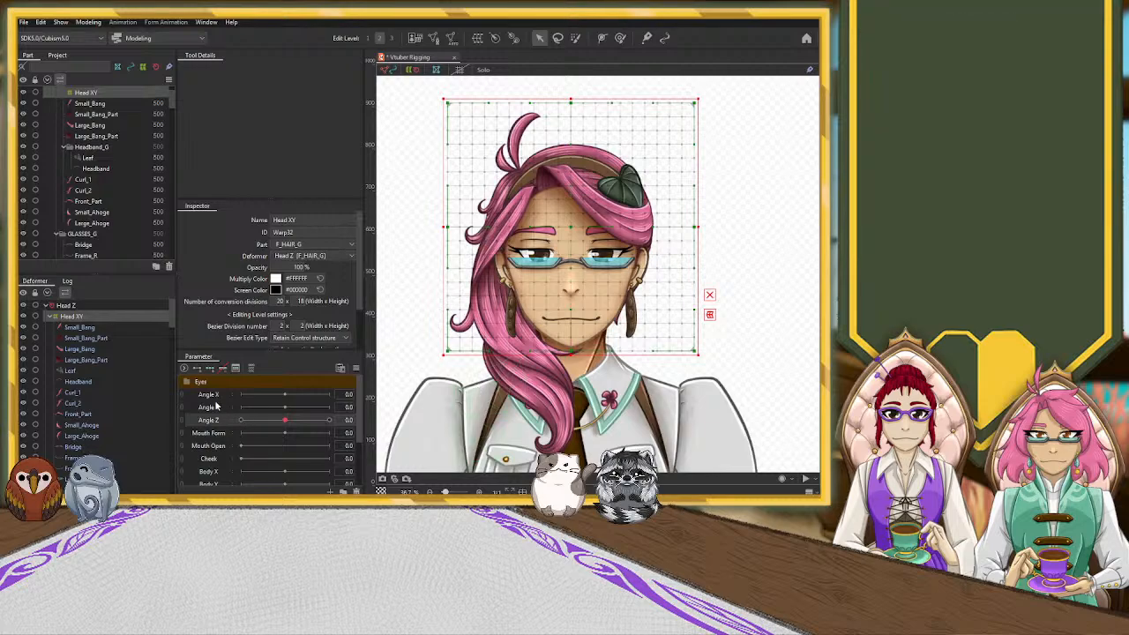
Add three key points each to the Angle X and Angle Y parameters for the Head XY deformer
left_click(214, 395)
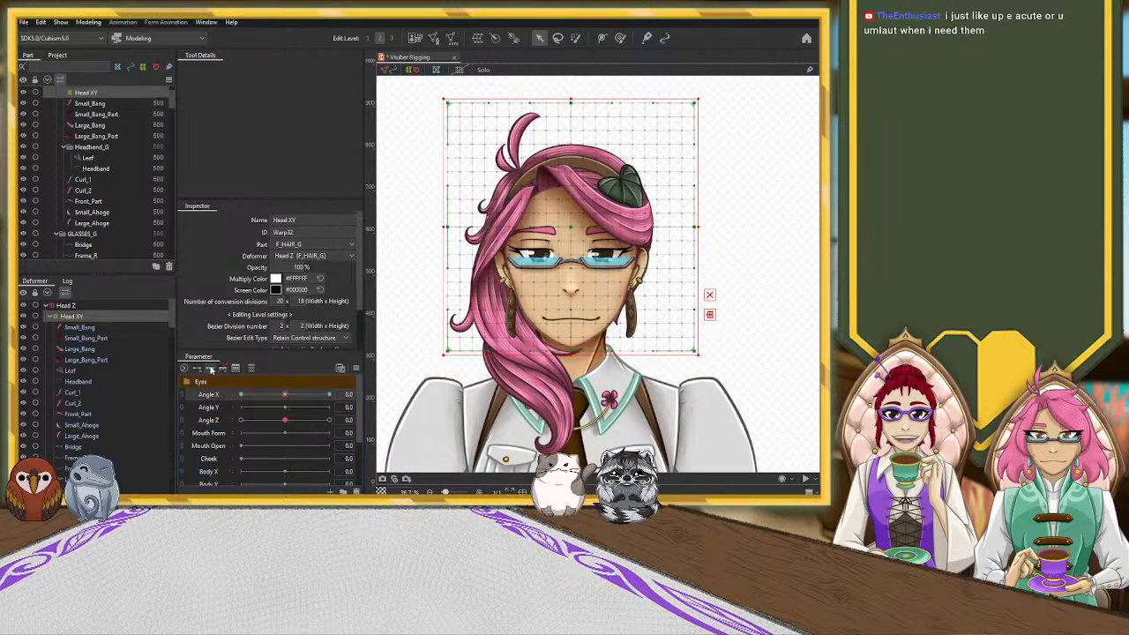
left_click(209, 407)
left_click(209, 369)
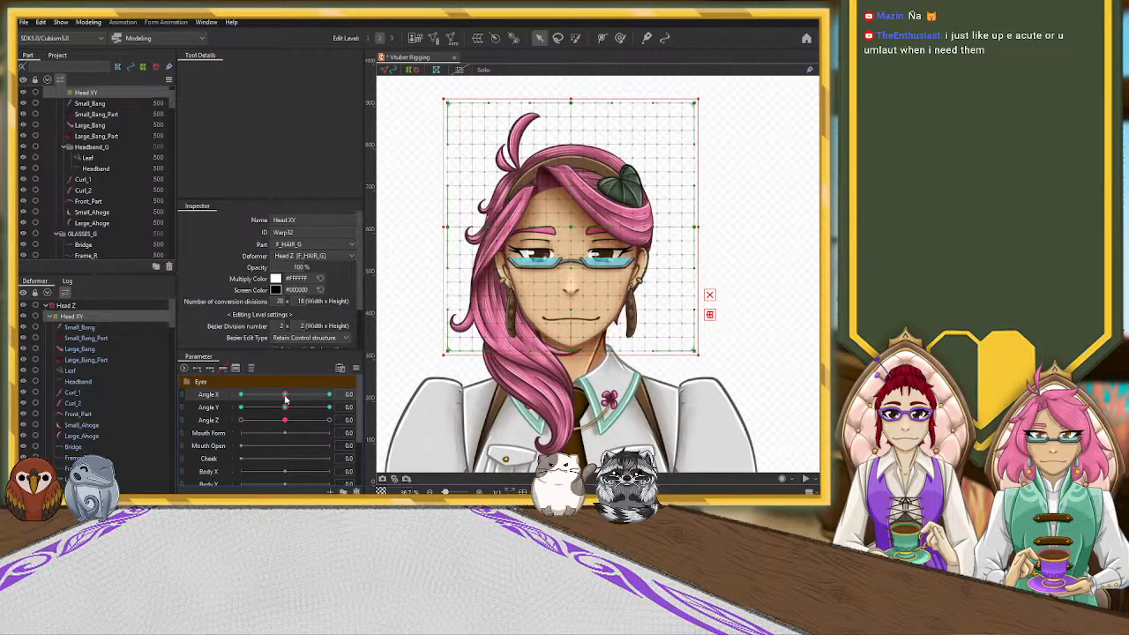
With Angle X at -30, shift the whole Head XY deformer slightly toward the viewer's left and hide its bounding box
left_click_drag(284, 394, 227, 402)
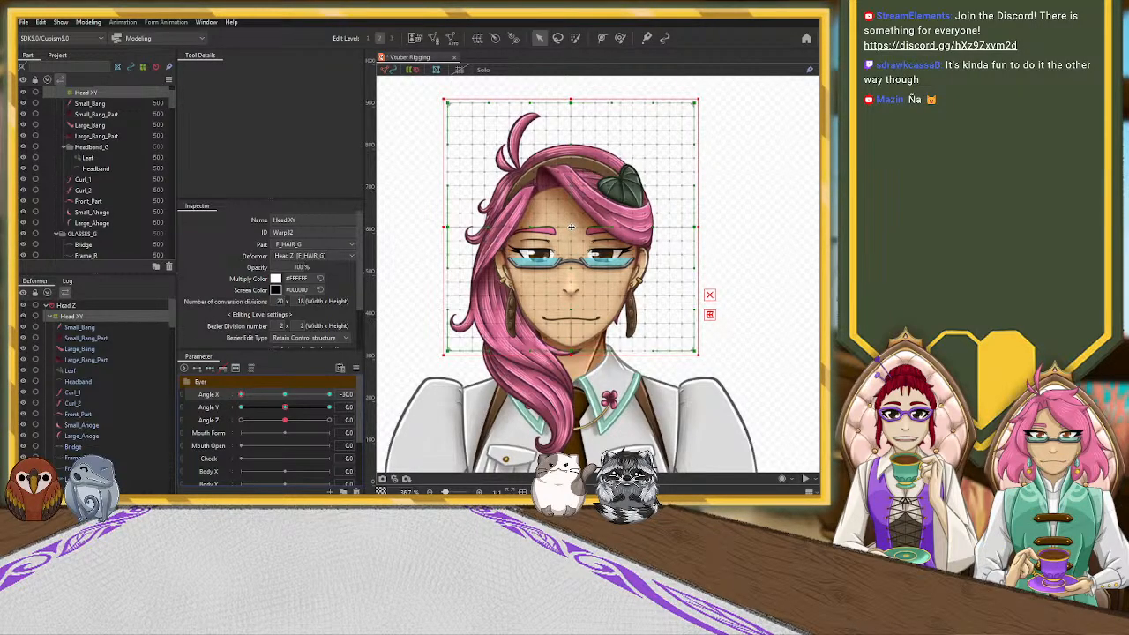
left_click_drag(571, 226, 559, 227)
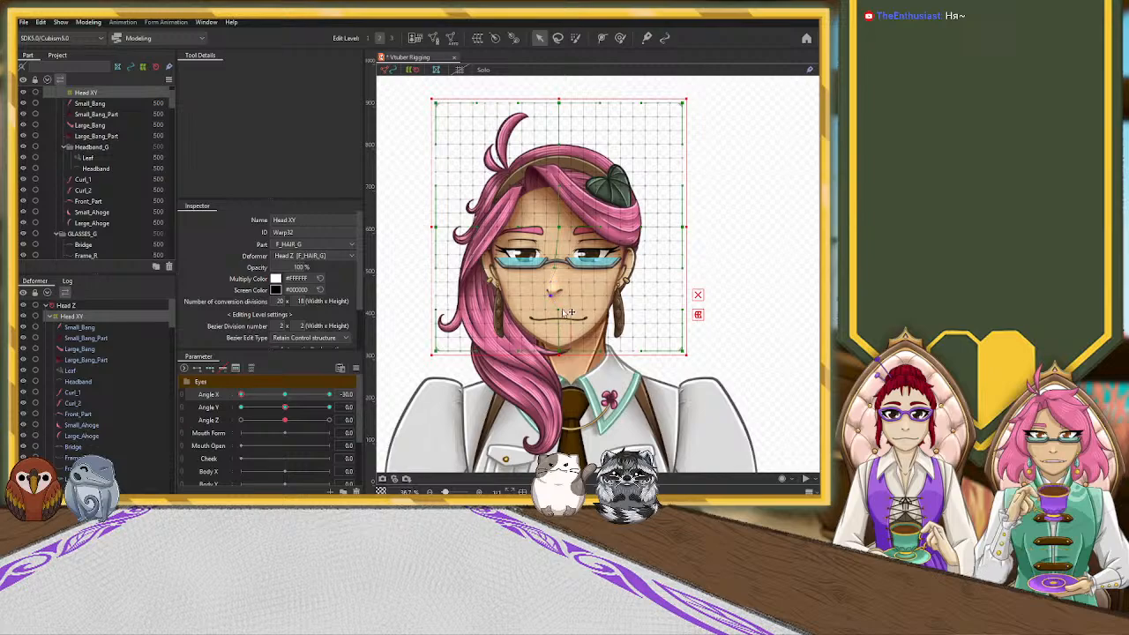
left_click_drag(560, 309, 545, 310)
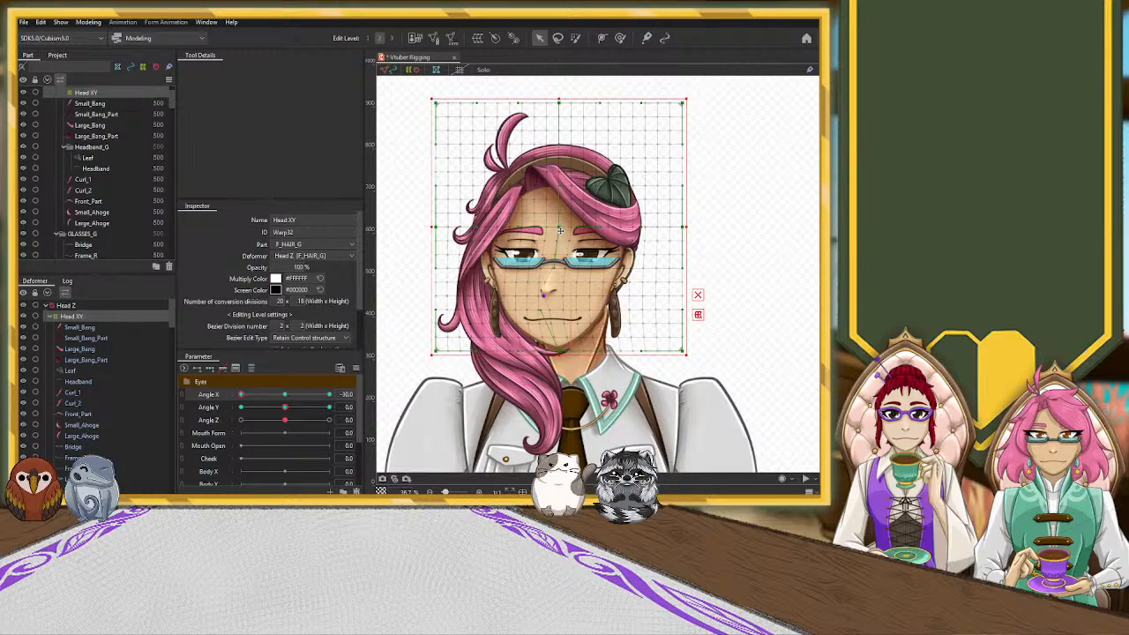
left_click(698, 295)
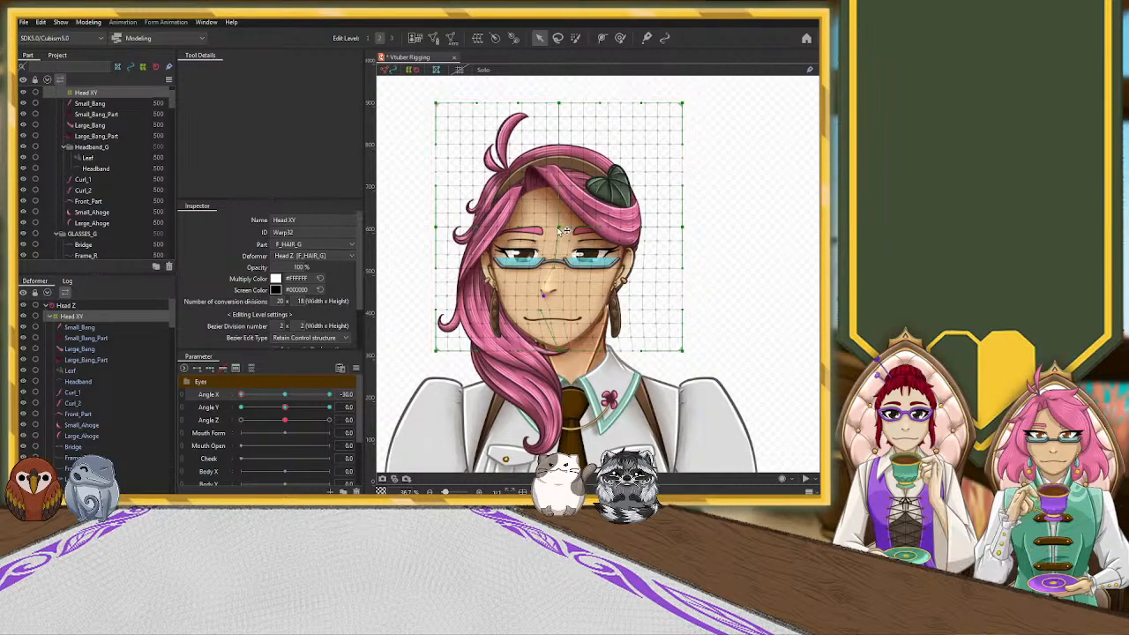
Try pulling the Head XY grid's centre and lower-centre points toward the viewer's left, and undo those distortions
left_click_drag(561, 230, 540, 226)
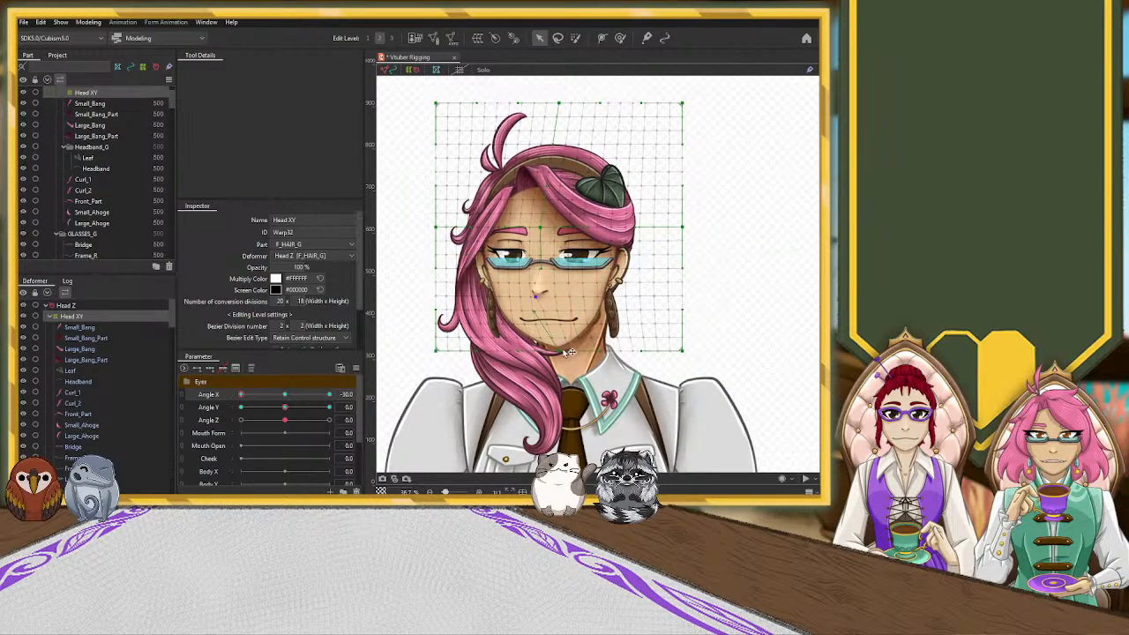
left_click_drag(562, 351, 544, 351)
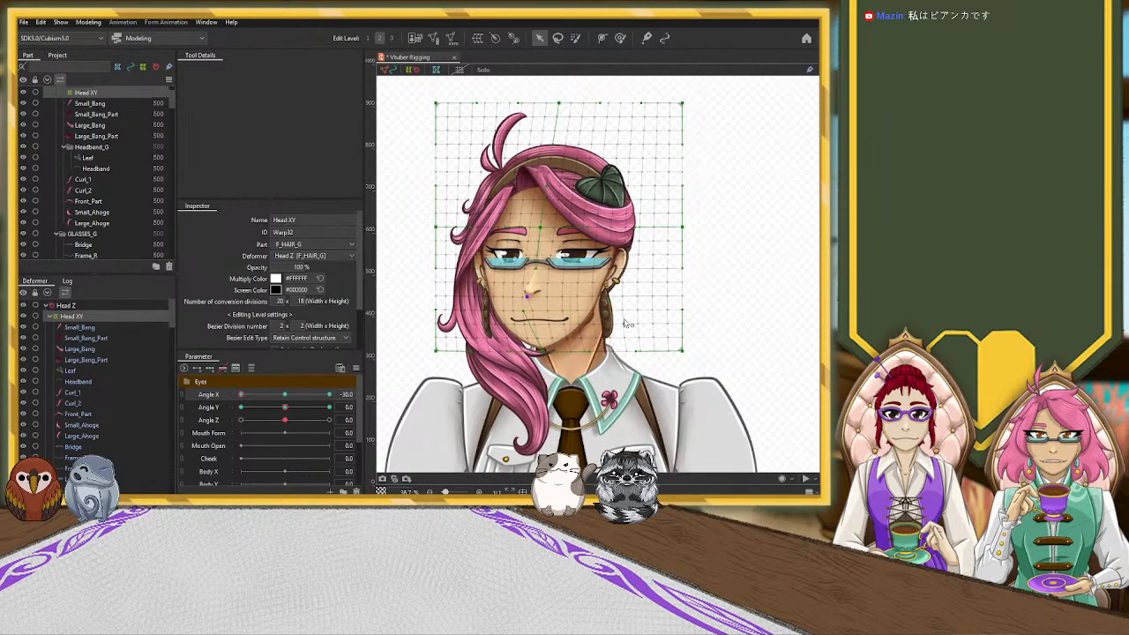
key("ctrl+z")
key("ctrl+z")
key("ctrl+z")
key("ctrl+z")
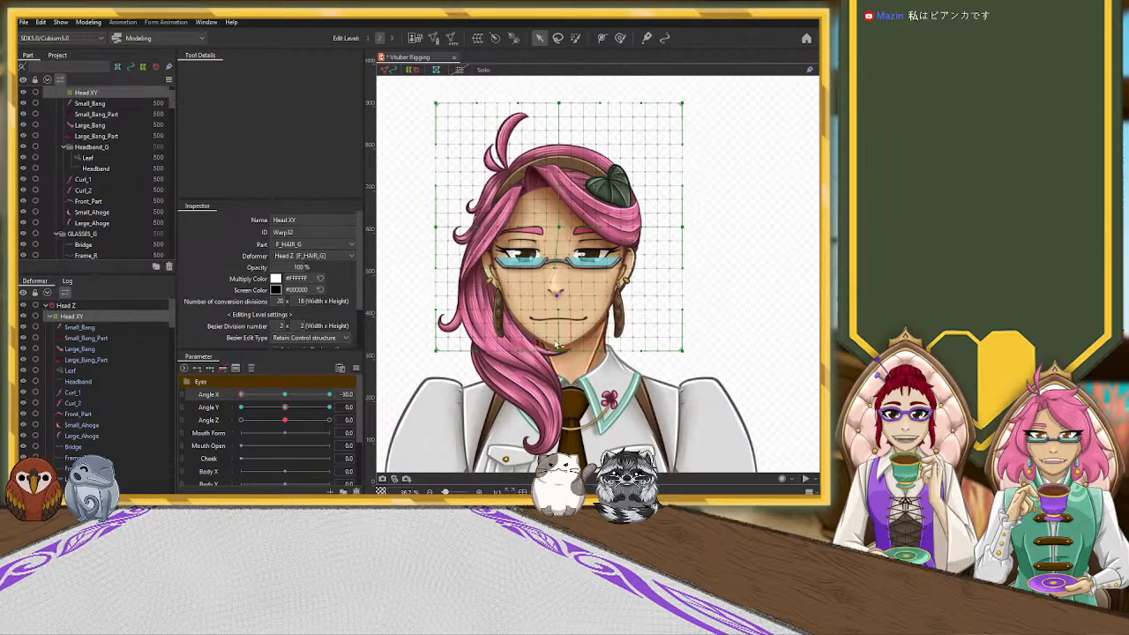
Begin the -30 head turn by pulling the Head XY grid's left edge and lower-left corner inward and its centre point leftward
left_click_drag(554, 353, 555, 352)
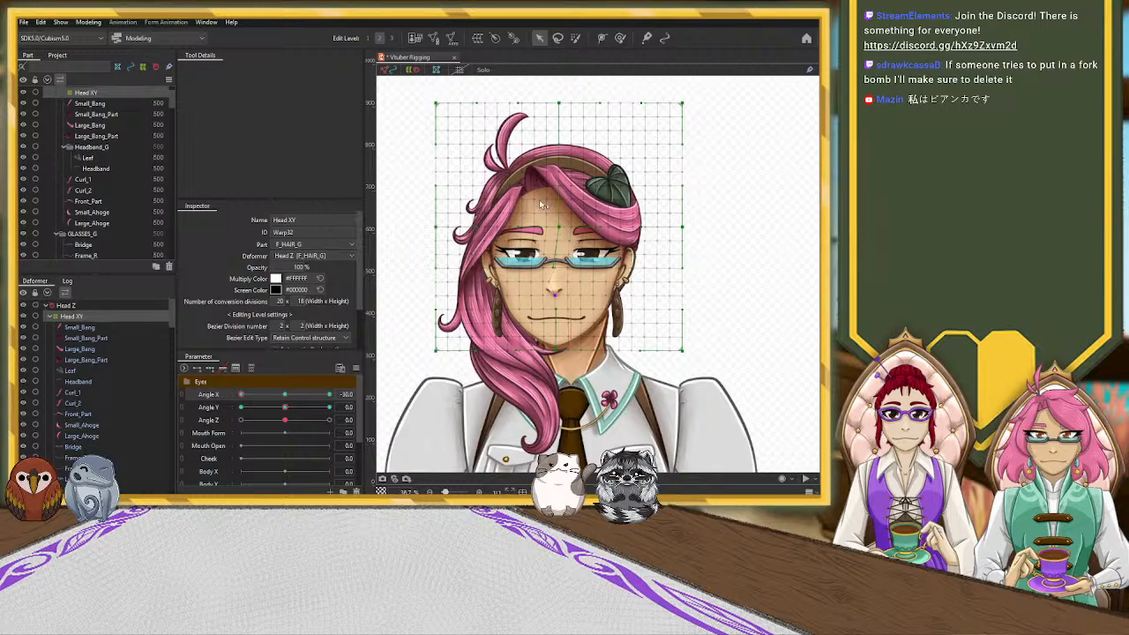
left_click_drag(439, 229, 462, 229)
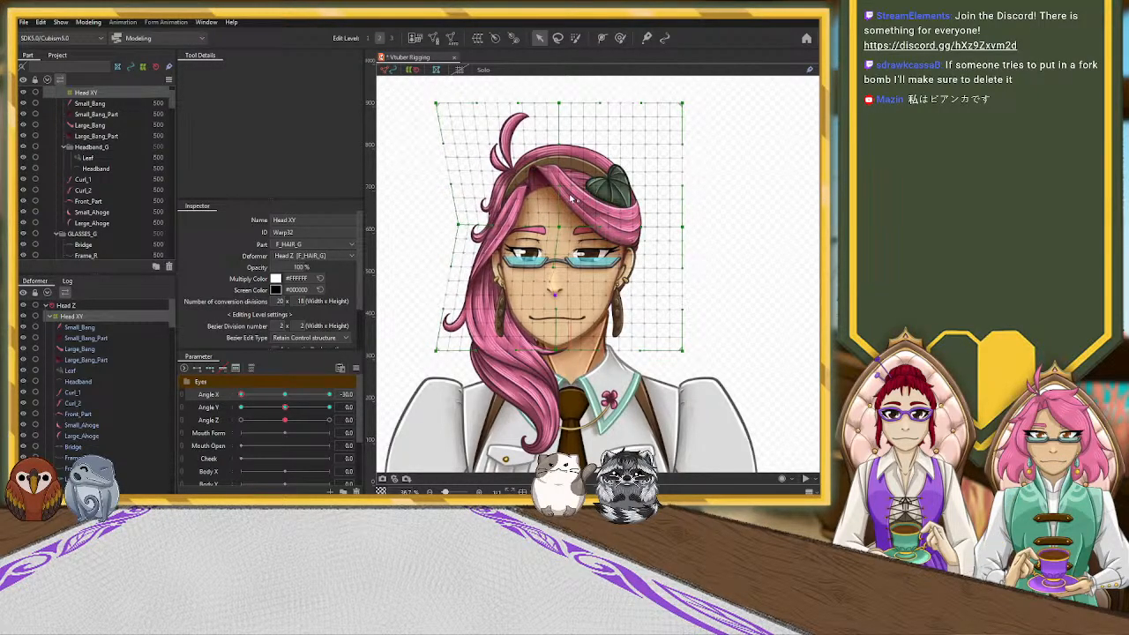
left_click_drag(559, 226, 553, 229)
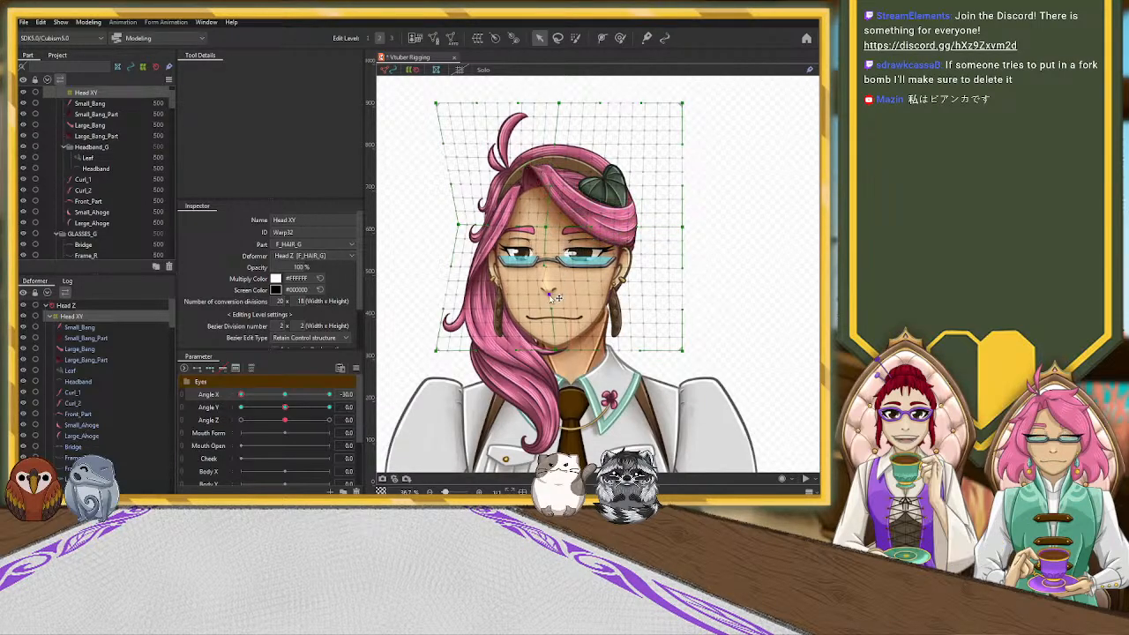
left_click_drag(549, 297, 544, 296)
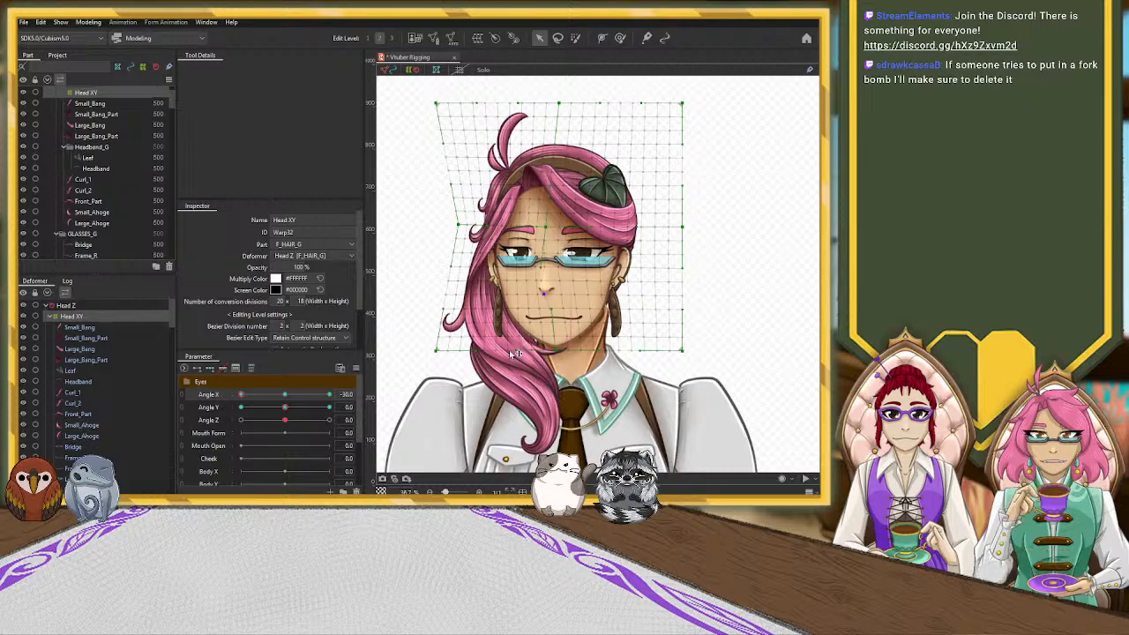
left_click_drag(439, 353, 444, 354)
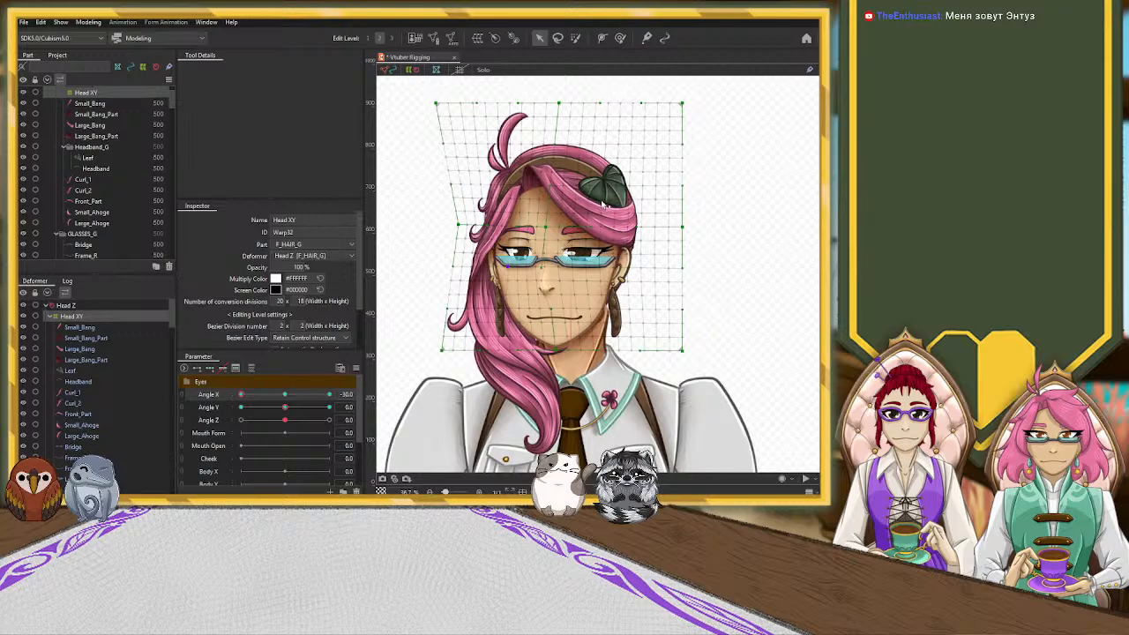
Bulge the Head XY grid's right edge outward, pull its upper-left corner inward, and sweep Angle X to check the turn
left_click_drag(682, 227, 689, 226)
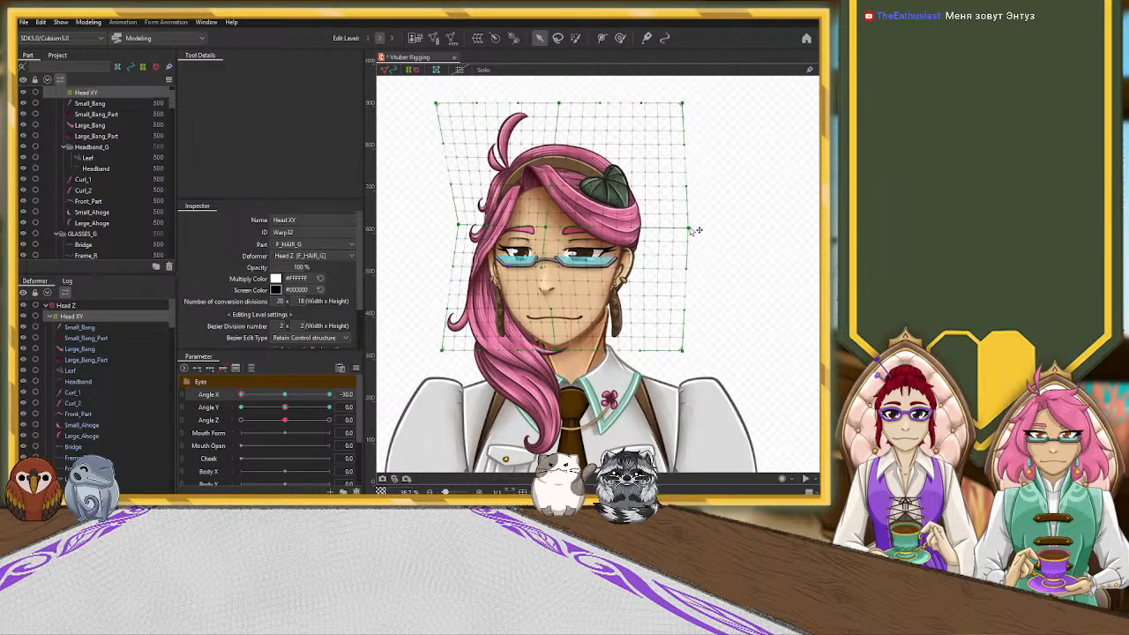
left_click_drag(687, 145, 694, 142)
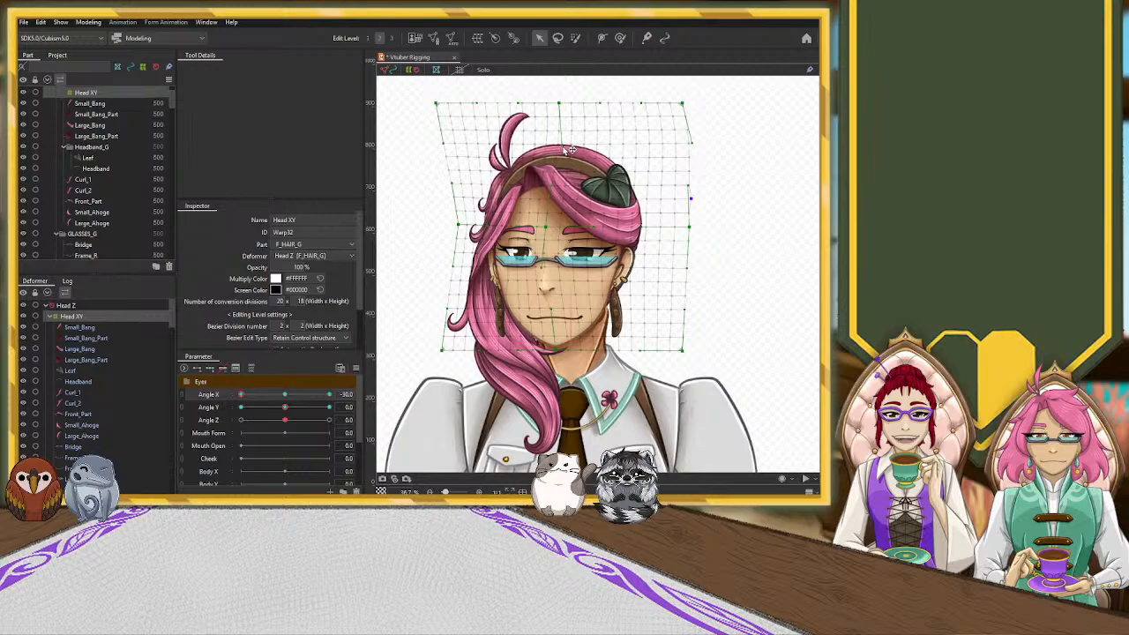
left_click_drag(435, 103, 447, 104)
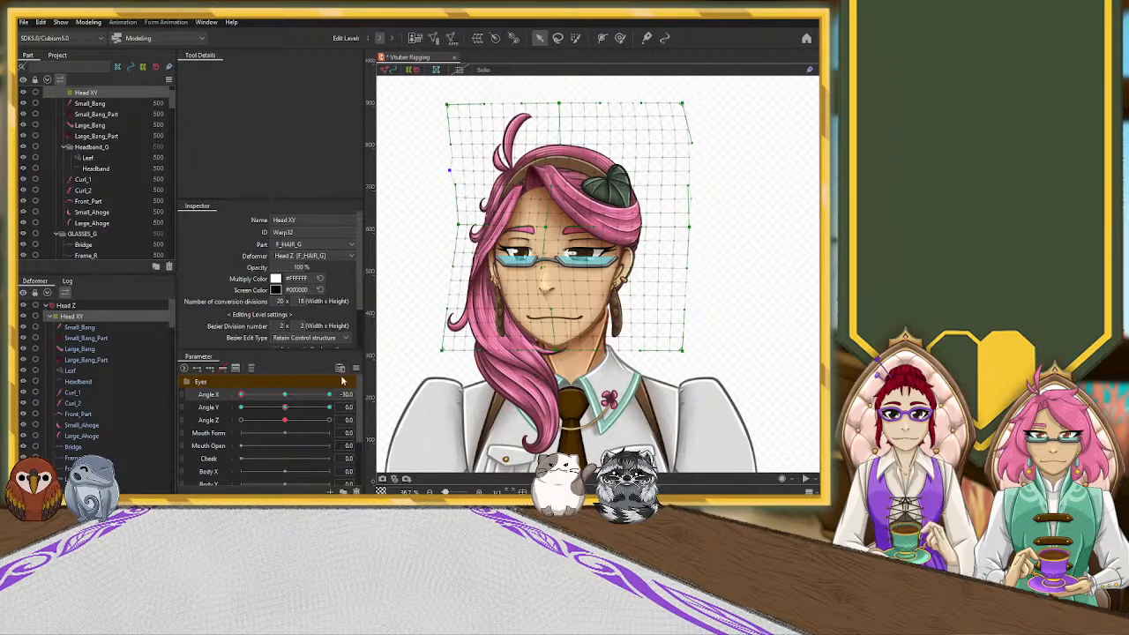
left_click(254, 396)
left_click_drag(254, 396, 227, 404)
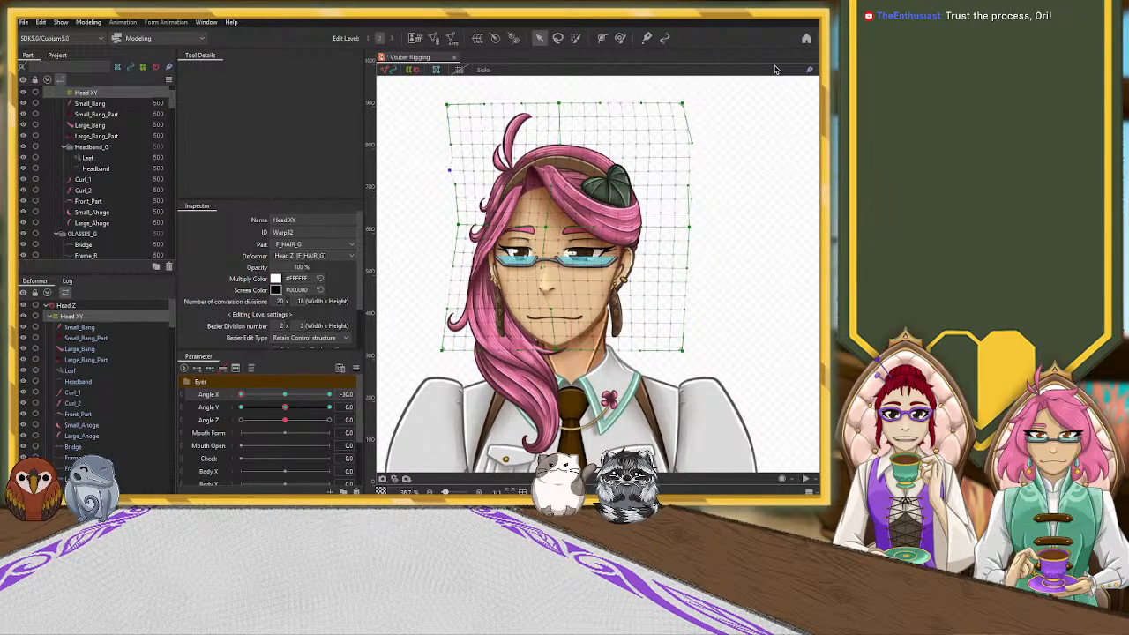
Push the grid's right-middle point and lower-right corner farther outward at Angle X -30, and preview the turn by sweeping Angle X
left_click_drag(690, 231, 694, 230)
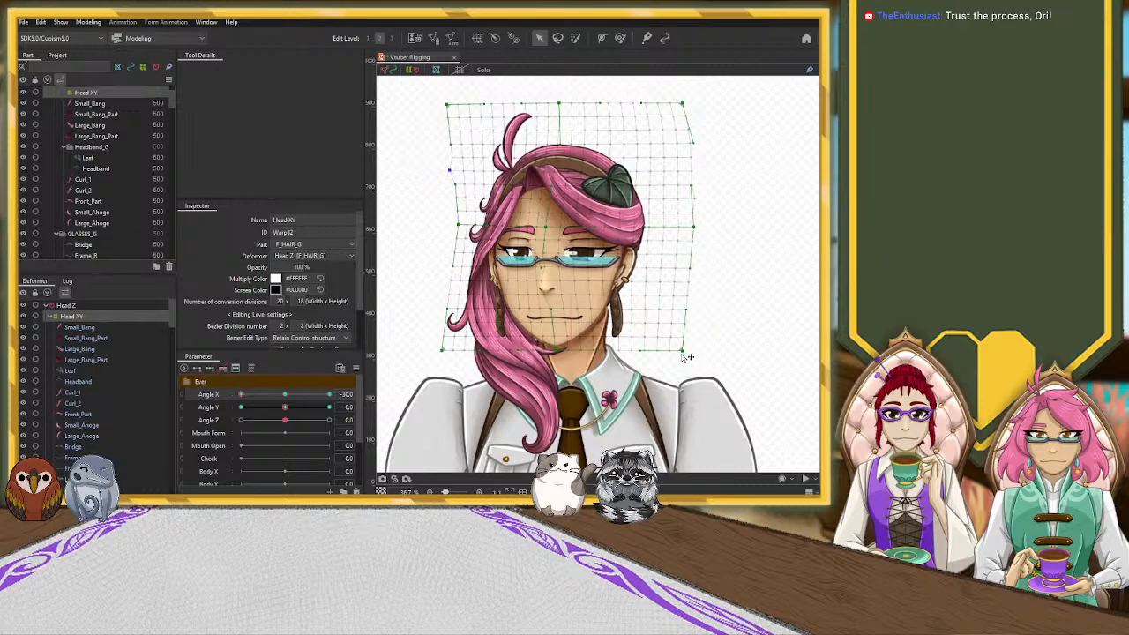
left_click_drag(683, 353, 699, 352)
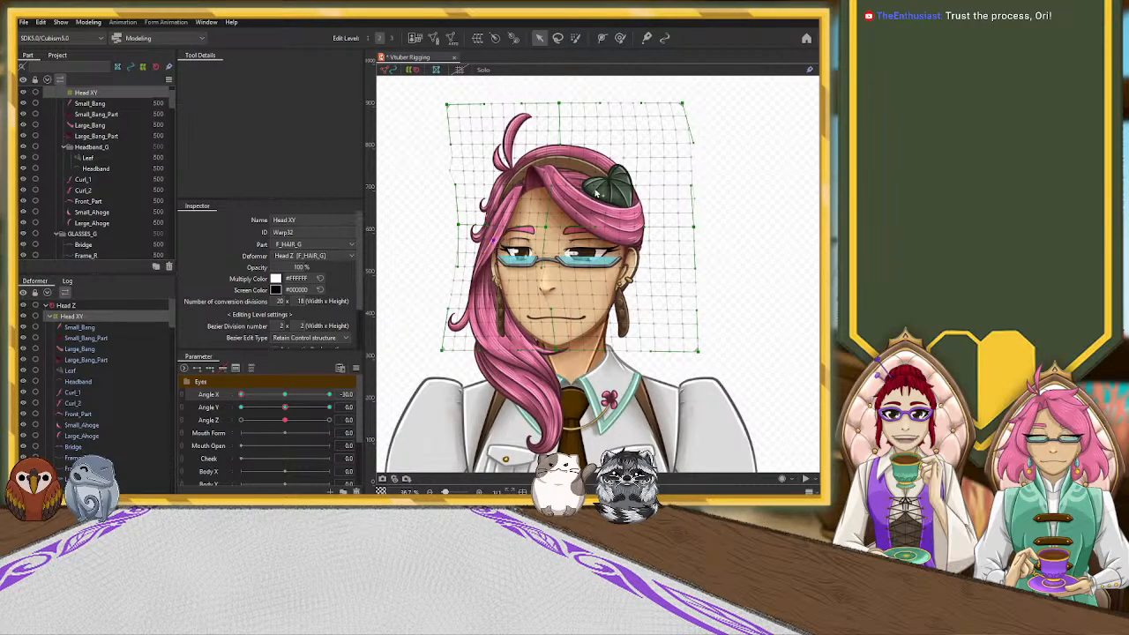
mouse_move(244, 403)
left_mouse_down()
mouse_move(332, 395)
mouse_move(239, 396)
mouse_move(285, 396)
mouse_move(231, 406)
mouse_move(331, 395)
mouse_move(240, 396)
mouse_move(284, 397)
mouse_move(237, 406)
left_mouse_up()
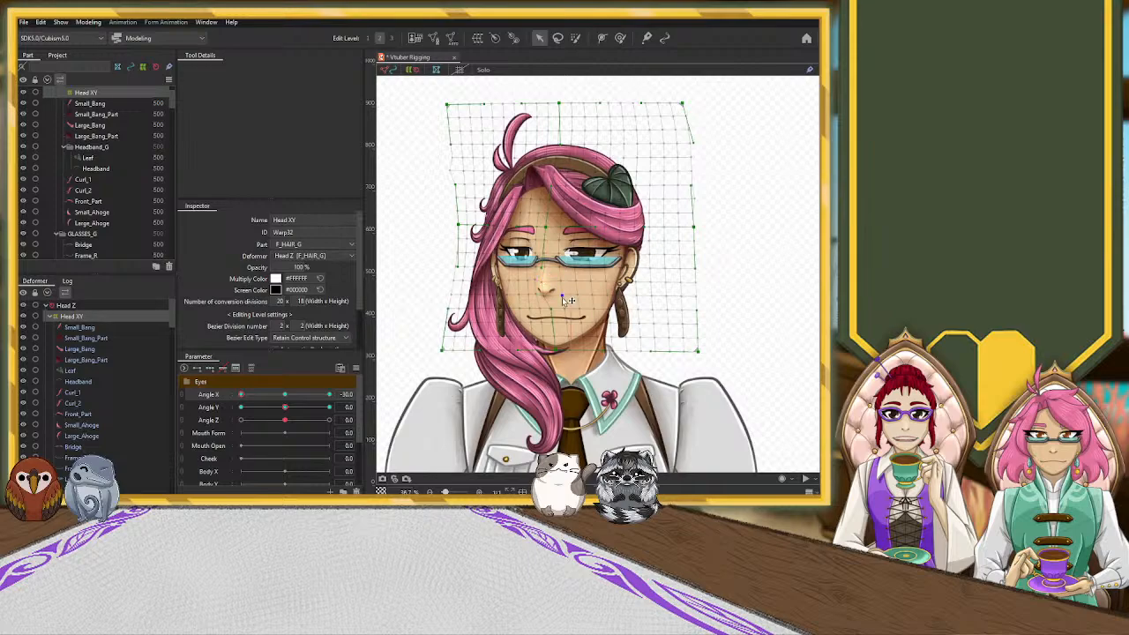
mouse_move(241, 394)
left_mouse_down()
mouse_move(313, 396)
mouse_move(235, 404)
mouse_move(286, 409)
mouse_move(238, 404)
left_mouse_up()
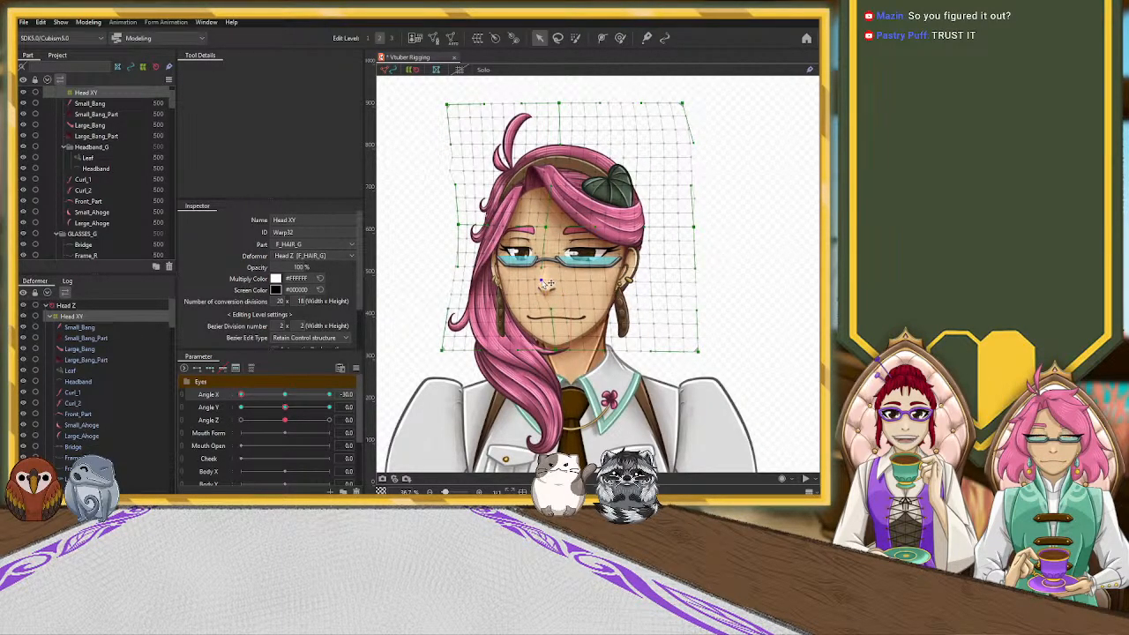
mouse_move(241, 397)
left_mouse_down()
mouse_move(311, 396)
mouse_move(234, 406)
mouse_move(300, 397)
mouse_move(240, 397)
left_mouse_up()
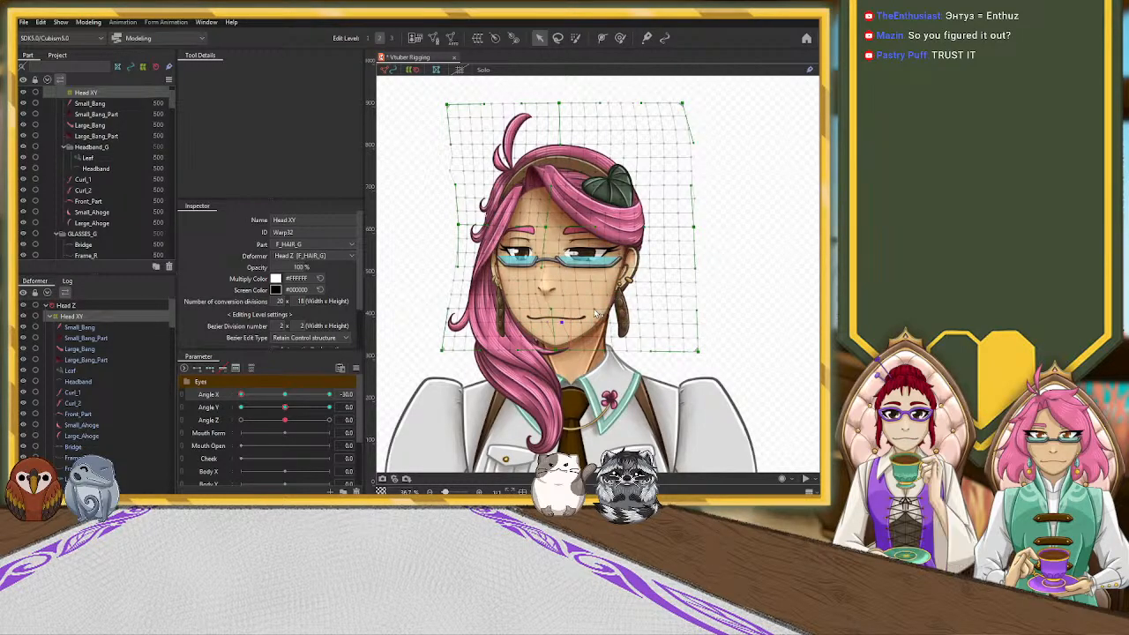
Nudge the grid's lower-centre point leftward, recheck the Angle X turn, and pull the lower-left corner farther inward at -30
left_click_drag(560, 351, 556, 352)
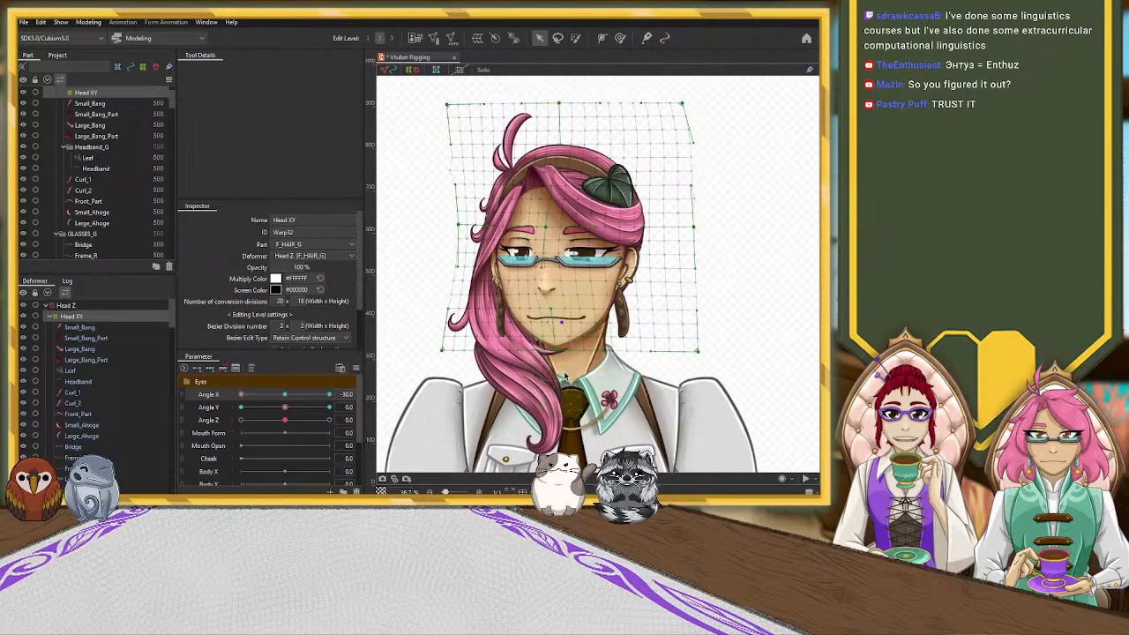
left_click_drag(242, 396, 222, 411)
left_click_drag(442, 350, 456, 355)
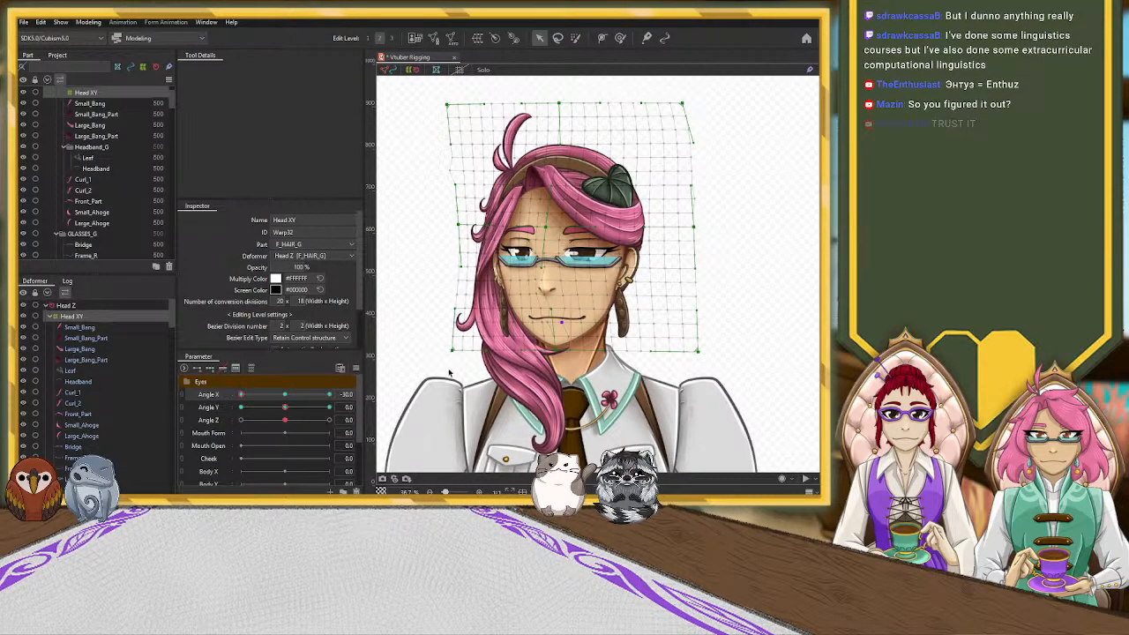
Push the Head XY grid's right-middle point and upper-right corner slightly outward at Angle X -30, and sweep Angle X to check the turn
left_click_drag(240, 396, 216, 402)
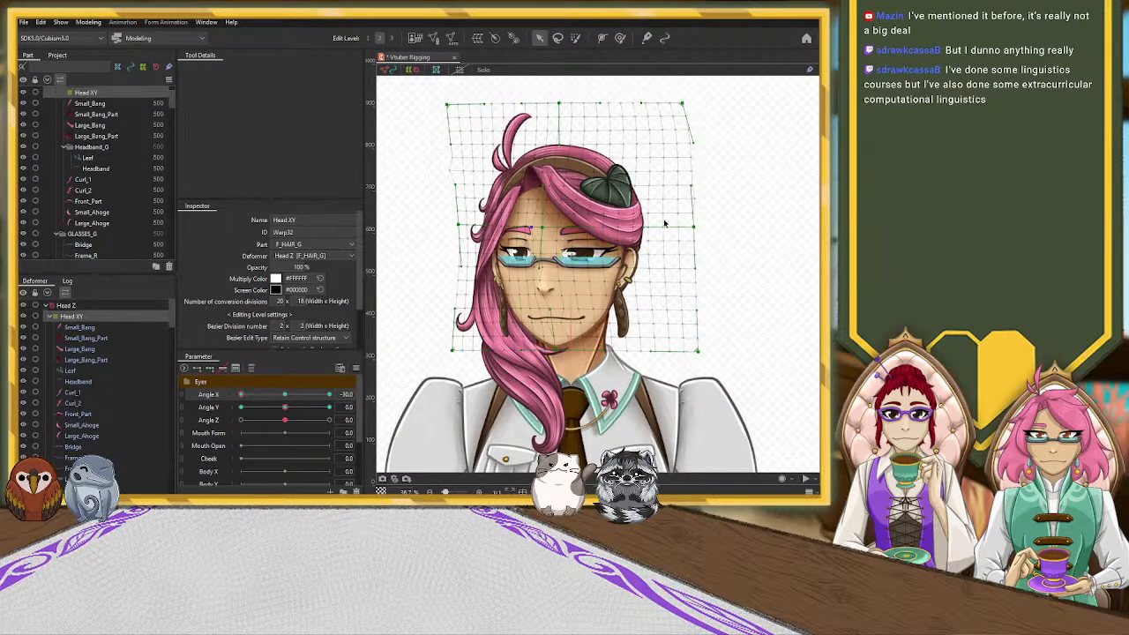
left_click_drag(696, 229, 702, 229)
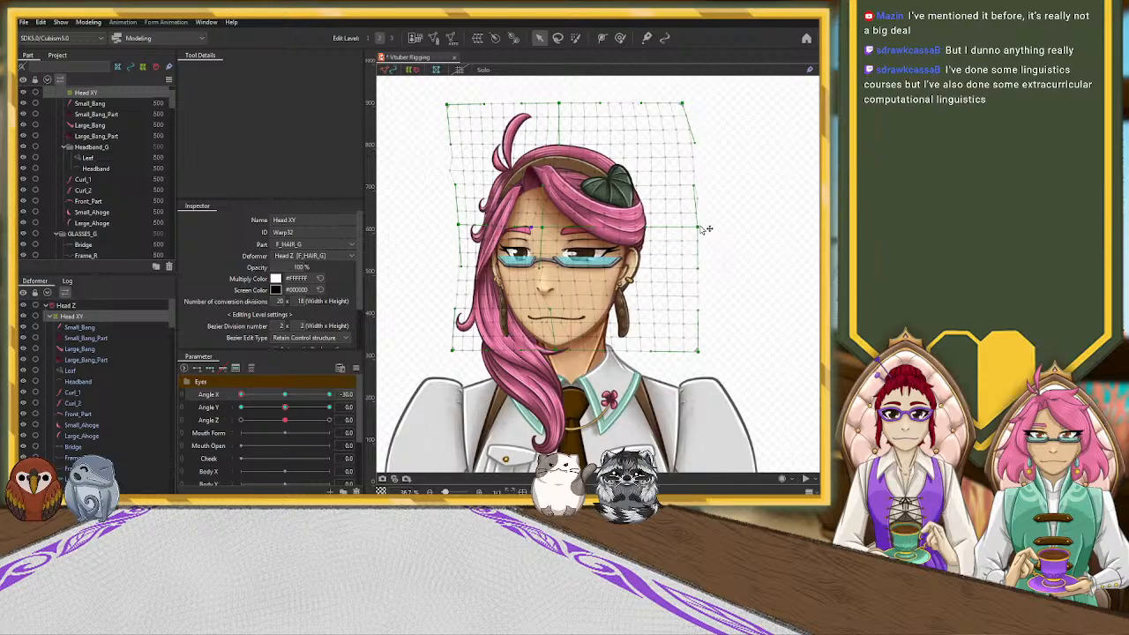
left_click_drag(691, 105, 695, 105)
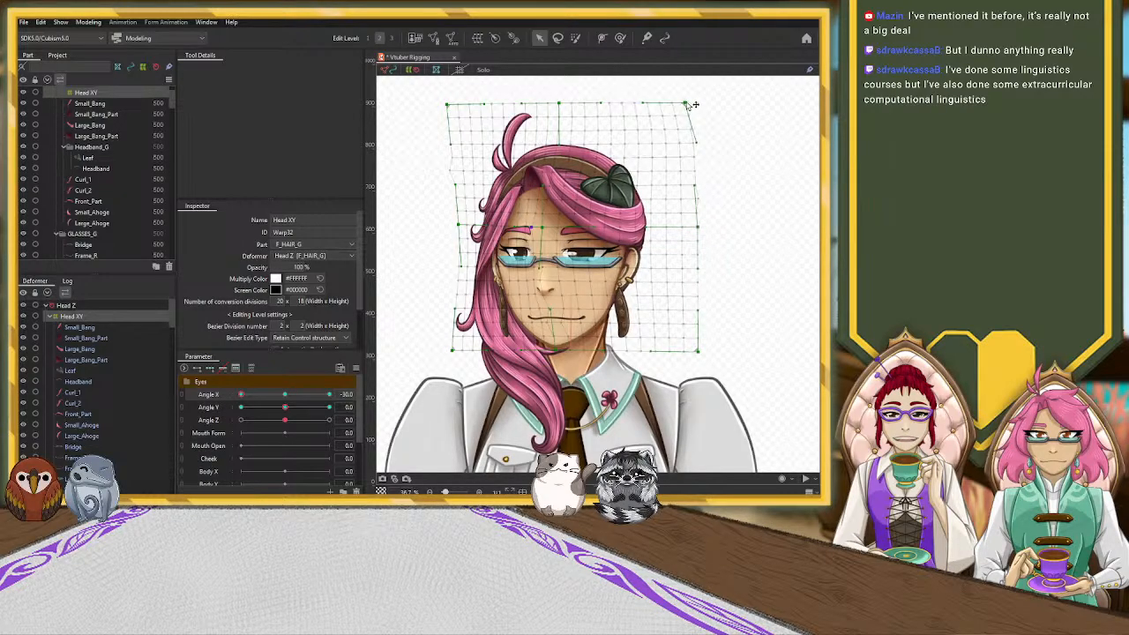
left_click_drag(240, 394, 215, 406)
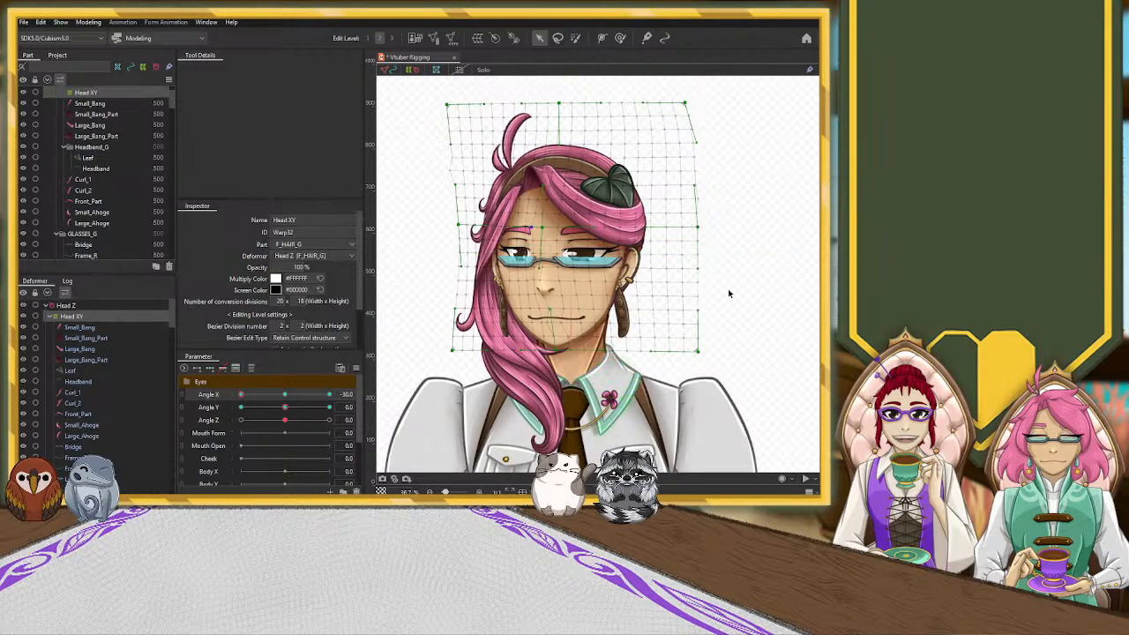
Reselect the Head XY deformer, shift its whole grid slightly leftward at Angle X -30, and preview the turn by sweeping Angle X
left_click(112, 329)
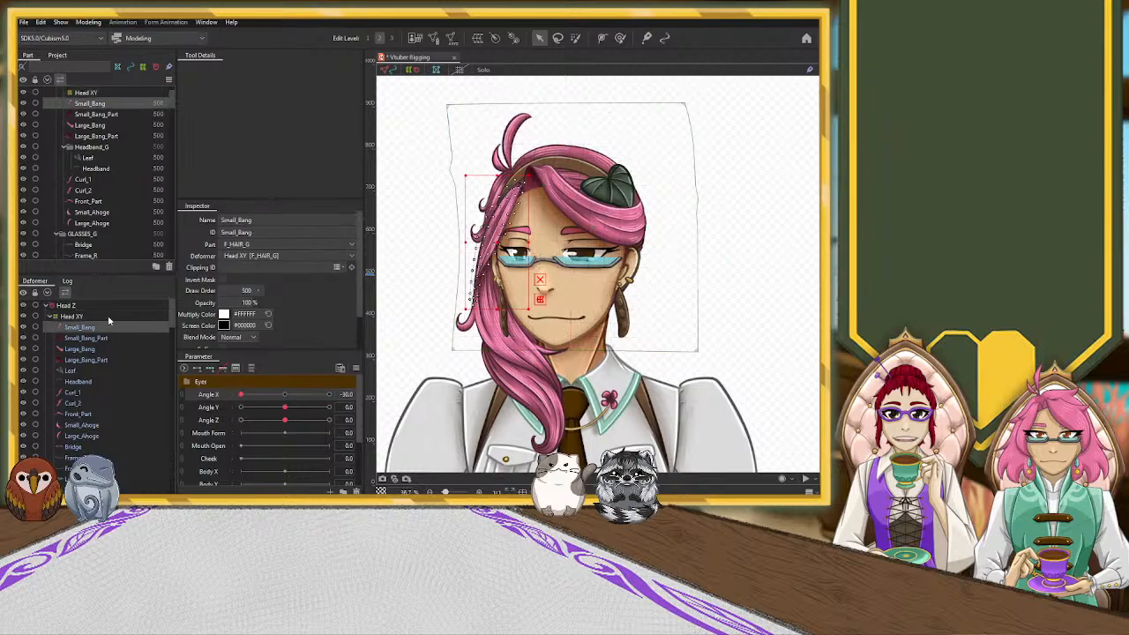
left_click(109, 318)
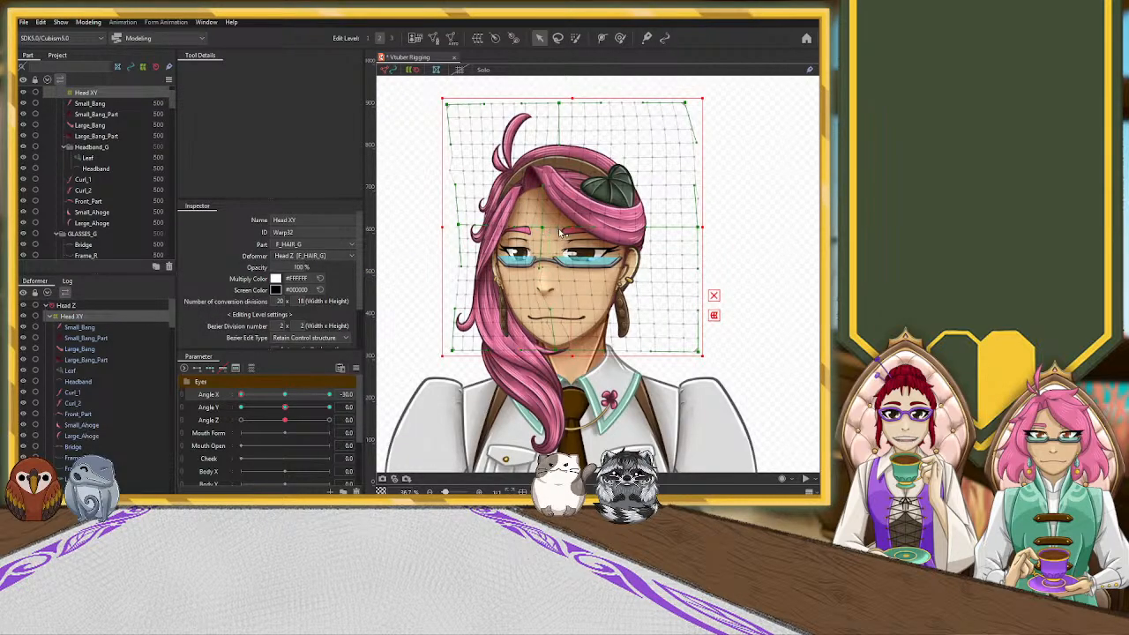
left_click_drag(576, 228, 569, 227)
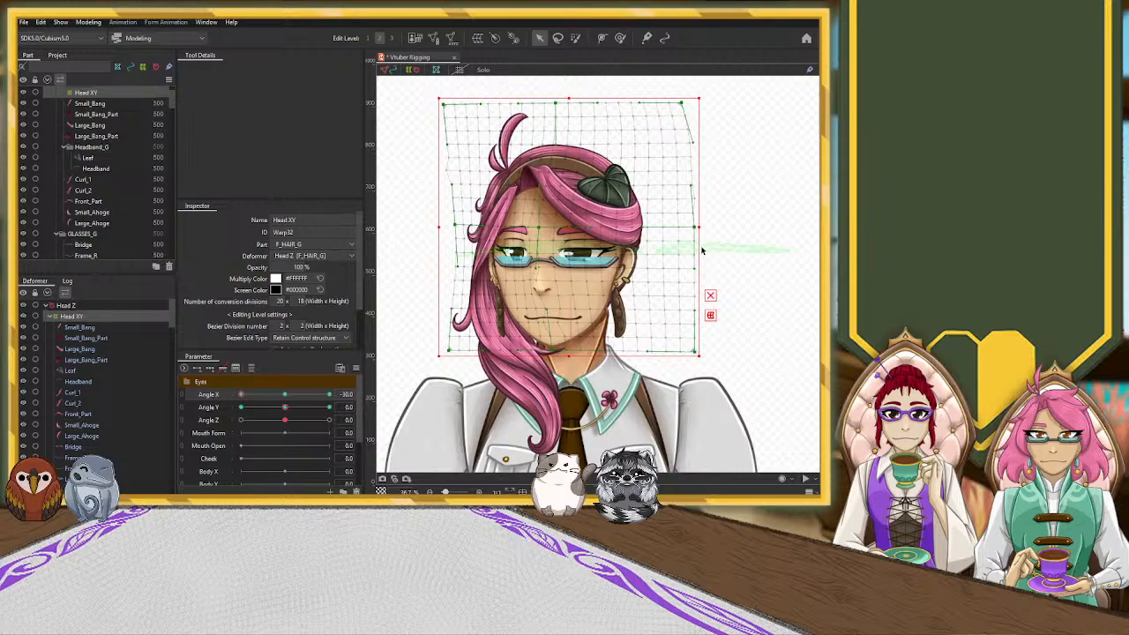
left_click_drag(243, 396, 209, 406)
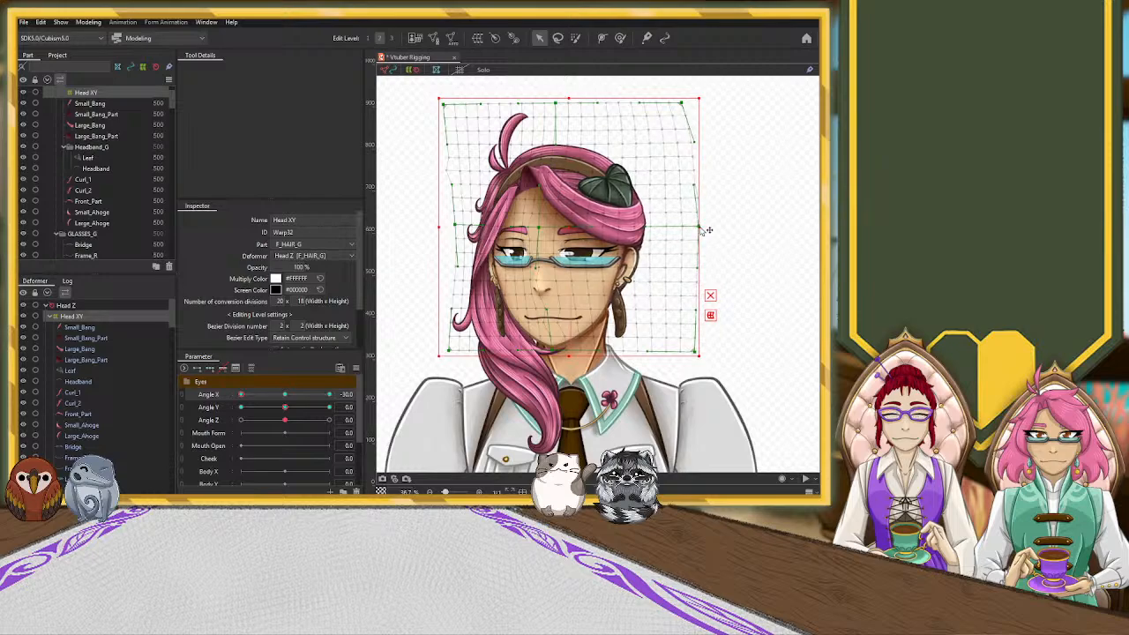
Bulge the grid's right edge and lower-right corner farther outward by adjusting their points and handles, and recheck the Angle X turn
left_click_drag(697, 234, 704, 270)
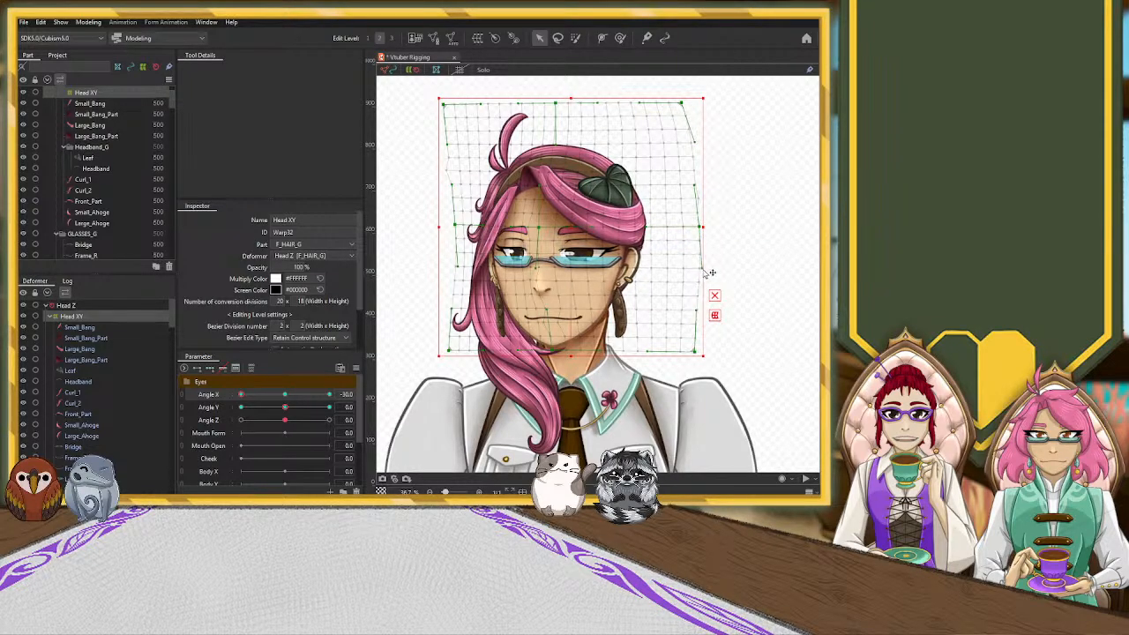
left_click_drag(696, 353, 701, 354)
left_click_drag(697, 270, 699, 270)
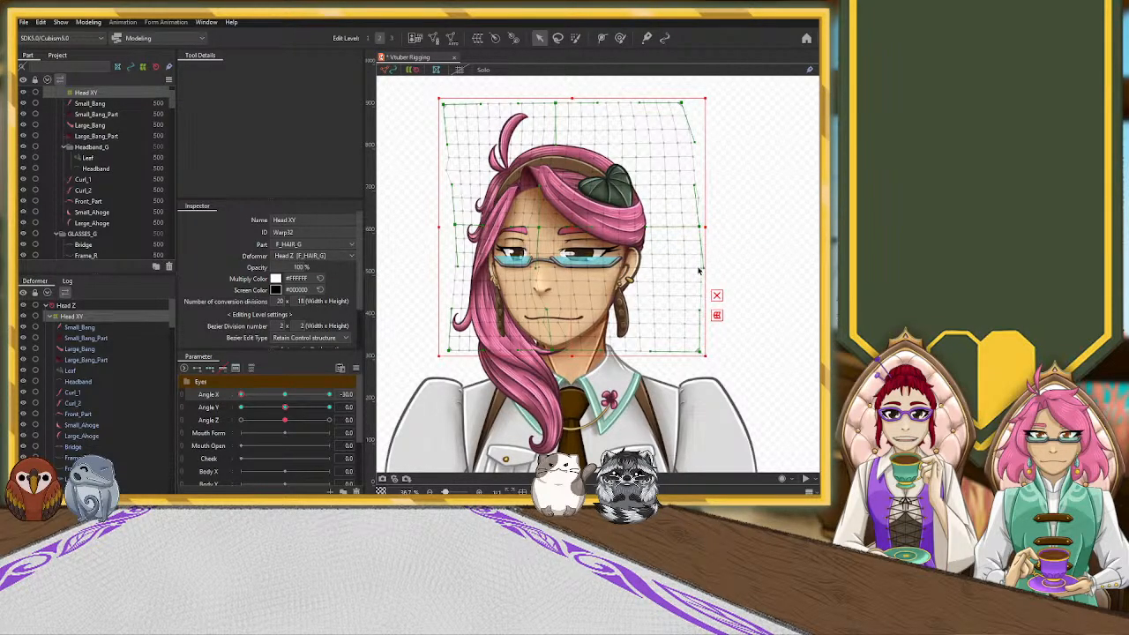
left_click_drag(696, 144, 703, 167)
left_click_drag(638, 186, 641, 184)
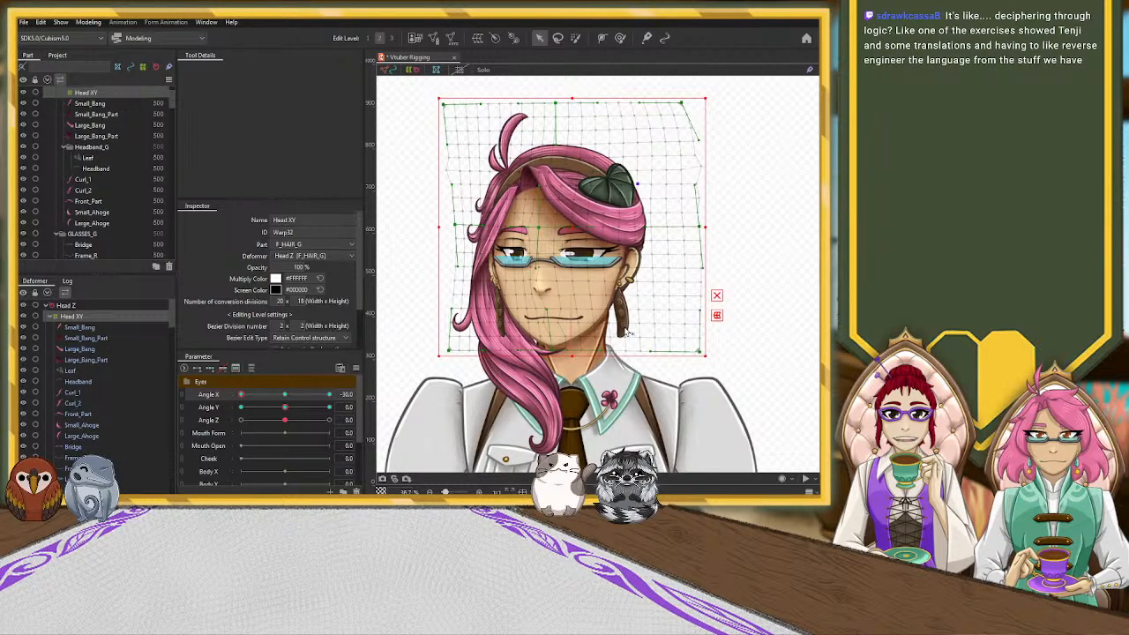
left_click_drag(245, 399, 212, 447)
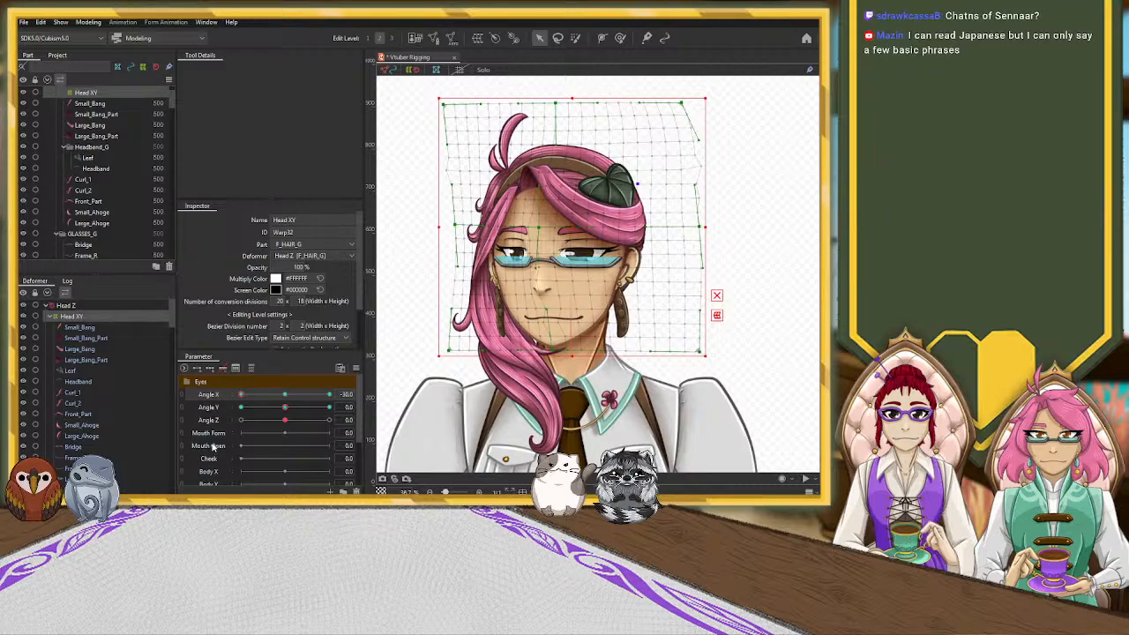
Collapse the Head XY deformer's children and duplicate the deformer
left_click(50, 317)
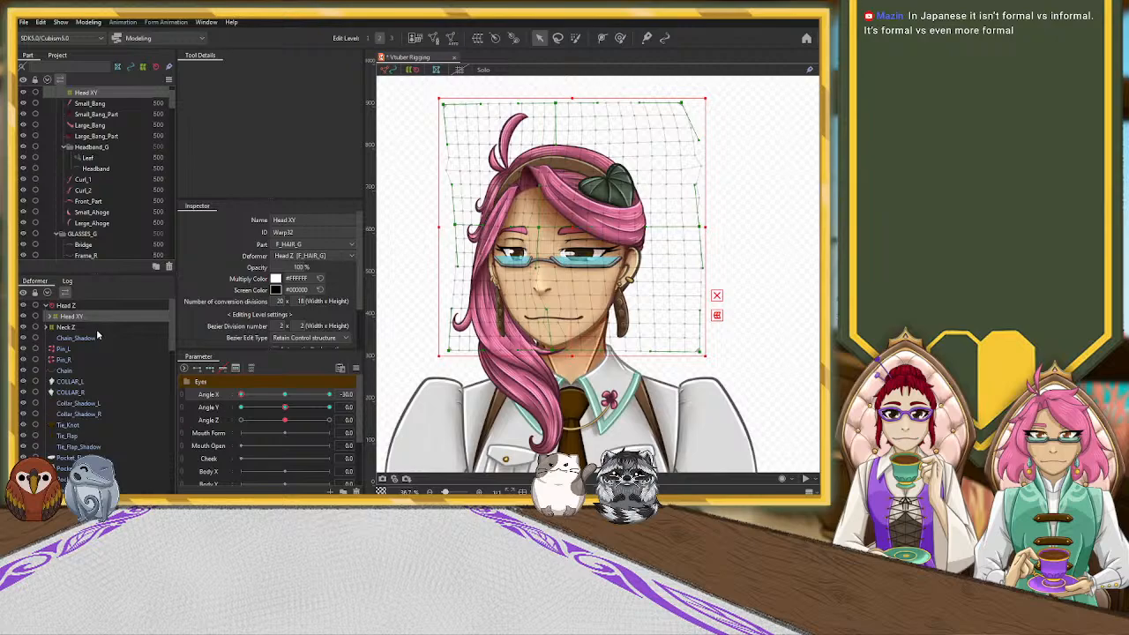
key("ctrl+d")
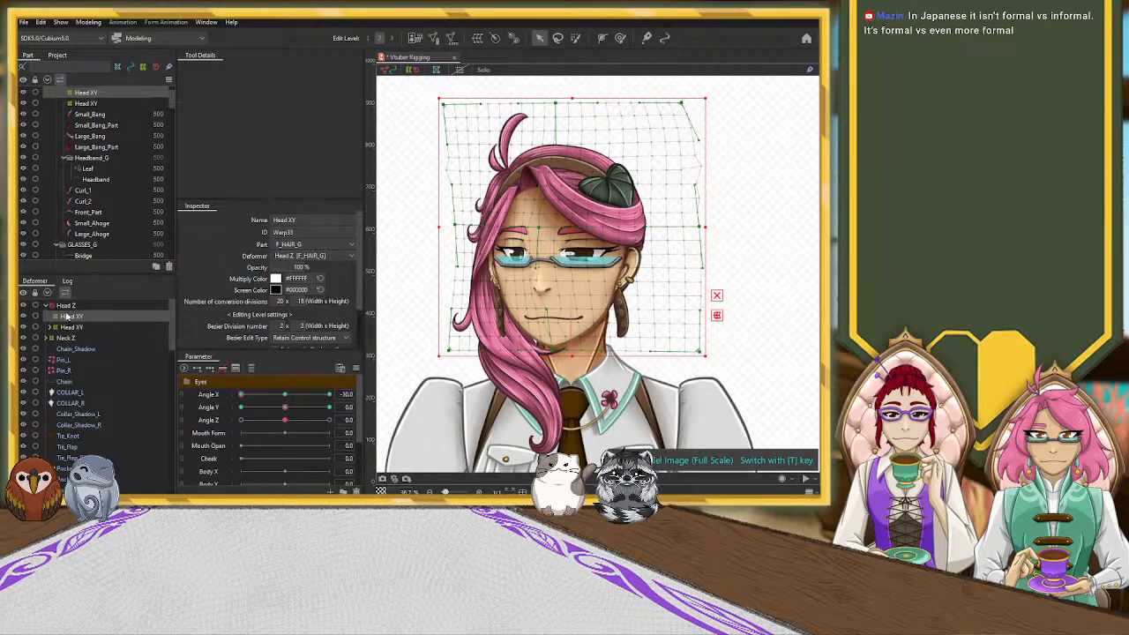
Rename the original Head XY deformer that holds the head parts as Face XY, and nest it under the duplicated Head XY
left_click(72, 328)
left_click(286, 219)
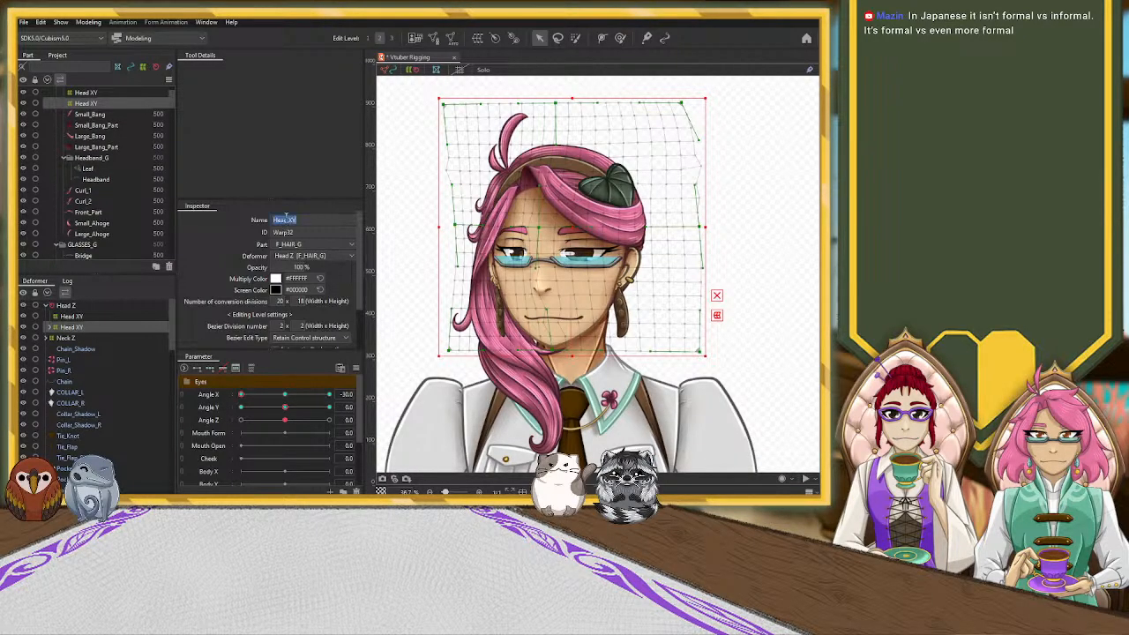
left_click(286, 221)
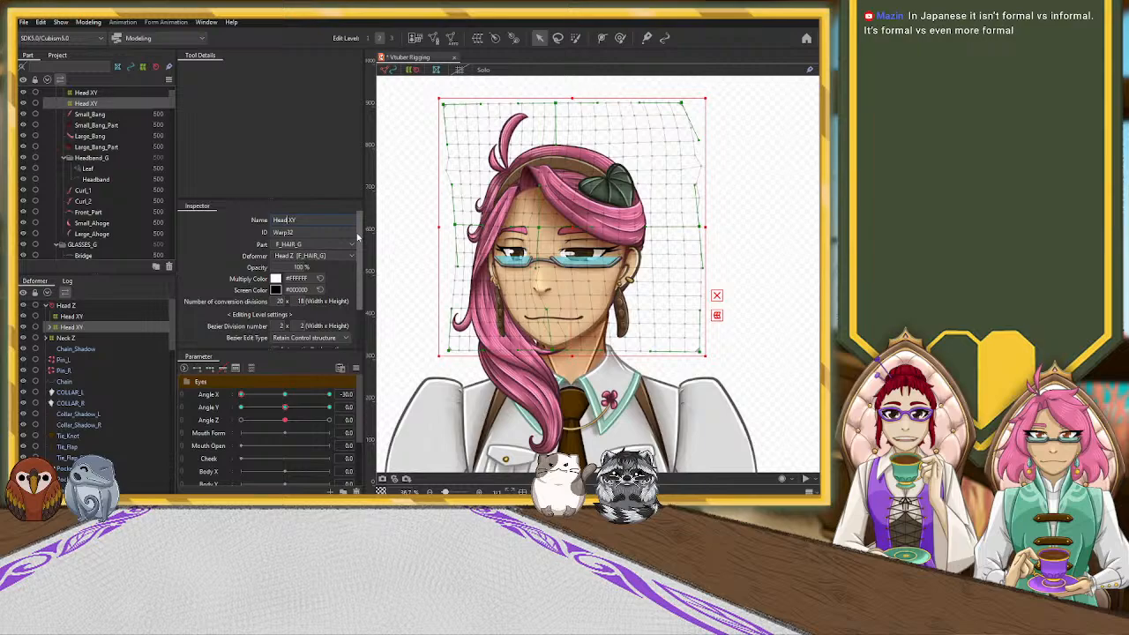
key("BackSpace")
key("BackSpace")
key("BackSpace")
type("Face")
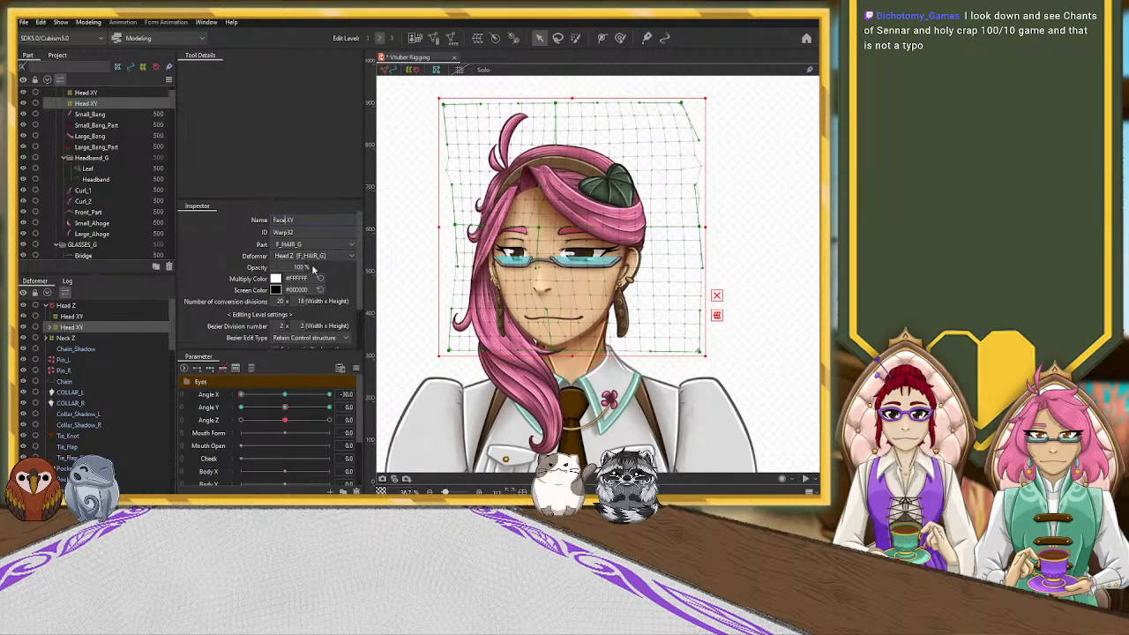
key("Tab")
left_click_drag(75, 327, 75, 319)
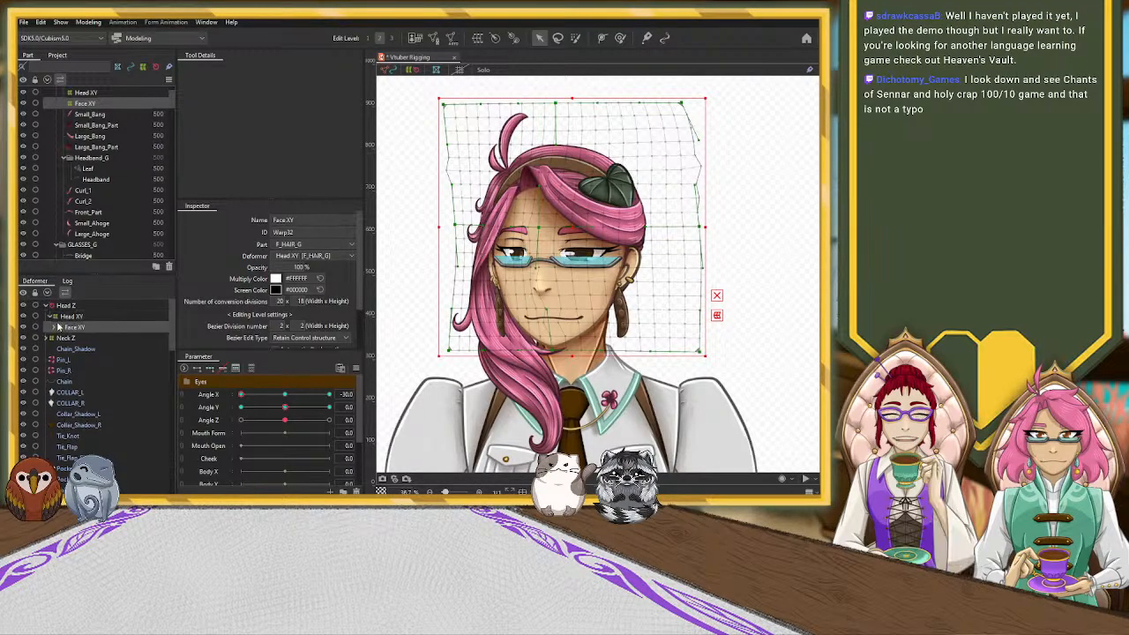
Move Face_Skin, Face_Outline and Face_Shadow out of Face XY so they sit directly under Head XY
scroll(74, 340, "down", 5)
scroll(74, 340, "down", 3)
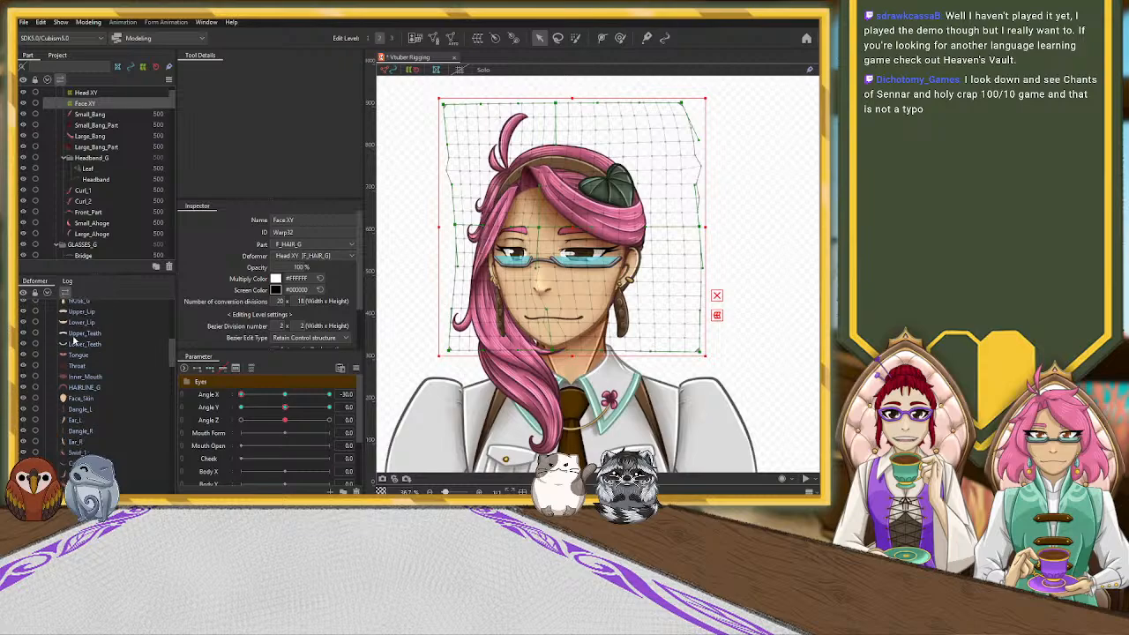
left_click(92, 399)
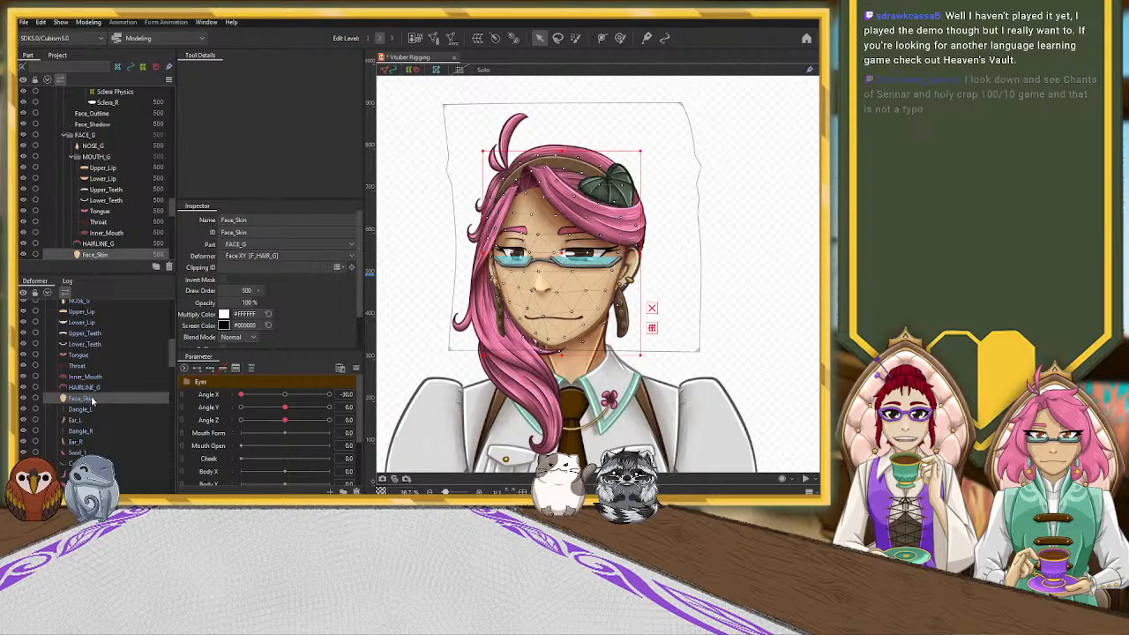
scroll(98, 396, "up", 1)
scroll(98, 396, "up", 2)
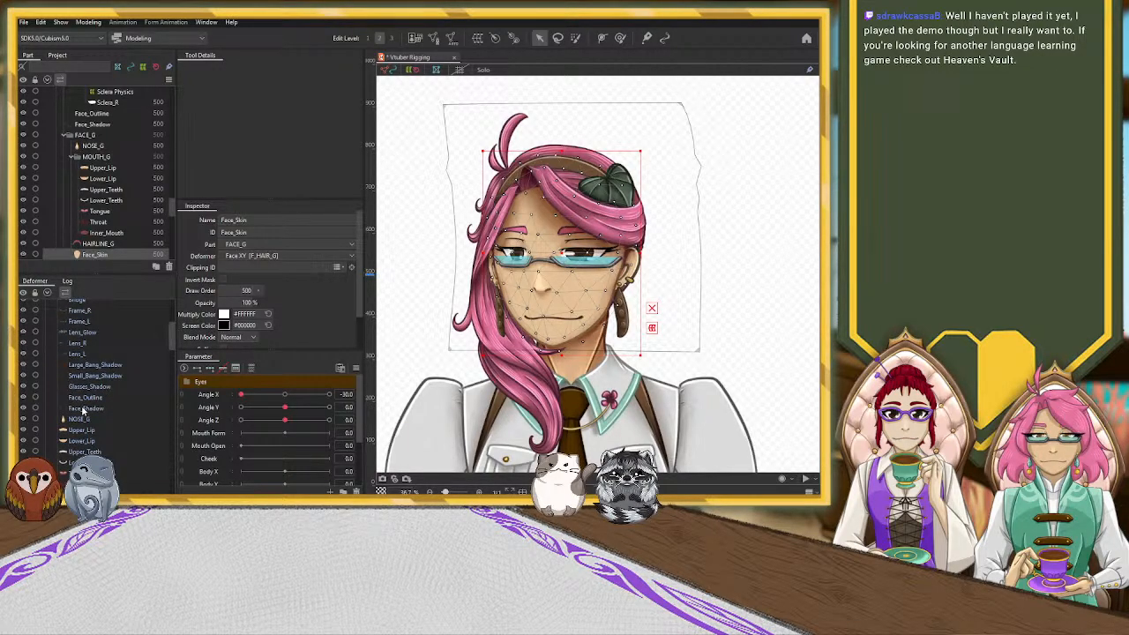
left_click(92, 398)
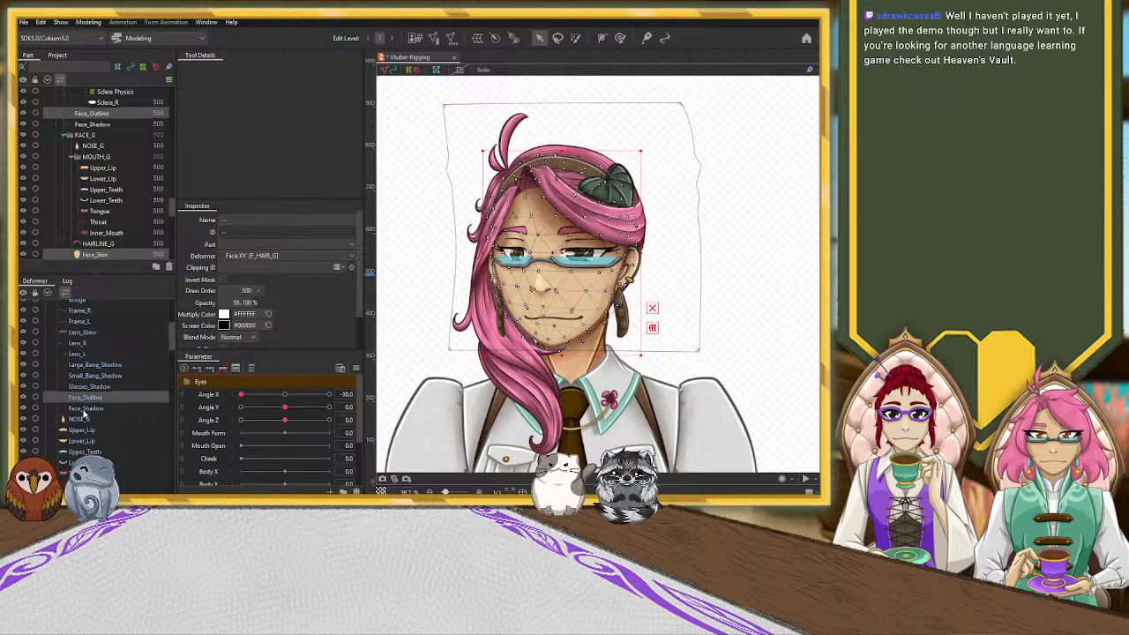
left_click(88, 408, "ctrl")
scroll(130, 346, "up", 3)
scroll(132, 347, "up", 1)
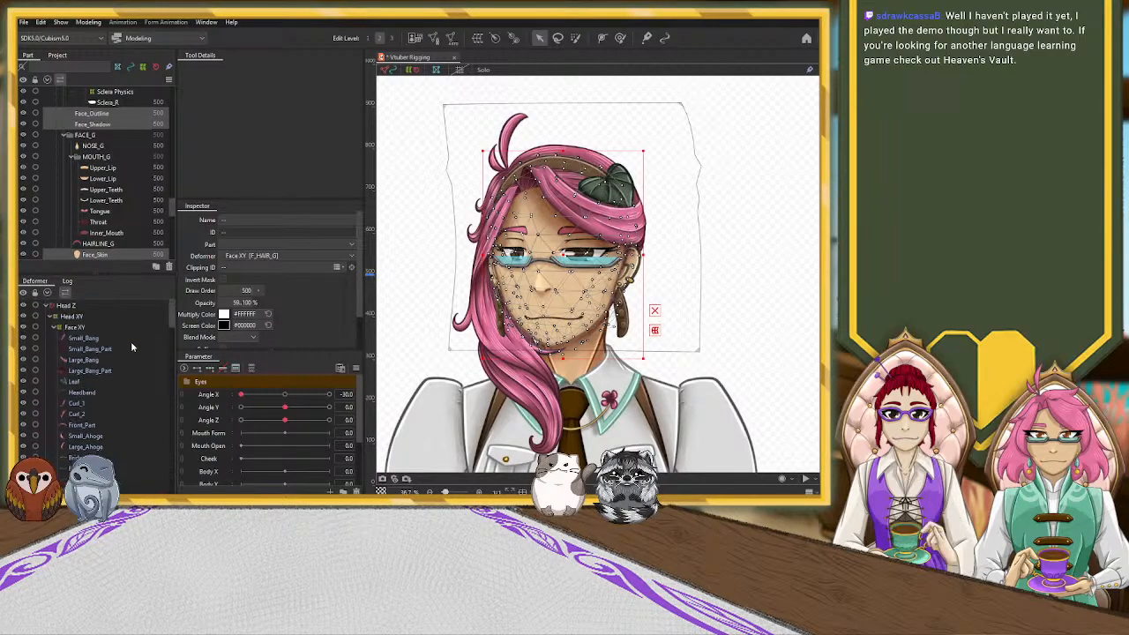
scroll(131, 351, "down", 1)
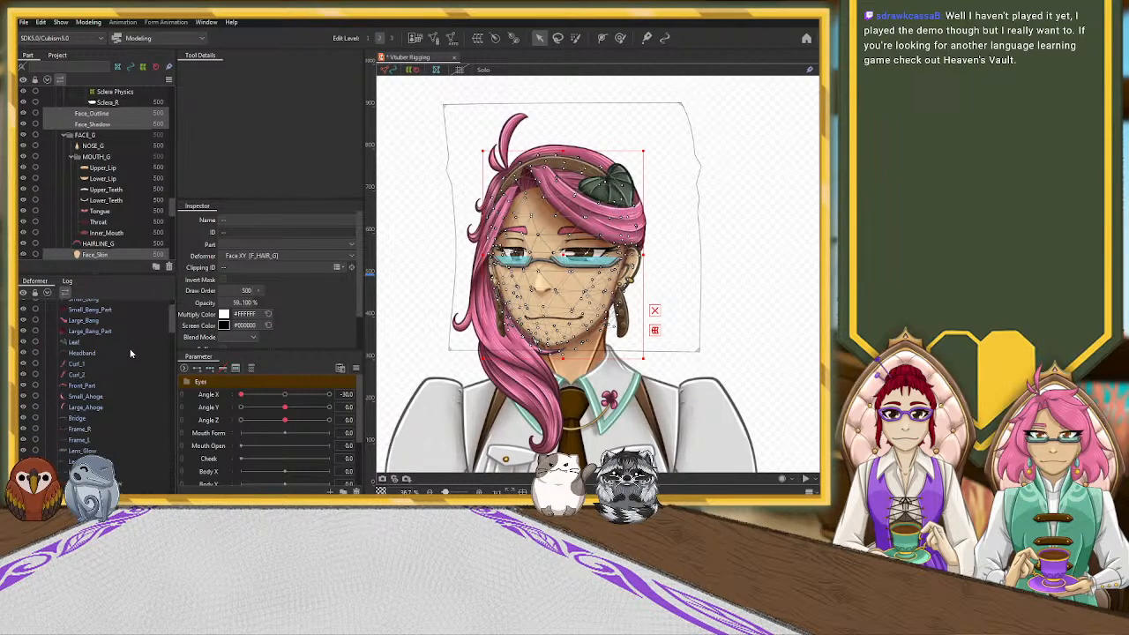
scroll(123, 370, "down", 2)
left_click(101, 439)
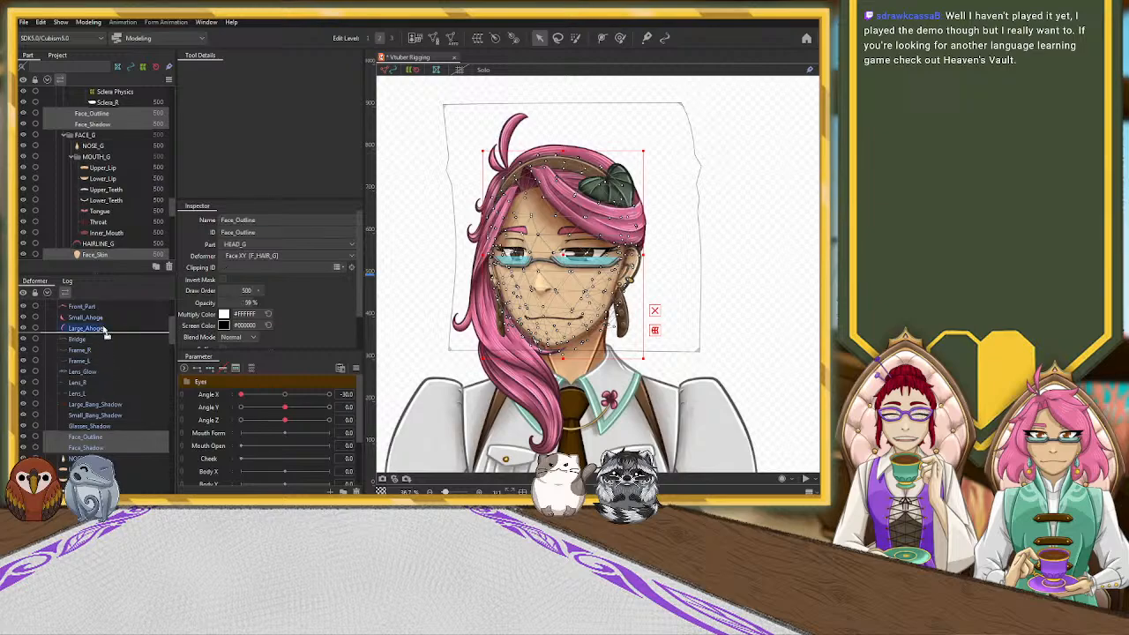
scroll(106, 306, "up", 2)
scroll(105, 306, "up", 1)
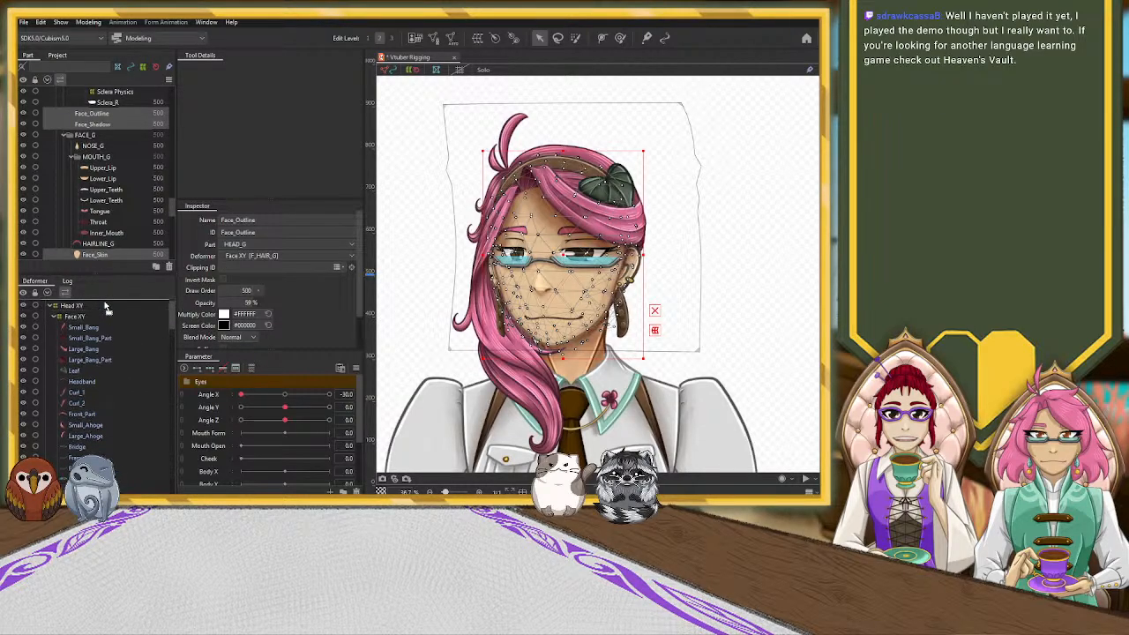
left_click_drag(73, 317, 72, 317)
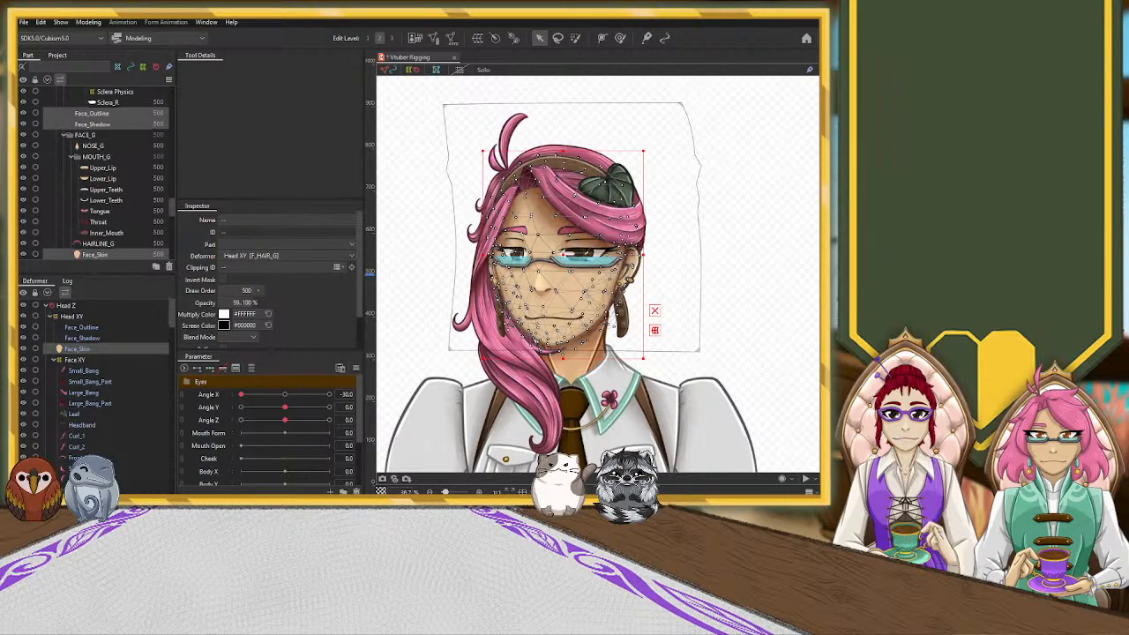
Reset Angle X to 0 and create a warp deformer named Hair Front XY around the bangs, leaf, headband, front curls, Front_Part and ahoge parts
left_click(285, 396)
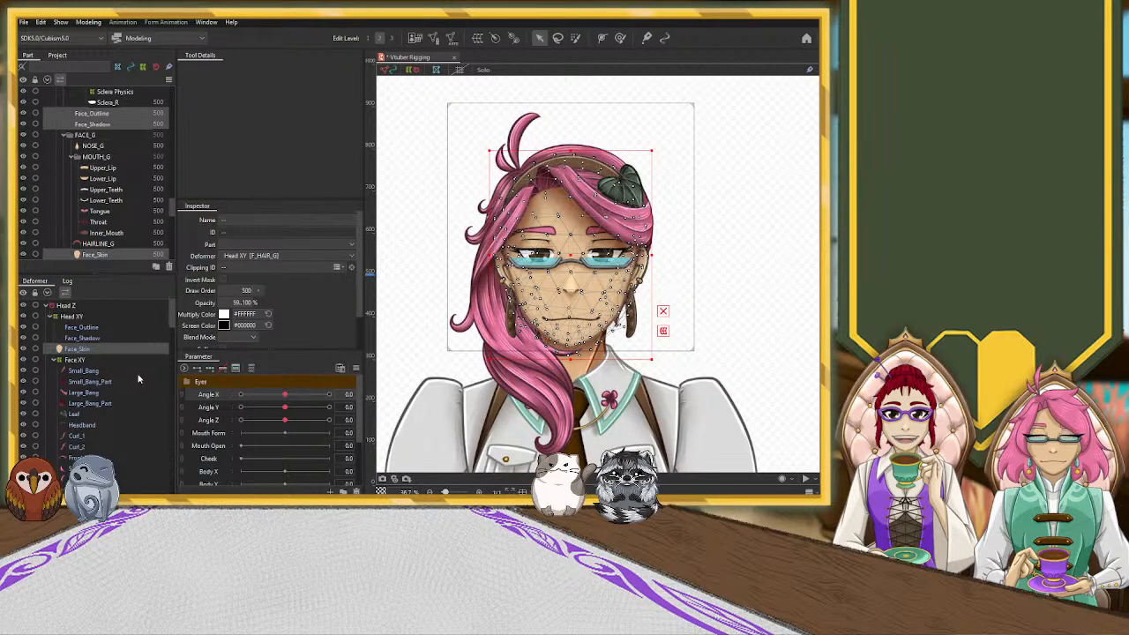
left_click(103, 372)
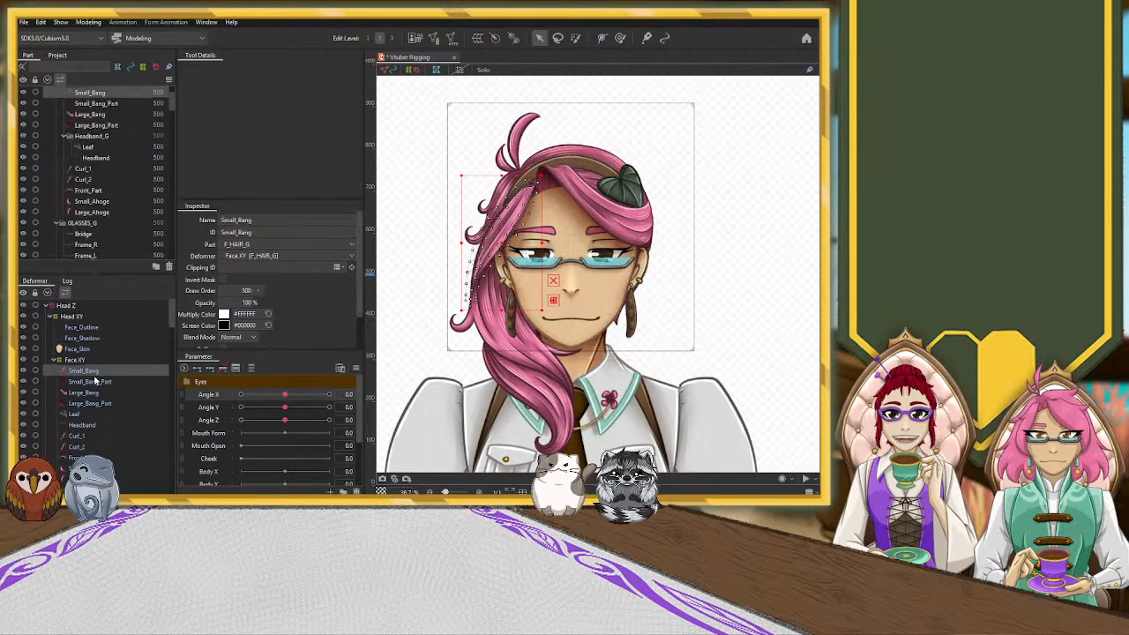
left_click(99, 382, "ctrl")
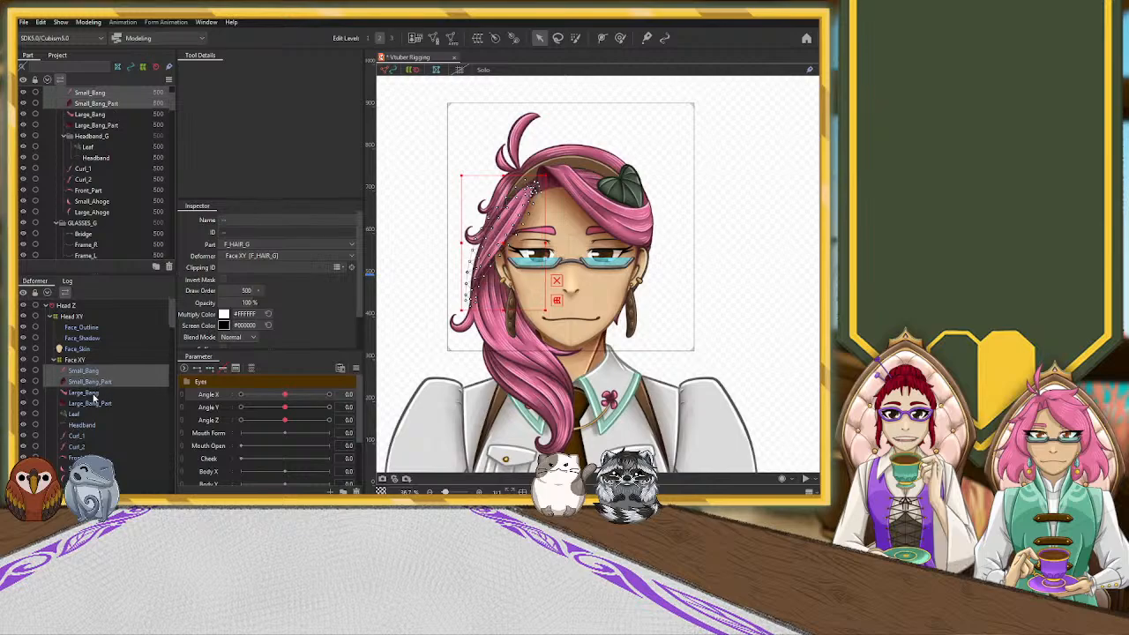
left_click(99, 392, "ctrl")
left_click(99, 403, "ctrl")
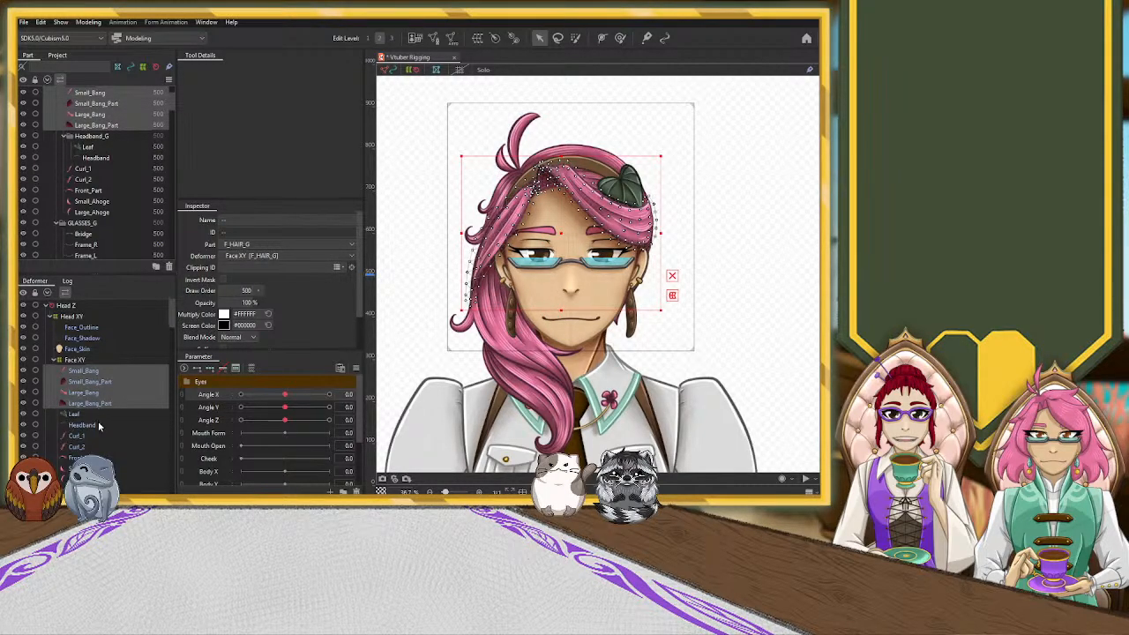
left_click(90, 415, "ctrl")
left_click(88, 425, "ctrl")
left_click(89, 436, "ctrl")
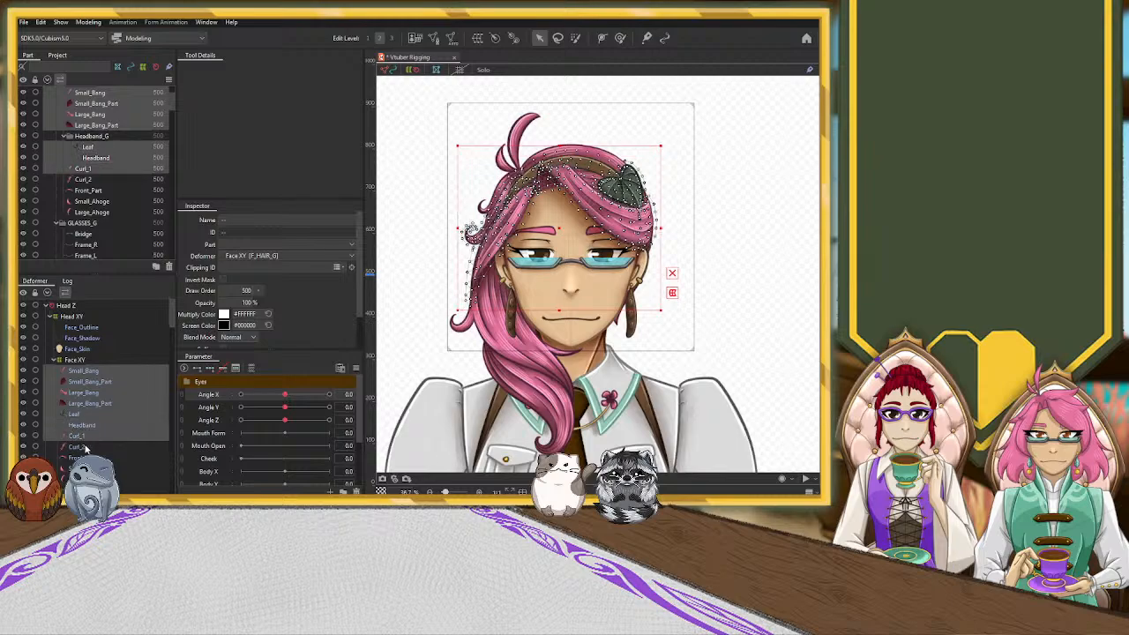
left_click(84, 446, "ctrl")
left_click(81, 458, "ctrl")
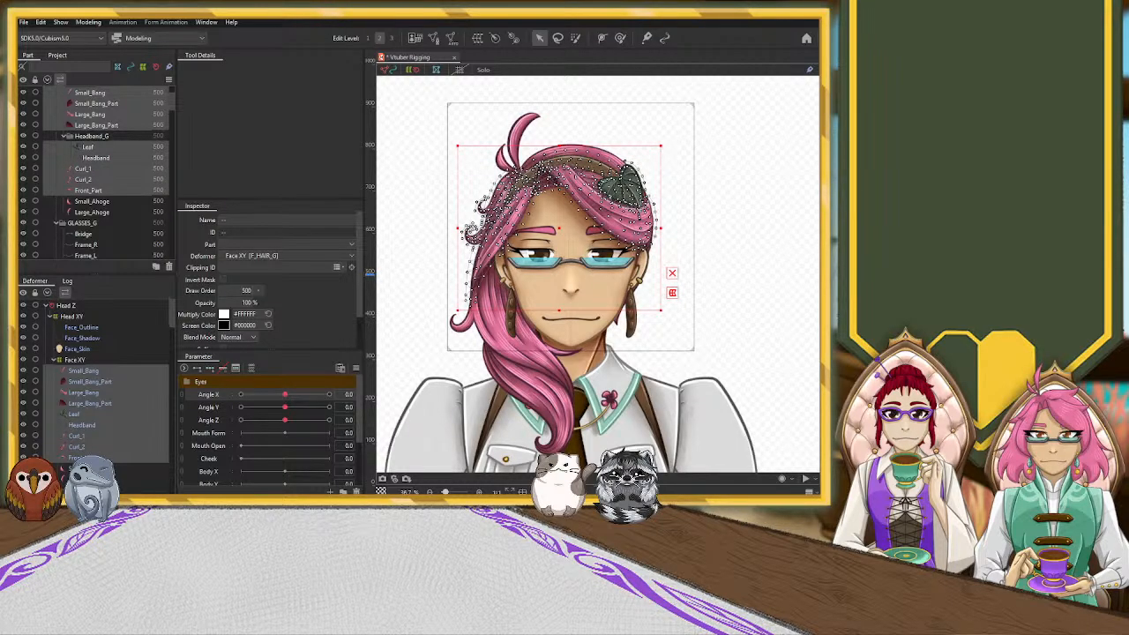
left_click(92, 201, "ctrl")
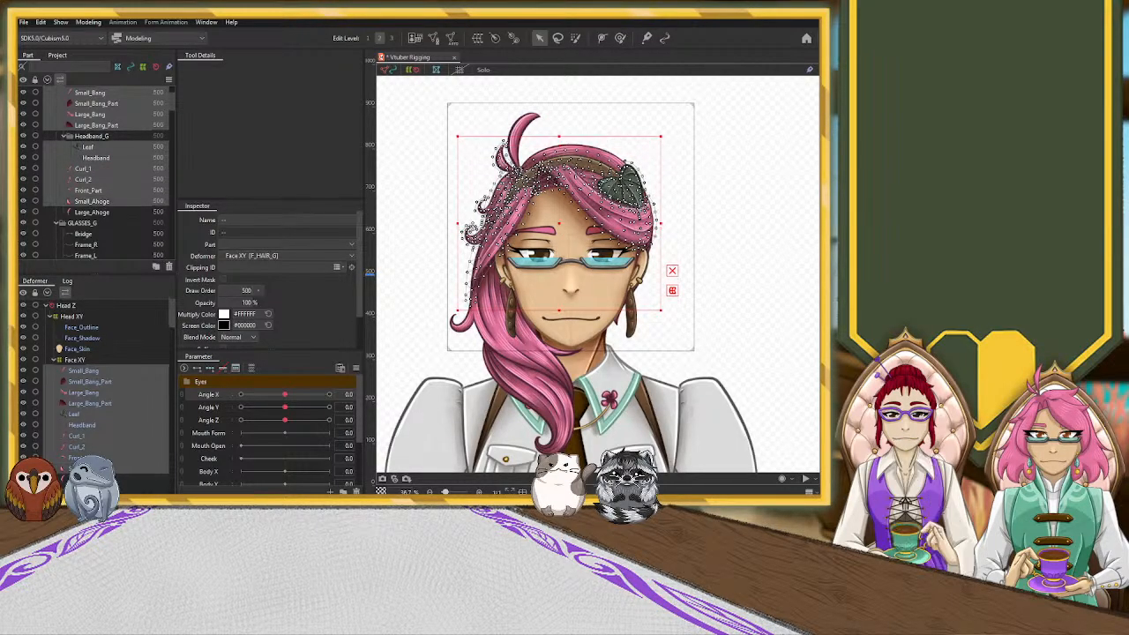
left_click(91, 212, "ctrl")
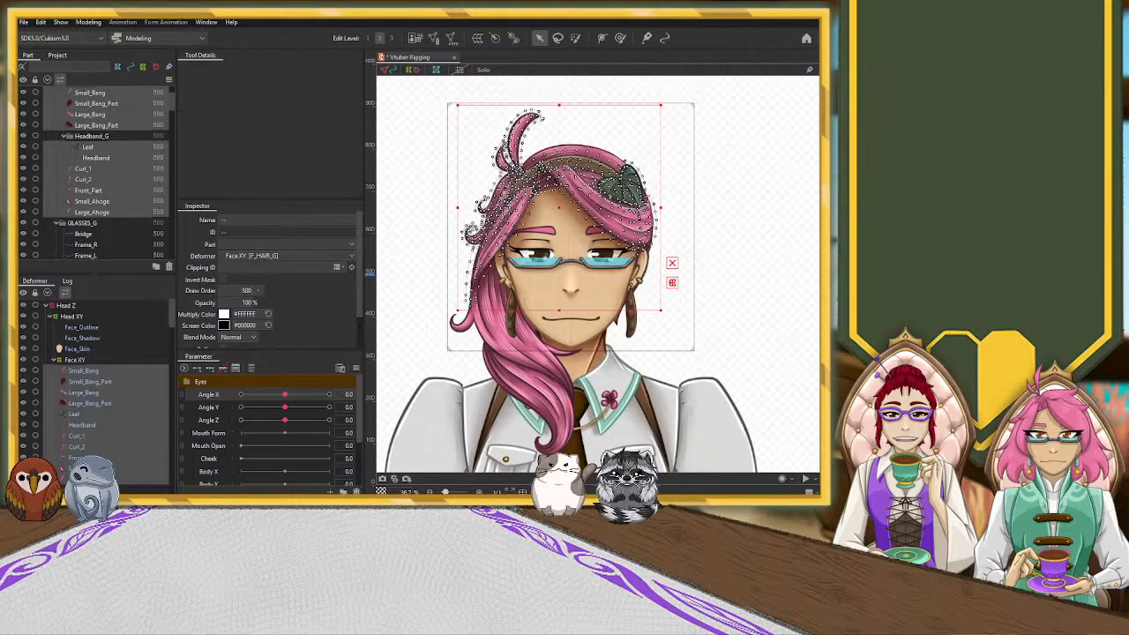
scroll(134, 438, "down", 2)
scroll(131, 436, "down", 1)
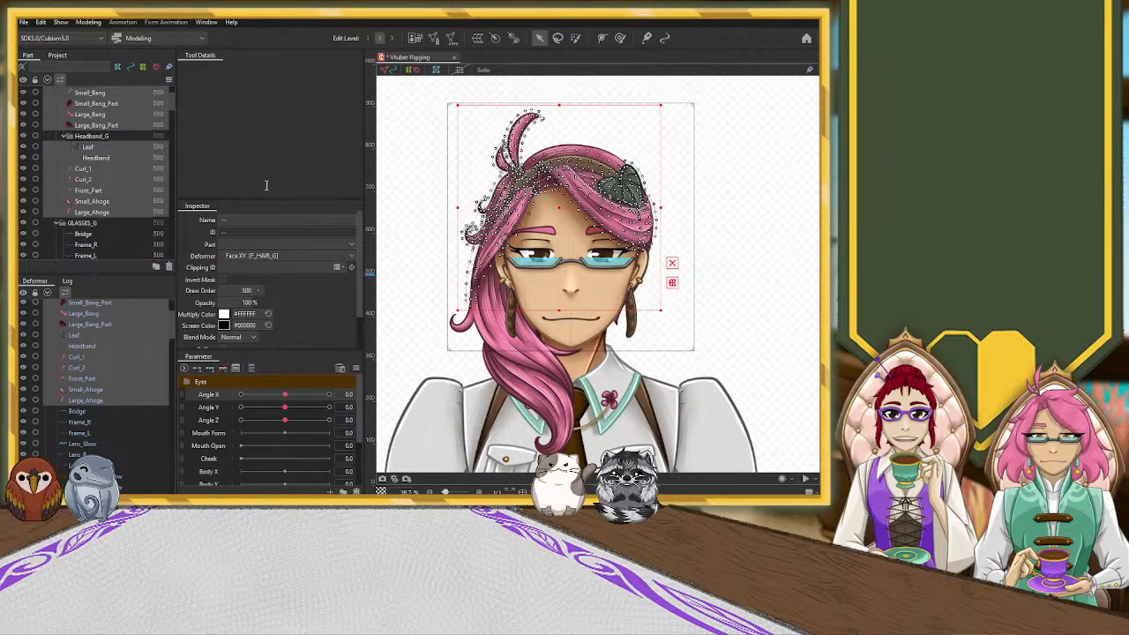
left_click(248, 341)
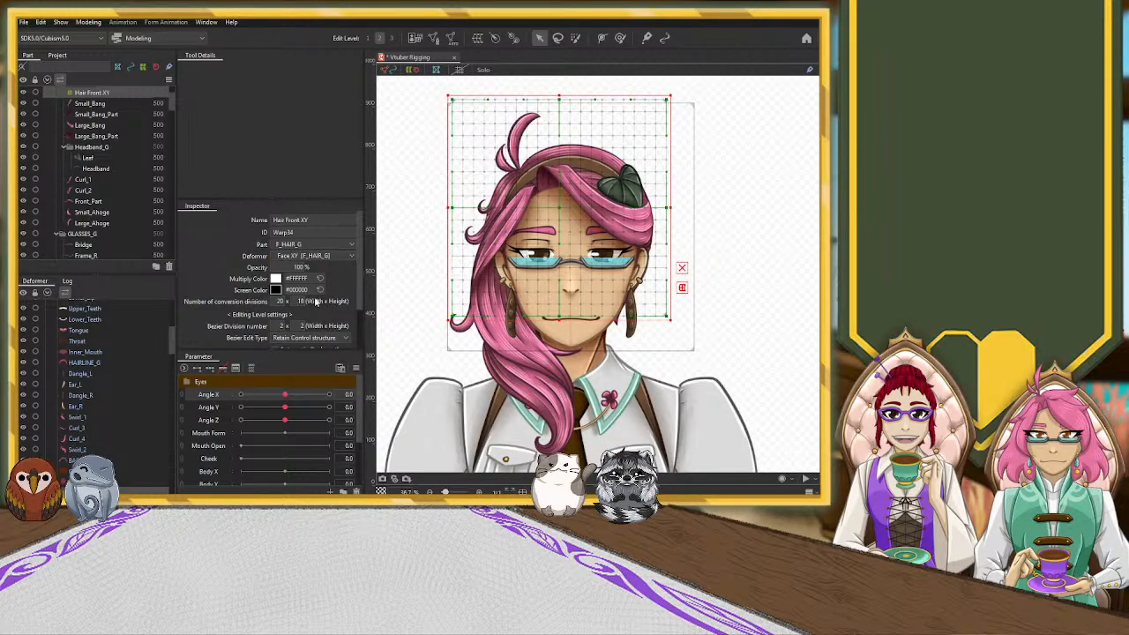
Set the Hair Front XY deformer's conversion divisions to 16 wide by 13 high
left_click(279, 301)
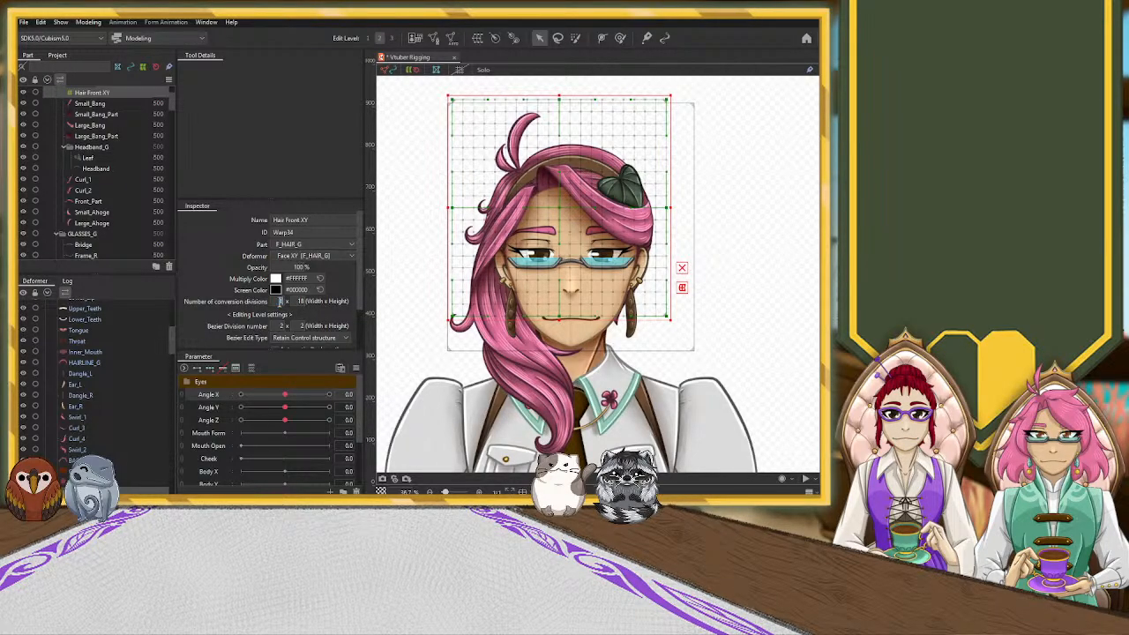
type("16")
key("Return")
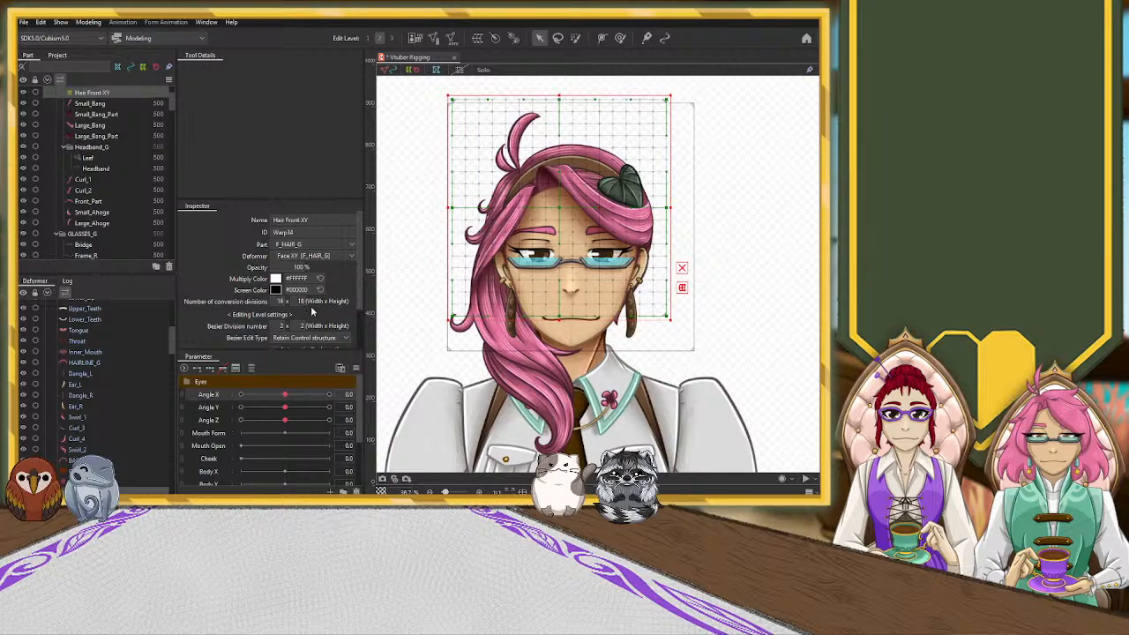
left_click(302, 300)
type("13")
key("Return")
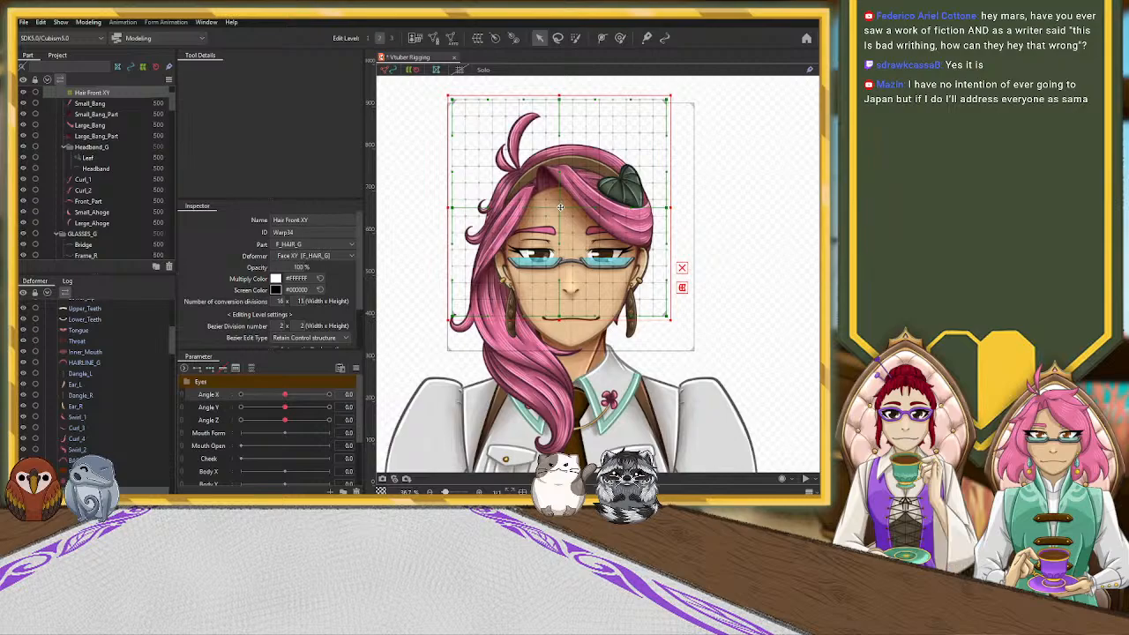
Move the Hair Front XY deformer sideways so its middle line runs through the centre of the face
left_click_drag(561, 208, 573, 206)
scroll(579, 280, "up", 5)
scroll(541, 241, "down", 2)
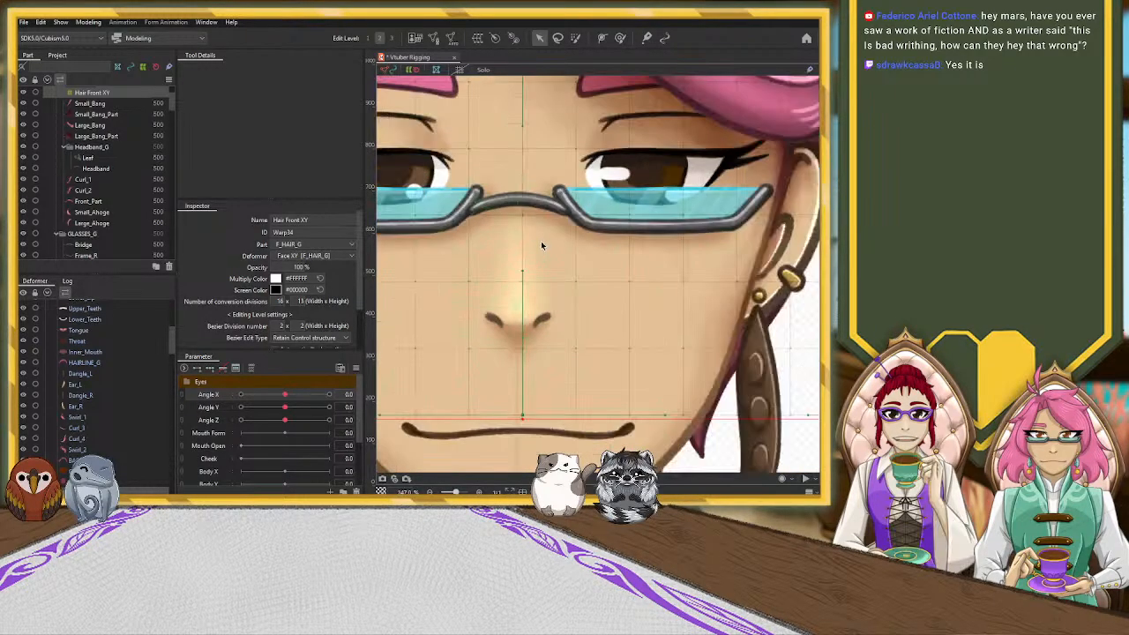
scroll(541, 241, "down", 2)
scroll(528, 123, "down", 2)
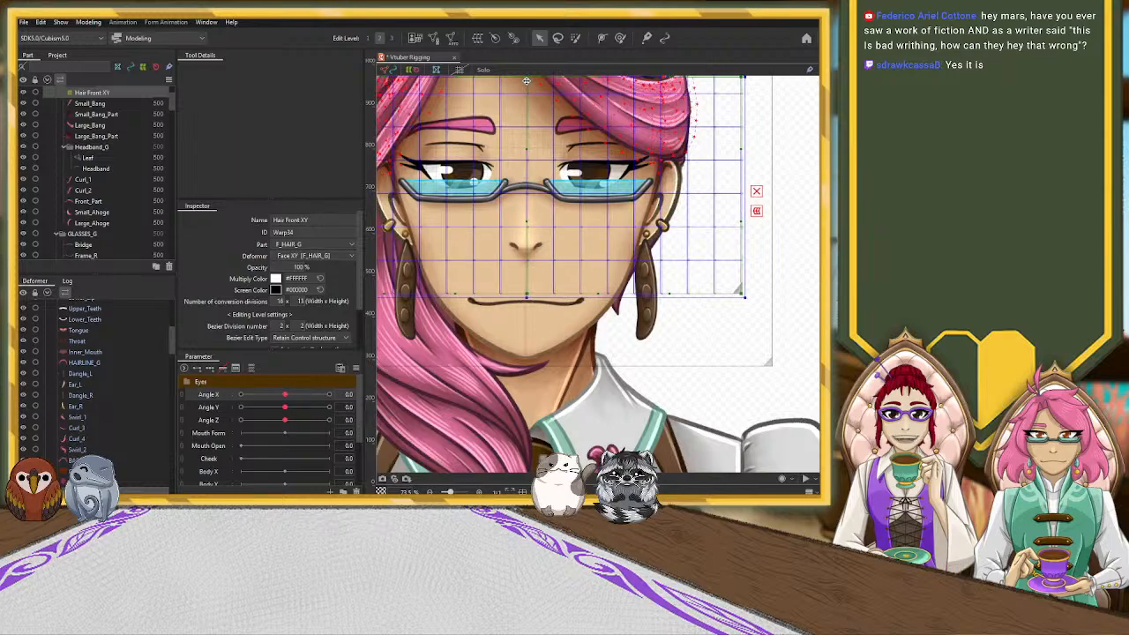
scroll(526, 264, "up", 6)
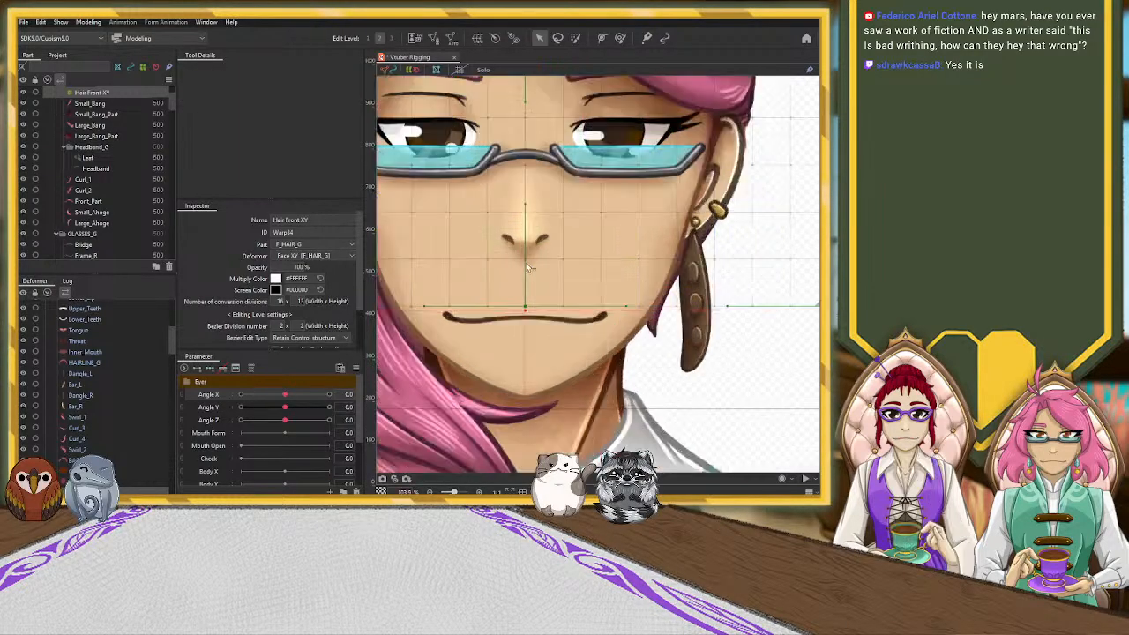
scroll(526, 264, "down", 5)
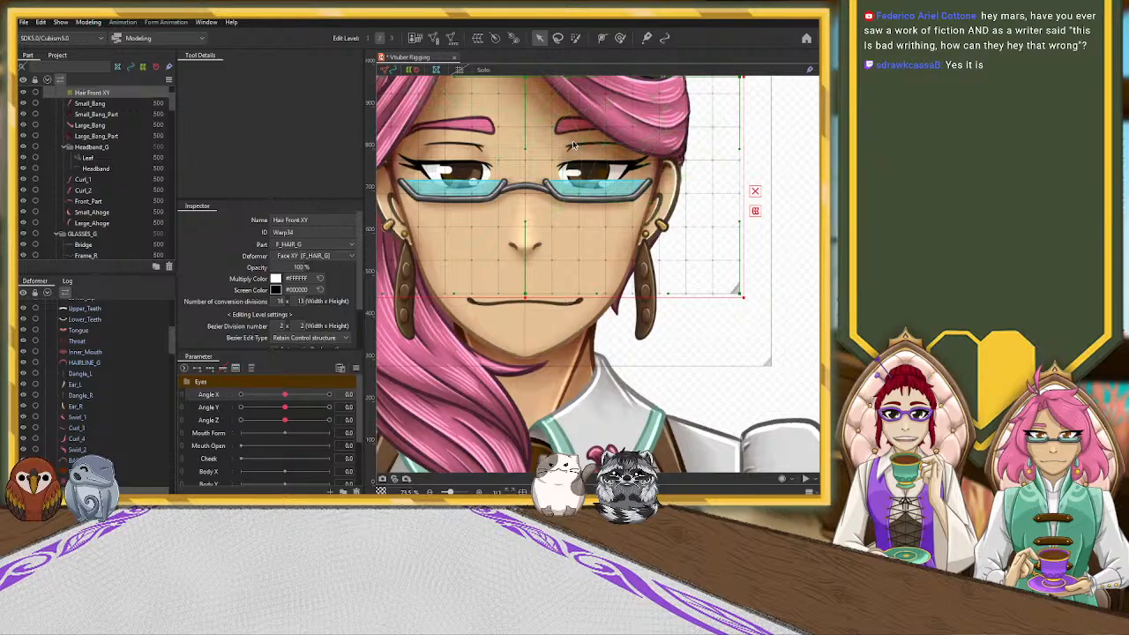
Examine up close how the Hair Front XY grid's middle line aligns with the face's centre around the nose and mouth
left_click_drag(577, 149, 596, 238)
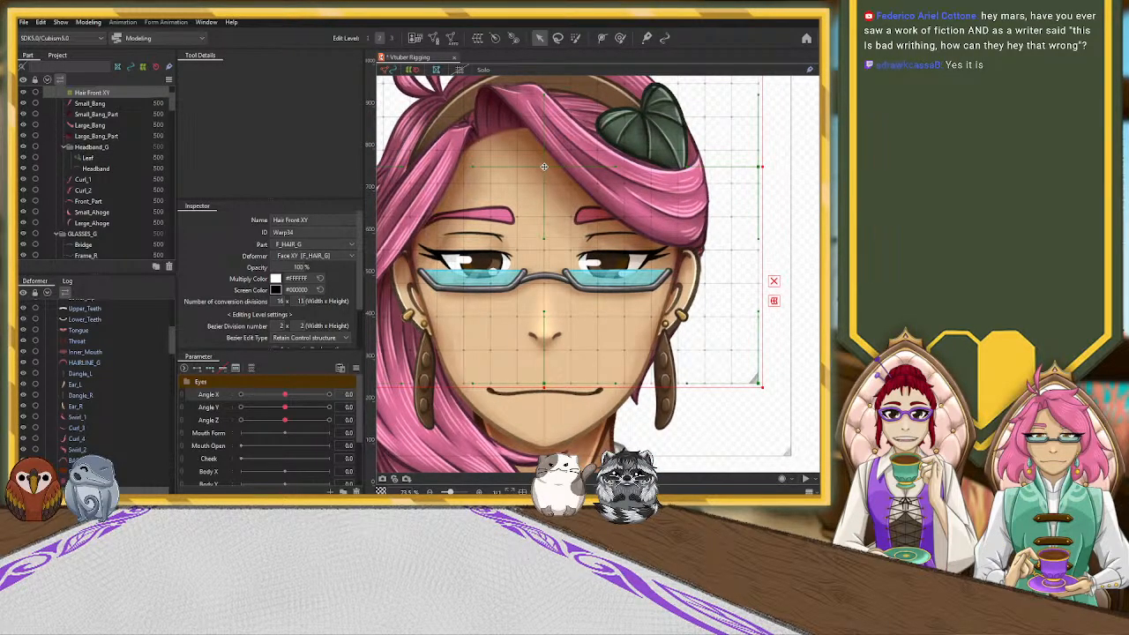
scroll(544, 167, "up", 1)
scroll(541, 408, "up", 3)
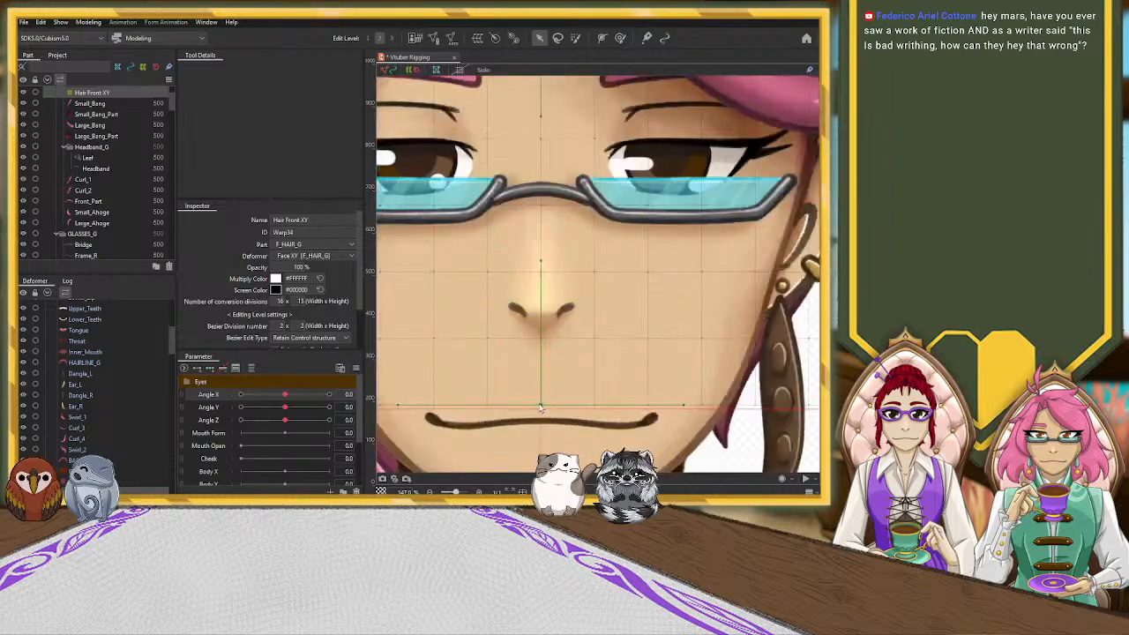
scroll(541, 409, "up", 1)
scroll(549, 428, "up", 6)
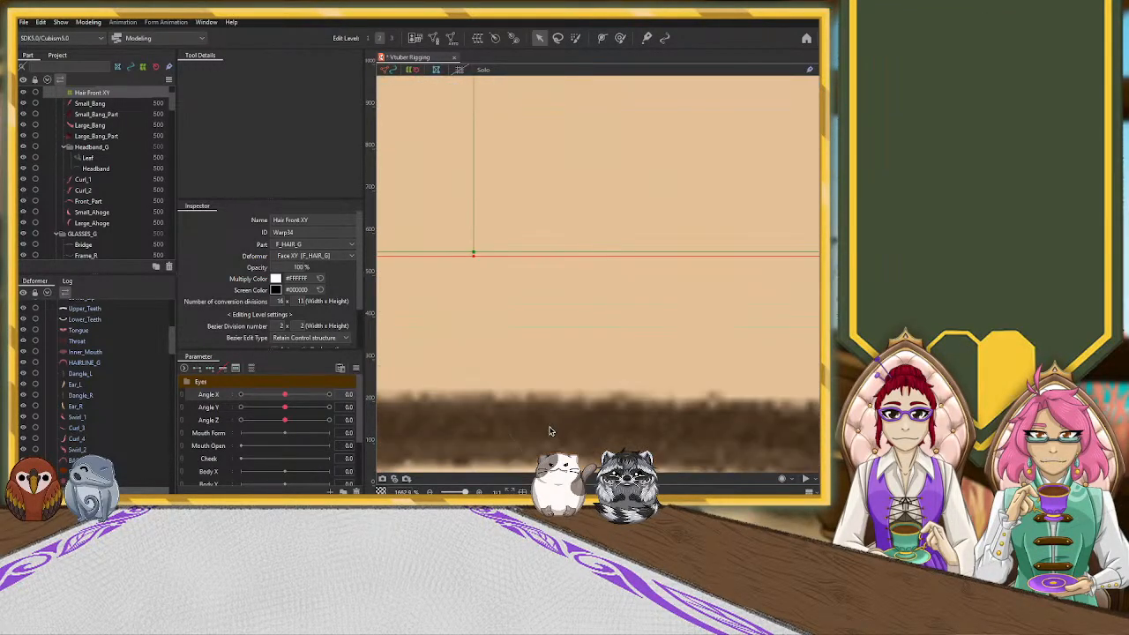
scroll(522, 318, "down", 6)
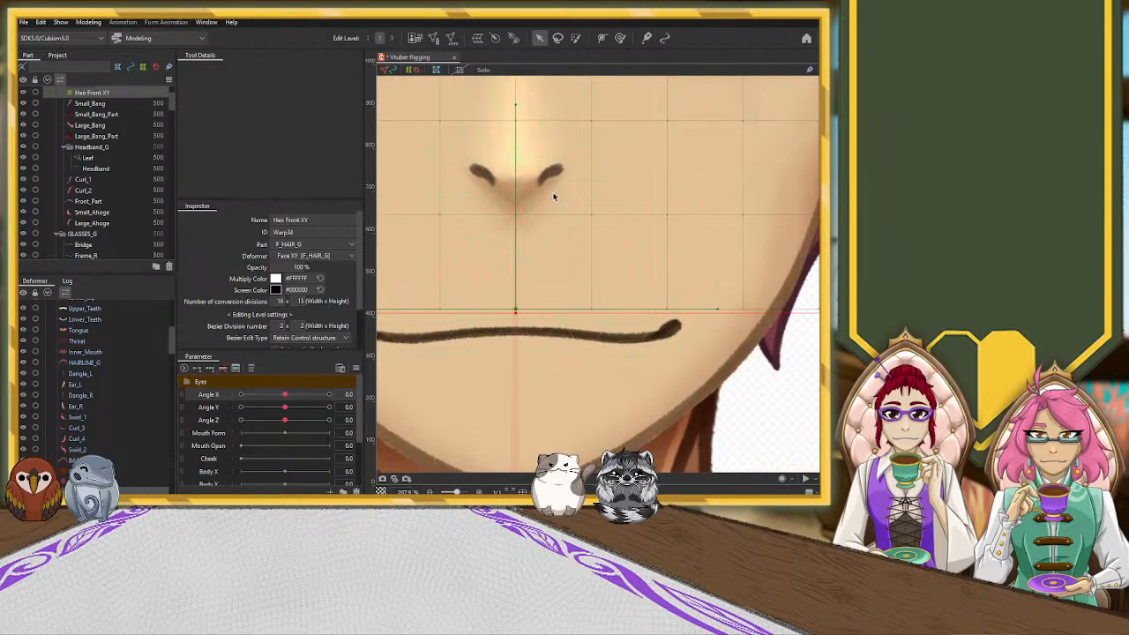
scroll(556, 203, "down", 3)
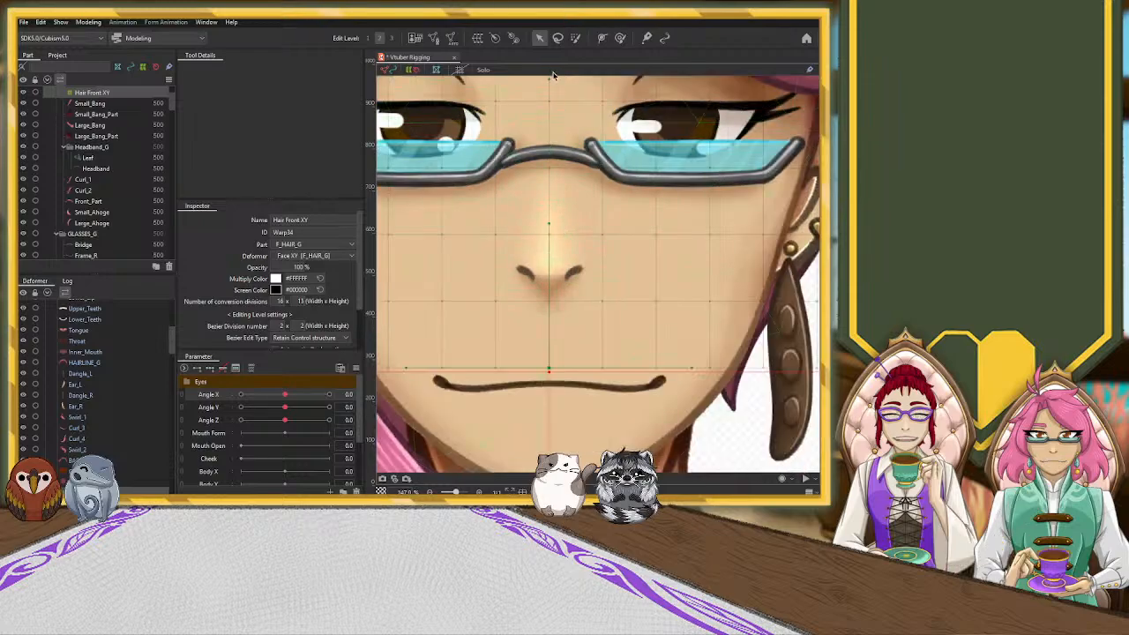
scroll(561, 108, "down", 1)
left_click_drag(561, 108, 555, 161)
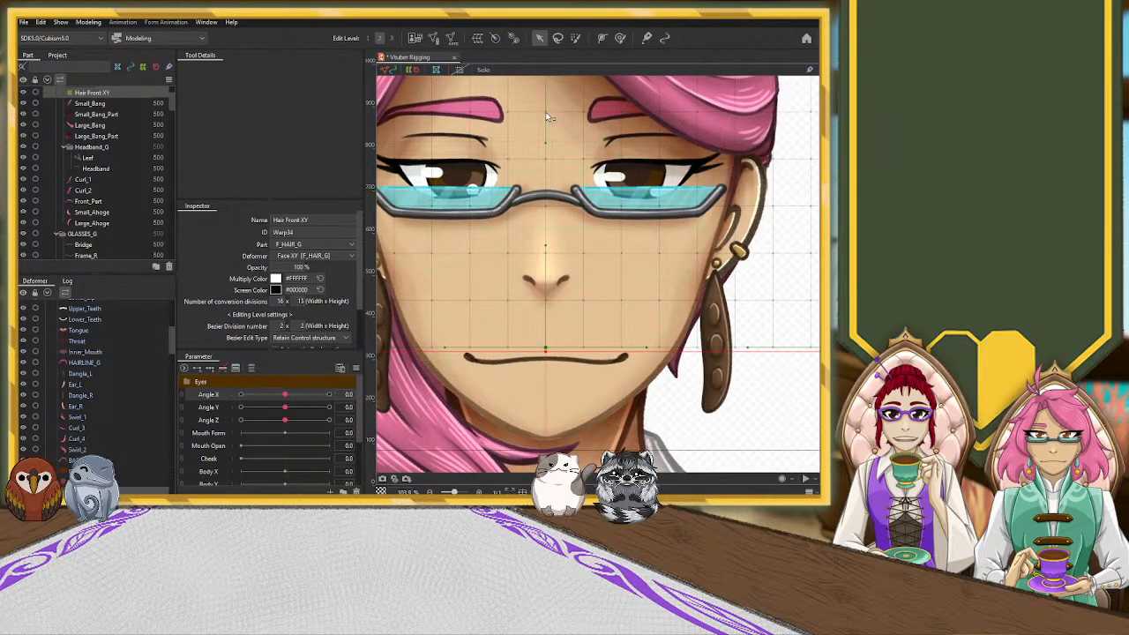
scroll(548, 106, "down", 1)
left_click_drag(550, 107, 554, 173)
scroll(525, 204, "up", 1)
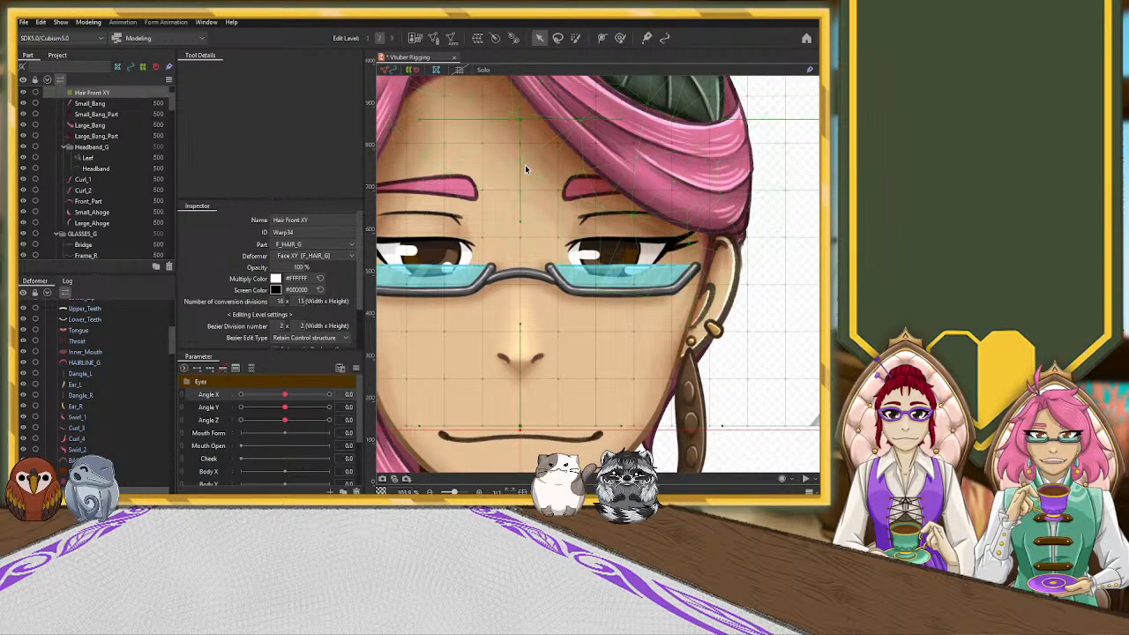
Nudge the Hair Front XY deformer by its centre point to match the Face XY centre line, checking the alignment near the mouth
left_click(521, 120)
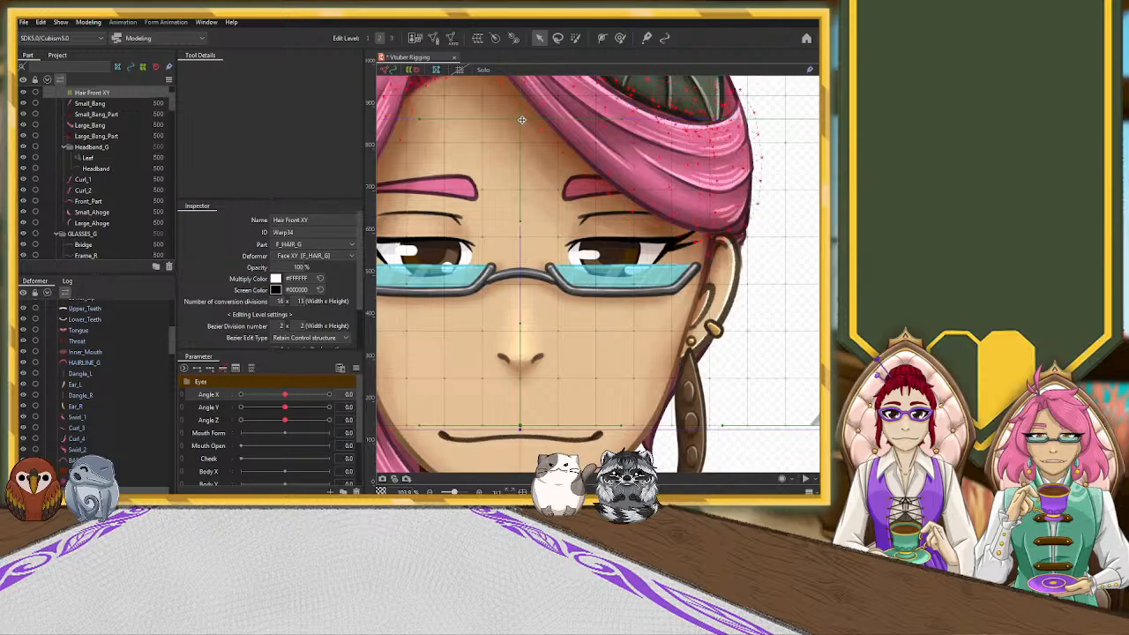
scroll(520, 420, "up", 10)
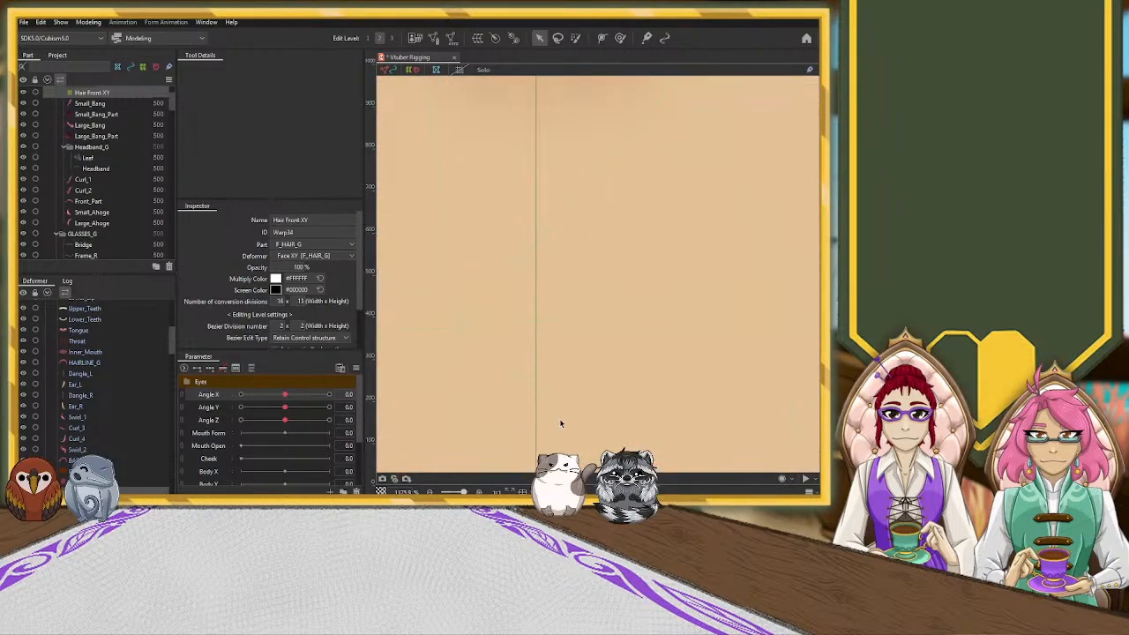
mouse_move(561, 423)
left_mouse_down()
mouse_move(529, 141)
mouse_move(531, 310)
left_mouse_up()
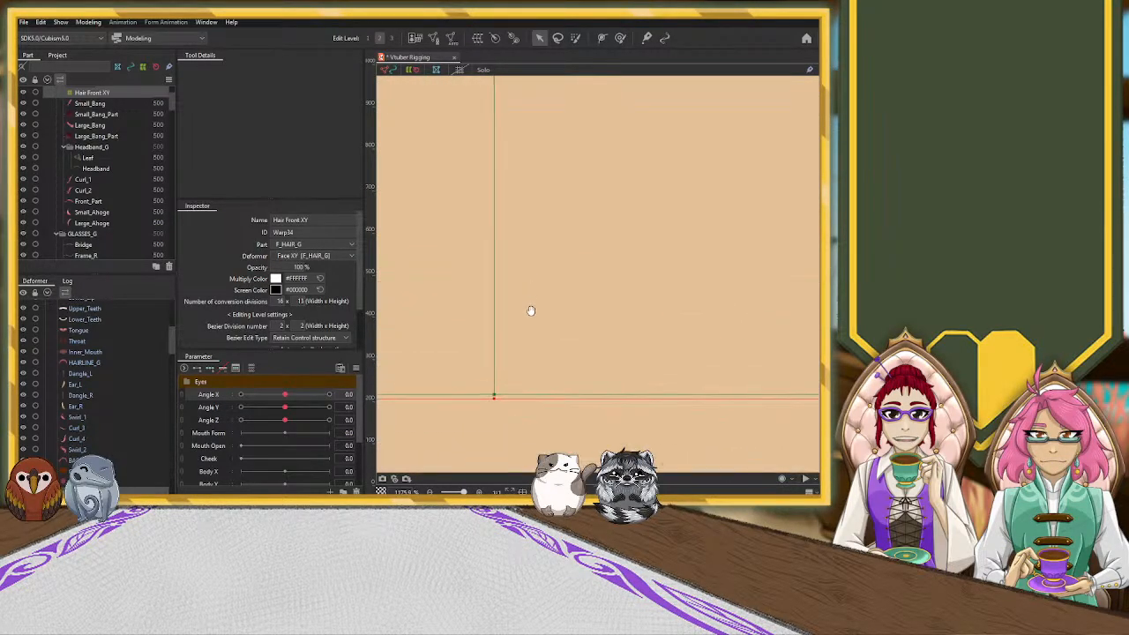
scroll(530, 244, "down", 6)
left_click_drag(559, 123, 562, 350)
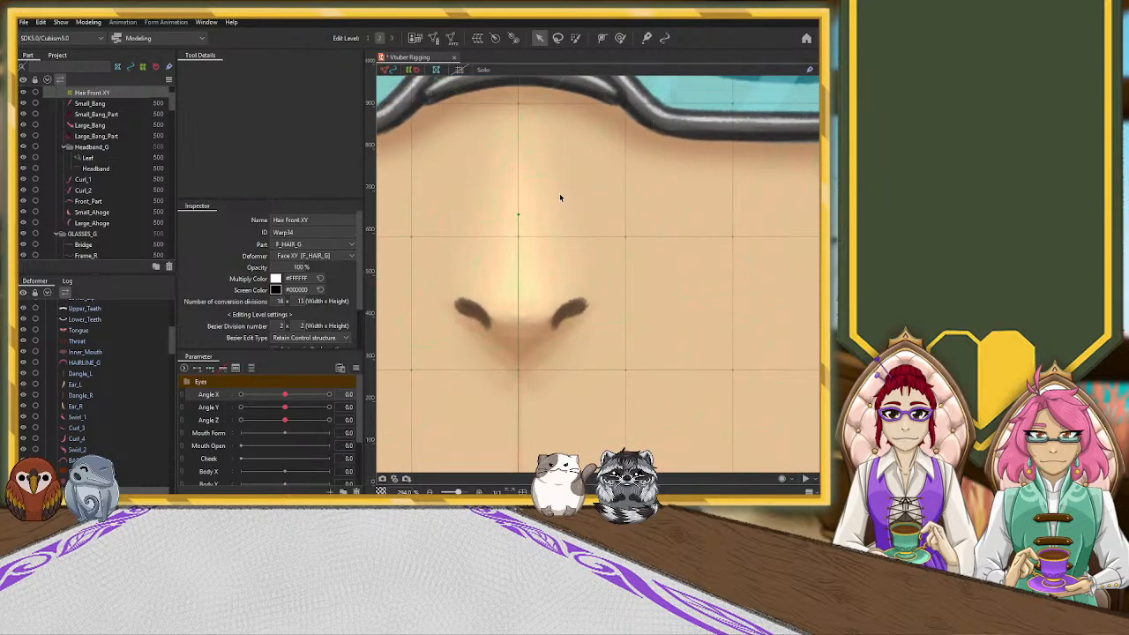
scroll(559, 193, "down", 4)
left_click_drag(555, 122, 545, 212)
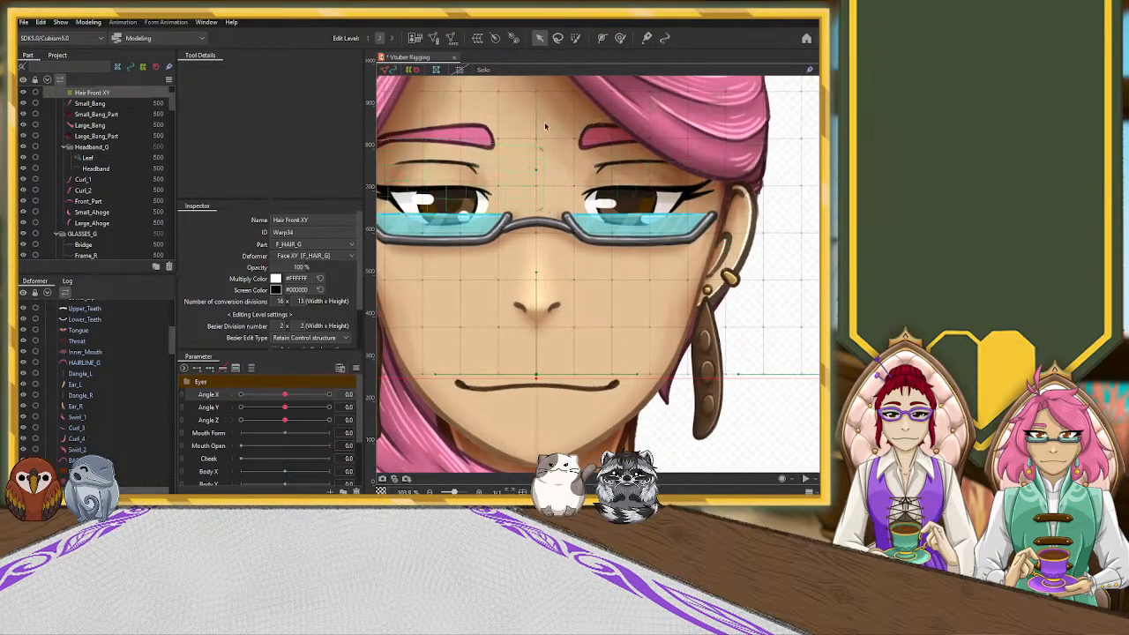
left_click_drag(547, 130, 564, 177)
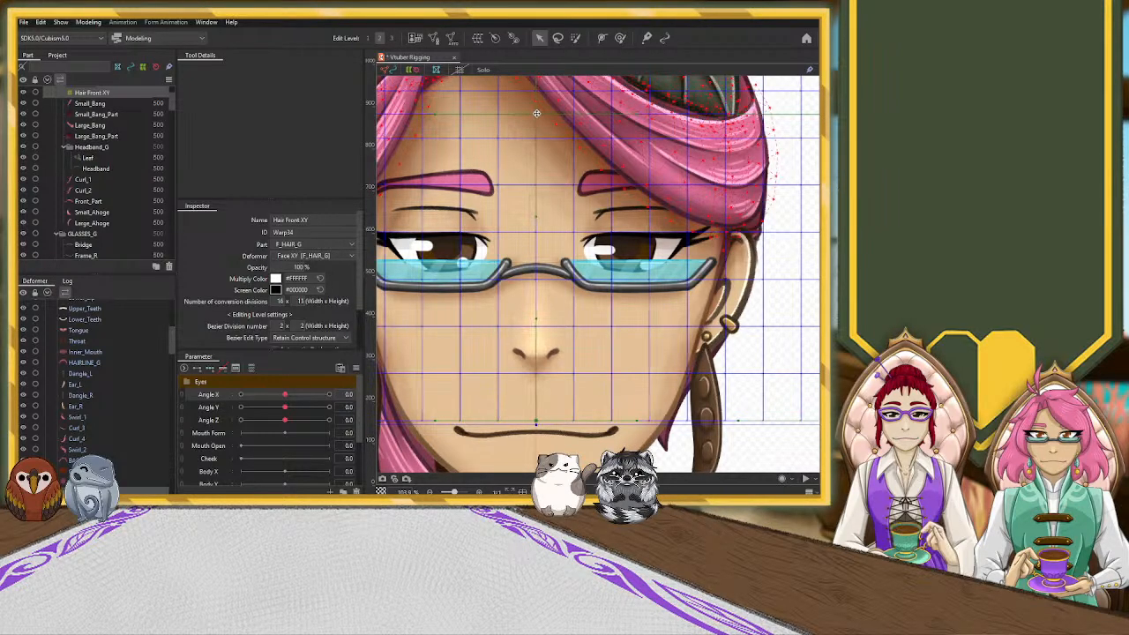
scroll(536, 442, "up", 4)
scroll(533, 467, "up", 3)
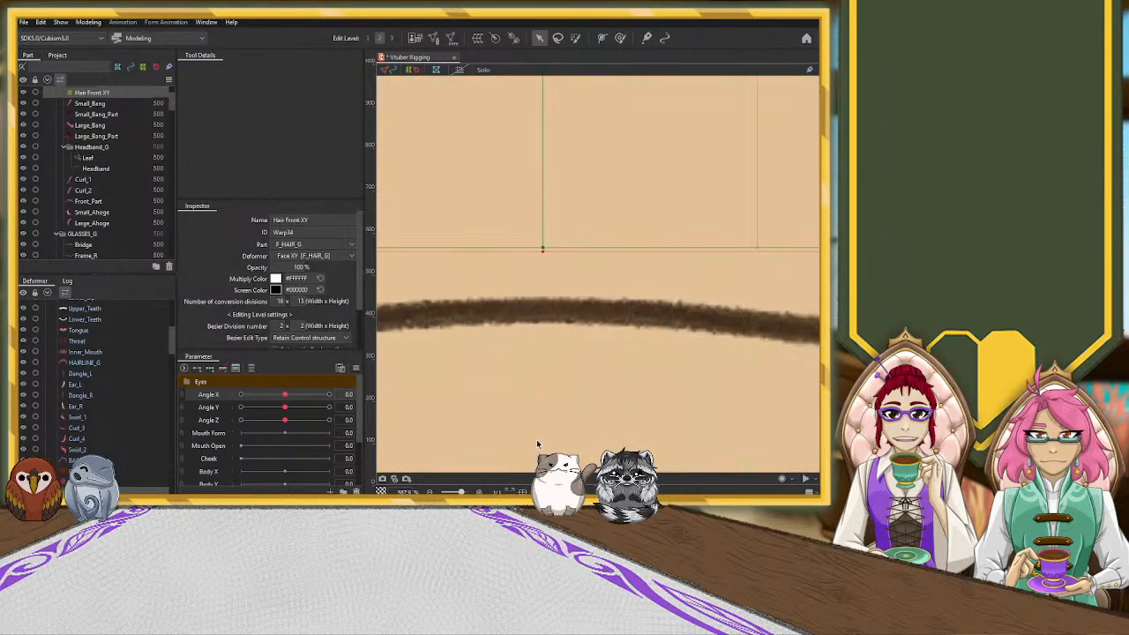
scroll(541, 409, "down", 2)
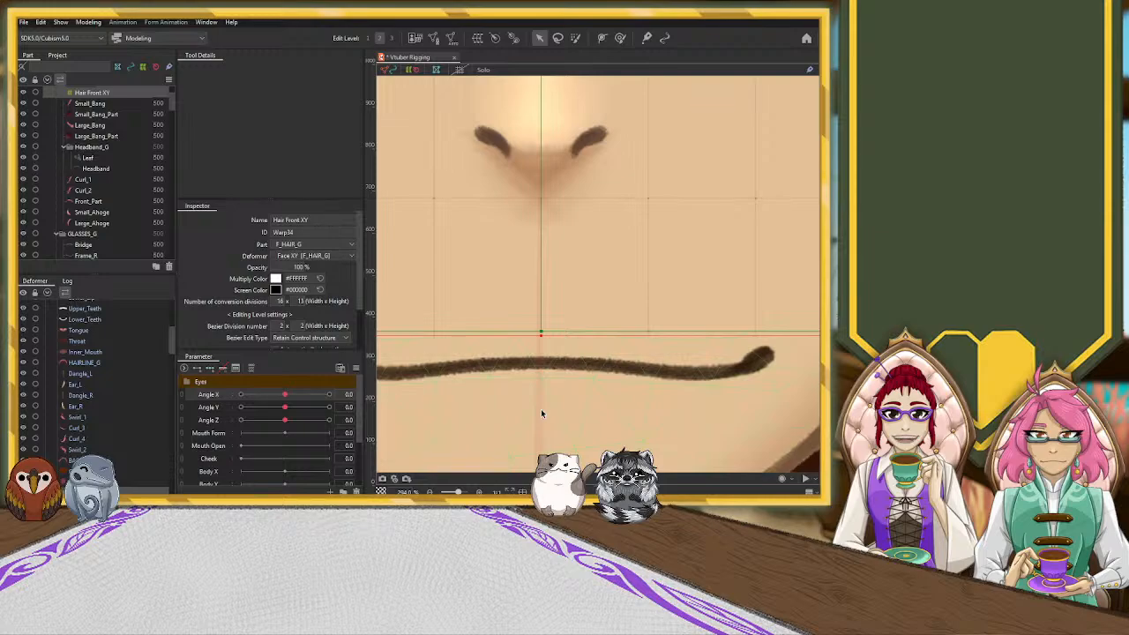
scroll(542, 411, "down", 5)
scroll(542, 411, "up", 2)
scroll(547, 408, "down", 2)
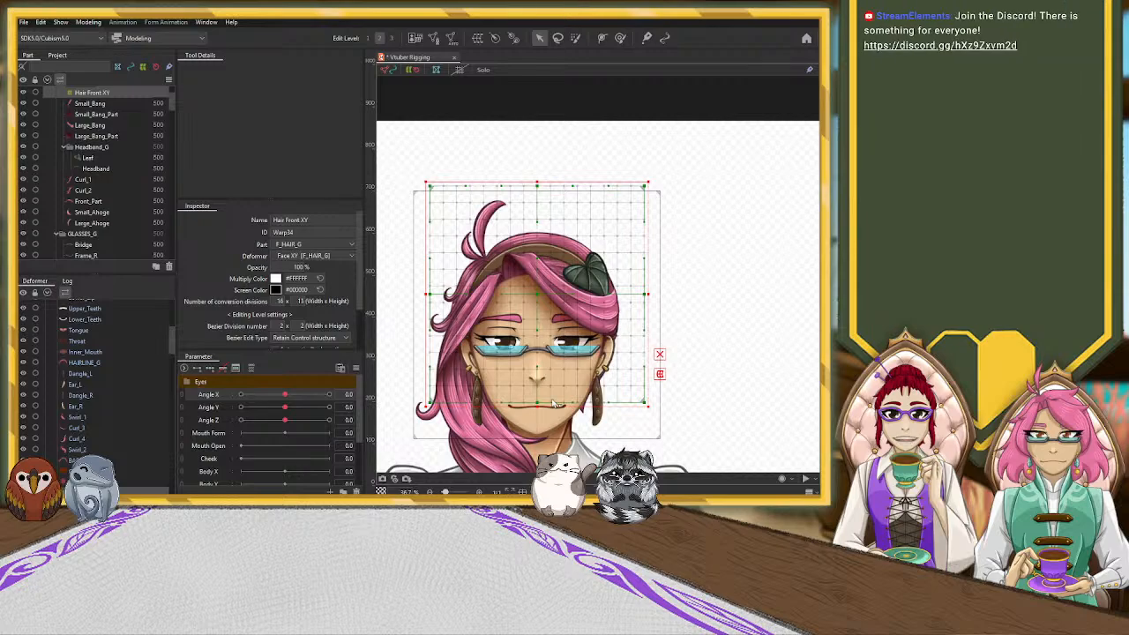
Pull the Hair Front XY deformer's right edge inward and its left edge slightly outward to fit the front hair
left_click_drag(649, 294, 629, 305)
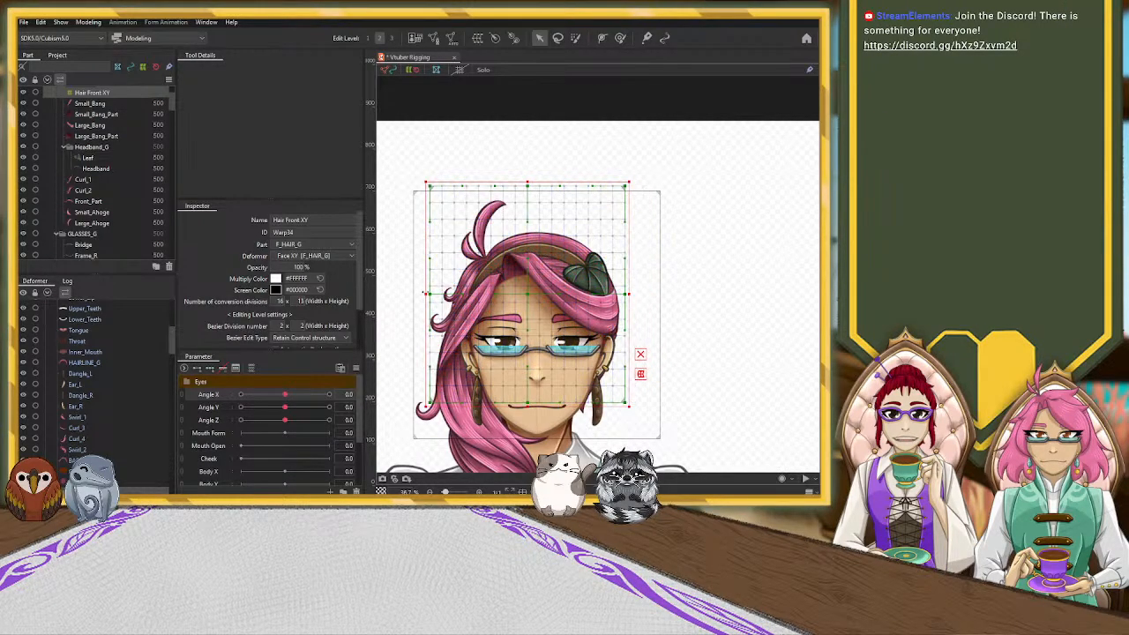
left_click_drag(426, 294, 419, 294)
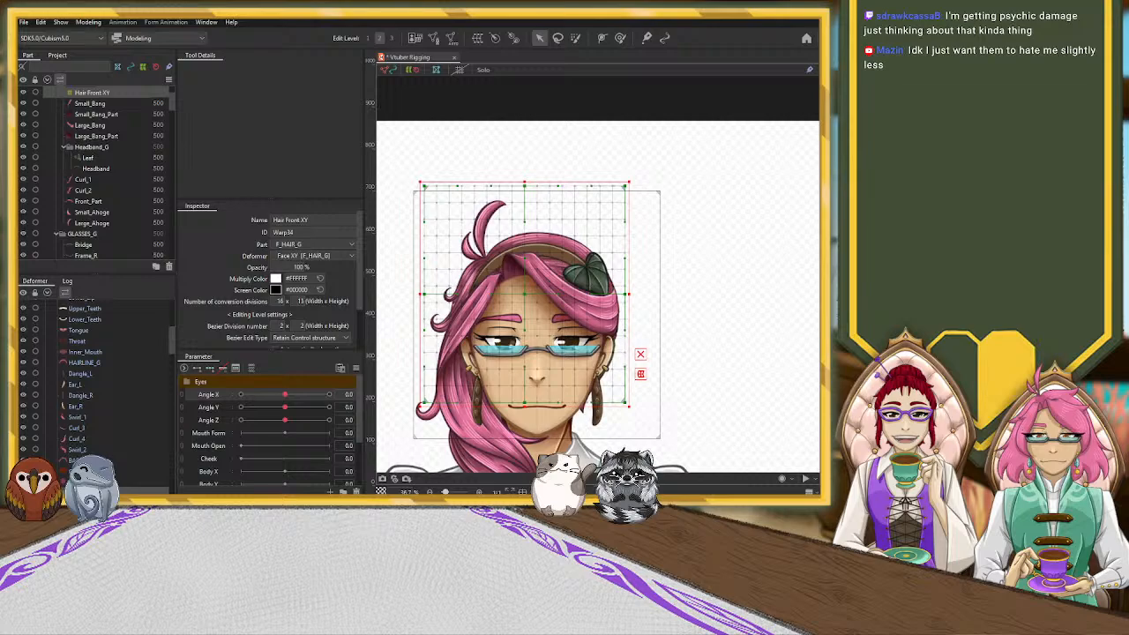
Set Angle X to -30 and try pulling the Face XY deformer's right edge inward, reverting the change
left_click_drag(284, 394, 238, 397)
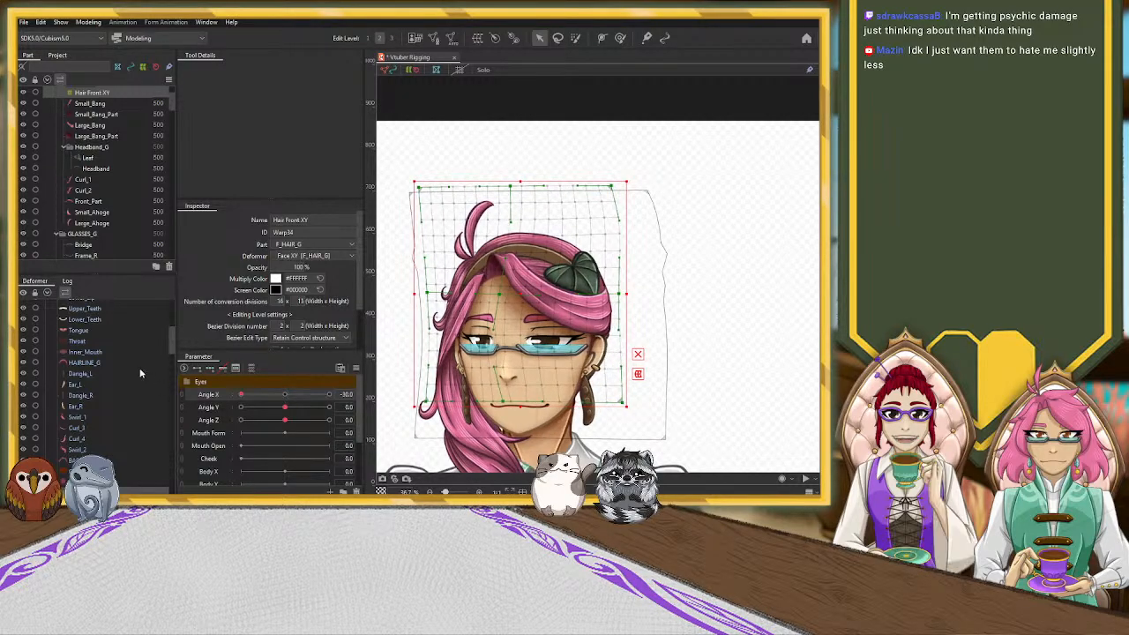
scroll(89, 379, "down", 3)
scroll(97, 391, "up", 3)
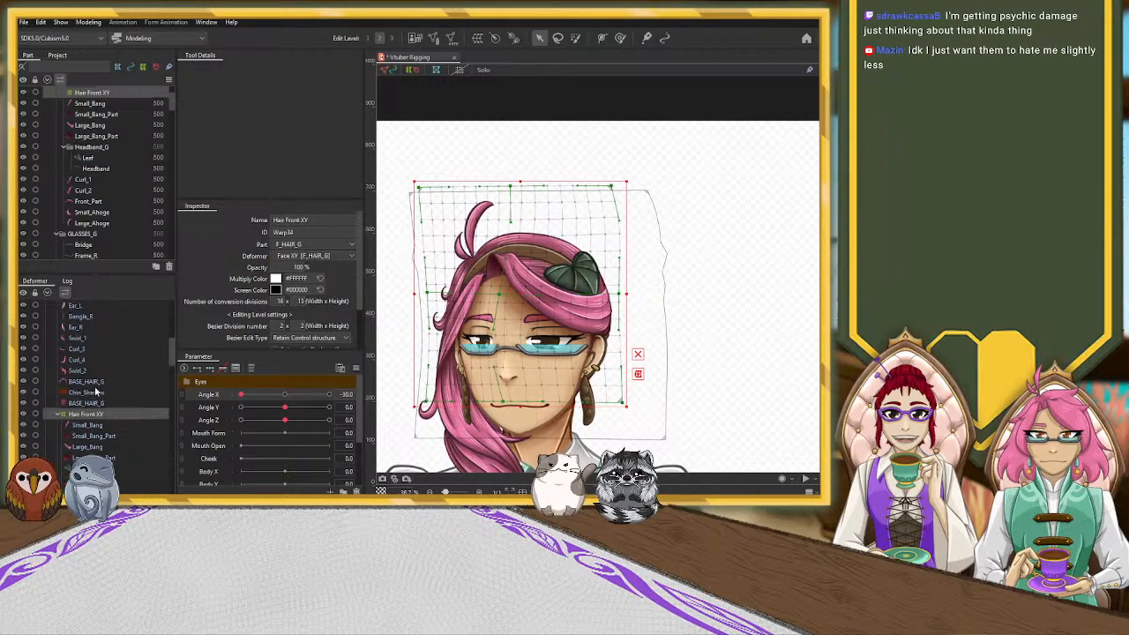
left_click(78, 361)
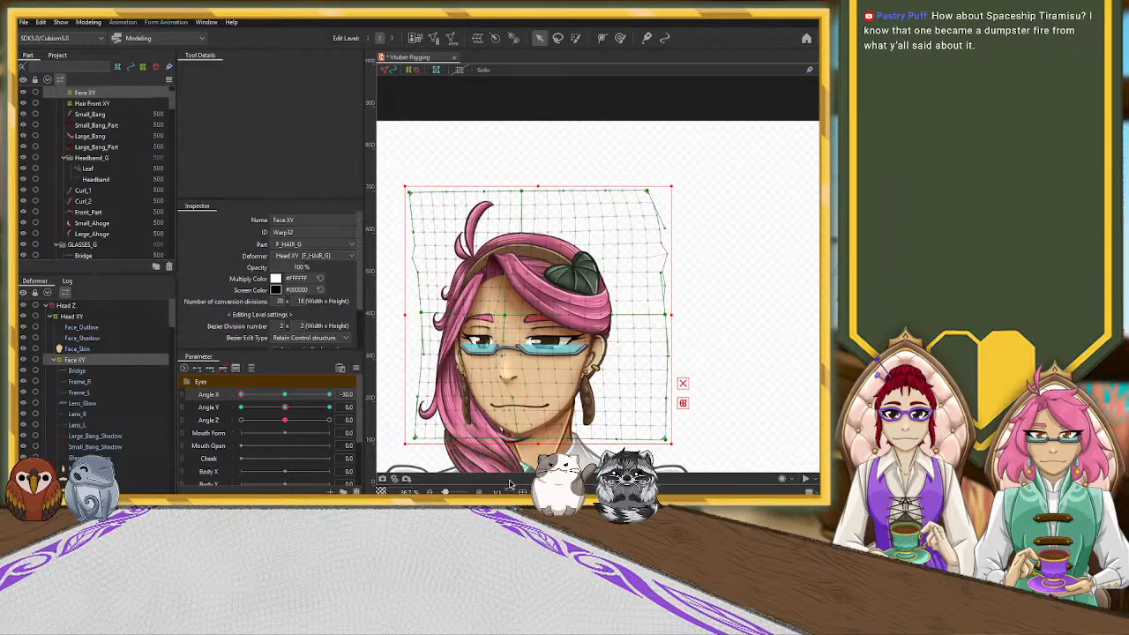
scroll(554, 397, "up", 2)
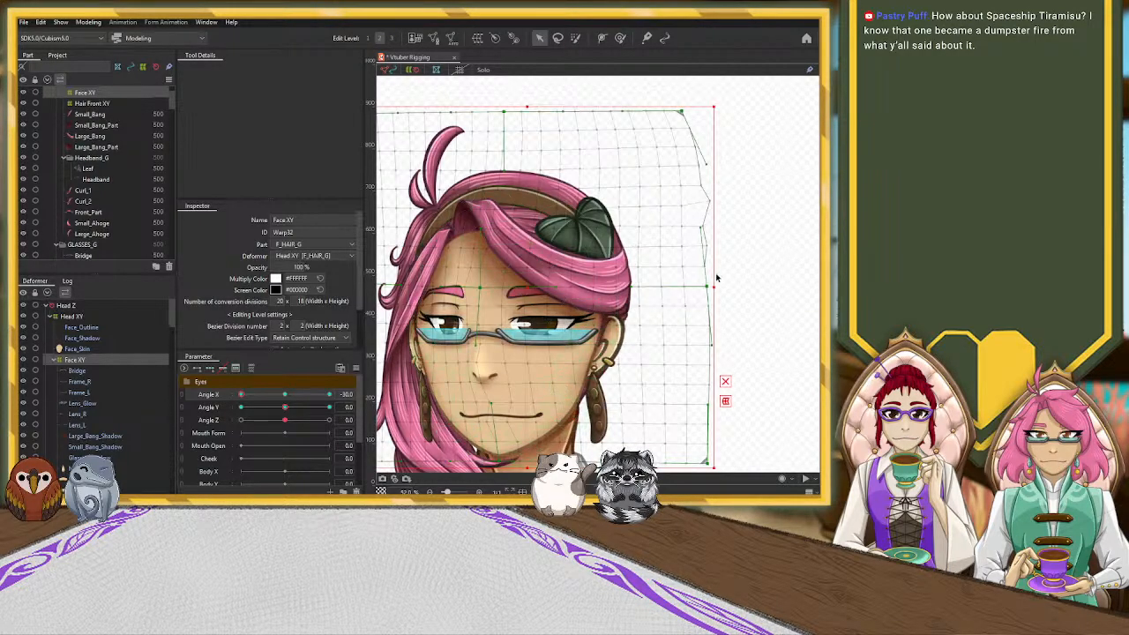
scroll(707, 308, "down", 2)
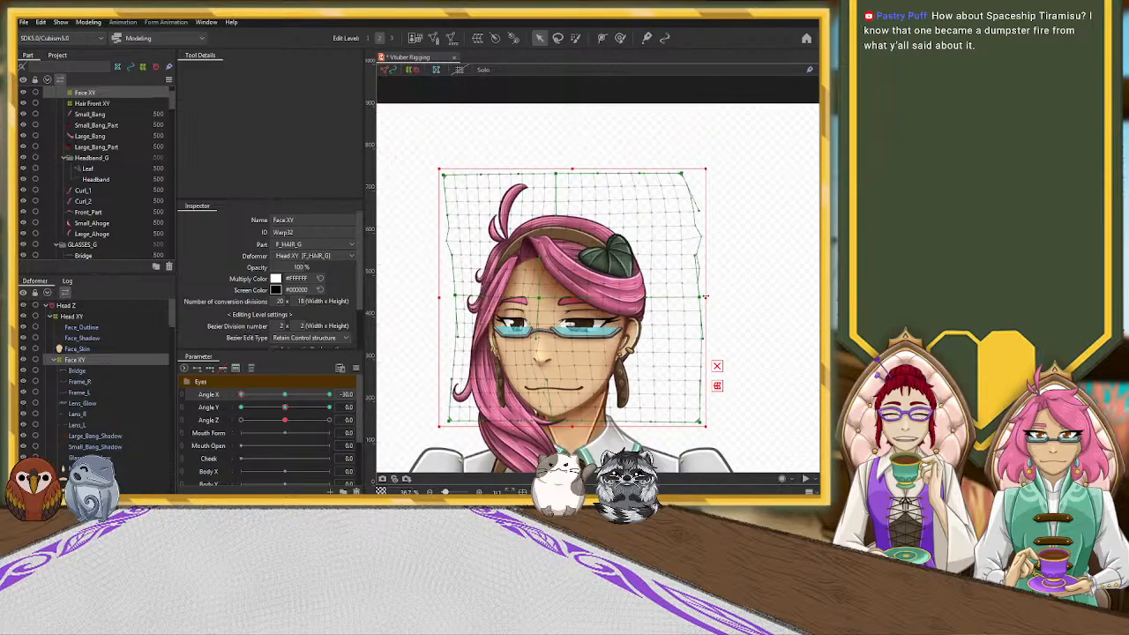
left_click_drag(688, 298, 689, 298)
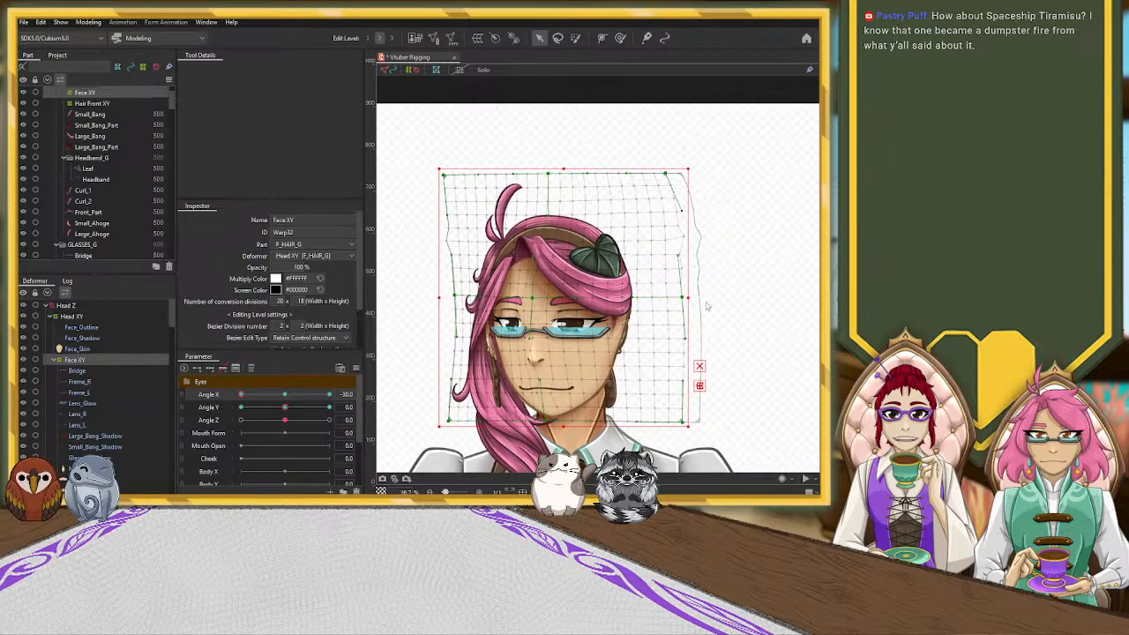
key("ctrl+z")
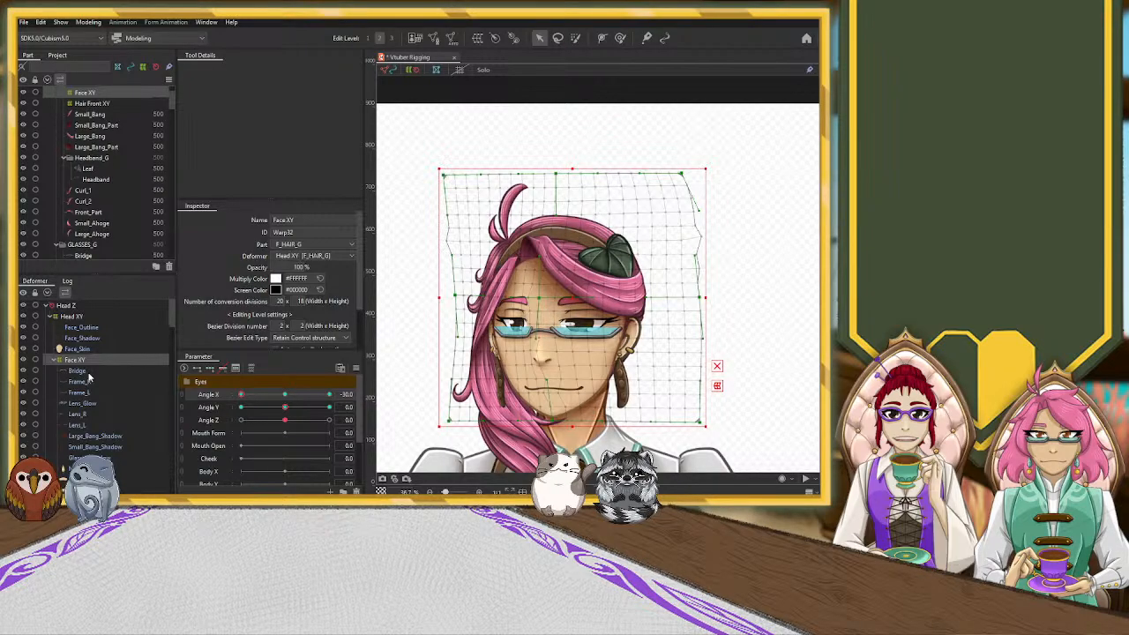
Collapse Hair Front XY and try moving the BASE_HAIR_G part out of Face XY to the root level
scroll(133, 372, "down", 5)
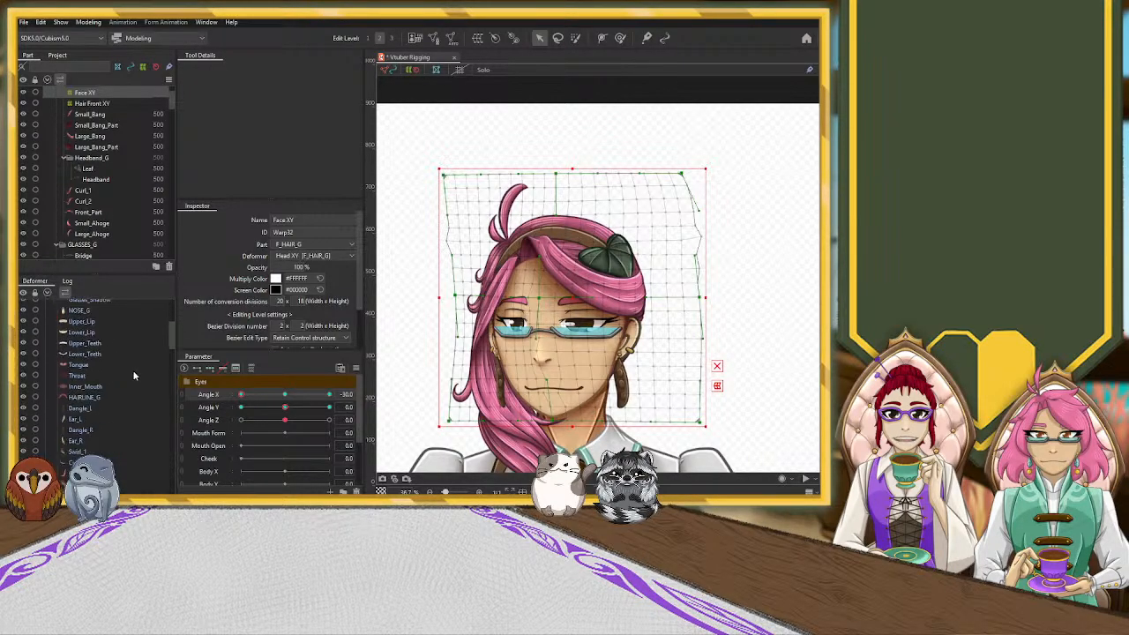
scroll(132, 377, "down", 3)
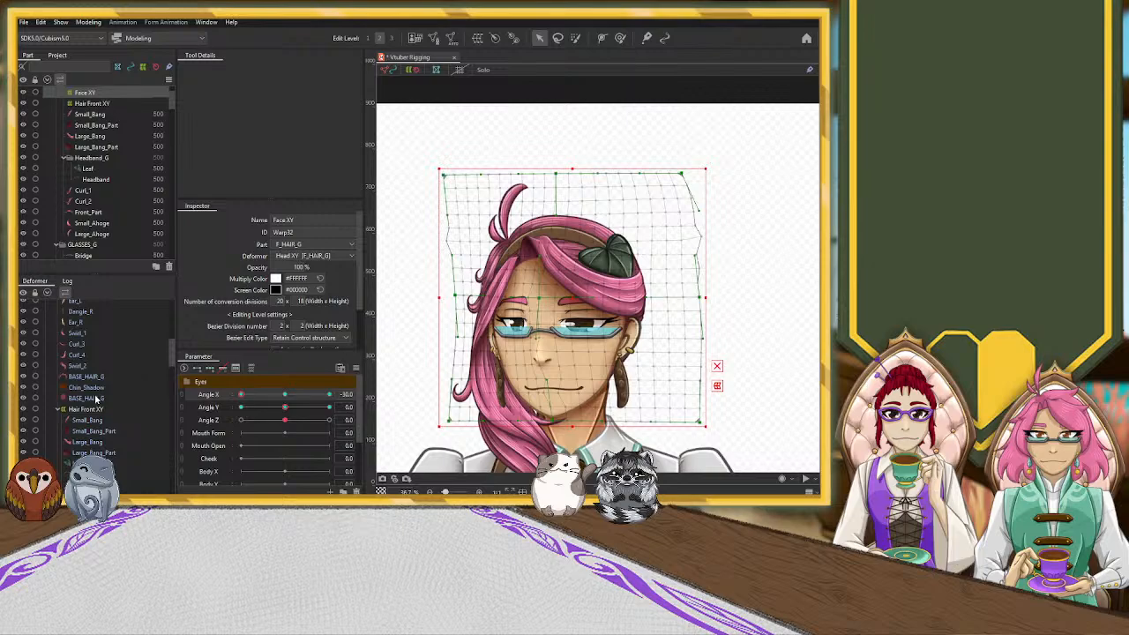
left_click(97, 398)
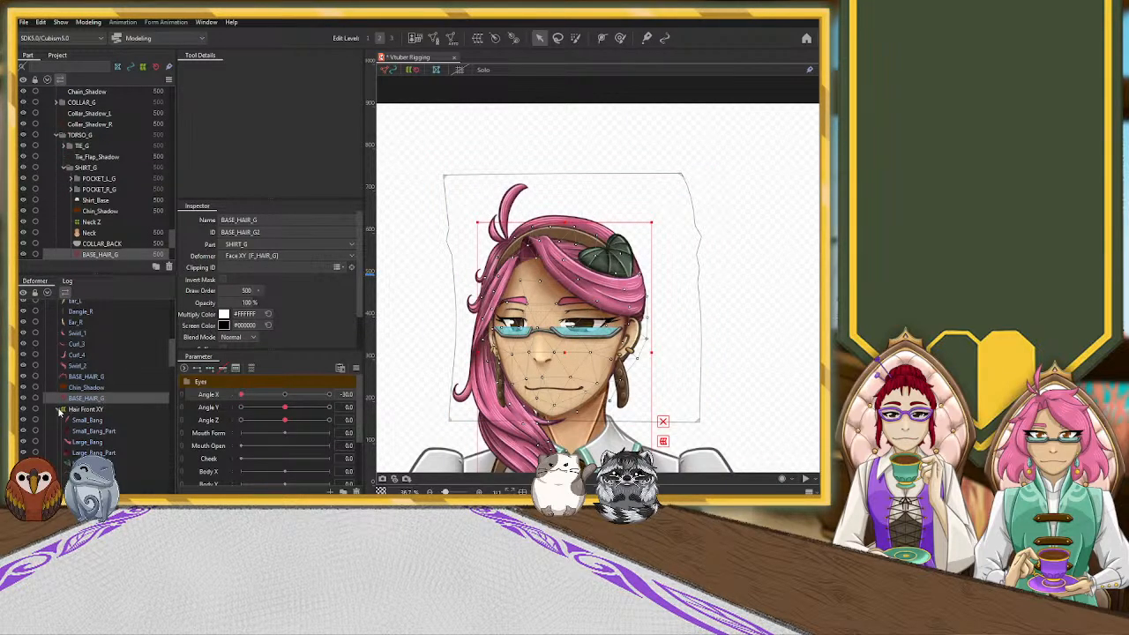
left_click(58, 409)
scroll(90, 408, "down", 5)
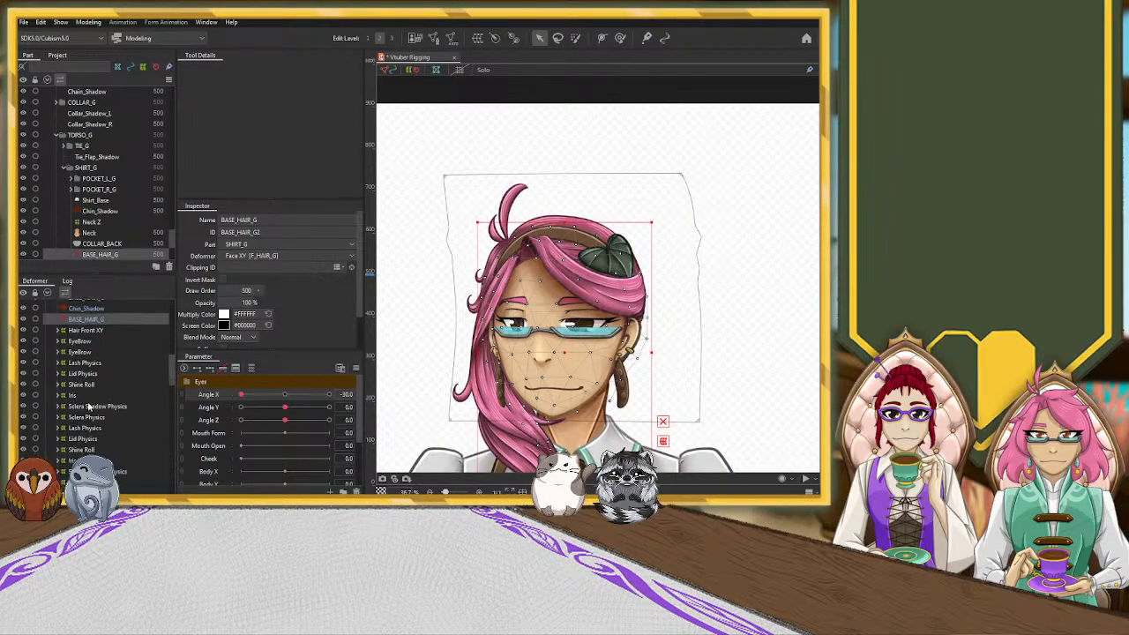
scroll(89, 406, "up", 3)
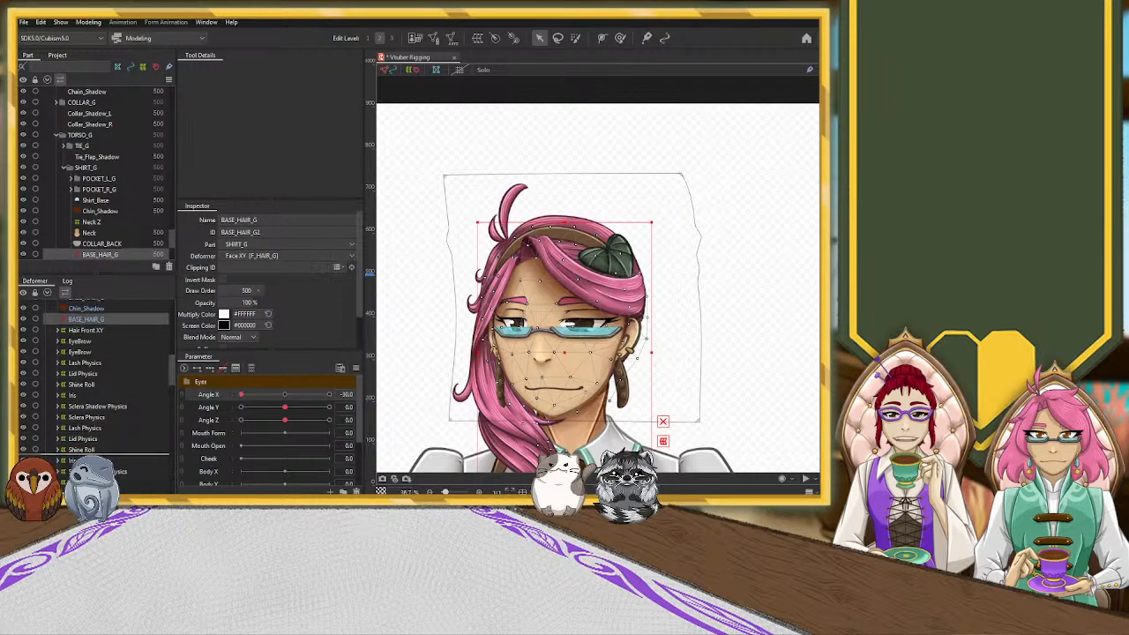
left_click_drag(92, 486, 92, 463)
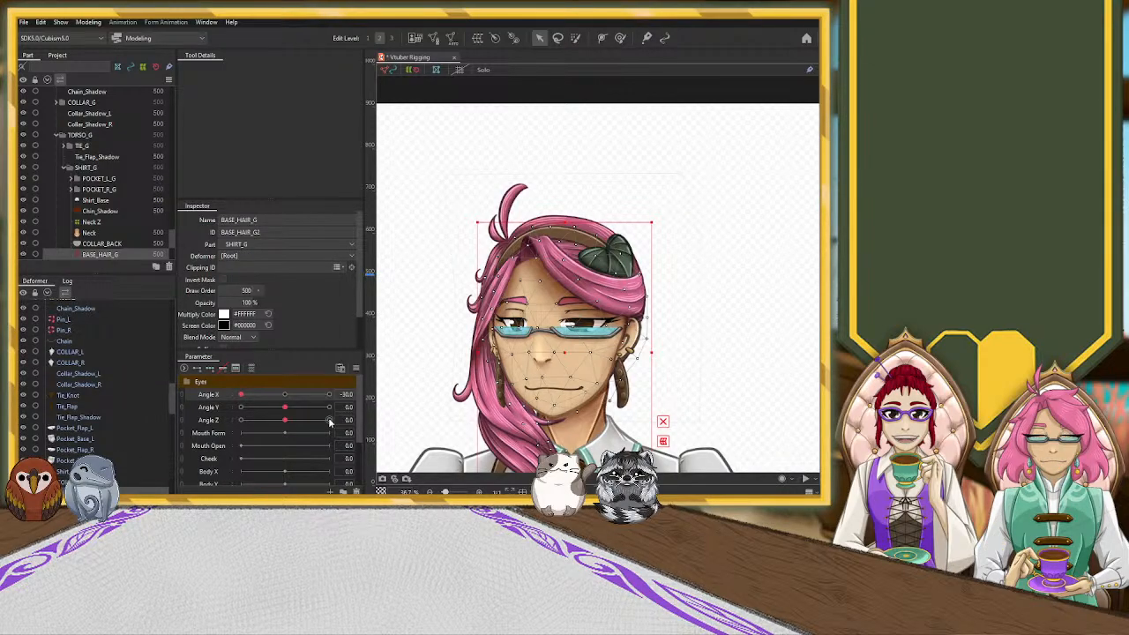
scroll(115, 463, "down", 1)
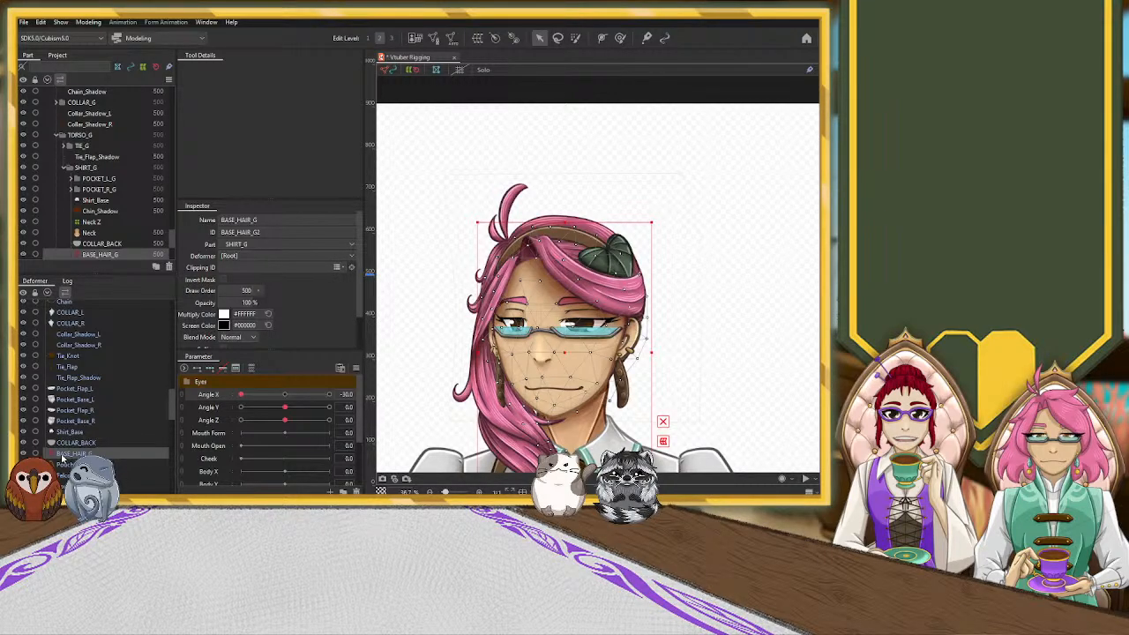
left_click(140, 442)
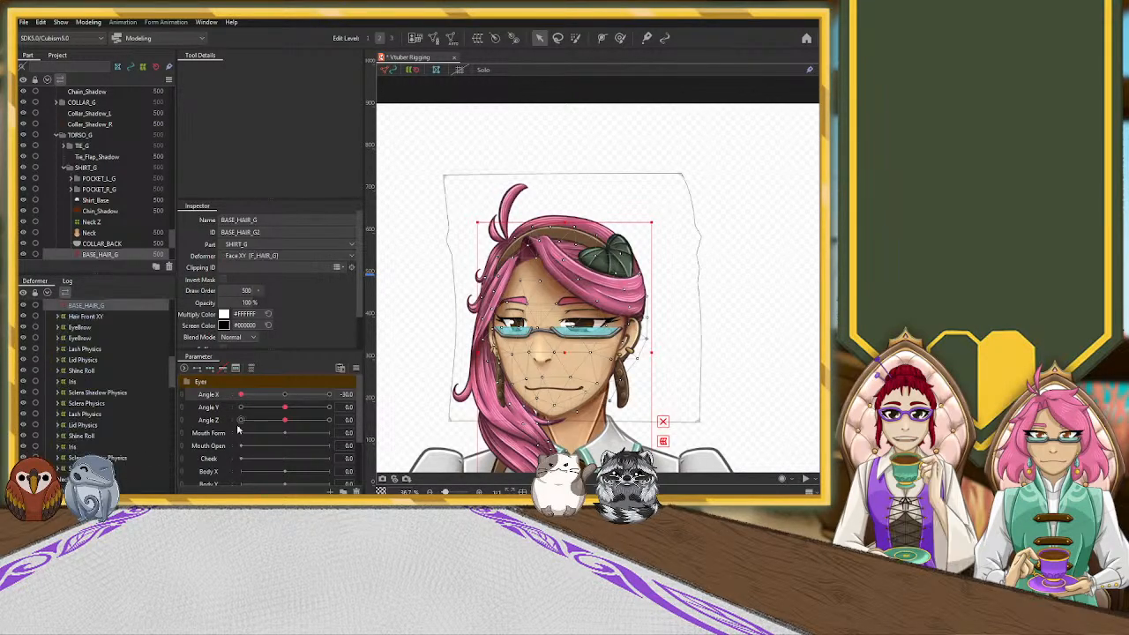
Undo the adjustments to the Hair Front XY deformer and its creation around the front hair parts
left_click(97, 316)
key("ctrl+z")
key("ctrl+z")
key("ctrl+z")
key("ctrl+z")
key("ctrl+z")
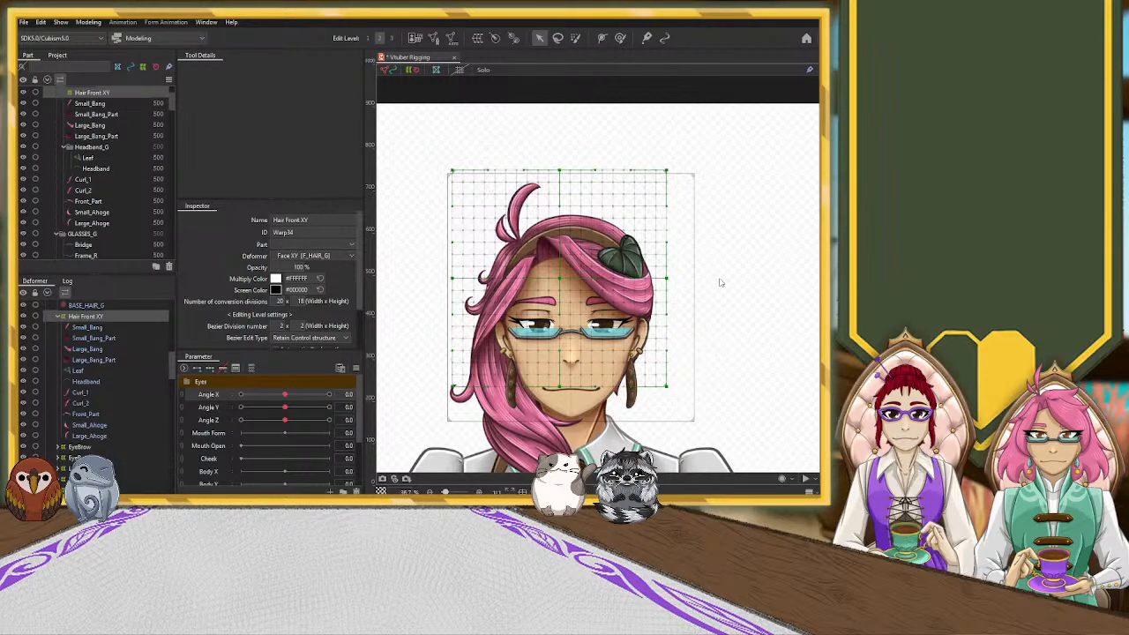
key("ctrl+z")
key("ctrl+z")
key("ctrl+z")
key("ctrl+z")
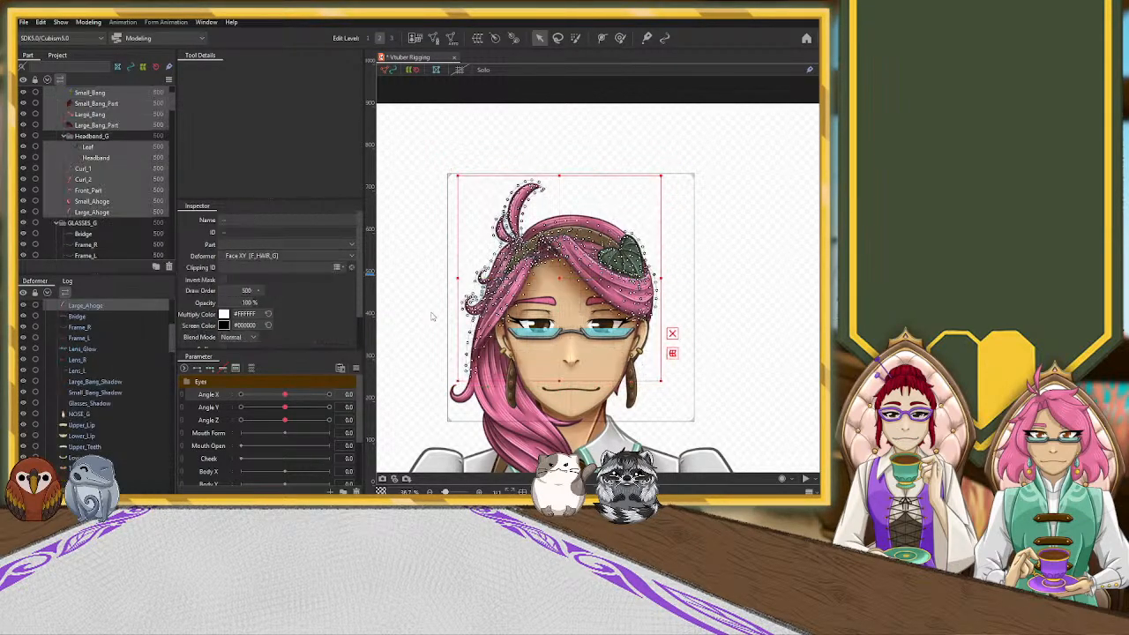
Undo the split into Head XY and Face XY, going back to a single Head XY deformer
key("ctrl+z")
key("ctrl+z")
key("ctrl+z")
key("ctrl+z")
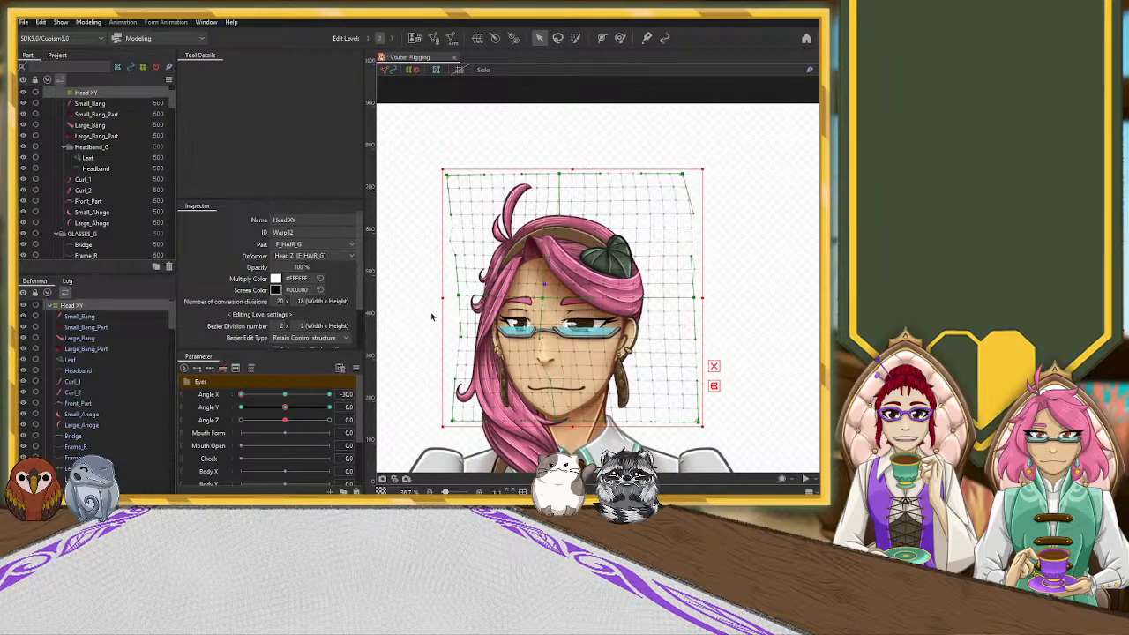
Undo all the shaping of the Head XY grid at Angle X -30, back to the undeformed grid
key("ctrl+z")
key("ctrl+z")
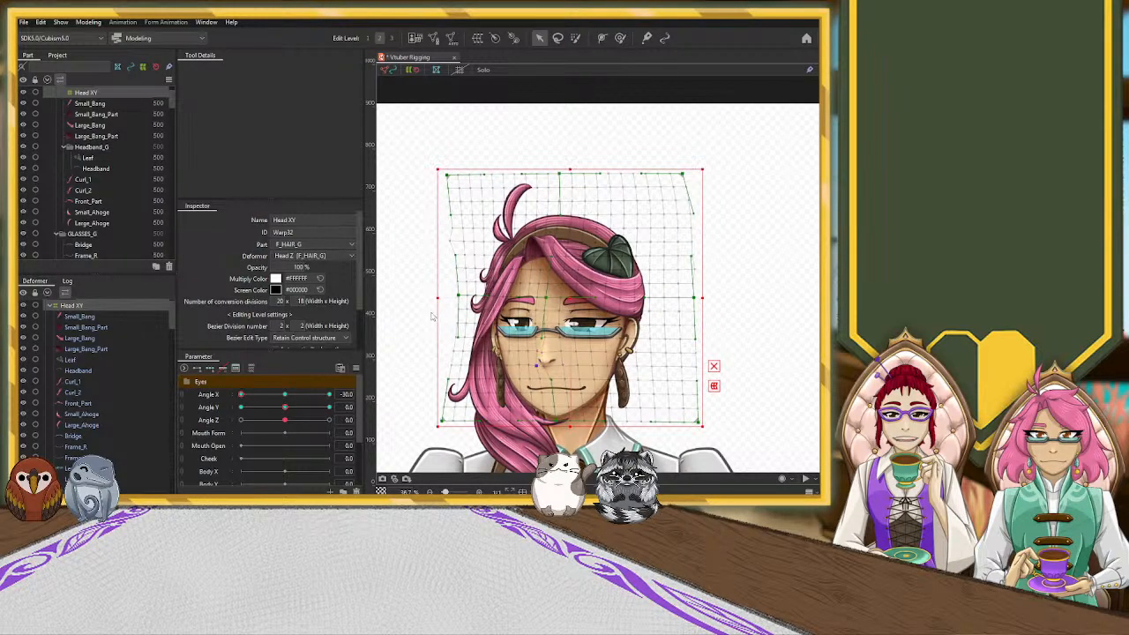
key("ctrl+z")
key("ctrl+z")
key("ctrl+z")
key("ctrl+z")
key("ctrl+z")
key("ctrl+z")
key("ctrl+z")
key("ctrl+z")
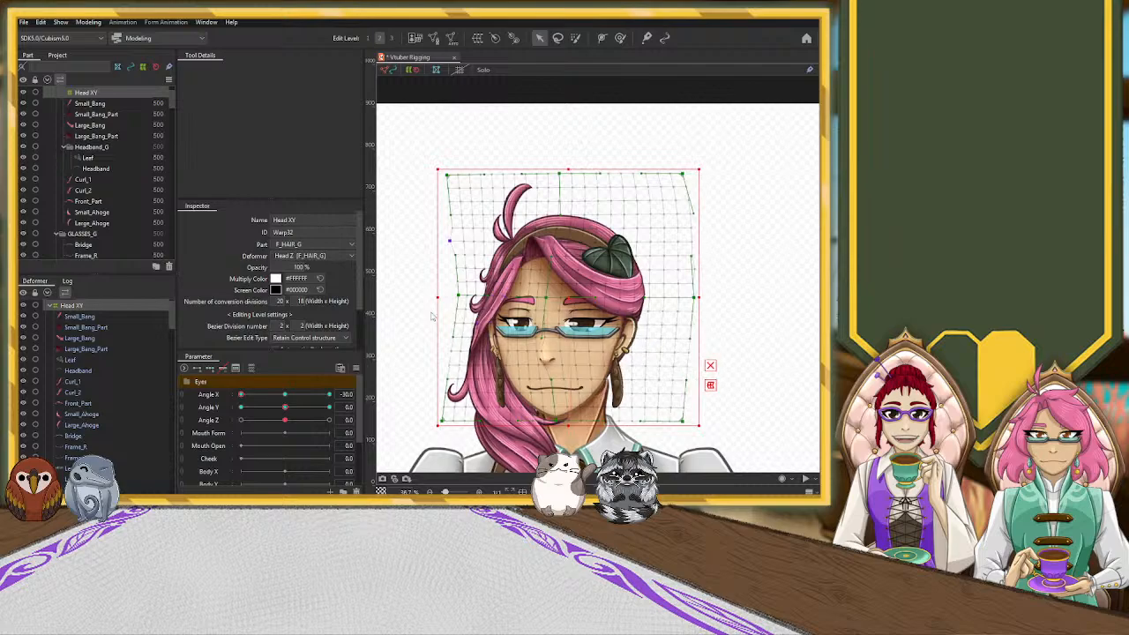
key("ctrl+z")
key("ctrl+z")
key("ctrl+z")
key("ctrl+z")
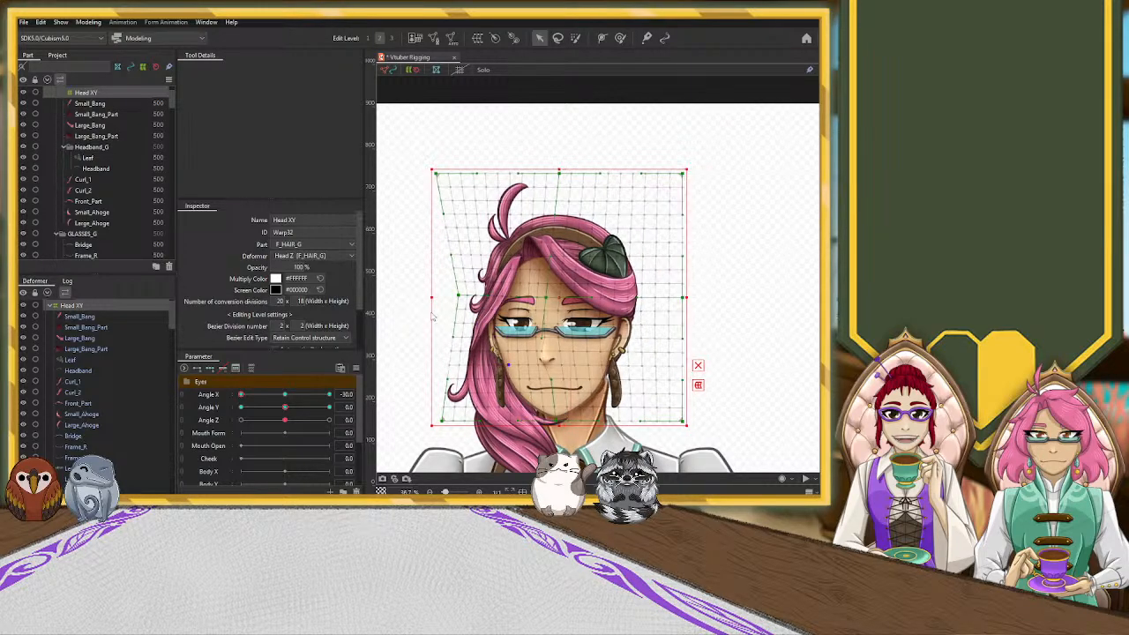
key("ctrl+z")
key("ctrl+z")
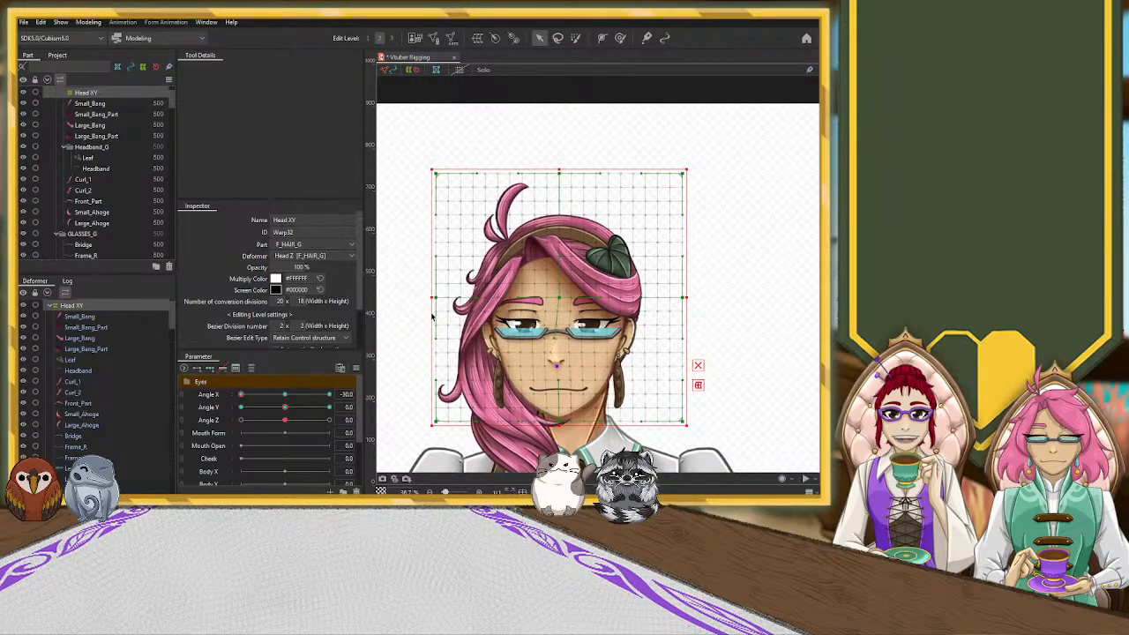
key("ctrl+z")
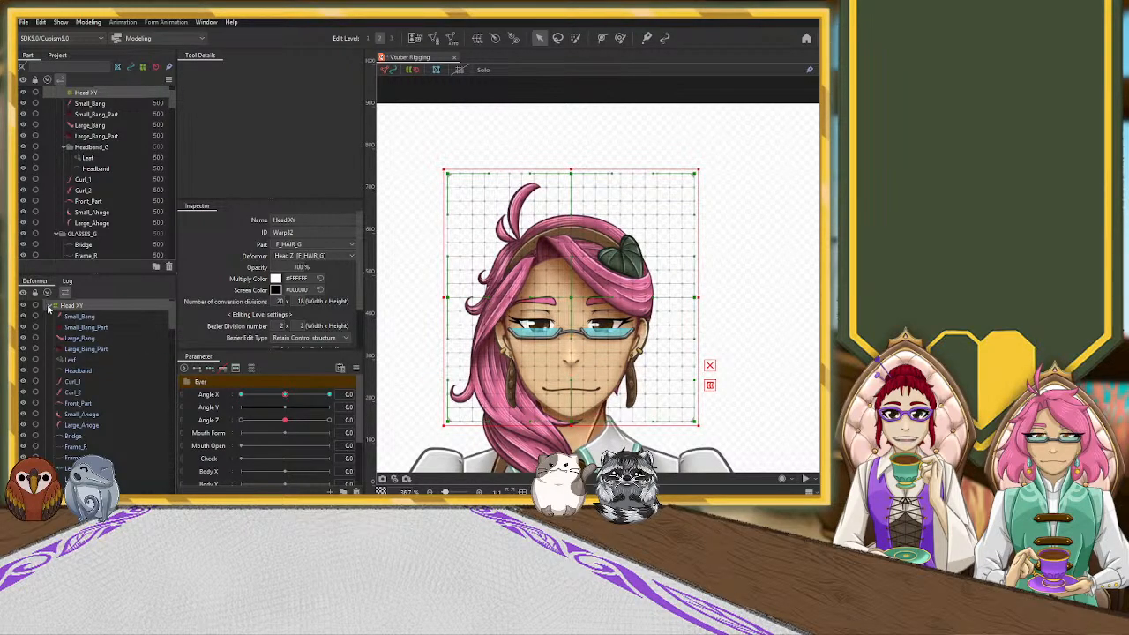
Undo Head XY's Angle X and Y keyforms and the nesting of the eye deformers inside it
key("ctrl+z")
key("ctrl+z")
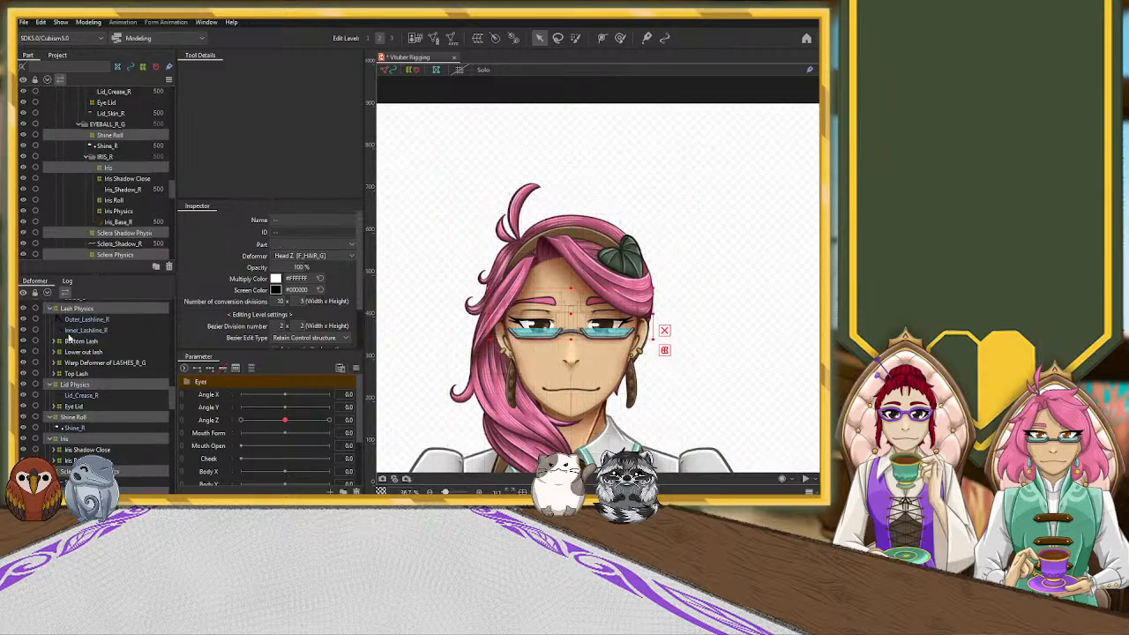
scroll(69, 340, "up", 6)
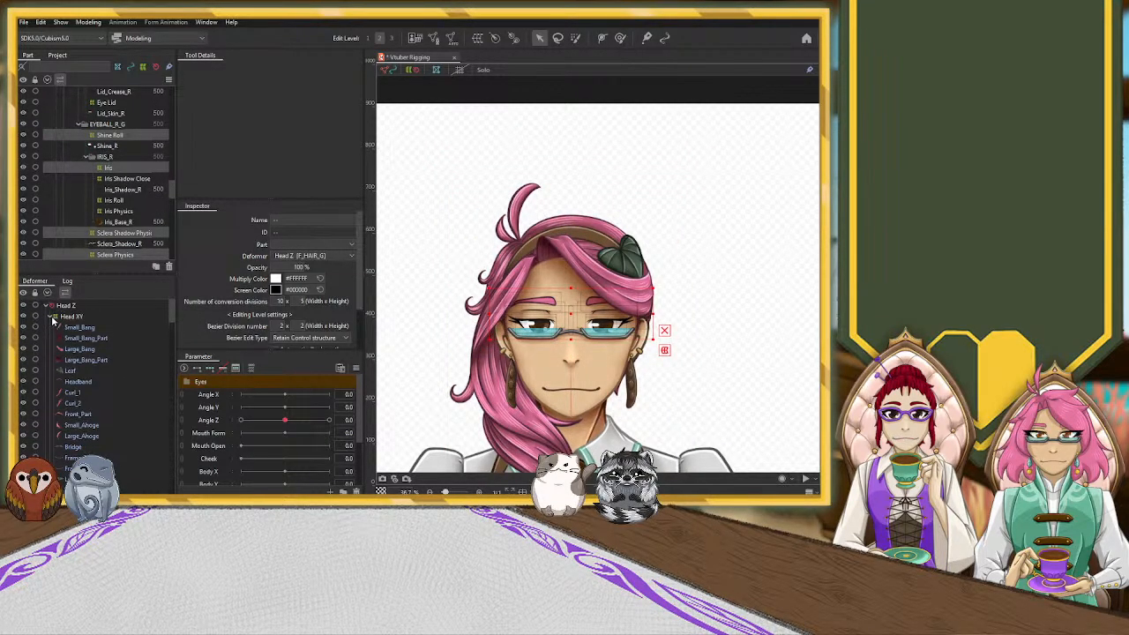
scroll(55, 325, "down", 5)
scroll(55, 319, "up", 5)
left_click(53, 316)
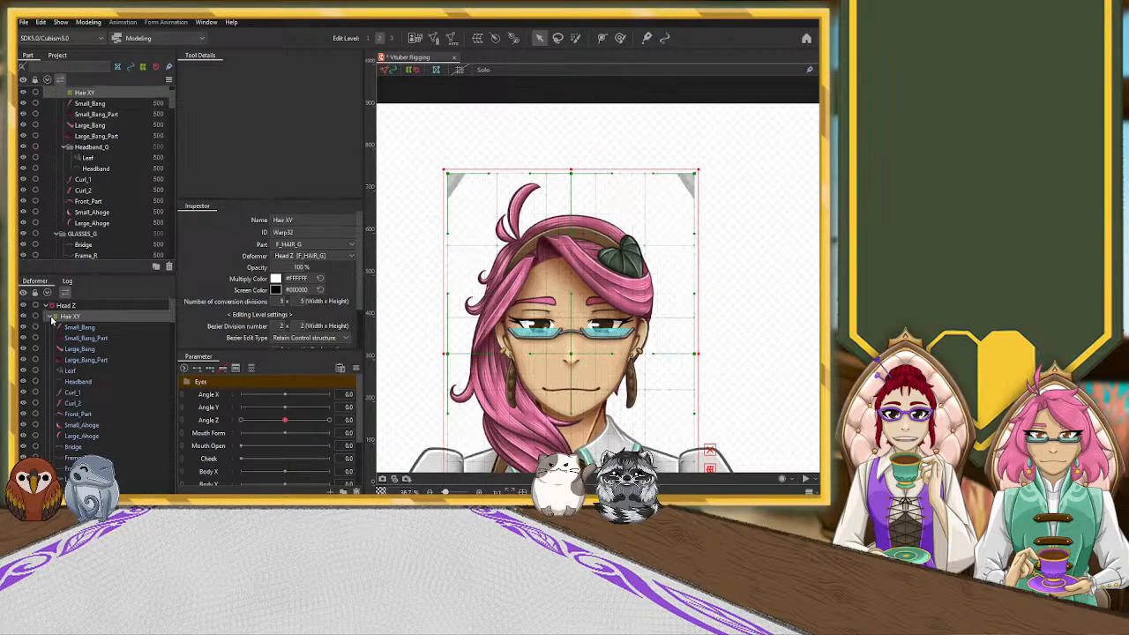
Undo the resizing and creation of the 5 x 5 Hair XY warp deformer under Head Z
key("ctrl+z")
key("ctrl+z")
key("ctrl+z")
key("ctrl+z")
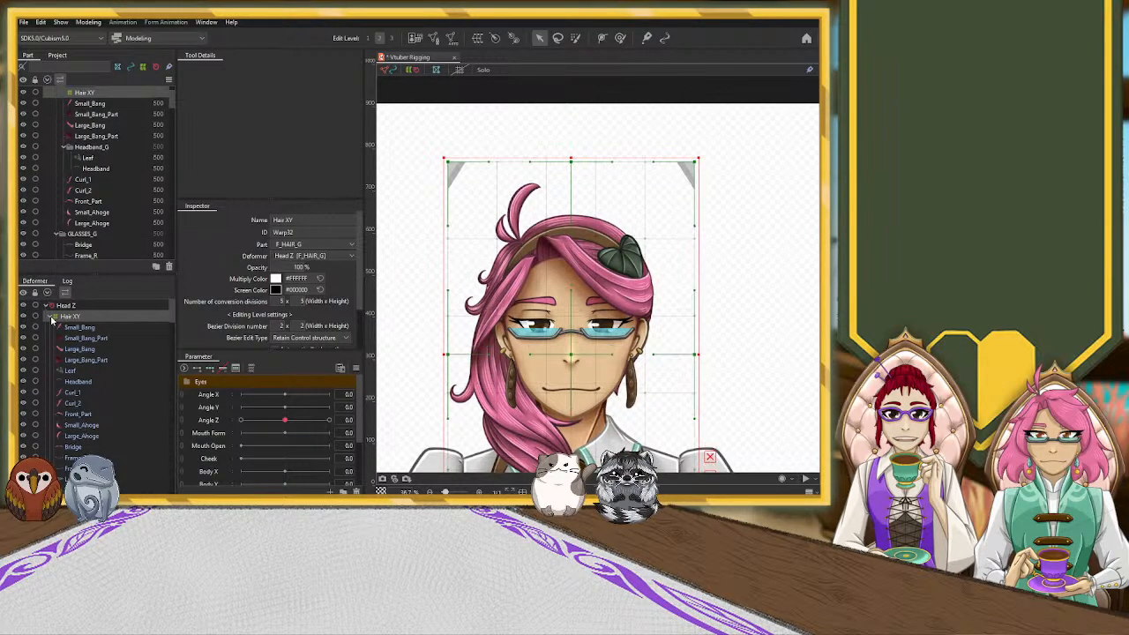
Select all parts and deformers under Head Z, from Small_Bang through Sclera_R, and review the selection in the deformer list
scroll(56, 319, "up", 10)
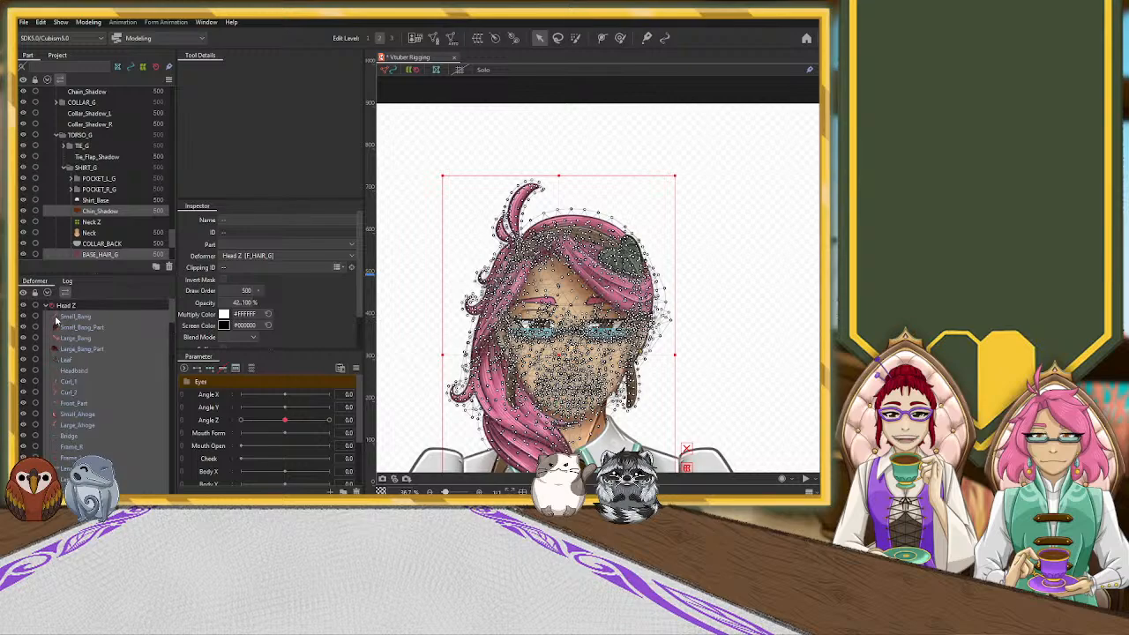
left_click(97, 306)
left_click(75, 316)
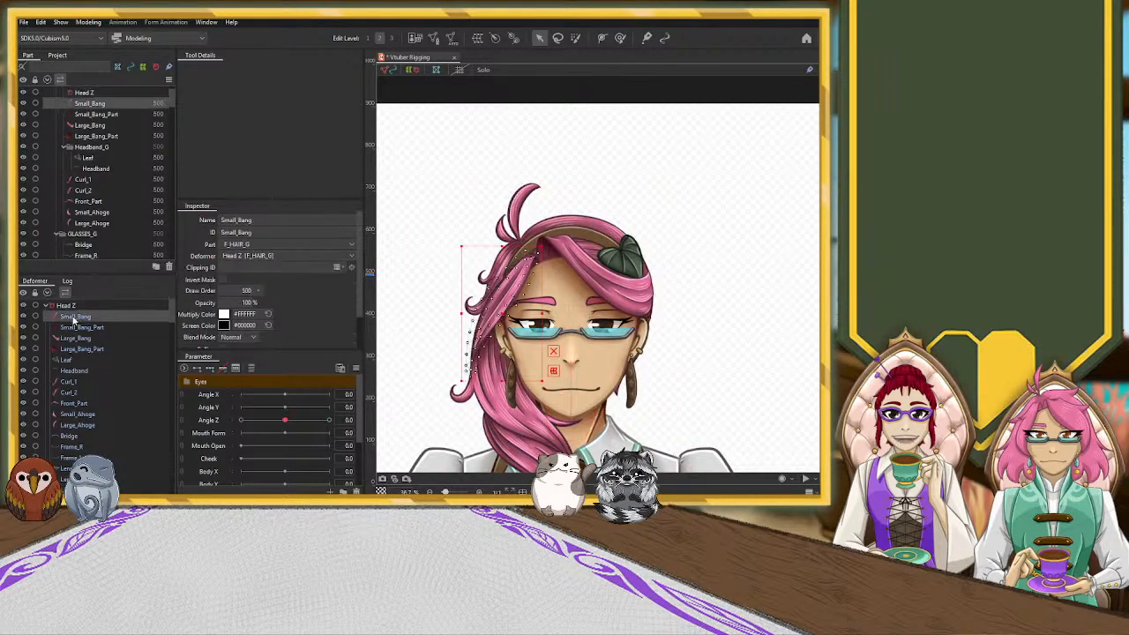
scroll(76, 323, "down", 5)
scroll(76, 323, "down", 8)
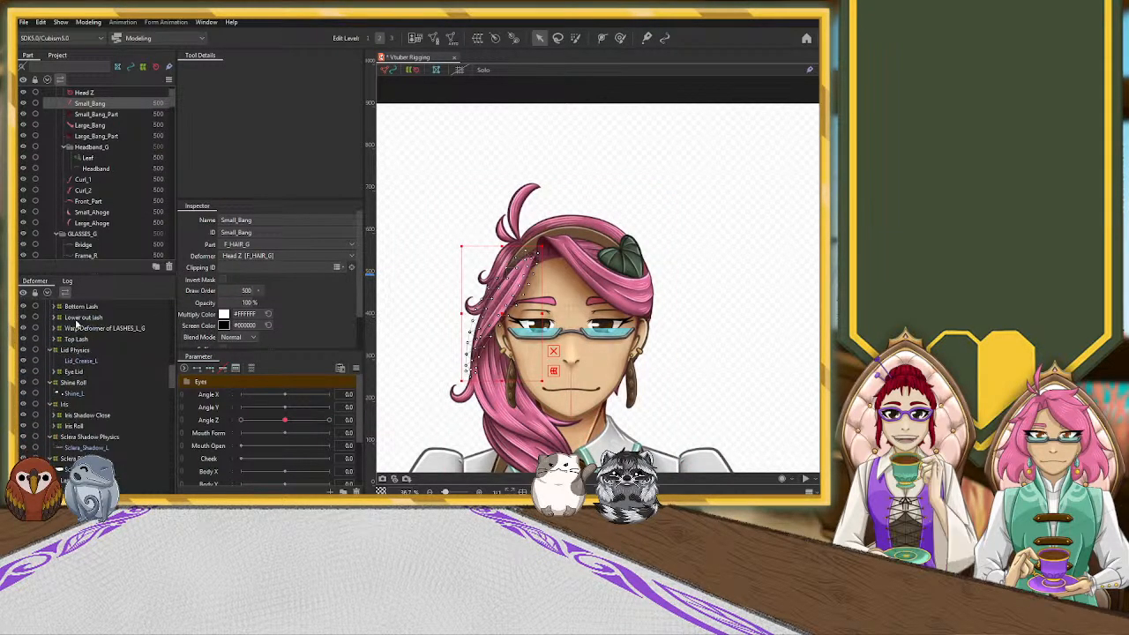
scroll(76, 324, "up", 3)
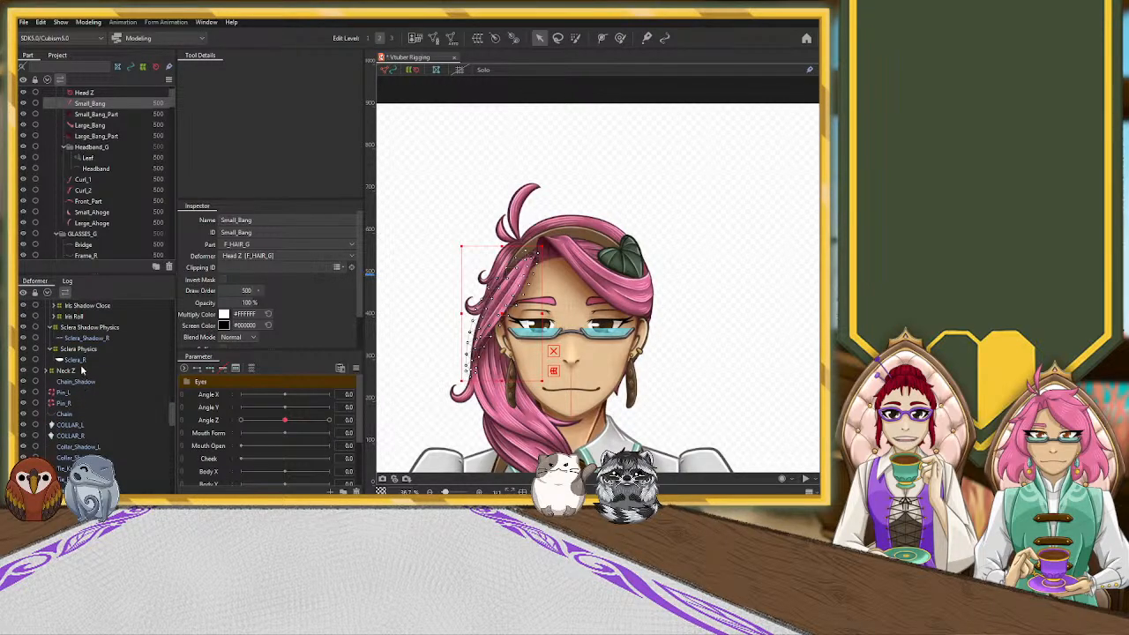
left_click(84, 362, "shift")
scroll(84, 366, "up", 6)
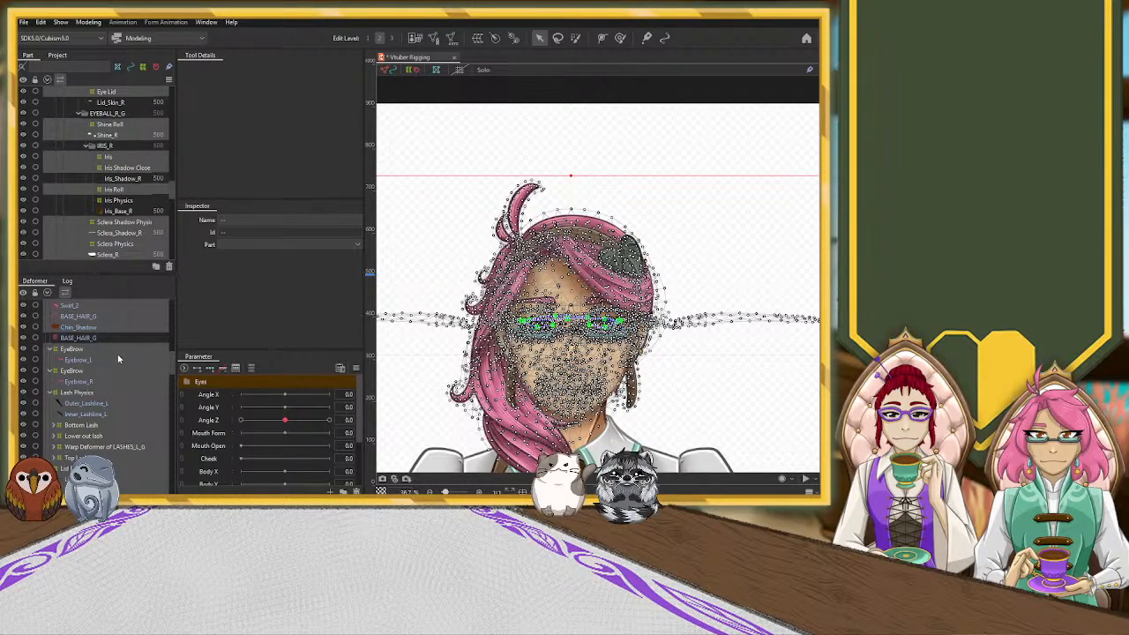
scroll(118, 358, "up", 5)
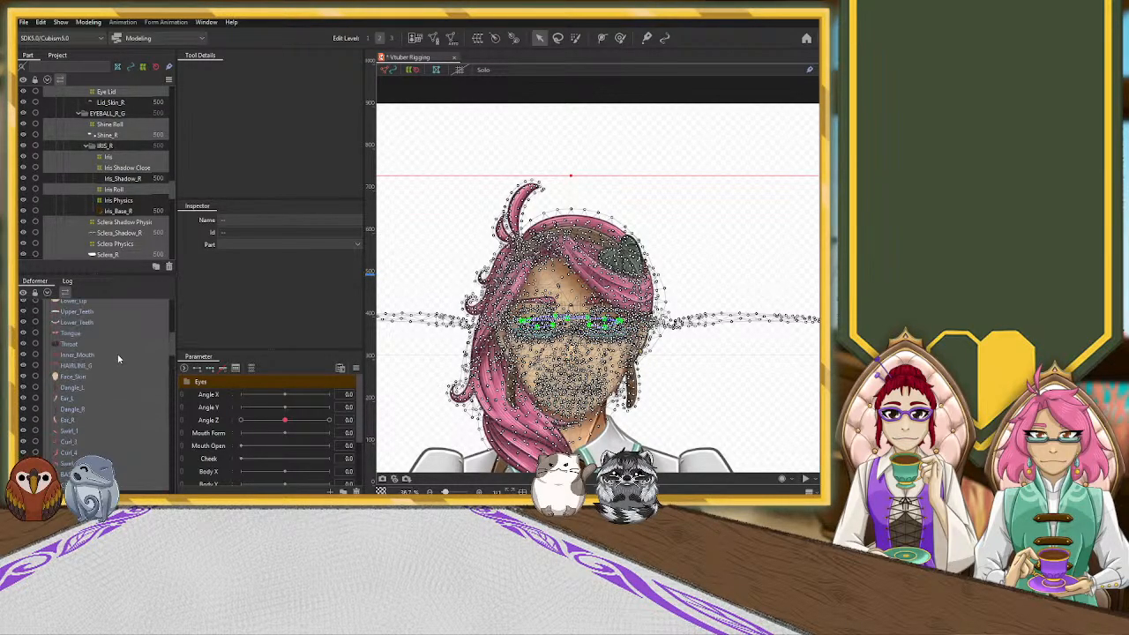
scroll(118, 358, "up", 2)
scroll(118, 358, "up", 3)
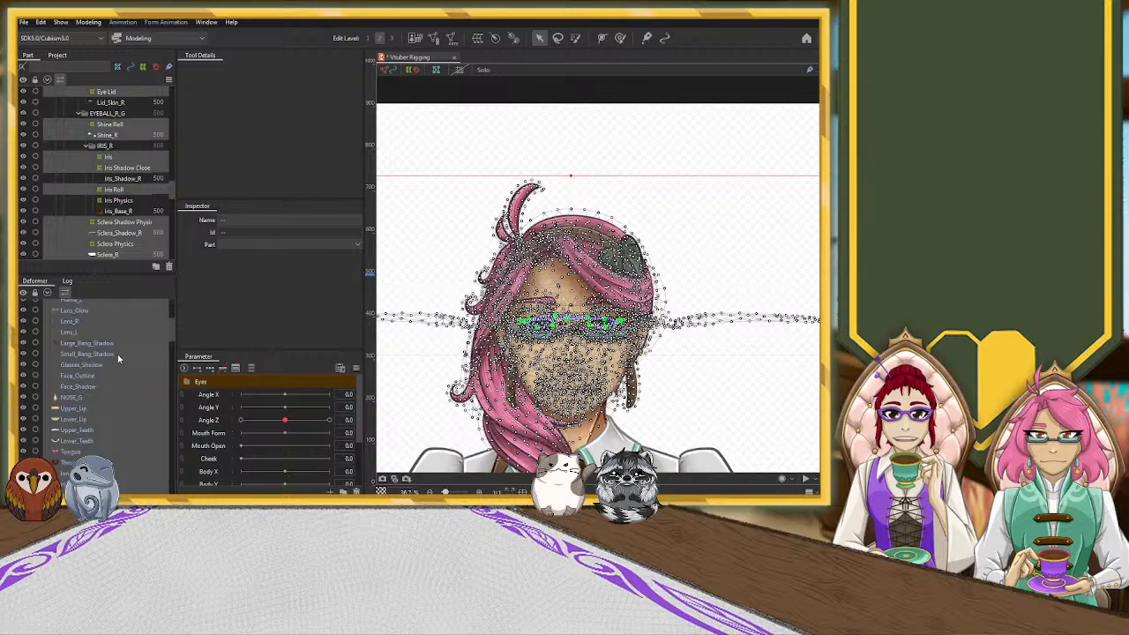
scroll(118, 358, "up", 4)
scroll(119, 358, "down", 4)
scroll(118, 358, "up", 3)
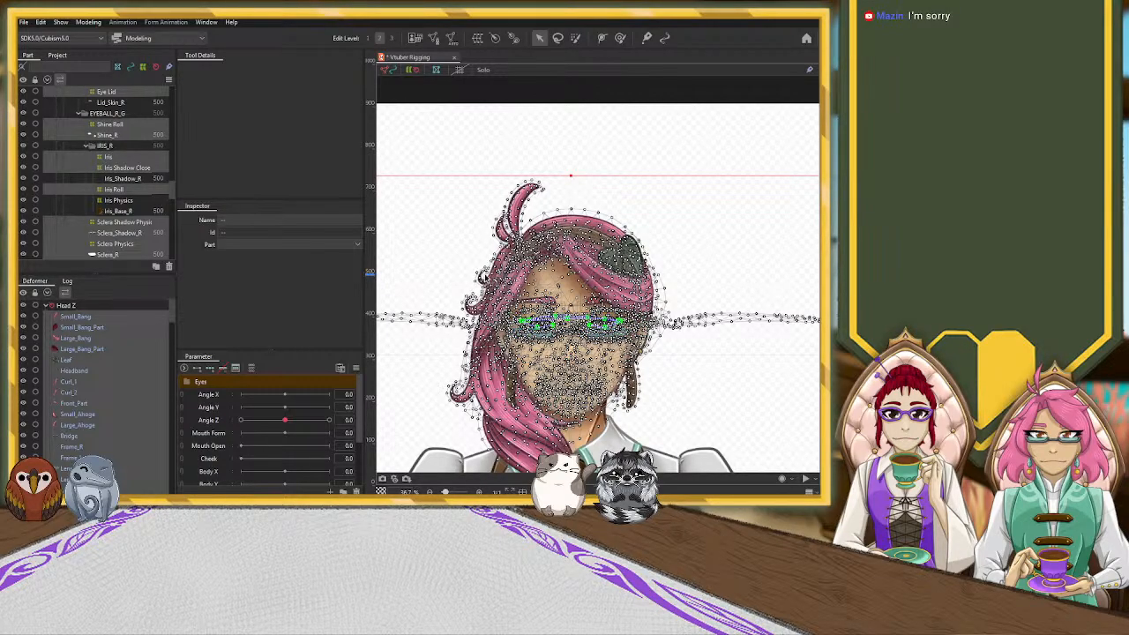
Create a warp deformer named Head XY around Small_Bang through Chin_Shadow, with 20 x 18 conversion divisions and 2 x 2 Bezier divisions
scroll(146, 356, "down", 10)
scroll(146, 353, "up", 10)
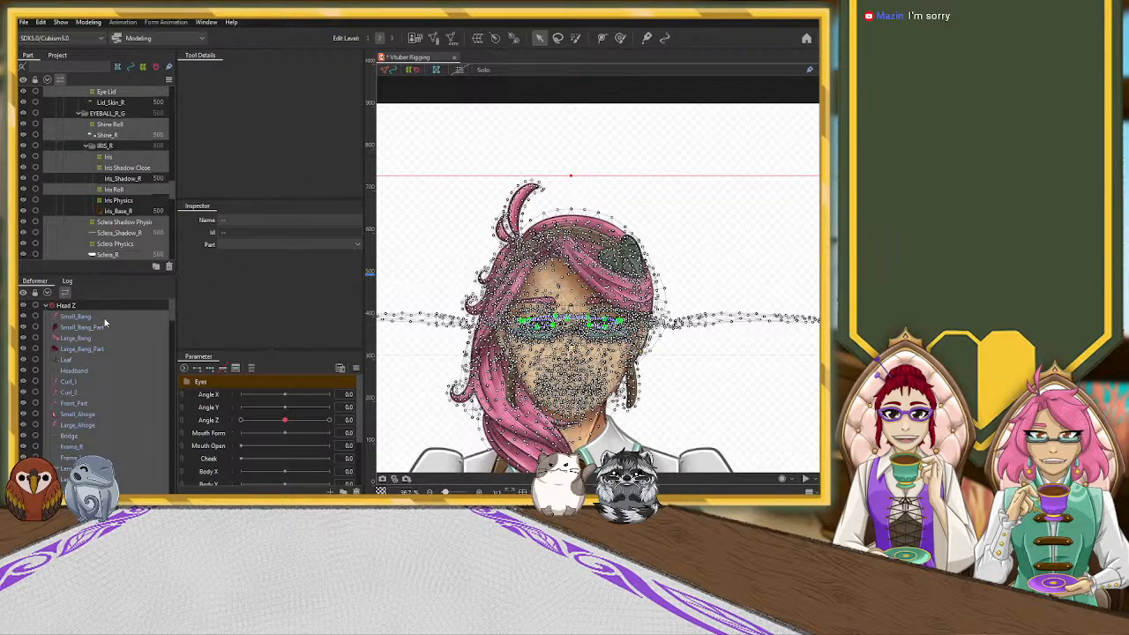
left_click(103, 320)
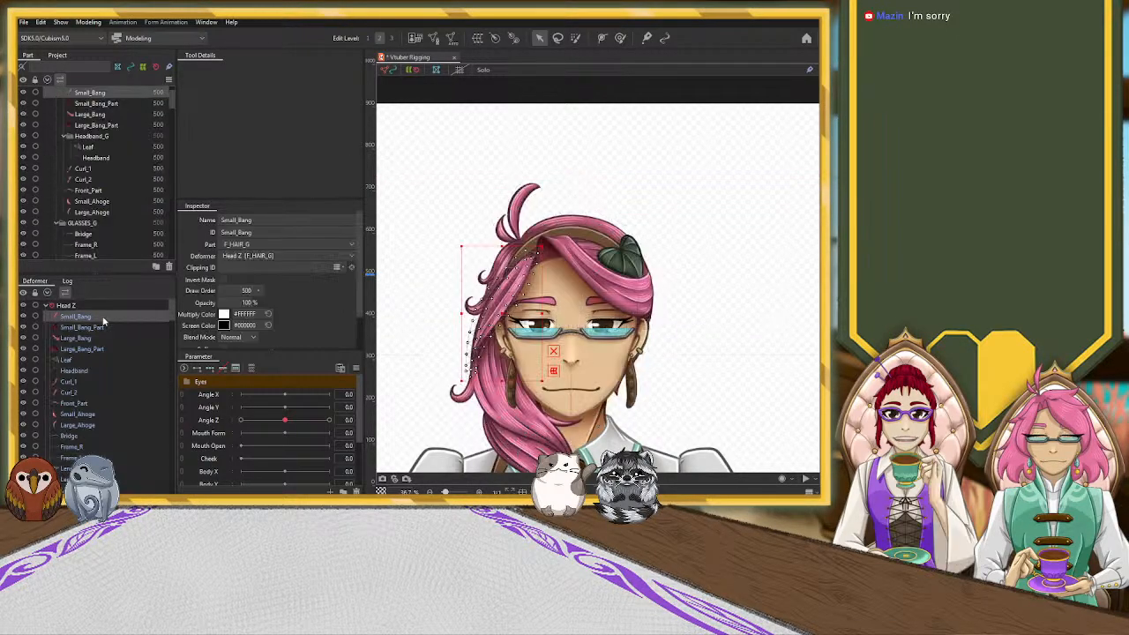
scroll(103, 321, "down", 5)
scroll(103, 321, "down", 2)
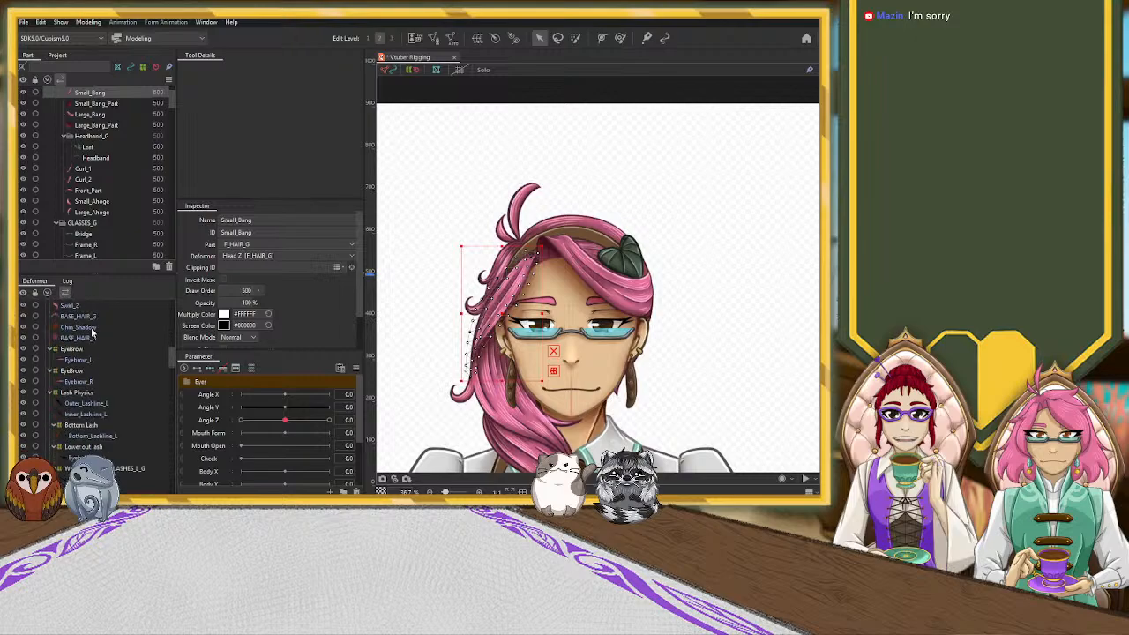
left_click(91, 329, "shift")
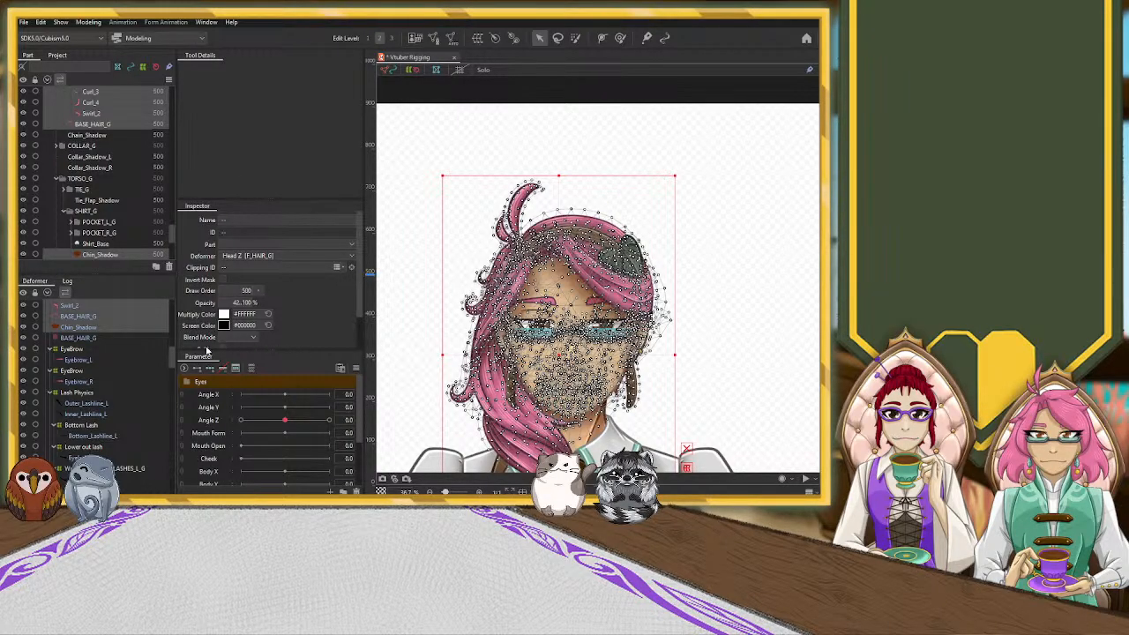
left_click(261, 339)
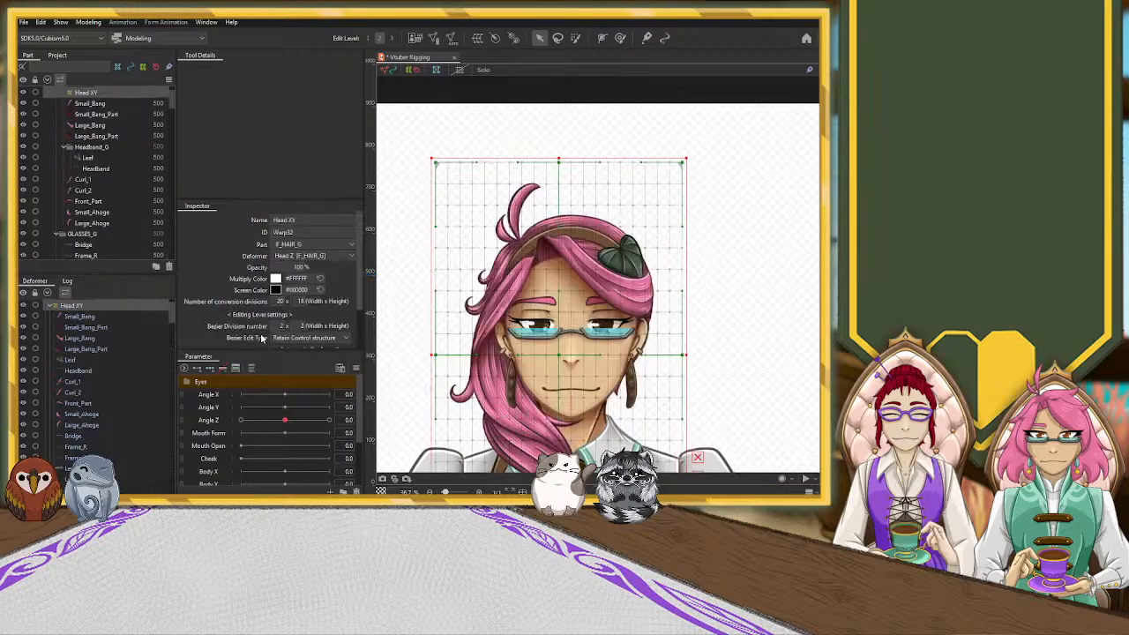
Collapse Head XY, both EyeBrow deformers and the left eye's Lash Physics in the deformer list
left_click(51, 306)
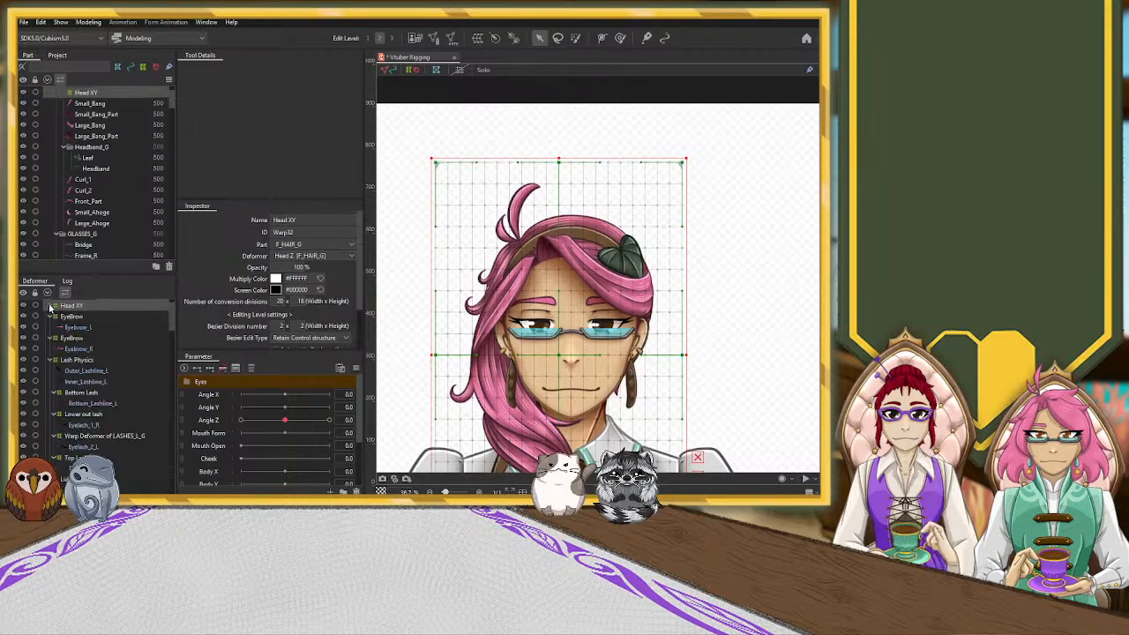
left_click(50, 316)
left_click(50, 327)
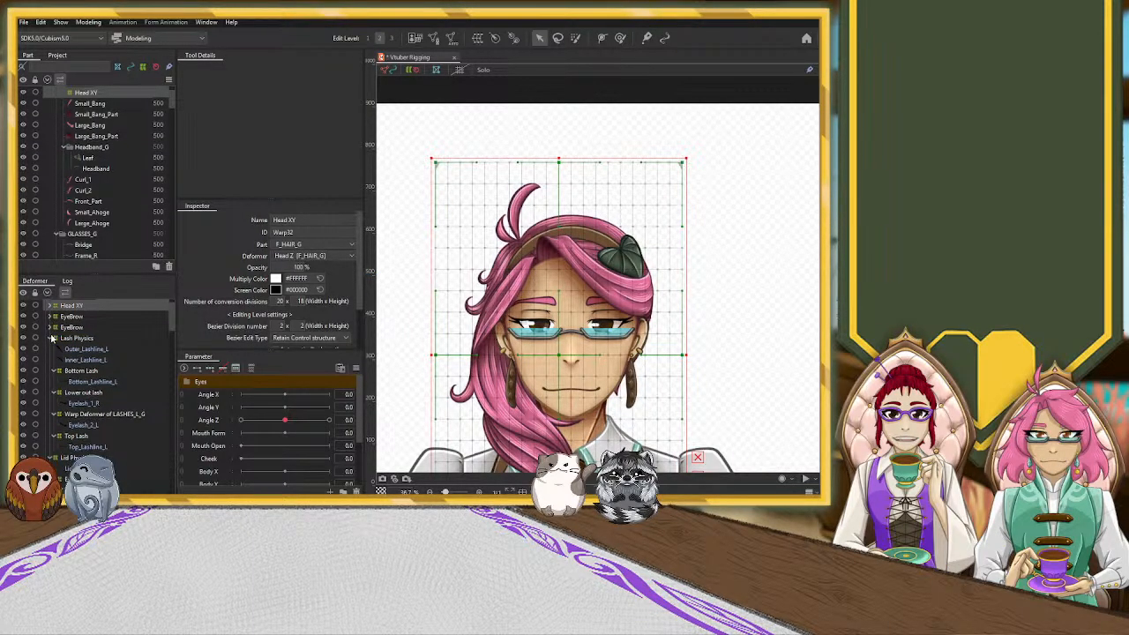
left_click(51, 338)
scroll(71, 350, "down", 10)
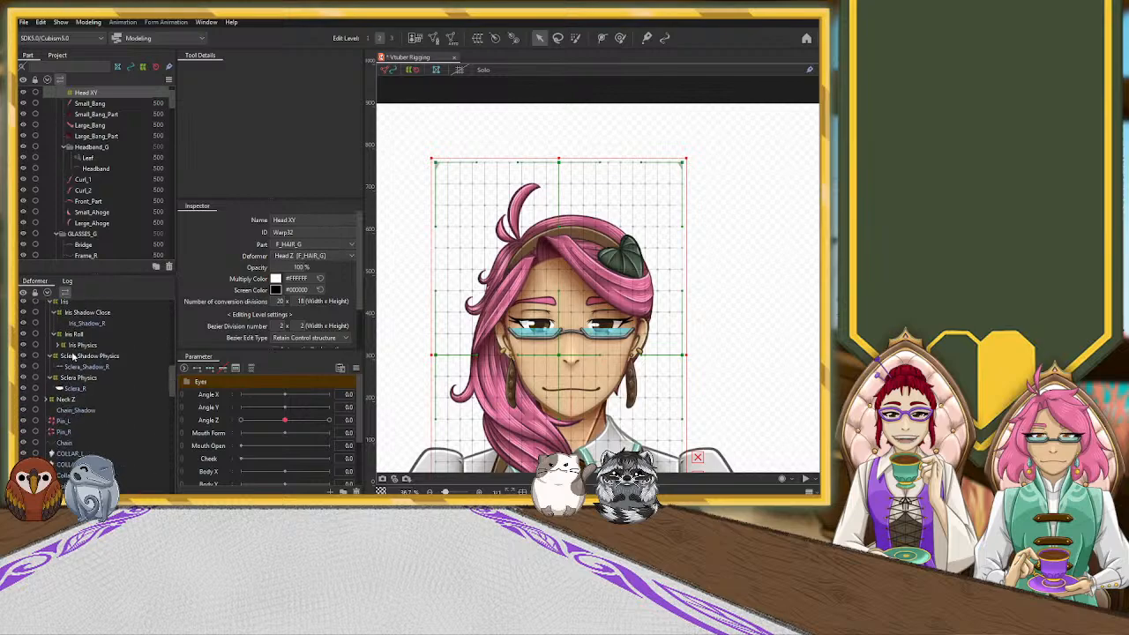
scroll(73, 355, "up", 10)
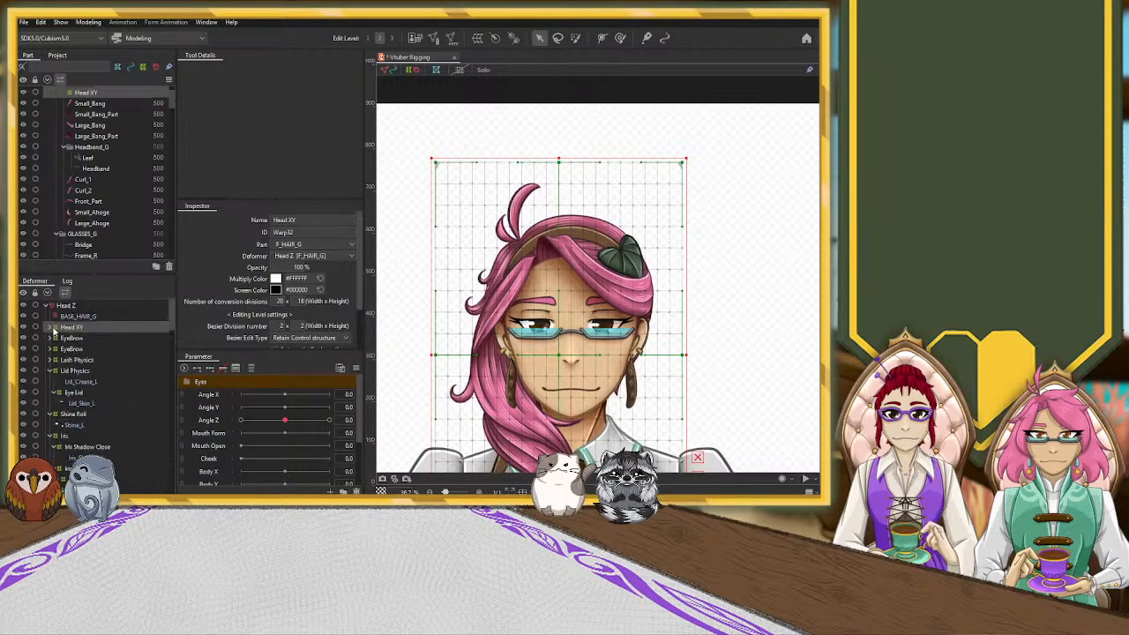
Collapse the left eye's Lid Physics, Shine Roll, Iris, Sclera Shadow Physics and Sclera Physics deformers
scroll(53, 329, "down", 2)
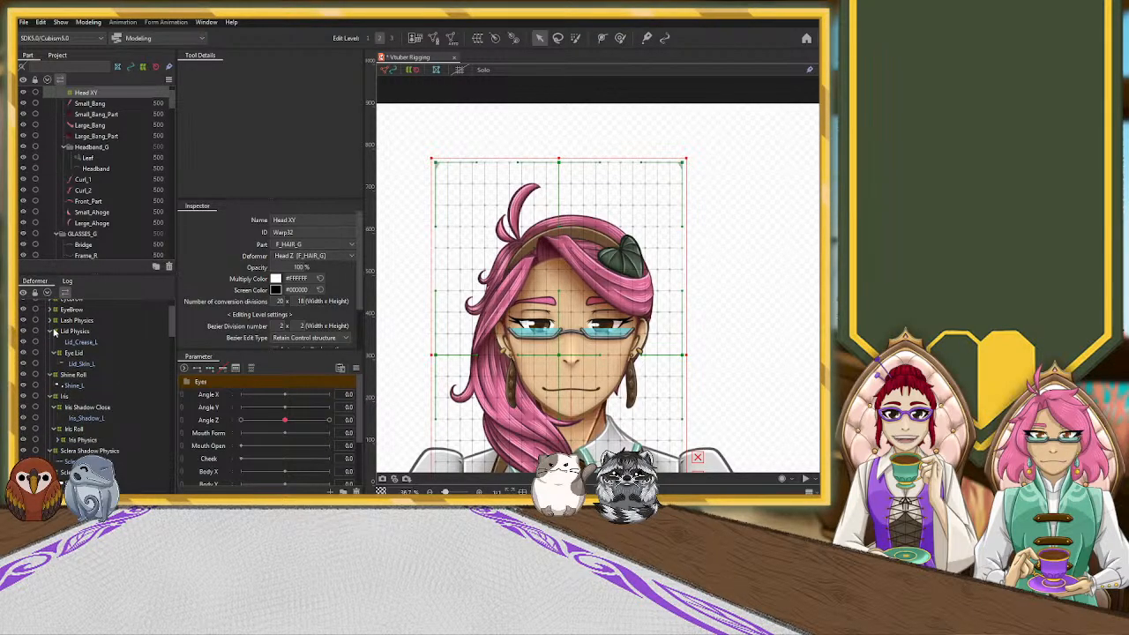
left_click(50, 333)
left_click(50, 343)
left_click(51, 353)
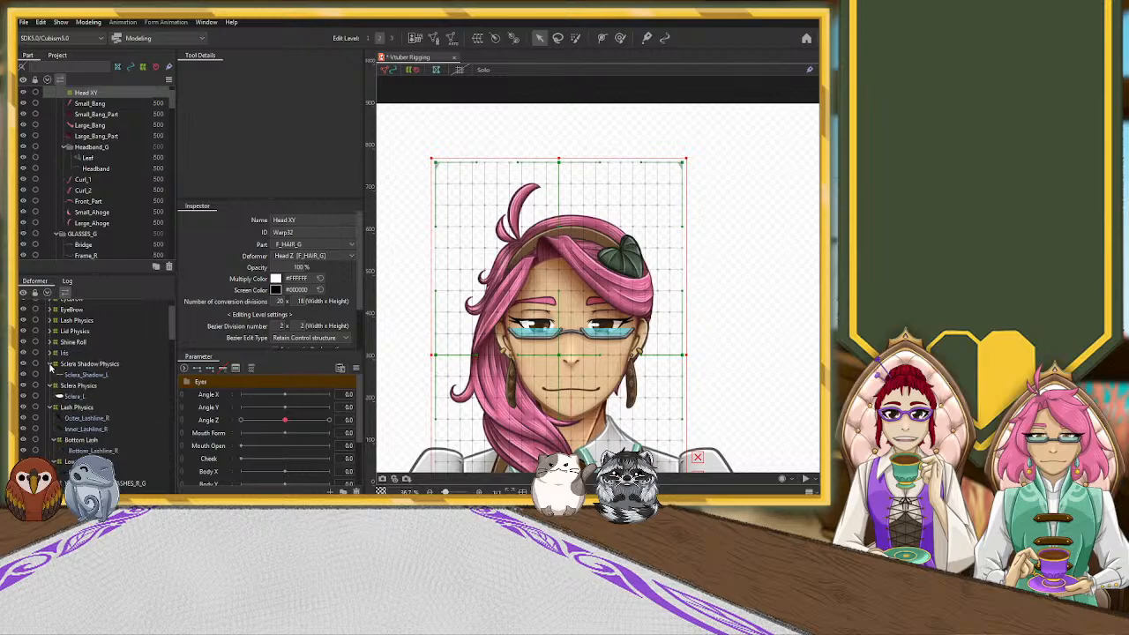
left_click(51, 363)
left_click(50, 375)
Collapse the right eye's deformers, from Lash Physics through Sclera Physics
left_click(50, 385)
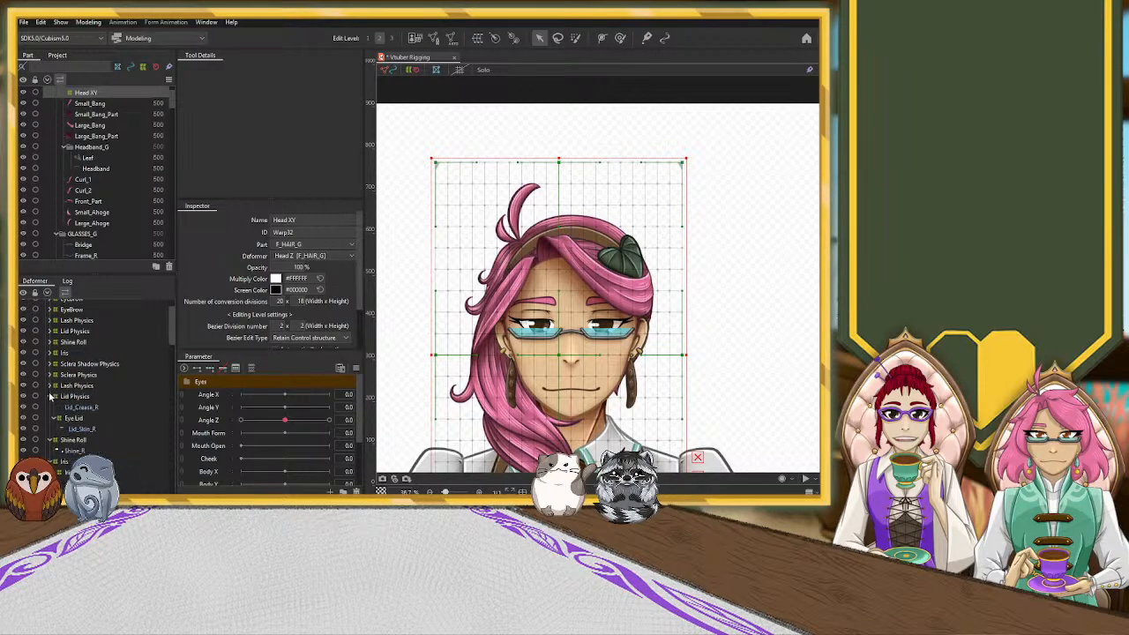
left_click(50, 396)
left_click(51, 407)
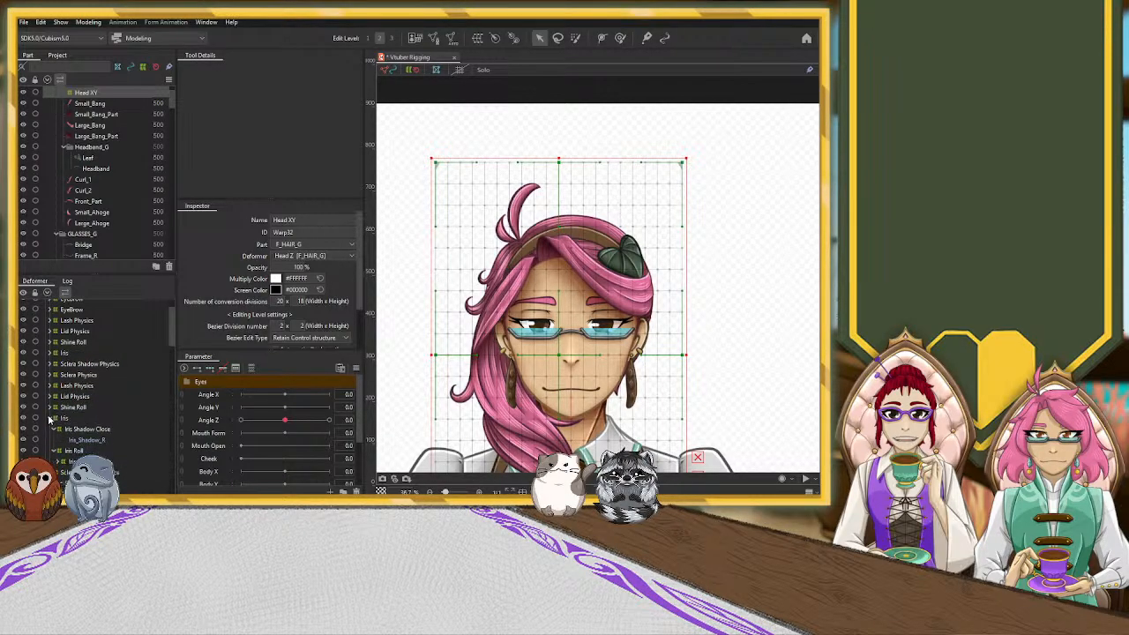
left_click(50, 418)
left_click(51, 430)
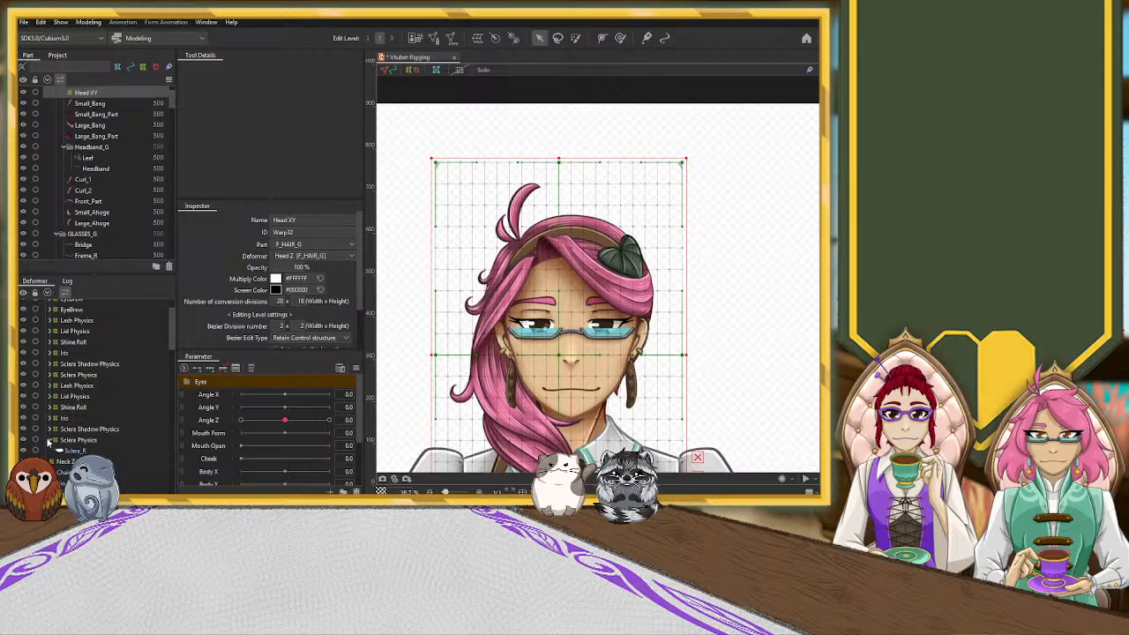
left_click(49, 442)
Nest all eyebrow and eye deformers, from EyeBrow through the right eye's Sclera Physics, inside Head XY
left_click(50, 440)
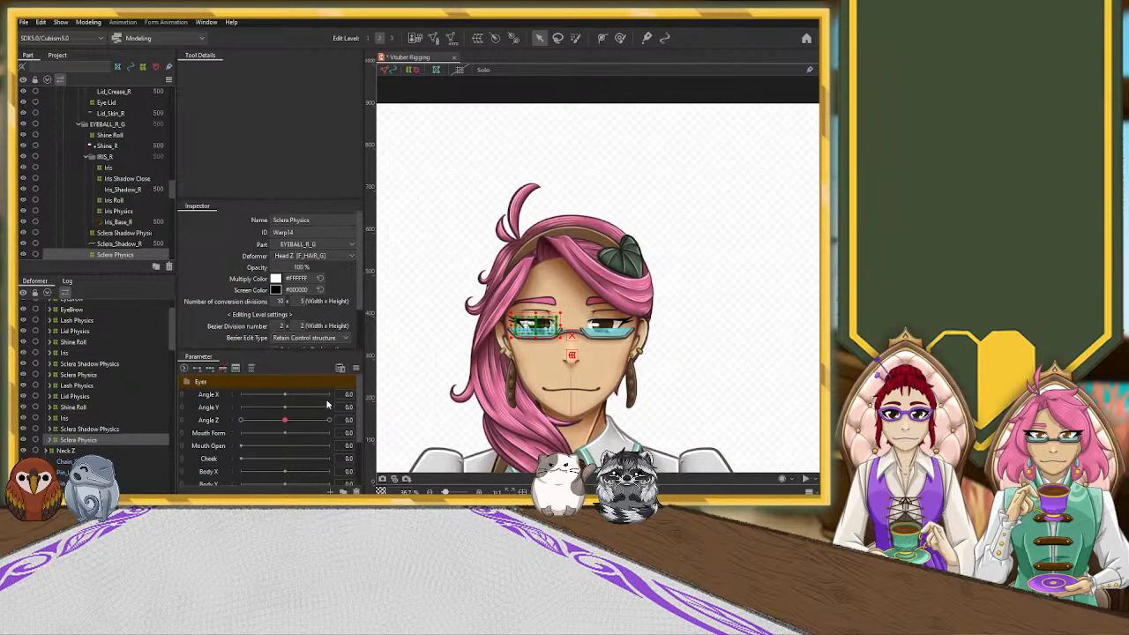
scroll(130, 408, "up", 2)
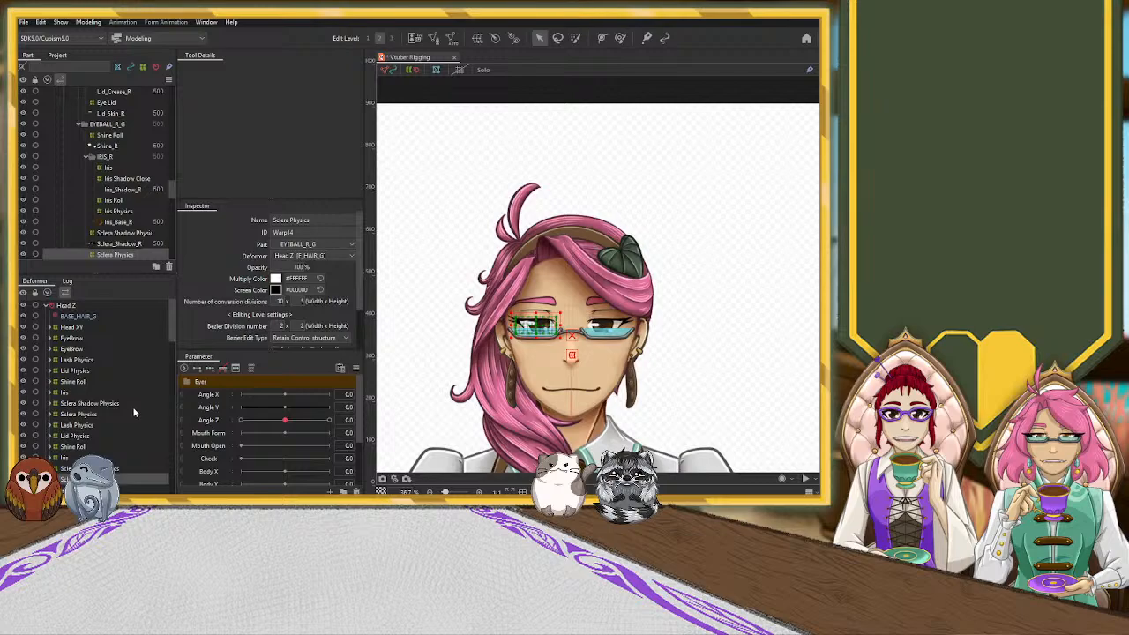
left_click(74, 336)
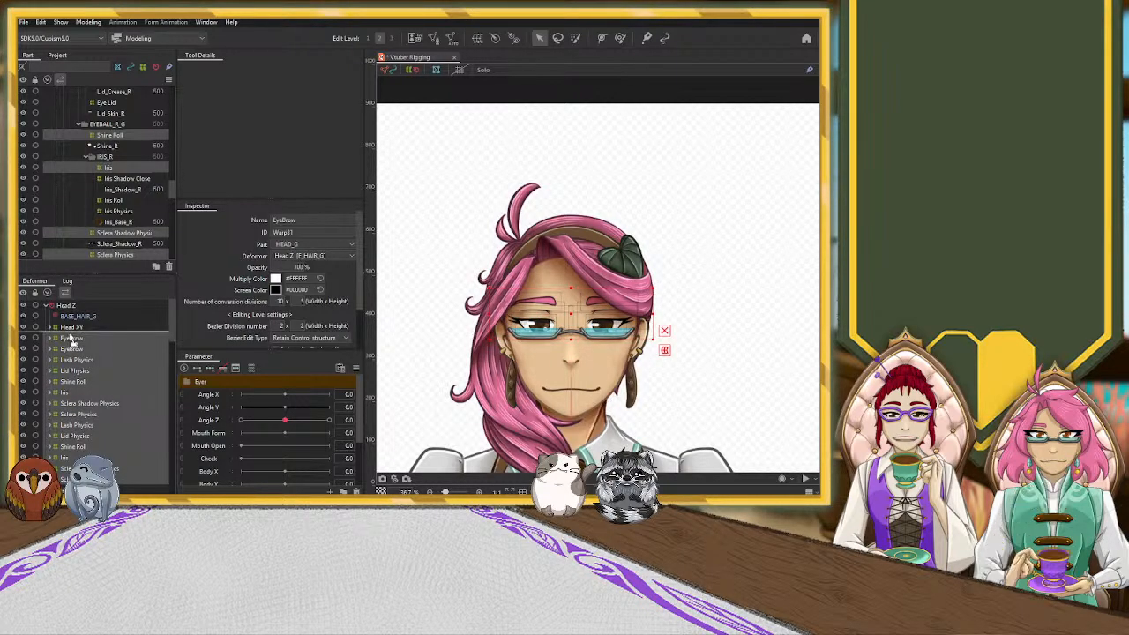
left_click(51, 328)
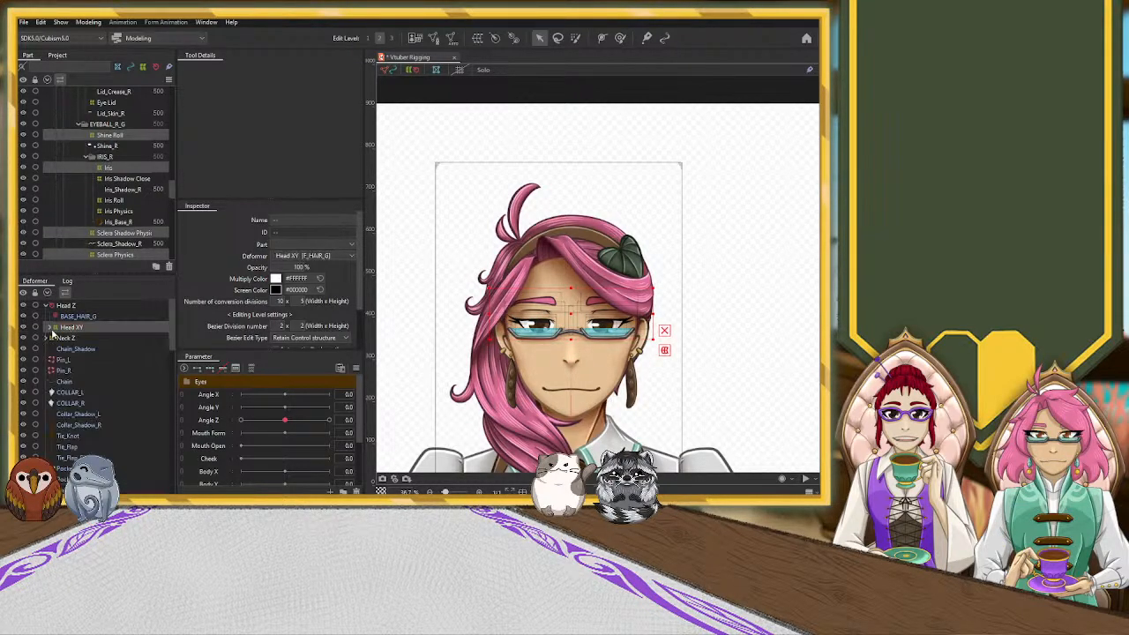
Select Head XY and nudge its grid so the vertical centre line follows the middle of the nose and chin
left_click(130, 327)
left_click(71, 326)
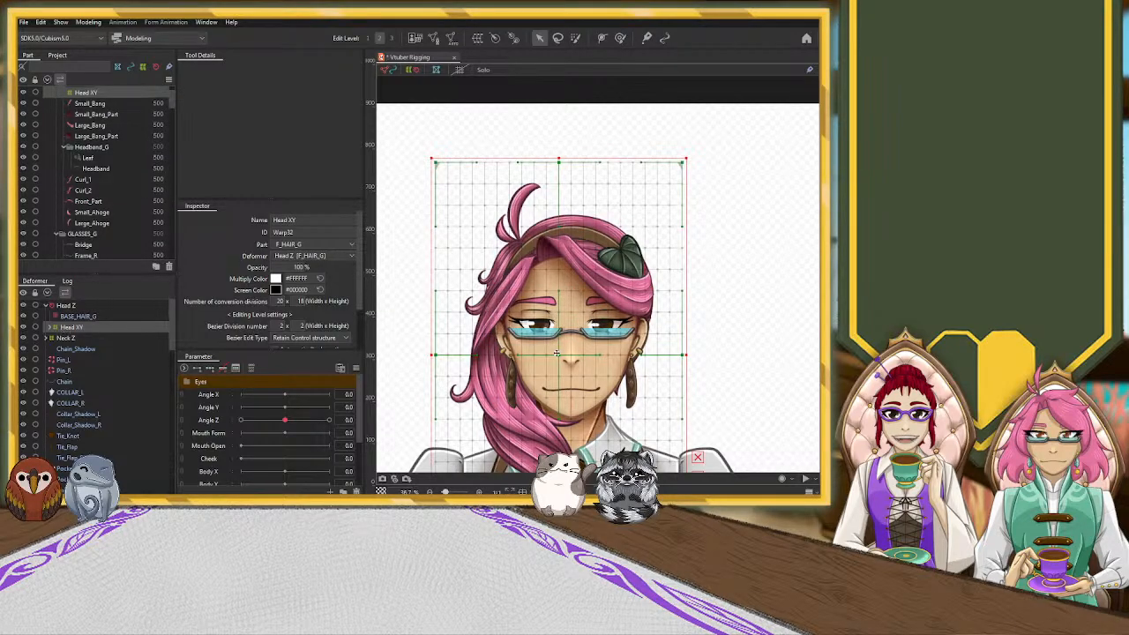
scroll(557, 353, "up", 3)
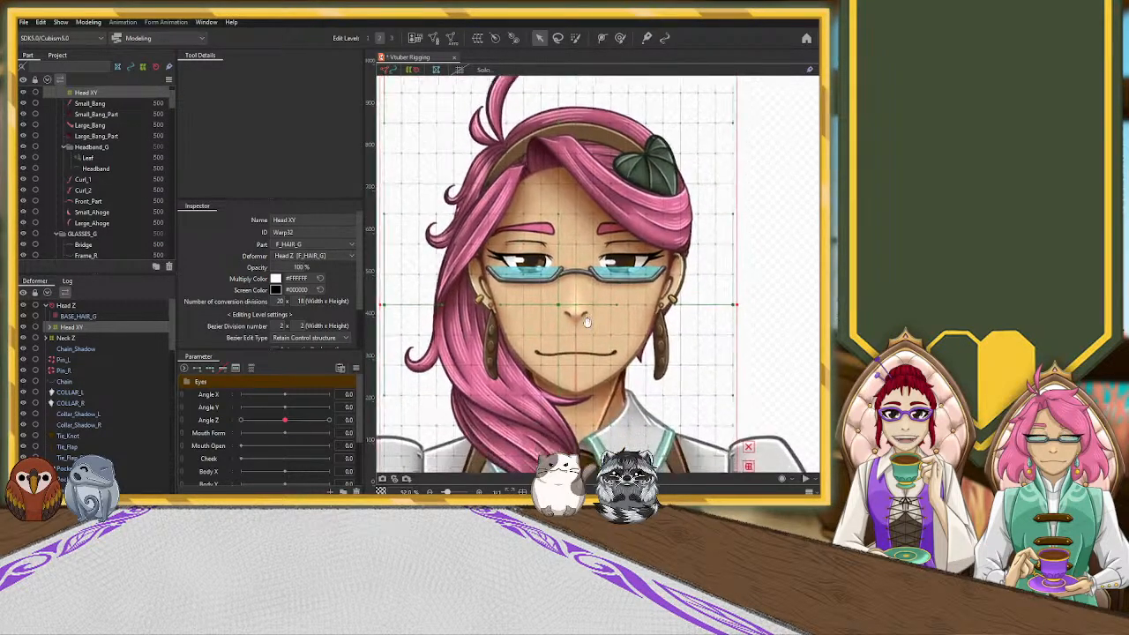
left_click_drag(587, 322, 563, 250)
scroll(572, 309, "up", 10)
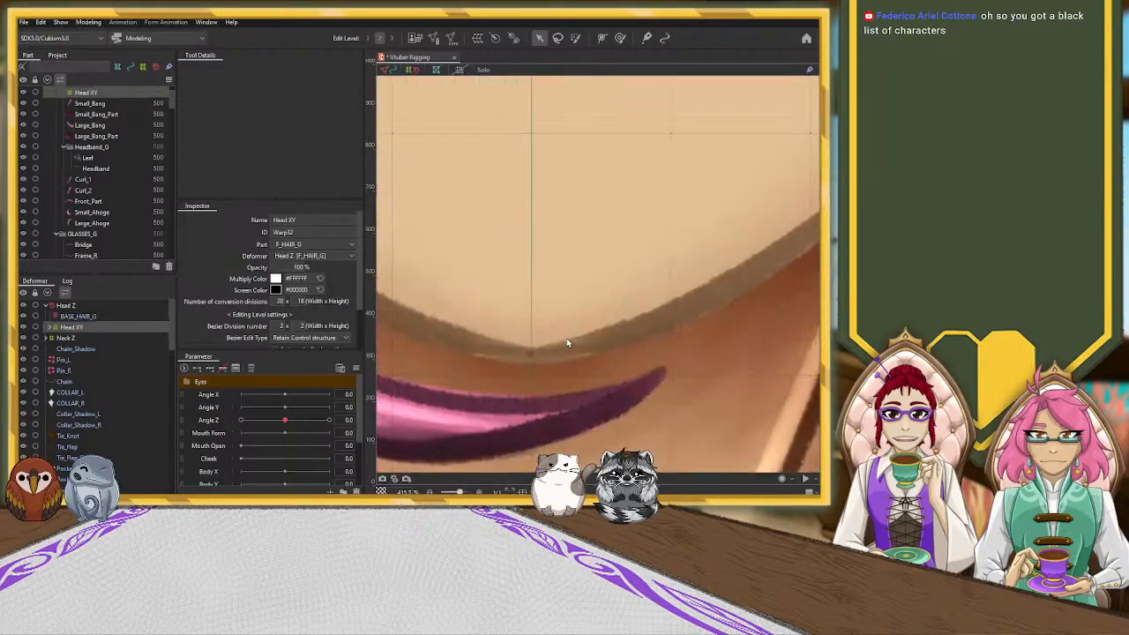
scroll(539, 189, "down", 6)
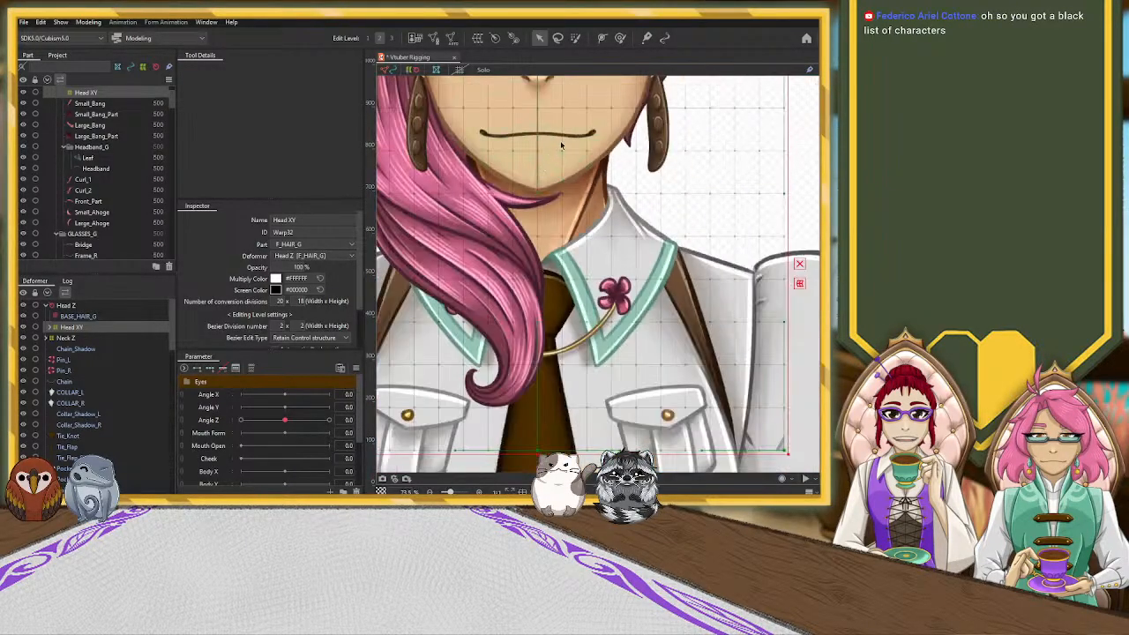
left_click_drag(567, 136, 557, 273)
scroll(541, 203, "up", 3)
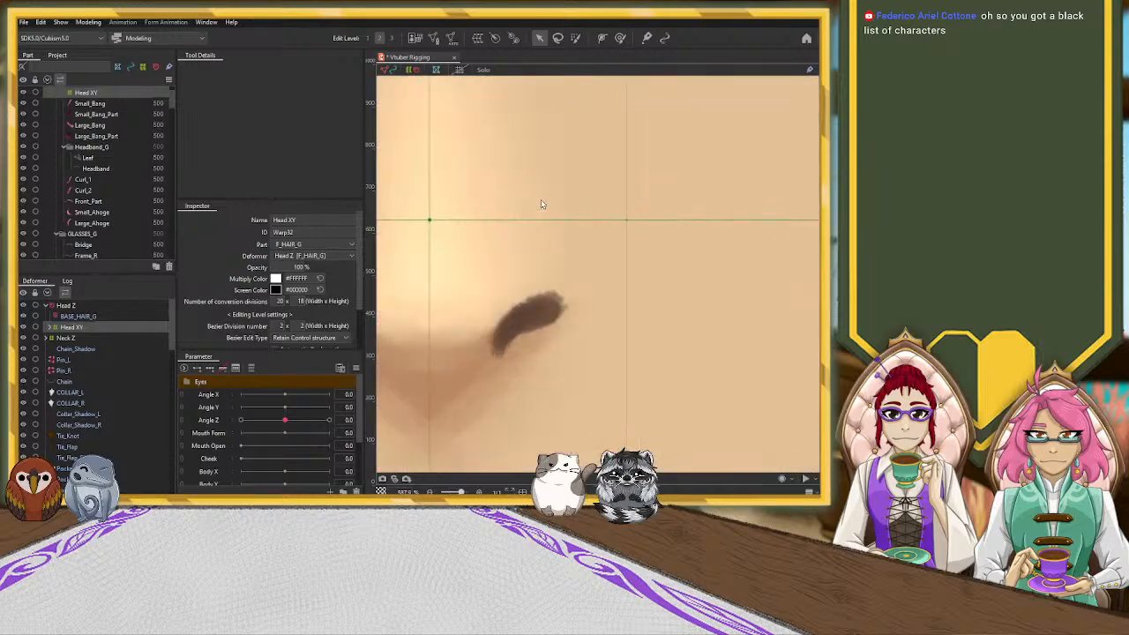
scroll(541, 203, "down", 3)
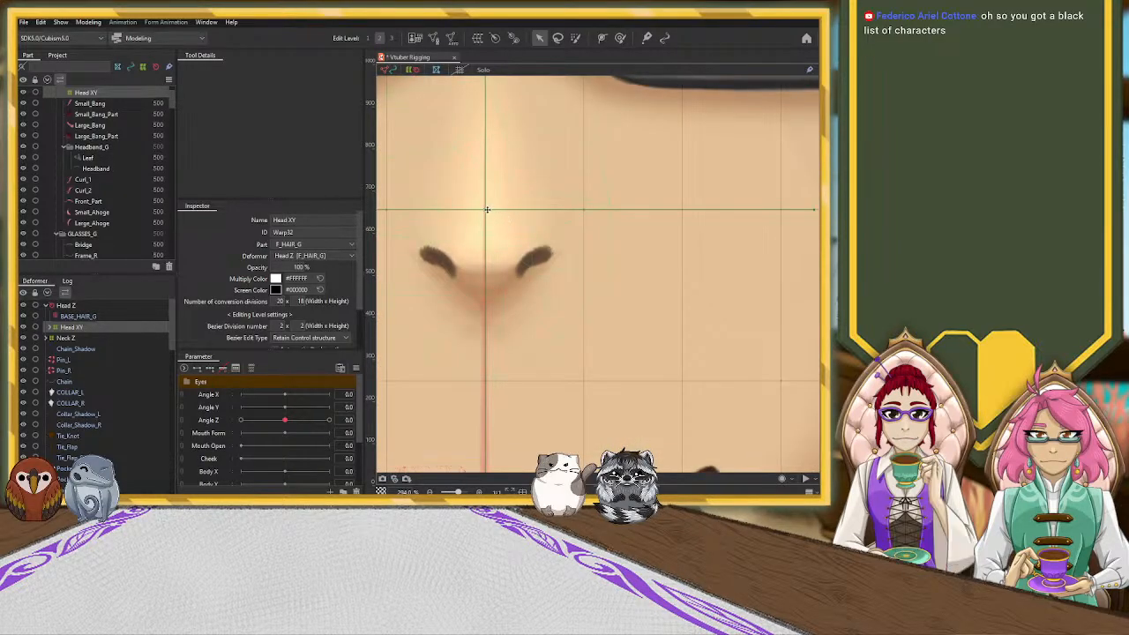
left_click_drag(487, 210, 486, 210)
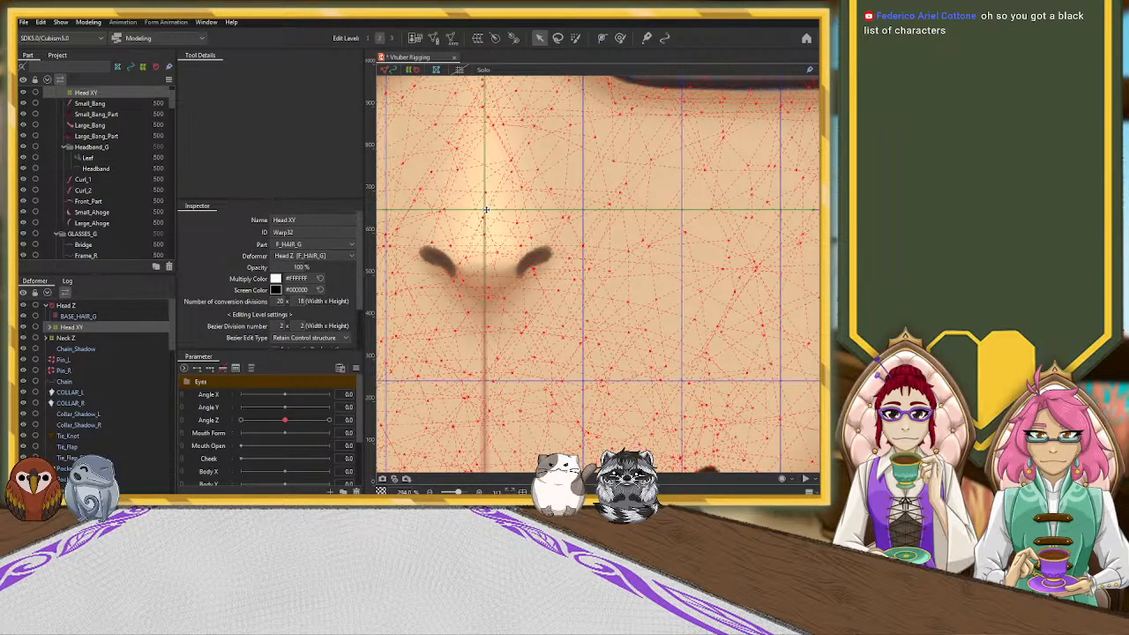
Fine-tune the Head XY grid's centre over the nose and check its vertical centre line against the chin
scroll(476, 238, "up", 6)
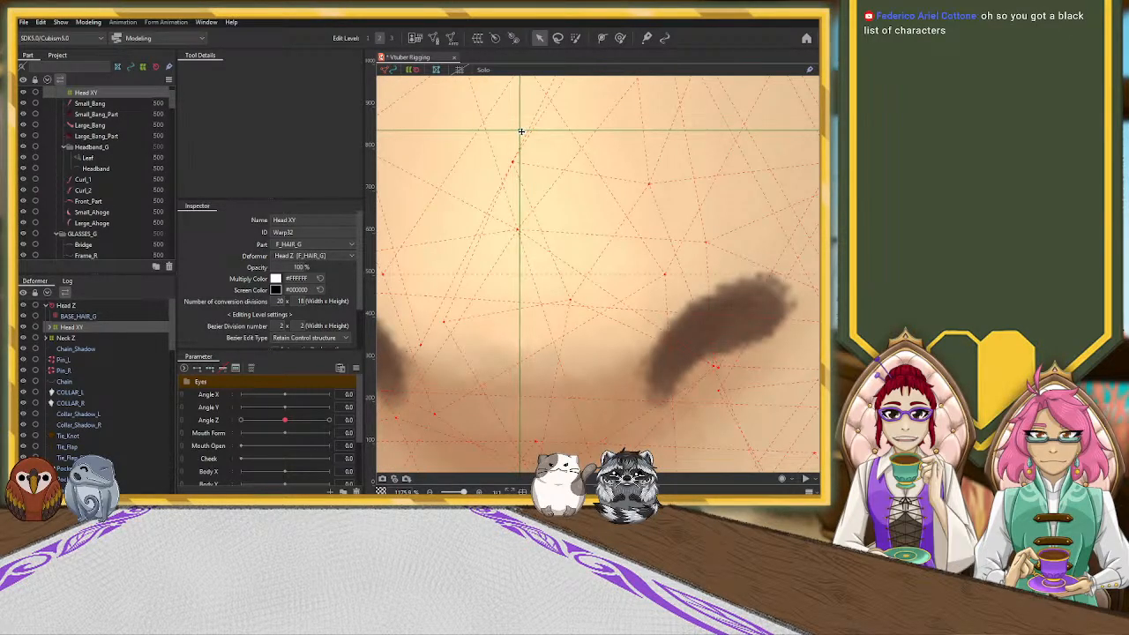
scroll(521, 132, "down", 5)
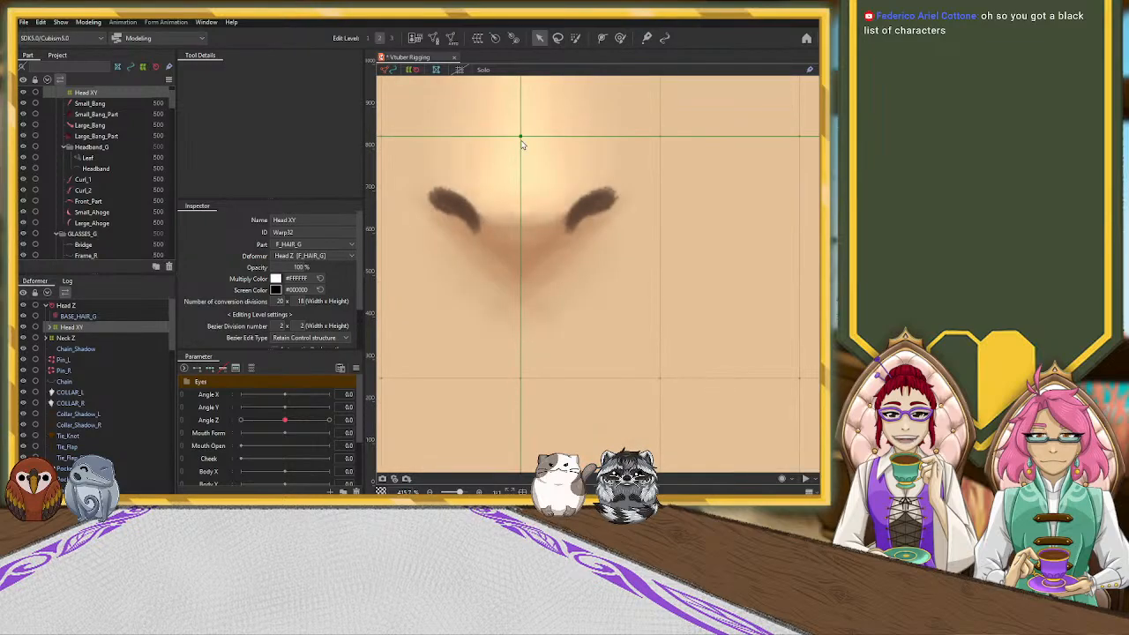
scroll(522, 145, "down", 4)
scroll(527, 234, "up", 4)
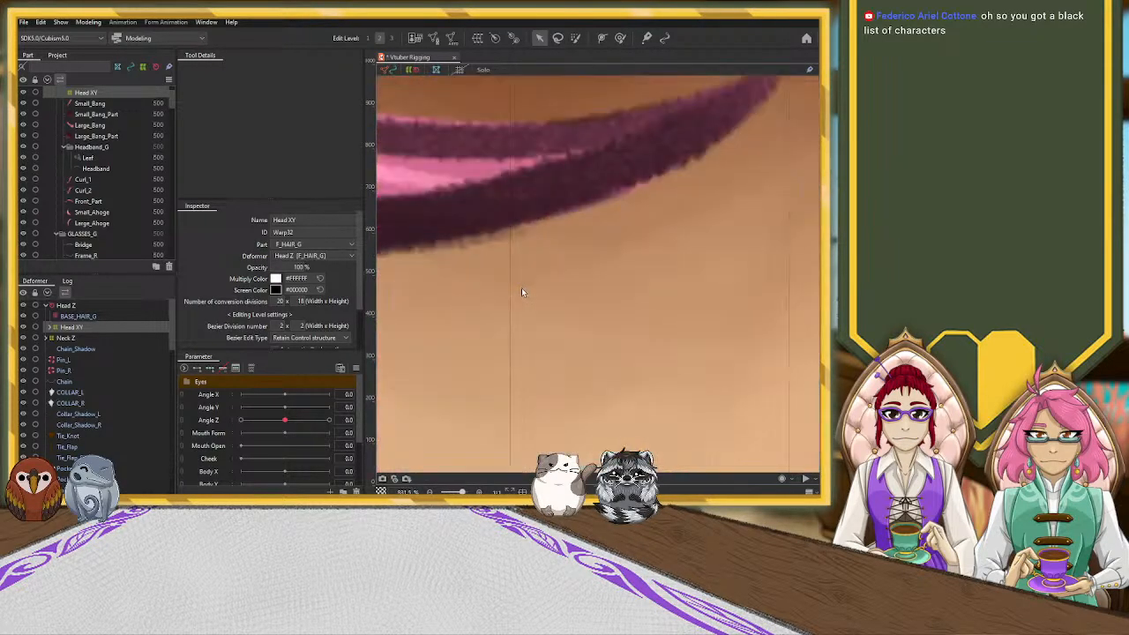
scroll(518, 214, "up", 2)
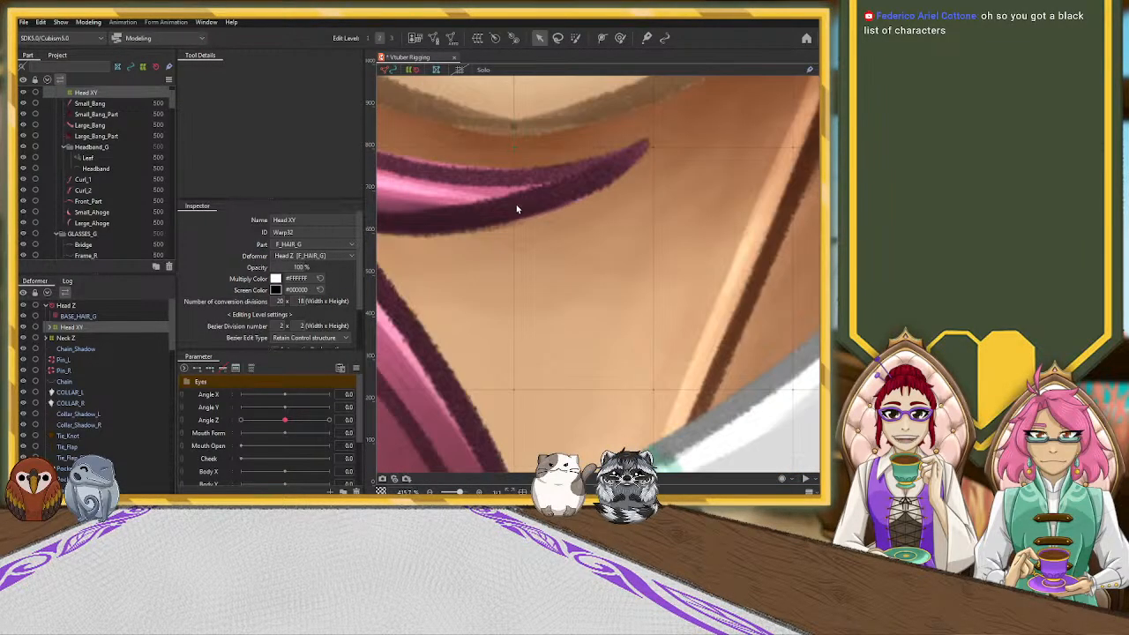
scroll(521, 208, "down", 5)
scroll(530, 203, "up", 2)
scroll(532, 231, "down", 2)
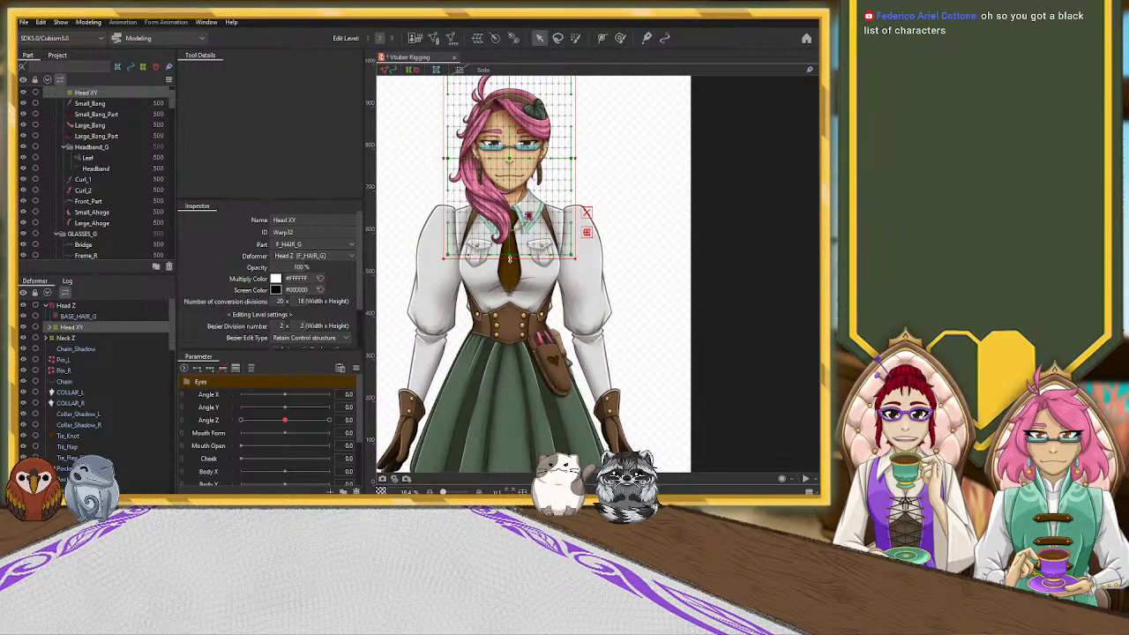
Move the ponytail parts Swirl_1, Curl_3, Curl_4 and Swirl_2 out of Head XY so they sit directly under Head Z
left_click(51, 327)
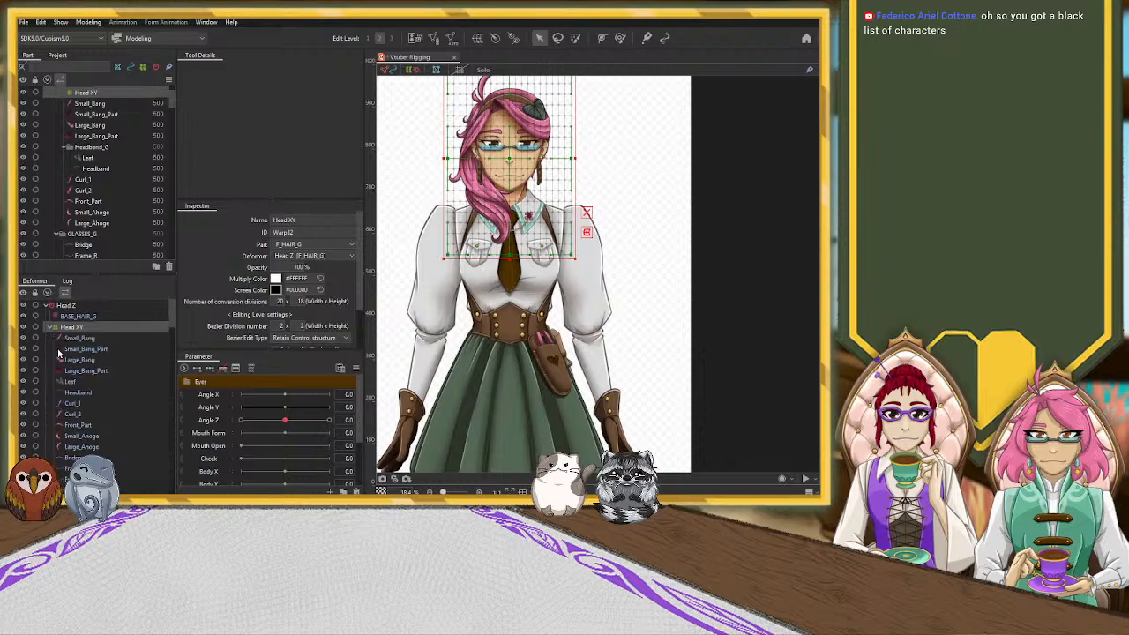
left_click(76, 448)
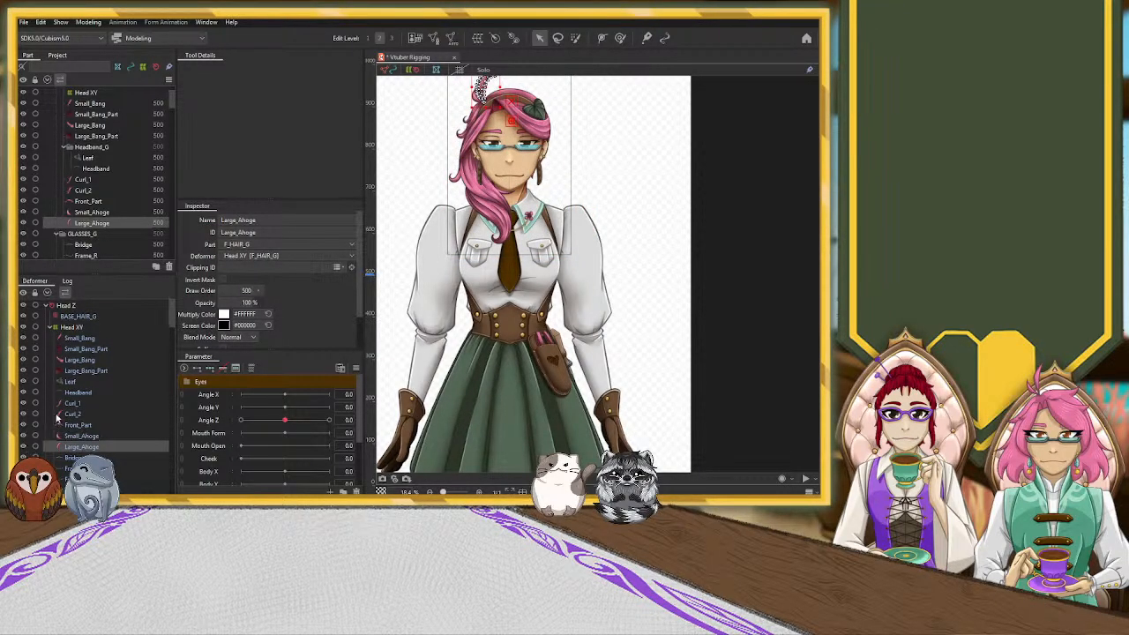
left_click(73, 414)
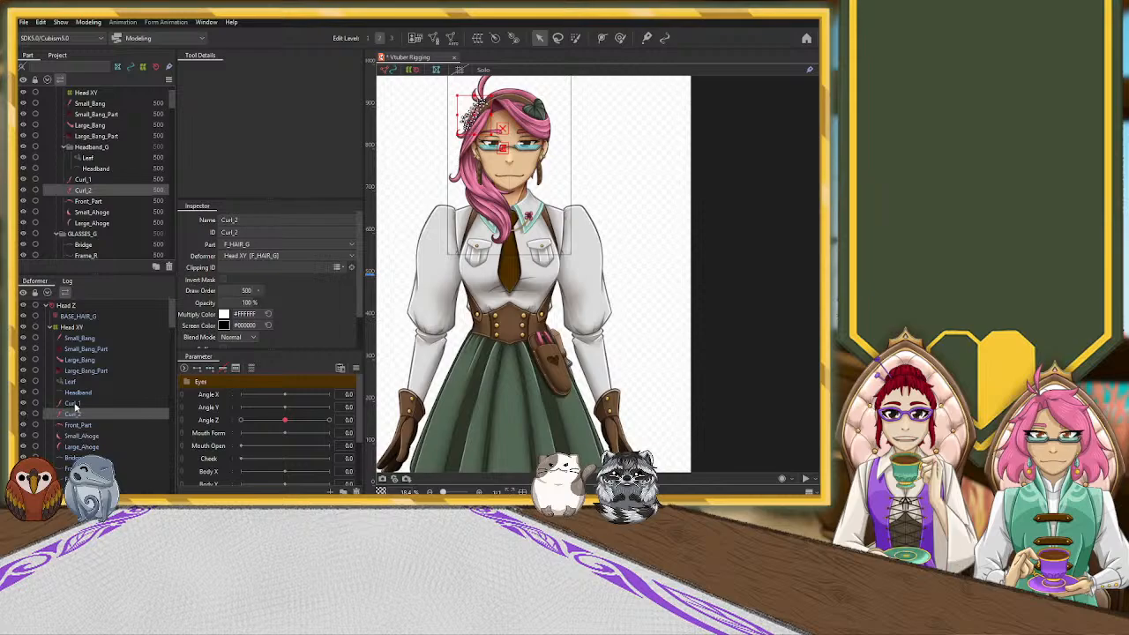
scroll(74, 408, "down", 7)
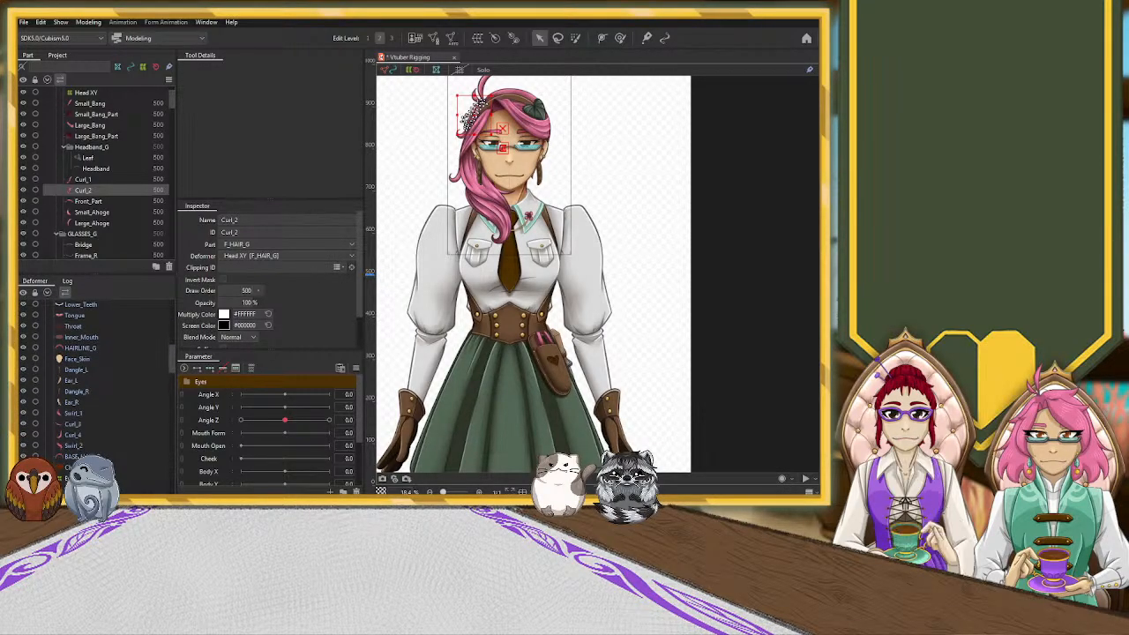
left_click(76, 447)
left_click(75, 435, "ctrl")
left_click(74, 424, "ctrl")
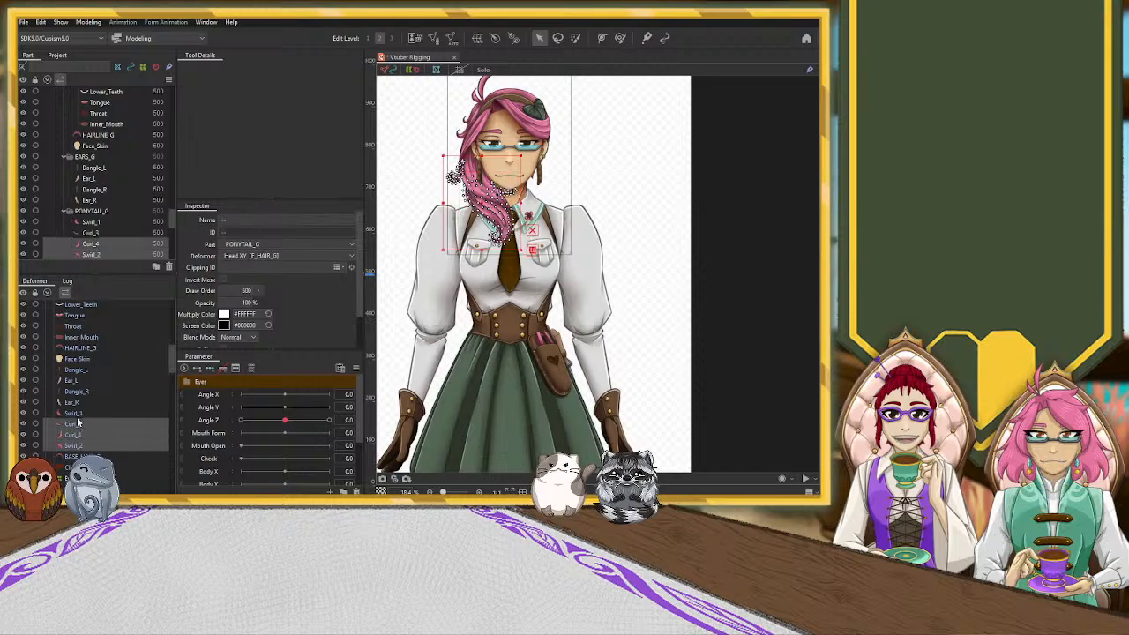
left_click(88, 413, "ctrl")
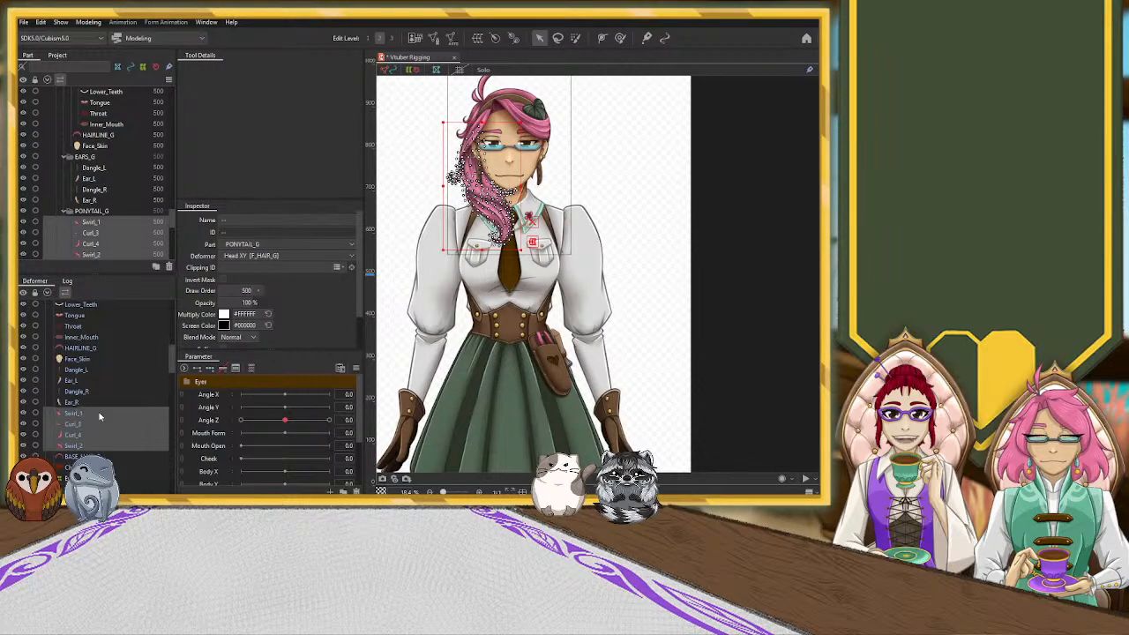
scroll(80, 419, "down", 2)
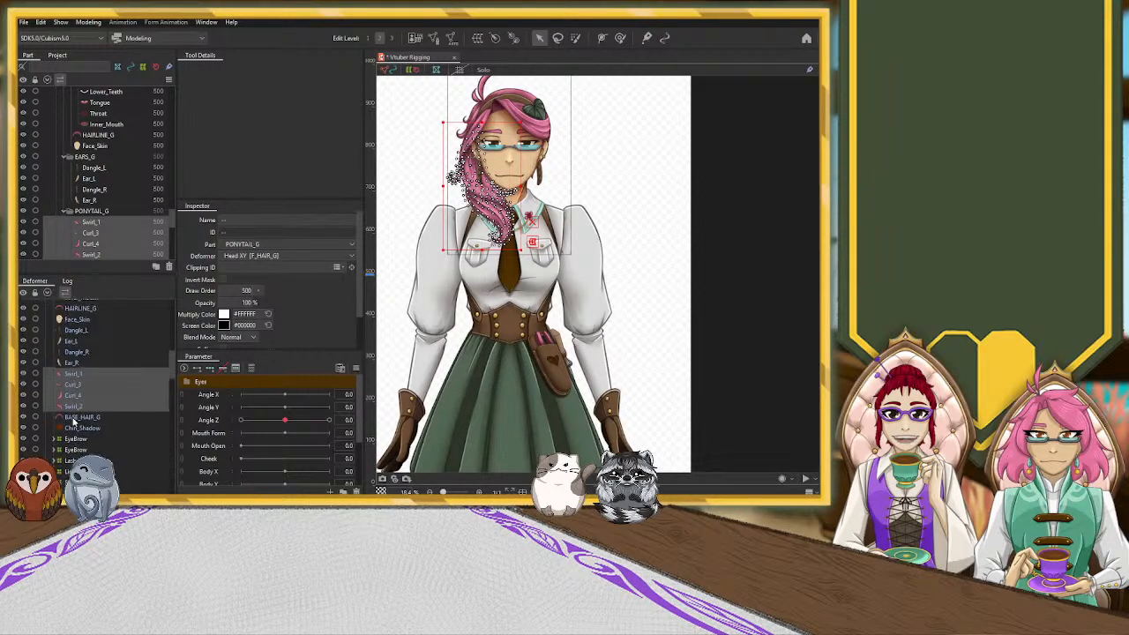
scroll(73, 421, "up", 1)
scroll(75, 422, "up", 3)
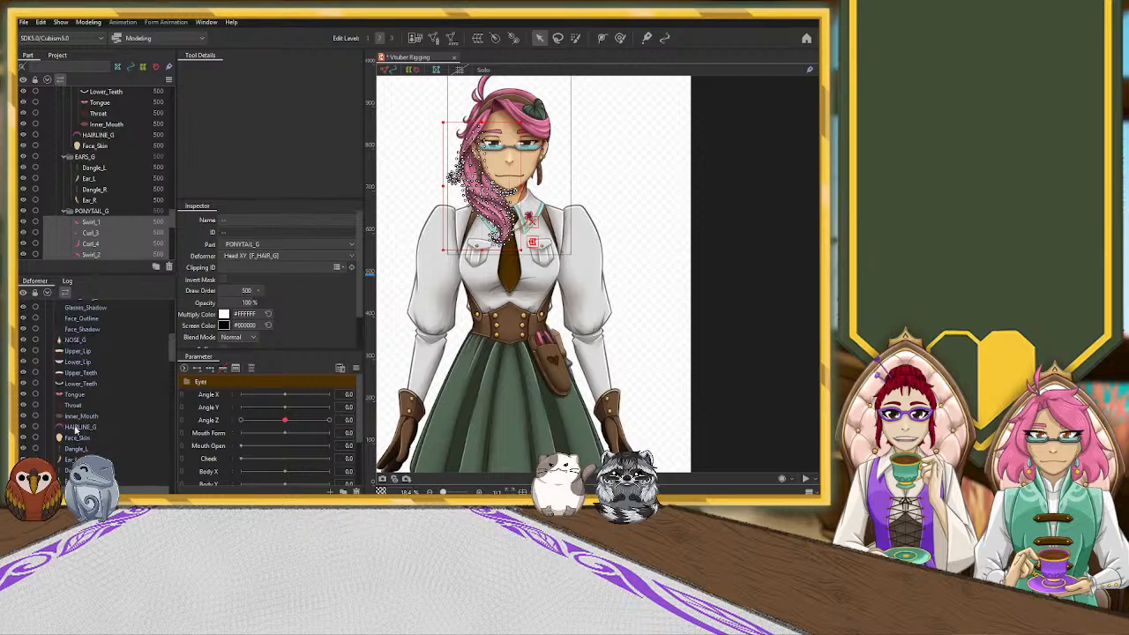
left_click_drag(78, 453, 79, 315)
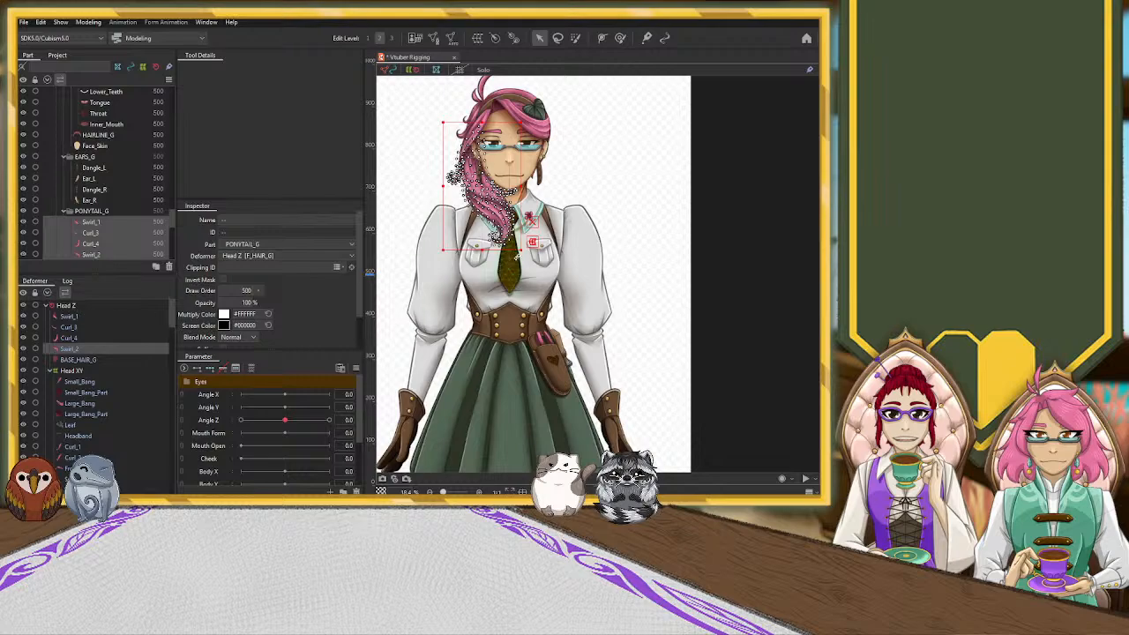
Shorten the Head XY grid, raising its bottom edge to just below the neck and lowering its top edge to just above the ahoge
left_click(88, 370)
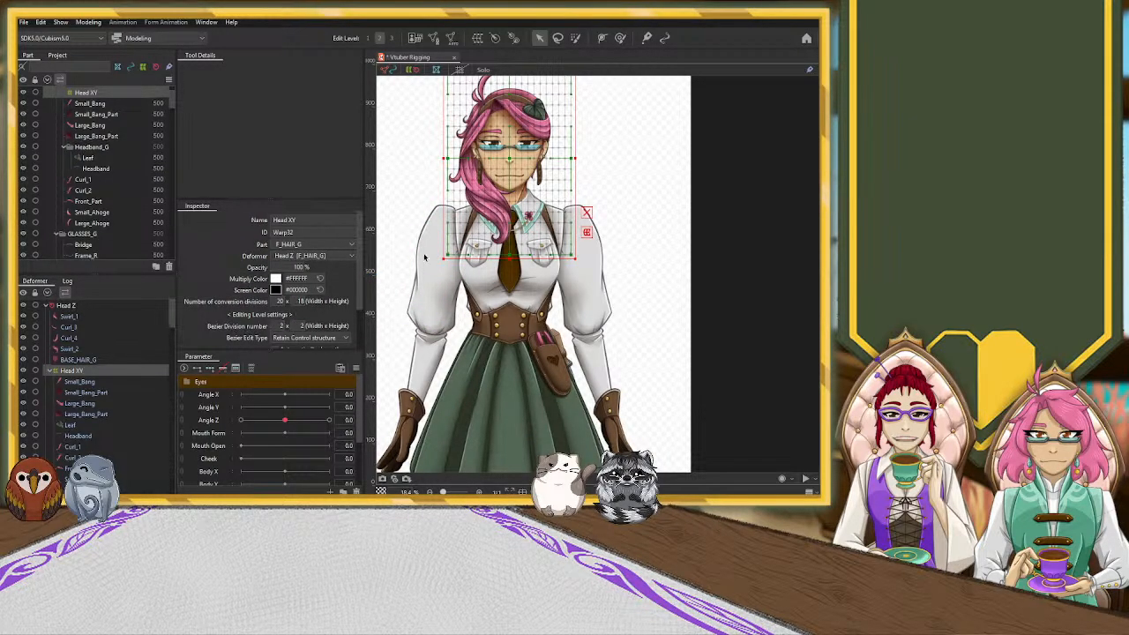
scroll(508, 163, "up", 5)
left_click_drag(508, 162, 540, 286)
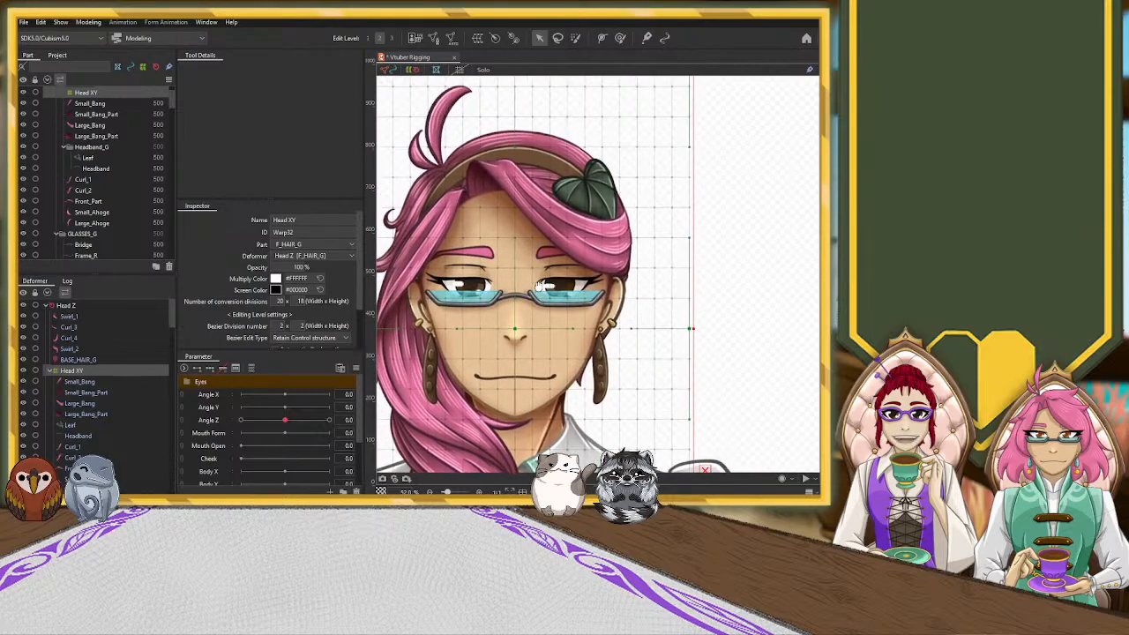
scroll(540, 286, "down", 4)
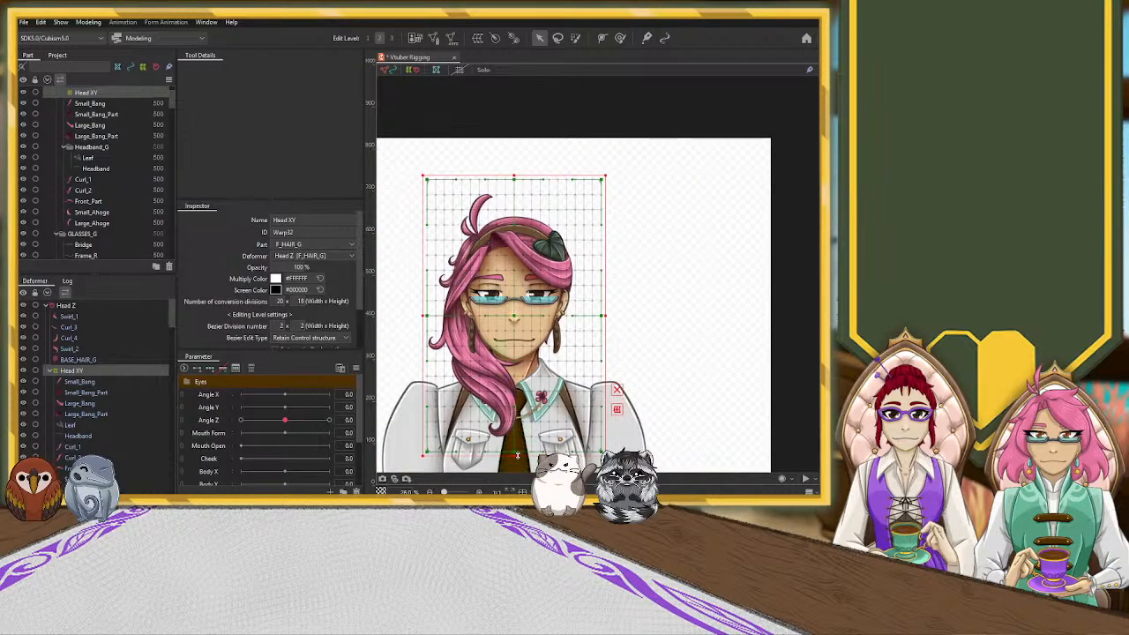
left_click_drag(514, 455, 515, 386)
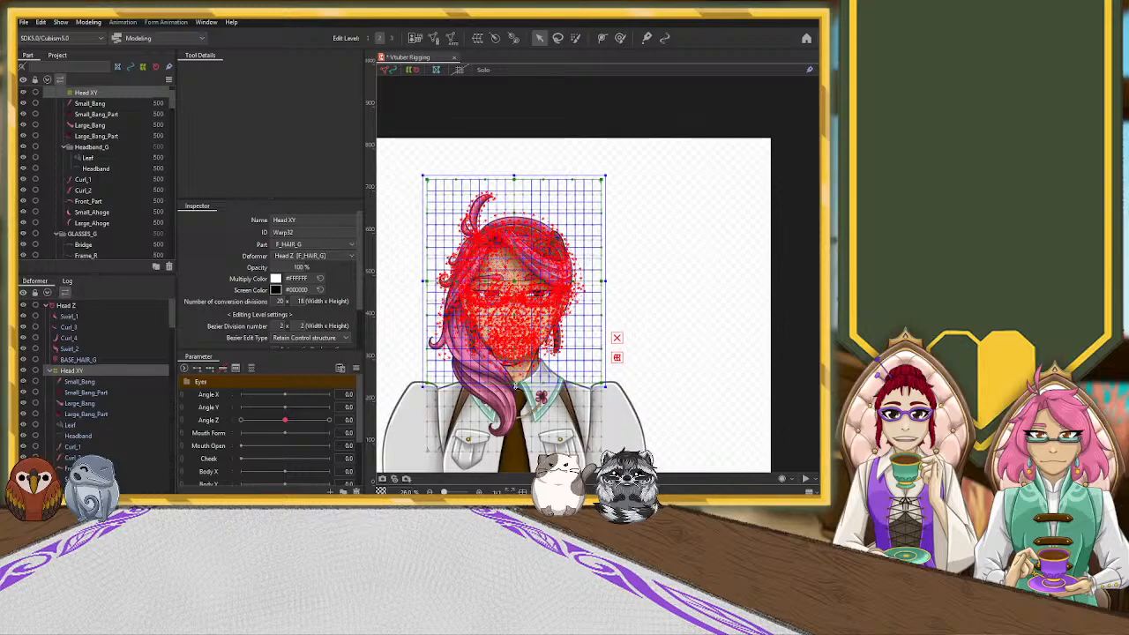
left_click_drag(514, 175, 514, 186)
left_click_drag(420, 285, 430, 285)
left_click_drag(605, 285, 592, 285)
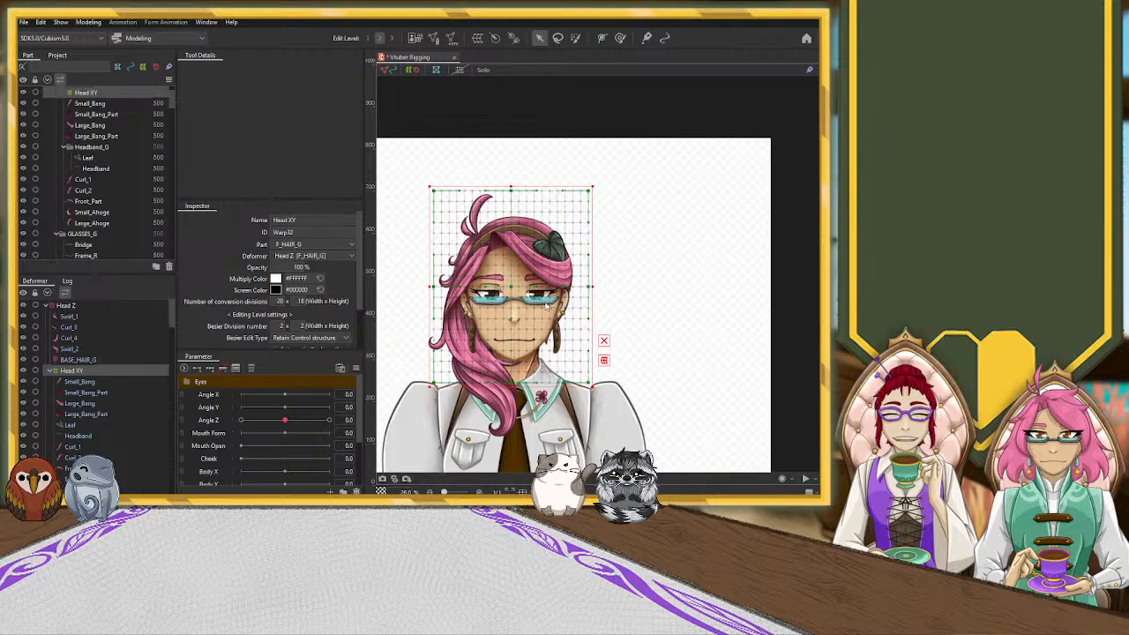
key("ctrl+z")
key("ctrl+z")
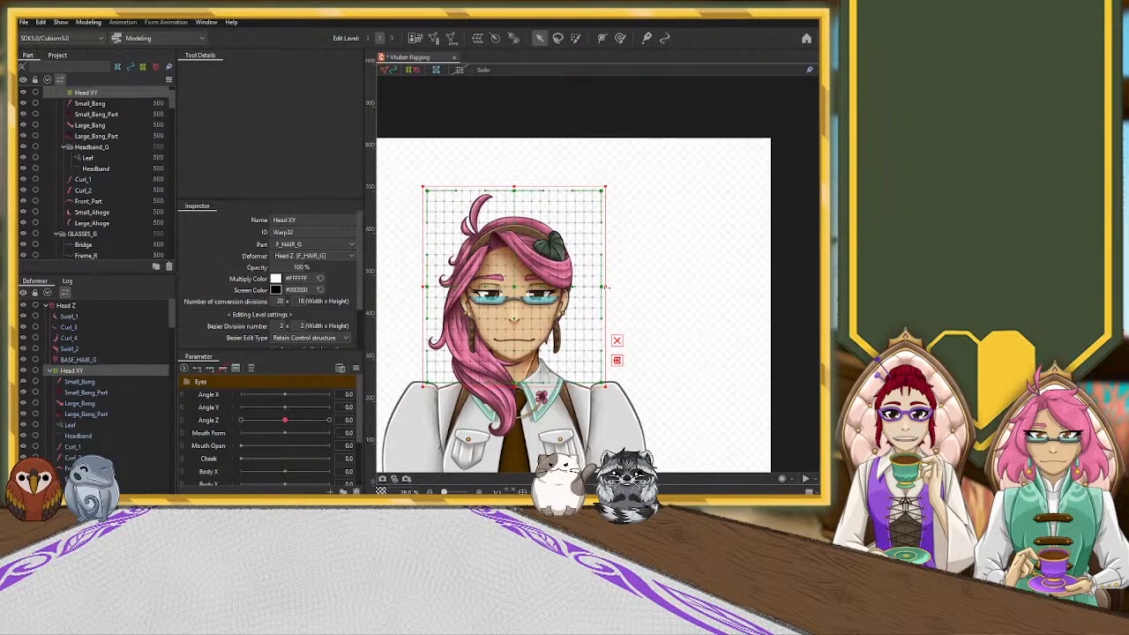
Narrow the Head XY grid slightly and evenly on both sides, keeping it centred on the face
left_click_drag(605, 286, 601, 287)
scroll(507, 326, "up", 2)
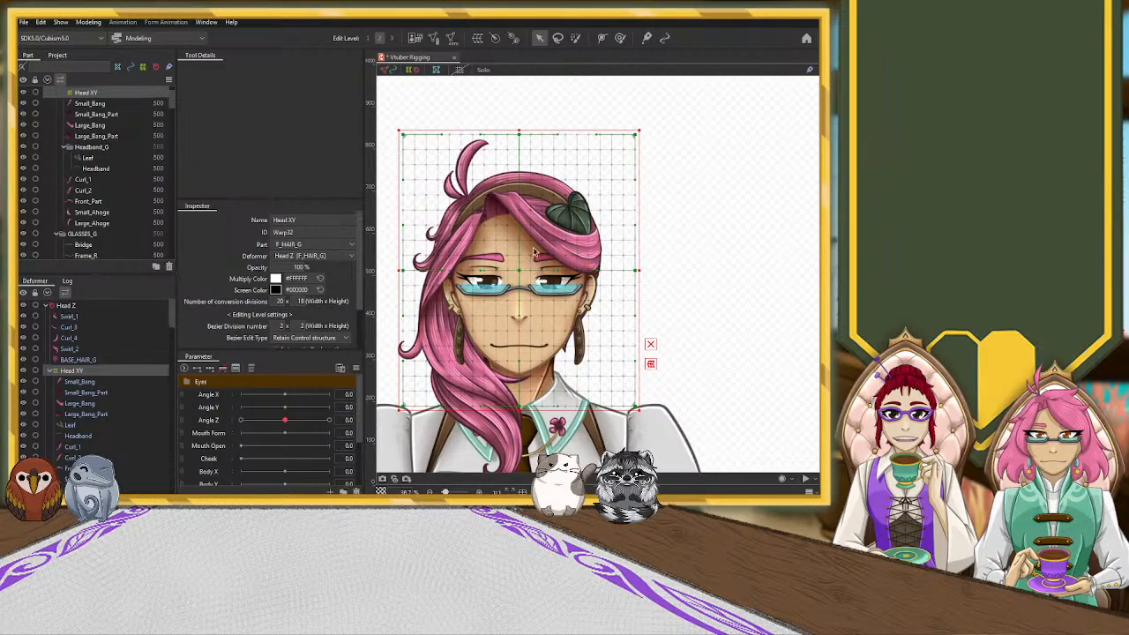
left_click(301, 397)
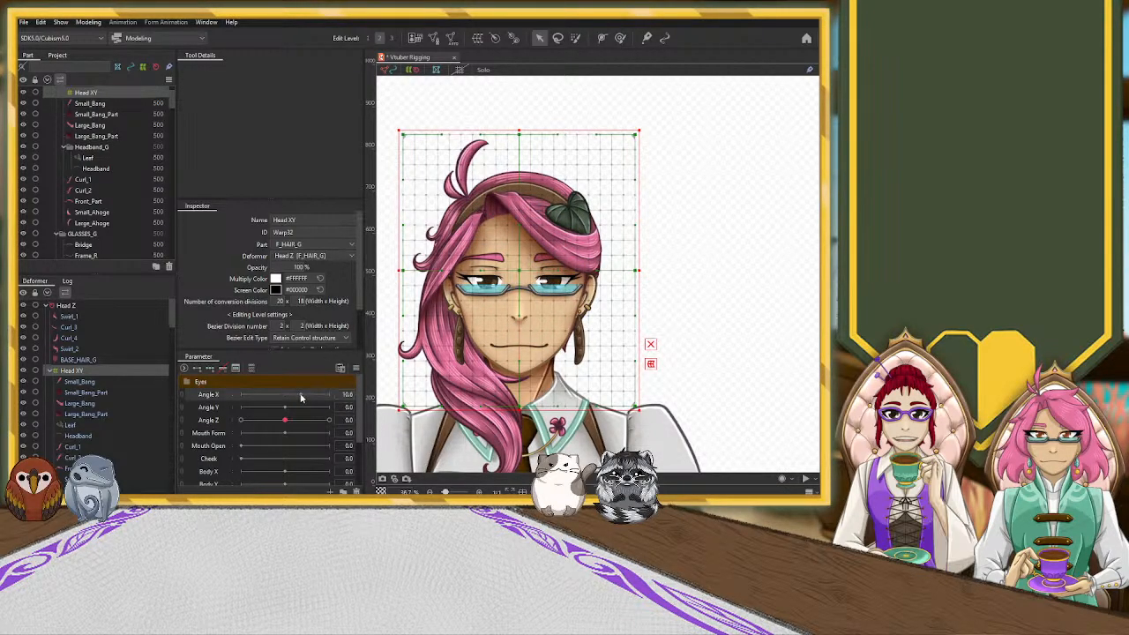
key("ctrl+z")
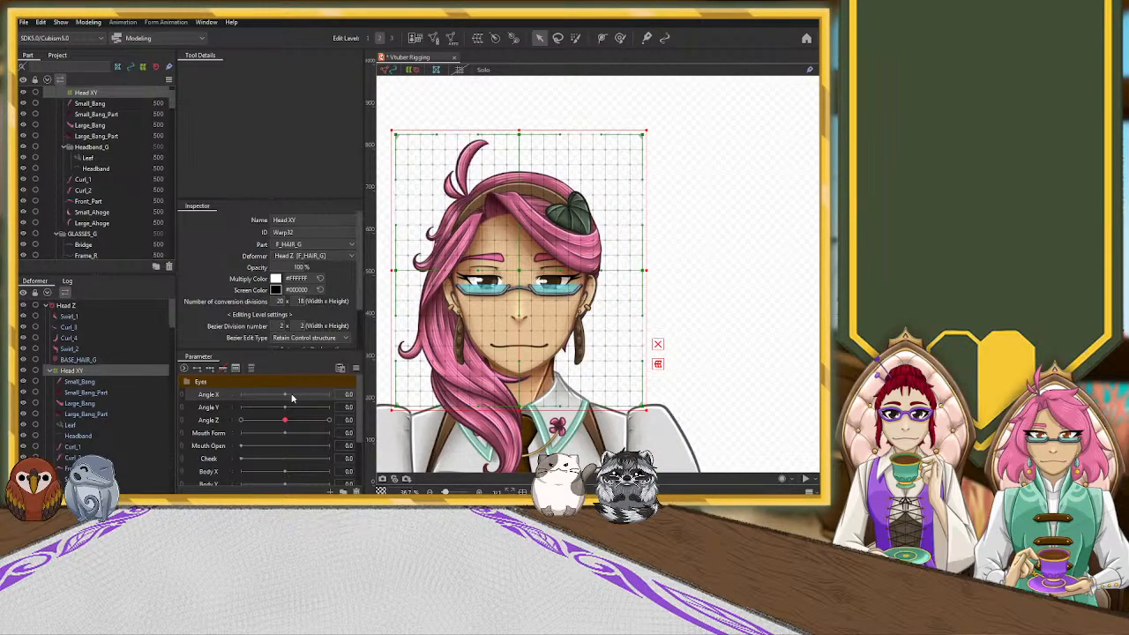
key("ctrl+z")
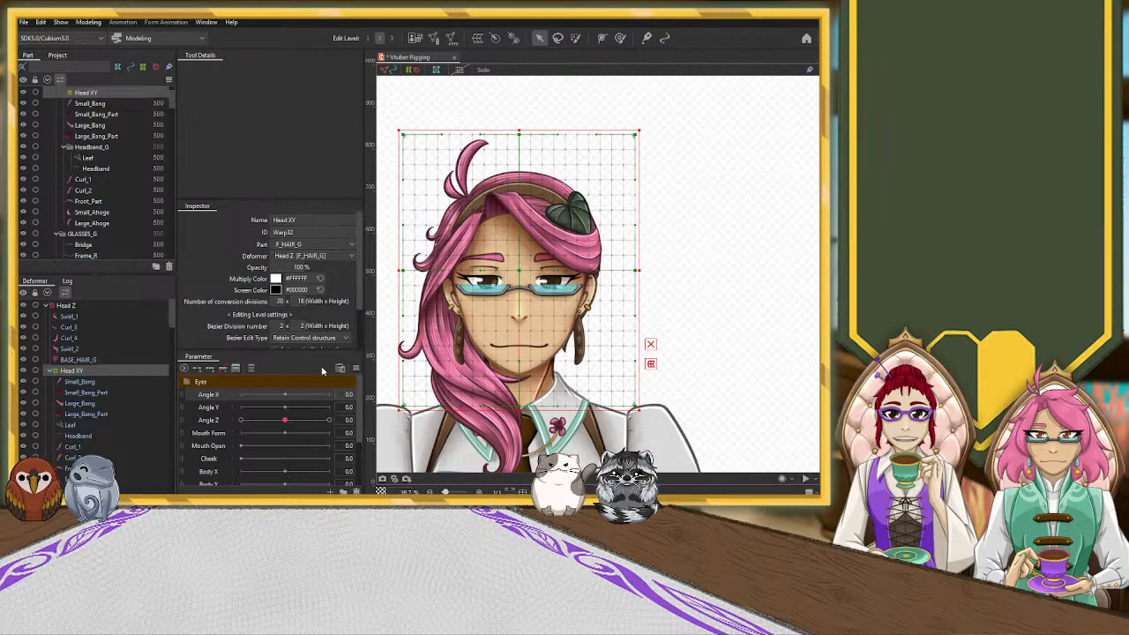
Add three keys to Angle X and Angle Y for Head XY, and shift its grid and centre point left at Angle X -30
left_click(211, 369)
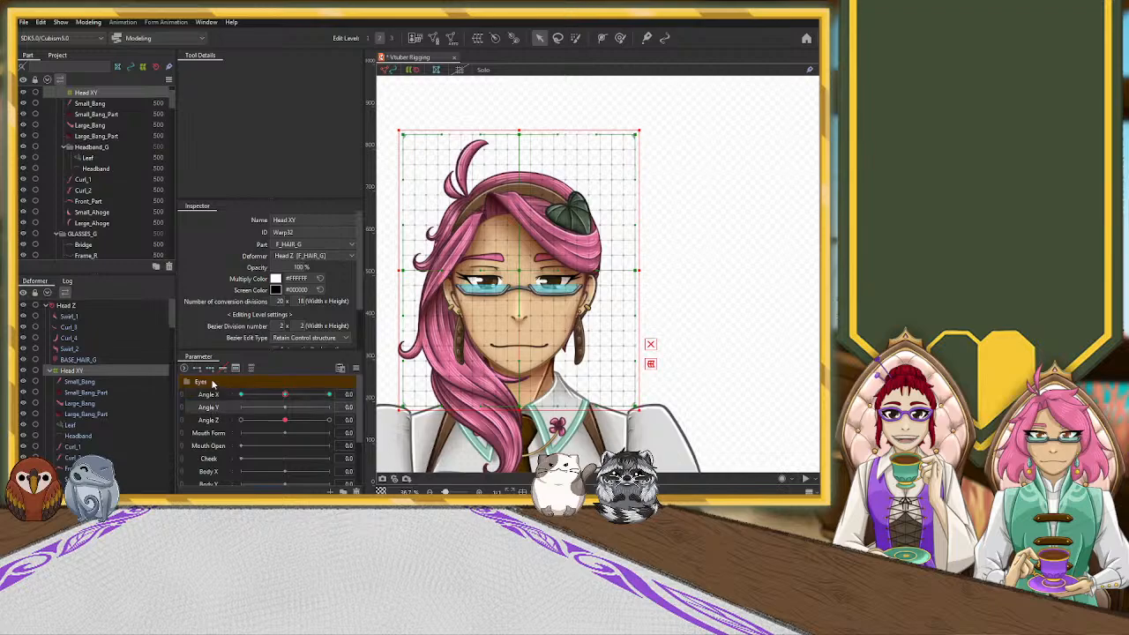
left_click_drag(285, 398, 202, 399)
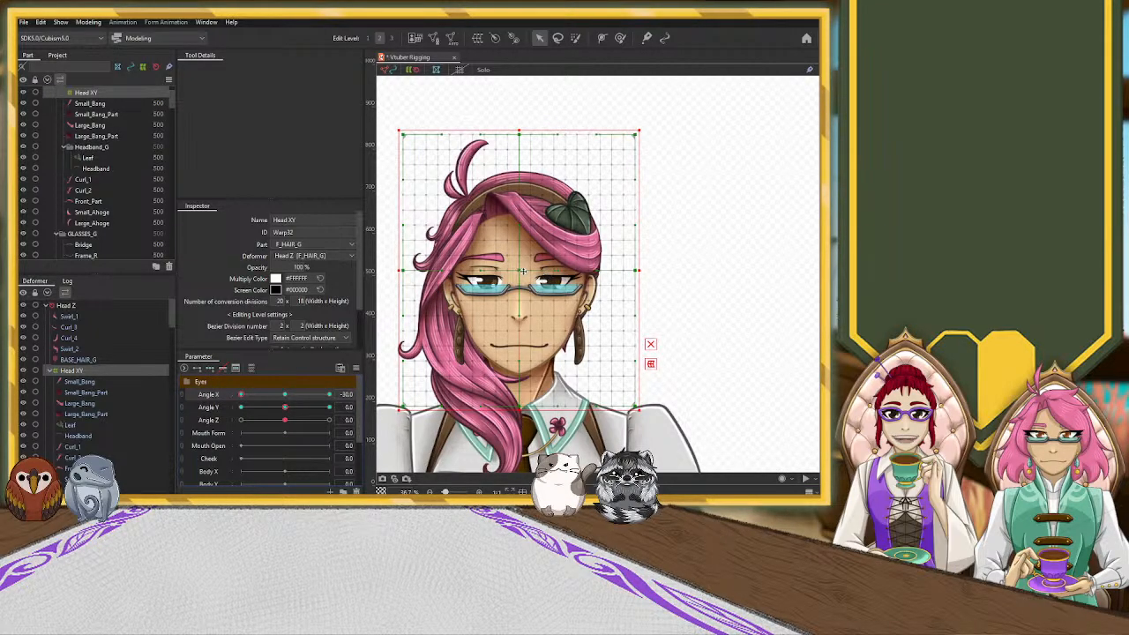
left_click_drag(521, 270, 498, 272)
left_click(642, 344)
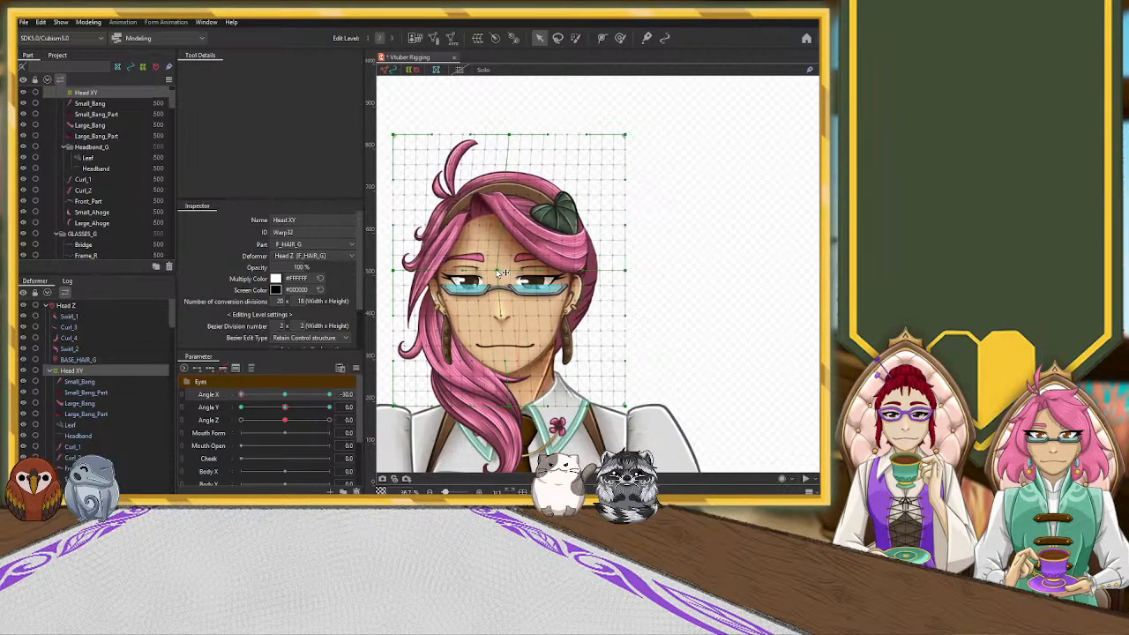
Pull the left edge and upper-left corner of the Head XY grid inward and bulge its right edge outward at Angle X -30
left_click_drag(399, 274, 410, 274)
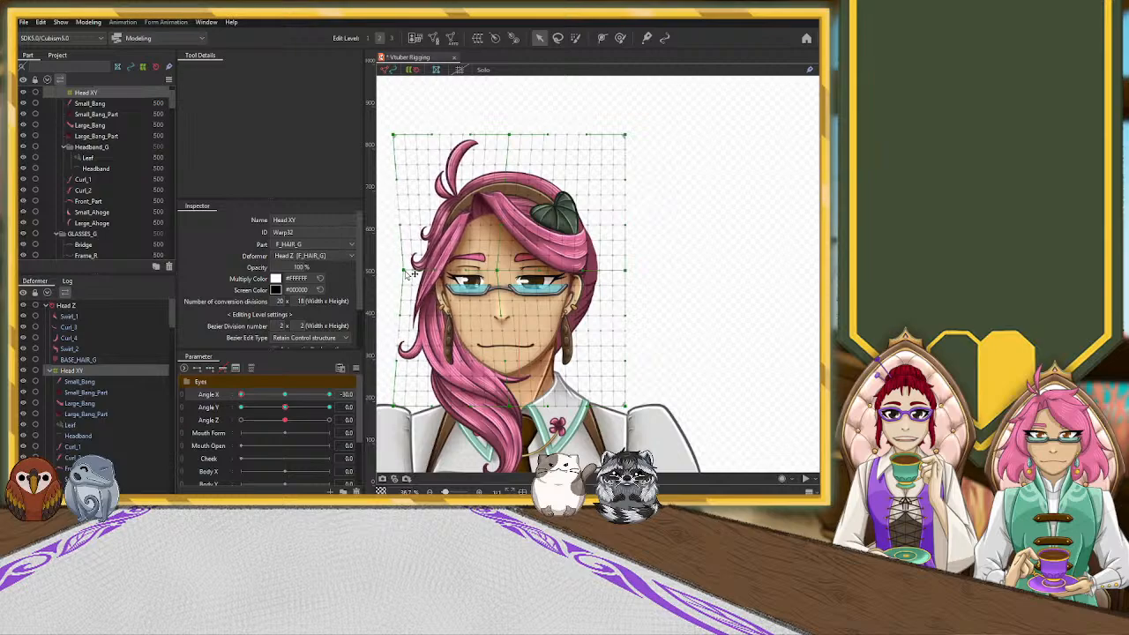
left_click_drag(401, 314, 411, 314)
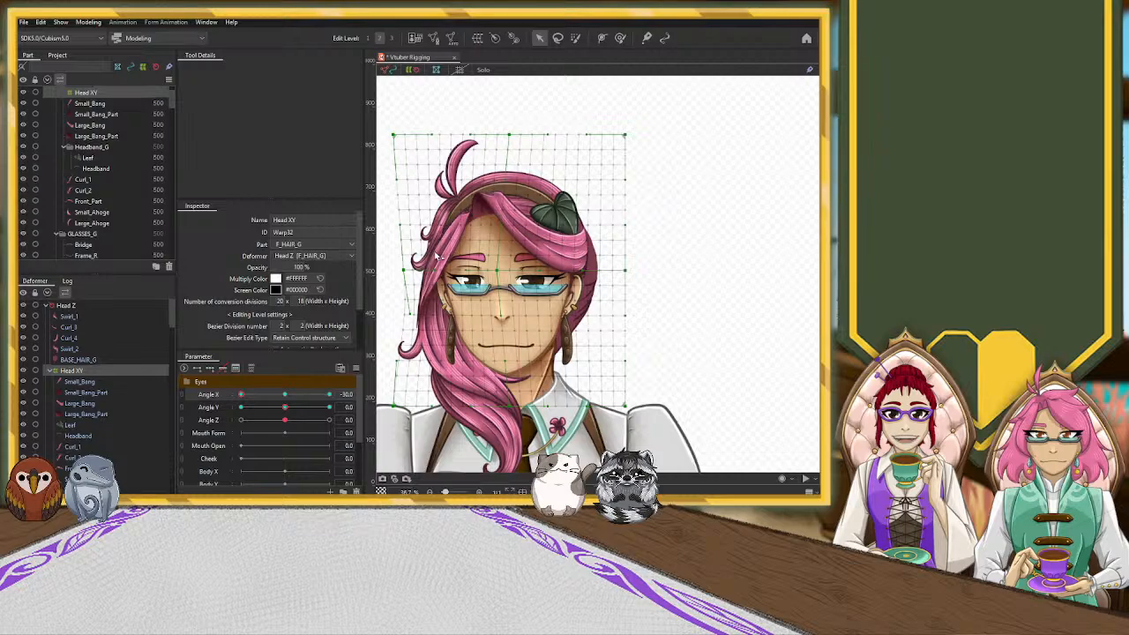
left_click_drag(393, 135, 406, 135)
left_click_drag(633, 276, 652, 273)
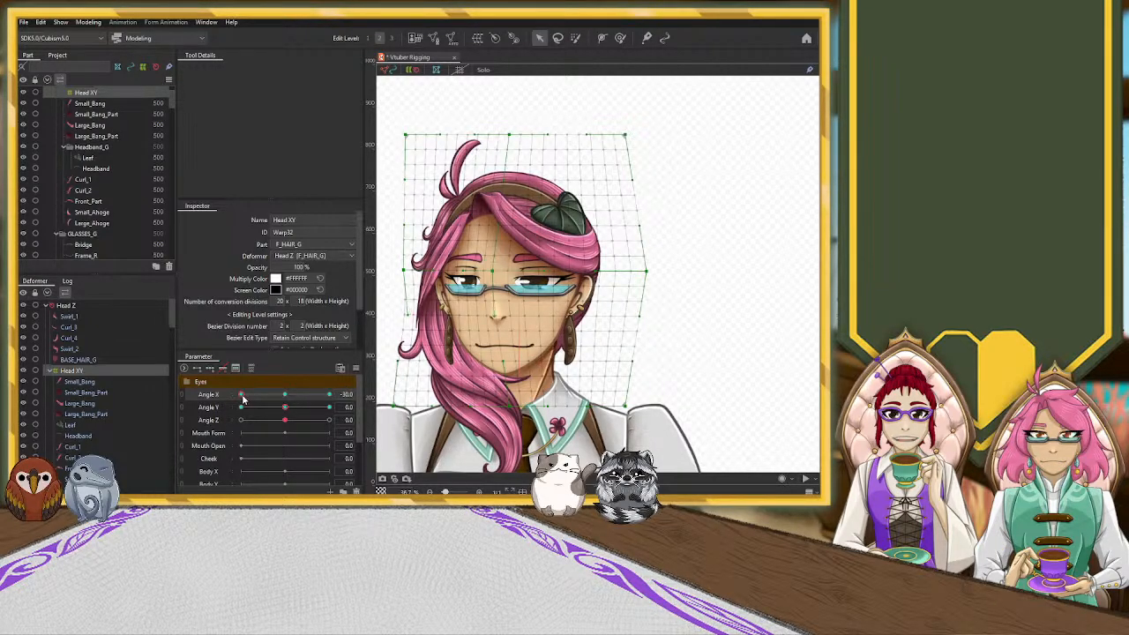
left_click_drag(240, 395, 180, 414)
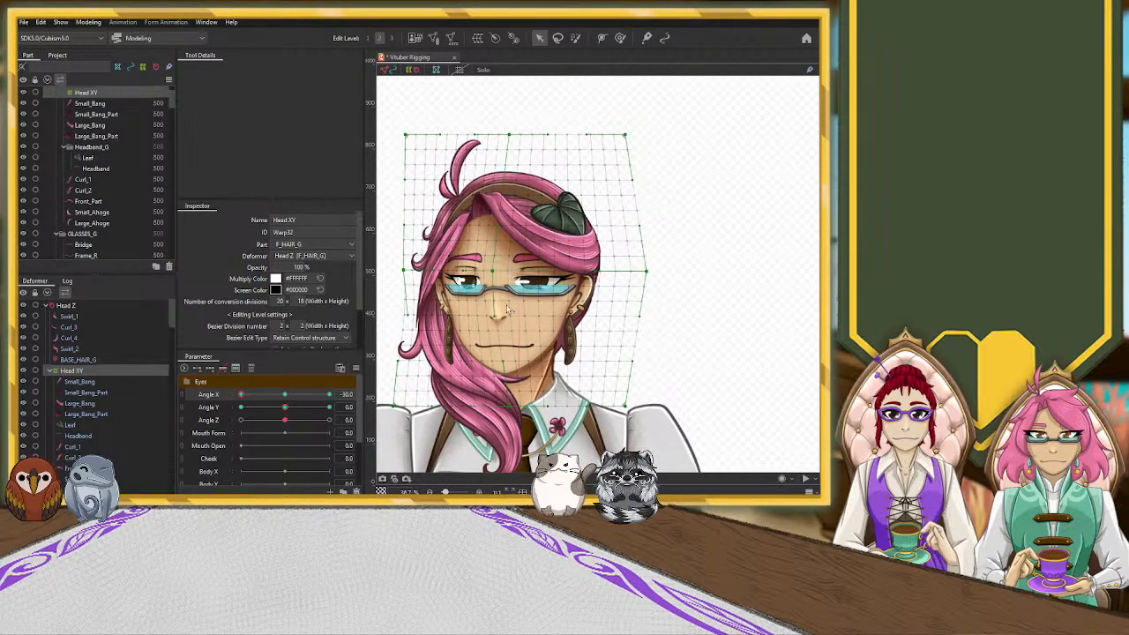
Shift the whole Head XY grid slightly left, widen its right side, and pull its left edge and lower-left corner inward
left_click(109, 372)
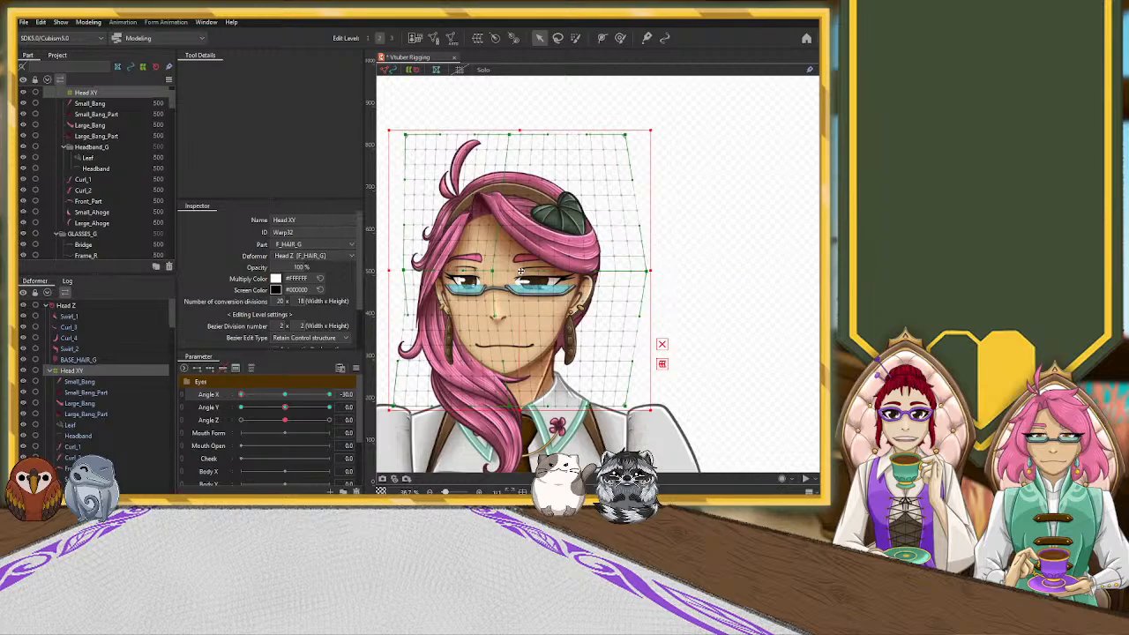
left_click_drag(521, 271, 516, 271)
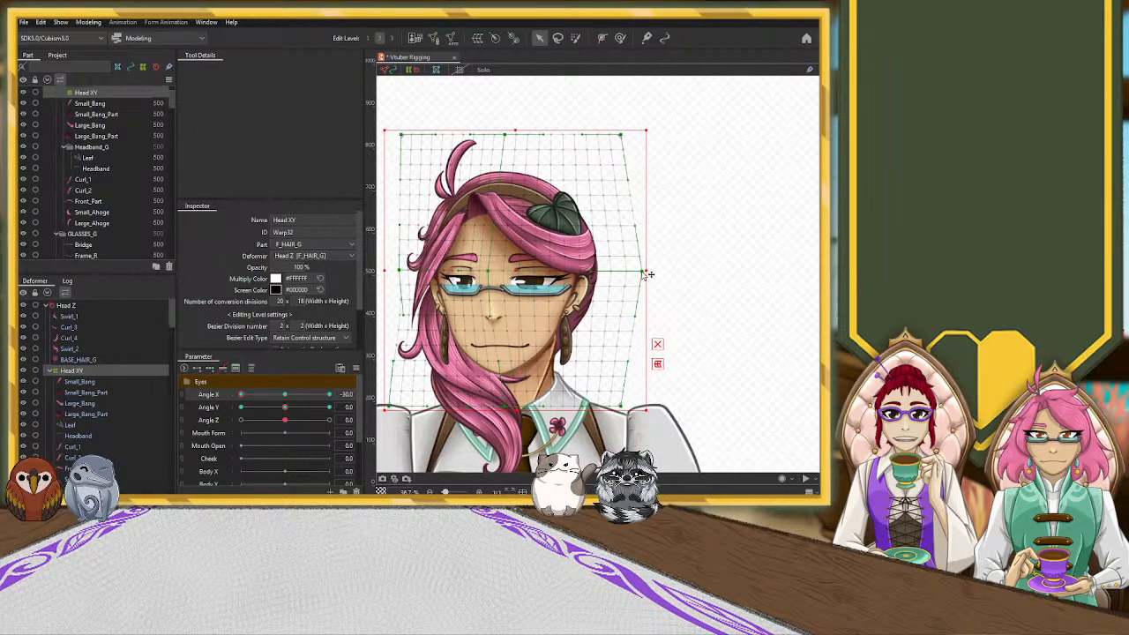
left_click_drag(646, 273, 657, 274)
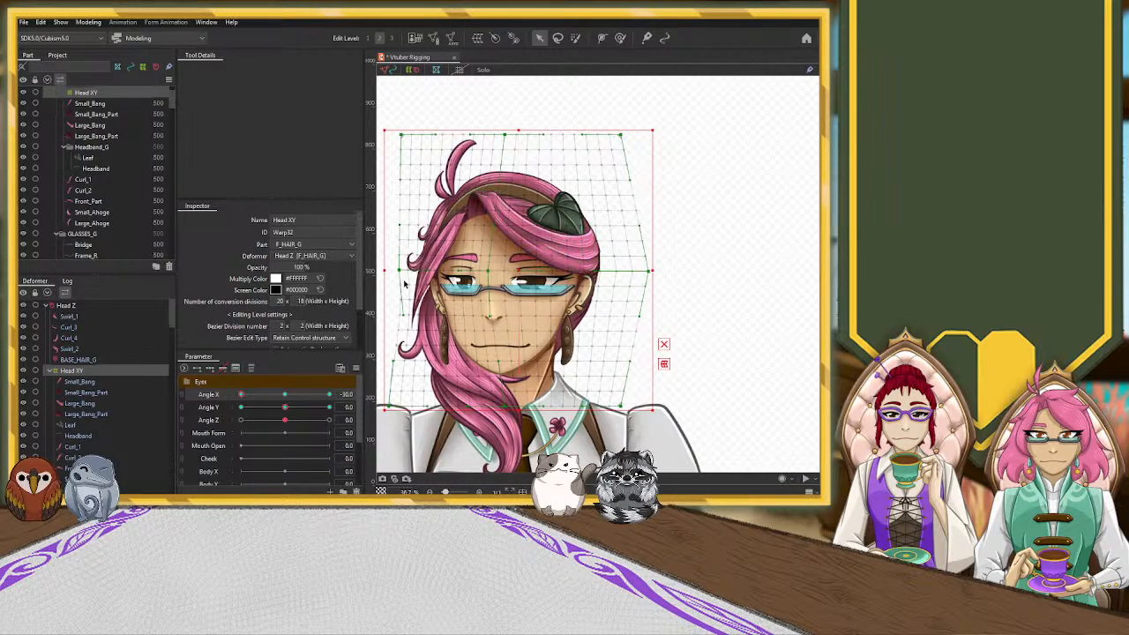
left_click_drag(406, 275, 405, 274)
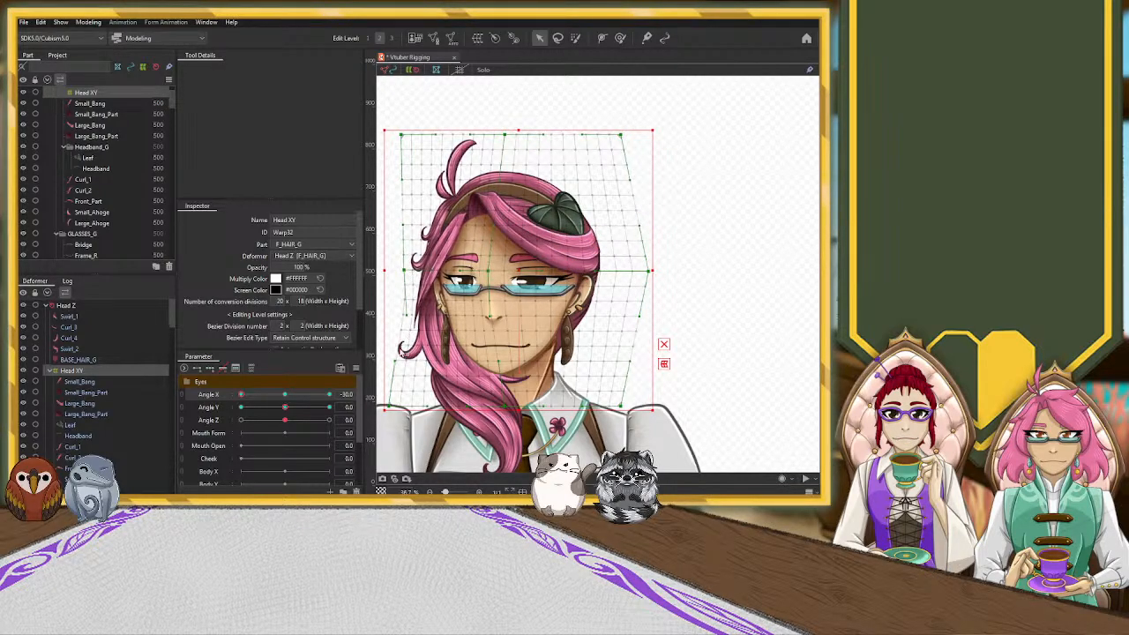
left_click_drag(391, 406, 402, 407)
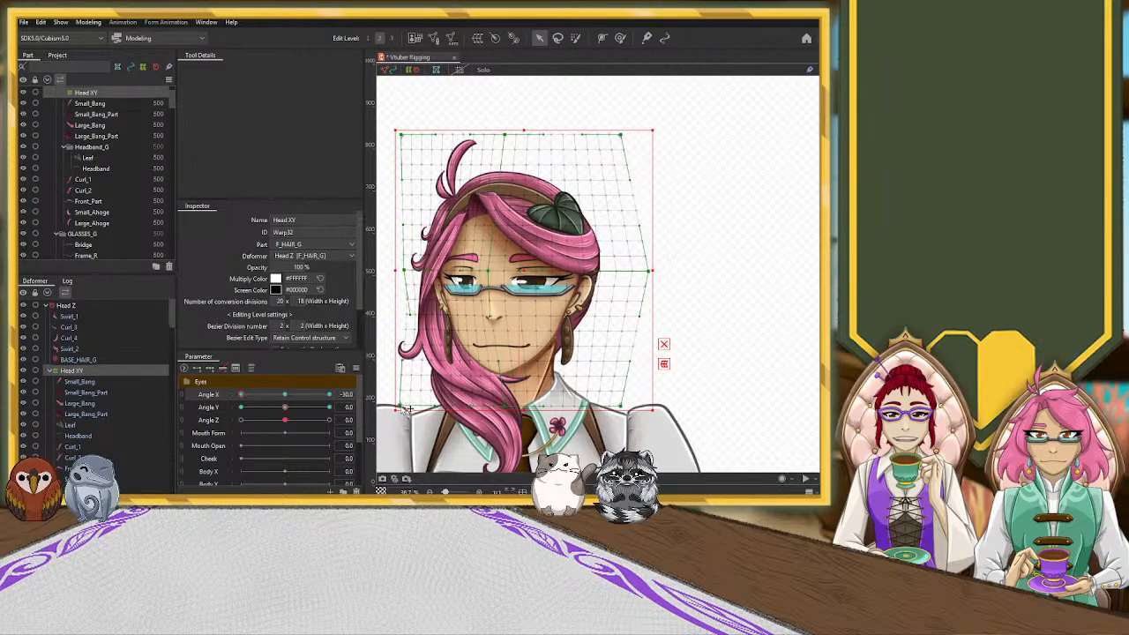
left_click_drag(401, 408, 400, 408)
Shift the Head XY grid's top middle control point right and curve the centre line beside the nose left at Angle X -30
scroll(530, 212, "up", 2)
scroll(565, 265, "down", 1)
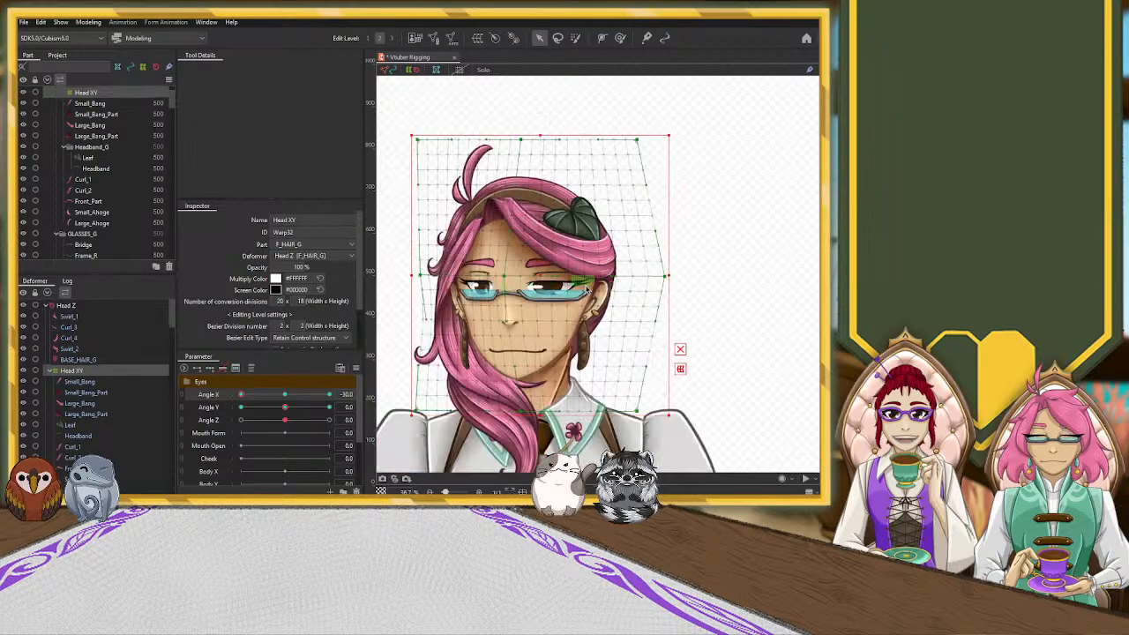
scroll(533, 299, "up", 2)
left_click_drag(533, 299, 569, 307)
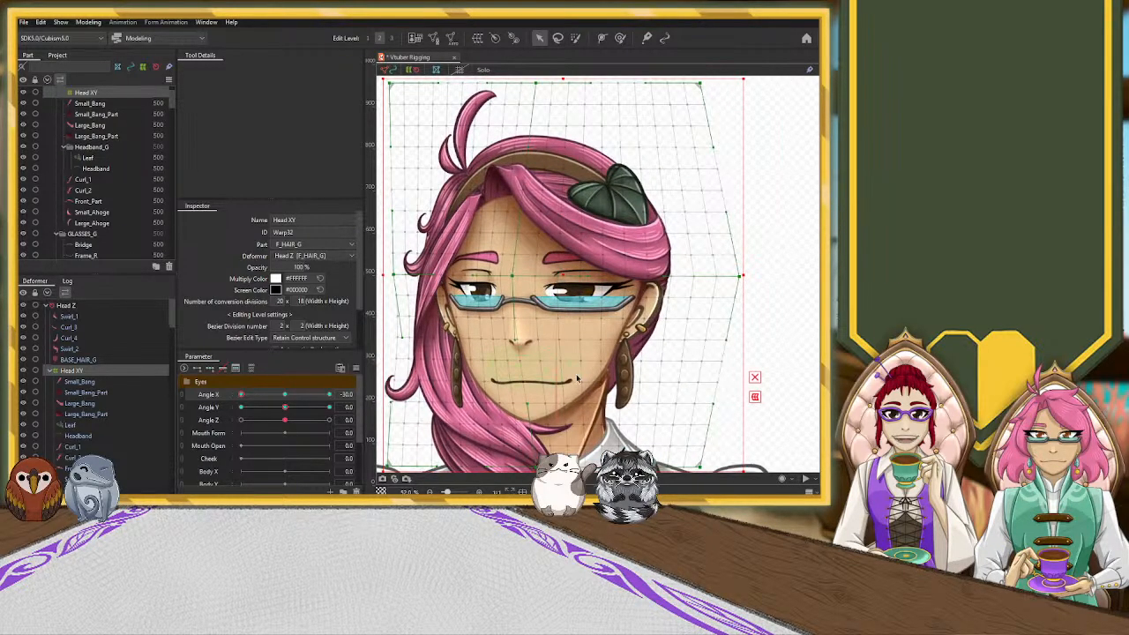
left_click_drag(536, 84, 559, 85)
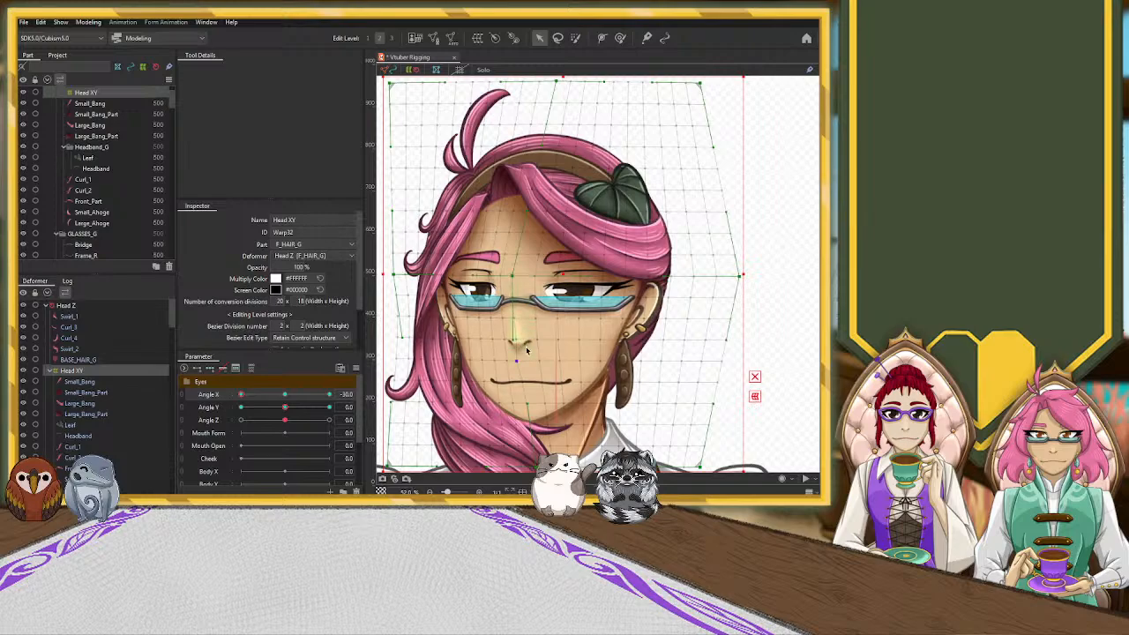
scroll(563, 376, "up", 2)
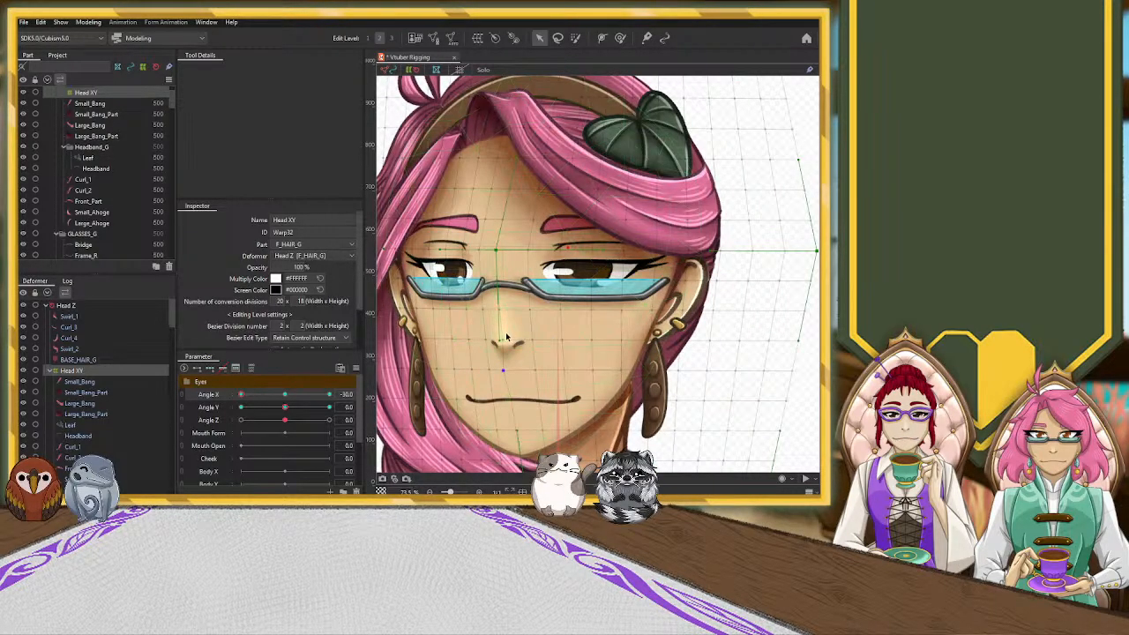
left_click_drag(497, 341, 477, 341)
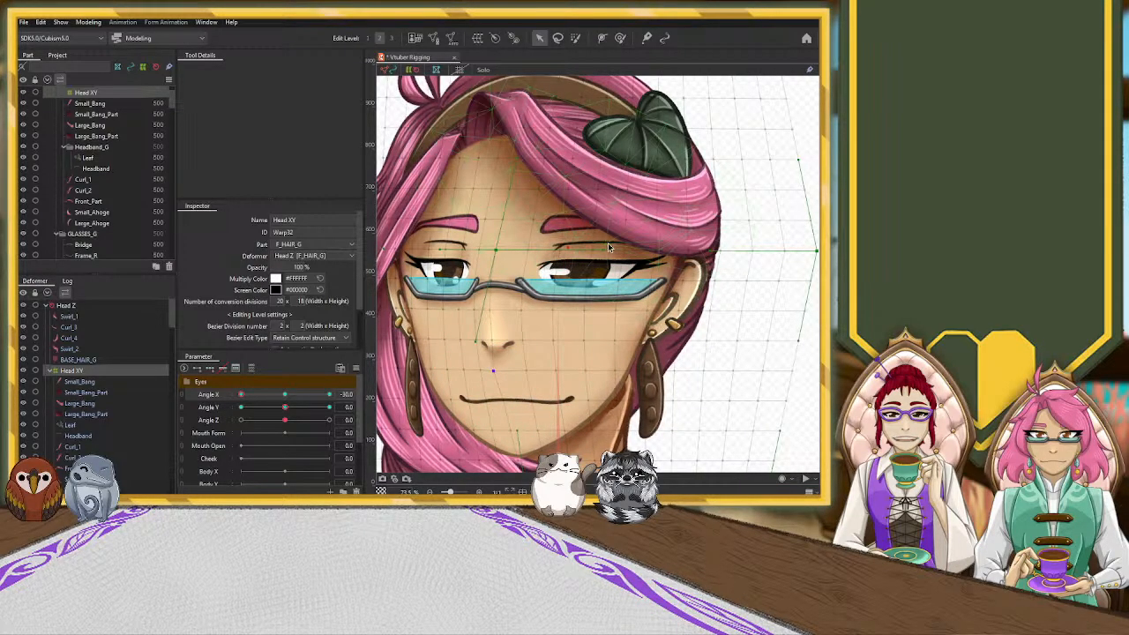
scroll(585, 245, "down", 3)
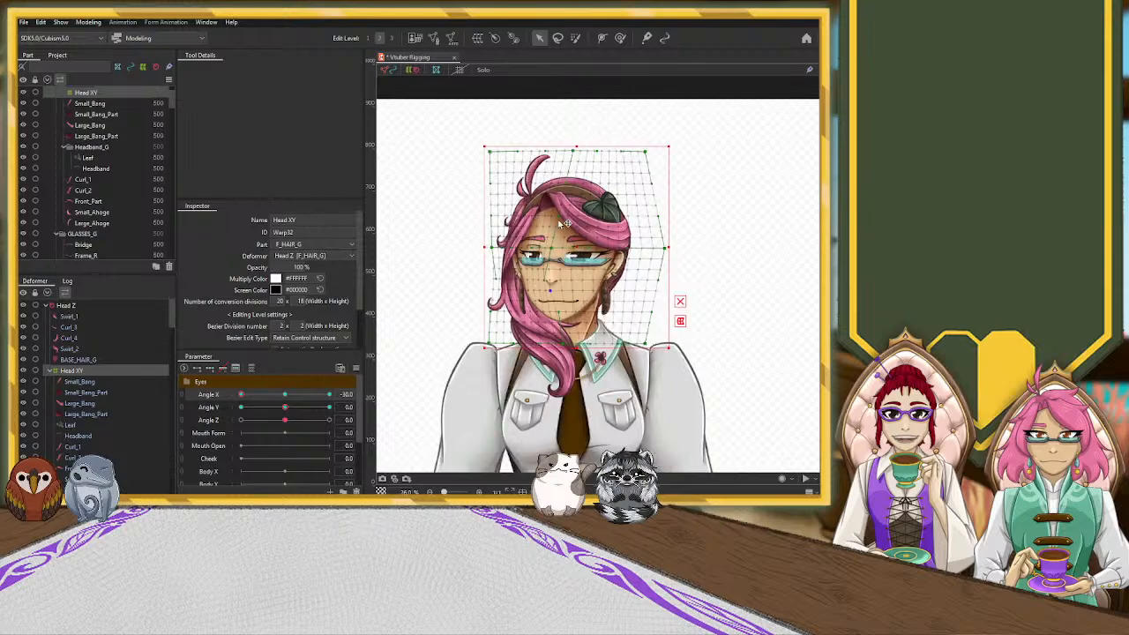
Pull the upper-right corner of the Head XY grid up and outward, and nudge its right-edge midpoint slightly inward
scroll(562, 224, "up", 2)
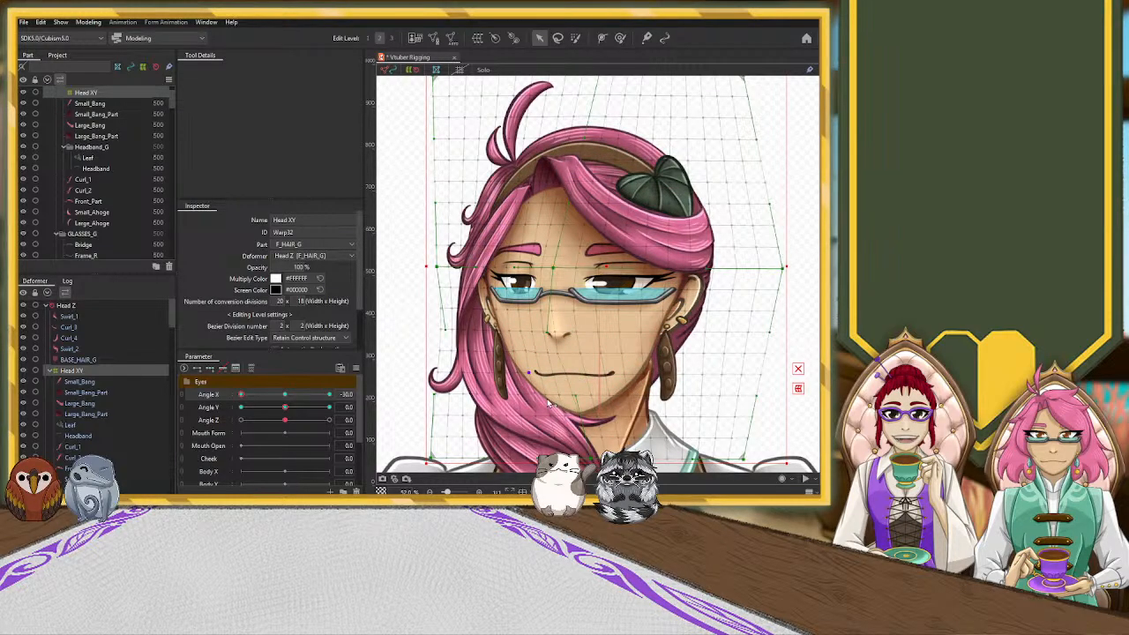
scroll(591, 302, "down", 5)
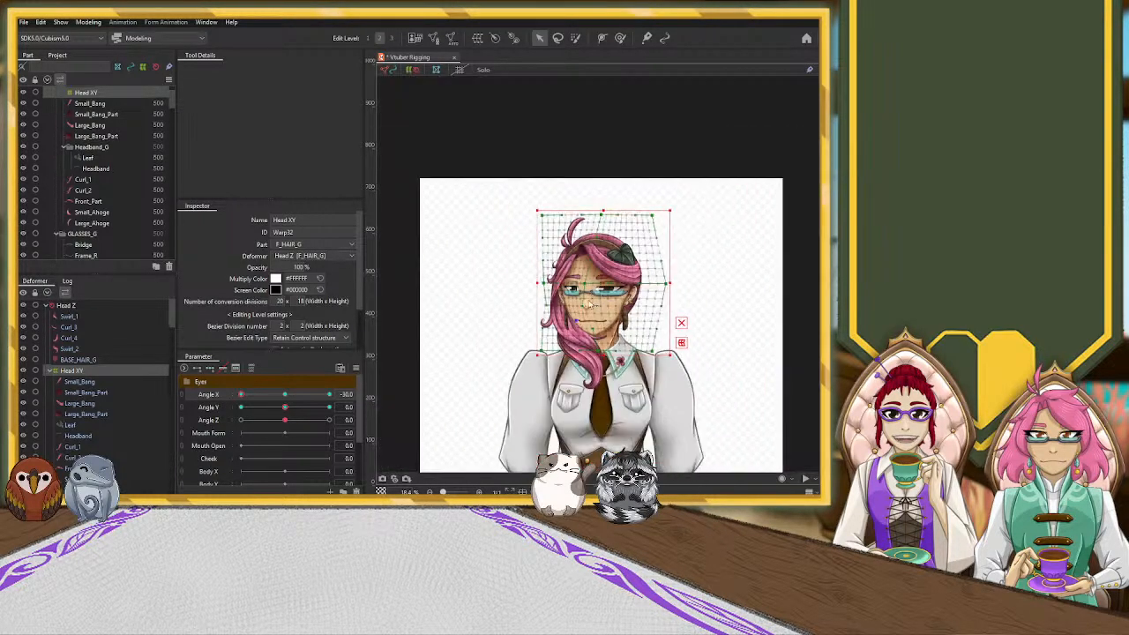
scroll(693, 238, "up", 5)
scroll(618, 252, "down", 1)
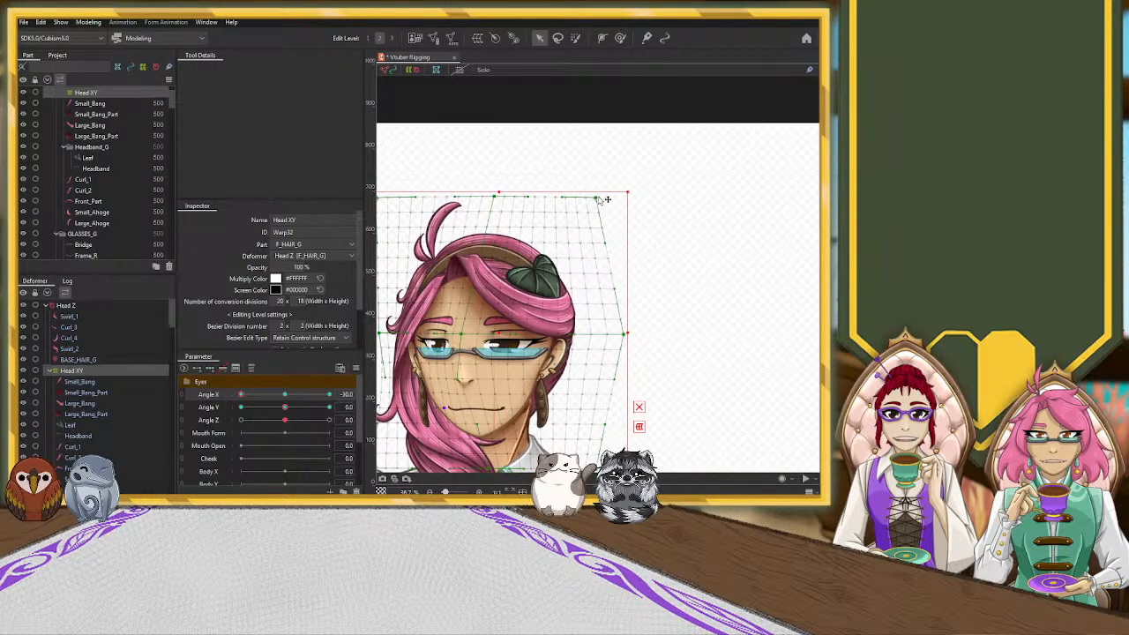
left_click_drag(604, 205, 614, 189)
left_click_drag(632, 336, 631, 338)
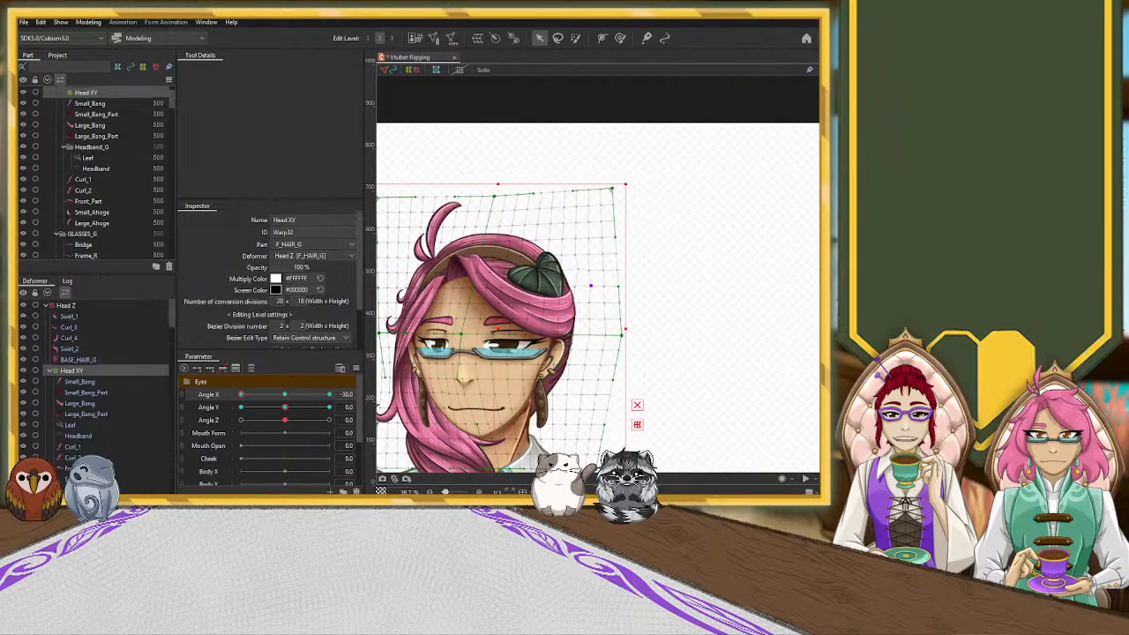
scroll(501, 380, "down", 4)
scroll(501, 382, "up", 4)
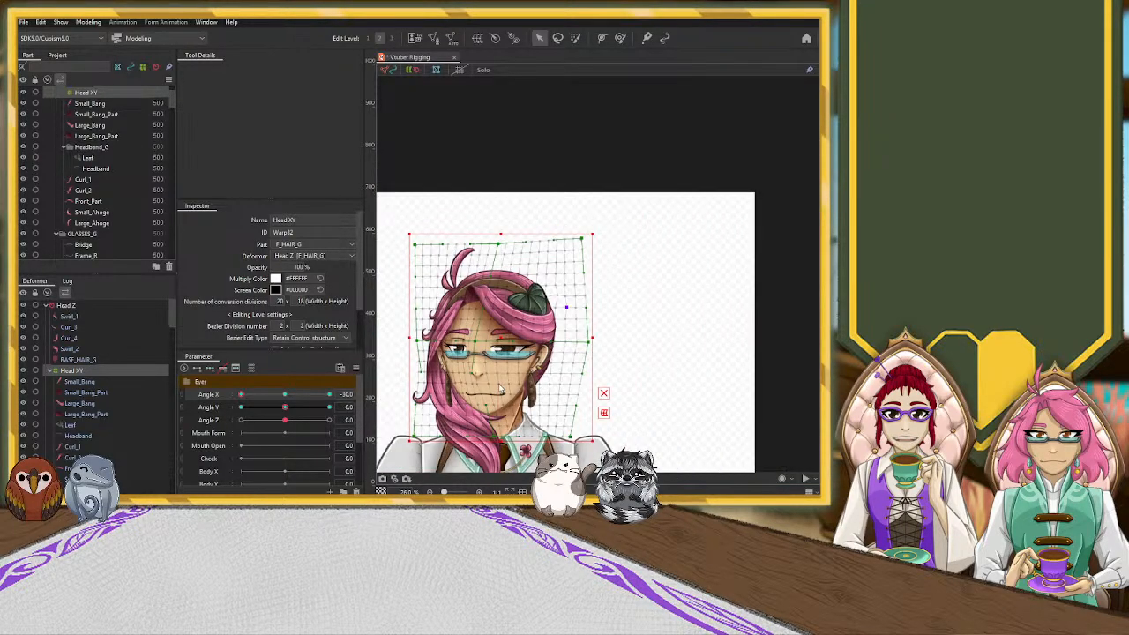
Preview the Angle X turn and nudge the Head XY centre line slightly left at the forehead and below the chin
left_click_drag(496, 386, 565, 310)
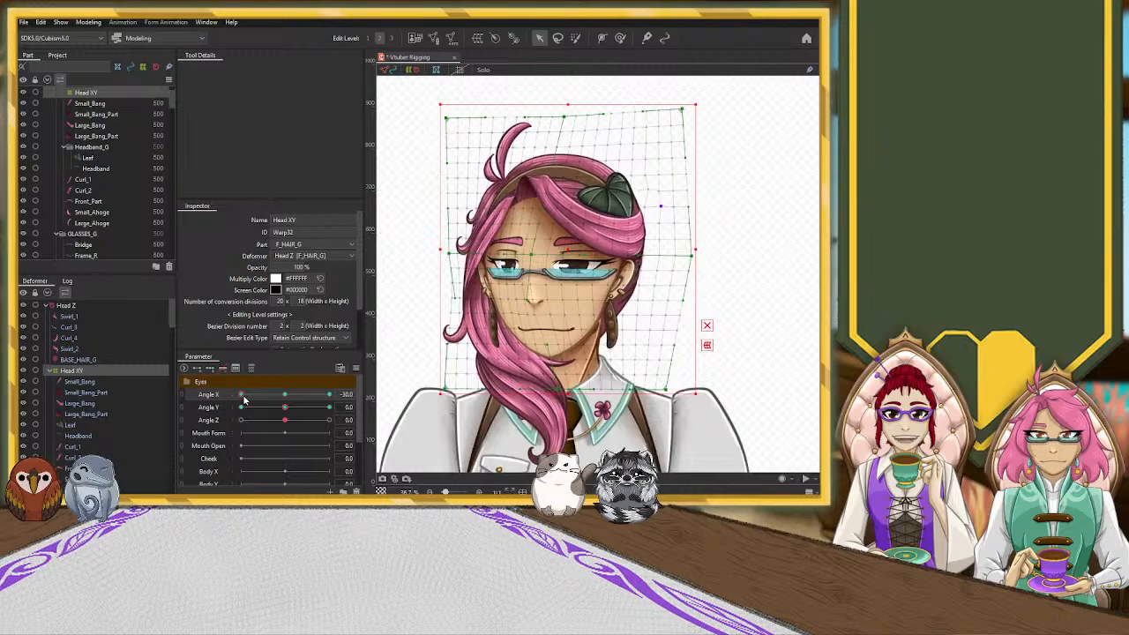
left_click_drag(245, 400, 169, 407)
left_click_drag(543, 208, 531, 211)
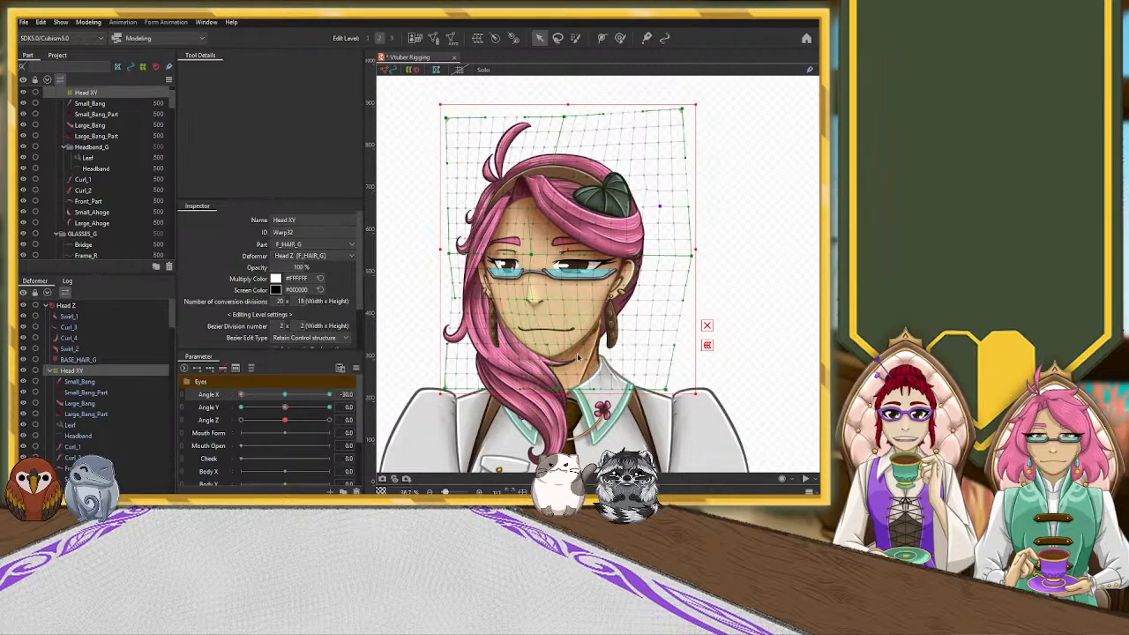
left_click_drag(558, 392, 554, 393)
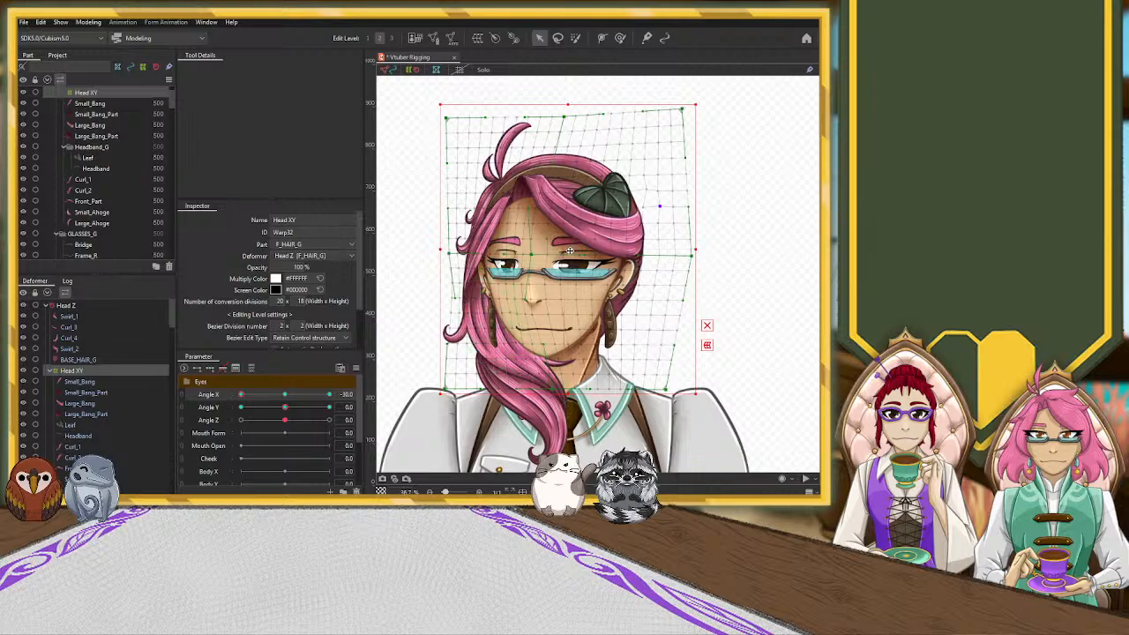
Shift the whole Head XY grid slightly left, bulge its right-edge midpoint outward, and check the turn with Angle X
left_click_drag(568, 250, 566, 250)
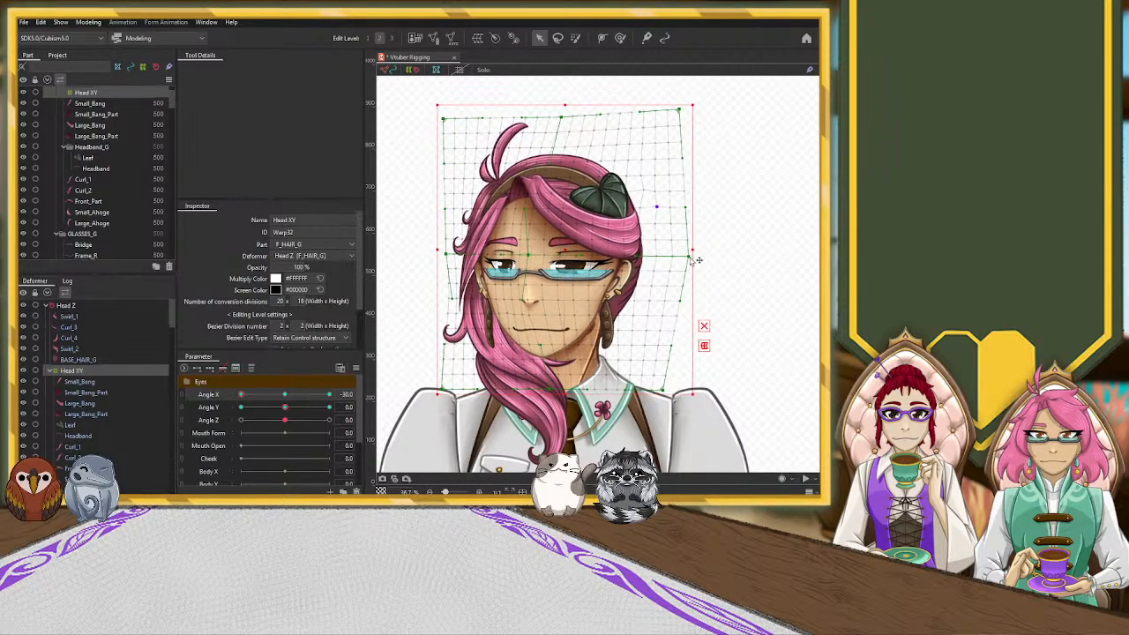
left_click_drag(690, 256, 704, 259)
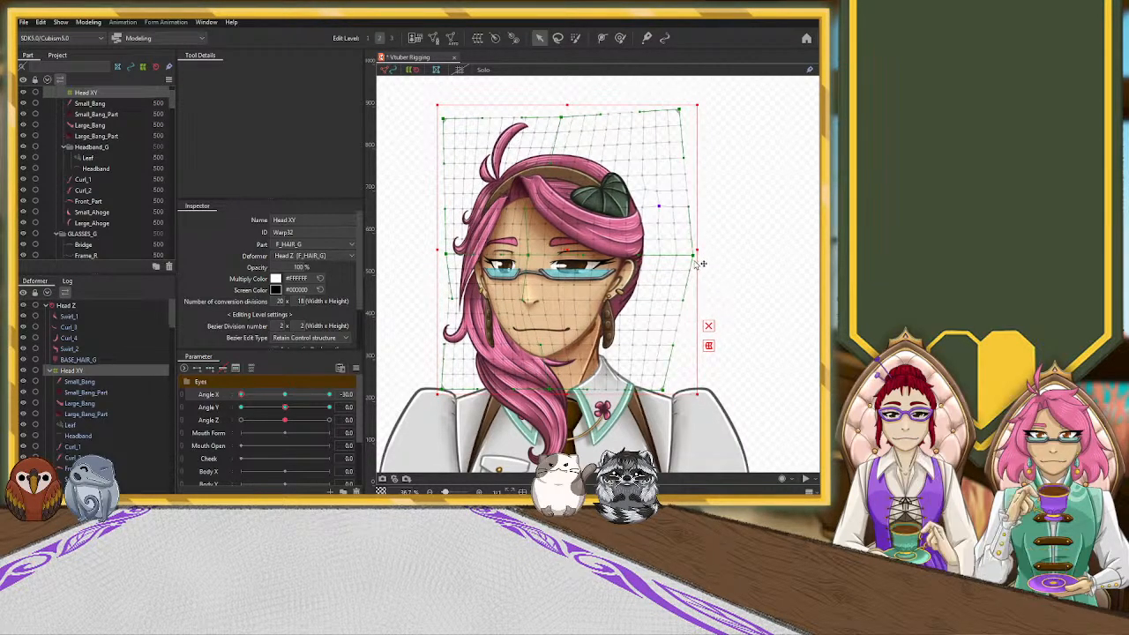
left_click_drag(243, 394, 218, 415)
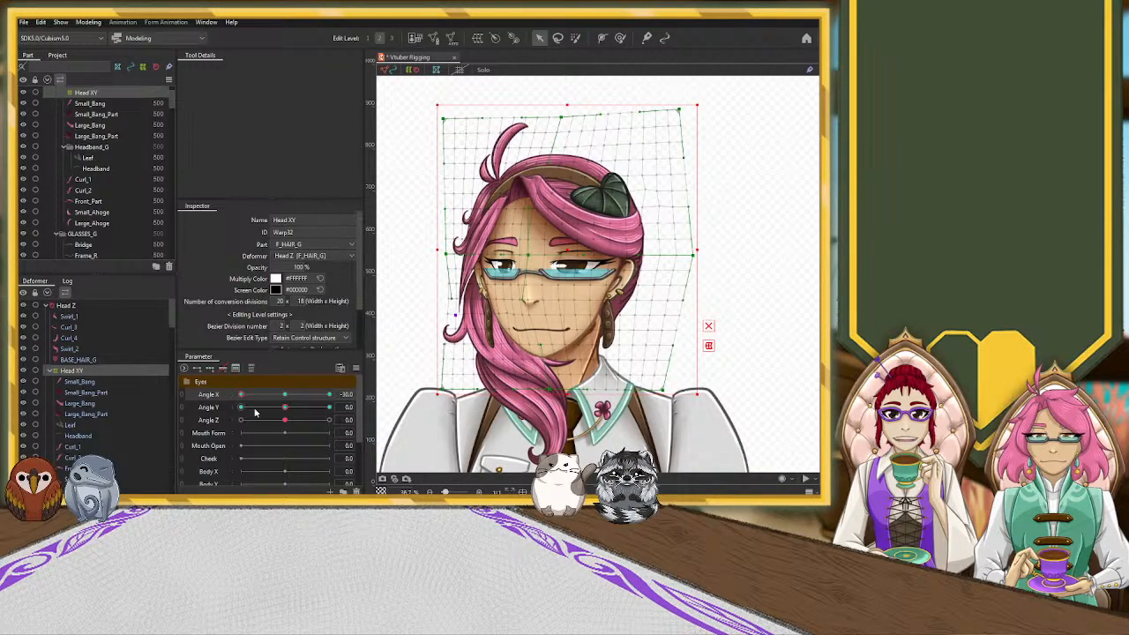
left_click_drag(261, 396, 238, 396)
Duplicate the Head XY warp deformer under Head Z and rename the one containing the head parts as Face XY
left_click(53, 371)
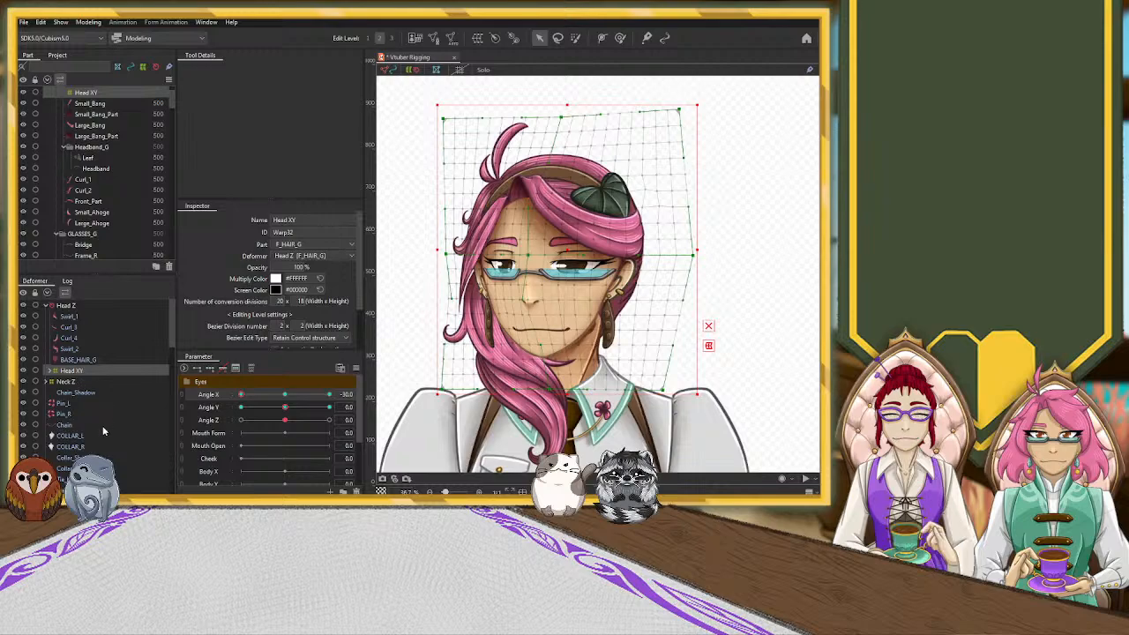
key("ctrl+v")
left_click(68, 383)
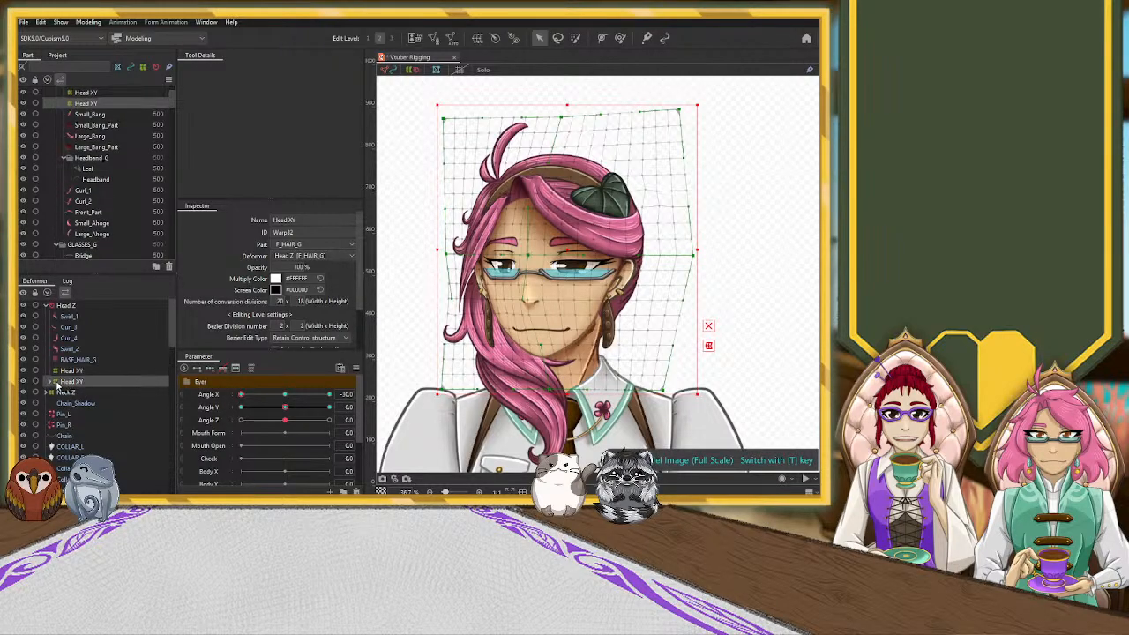
double_click(286, 221)
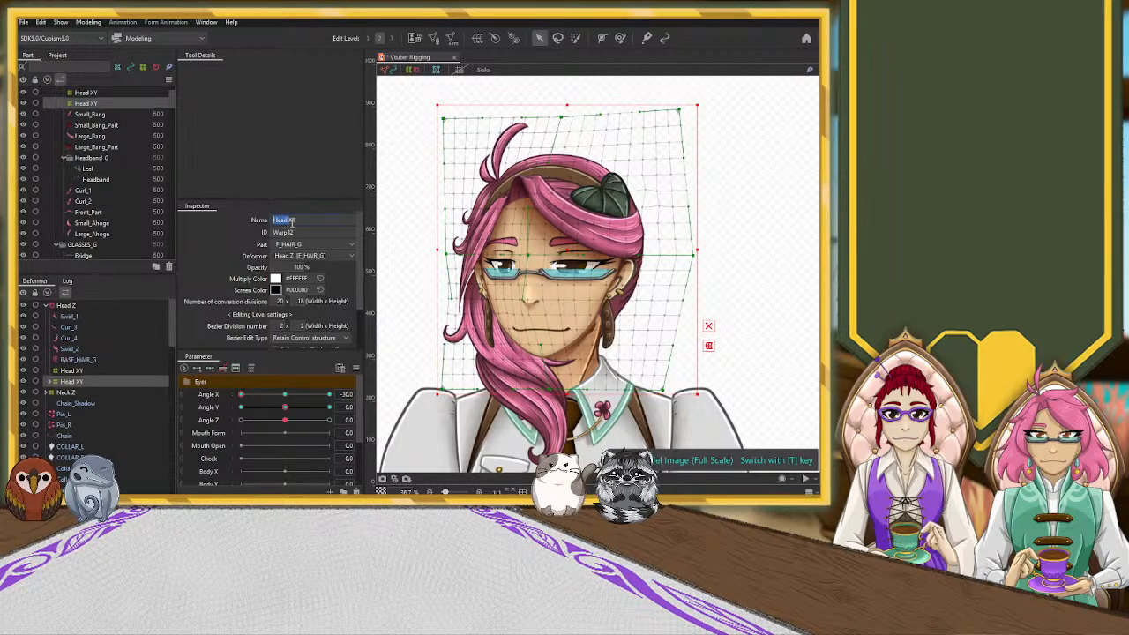
type("Face")
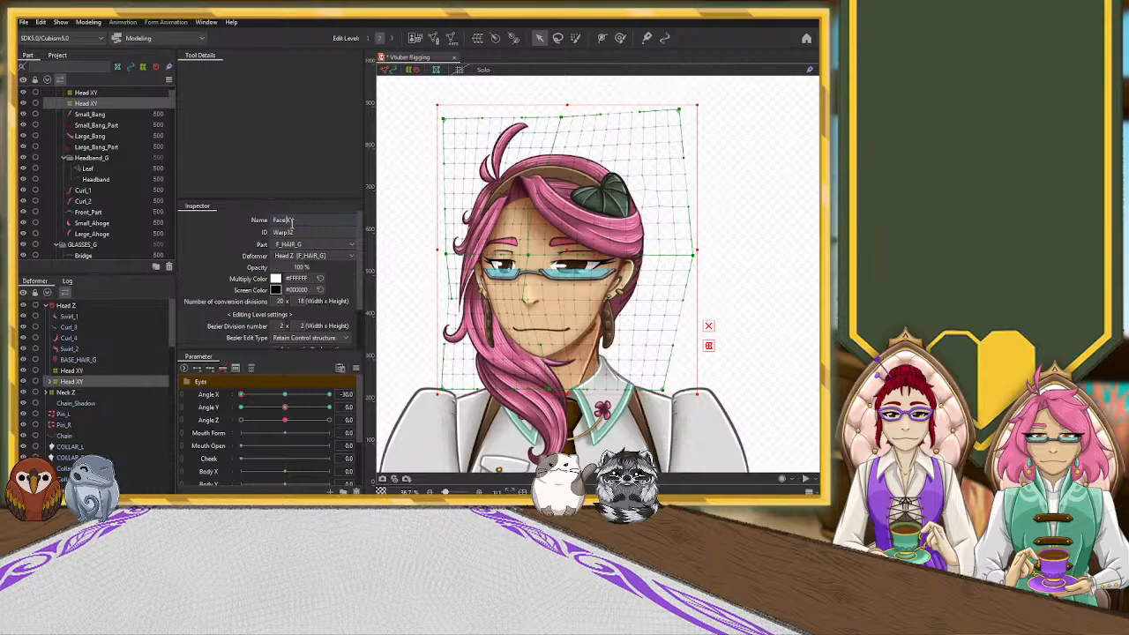
Move Face_Skin, Face_Shadow and Face_Outline out of Face XY into the Head XY deformer
left_click(48, 381)
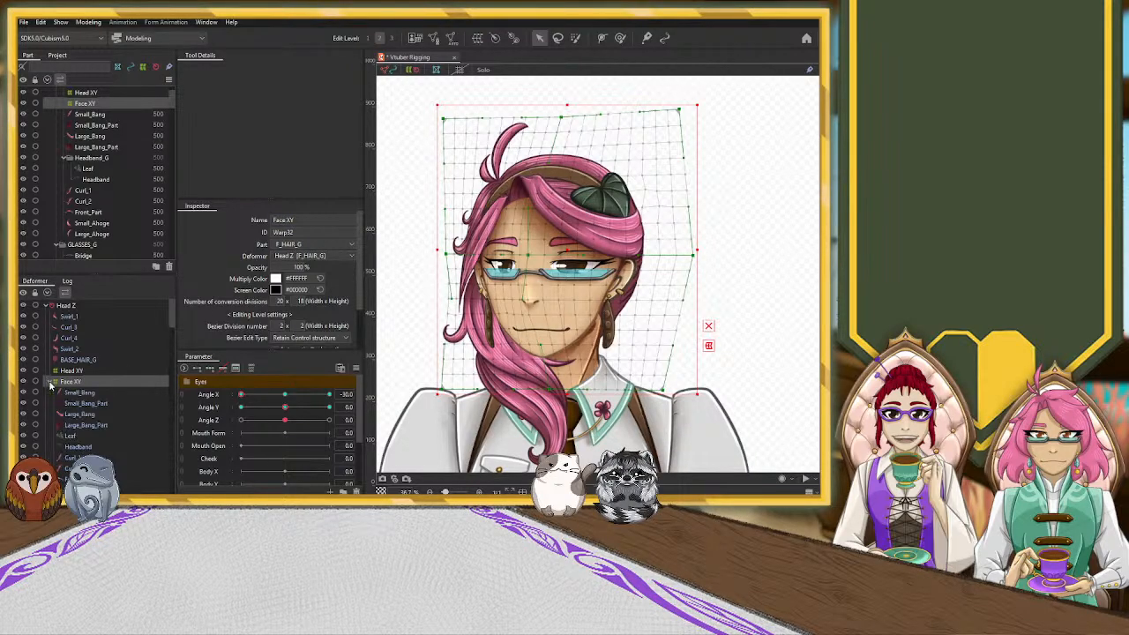
scroll(84, 405, "down", 5)
scroll(84, 405, "down", 4)
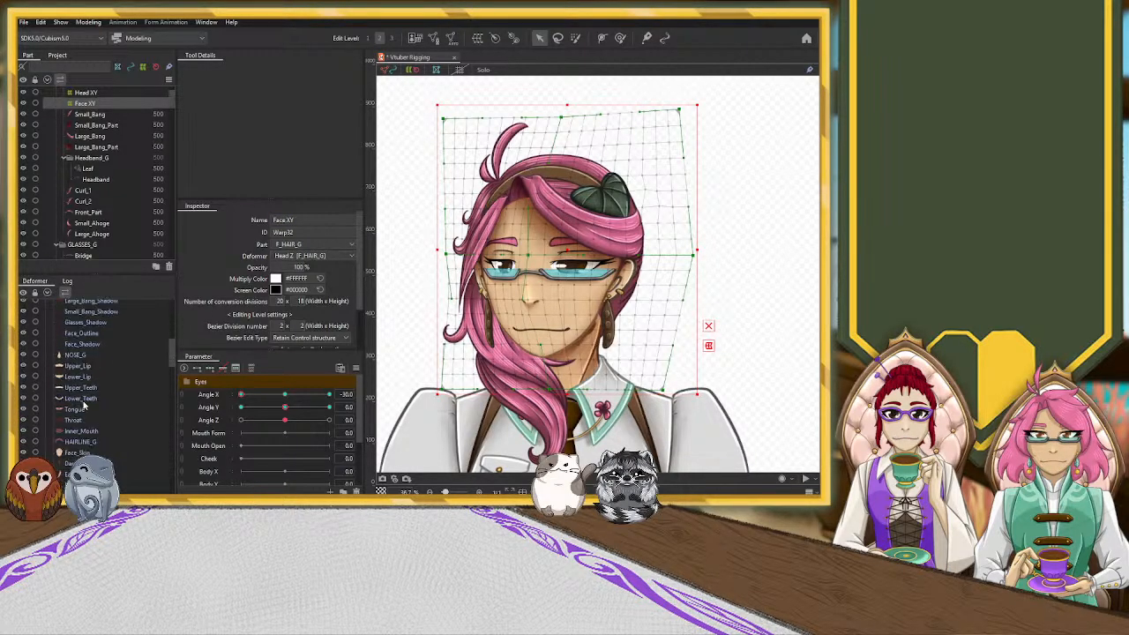
scroll(84, 405, "down", 2)
left_click(78, 412)
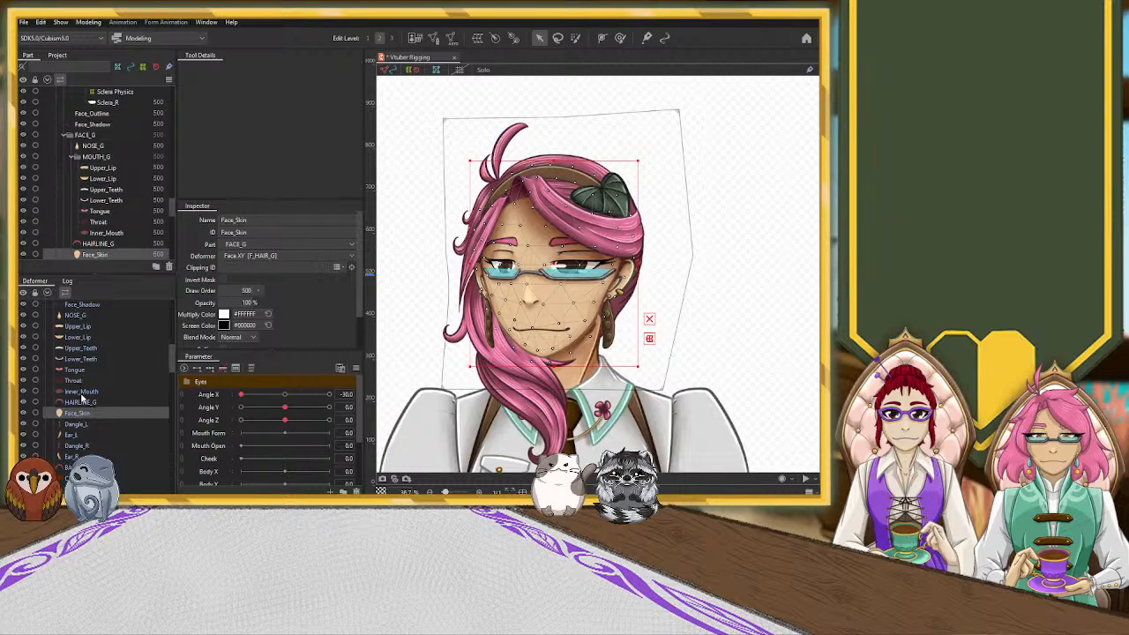
scroll(82, 398, "up", 3)
left_click(82, 384)
left_click(92, 372, "ctrl")
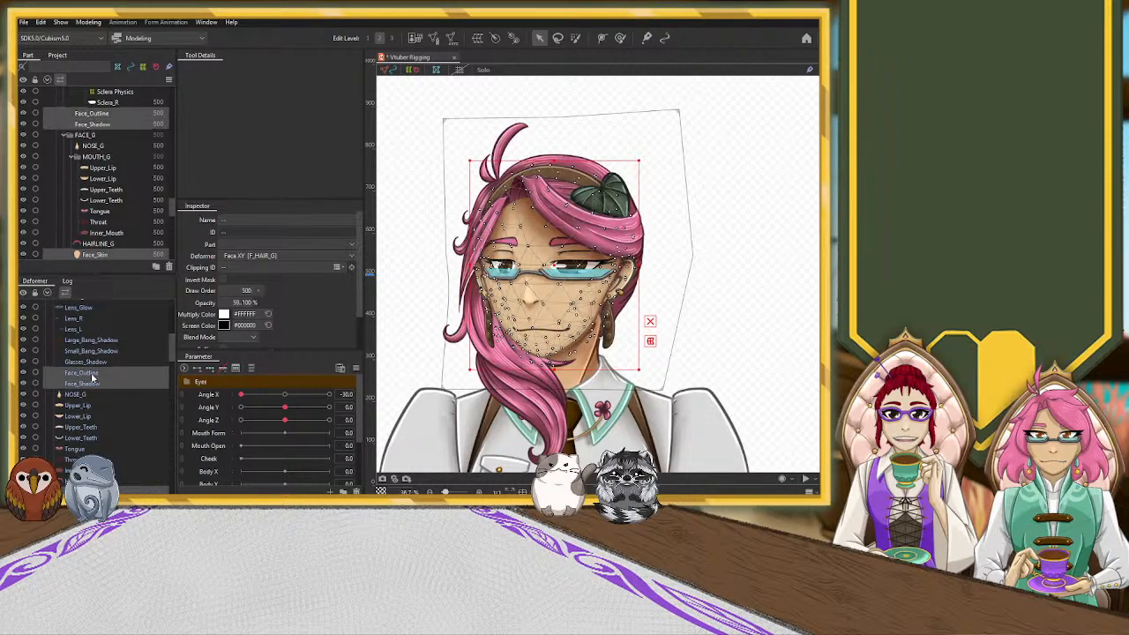
scroll(99, 318, "up", 3)
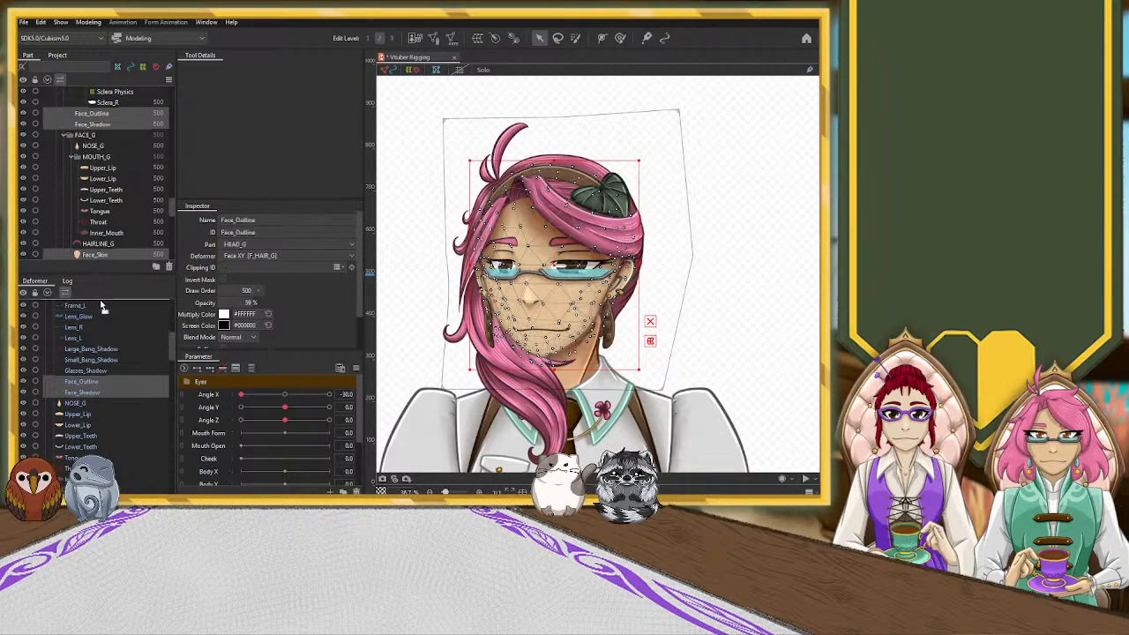
scroll(100, 304, "up", 8)
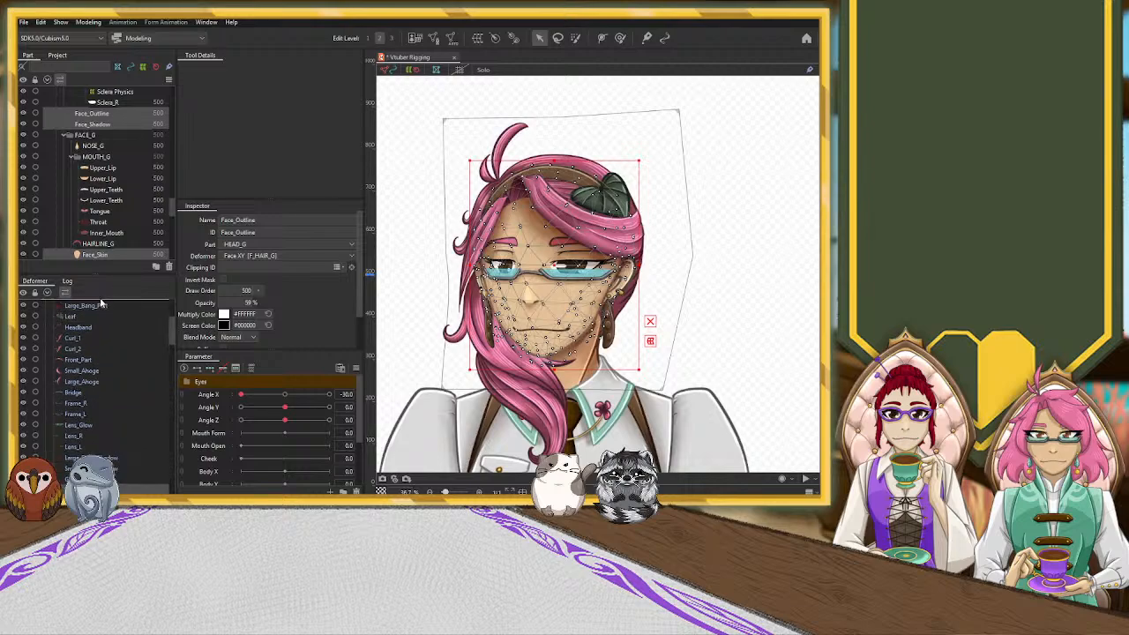
scroll(101, 303, "up", 4)
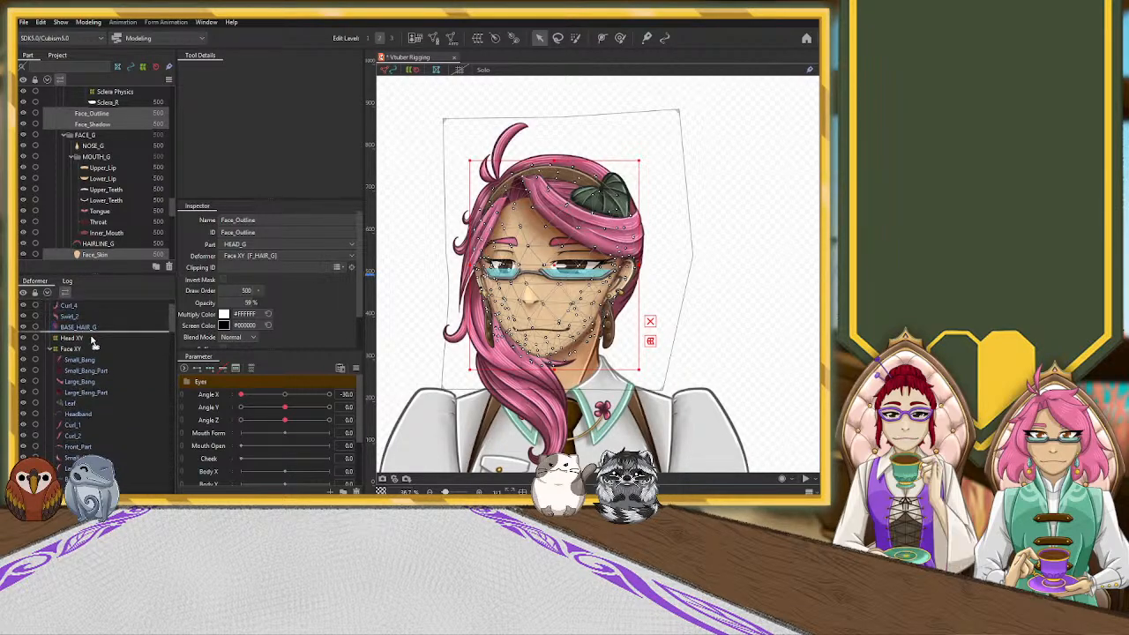
left_click_drag(83, 343, 81, 340)
left_click(51, 350)
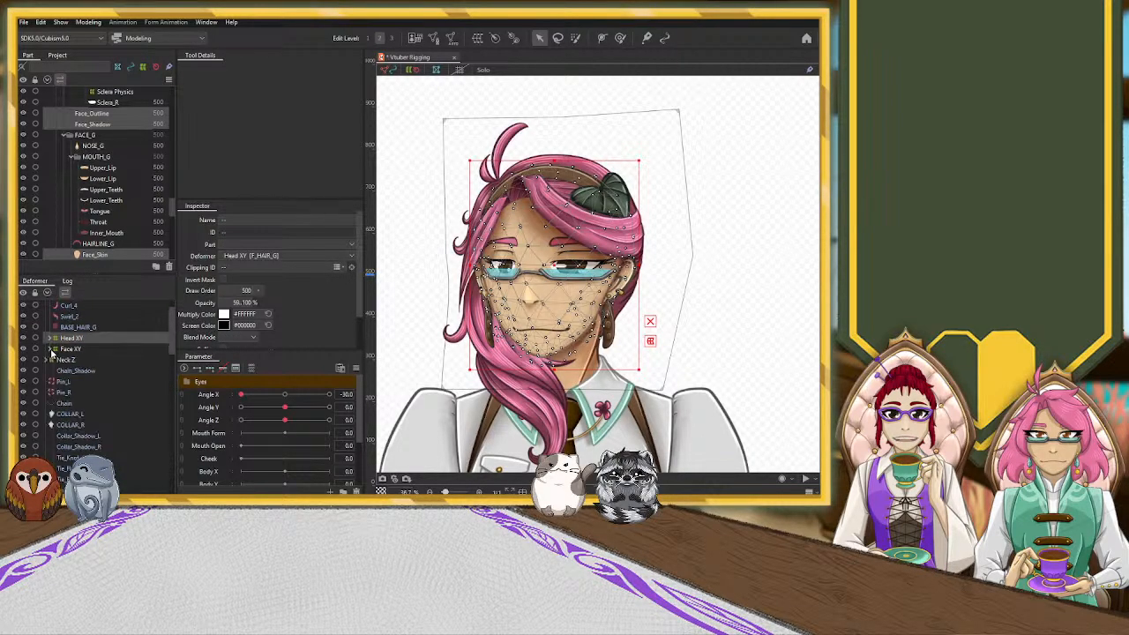
Narrow the Face XY grid from its right side and shift it slightly right at Angle X -30, checking the turn with Angle X
left_click(68, 349)
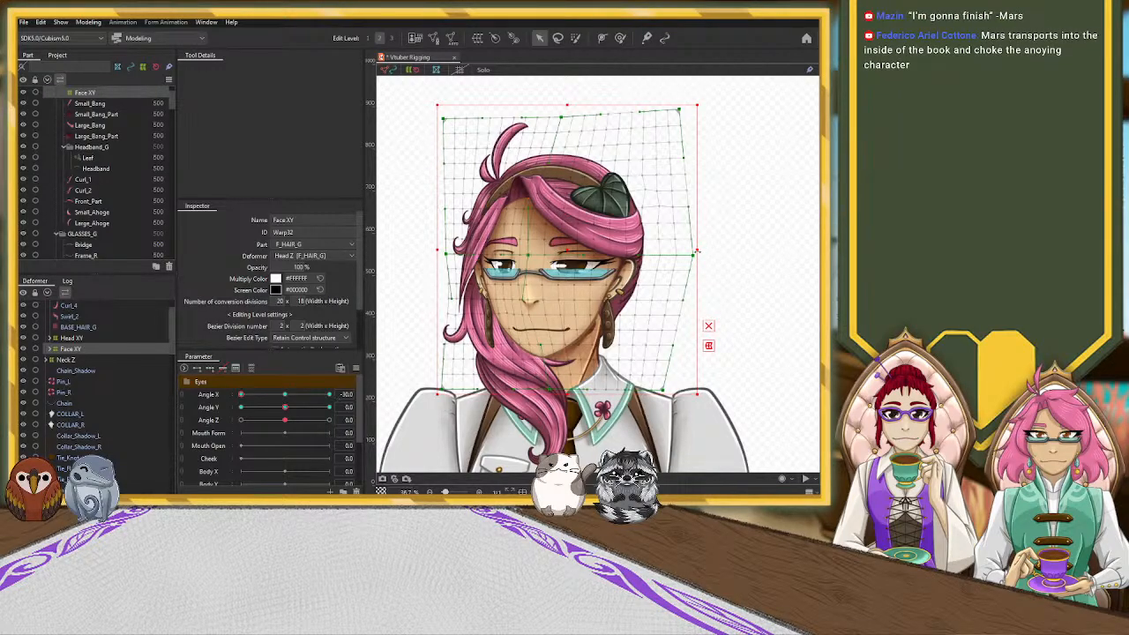
mouse_move(697, 251)
left_mouse_down()
mouse_move(655, 251)
mouse_move(711, 250)
mouse_move(688, 251)
left_mouse_up()
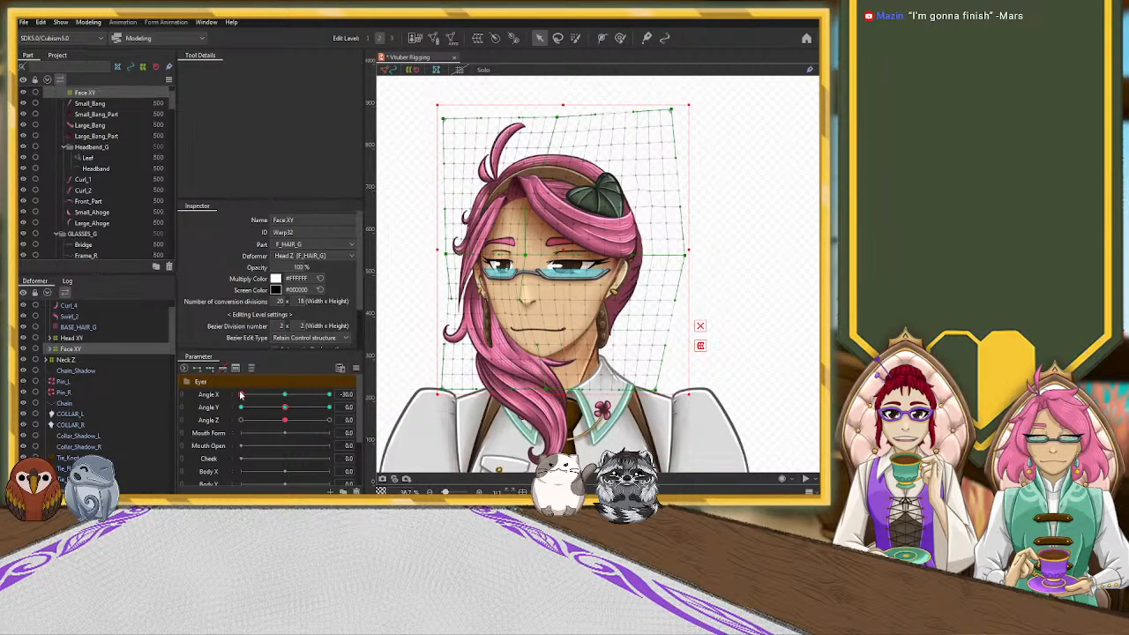
mouse_move(241, 395)
left_mouse_down()
mouse_move(287, 392)
mouse_move(207, 397)
mouse_move(326, 391)
mouse_move(241, 395)
left_mouse_up()
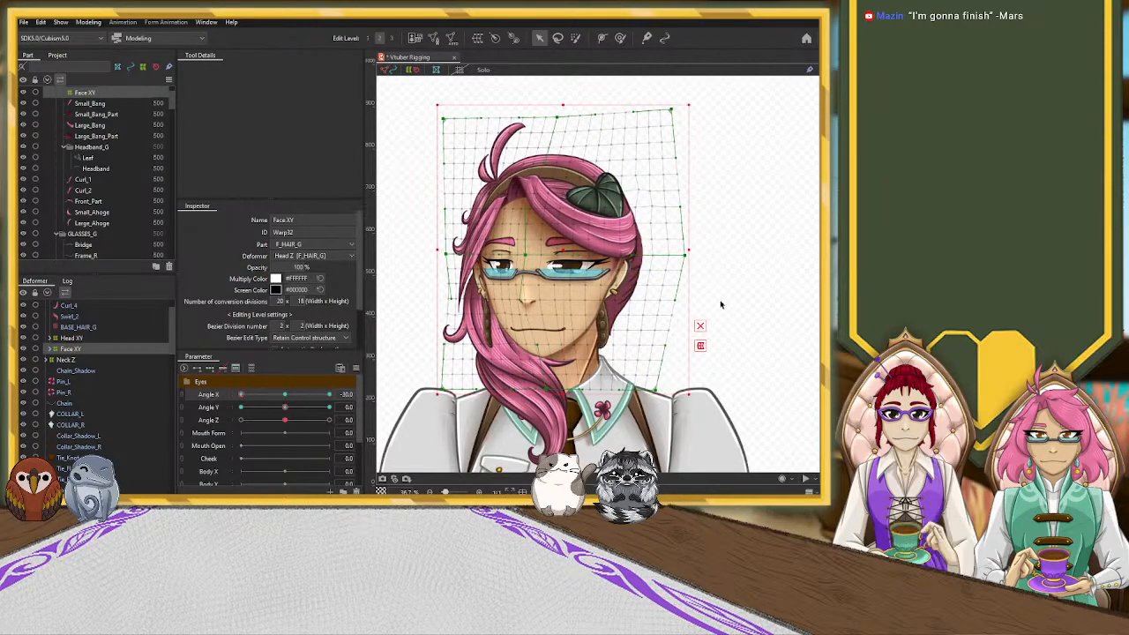
left_click_drag(673, 253, 659, 255)
left_click_drag(548, 250, 557, 250)
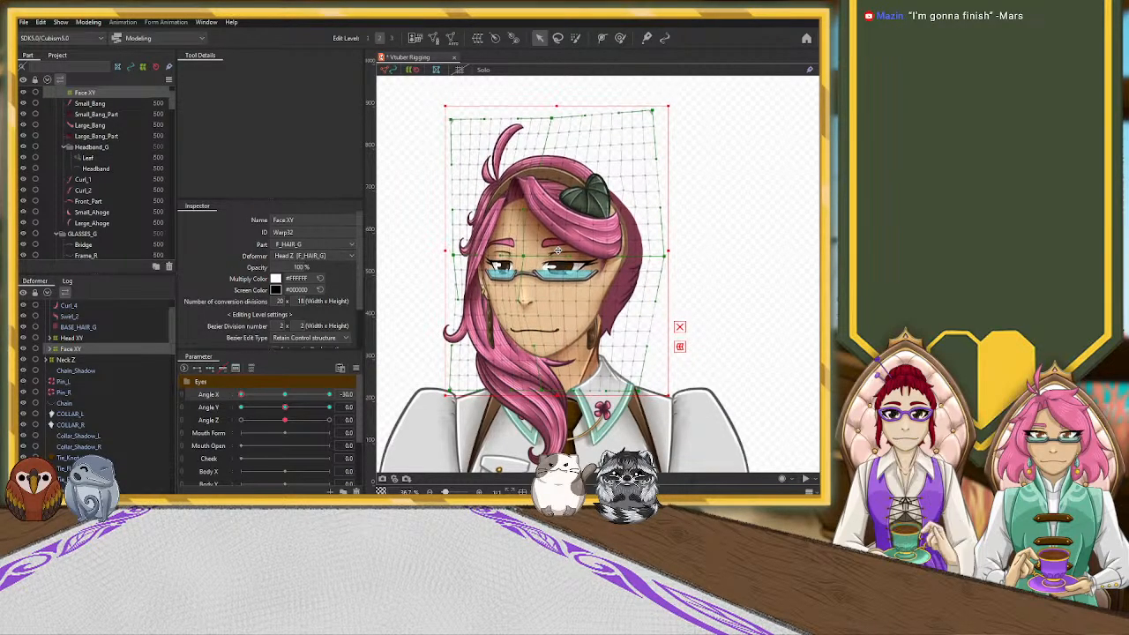
left_click_drag(253, 397, 294, 408)
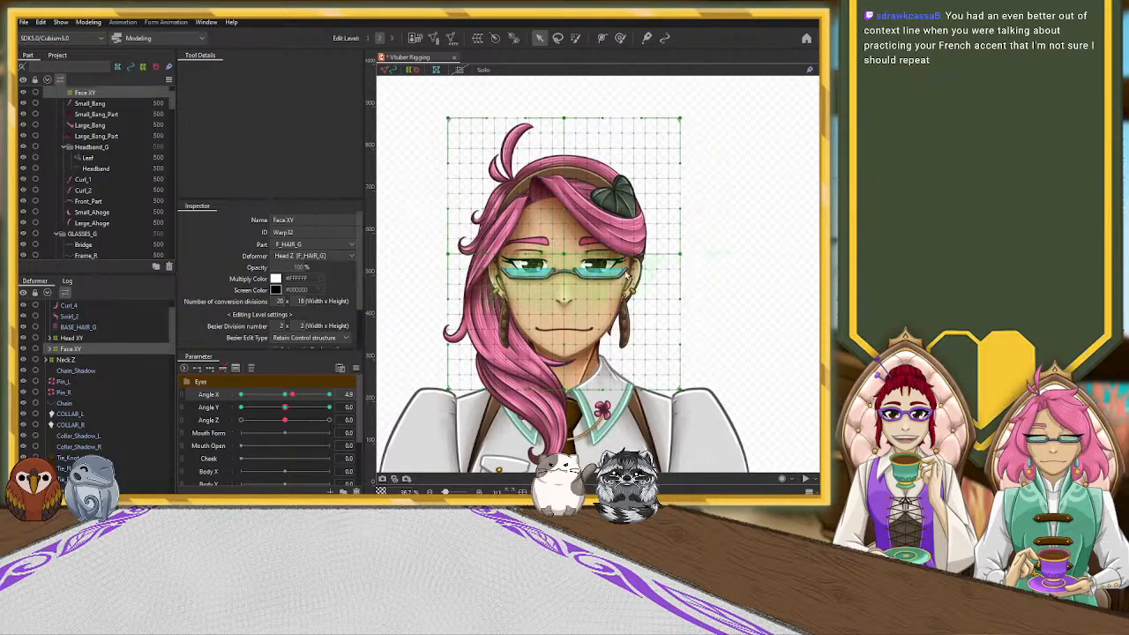
left_click_drag(261, 397, 222, 404)
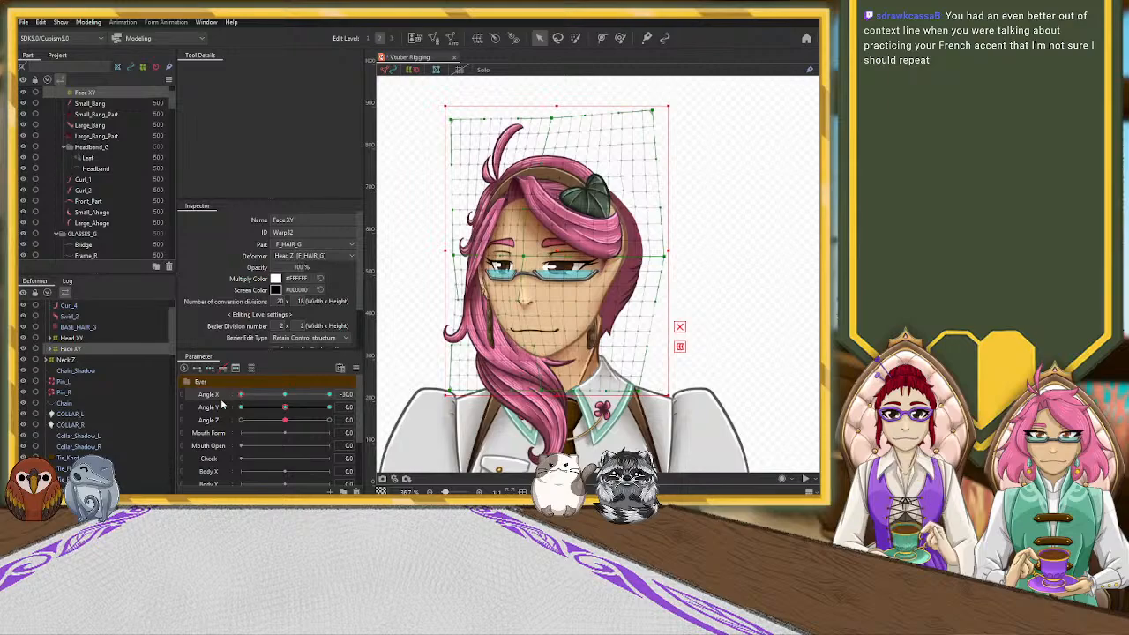
Adjust the control handle below the Face XY grid's centre, near the nose, at Angle X -30
left_click(77, 339)
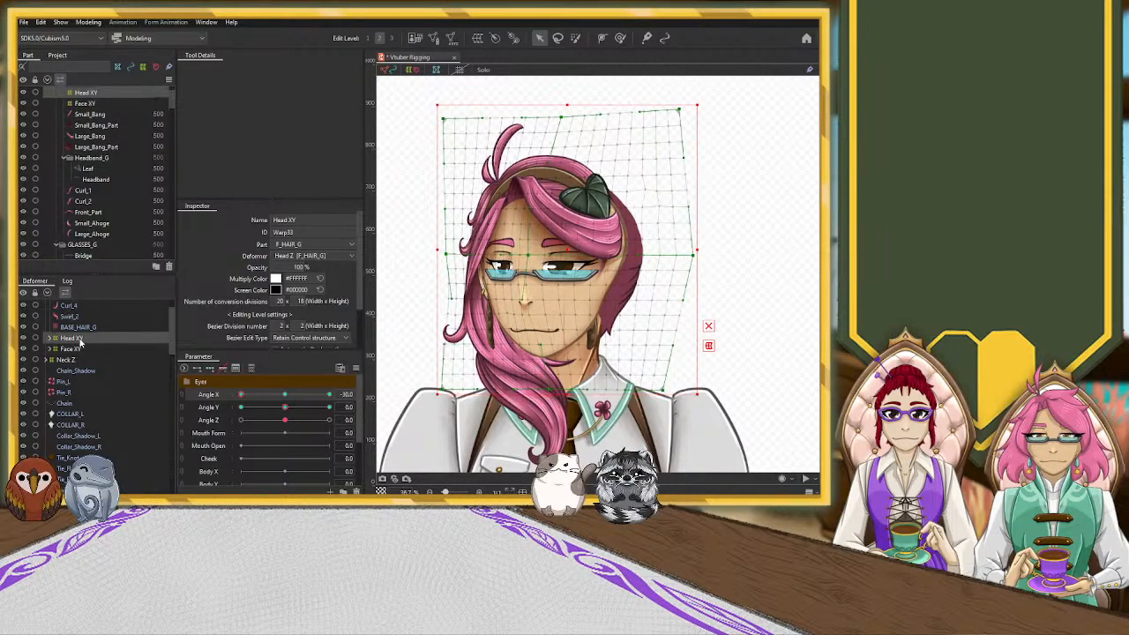
left_click(89, 350)
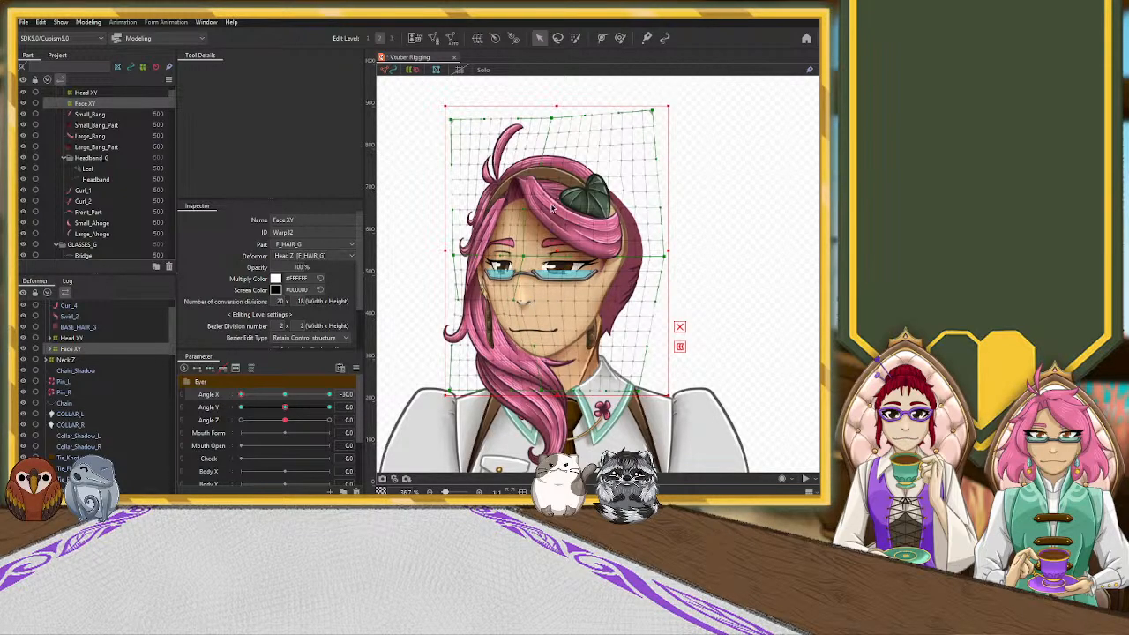
scroll(571, 324, "up", 2)
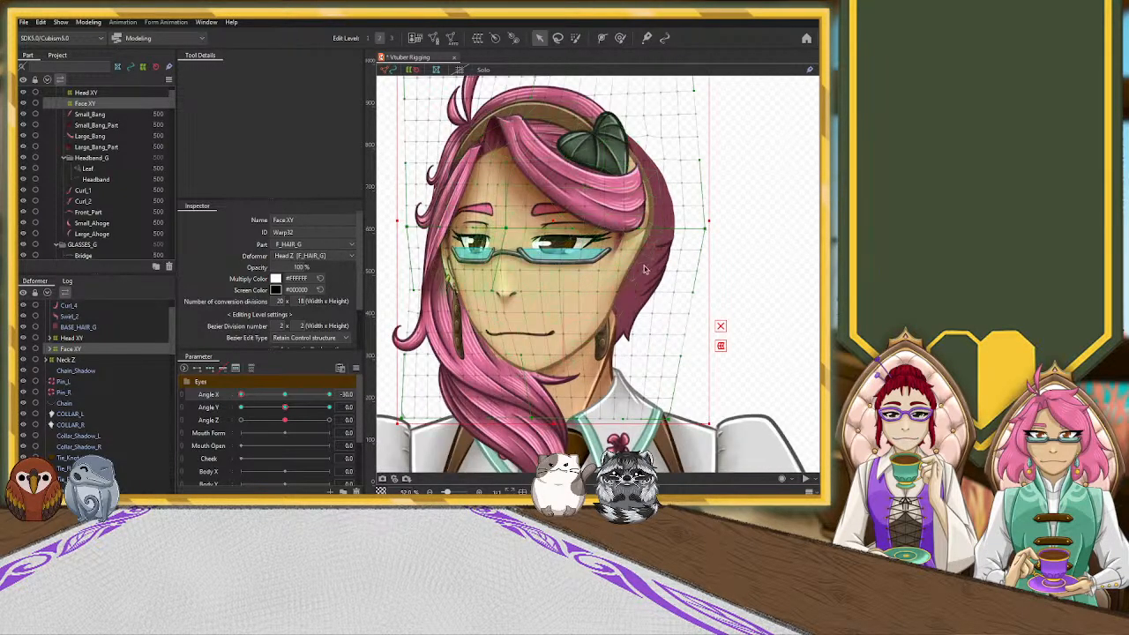
left_click(508, 302)
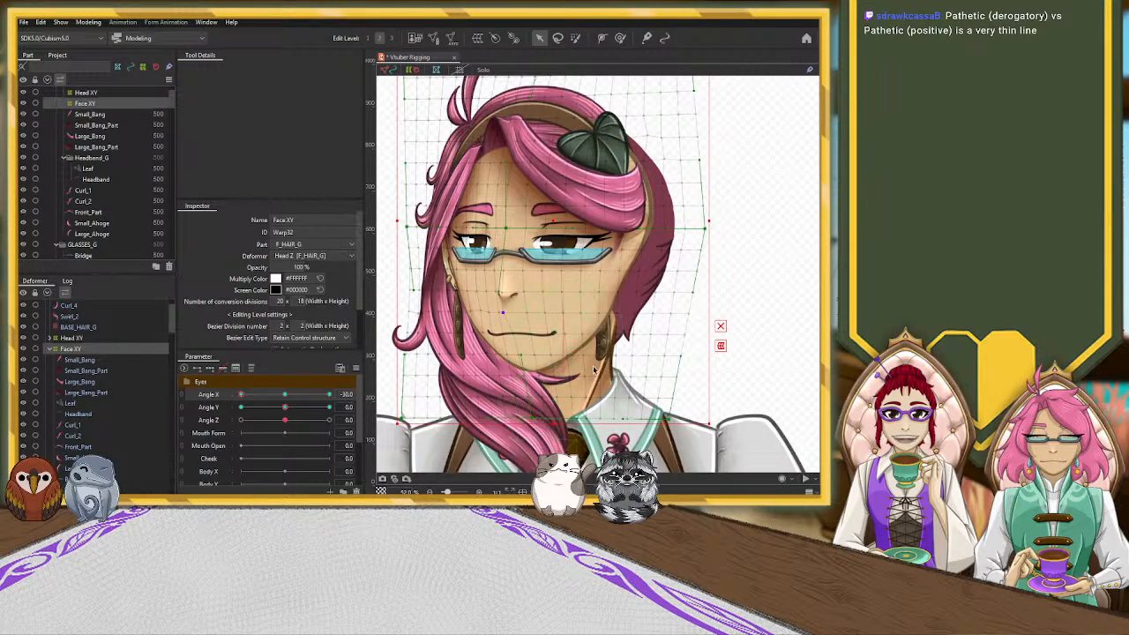
scroll(594, 370, "up", 5)
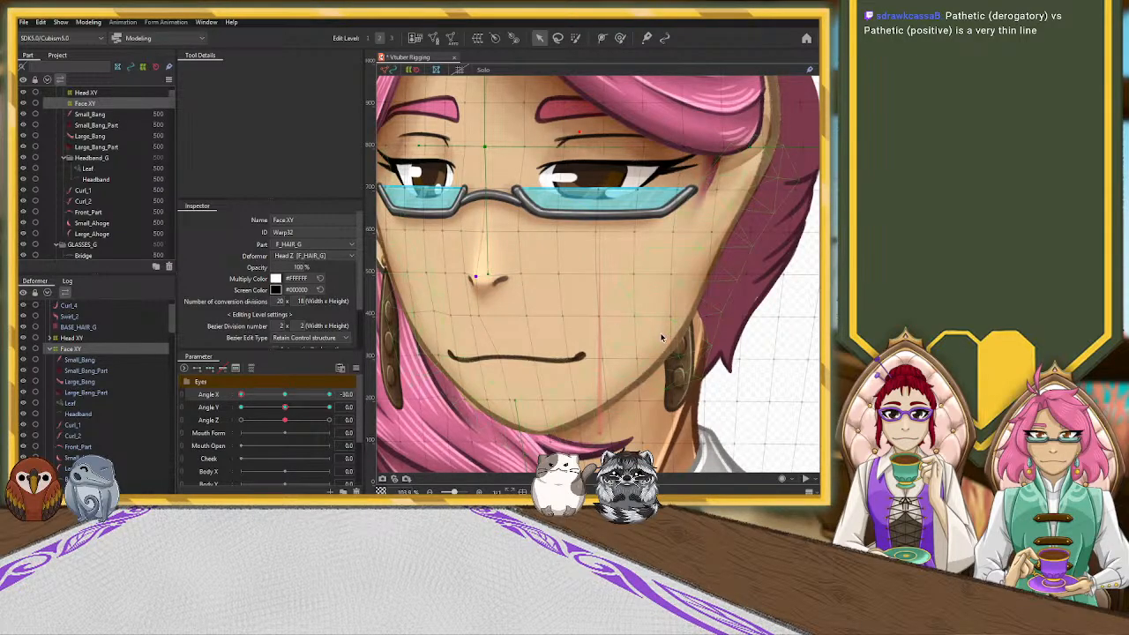
scroll(565, 225, "down", 2)
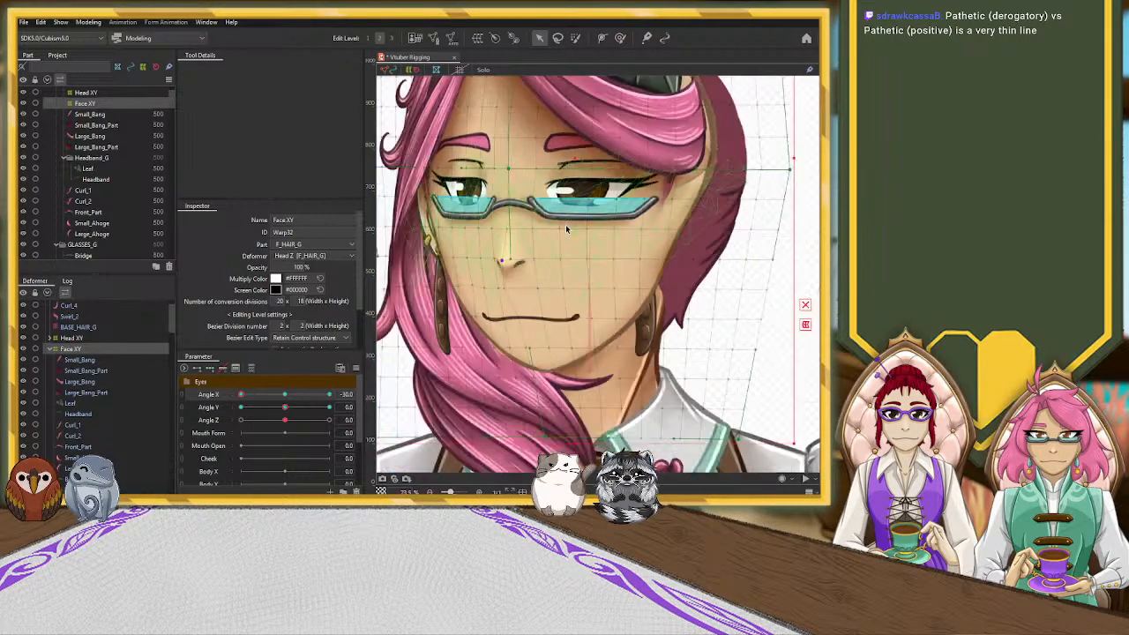
scroll(566, 225, "down", 2)
scroll(565, 225, "up", 1)
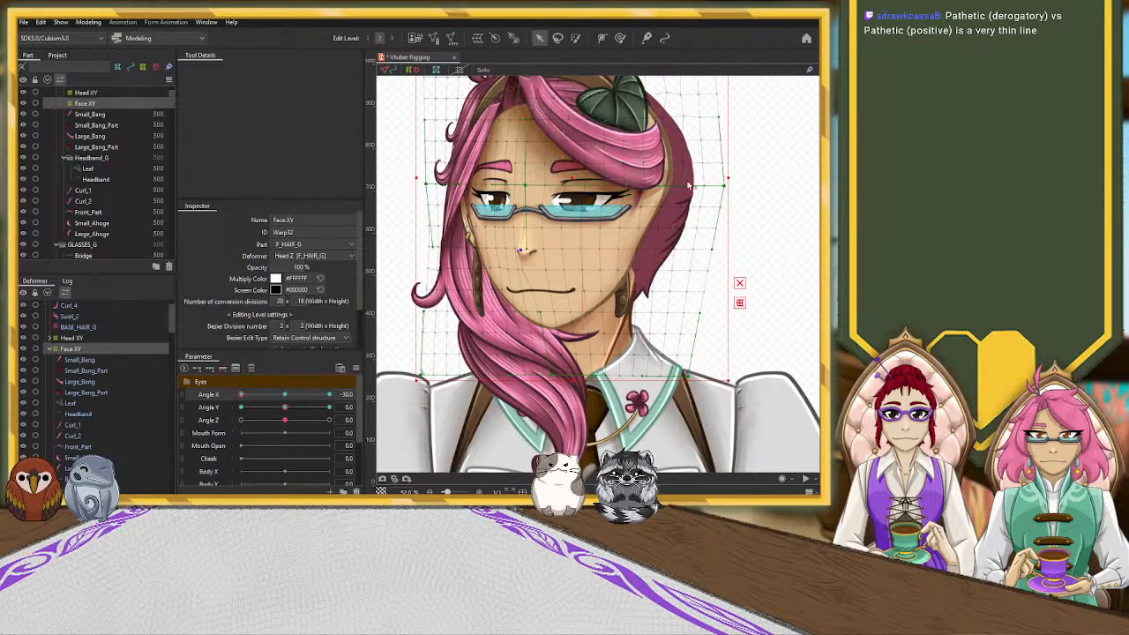
Try to bulge the Face XY grid's right-edge midpoint outward at Angle X -30 and check the turn with Angle X
mouse_move(724, 186)
left_mouse_down()
mouse_move(752, 182)
mouse_move(742, 184)
left_mouse_up()
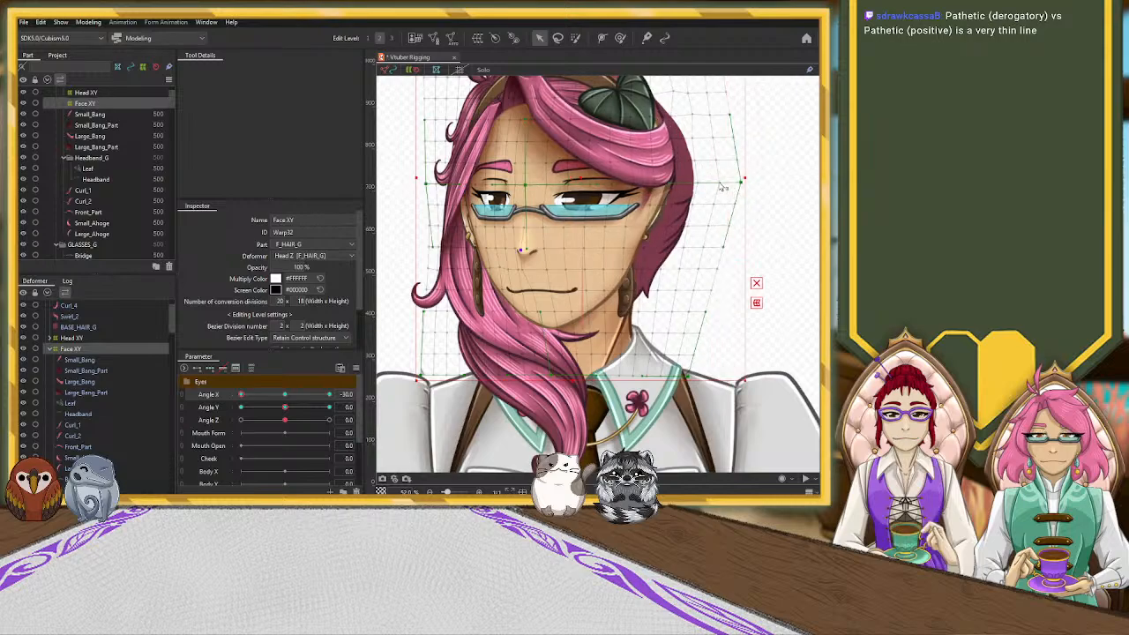
scroll(685, 188, "down", 3)
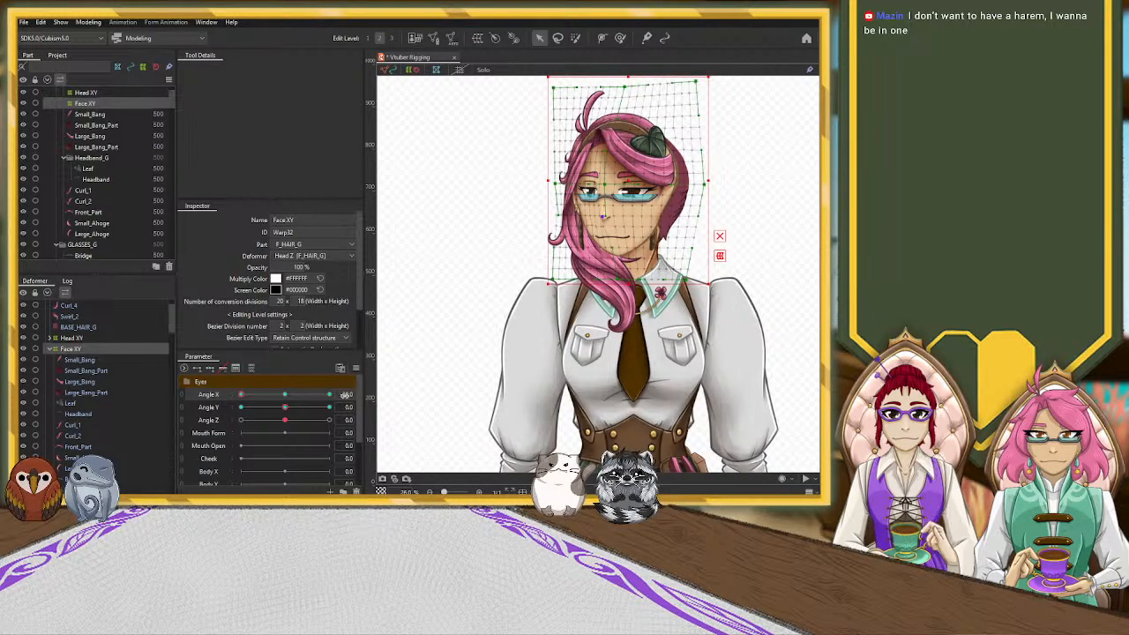
left_click_drag(240, 397, 284, 394)
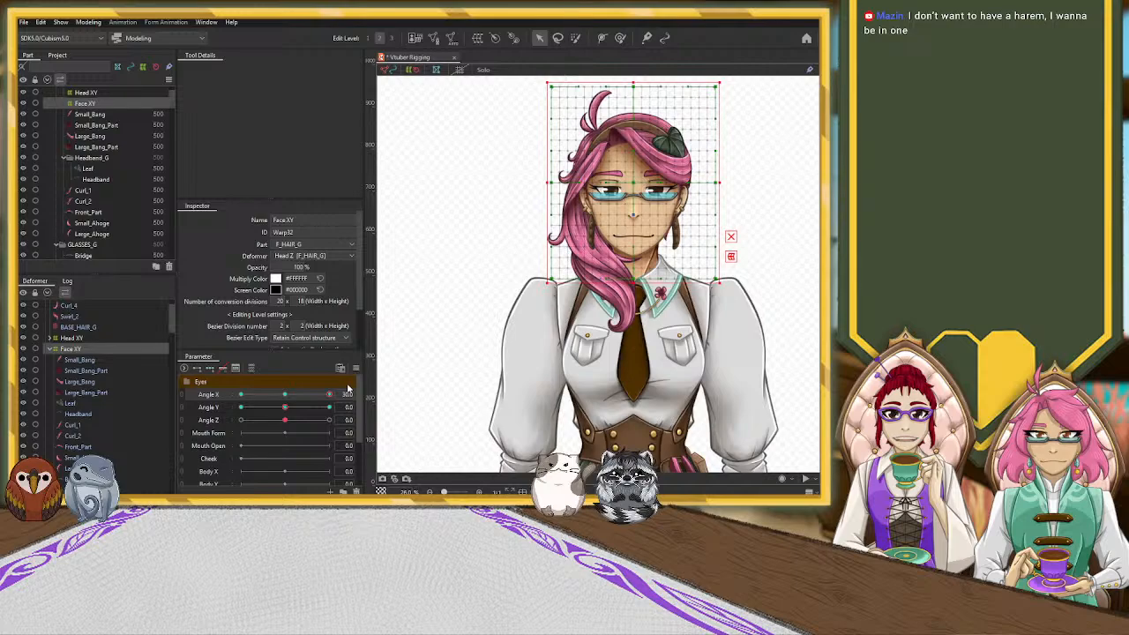
left_click_drag(328, 394, 284, 396)
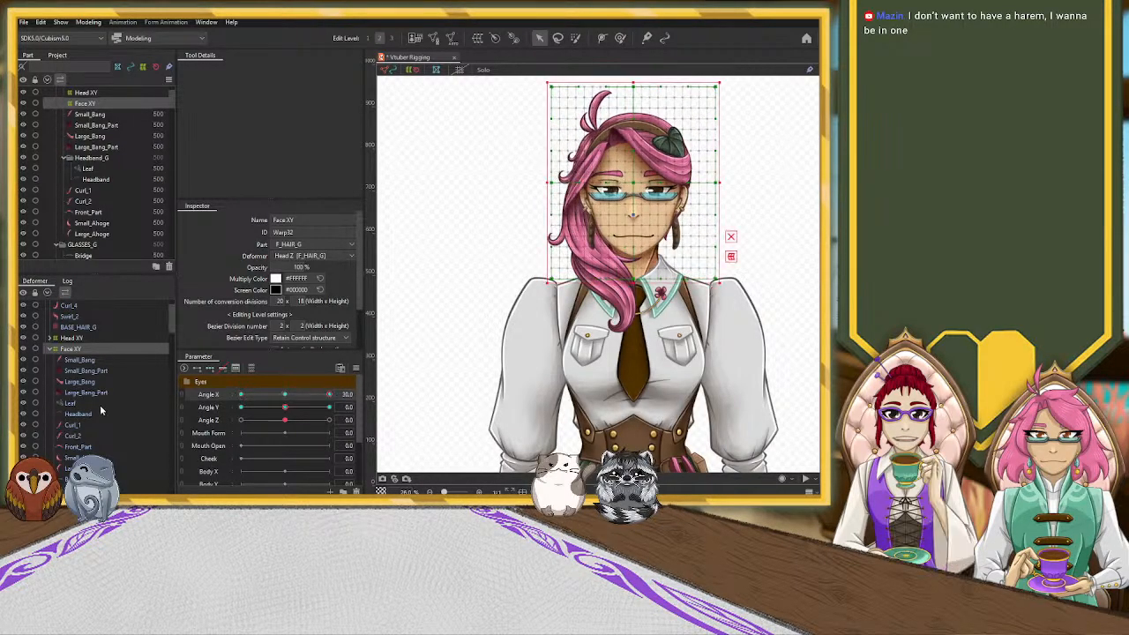
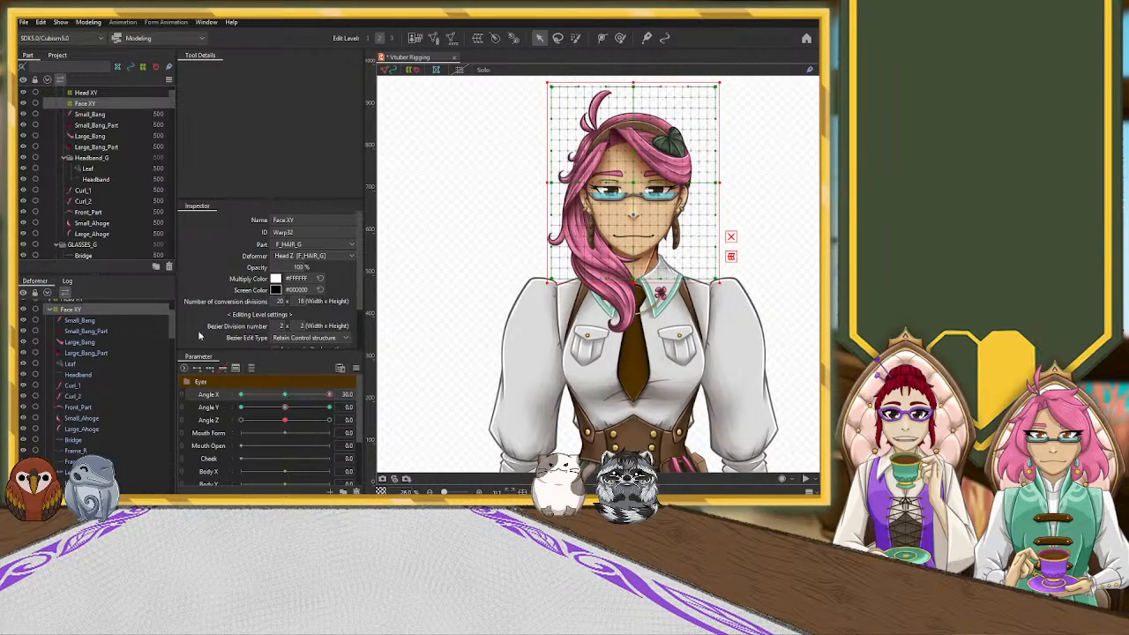
Expand the Head XY deformer, select Face_Shadow and examine its mesh around the chin at Angle X 30
scroll(105, 399, "up", 3)
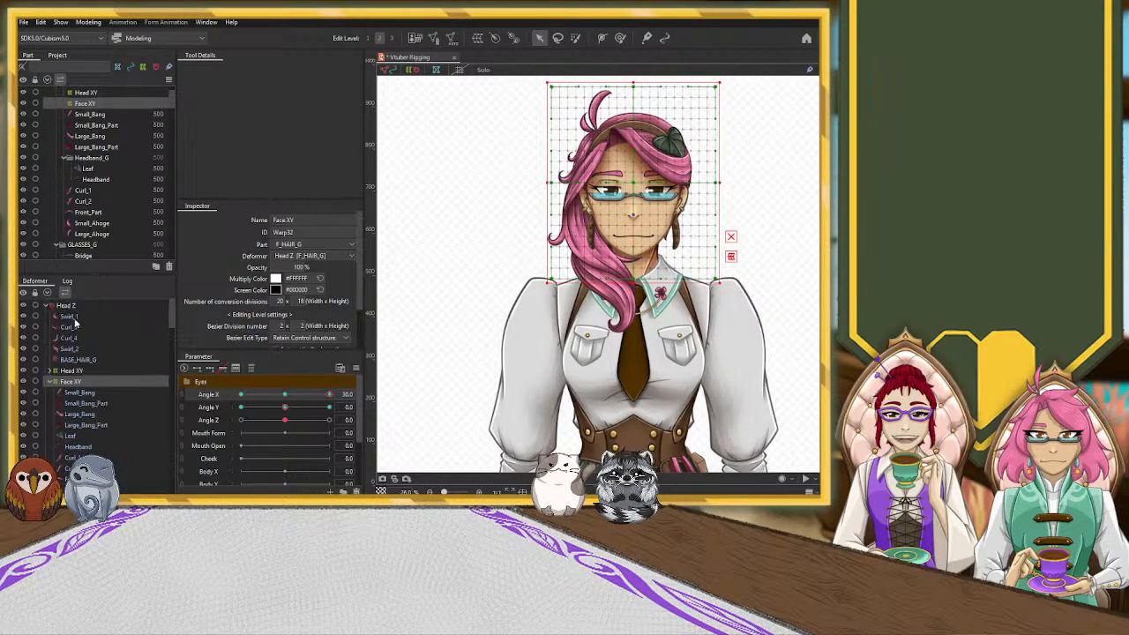
left_click(55, 332)
left_click(50, 332)
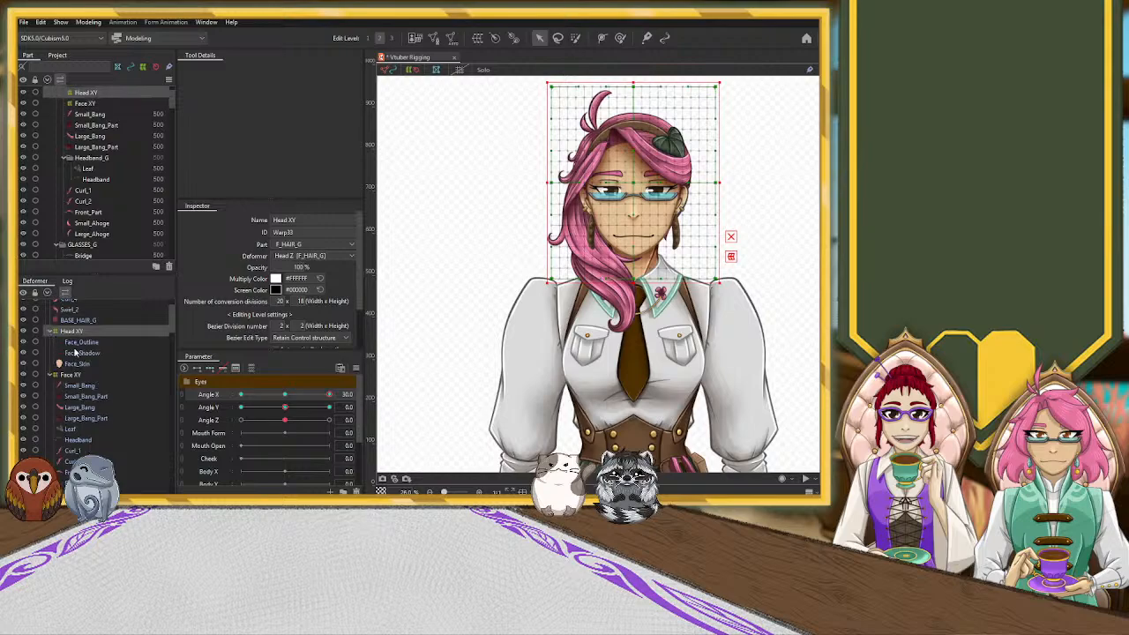
left_click(79, 355)
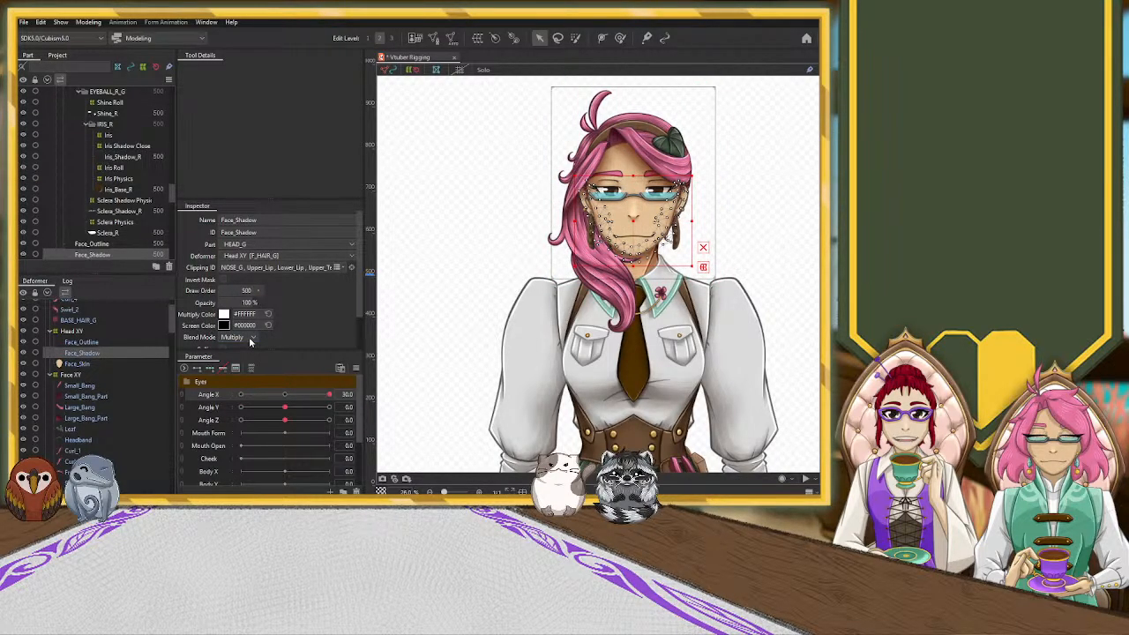
scroll(631, 263, "up", 5)
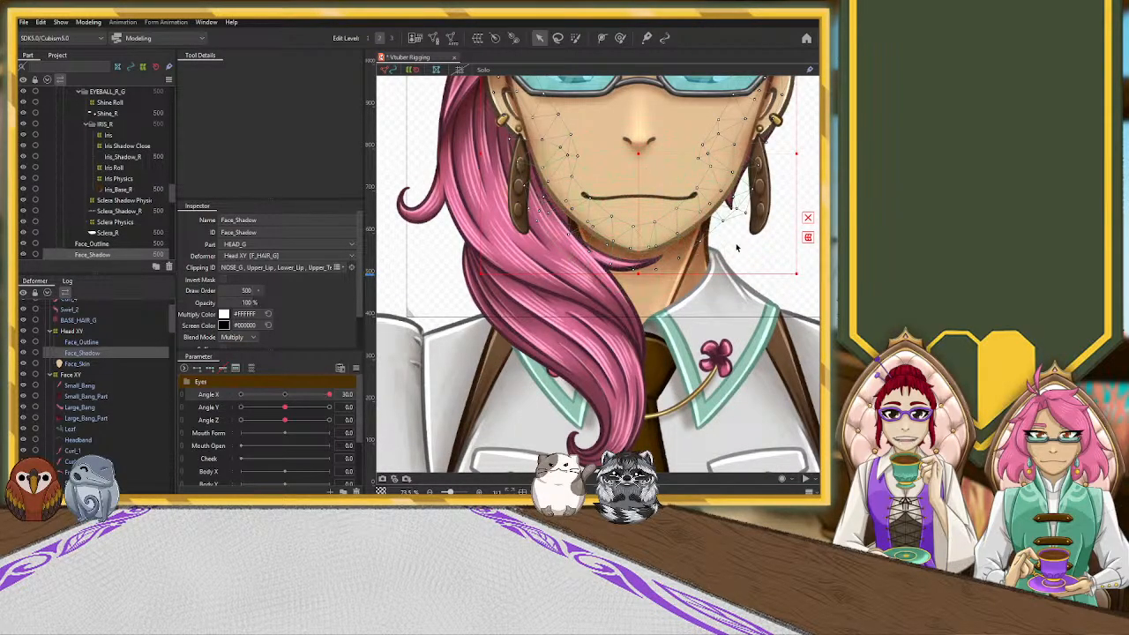
left_click_drag(688, 214, 691, 243)
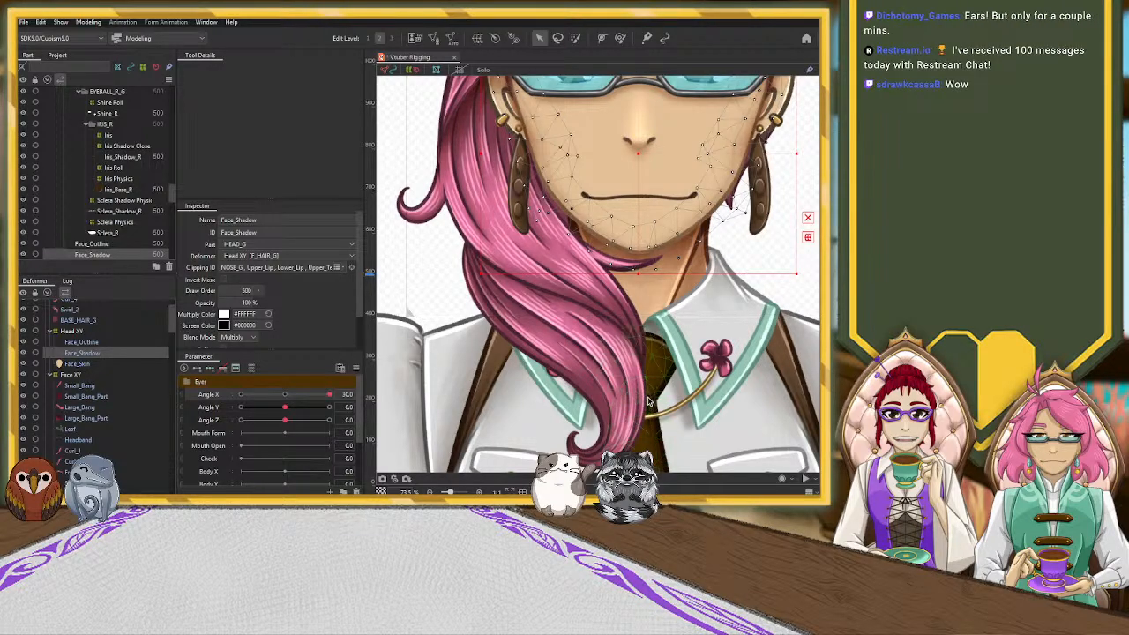
scroll(635, 240, "down", 2)
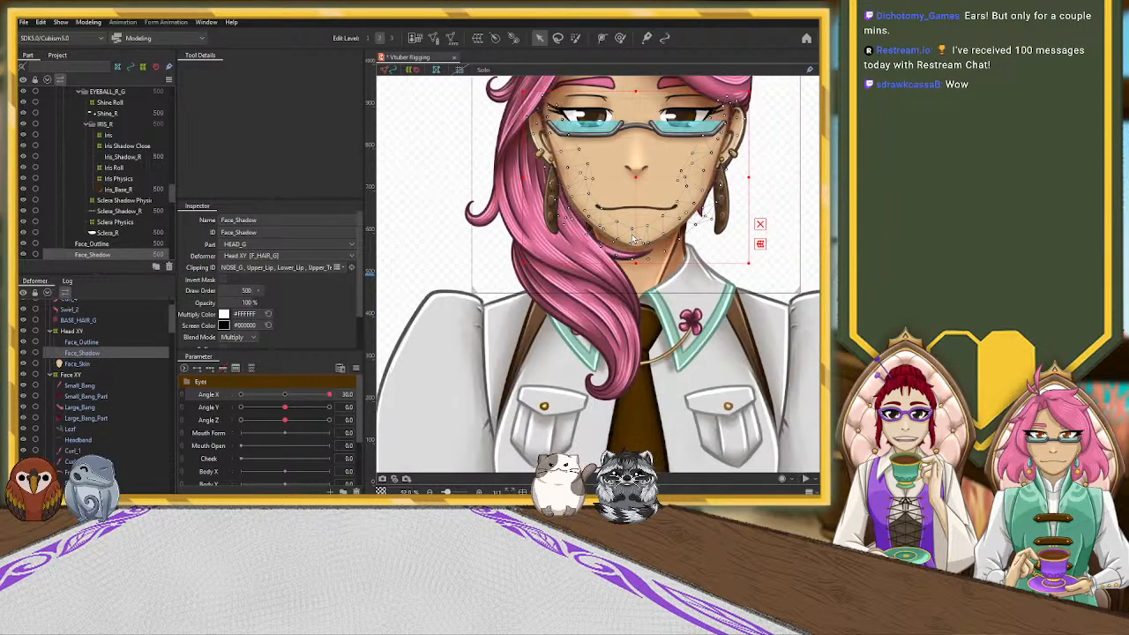
scroll(725, 240, "down", 1)
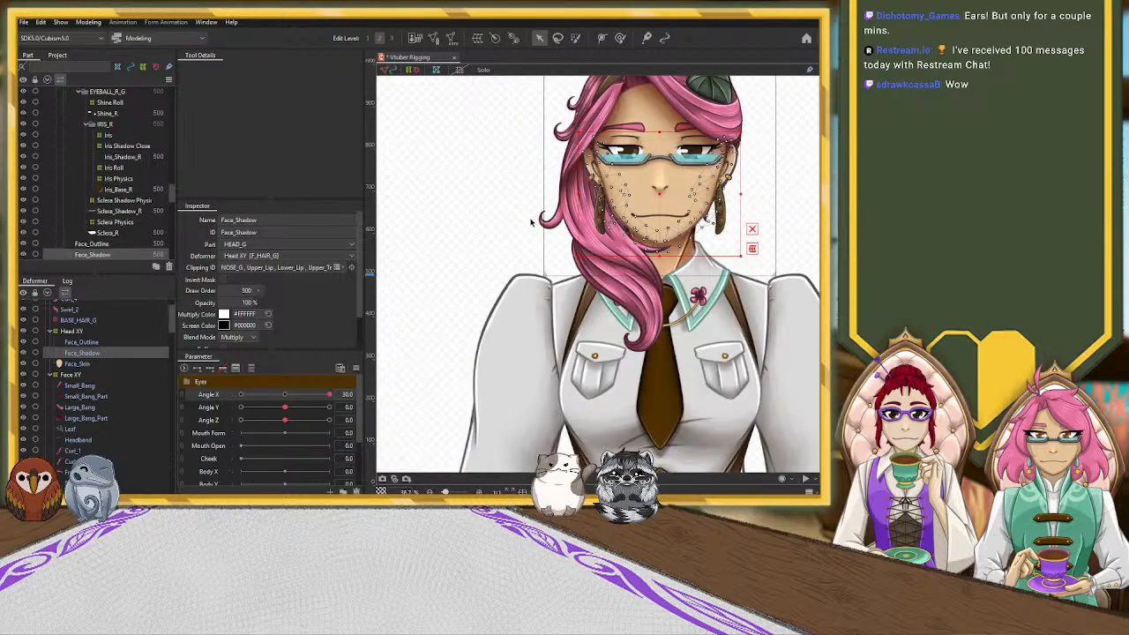
left_click_drag(494, 198, 411, 255)
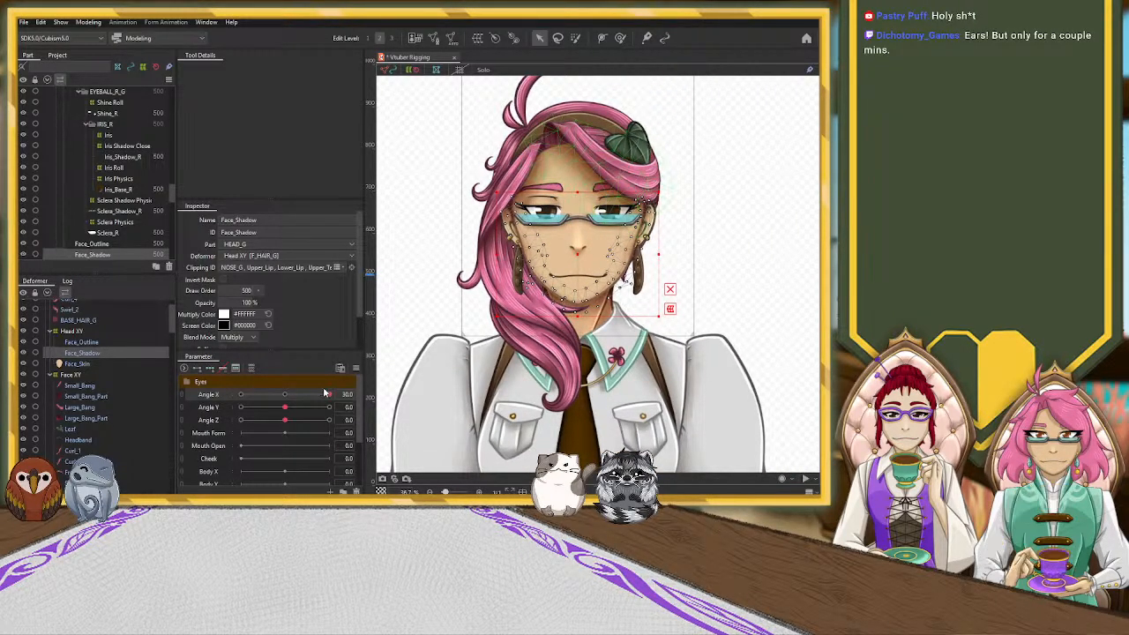
Turn the head to Angle X -30 and select Large_Bang to examine how the hair sits over the head
left_click_drag(329, 394, 229, 409)
left_click(630, 180)
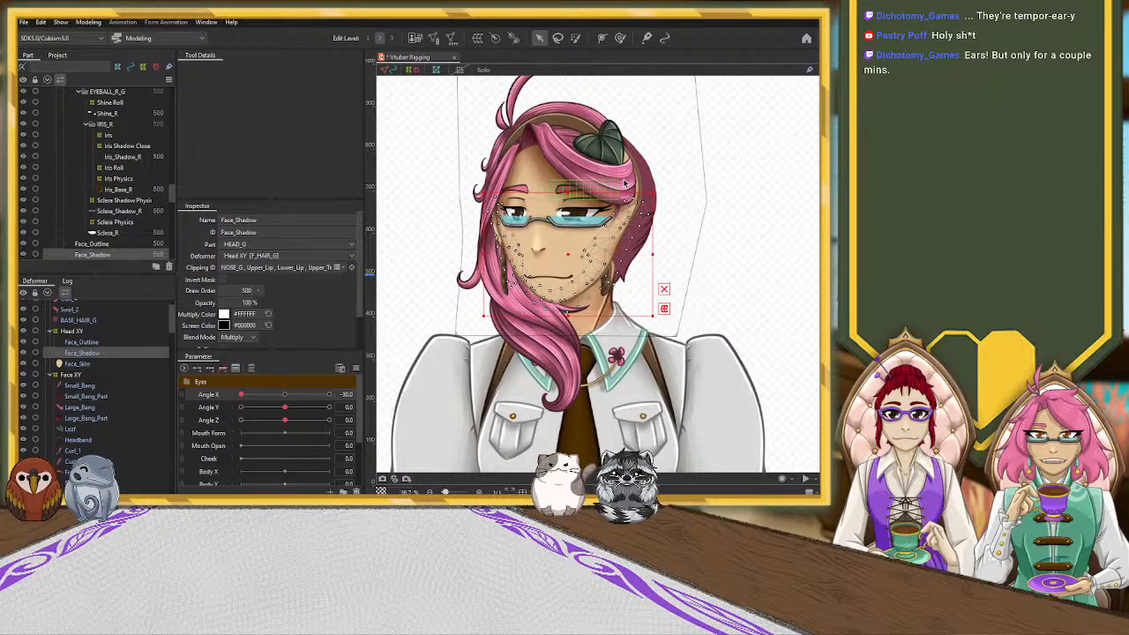
left_click(631, 176)
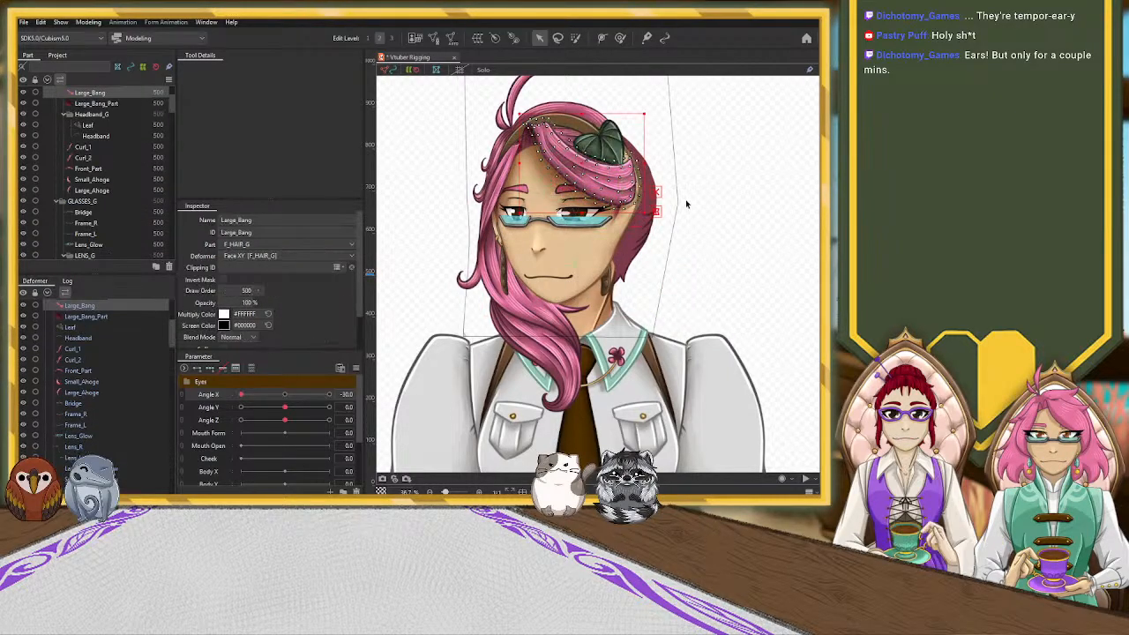
left_click_drag(736, 244, 694, 278)
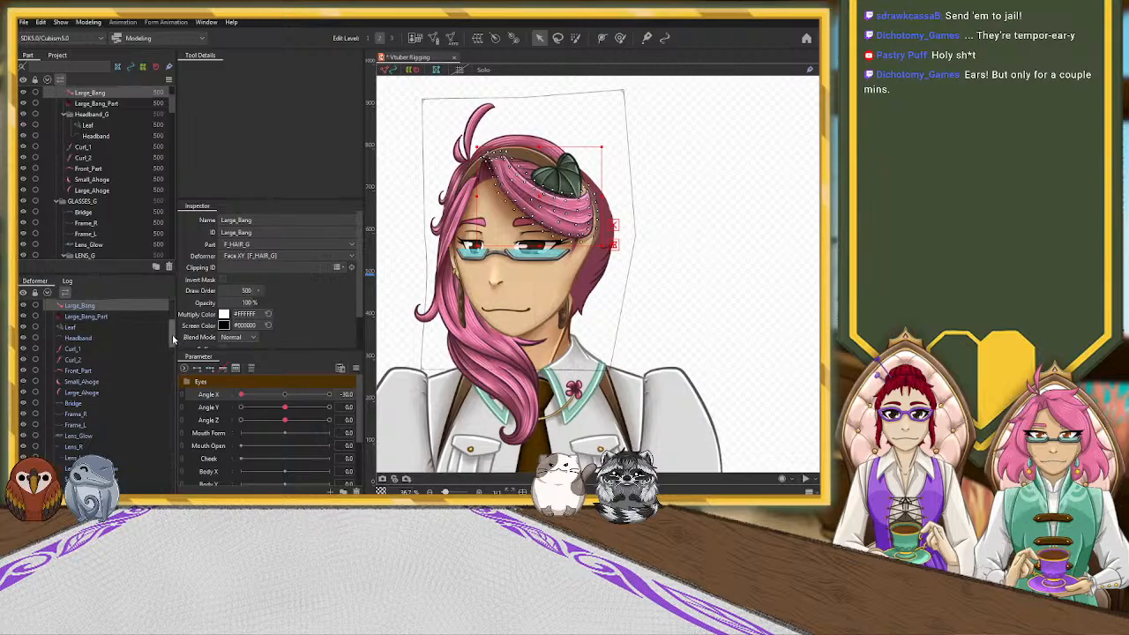
Try to add three Angle X keys to BASE_HAIR_G in Face XY and check it at -30
left_click_drag(173, 341, 174, 367)
left_click(112, 409)
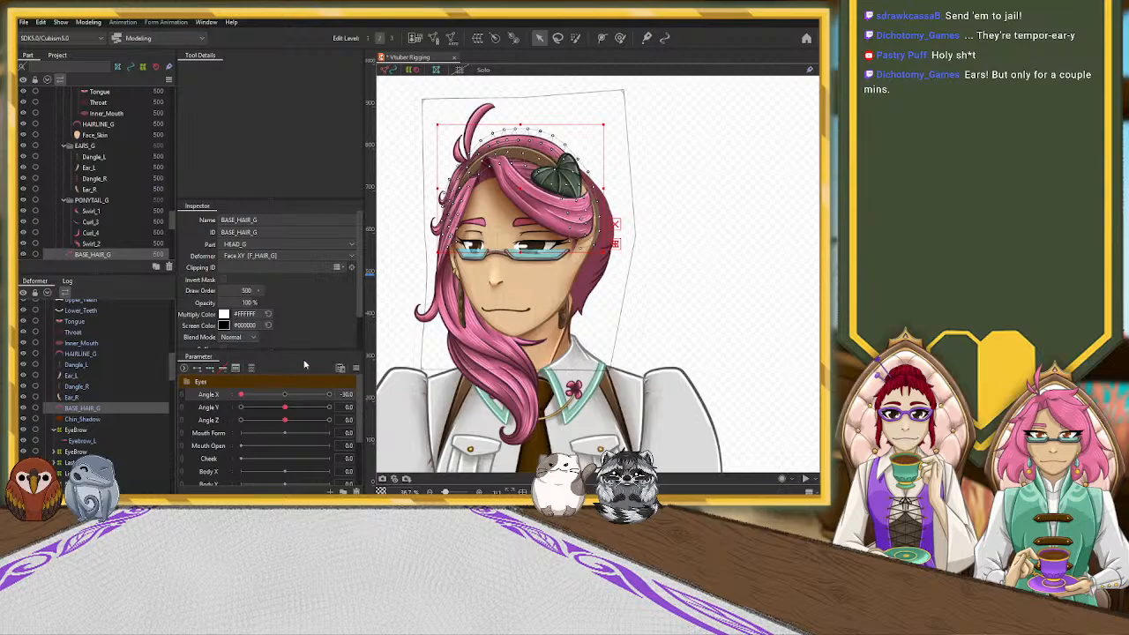
left_click(283, 395)
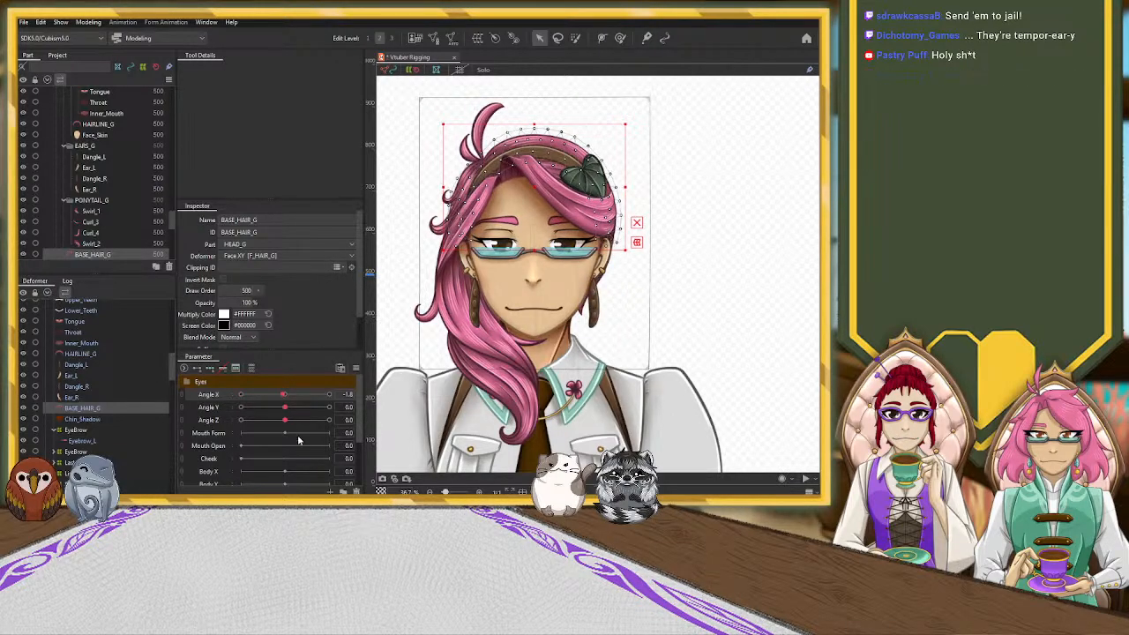
left_click(285, 395)
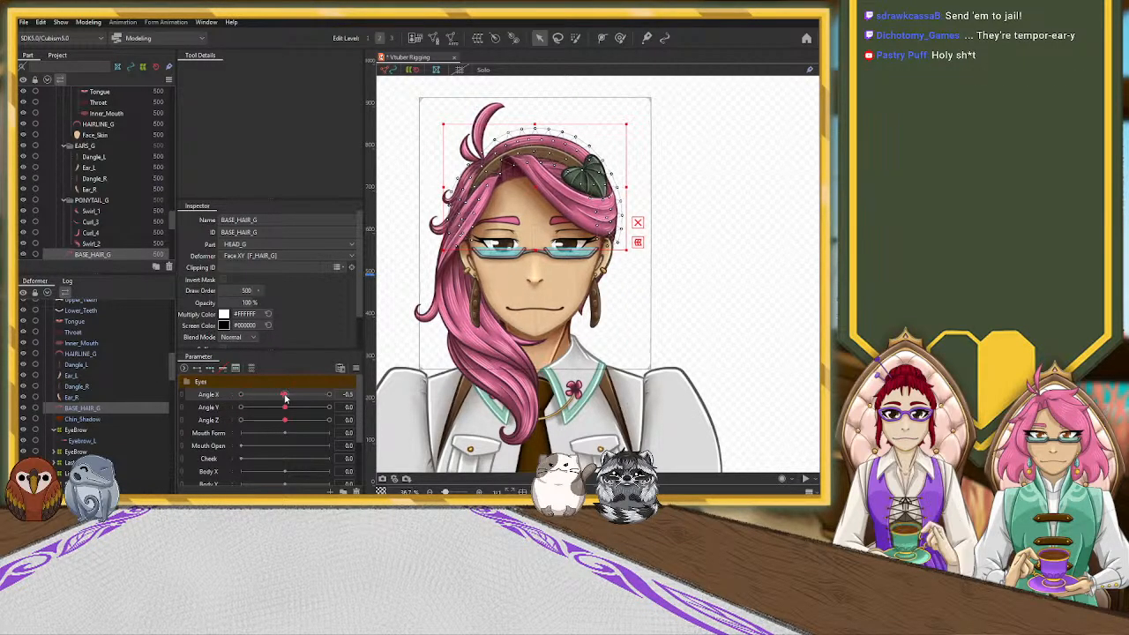
left_click(223, 370)
left_click_drag(286, 395, 223, 391)
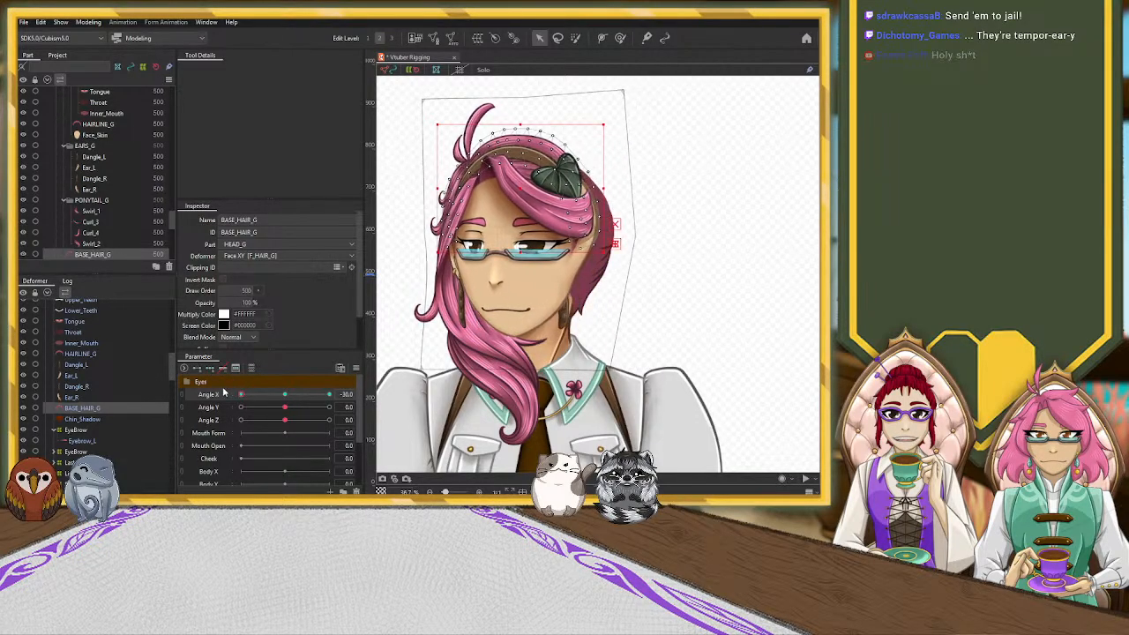
key("ctrl+z")
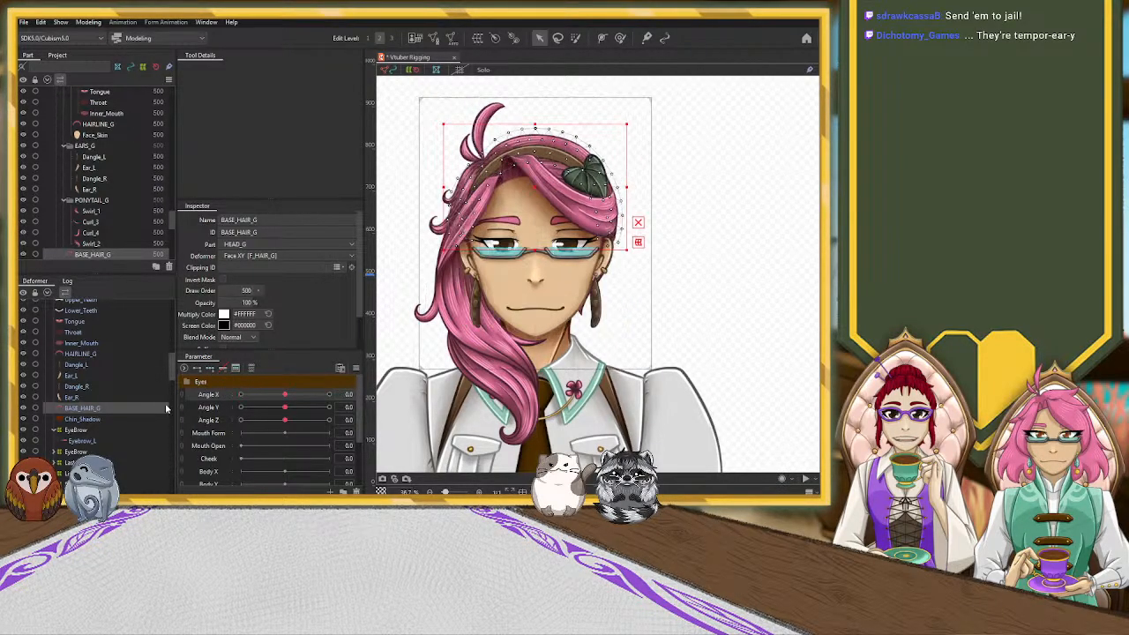
Look through the parts inside Face XY and select HAIRLINE_G to examine its mesh at Angle X -30
key("ctrl+y")
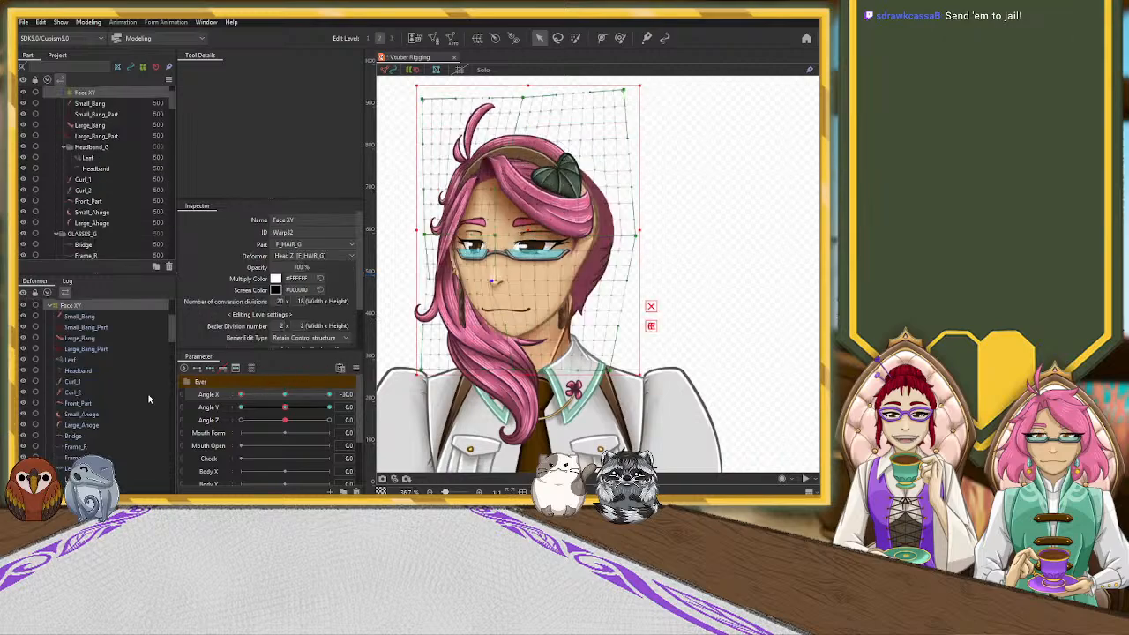
scroll(110, 410, "down", 2)
scroll(100, 415, "down", 3)
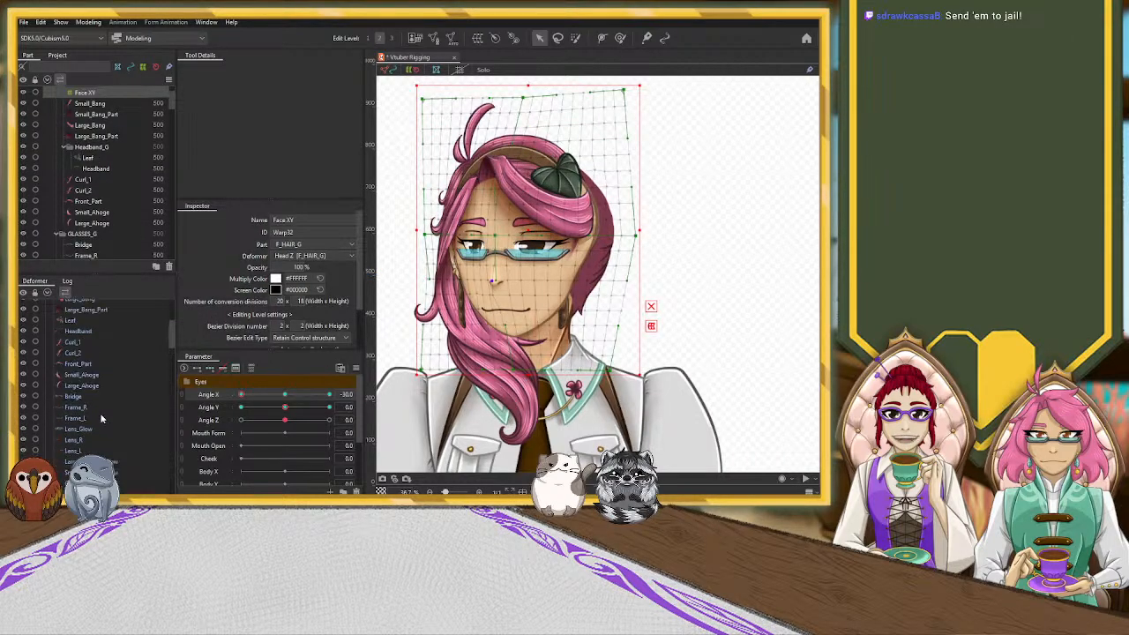
left_click(93, 425)
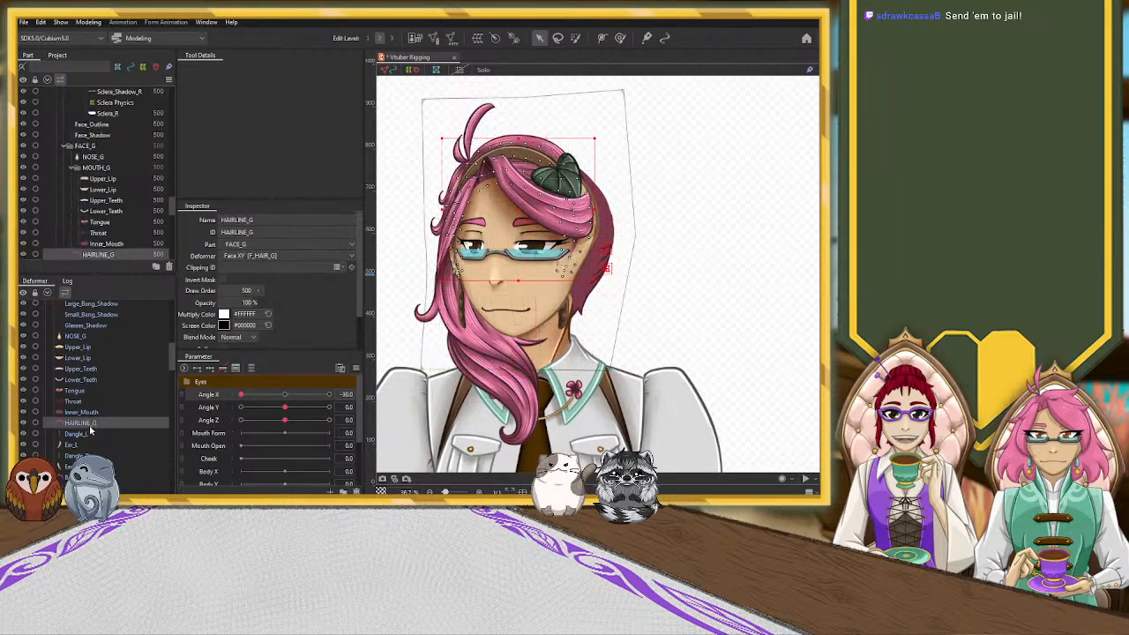
scroll(85, 432, "down", 1)
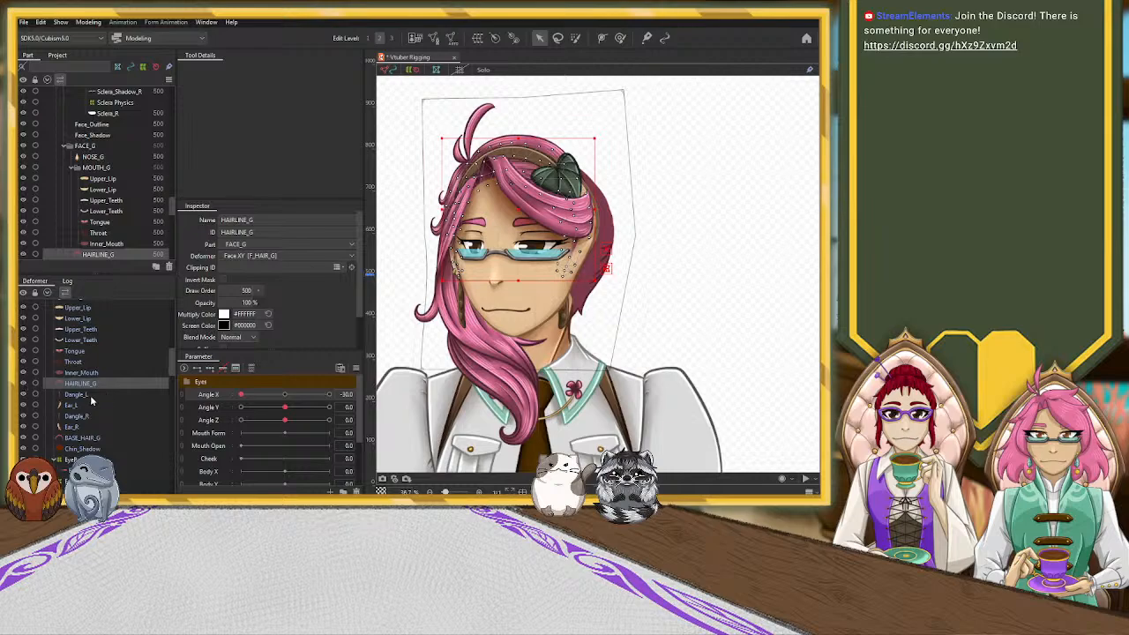
scroll(90, 401, "down", 10)
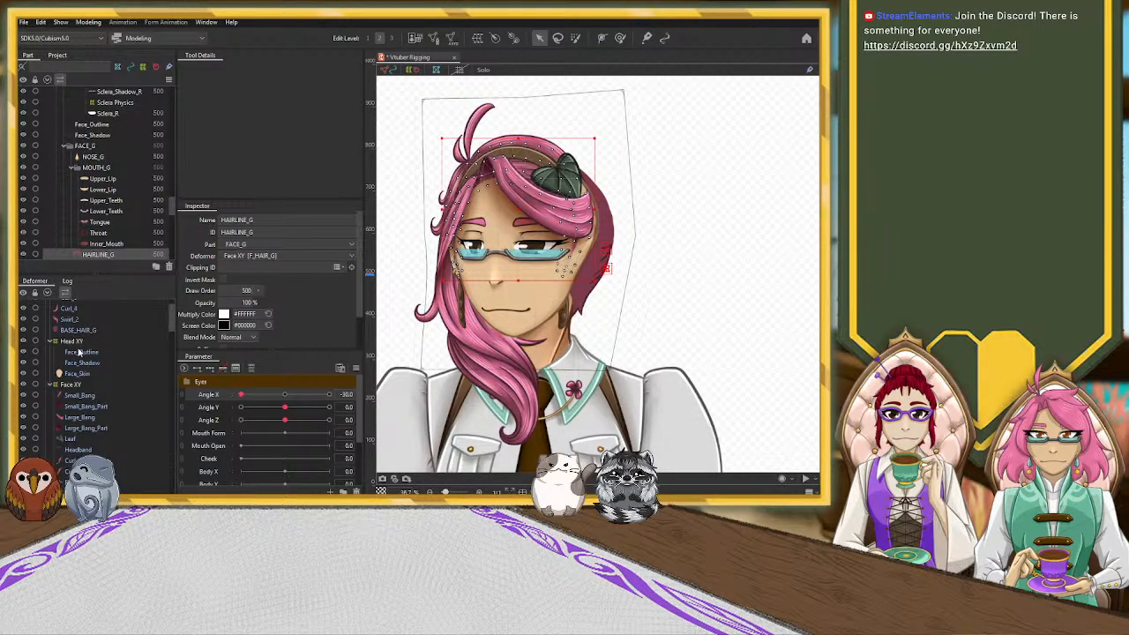
Narrow the Head XY grid from its right side at Angle X -30
left_click(73, 342)
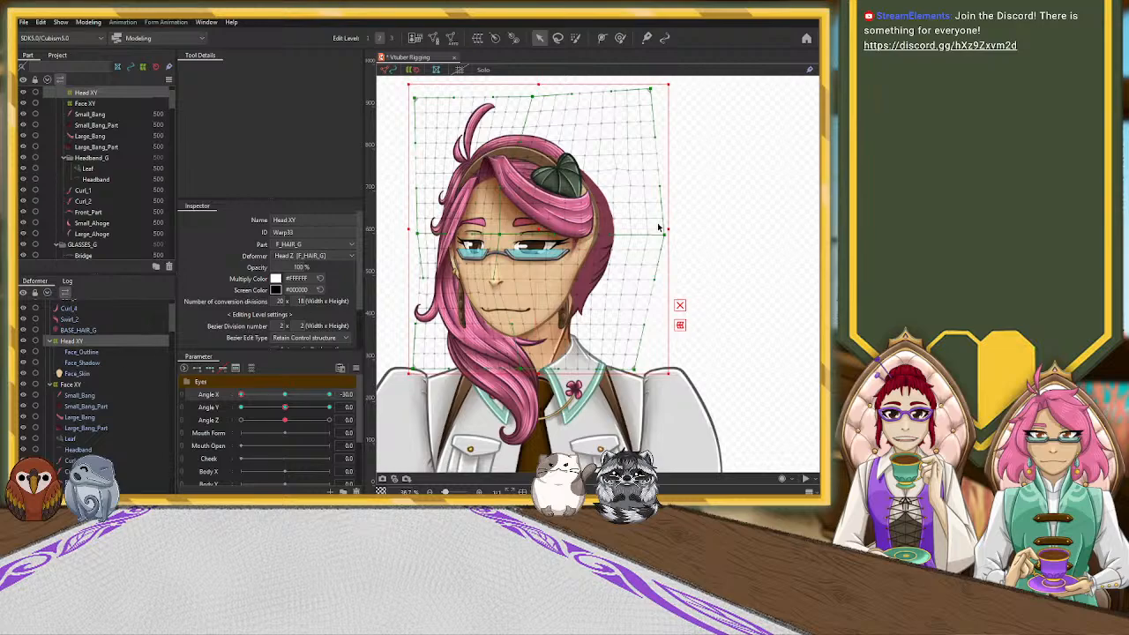
left_click_drag(668, 229, 646, 230)
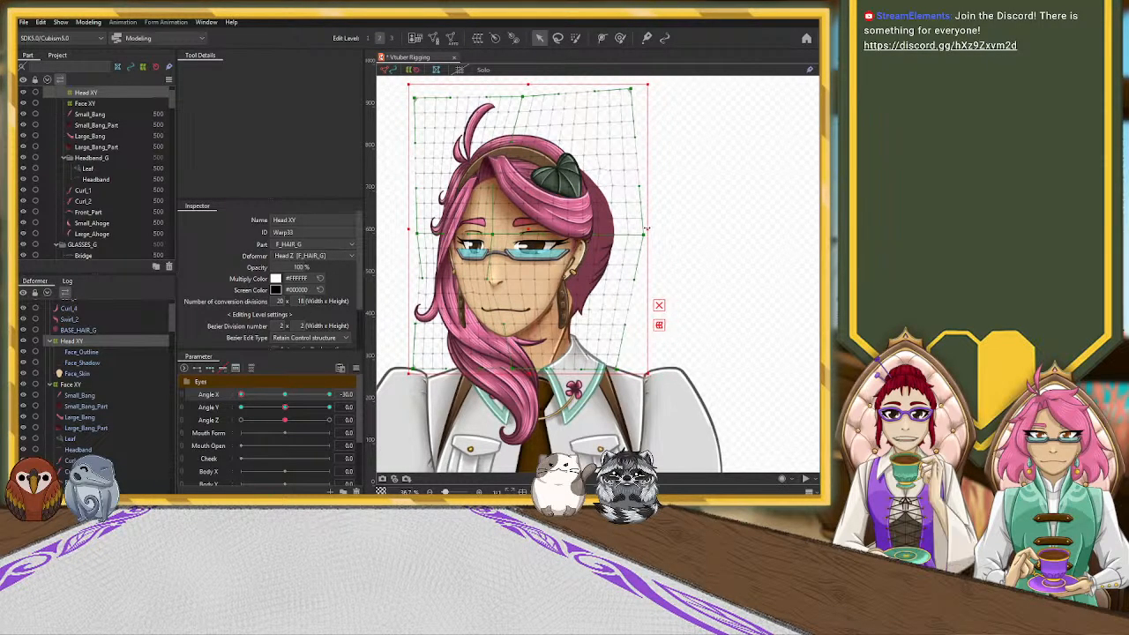
Undo the recent narrowing of the Head XY grid and try another width for it at Angle X -30
left_click_drag(647, 373, 652, 376)
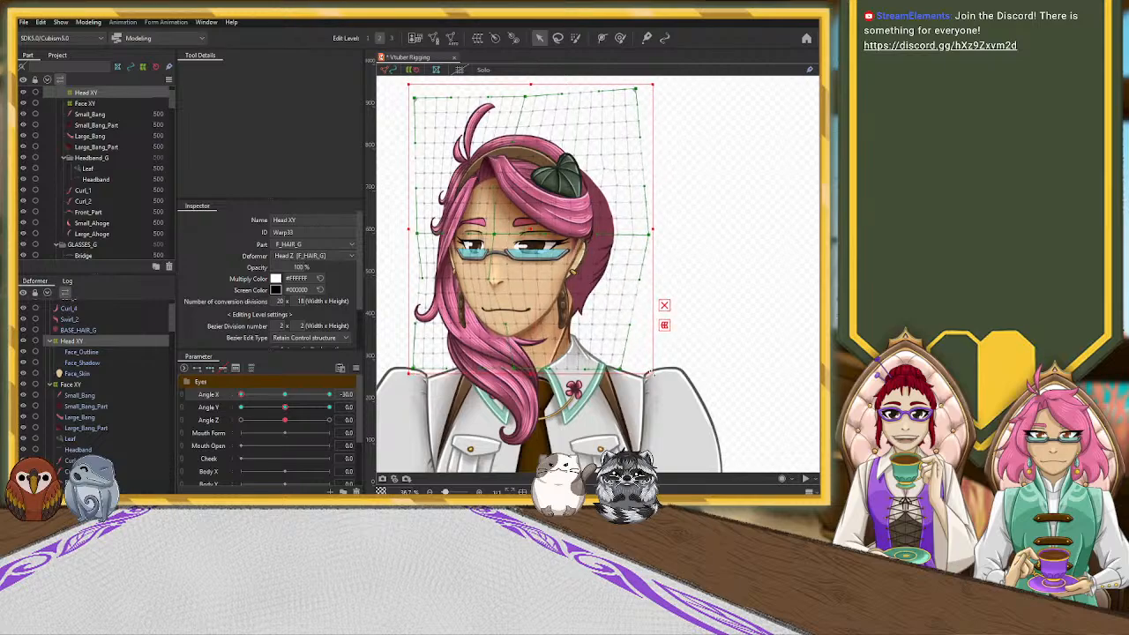
key("ctrl+z")
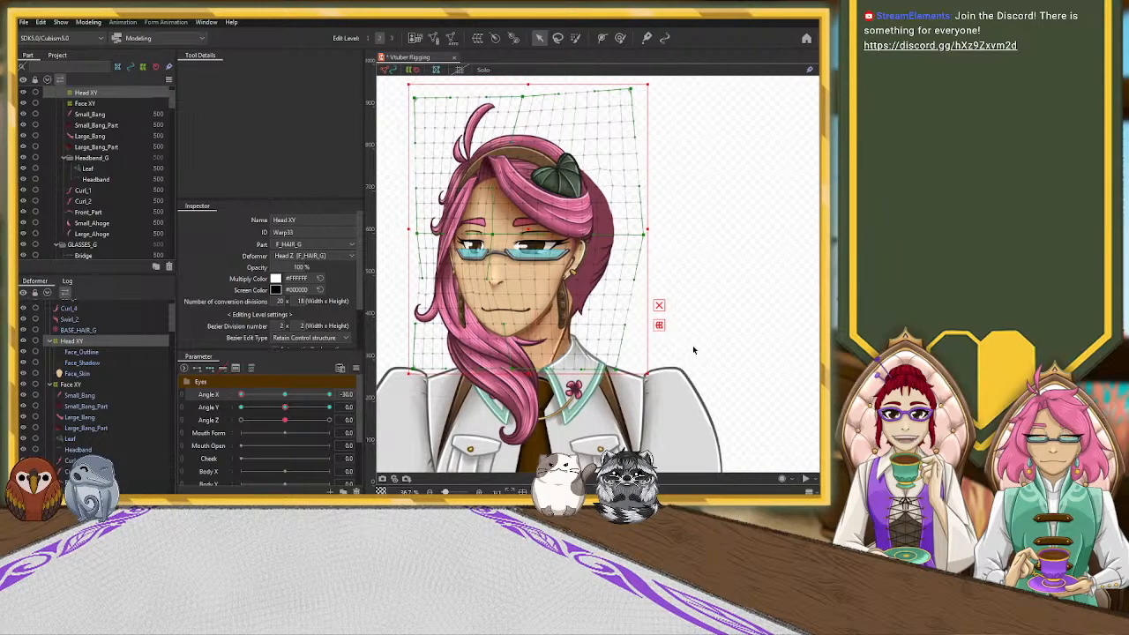
key("ctrl+z")
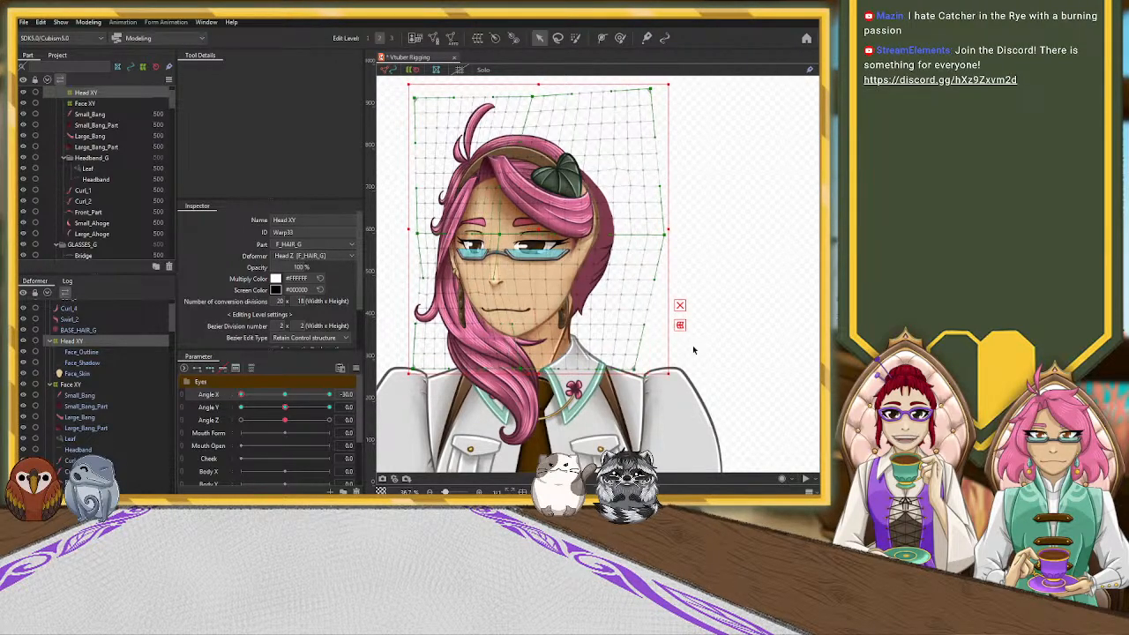
left_click_drag(669, 230, 662, 230)
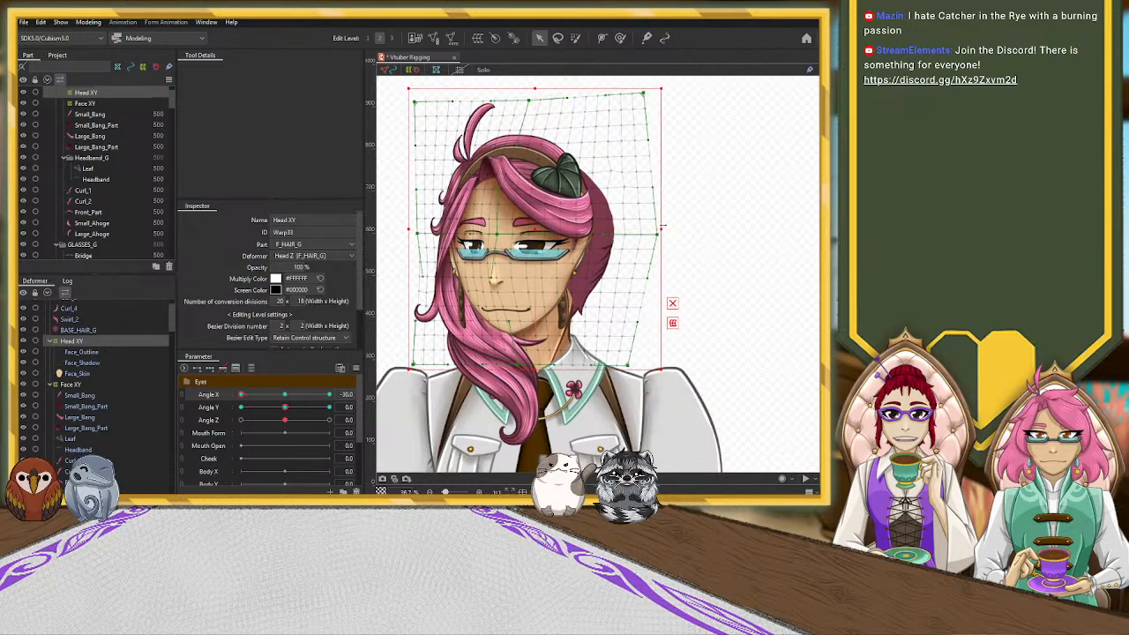
key("ctrl+z")
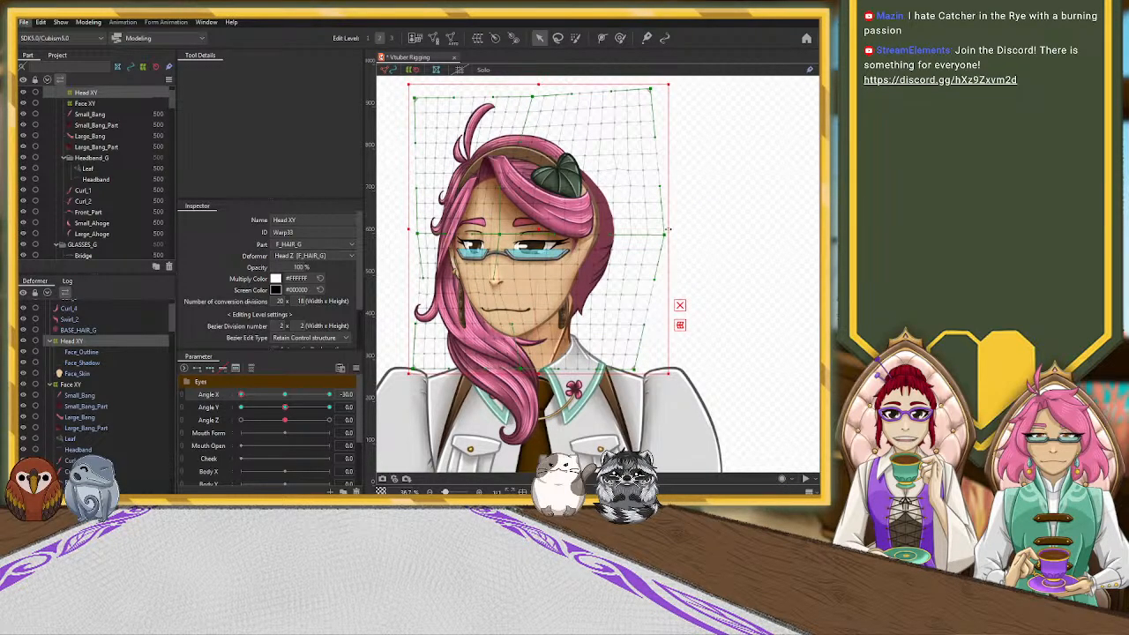
Narrow the Head XY grid from its right side at Angle X -30 and nudge its lower left corner inward
left_click_drag(668, 231, 652, 234)
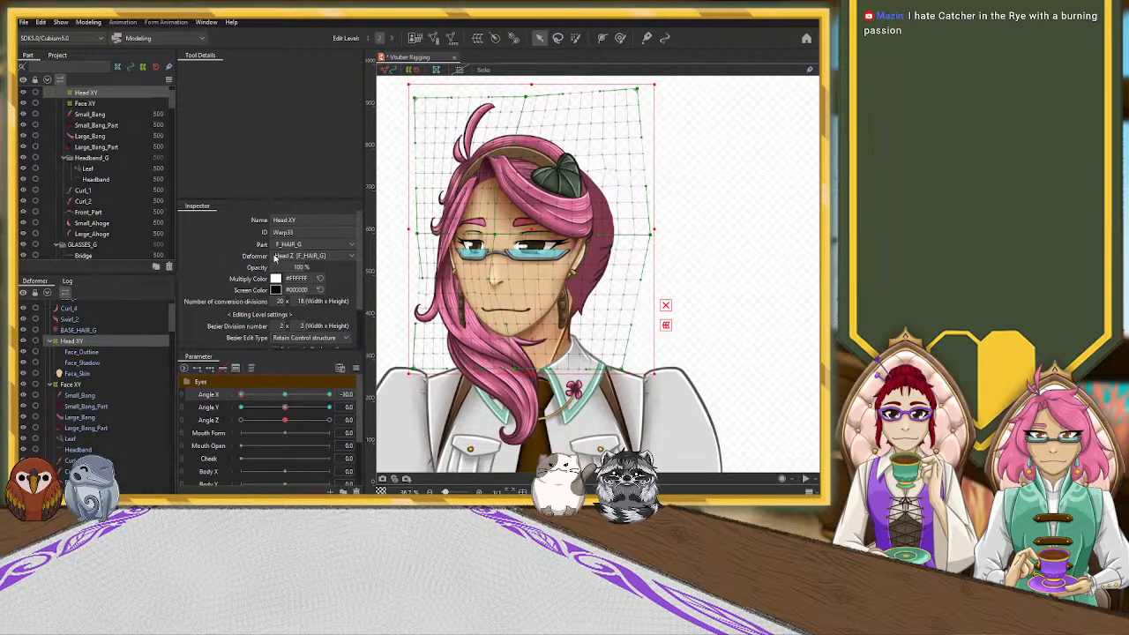
left_click_drag(241, 396, 191, 395)
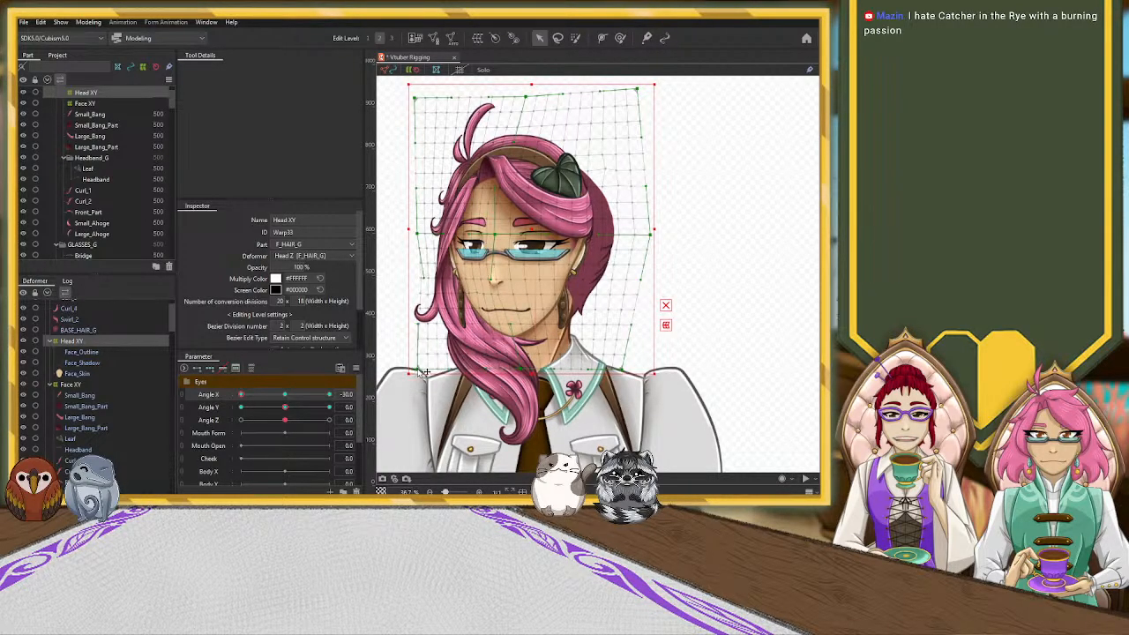
left_click_drag(426, 370, 422, 370)
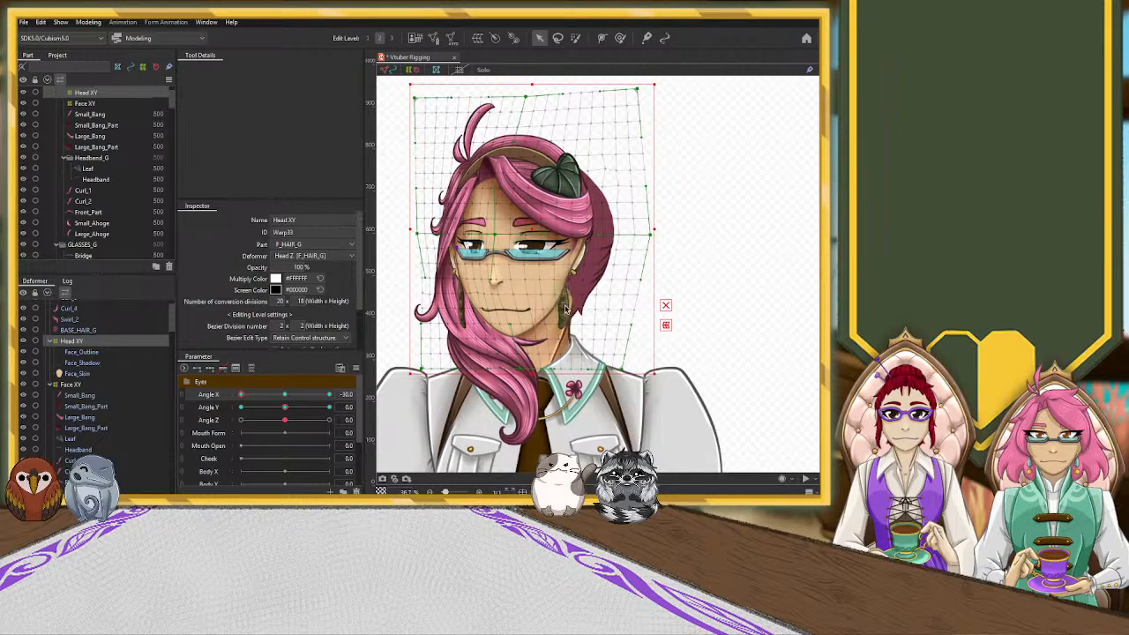
scroll(78, 443, "down", 1)
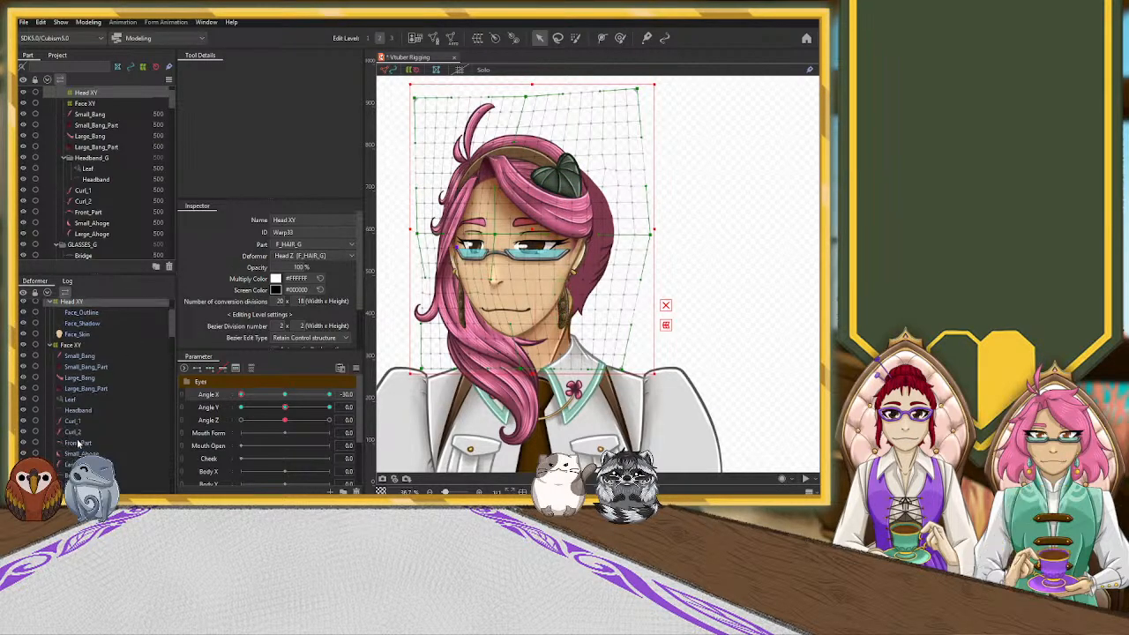
scroll(79, 444, "down", 4)
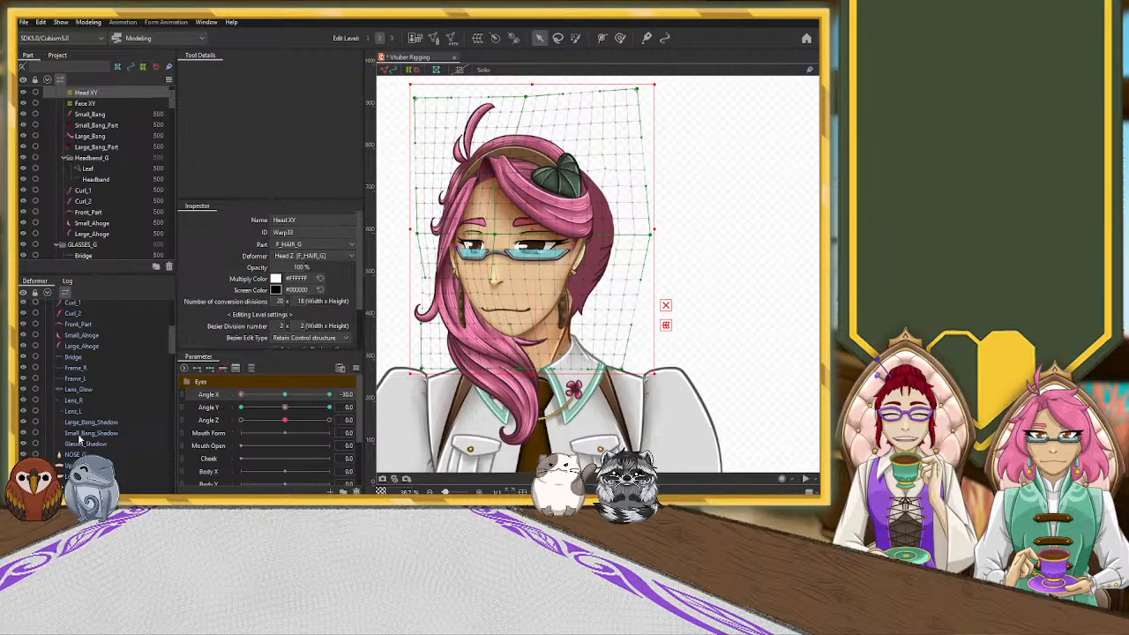
scroll(79, 438, "up", 4)
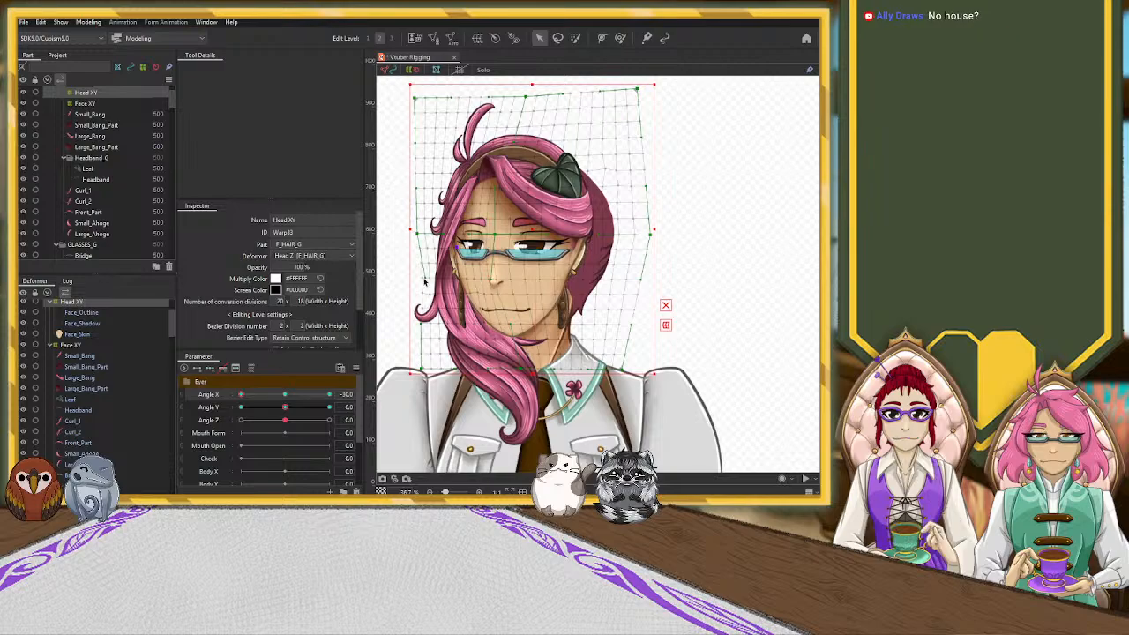
Close the model without its recent changes, reopen the earlier Vtuber Rigging version with only Head Z, and make all parts visible
left_click(368, 215)
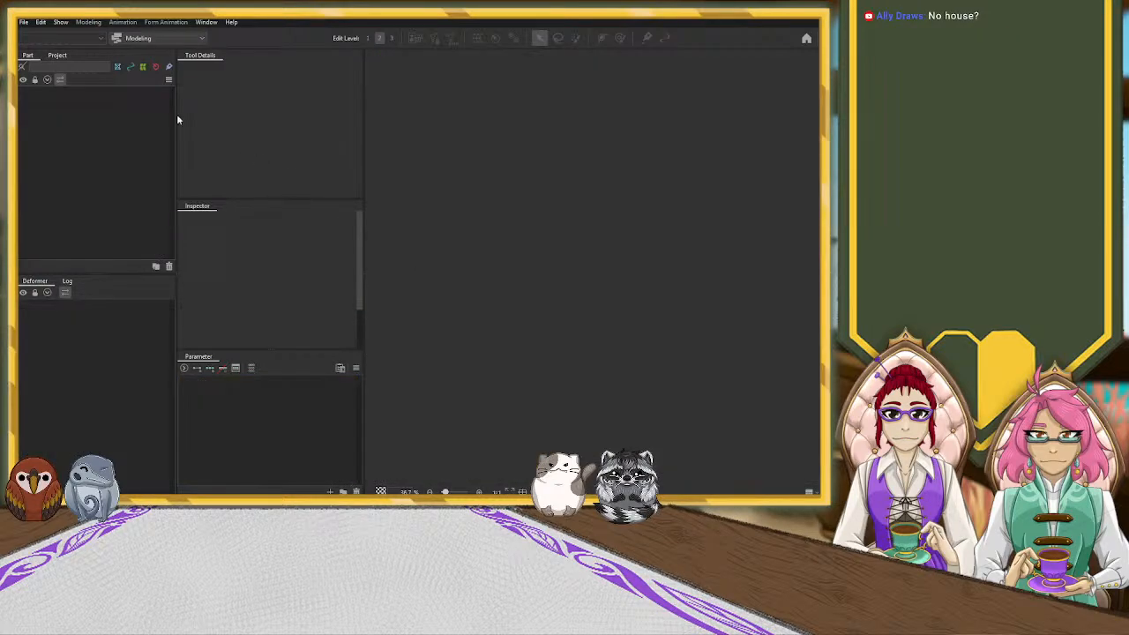
left_click(37, 60)
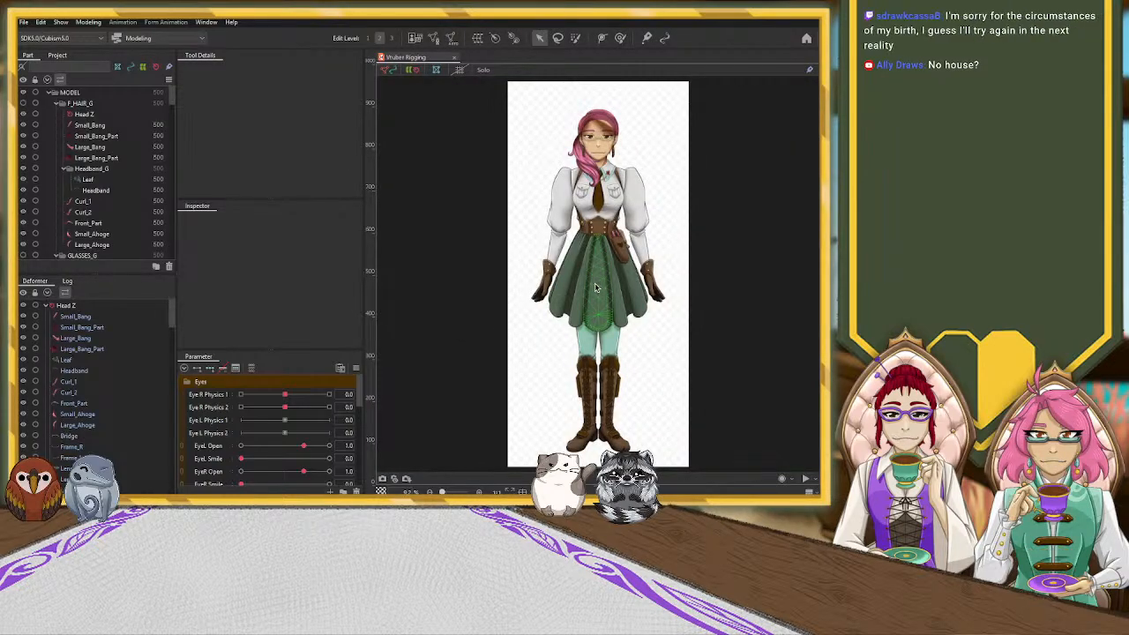
left_click(23, 294)
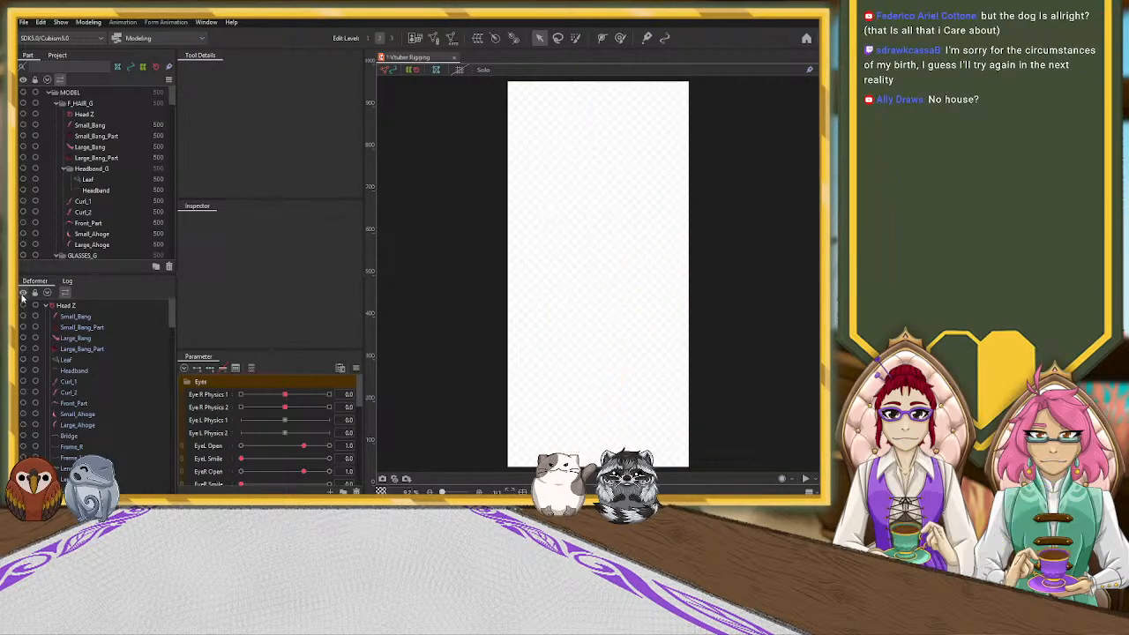
left_click(23, 294)
Collapse the Eyes parameter group to bring up the Angle X, Y and Z parameters
scroll(605, 119, "up", 3)
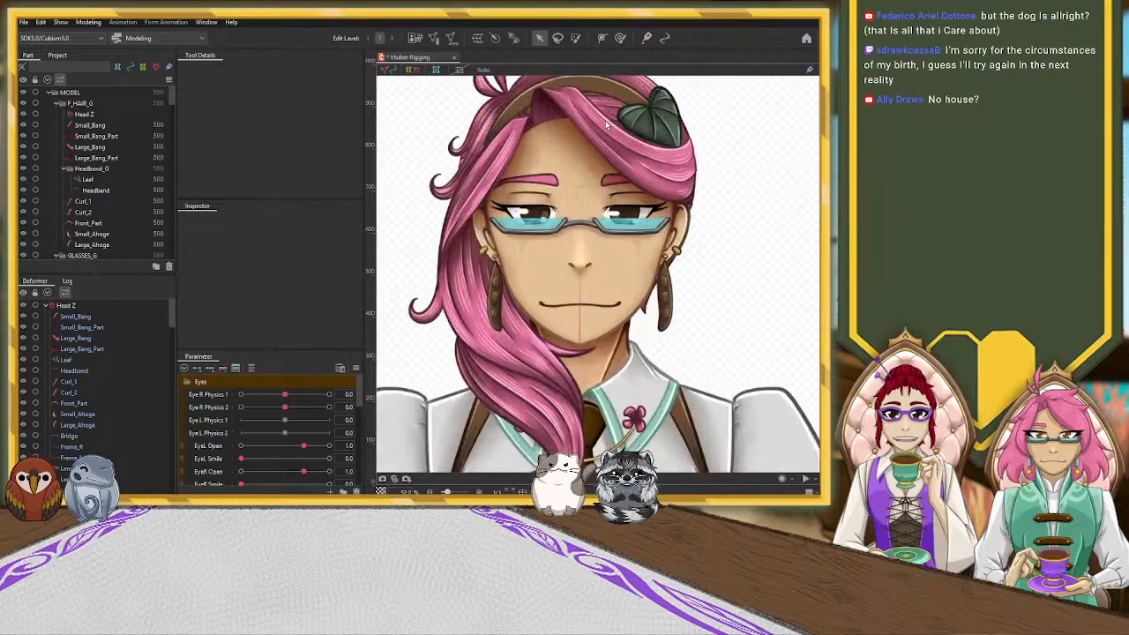
scroll(605, 120, "down", 2)
left_click_drag(709, 156, 689, 208)
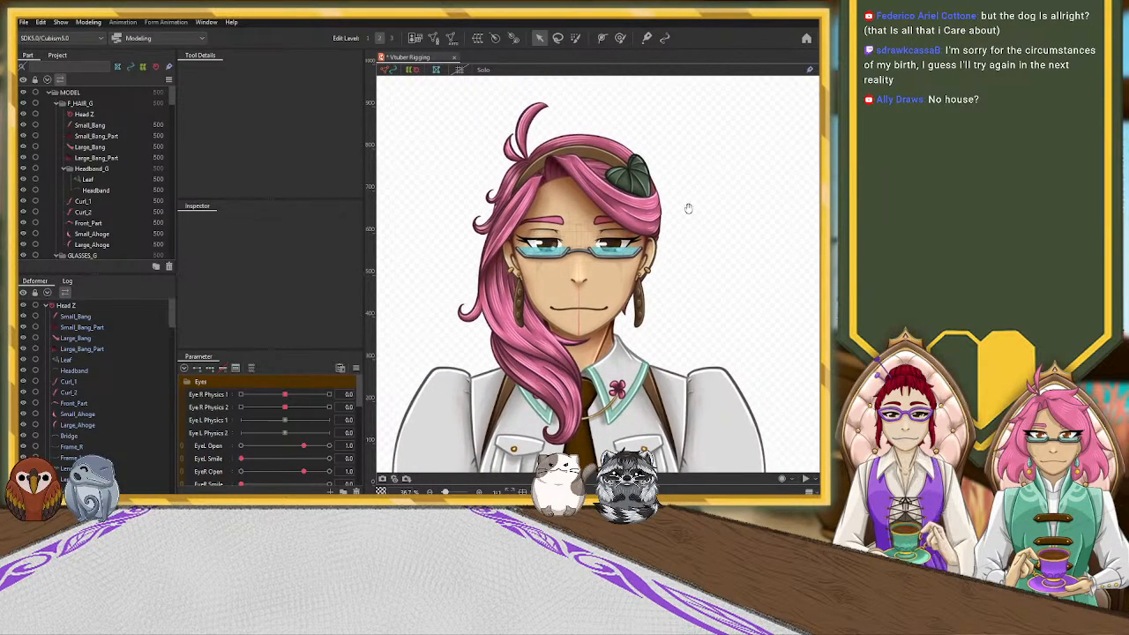
left_click(187, 383)
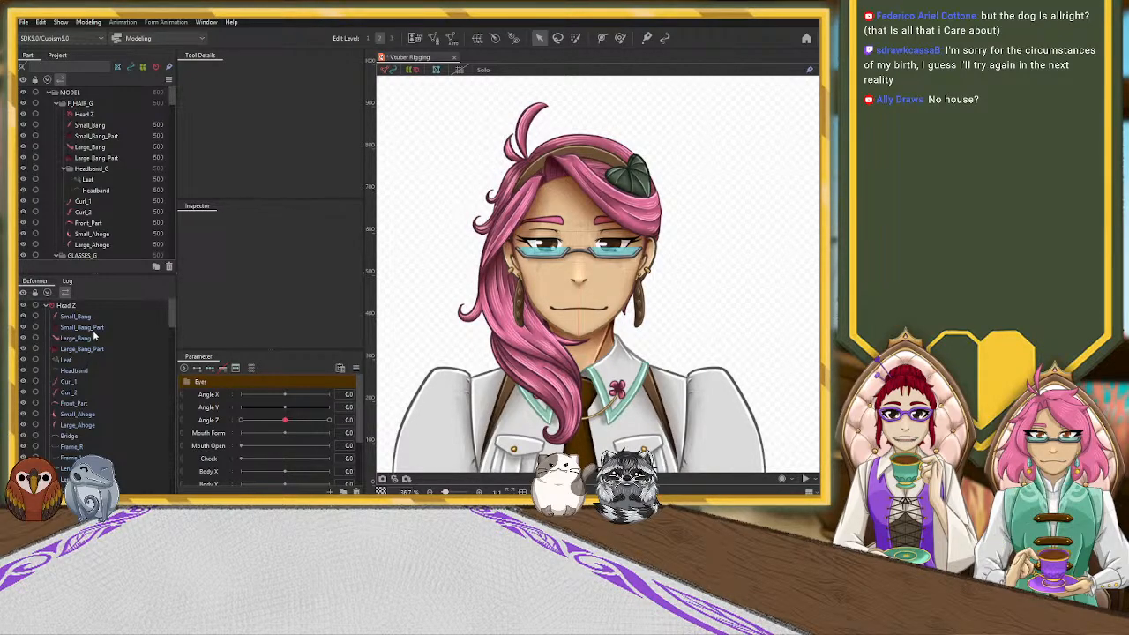
Select all head parts under Head Z from Small_Bang through Chin_Shadow in the deformer hierarchy
left_click(78, 317)
scroll(81, 325, "down", 6)
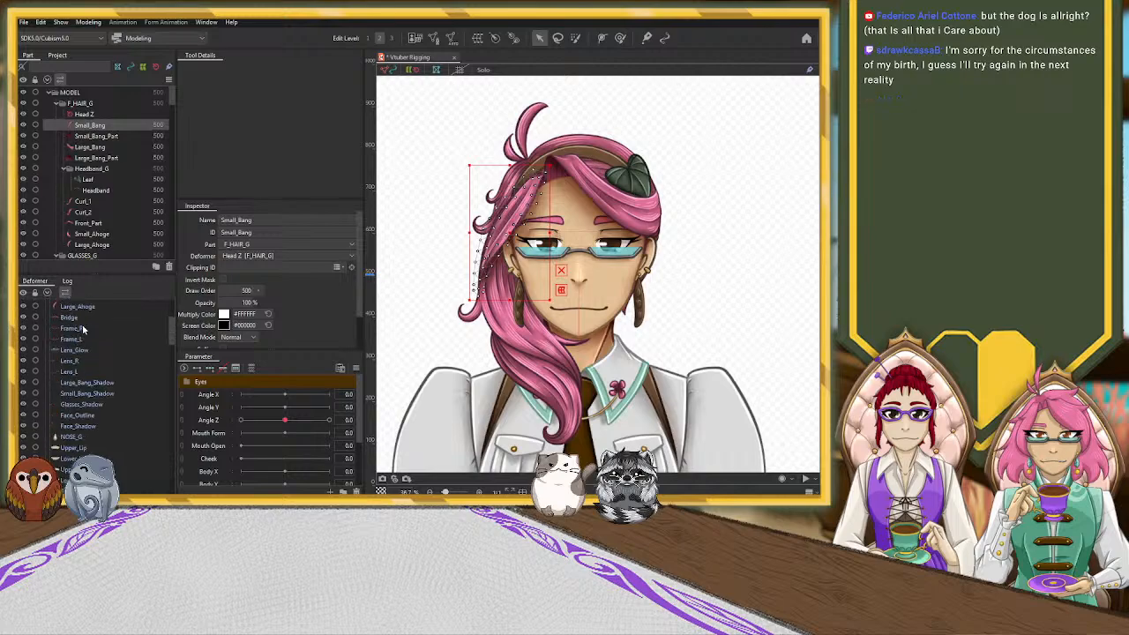
scroll(84, 329, "down", 8)
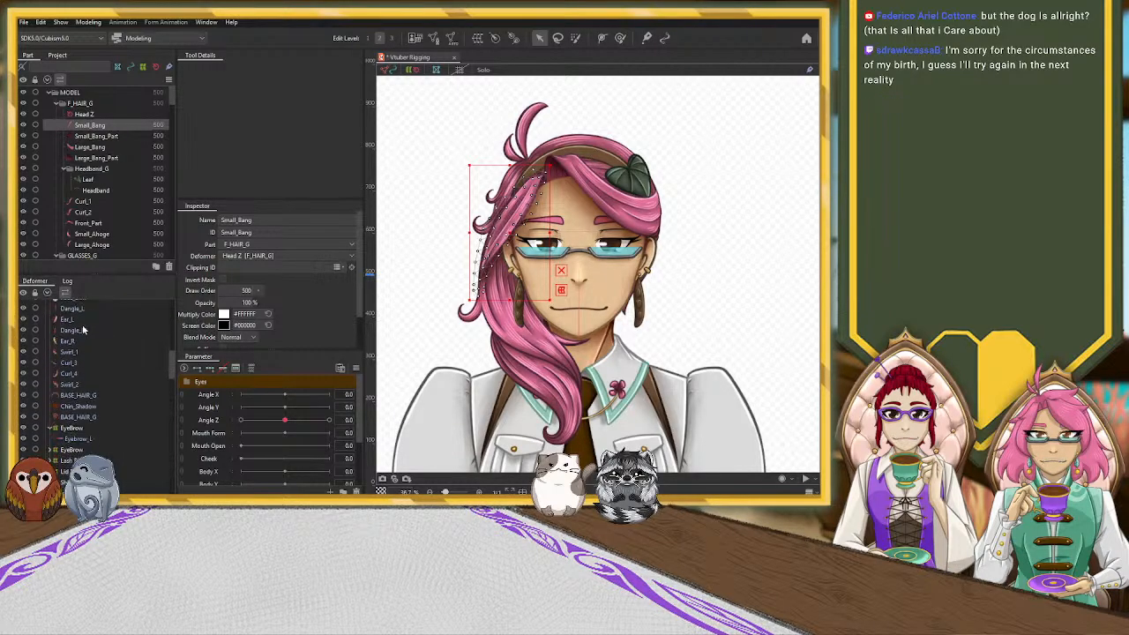
left_click(97, 406, "shift")
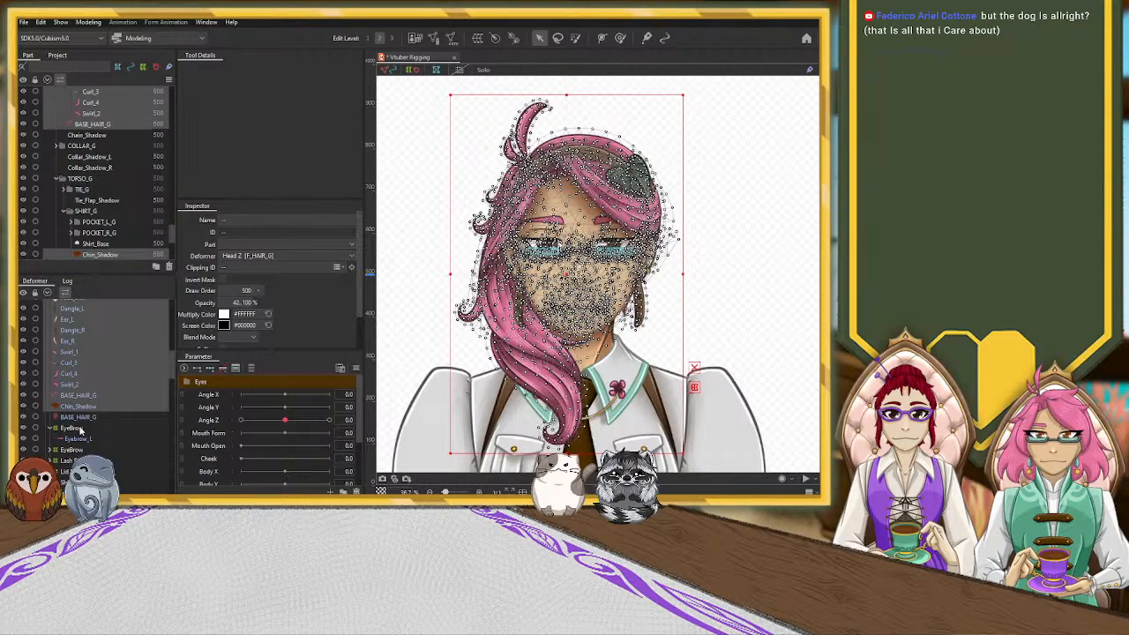
scroll(81, 427, "down", 5)
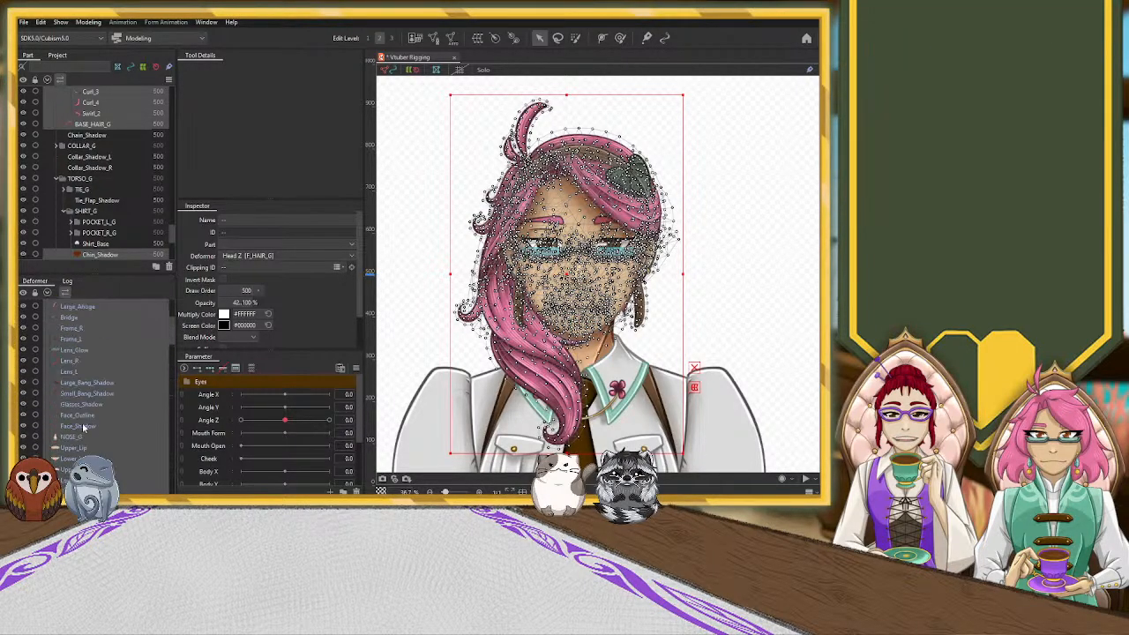
scroll(82, 423, "up", 4)
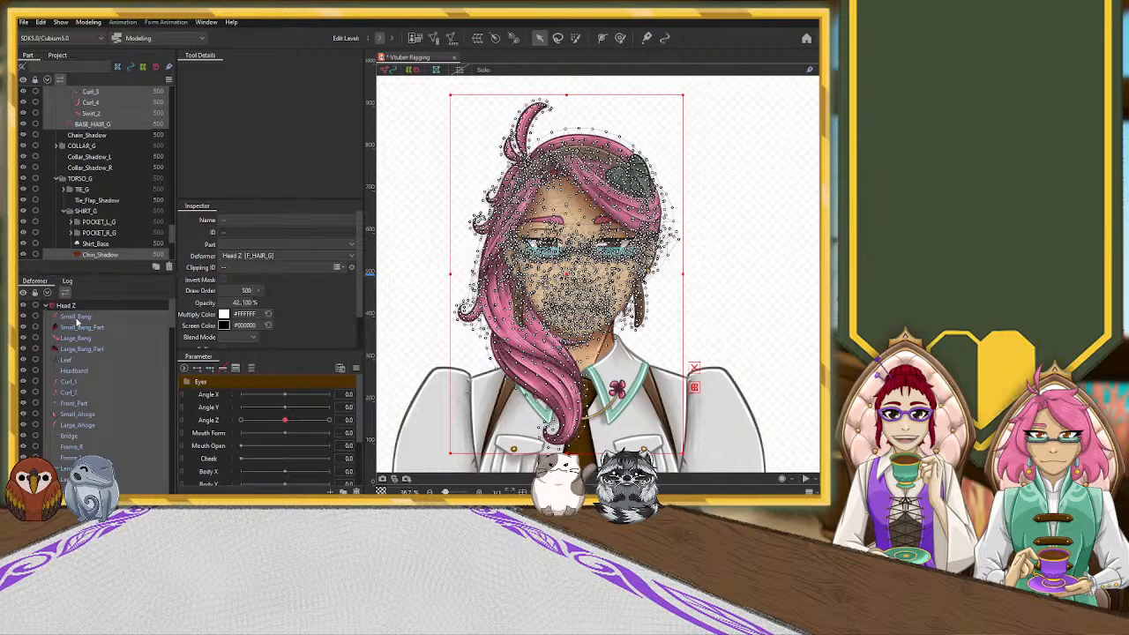
scroll(76, 326, "down", 4)
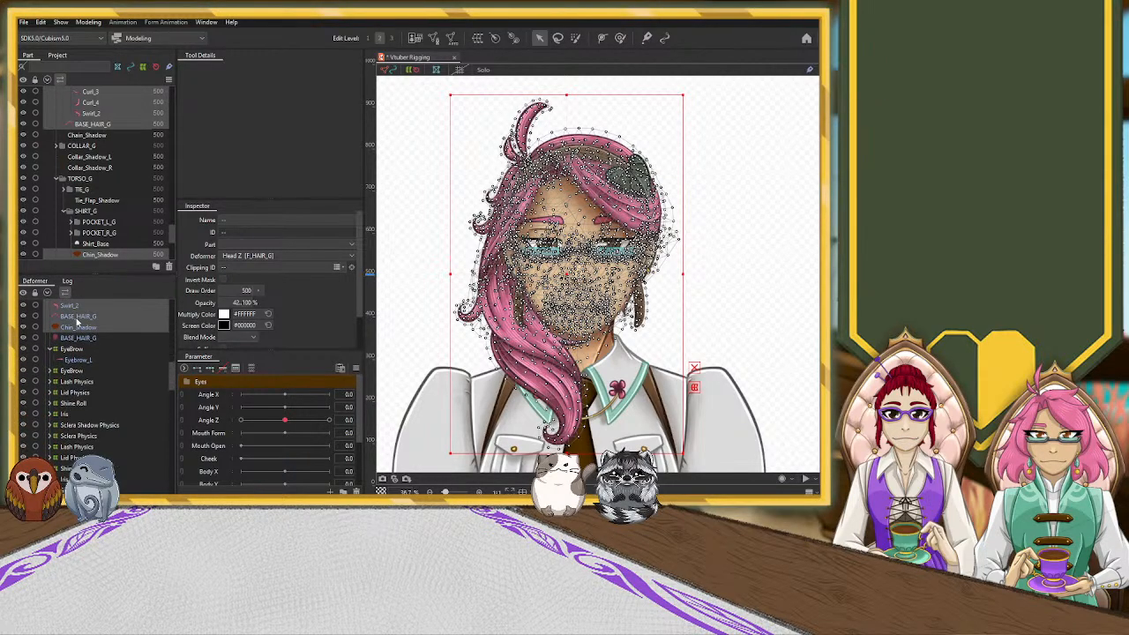
Add the deformers from the first EyeBrow through the last Sclera Physics to the selection, leaving out the lower BASE_HAIR_G
left_click(76, 350)
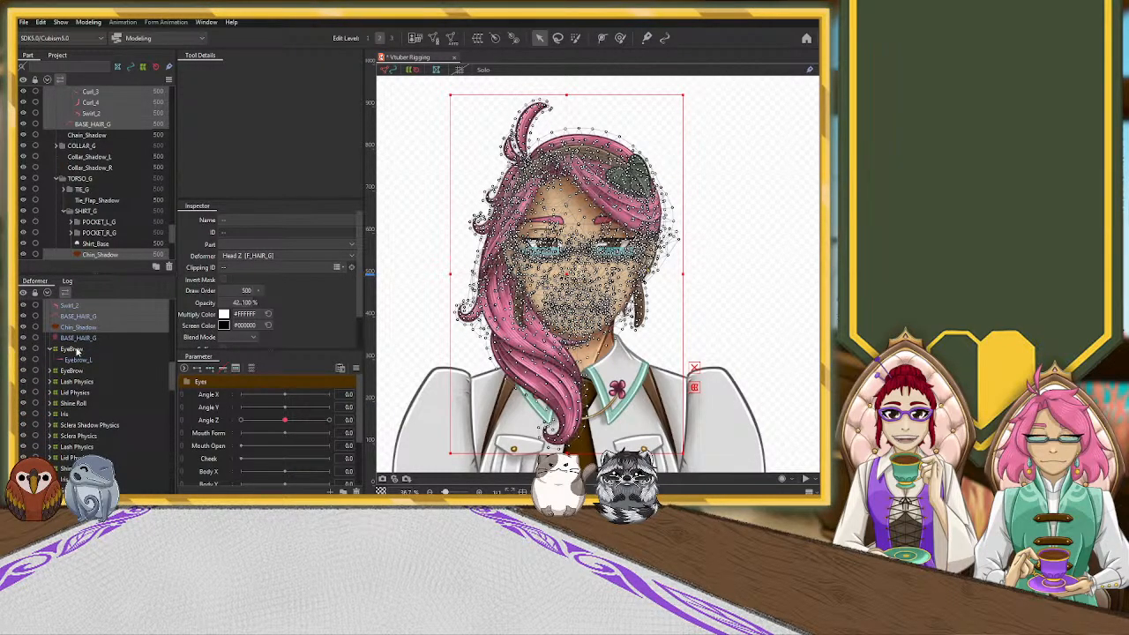
scroll(77, 373, "down", 4)
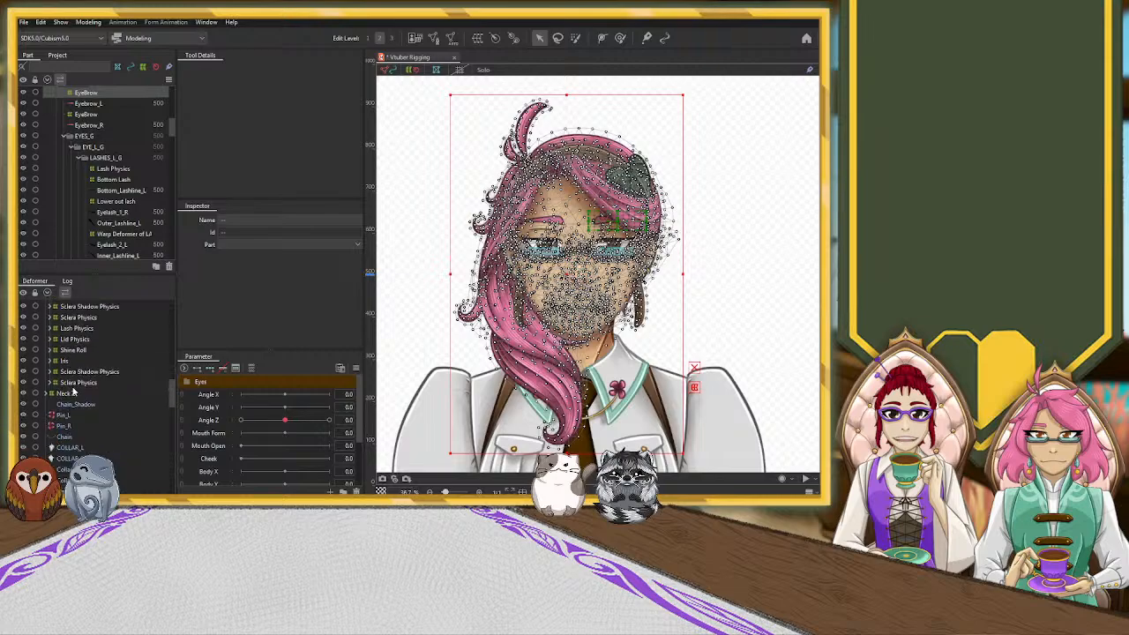
left_click(78, 384, "shift")
scroll(83, 381, "up", 15)
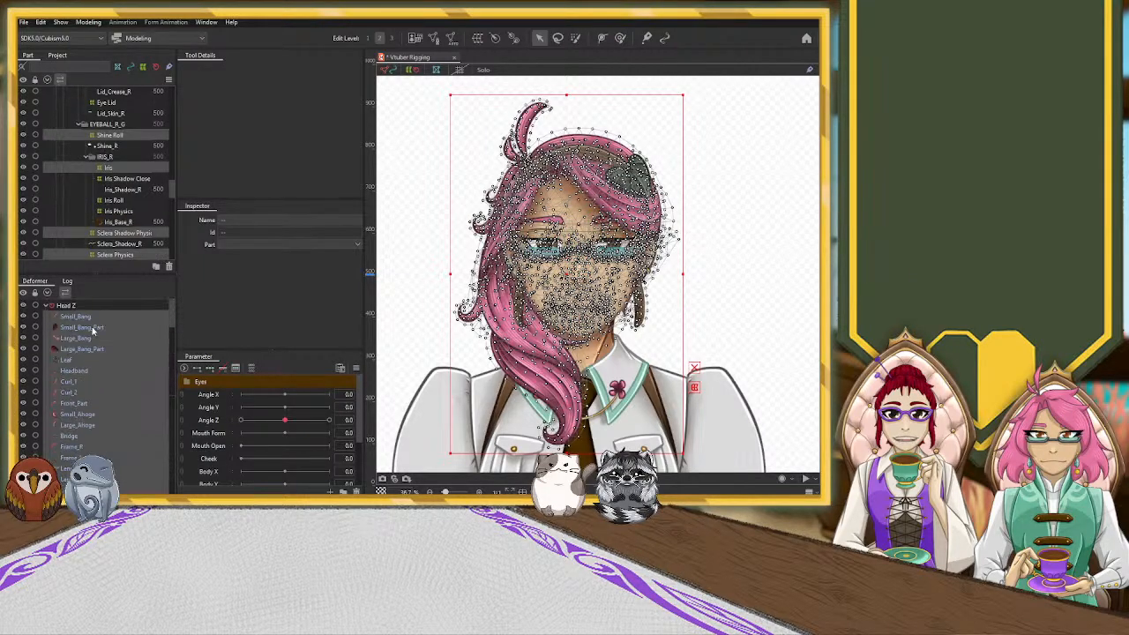
scroll(81, 383, "down", 6)
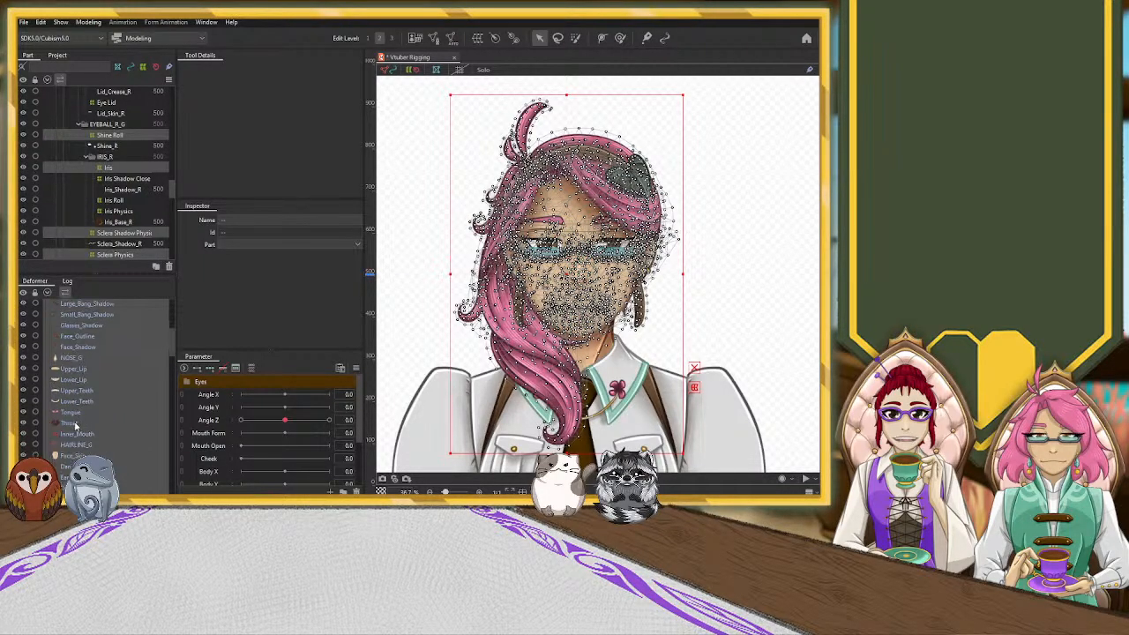
scroll(90, 419, "up", 6)
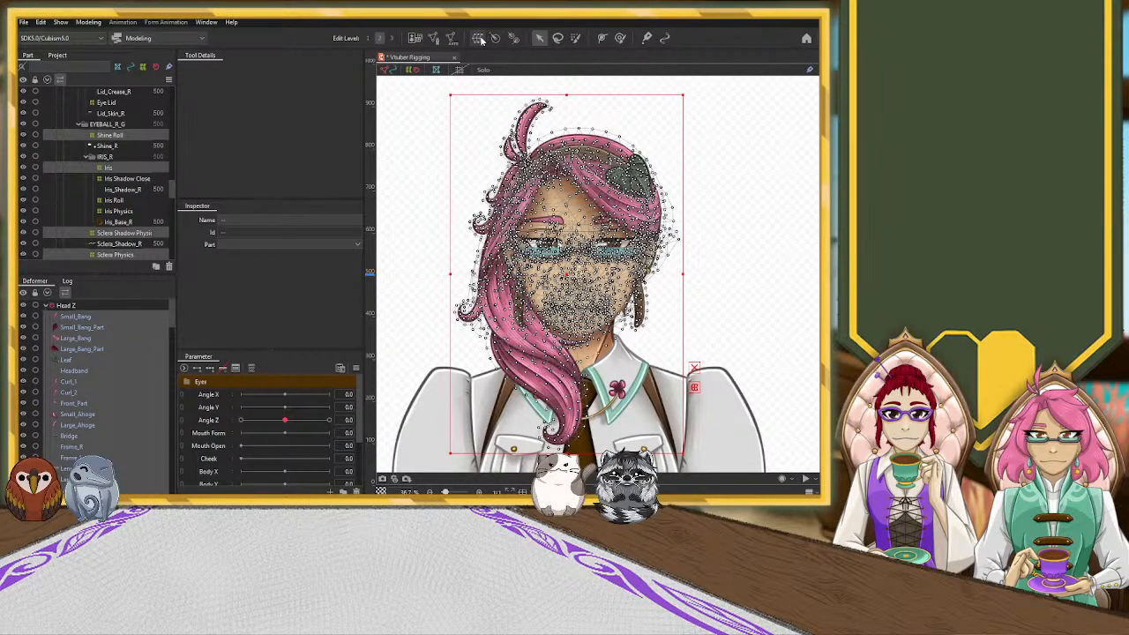
scroll(104, 377, "down", 6)
scroll(104, 377, "up", 6)
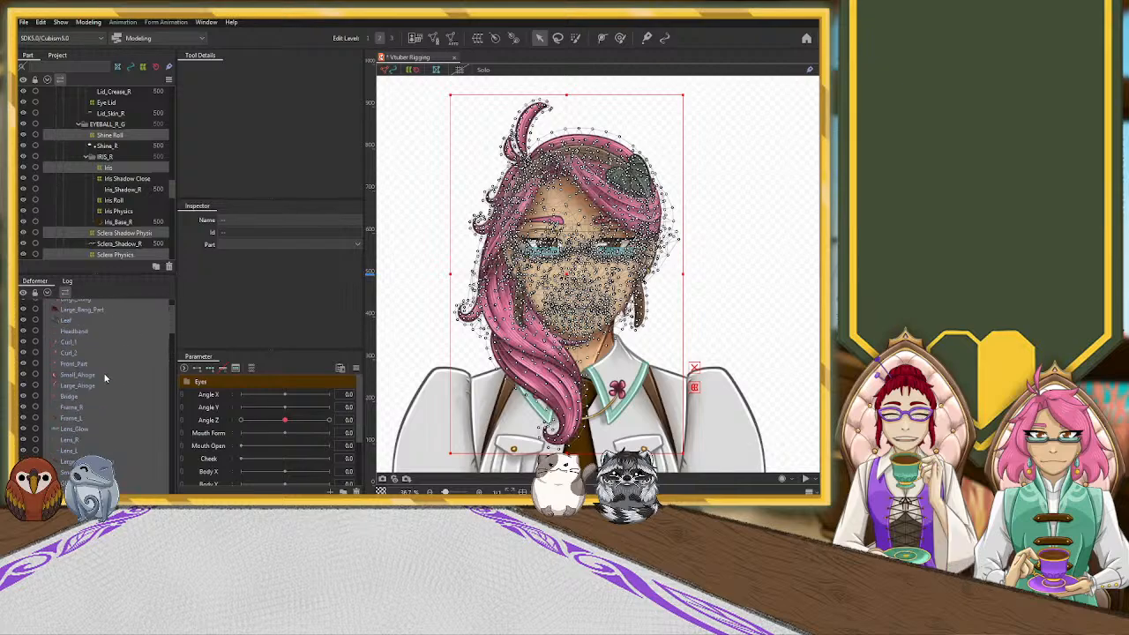
left_click(82, 380)
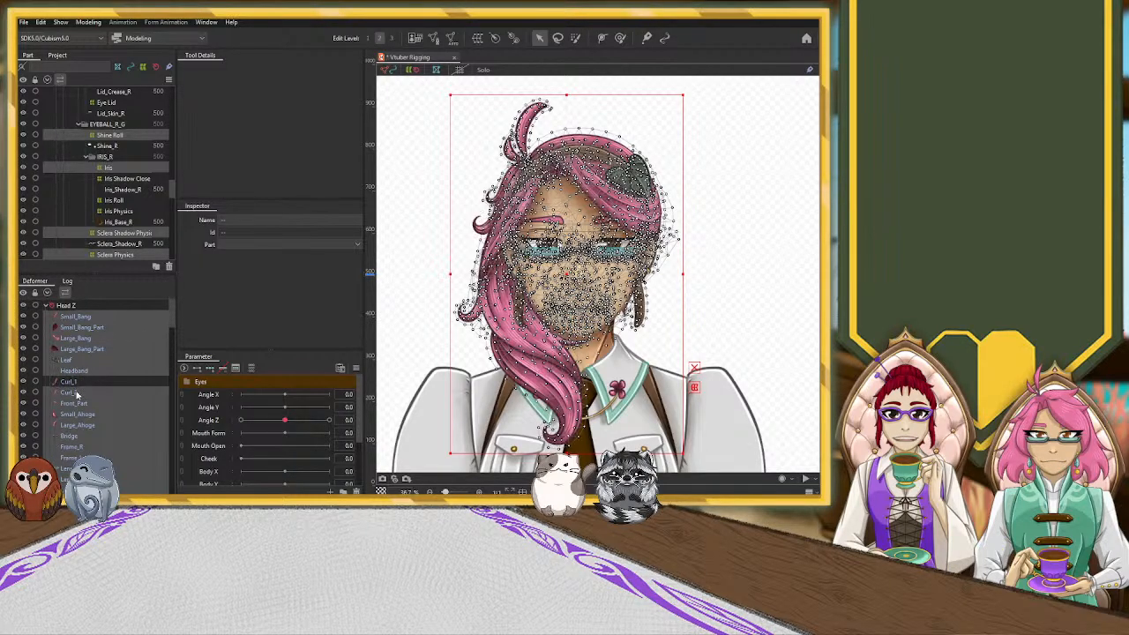
left_click(76, 393, "ctrl")
left_click(76, 394, "ctrl")
left_click(77, 383, "ctrl")
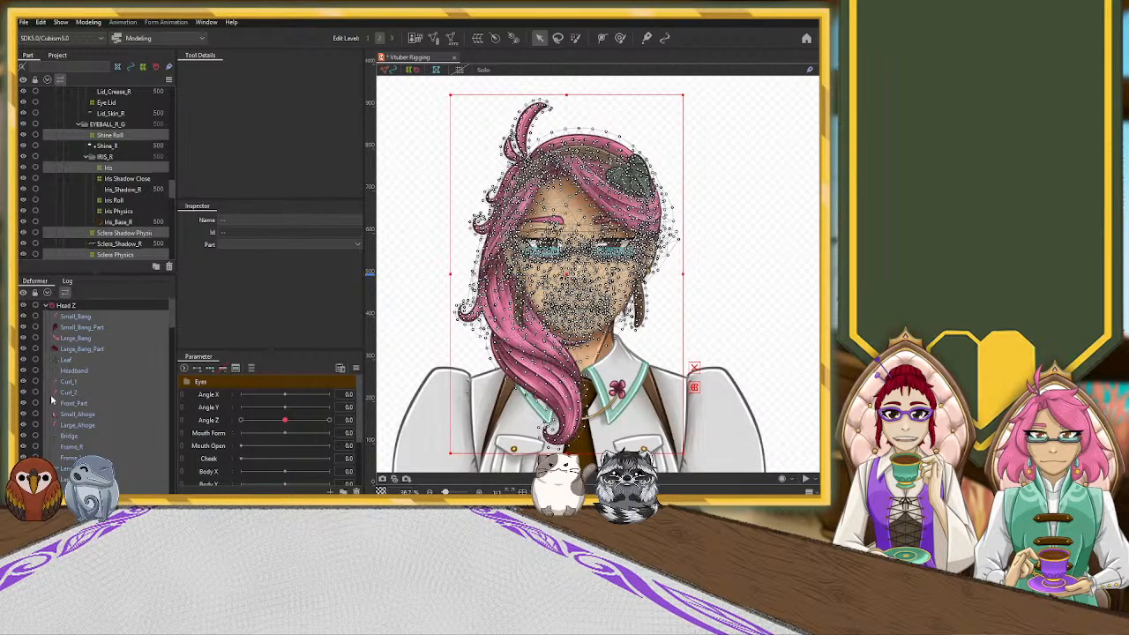
Remove Swirl_1, Curl_3, Curl_4 and Swirl_2 from the selection of head parts
scroll(53, 362, "down", 5)
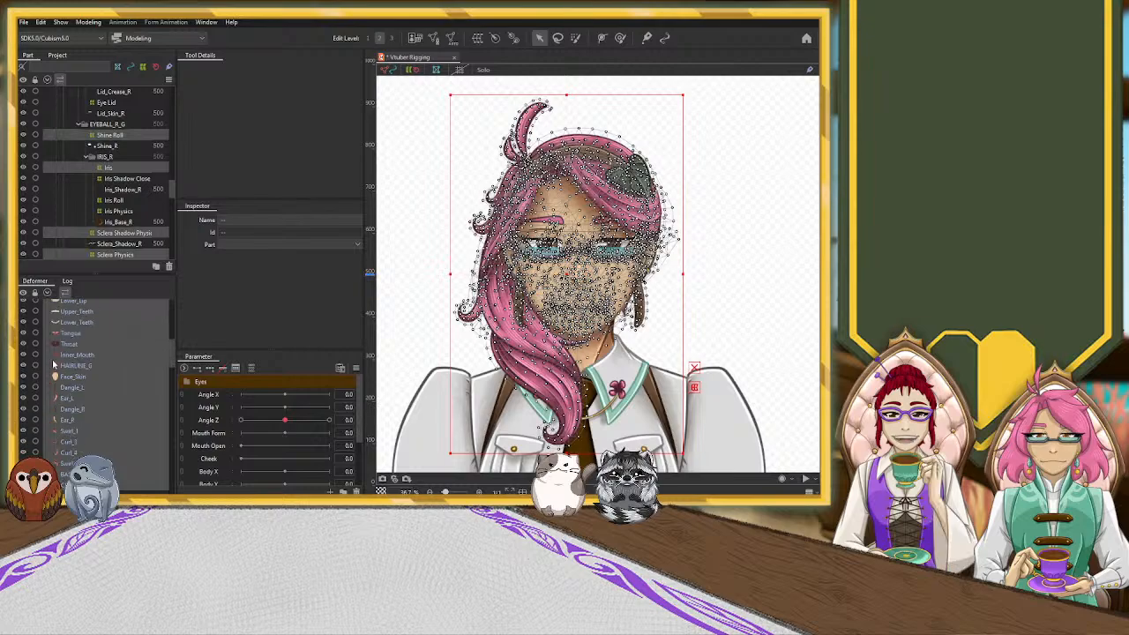
left_click(71, 393, "ctrl")
left_click(71, 403, "ctrl")
left_click(72, 414, "ctrl")
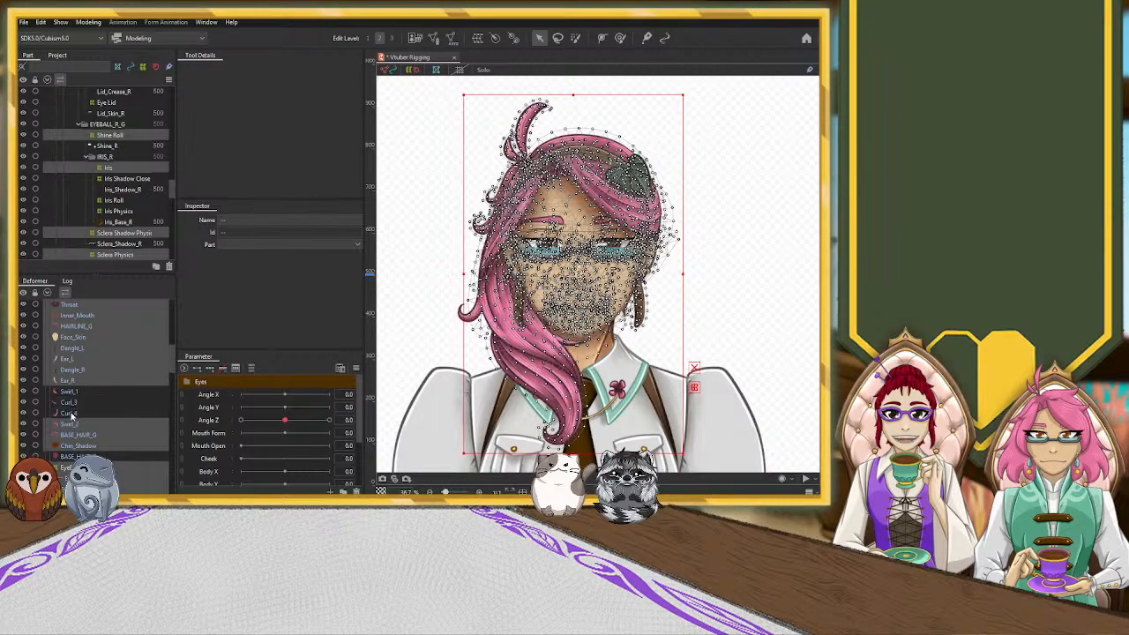
left_click(72, 424, "ctrl")
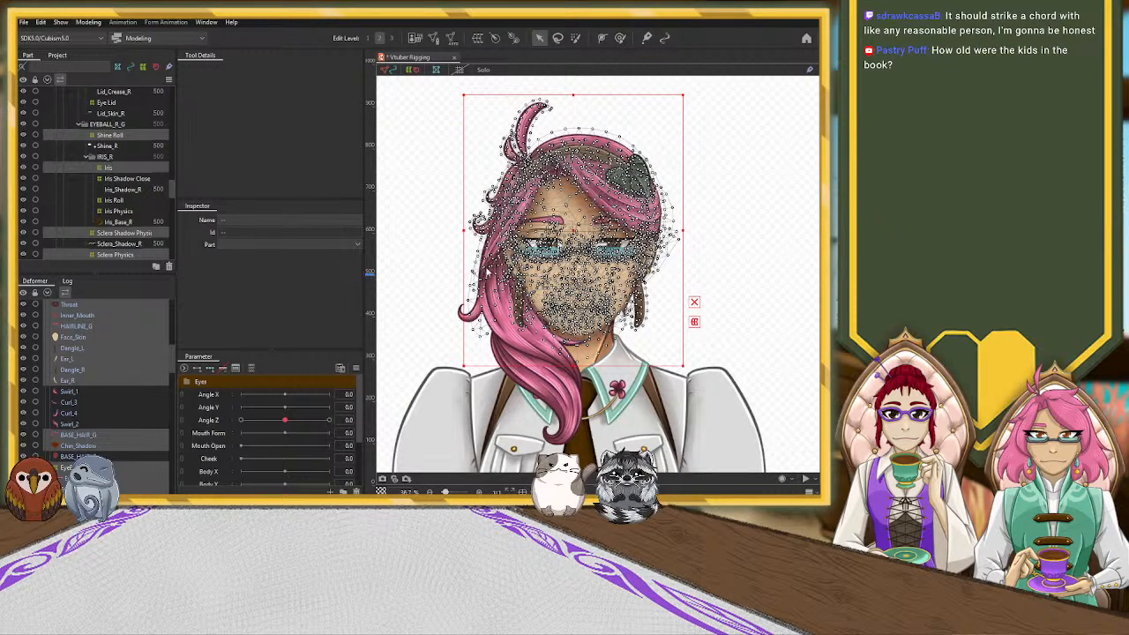
scroll(106, 399, "down", 5)
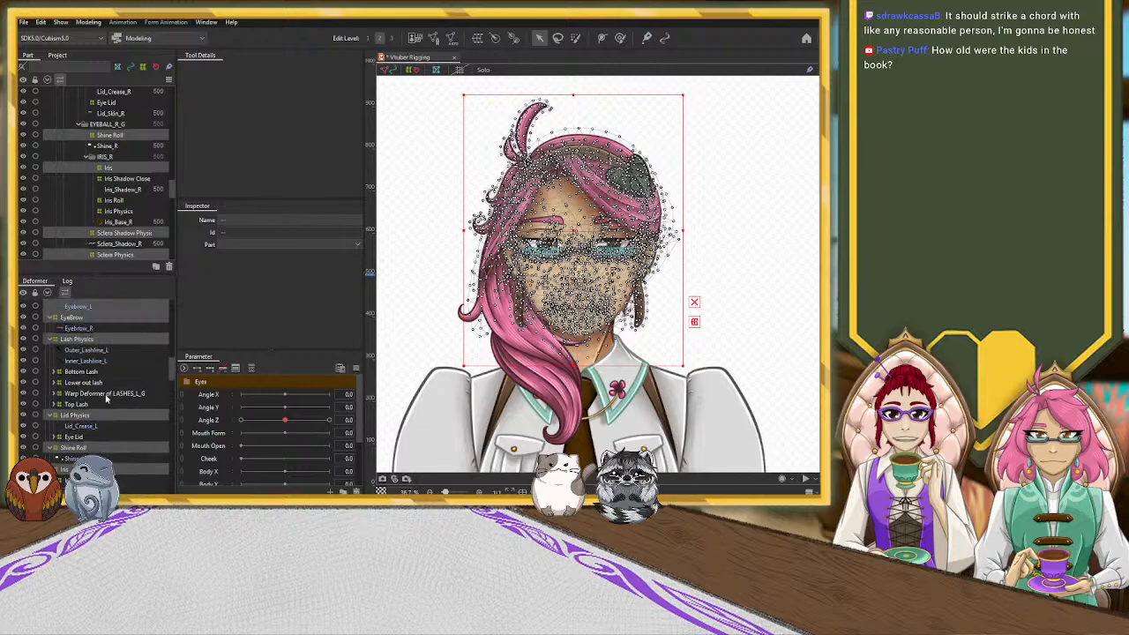
Select the bang, headband, front curl, ahoge, glasses, face, mouth and ear meshes plus Chin_Shadow, and create a warp deformer Head XY around them
scroll(105, 395, "down", 5)
left_click(110, 378)
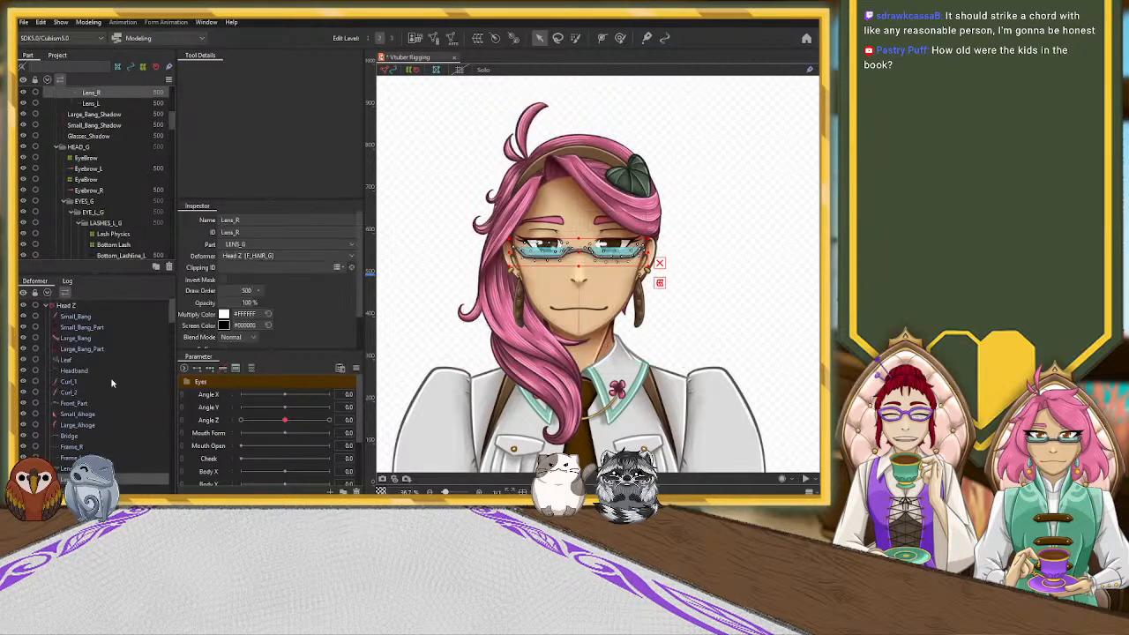
left_click(74, 315)
scroll(85, 353, "down", 5)
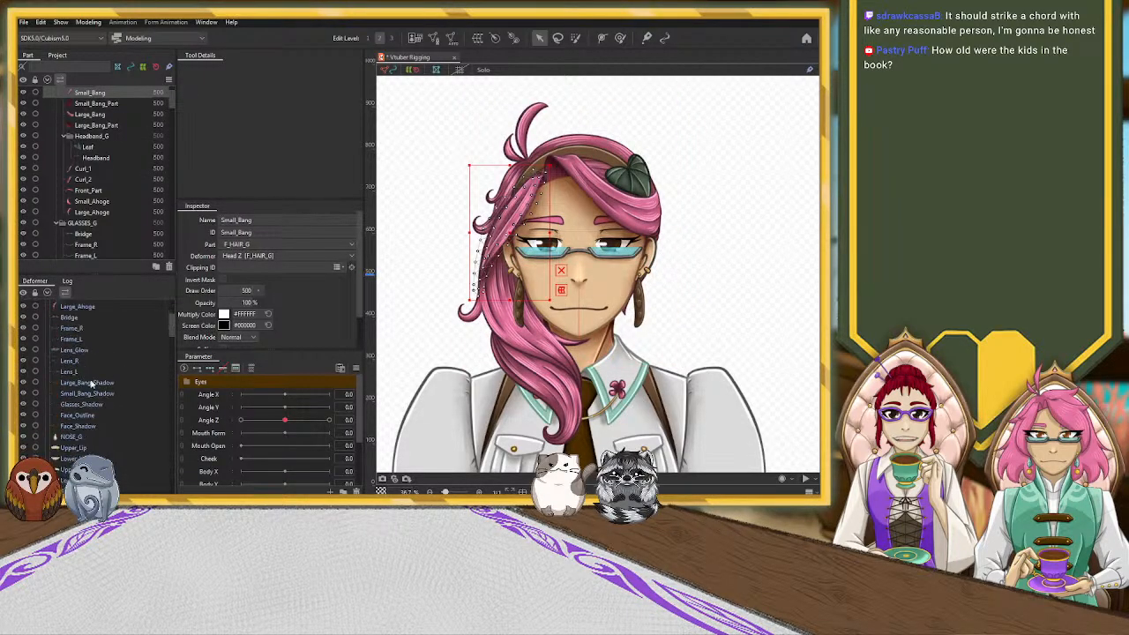
left_click(87, 426, "shift")
scroll(88, 428, "down", 3)
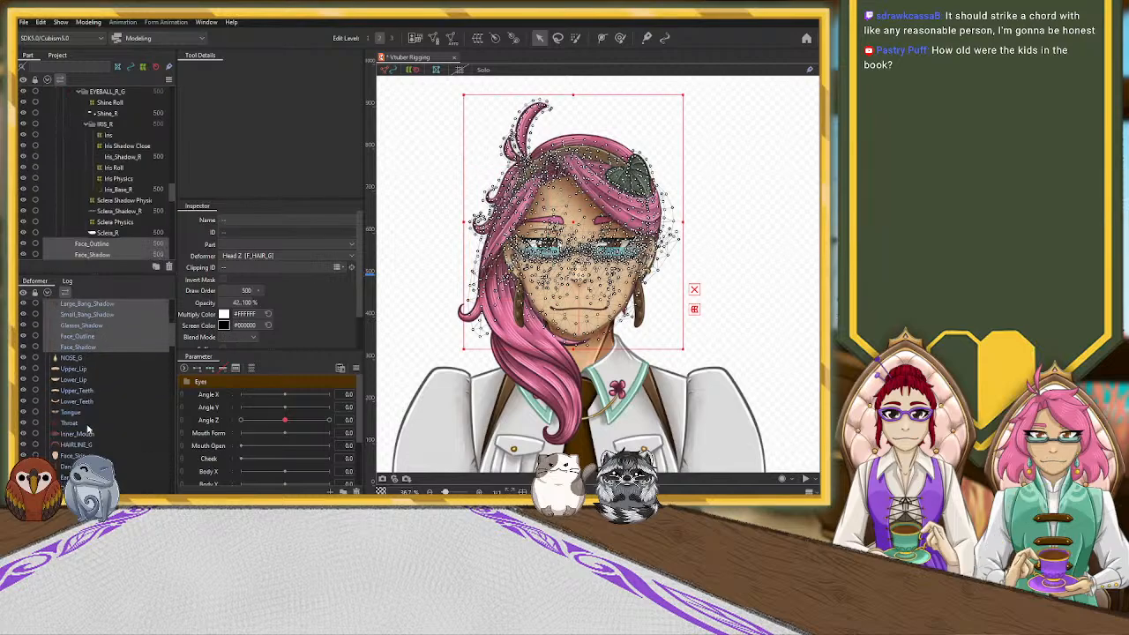
scroll(88, 428, "down", 3)
left_click(84, 418, "shift")
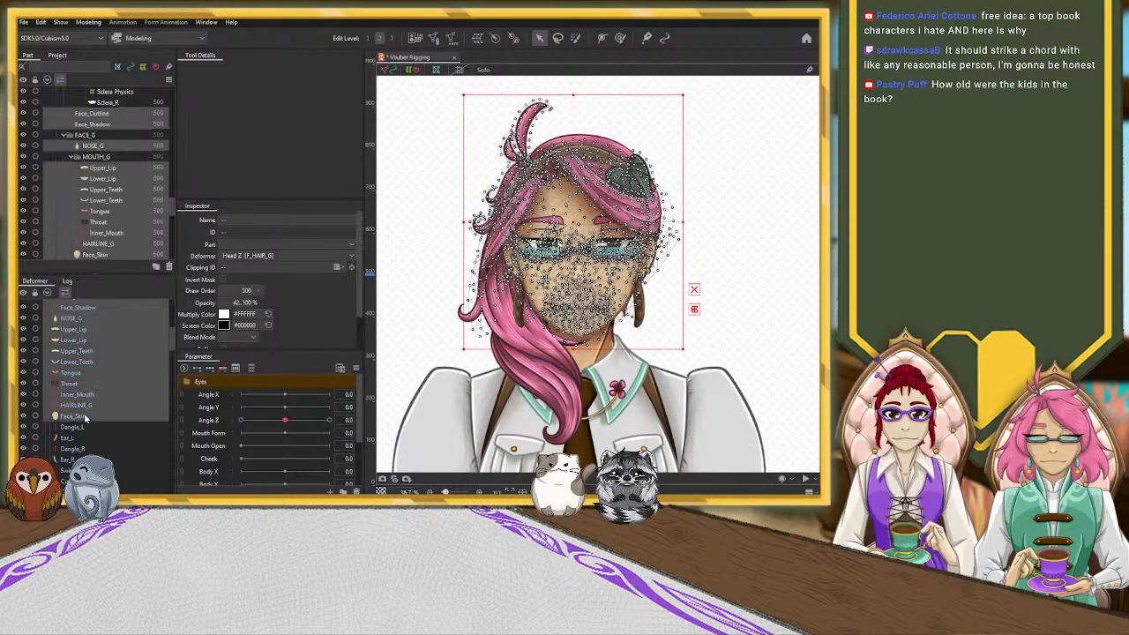
scroll(84, 419, "down", 3)
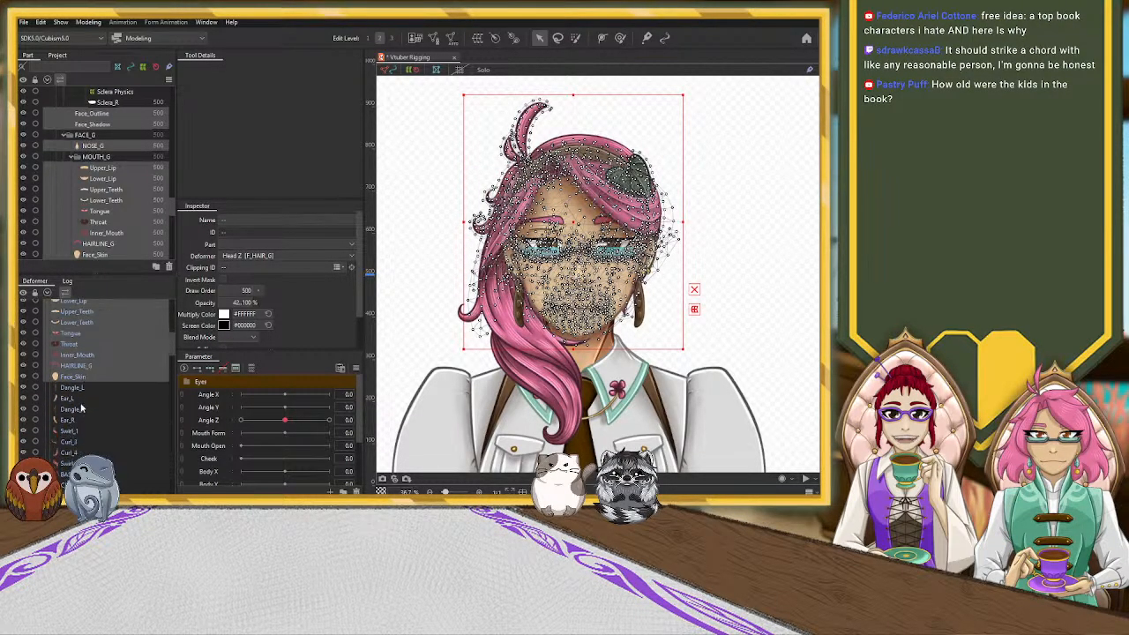
left_click(77, 421, "shift")
scroll(78, 426, "down", 3)
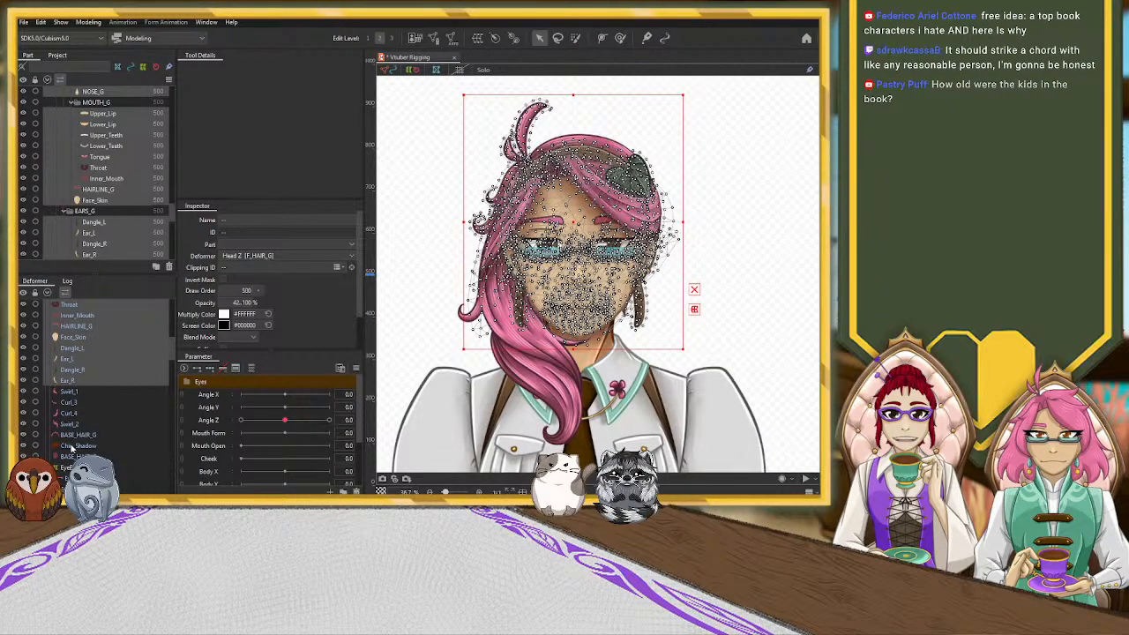
left_click(75, 445, "ctrl")
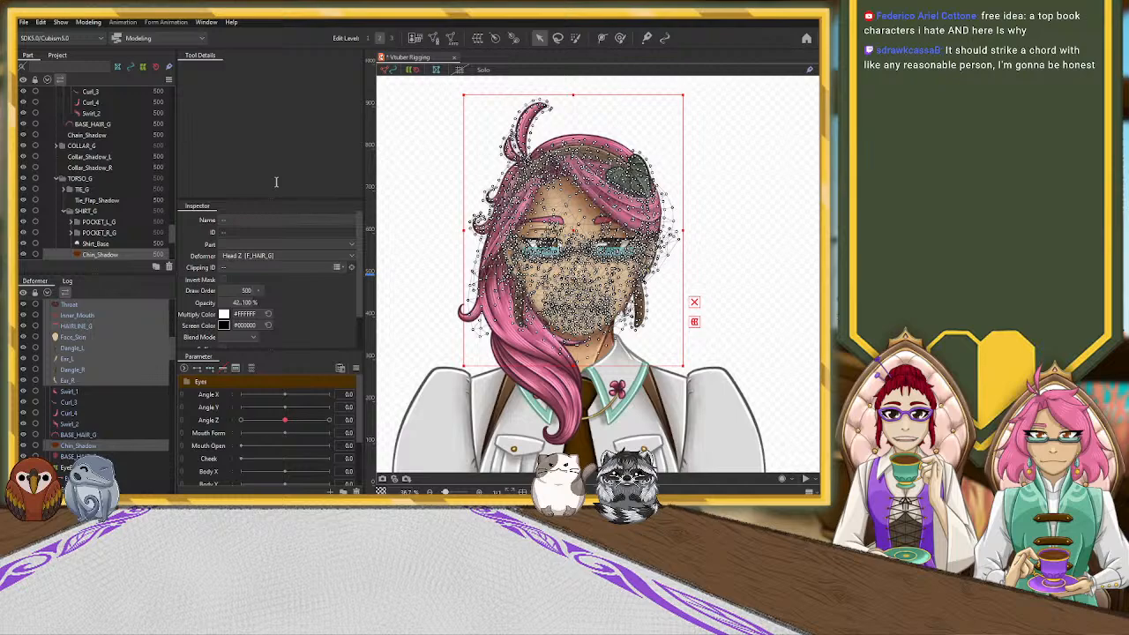
left_click(248, 339)
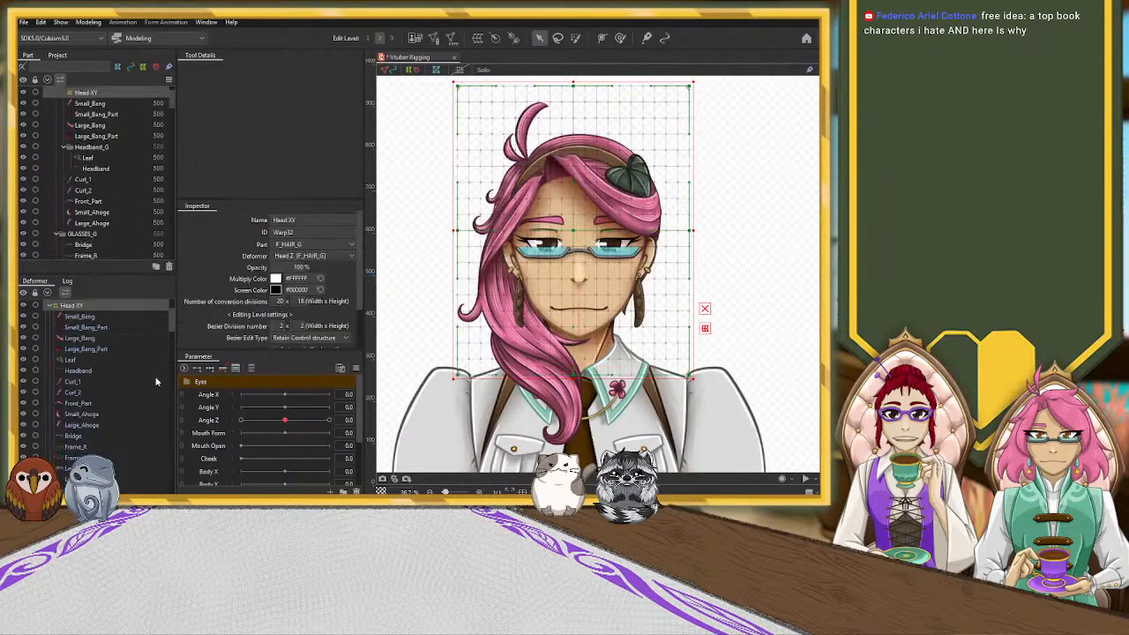
Nest all the eyebrow, lash, lid, shine, iris and sclera deformers of both eyes inside Head XY
left_click(50, 306)
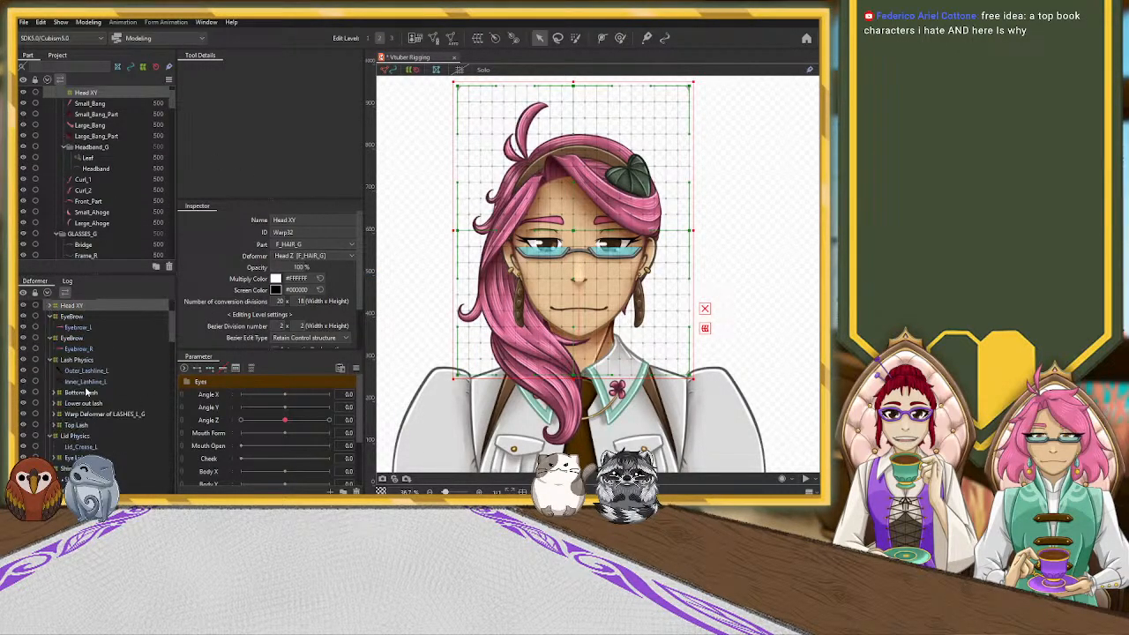
left_click(72, 317)
scroll(84, 388, "down", 5)
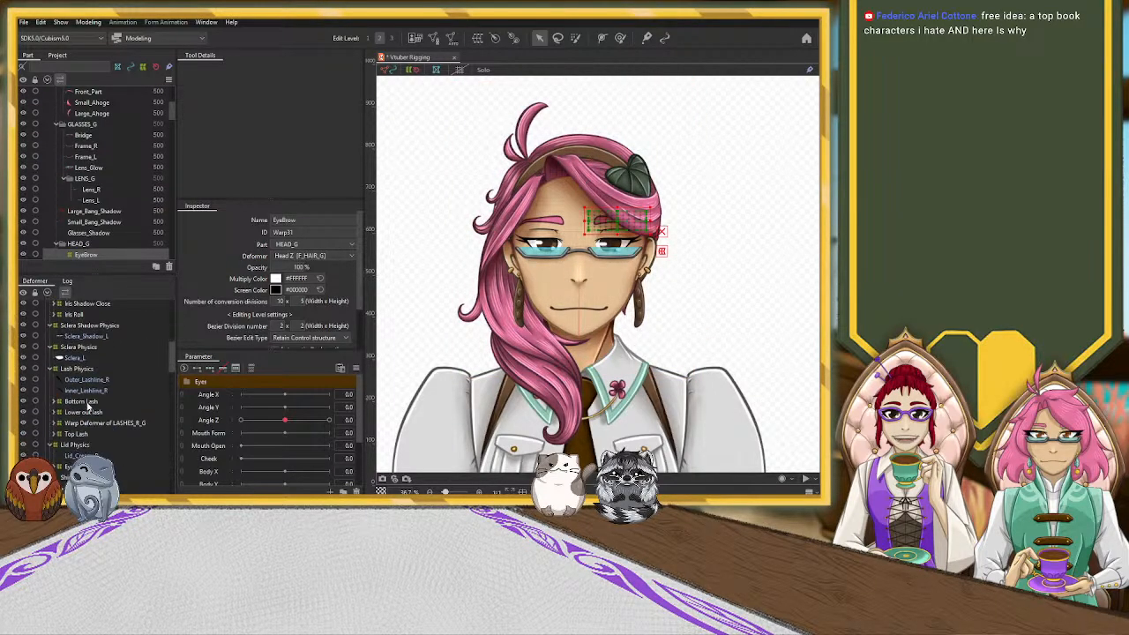
scroll(89, 407, "down", 4)
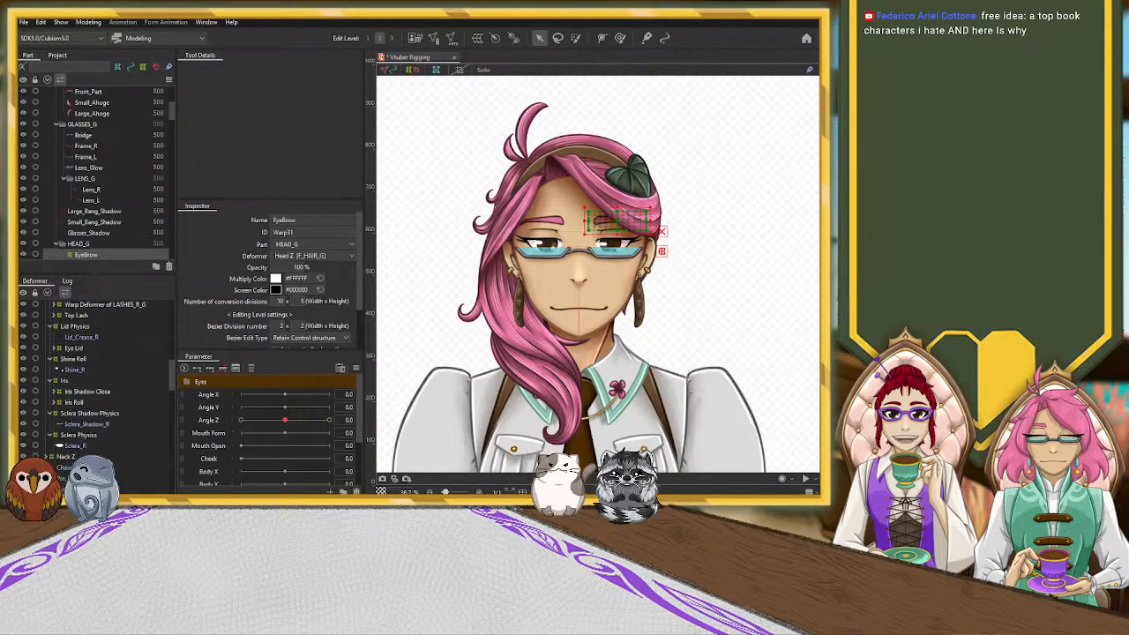
left_click(76, 446, "shift")
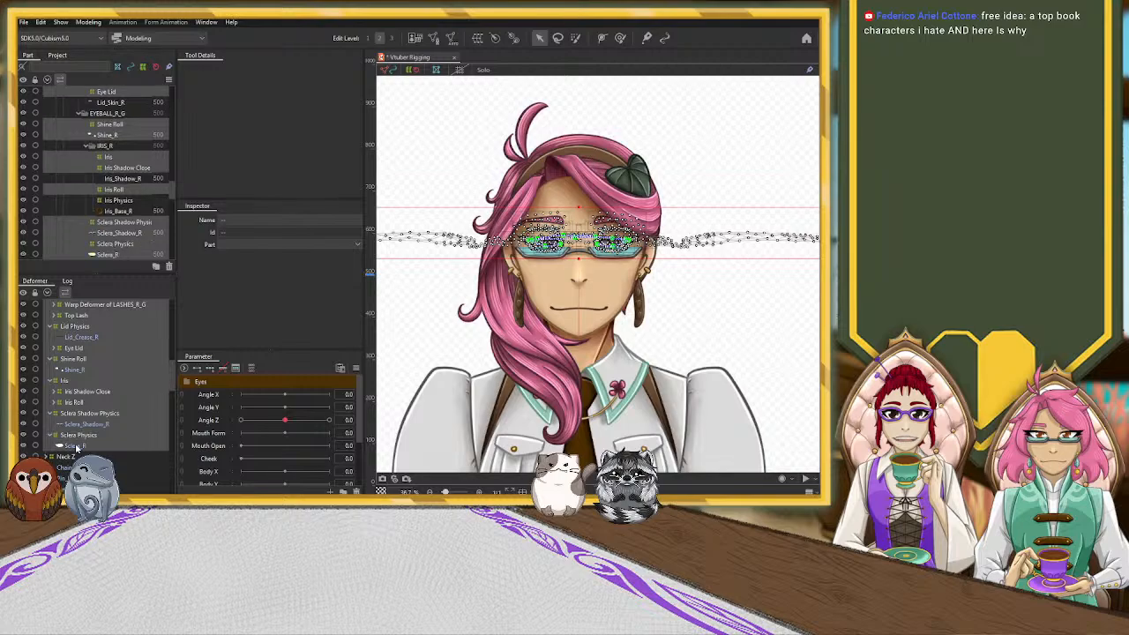
scroll(70, 388, "up", 5)
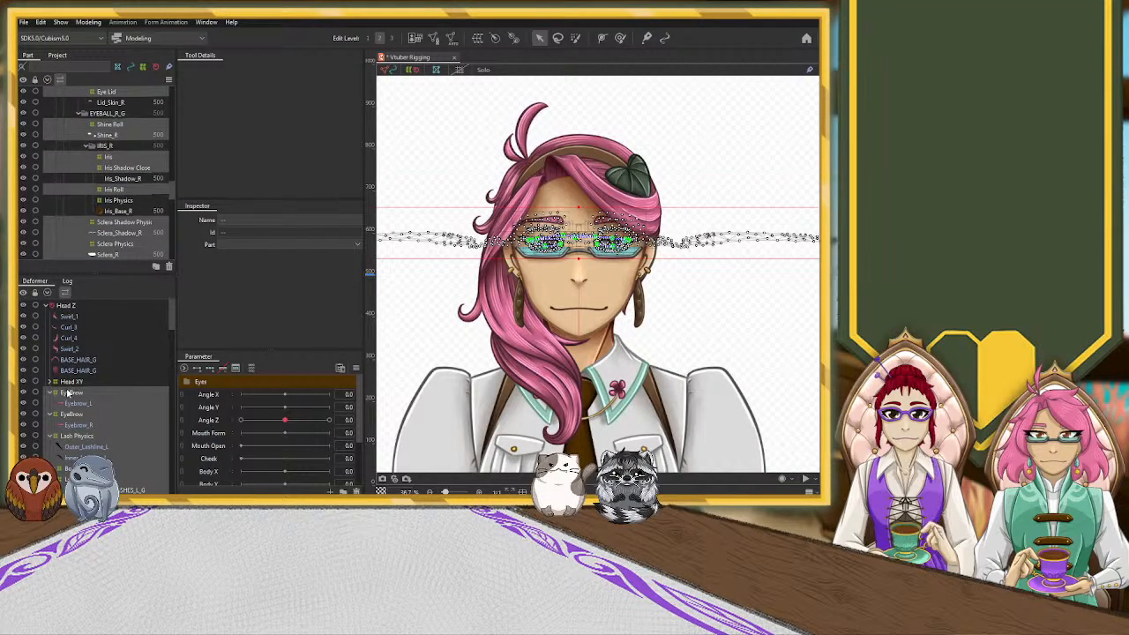
left_click(68, 393)
left_click(51, 383)
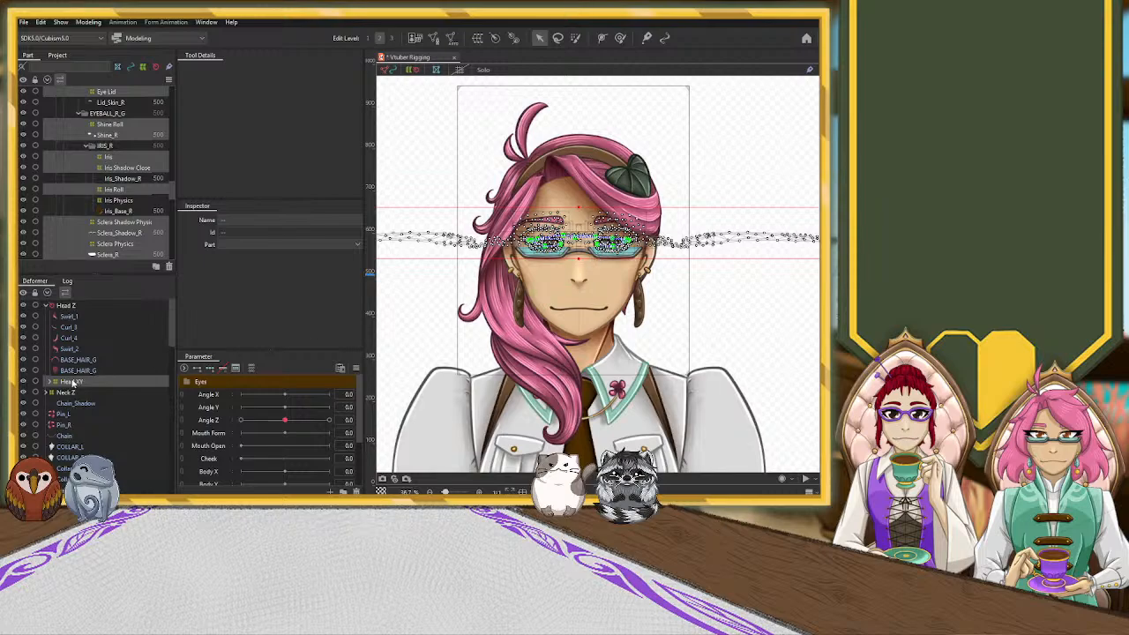
Move the Head XY deformer grid sideways onto the face's centre line and lower it slightly without shifting the artwork
left_click(72, 382)
scroll(578, 229, "up", 3)
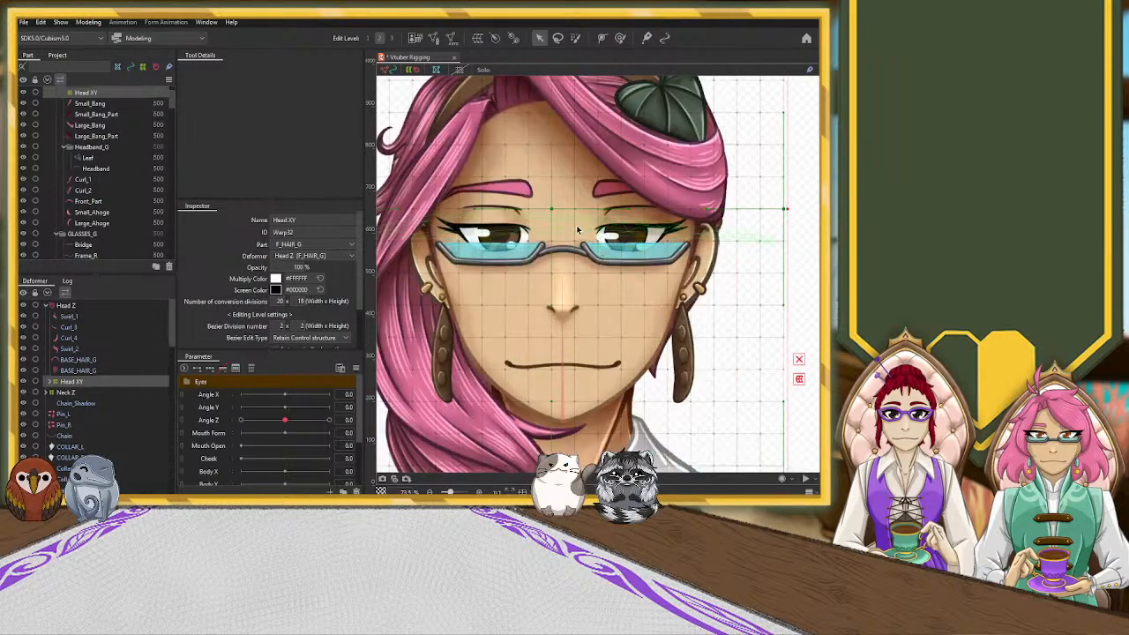
left_click_drag(554, 209, 566, 208)
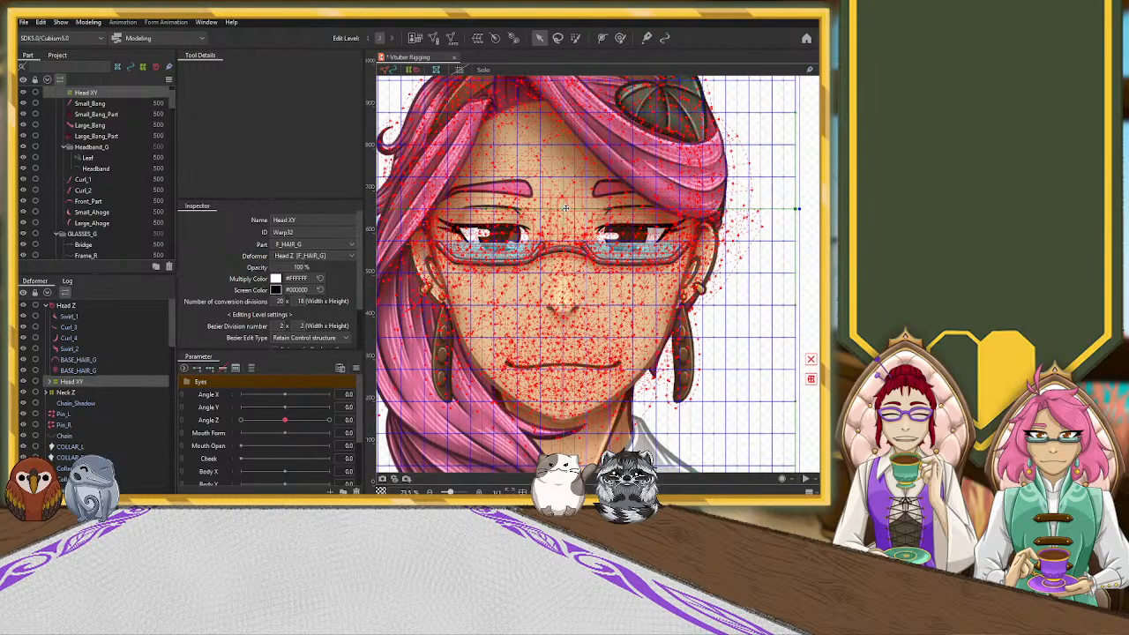
scroll(565, 209, "down", 5)
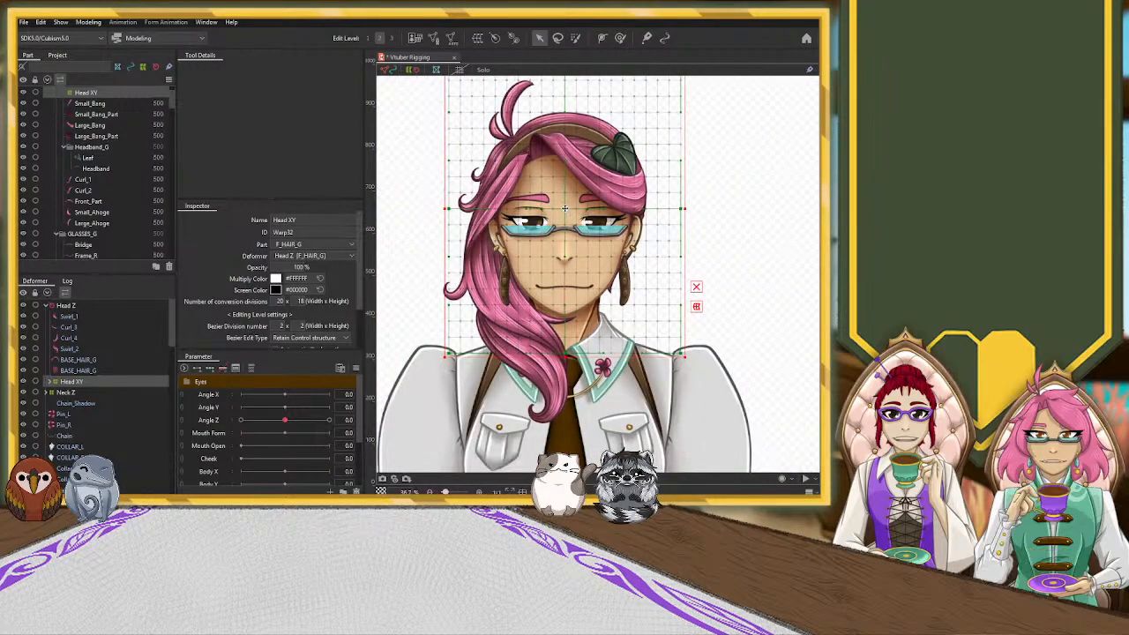
left_click_drag(565, 209, 564, 218)
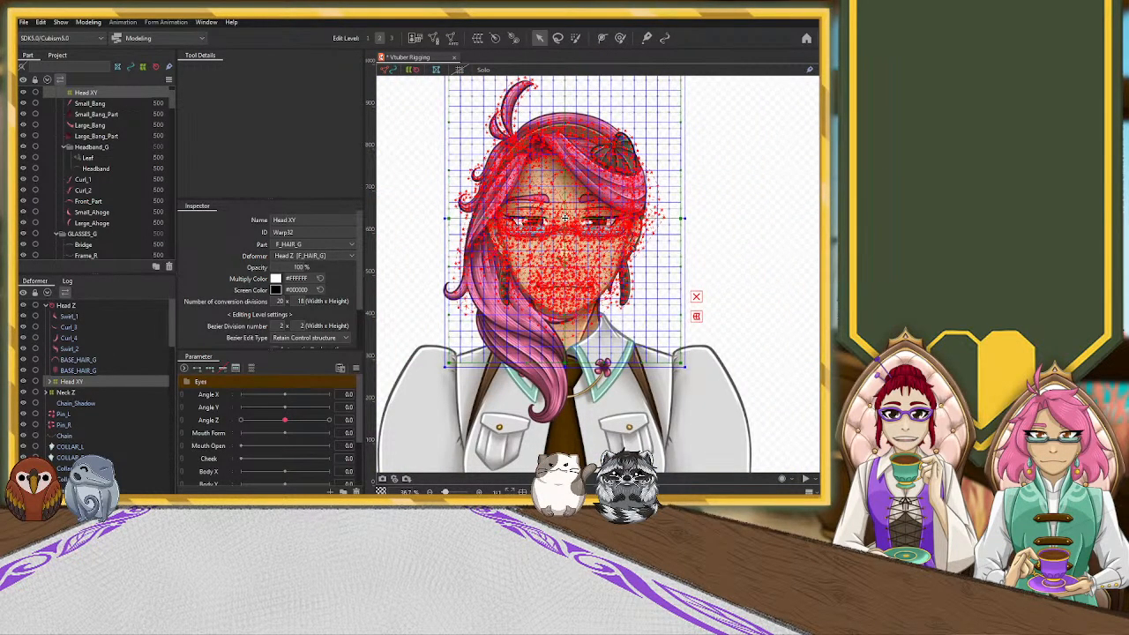
scroll(563, 233, "up", 8)
scroll(575, 305, "down", 2)
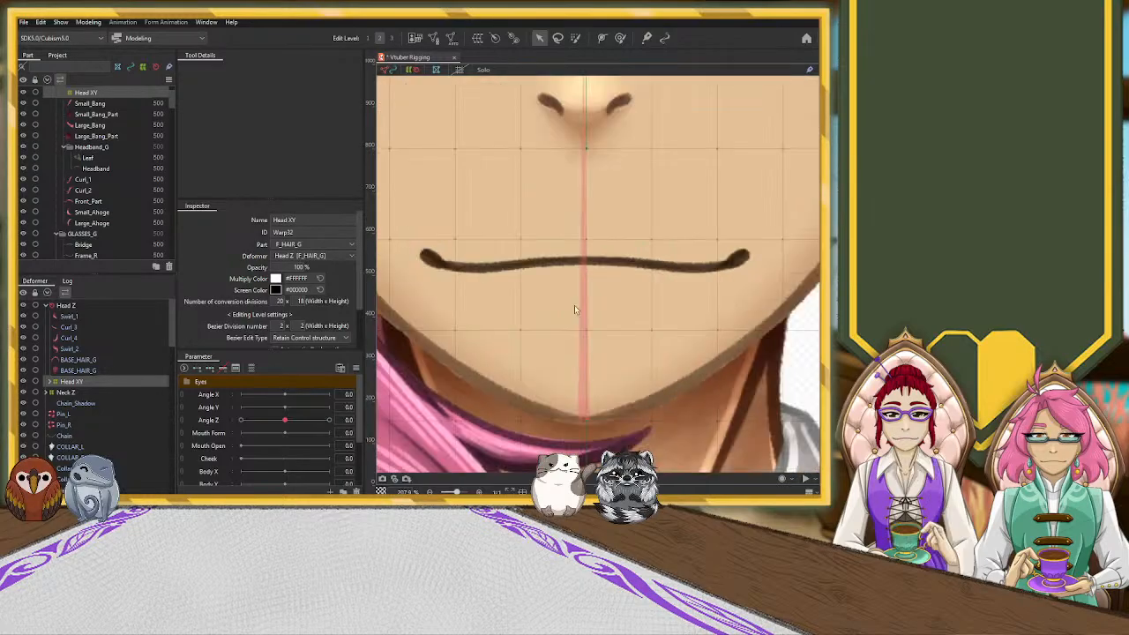
scroll(630, 323, "down", 4)
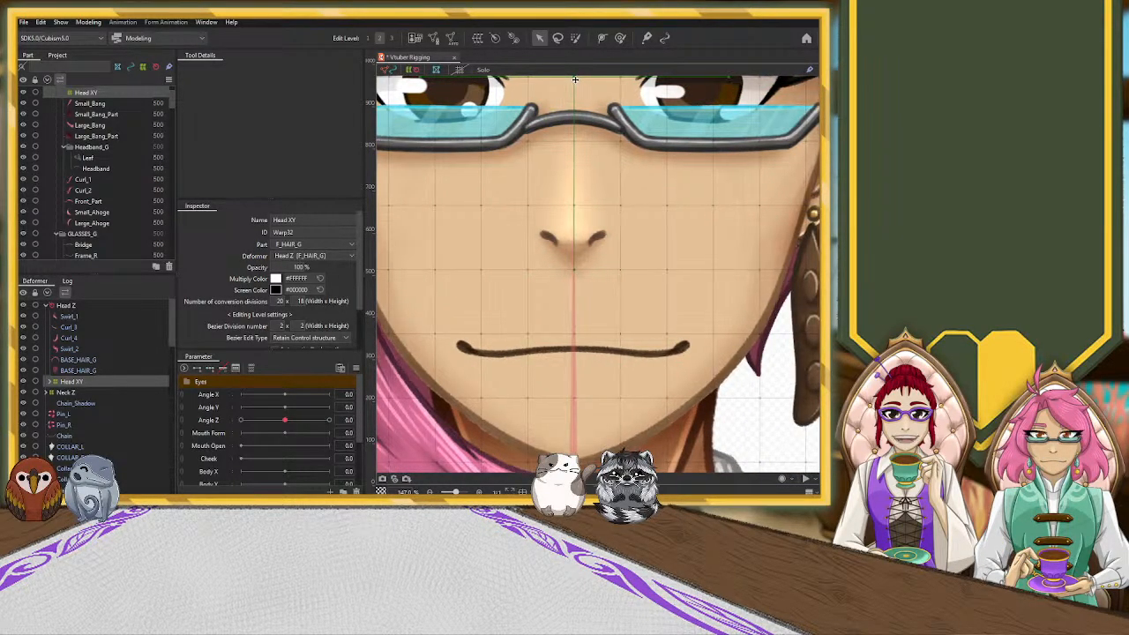
left_click_drag(593, 146, 592, 272)
left_click(592, 272)
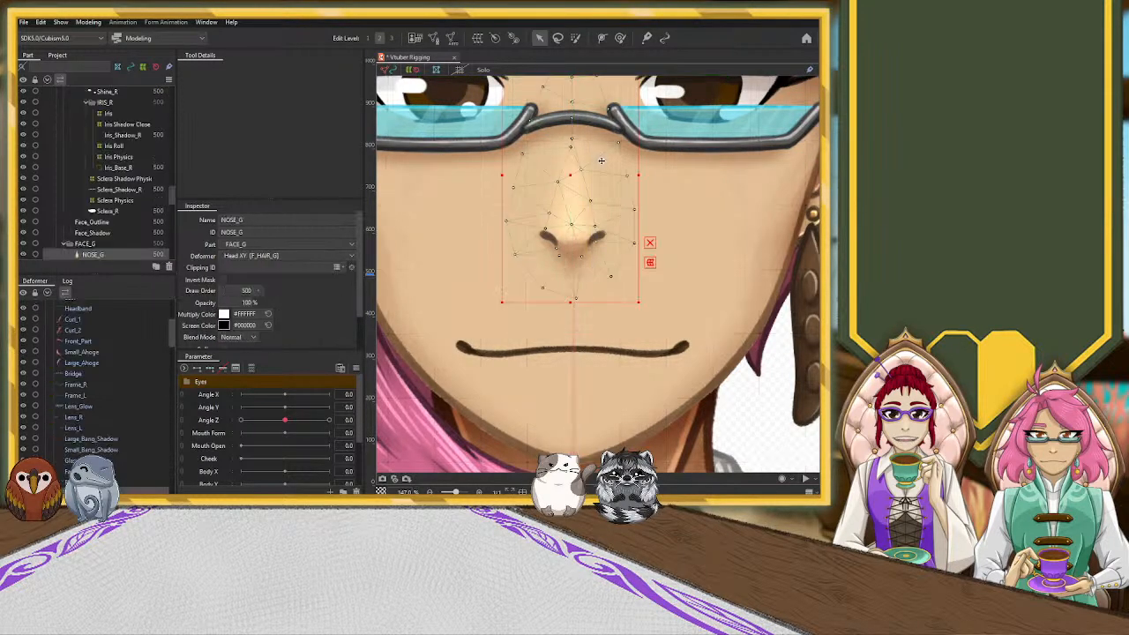
left_click(679, 201)
scroll(111, 371, "up", 6)
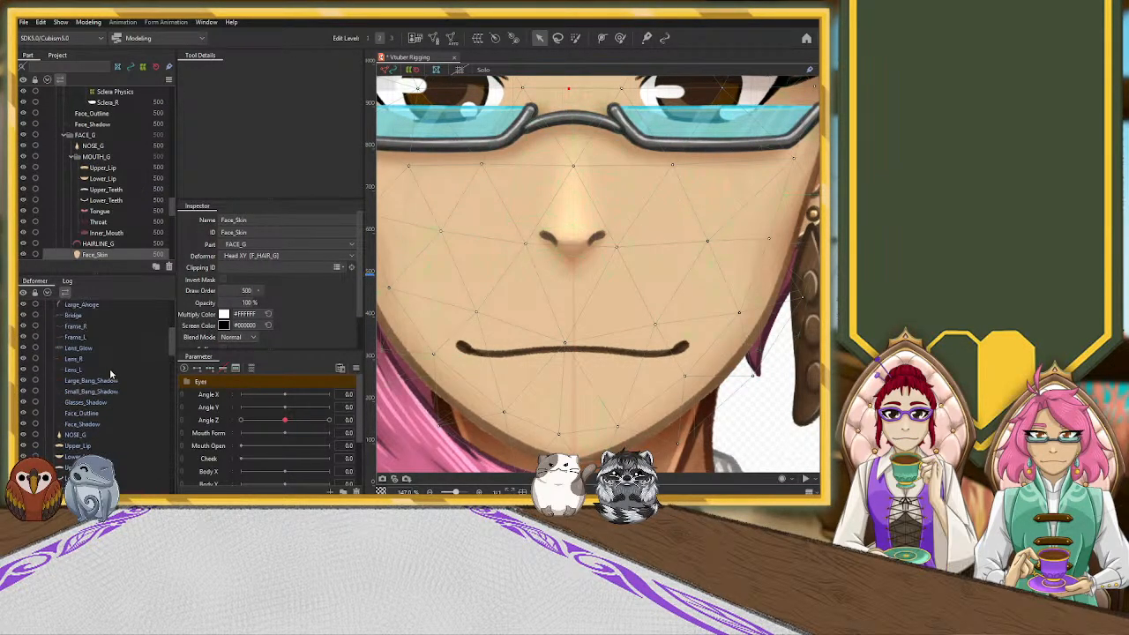
left_click(77, 382)
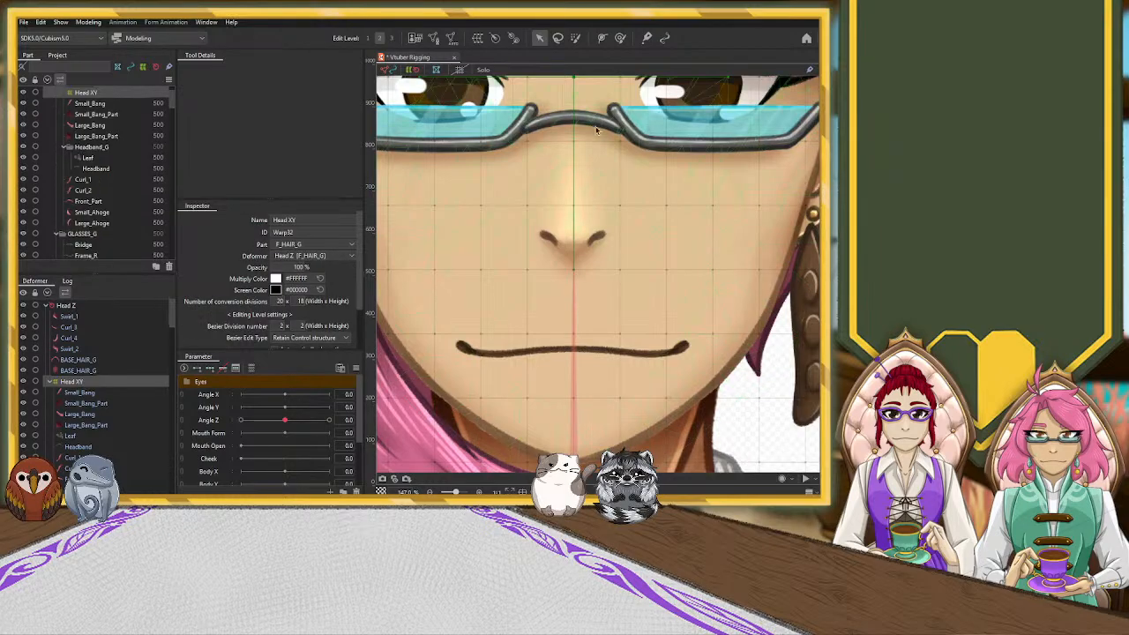
Nudge the Head XY grid slightly sideways so its middle line runs through the centre of the nose and the chin tip
scroll(598, 102, "up", 3)
left_click_drag(598, 105, 600, 218)
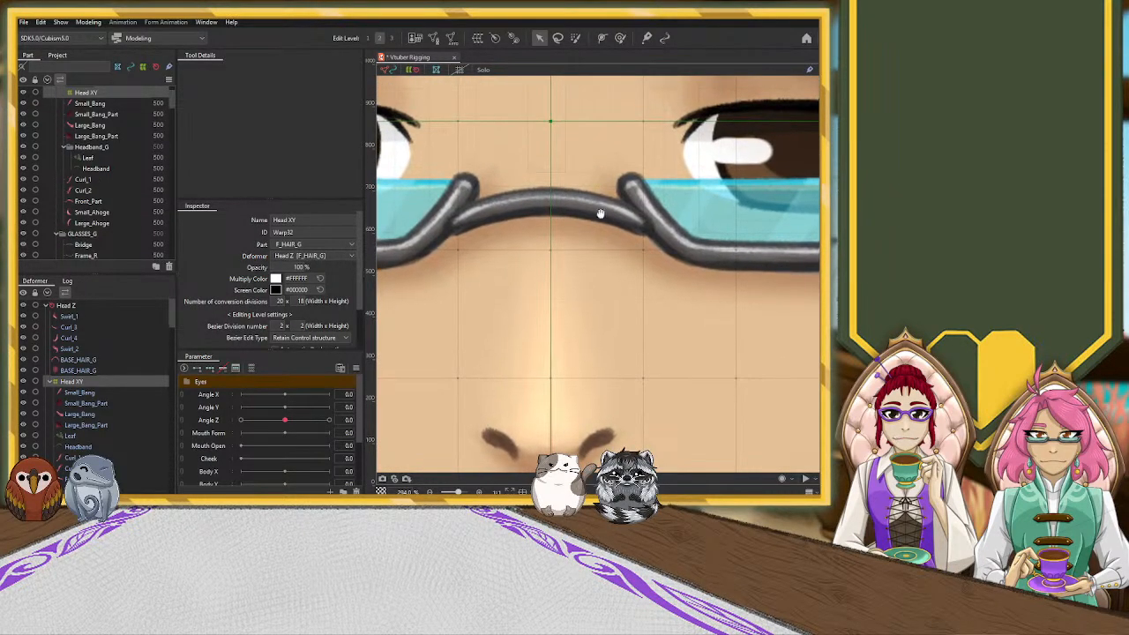
scroll(582, 457, "up", 7)
scroll(581, 456, "down", 7)
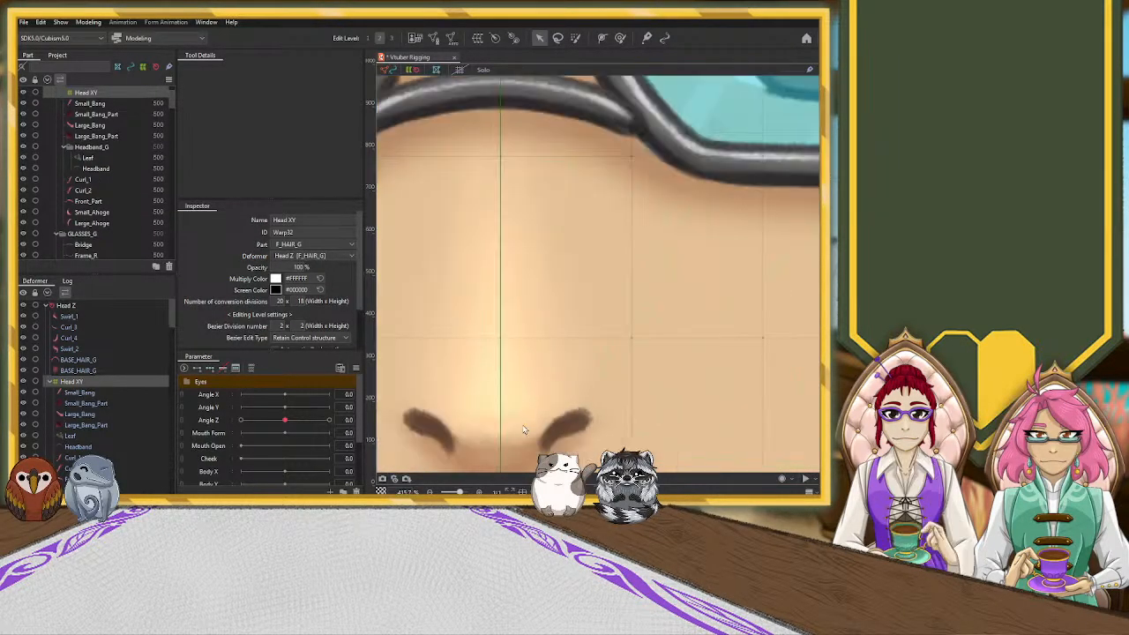
left_click_drag(545, 174, 571, 212)
left_click_drag(538, 93, 535, 93)
scroll(546, 358, "down", 5)
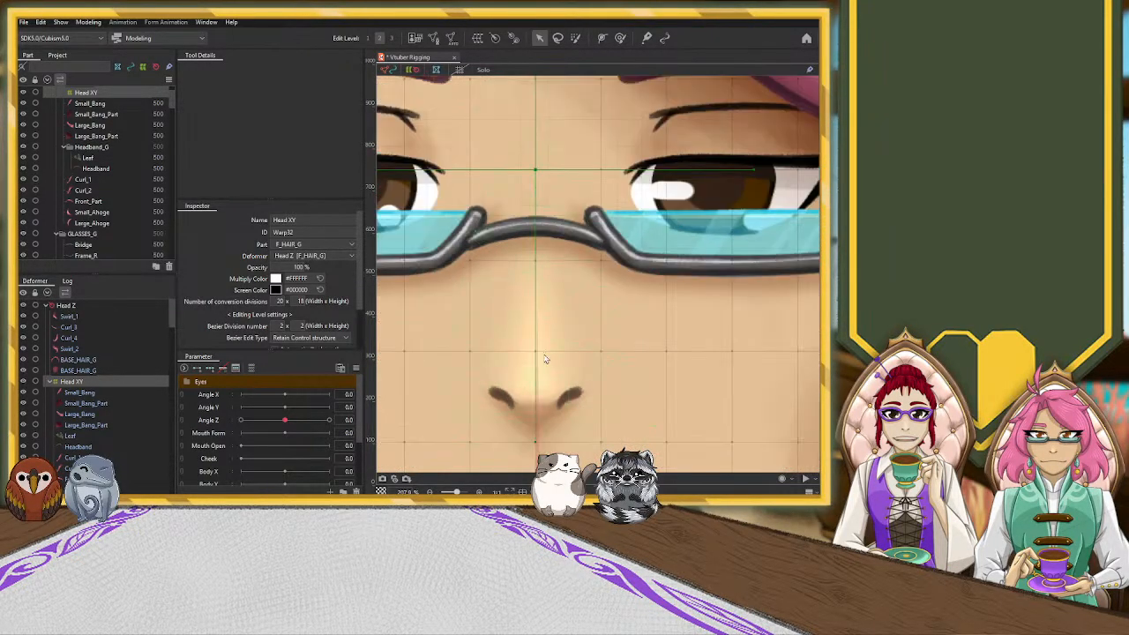
scroll(549, 464, "up", 6)
left_click_drag(547, 445, 561, 106)
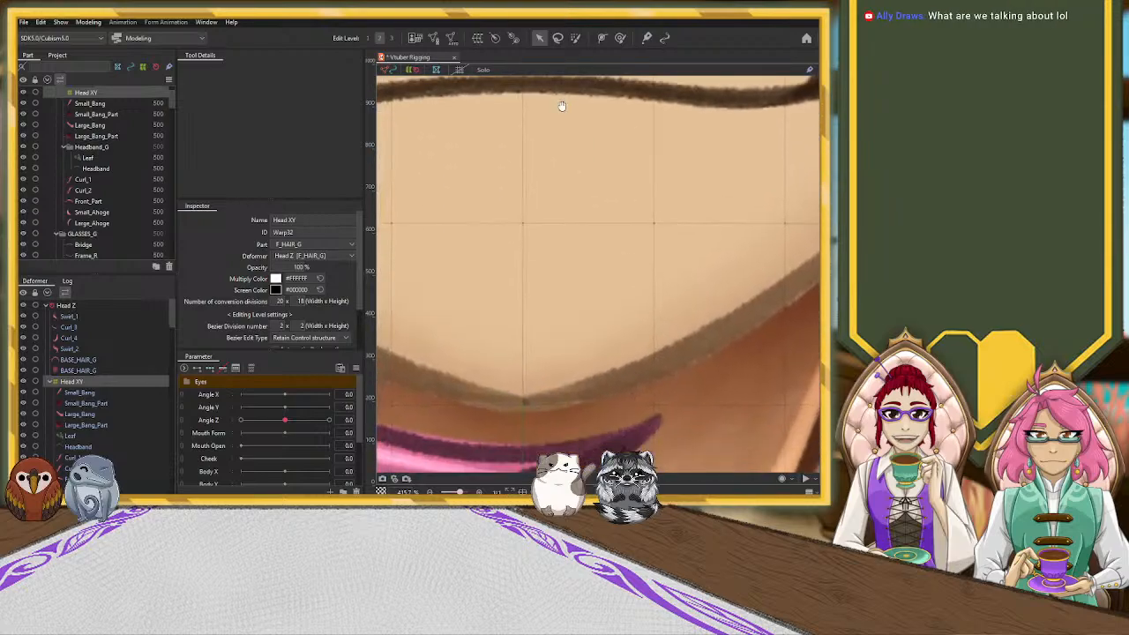
scroll(562, 353, "down", 8)
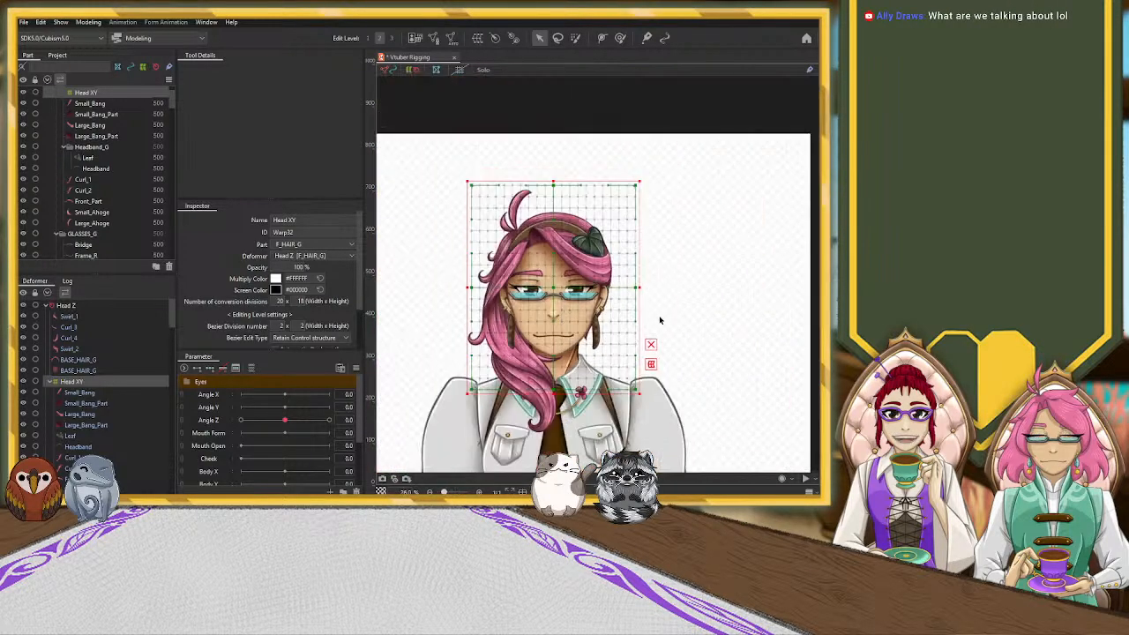
Shorten the Head XY grid around the head by raising its lower edge and slightly lowering its upper edge
scroll(605, 366, "up", 2)
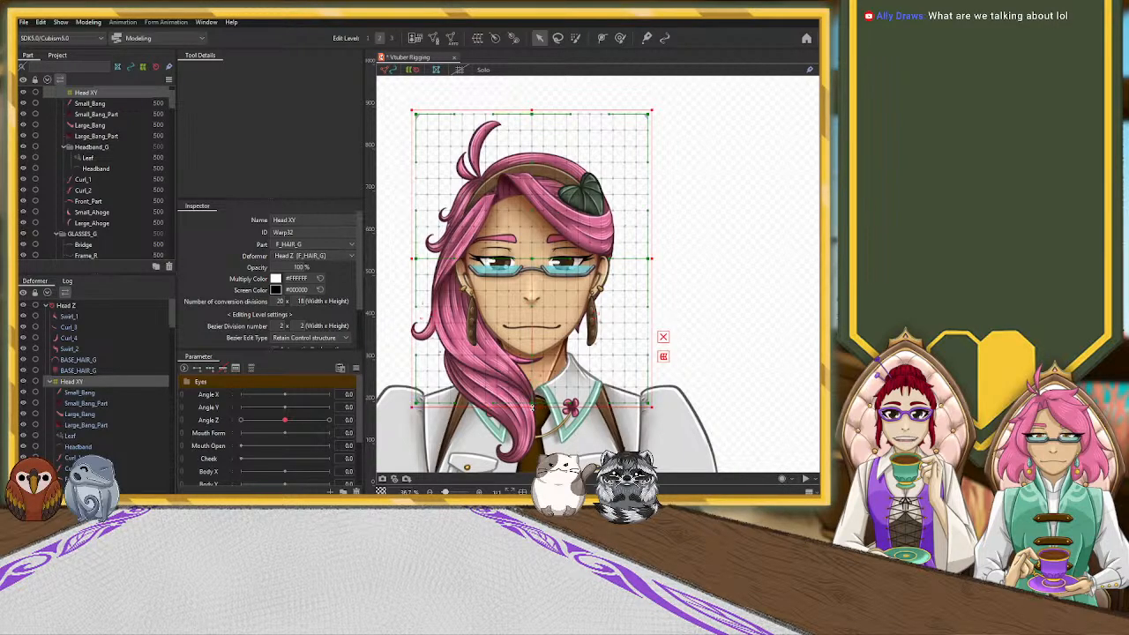
left_click_drag(533, 406, 533, 389)
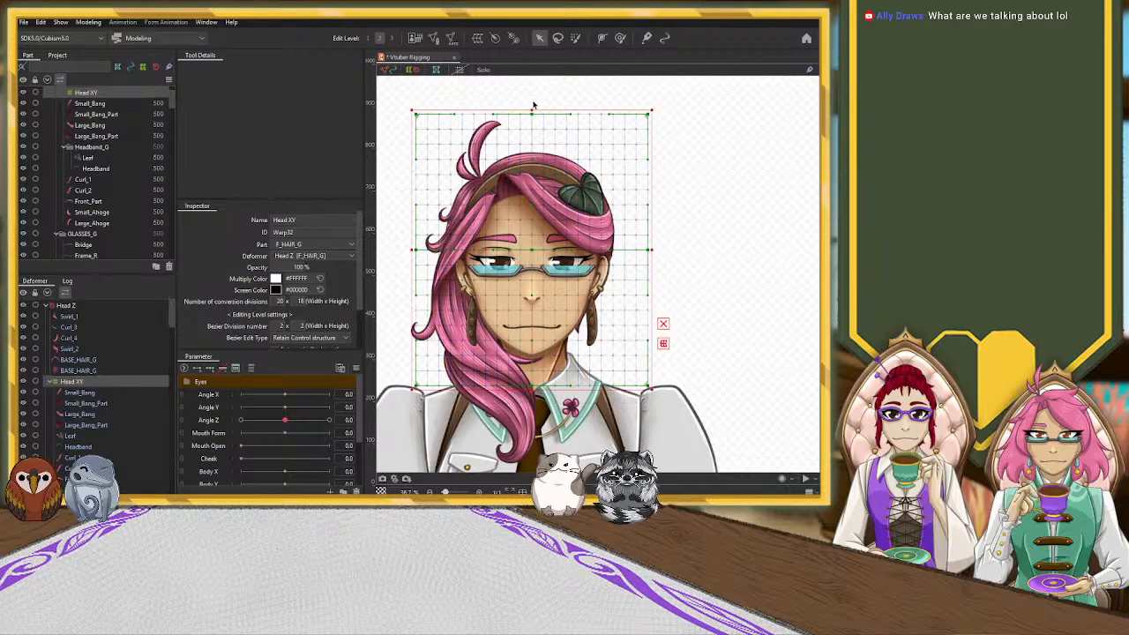
left_click_drag(533, 107, 533, 115)
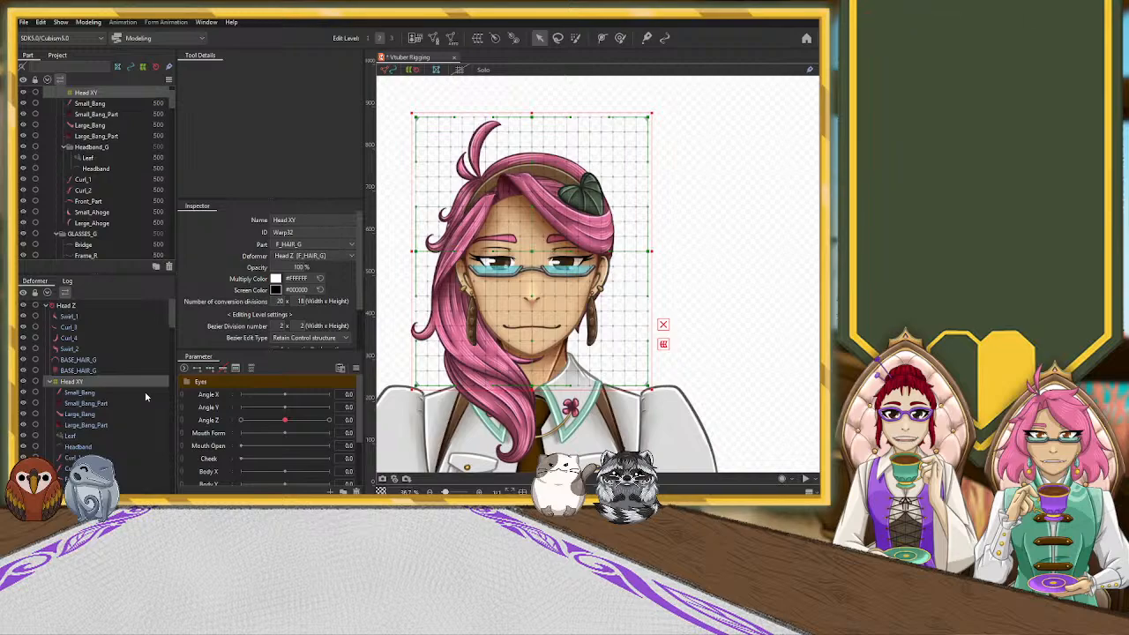
Move the Small_Ahoge and Large_Ahoge meshes out of Head XY so they sit directly under Head Z
scroll(99, 362, "down", 1)
scroll(96, 357, "down", 3)
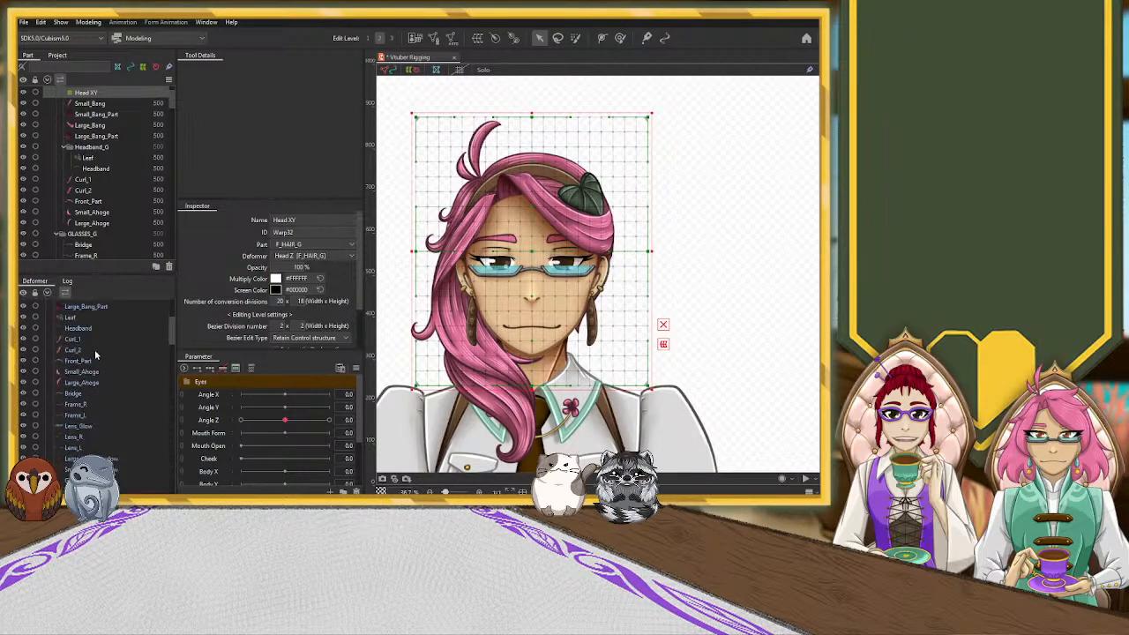
left_click(93, 333)
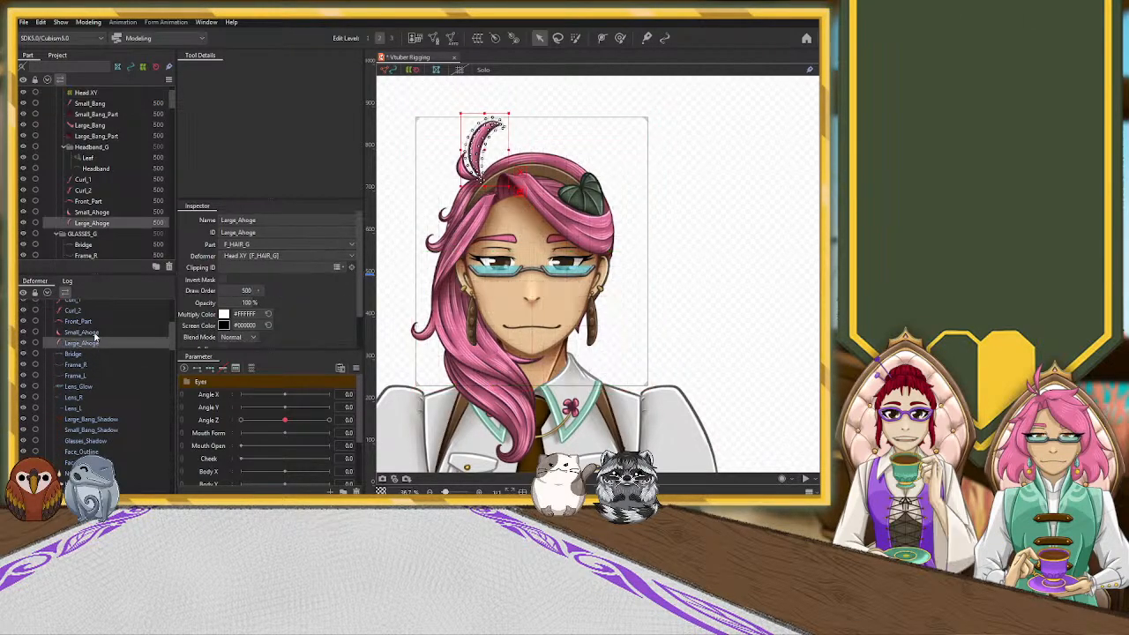
scroll(112, 360, "up", 2)
scroll(112, 359, "up", 1)
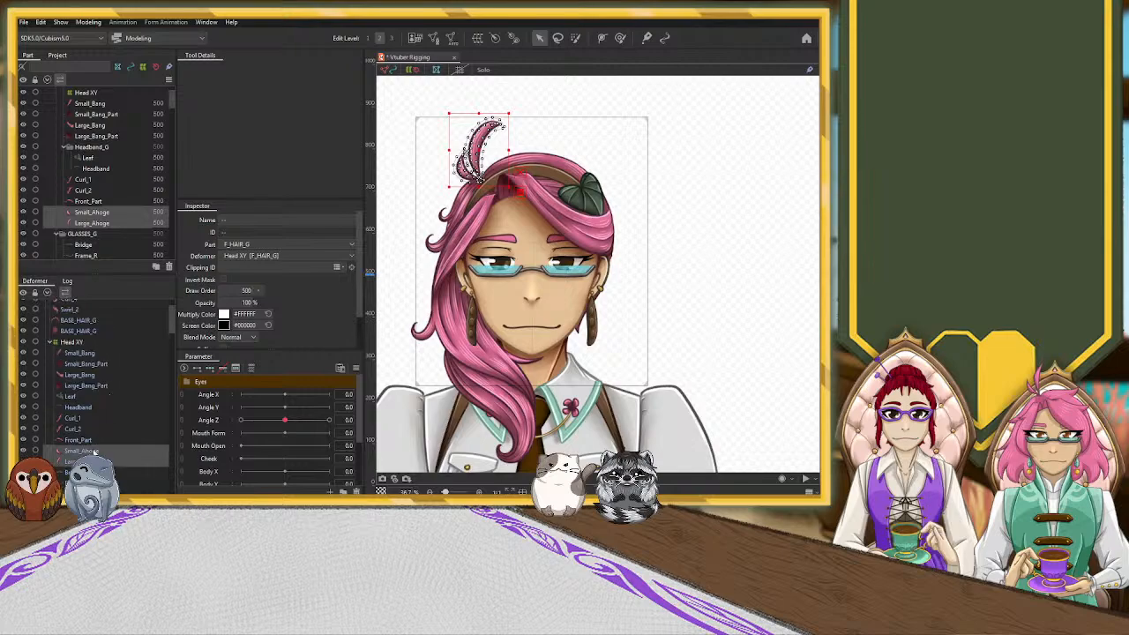
left_click_drag(94, 450, 89, 344)
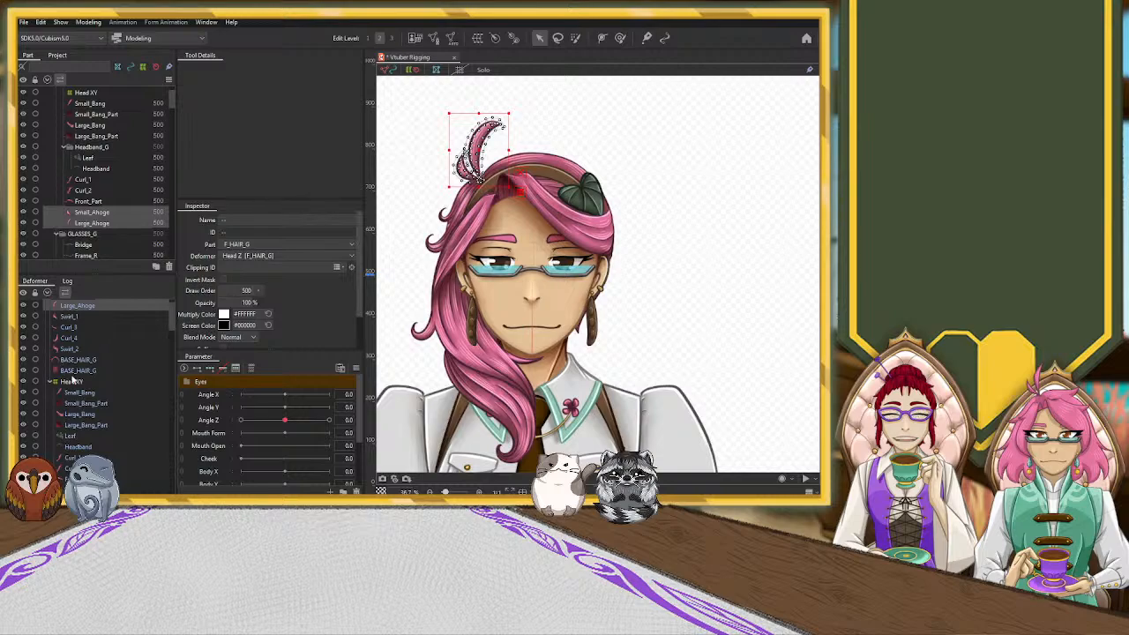
Examine the deformer hierarchy to check which head meshes are nested under Head XY and which sit directly under Head Z
left_click(75, 382)
left_click(76, 360)
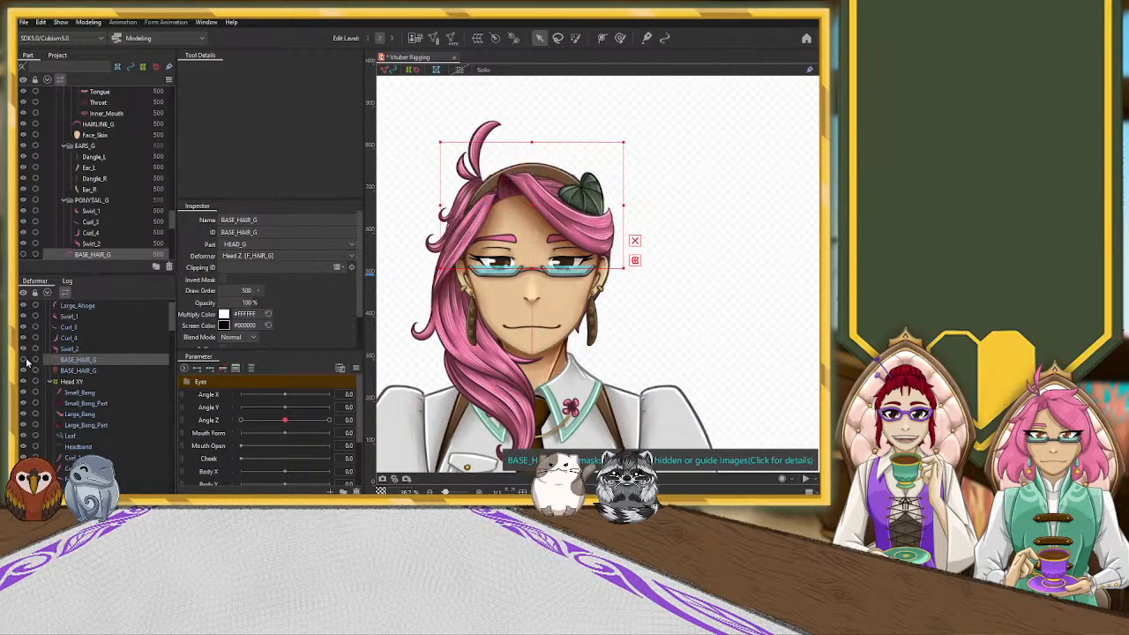
scroll(36, 363, "down", 6)
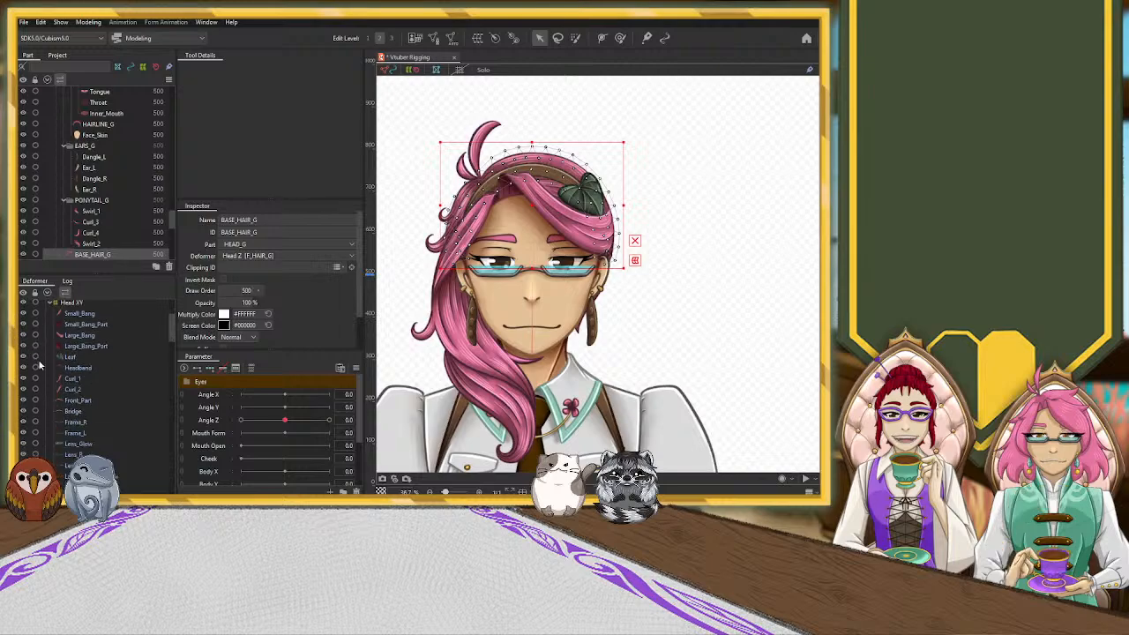
scroll(39, 363, "down", 5)
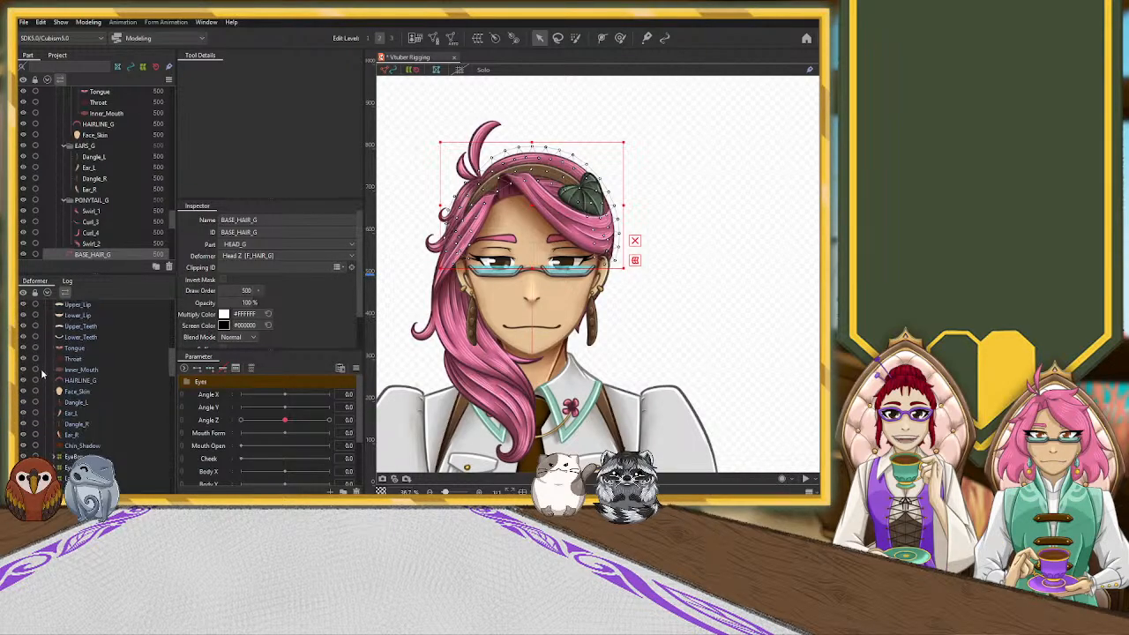
left_click(25, 381)
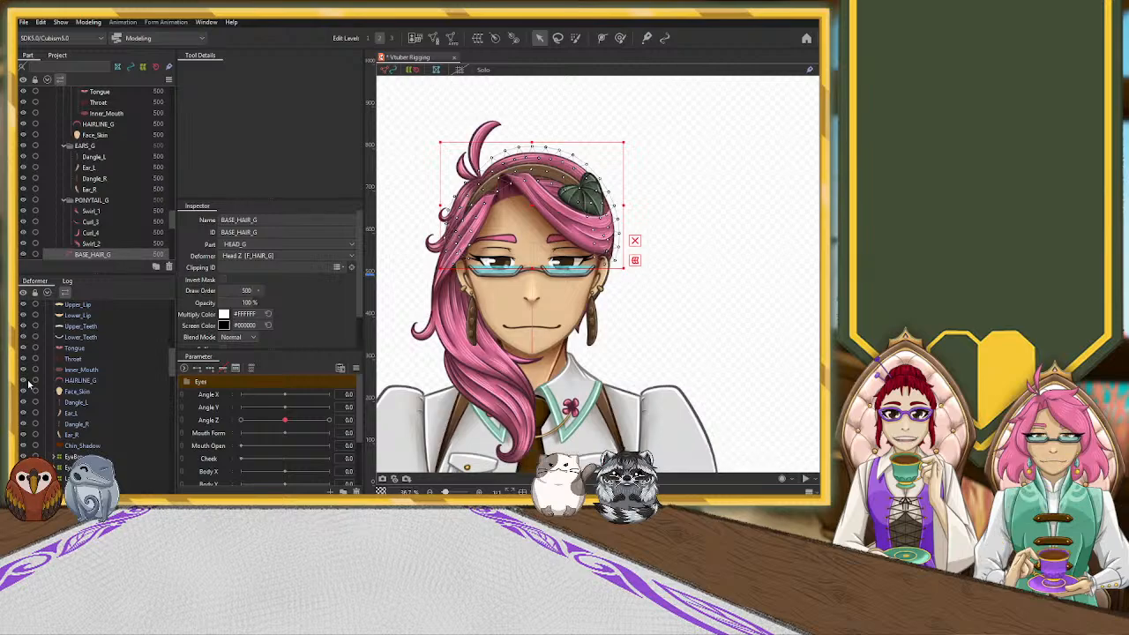
scroll(29, 385, "up", 5)
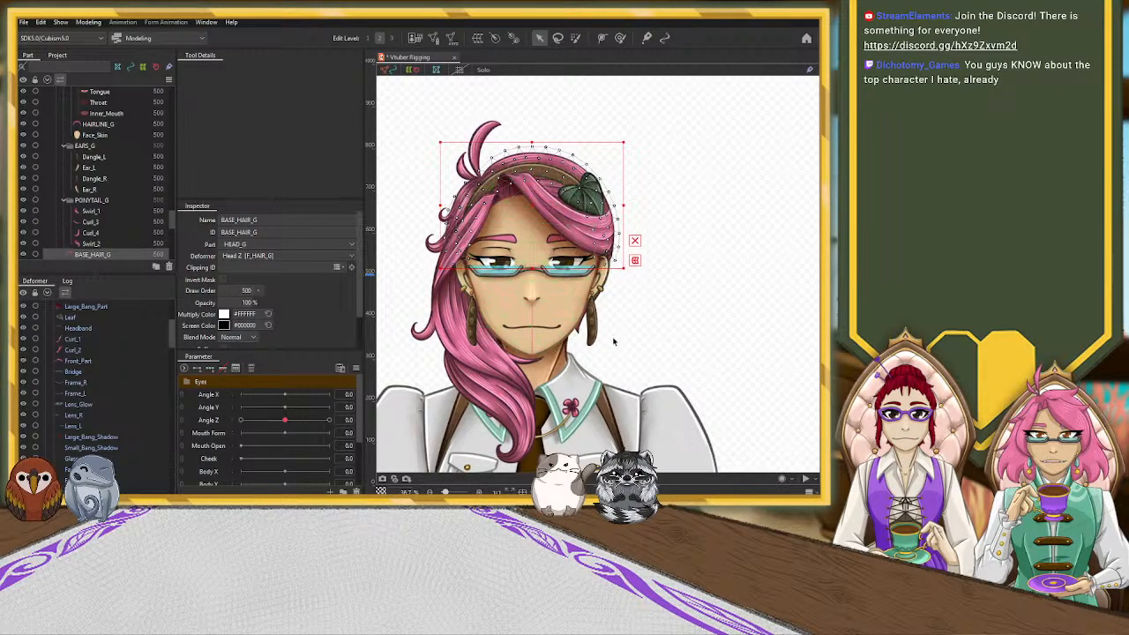
scroll(77, 371, "up", 4)
left_click(71, 403)
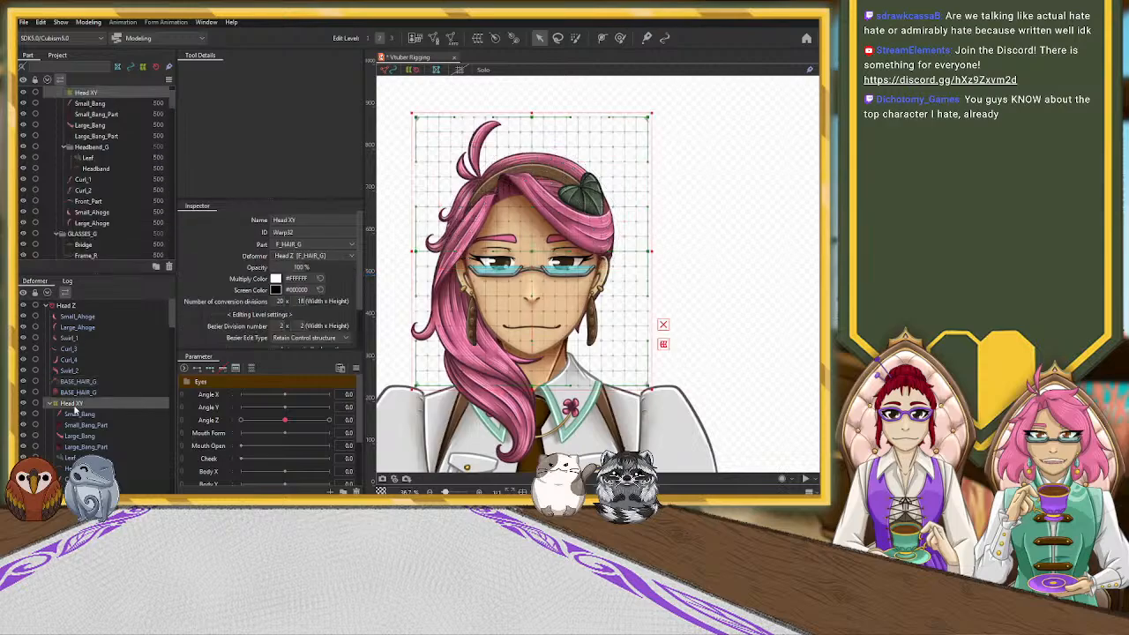
left_click(48, 403)
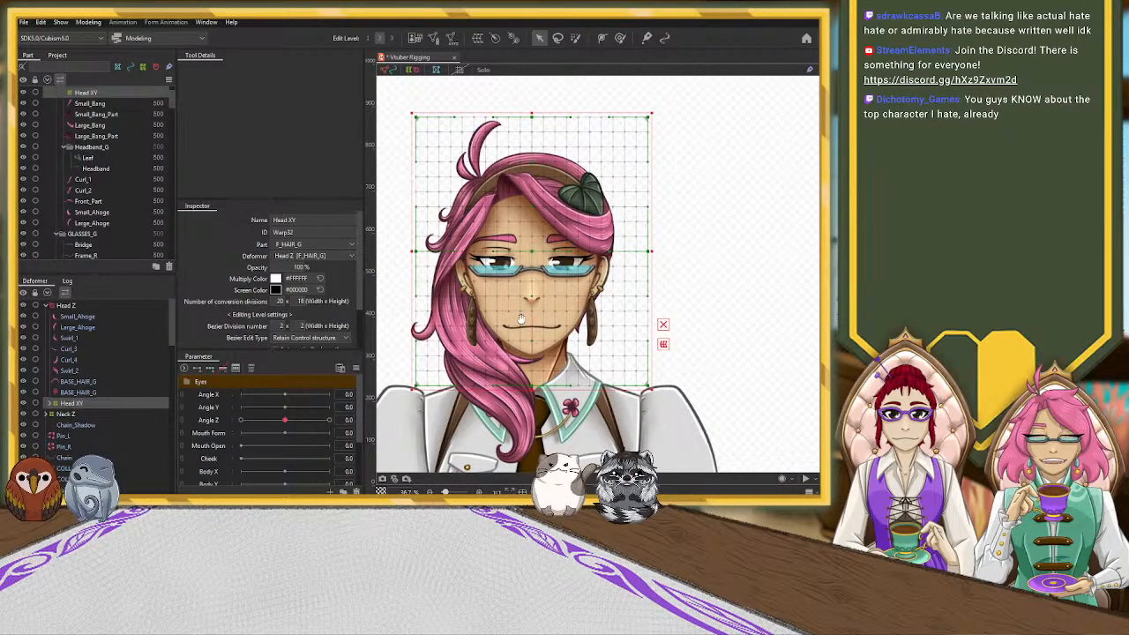
scroll(82, 421, "down", 3)
scroll(82, 420, "down", 3)
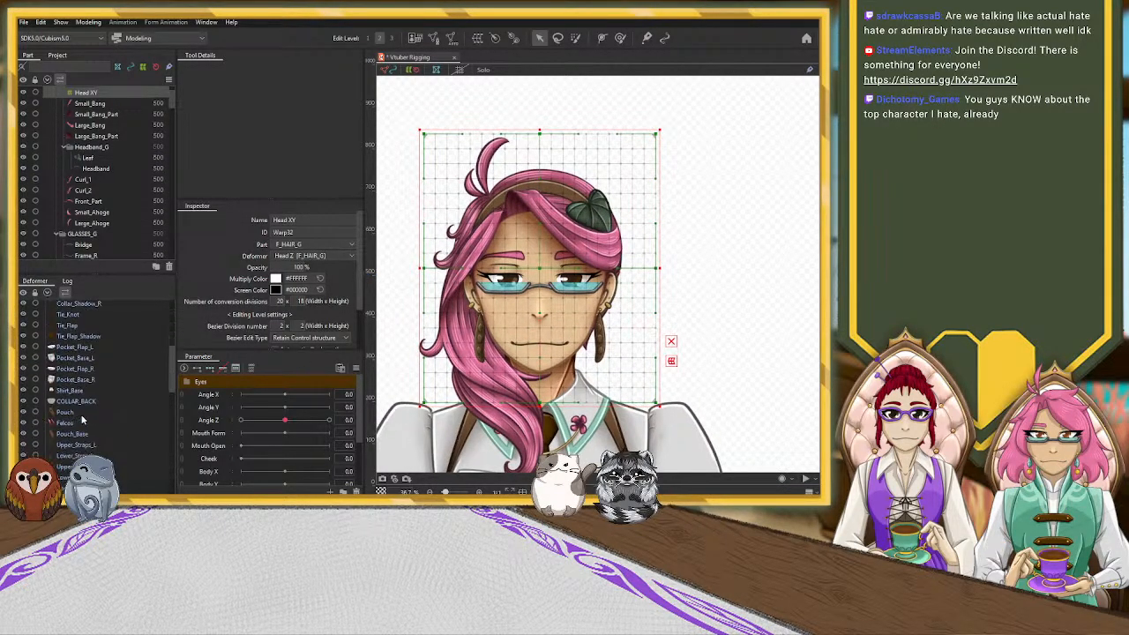
scroll(78, 412, "up", 6)
Move the Bridge, Frame_R, Frame_L, Lens_Glow, Lens_R, Lens_L and Glasses_Shadow meshes out of Head XY so they sit directly under Head Z
left_click(50, 404)
scroll(51, 406, "down", 3)
scroll(53, 406, "down", 3)
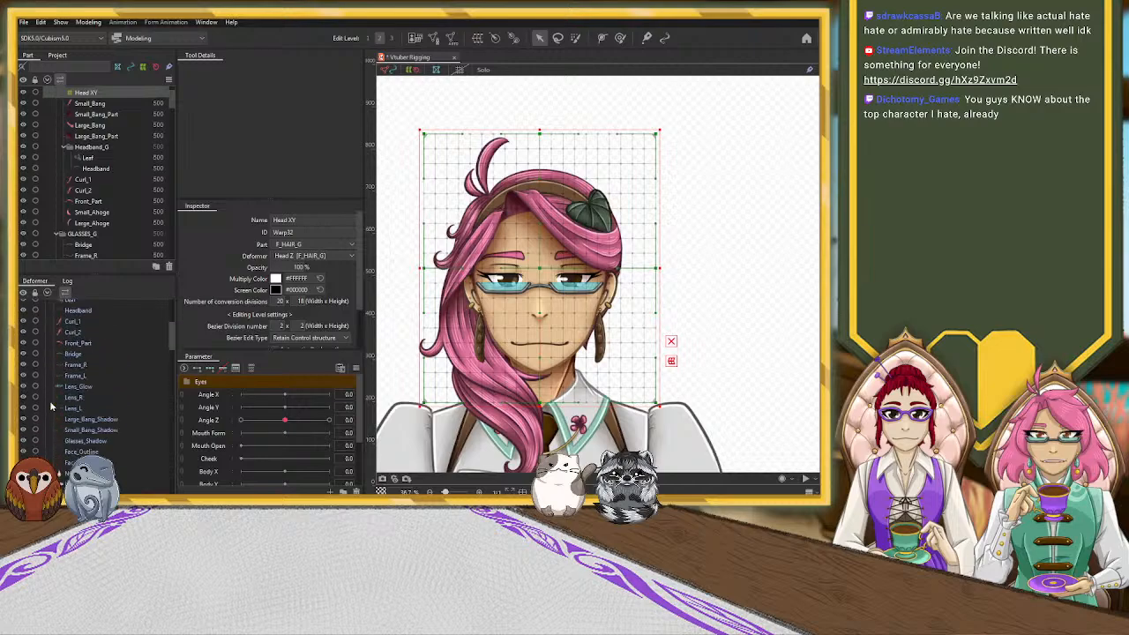
left_click(78, 354)
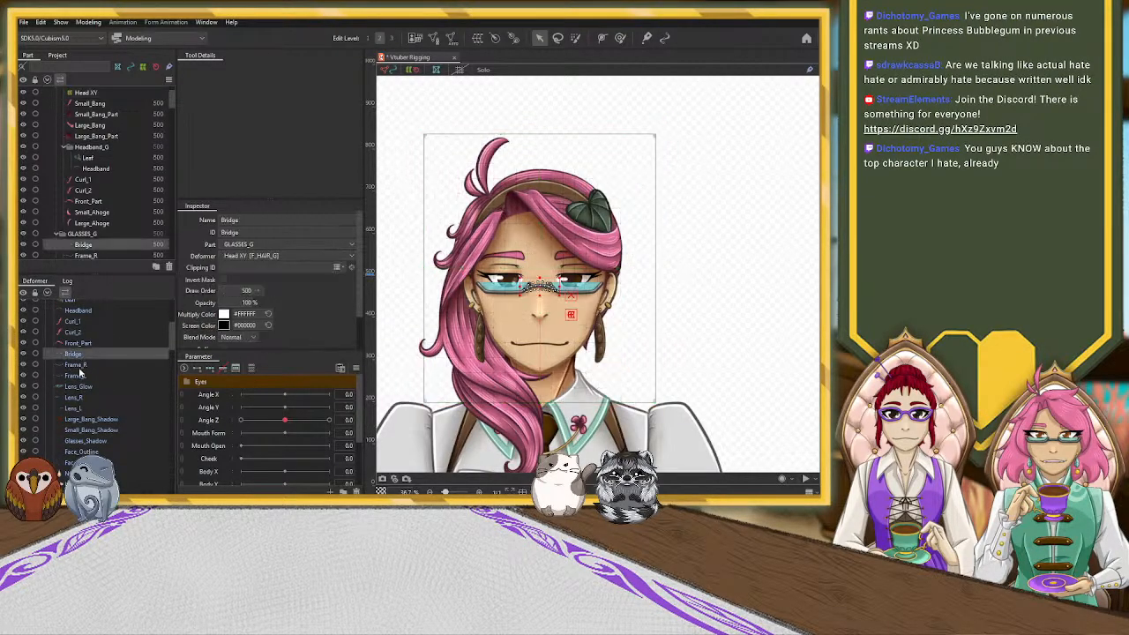
left_click(78, 366, "ctrl")
left_click(77, 376, "ctrl")
left_click(77, 388, "ctrl")
left_click(74, 408, "ctrl")
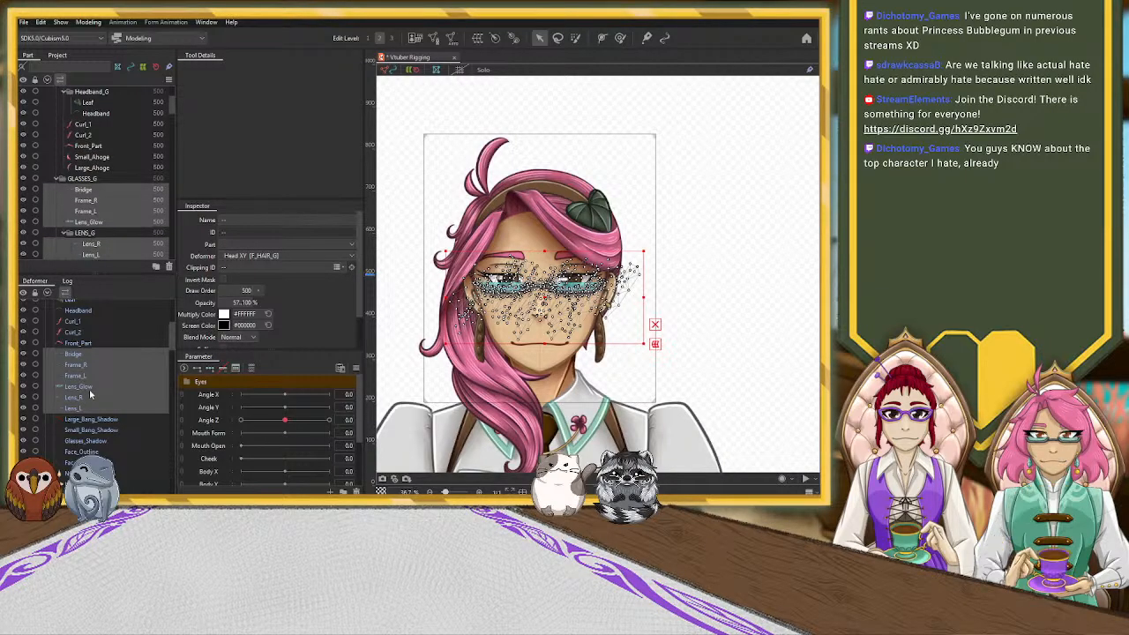
left_click(80, 441, "ctrl")
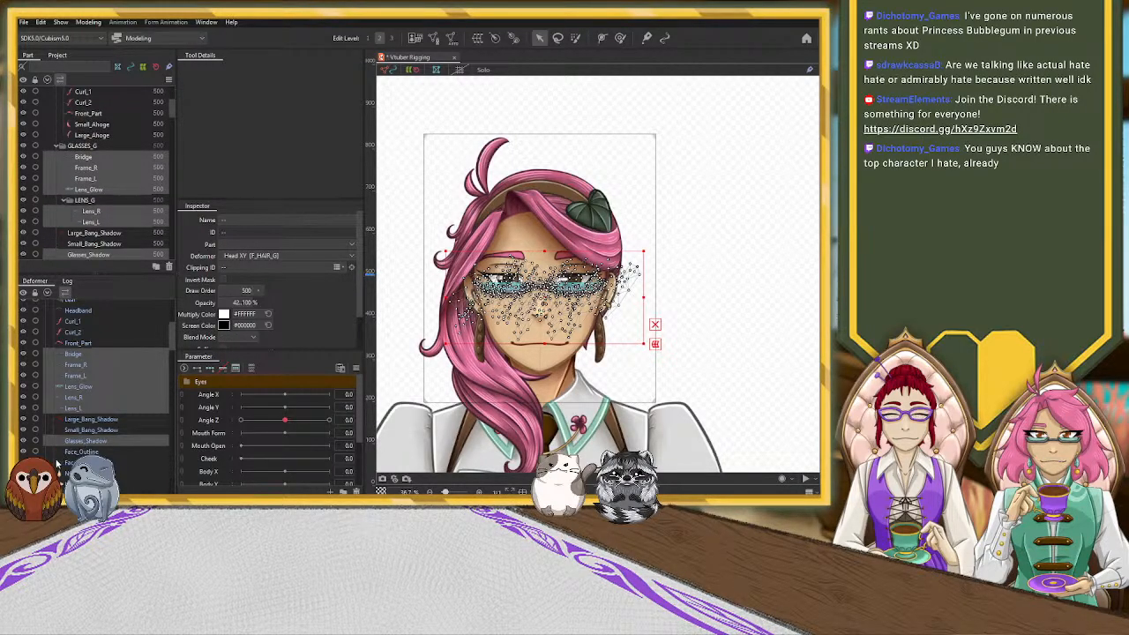
scroll(80, 441, "up", 4)
left_click_drag(74, 473, 79, 363)
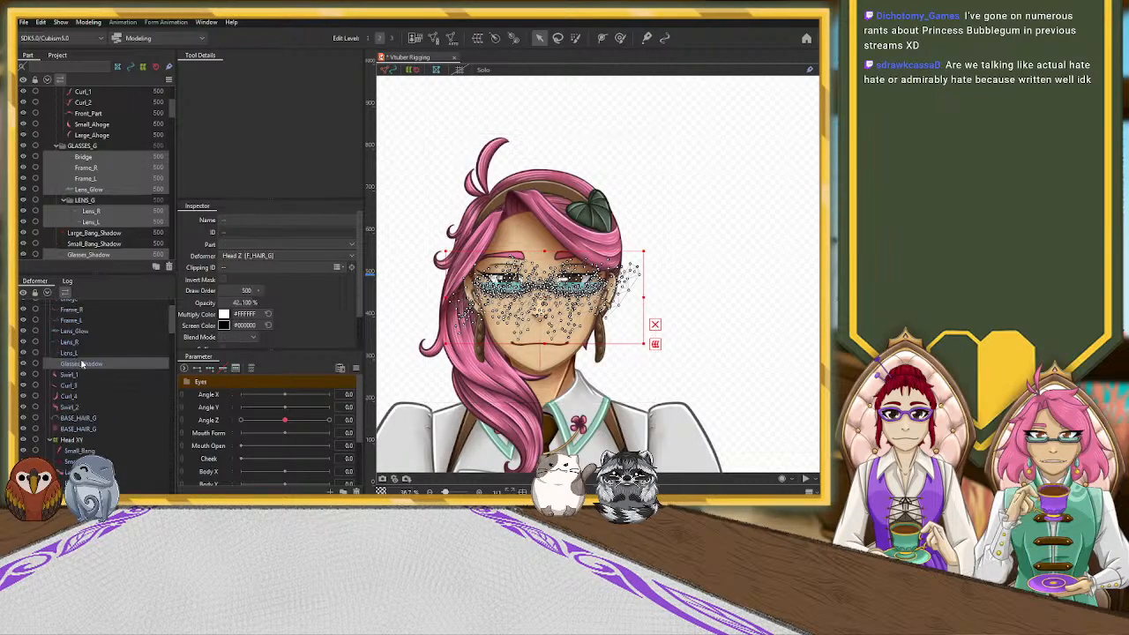
Move the Dangle_L and Dangle_R earring meshes out of Head XY so they sit directly under Head Z
scroll(82, 363, "down", 3)
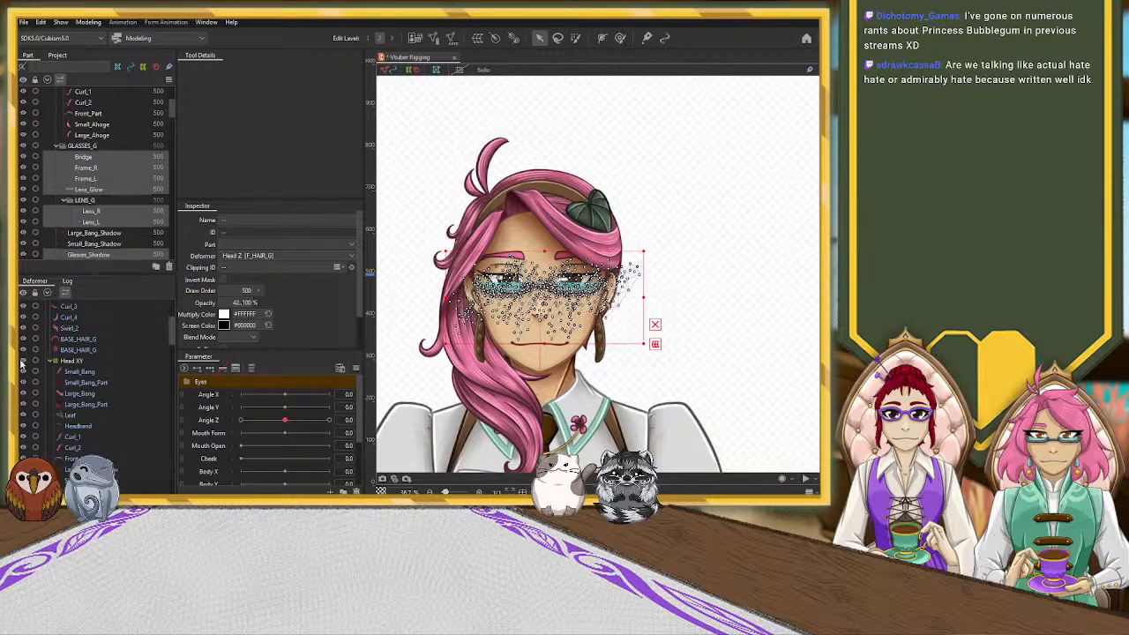
left_click(67, 363)
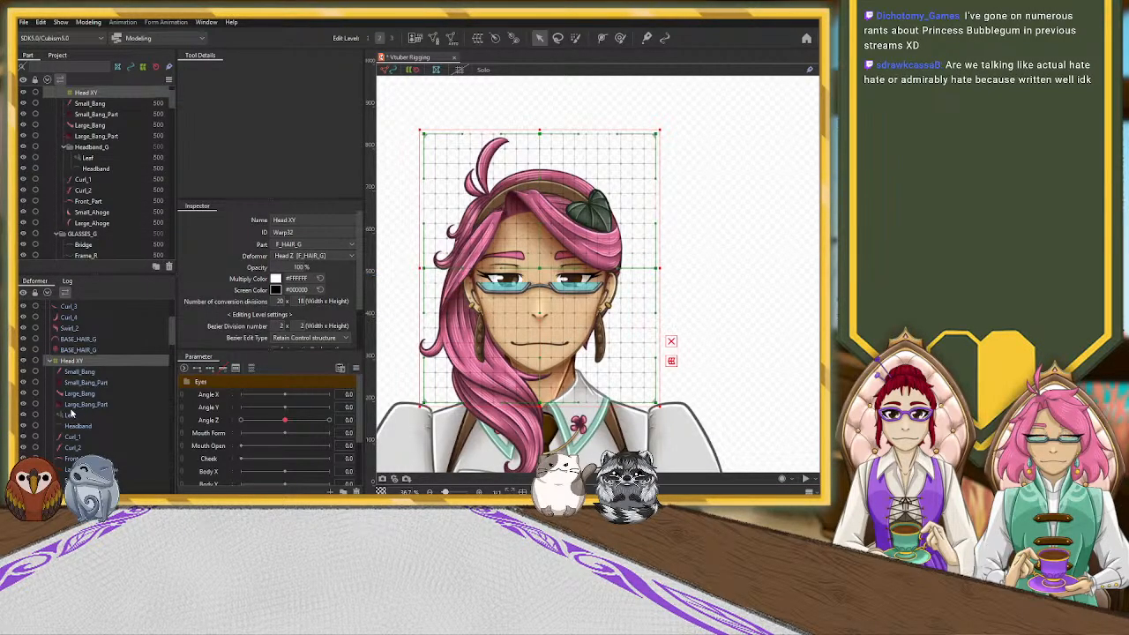
scroll(69, 422, "down", 3)
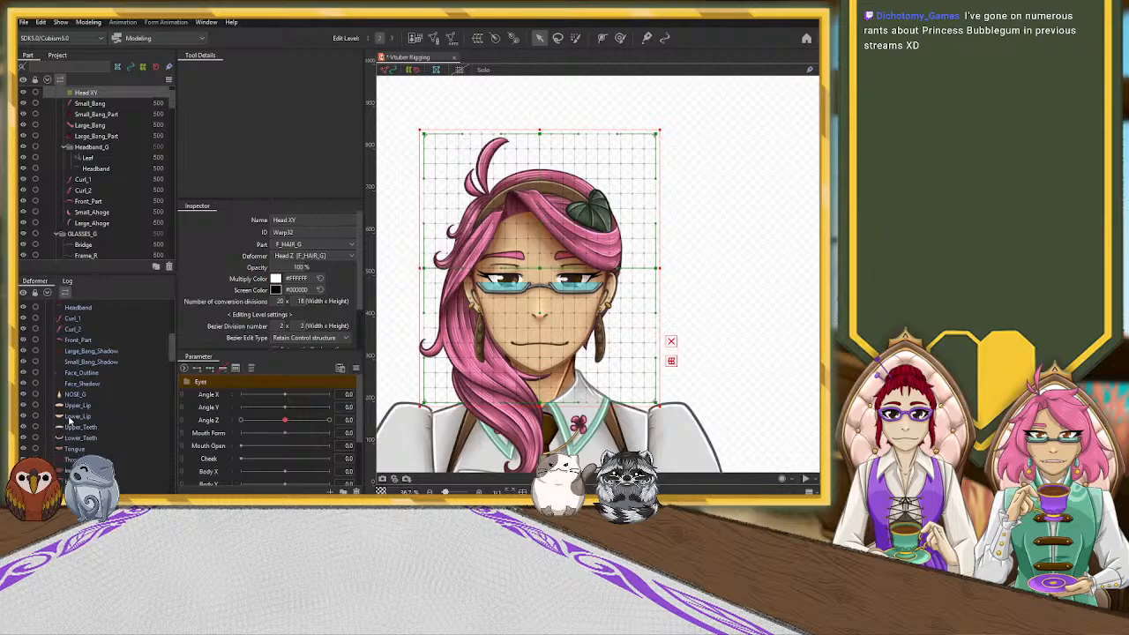
scroll(68, 422, "down", 2)
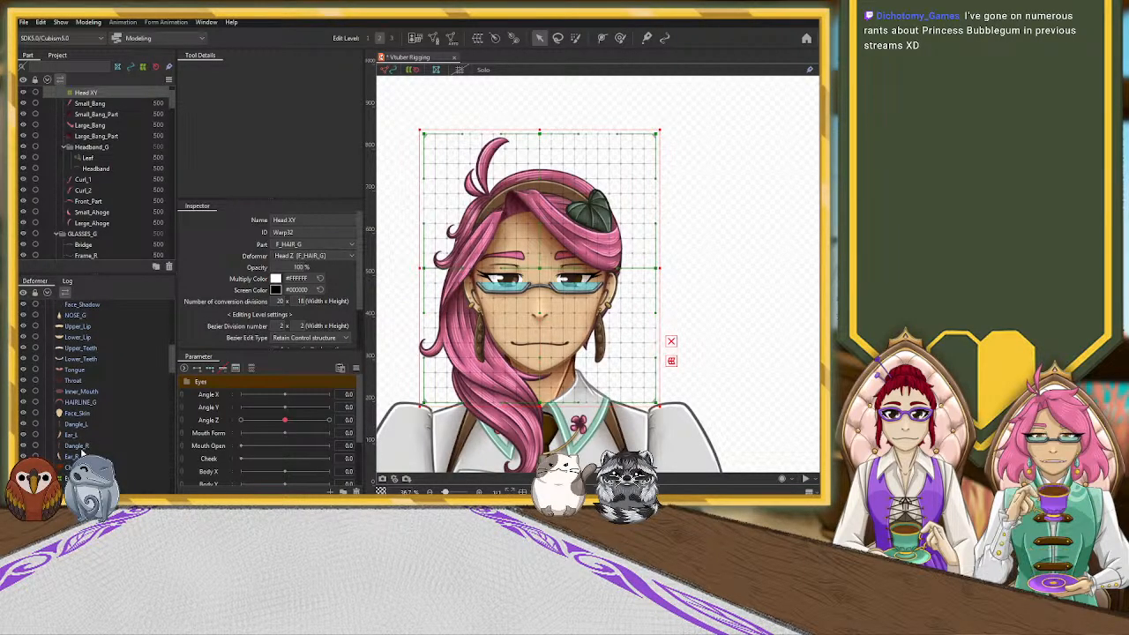
left_click(123, 424)
scroll(122, 424, "up", 1)
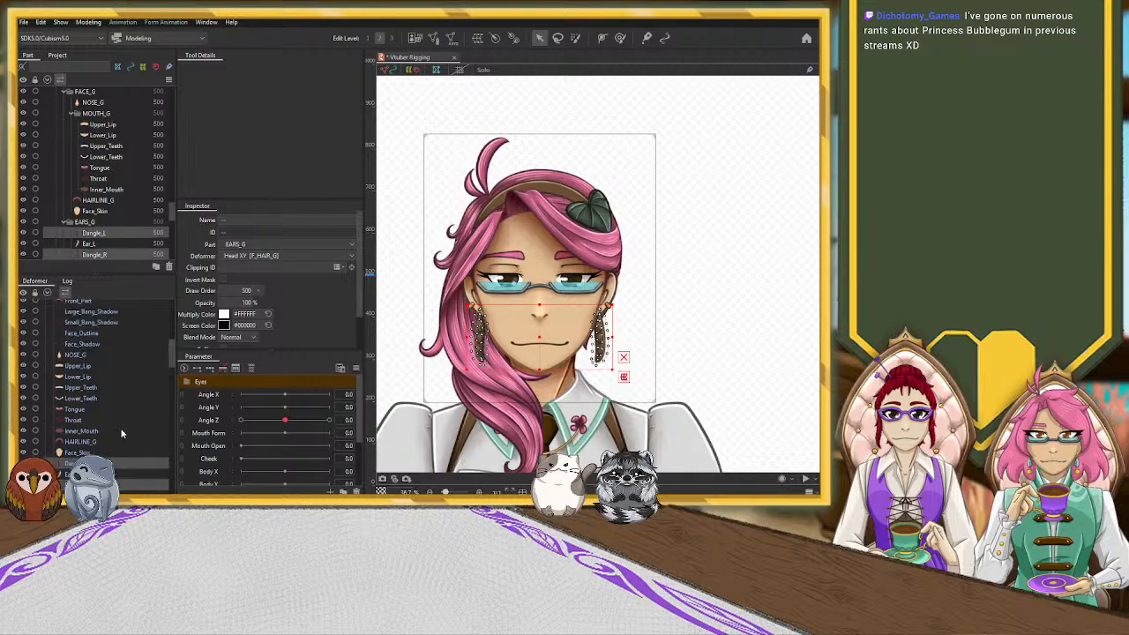
scroll(104, 310, "up", 3)
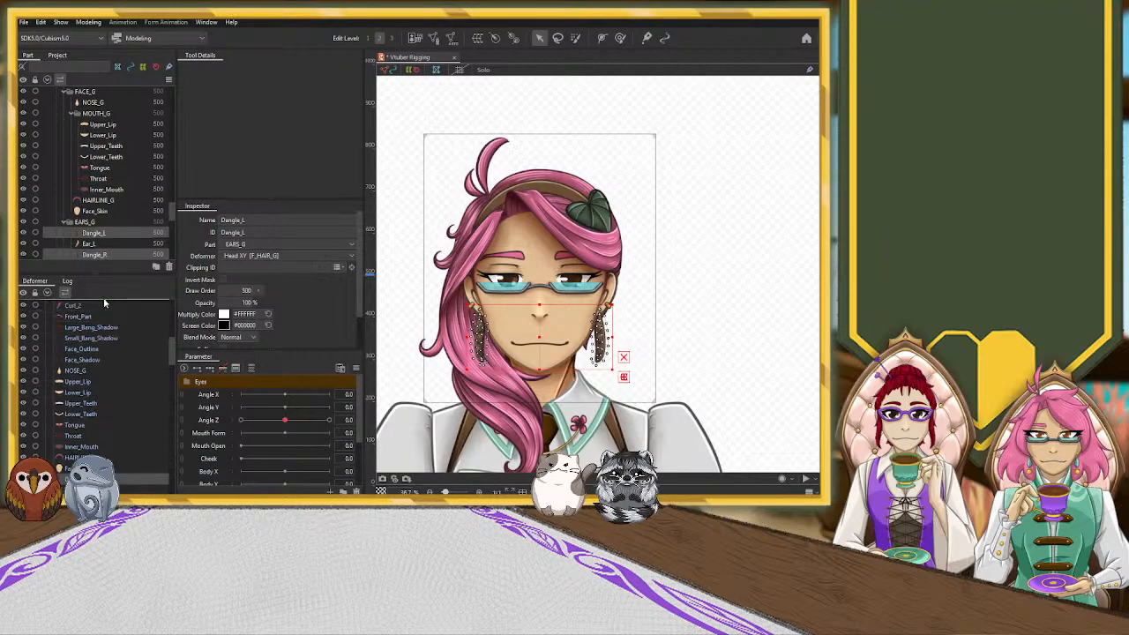
scroll(104, 305, "up", 2)
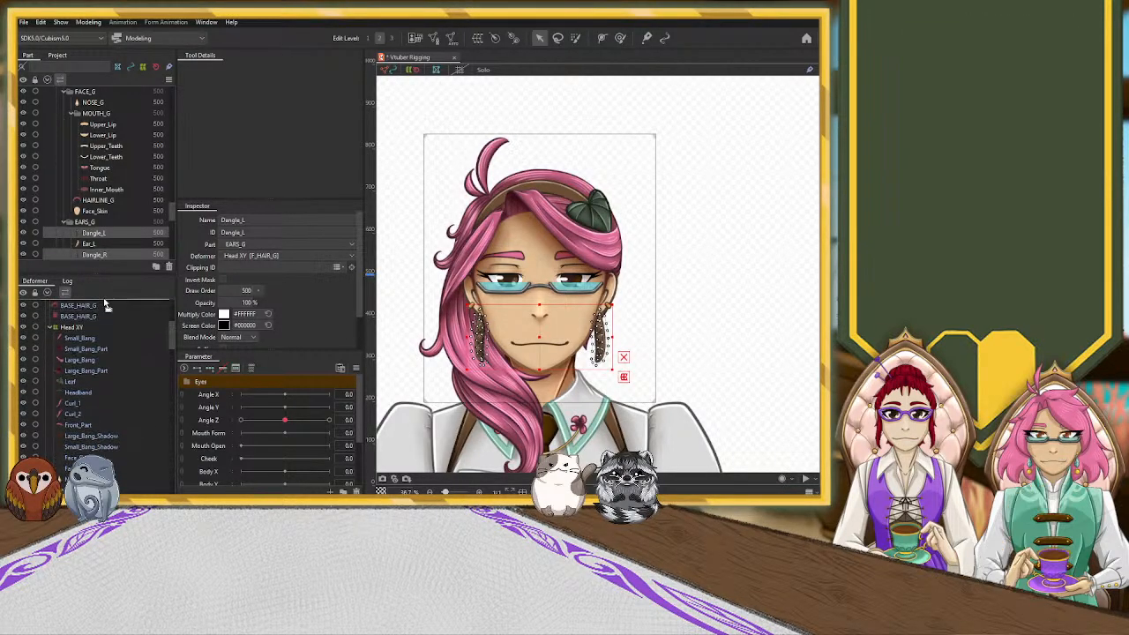
left_click_drag(95, 332, 98, 333)
scroll(98, 336, "up", 2)
scroll(97, 346, "up", 3)
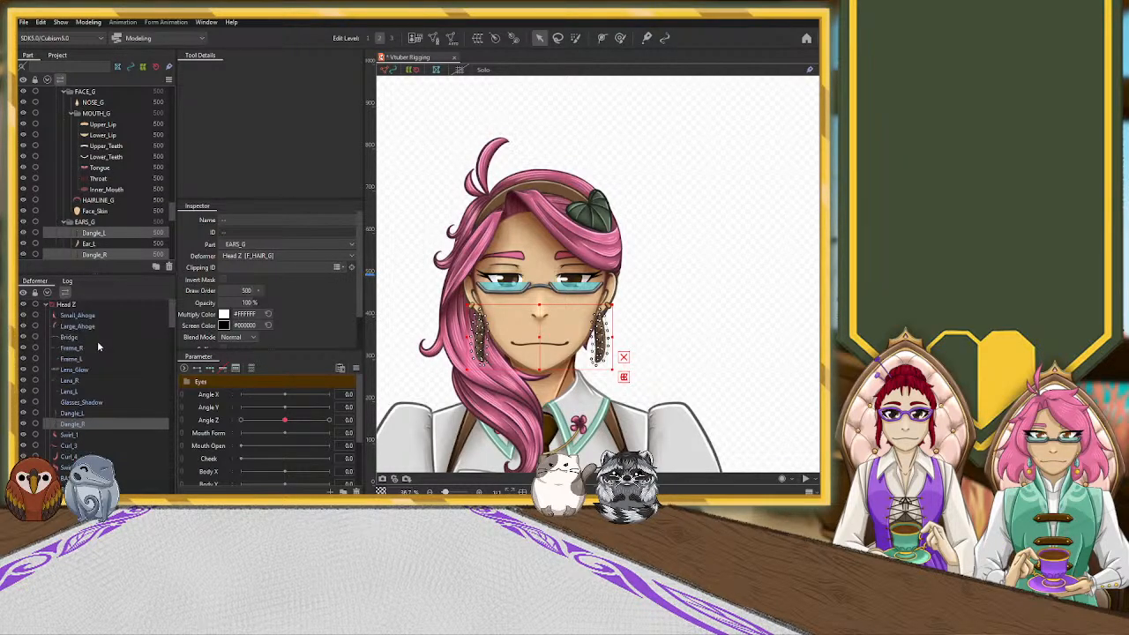
scroll(97, 344, "down", 4)
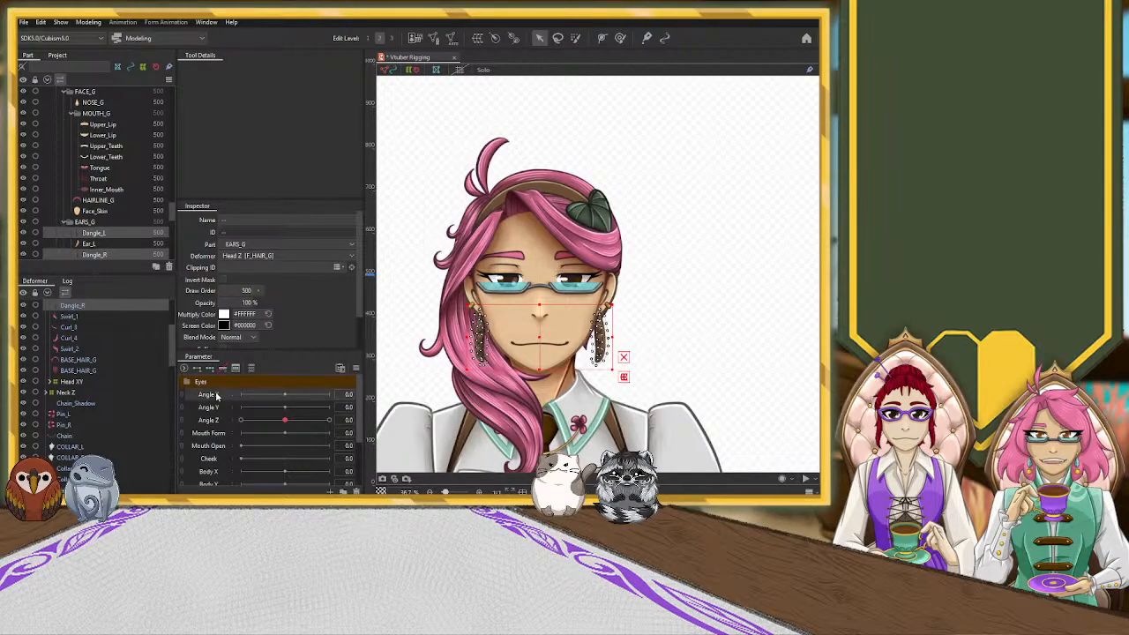
left_click(211, 369)
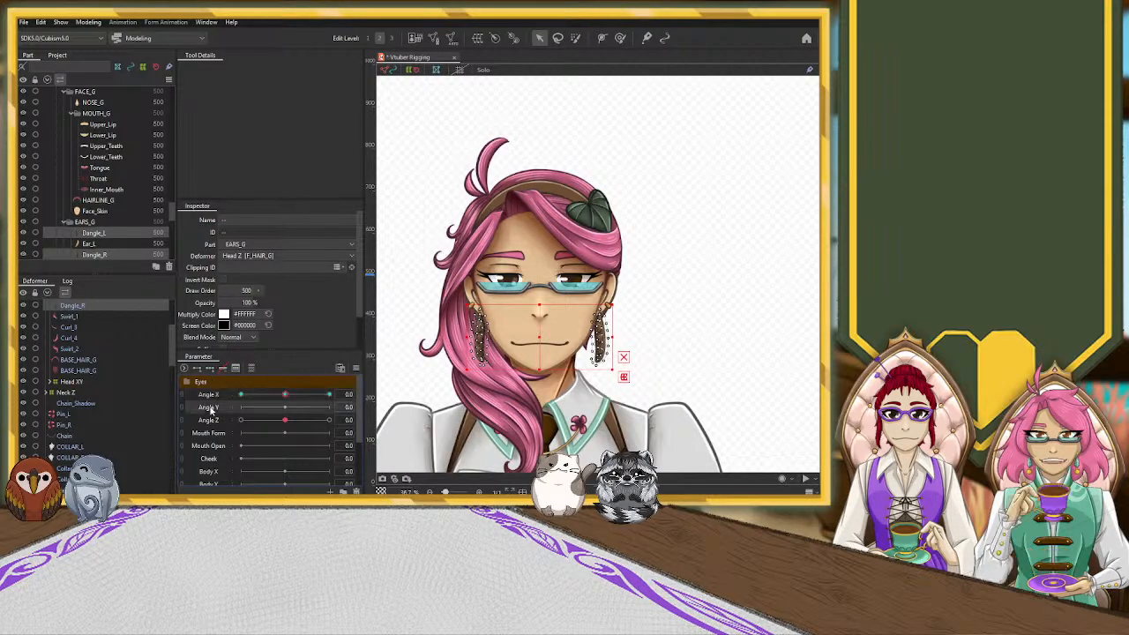
left_click(211, 370)
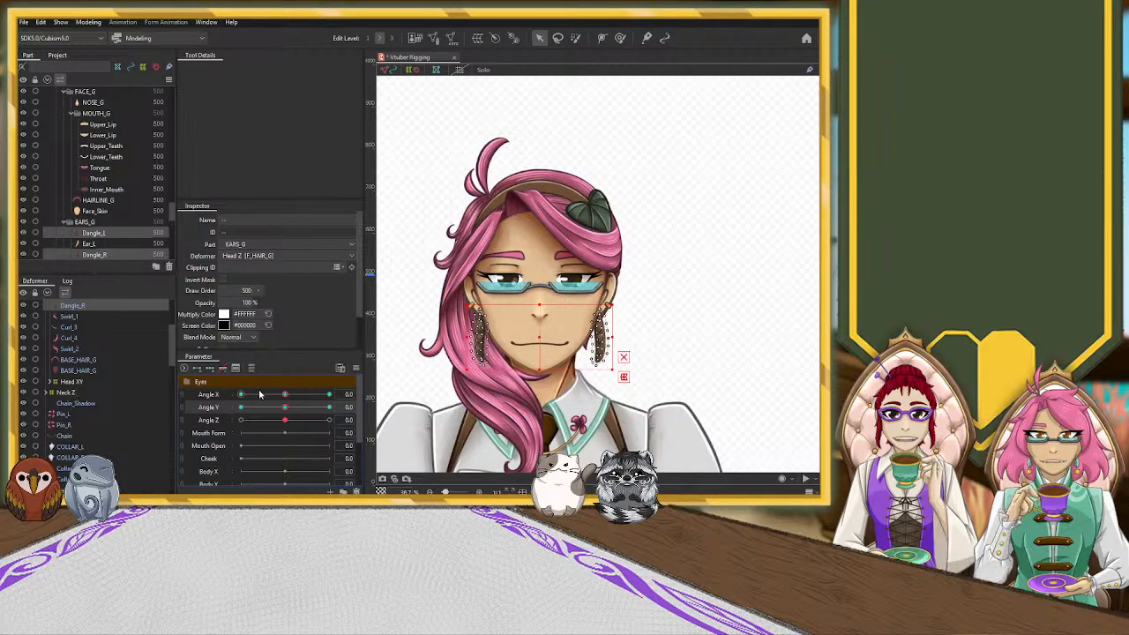
key("ctrl+z")
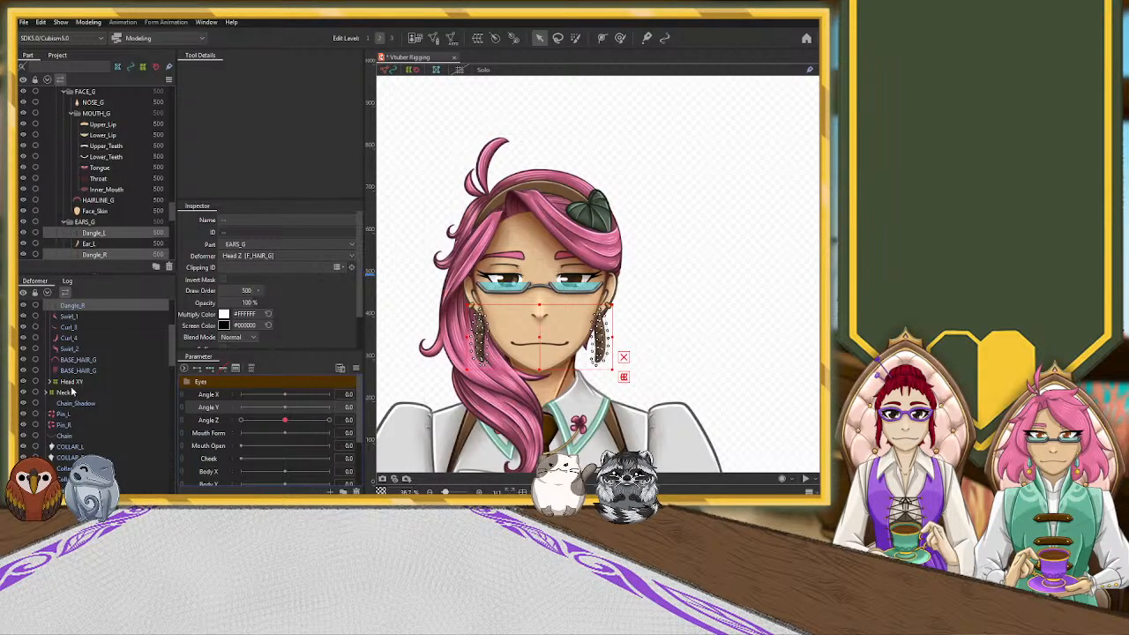
Add three keys to both the Angle X and Angle Y parameters for the Head XY deformer
left_click(76, 382)
left_click(211, 370)
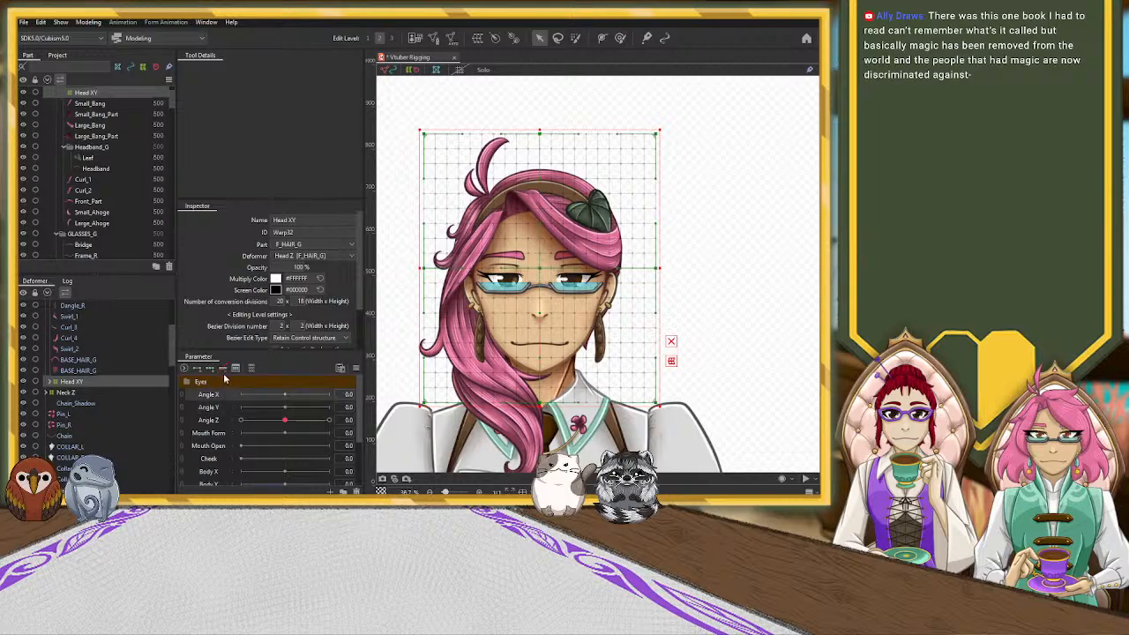
left_click(208, 409)
left_click(212, 371)
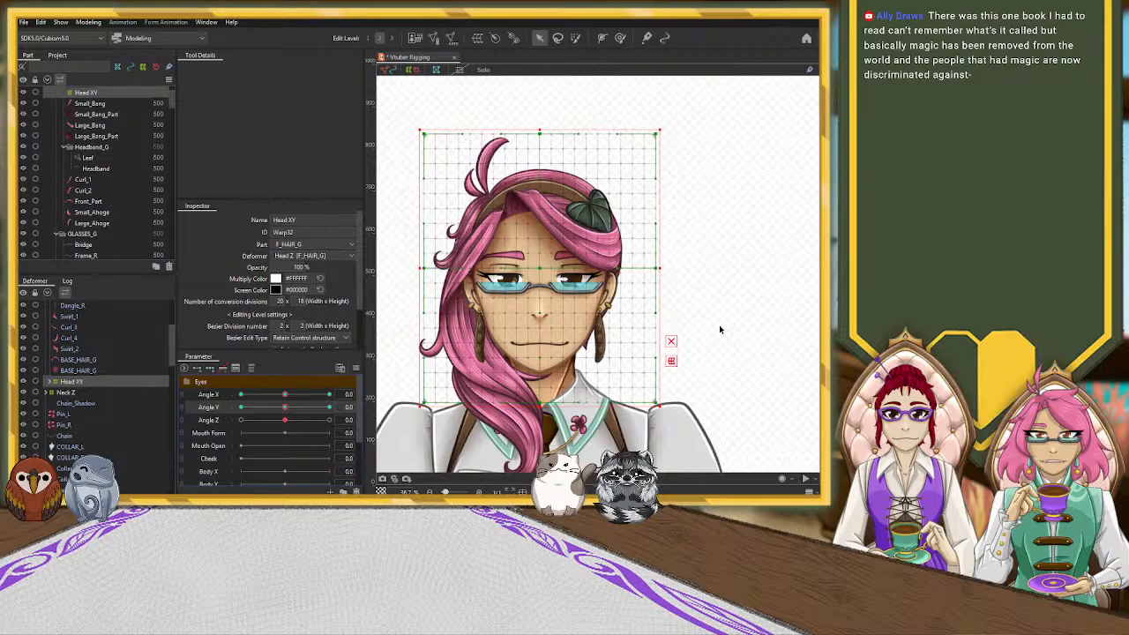
With Angle X at -30, shift the Head XY grid slightly left and pull its left edge's middle point inward toward the hair
left_click_drag(285, 395, 241, 394)
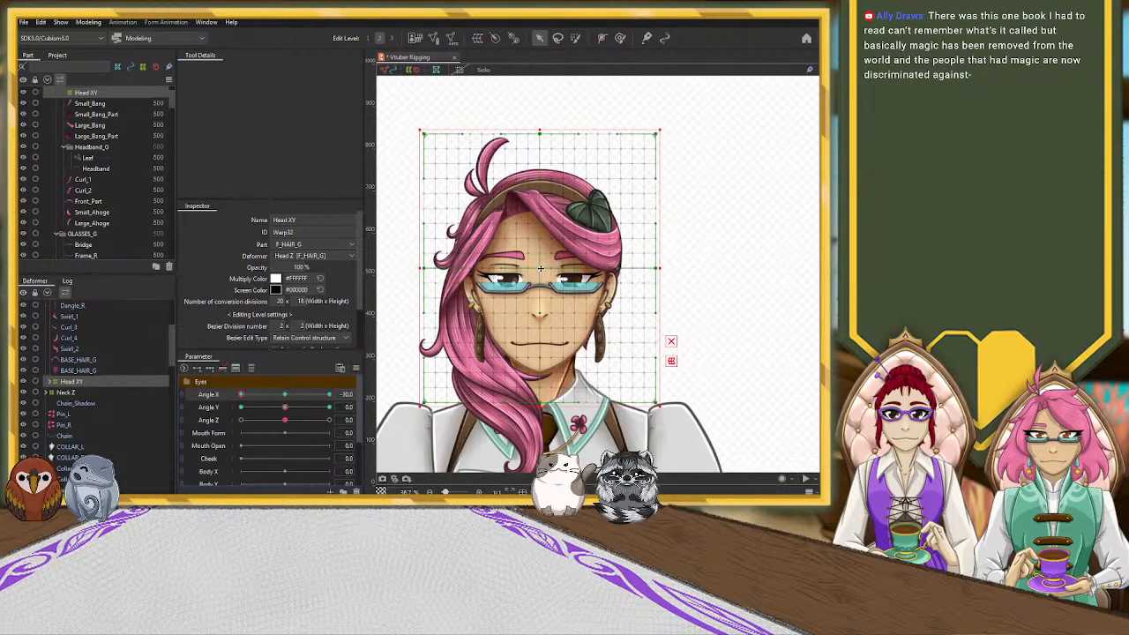
left_click_drag(539, 268, 529, 267)
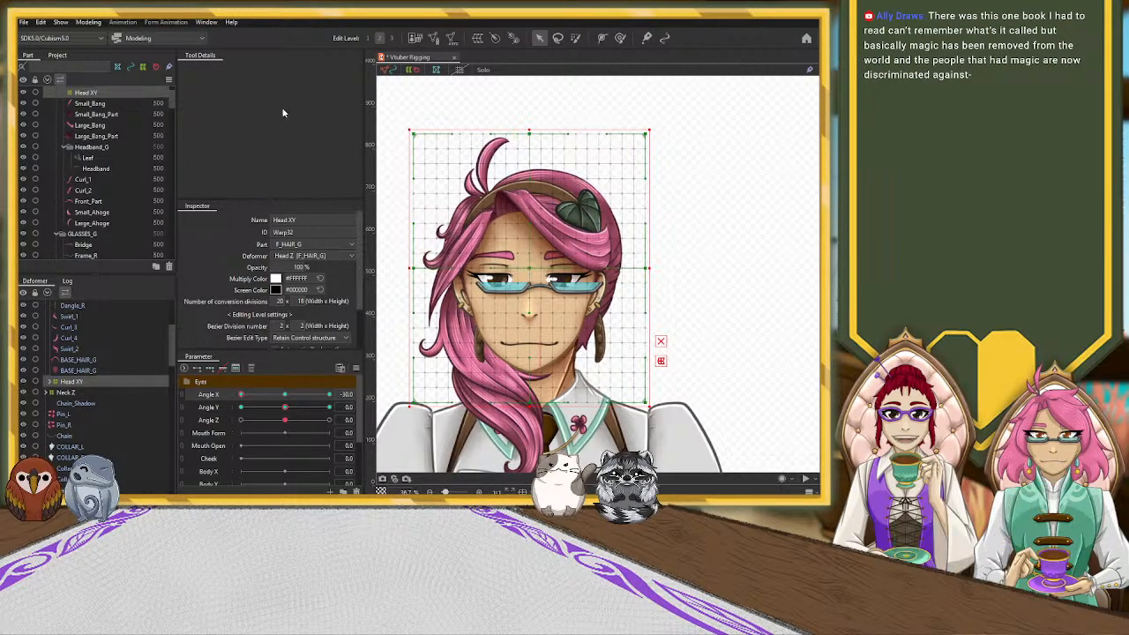
left_click_drag(414, 269, 428, 269)
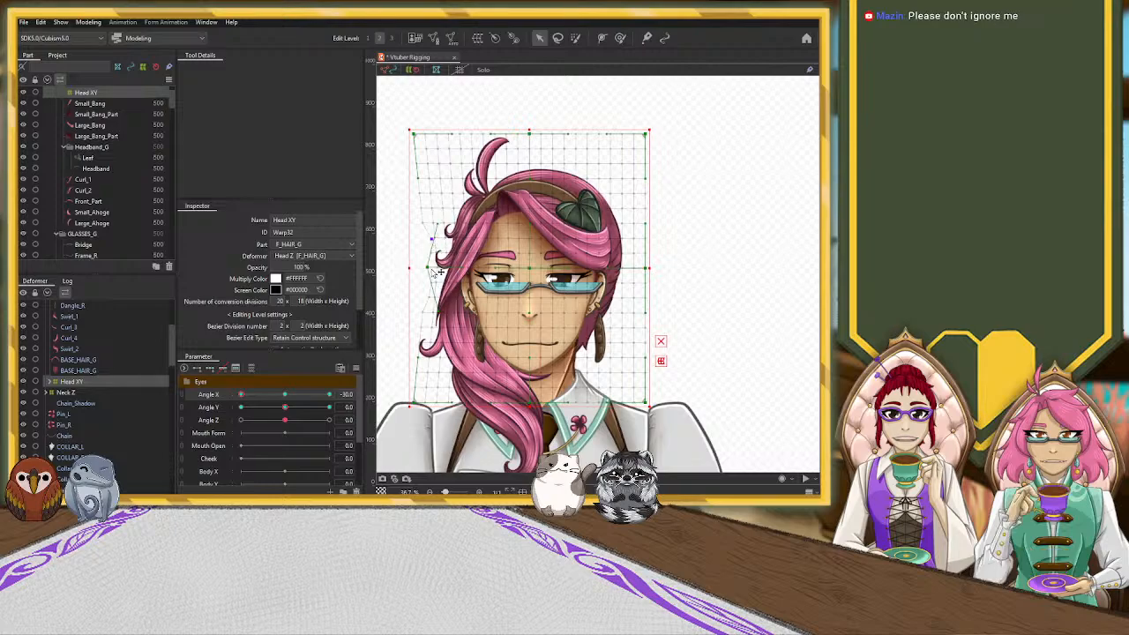
left_click_drag(428, 269, 433, 268)
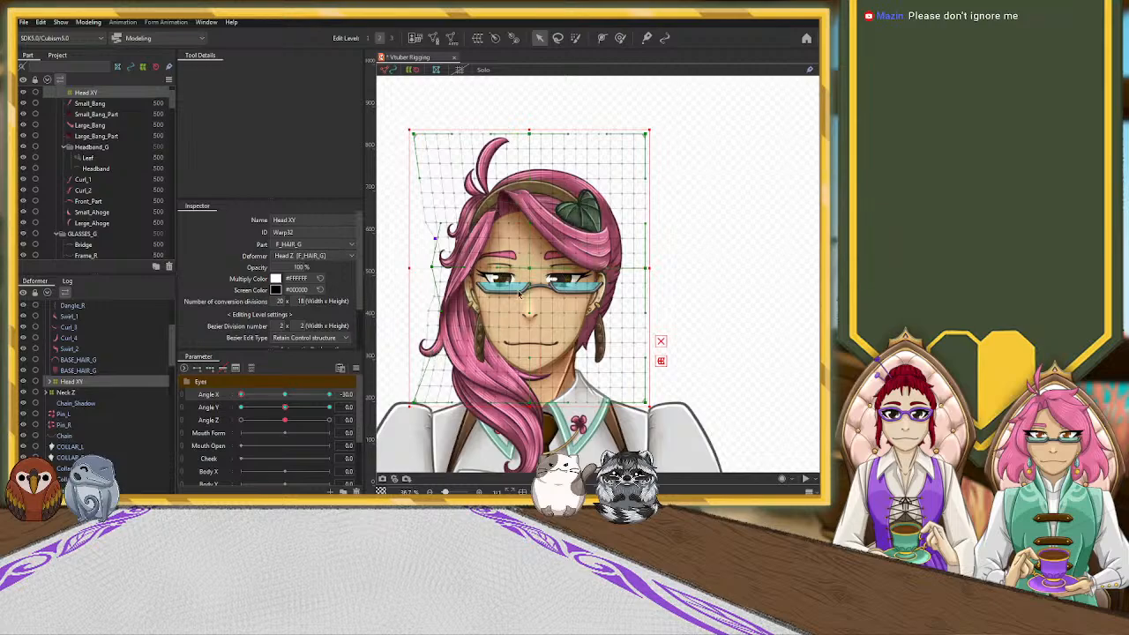
With Angle X at -30, move the Head XY grid's centre point left to turn the face, and preview the motion
left_click_drag(530, 270, 516, 273)
key("ctrl+z")
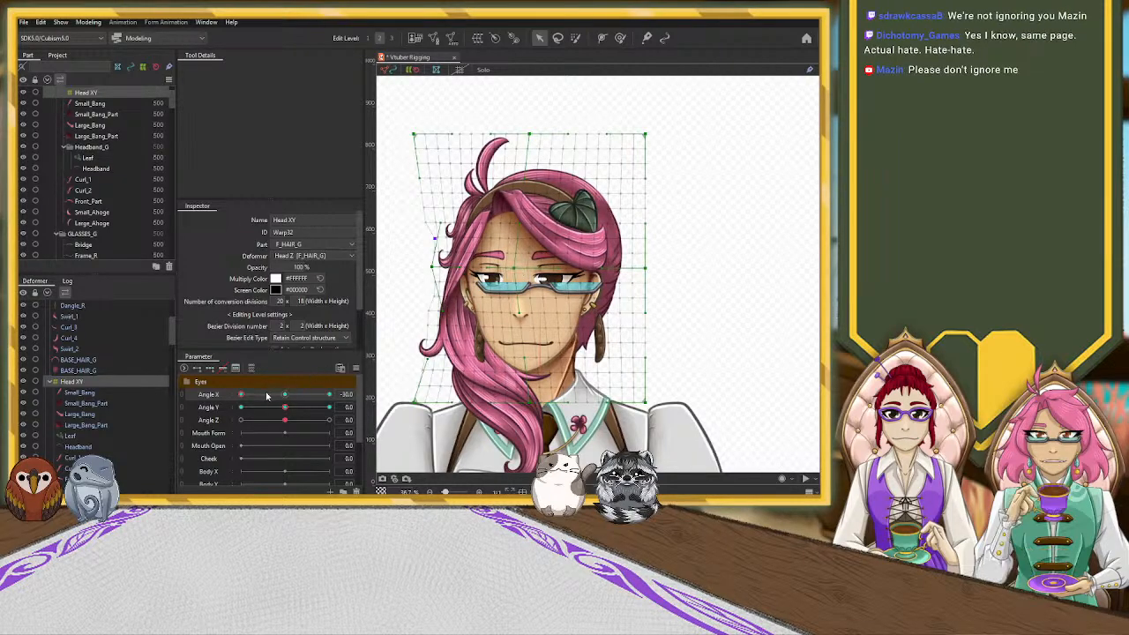
mouse_move(241, 394)
left_mouse_down()
mouse_move(293, 394)
mouse_move(232, 394)
left_mouse_up()
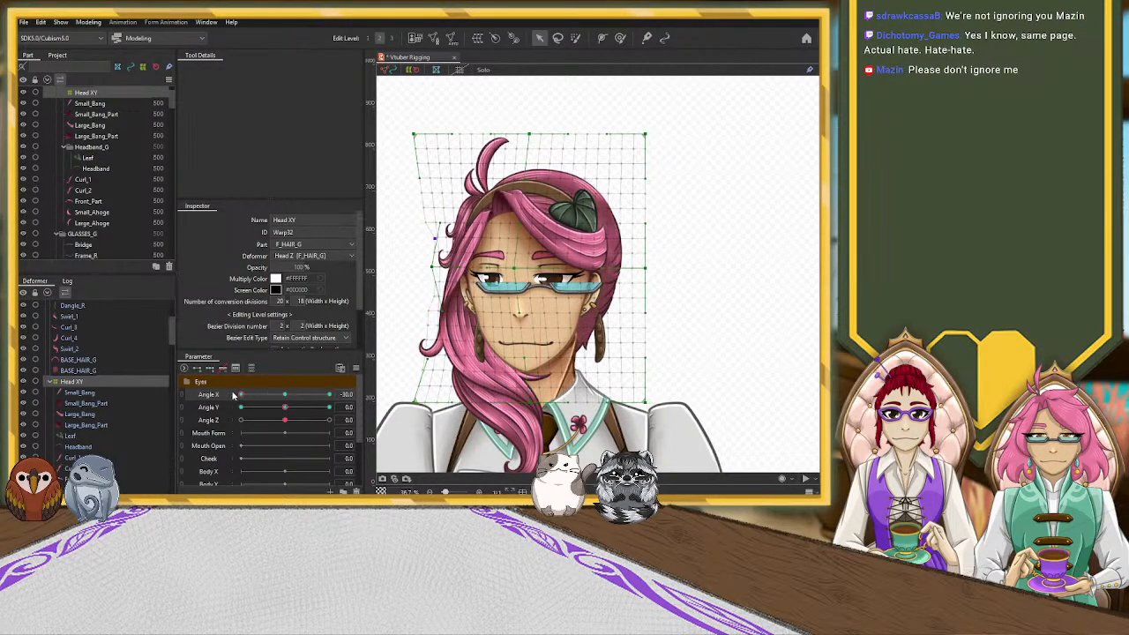
Widen the Head XY grid by pulling its right side slightly outward, and undo the last shift of its centre point
left_click_drag(648, 269, 646, 270)
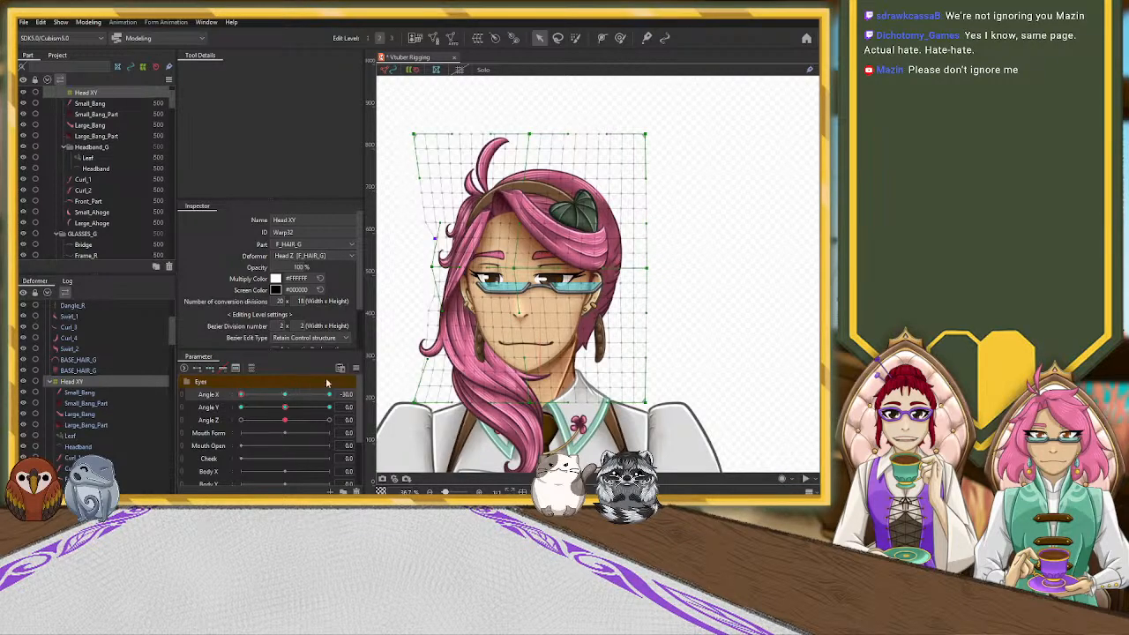
left_click(95, 385)
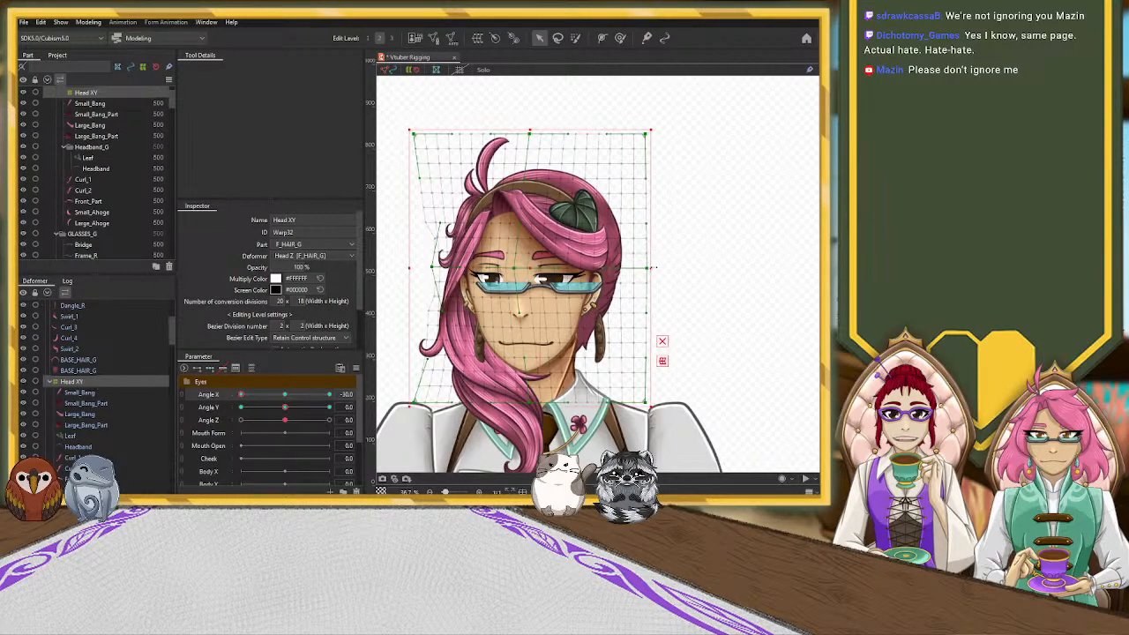
left_click_drag(653, 269, 661, 269)
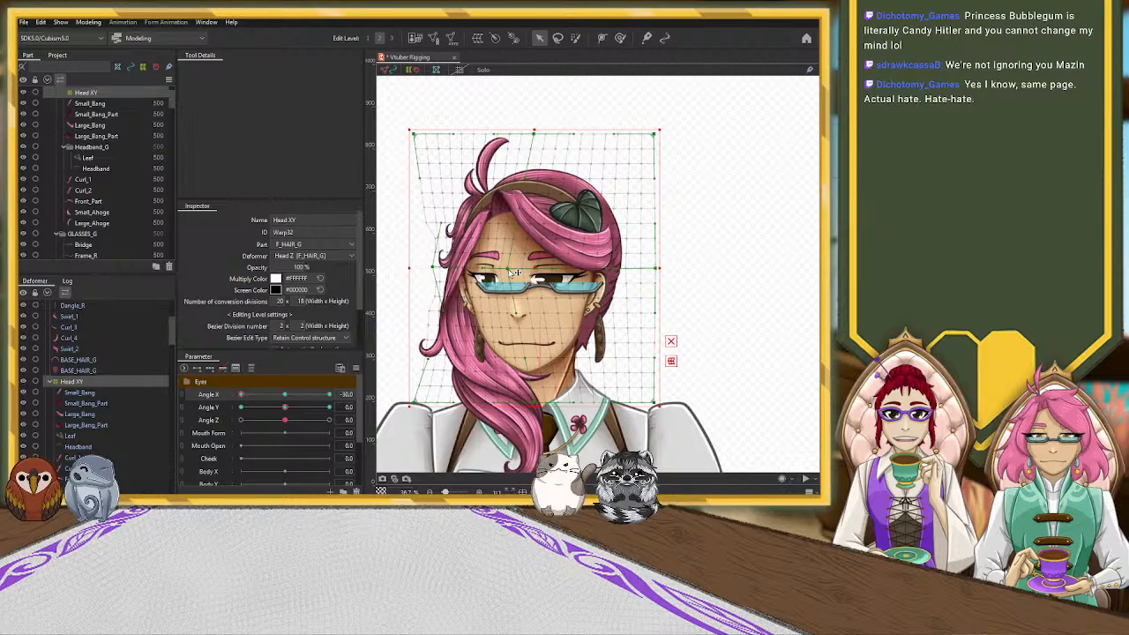
mouse_move(241, 396)
left_mouse_down()
mouse_move(282, 397)
mouse_move(232, 400)
left_mouse_up()
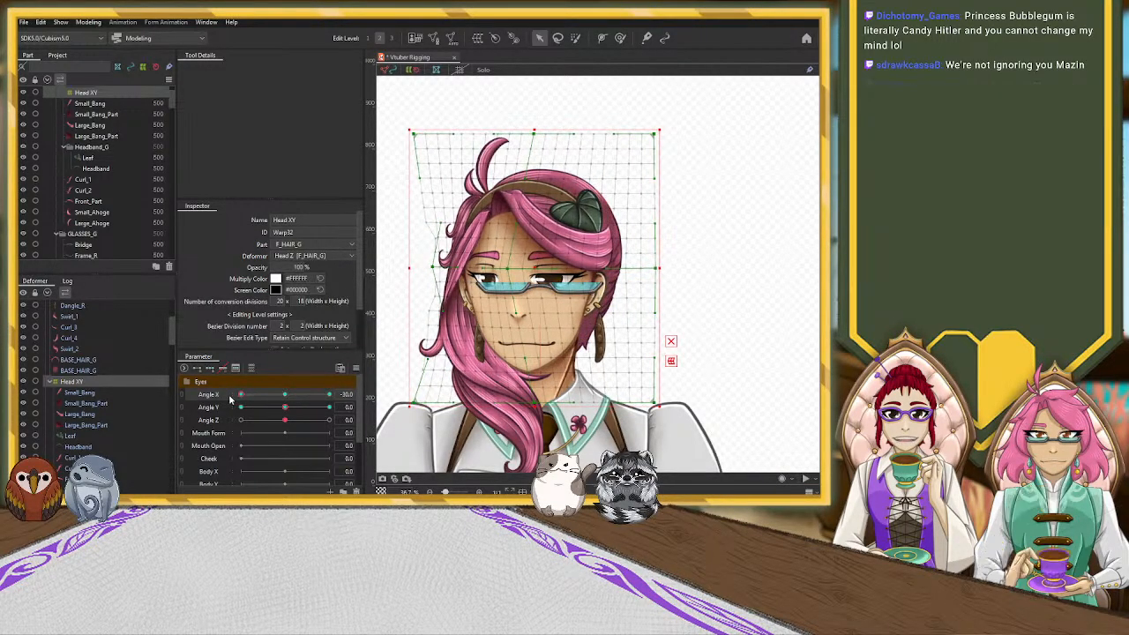
key("ctrl+z")
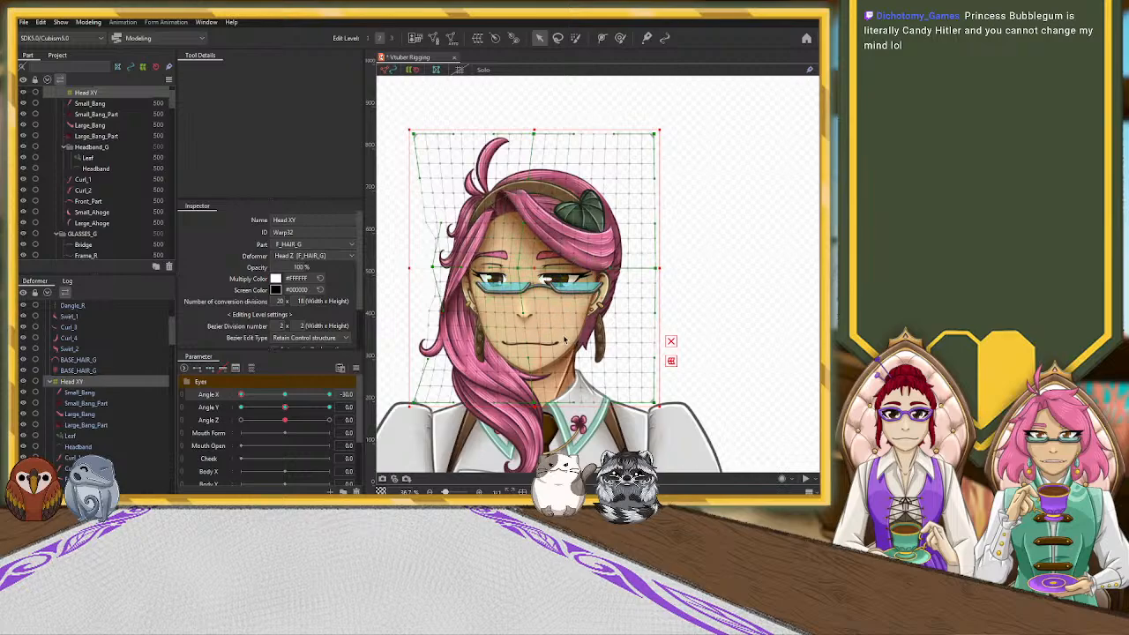
Nudge the Head XY grid's centre point slightly left at Angle X -30, and preview the turn
scroll(574, 293, "up", 4)
scroll(455, 281, "up", 2)
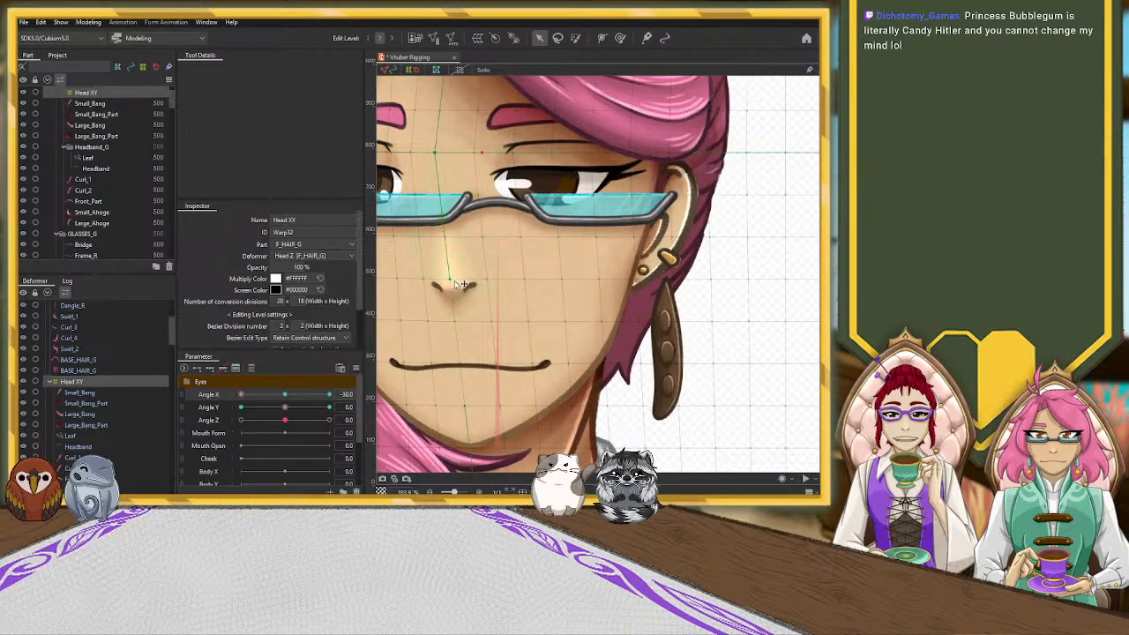
scroll(451, 281, "down", 4)
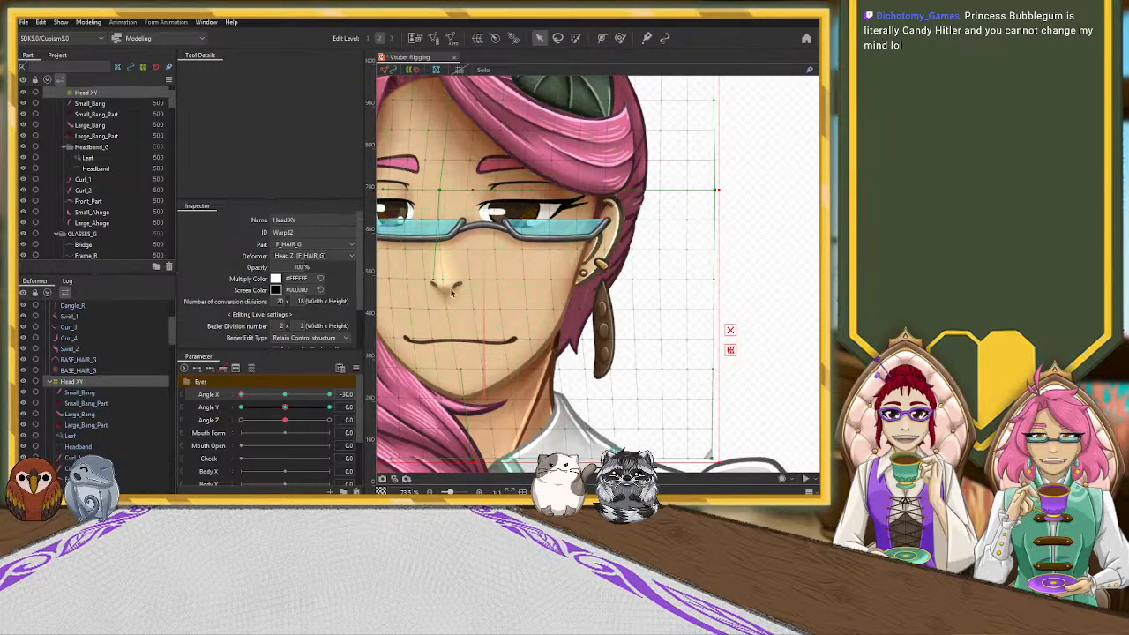
scroll(455, 284, "down", 3)
scroll(457, 281, "up", 3)
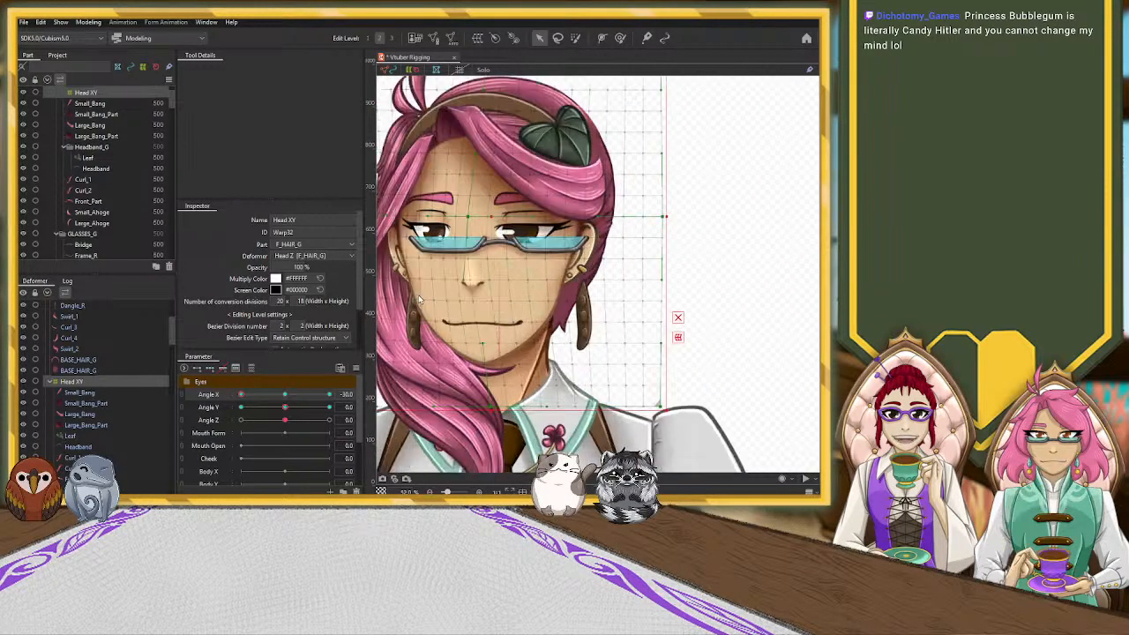
scroll(504, 272, "up", 3)
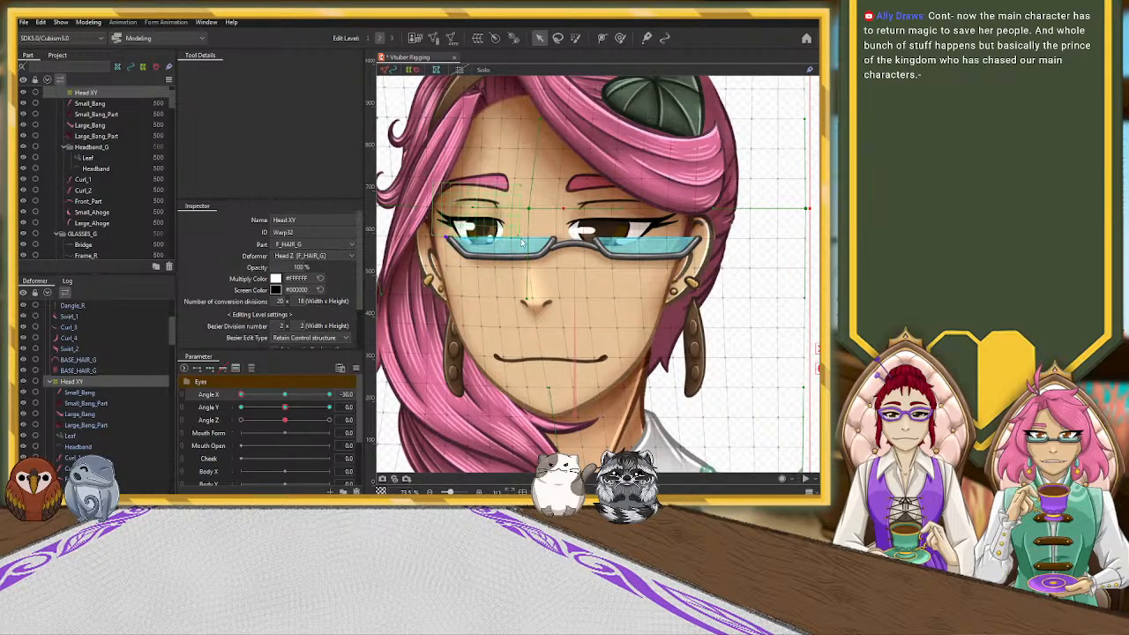
scroll(640, 278, "down", 3)
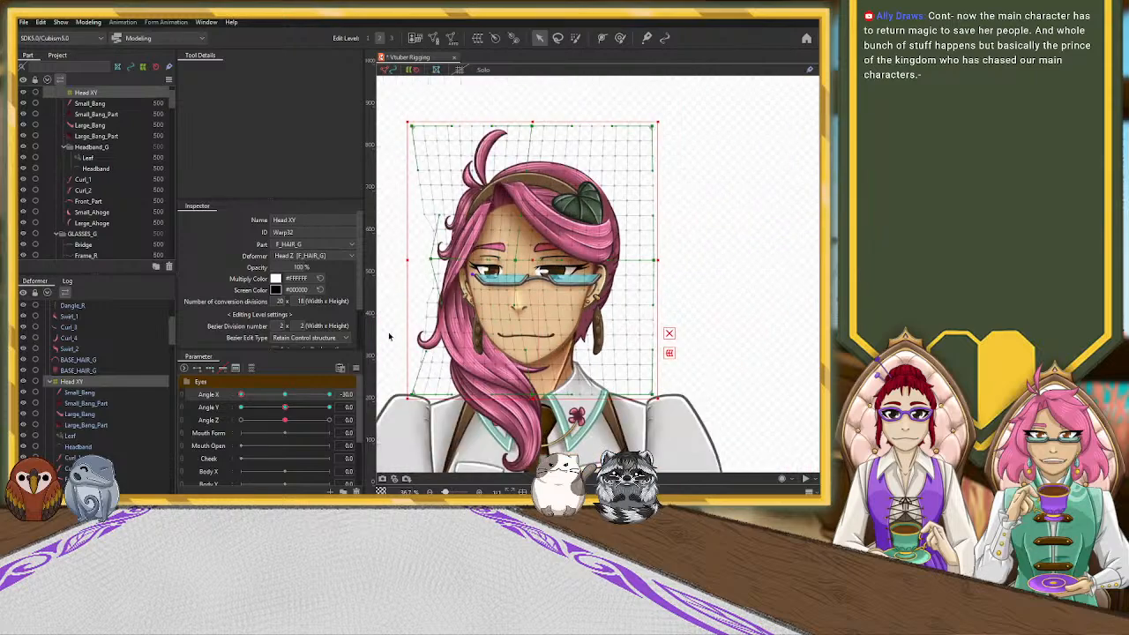
mouse_move(242, 395)
left_mouse_down()
mouse_move(325, 394)
mouse_move(240, 395)
left_mouse_up()
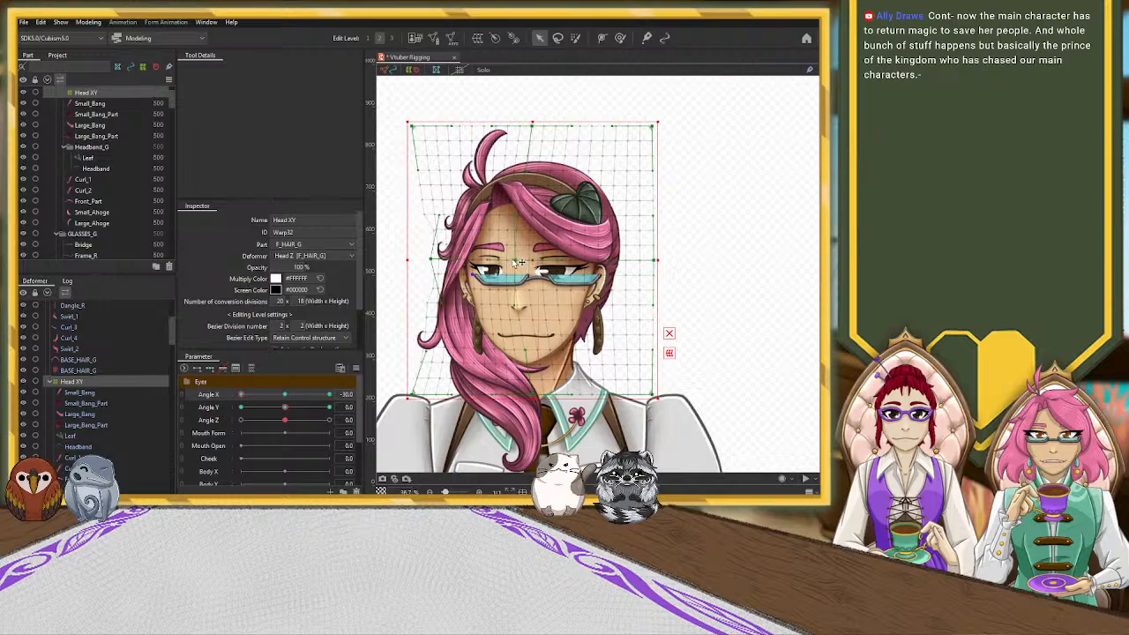
left_click_drag(516, 261, 510, 261)
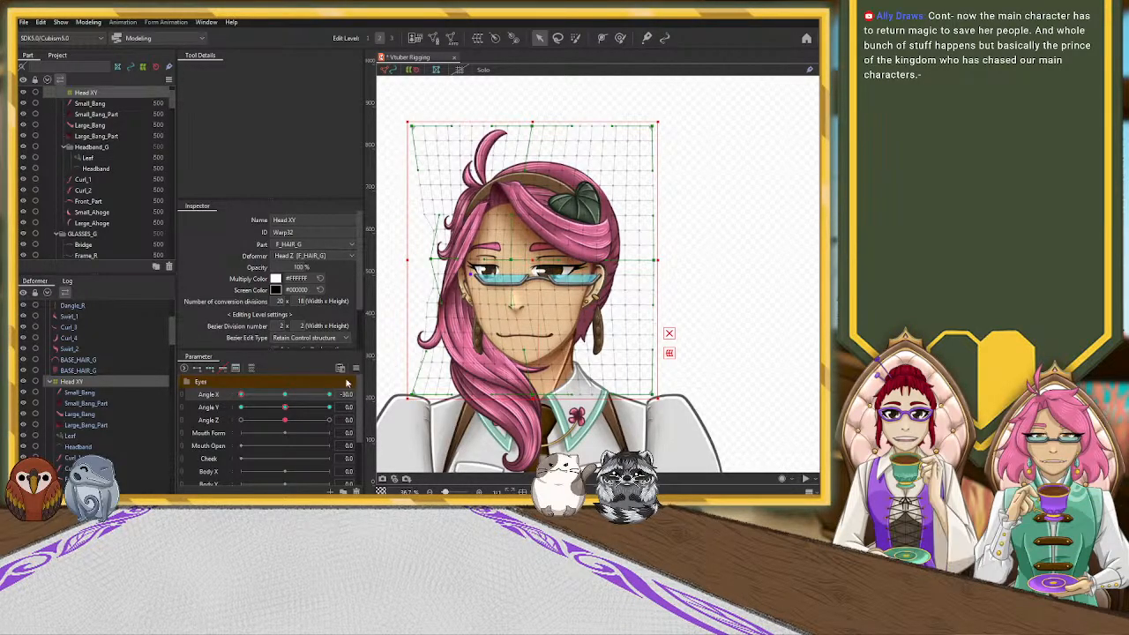
mouse_move(240, 395)
left_mouse_down()
mouse_move(300, 397)
mouse_move(238, 401)
left_mouse_up()
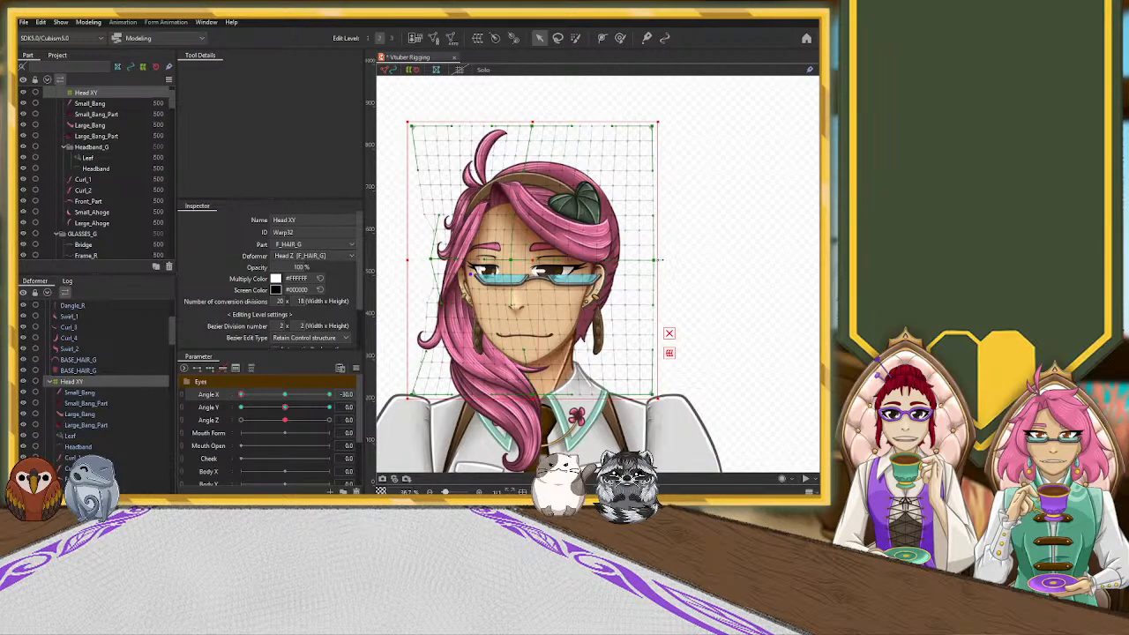
Narrow the Head XY grid slightly from its right side, and shift its bottom centre point and the whole grid a little left
left_click_drag(661, 261, 656, 261)
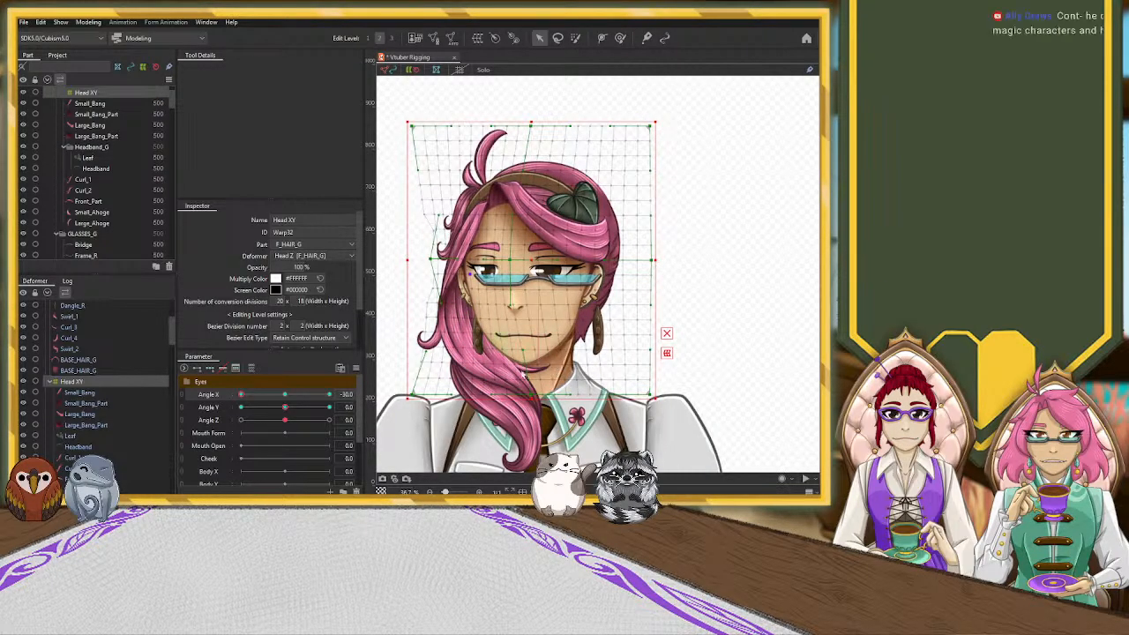
left_click_drag(531, 397, 526, 396)
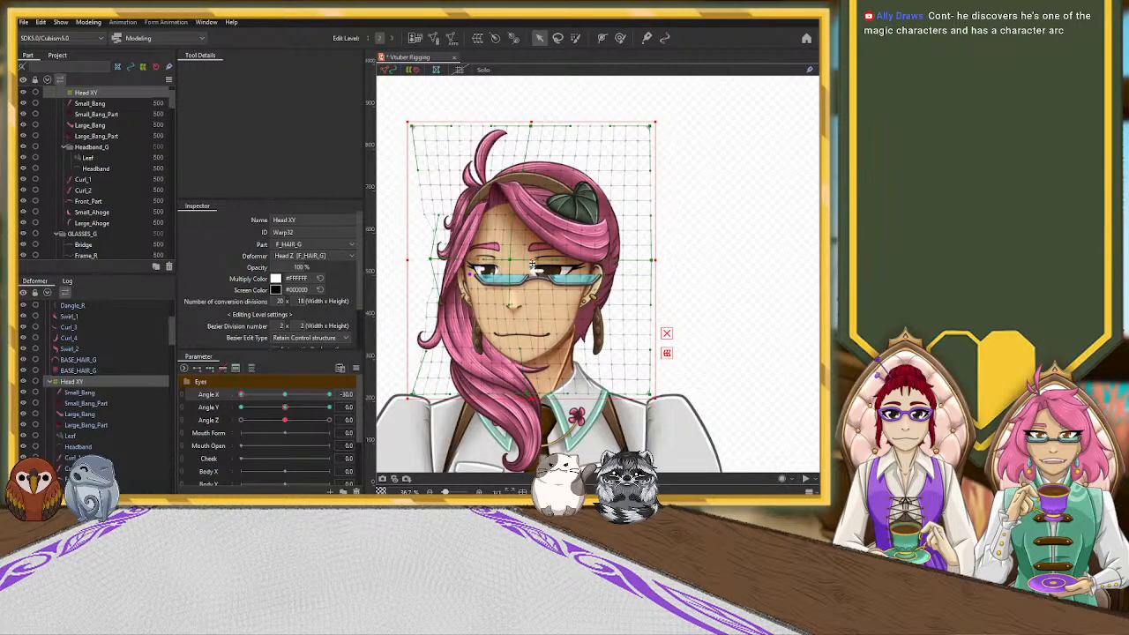
left_click_drag(532, 264, 530, 263)
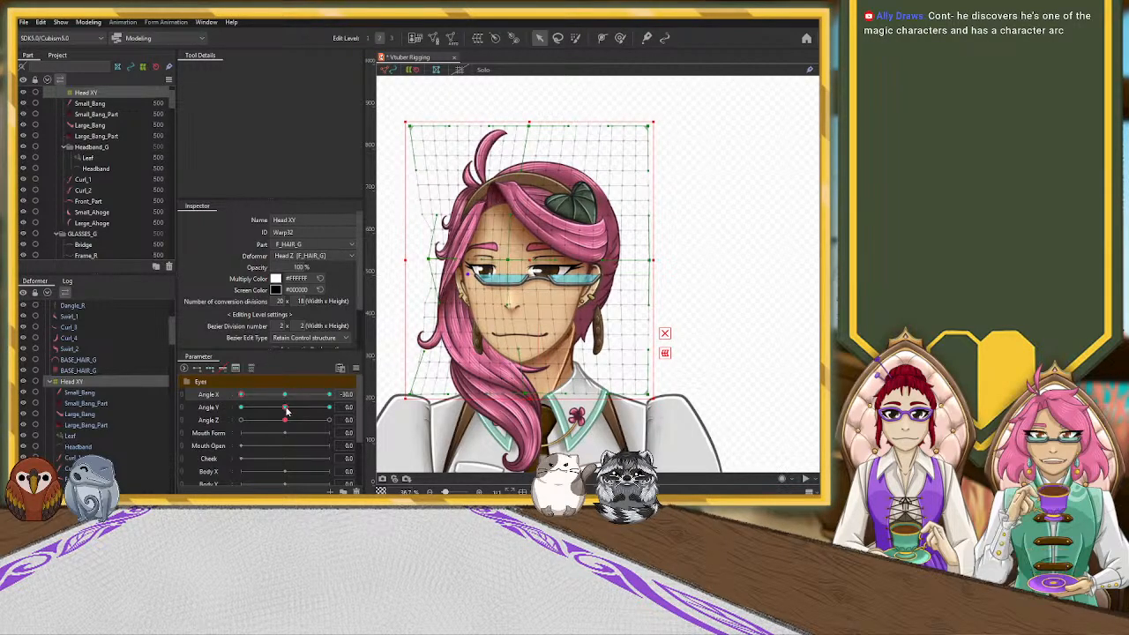
mouse_move(253, 399)
left_mouse_down()
mouse_move(291, 395)
mouse_move(222, 397)
mouse_move(308, 394)
mouse_move(241, 395)
left_mouse_up()
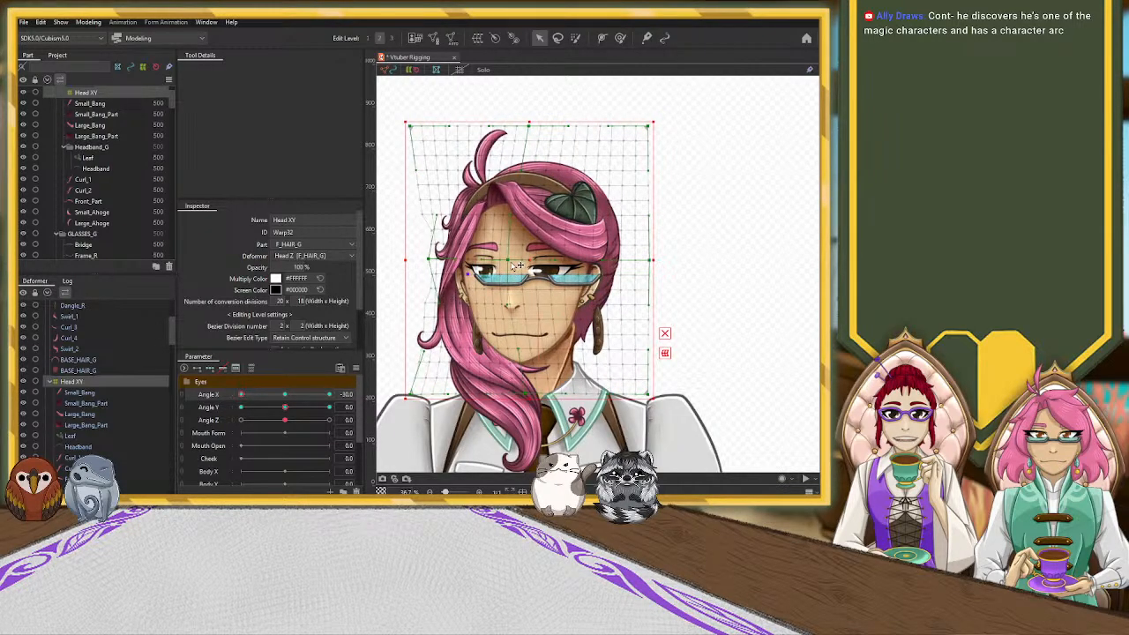
Fine-tune the grid's centre point between the eyes slightly left, and check the head turn across Angle X
left_click_drag(510, 264, 508, 265)
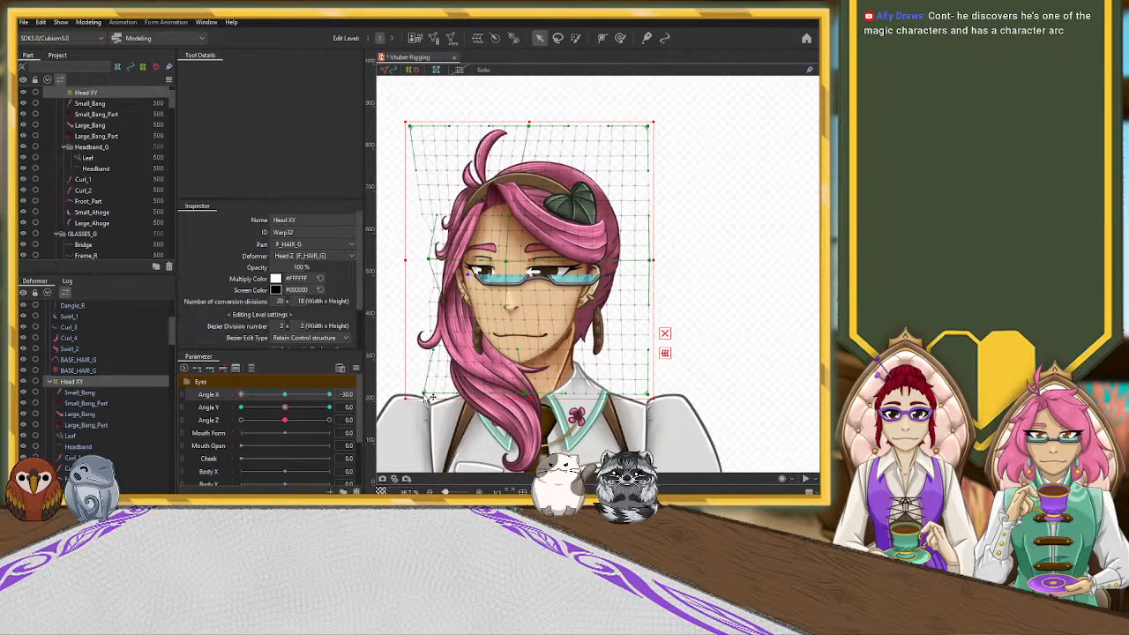
mouse_move(241, 395)
left_mouse_down()
mouse_move(306, 397)
mouse_move(235, 401)
left_mouse_up()
left_click_drag(317, 397, 227, 404)
Hide the Bridge, Frame_R, Frame_L, Lens_Glow, Lens_R, Lens_L and Glasses_Shadow meshes to expose the face
scroll(583, 306, "up", 6)
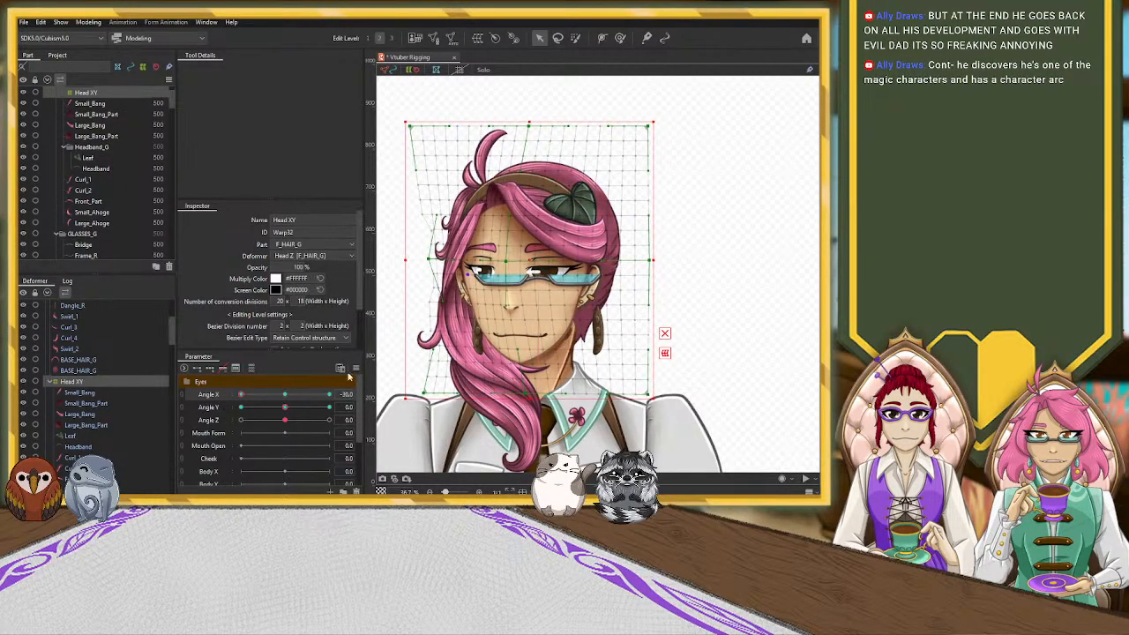
scroll(583, 306, "up", 2)
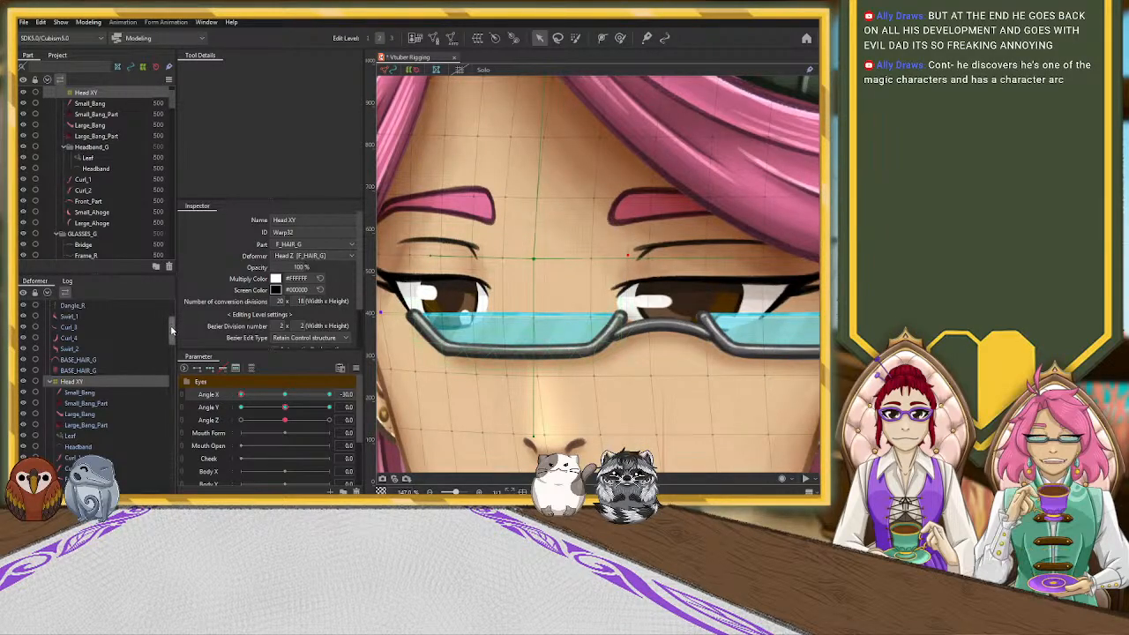
scroll(71, 392, "up", 4)
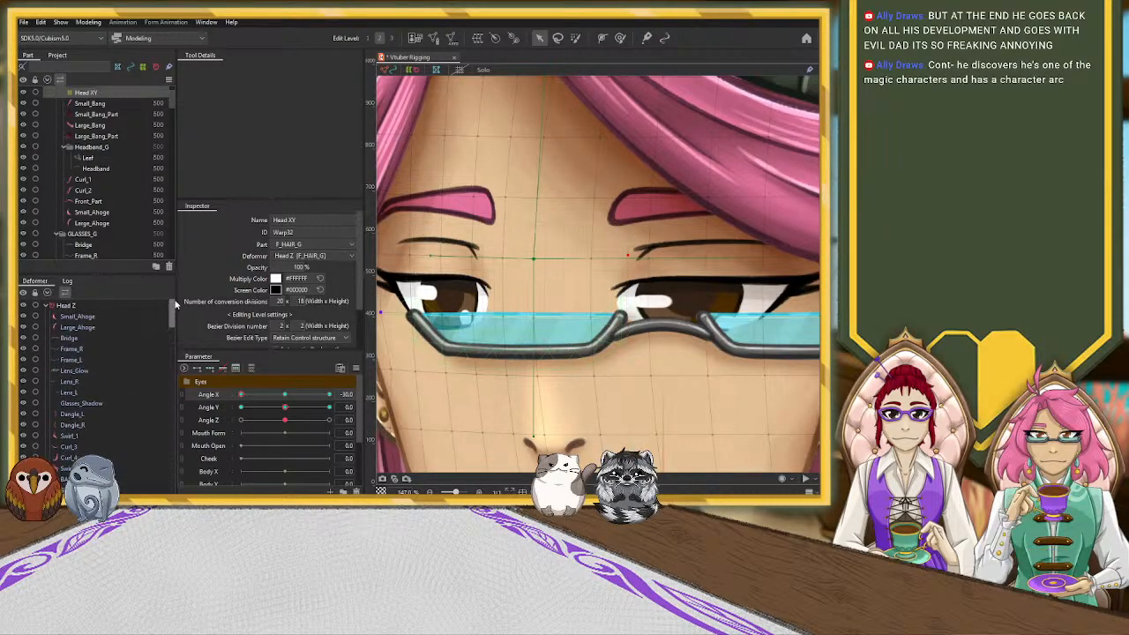
left_click(70, 339)
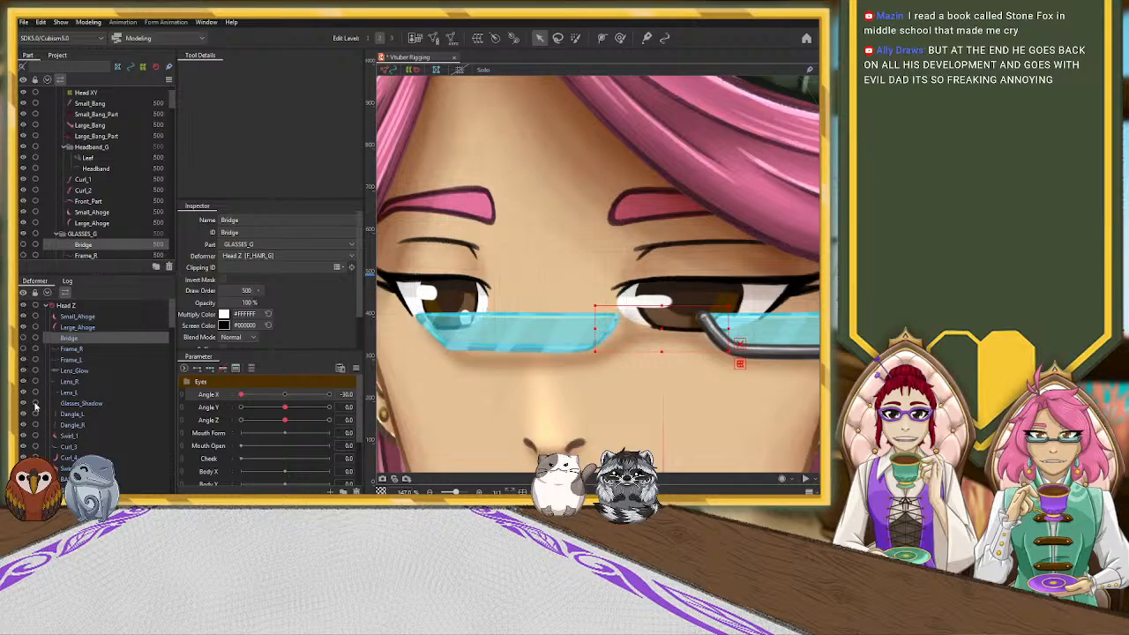
left_click(24, 360)
left_click(24, 371)
left_click(23, 382)
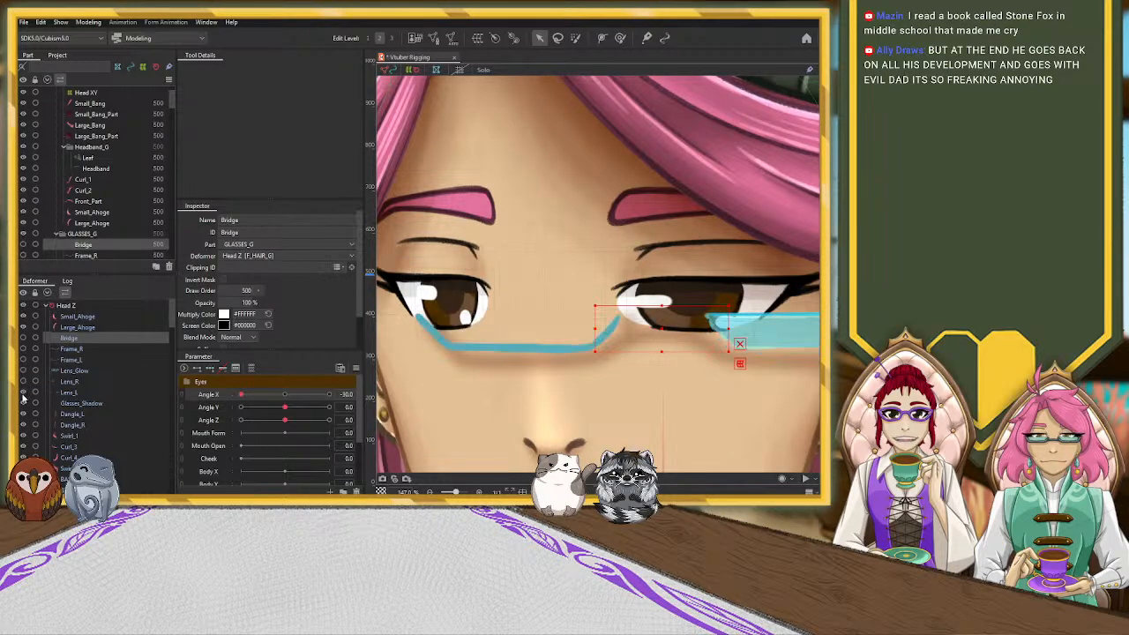
left_click(24, 393)
left_click(24, 403)
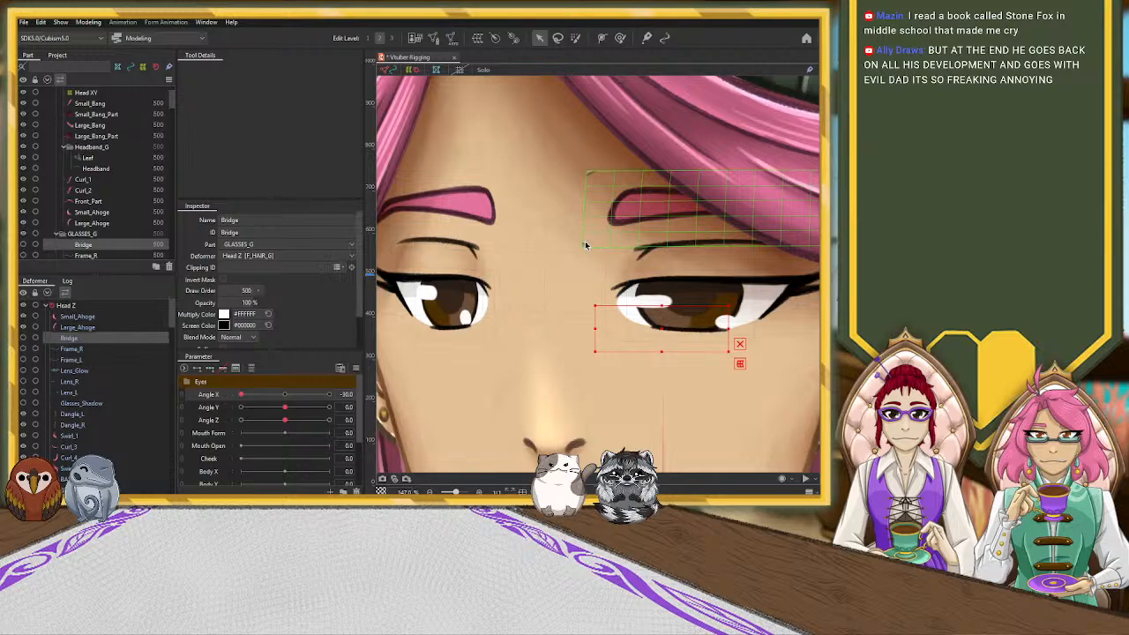
scroll(585, 245, "down", 10)
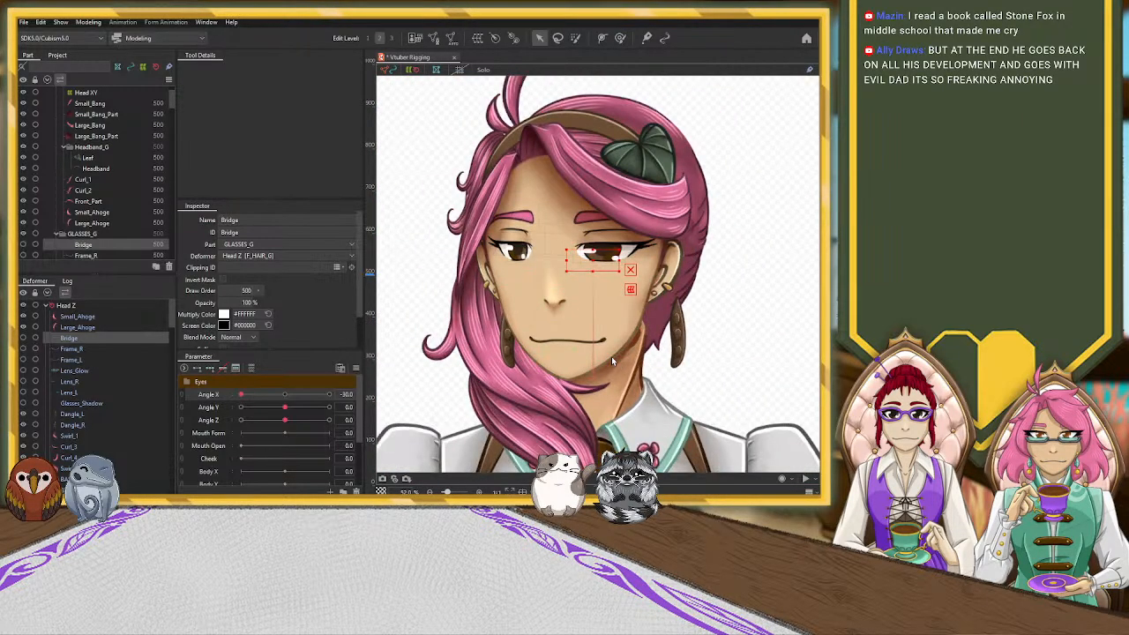
scroll(612, 360, "up", 2)
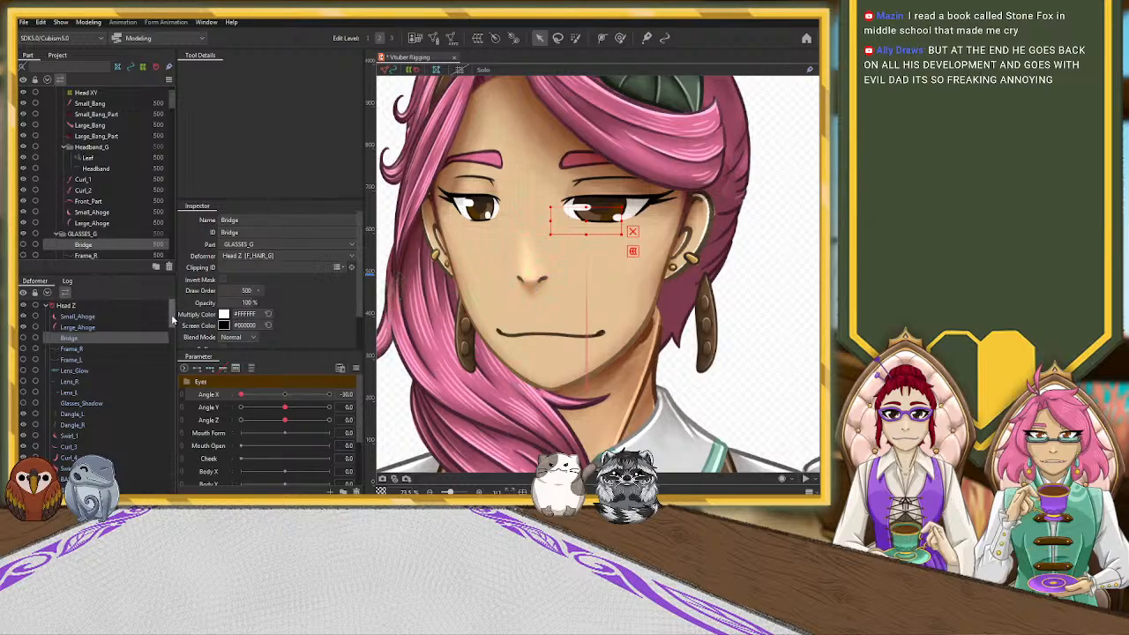
Adjust the Head XY curve handle at the nose slightly at Angle X -30, and preview the head turn
scroll(173, 319, "down", 4)
left_click(73, 374)
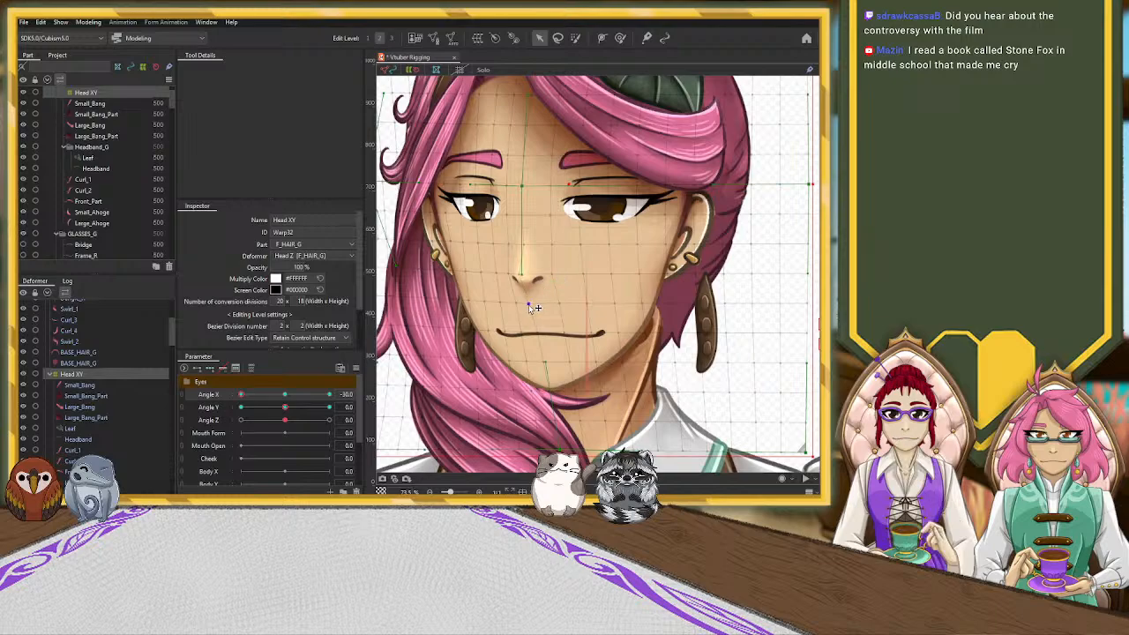
left_click_drag(521, 275, 519, 276)
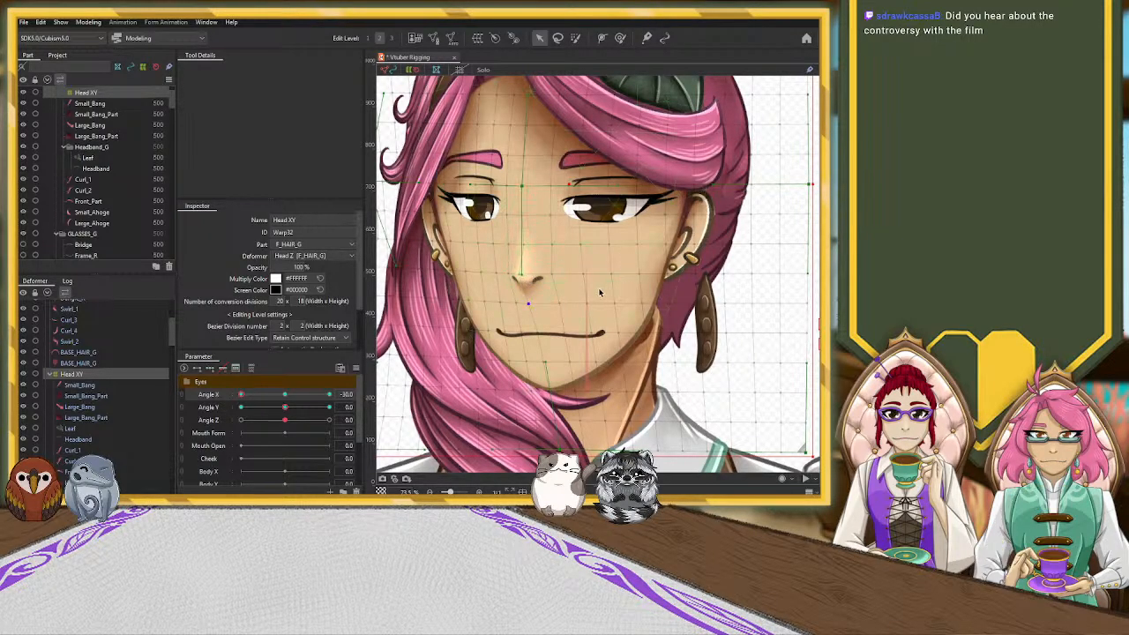
left_click_drag(264, 394, 230, 418)
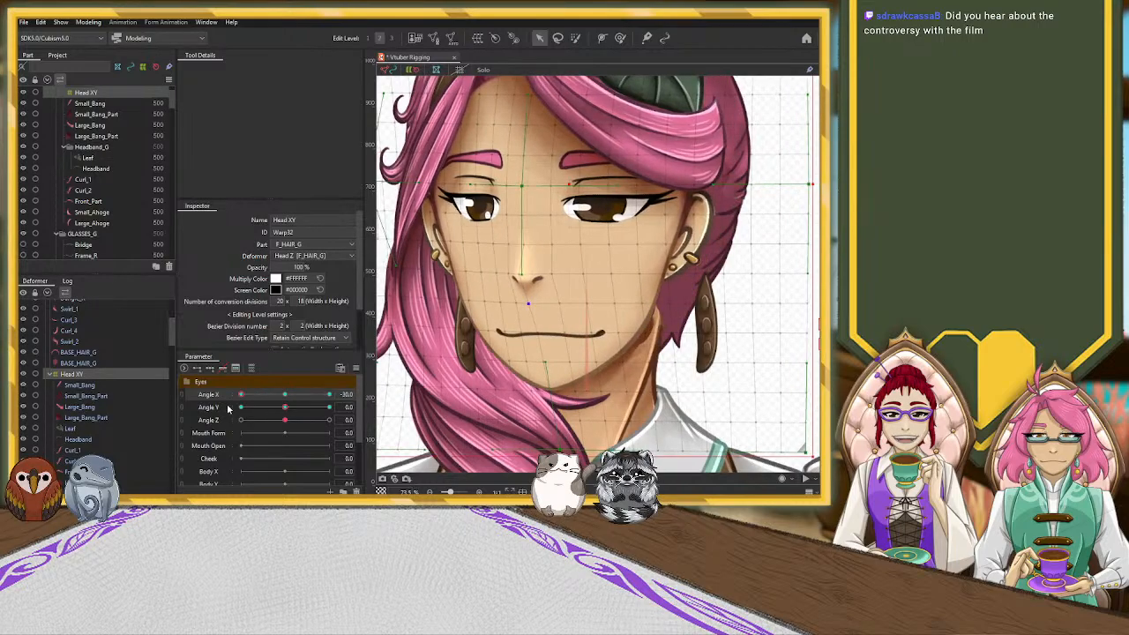
scroll(447, 320, "down", 5)
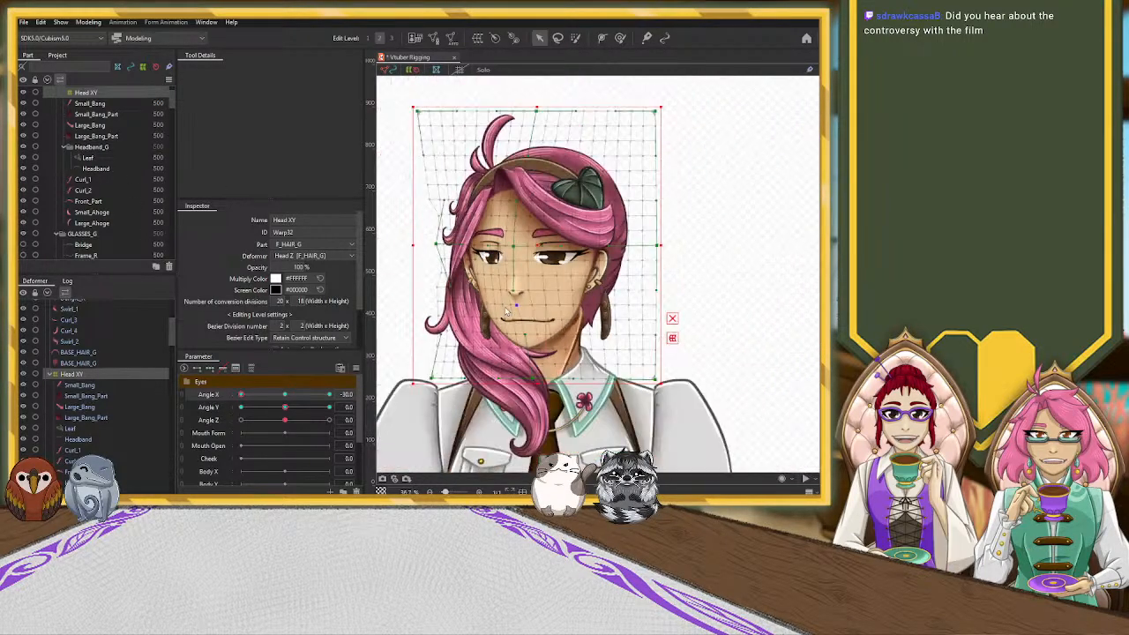
scroll(448, 319, "up", 2)
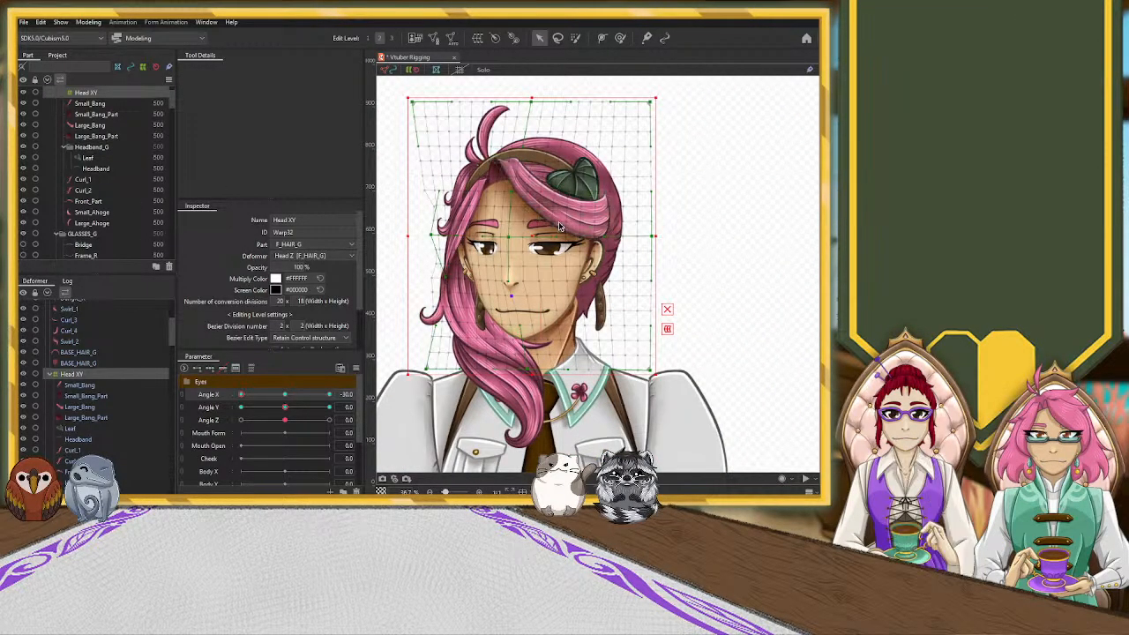
left_click_drag(241, 395, 214, 401)
Try keying the Dangle_L earring on Angle X and shifting it left under the ear lobe at Angle X -30
scroll(121, 406, "up", 2)
scroll(121, 409, "up", 2)
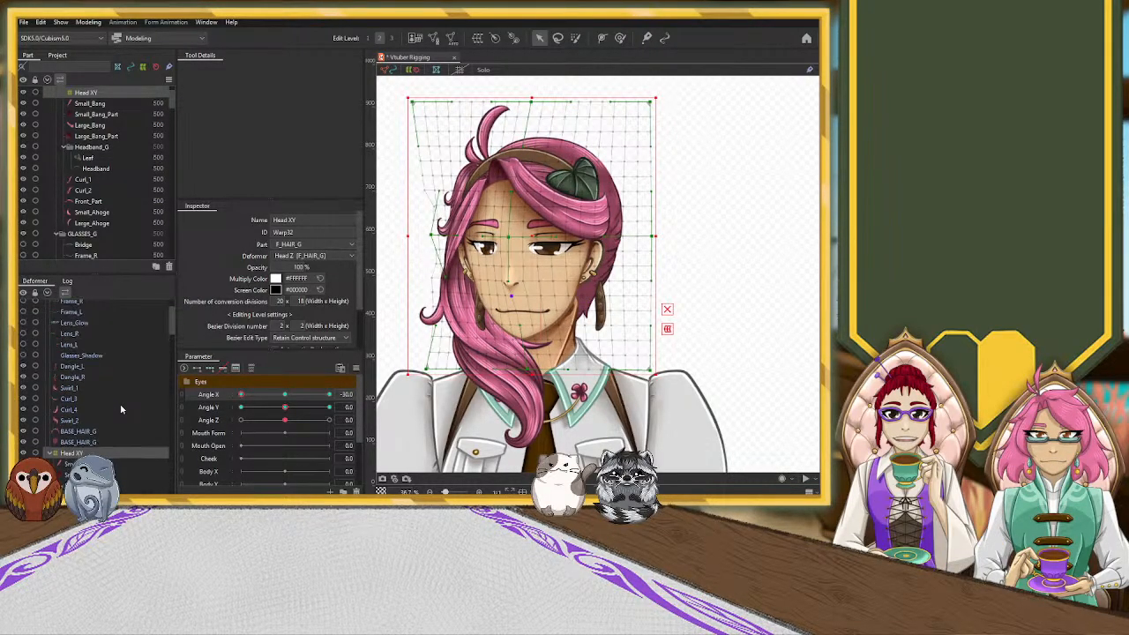
left_click(79, 367)
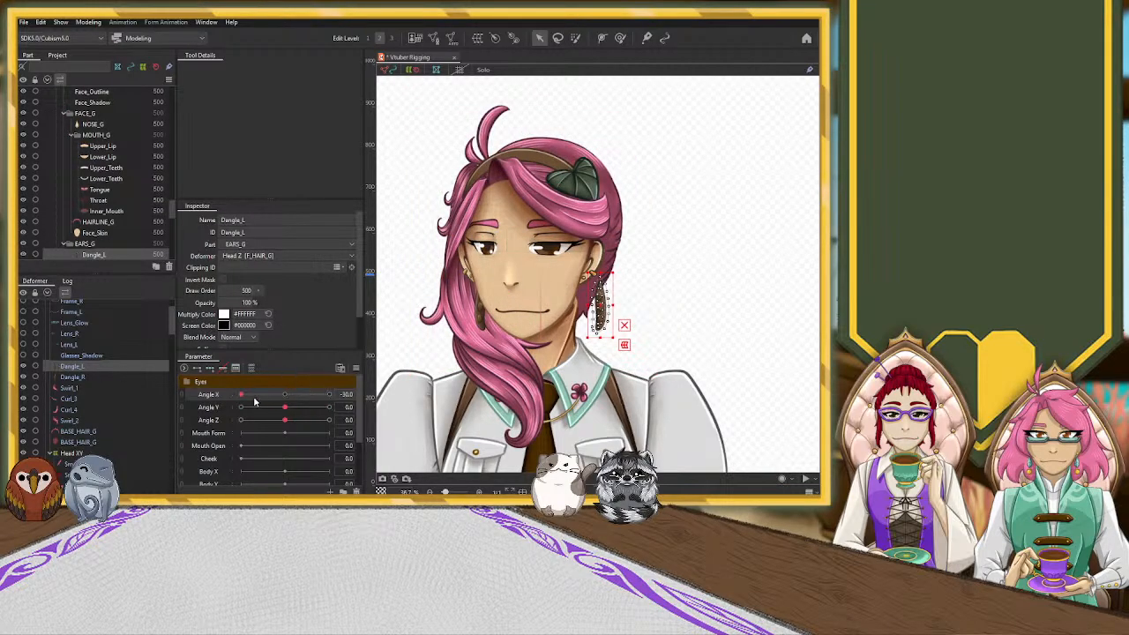
left_click(285, 396)
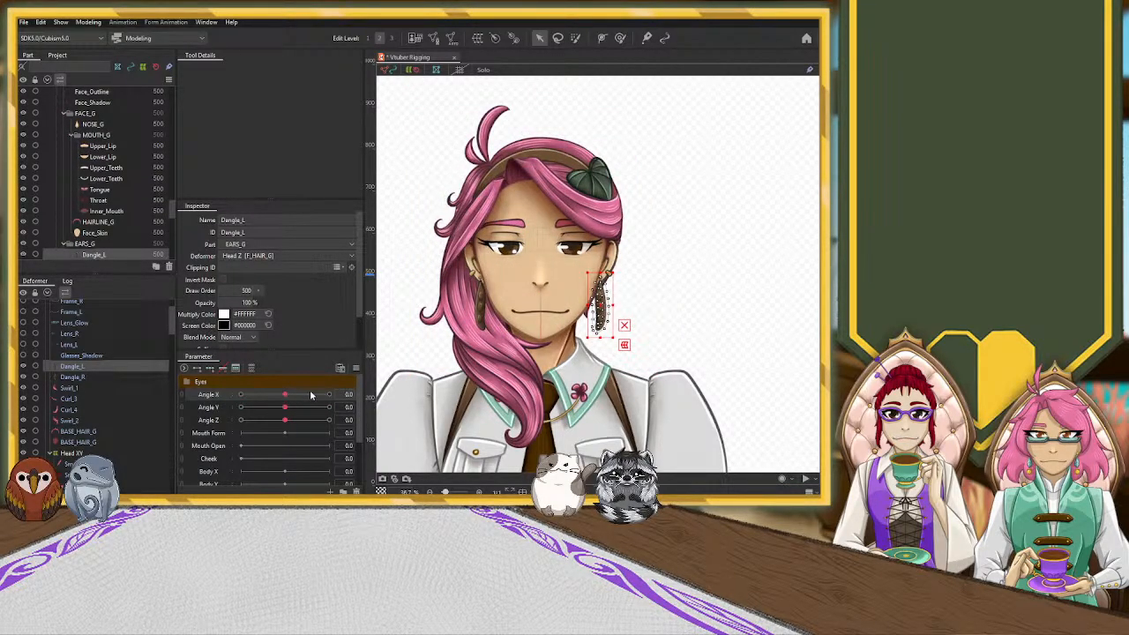
left_click(210, 370)
left_click_drag(285, 395, 218, 397)
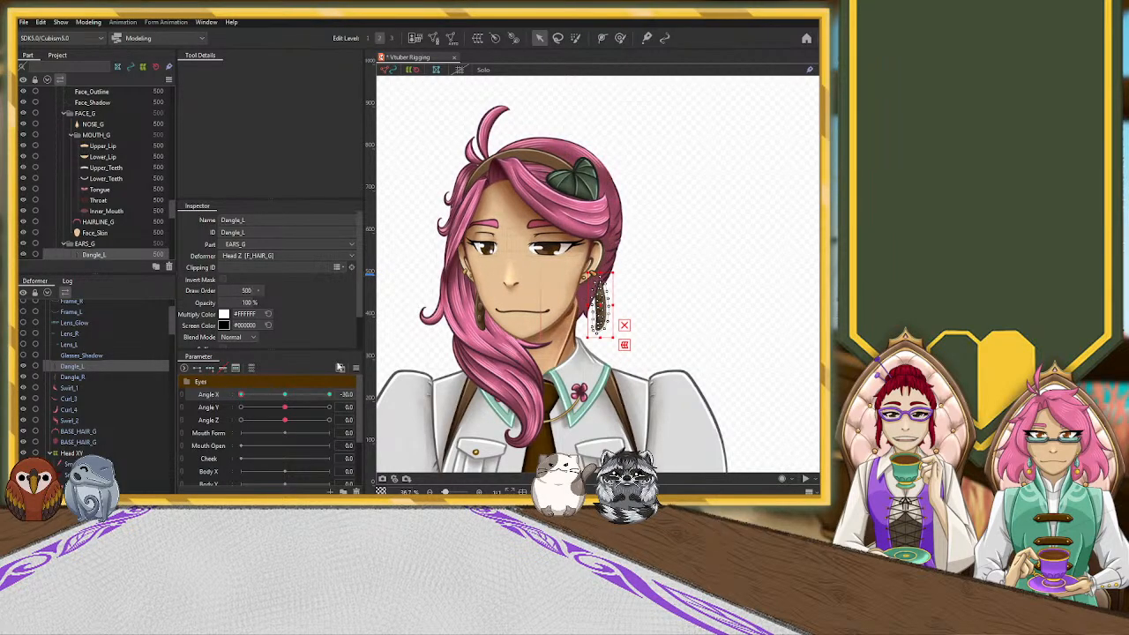
scroll(606, 316, "up", 5)
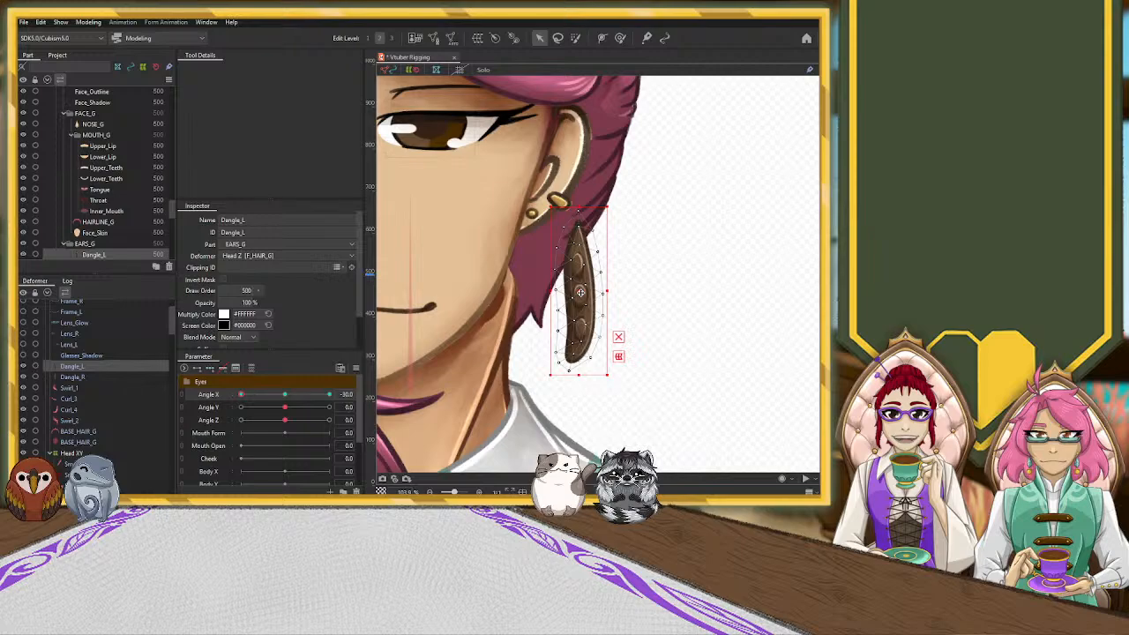
left_click_drag(580, 292, 533, 294)
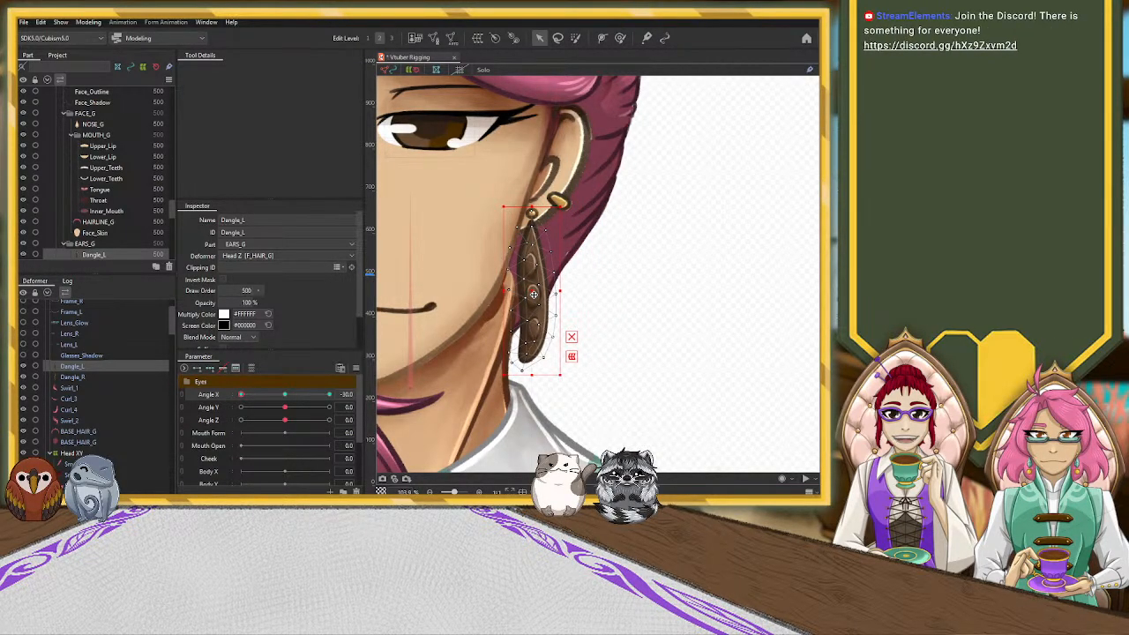
scroll(368, 347, "down", 2)
scroll(504, 366, "down", 2)
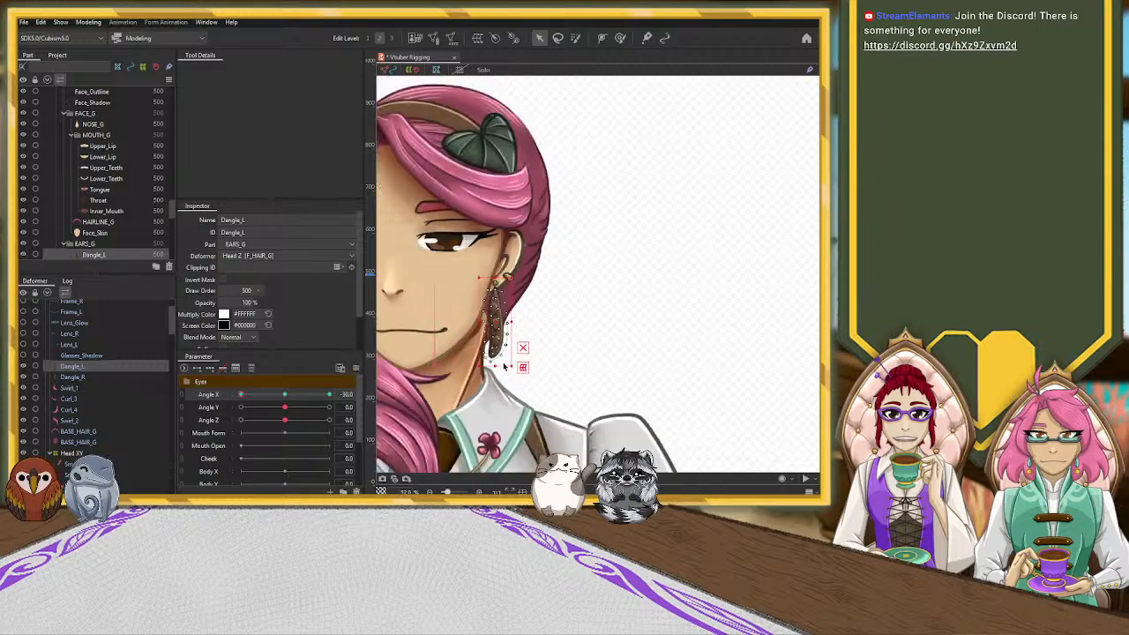
left_click_drag(453, 390, 516, 396)
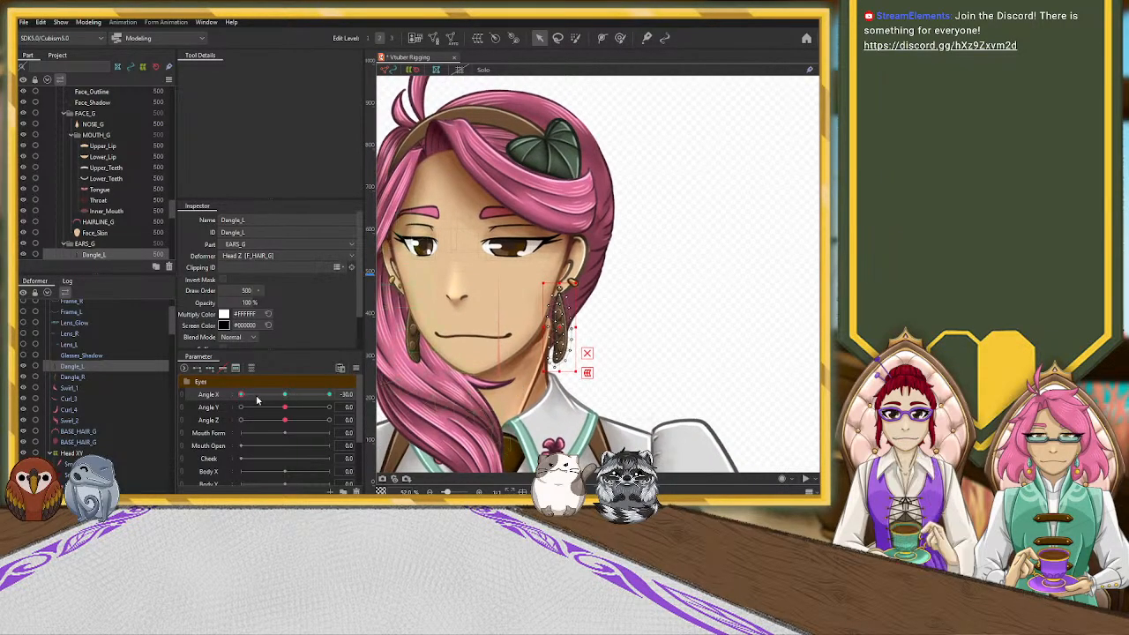
left_click_drag(243, 397, 209, 396)
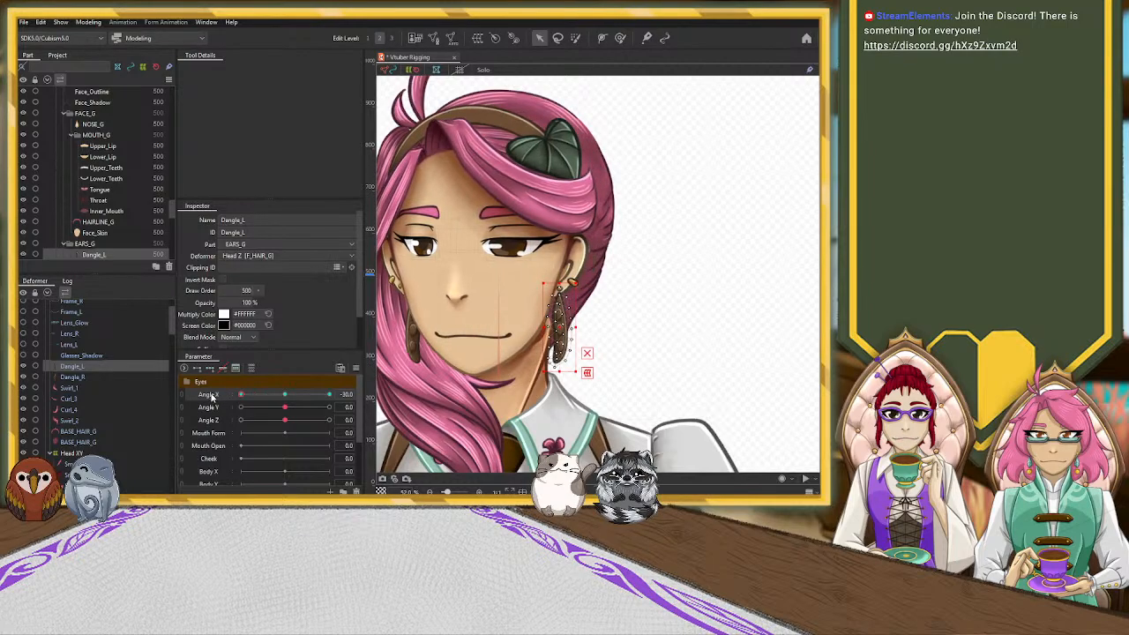
Undo the last shift of the Dangle_L earring
scroll(72, 405, "down", 5)
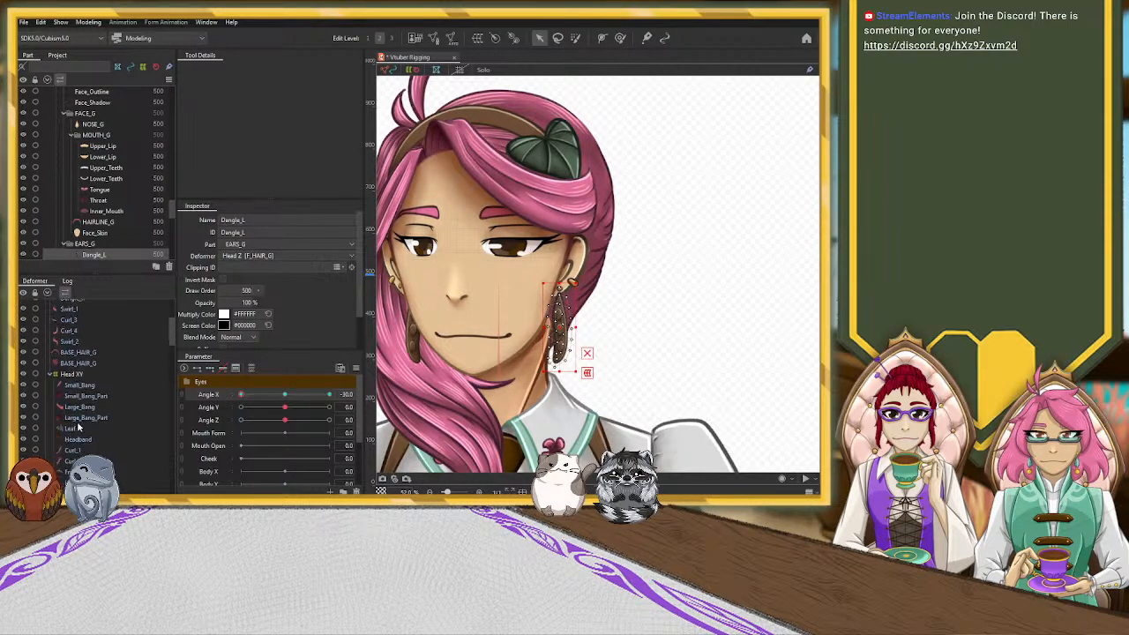
scroll(79, 430, "down", 3)
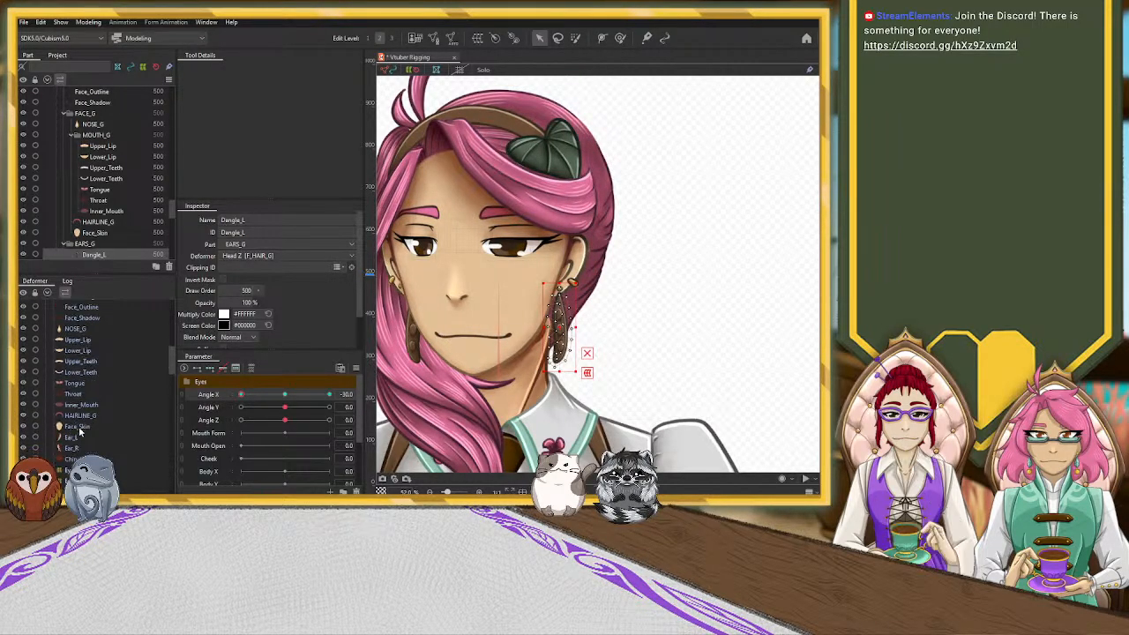
left_click(78, 438)
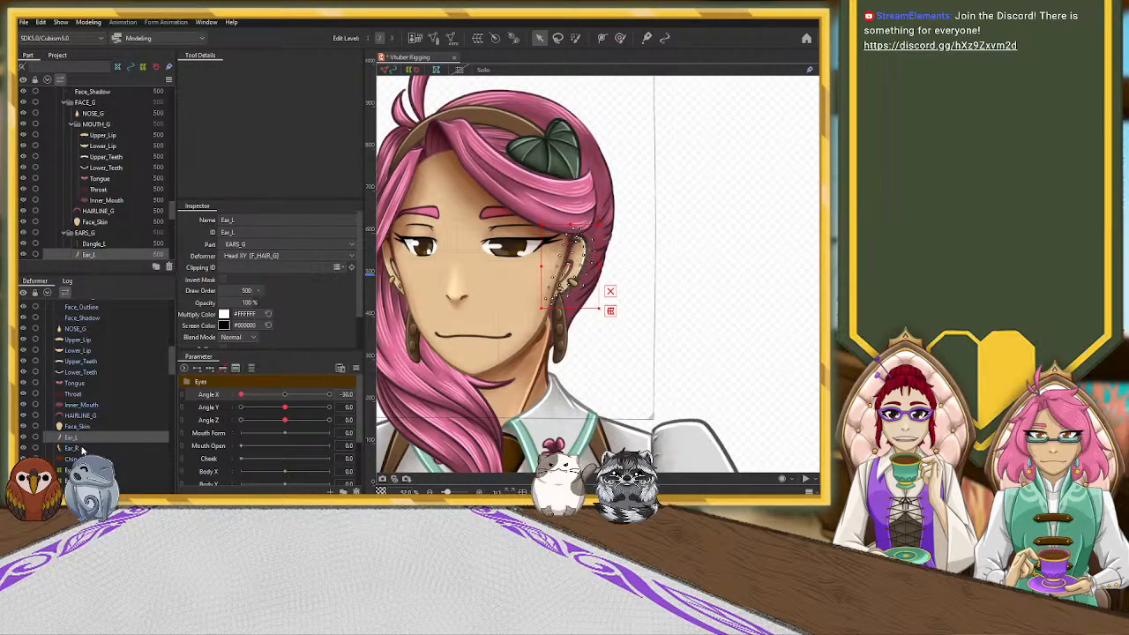
key("ctrl+z")
key("ctrl+z")
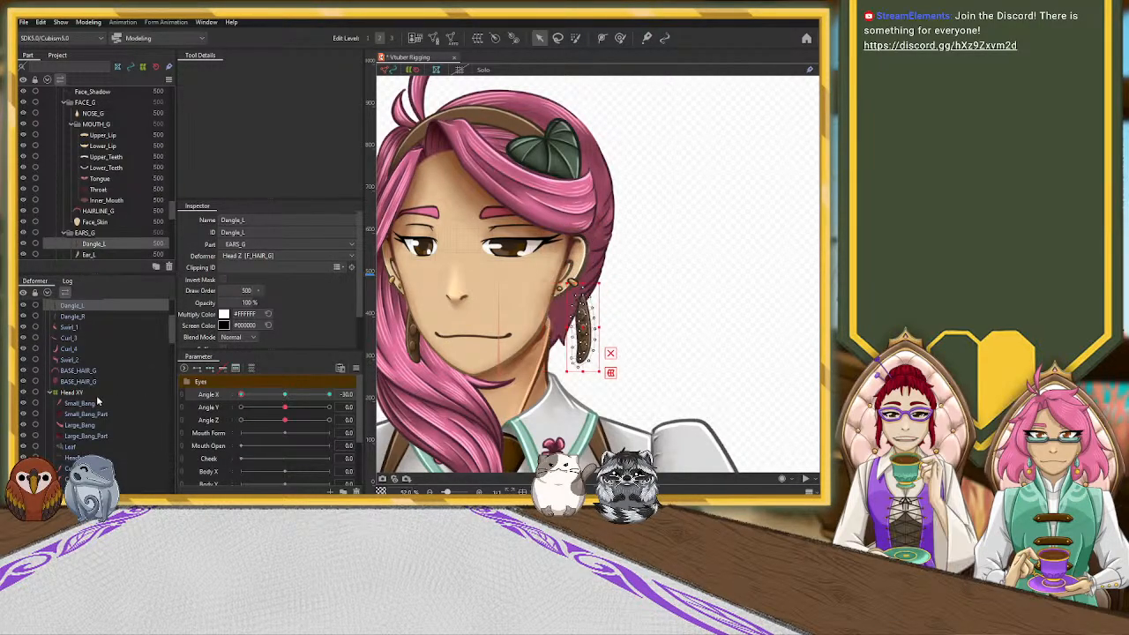
Create a warp deformer named Earring XY around Dangle_L and Dangle_R under Head Z, and key it on Angle X and Angle Y
scroll(97, 401, "up", 3)
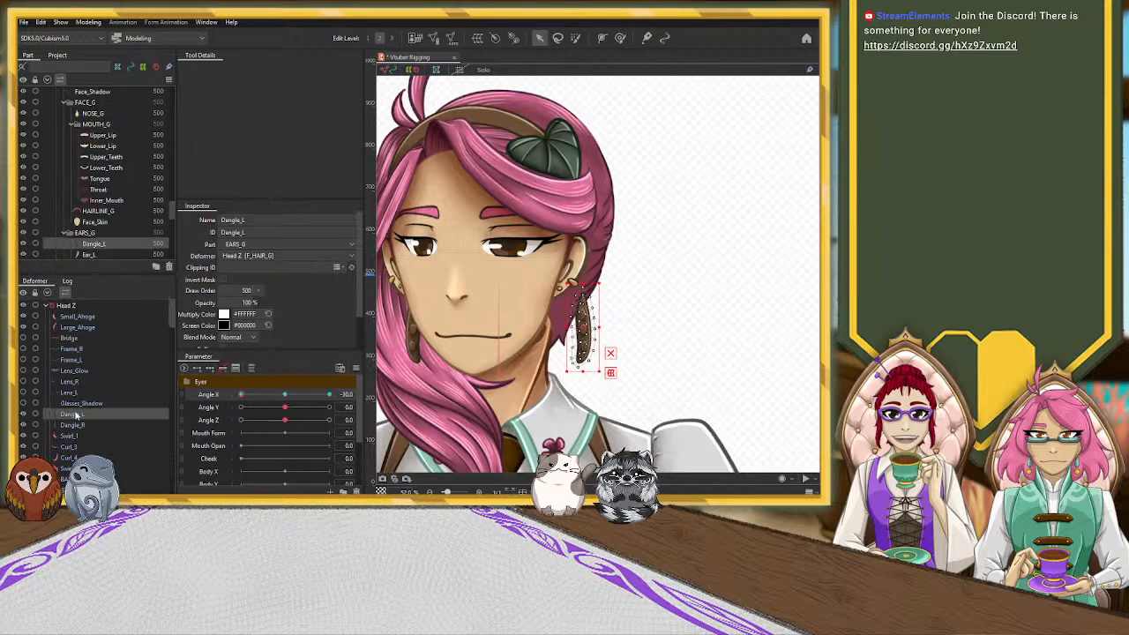
left_click(72, 425, "ctrl")
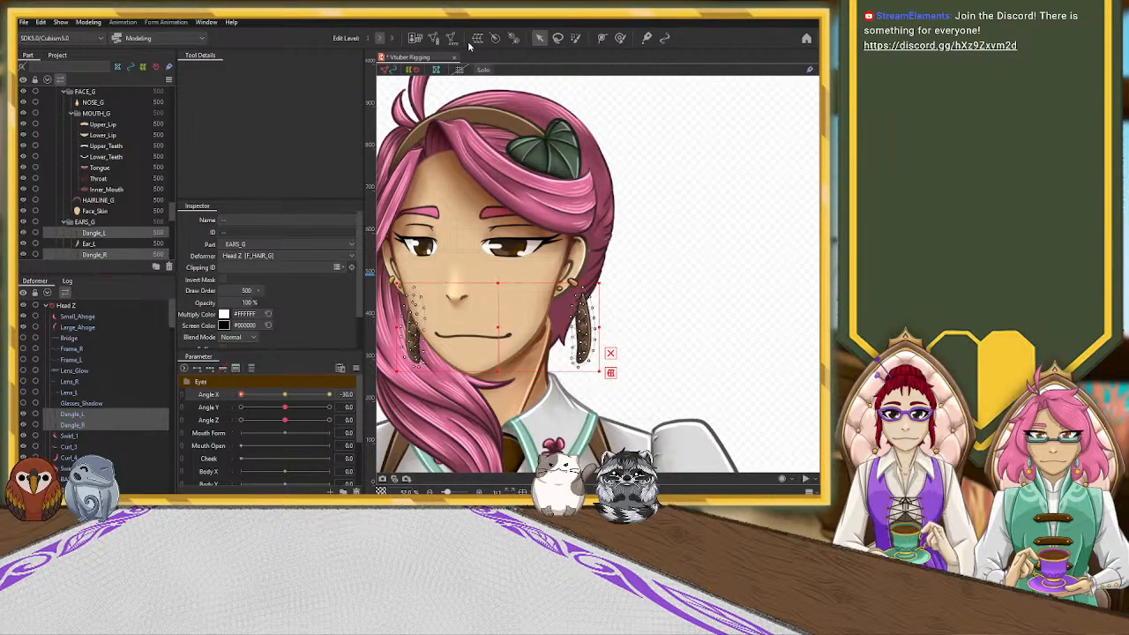
left_click(106, 419)
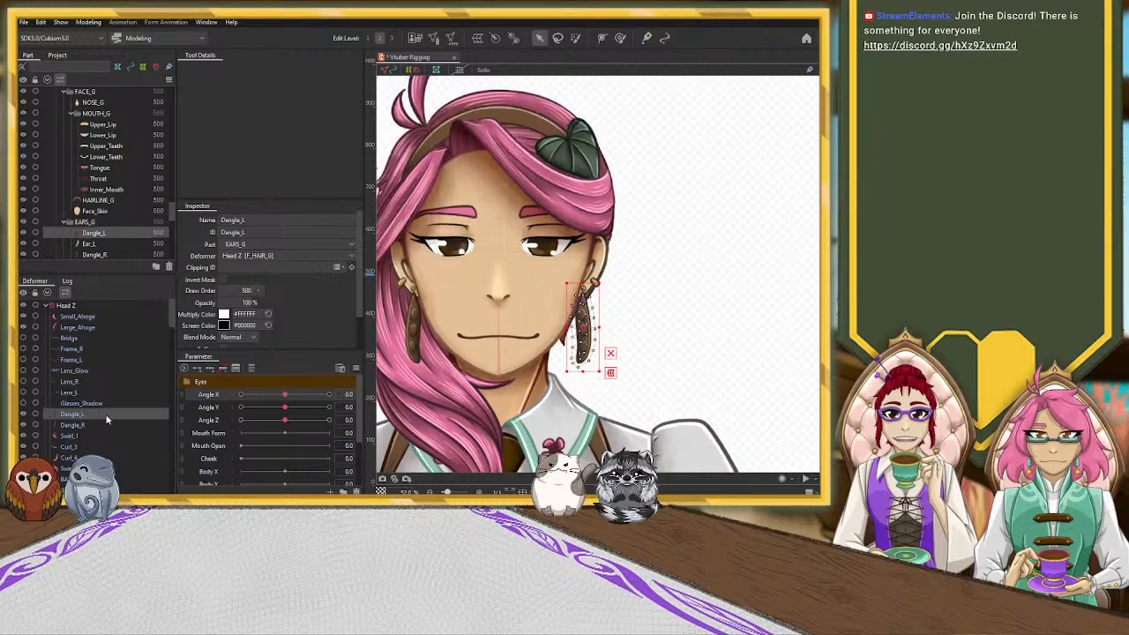
left_click(101, 424, "ctrl")
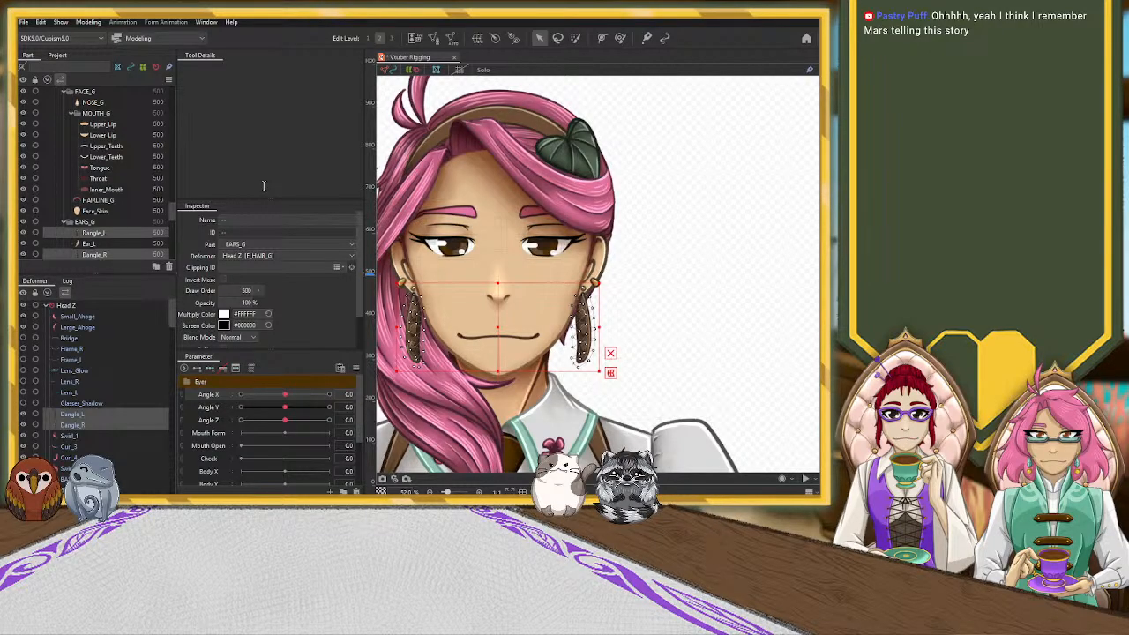
left_click(259, 337)
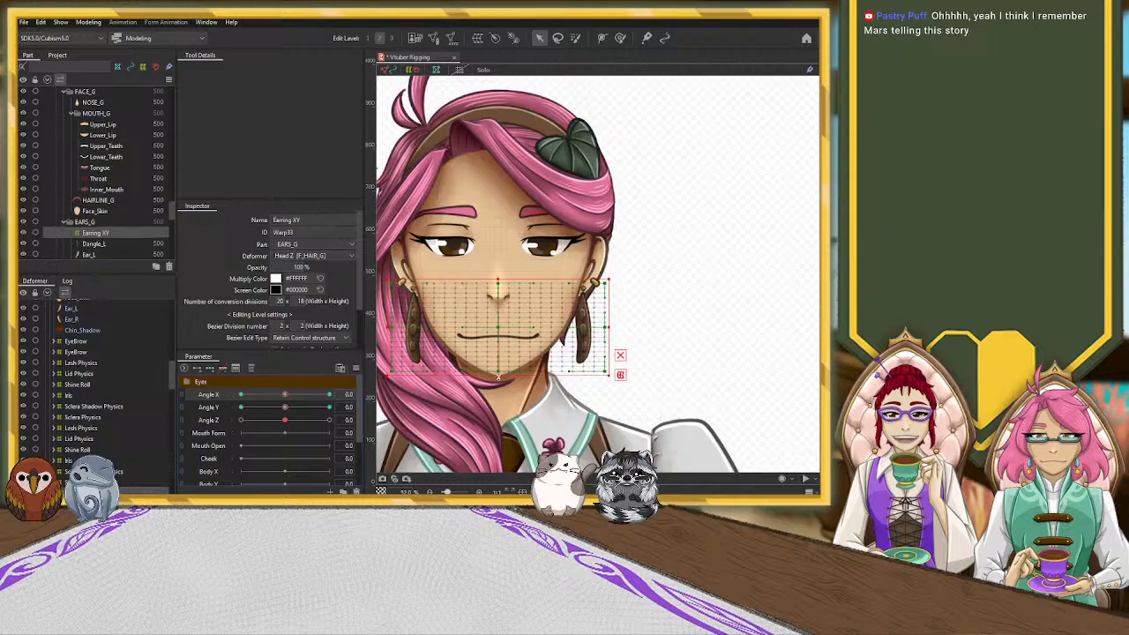
Trim the Earring XY grid closer around the two earrings at Angle X 0
left_click_drag(498, 377, 497, 375)
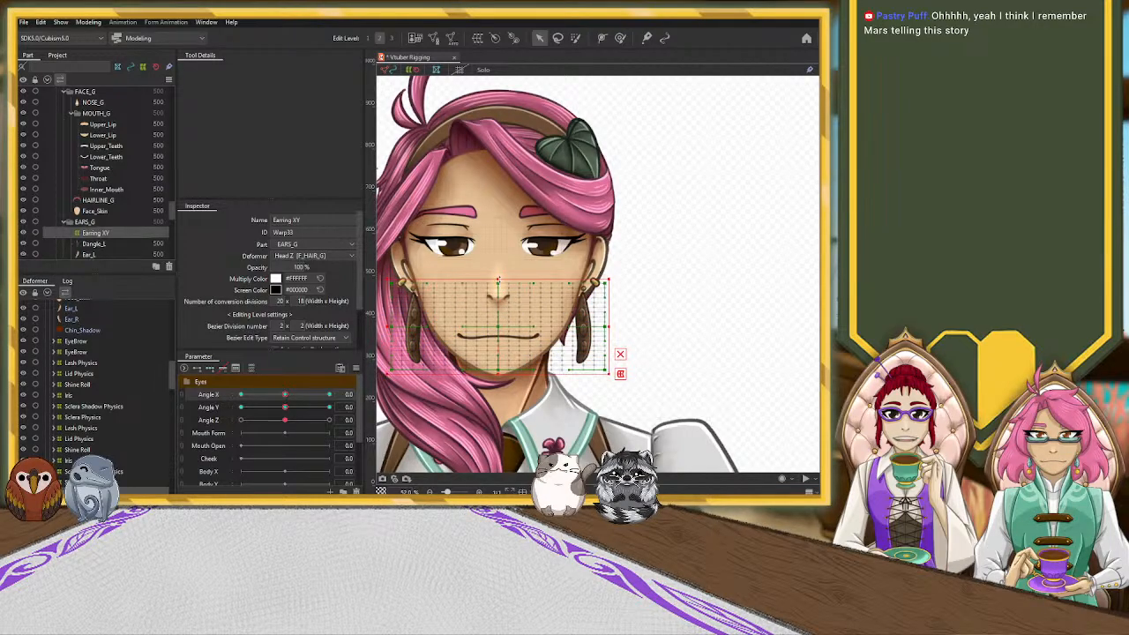
left_click_drag(497, 281, 498, 282)
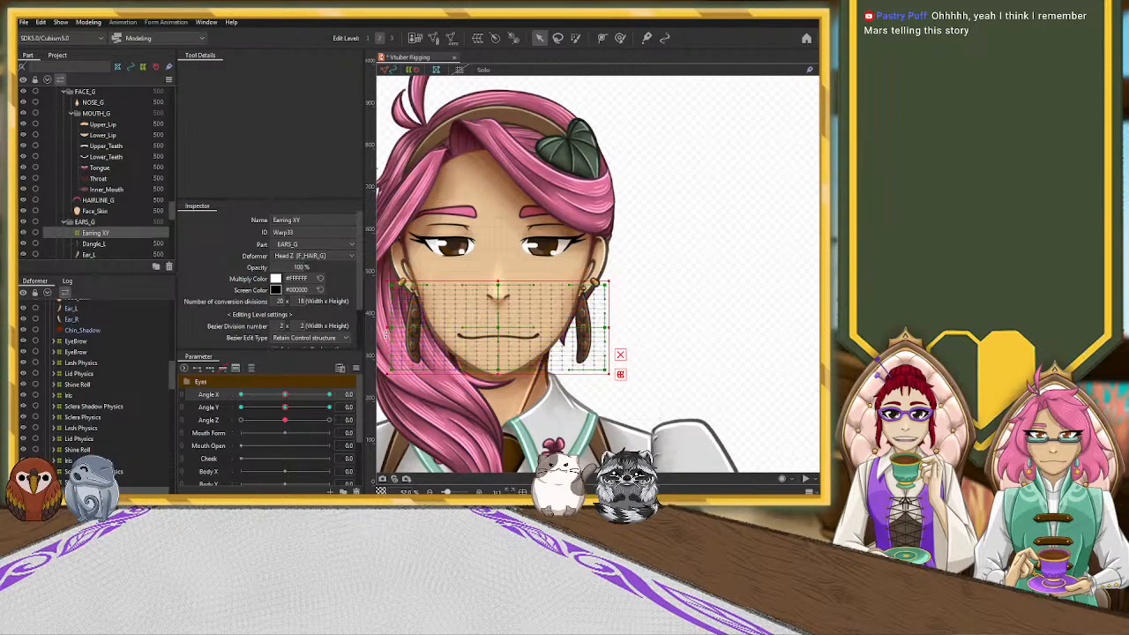
left_click_drag(387, 328, 396, 328)
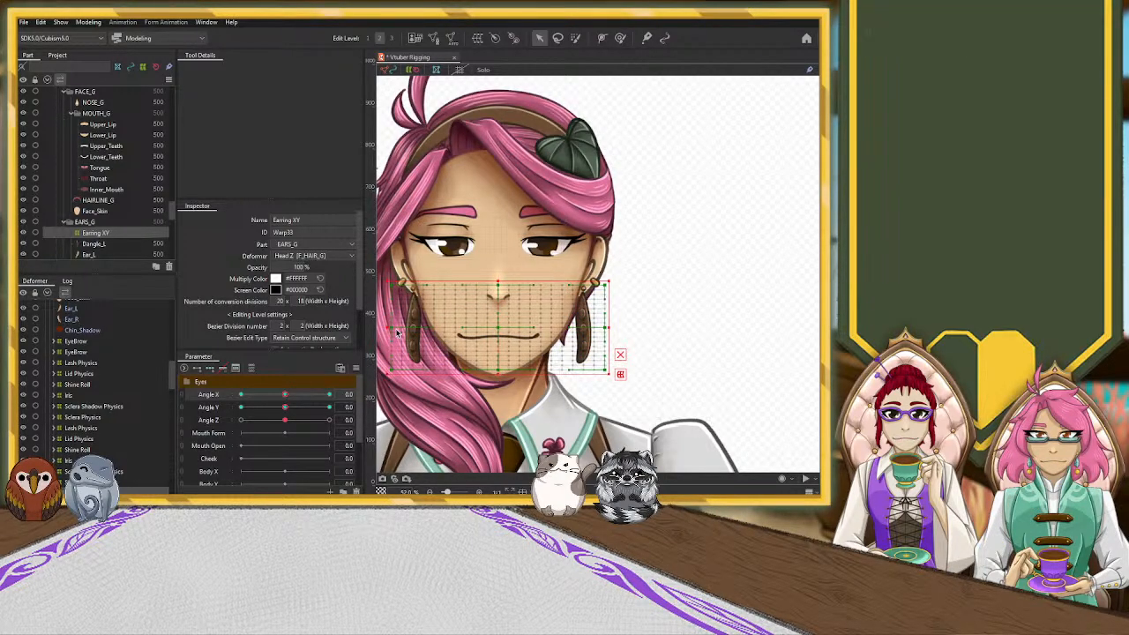
left_click_drag(390, 328, 394, 326)
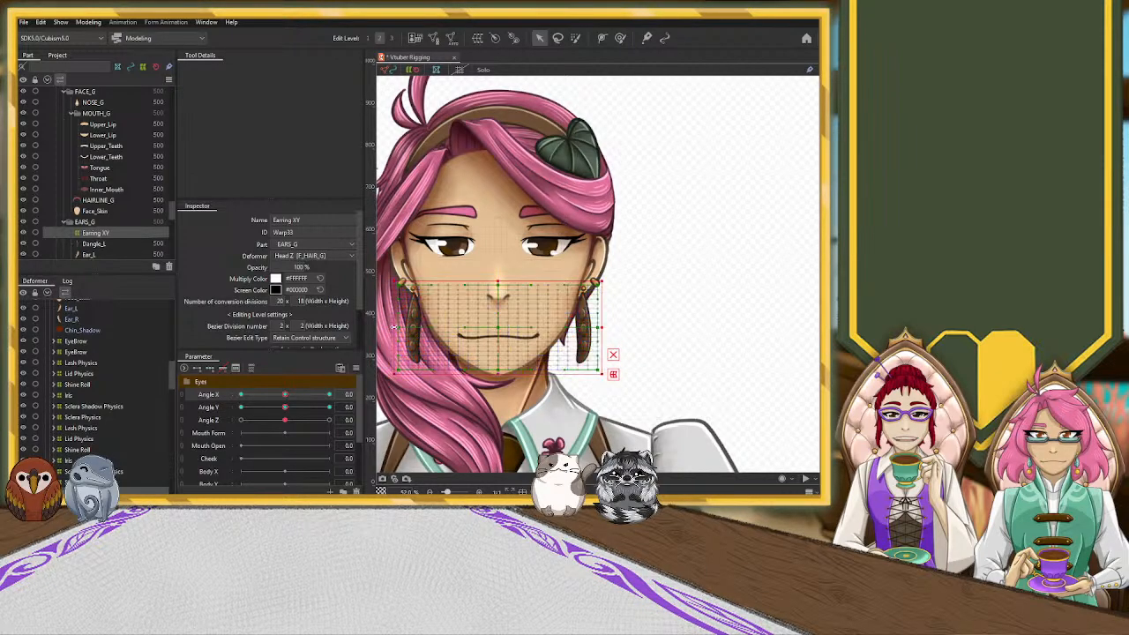
Try narrowing the Earring XY grid from both sides at Angle X -30 to bring the dangles under the ear lobes
scroll(491, 346, "up", 2)
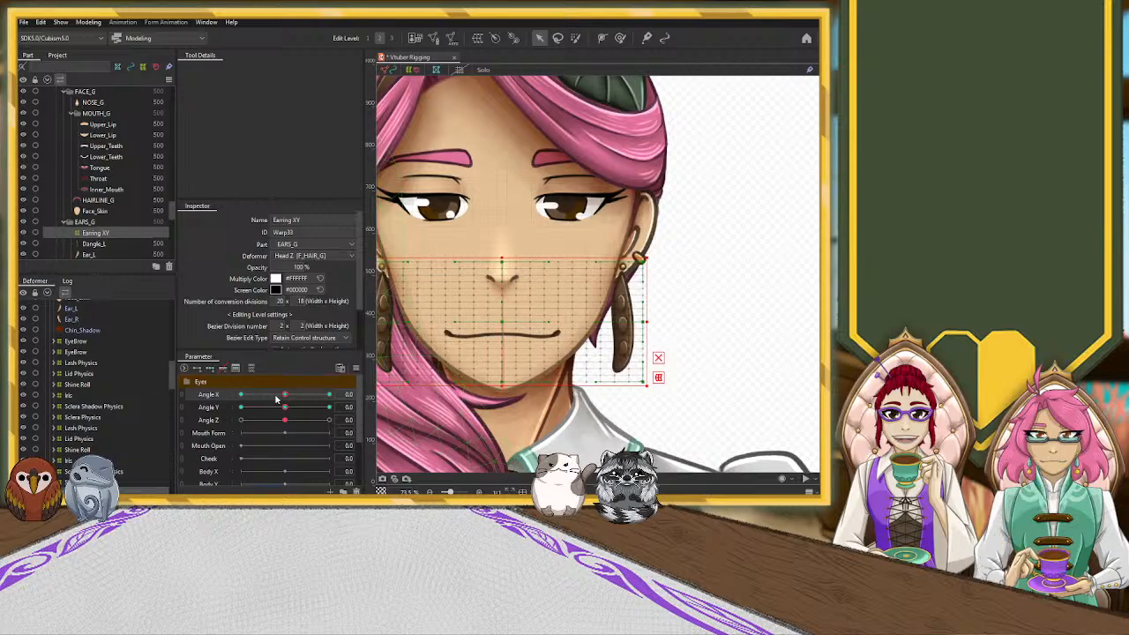
left_click_drag(285, 396, 226, 402)
scroll(467, 344, "down", 3)
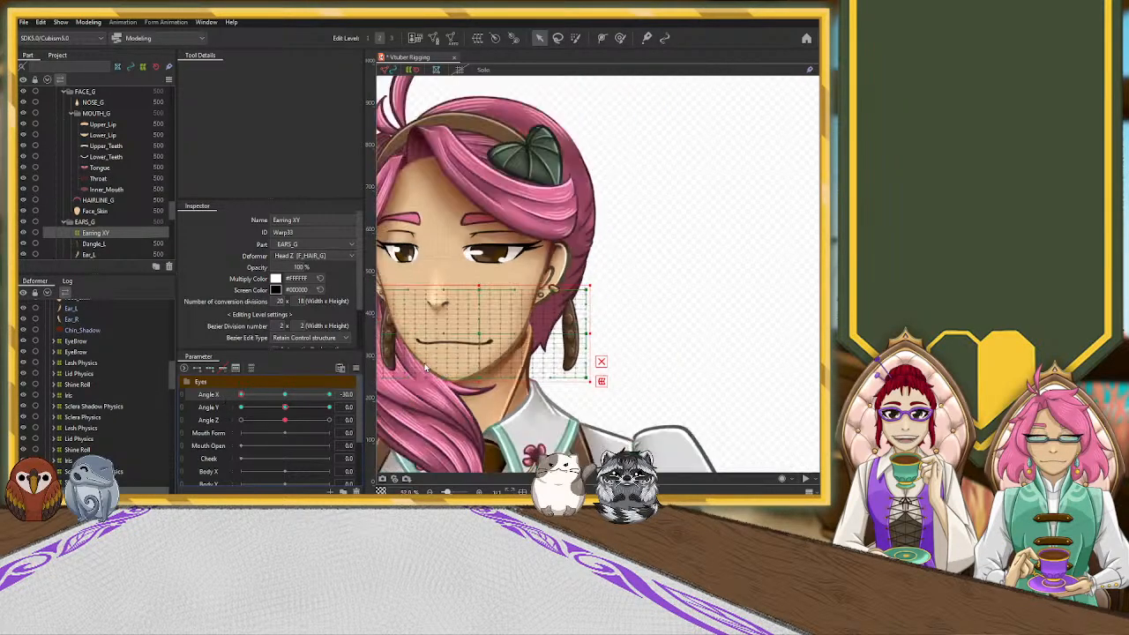
left_click_drag(443, 357, 478, 354)
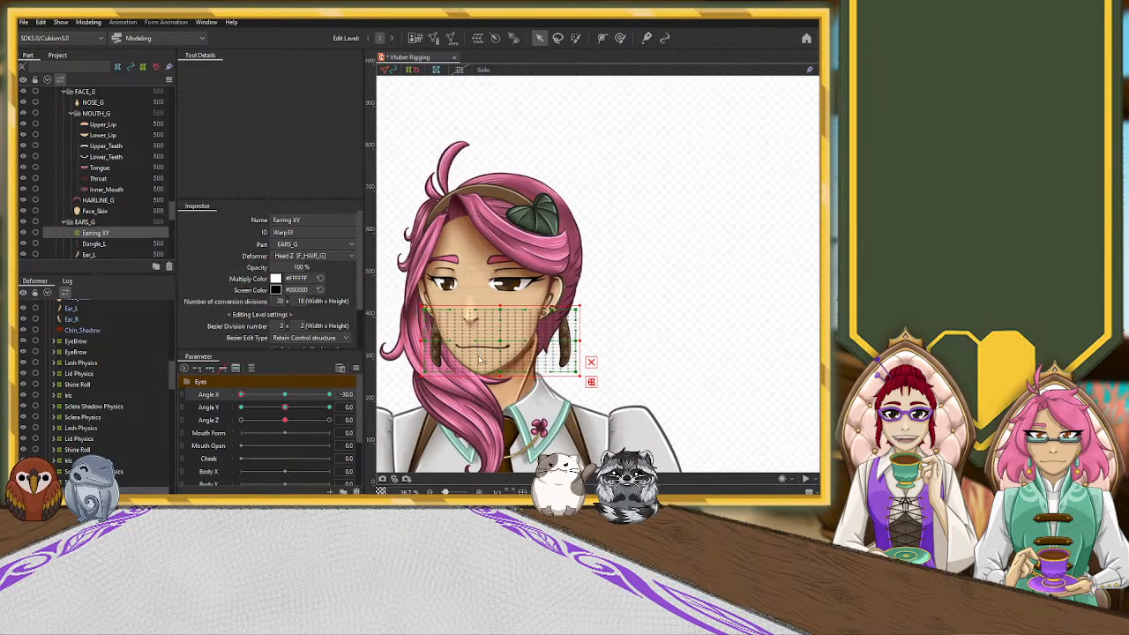
scroll(481, 360, "up", 2)
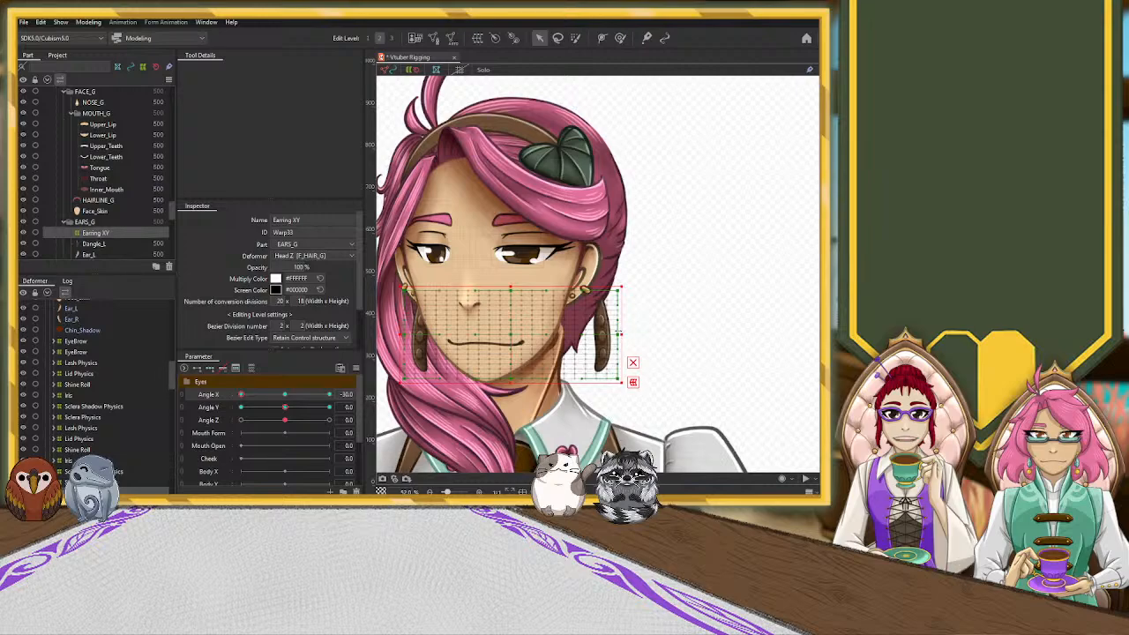
left_click_drag(622, 333, 589, 335)
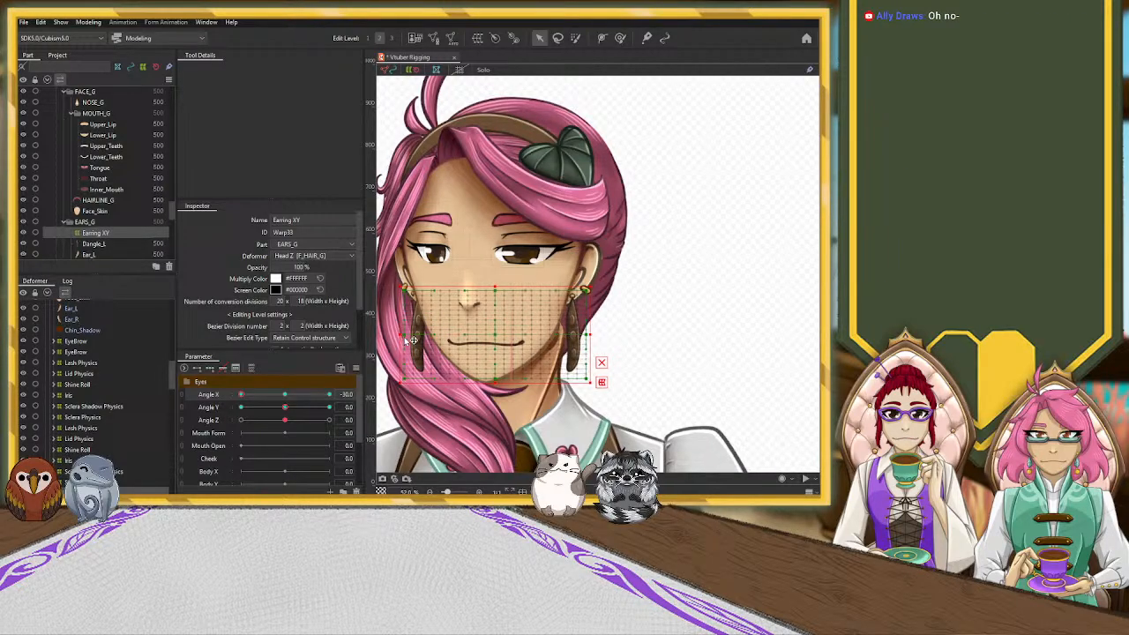
left_click_drag(400, 338, 410, 338)
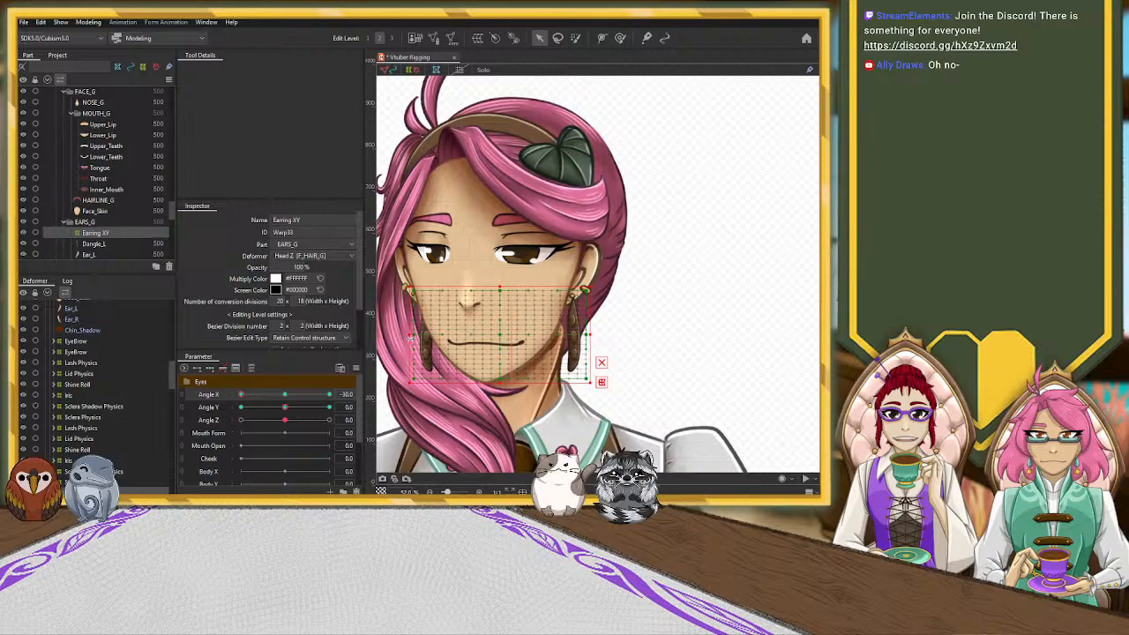
Undo the Earring XY grid's narrowing at Angle X -30 and its trimming at Angle X 0
mouse_move(241, 395)
left_mouse_down()
mouse_move(310, 396)
mouse_move(244, 405)
left_mouse_up()
key("ctrl+z")
key("ctrl+z")
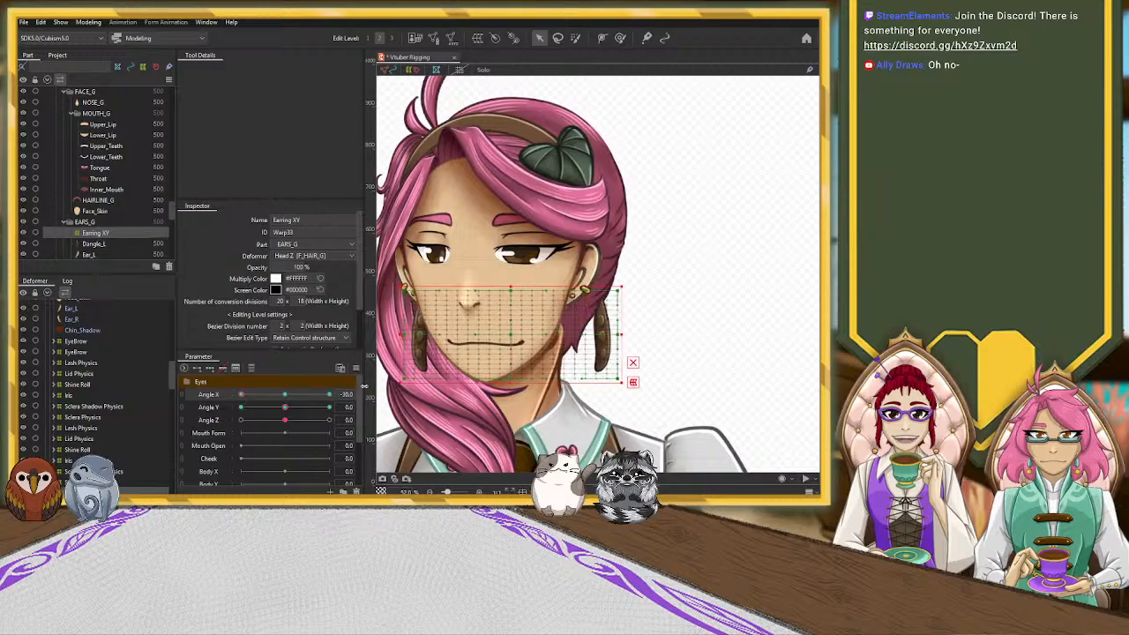
key("ctrl+z")
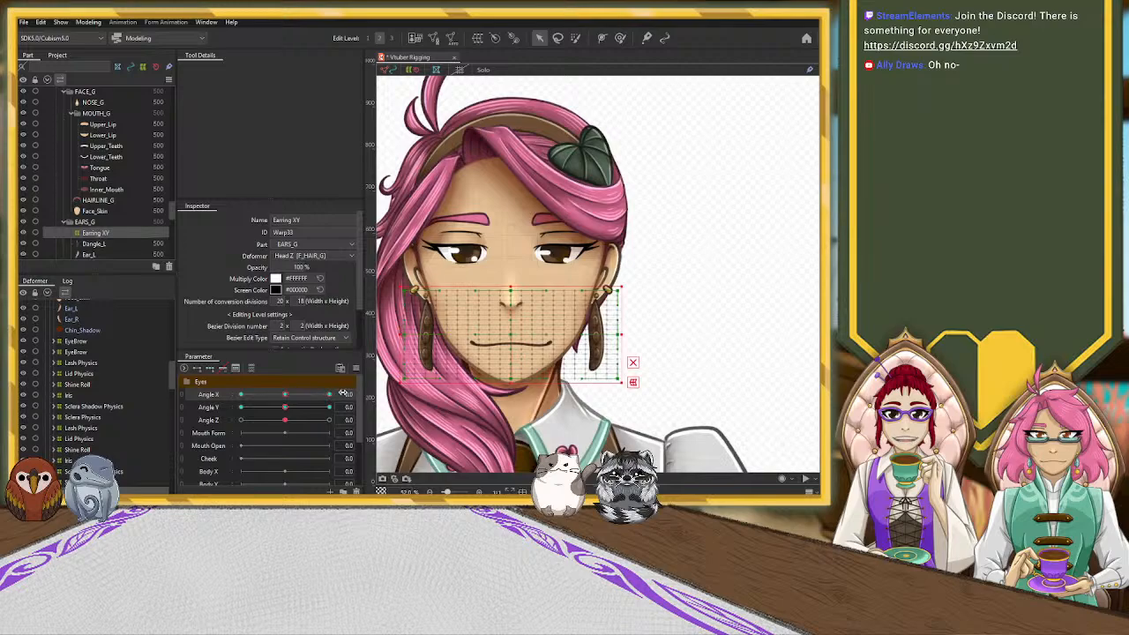
At Angle X -30, narrow the untrimmed Earring XY grid from its right and left sides so the dangles hang under the ear lobes
left_click_drag(288, 398, 241, 395)
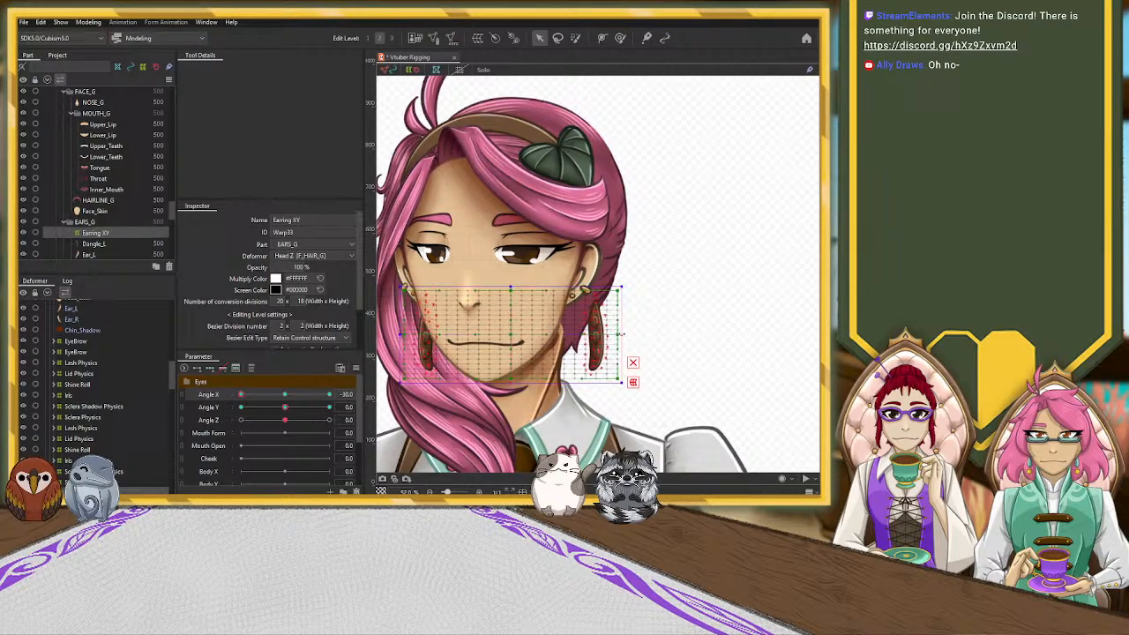
left_click_drag(620, 335, 598, 334)
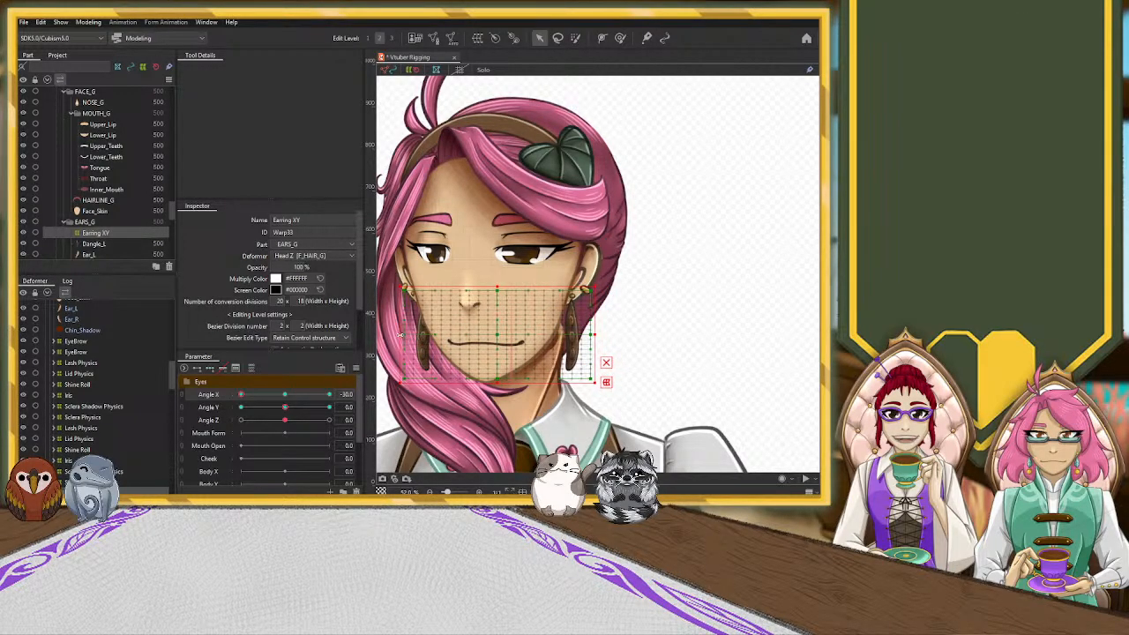
mouse_move(241, 394)
left_mouse_down()
mouse_move(308, 394)
mouse_move(231, 396)
mouse_move(287, 395)
mouse_move(253, 396)
left_mouse_up()
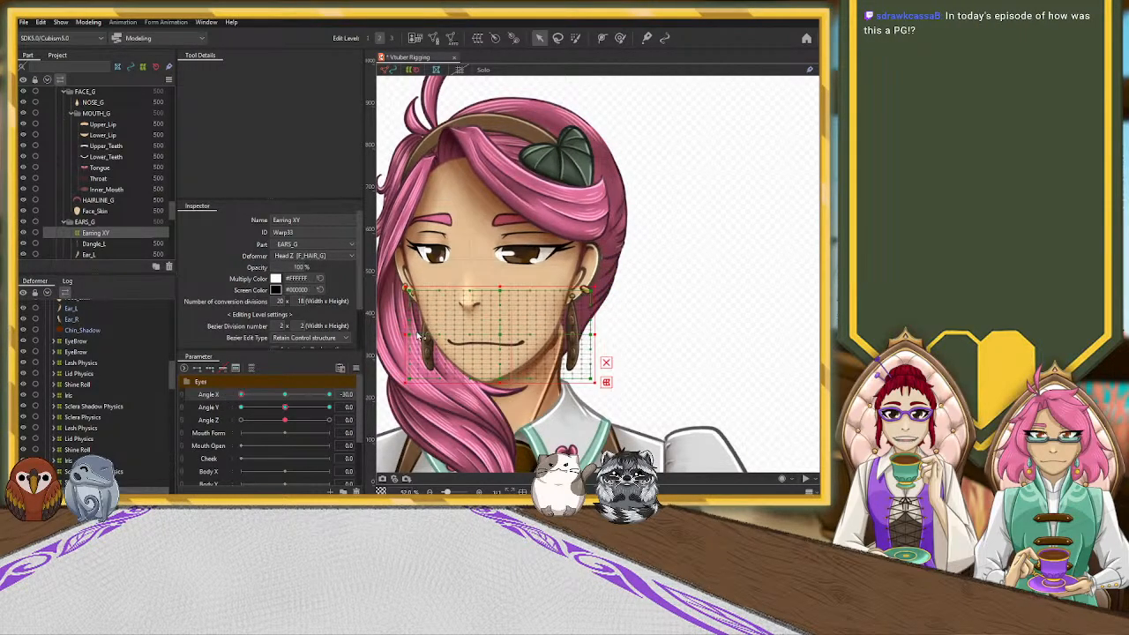
left_click_drag(406, 336, 410, 336)
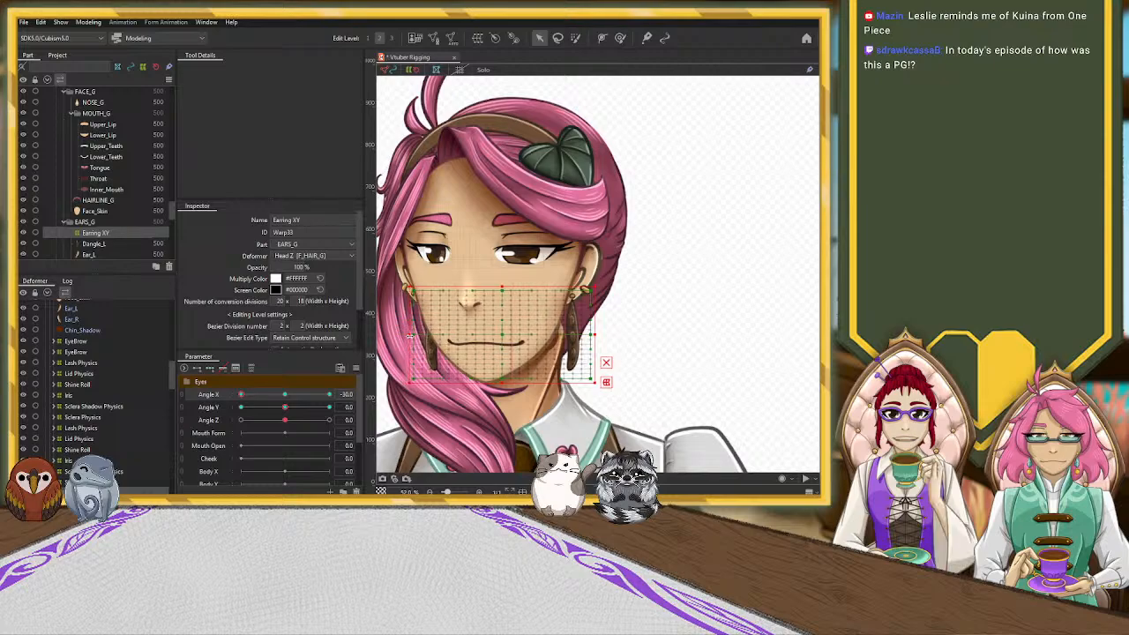
mouse_move(245, 399)
left_mouse_down()
mouse_move(285, 394)
mouse_move(221, 396)
mouse_move(307, 396)
mouse_move(218, 394)
mouse_move(315, 395)
mouse_move(235, 396)
left_mouse_up()
left_click(582, 362)
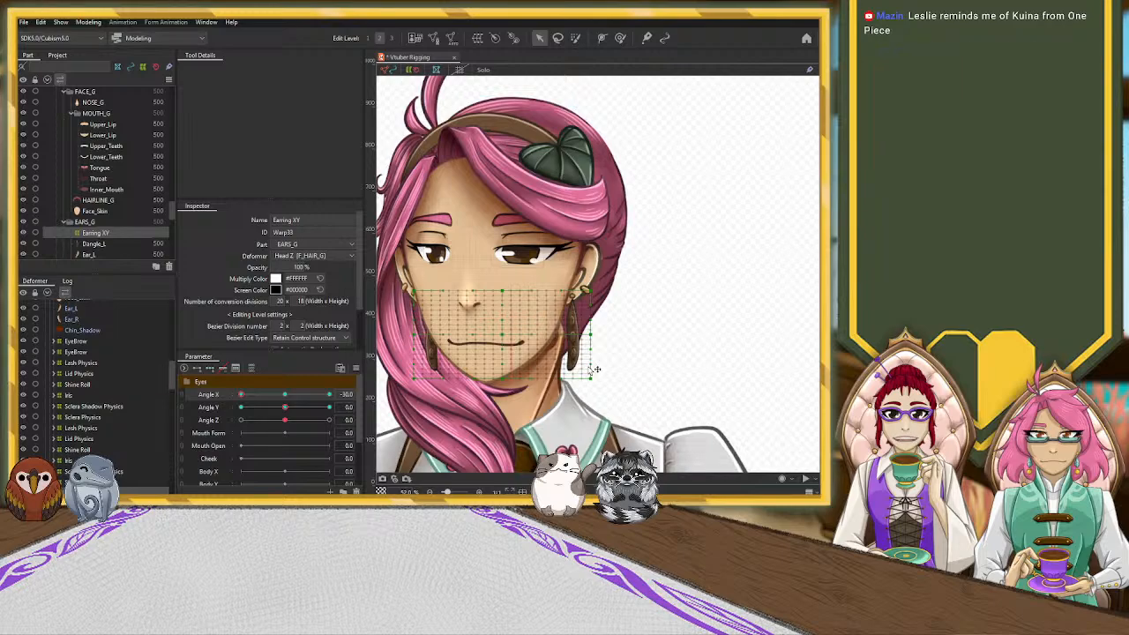
At Angle X -30, bend the Earring XY grid beside the near ear's dangle with the deform brush at about 330 px
left_click(620, 37)
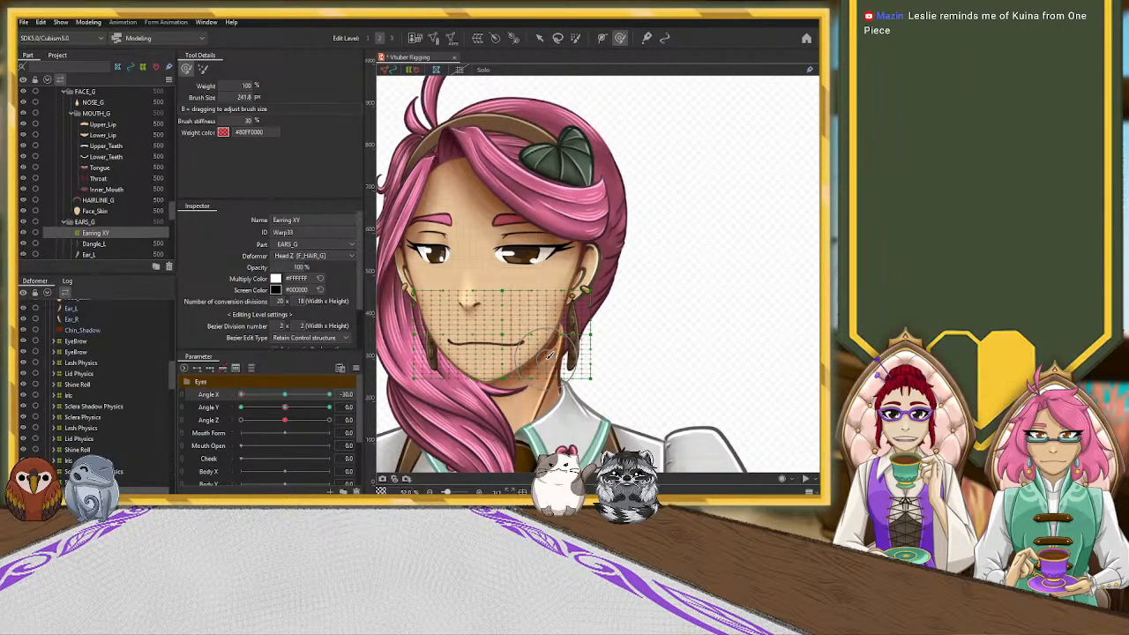
key("b")
left_click_drag(540, 364, 537, 398)
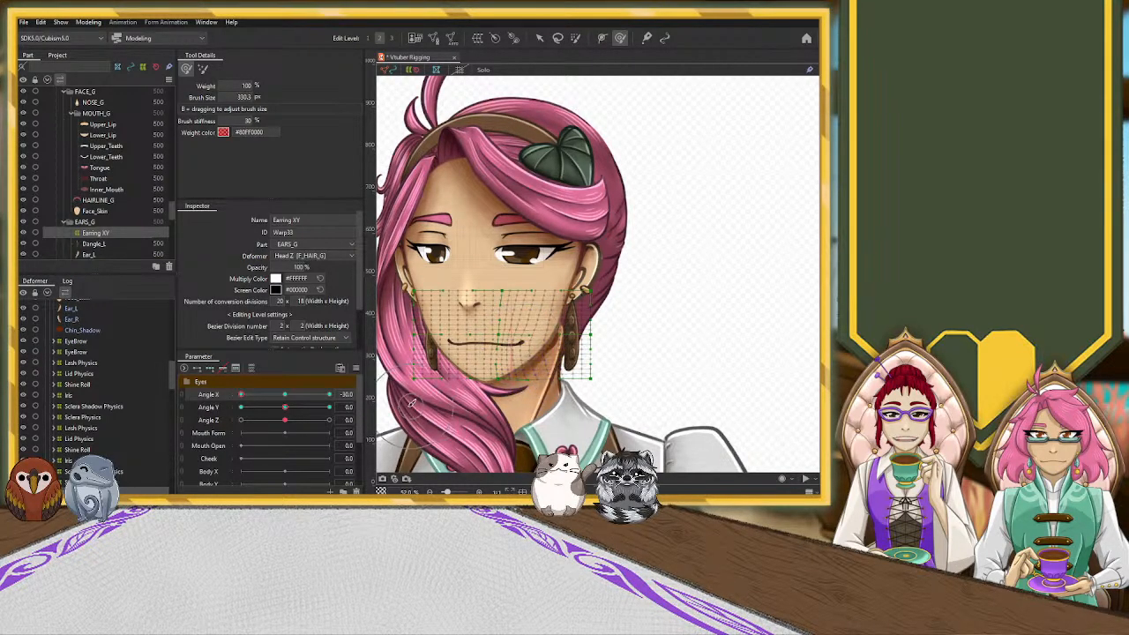
mouse_move(241, 395)
left_mouse_down()
mouse_move(284, 399)
mouse_move(234, 403)
mouse_move(289, 406)
mouse_move(234, 404)
mouse_move(299, 410)
mouse_move(232, 407)
mouse_move(305, 407)
mouse_move(229, 407)
left_mouse_up()
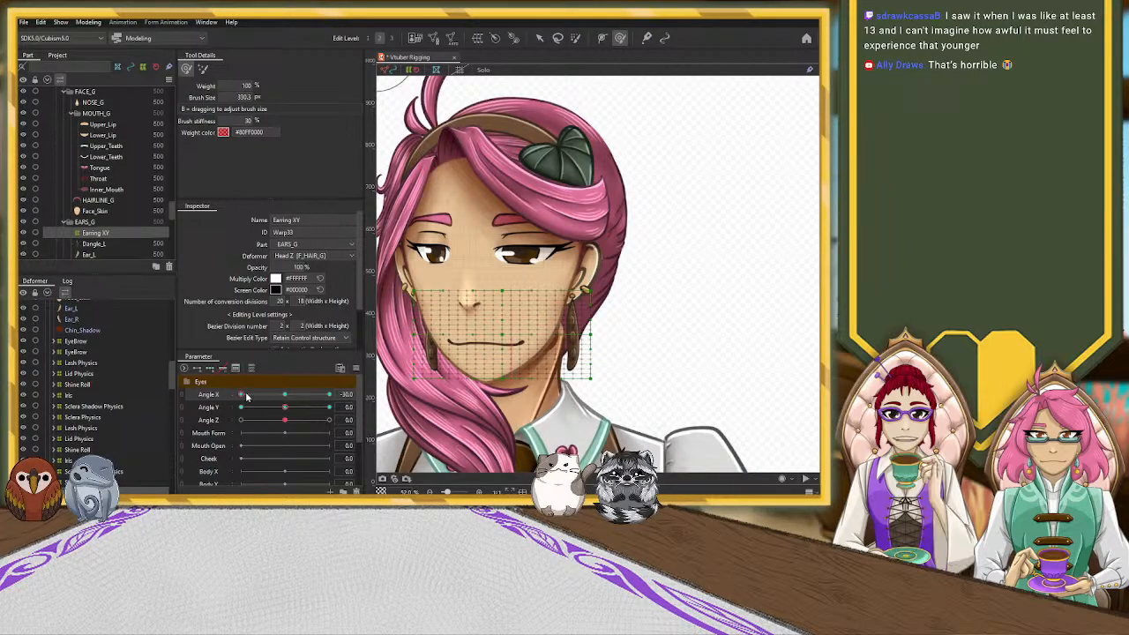
mouse_move(245, 395)
left_mouse_down()
mouse_move(286, 400)
mouse_move(224, 401)
left_mouse_up()
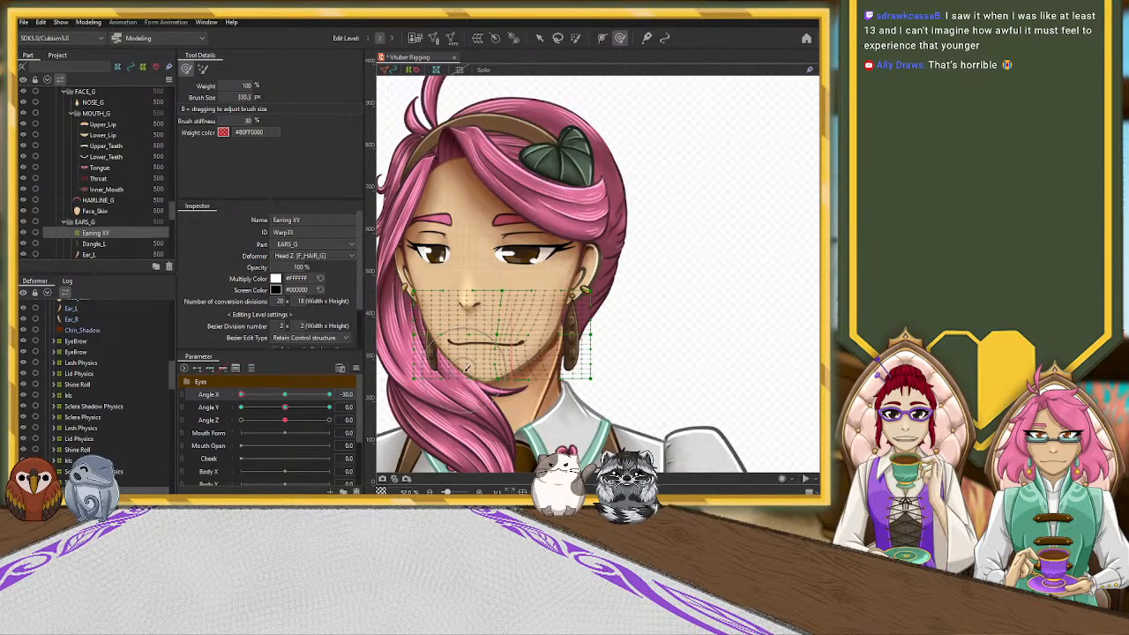
Refine the Earring XY grid's curve beside the near ear's dangle with the deform brush reduced to 222.5 px
key("b")
left_click_drag(469, 370, 472, 341)
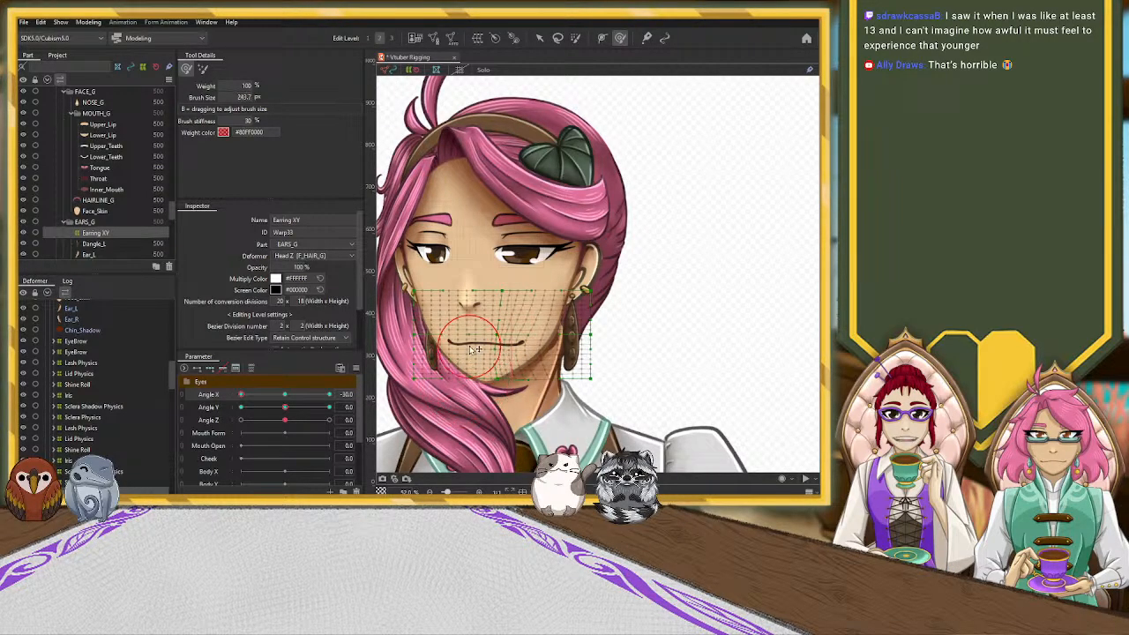
left_click_drag(547, 348, 541, 344)
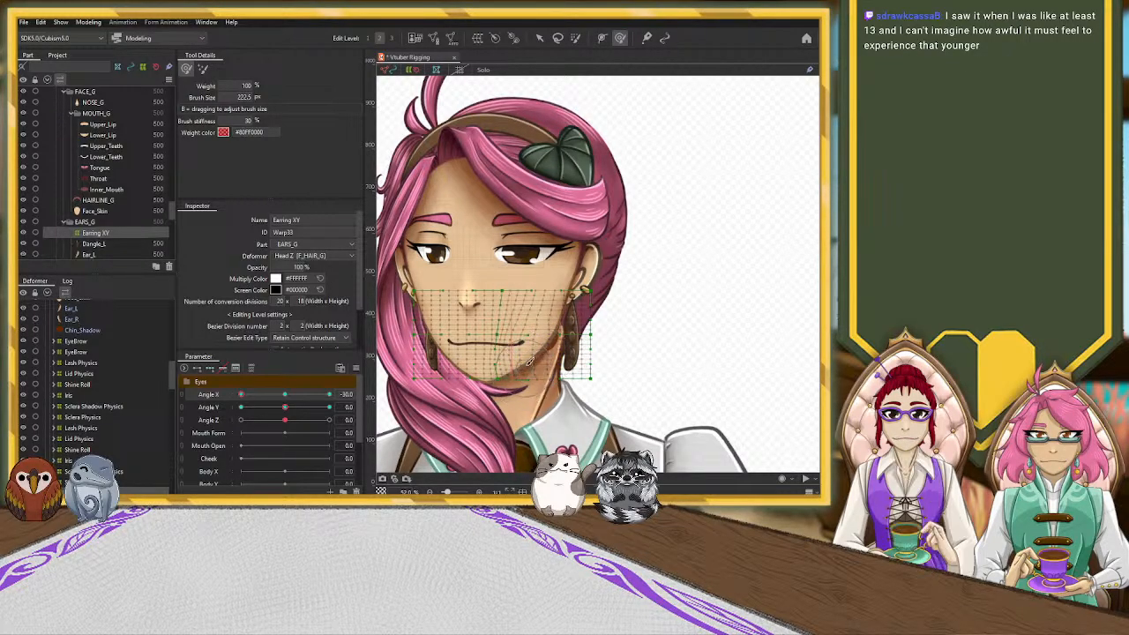
mouse_move(241, 394)
left_mouse_down()
mouse_move(297, 399)
mouse_move(230, 395)
left_mouse_up()
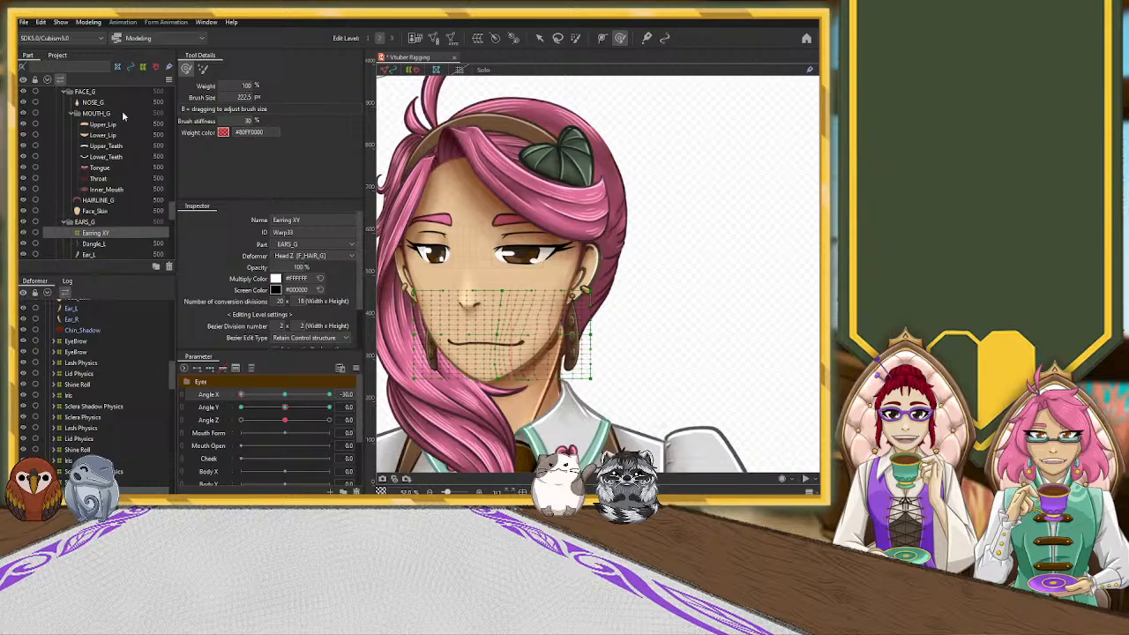
Try adding a warp deformer around Ear_L and Ear_R while the head is at Angle X -30
scroll(128, 392, "up", 3)
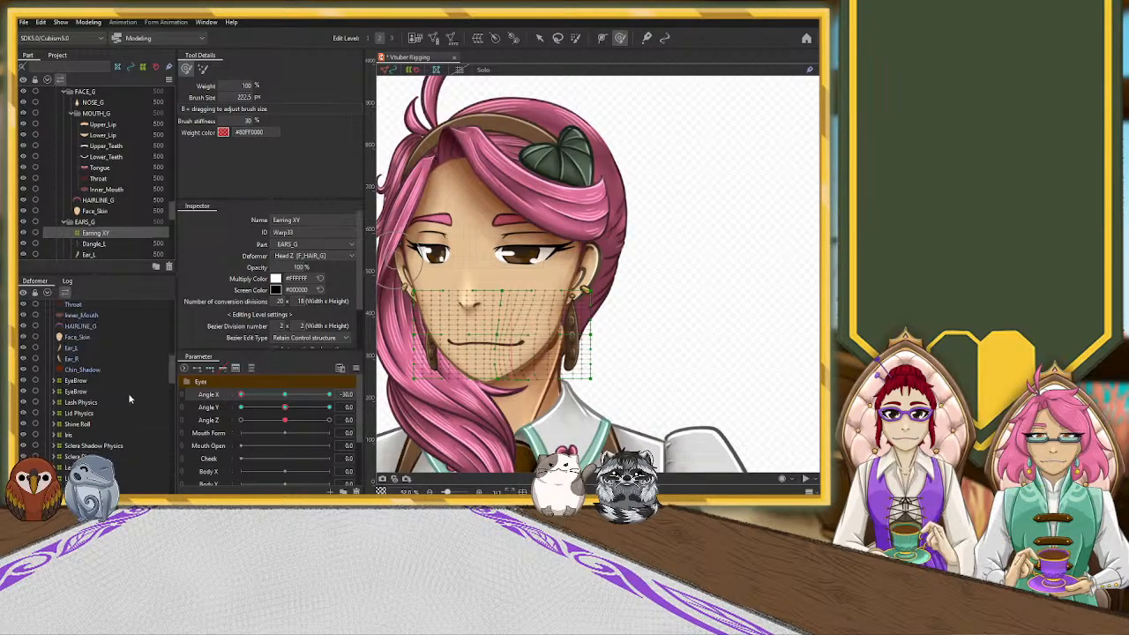
left_click(71, 388)
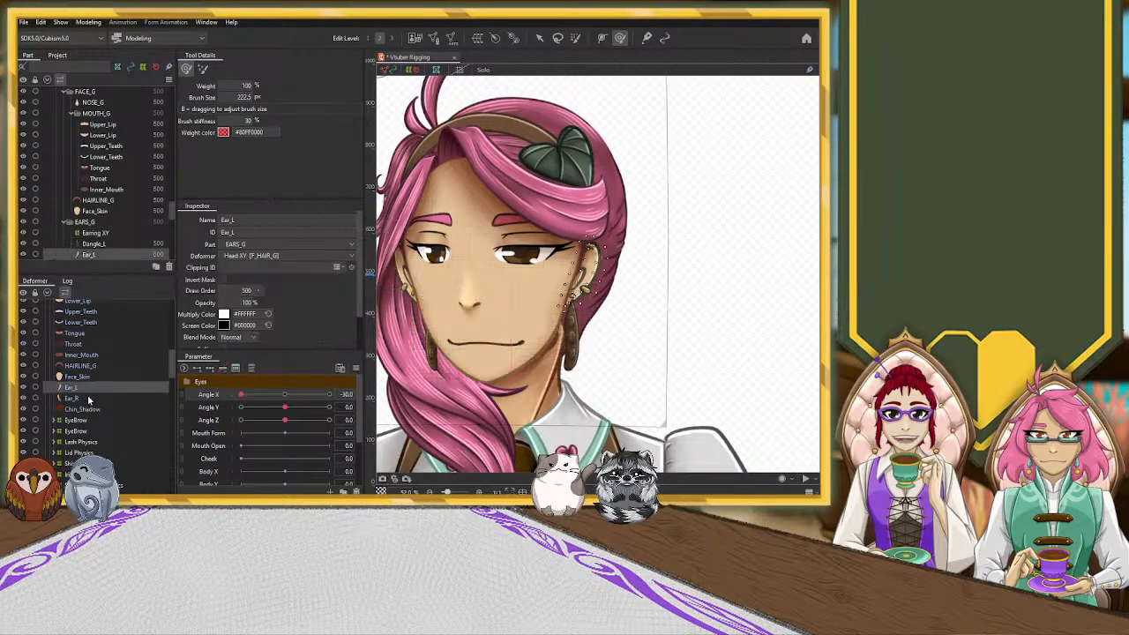
left_click(72, 397, "ctrl")
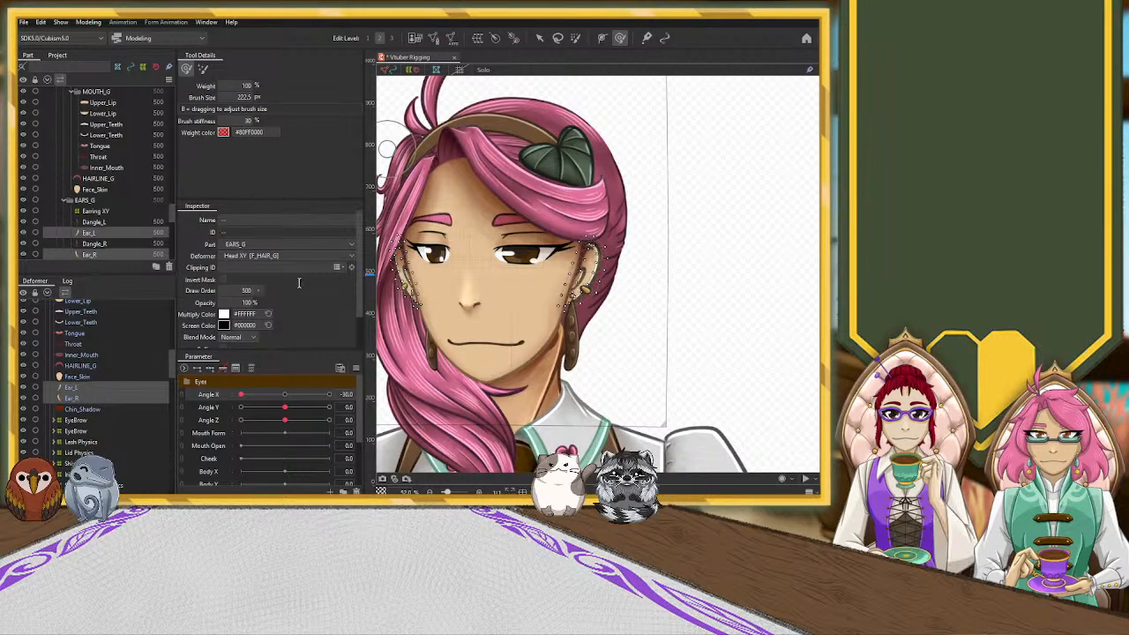
left_click(246, 341)
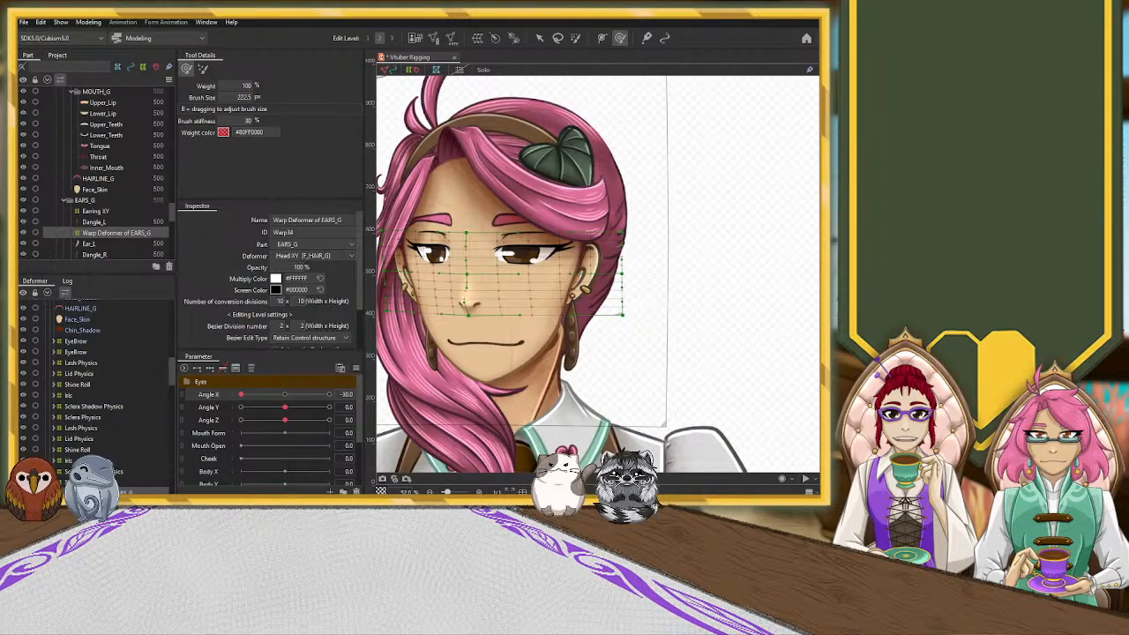
Try renaming the new warp deformer of EARS_G as Ears XY
left_click(307, 221)
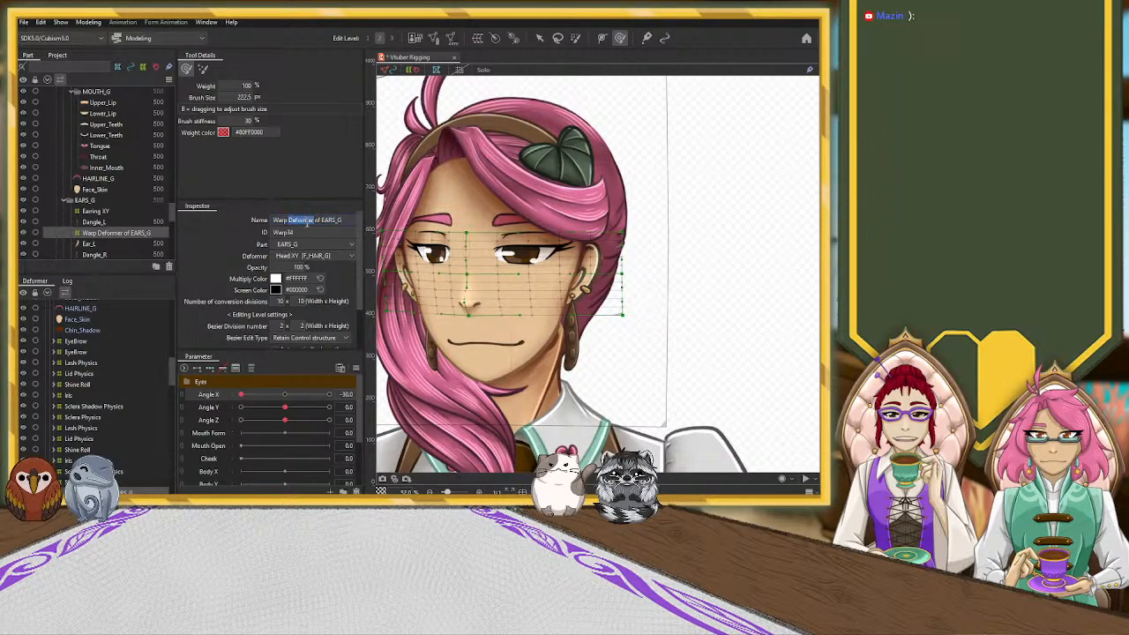
key("ctrl+a")
type("Earri")
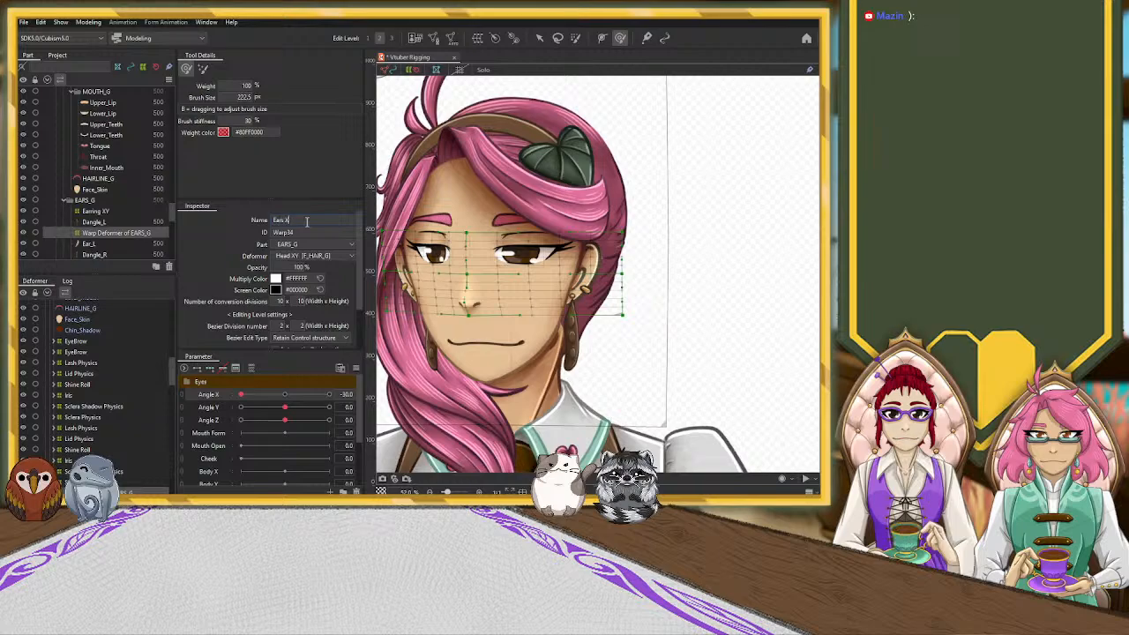
left_click(159, 492)
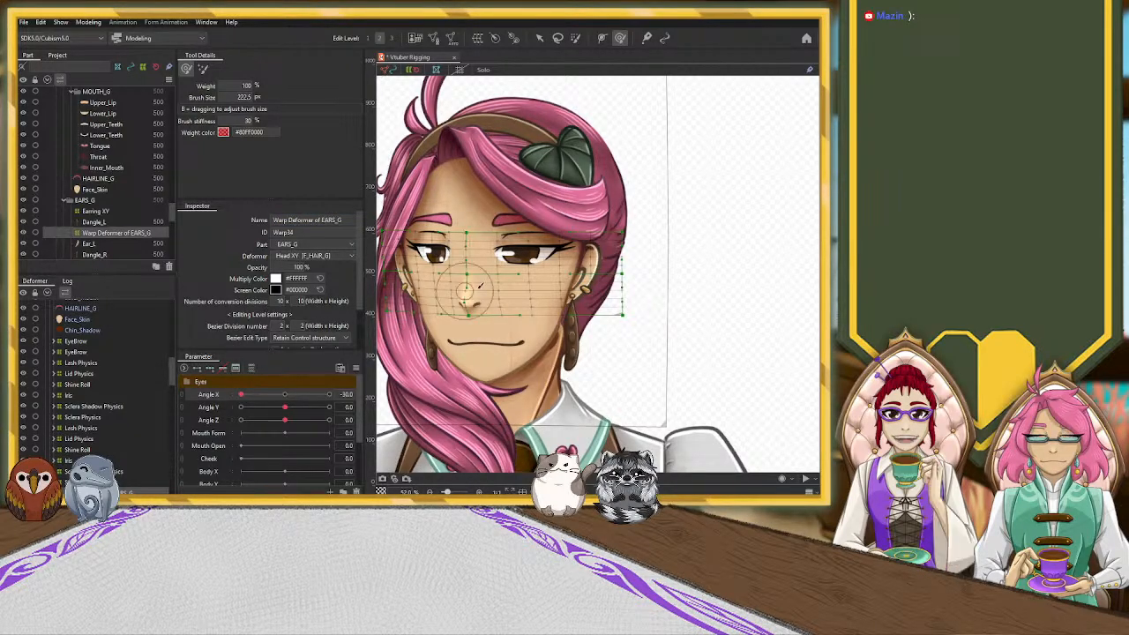
scroll(421, 310, "down", 2)
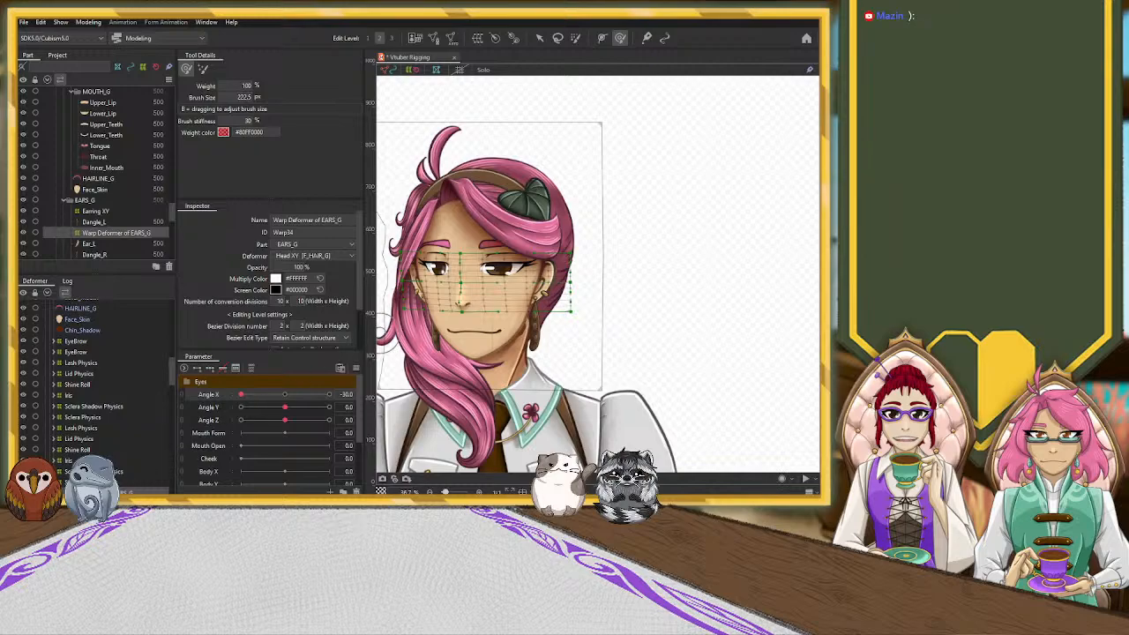
scroll(97, 177, "up", 2)
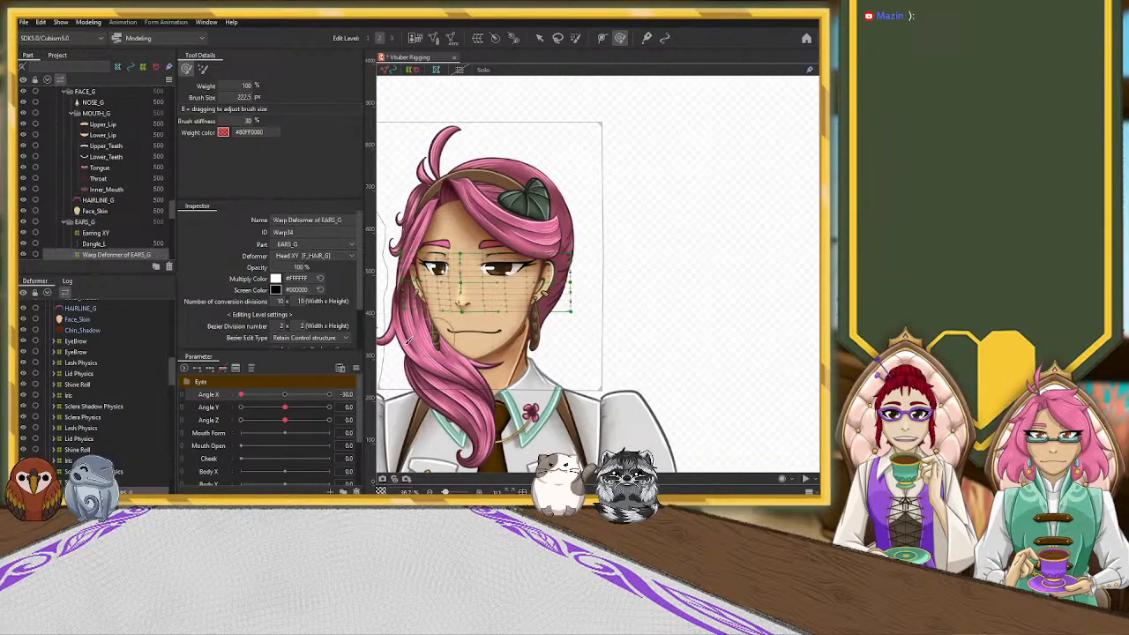
left_click_drag(246, 403, 212, 403)
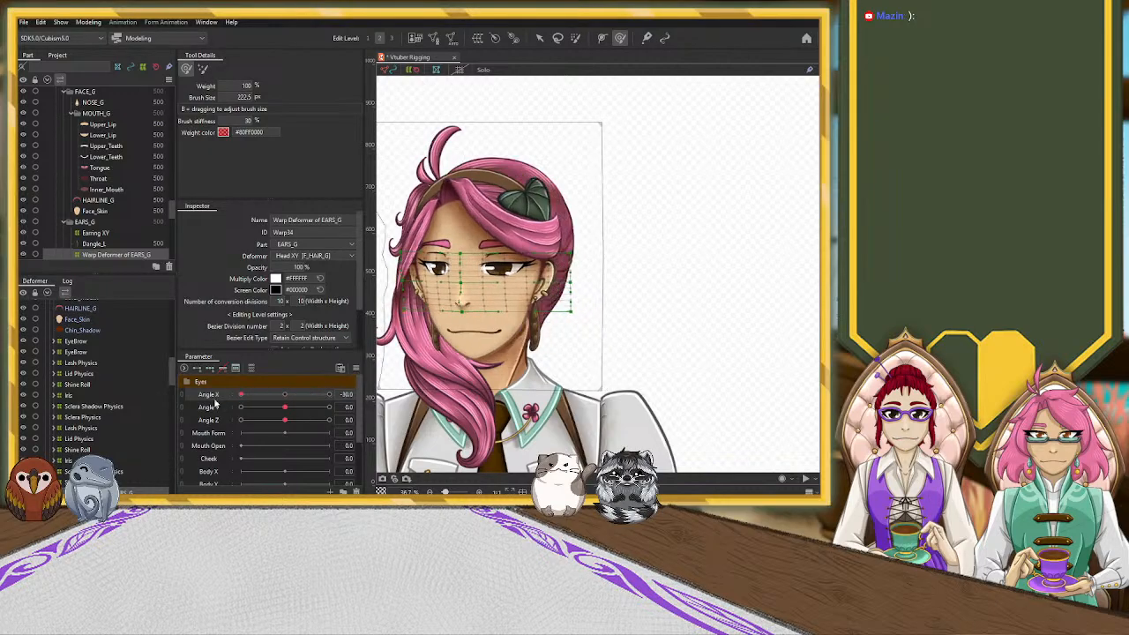
scroll(97, 393, "down", 3)
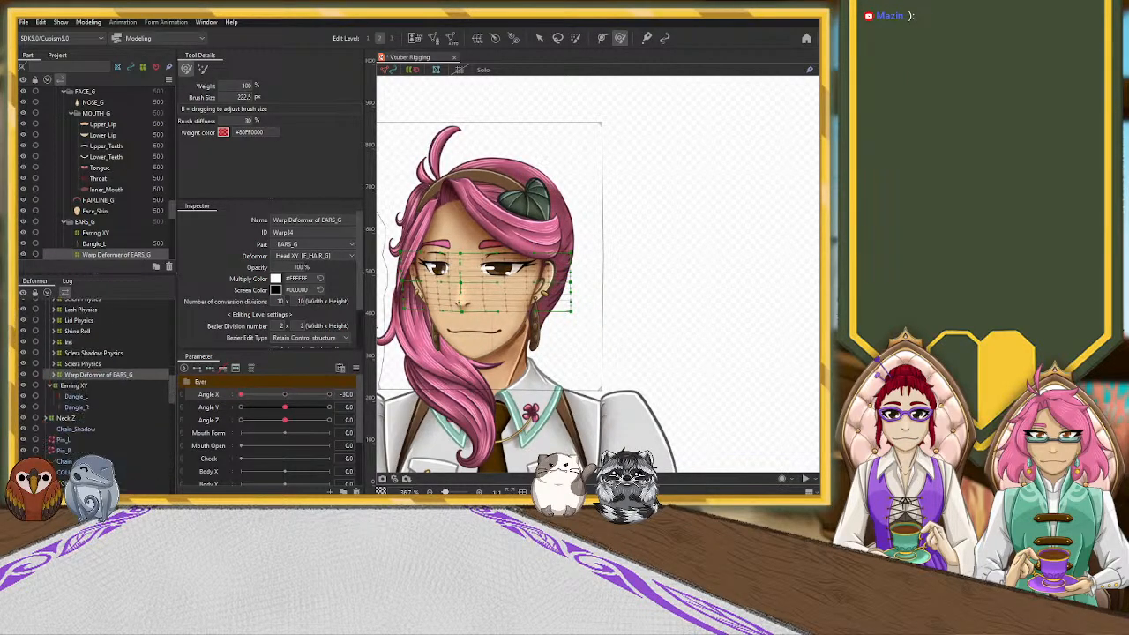
left_click(318, 220)
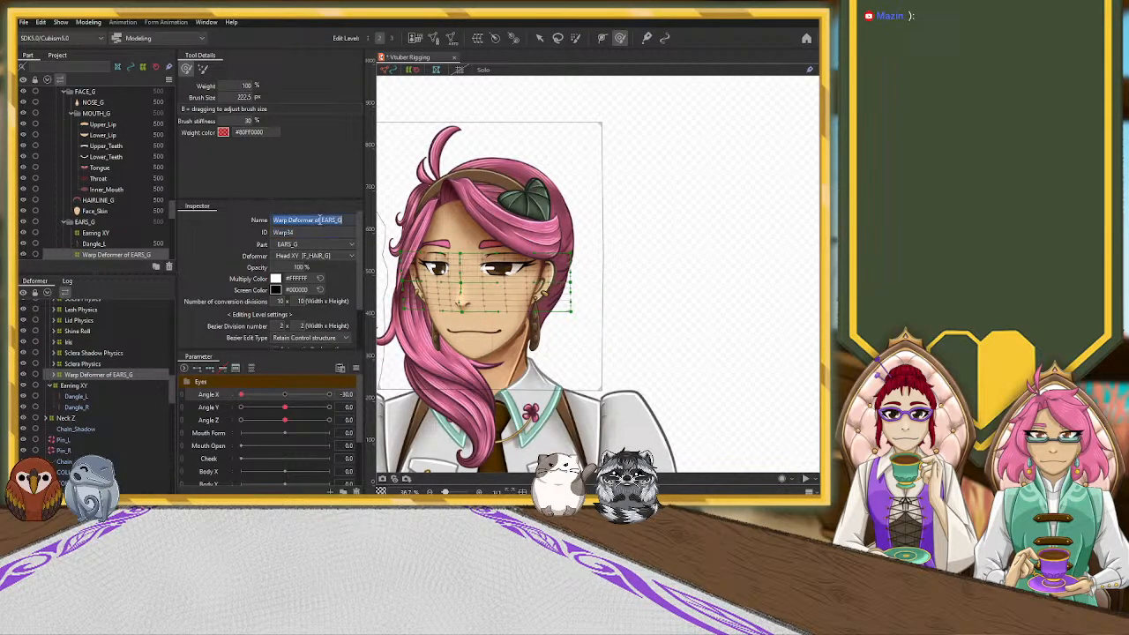
type("Ears XY")
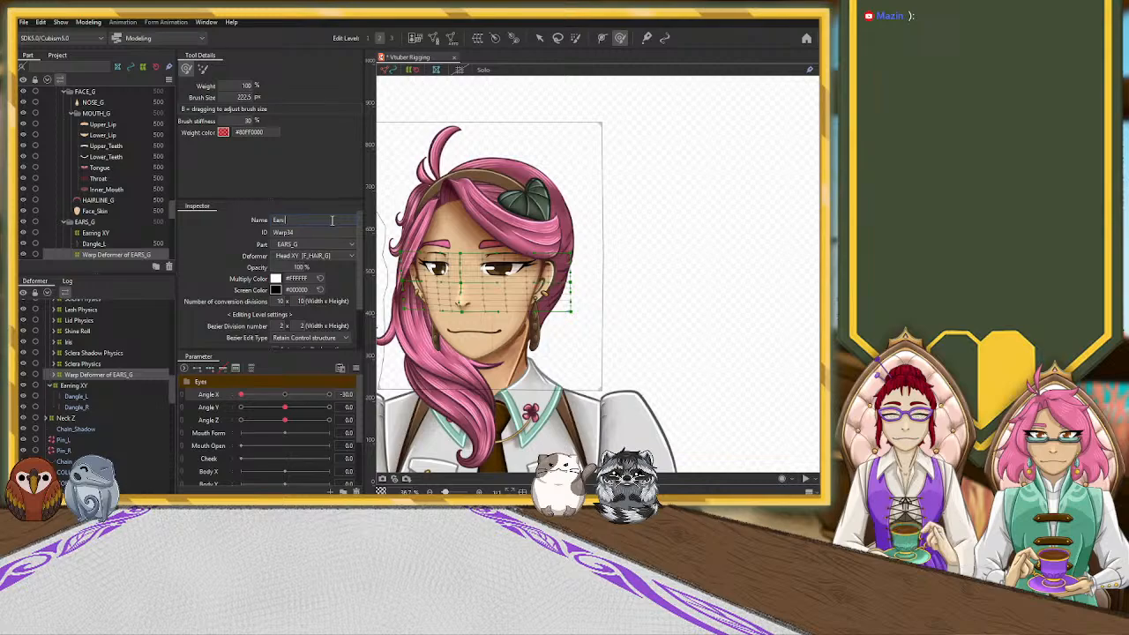
key("Return")
Undo the ear deformer's renaming and its creation at Angle X -30
key("ctrl+z")
key("ctrl+z")
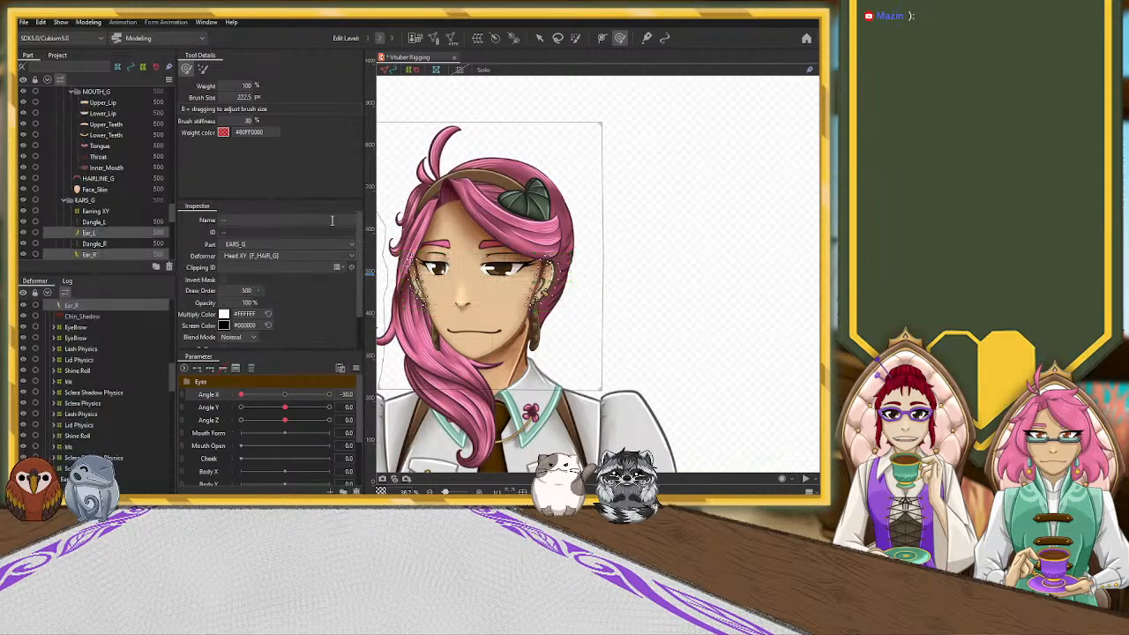
With Angle X at 0, create a warp deformer named Ears XY around Ear_L and Ear_R under Head XY
scroll(123, 404, "up", 1)
scroll(123, 404, "up", 5)
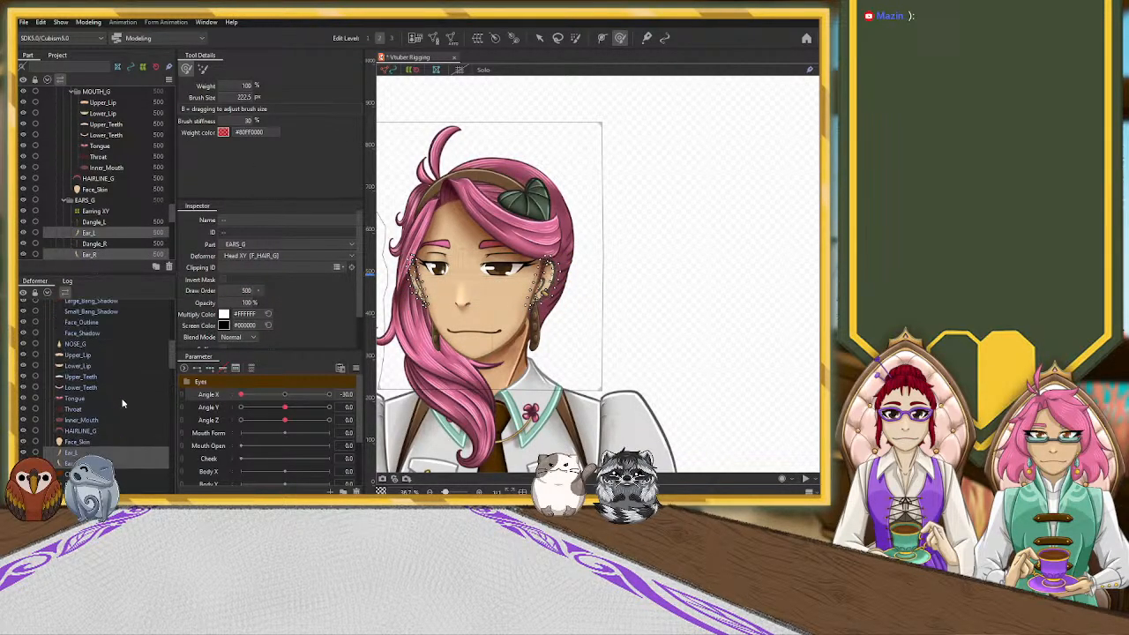
scroll(123, 403, "down", 7)
left_click(108, 403)
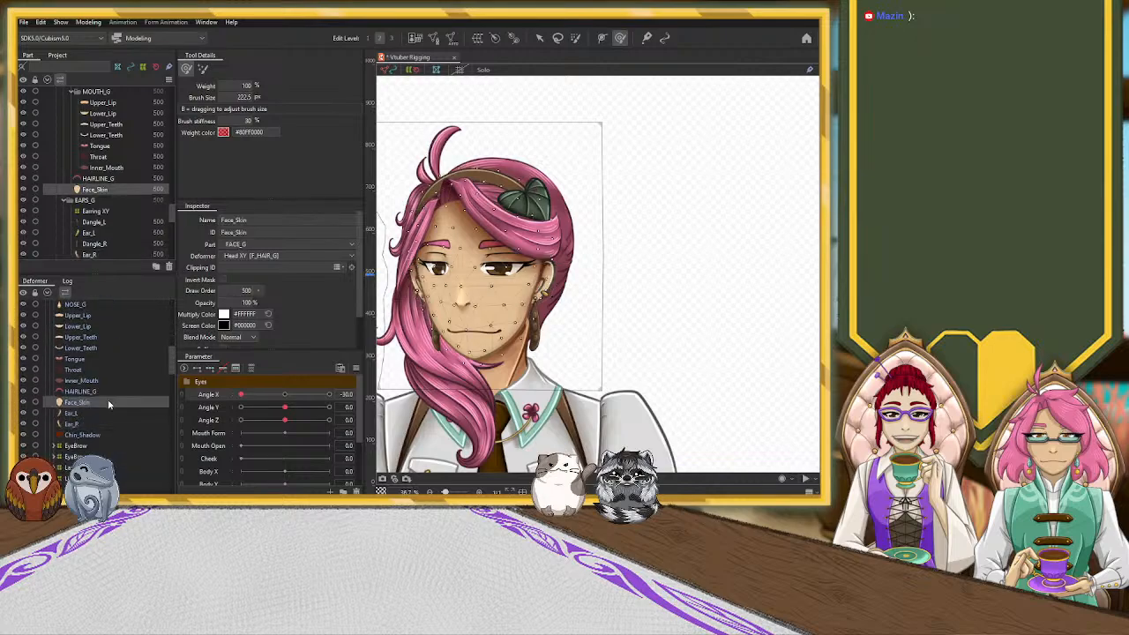
left_click(86, 416)
left_click(84, 424, "ctrl")
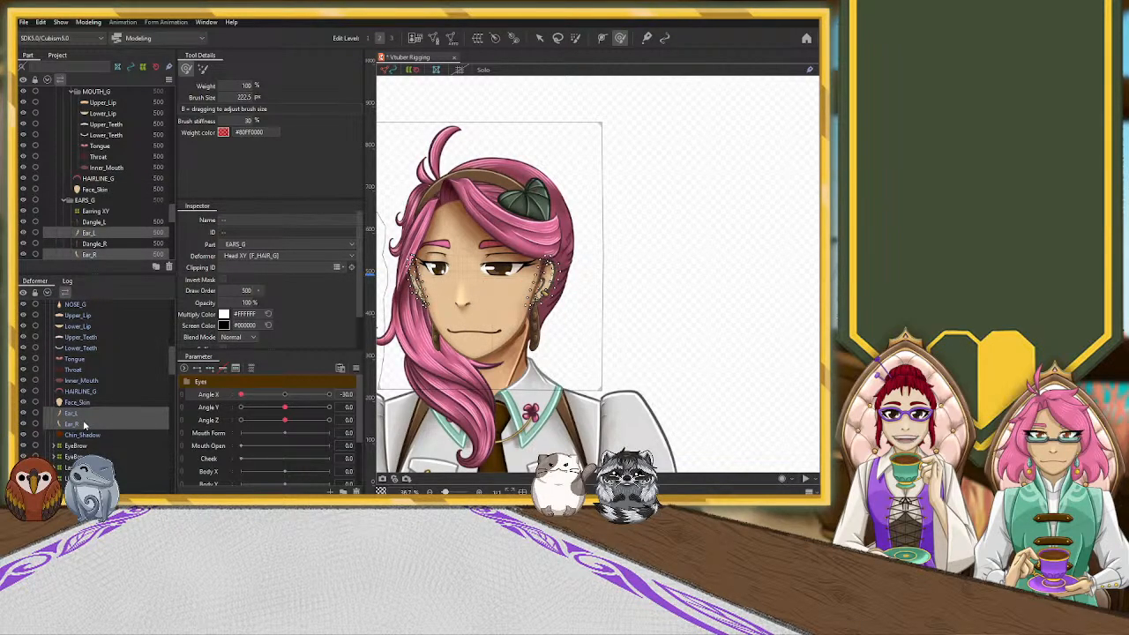
left_click(285, 395)
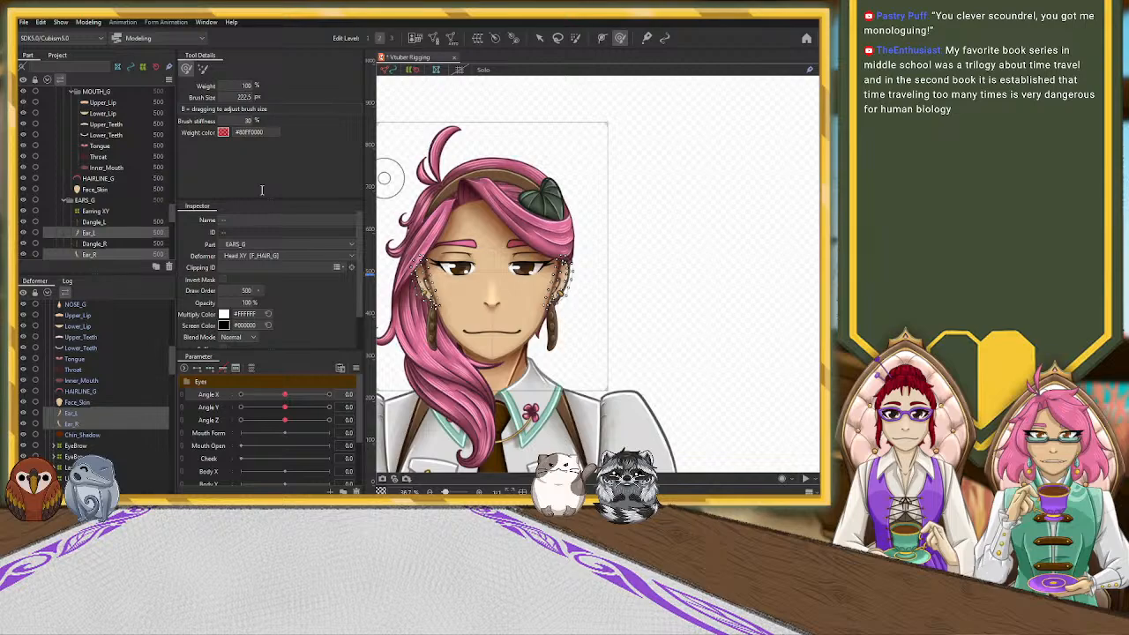
left_click(263, 338)
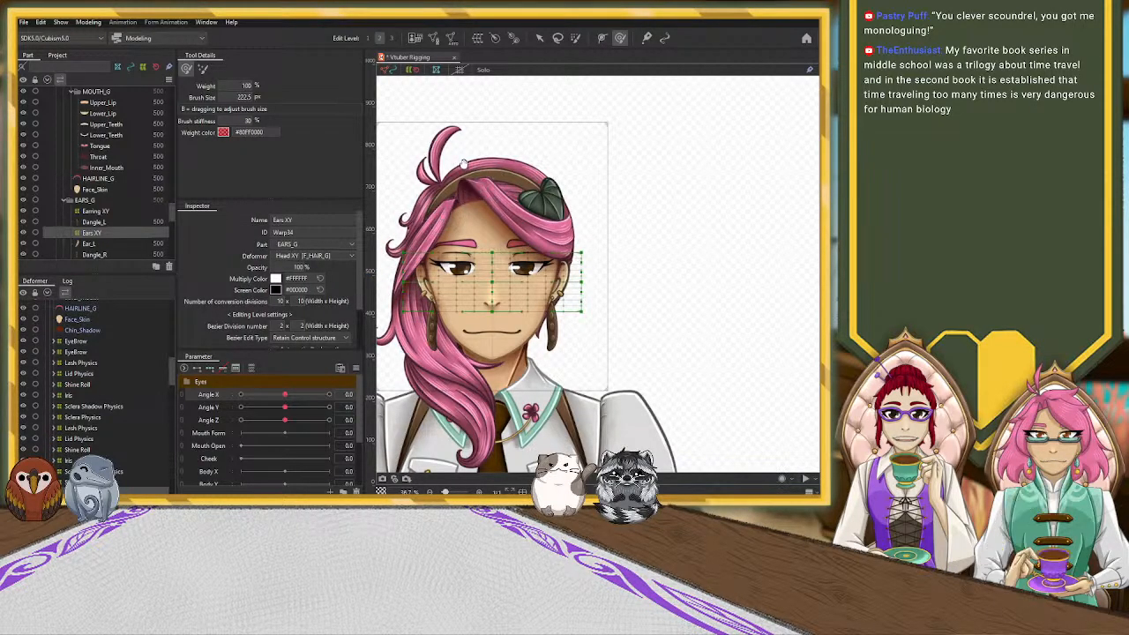
Add three keys to the Ears XY deformer on both Angle X and Angle Y
left_click_drag(477, 188, 514, 164)
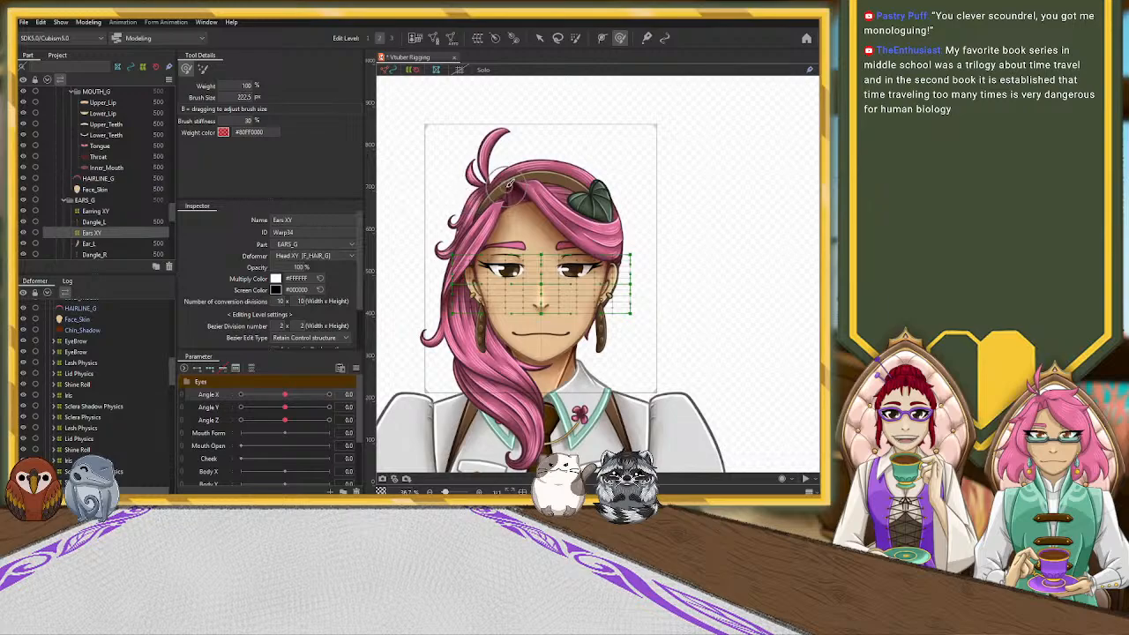
scroll(521, 163, "up", 3)
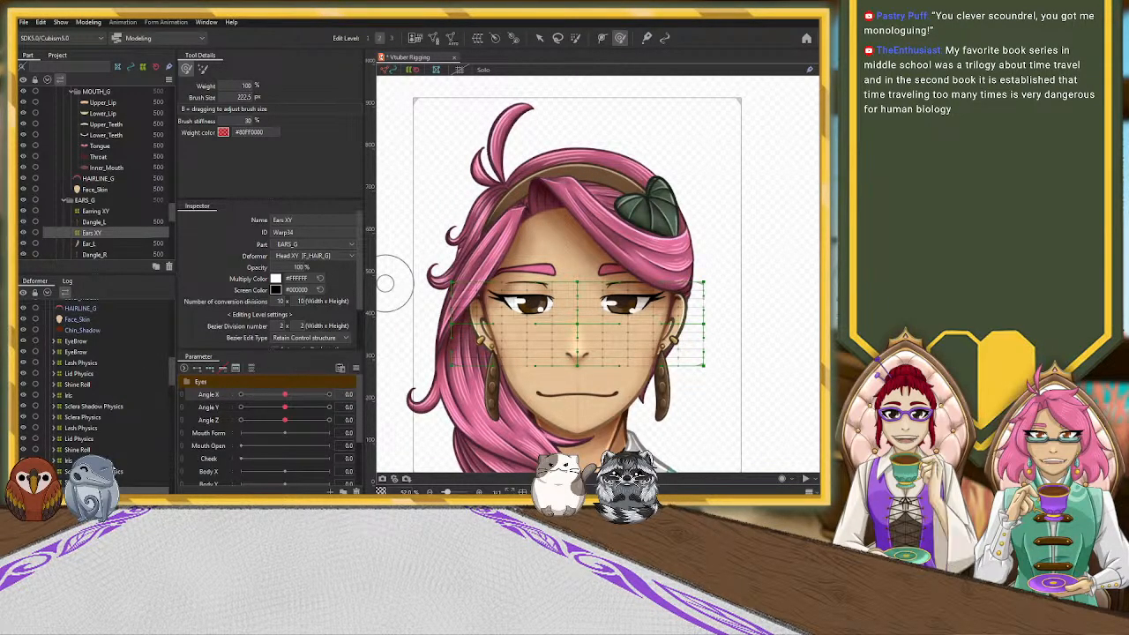
scroll(51, 454, "down", 2)
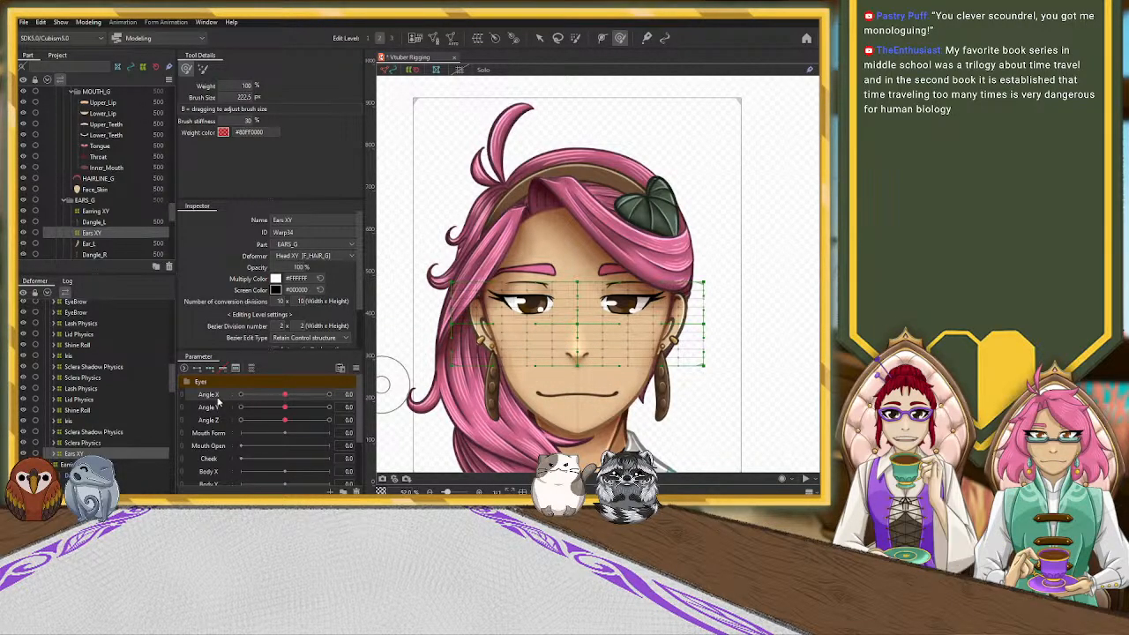
left_click(217, 397)
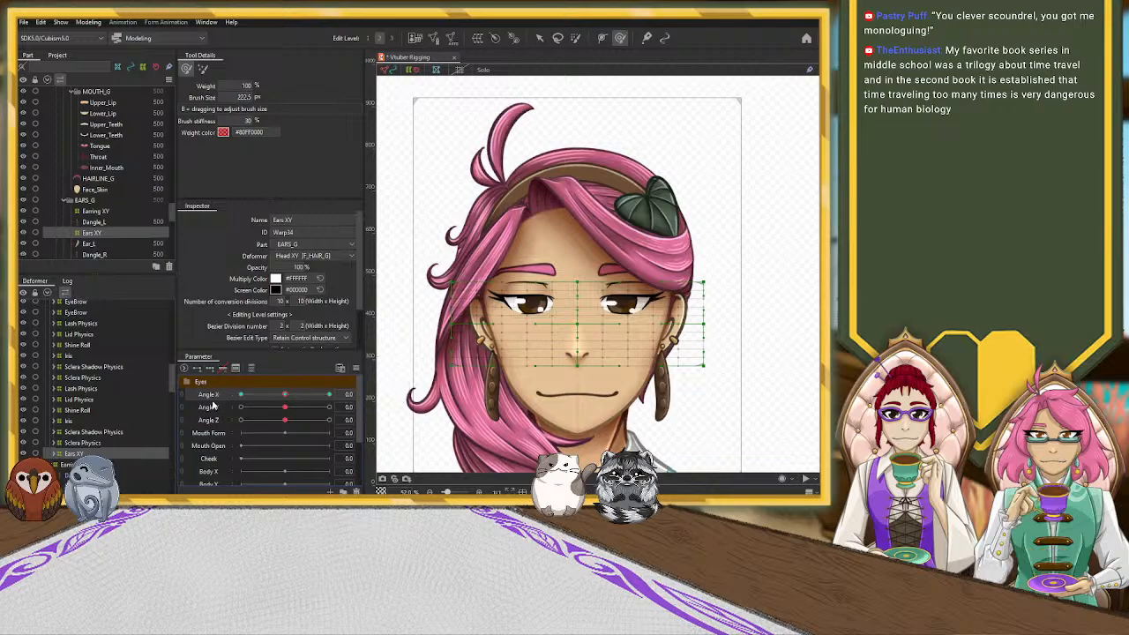
left_click(210, 409)
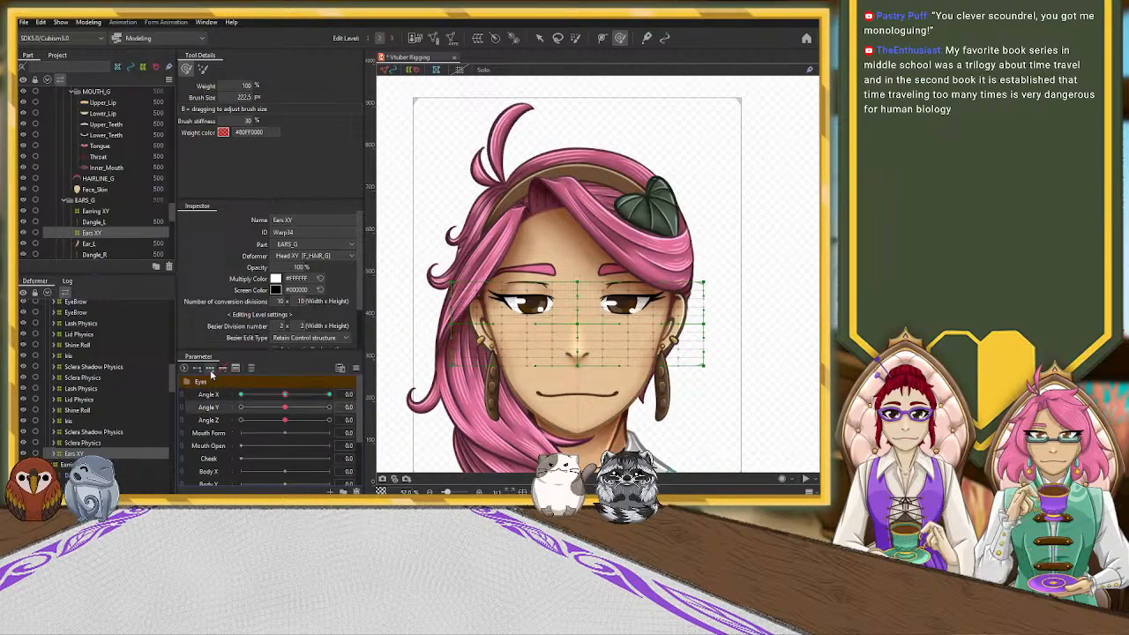
left_click(204, 397)
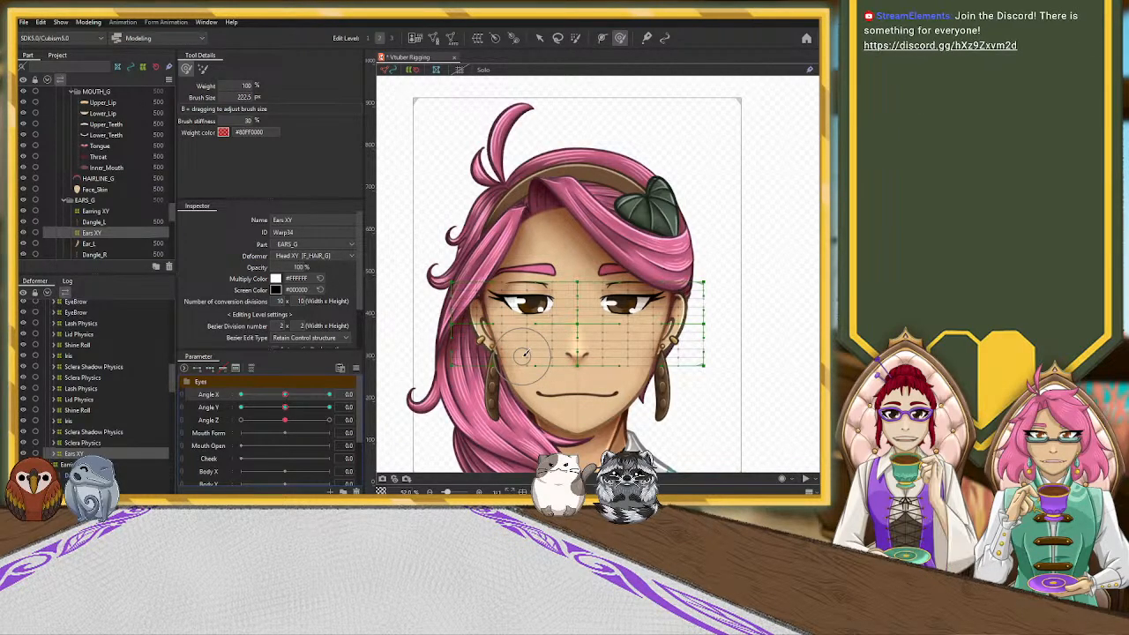
Set Angle X to -30 and slightly pull in the outer edge of the Ears XY deformer beside the near ear
left_click_drag(286, 398, 241, 397)
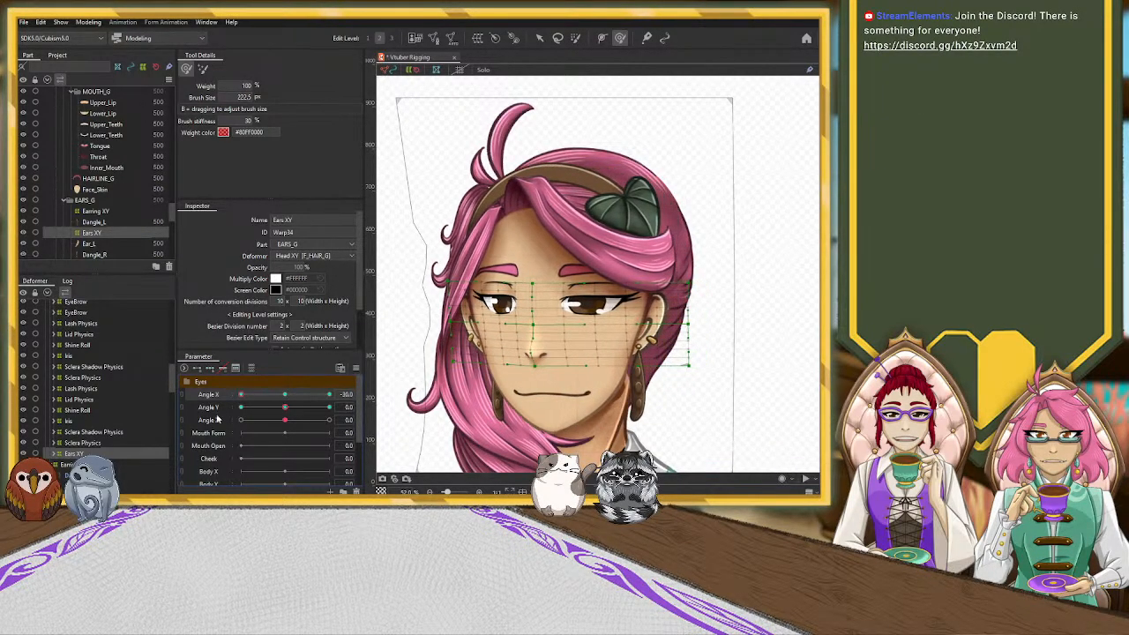
left_click(138, 454)
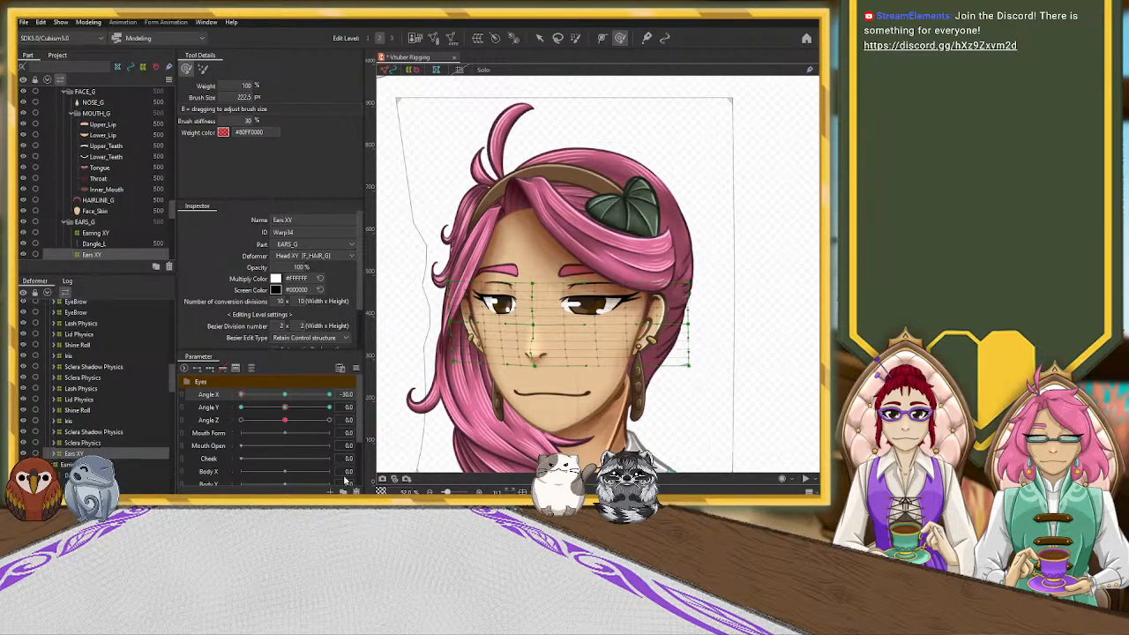
scroll(609, 315, "down", 12)
scroll(608, 313, "up", 8)
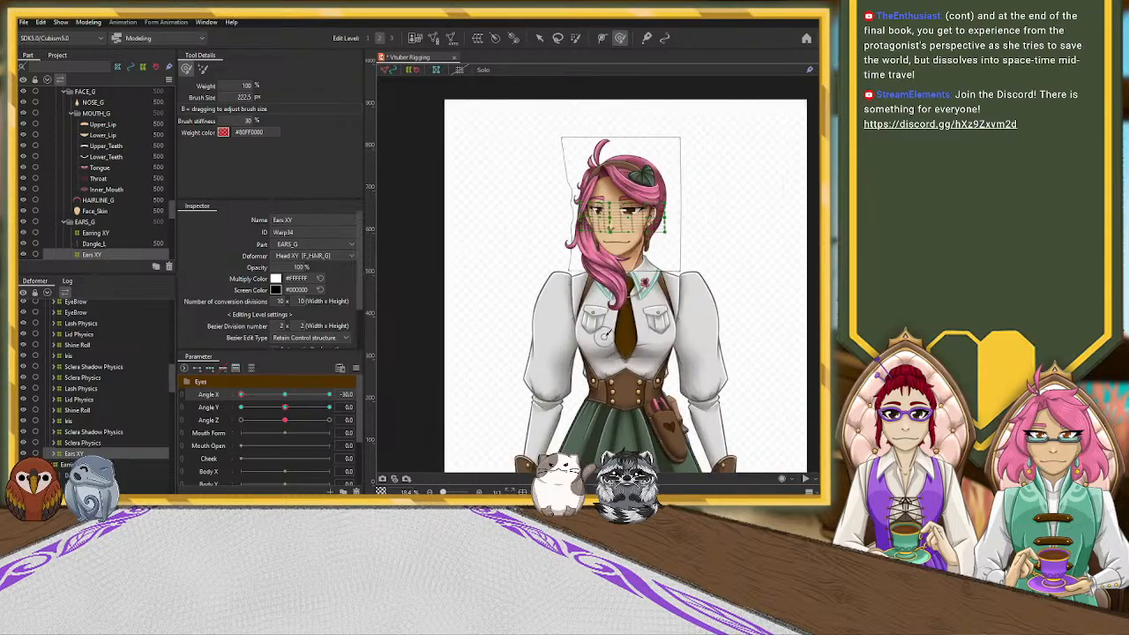
scroll(613, 265, "down", 3)
scroll(620, 204, "up", 6)
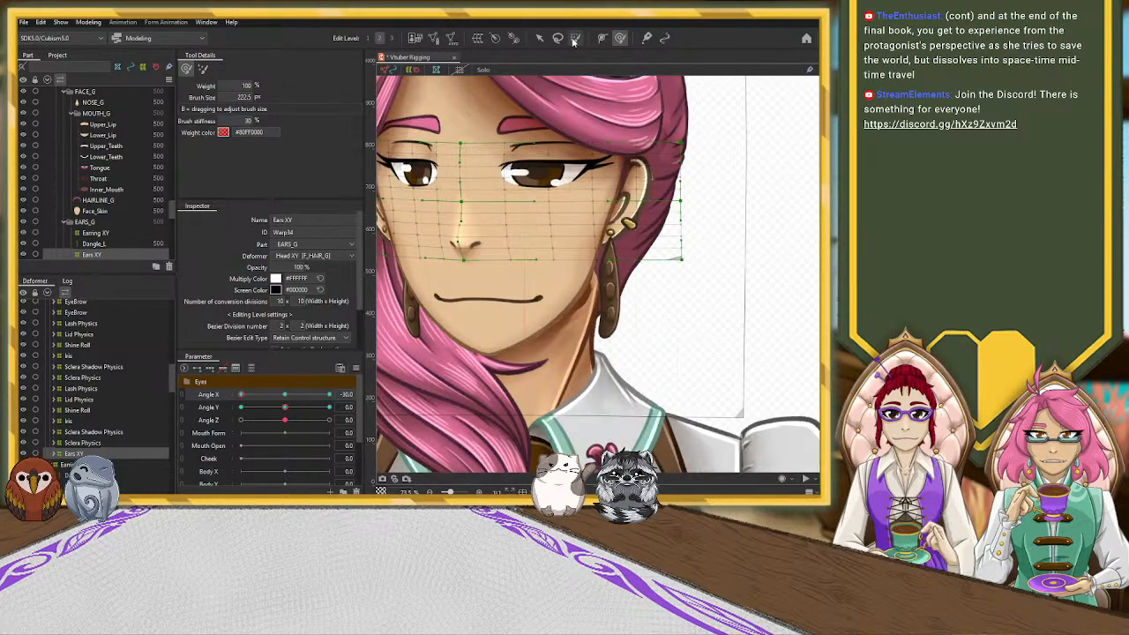
left_click(540, 39)
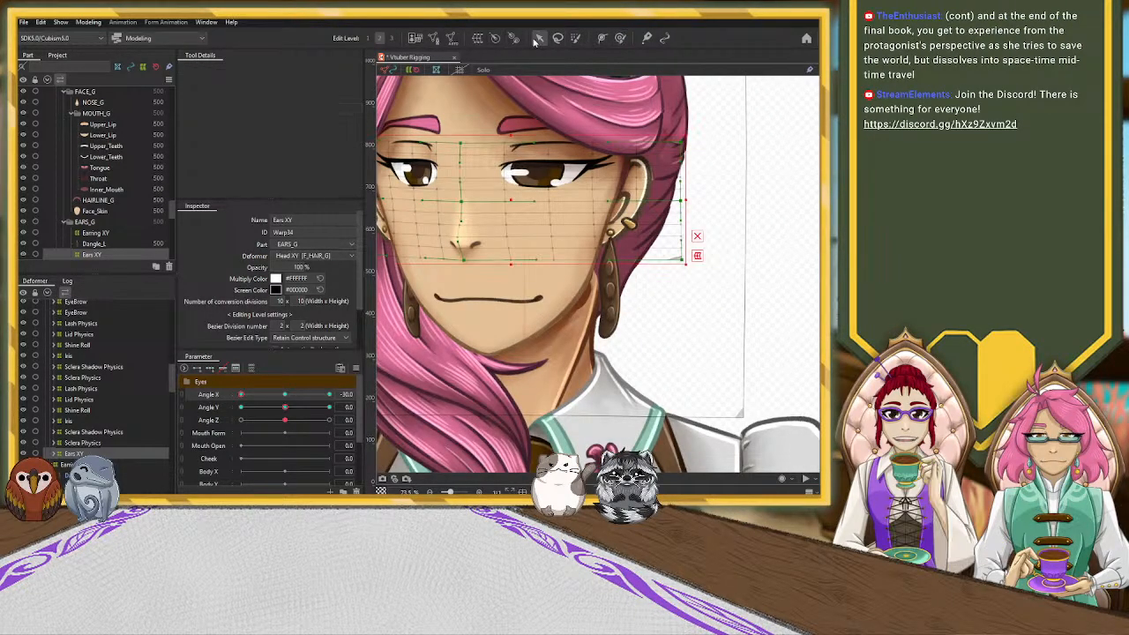
scroll(595, 218, "down", 3)
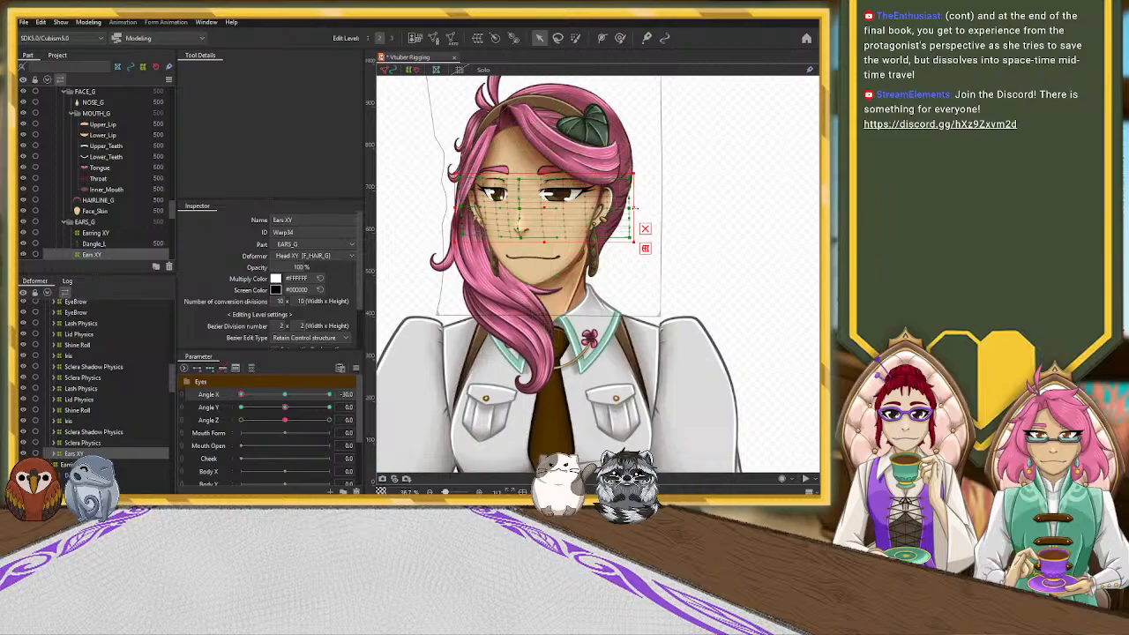
left_click_drag(636, 209, 634, 208)
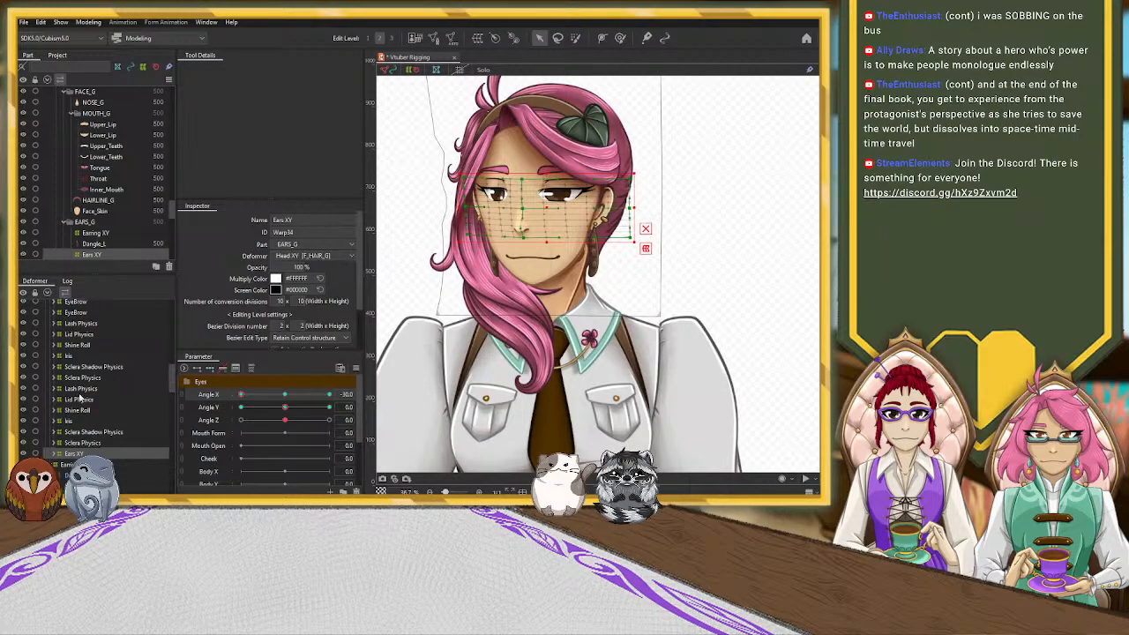
At Angle X -30, move the Ears XY deformer's far-side edge inward and shift its central points toward the far ear, testing Angle X
left_click_drag(242, 395, 223, 406)
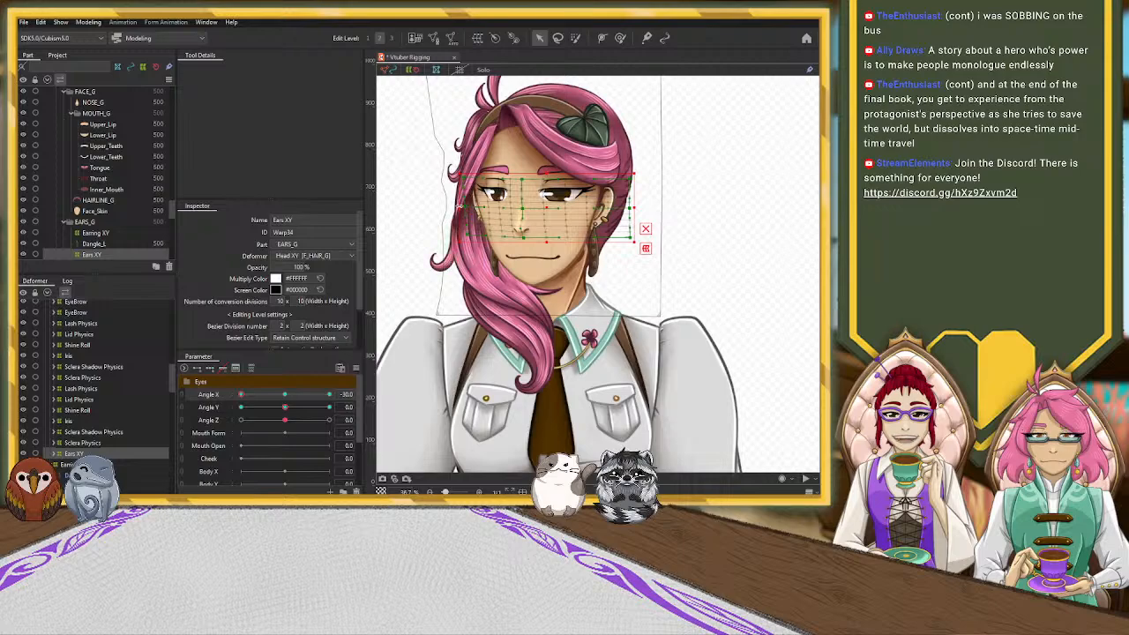
left_click_drag(460, 208, 468, 206)
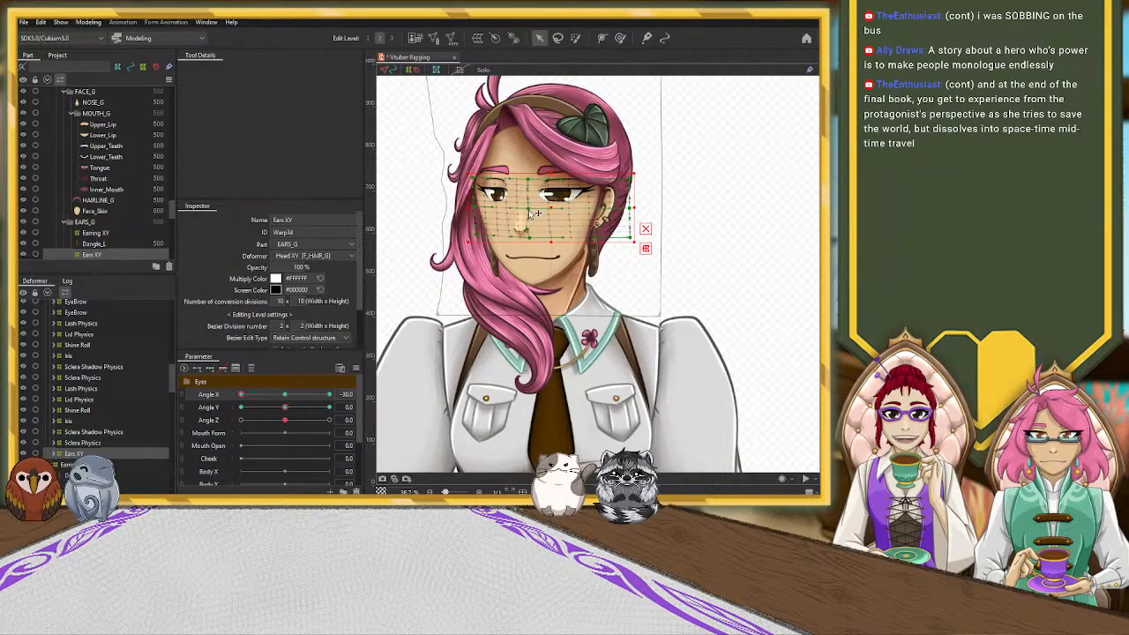
left_click_drag(529, 211, 524, 241)
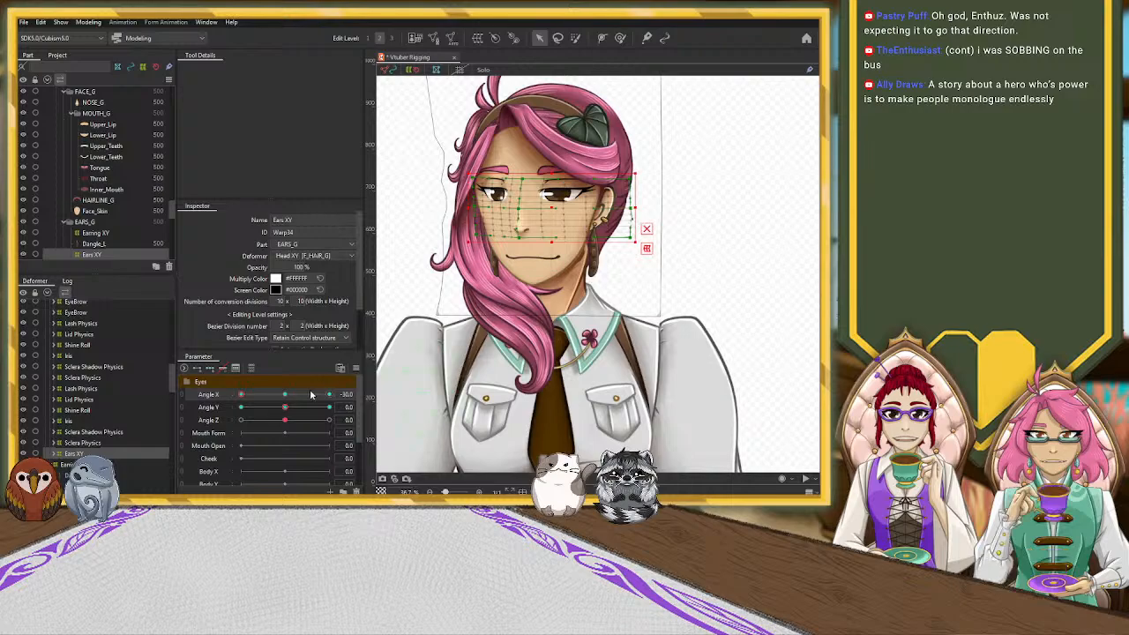
mouse_move(241, 395)
left_mouse_down()
mouse_move(291, 396)
mouse_move(218, 402)
mouse_move(313, 396)
mouse_move(227, 403)
left_mouse_up()
Select Head XY, nudge its grid around the cheek with the deform brush at Angle X -30, and set the brush size to 320.5 px
scroll(115, 412, "up", 10)
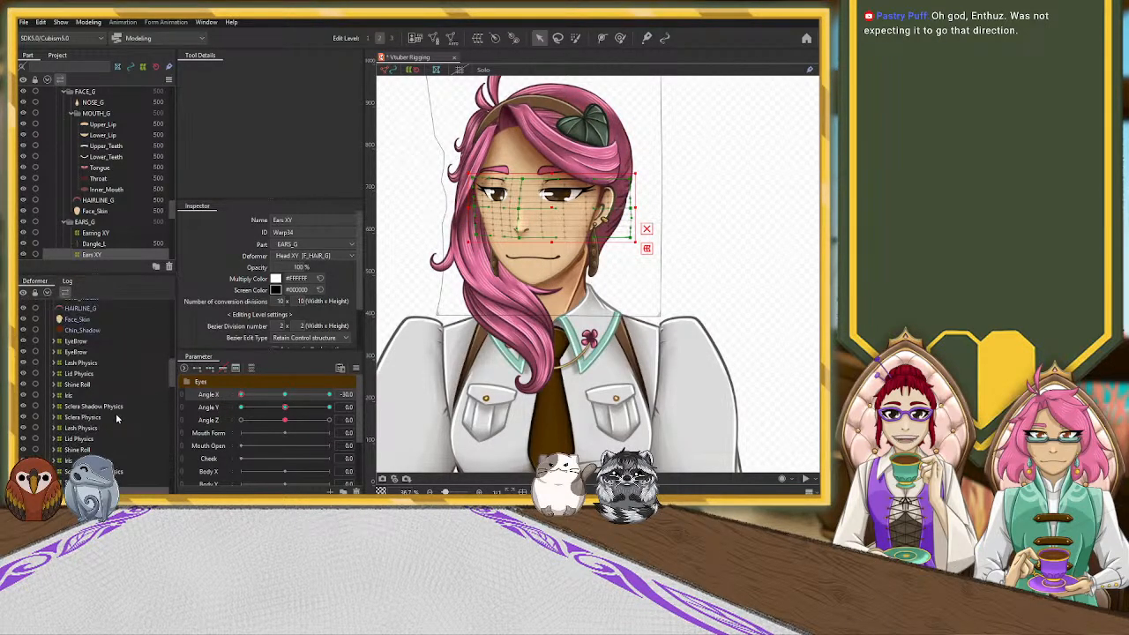
scroll(117, 409, "up", 3)
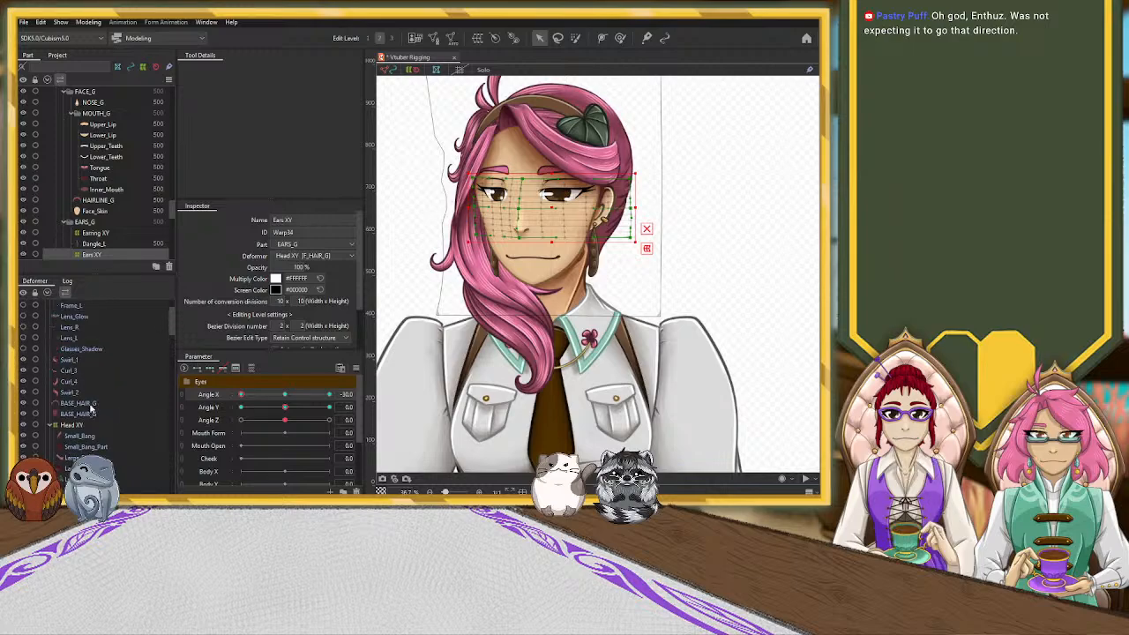
left_click(72, 425)
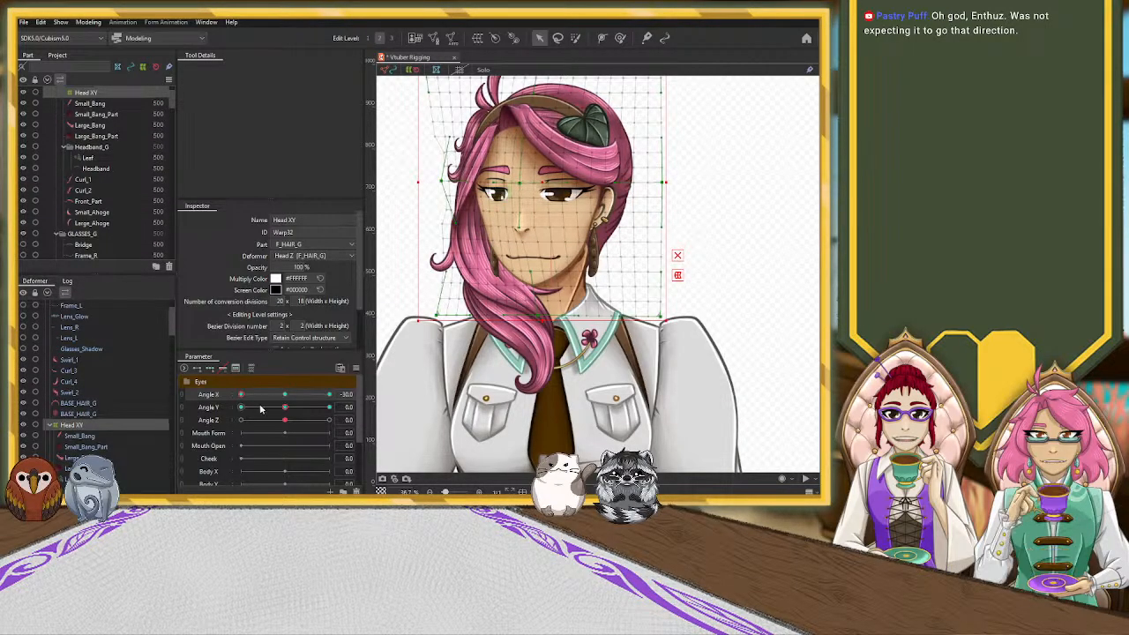
mouse_move(242, 396)
left_mouse_down()
mouse_move(297, 396)
mouse_move(226, 404)
left_mouse_up()
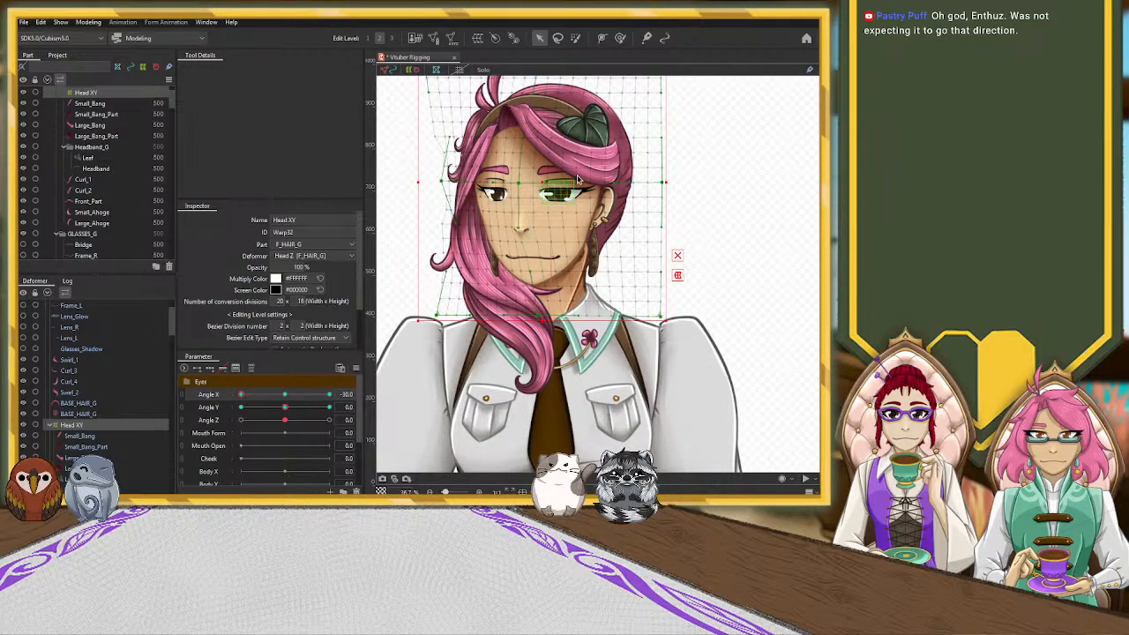
key("b")
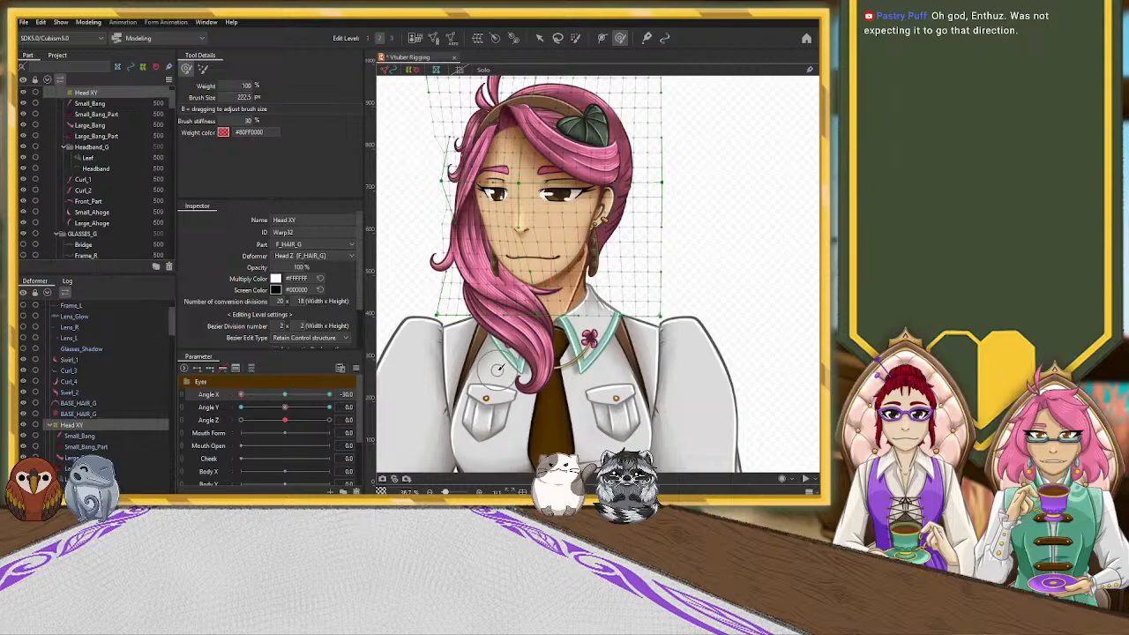
mouse_move(498, 368)
left_mouse_down()
mouse_move(508, 370)
mouse_move(484, 419)
left_mouse_up()
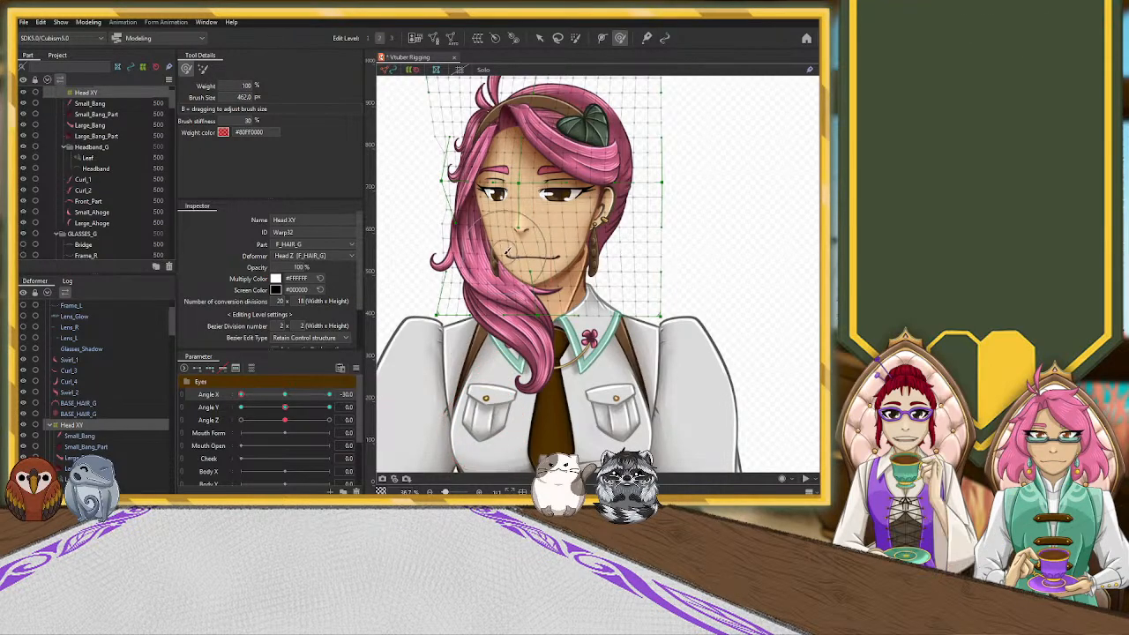
left_click_drag(516, 251, 508, 260)
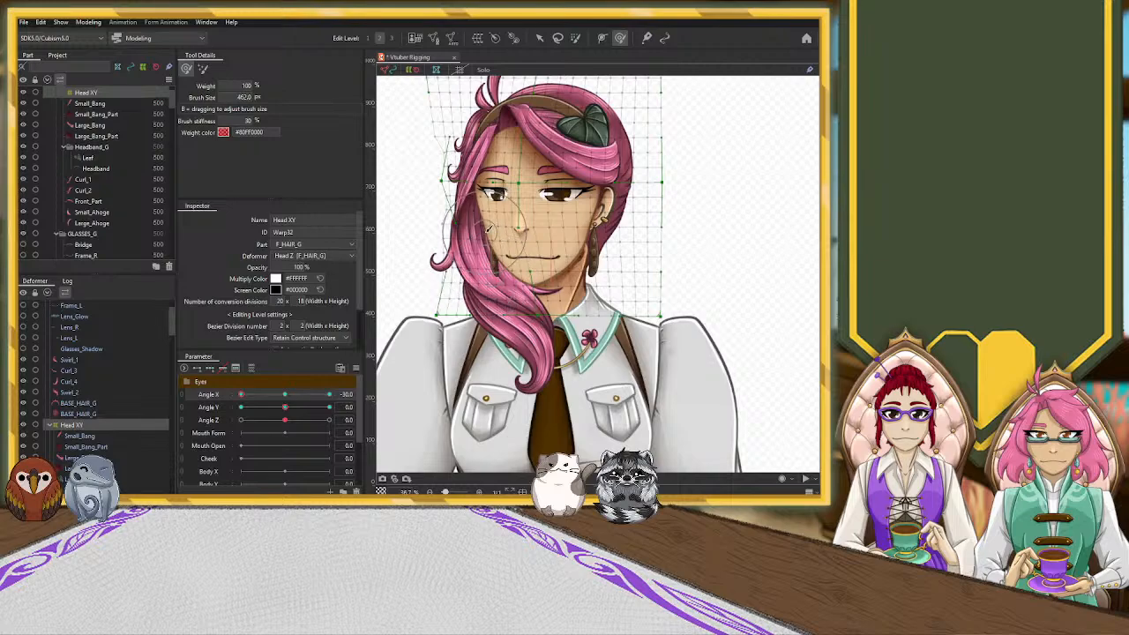
left_click_drag(482, 351, 480, 333)
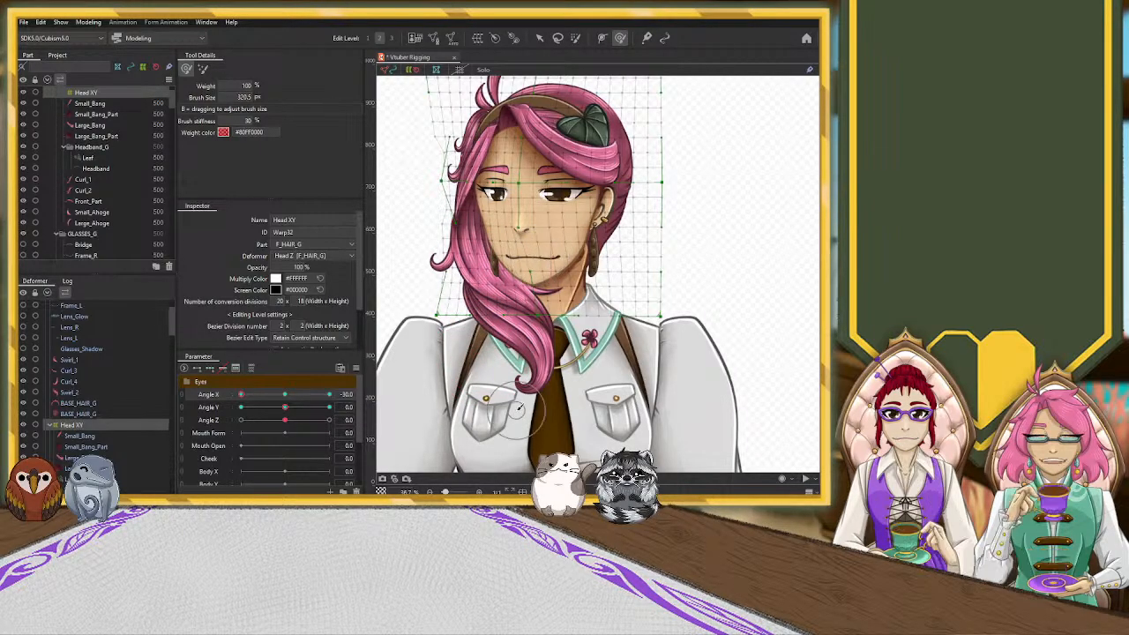
Examine which parts and deformers sit under Head XY in the hierarchy, and collapse Earring XY
scroll(102, 418, "up", 2)
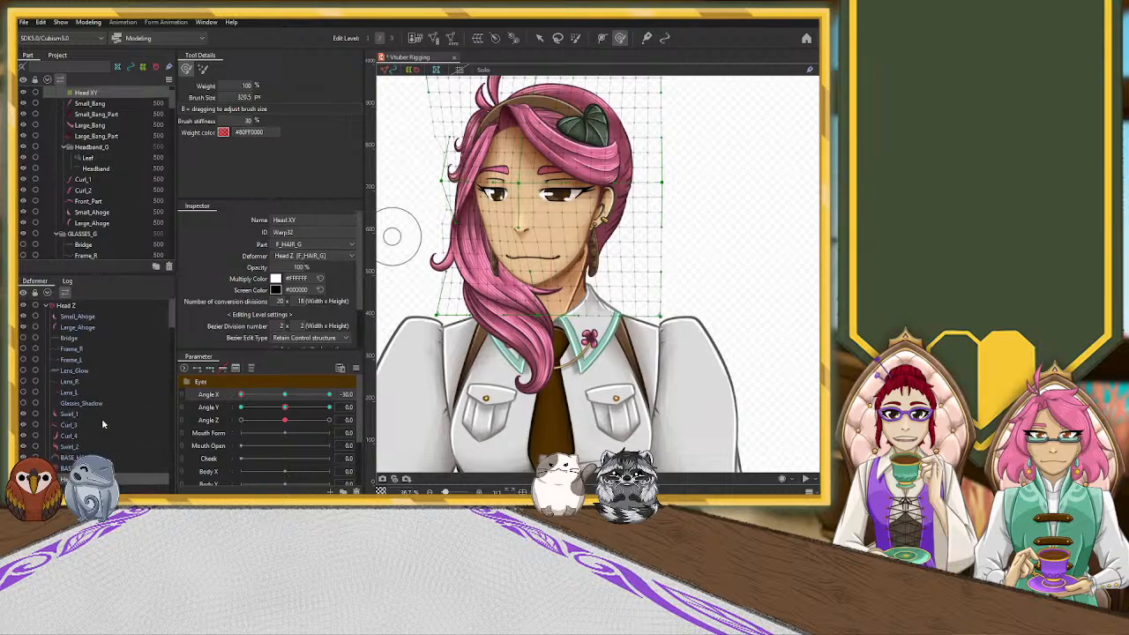
scroll(73, 406, "down", 2)
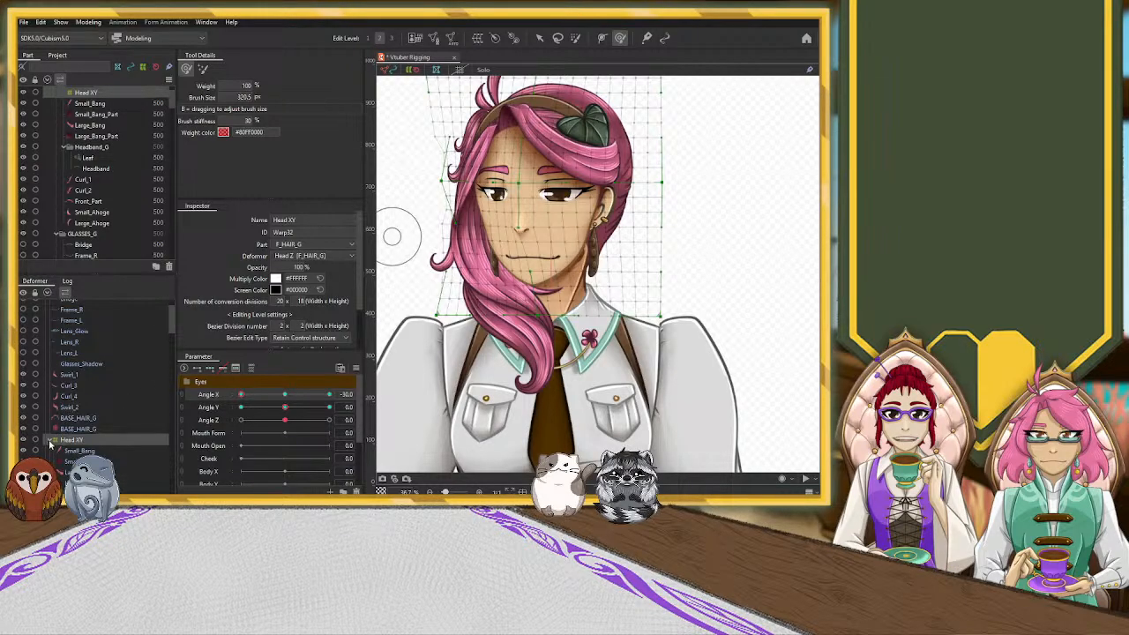
left_click(51, 441)
left_click(50, 451)
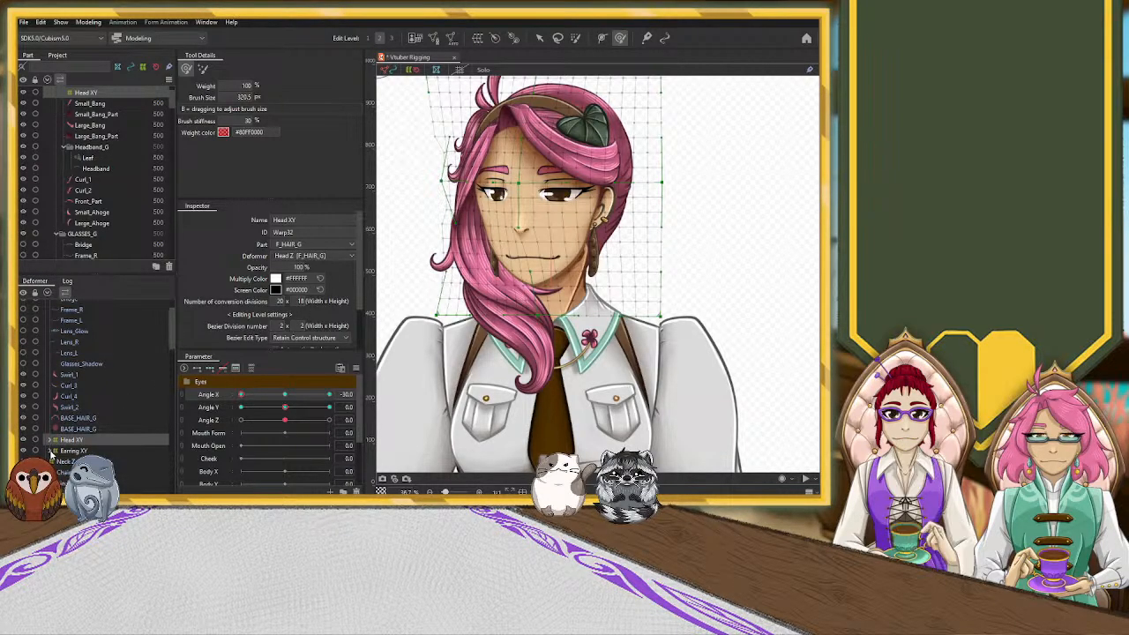
scroll(52, 448, "down", 5)
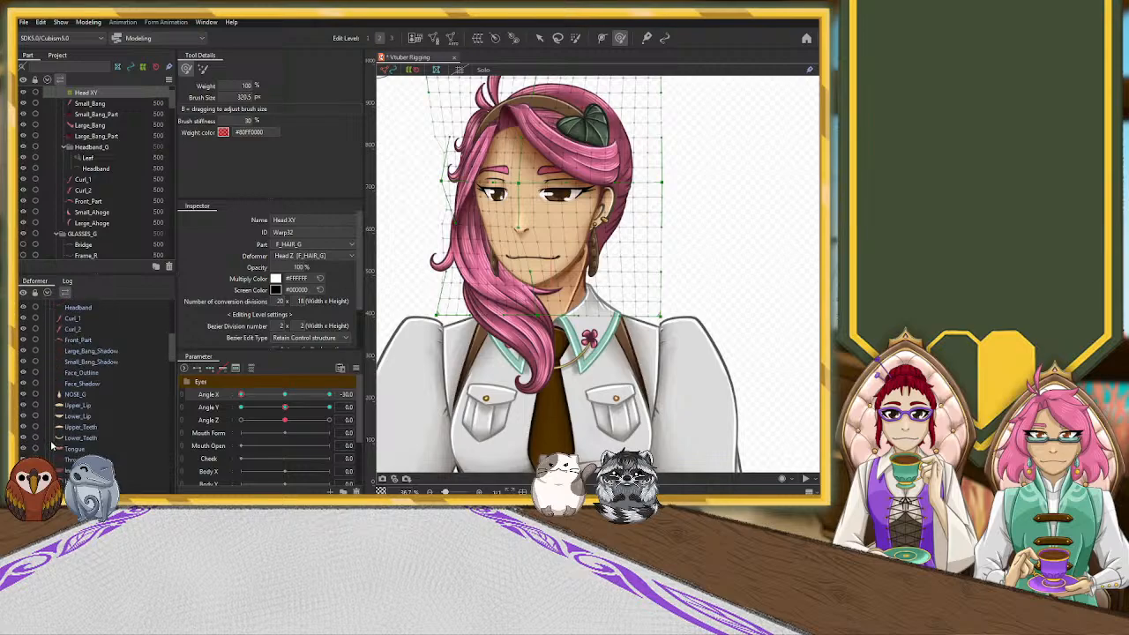
scroll(52, 448, "down", 3)
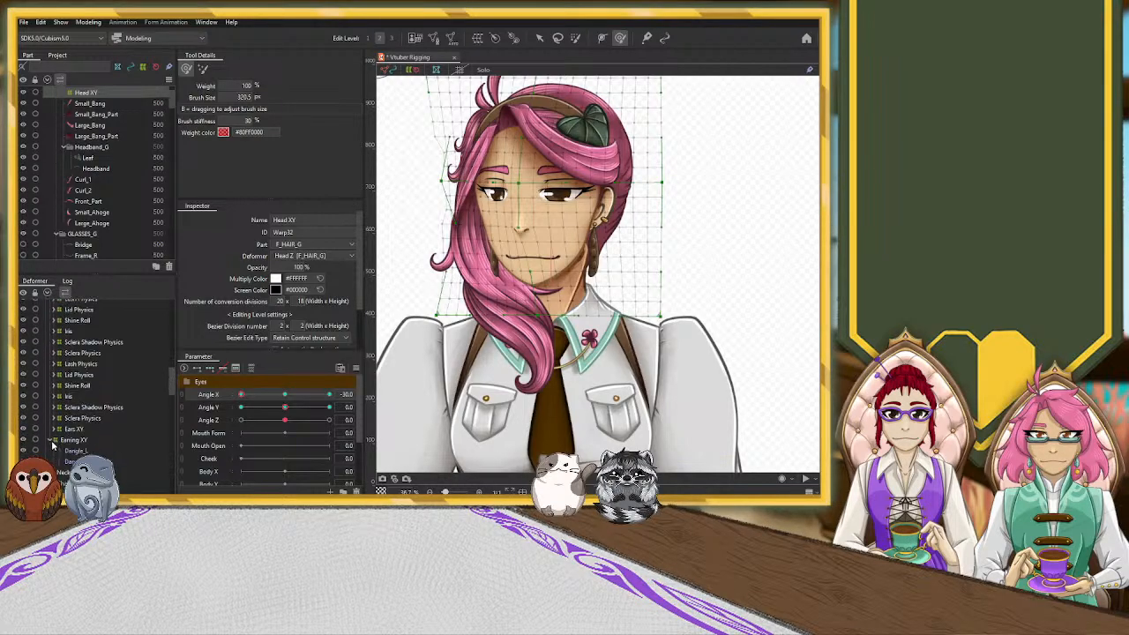
left_click(52, 444)
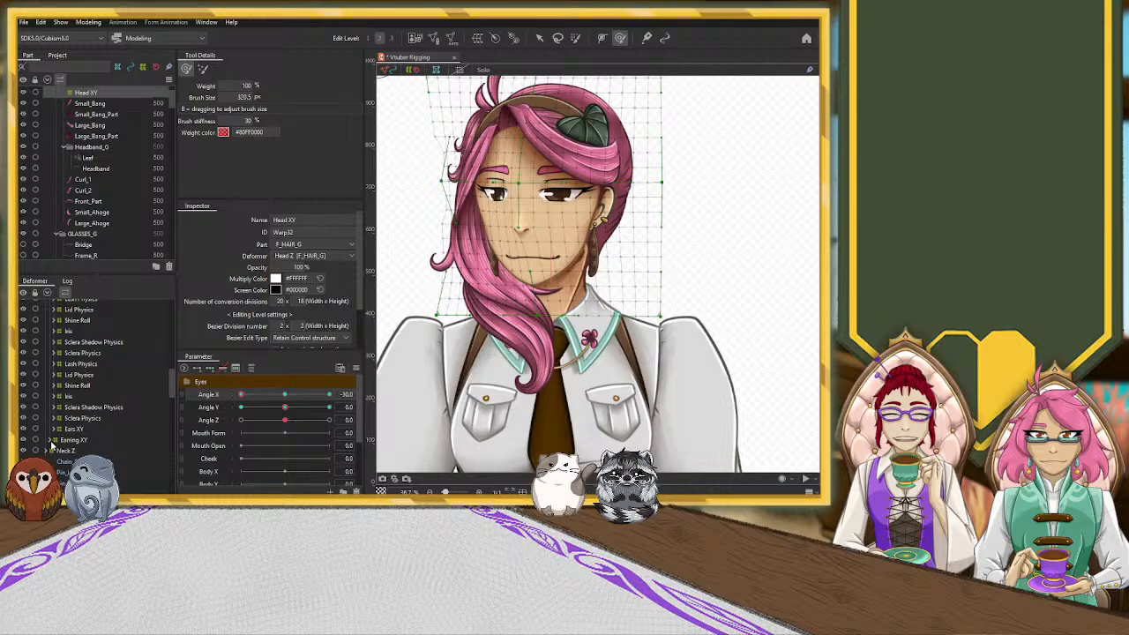
scroll(51, 448, "up", 6)
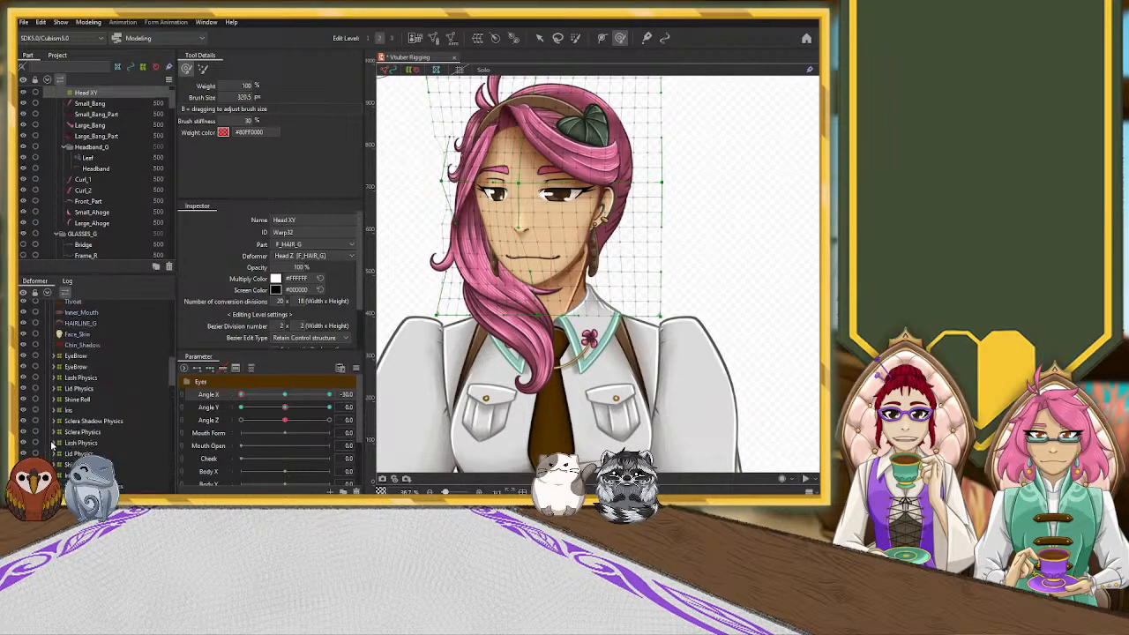
scroll(52, 446, "up", 6)
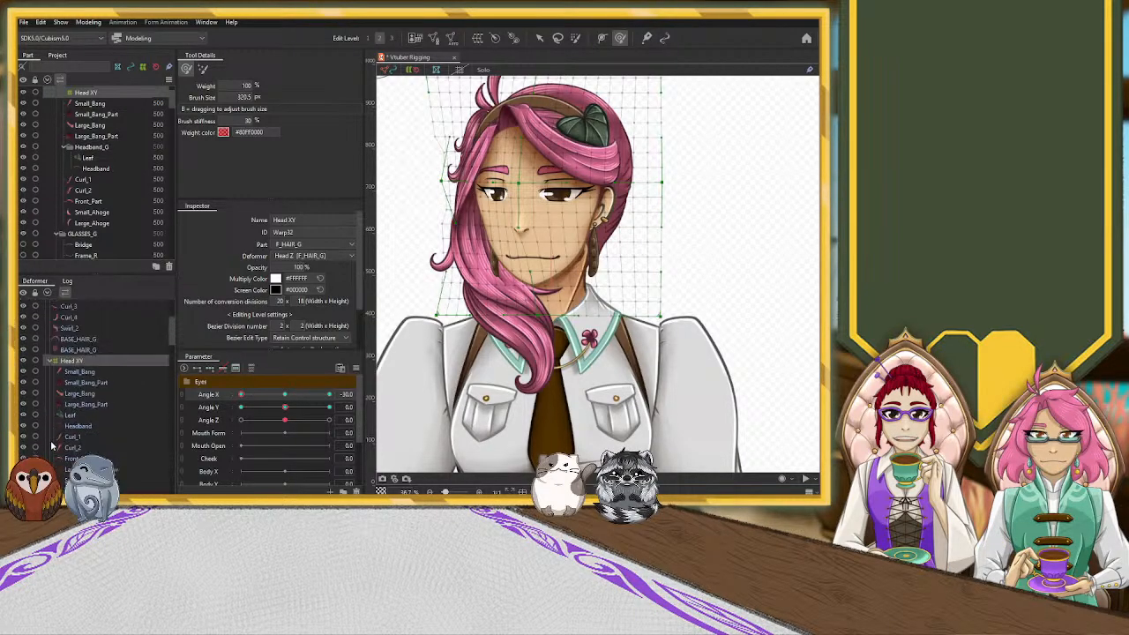
Create a warp deformer named Face XY under Head XY around Small_Bang through Ears XY, excluding Face_Outline, Face_Shadow and Face_Skin
left_click(78, 414)
scroll(83, 370, "down", 5)
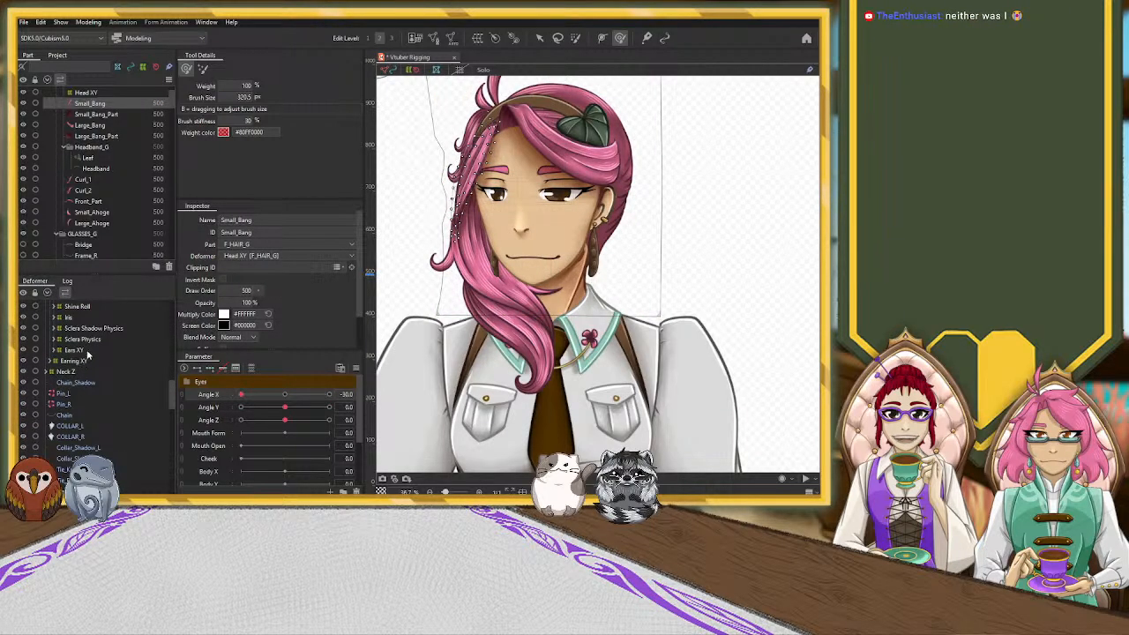
left_click(84, 350)
scroll(88, 396, "up", 4)
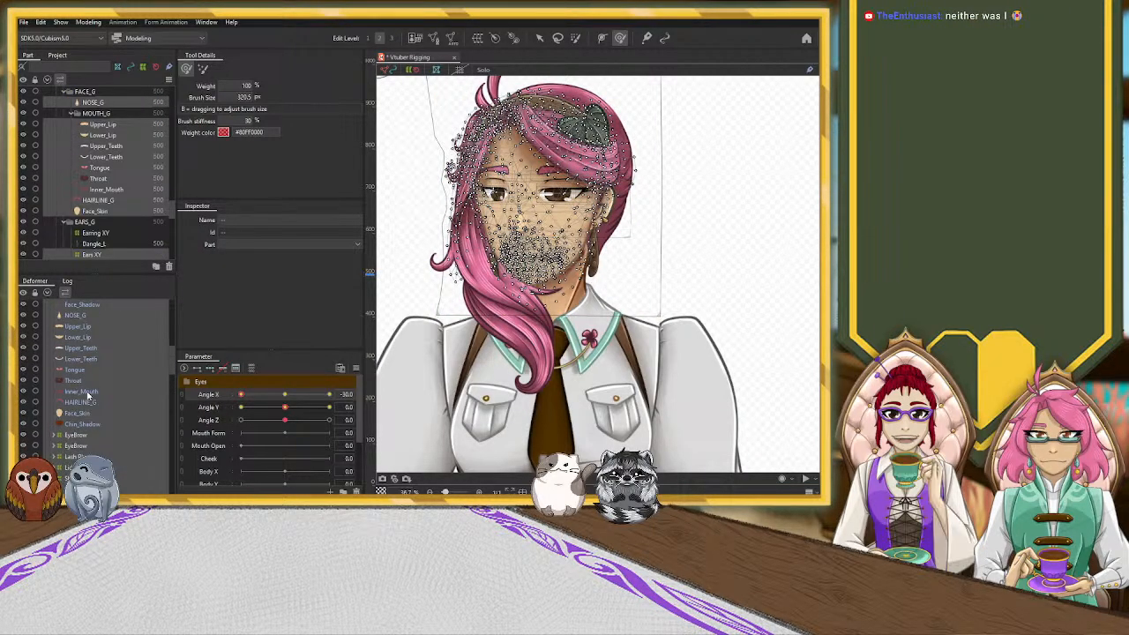
scroll(89, 396, "up", 3)
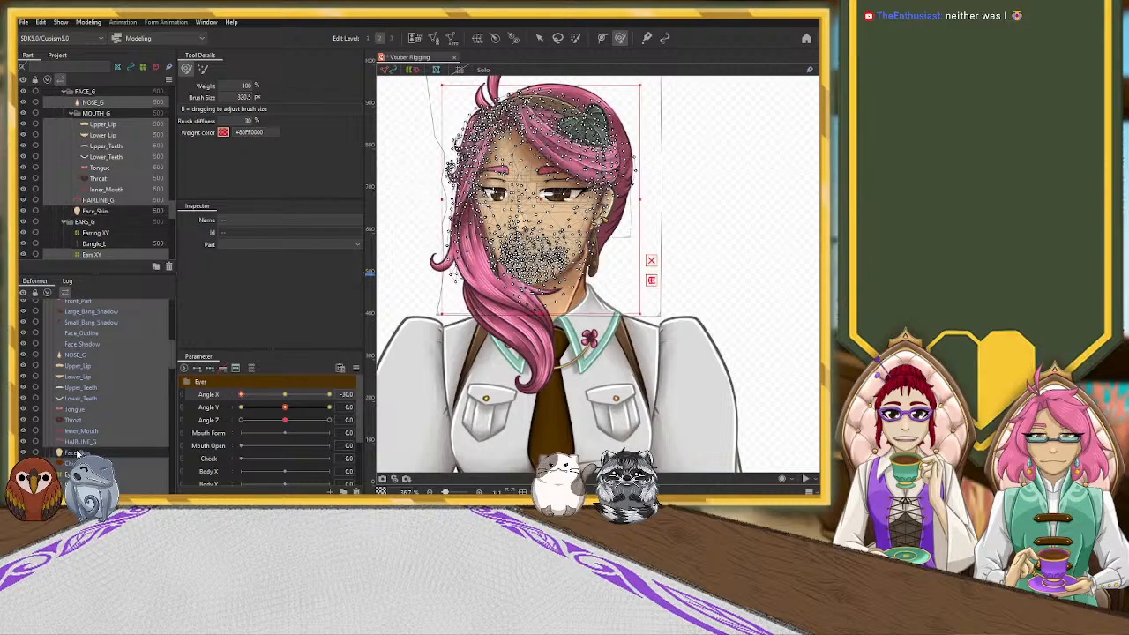
scroll(89, 447, "up", 3)
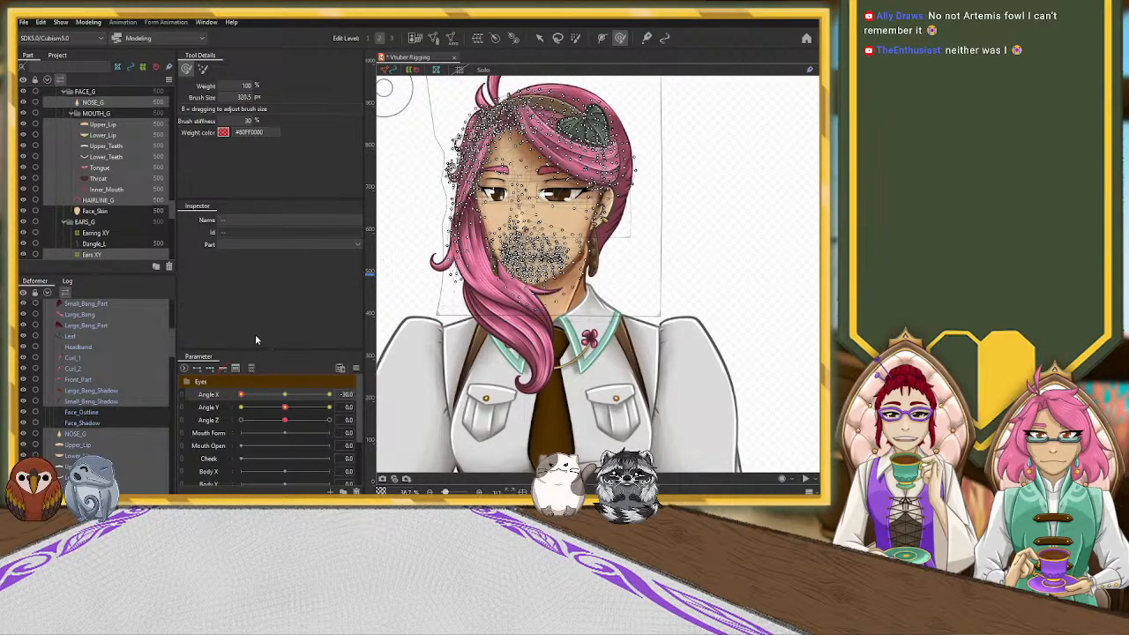
key("ctrl+z")
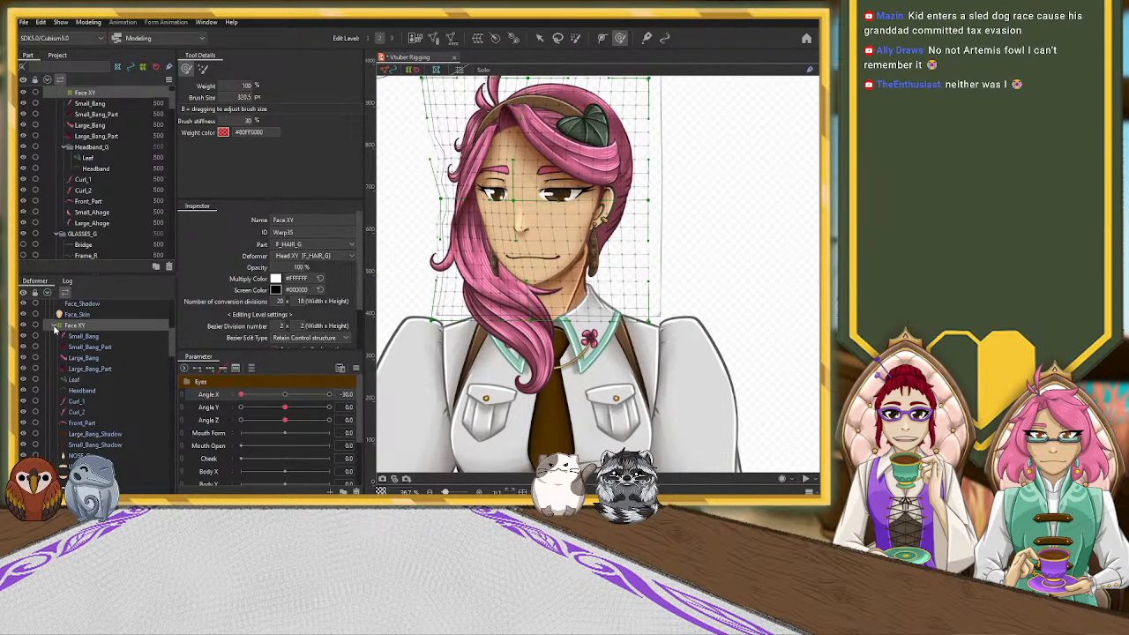
scroll(58, 333, "up", 2)
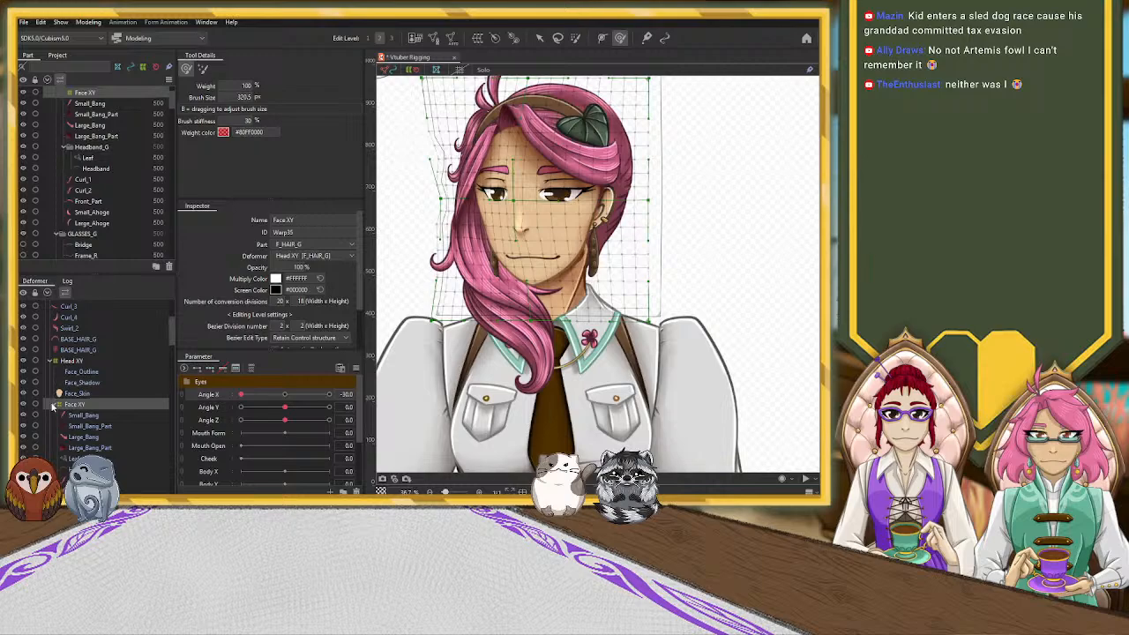
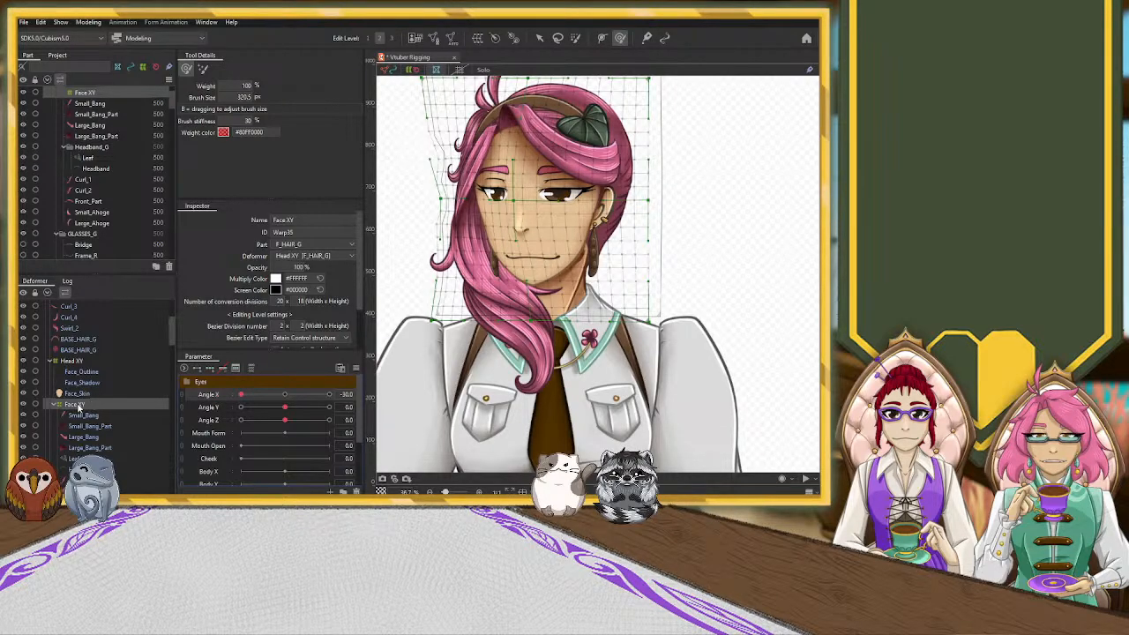
Set Angle X to 0 and add three keys to the Face XY deformer on both Angle X and Angle Y
left_click(284, 399)
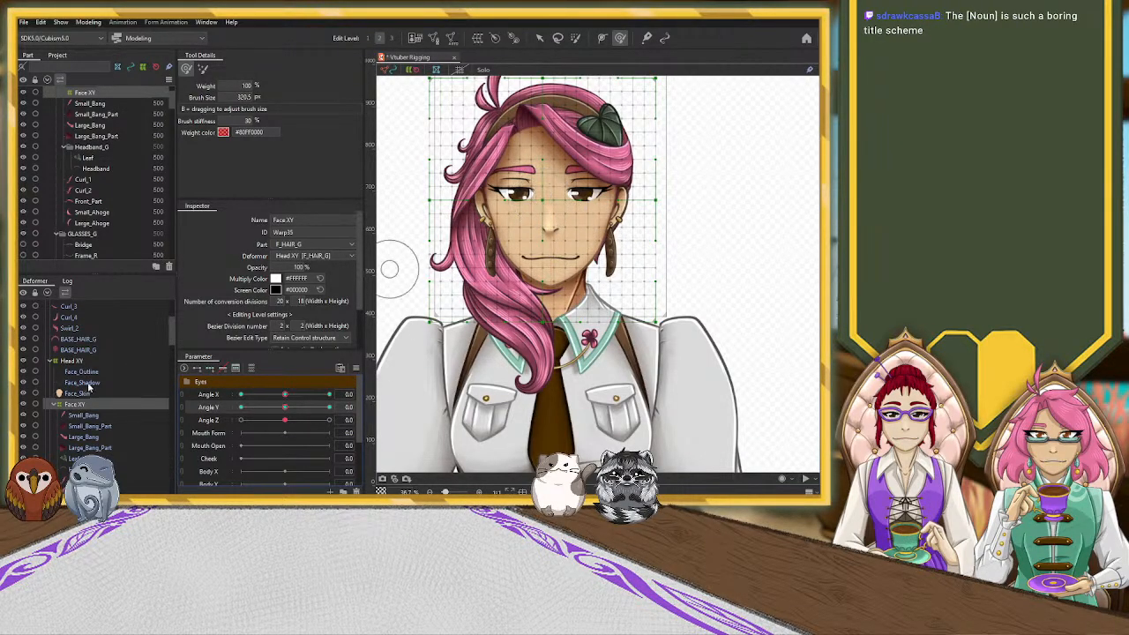
scroll(538, 205, "up", 2)
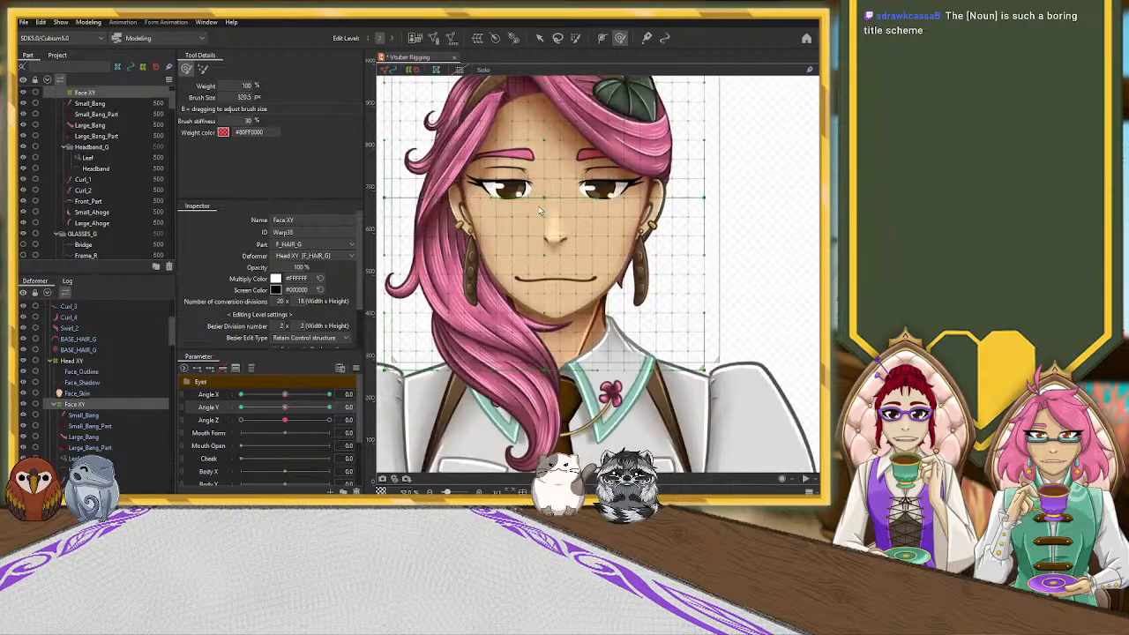
Try to shift the Face XY grid's centre point slightly sideways on the nose bridge
left_click(537, 39)
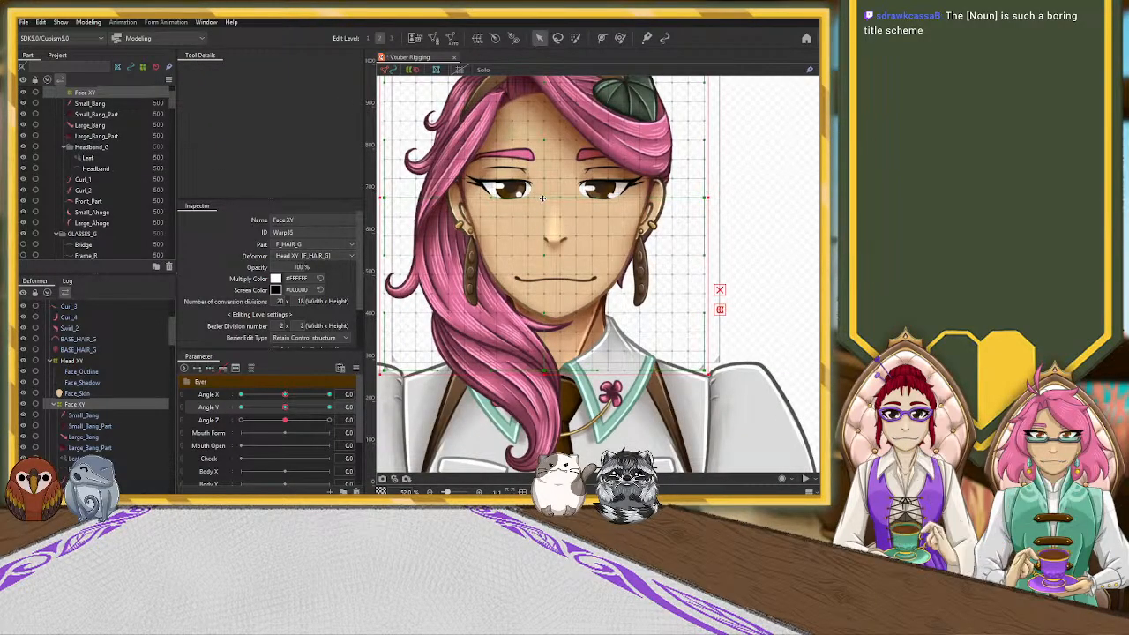
left_click_drag(546, 198, 556, 198)
key("ctrl+z")
scroll(556, 197, "up", 6)
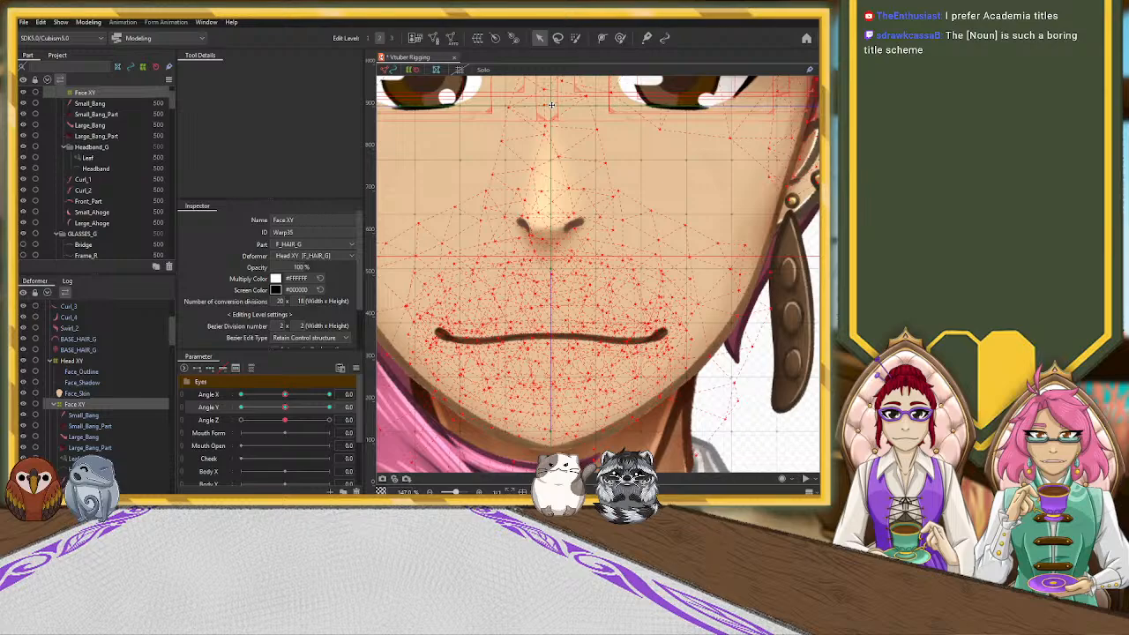
scroll(546, 124, "down", 6)
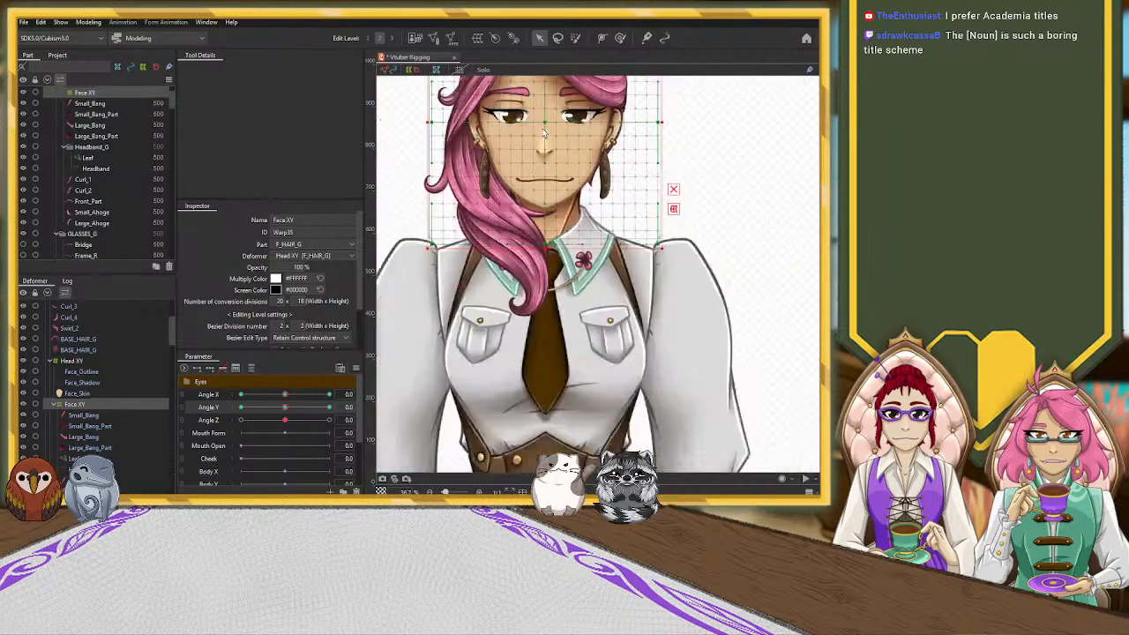
scroll(544, 132, "down", 2)
scroll(554, 208, "up", 3)
scroll(549, 188, "down", 4)
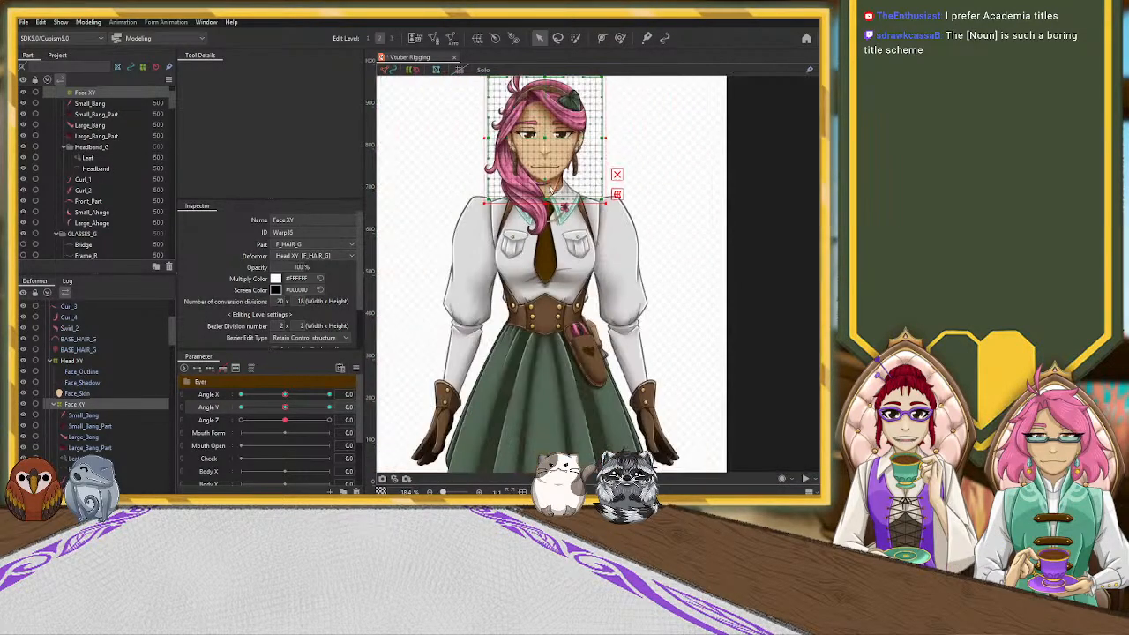
scroll(552, 190, "up", 5)
scroll(583, 260, "down", 2)
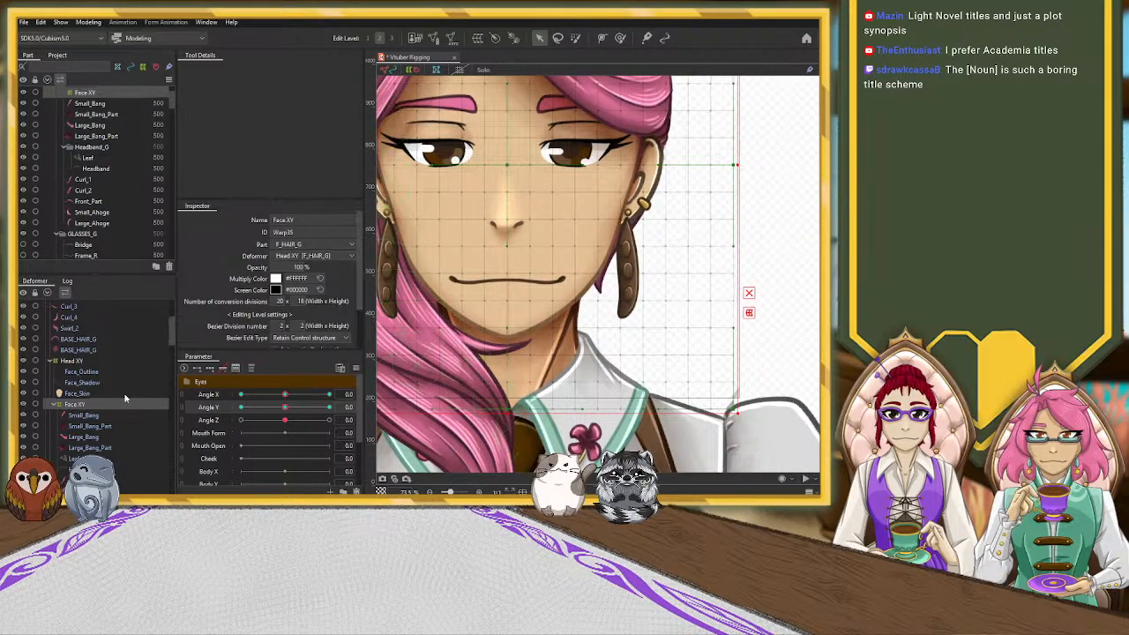
Undo the creation of the Face XY deformer and its keys, and set Angle X to 0
key("ctrl+z")
key("ctrl+z")
key("ctrl+z")
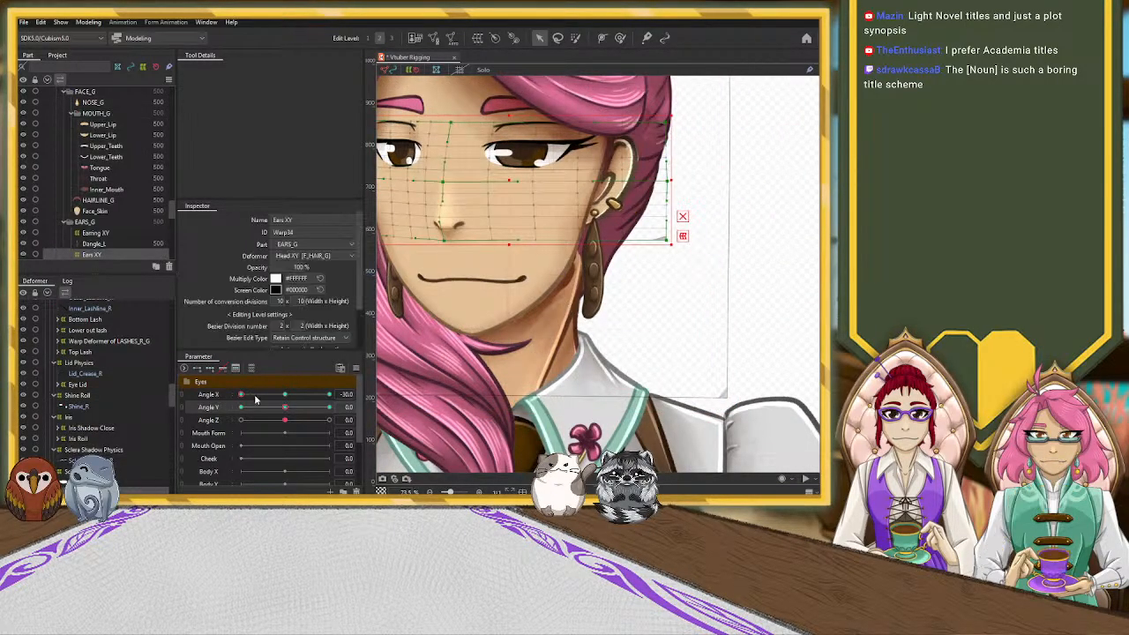
left_click(285, 396)
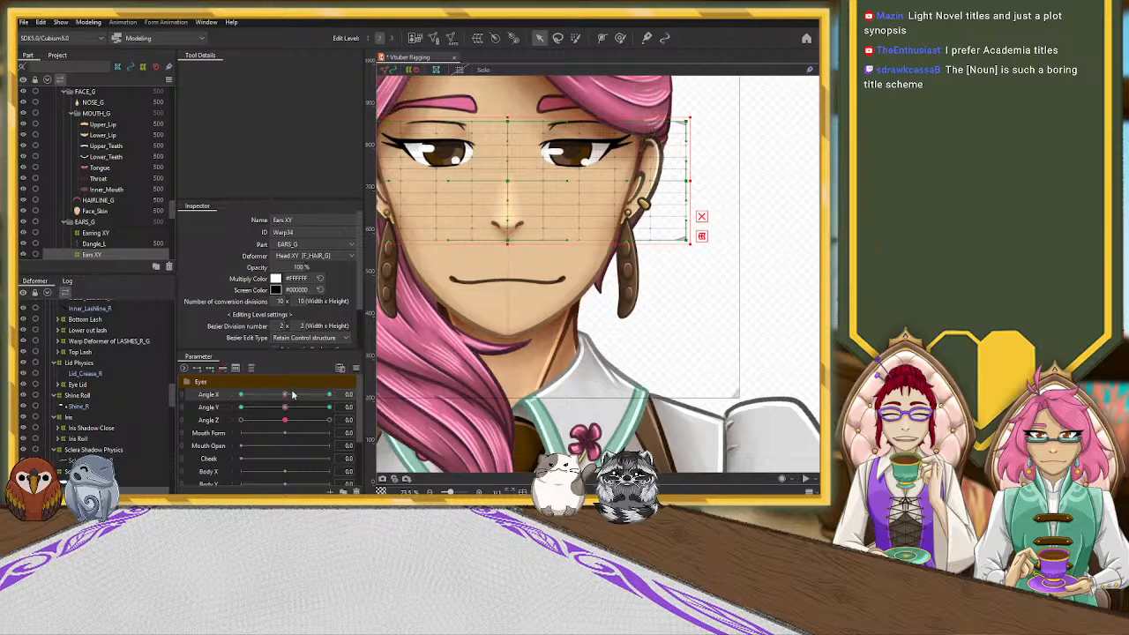
Examine the head turn by moving Angle X between 0 and -30, ending at 0
scroll(507, 218, "up", 3)
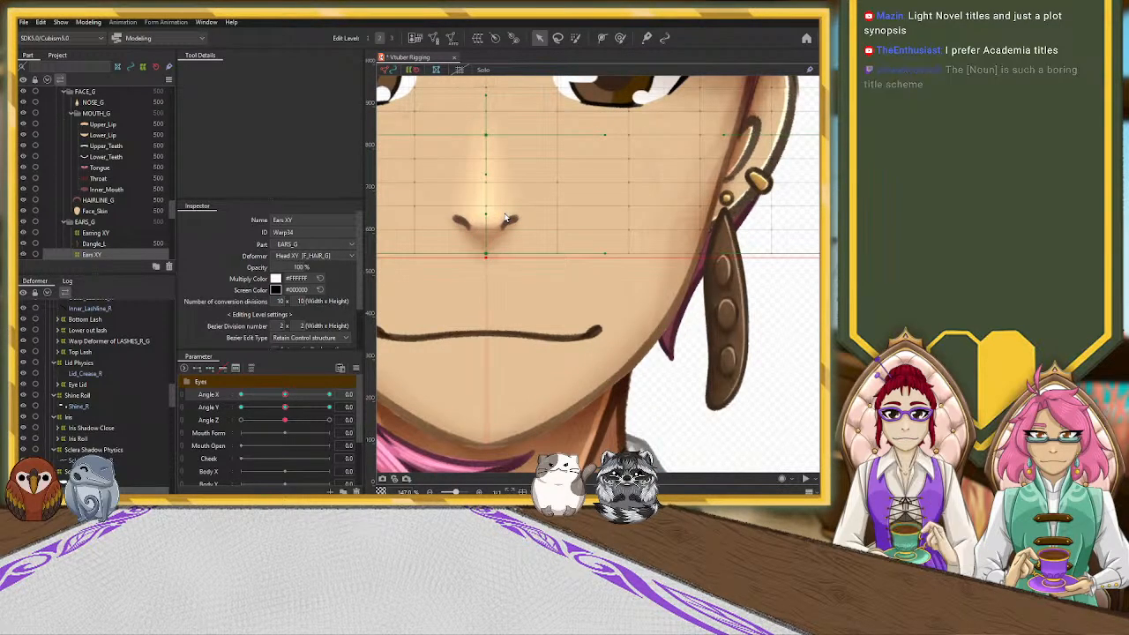
scroll(80, 375, "down", 3)
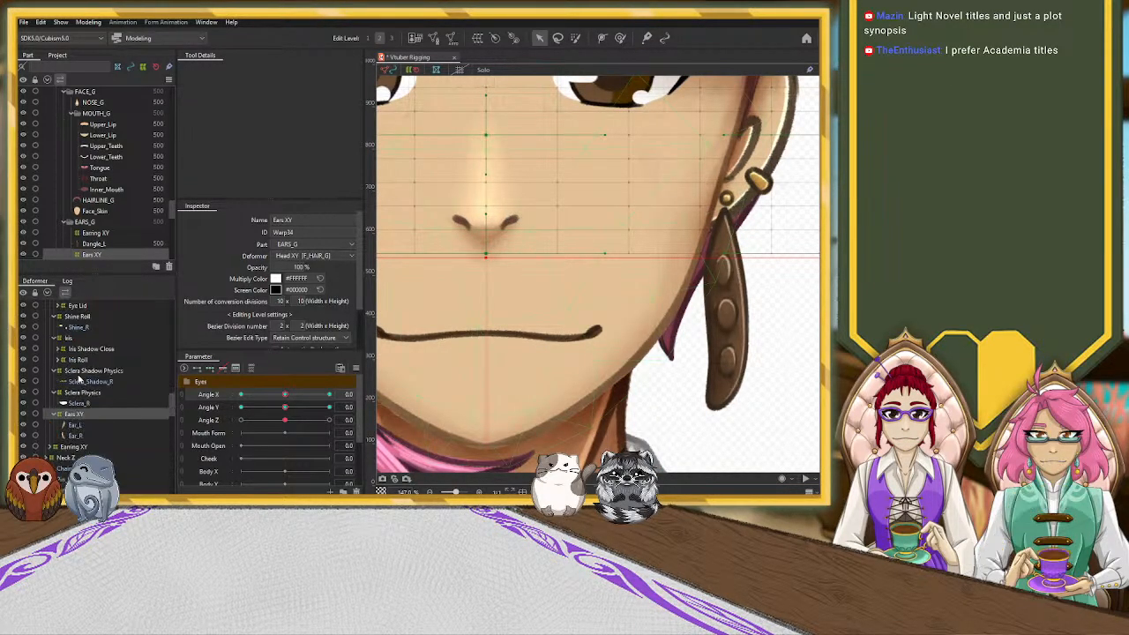
scroll(79, 378, "down", 3)
scroll(274, 304, "down", 2)
scroll(481, 234, "down", 7)
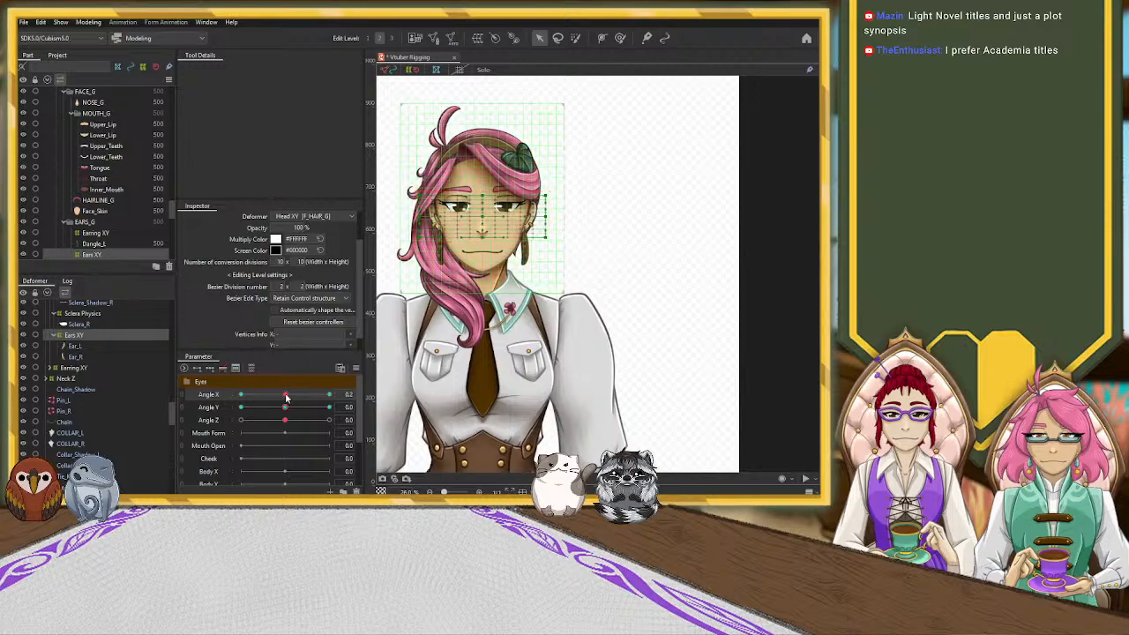
left_click_drag(285, 396, 239, 402)
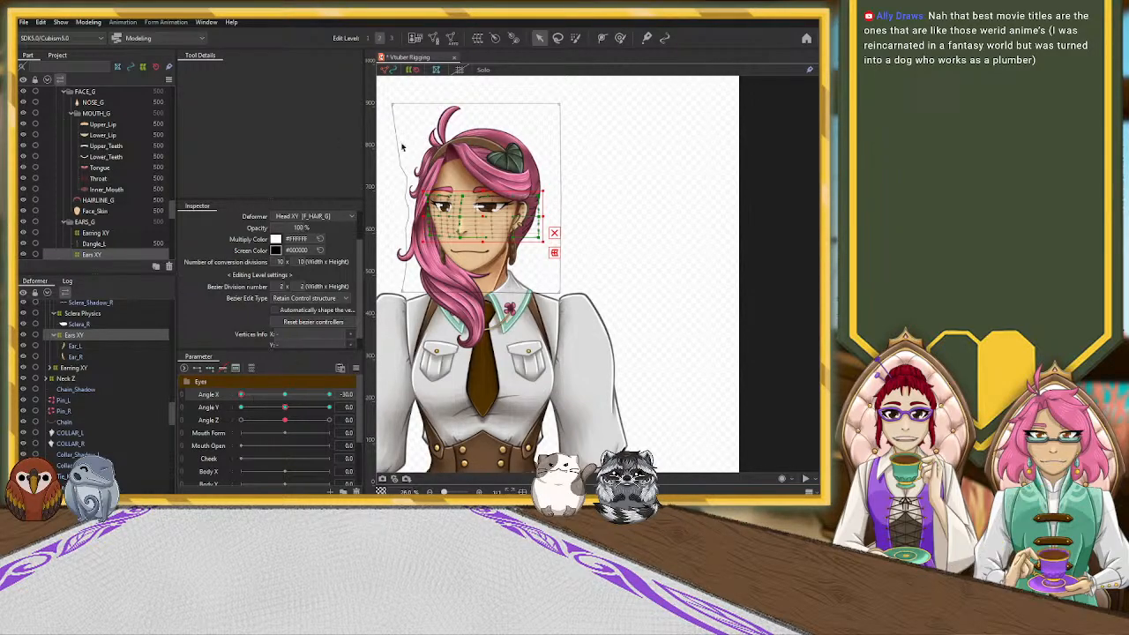
scroll(434, 172, "up", 4)
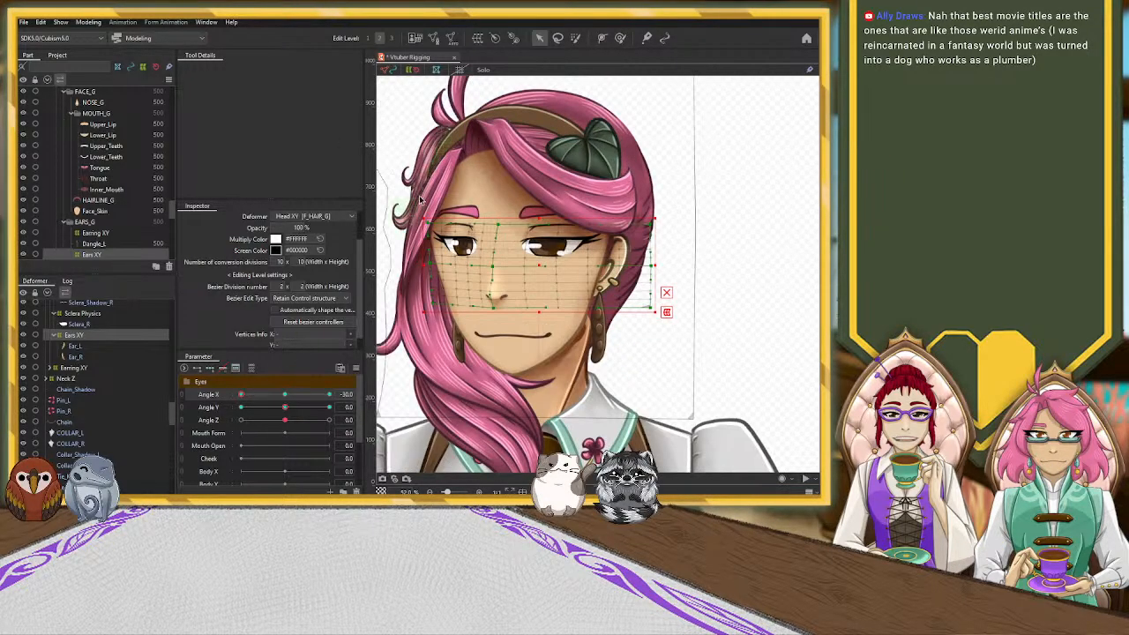
mouse_move(240, 395)
left_mouse_down()
mouse_move(285, 396)
mouse_move(236, 403)
left_mouse_up()
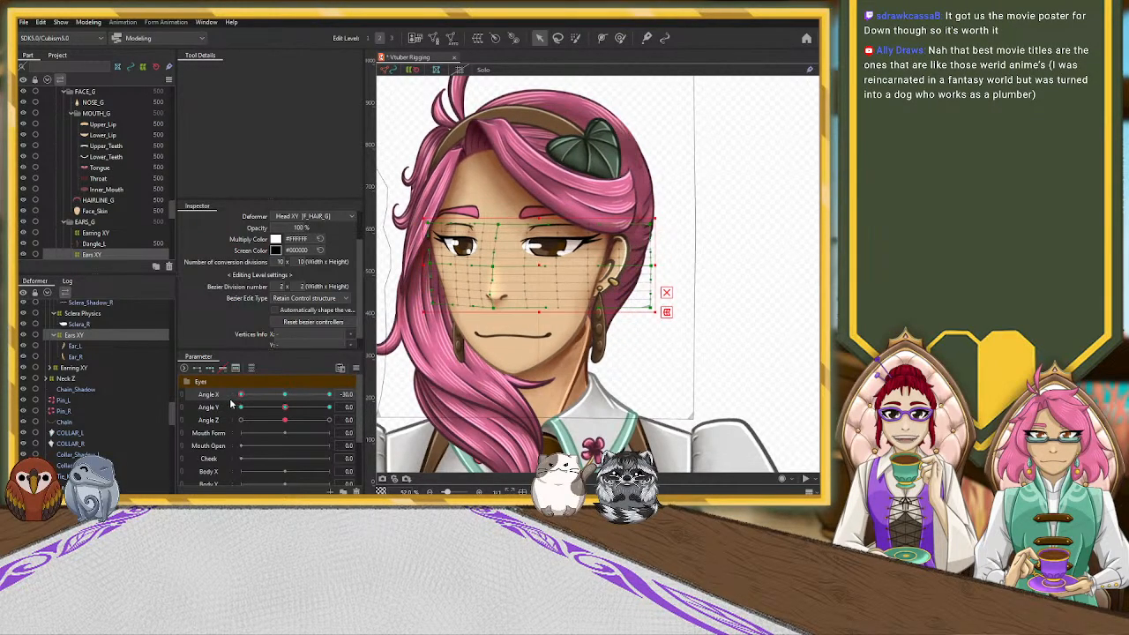
left_click(286, 399)
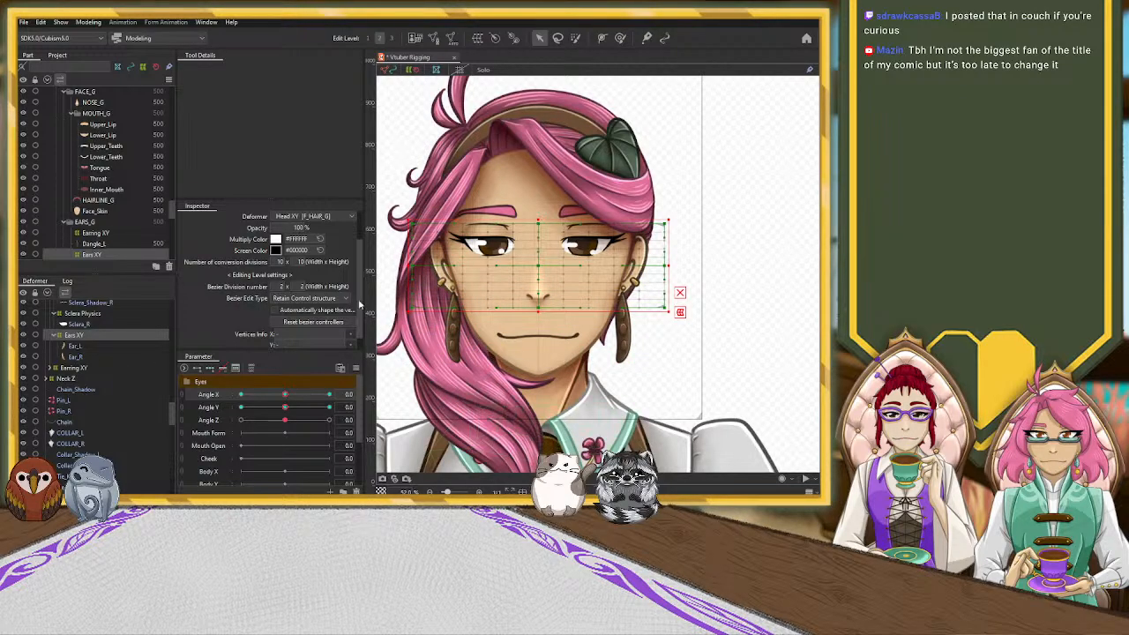
left_click_drag(284, 397, 212, 414)
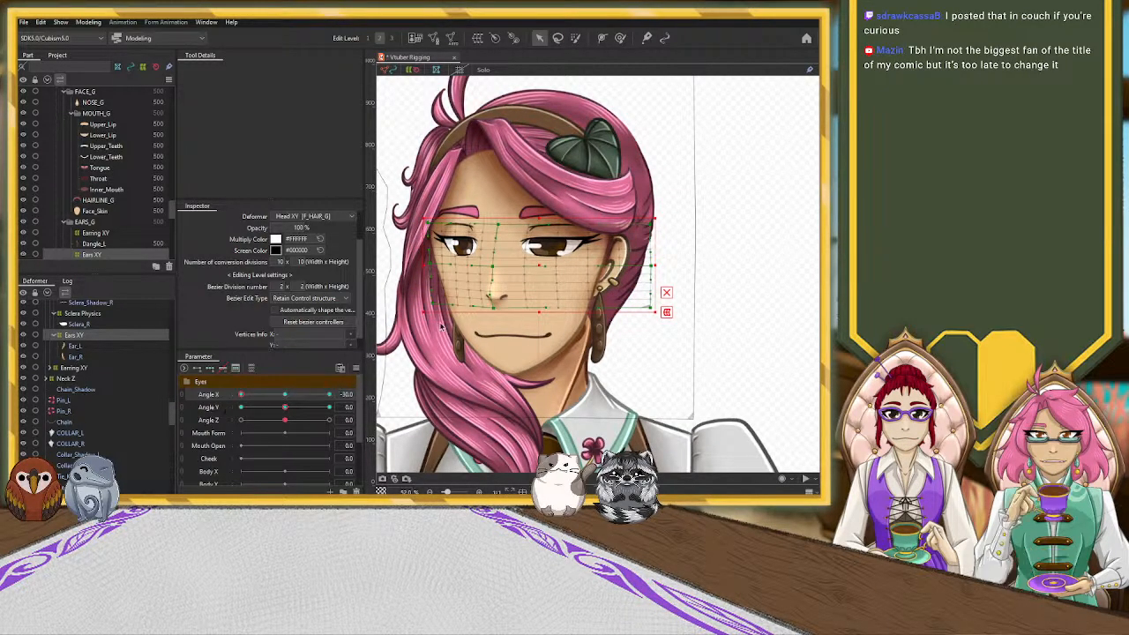
scroll(436, 146, "down", 2)
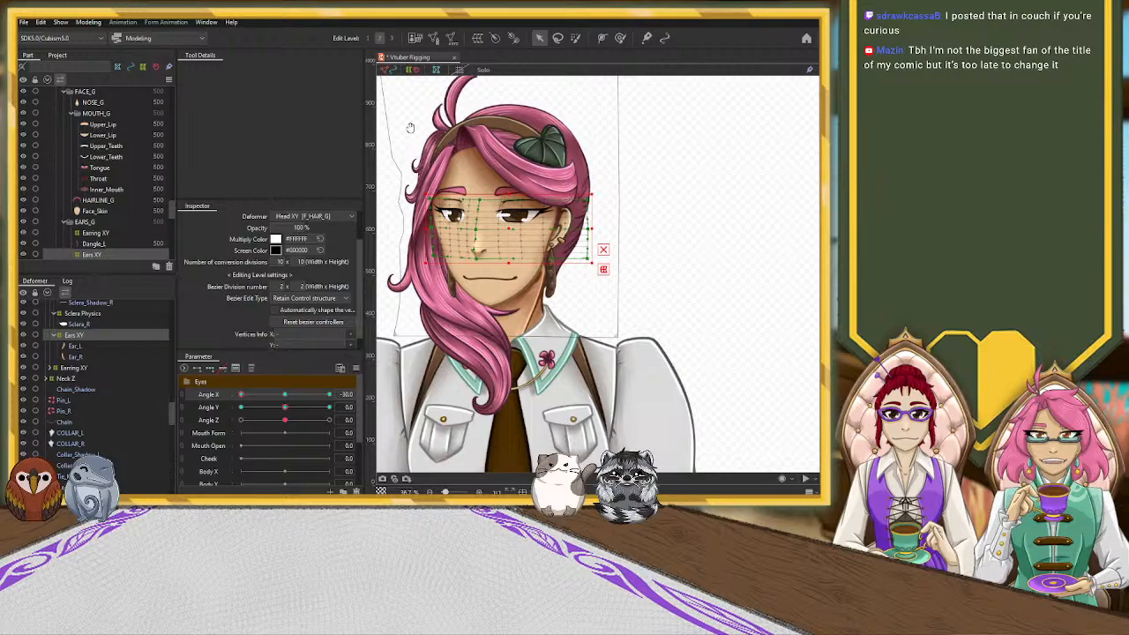
left_click_drag(410, 128, 455, 185)
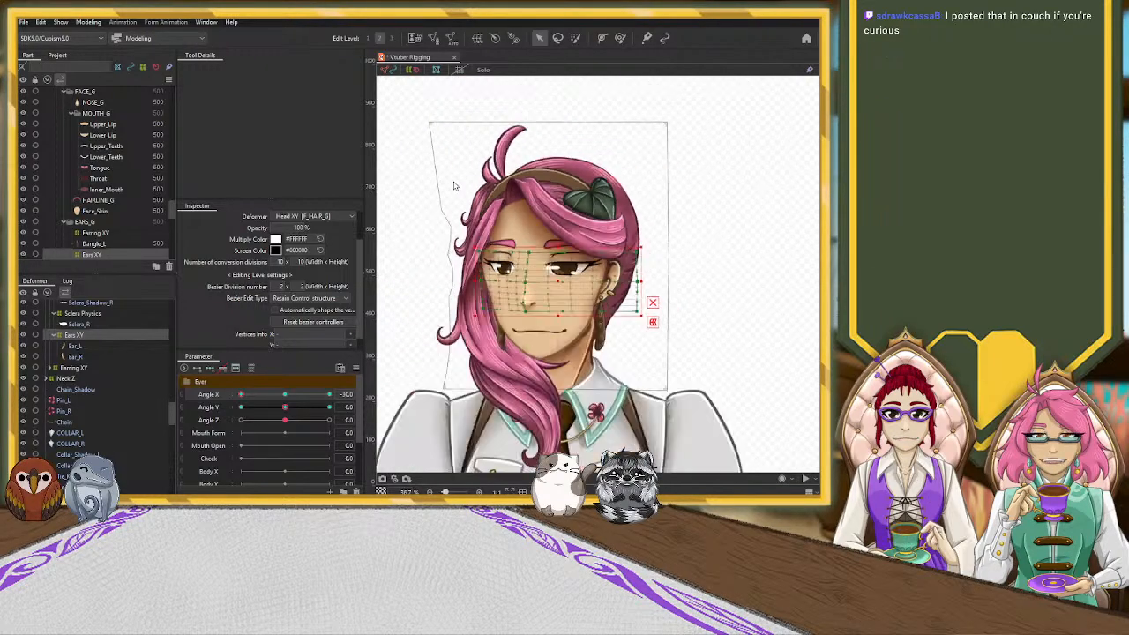
scroll(455, 185, "up", 2)
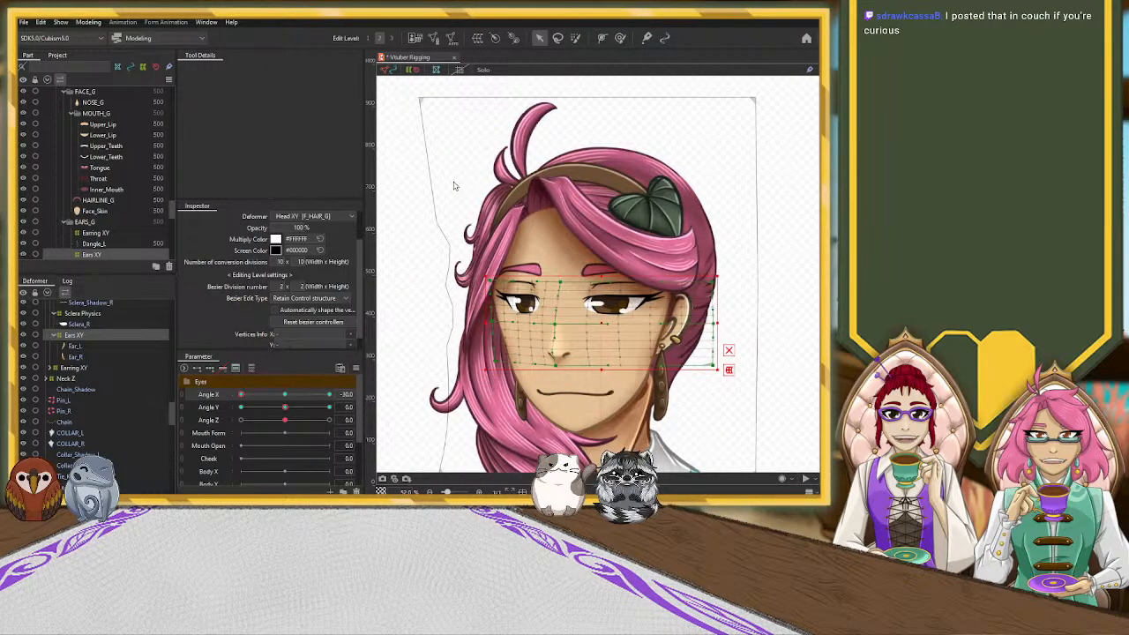
scroll(454, 186, "down", 2)
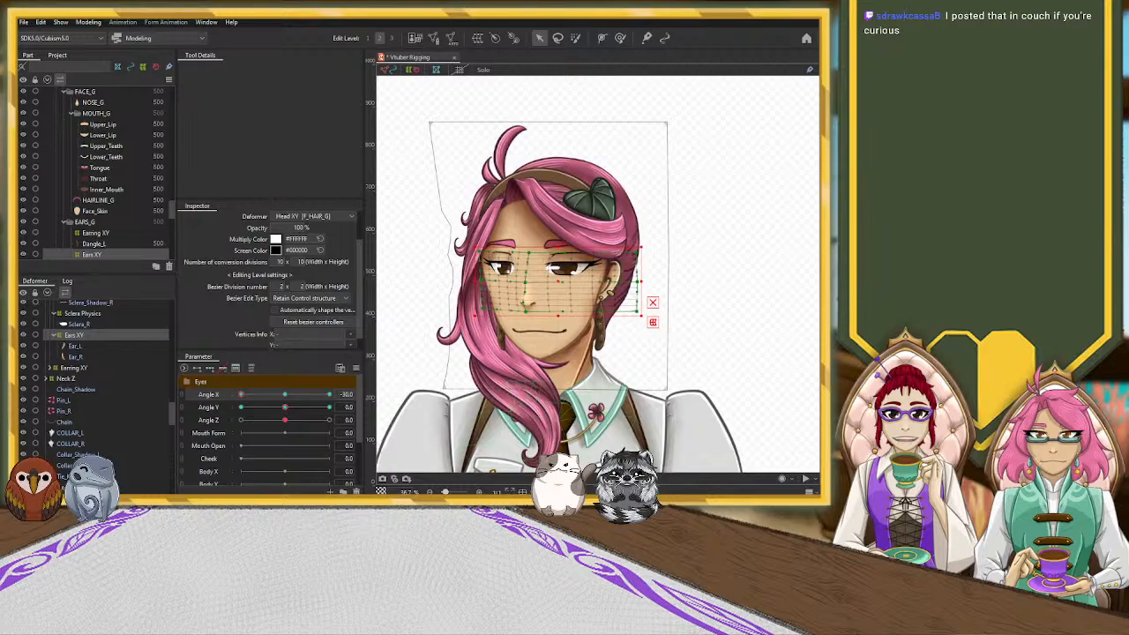
mouse_move(242, 395)
left_mouse_down()
mouse_move(302, 396)
mouse_move(235, 404)
left_mouse_up()
left_click(287, 397)
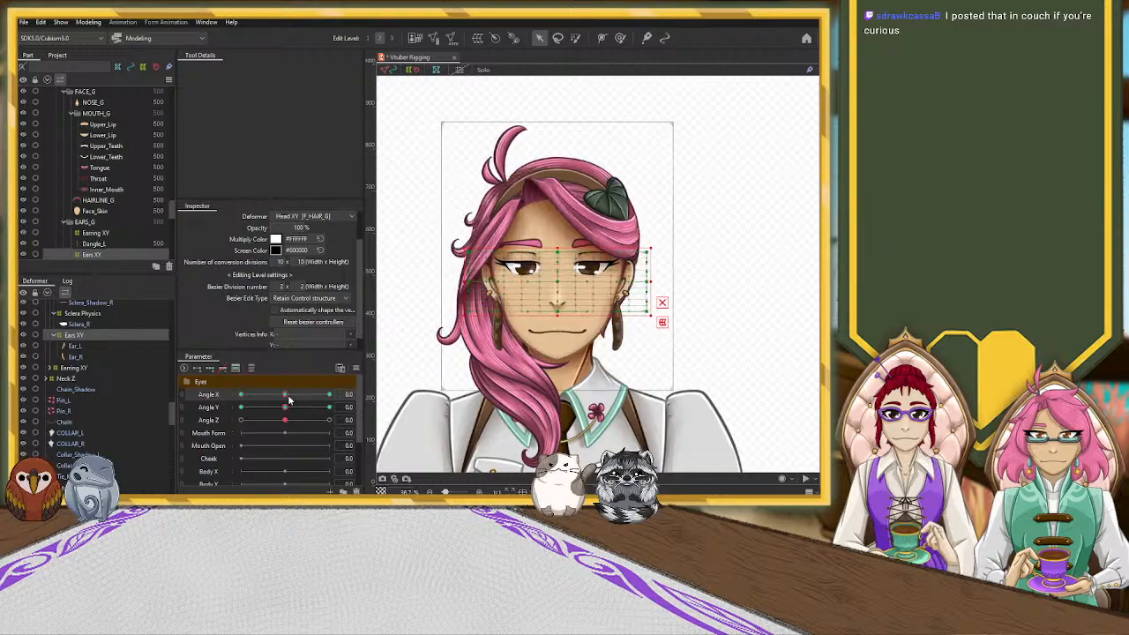
Select Head XY and look over the parts and deformers nested under it in the deformer hierarchy
scroll(121, 398, "up", 10)
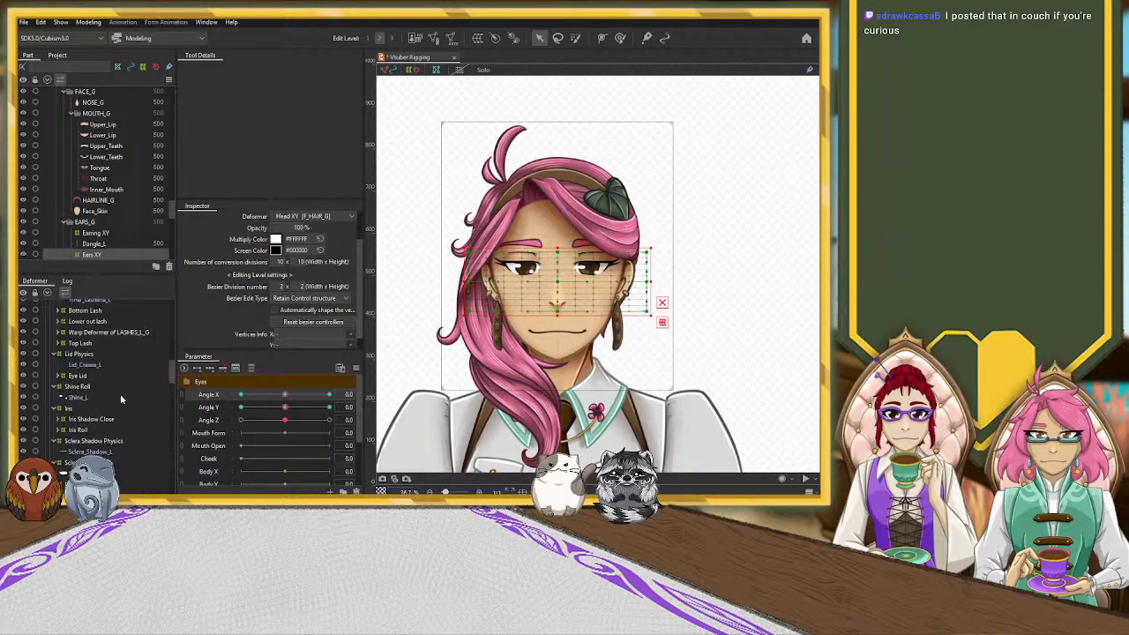
scroll(120, 400, "up", 10)
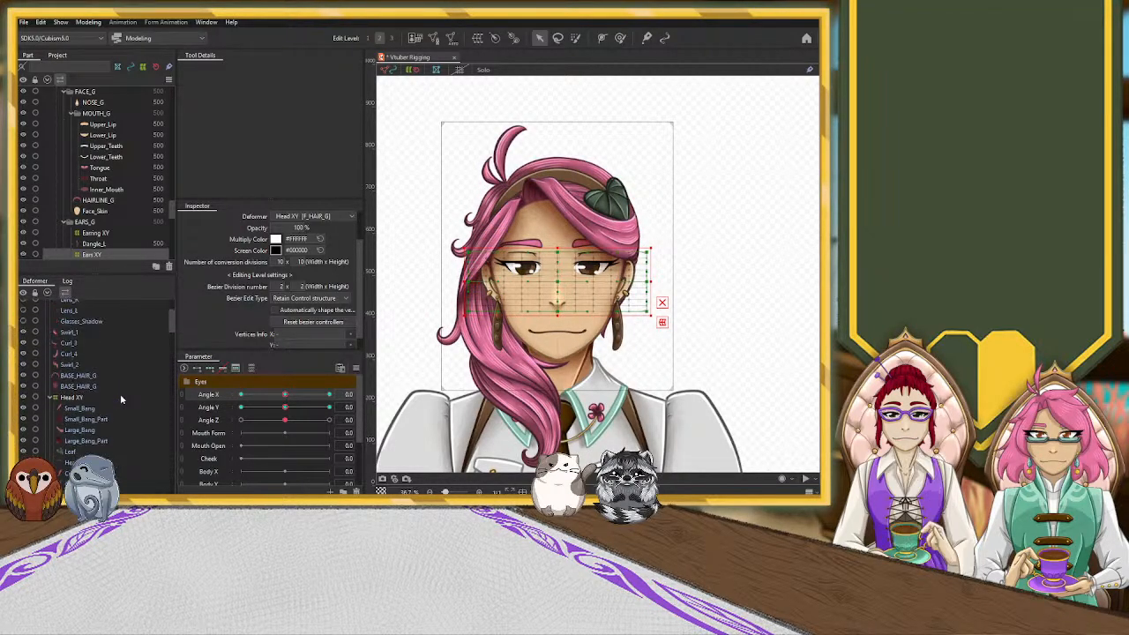
scroll(121, 399, "down", 2)
left_click(73, 361)
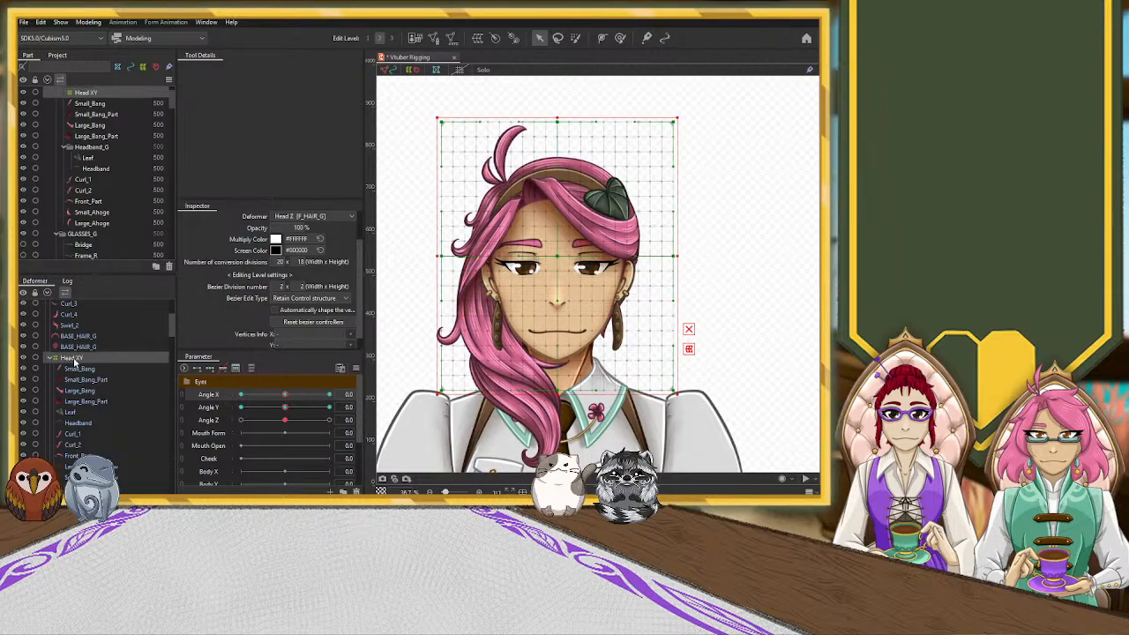
scroll(75, 362, "up", 3)
scroll(74, 361, "down", 5)
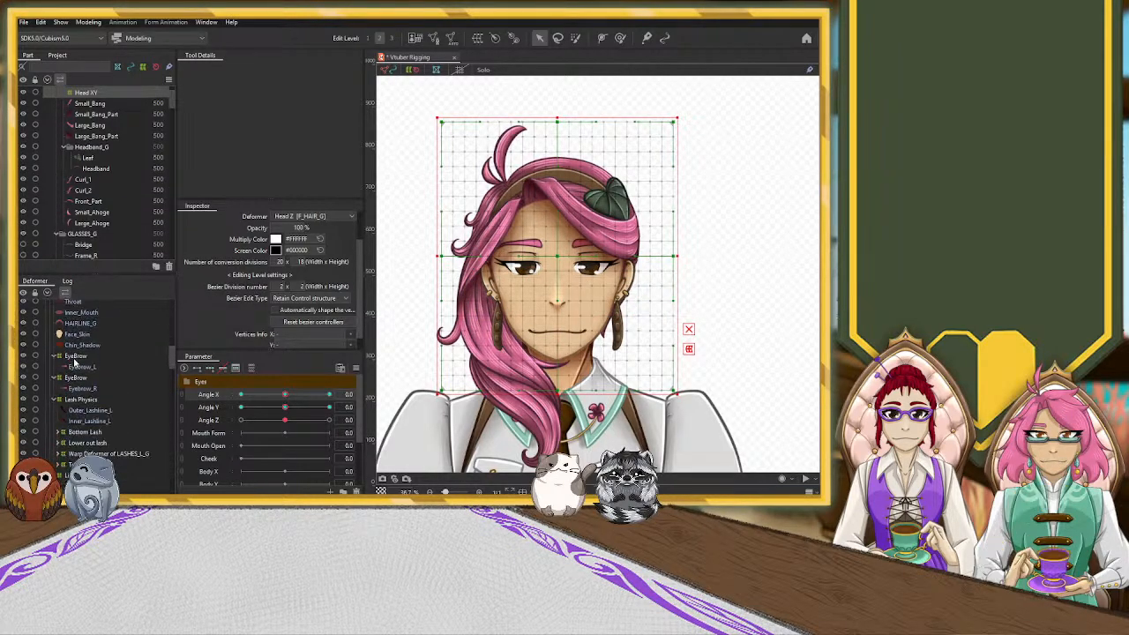
scroll(75, 362, "up", 5)
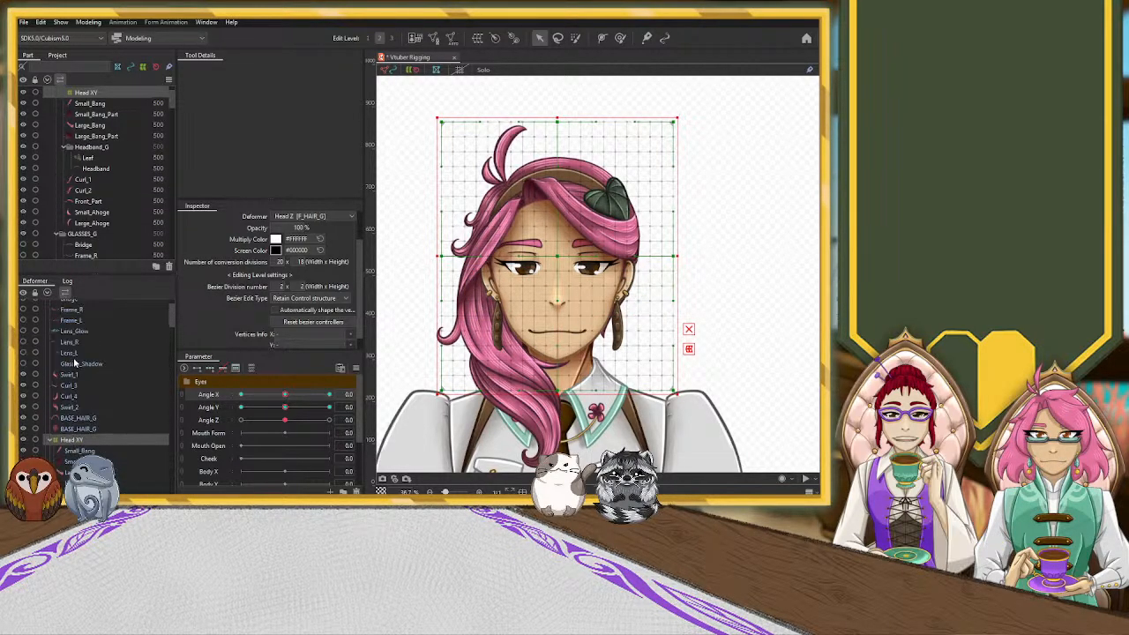
scroll(75, 362, "down", 3)
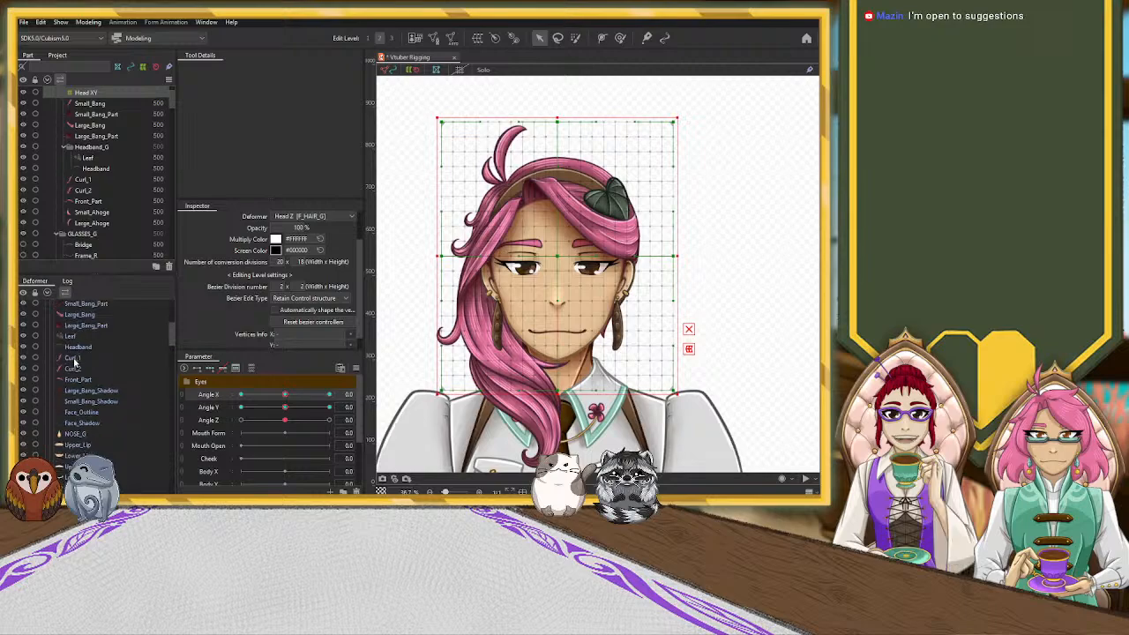
scroll(75, 361, "down", 3)
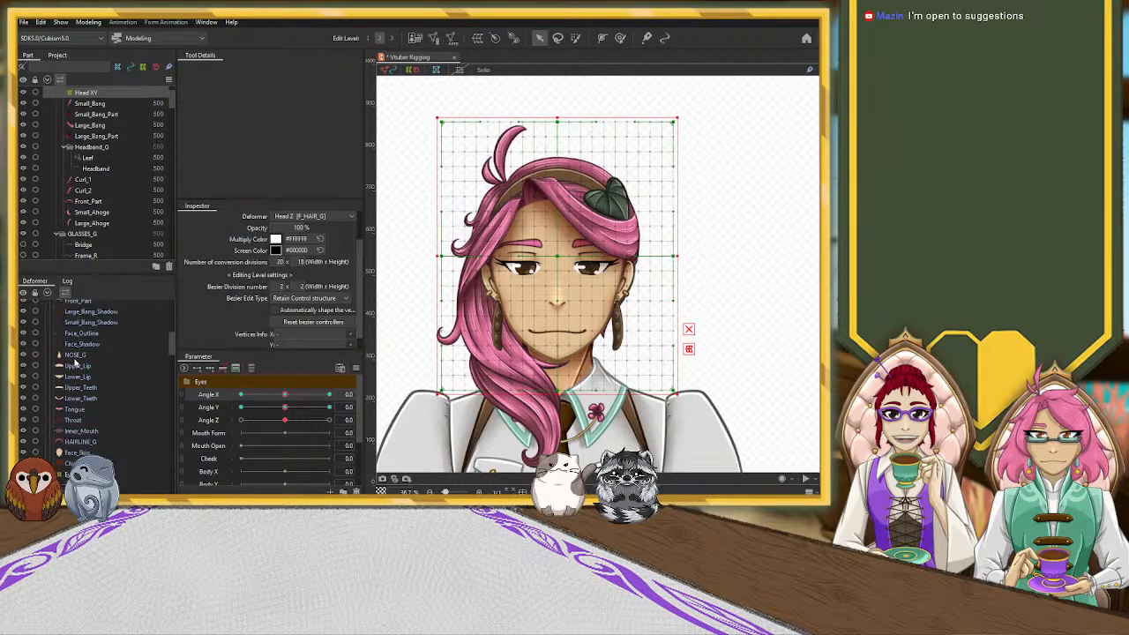
scroll(76, 362, "down", 1)
Collapse the EyeBrow, Lash Physics, Lid Physics, Shine Roll, Iris and Sclera deformers under Head XY
left_click(55, 436)
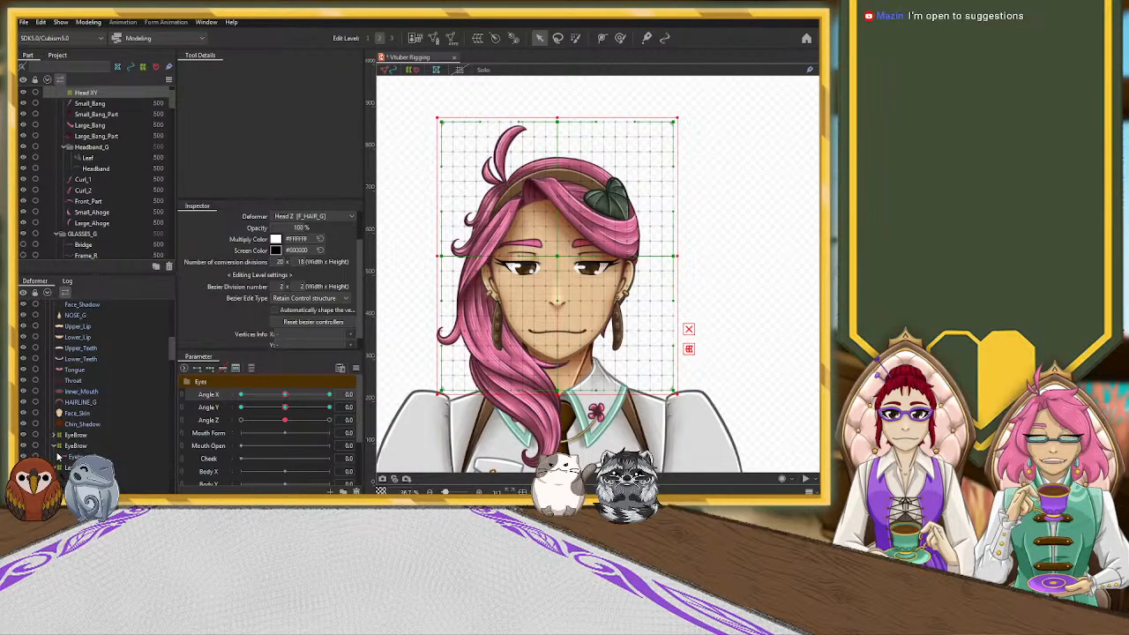
left_click(55, 447)
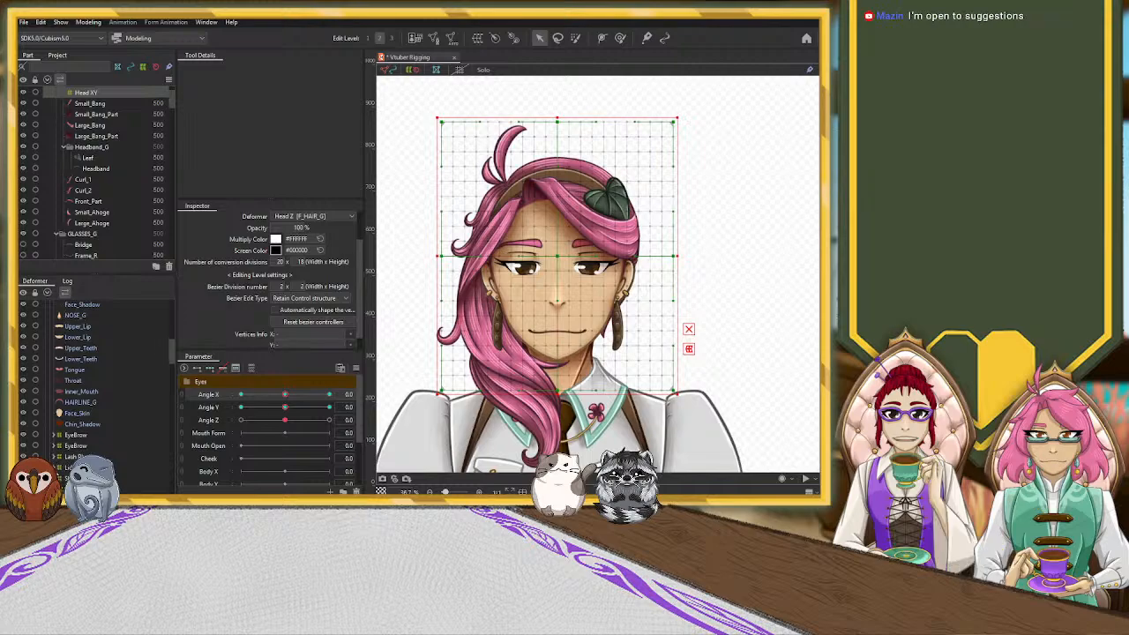
scroll(88, 388, "down", 1)
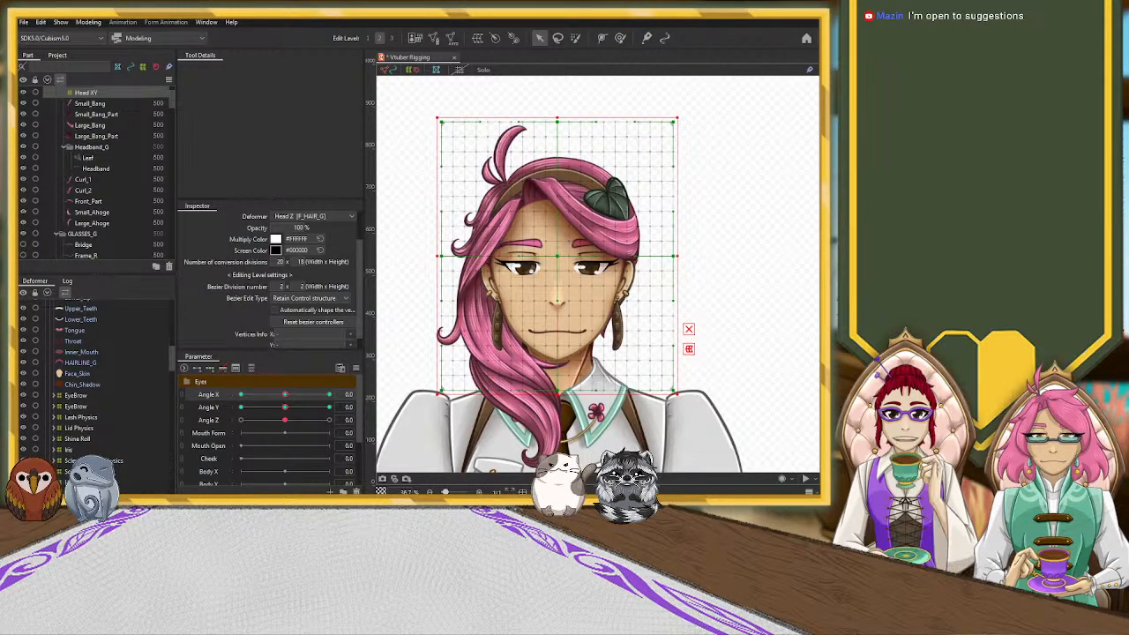
scroll(66, 467, "down", 1)
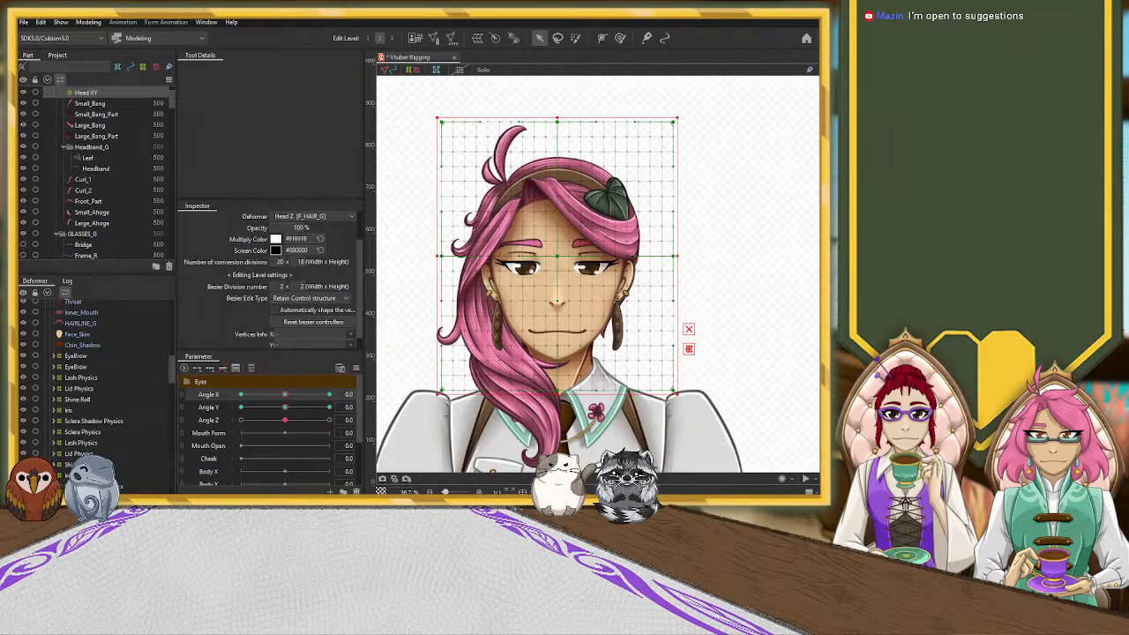
scroll(60, 470, "down", 1)
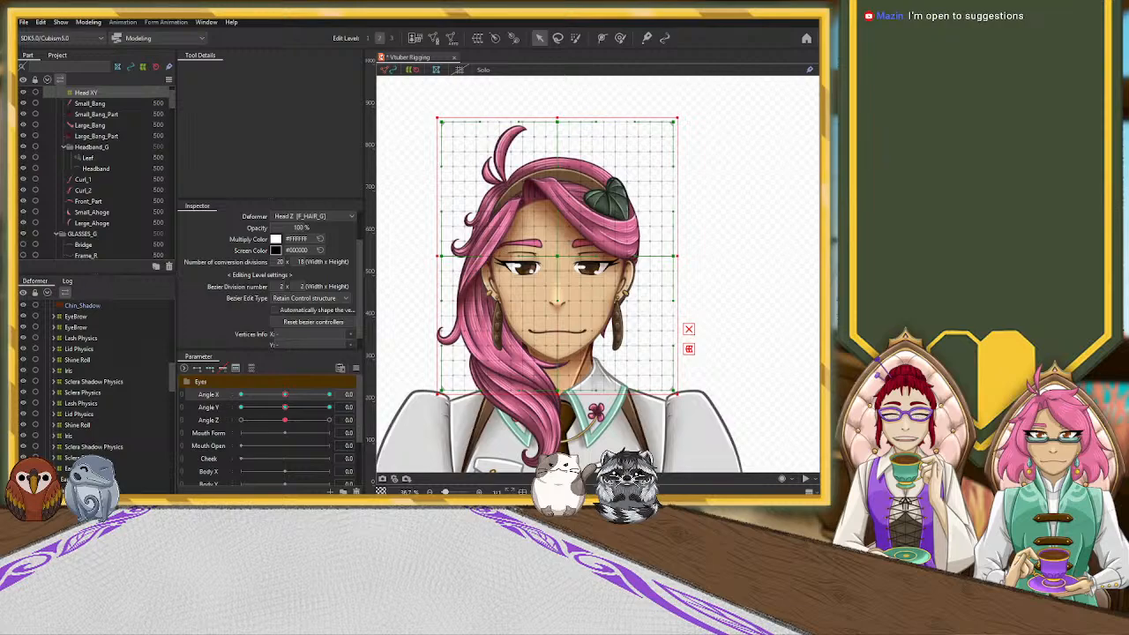
Create a Face XY warp deformer with 20 x 18 conversion divisions around everything under Head XY except Face_Outline, Face_Shadow and Face_Skin
left_click(78, 469)
scroll(91, 451, "up", 5)
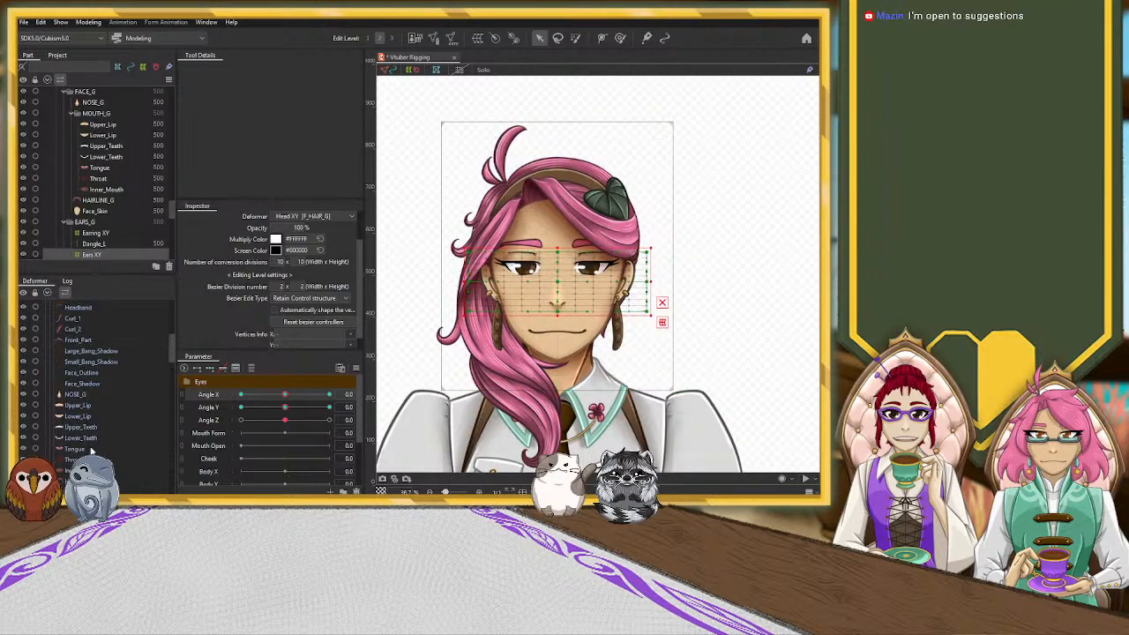
scroll(91, 450, "up", 5)
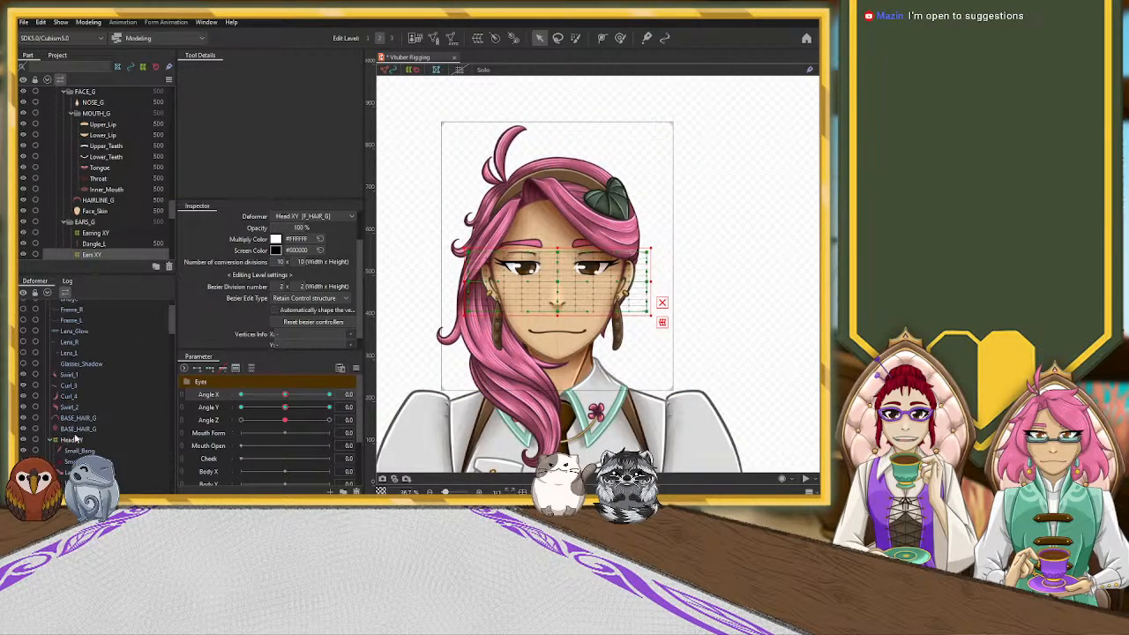
left_click(76, 439)
scroll(74, 445, "down", 3)
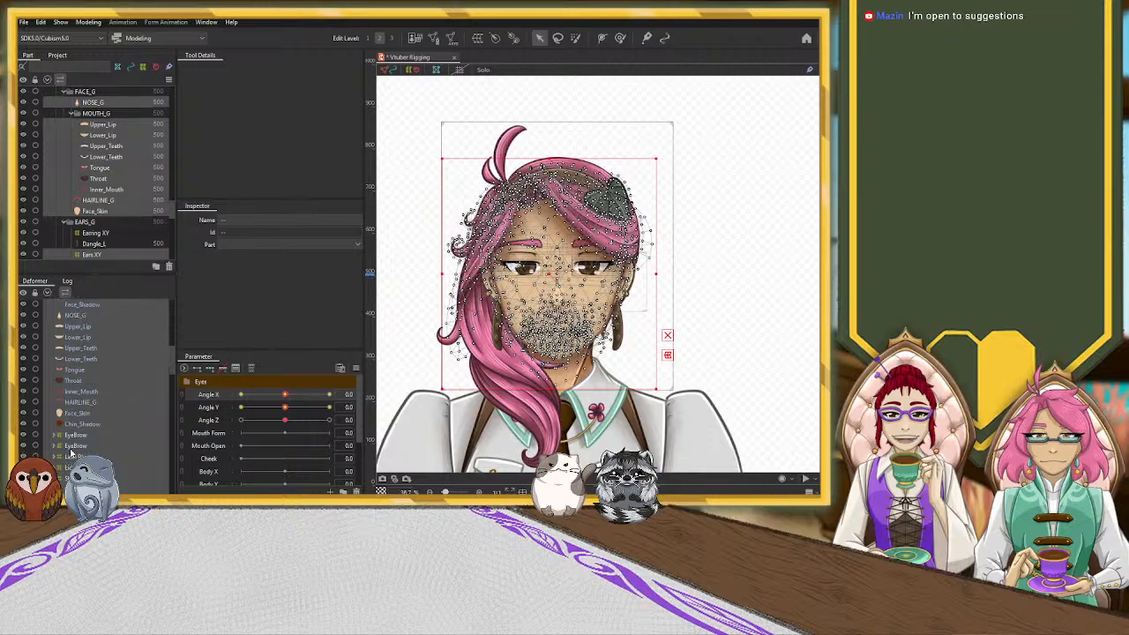
scroll(86, 410, "up", 3)
left_click(89, 385, "ctrl")
left_click(89, 375, "ctrl")
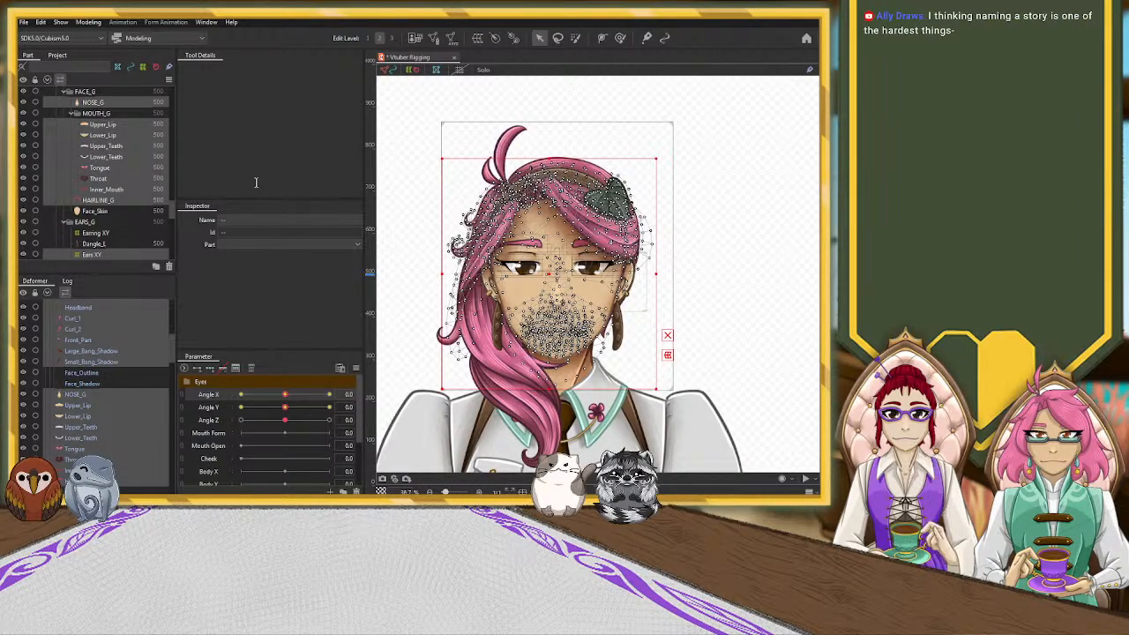
left_click(256, 337)
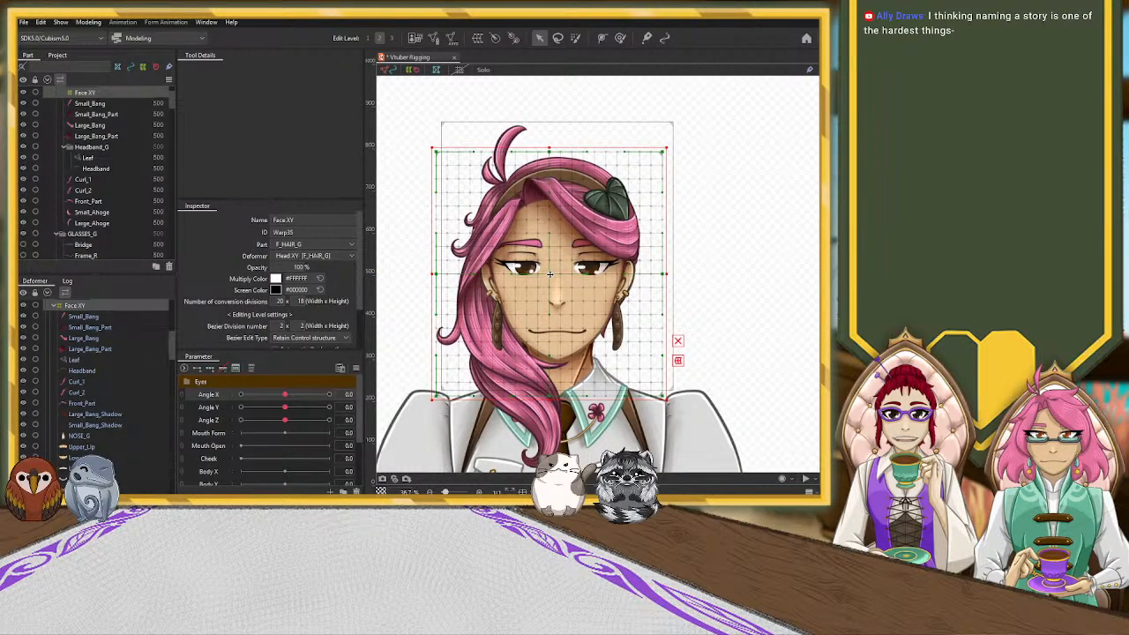
Shift the Face XY deformer so that its vertical centre line runs through the middle of the nose
left_click_drag(550, 274, 560, 284)
scroll(563, 301, "up", 3)
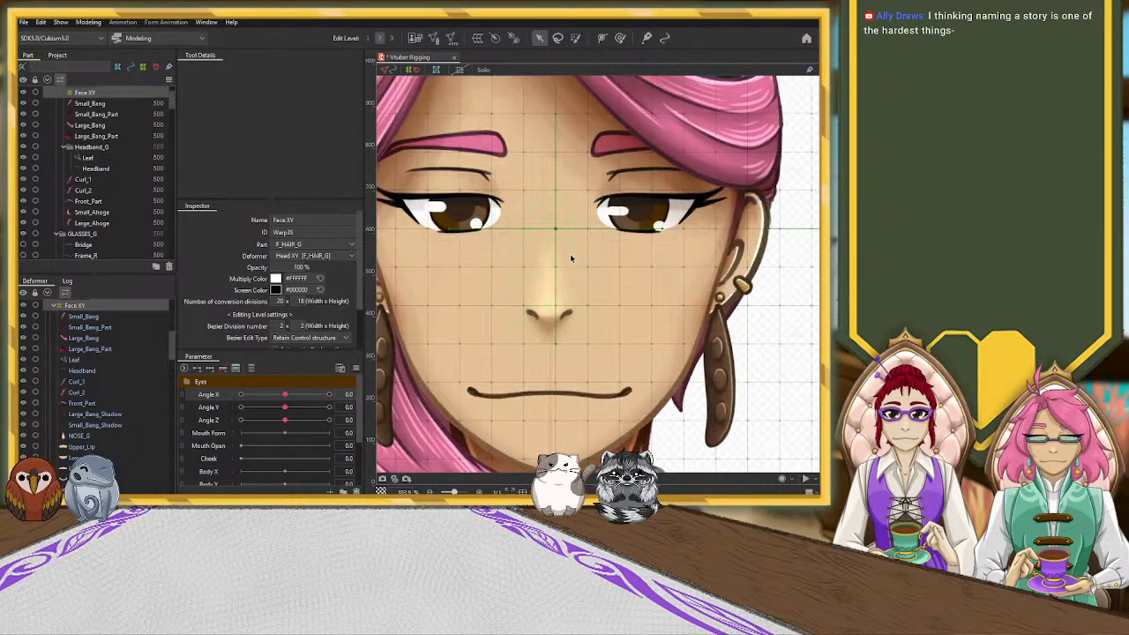
left_click_drag(556, 230, 557, 230)
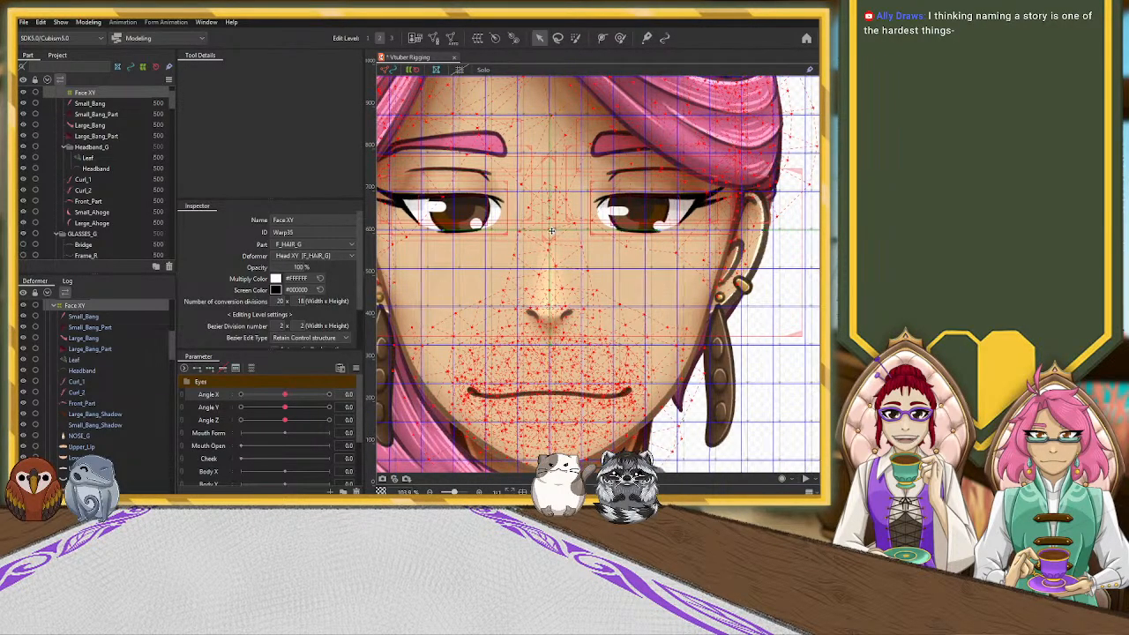
scroll(549, 344, "up", 2)
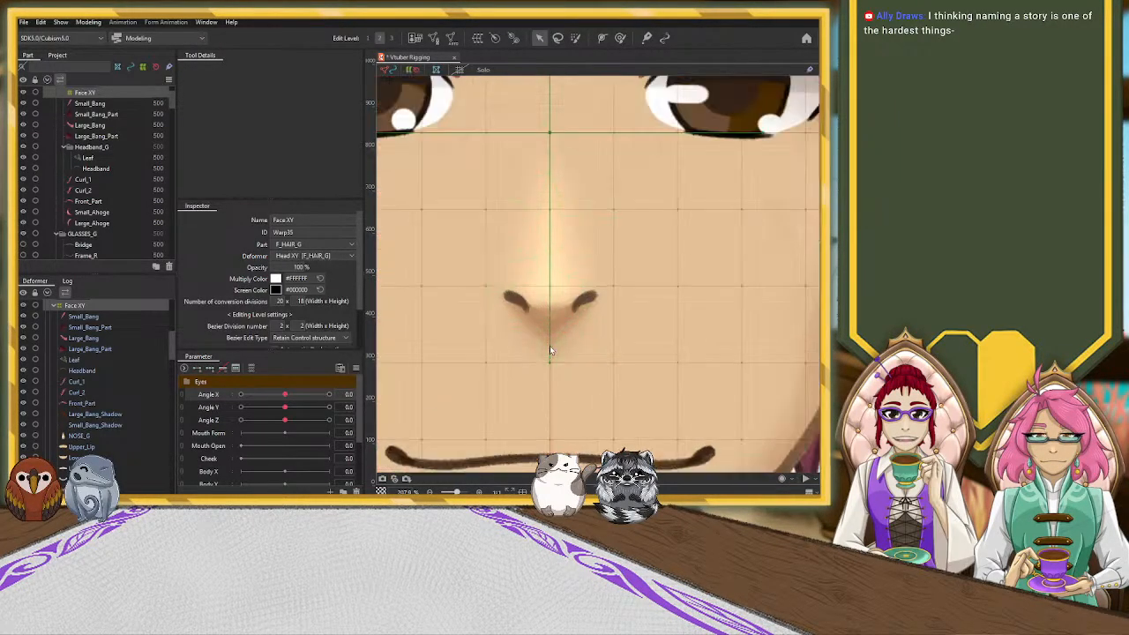
left_click(552, 130)
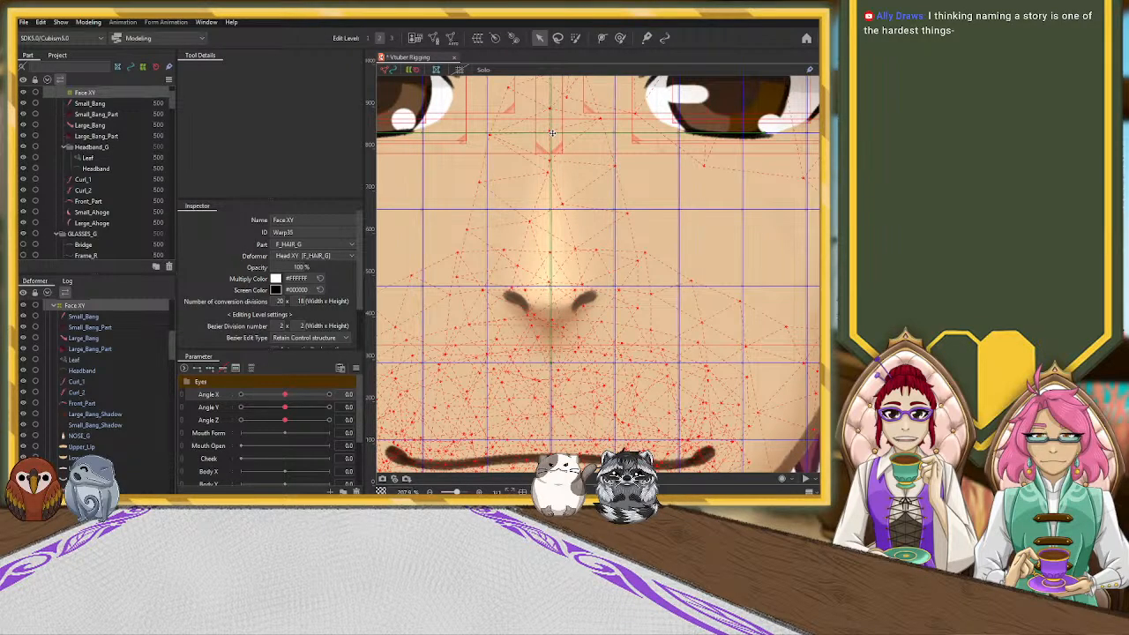
scroll(555, 408, "up", 2)
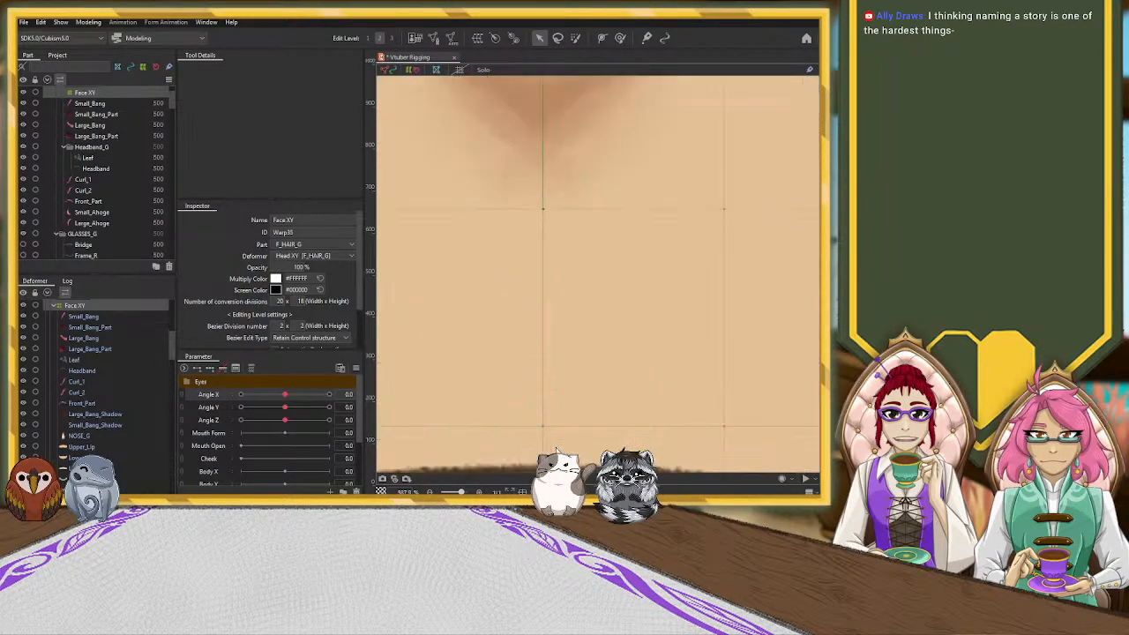
scroll(557, 450, "down", 2)
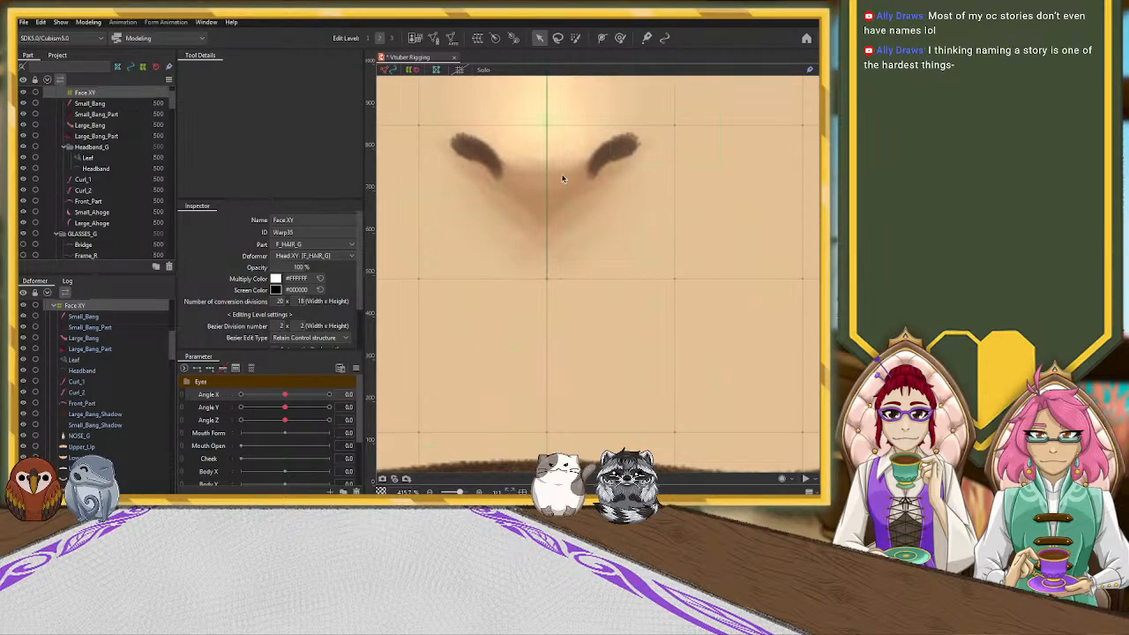
scroll(562, 179, "down", 6)
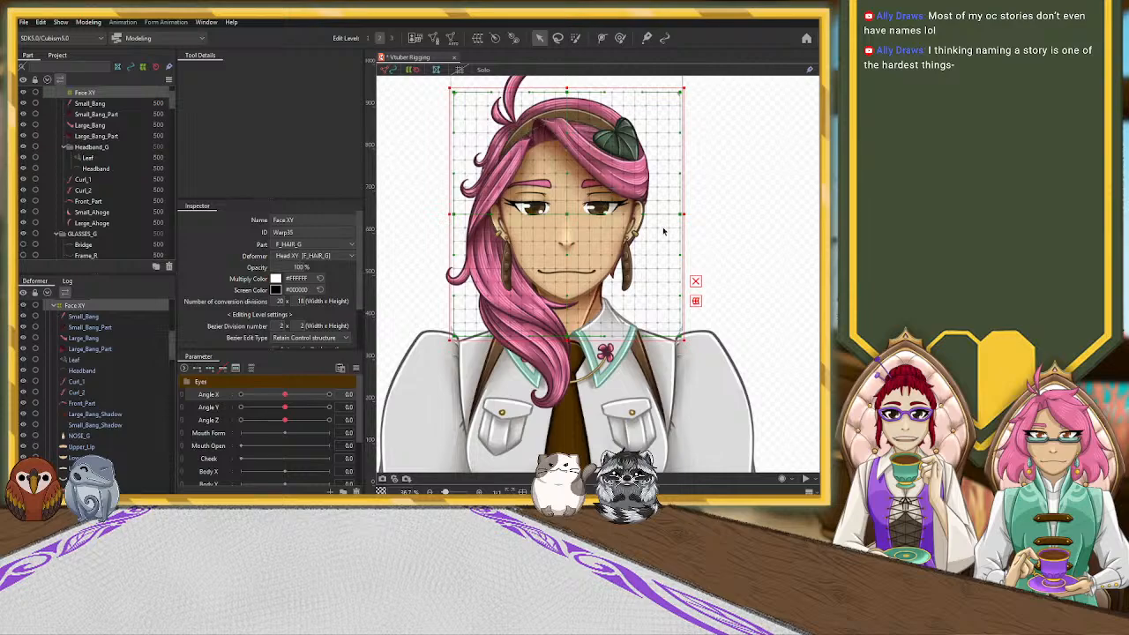
mouse_move(575, 215)
left_mouse_down()
mouse_move(588, 214)
mouse_move(559, 208)
mouse_move(575, 215)
left_mouse_up()
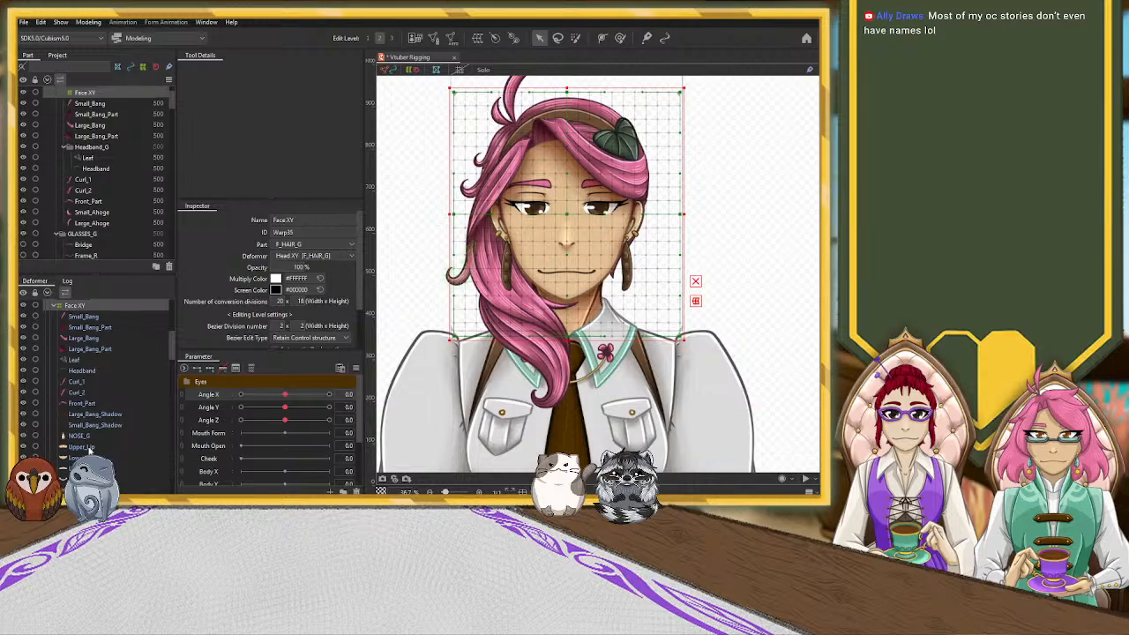
Move the Ears XY deformer out of Face XY so that it sits directly under Head XY
scroll(88, 450, "down", 10)
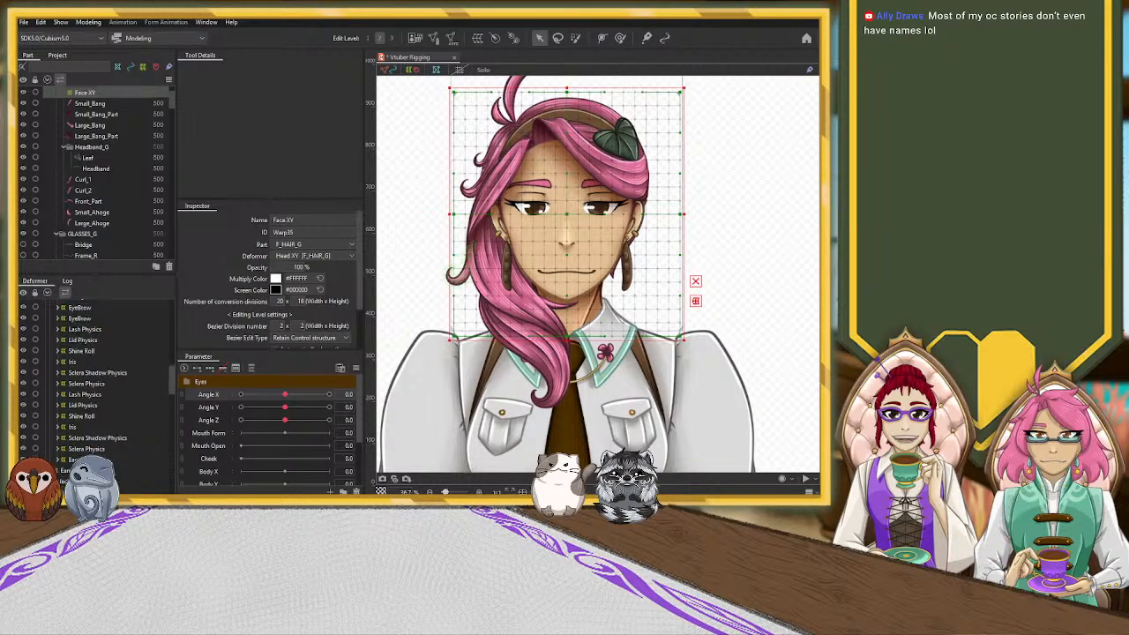
left_click(79, 460)
left_click_drag(79, 460, 73, 342)
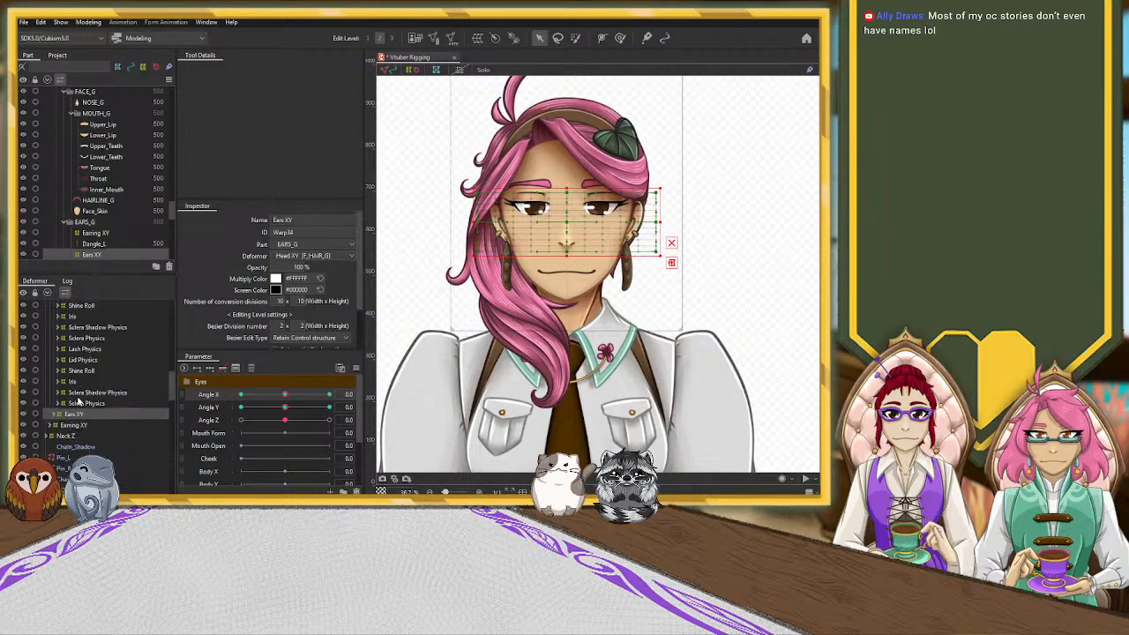
scroll(79, 401, "up", 5)
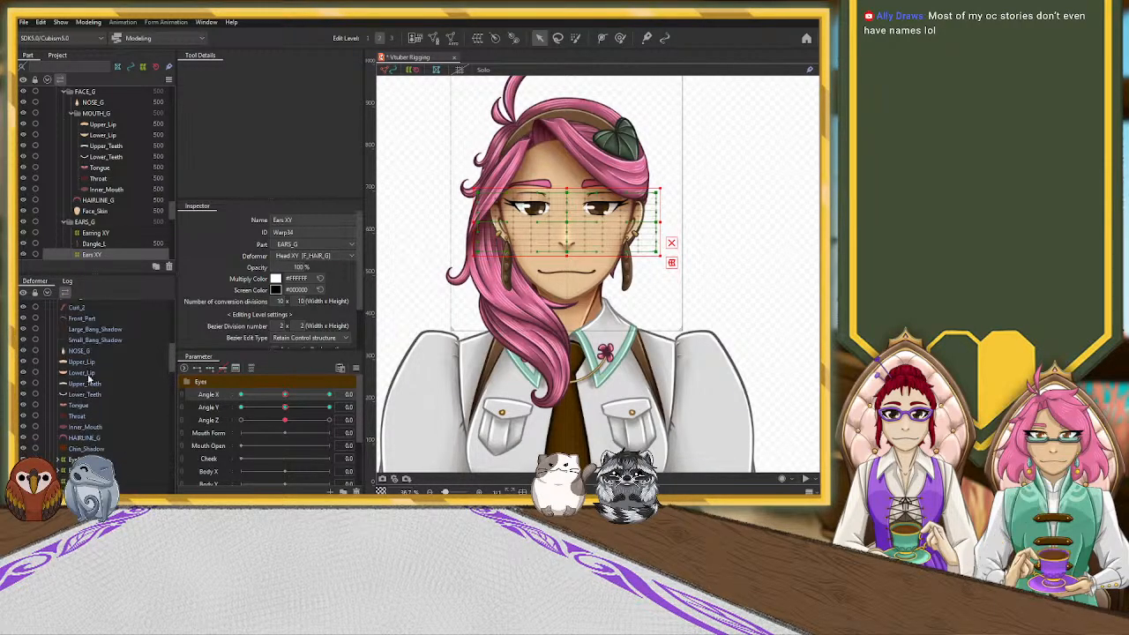
scroll(88, 377, "up", 4)
Add three keys each on Angle X and Angle Y to the Face XY deformer
left_click(75, 417)
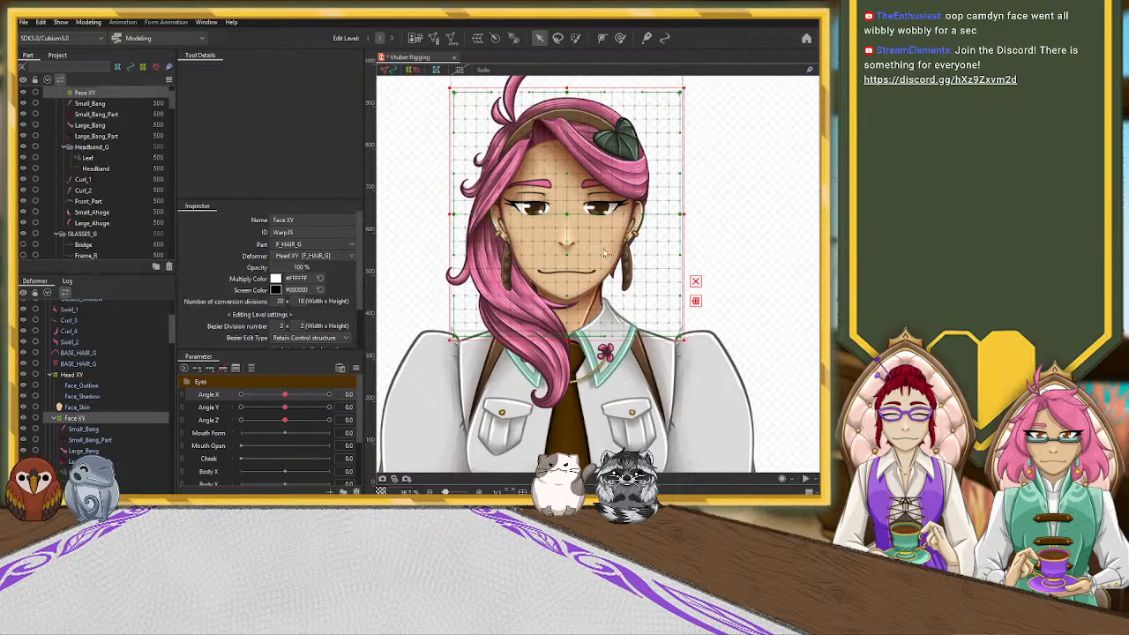
mouse_move(568, 212)
left_mouse_down()
mouse_move(551, 206)
mouse_move(564, 222)
mouse_move(557, 210)
mouse_move(568, 213)
left_mouse_up()
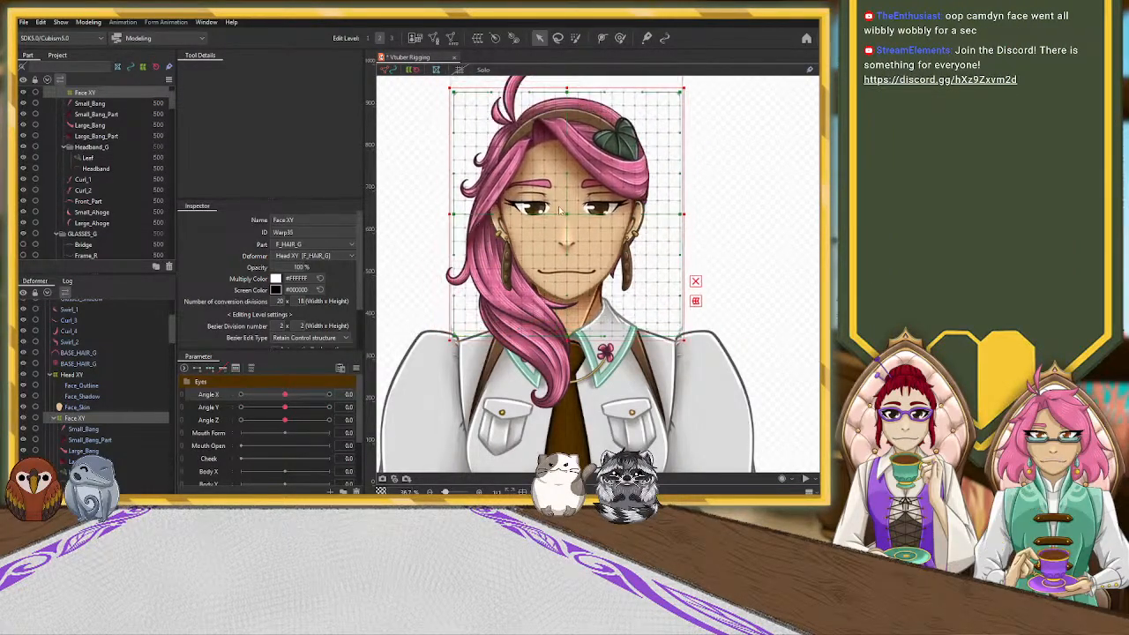
left_click(210, 368)
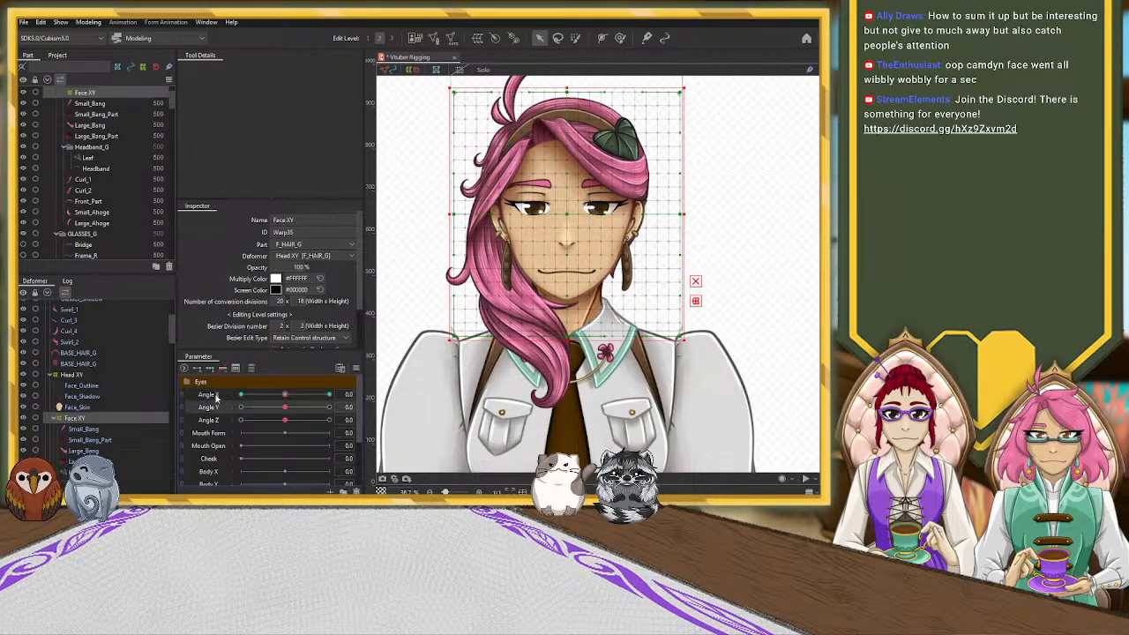
left_click(248, 395)
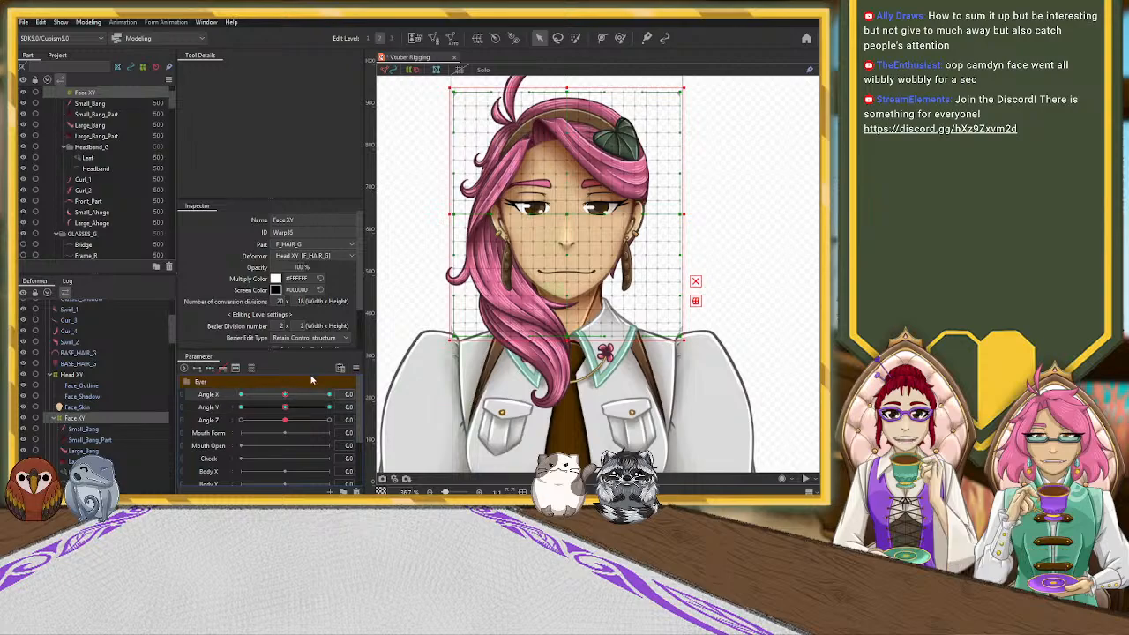
At Angle X -30, narrow the Face XY deformer from both sides to shift the features toward the turned side of the face
left_click_drag(246, 401, 224, 403)
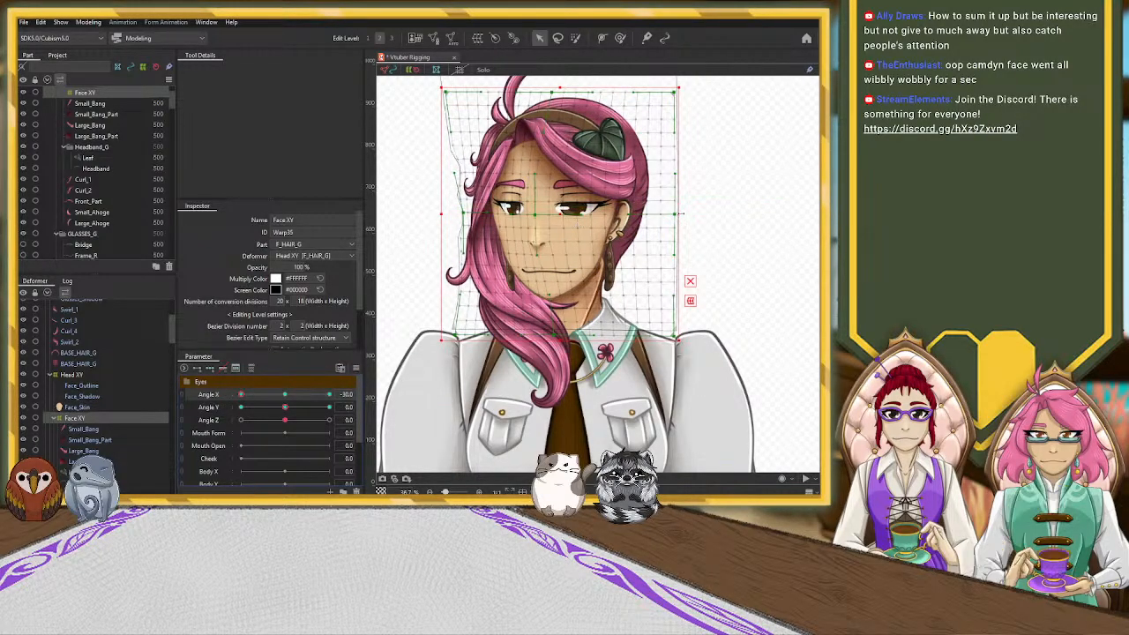
left_click_drag(680, 212, 674, 213)
left_click_drag(669, 213, 662, 213)
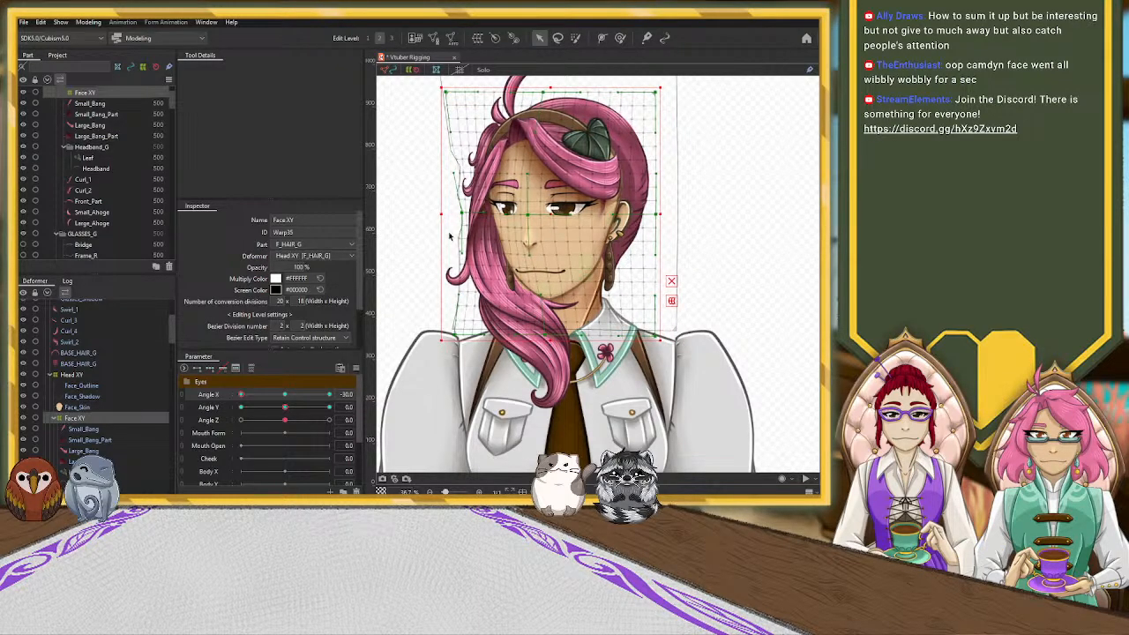
left_click_drag(441, 212, 446, 213)
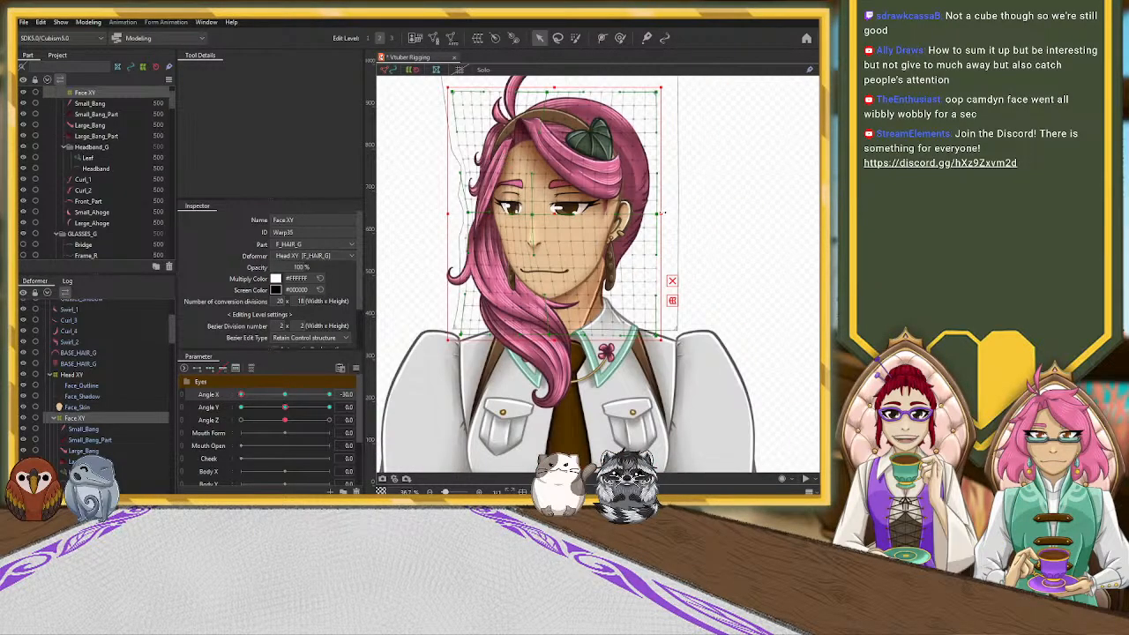
left_click_drag(661, 213, 666, 213)
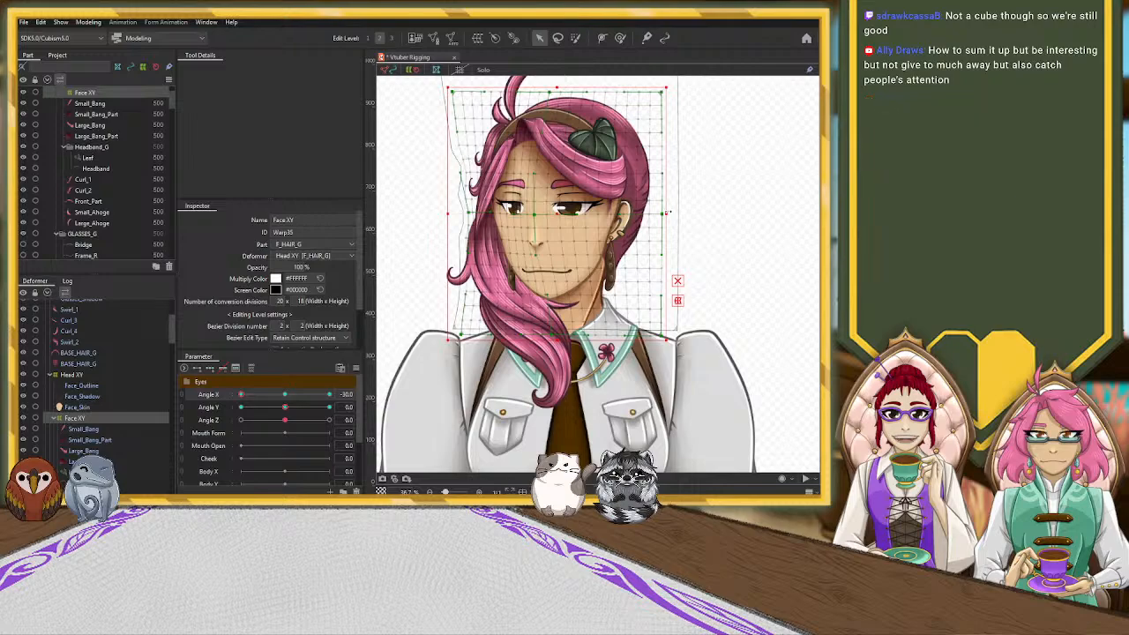
key("ctrl+z")
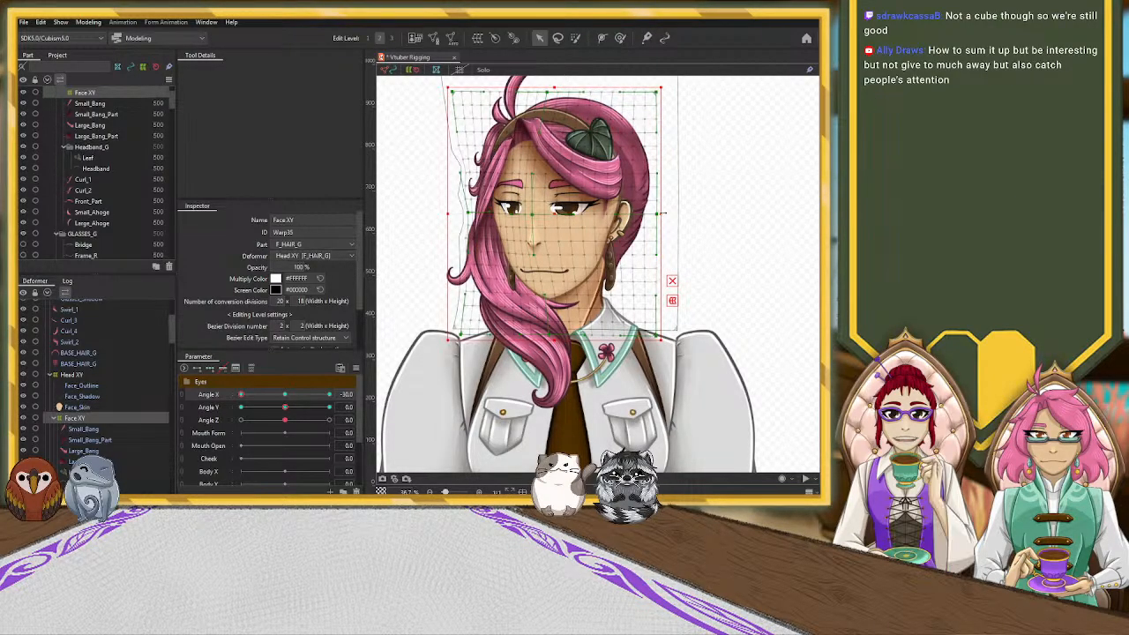
left_click_drag(666, 212, 661, 213)
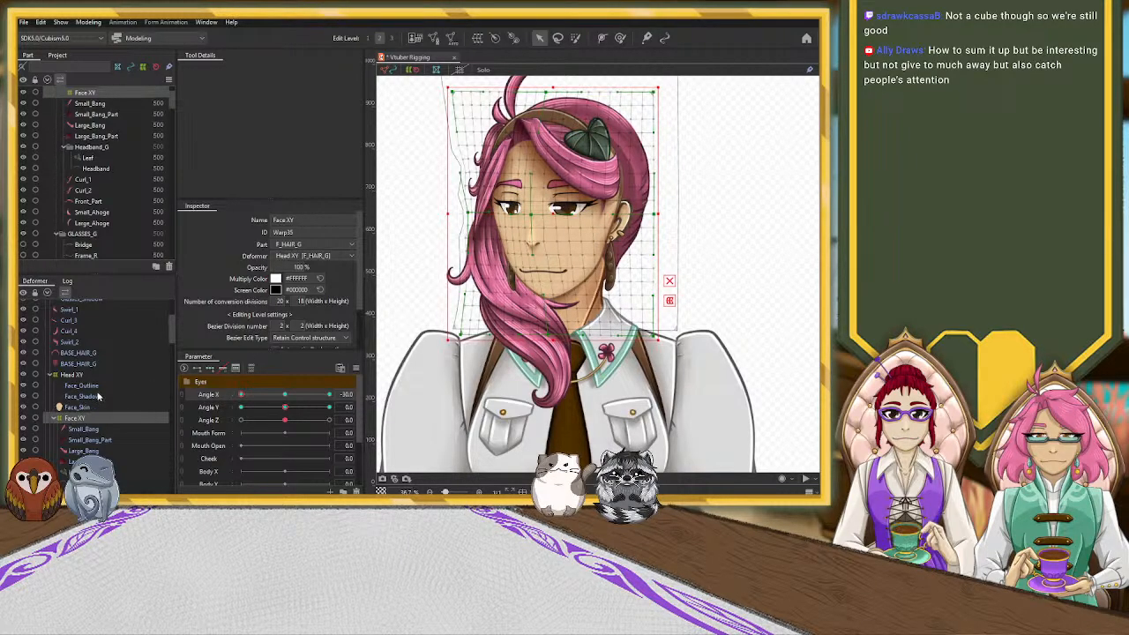
Pull the Face XY grid point at the nose tip toward the turned side and check the head turn without a selection
scroll(541, 232, "up", 3)
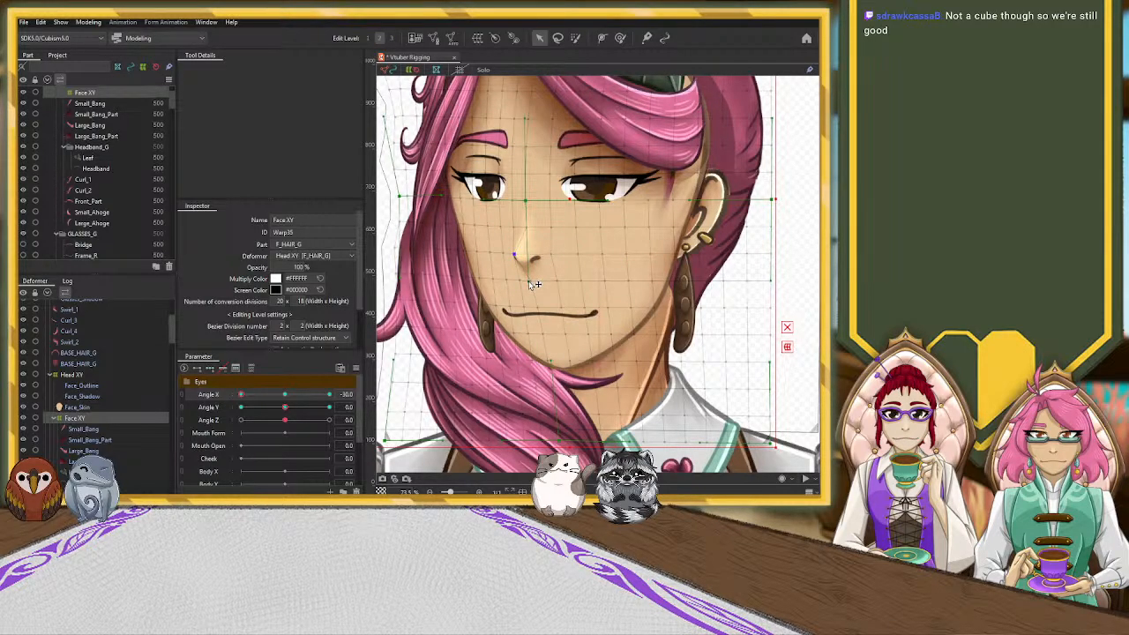
scroll(533, 286, "down", 3)
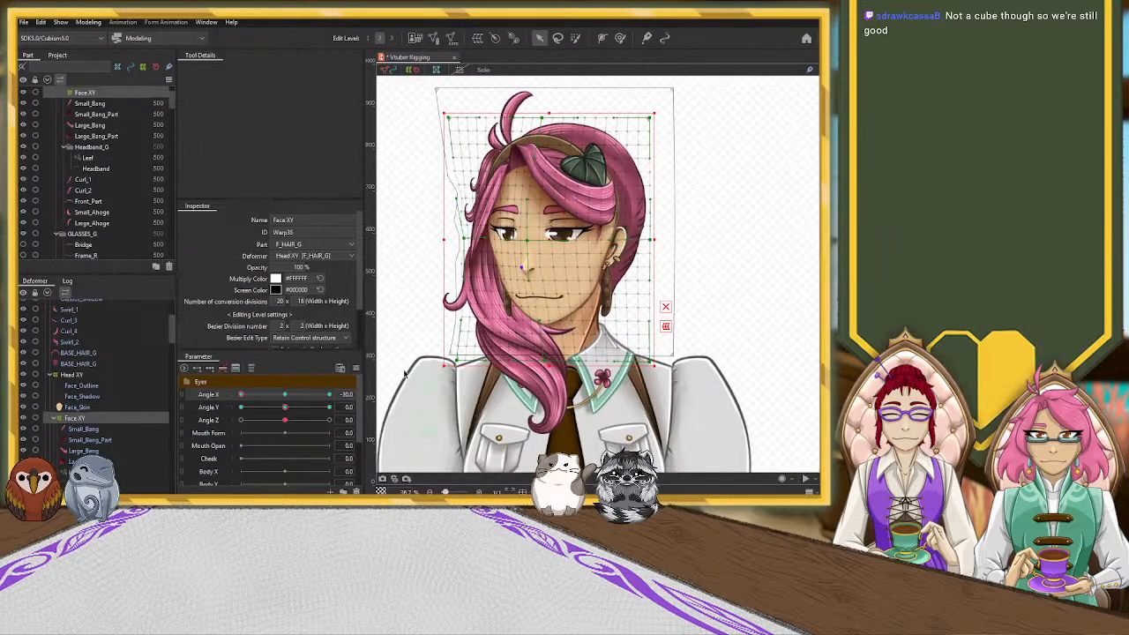
mouse_move(243, 395)
left_mouse_down()
mouse_move(304, 397)
mouse_move(232, 401)
left_mouse_up()
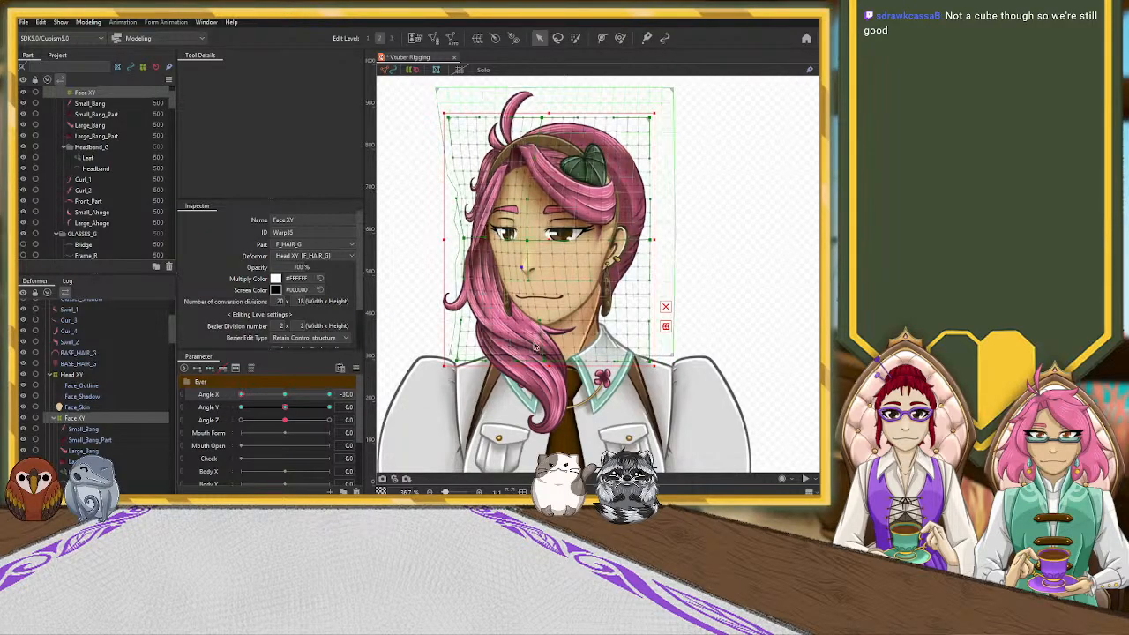
left_click(732, 282)
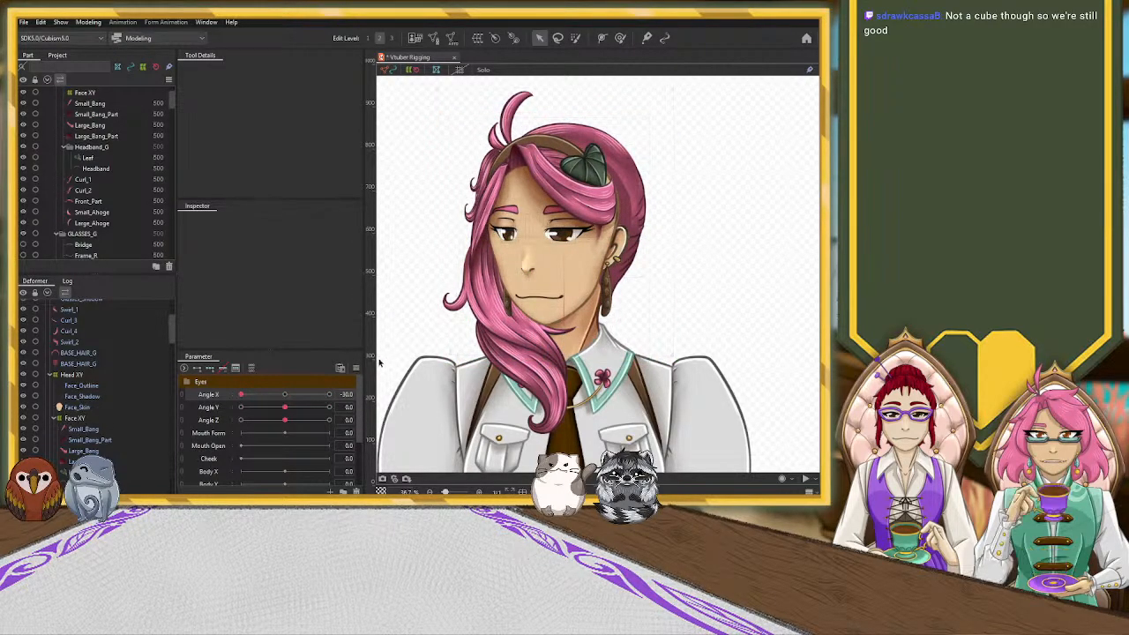
mouse_move(240, 394)
left_mouse_down()
mouse_move(296, 394)
mouse_move(238, 396)
left_mouse_up()
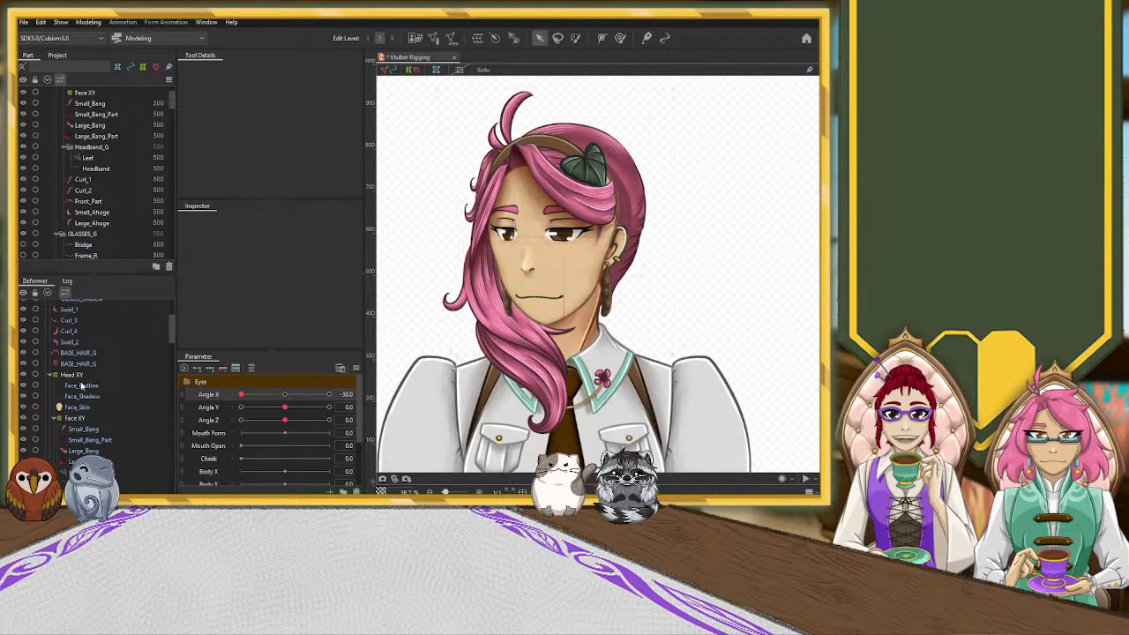
Adjust the Face XY grid points along the nose bridge to refine the nose's shape at Angle X -30
left_click(78, 417)
scroll(541, 262, "up", 5)
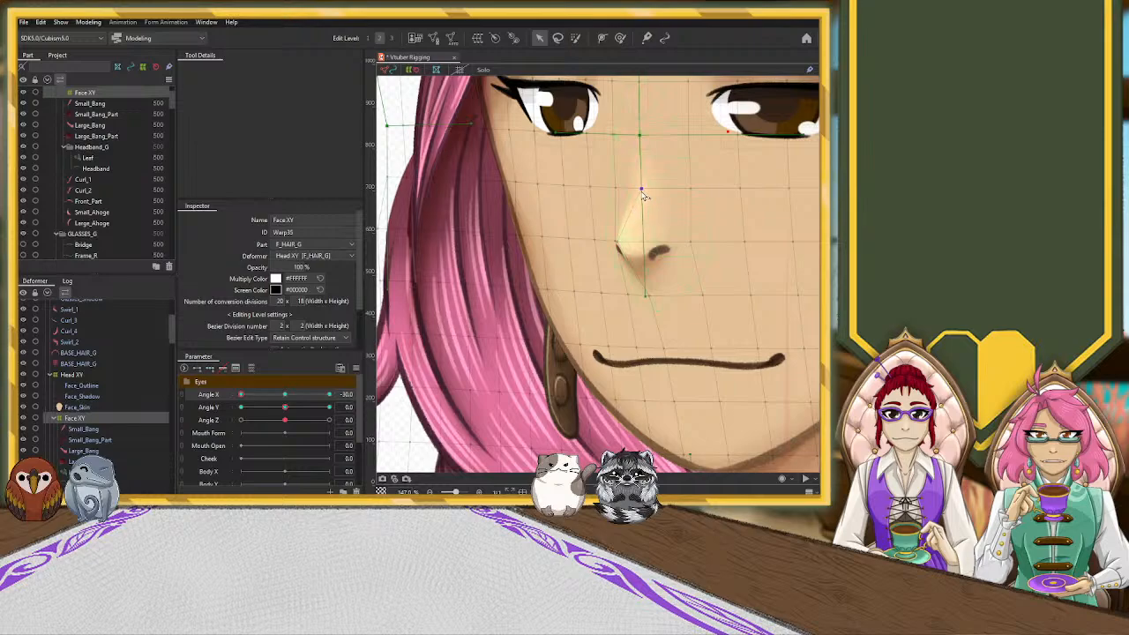
left_click_drag(644, 196, 650, 190)
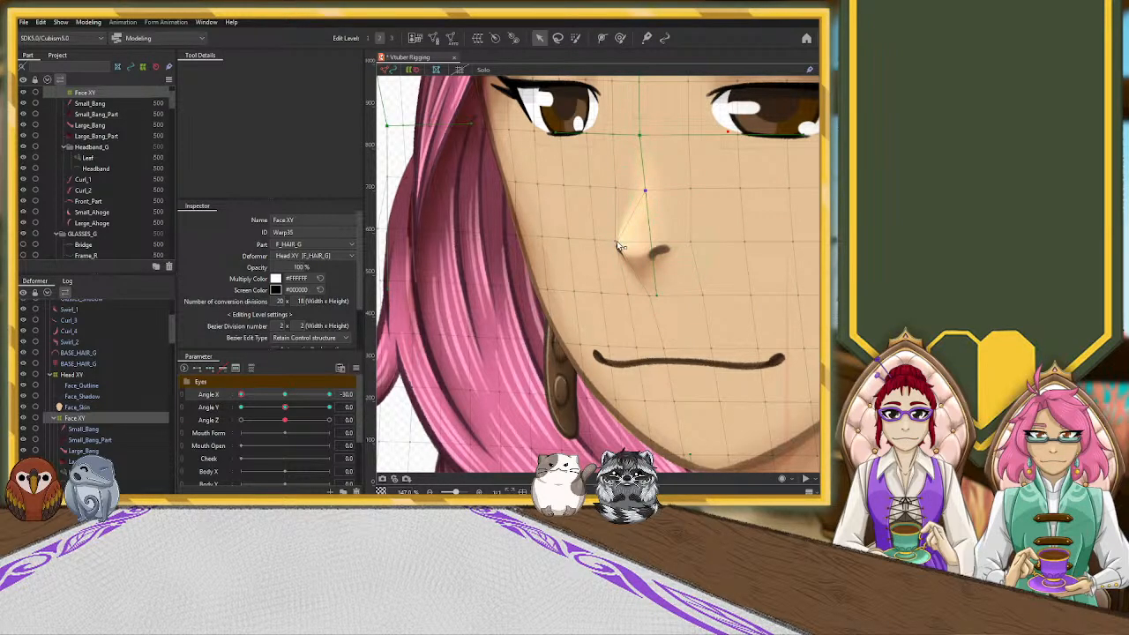
scroll(629, 245, "down", 6)
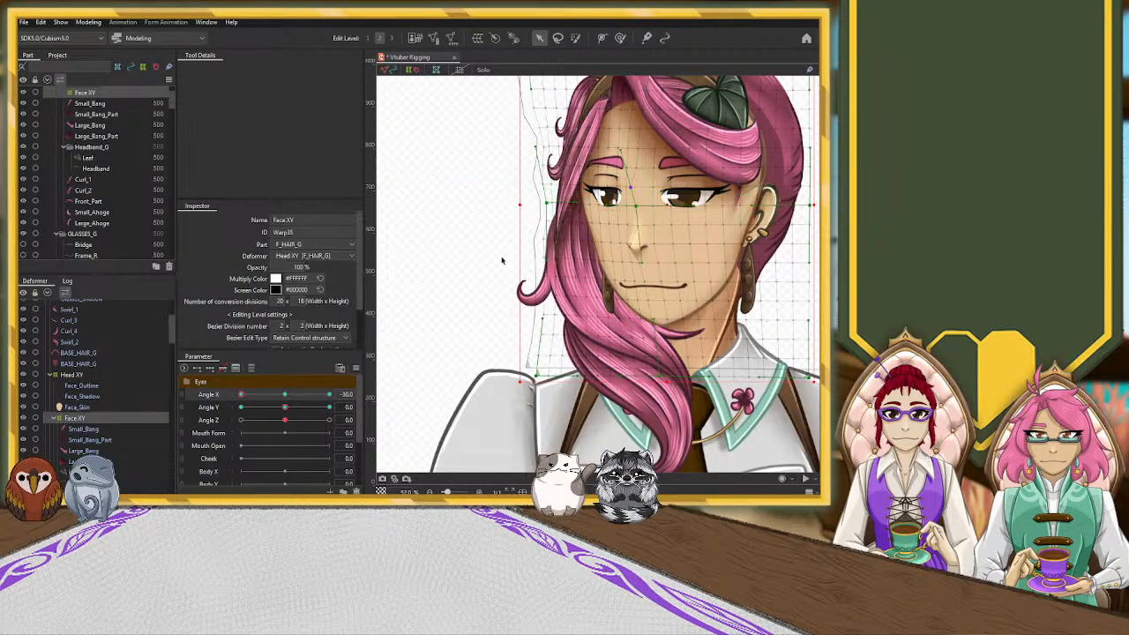
scroll(509, 269, "down", 3)
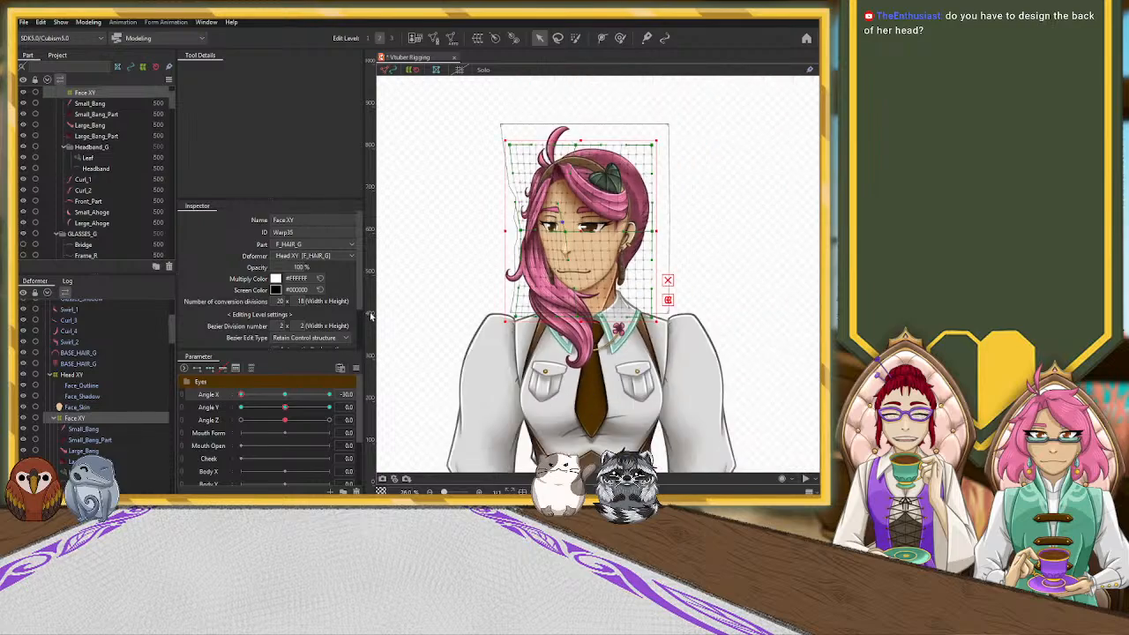
Create a warp deformer named Middle Hair XY inside Face XY for the small and large bang parts, Leaf and Headband
left_click_drag(245, 394, 332, 410)
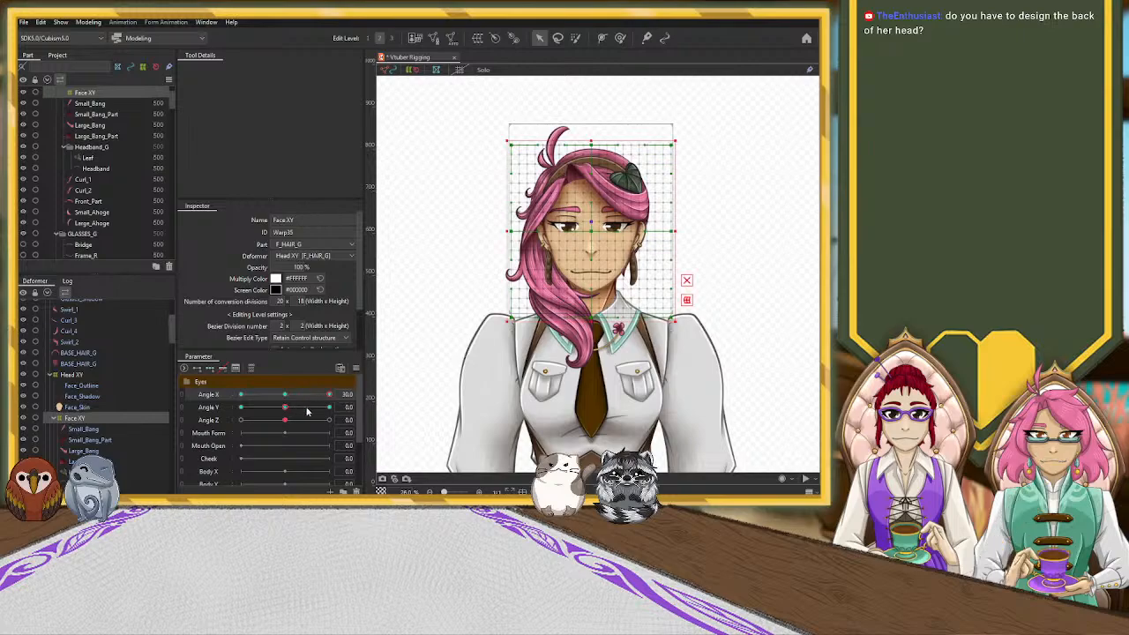
left_click(82, 451)
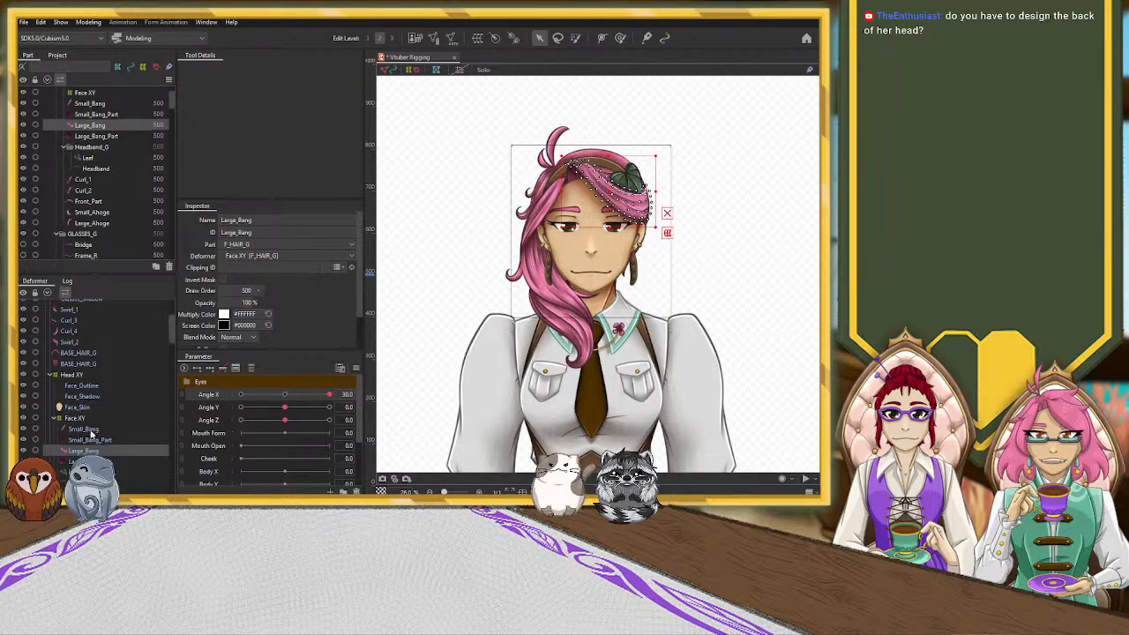
left_click(84, 428, "ctrl")
left_click(89, 440, "ctrl")
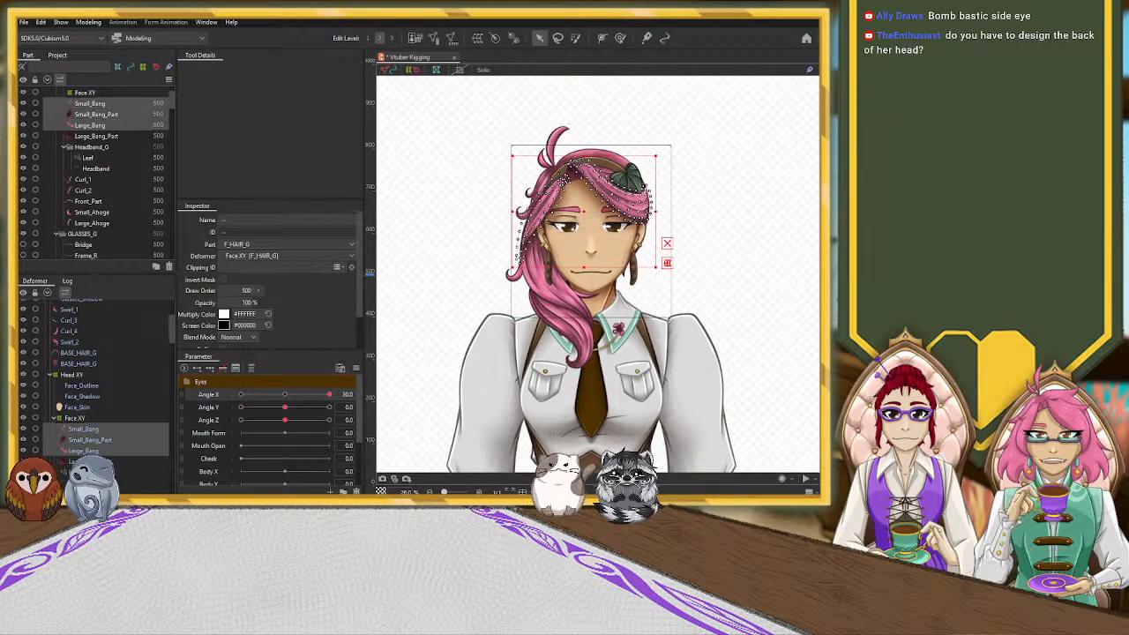
left_click(85, 461, "ctrl")
scroll(86, 441, "down", 1)
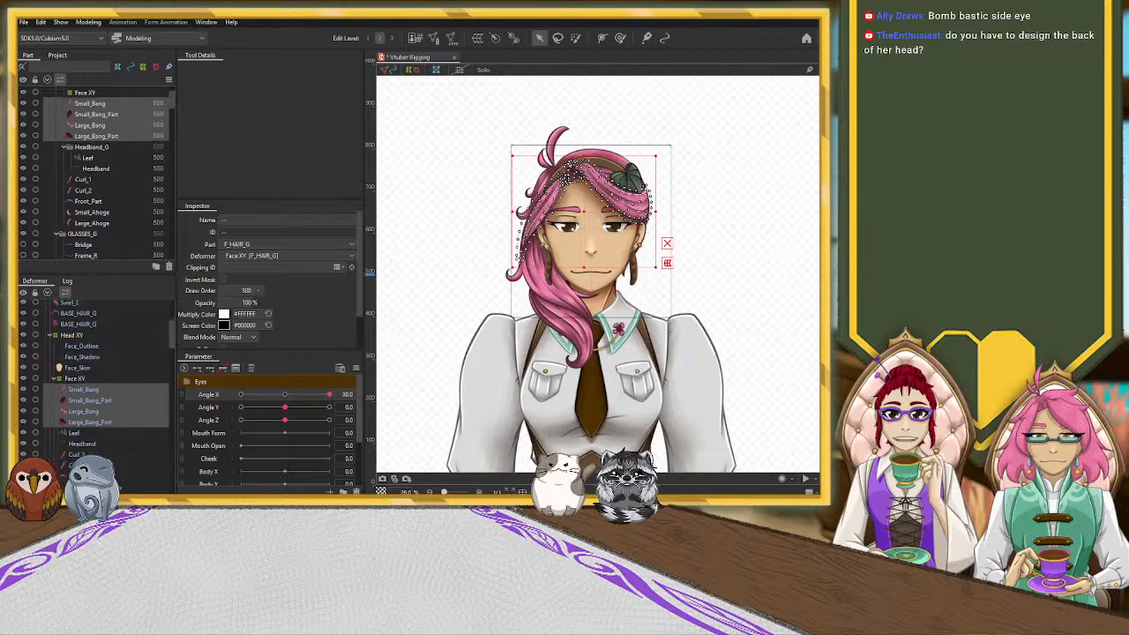
left_click(82, 443, "ctrl")
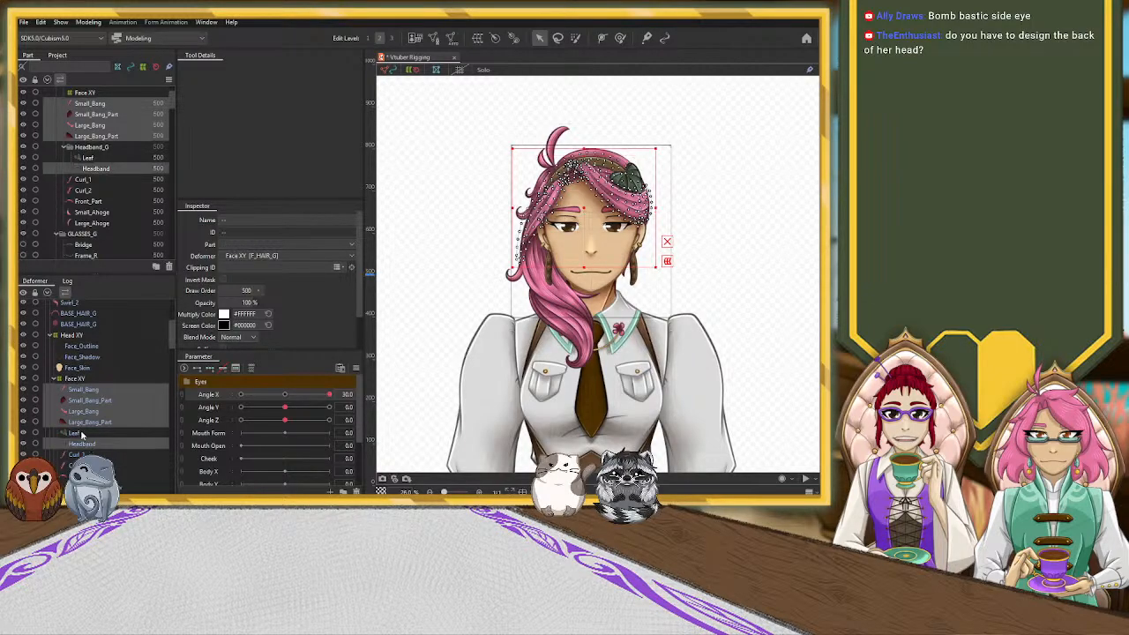
left_click(81, 433, "ctrl")
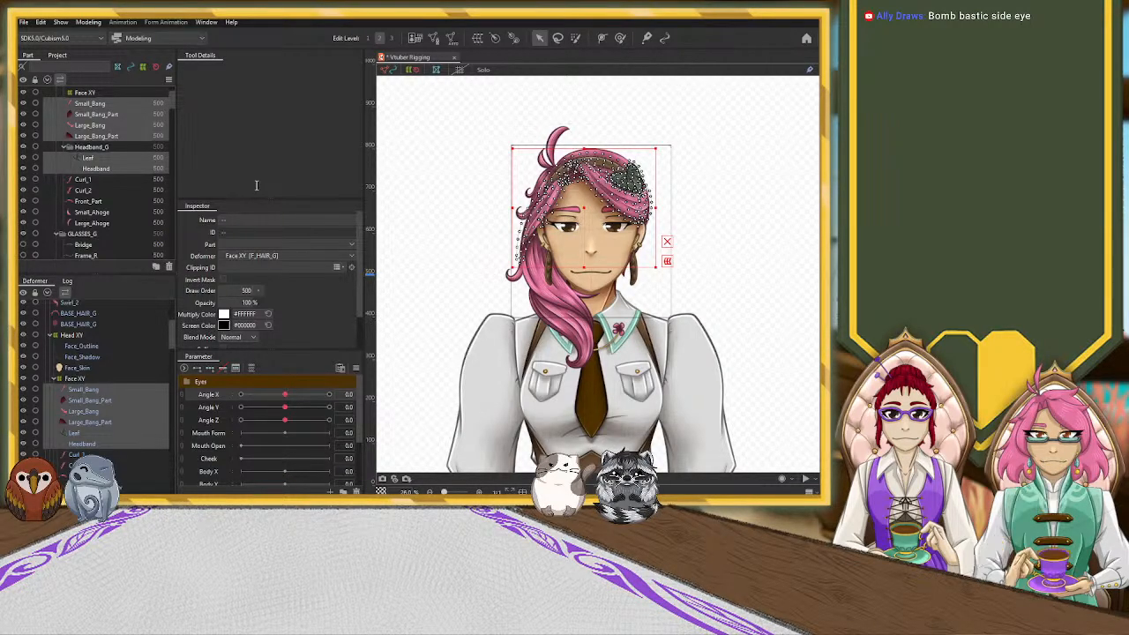
left_click(252, 338)
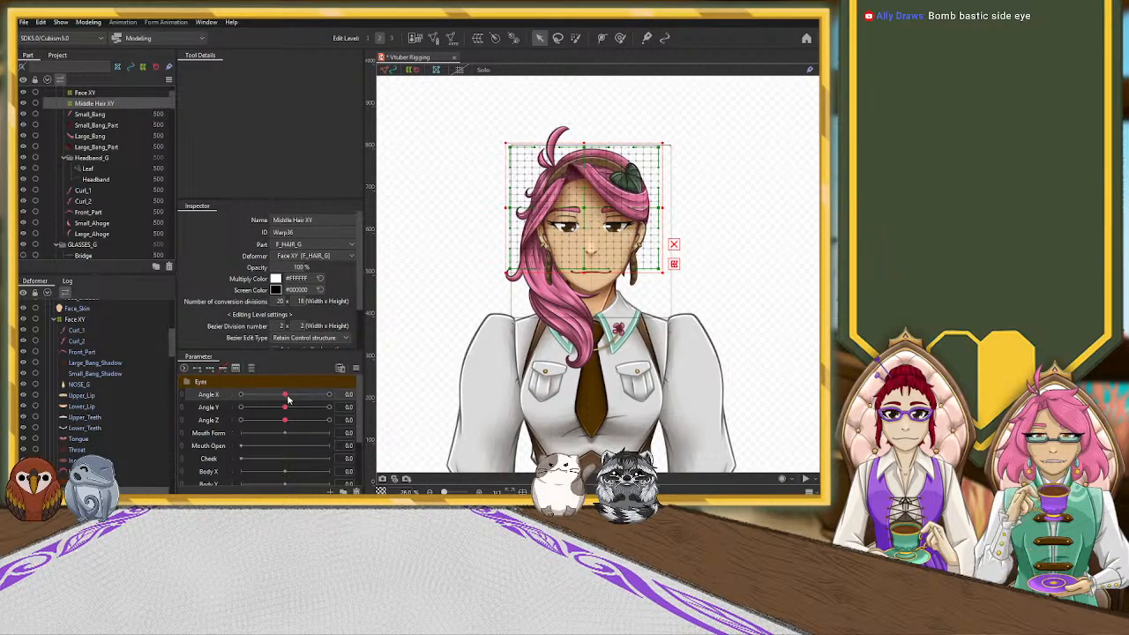
Compare the Middle Hair XY grid against the head at Angle X -30 and 0
left_click_drag(285, 394, 241, 394)
scroll(687, 220, "up", 3)
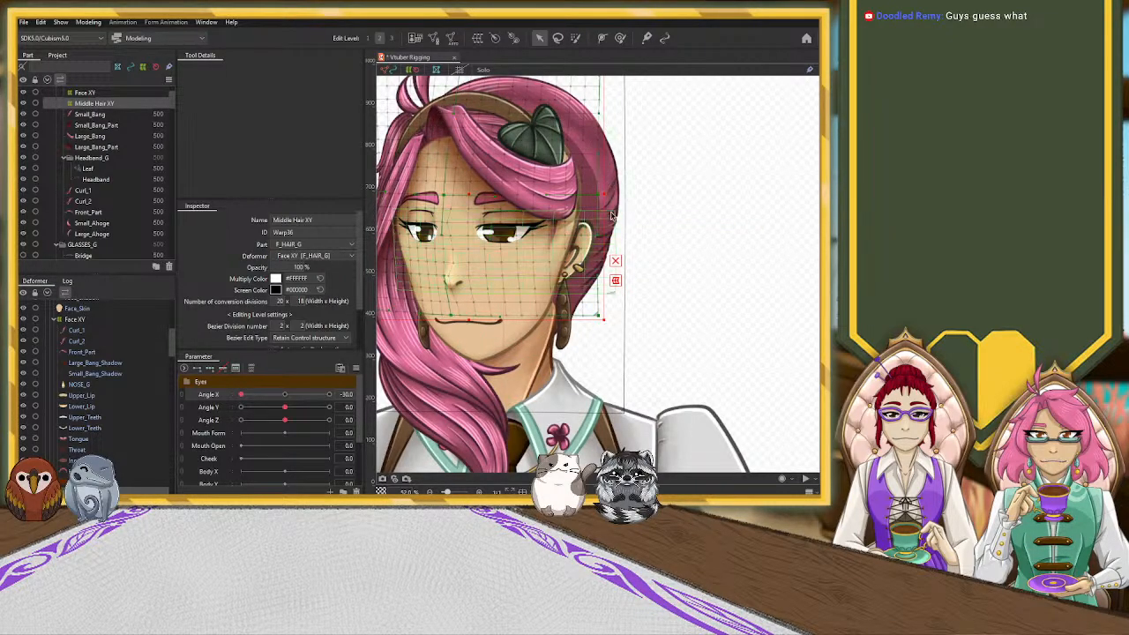
left_click(285, 396)
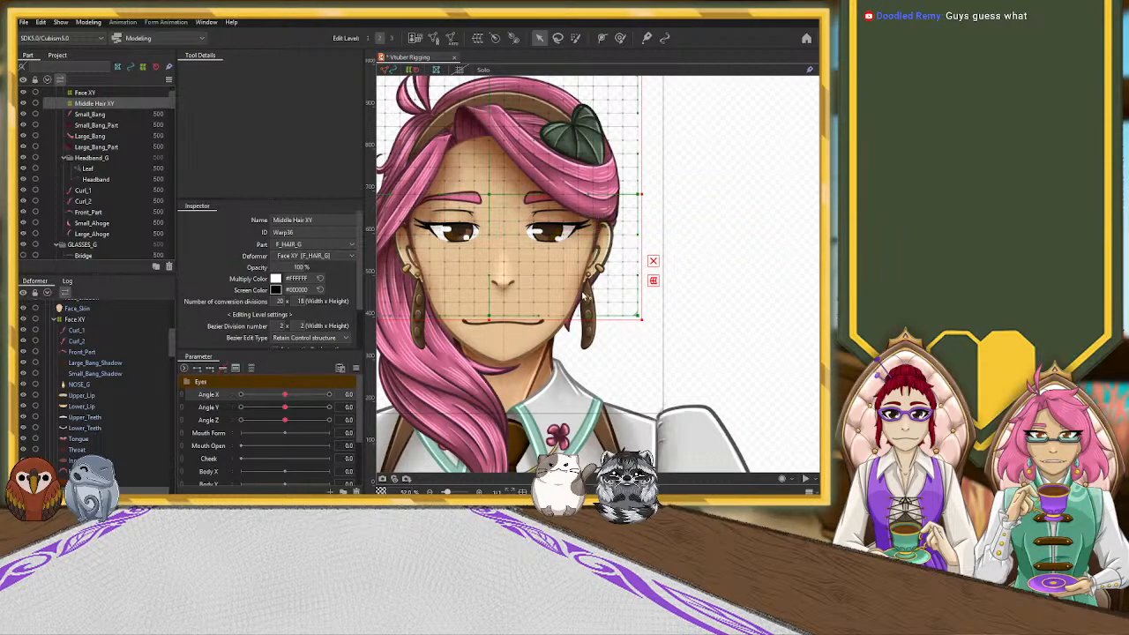
left_click(242, 395)
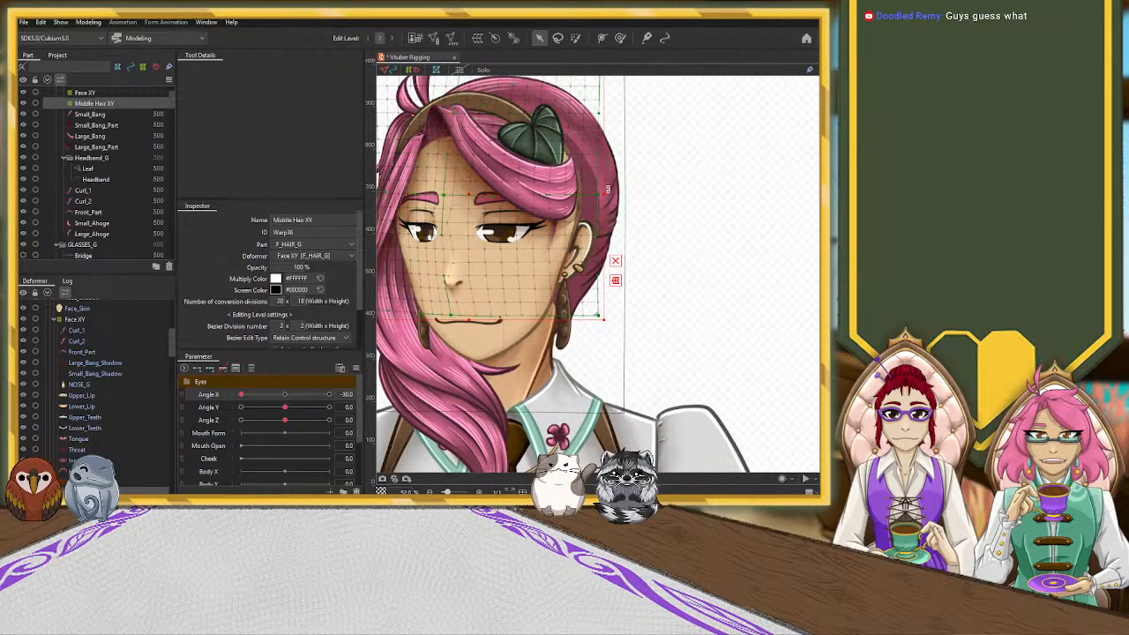
left_click(284, 396)
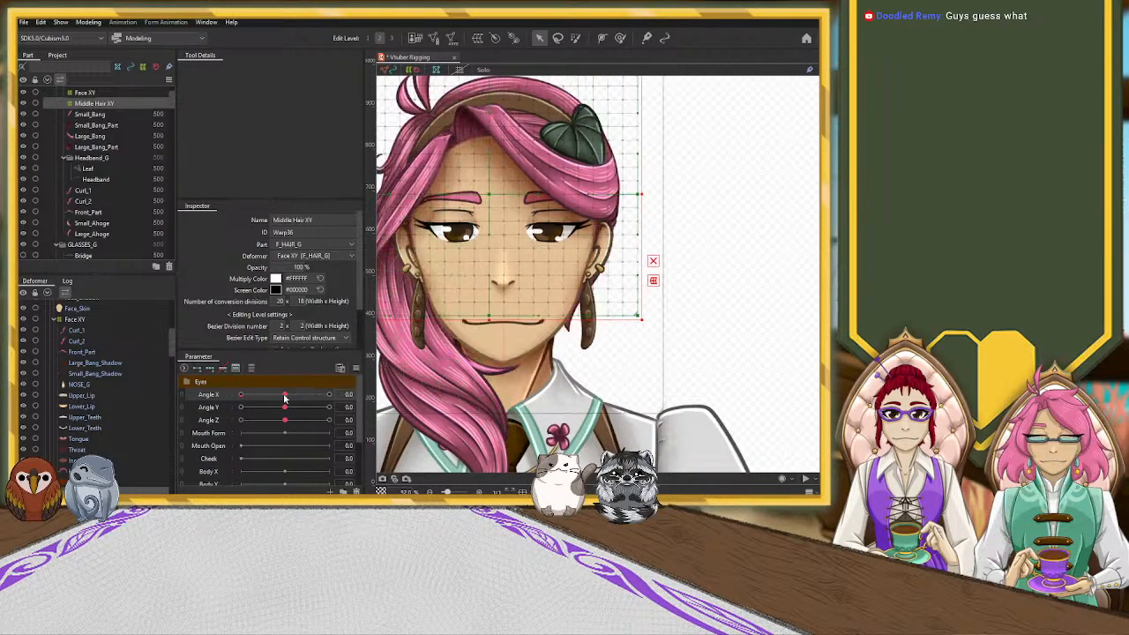
Centre the Middle Hair XY deformer on the nose line at neutral pose and widen it evenly on both sides
scroll(548, 310, "down", 2)
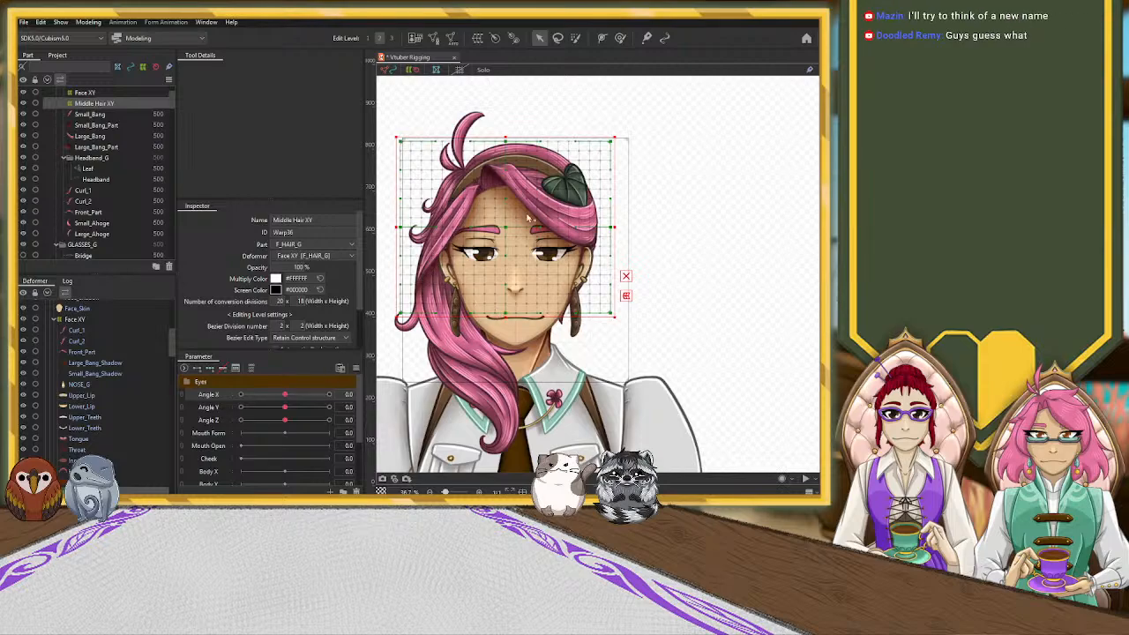
left_click_drag(505, 225, 516, 228)
scroll(514, 236, "up", 4)
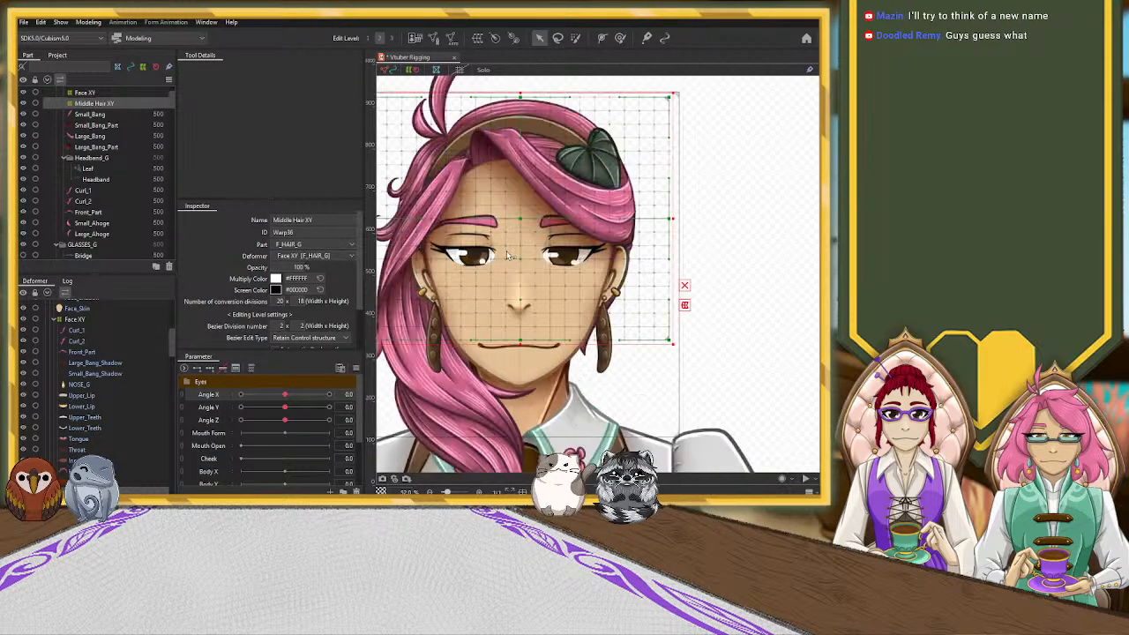
scroll(532, 284, "up", 3)
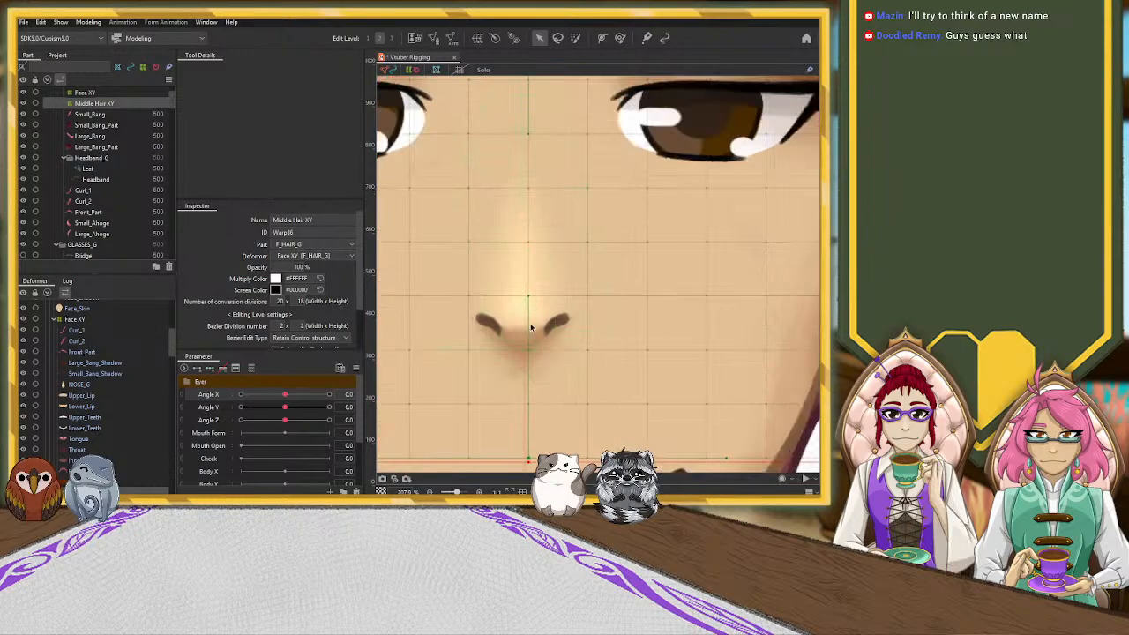
scroll(547, 245, "down", 2)
left_click_drag(540, 107, 535, 107)
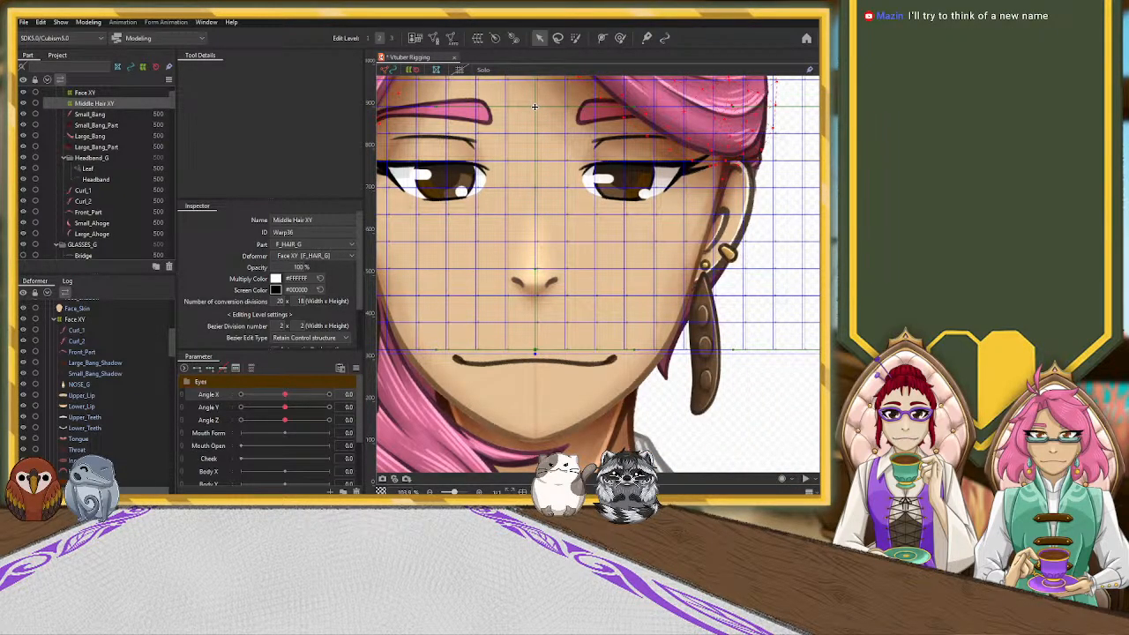
scroll(534, 107, "down", 2)
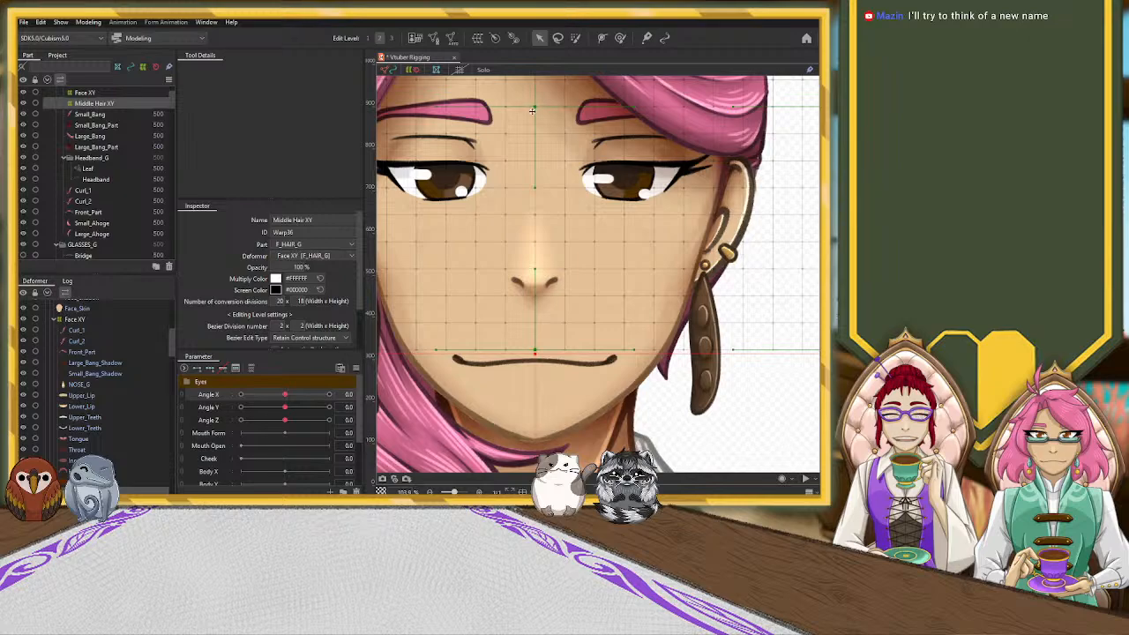
scroll(519, 134, "down", 1)
left_click_drag(515, 138, 565, 252)
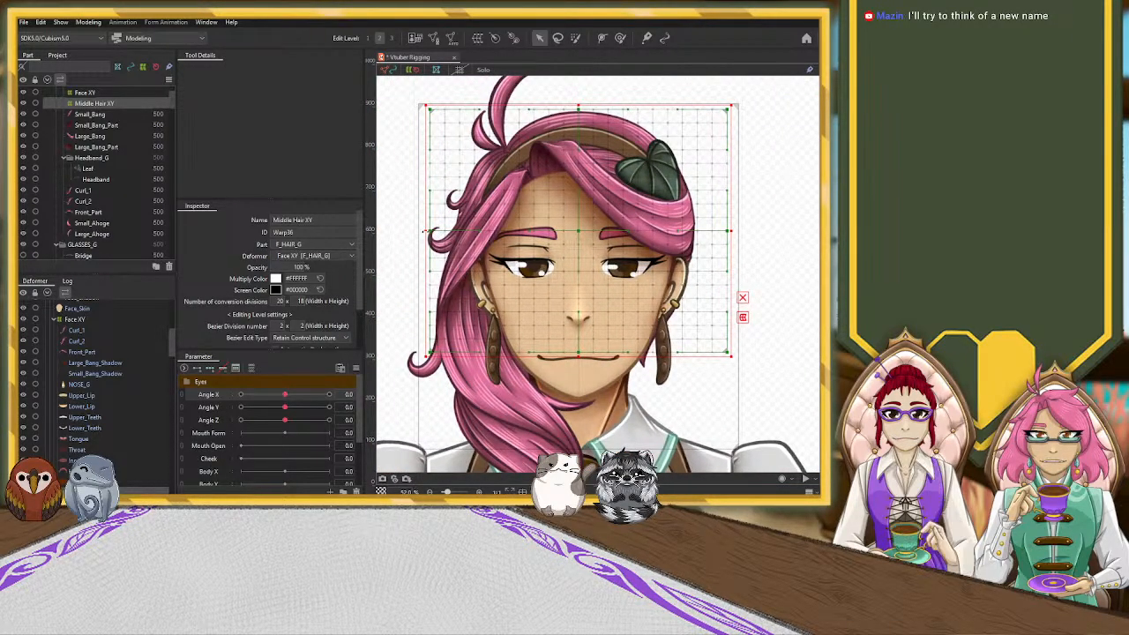
left_click_drag(425, 231, 421, 231)
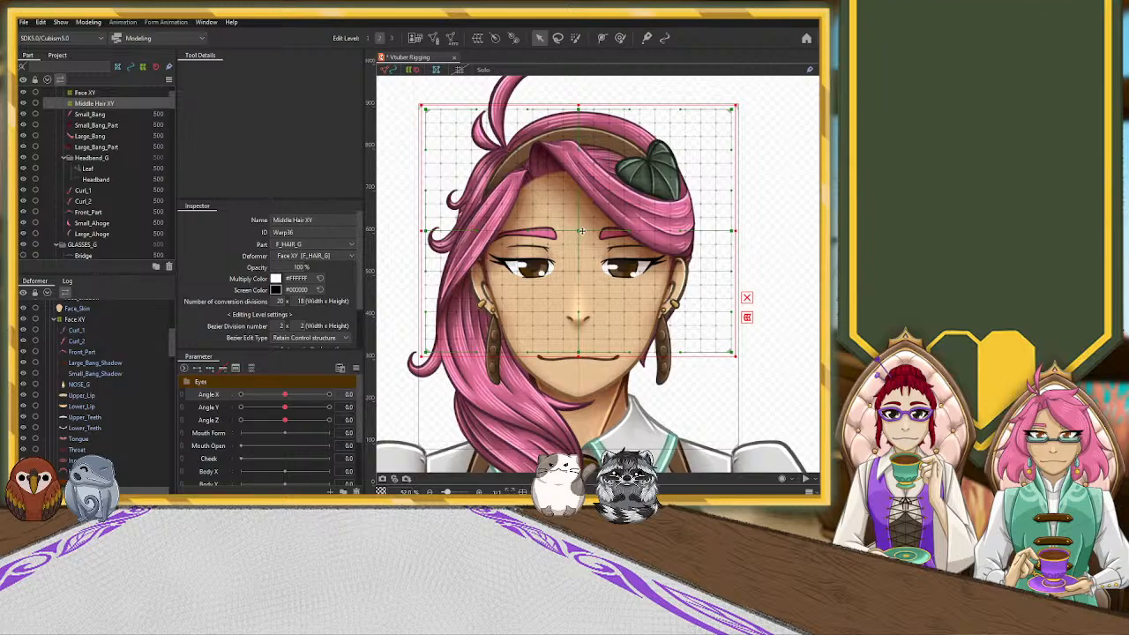
left_click_drag(578, 232, 571, 226)
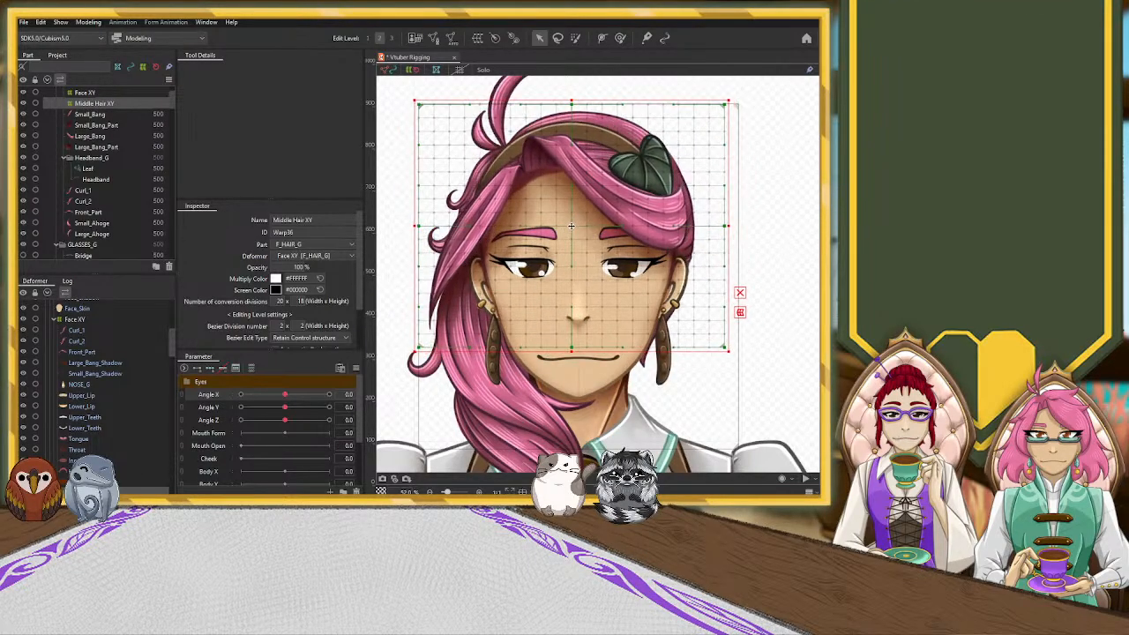
key("ctrl+z")
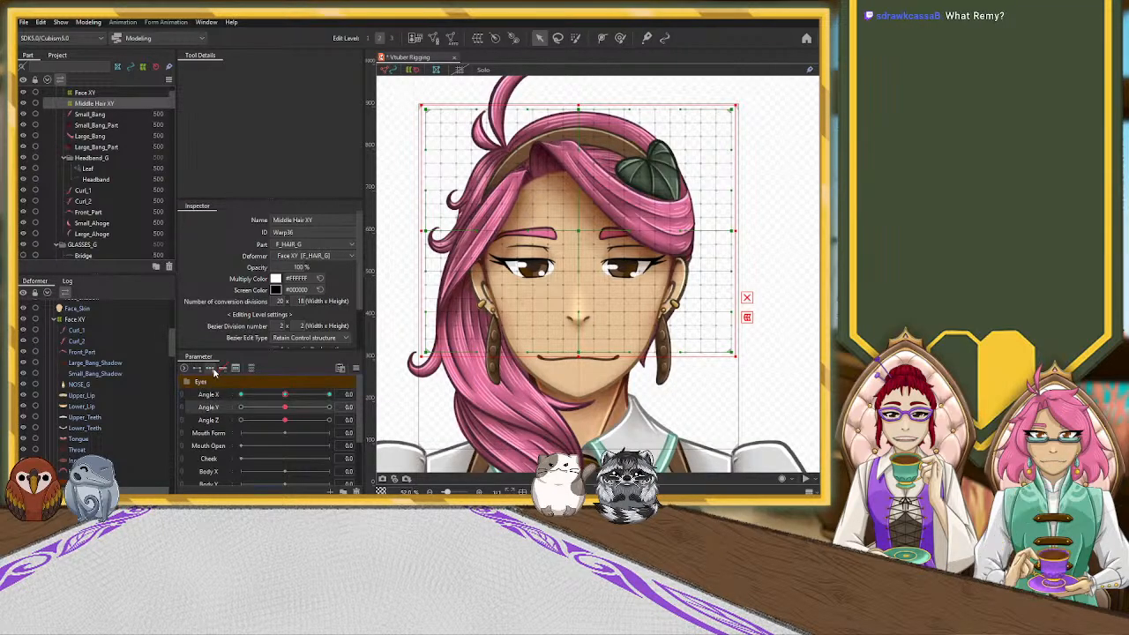
Add three keys each on Angle X and Angle Y to Middle Hair XY and try widening both its sides at Angle X -30
left_click(211, 369)
left_click_drag(285, 396, 201, 404)
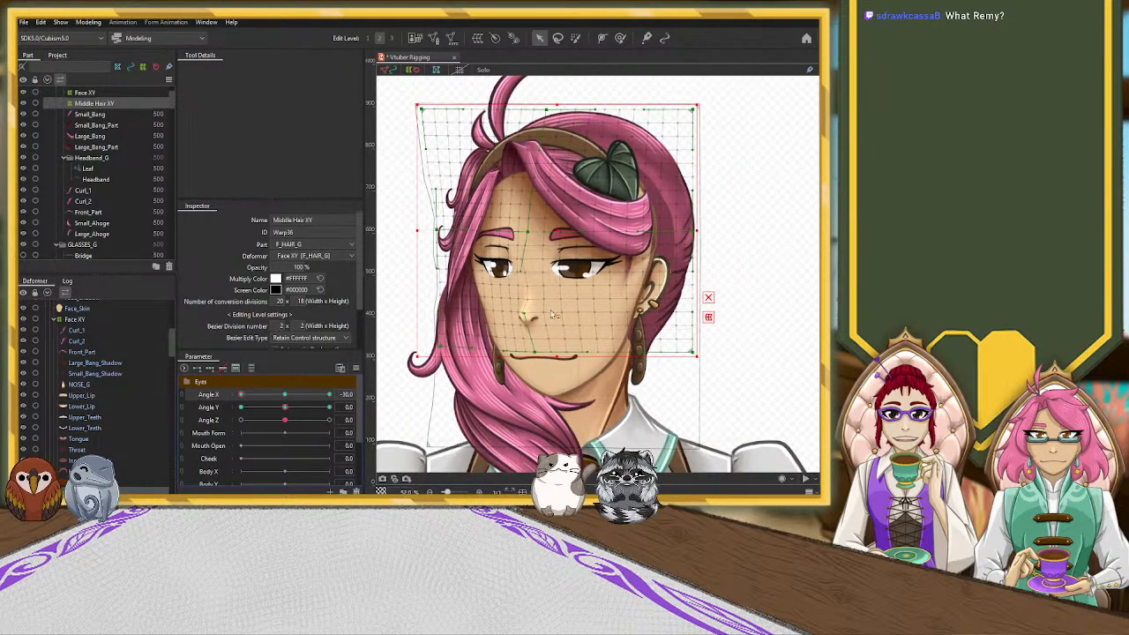
left_click_drag(708, 239, 748, 227)
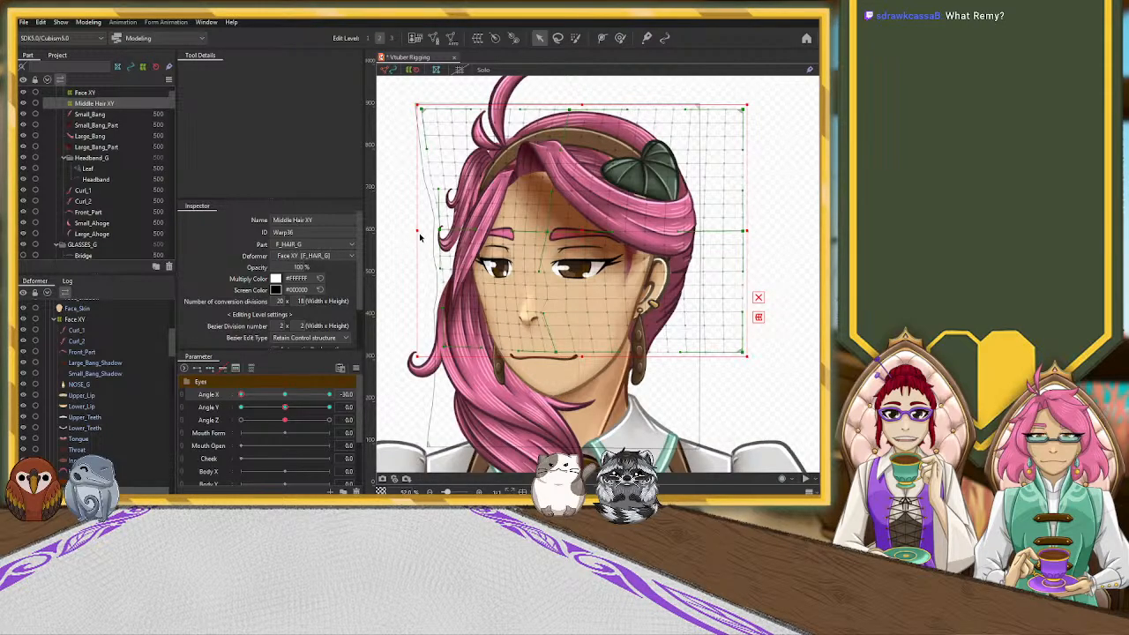
left_click_drag(417, 231, 400, 230)
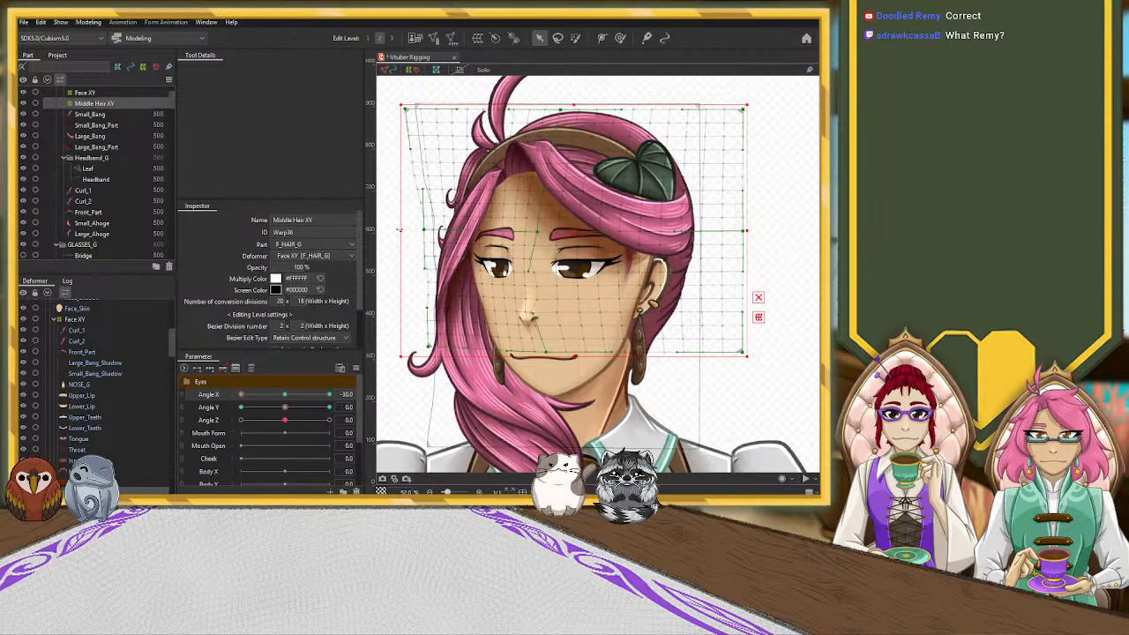
Try pushing the Middle Hair XY grid outward at the turned side's hair edge with a 459 px deform brush at Angle X -30
mouse_move(241, 394)
left_mouse_down()
mouse_move(292, 394)
mouse_move(225, 394)
left_mouse_up()
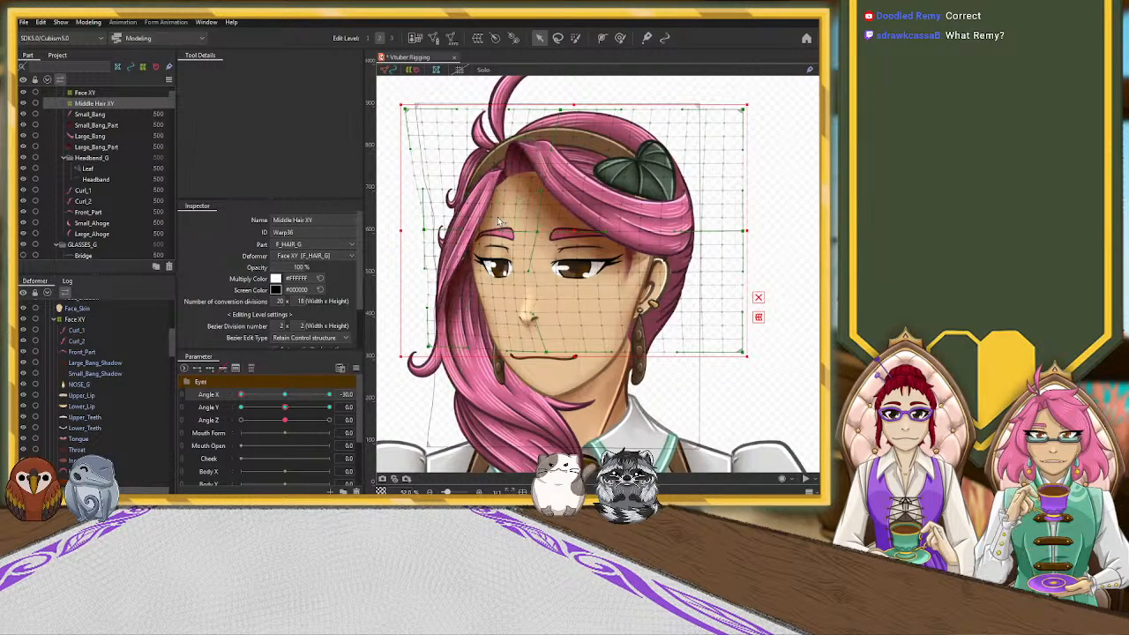
left_click(620, 38)
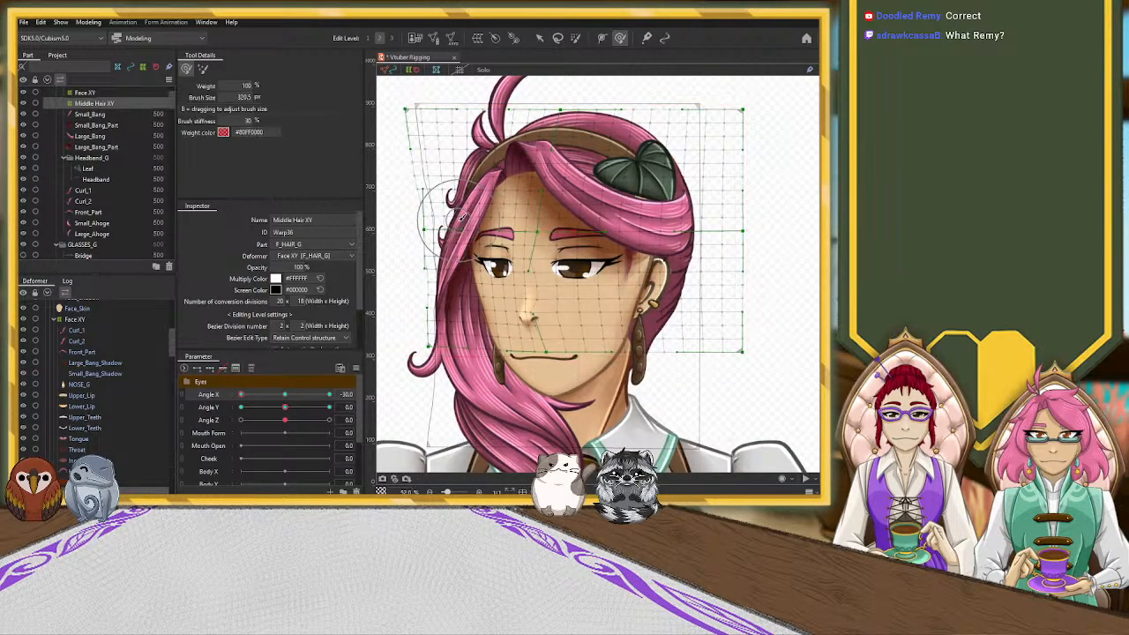
key("b")
left_click_drag(465, 322, 494, 322)
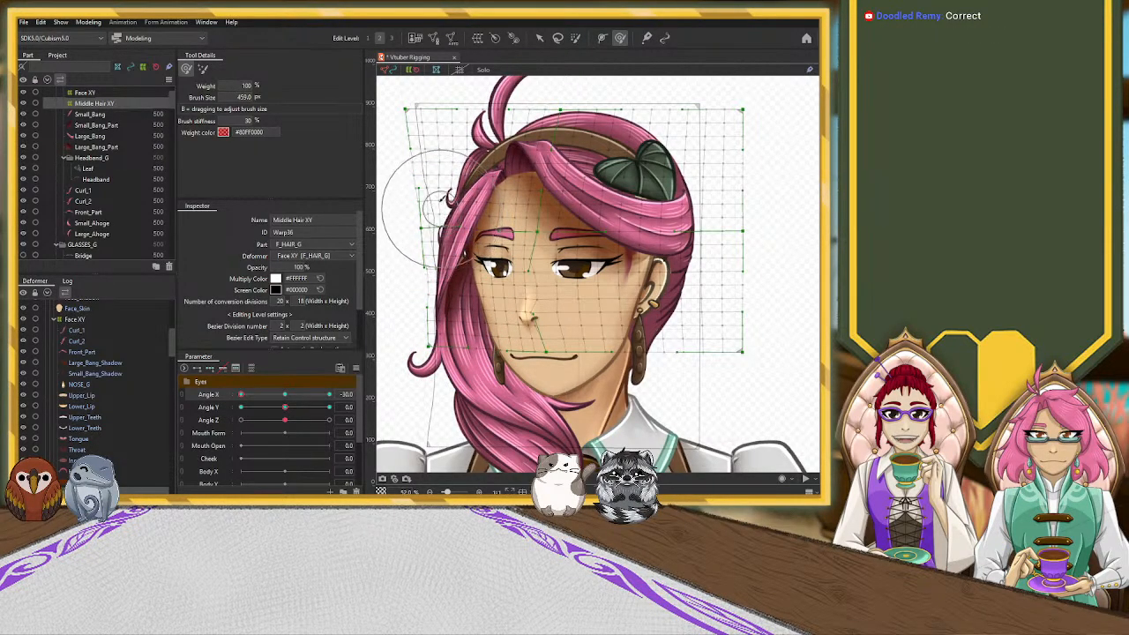
left_click_drag(446, 218, 435, 202)
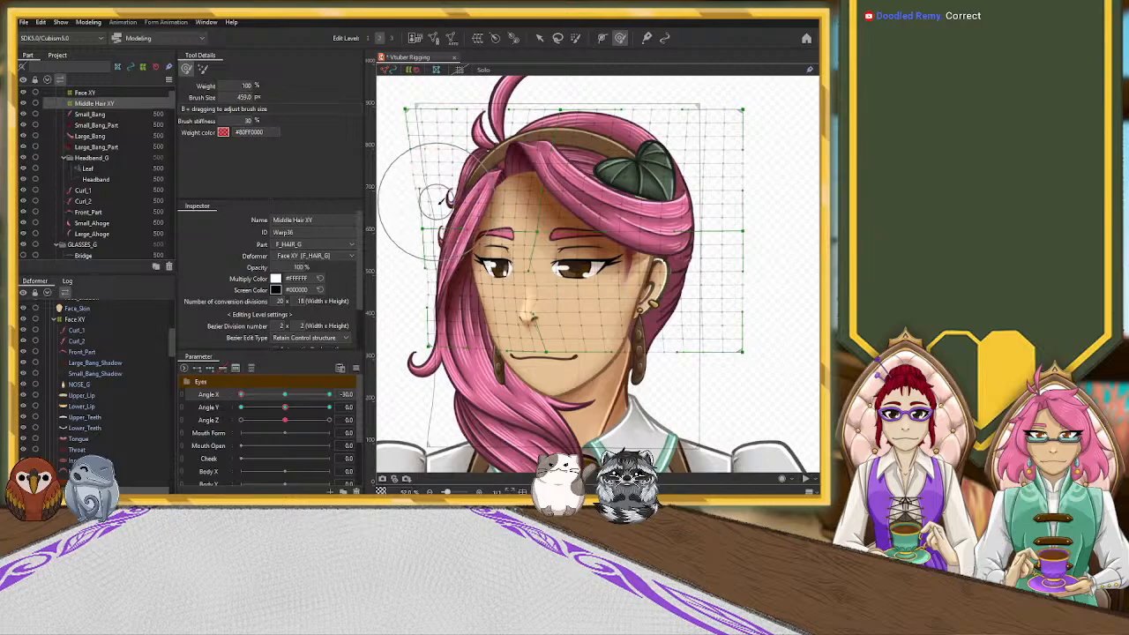
left_click_drag(418, 249, 415, 248)
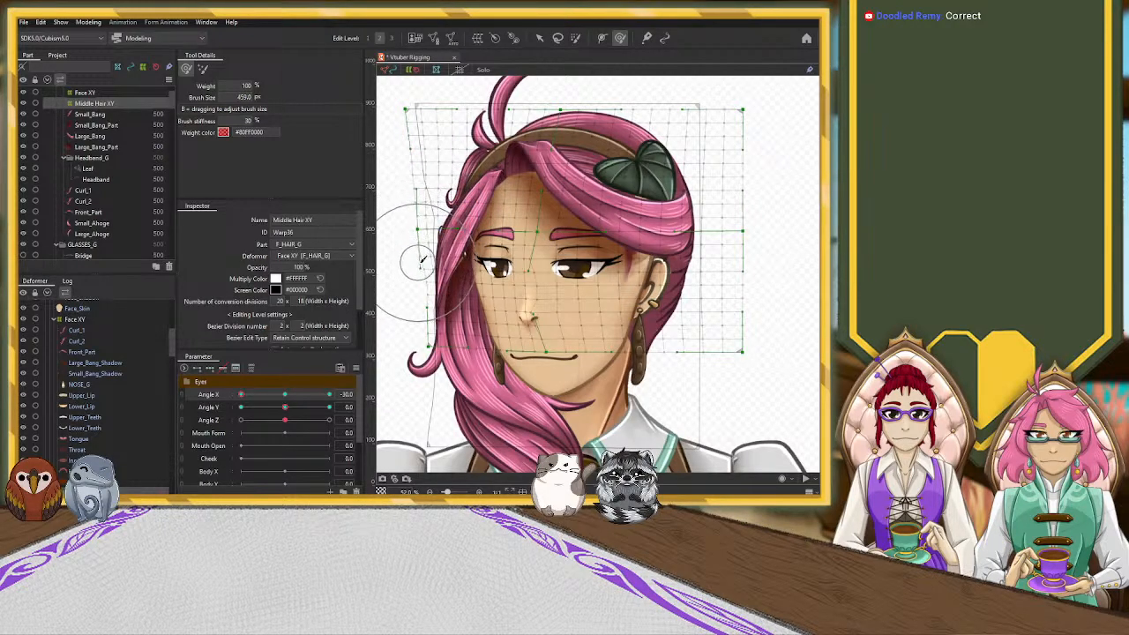
left_click_drag(437, 169, 433, 169)
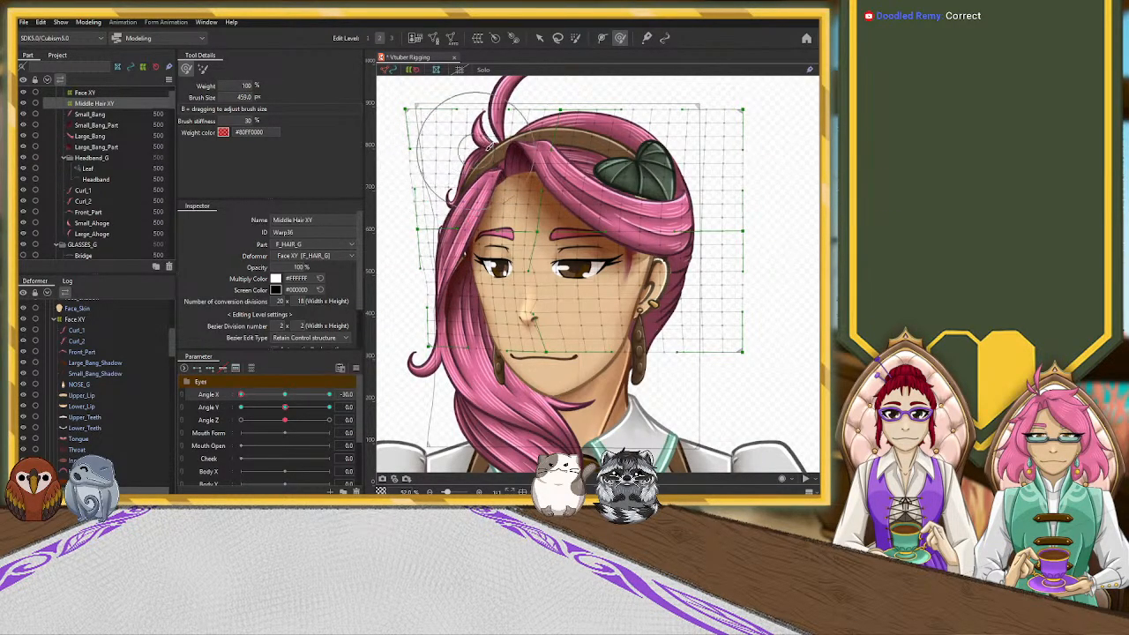
Undo the deform brush strokes on Middle Hair XY and recheck the pose at Angle X -30
key("ctrl+z")
key("ctrl+z")
key("ctrl+z")
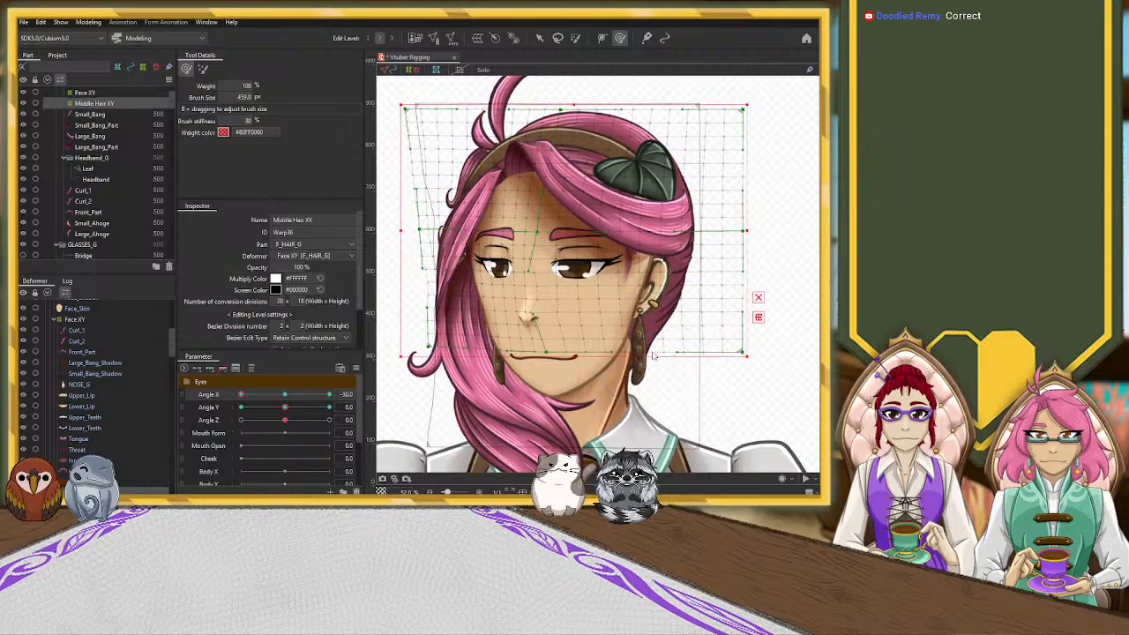
key("ctrl+z")
key("ctrl+z")
key("ctrl+z")
key("ctrl+z")
key("ctrl+z")
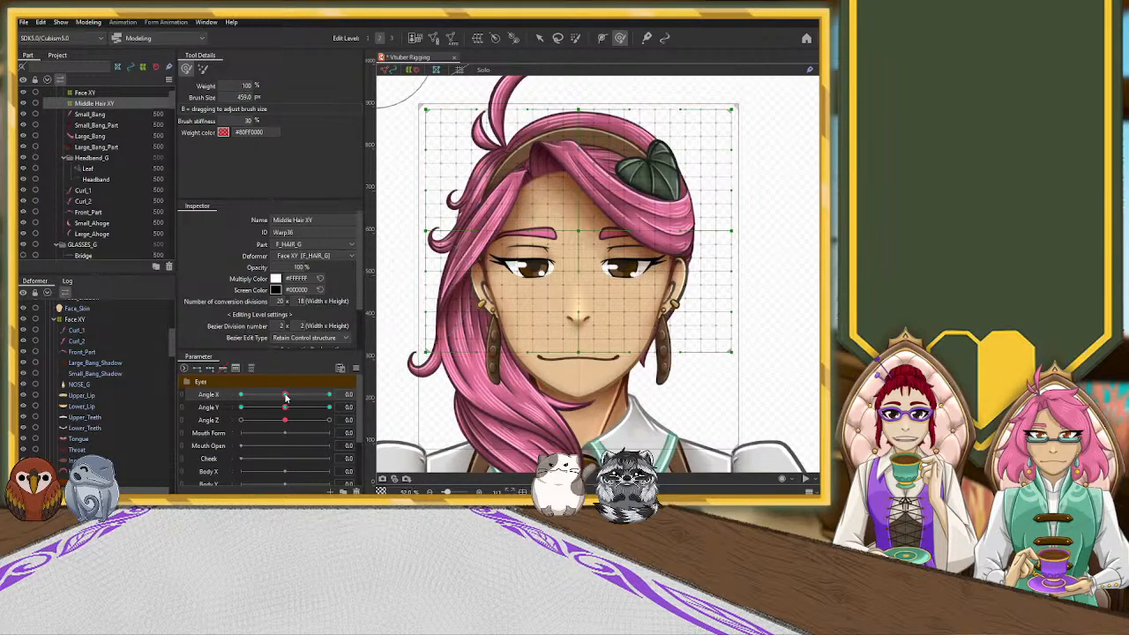
left_click_drag(283, 400, 209, 398)
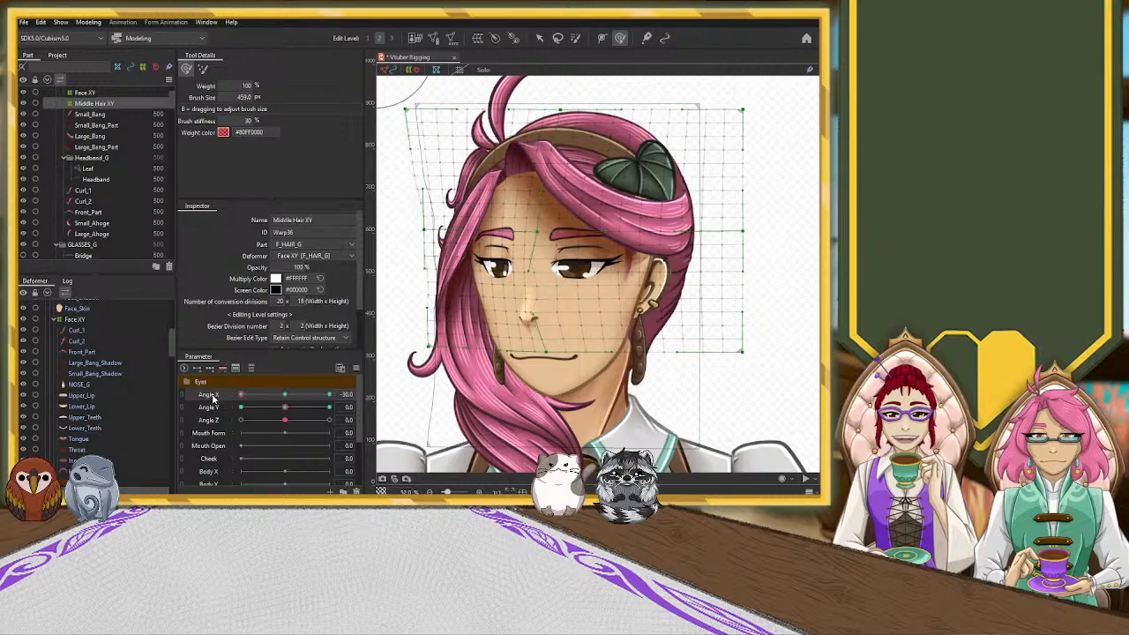
Undo the Middle Hair XY widening at Angle X -30 and its added Angle X and Angle Y keys
key("ctrl+z")
key("ctrl+z")
key("ctrl+z")
key("ctrl+z")
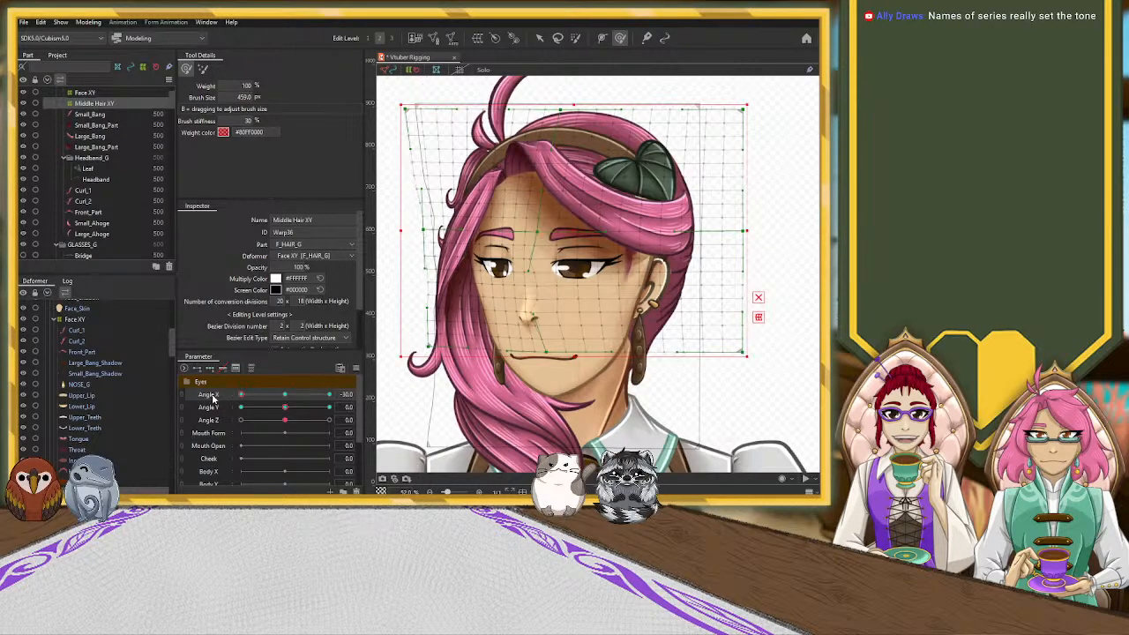
key("ctrl+z")
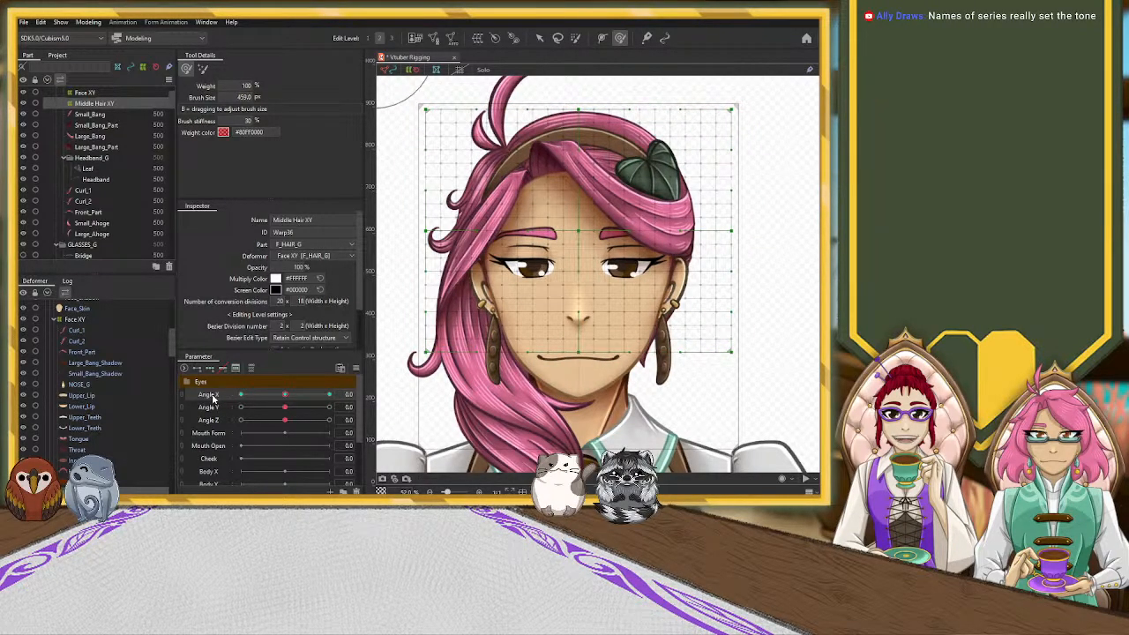
key("ctrl+z")
key("ctrl+z")
key("ctrl+z")
key("ctrl+z")
key("ctrl+z")
key("ctrl+z")
key("ctrl+z")
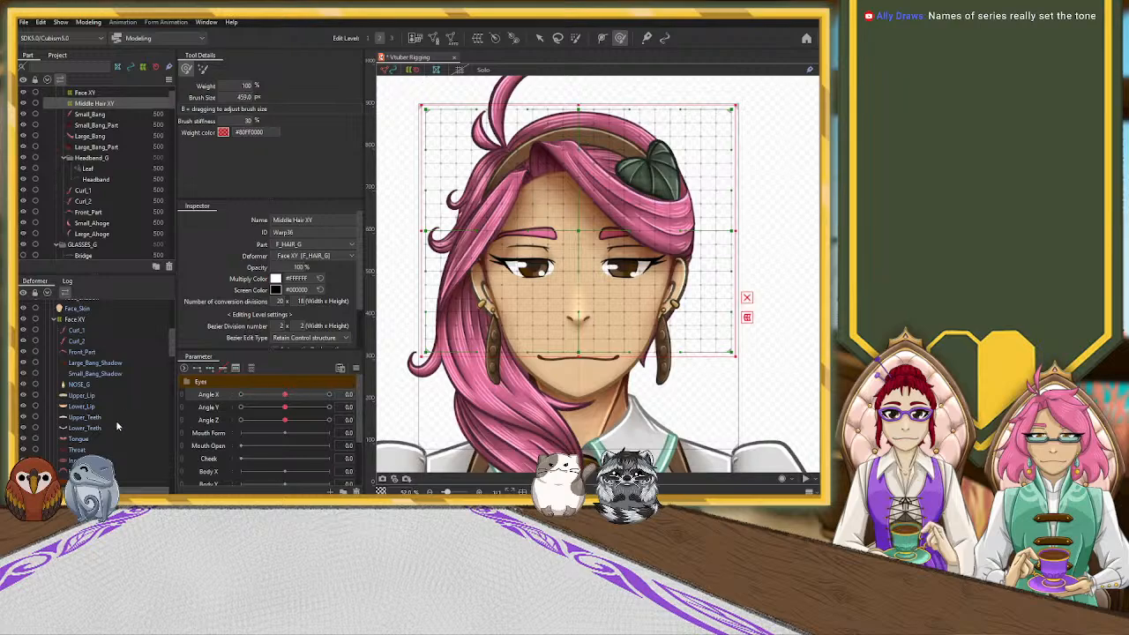
Undo the Middle Hair XY deformer and create a Bangs XY warp deformer for both bangs, their parts and their shadows
key("ctrl+z")
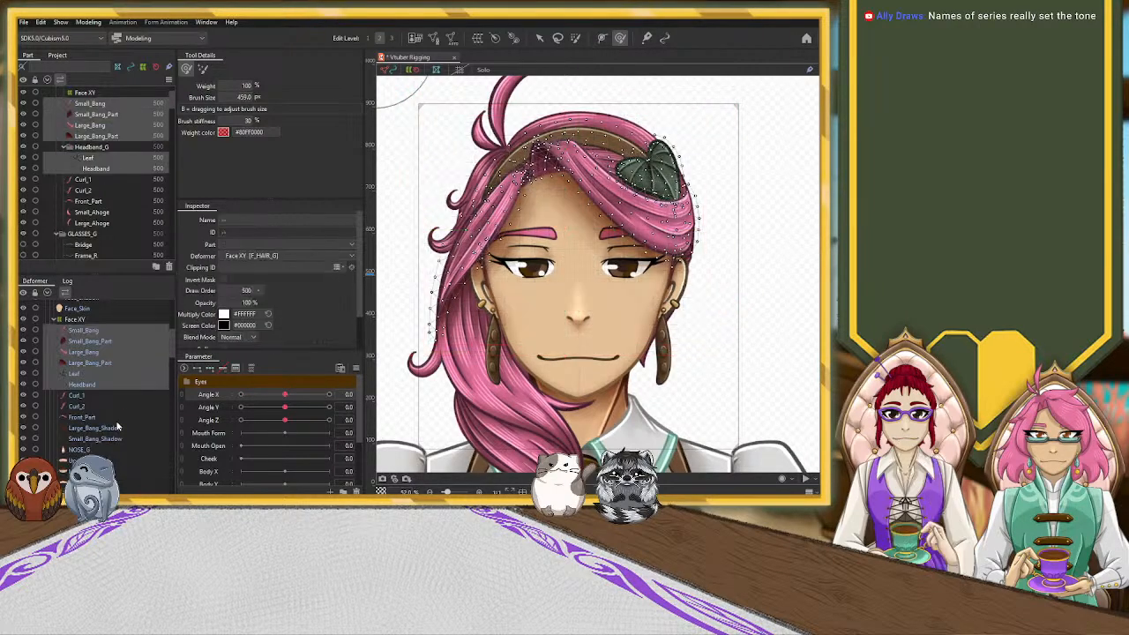
left_click(90, 332)
left_click(90, 342, "ctrl")
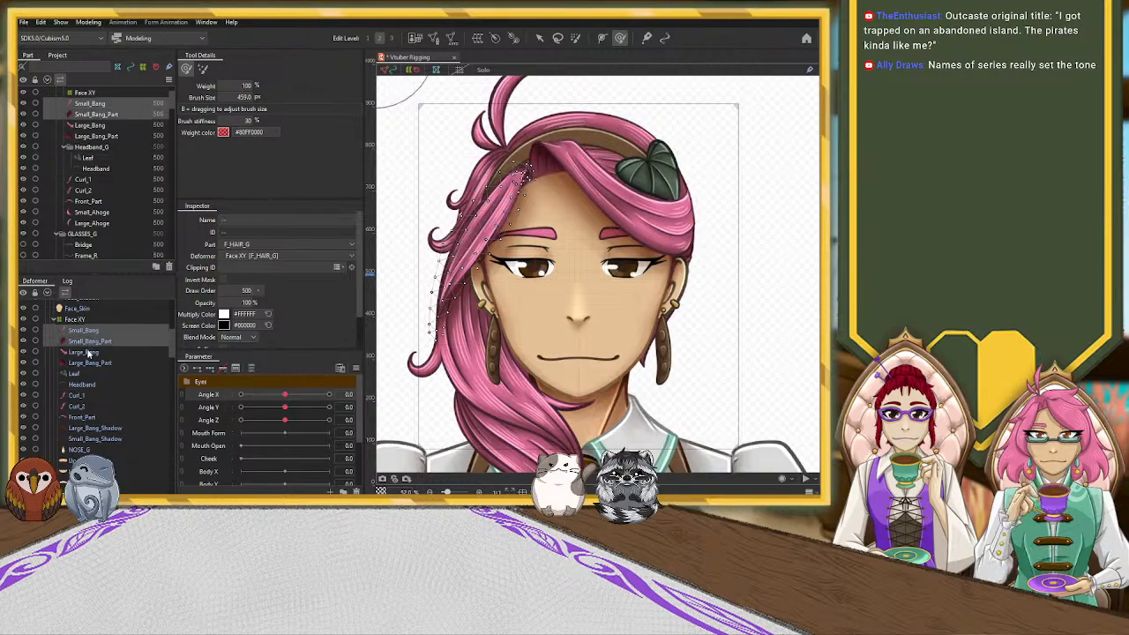
left_click(88, 353, "ctrl")
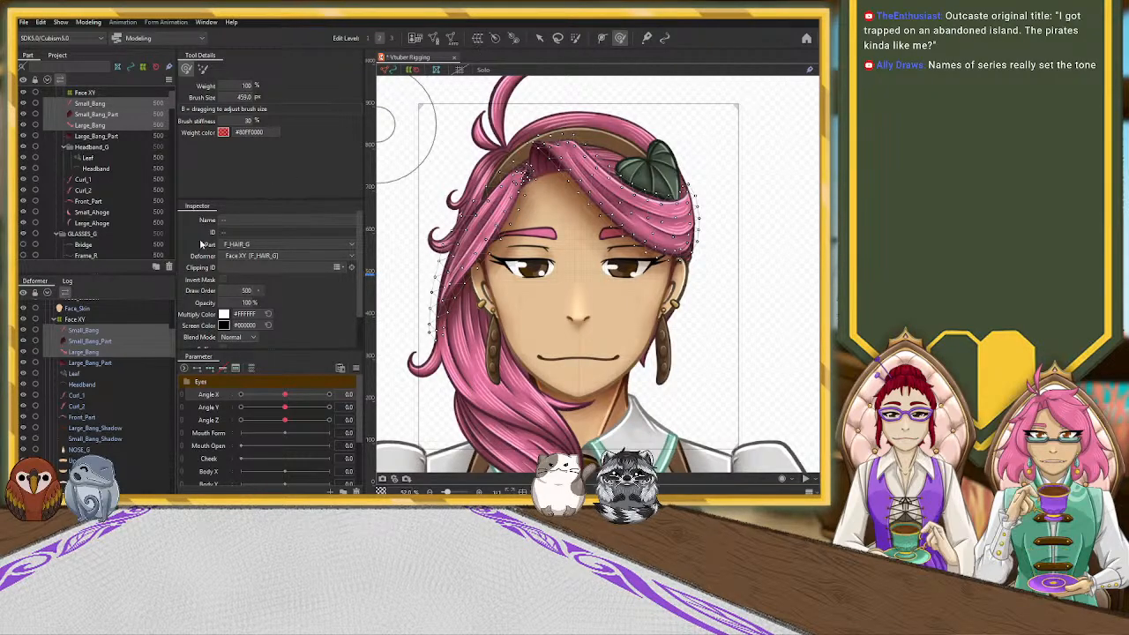
left_click(99, 363, "ctrl")
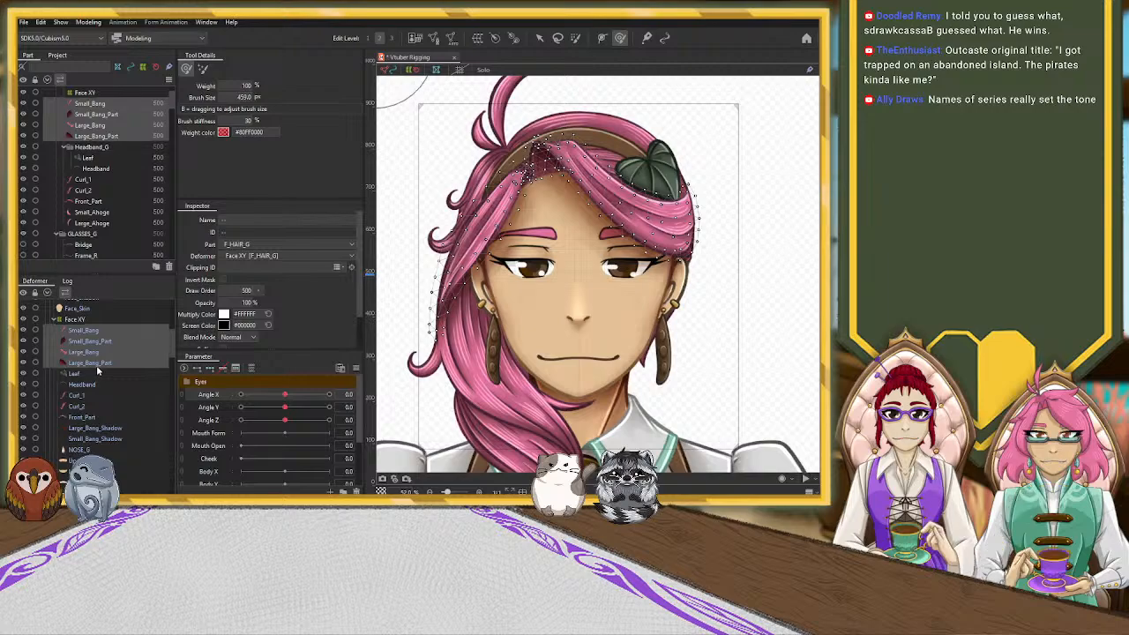
scroll(100, 367, "down", 1)
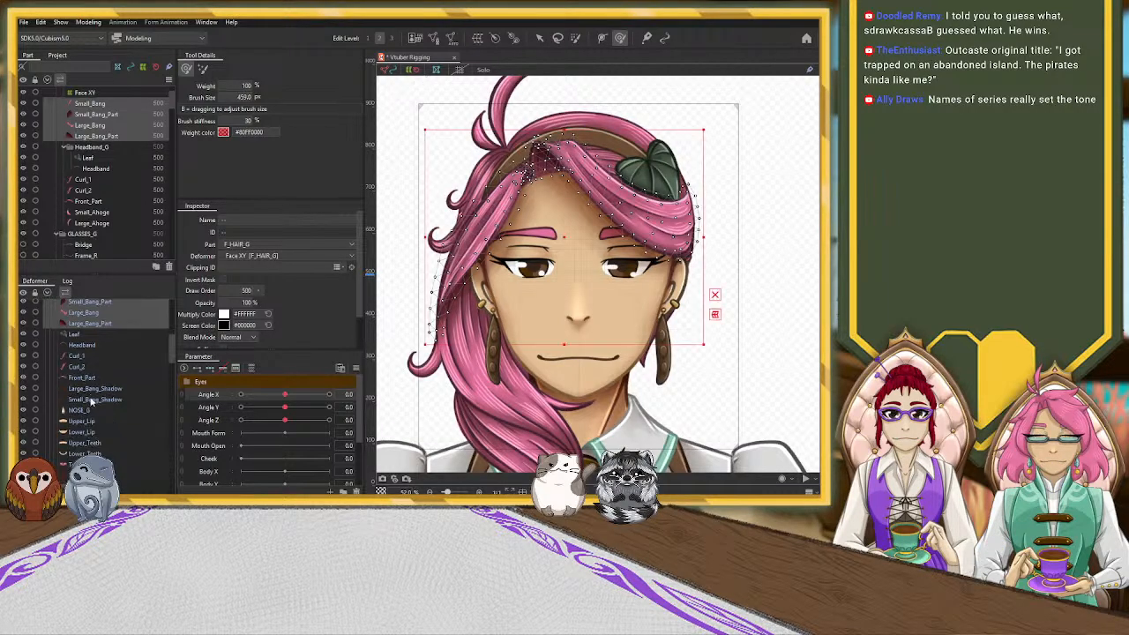
left_click(95, 389, "ctrl")
left_click(96, 399, "ctrl")
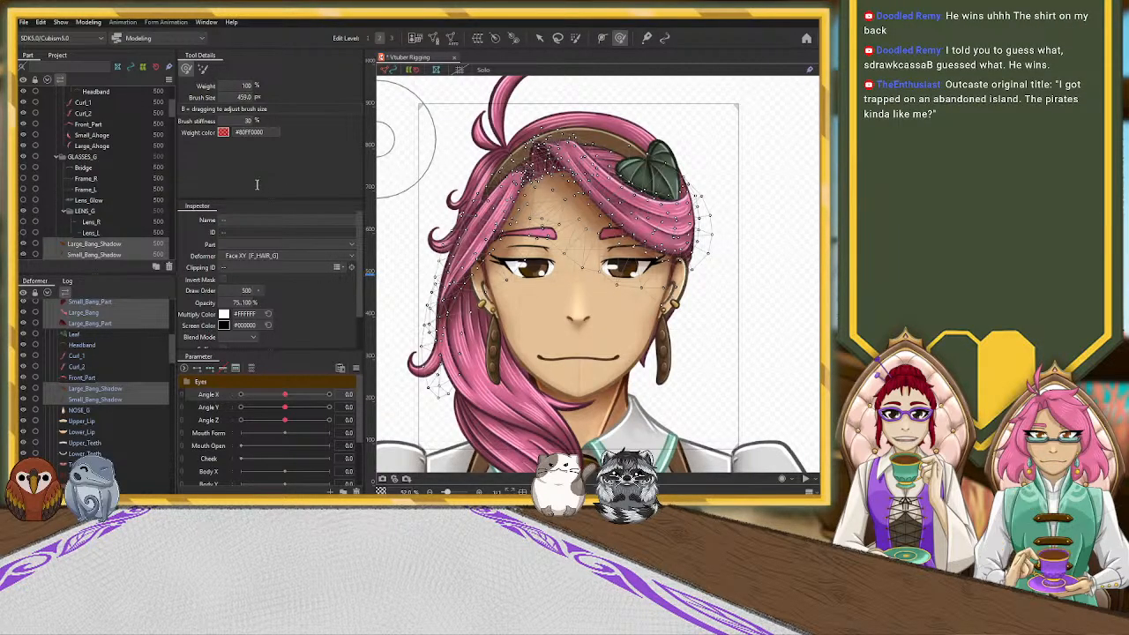
left_click(249, 339)
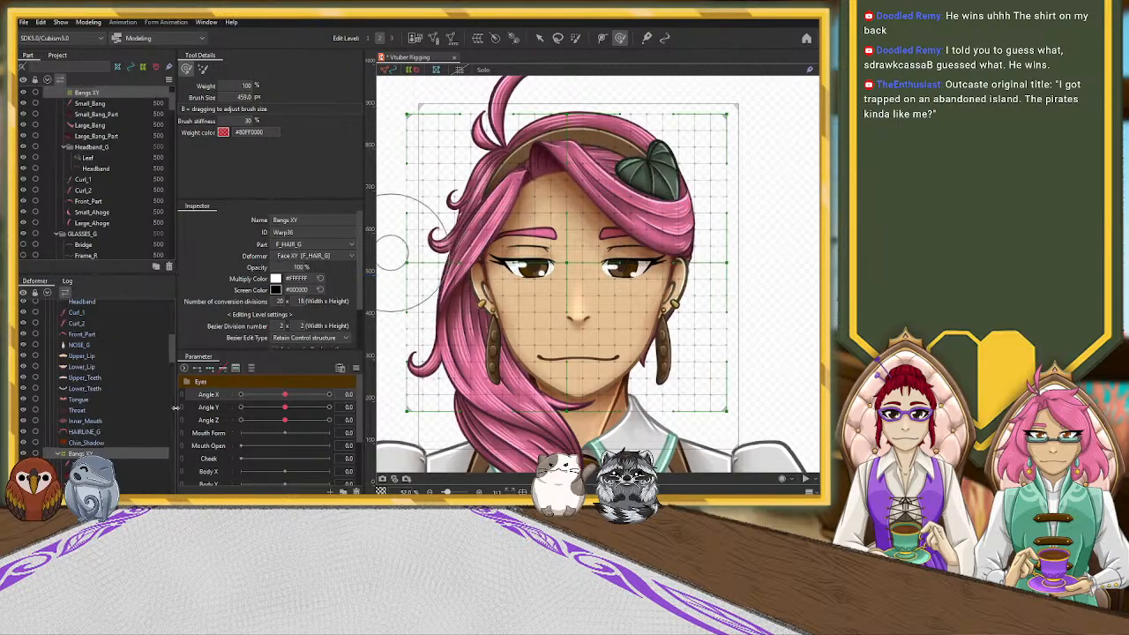
Add three keys each on Angle X and Angle Y to Bangs XY and preview the pose at Angle X -30
left_click(210, 368)
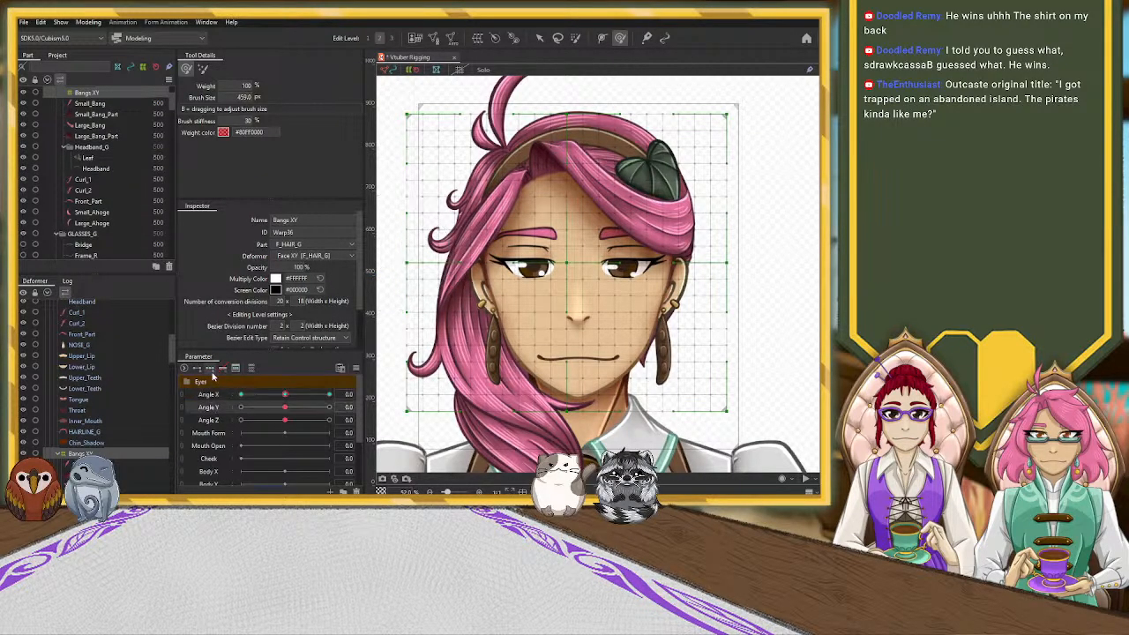
left_click_drag(283, 398, 239, 396)
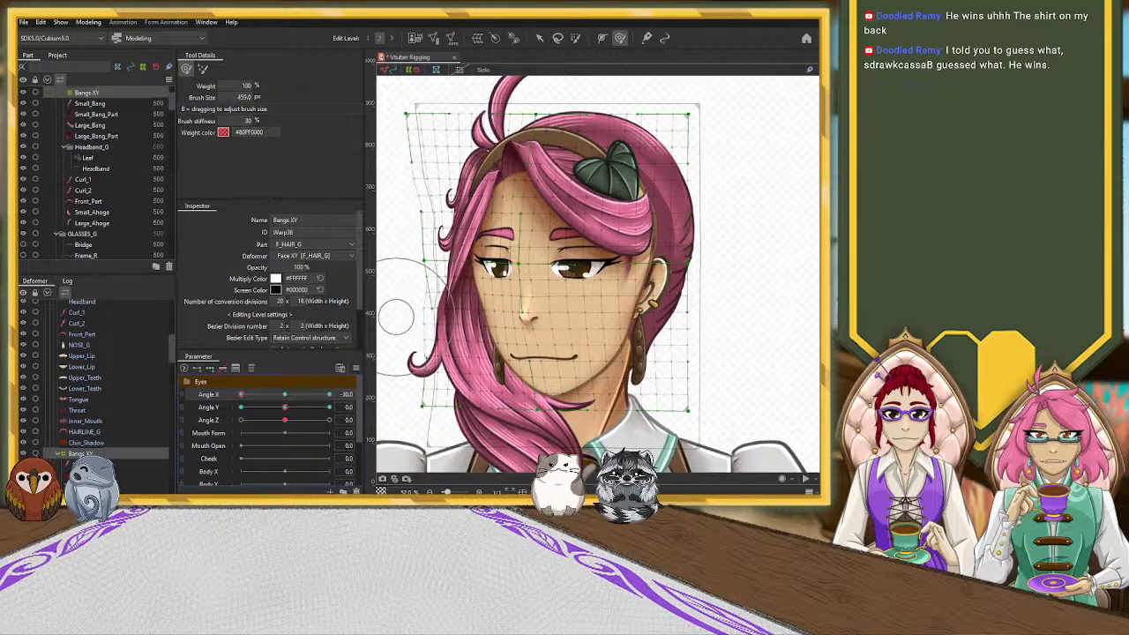
scroll(131, 457, "down", 3)
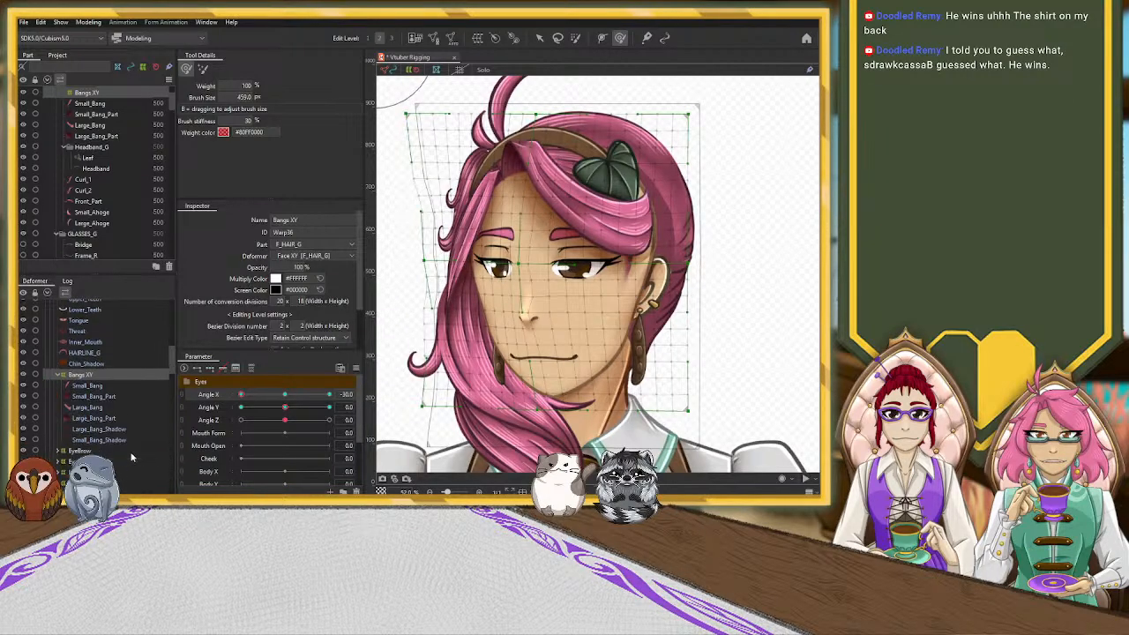
scroll(132, 457, "up", 2)
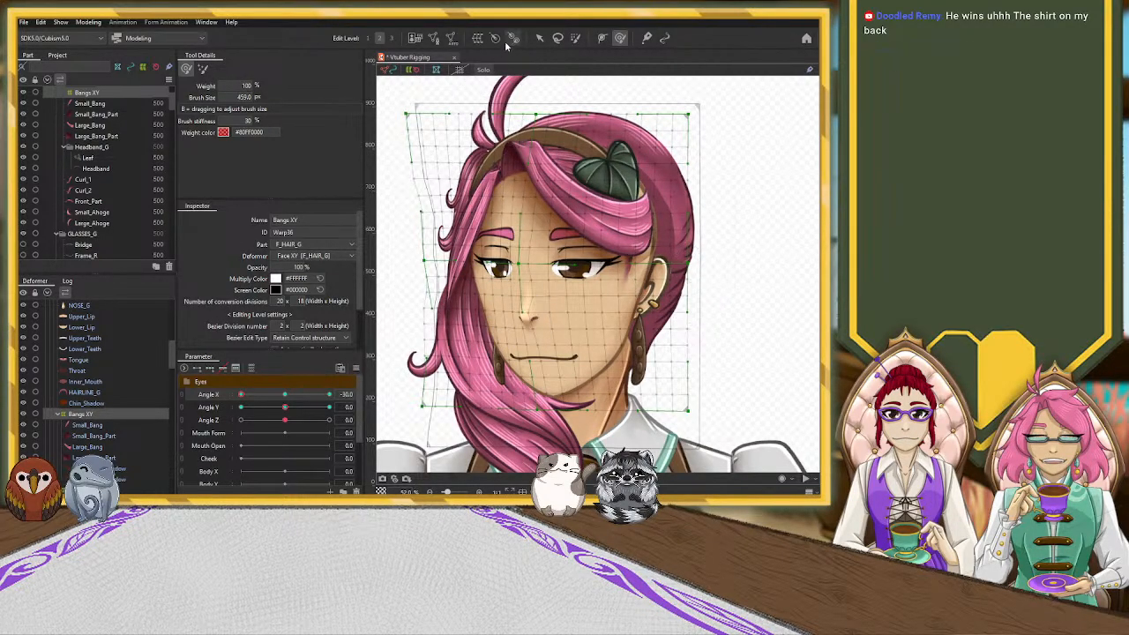
Return Angle X to neutral and try shifting the Bangs XY grid sideways towards the face's midline
left_click(542, 40)
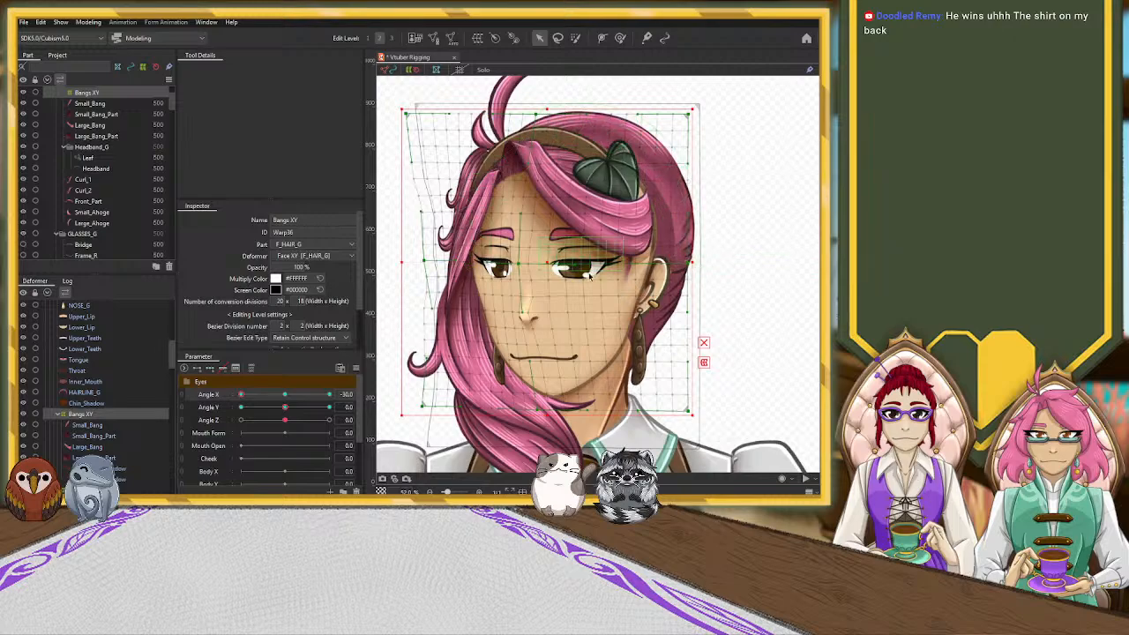
left_click(285, 397)
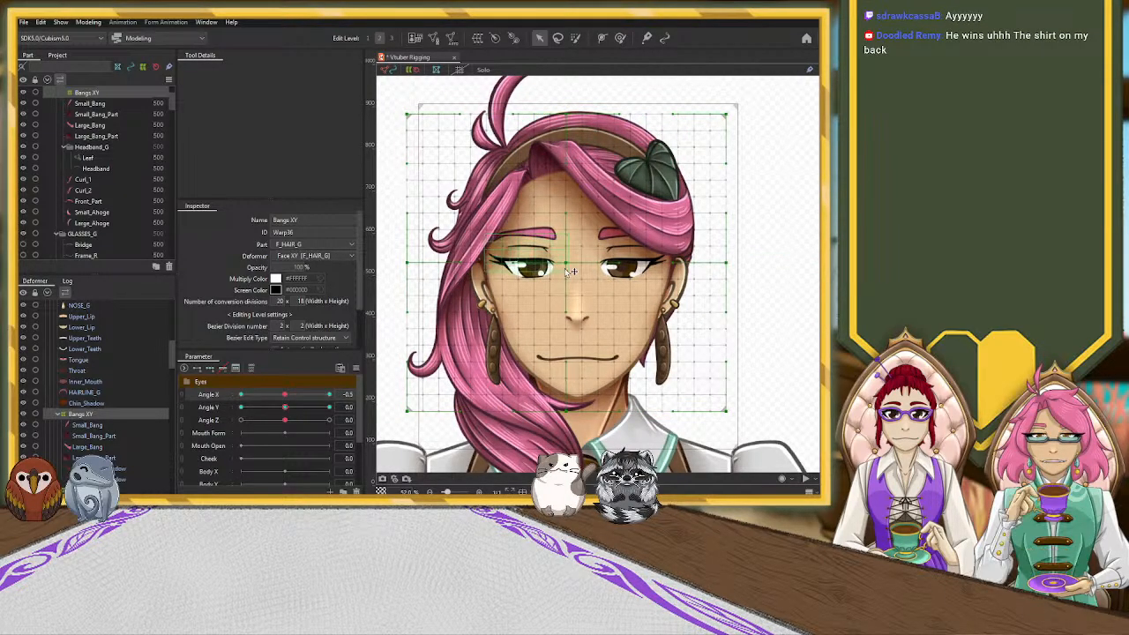
key("ctrl+a")
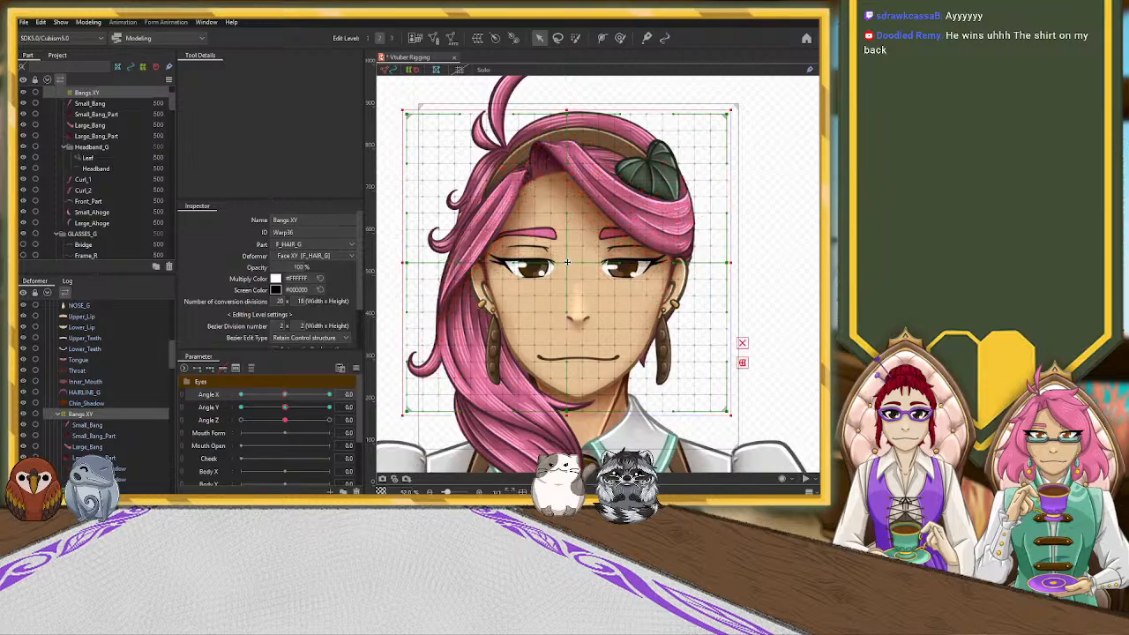
left_click(569, 266)
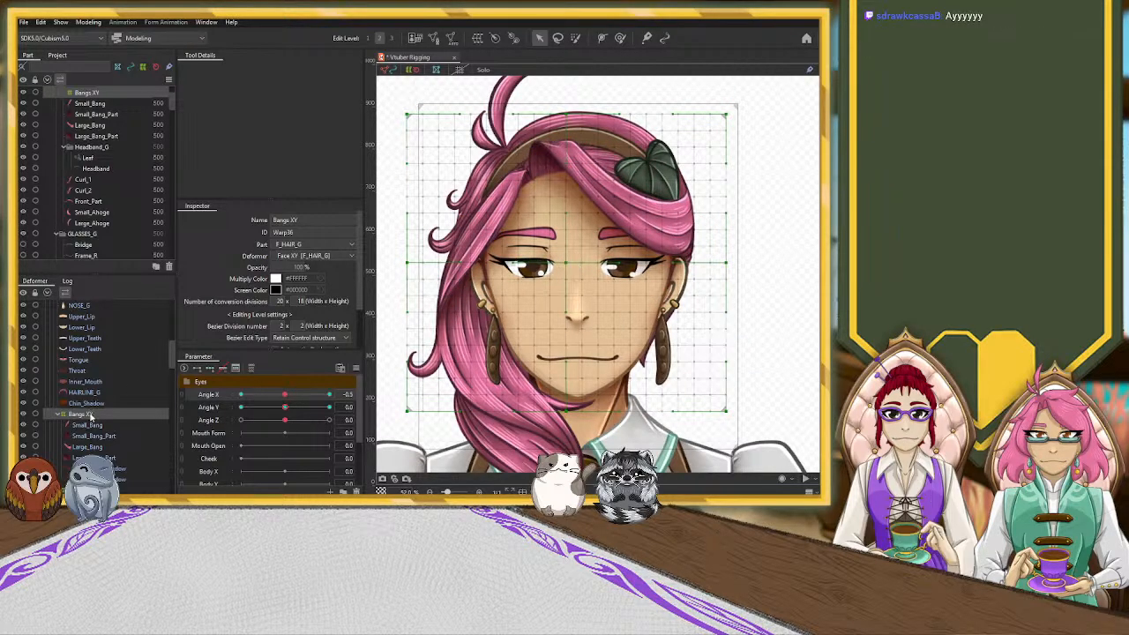
left_click(750, 228)
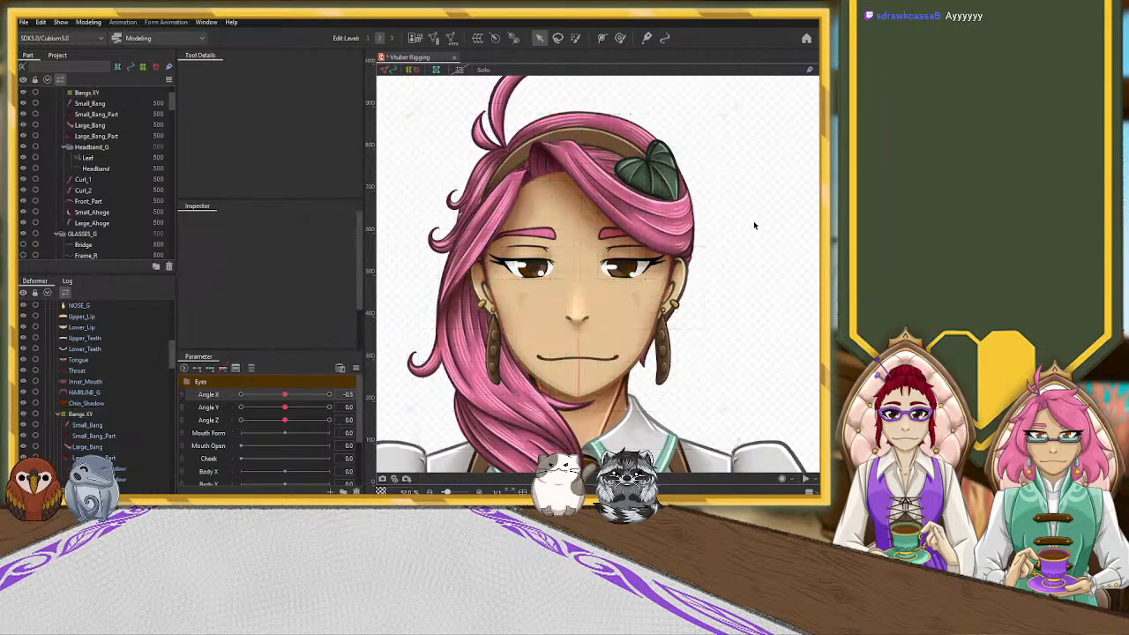
left_click(82, 415)
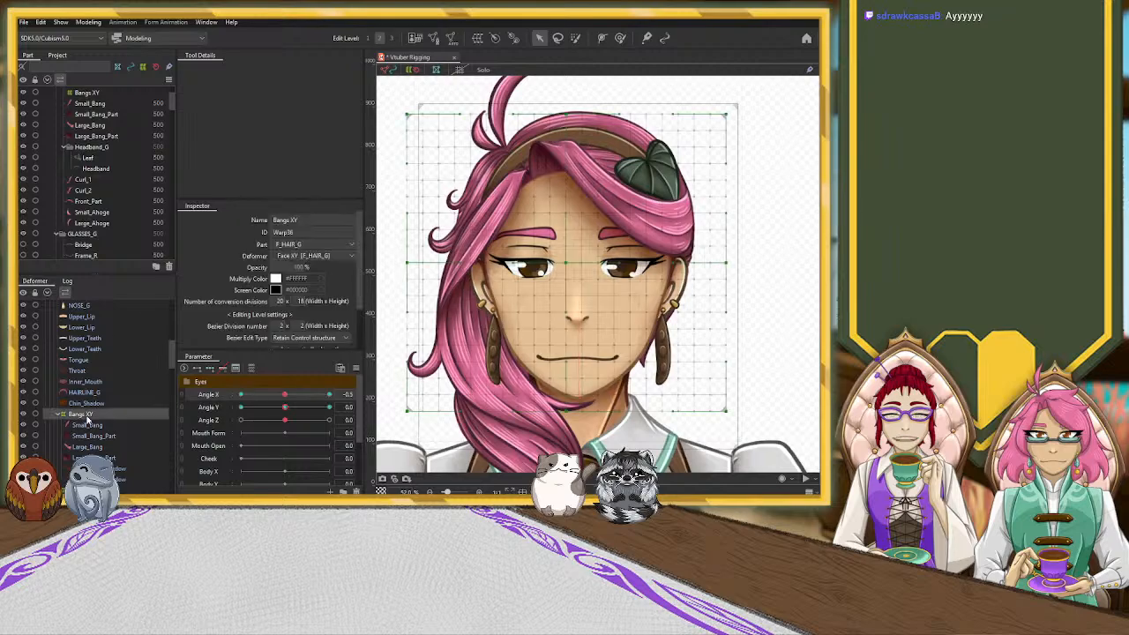
scroll(580, 242, "up", 2)
scroll(578, 252, "down", 5)
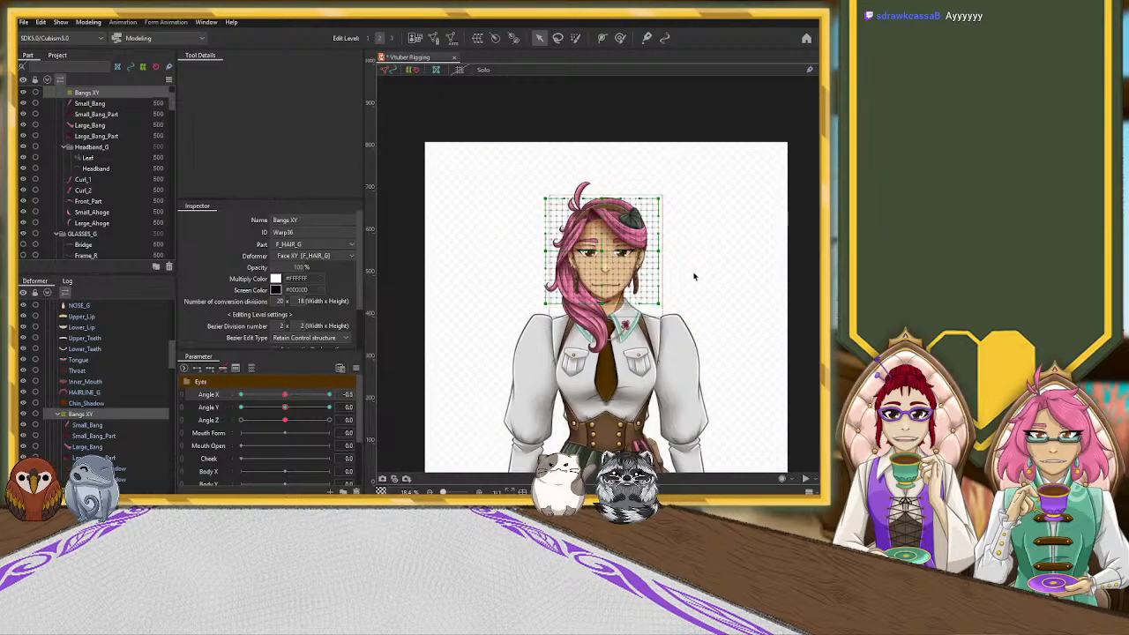
scroll(693, 275, "up", 2)
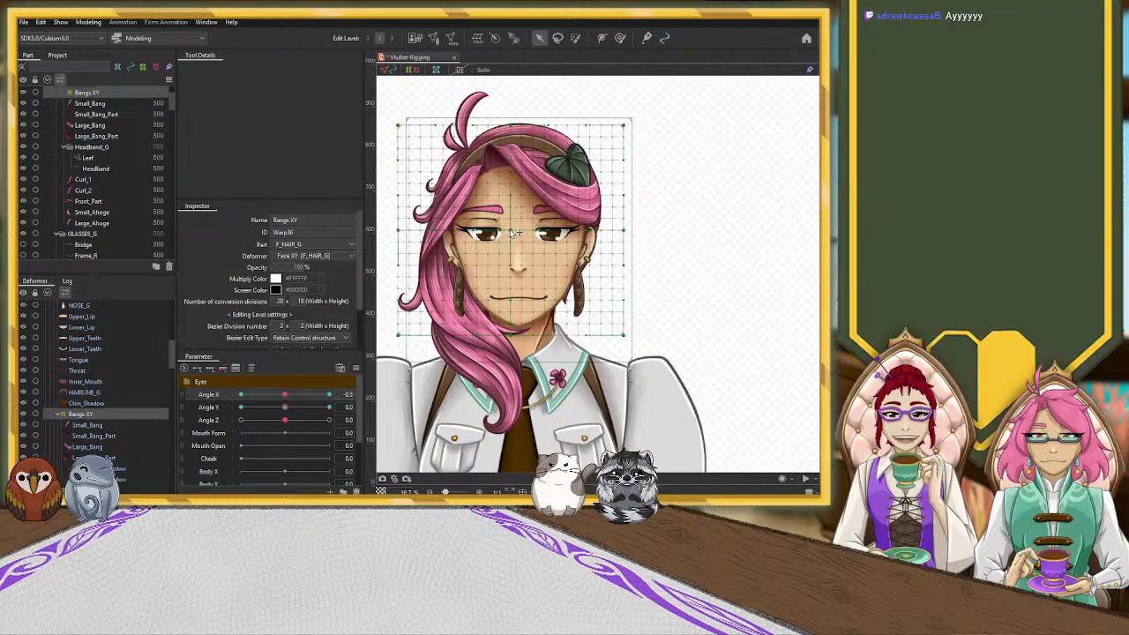
left_click_drag(511, 231, 527, 232)
key("ctrl+z")
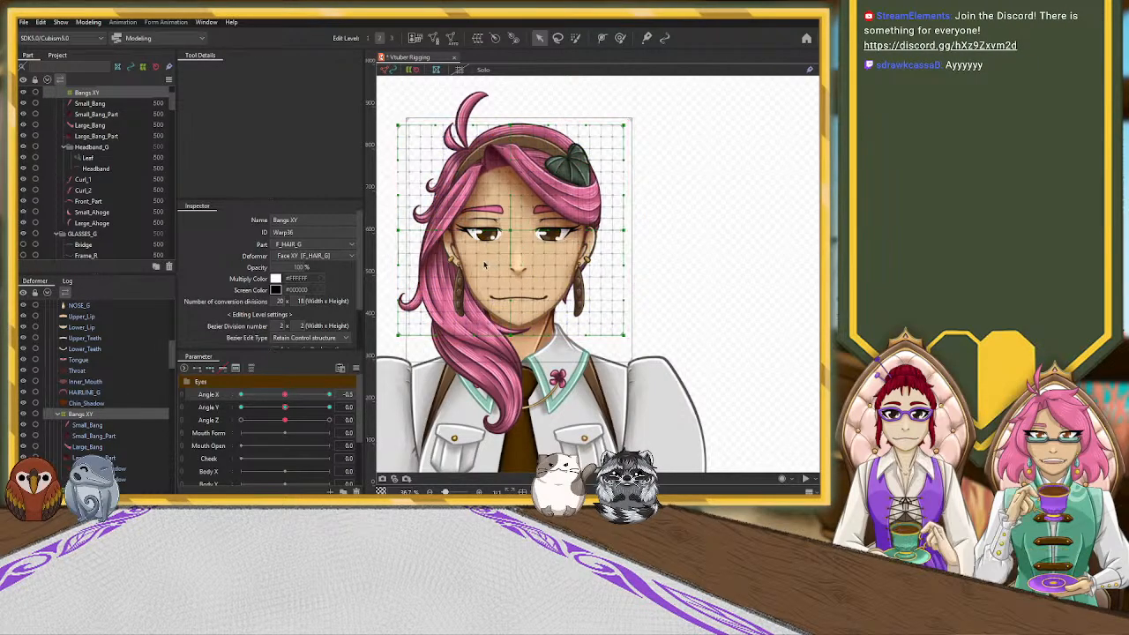
Undo the Angle X and Angle Y keys on Bangs XY while keeping the deformer itself
key("ctrl+z")
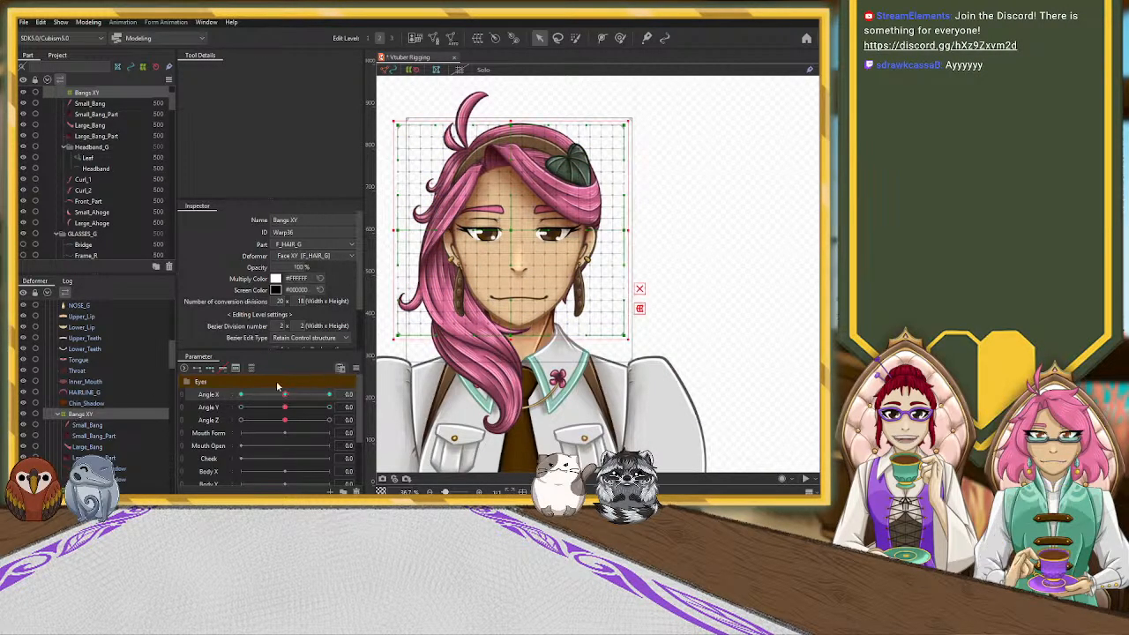
key("ctrl+z")
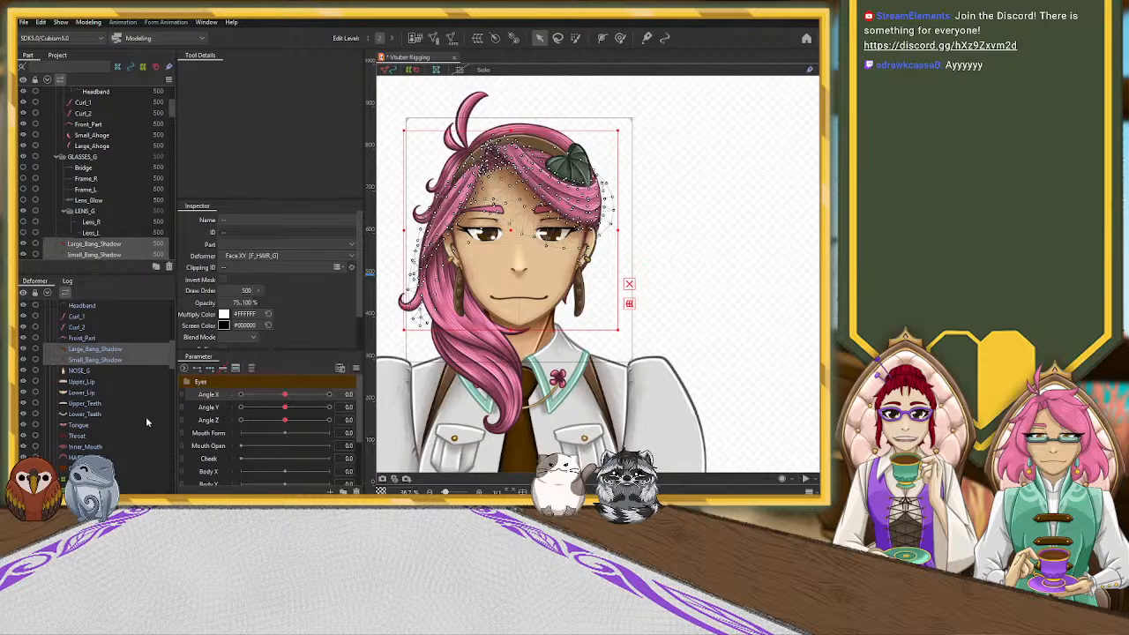
key("ctrl+y")
Shift the unkeyed Bangs XY grid sideways so its vertical centre line runs through the middle of the nose
scroll(515, 239, "up", 2)
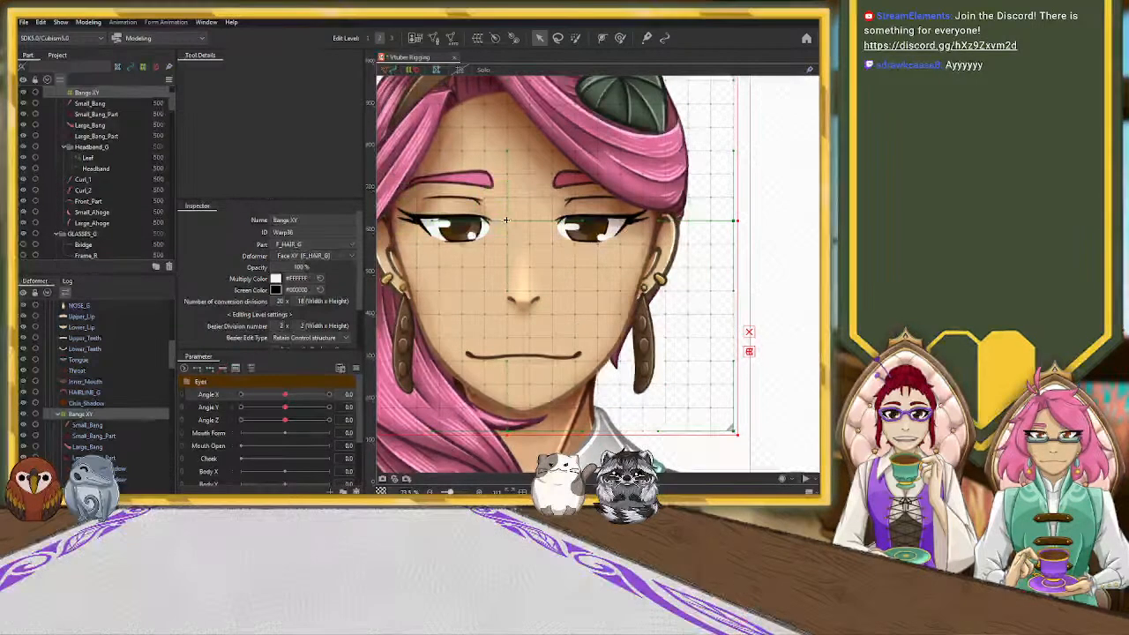
left_click_drag(508, 220, 524, 222)
scroll(531, 282, "up", 4)
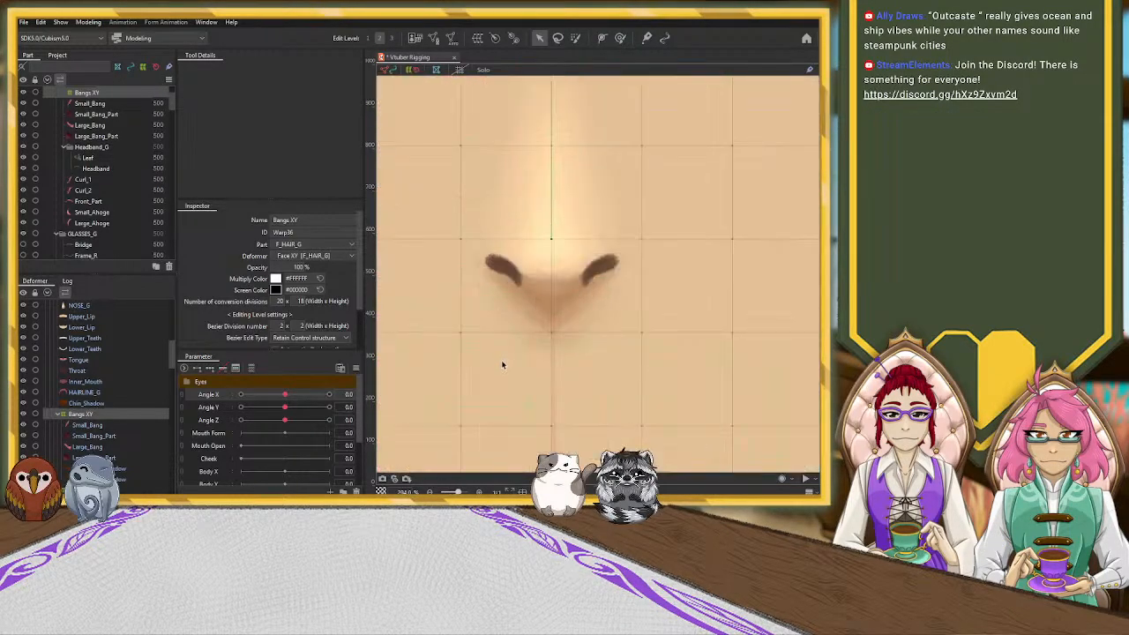
scroll(564, 318, "down", 2)
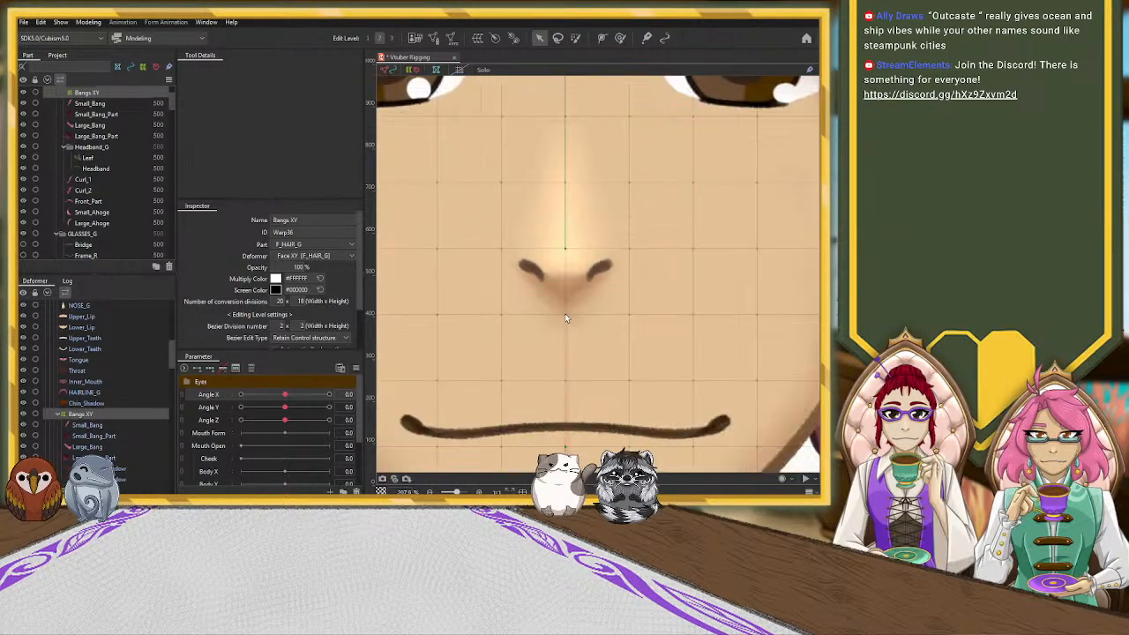
left_click_drag(565, 128, 566, 128)
Adjust the width of the Bangs XY grid slightly around the head and undo the last adjustment
scroll(565, 132, "down", 4)
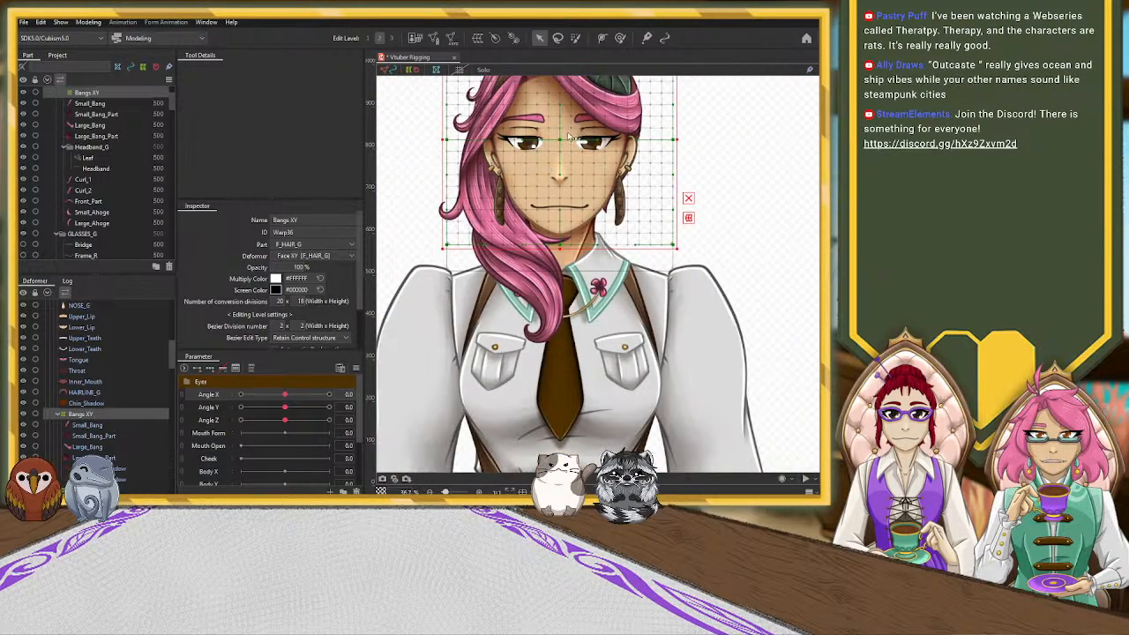
left_click_drag(441, 138, 439, 138)
scroll(585, 143, "down", 2)
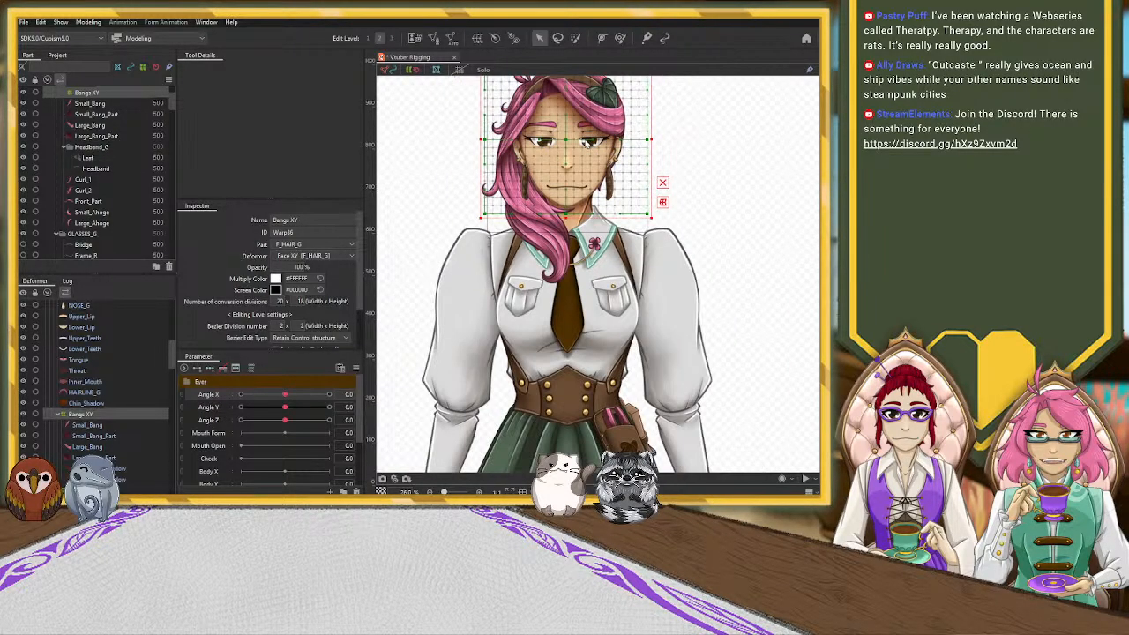
key("ctrl+z")
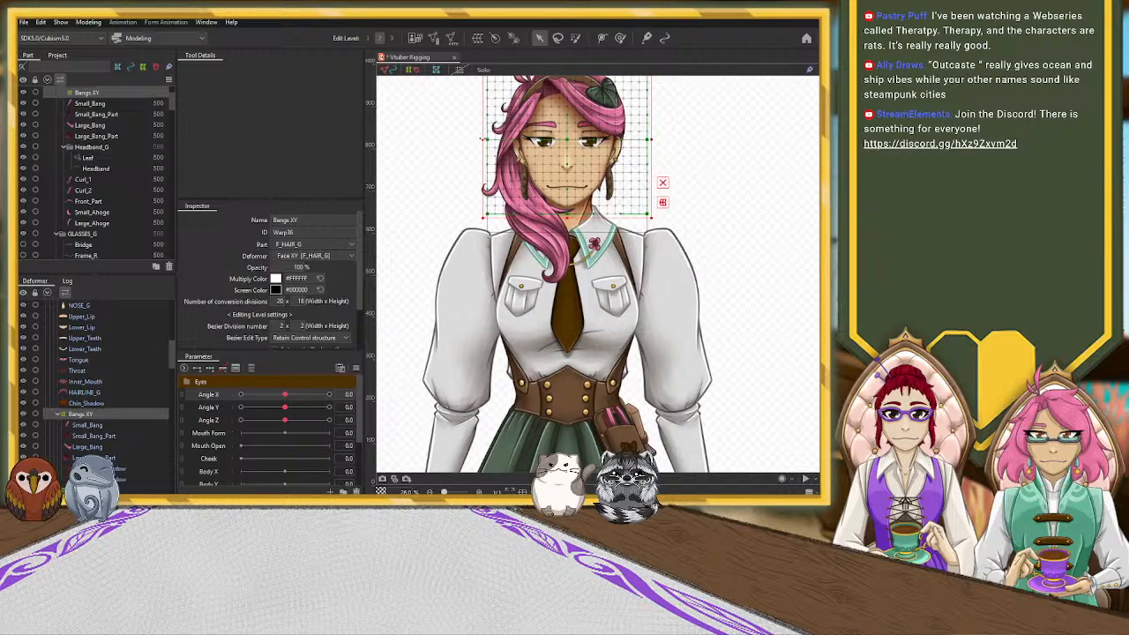
scroll(576, 196, "up", 2)
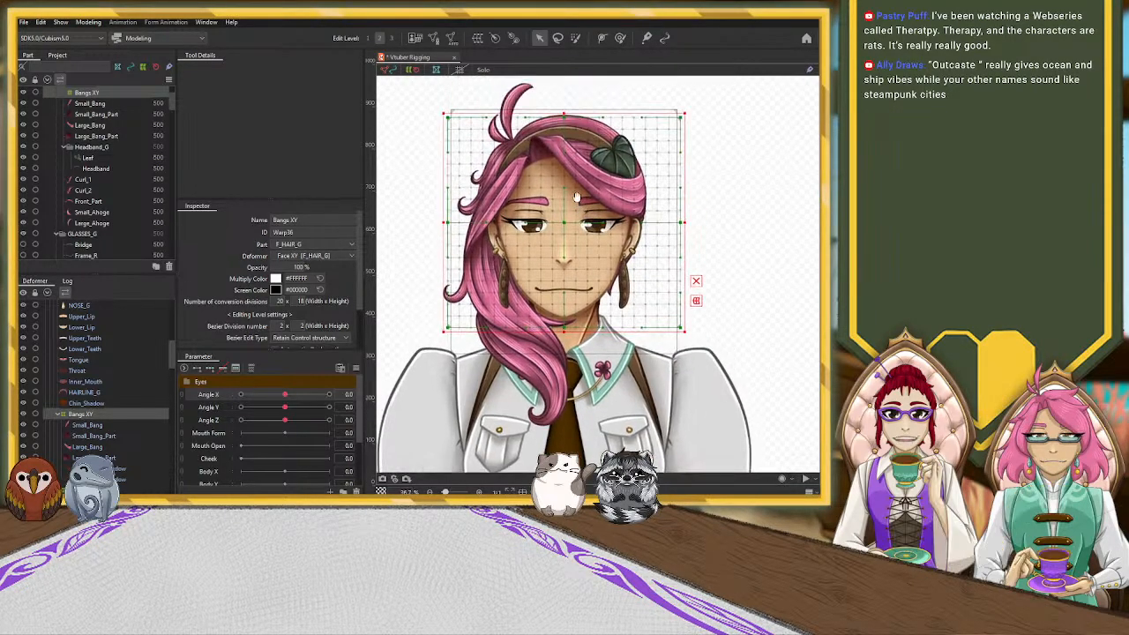
Add three keys each on Angle X and Angle Y to the centred Bangs XY deformer
left_click_drag(577, 196, 576, 207)
left_click(210, 396)
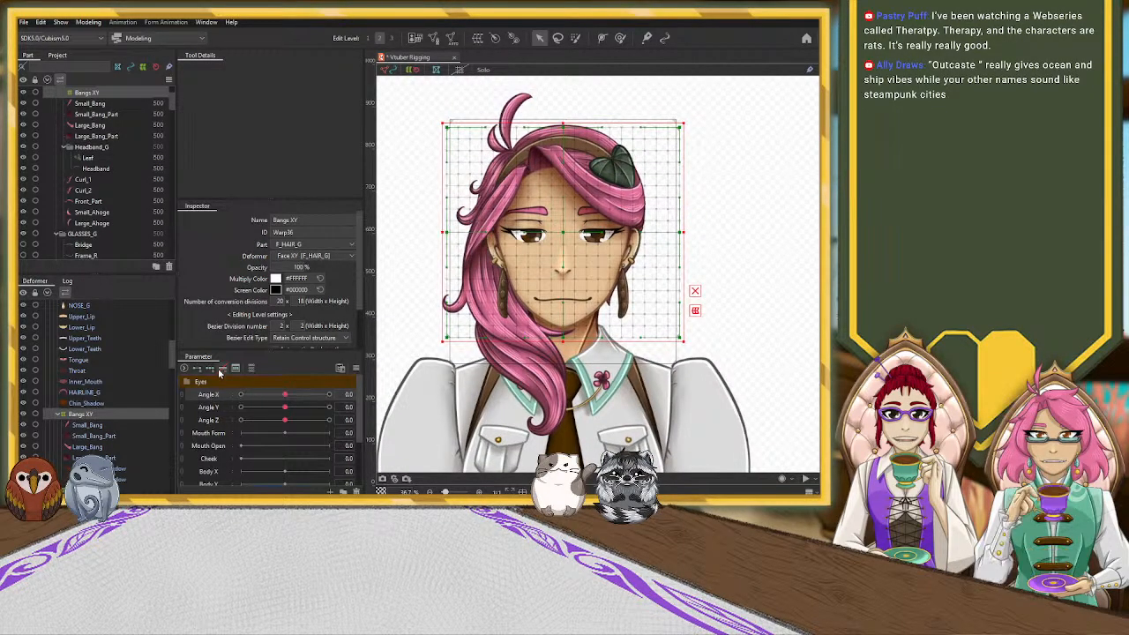
left_click(211, 408)
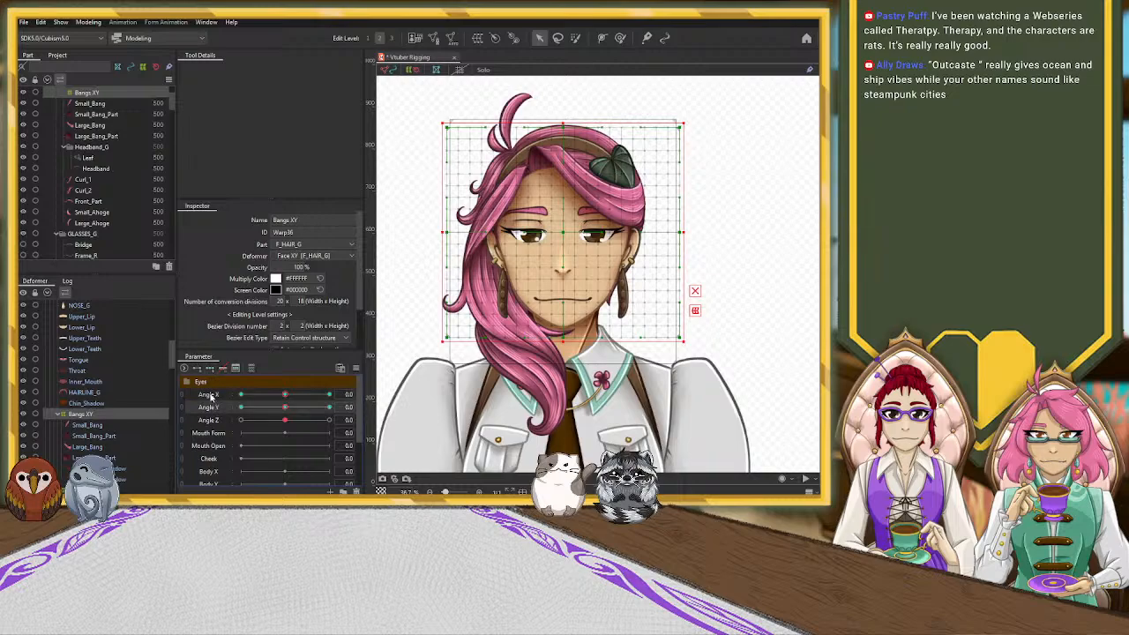
left_click(210, 396)
Set Angle X to -30 and stretch the Bangs XY grid outward on both sides of the head
left_click_drag(284, 396, 234, 402)
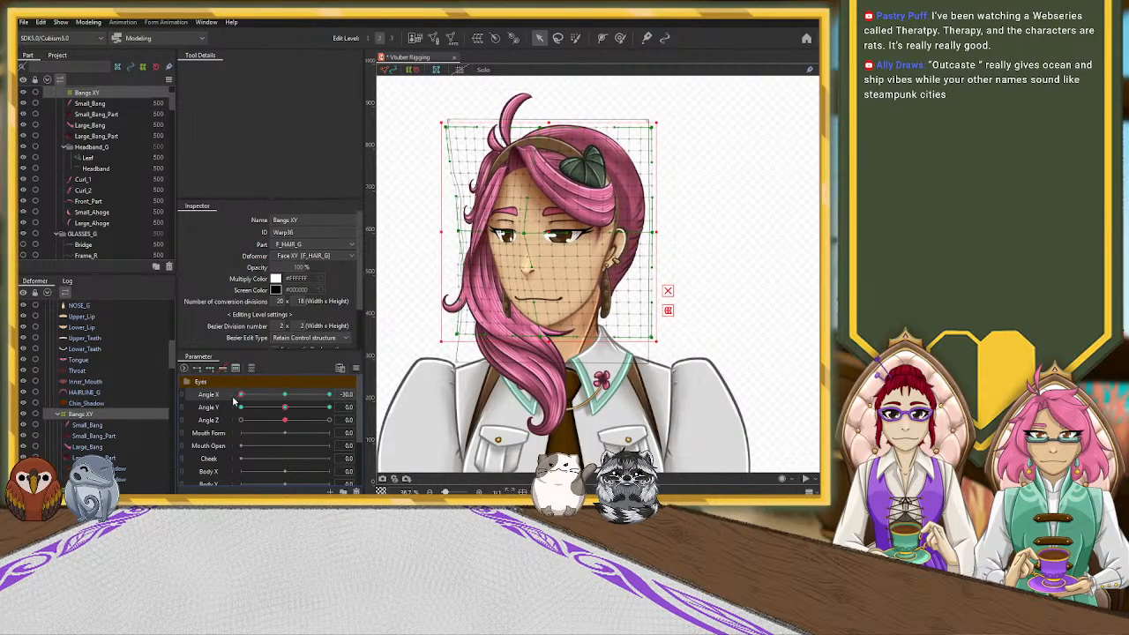
left_click_drag(657, 231, 695, 229)
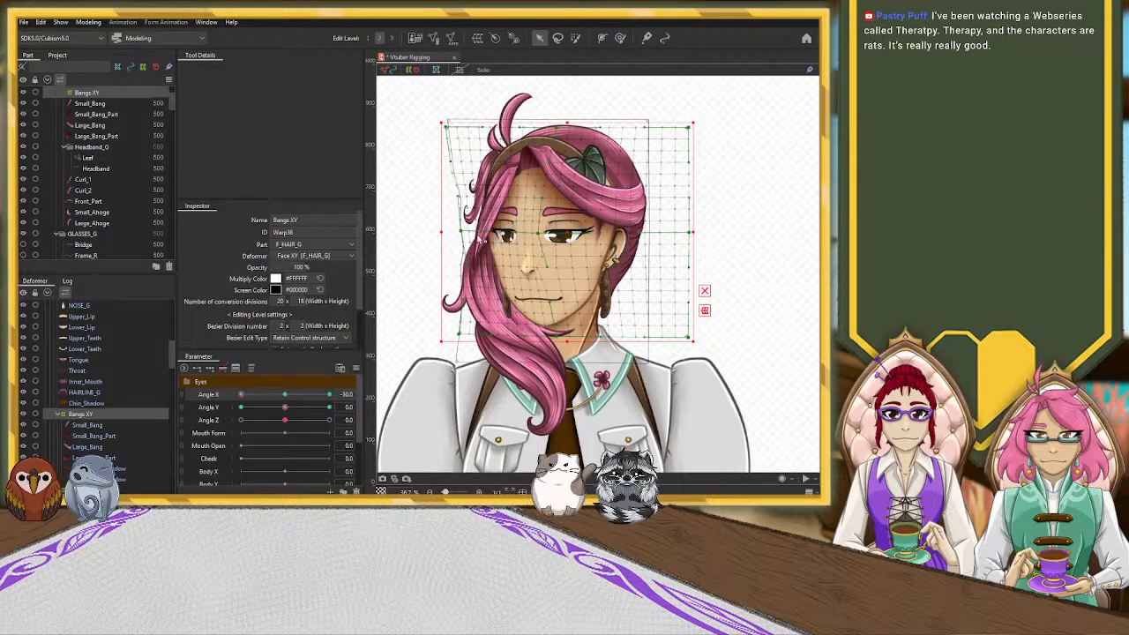
left_click_drag(441, 233, 426, 232)
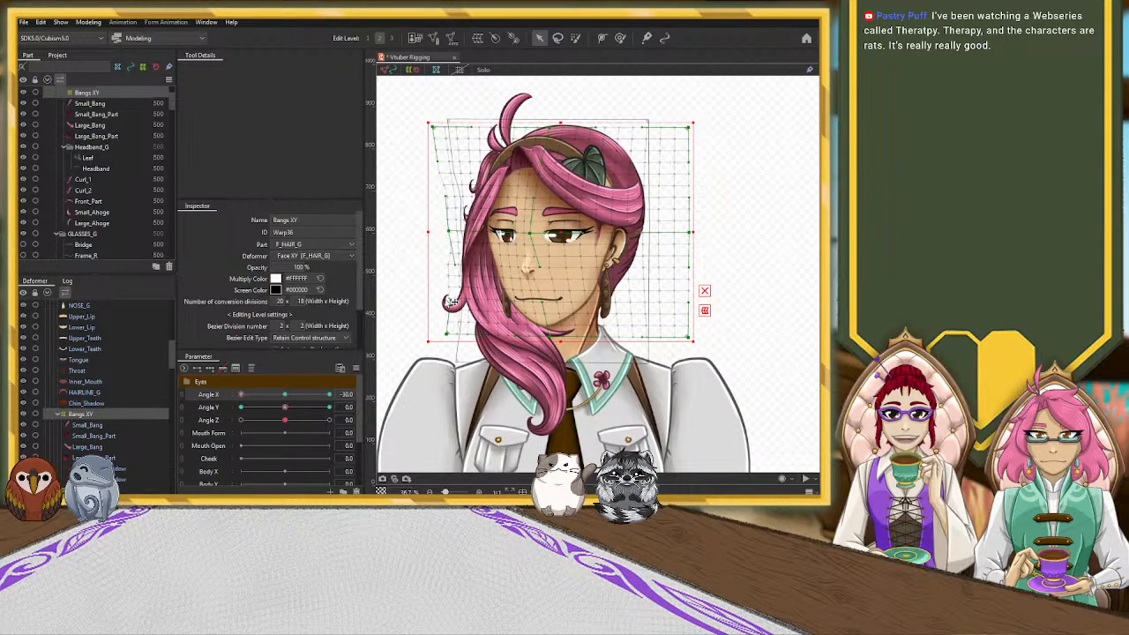
scroll(544, 144, "up", 4)
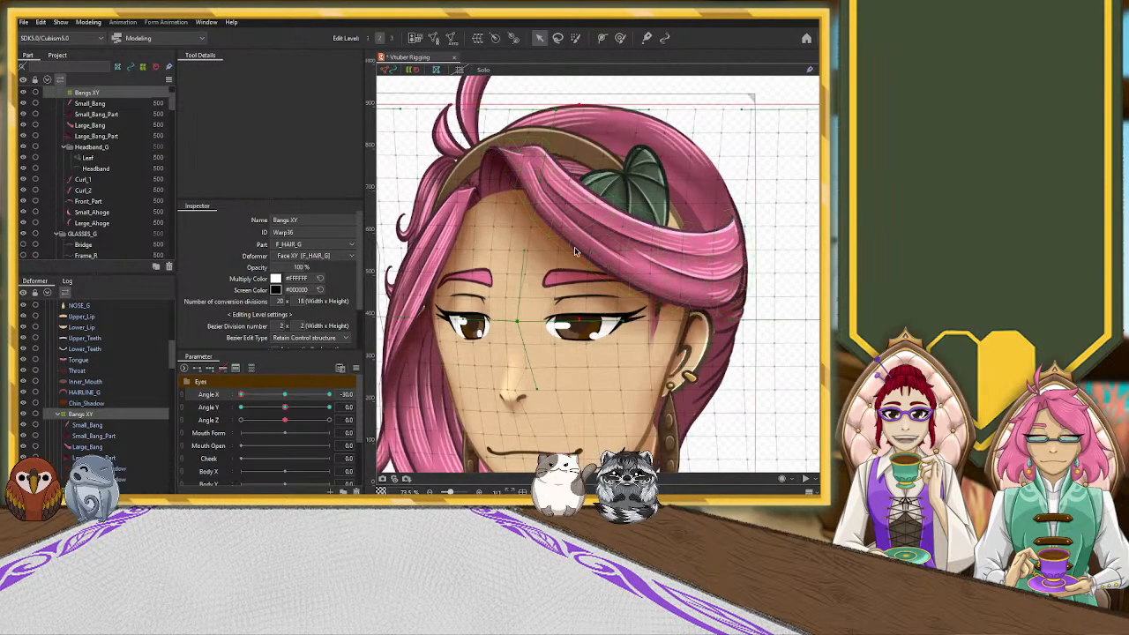
Refine the Bangs XY grid's centre line over the forehead with the deform brush, reducing its size to 140.6 px
left_click(619, 39)
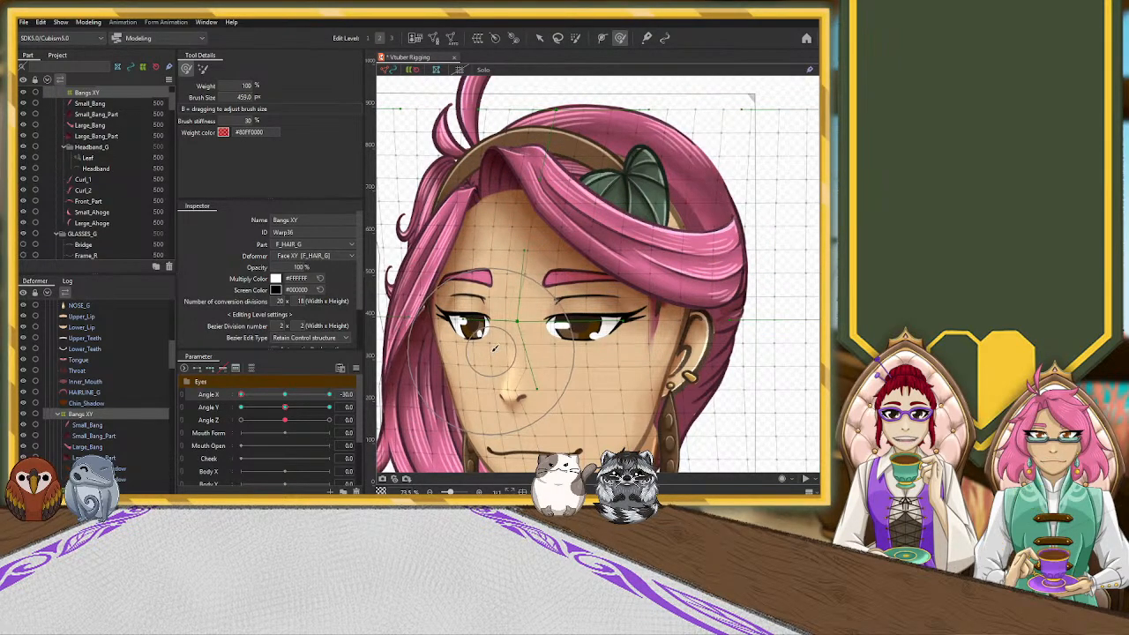
key("b")
mouse_move(495, 348)
left_mouse_down()
mouse_move(509, 307)
mouse_move(494, 297)
left_mouse_up()
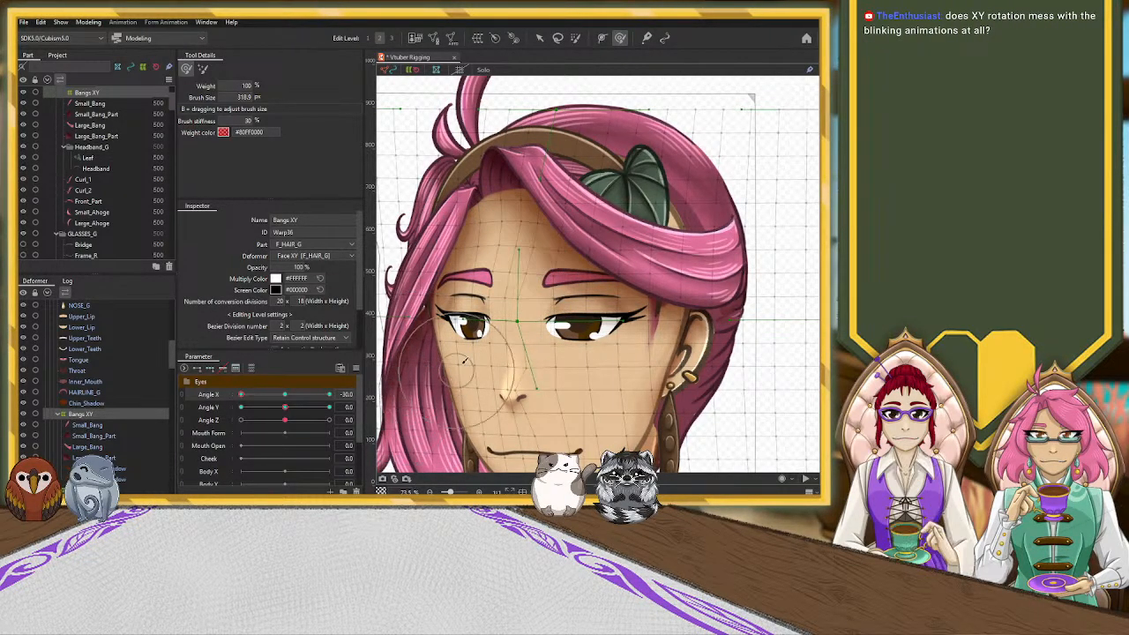
key("b")
mouse_move(491, 372)
left_mouse_down()
mouse_move(494, 295)
mouse_move(537, 244)
left_mouse_up()
key("b")
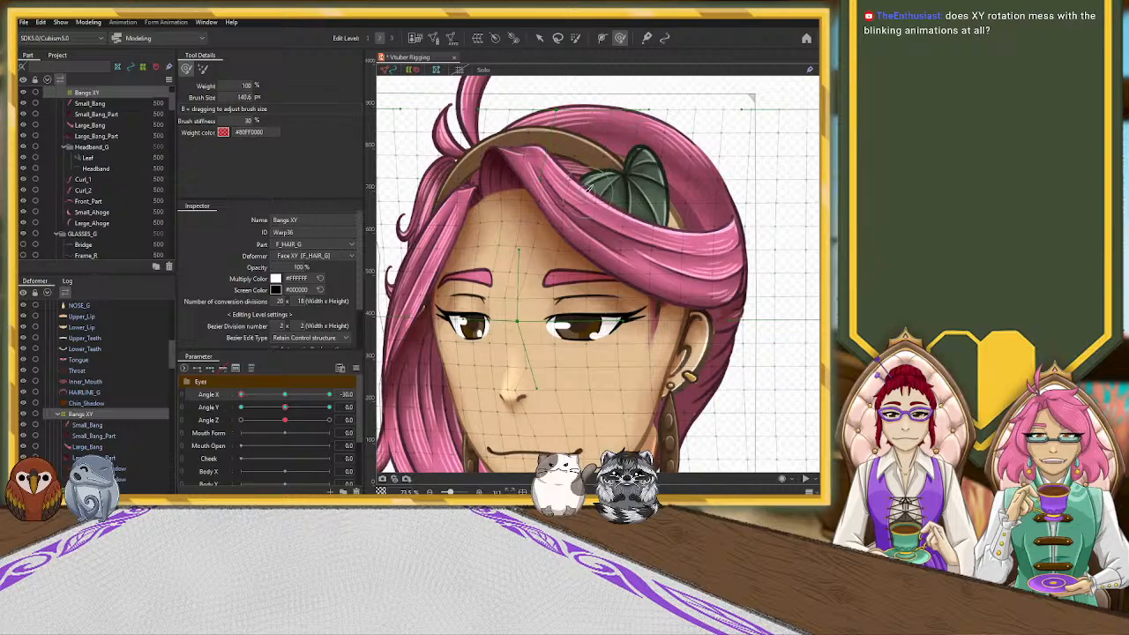
Widen the Bangs XY grid slightly at its outer edge on the leaf side of the head
left_click(537, 41)
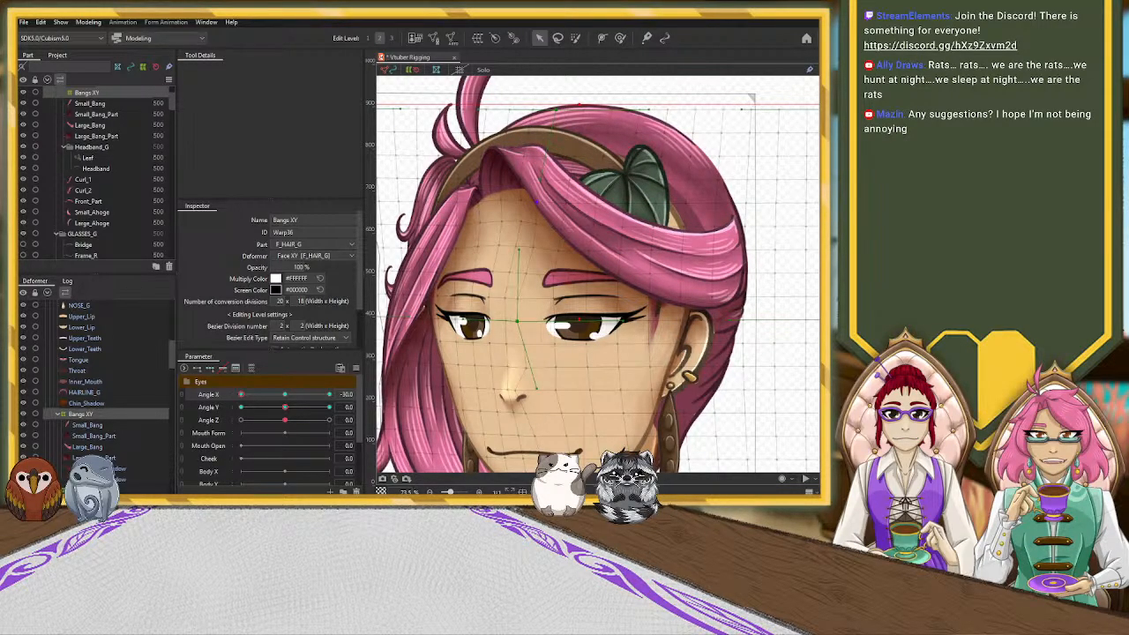
scroll(660, 281, "down", 3)
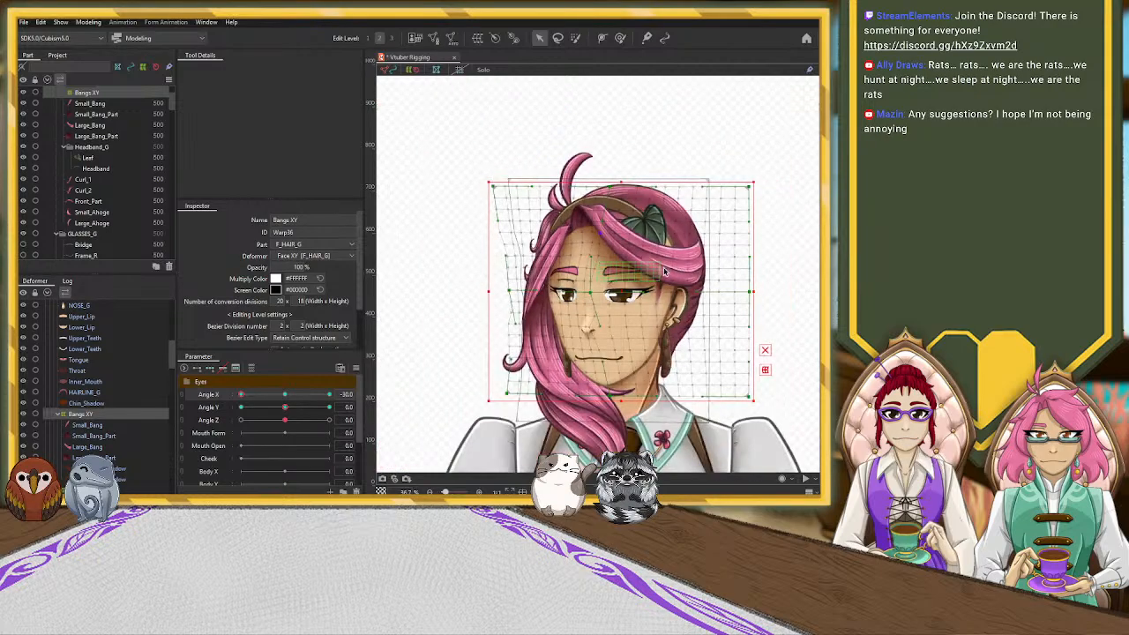
left_click_drag(754, 291, 757, 291)
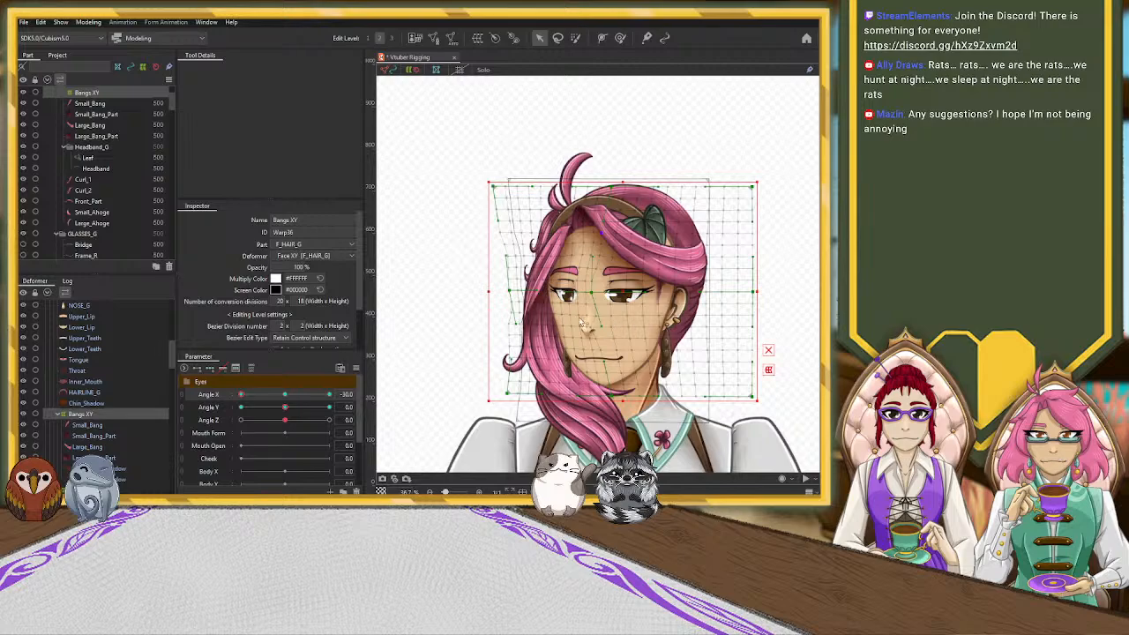
scroll(587, 214, "up", 5)
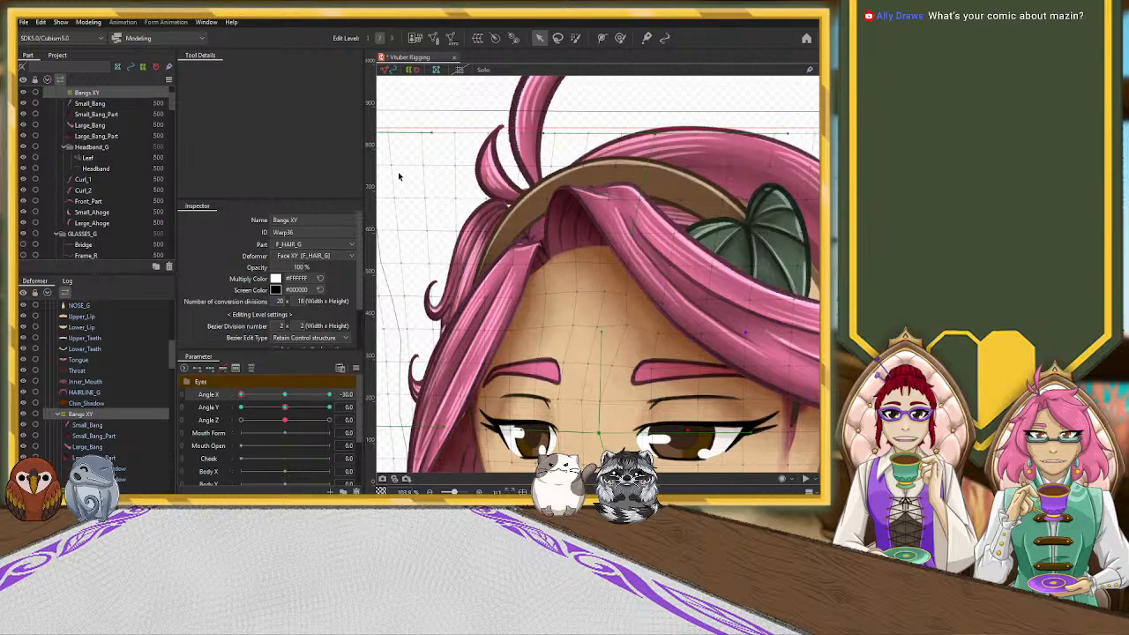
scroll(397, 170, "down", 5)
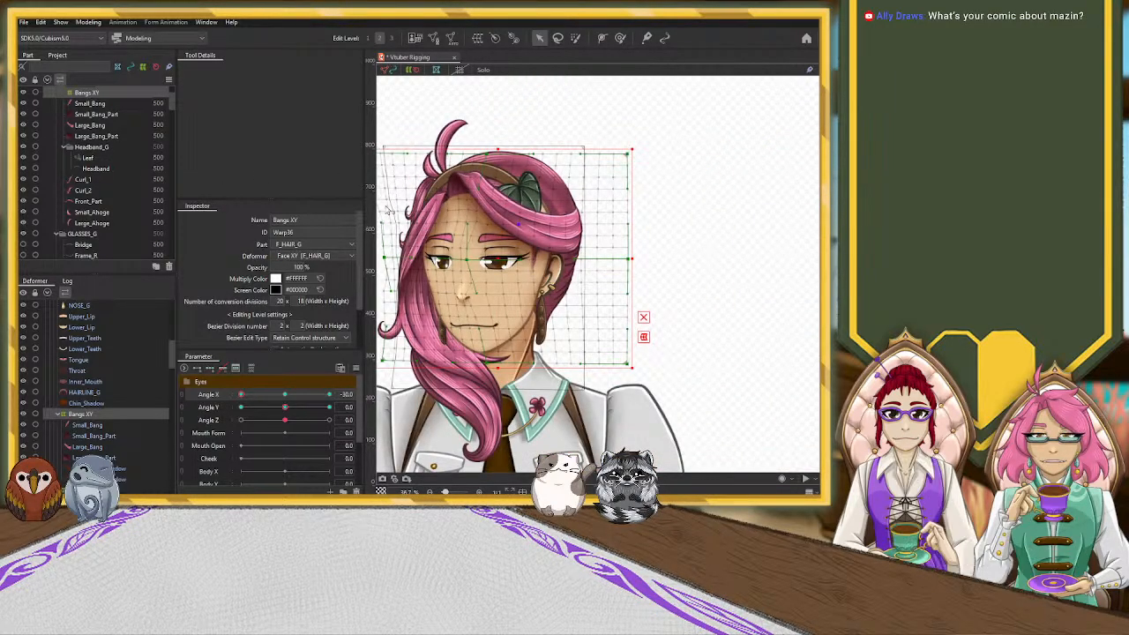
scroll(403, 263, "up", 3)
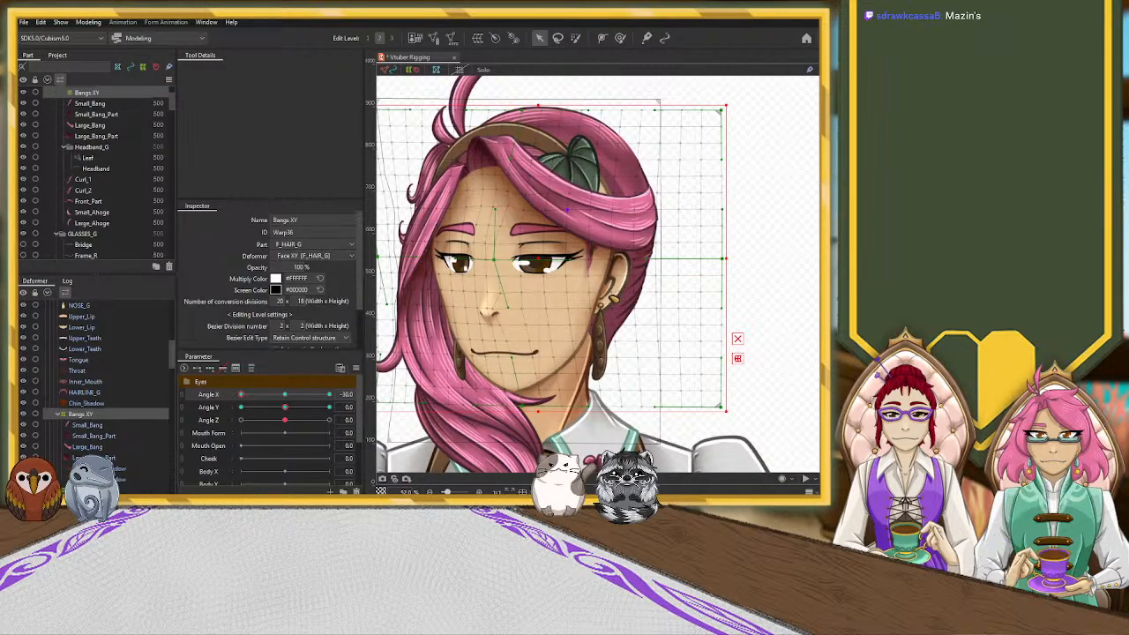
Examine the turned head without the deformer grid, then reselect Bangs XY and test the Angle X movement
left_click(775, 126)
left_click_drag(747, 126, 781, 129)
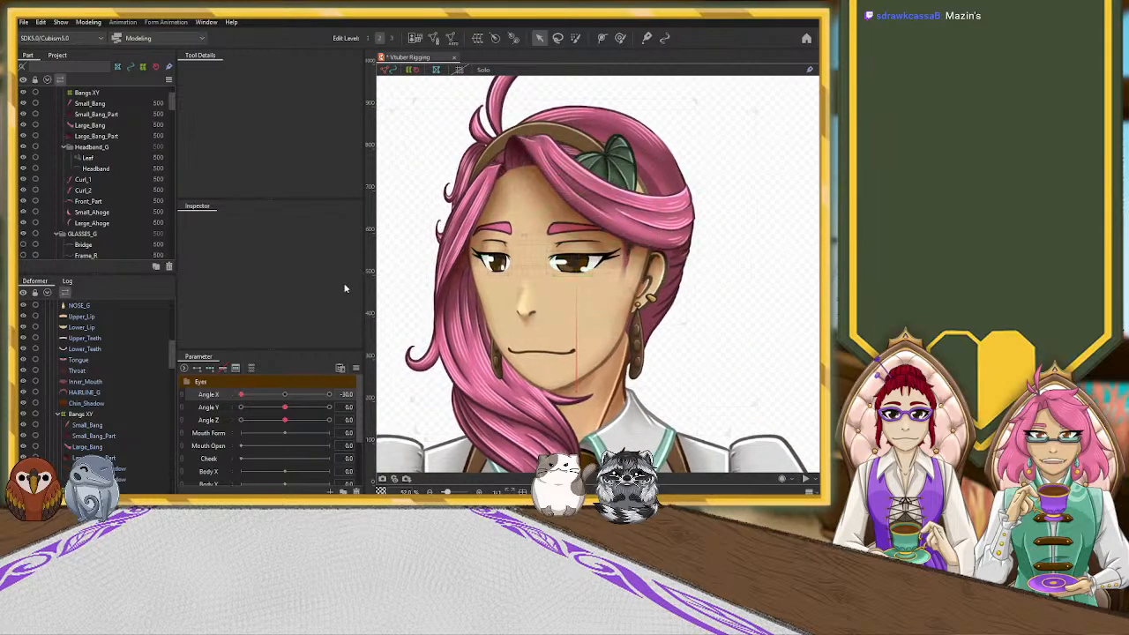
left_click(64, 415)
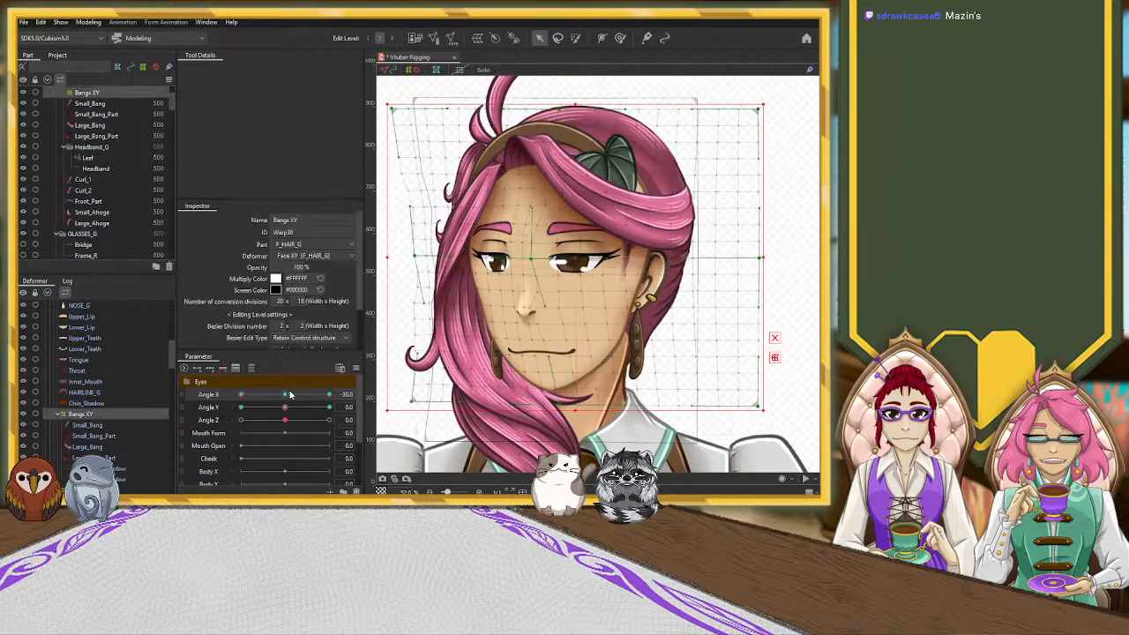
mouse_move(240, 394)
left_mouse_down()
mouse_move(334, 394)
mouse_move(240, 394)
mouse_move(333, 396)
mouse_move(197, 410)
mouse_move(302, 405)
mouse_move(247, 399)
left_mouse_up()
scroll(520, 332, "down", 2)
scroll(520, 333, "down", 1)
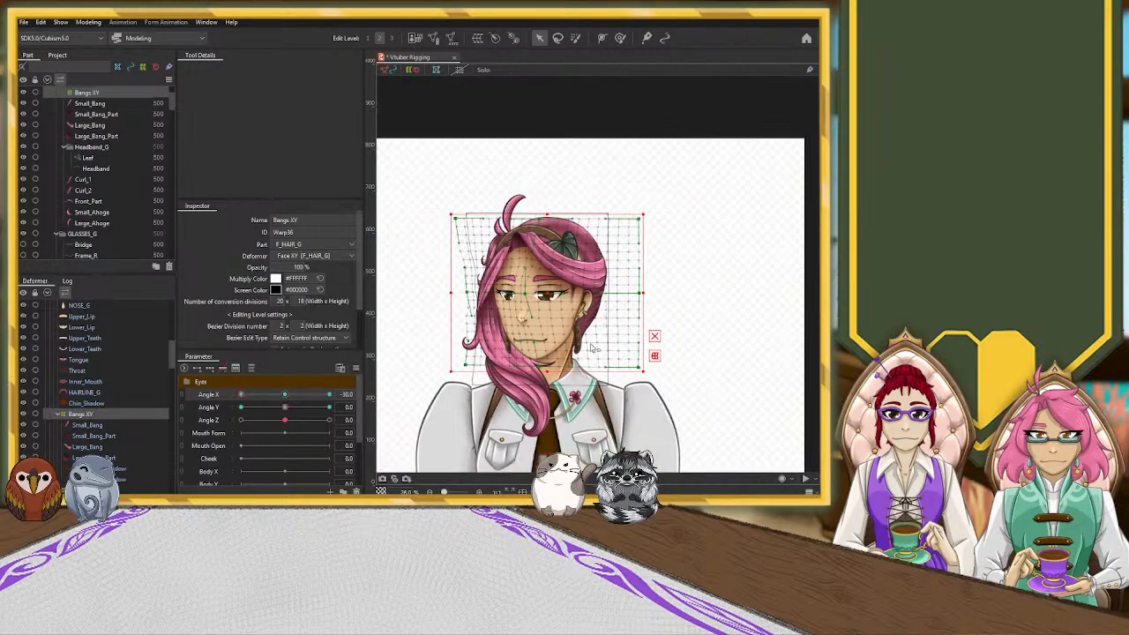
scroll(547, 360, "up", 2)
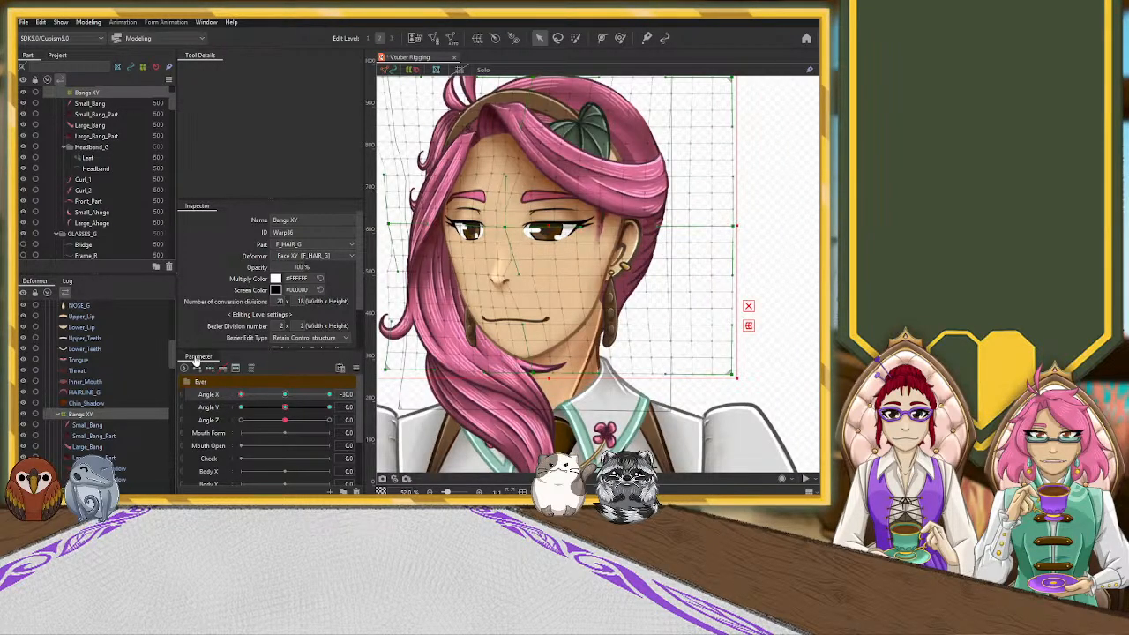
Select the Head XY deformer and shift its bottom-centre control point slightly toward the long side hair
left_click_drag(172, 352, 173, 324)
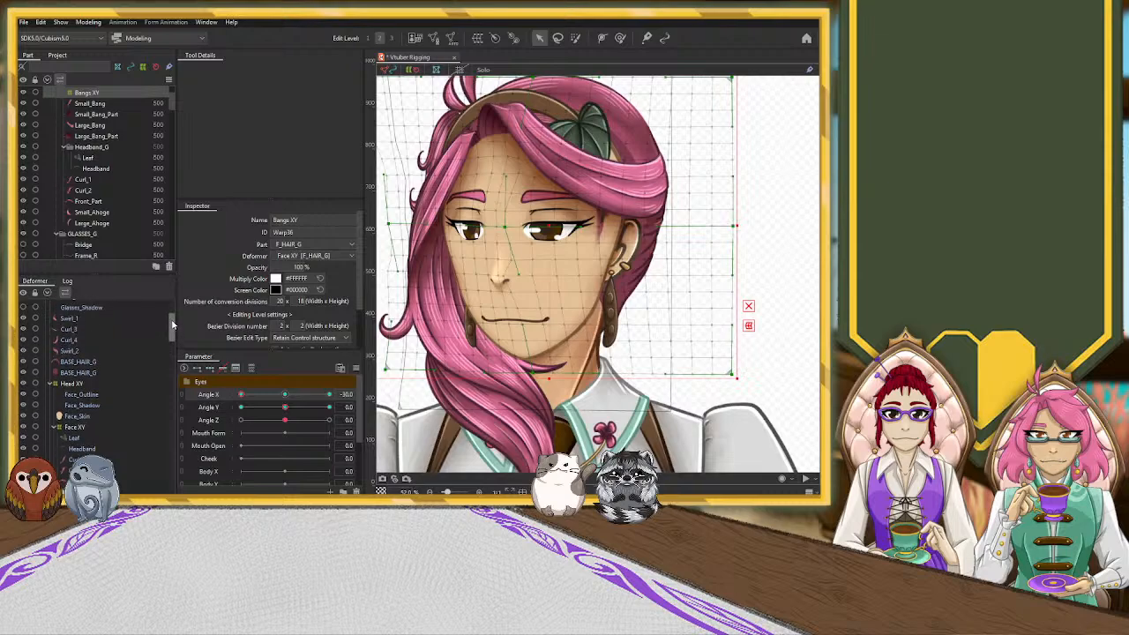
left_click(79, 387)
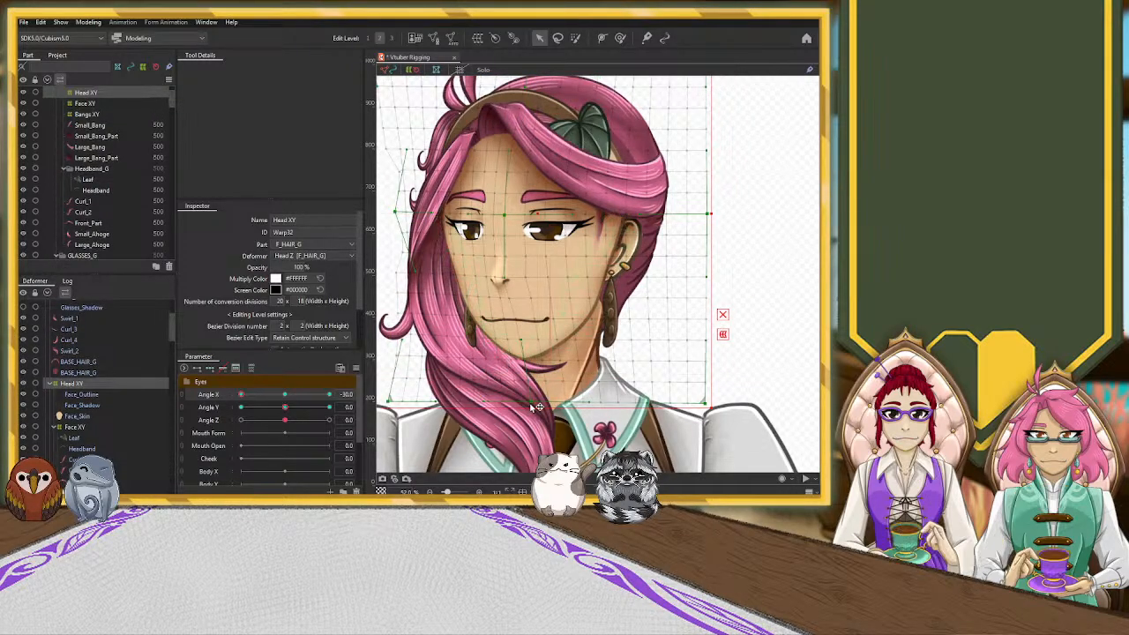
left_click_drag(527, 403, 522, 402)
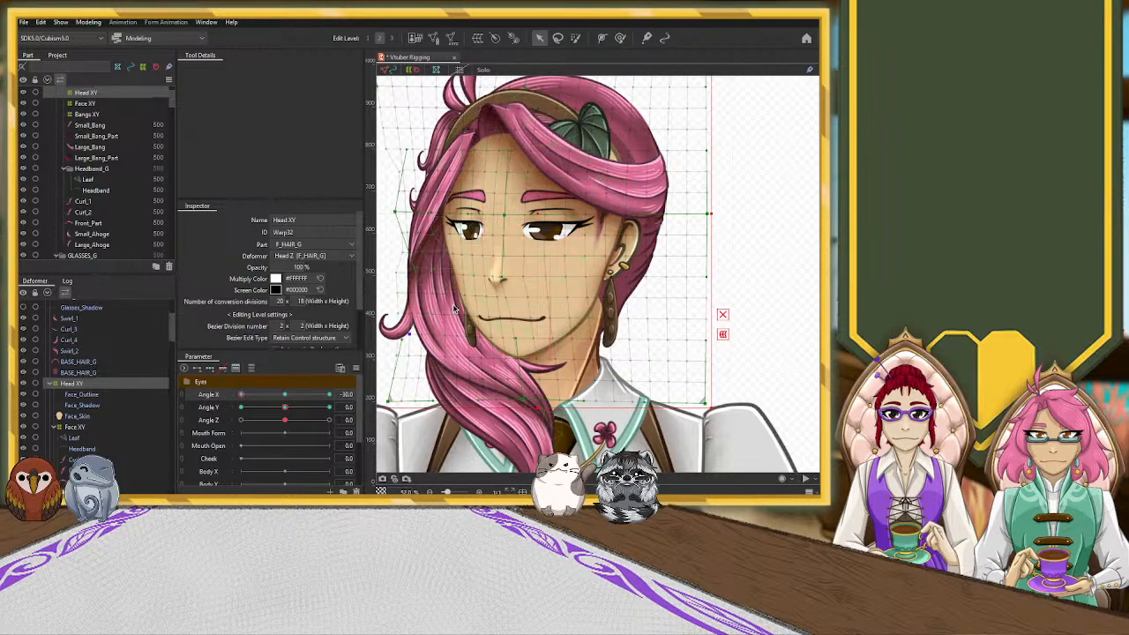
Enlarge the deform brush to 461.2 px and nudge the Head XY grid around the long hair, chin and far temple
left_click(620, 38)
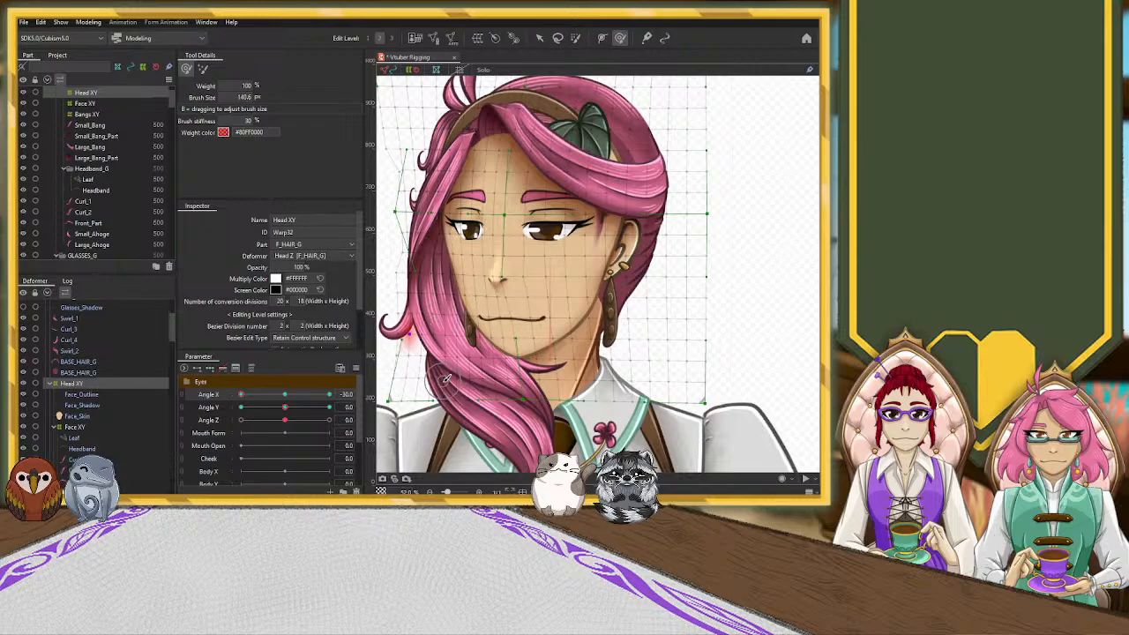
left_click_drag(448, 385, 466, 432)
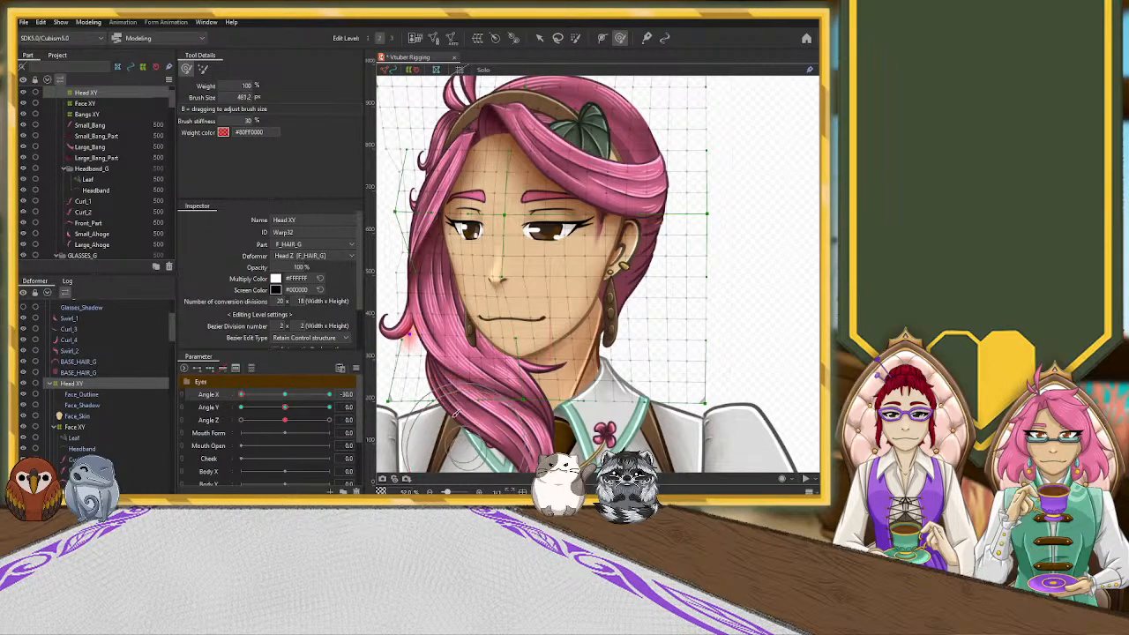
left_click_drag(436, 324, 440, 343)
left_click_drag(486, 392, 493, 389)
left_click_drag(490, 390, 495, 388)
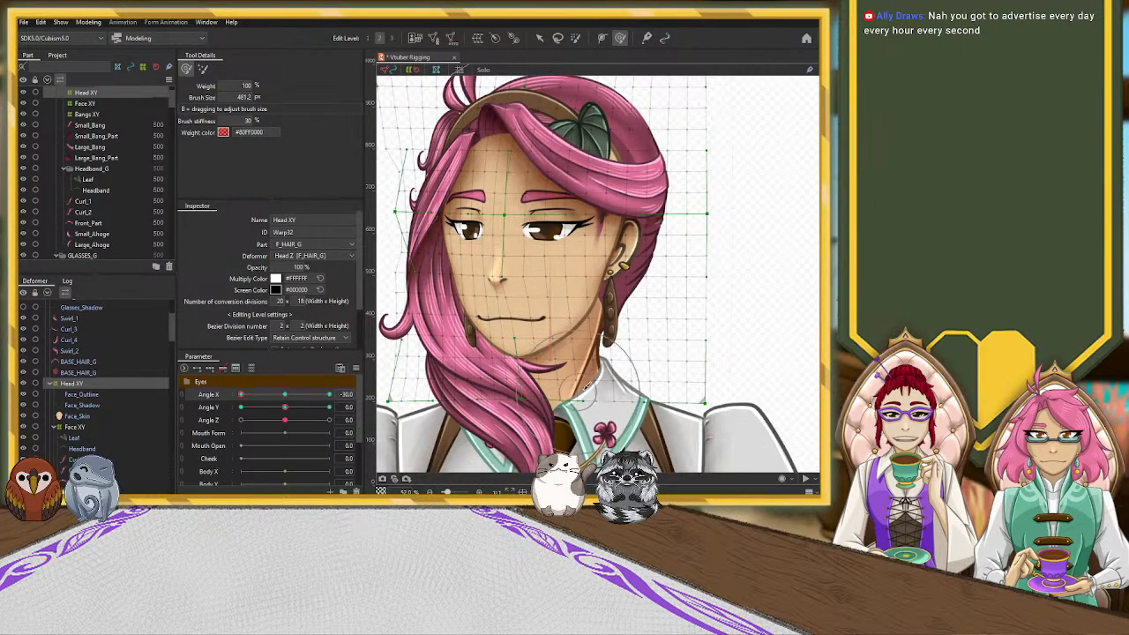
left_click_drag(438, 211, 437, 207)
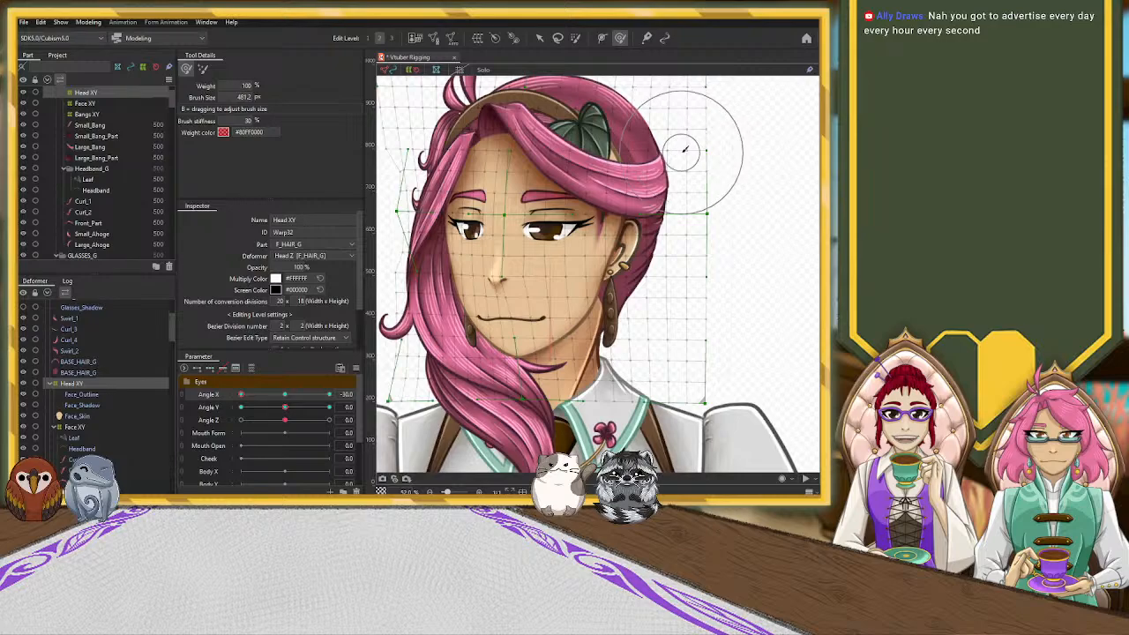
Check the head turn by sweeping Angle X back to -30 with Head XY selected, and again with Bangs XY
scroll(403, 309, "down", 4)
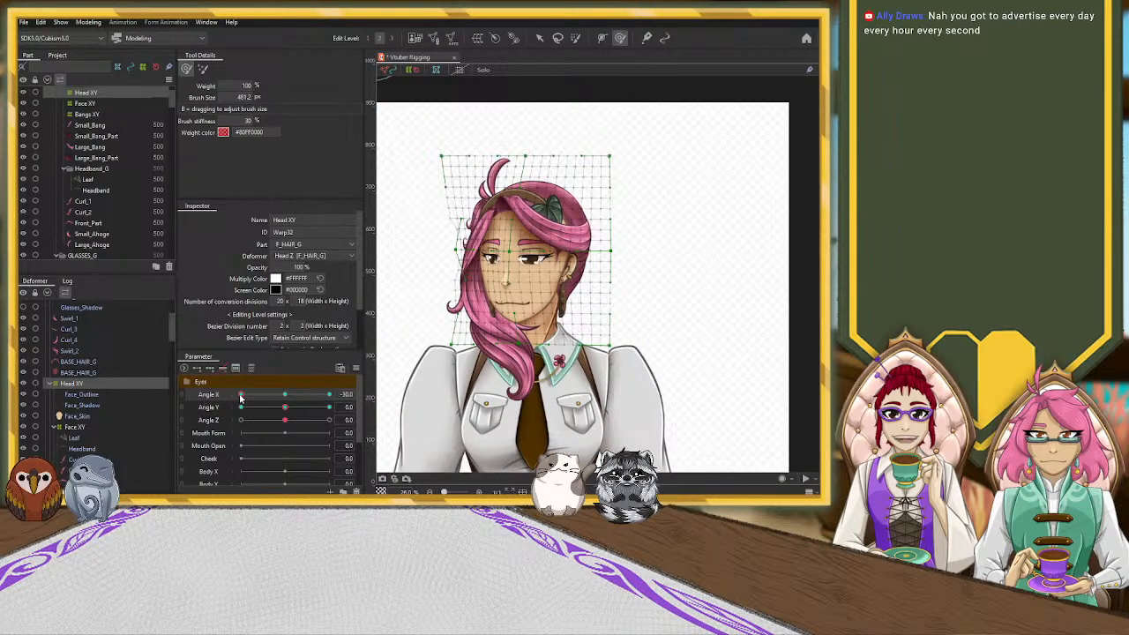
mouse_move(240, 397)
left_mouse_down()
mouse_move(303, 398)
mouse_move(232, 406)
left_mouse_up()
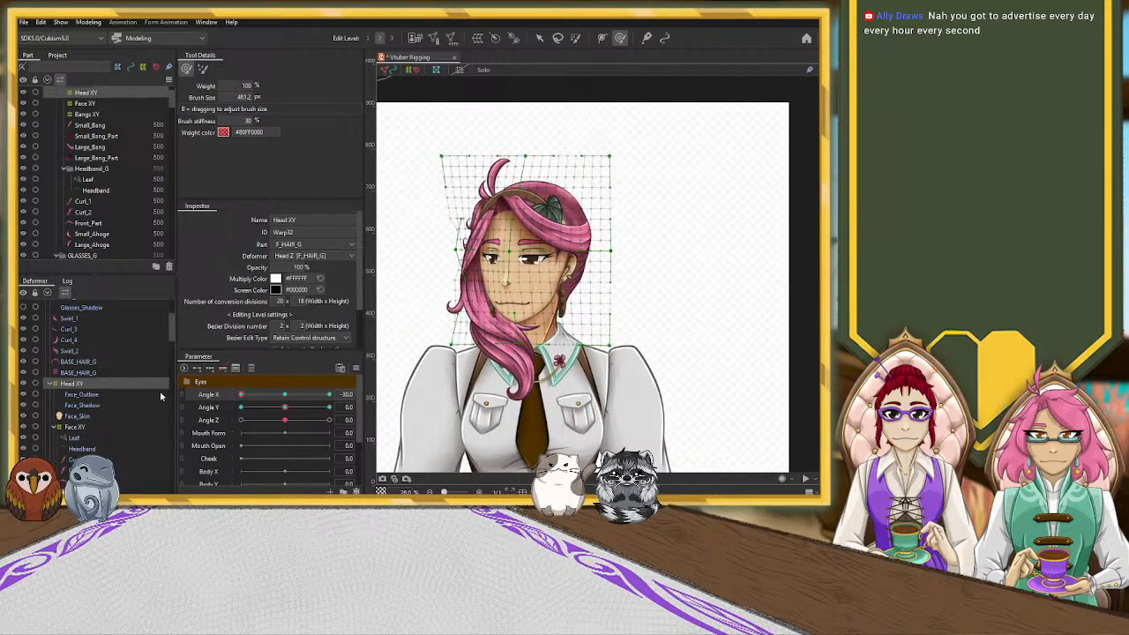
scroll(84, 406, "down", 6)
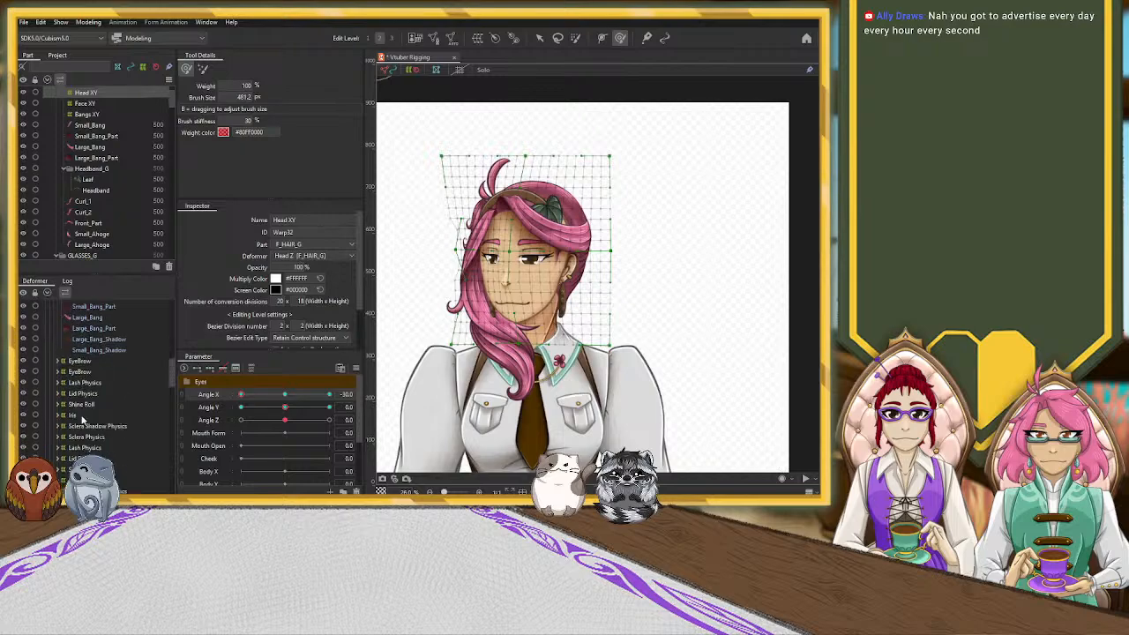
left_click(78, 324)
scroll(424, 146, "up", 2)
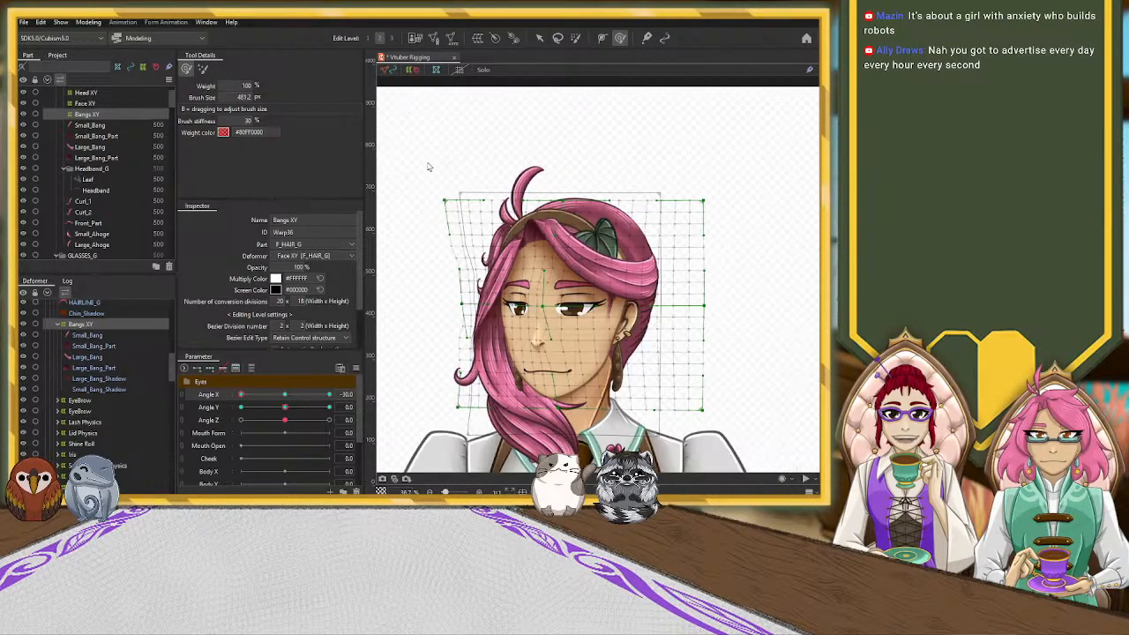
left_click(540, 39)
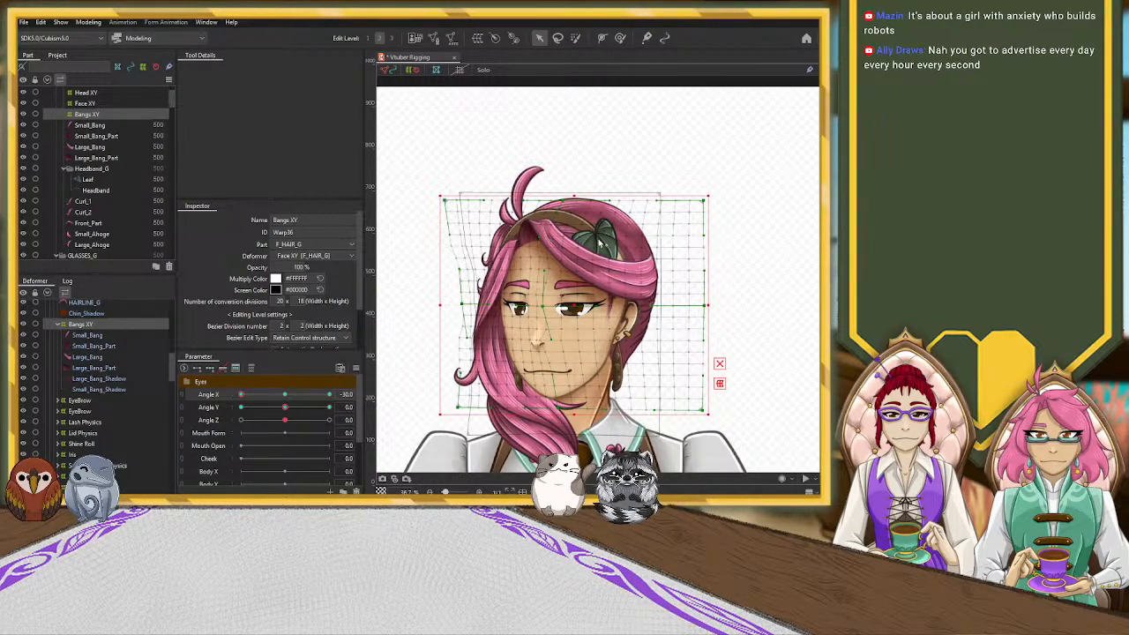
left_click_drag(243, 396, 220, 402)
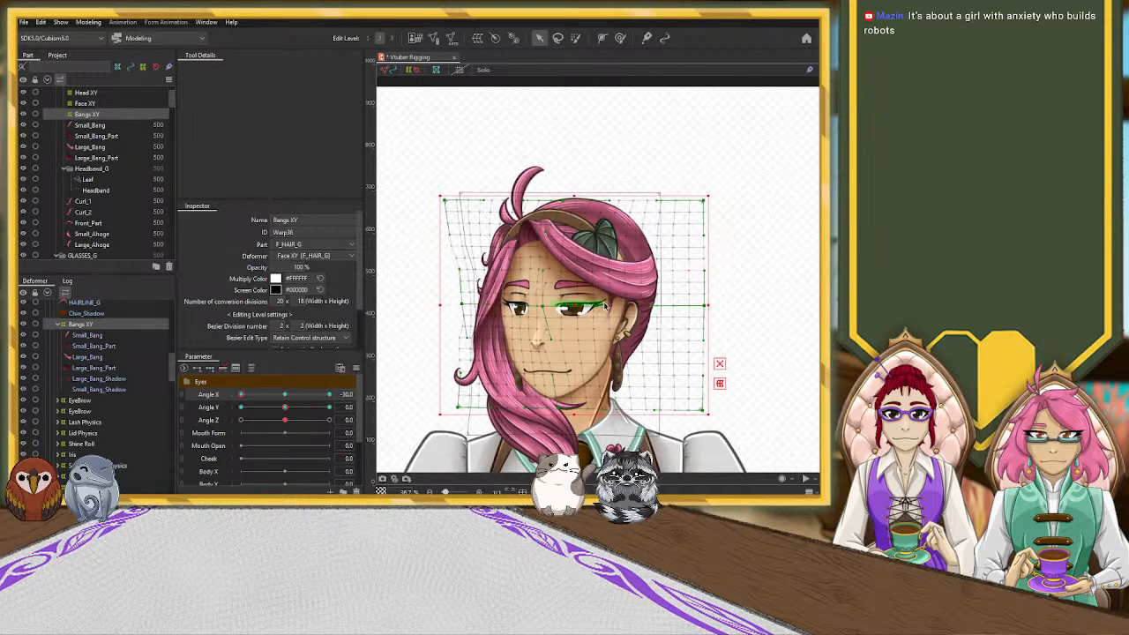
Reduce the deform brush to 312.5 px and nudge the Bangs XY grid over the forehead near the long side hair
left_click(620, 38)
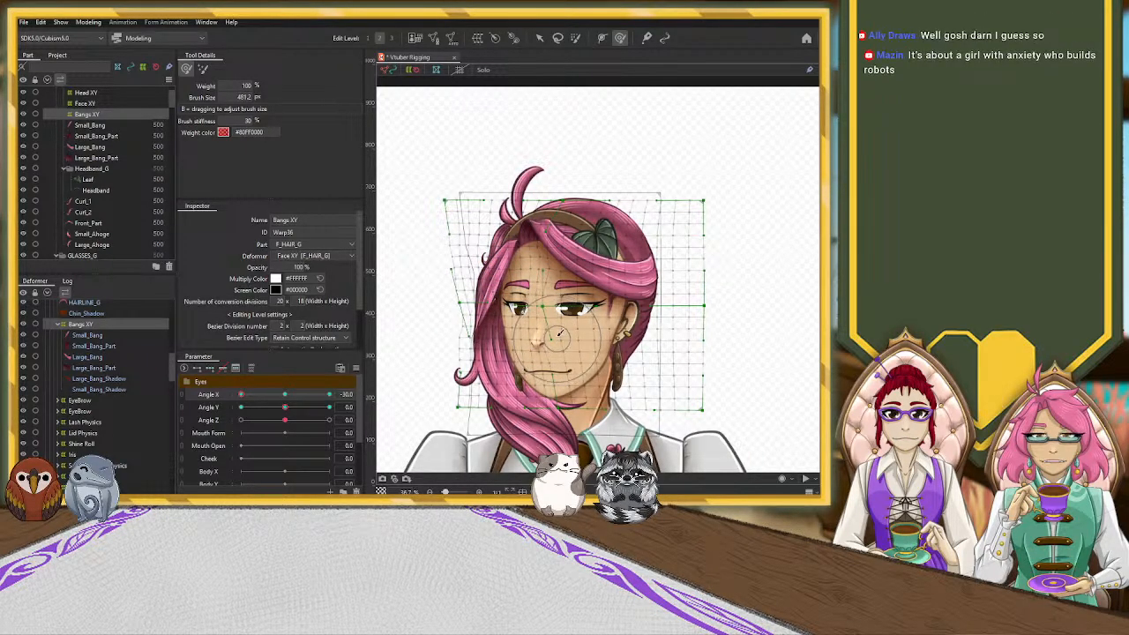
key("b")
mouse_move(556, 335)
left_mouse_down()
mouse_move(561, 343)
mouse_move(560, 306)
mouse_move(499, 315)
left_mouse_up()
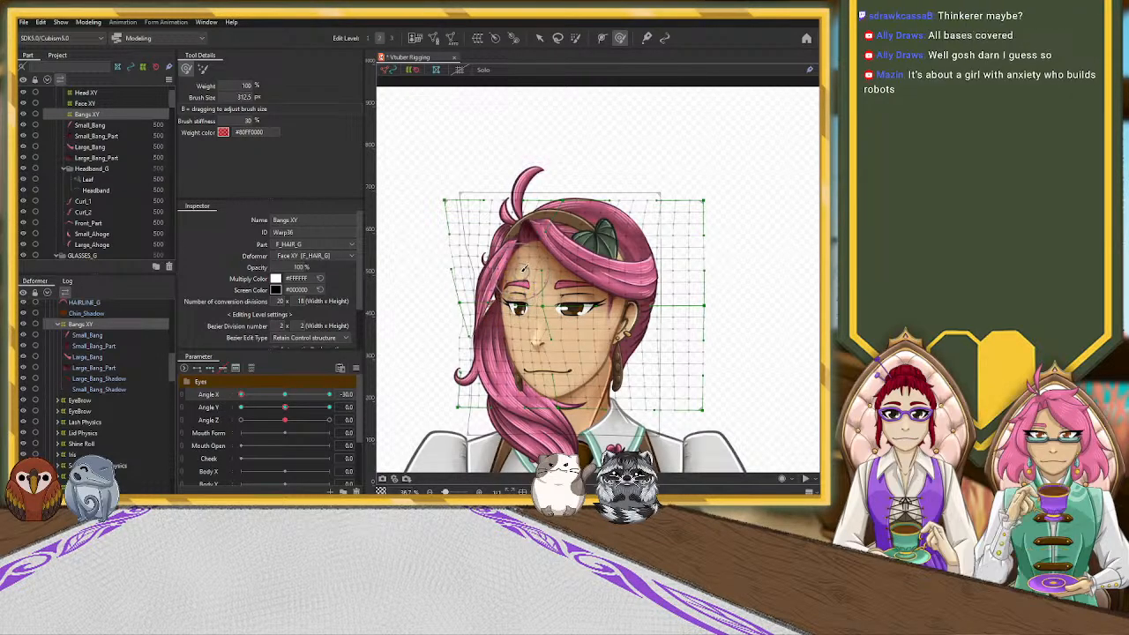
left_click_drag(523, 270, 525, 275)
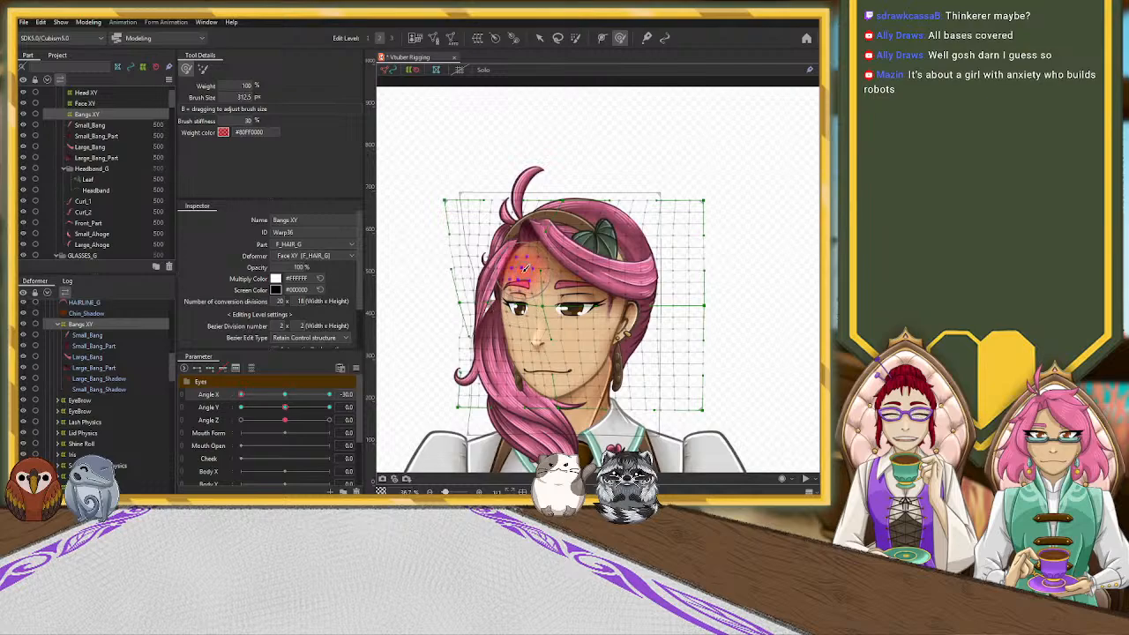
Reshape the outer edge of the Bangs XY warp deformer at Angle X -30 with the deform brush, enlarging the brush to about 405 px
left_click_drag(525, 268, 523, 270)
left_click_drag(456, 278, 465, 269)
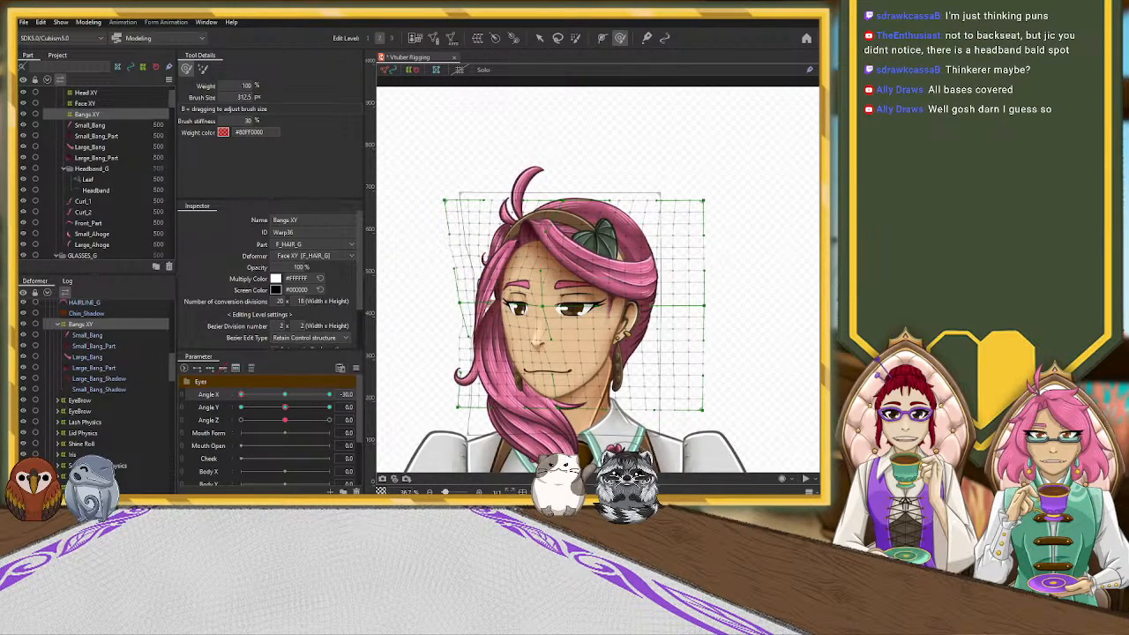
mouse_move(237, 401)
left_mouse_down()
mouse_move(309, 402)
mouse_move(238, 404)
left_mouse_up()
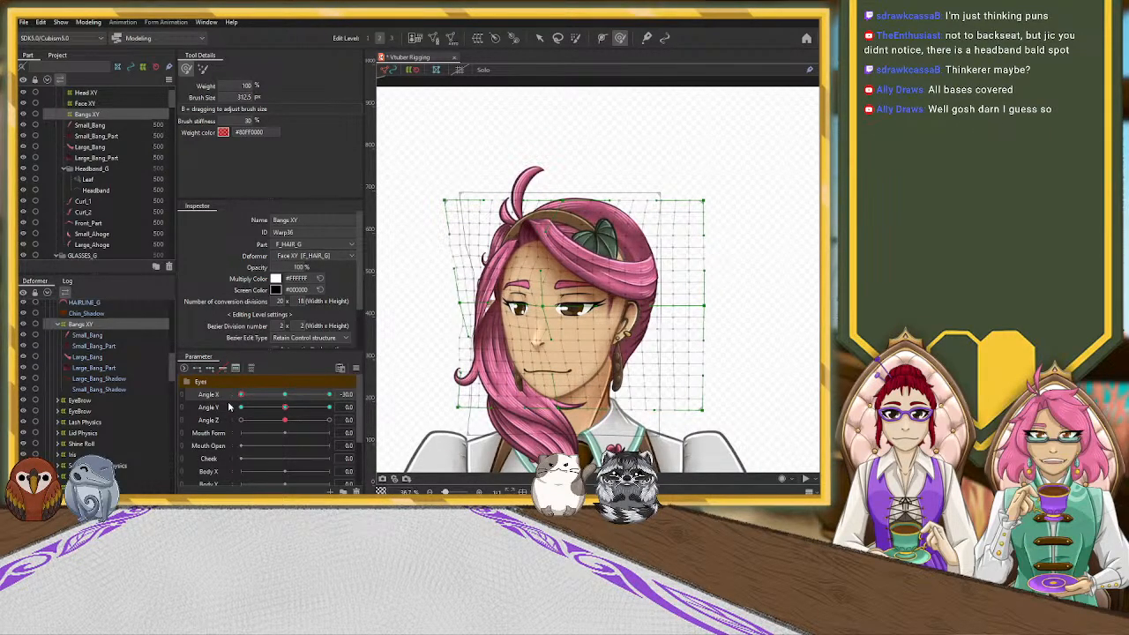
key("b")
left_click_drag(459, 286, 454, 307)
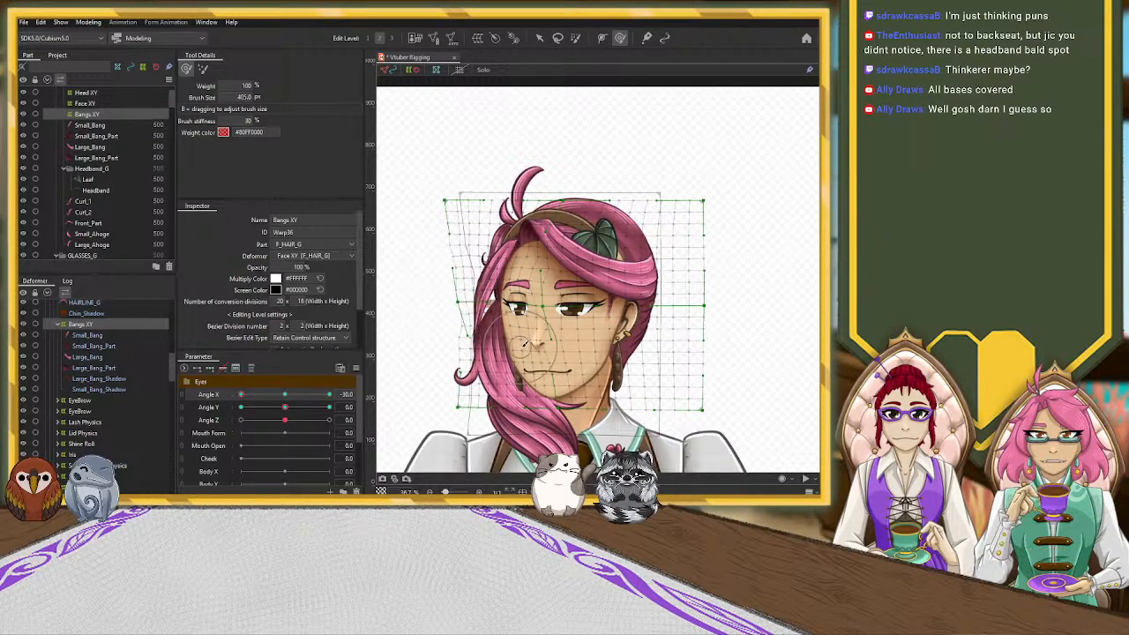
Preview the head turn with Angle X and return it to -30 to examine how the bangs follow the face
key("v")
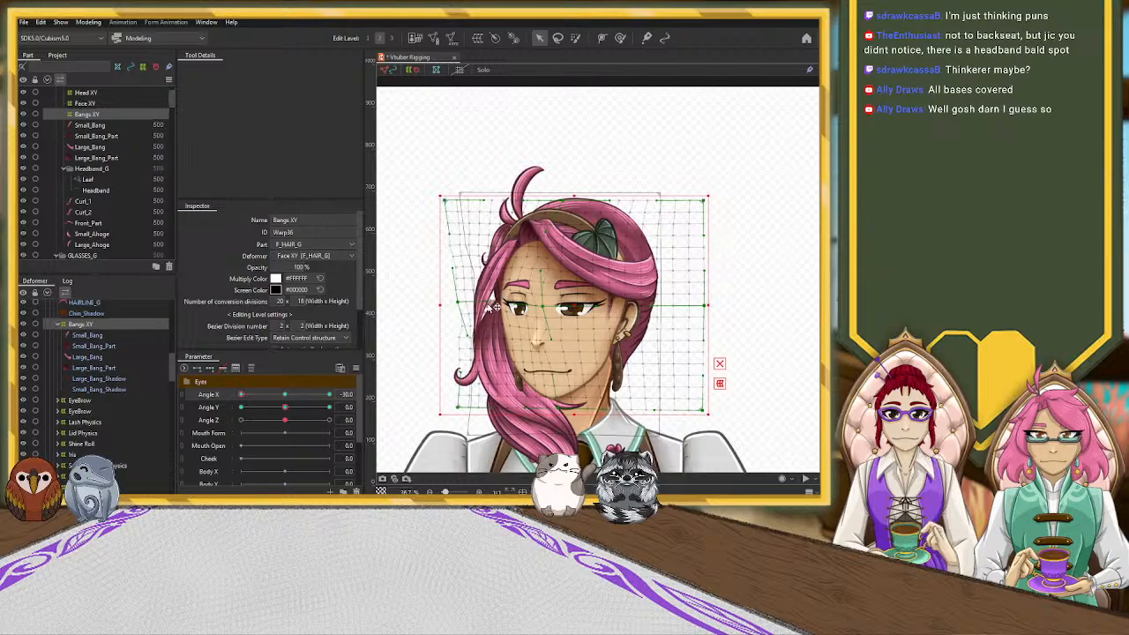
scroll(494, 306, "up", 1)
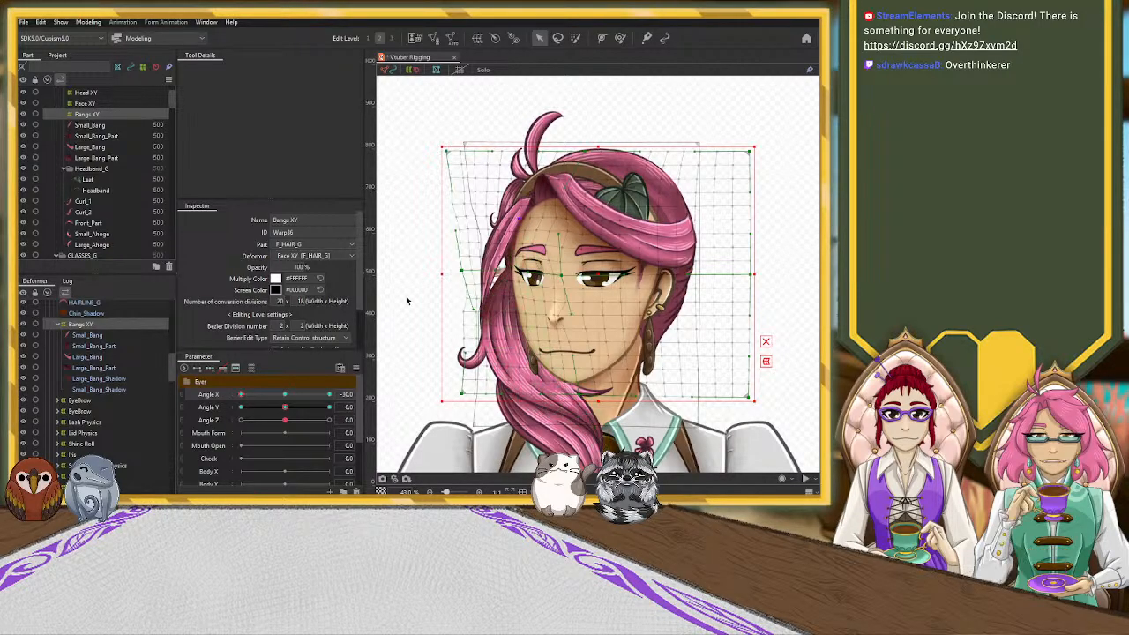
scroll(403, 297, "down", 3)
left_click(304, 394)
left_click_drag(307, 400, 246, 413)
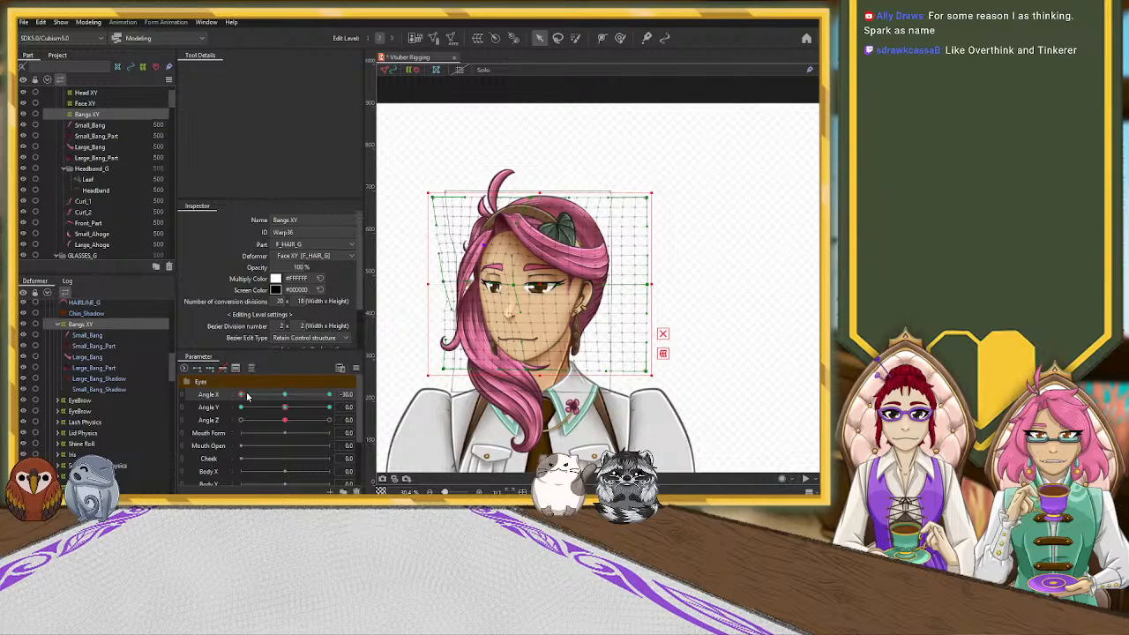
left_click_drag(243, 397, 211, 417)
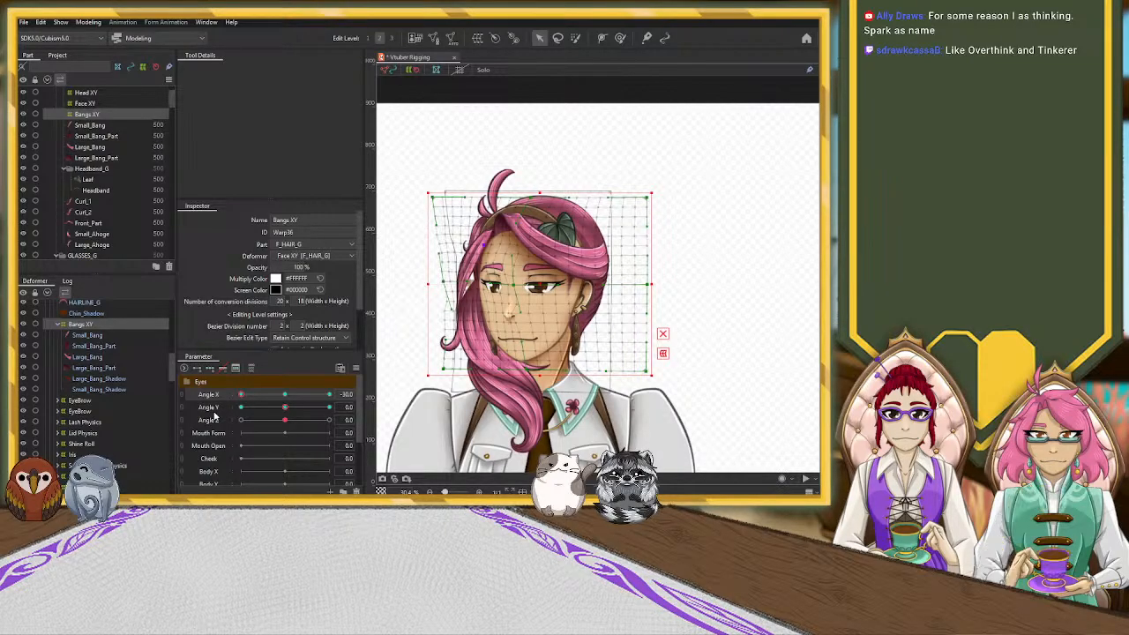
Push the outer edge of the Bangs XY mesh inward beside the face with the deform brush, using sizes of about 517 and 471 px
left_click(620, 38)
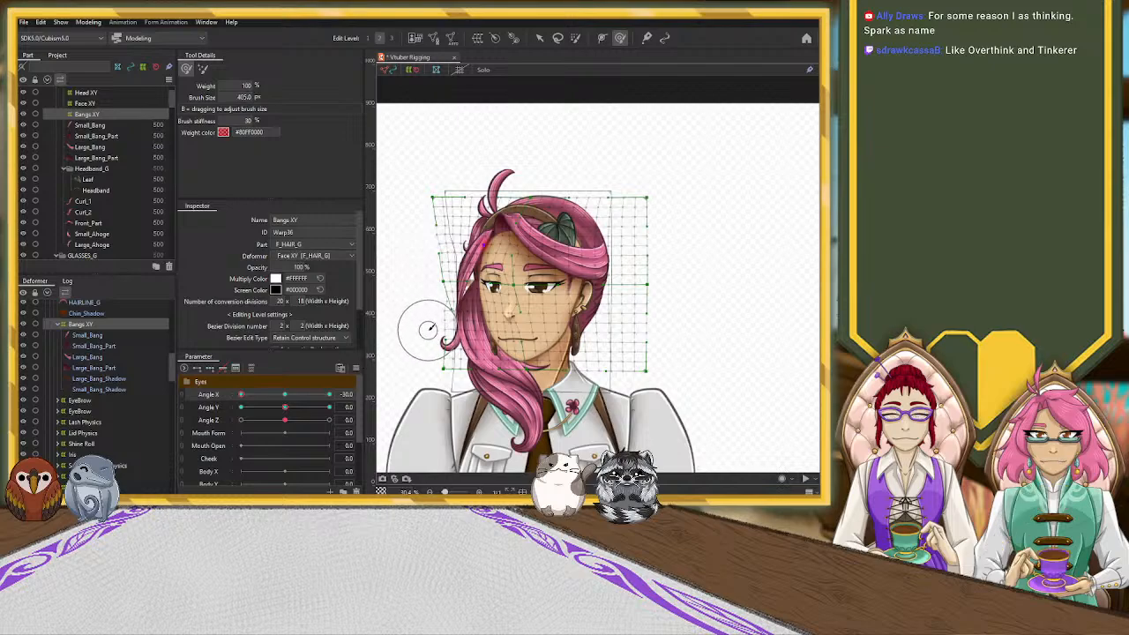
key("b")
left_click_drag(424, 321, 430, 333)
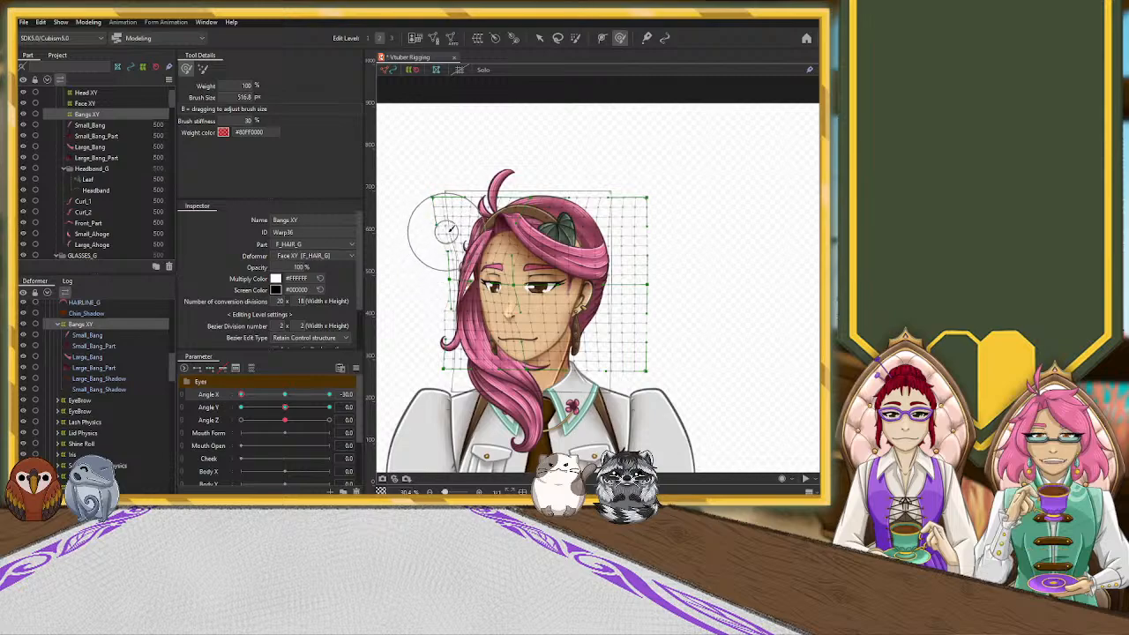
left_click_drag(396, 252, 395, 255)
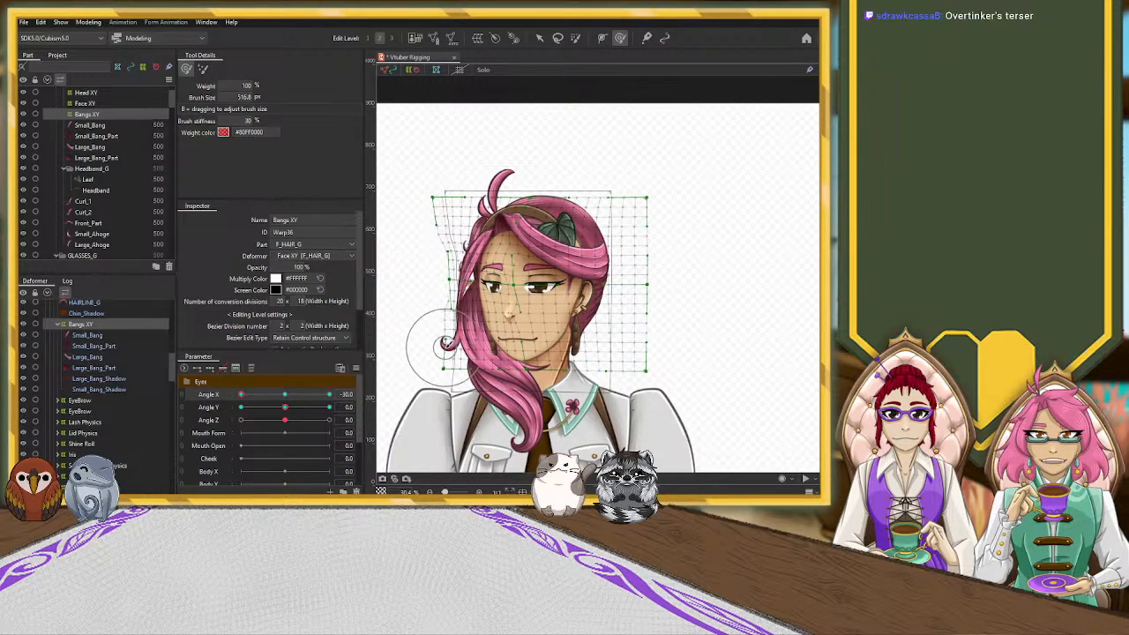
left_click_drag(454, 338, 438, 333)
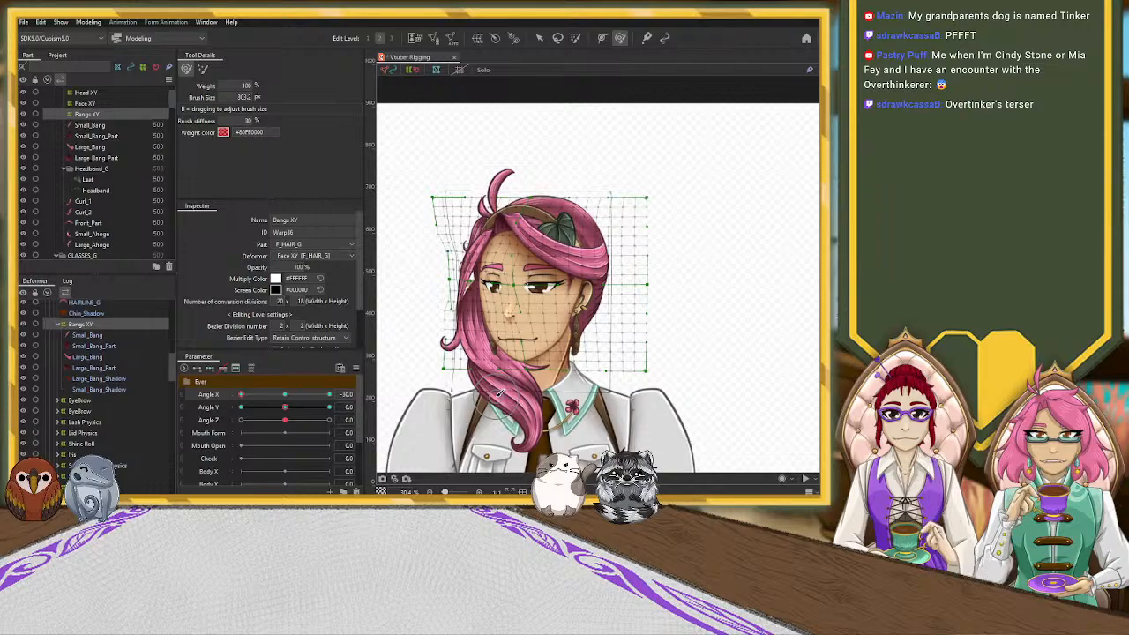
key("b")
left_click_drag(493, 273, 495, 296)
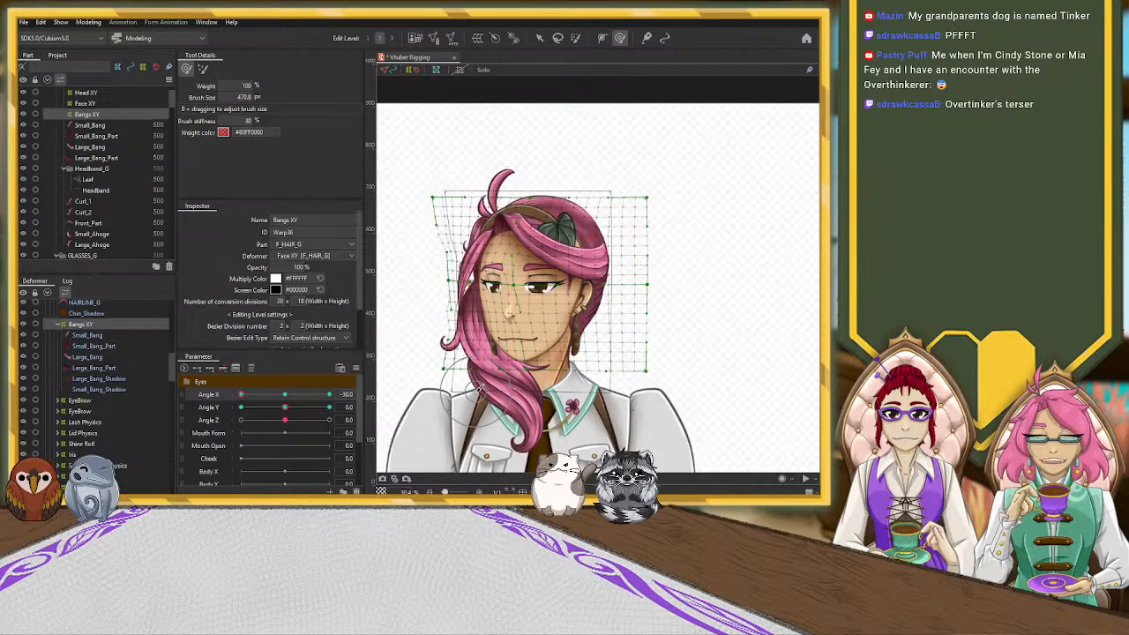
left_click_drag(239, 396, 221, 416)
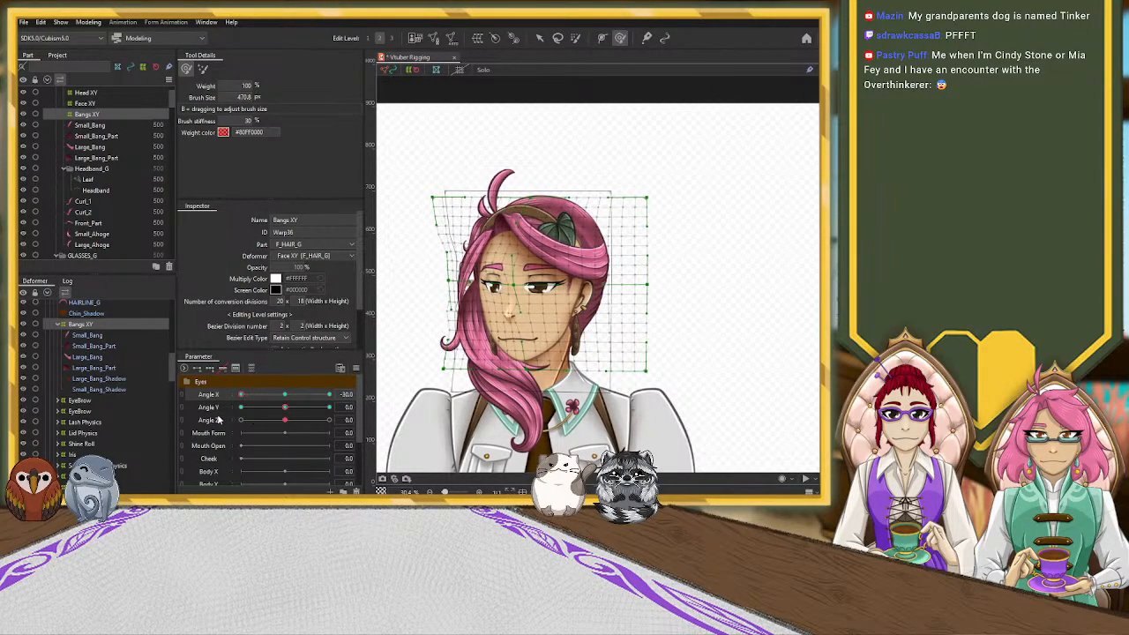
Create a warp deformer named Small Bang XY for the Small_Bang mesh at Angle X 0 and give it three Angle X keys
left_click(105, 339)
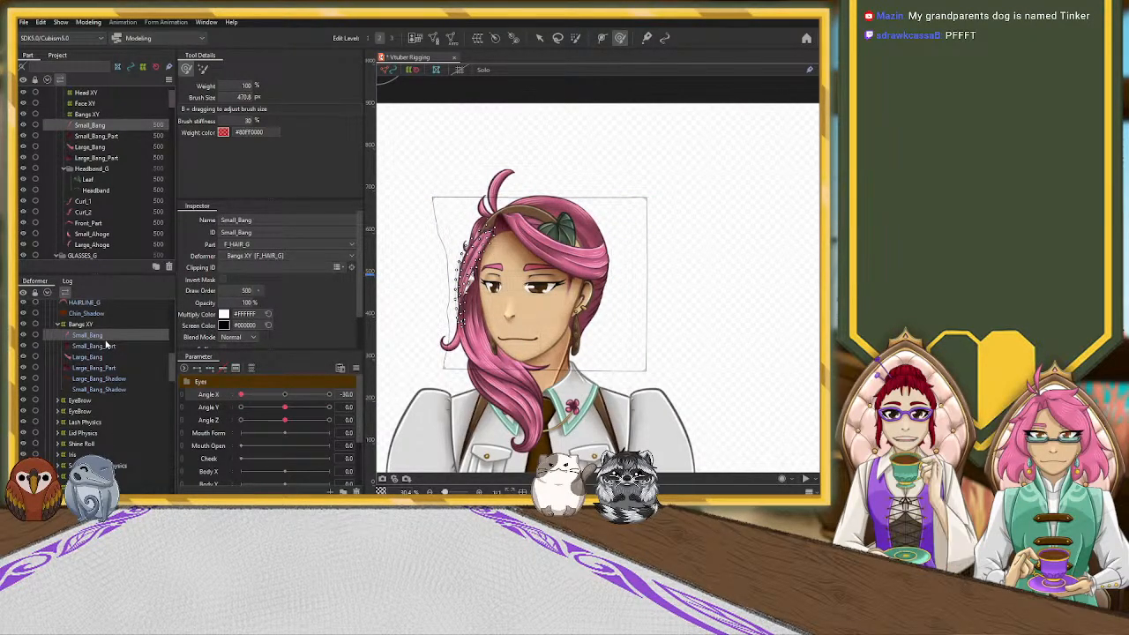
left_click(285, 395)
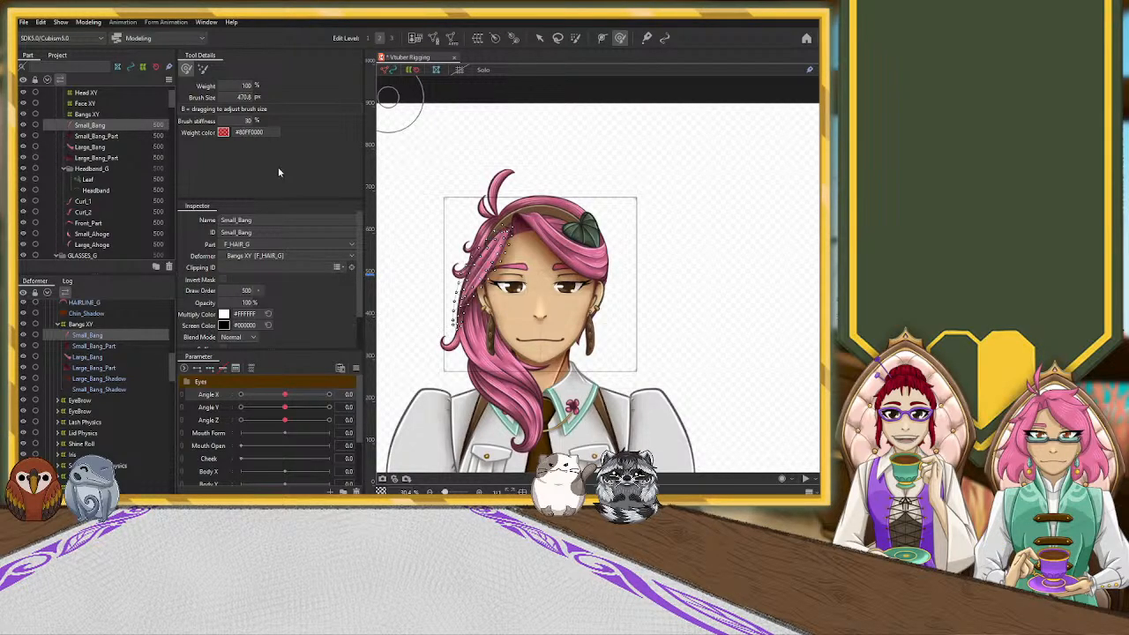
left_click(253, 345)
scroll(403, 250, "up", 4)
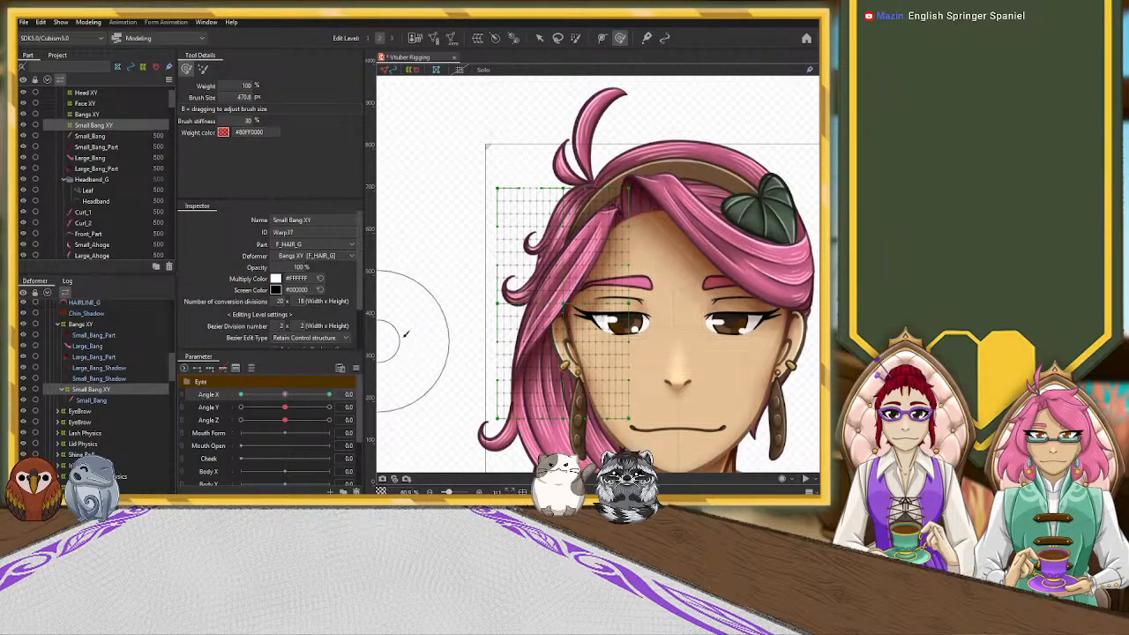
At Angle X -30, shift the Small Bang XY deformer slightly outward and narrow it from both sides
left_click_drag(284, 395, 222, 405)
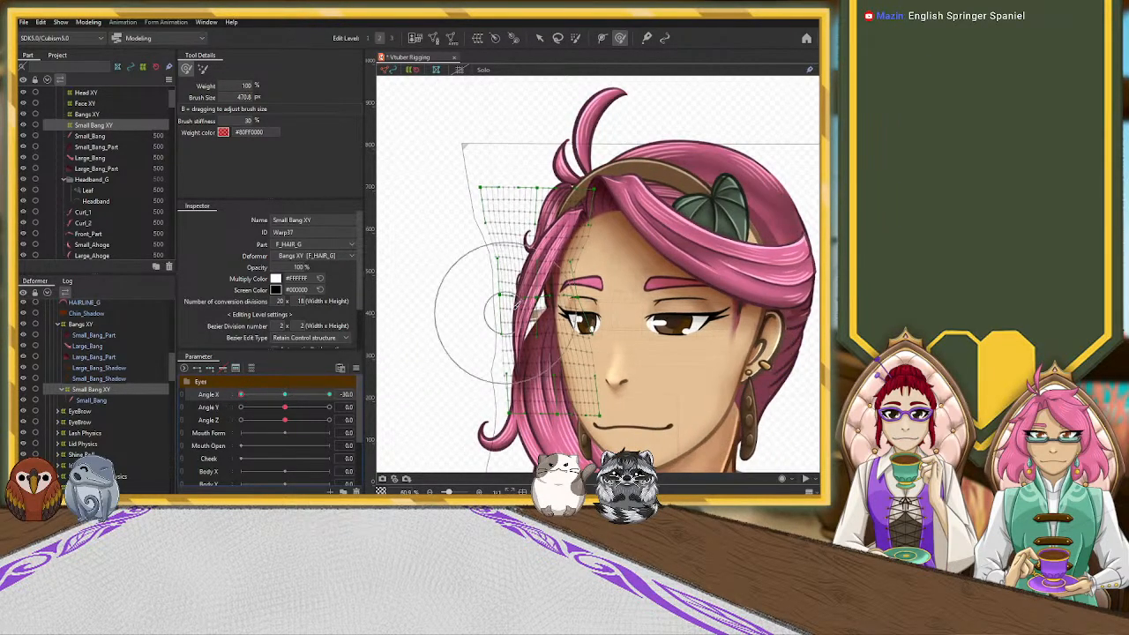
left_click(539, 37)
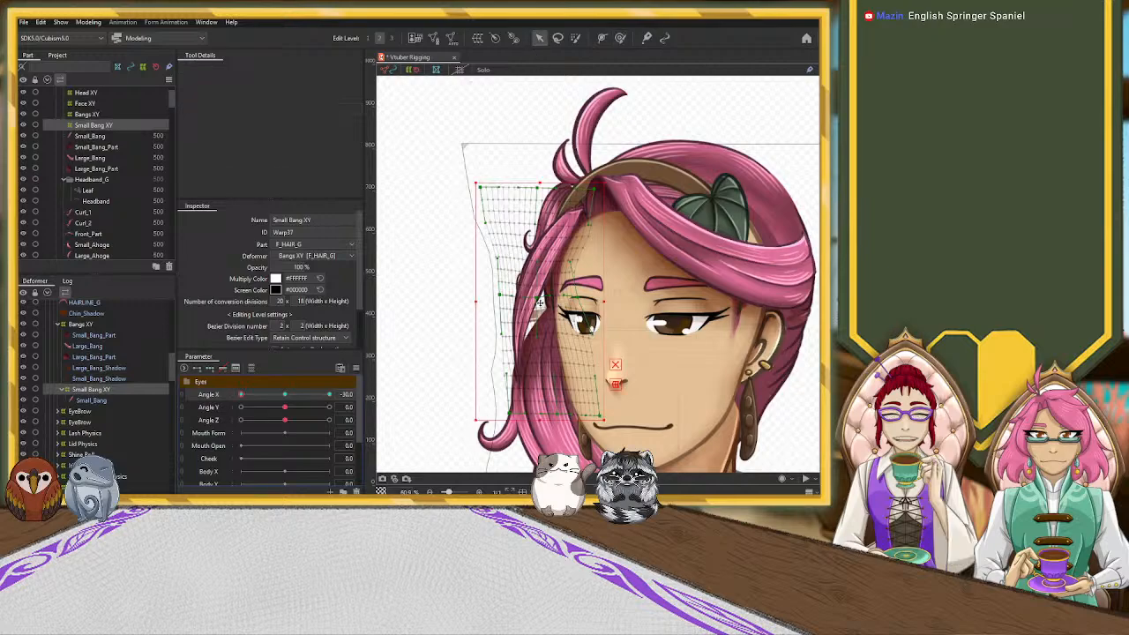
left_click_drag(540, 302, 535, 301)
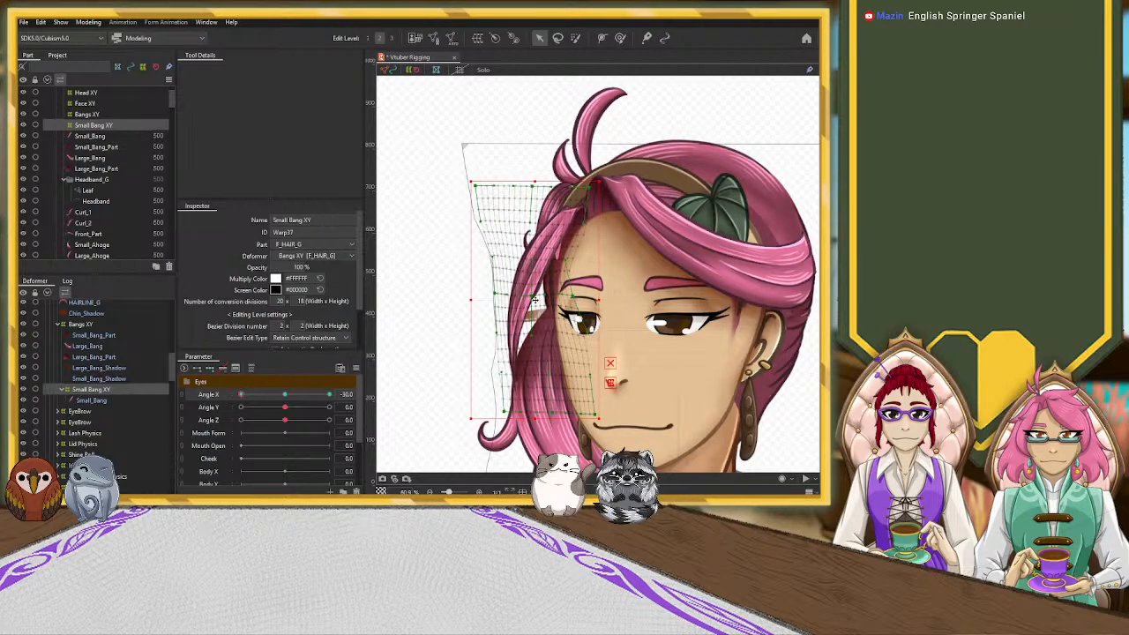
left_click_drag(471, 300, 484, 301)
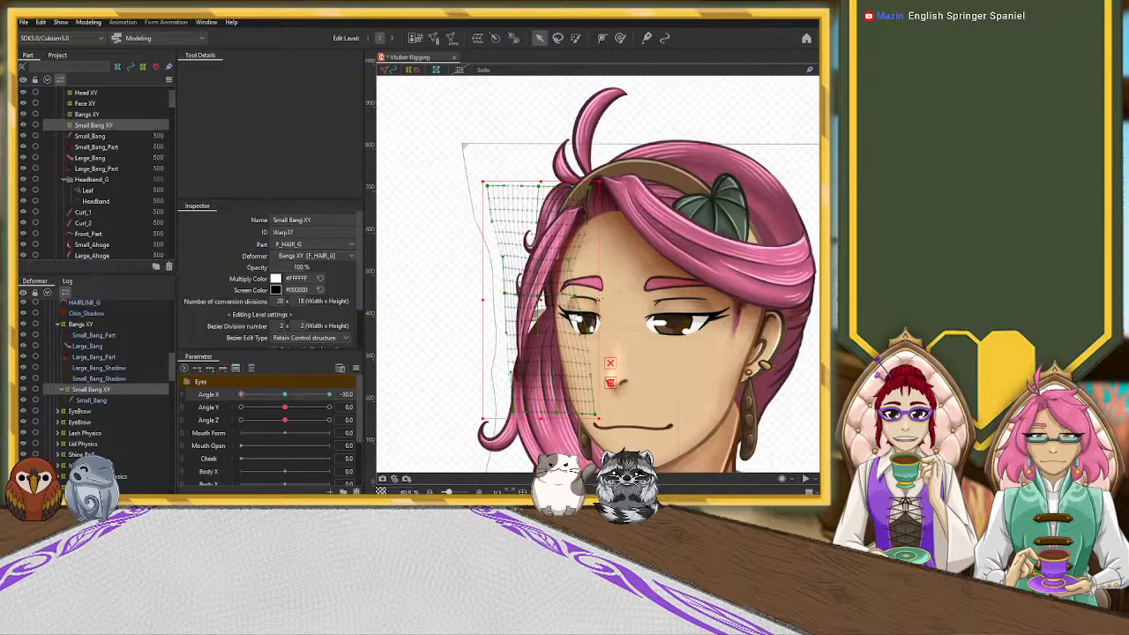
left_click_drag(600, 299, 595, 300)
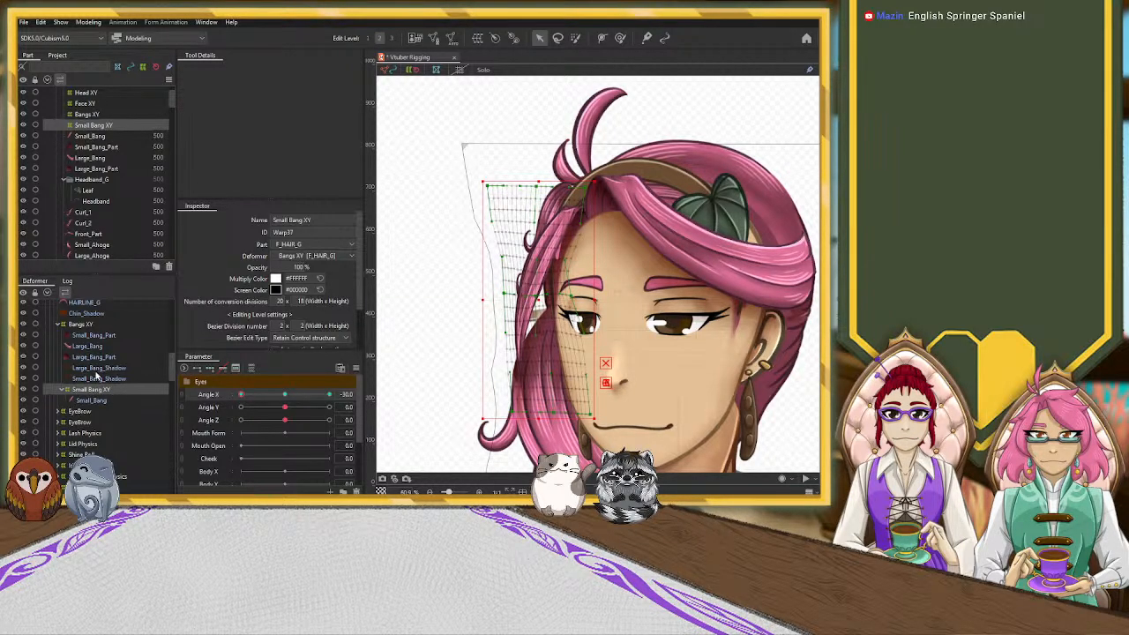
Create a warp deformer named Small Bang Part XY for Small_Bang_Part at Angle X 0 and give it three Angle X keys
left_click(88, 336)
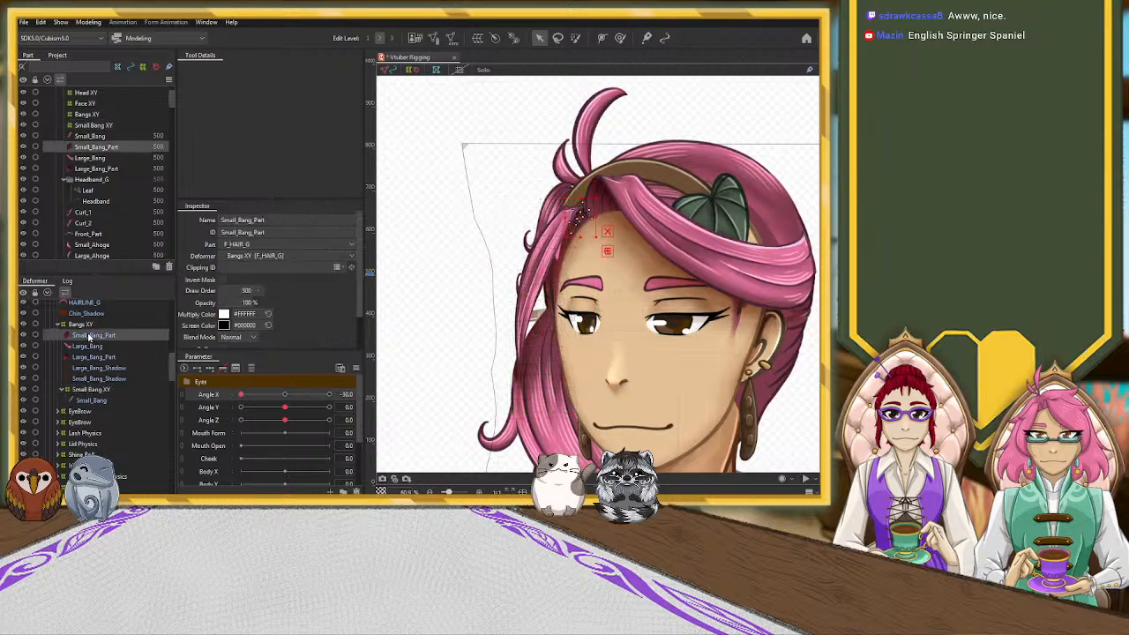
left_click(284, 397)
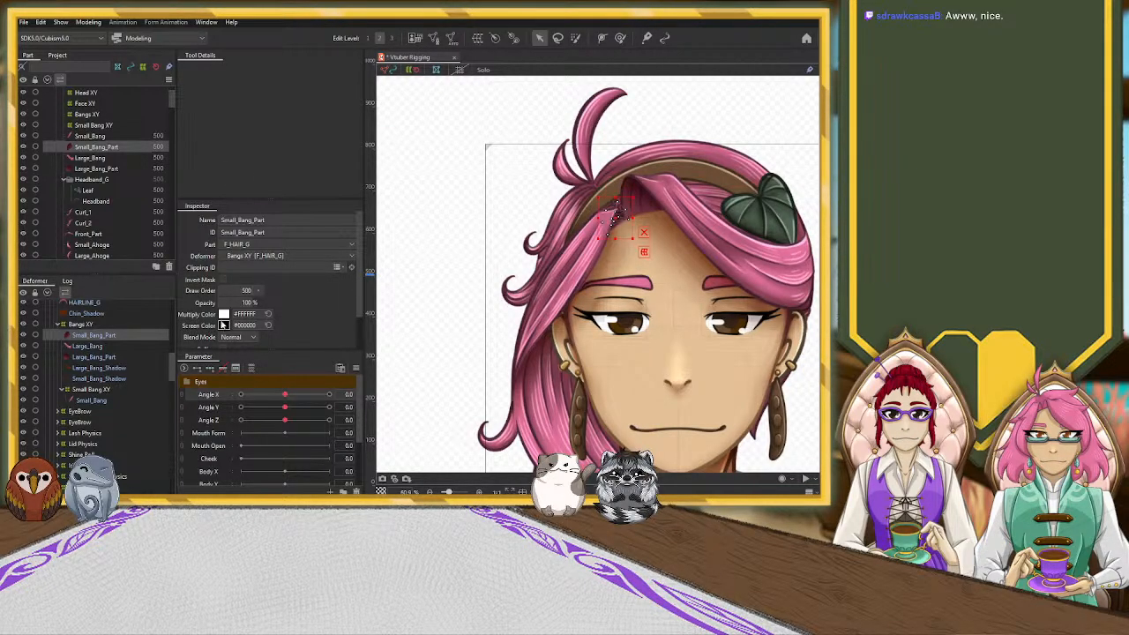
left_click(243, 340)
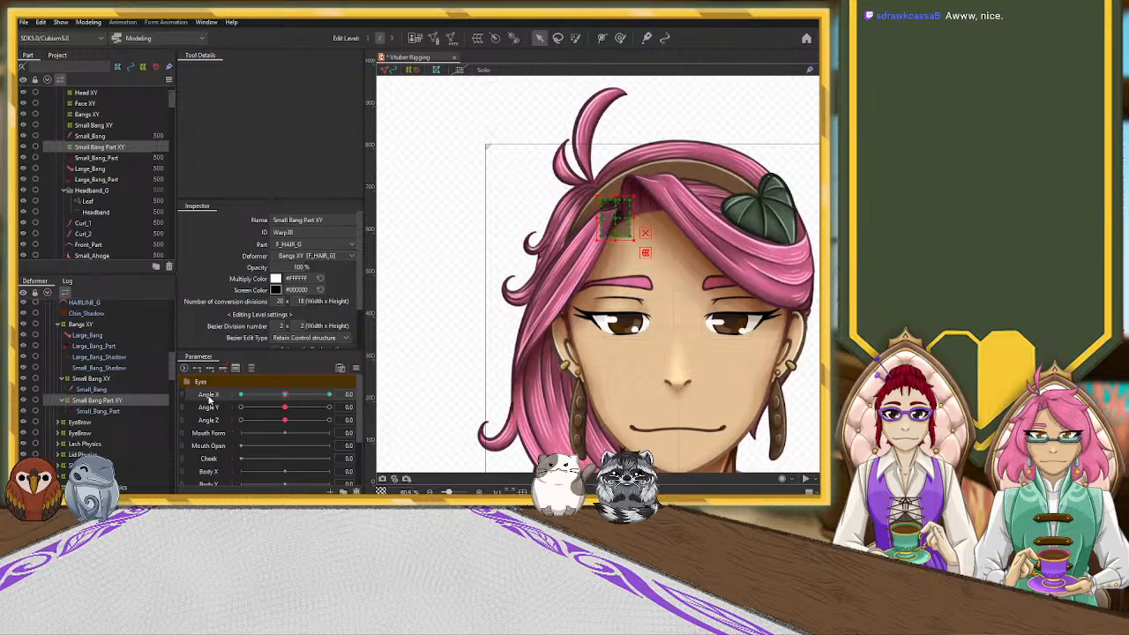
At Angle X -30, stretch the Small Bang Part XY deformer outward behind the small bang and deselect it
left_click_drag(288, 398, 227, 403)
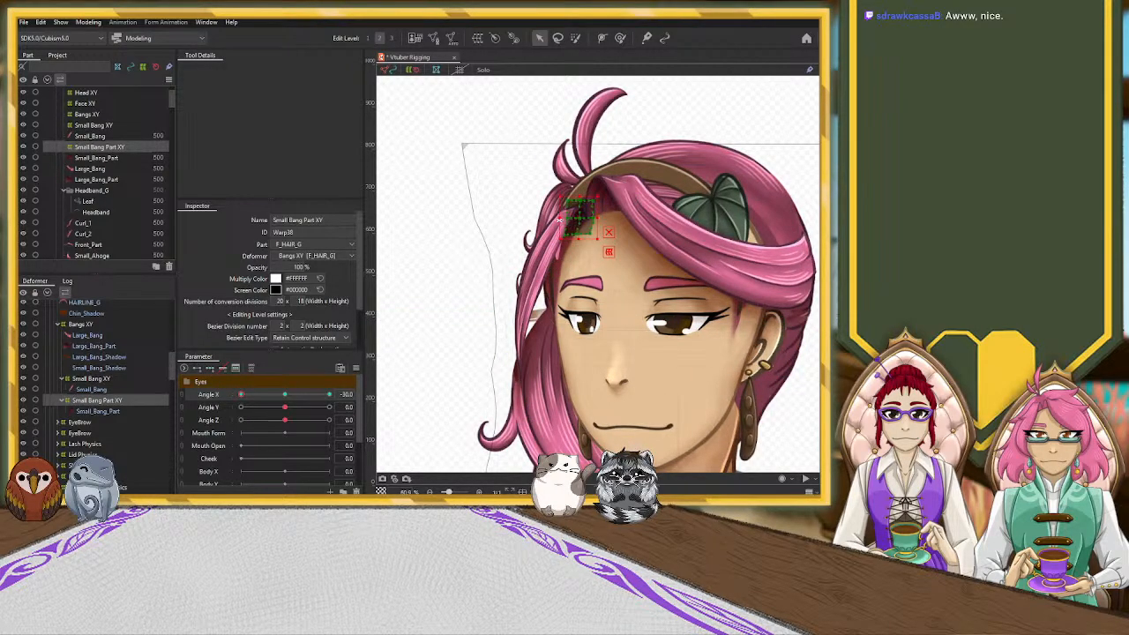
left_click_drag(559, 220, 541, 222)
left_click(540, 39)
left_click(398, 348)
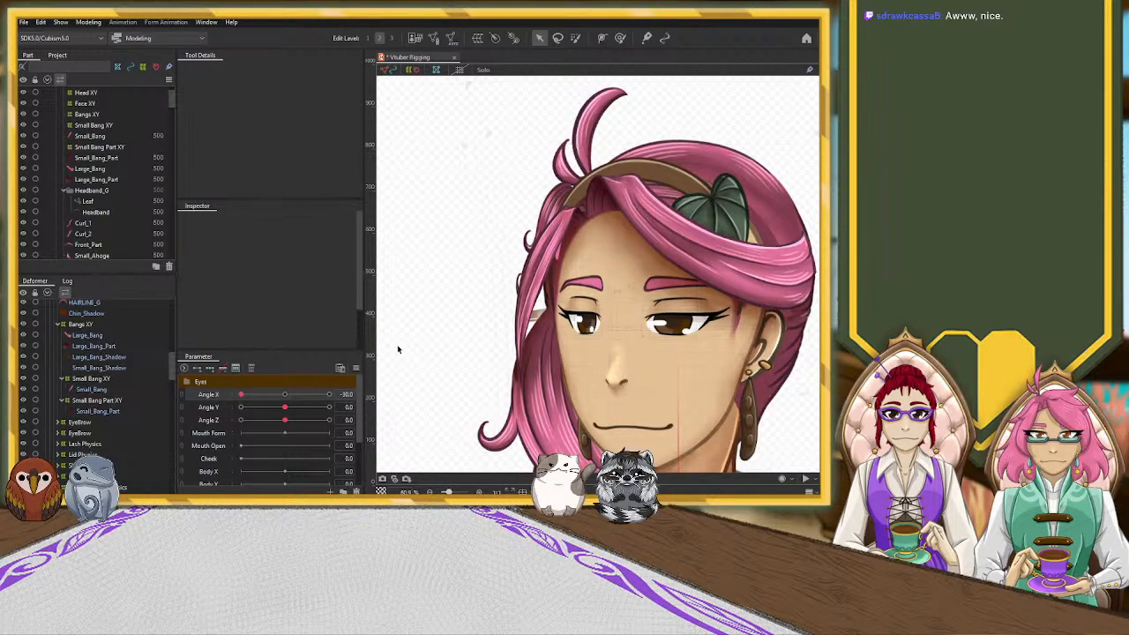
Widen the Small Bang Part XY deformer slightly toward the forehead to cover the gap at the hair parting
scroll(516, 289, "up", 6)
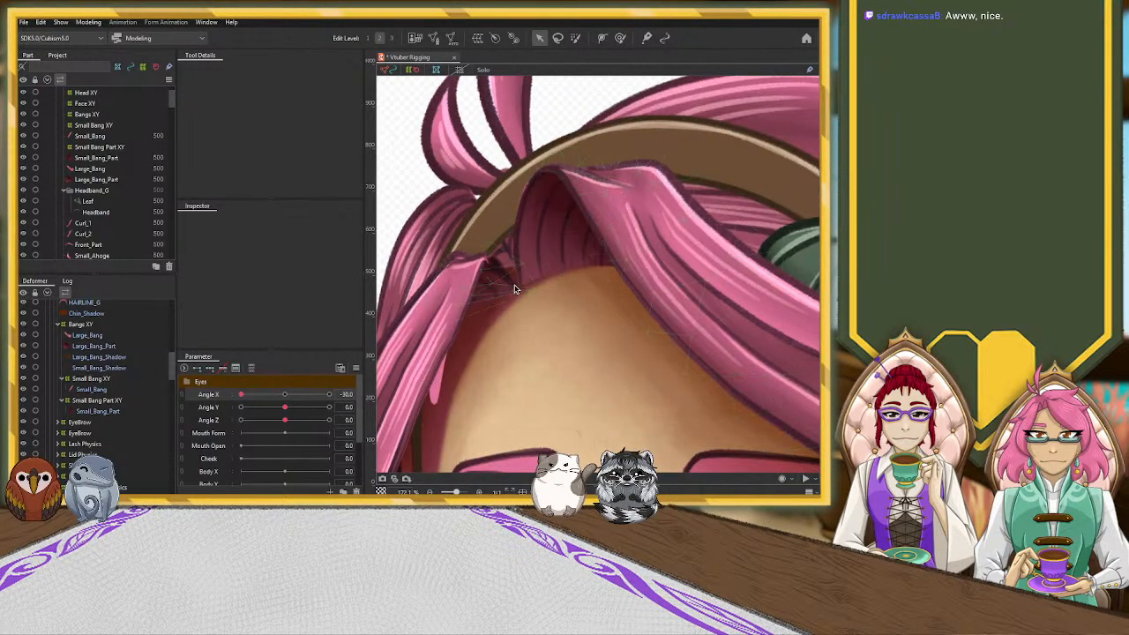
left_click(93, 402)
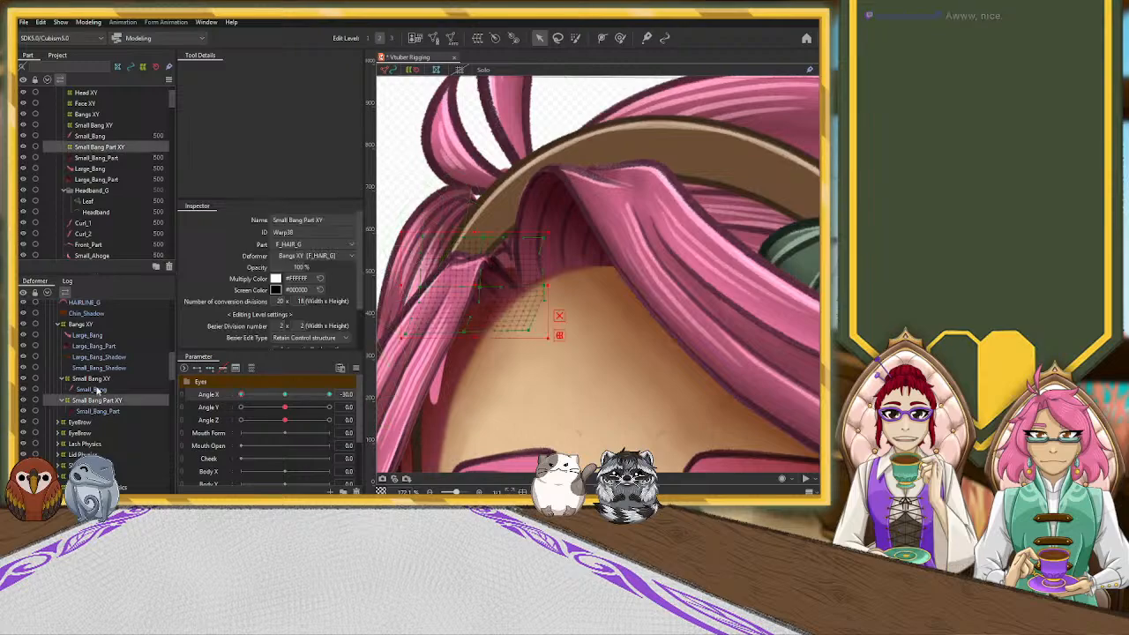
left_click(101, 380)
left_click(98, 402)
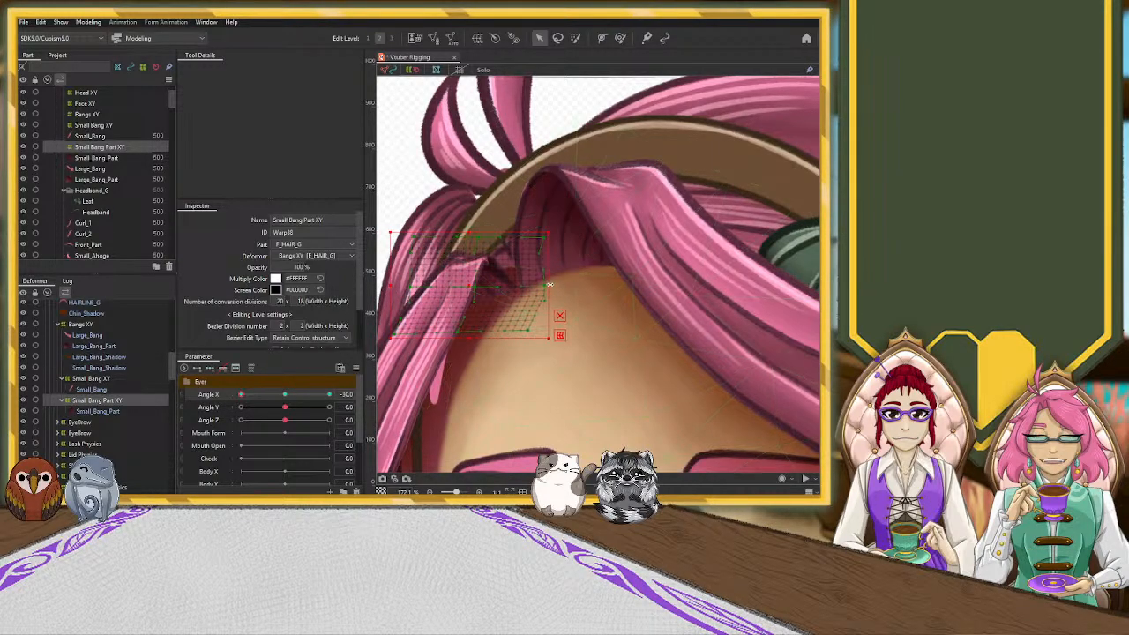
left_click_drag(549, 285, 555, 285)
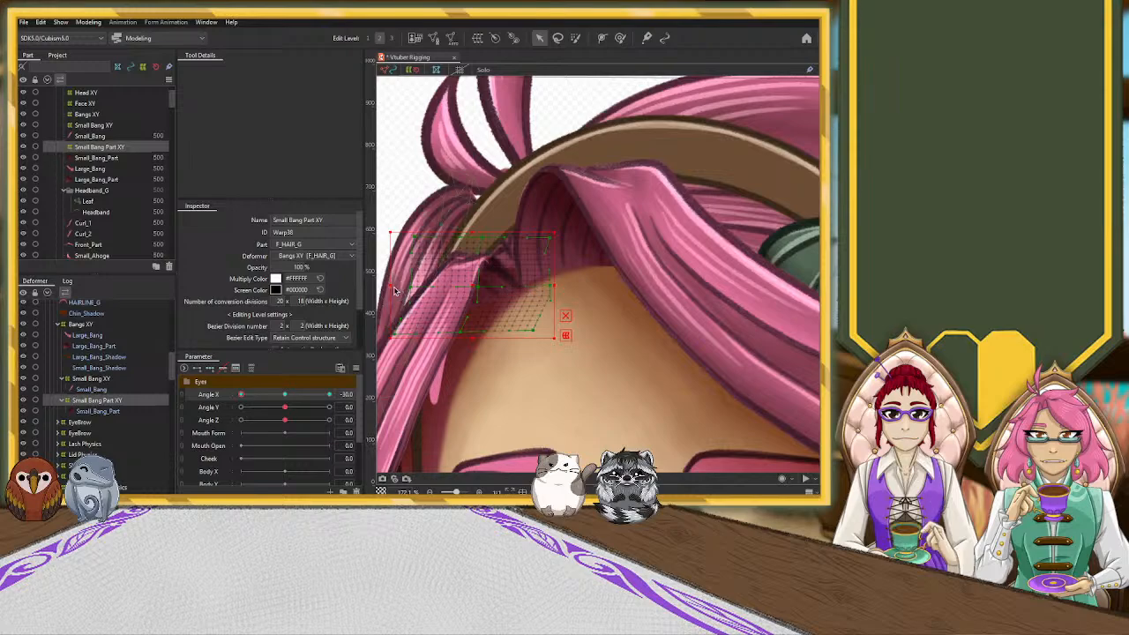
scroll(499, 266, "down", 5)
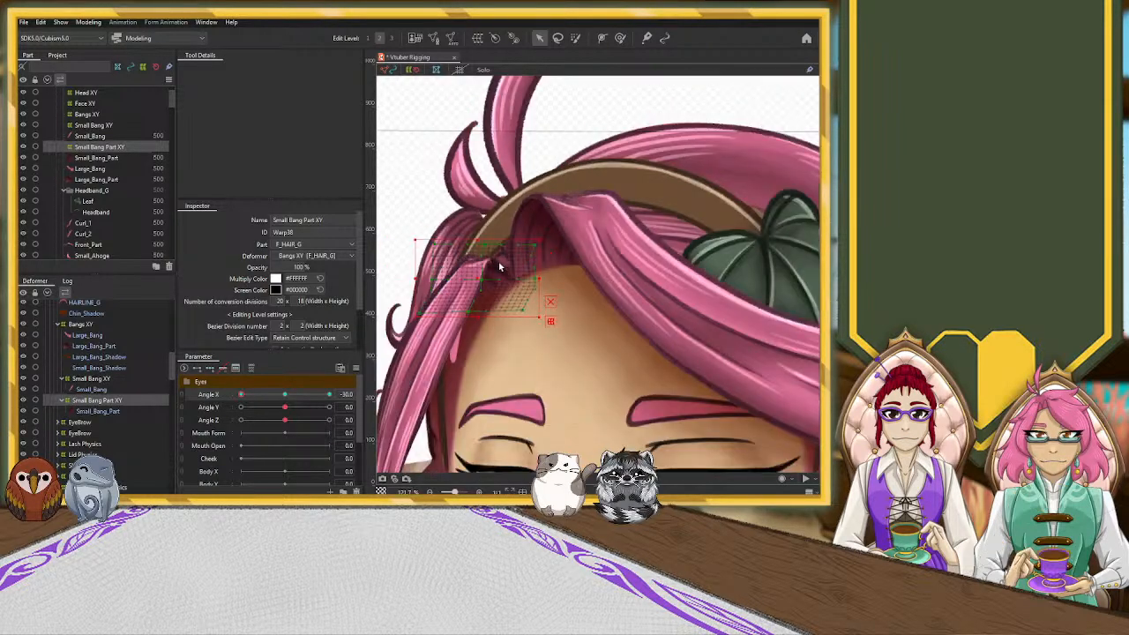
scroll(499, 266, "down", 2)
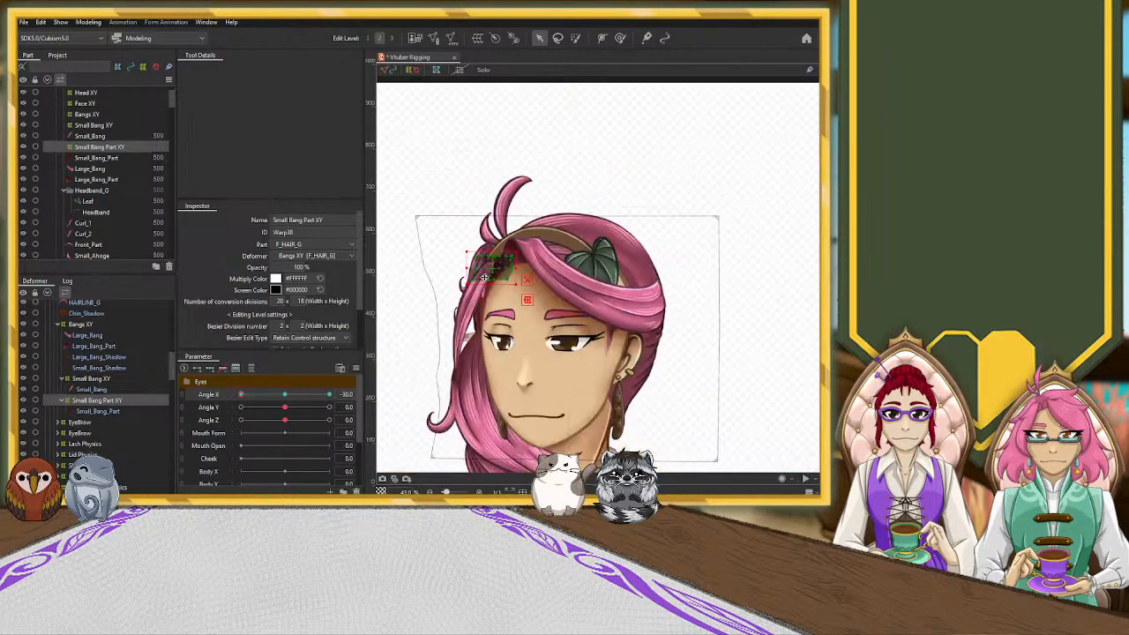
Preview the head turn from Angle X 0 to -30 with nothing selected and examine the hair beside the eye
left_click(284, 397)
left_click(418, 275)
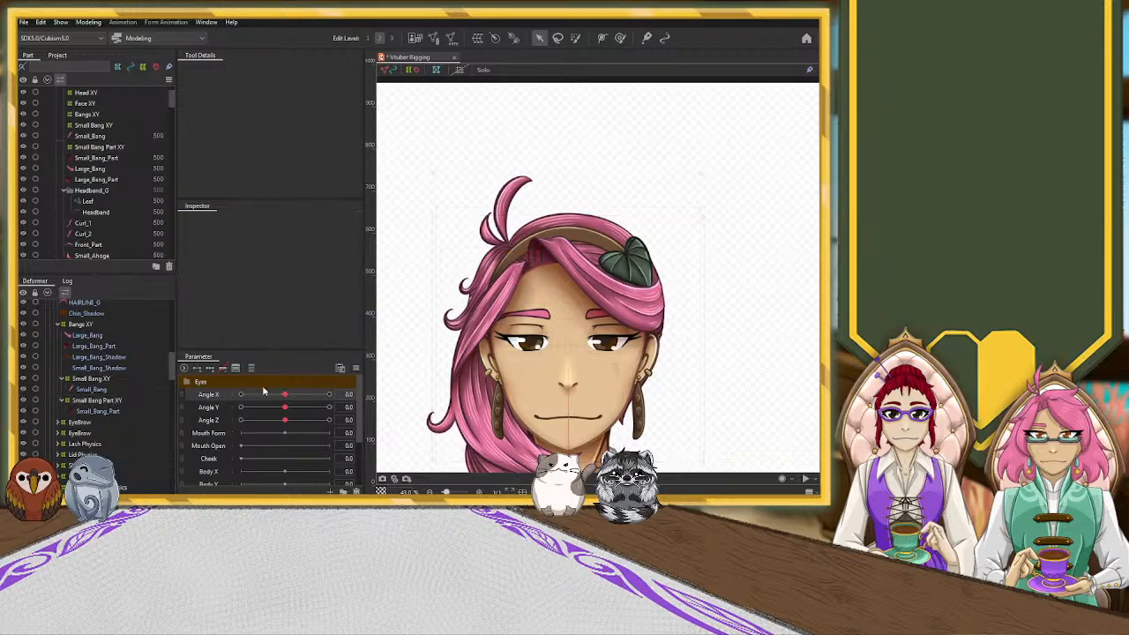
left_click_drag(276, 401, 226, 407)
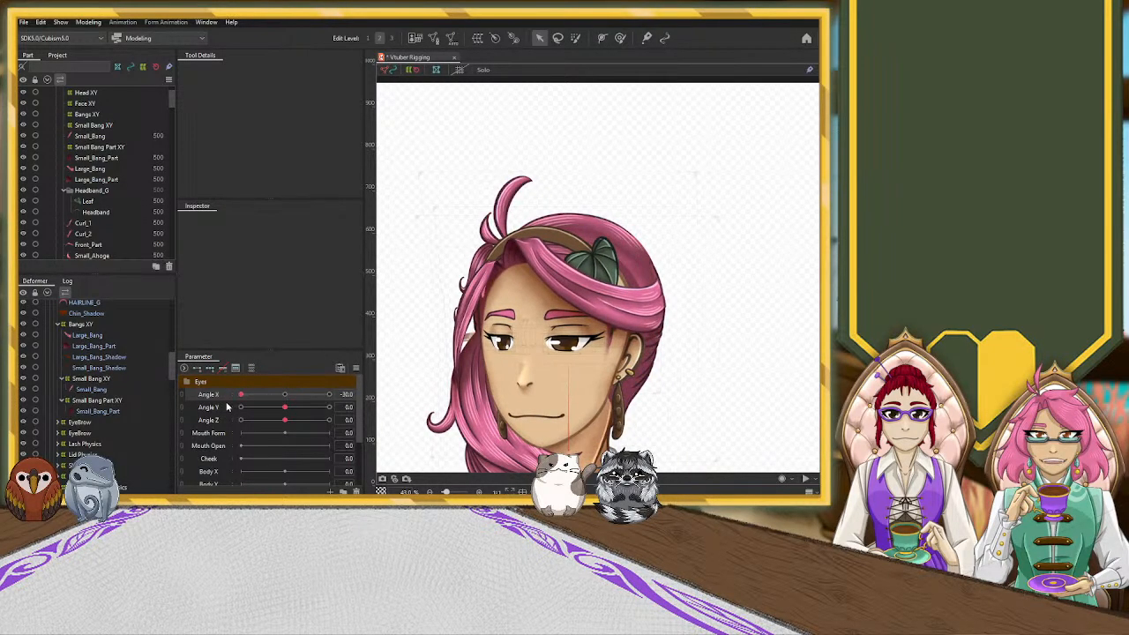
scroll(444, 366, "up", 5)
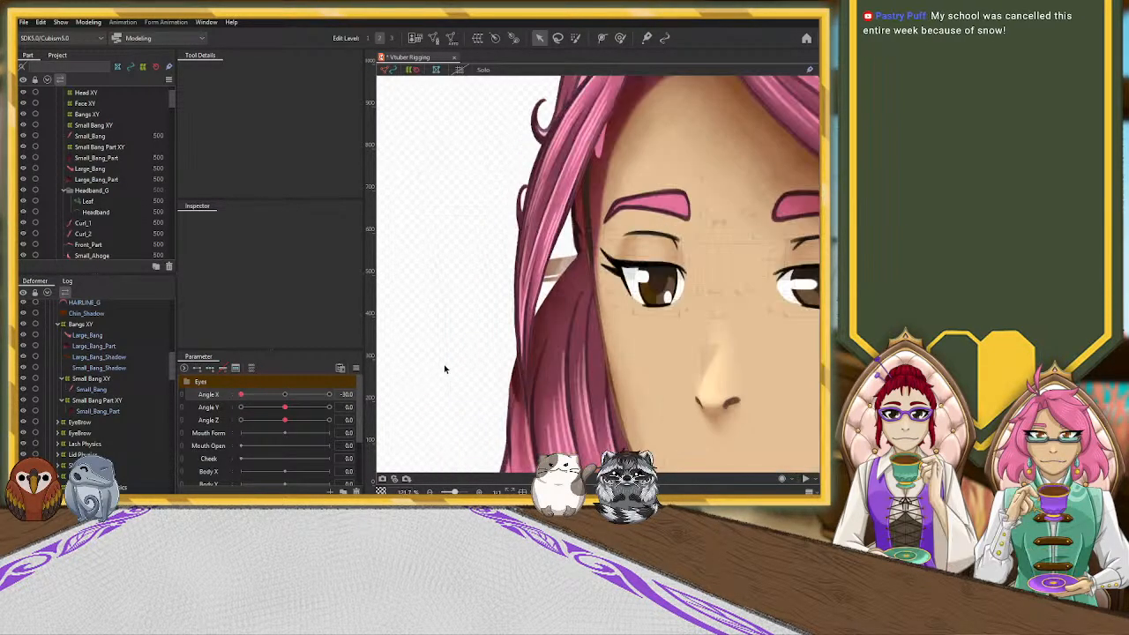
Check whether Small_Bang_Shadow causes the patch beside the outer eye by toggling its visibility and reviewing its clipping and blend properties
left_click(557, 270)
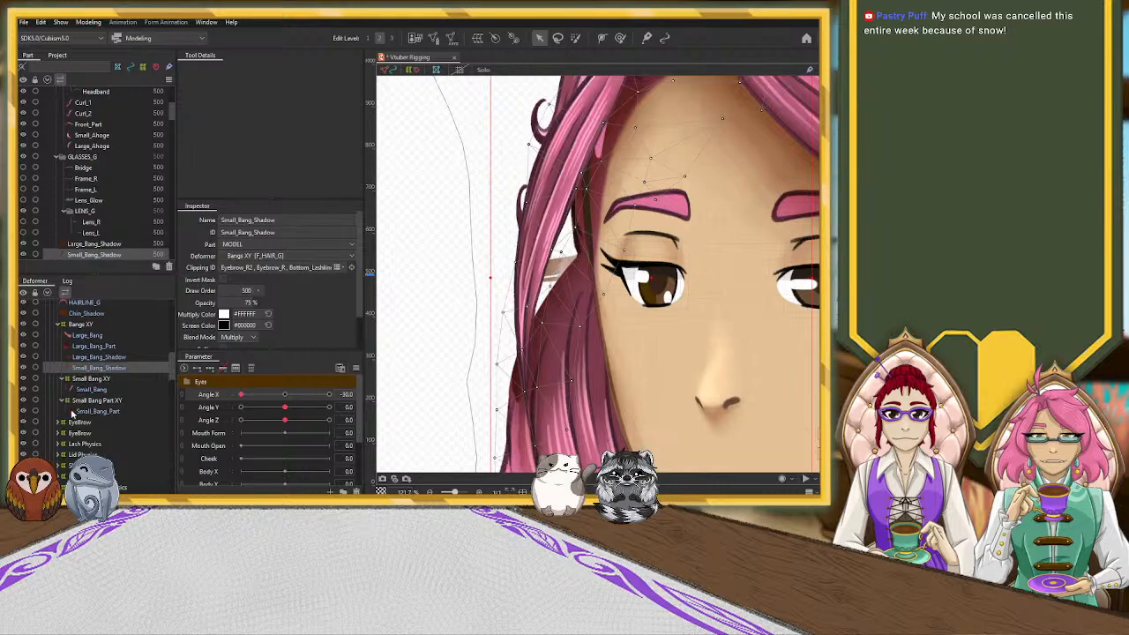
left_click(24, 367)
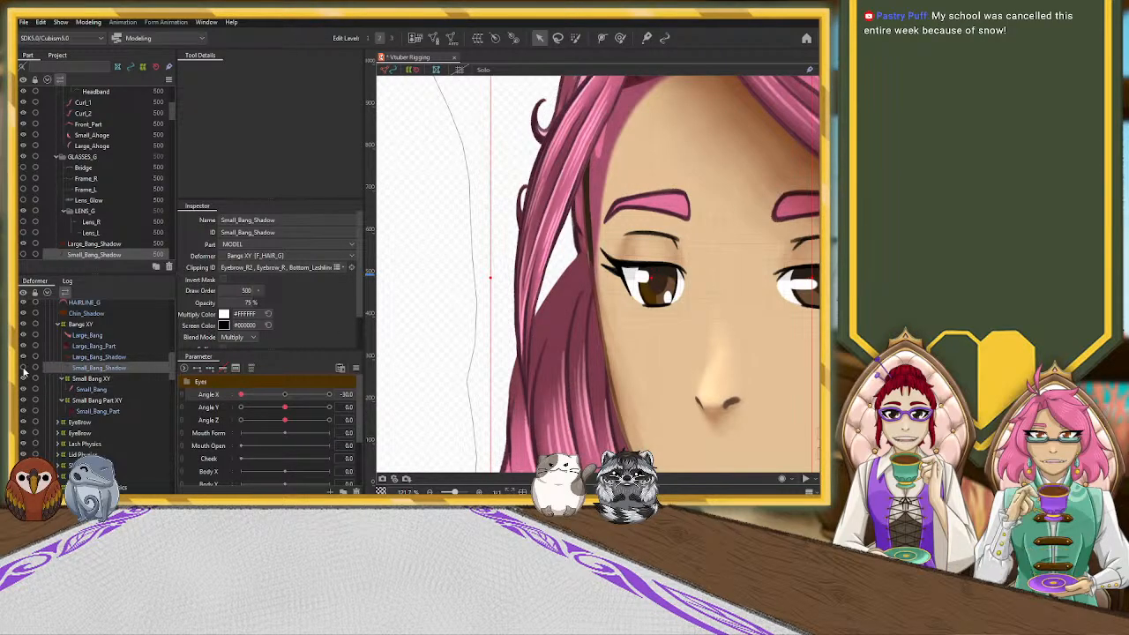
left_click(24, 367)
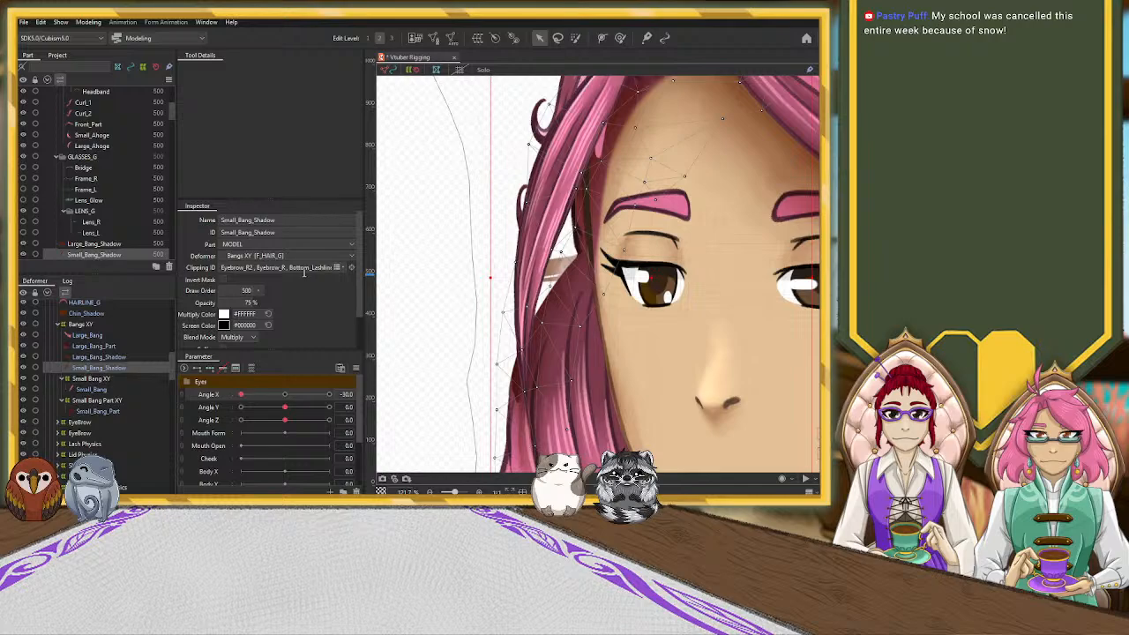
scroll(305, 273, "down", 3)
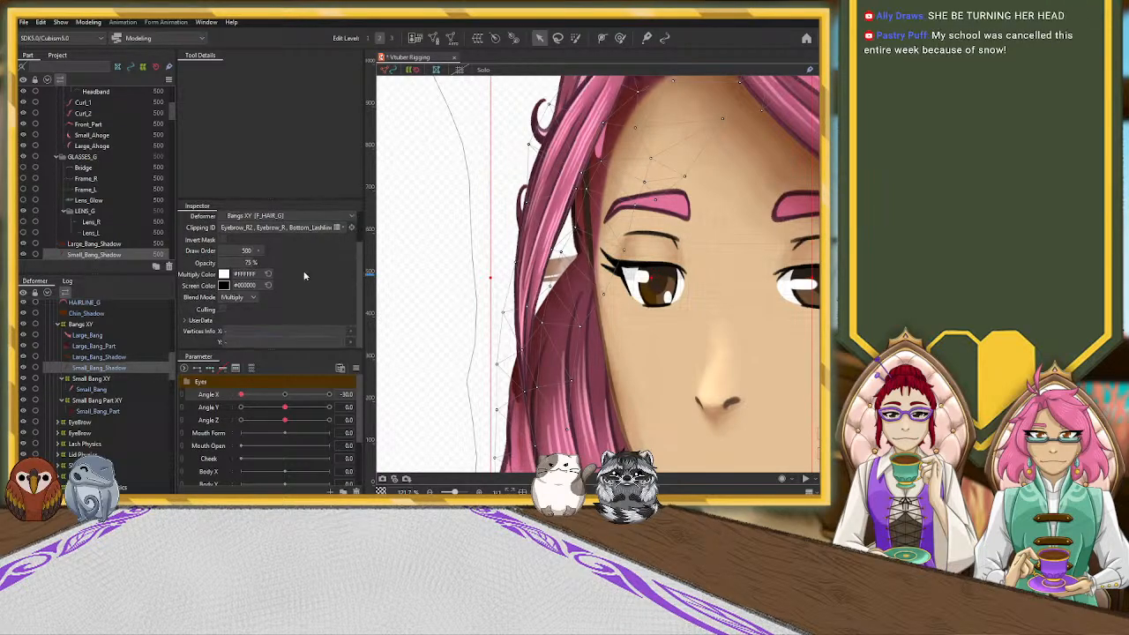
scroll(304, 274, "up", 3)
Inspect the Small Bang XY deformer and Small_Bang, and preview the whole head turning from Angle X 0 to -30
left_click(113, 377)
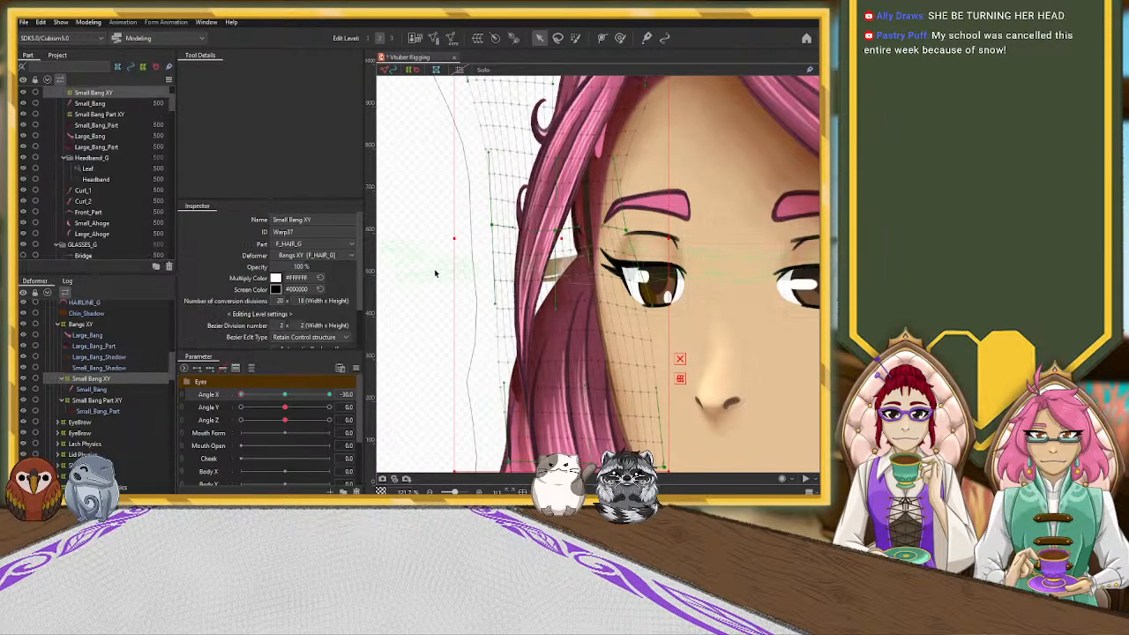
scroll(407, 273, "down", 2)
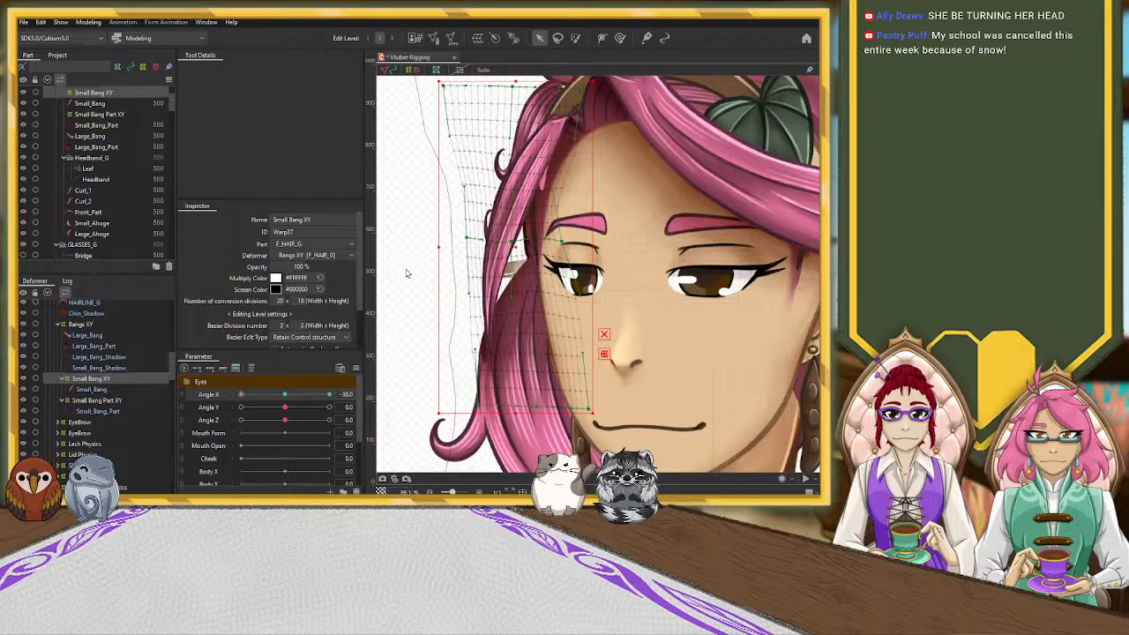
left_click(408, 274)
scroll(406, 274, "down", 2)
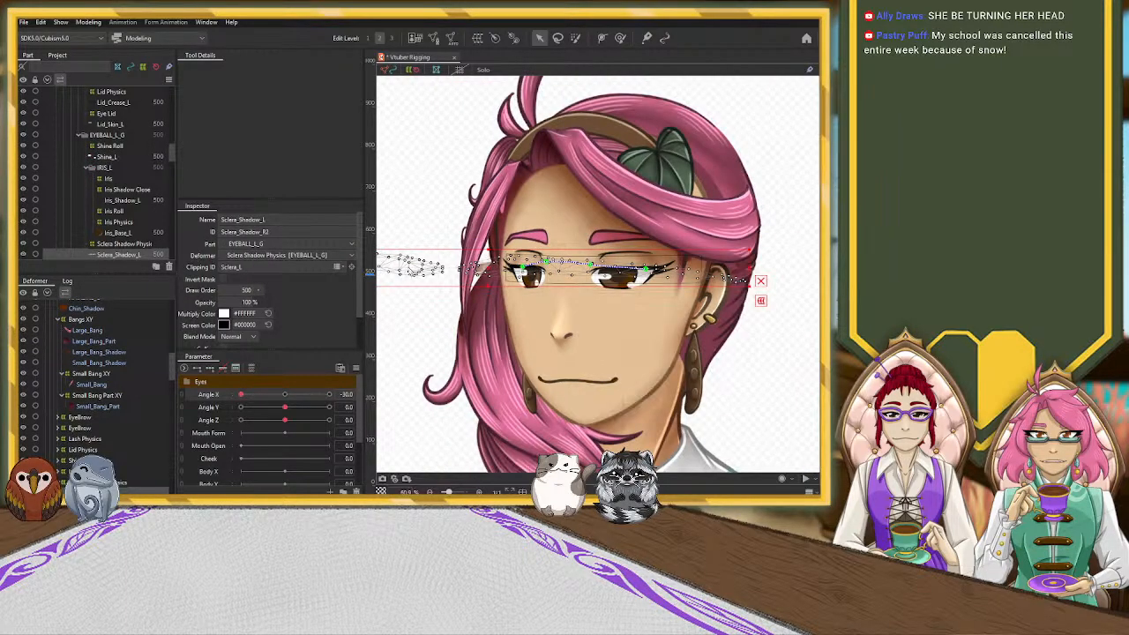
left_click(501, 202)
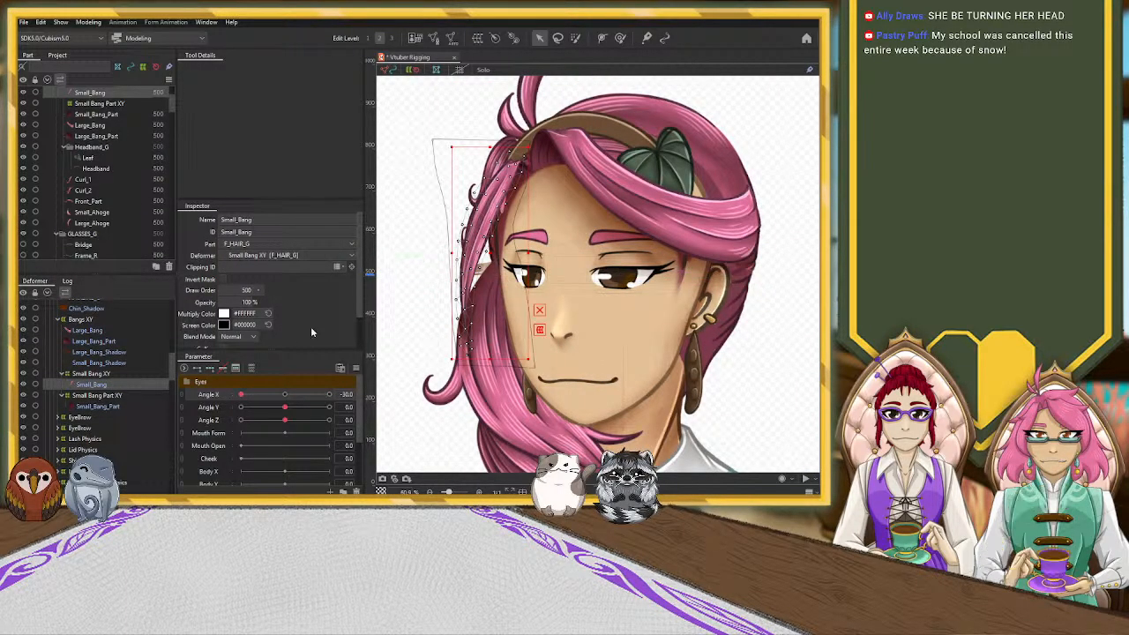
left_click(286, 395)
left_click_drag(289, 398, 207, 411)
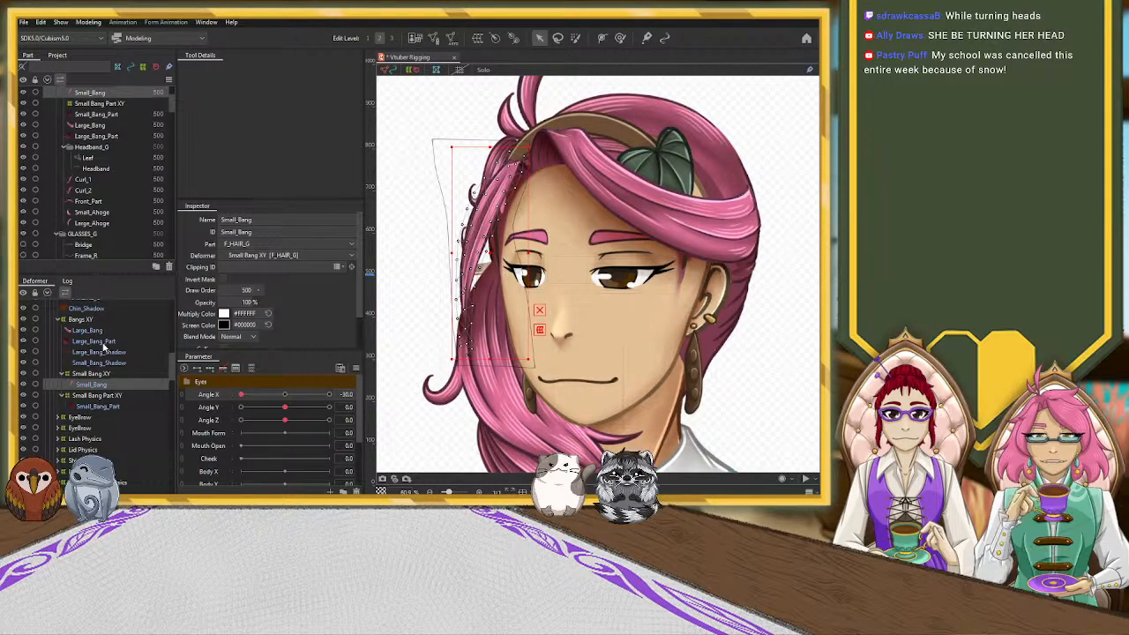
Create a warp deformer named Large Bang XY for Large_Bang
left_click(88, 330)
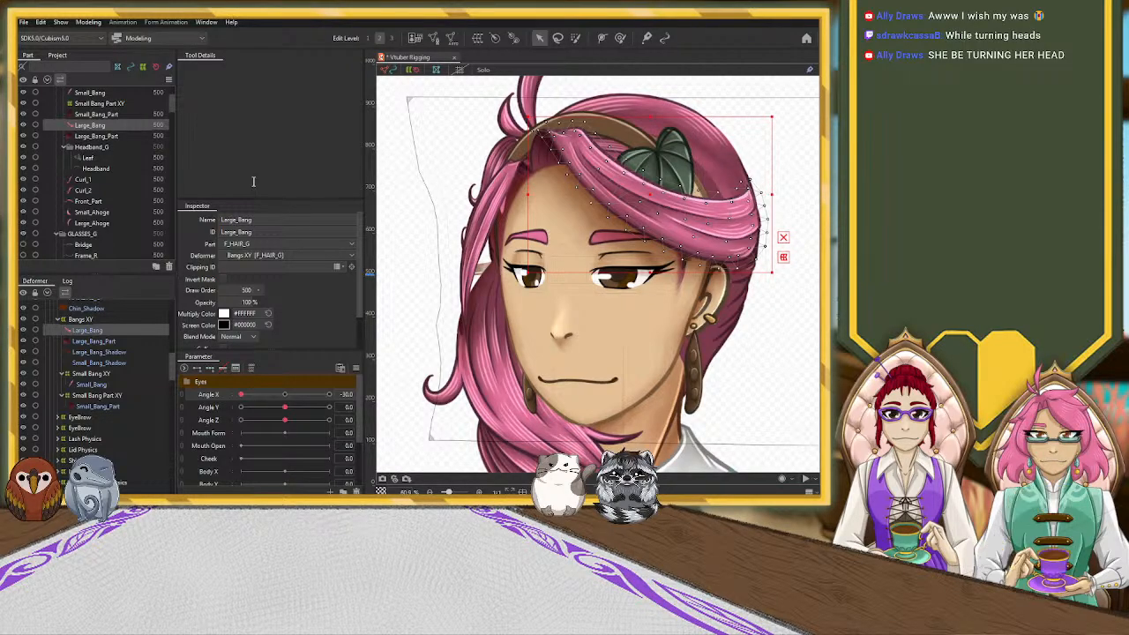
left_click(261, 345)
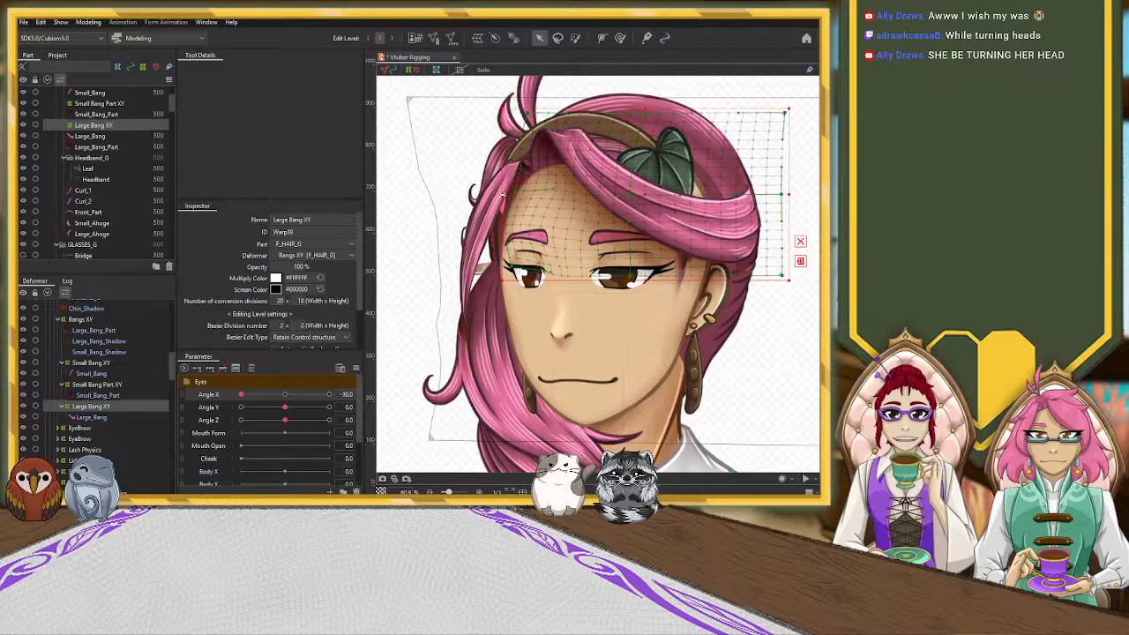
Try to widen the Large Bang XY deformer on both sides at Angle X -30 and adjust its inner edge near the parting
left_click_drag(503, 194, 468, 194)
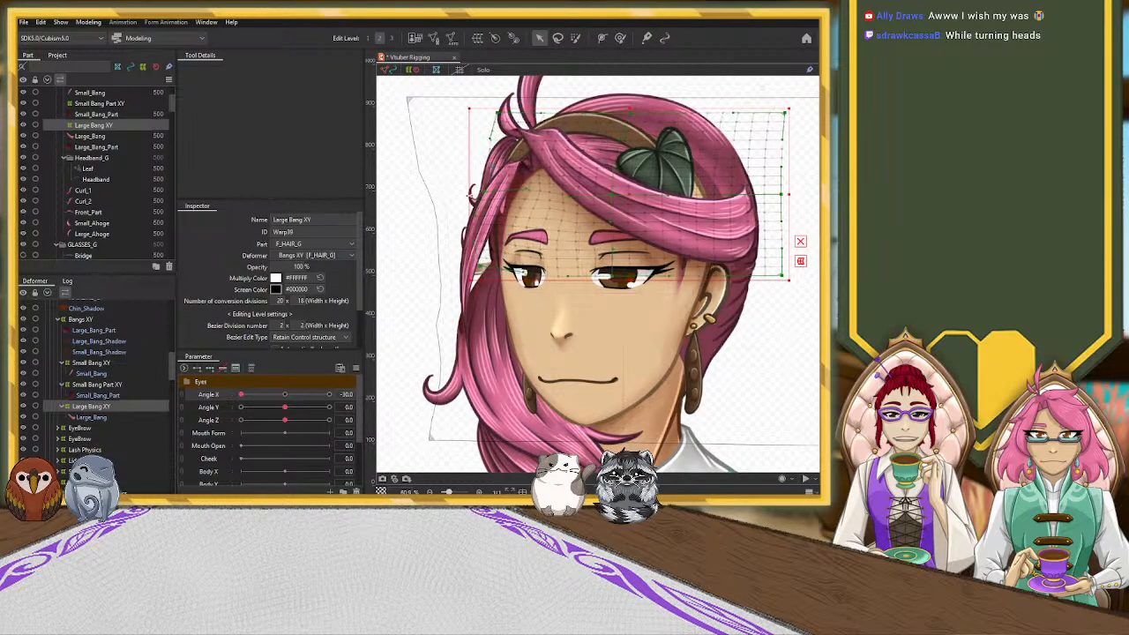
left_click_drag(790, 195, 794, 194)
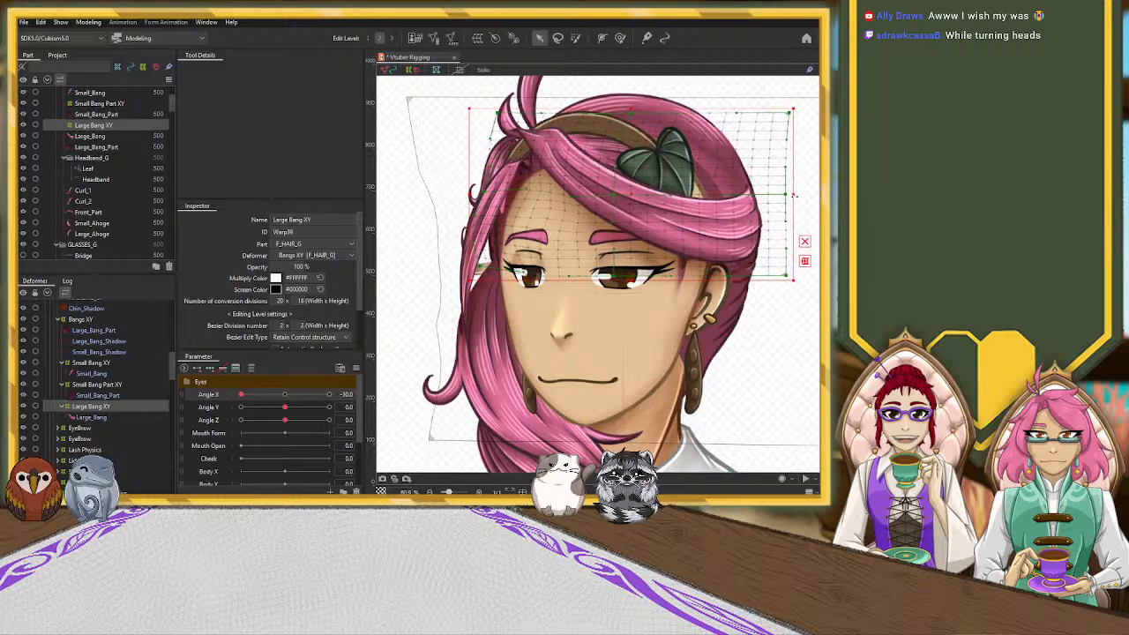
left_click_drag(474, 199, 512, 194)
left_click_drag(623, 275, 623, 272)
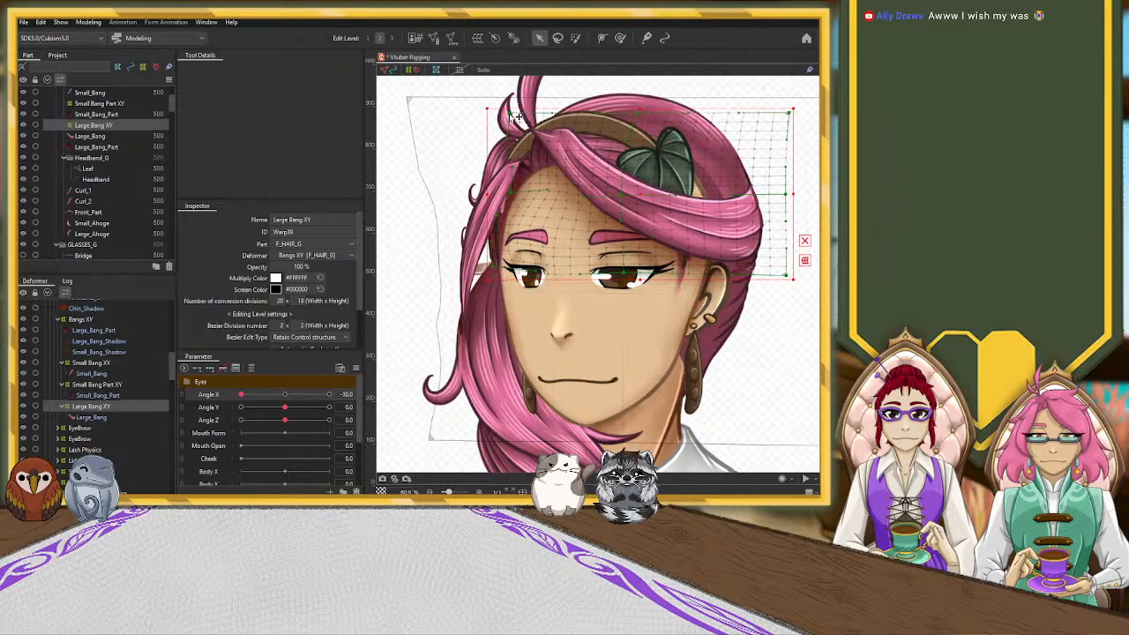
left_click_drag(510, 113, 512, 120)
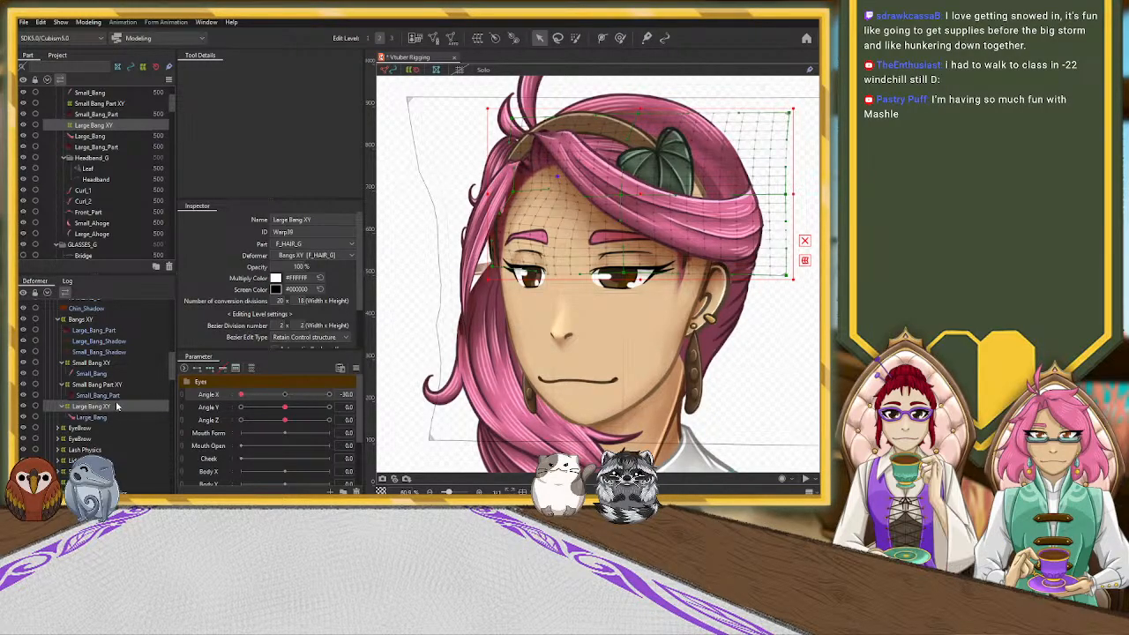
Undo the shape edits on the Large Bang XY deformer, back to its newly created state
left_click_drag(287, 399, 301, 399)
key("ctrl+z")
key("ctrl+z")
key("ctrl+z")
key("ctrl+z")
key("ctrl+z")
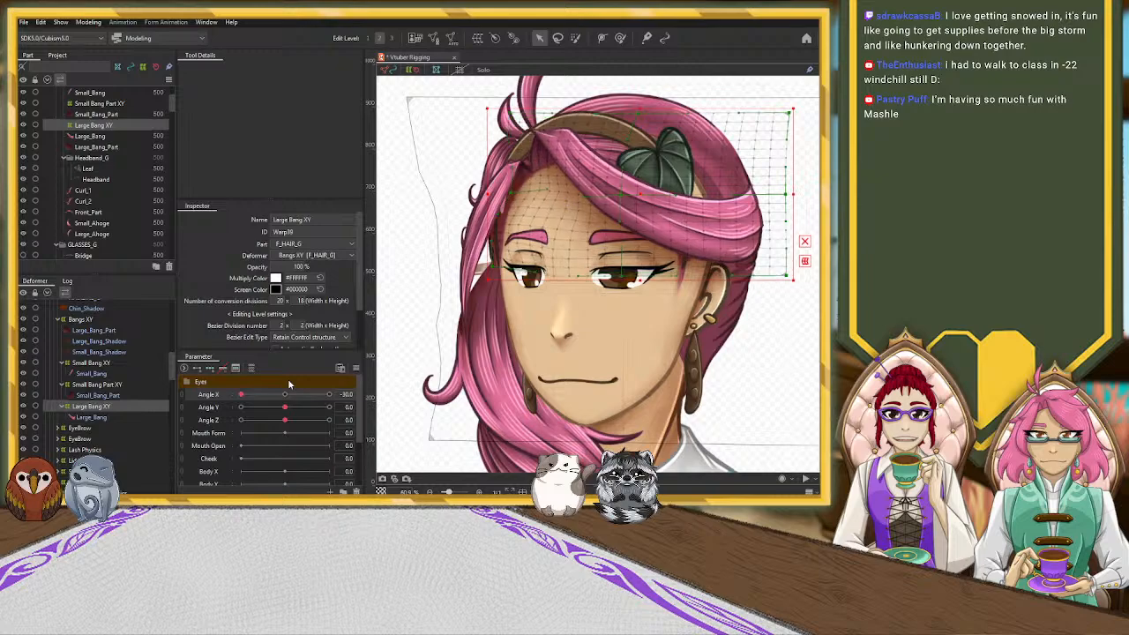
key("ctrl+z")
key("ctrl+z")
key("ctrl+z")
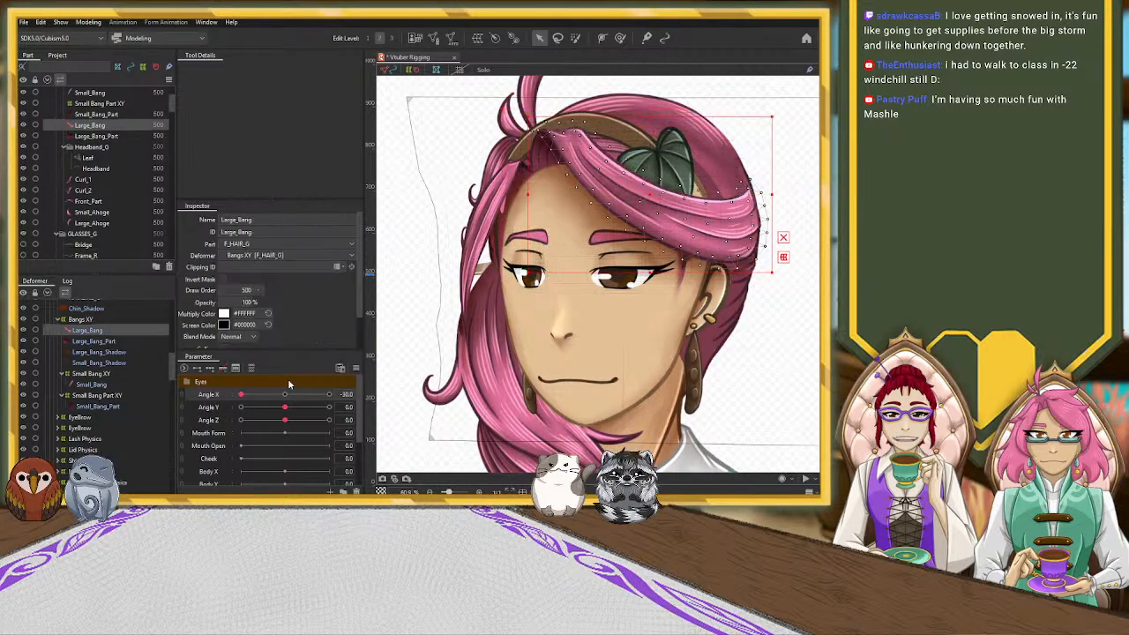
key("ctrl+y")
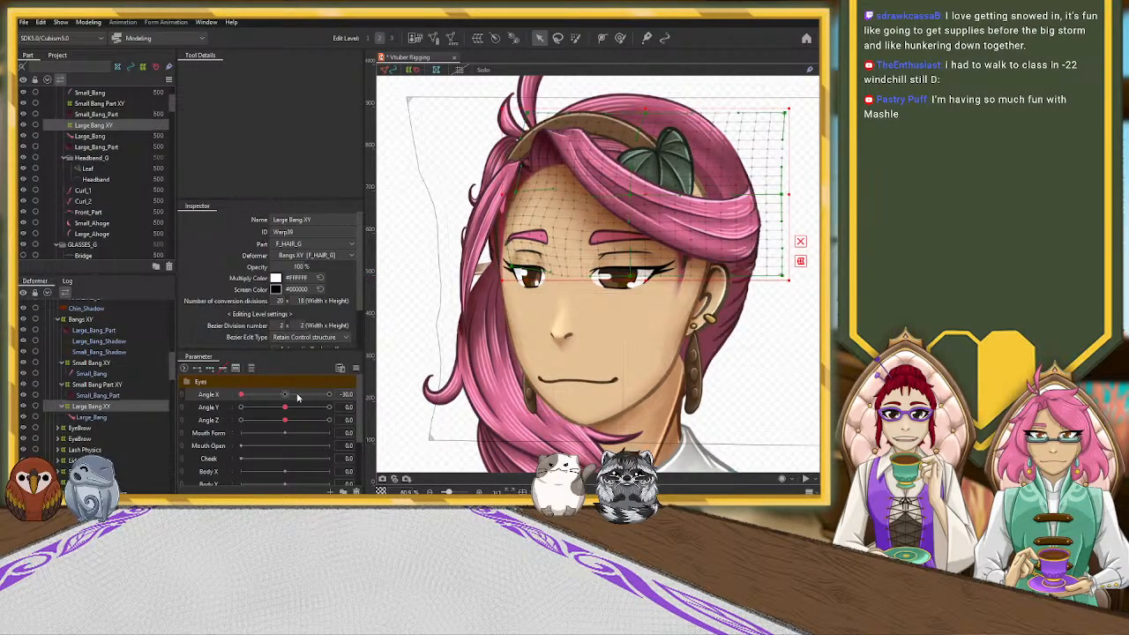
Give the Large Bang XY deformer three Angle X keys, and widen it on both sides at Angle X -30, easing its parting-side edge inward
left_click(285, 395)
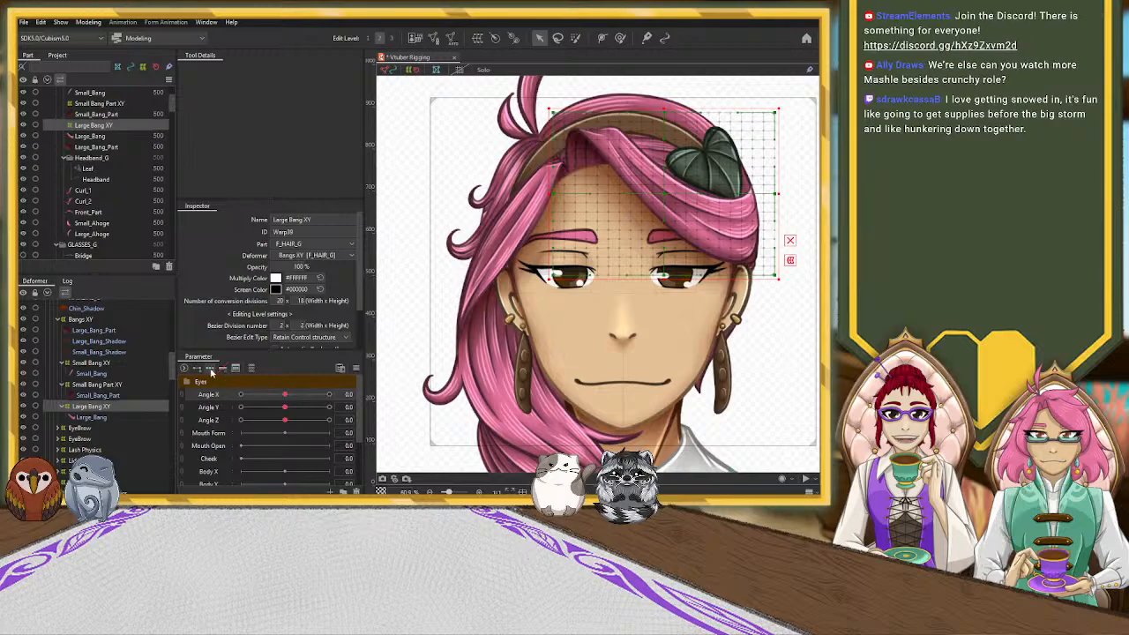
left_click_drag(284, 395, 209, 403)
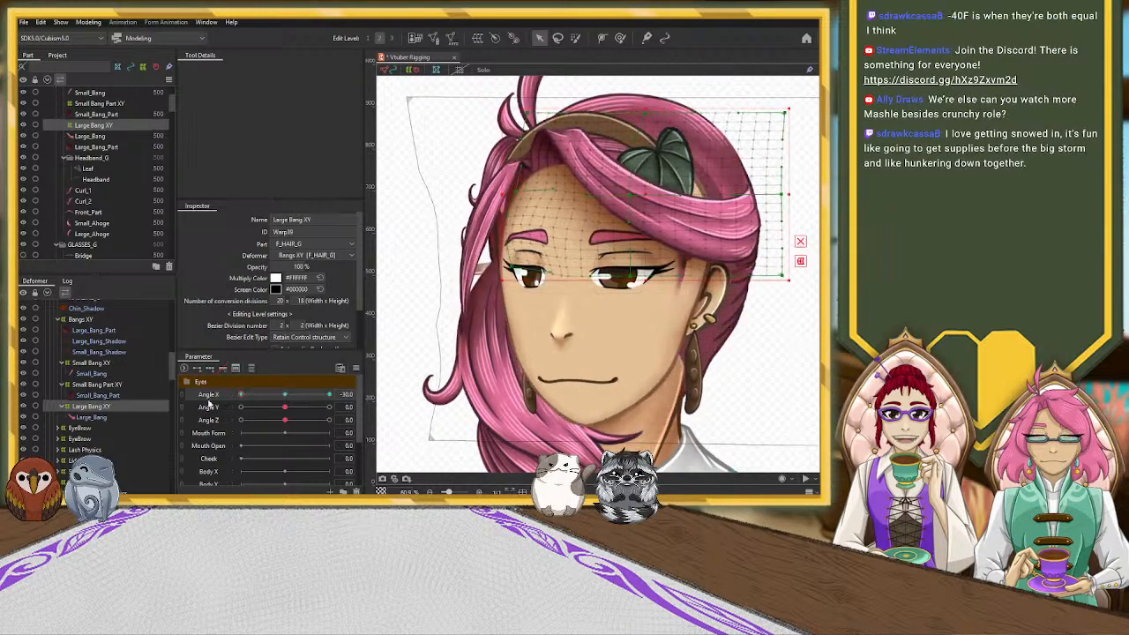
left_click_drag(503, 198, 483, 199)
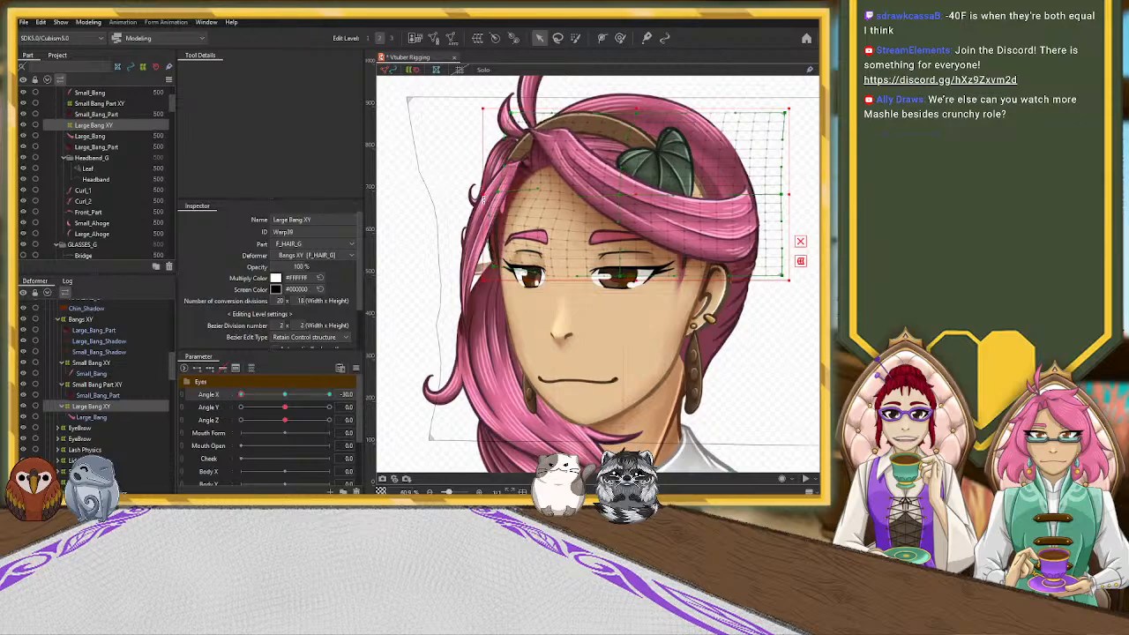
left_click_drag(787, 194, 797, 194)
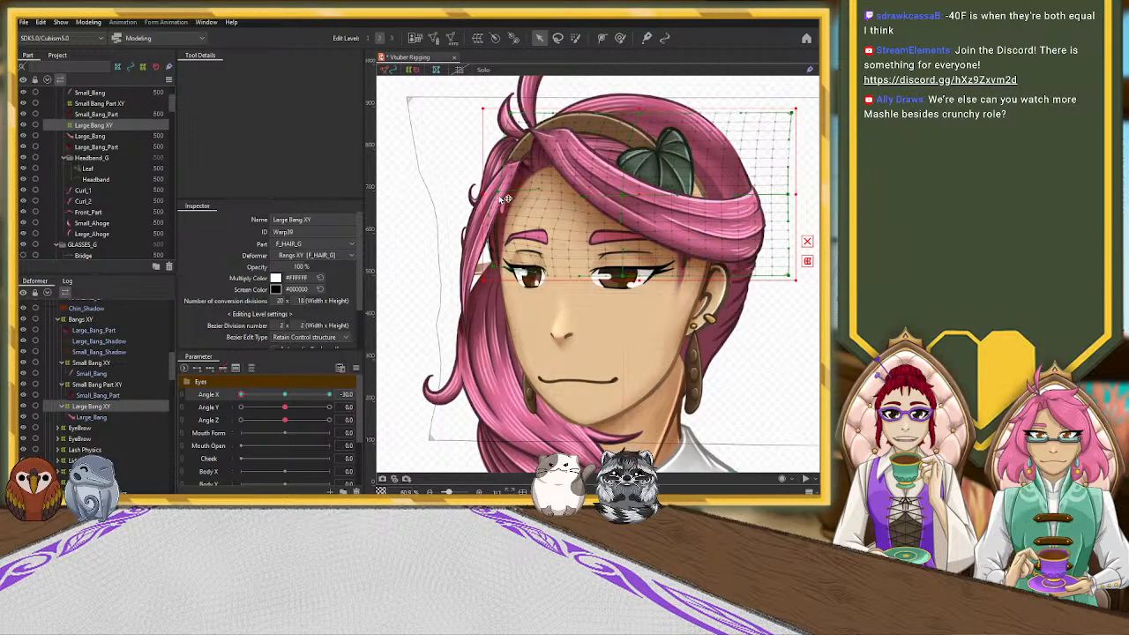
left_click_drag(498, 194, 508, 192)
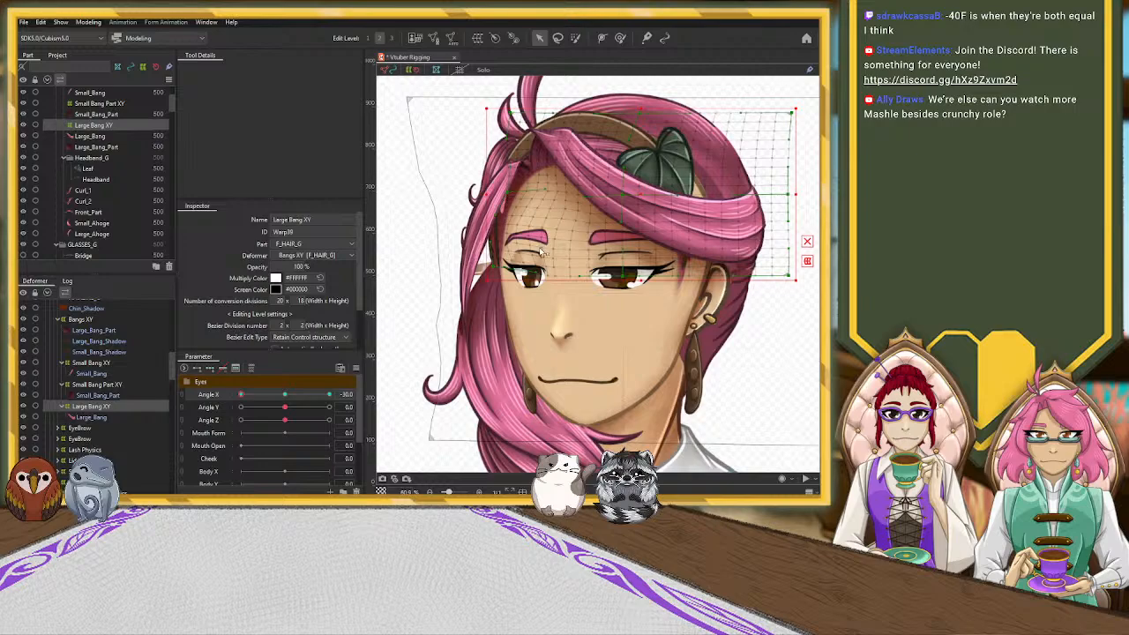
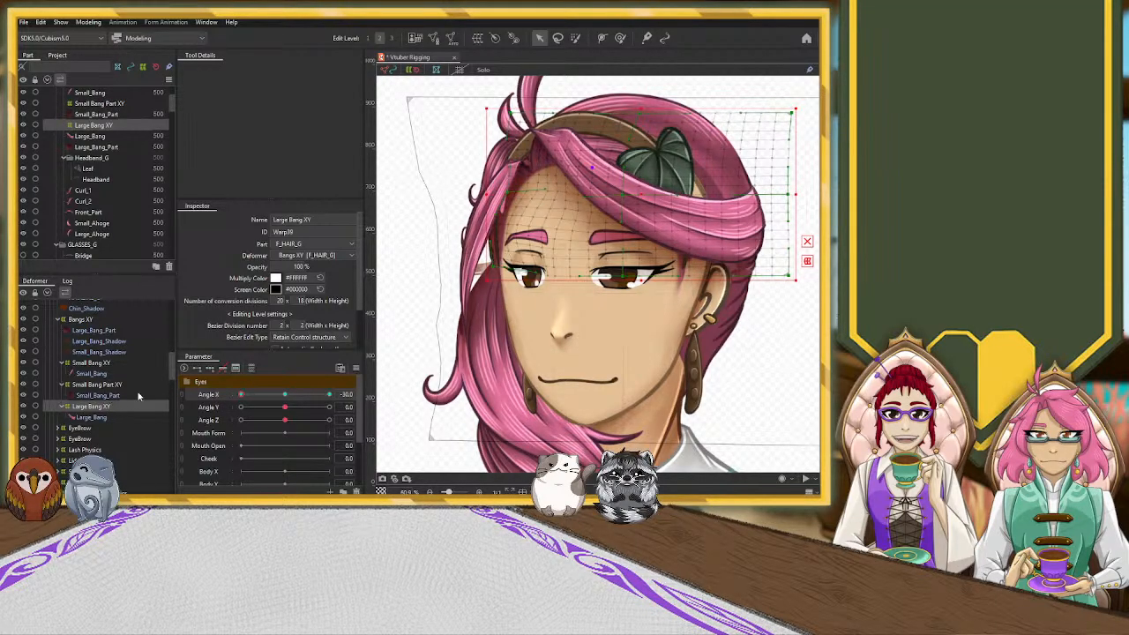
Create a warp deformer named Large Bang Part XY for Large_Bang_Part at Angle X 0
left_click(113, 332)
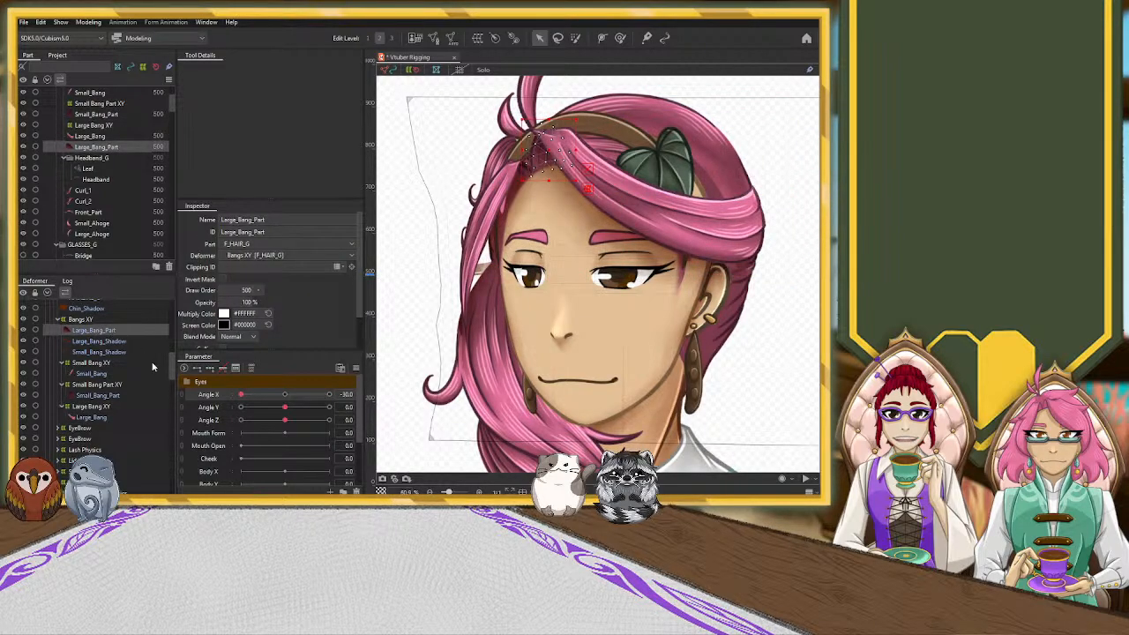
left_click(284, 394)
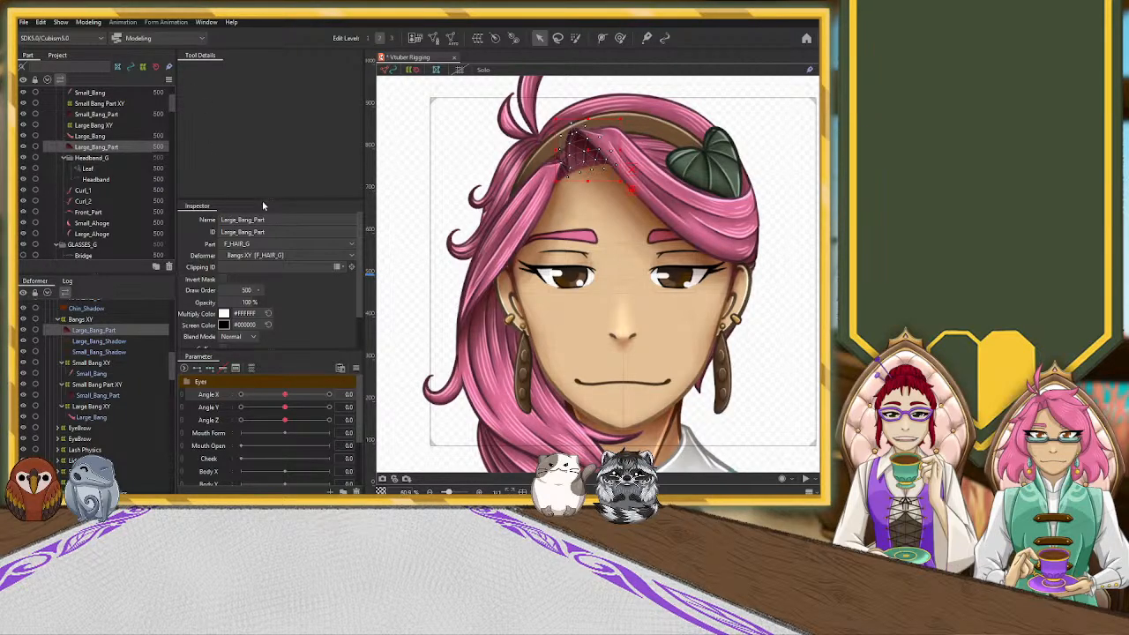
left_click(257, 338)
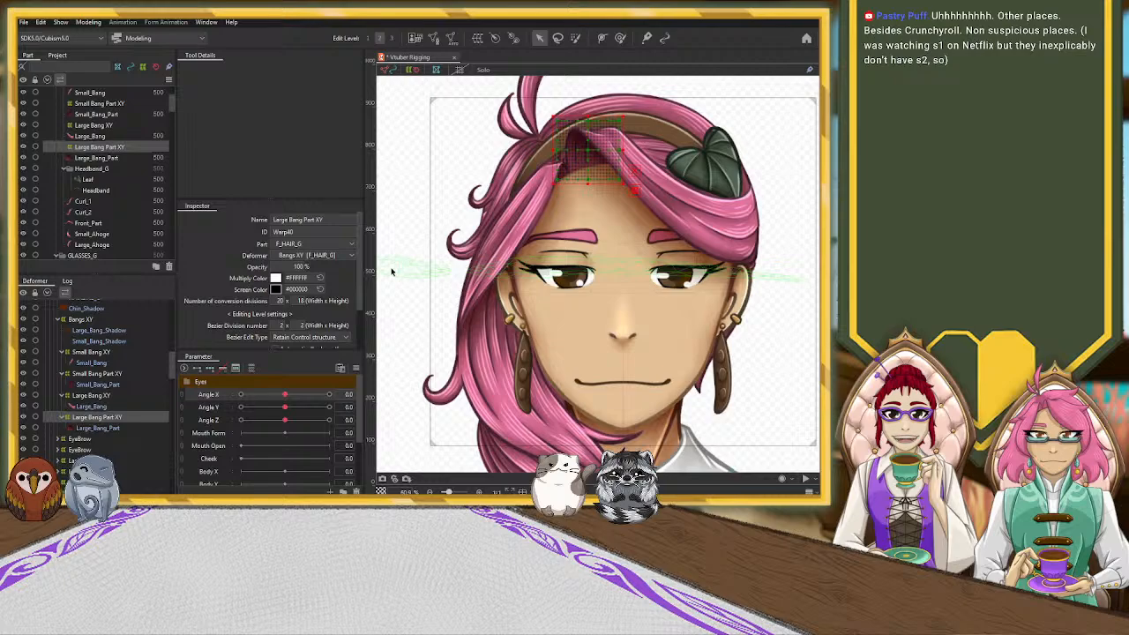
Set the Large Bang Part XY deformer's conversion divisions to 10 x 10 and give it three Angle X keys
scroll(668, 124, "up", 2)
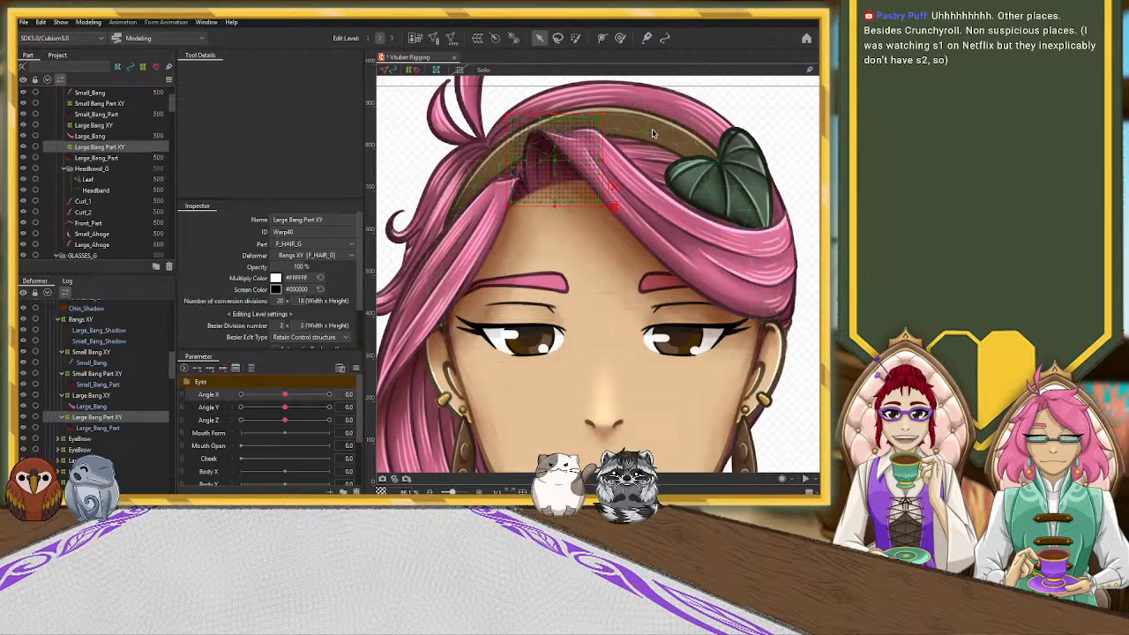
left_click(280, 302)
type("10 x ")
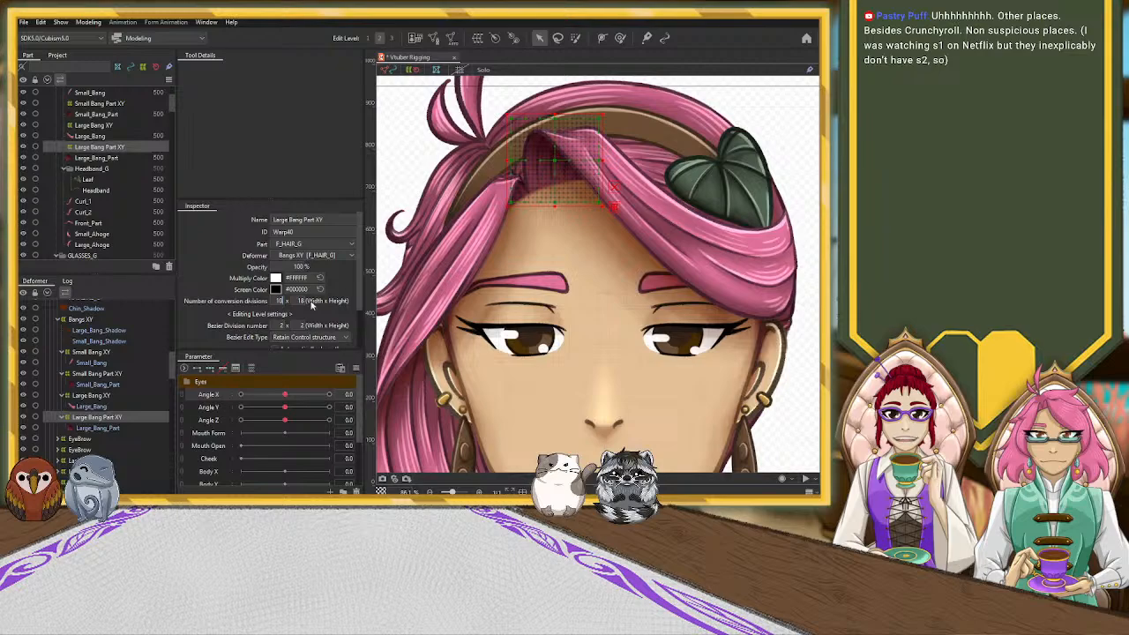
type("10")
key("Return")
At Angle X -30, stretch the Large Bang Part XY deformer toward the small bang, adjust its lower edge at the parting and deselect it
left_click_drag(285, 394, 215, 401)
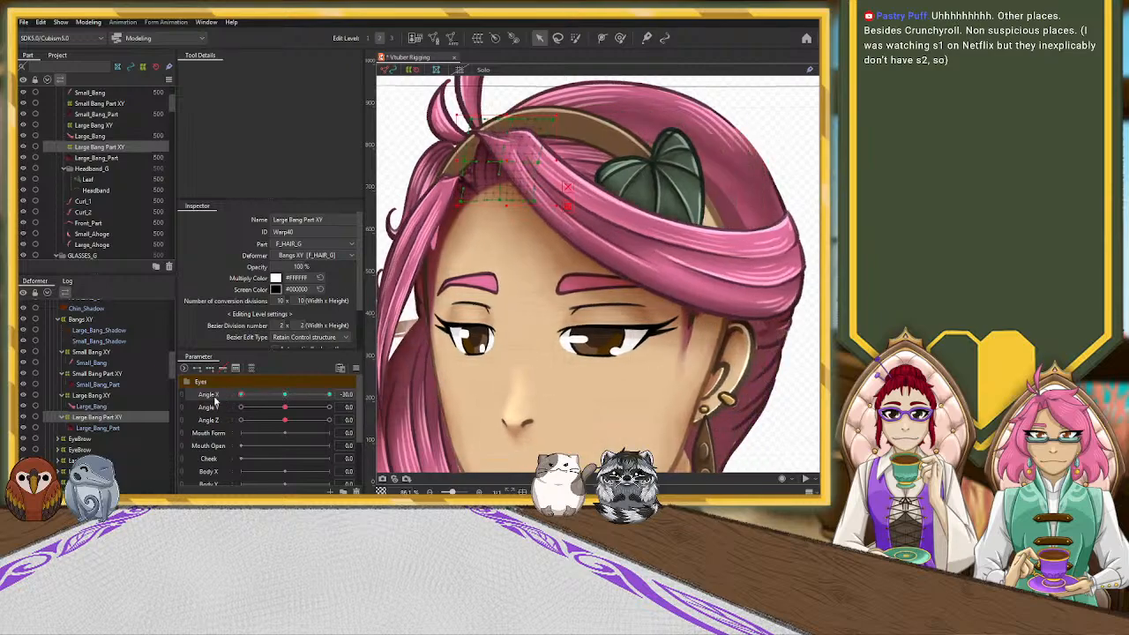
left_click_drag(456, 160, 429, 161)
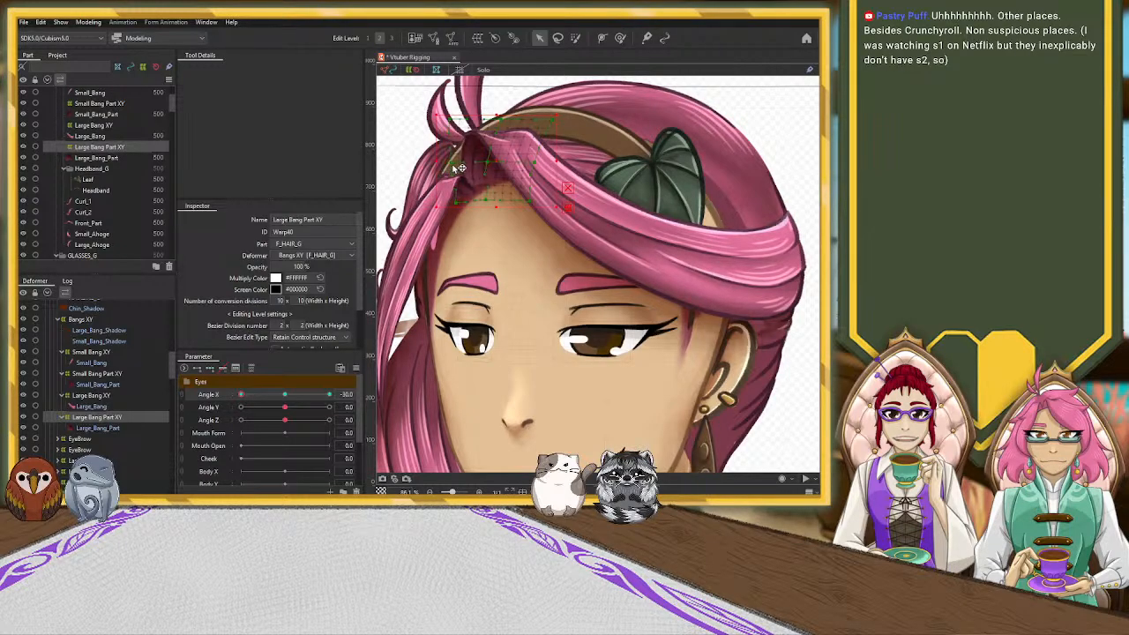
left_click_drag(463, 205, 467, 207)
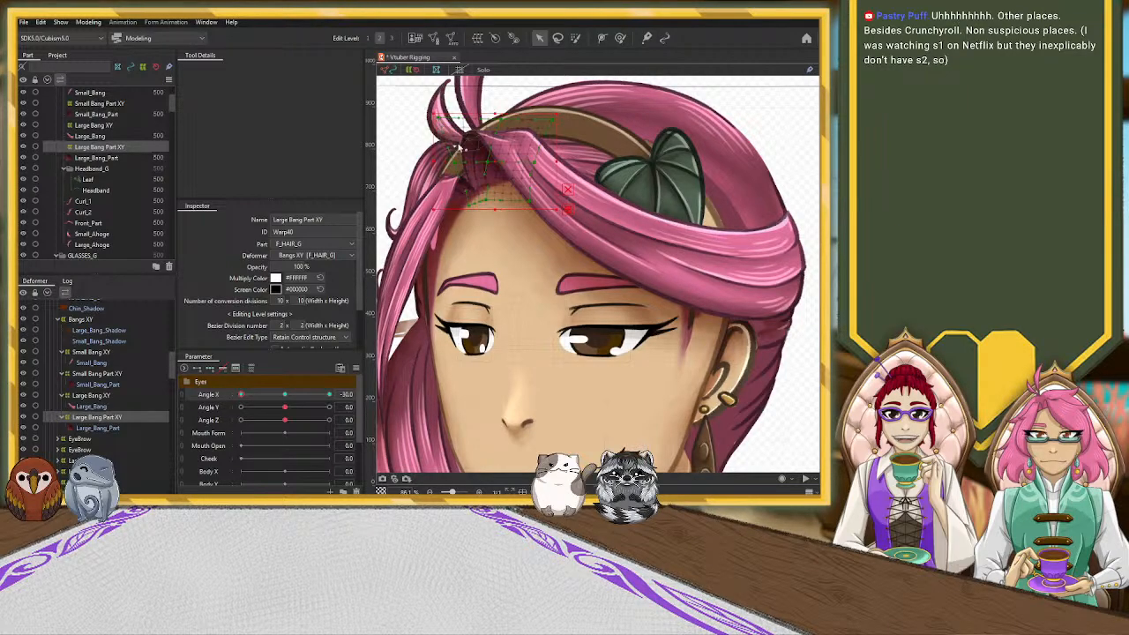
scroll(470, 165, "up", 5)
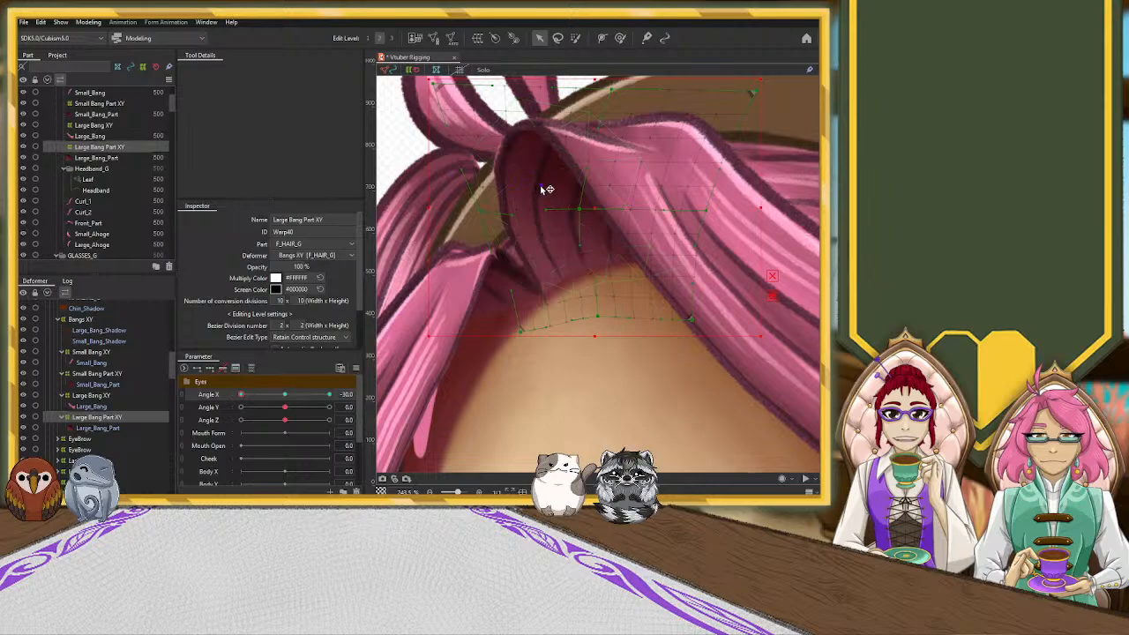
scroll(545, 189, "down", 5)
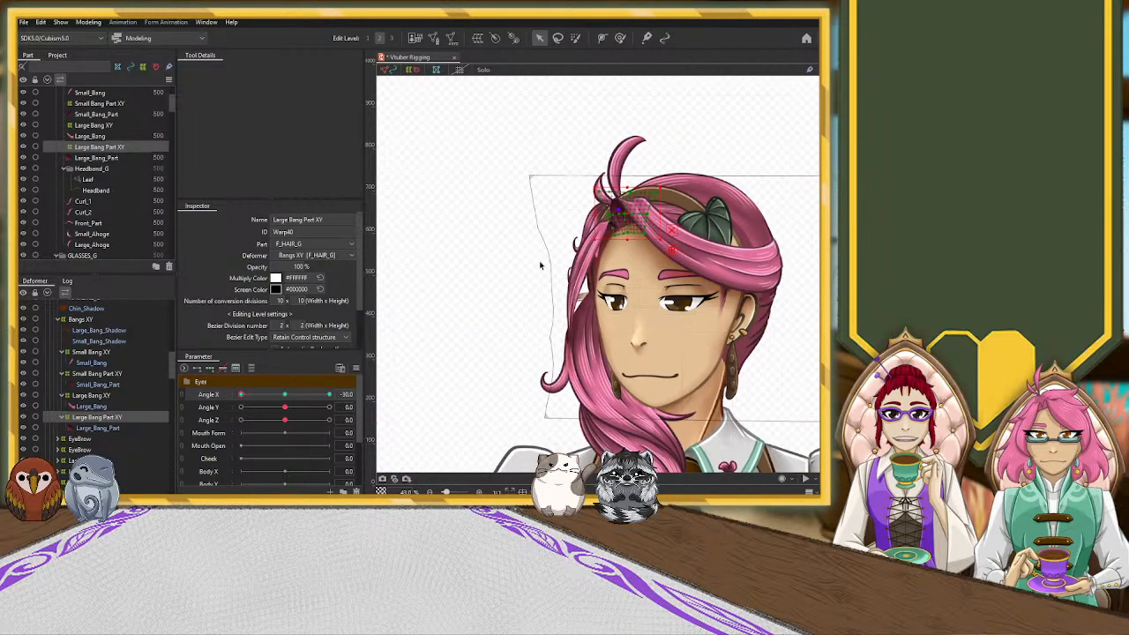
left_click(489, 372)
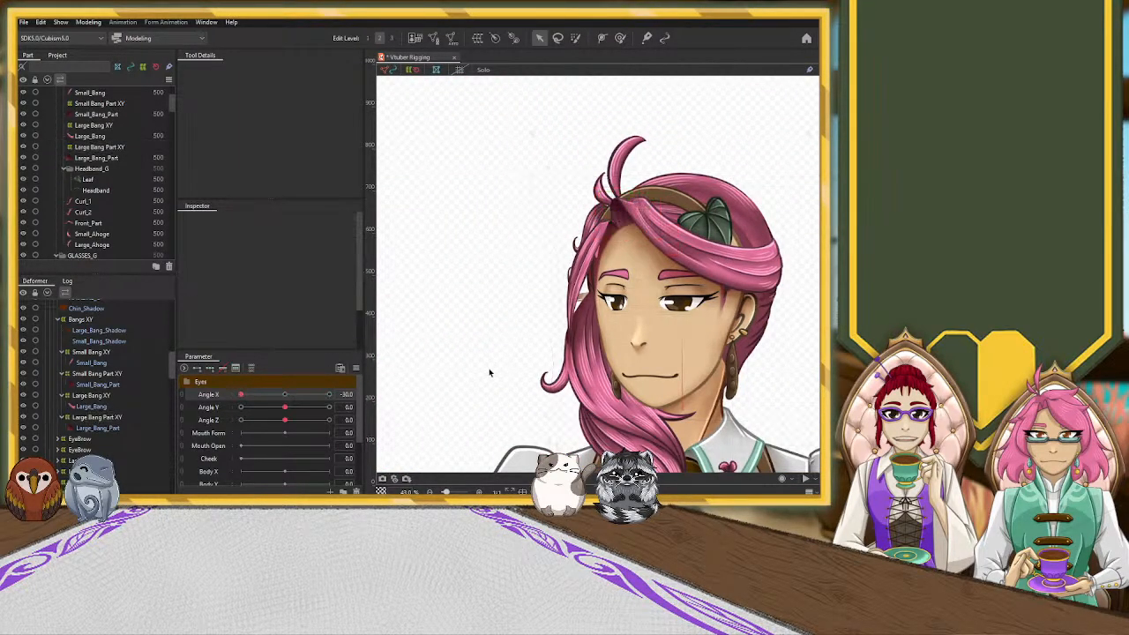
Compare the head turn at Angle X 0 and -30, and inspect the large and small bang deformers at -30
left_click(284, 395)
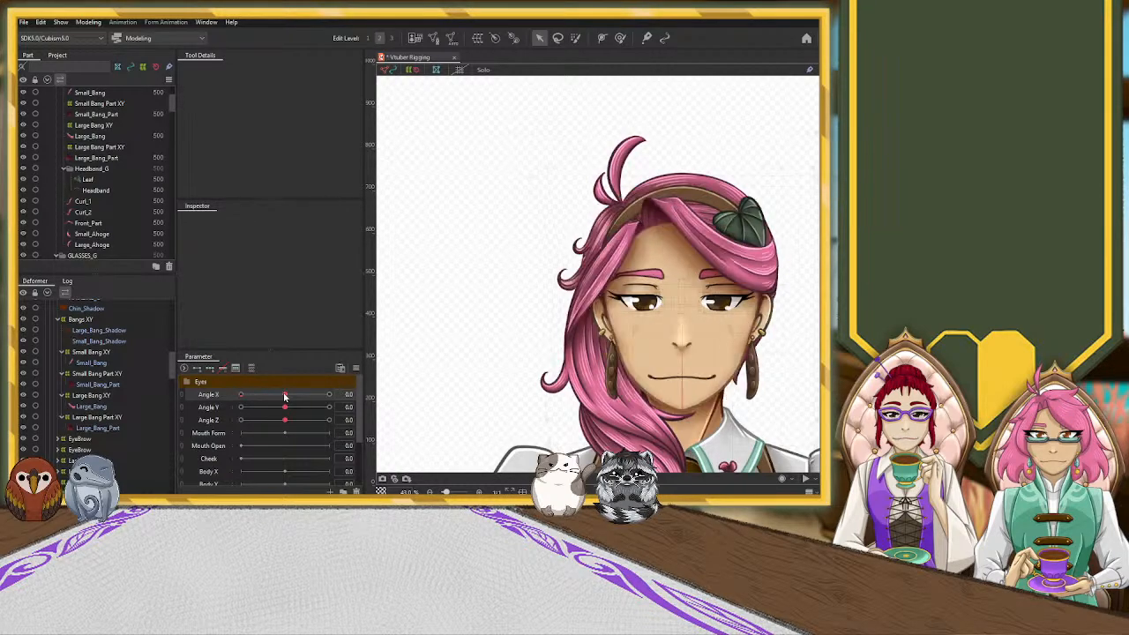
left_click_drag(286, 396, 229, 406)
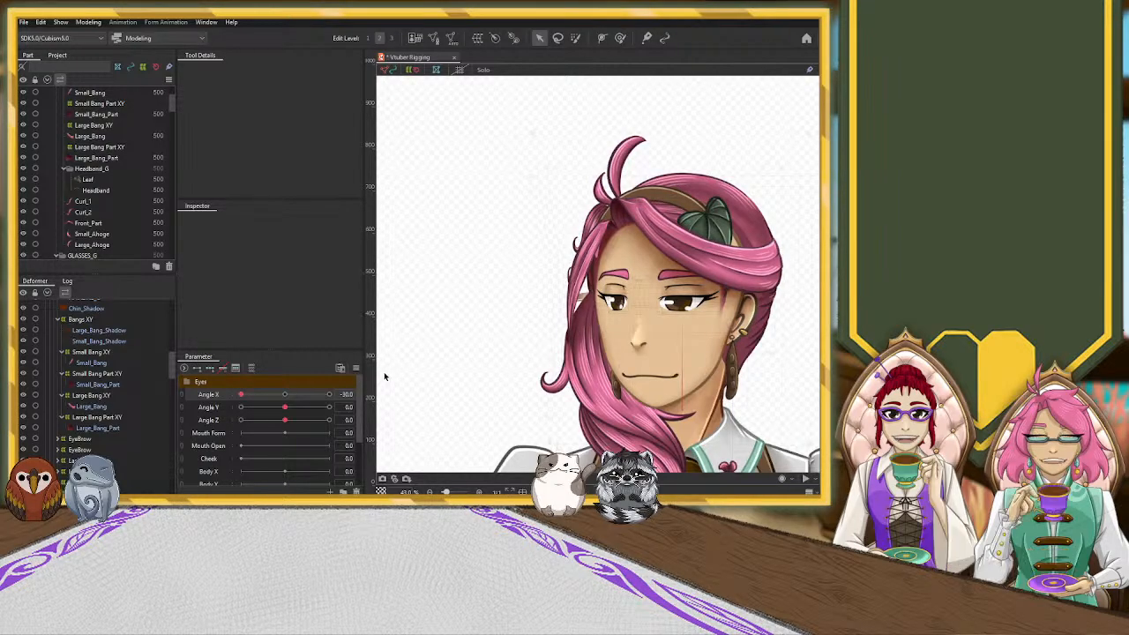
left_click(93, 395)
left_click(100, 416)
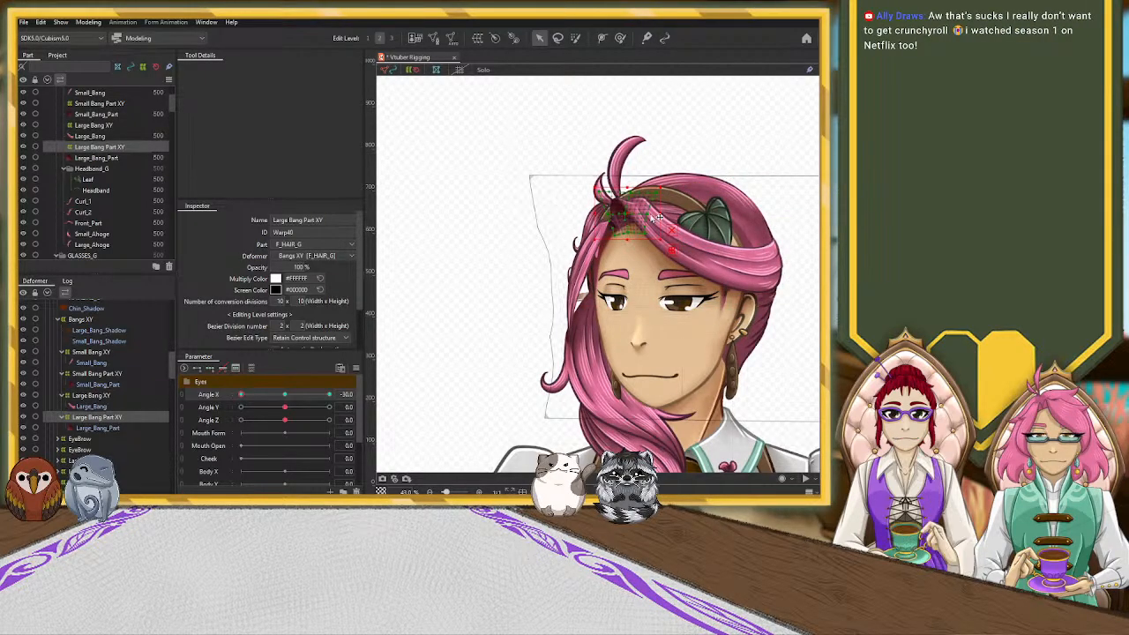
left_click(591, 216)
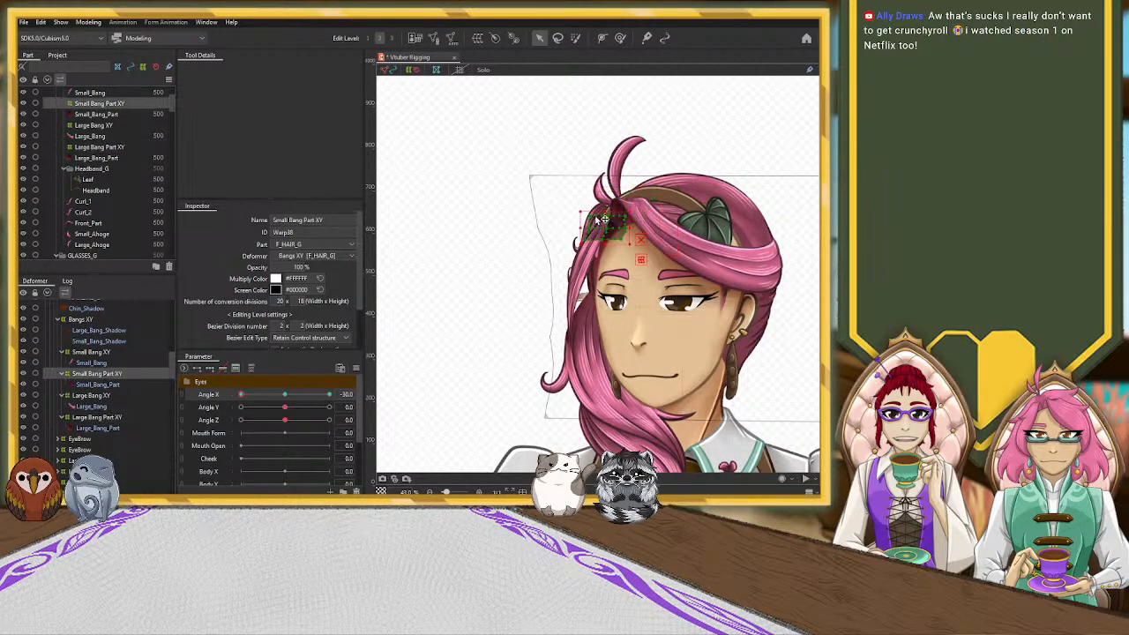
left_click(94, 395)
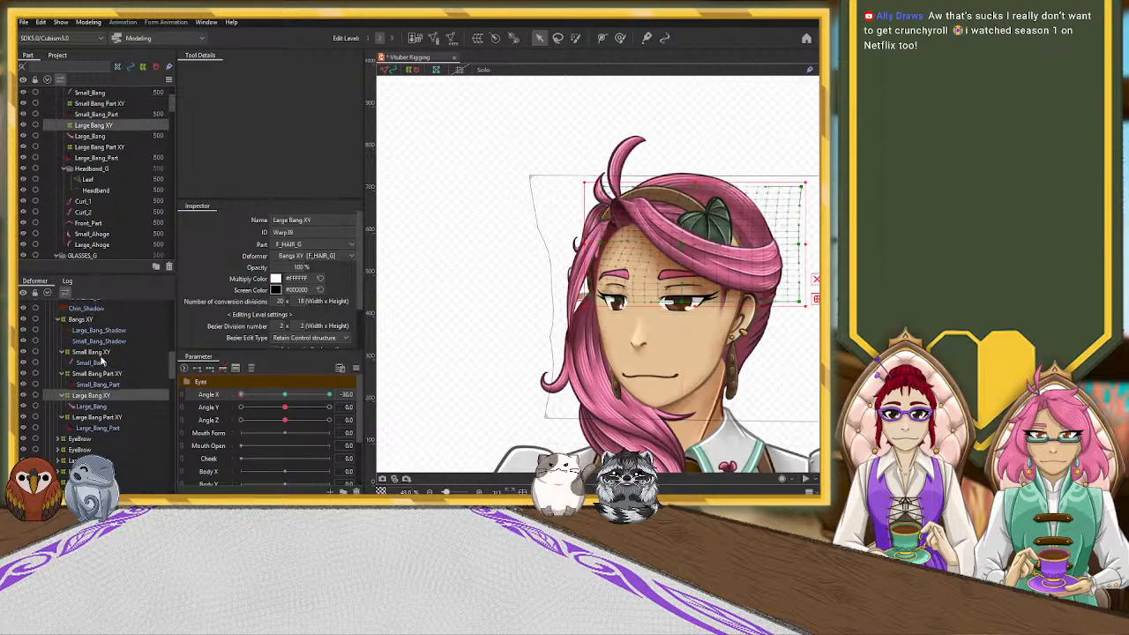
left_click(99, 374)
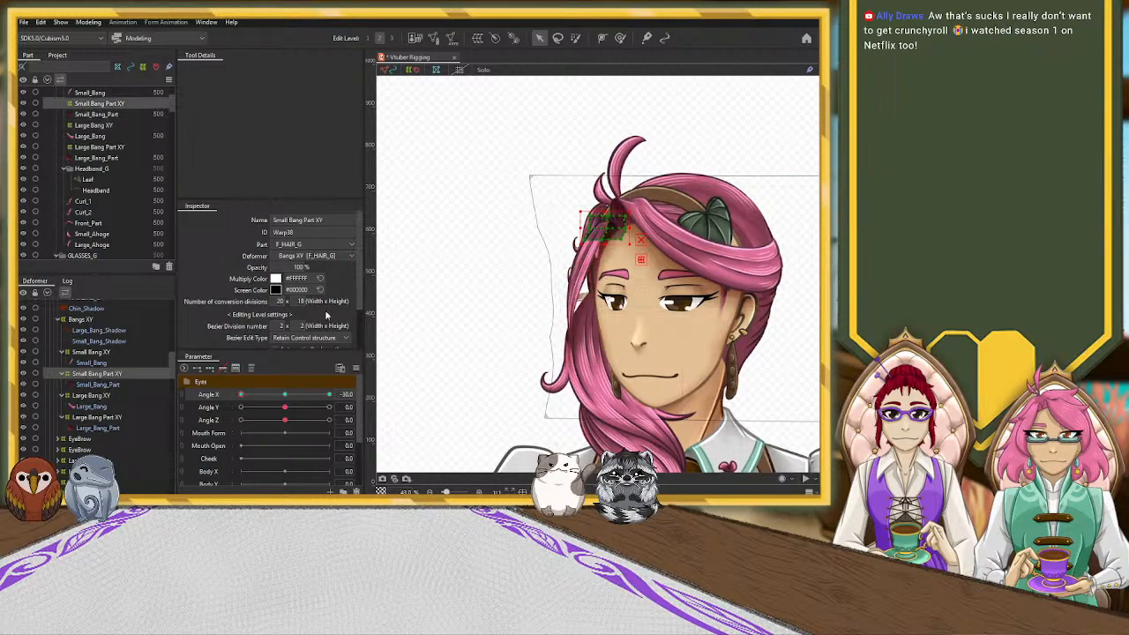
At Angle X -30, refine the Large Bang Part XY deformer by raising its lower parting-side corner slightly and pulling the mesh down along the hairline
left_click(95, 416)
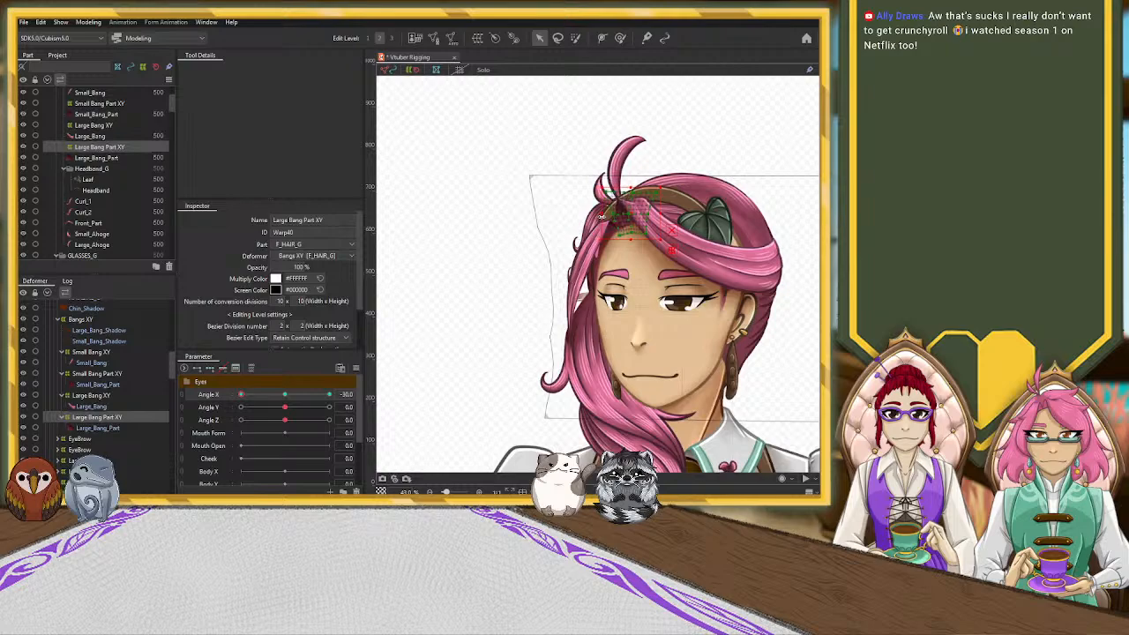
scroll(632, 240, "up", 5)
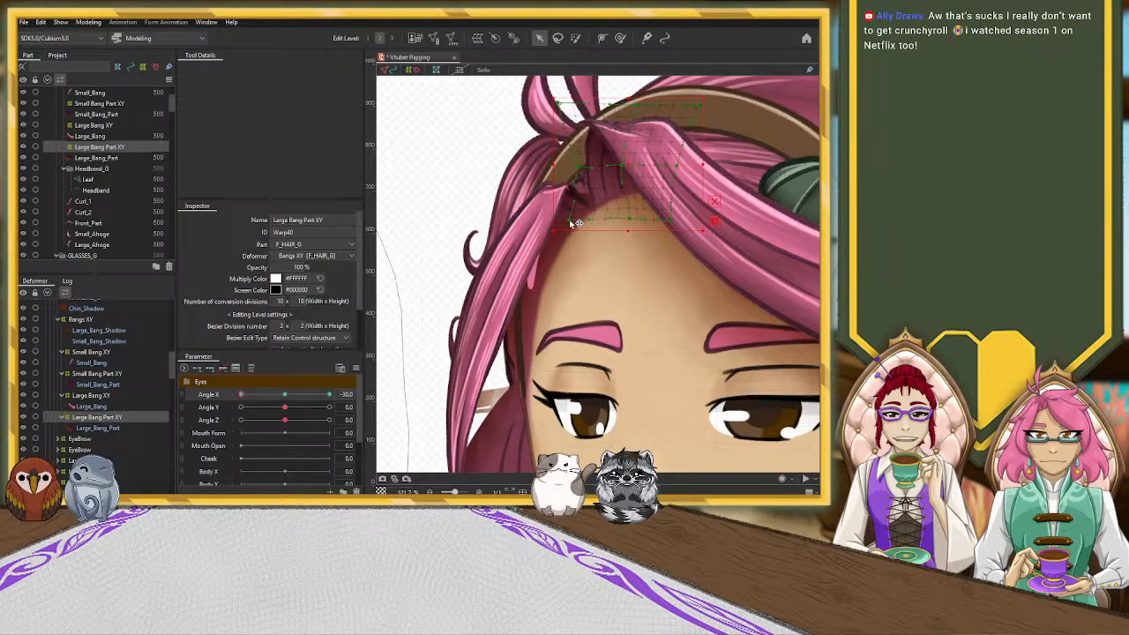
left_click_drag(570, 224, 567, 222)
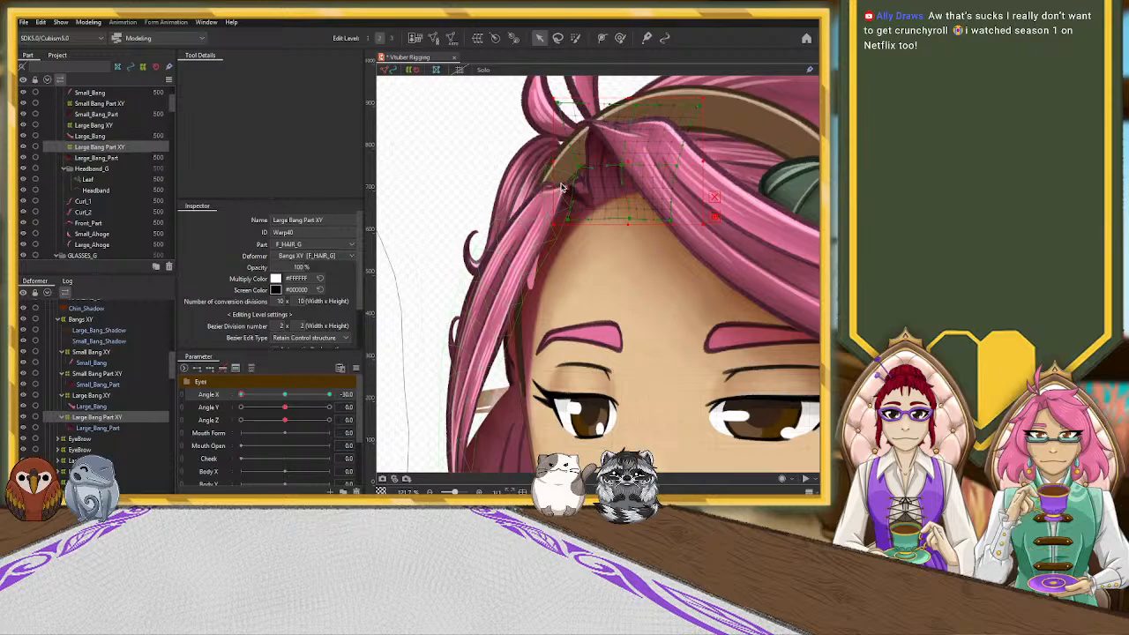
scroll(619, 168, "up", 2)
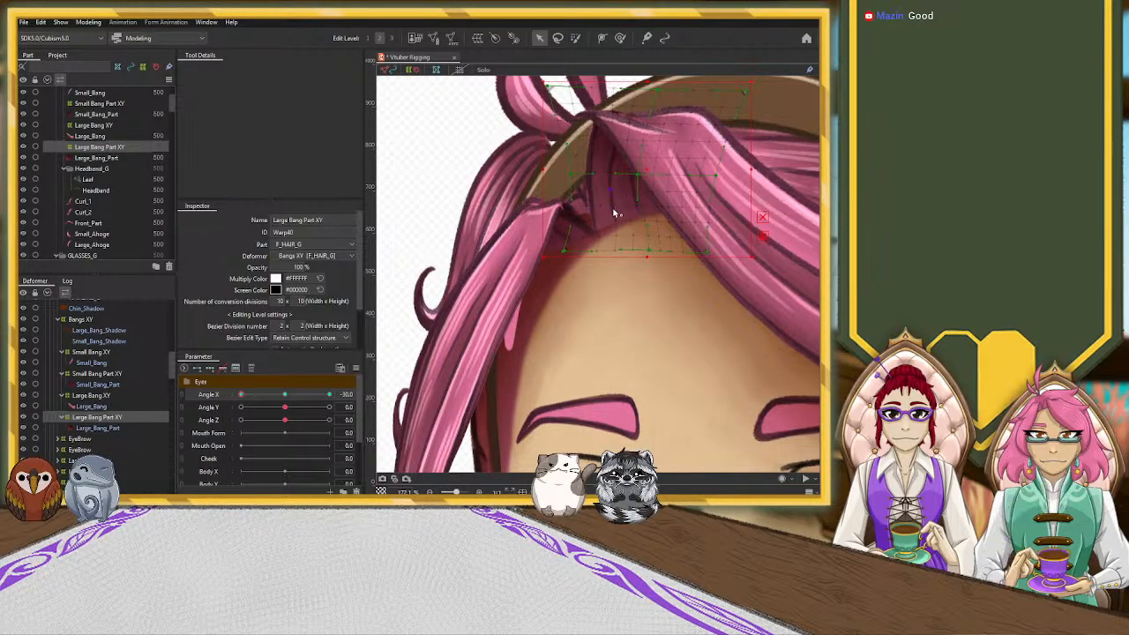
left_click_drag(615, 206, 599, 240)
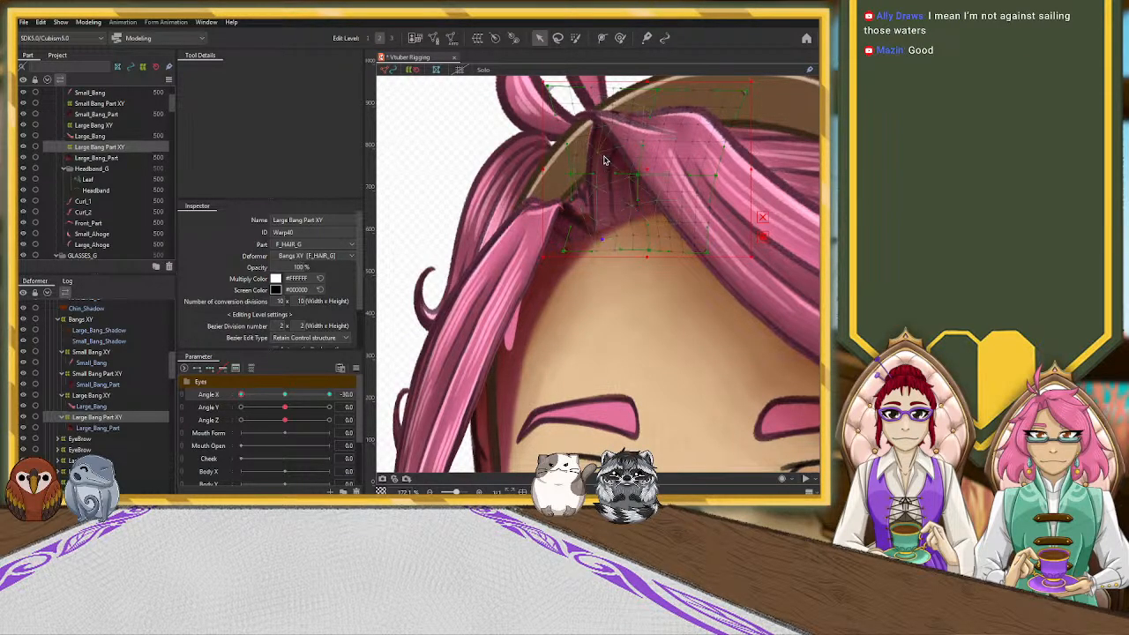
scroll(605, 160, "down", 8)
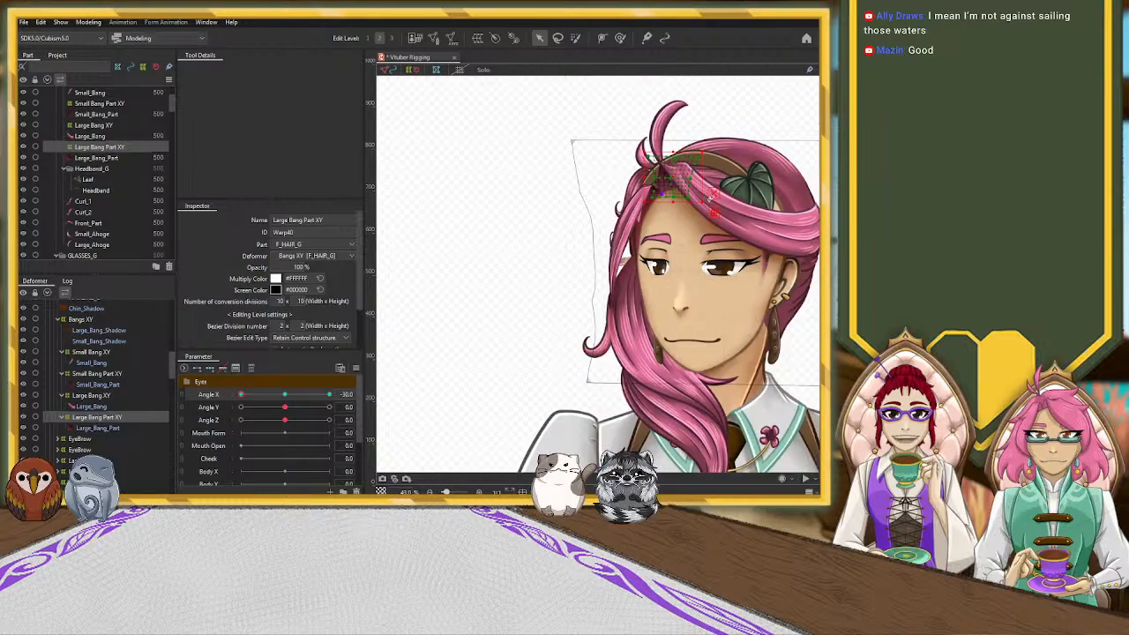
At Angle X -30, move the Large Bang XY deformer's upper parting-side corner inward toward the face and deselect it
left_click(139, 408)
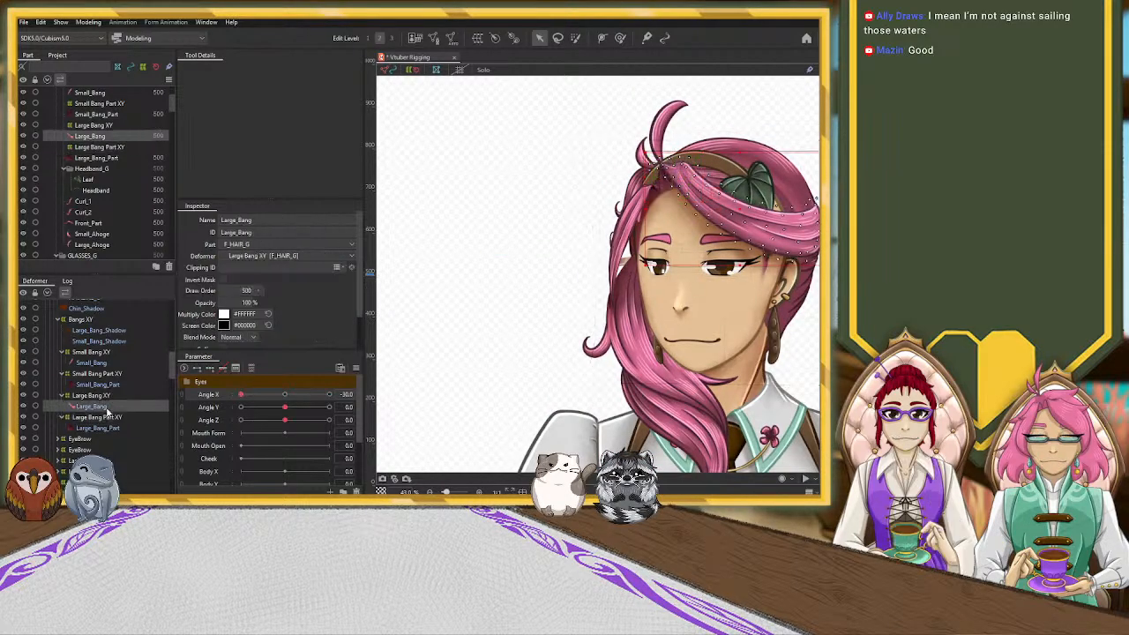
scroll(671, 179, "up", 4)
scroll(670, 180, "up", 1)
scroll(670, 179, "down", 1)
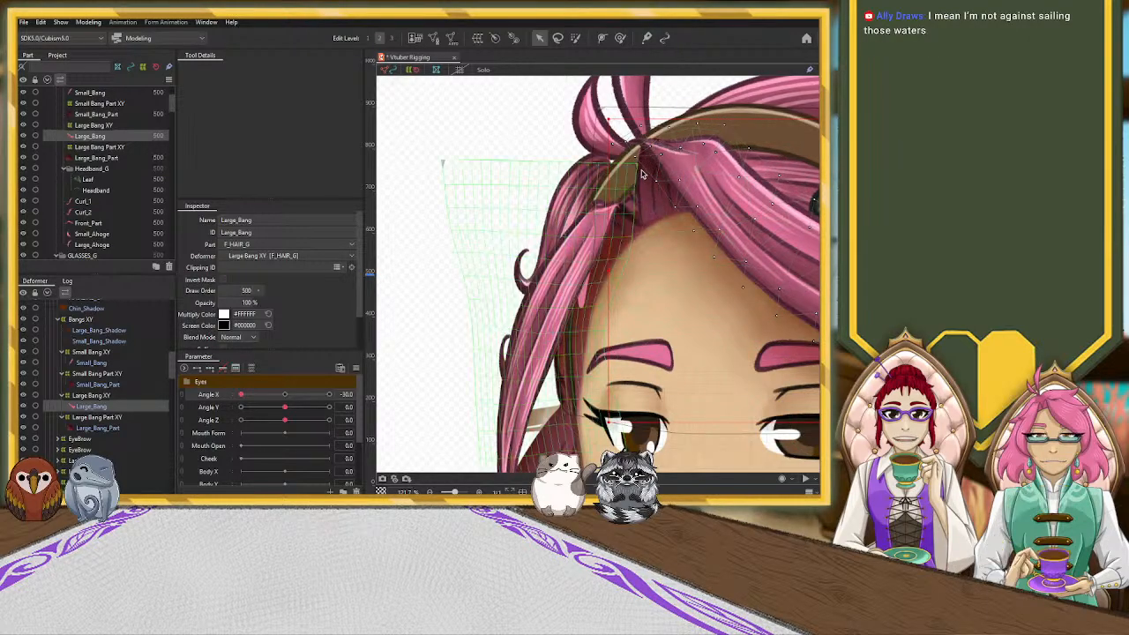
left_click(91, 395)
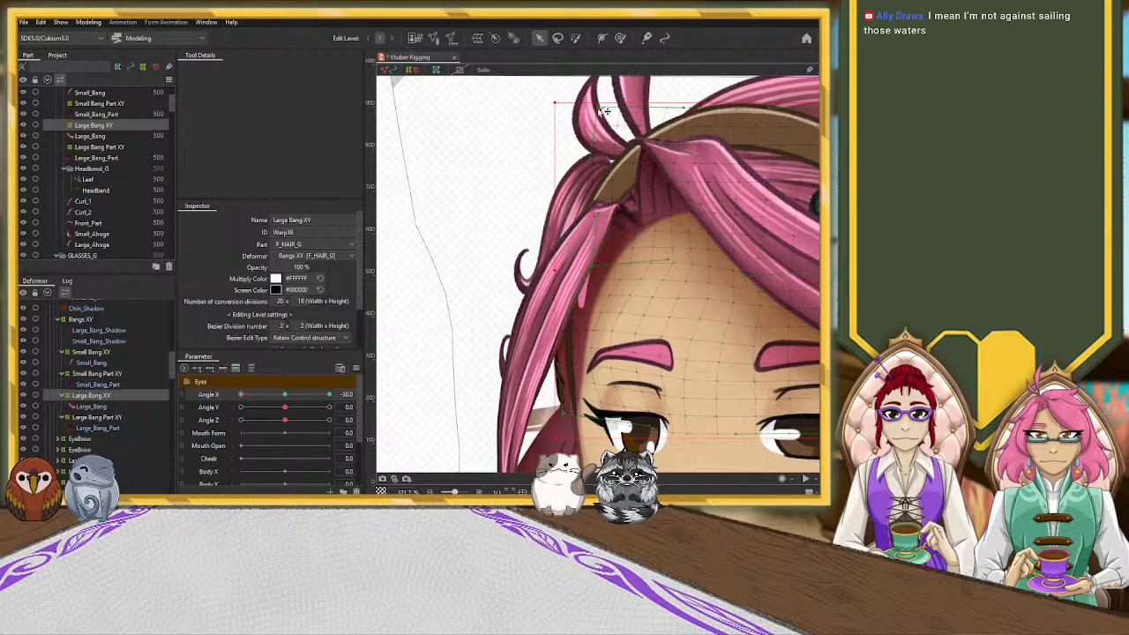
left_click_drag(599, 112, 623, 110)
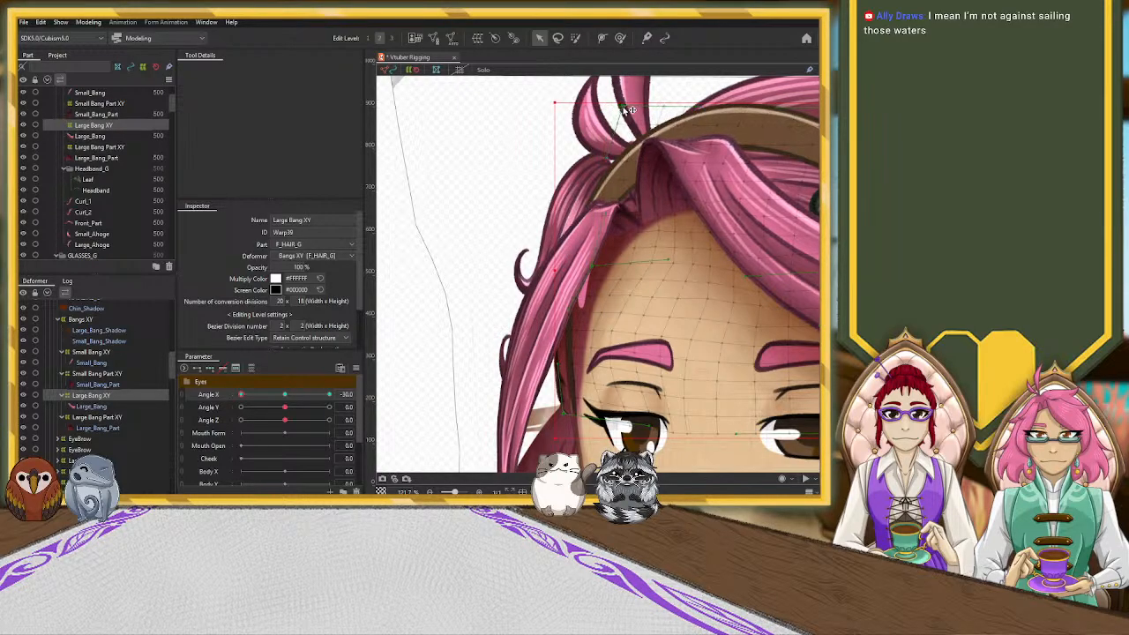
scroll(746, 280, "down", 4)
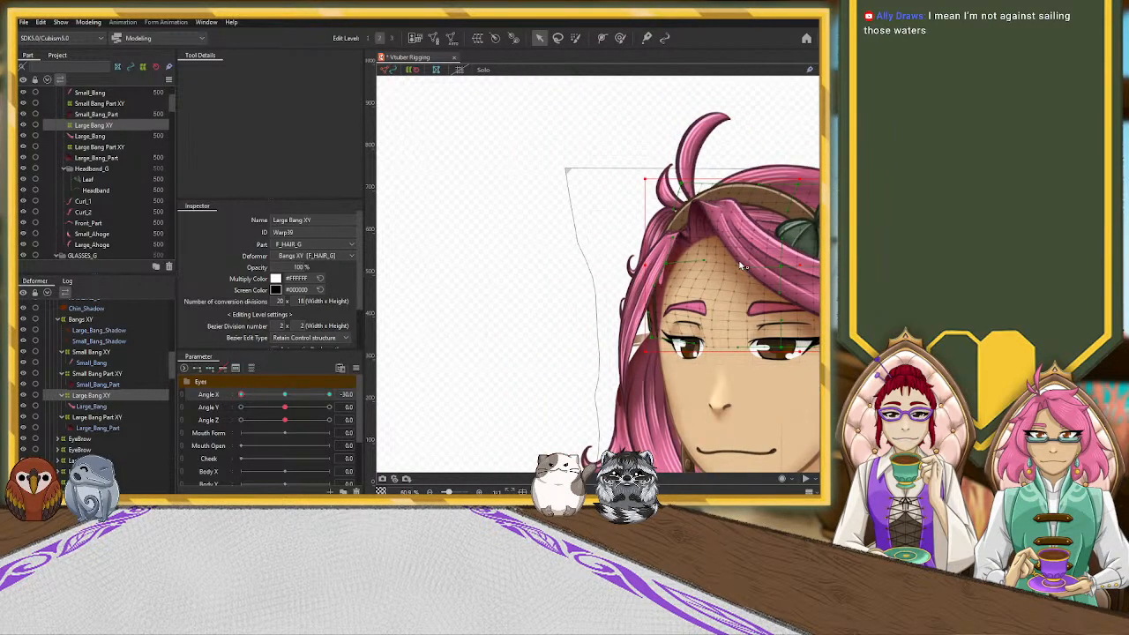
scroll(741, 265, "down", 3)
scroll(741, 265, "up", 3)
scroll(741, 265, "down", 3)
left_click(583, 295)
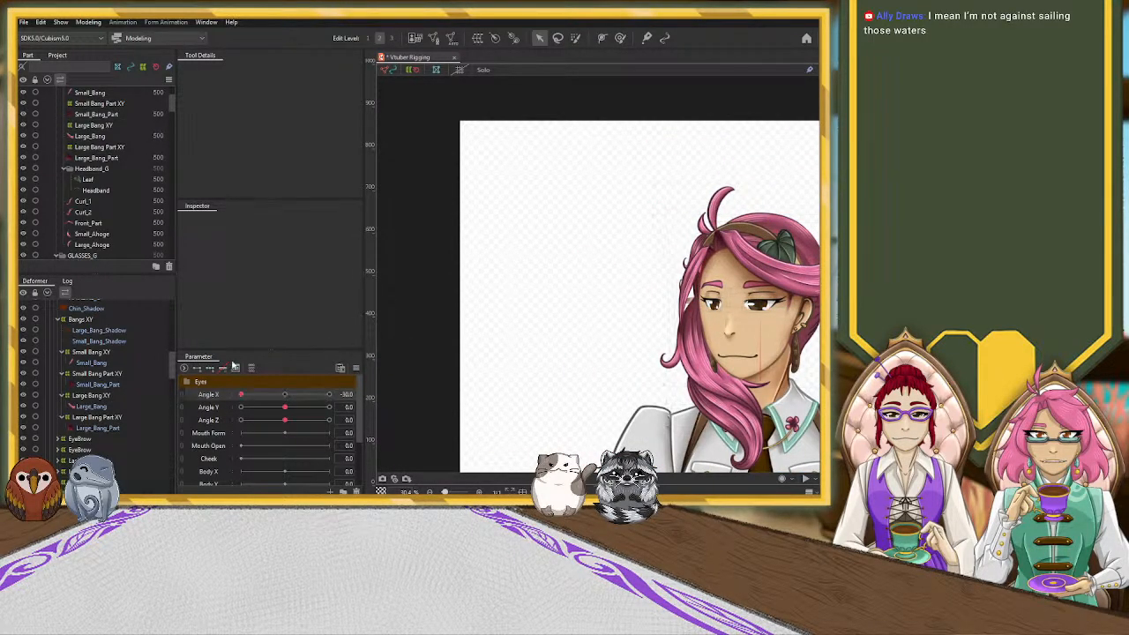
Preview the bangs through the head turn by scrubbing Angle X from just past 0 to -30, with nothing selected
left_click(94, 353)
left_click(92, 374)
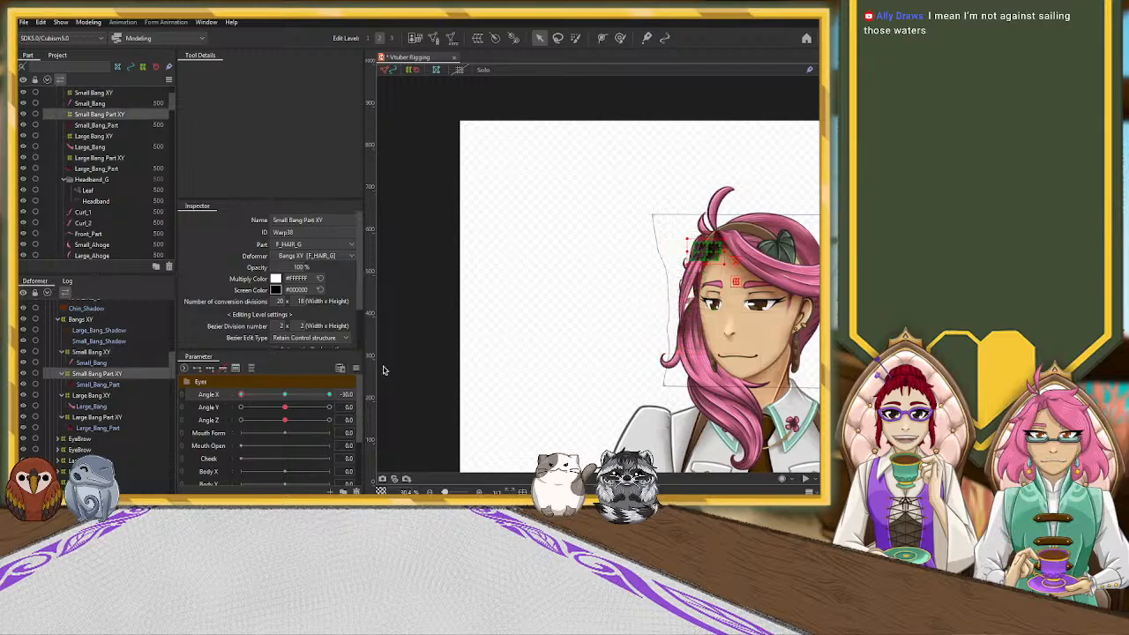
left_click_drag(573, 260, 355, 205)
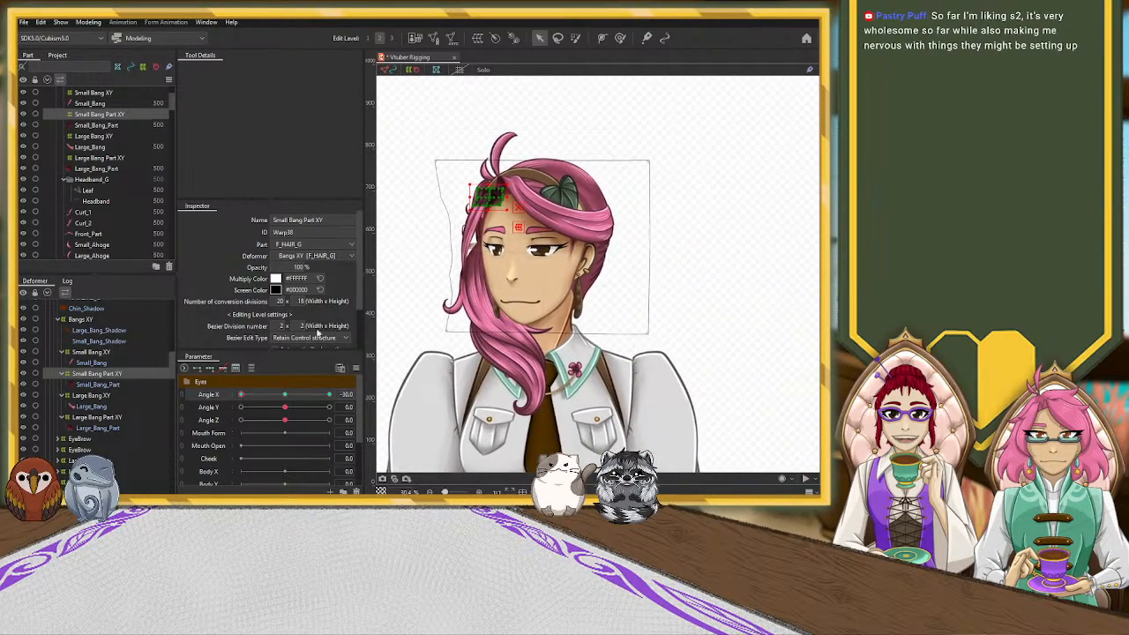
left_click(287, 398)
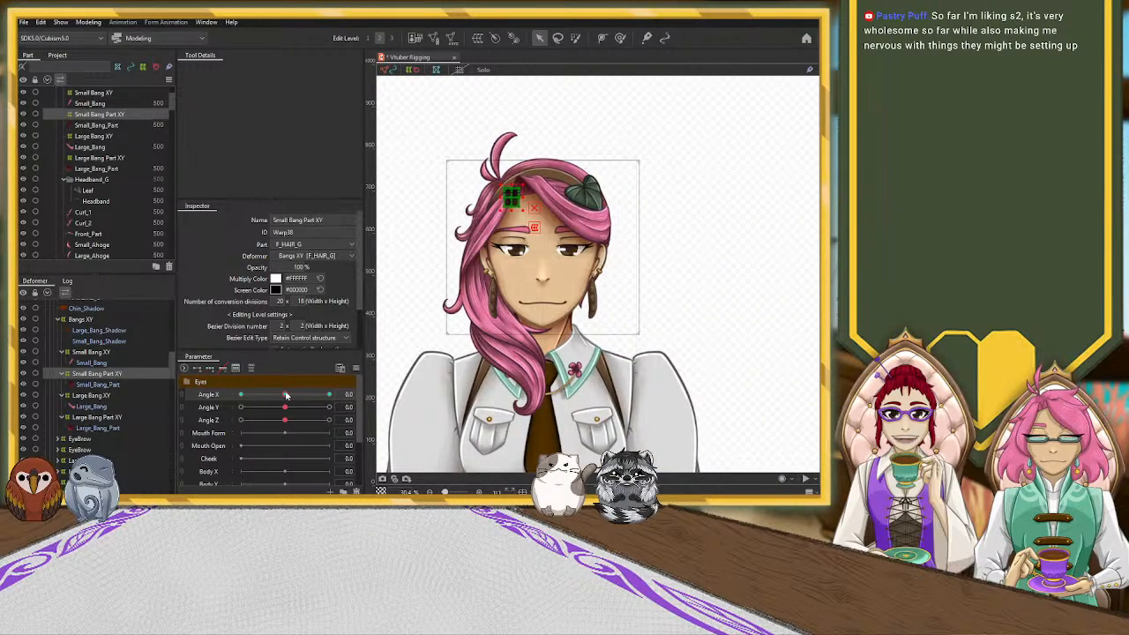
mouse_move(285, 397)
left_mouse_down()
mouse_move(243, 397)
mouse_move(292, 396)
left_mouse_up()
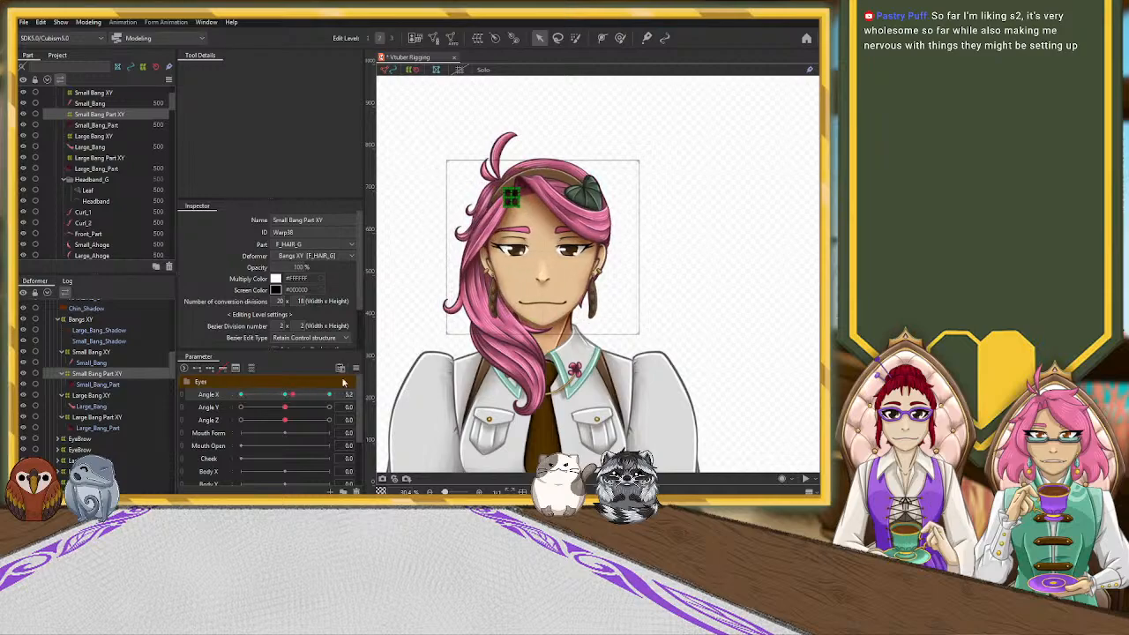
left_click(421, 184)
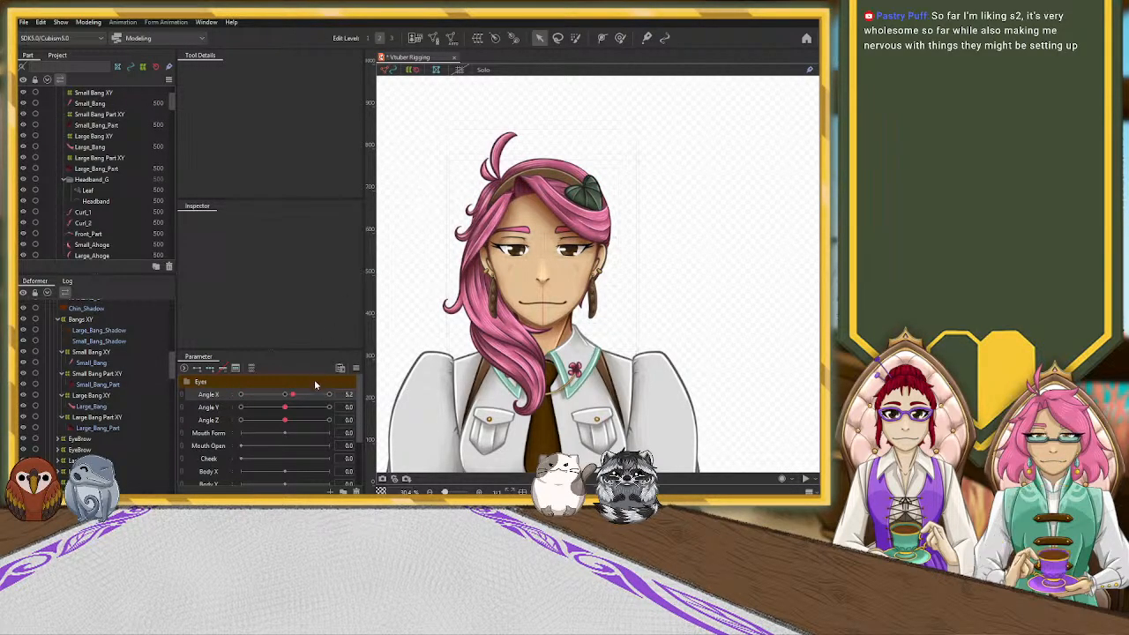
left_click_drag(296, 399, 216, 406)
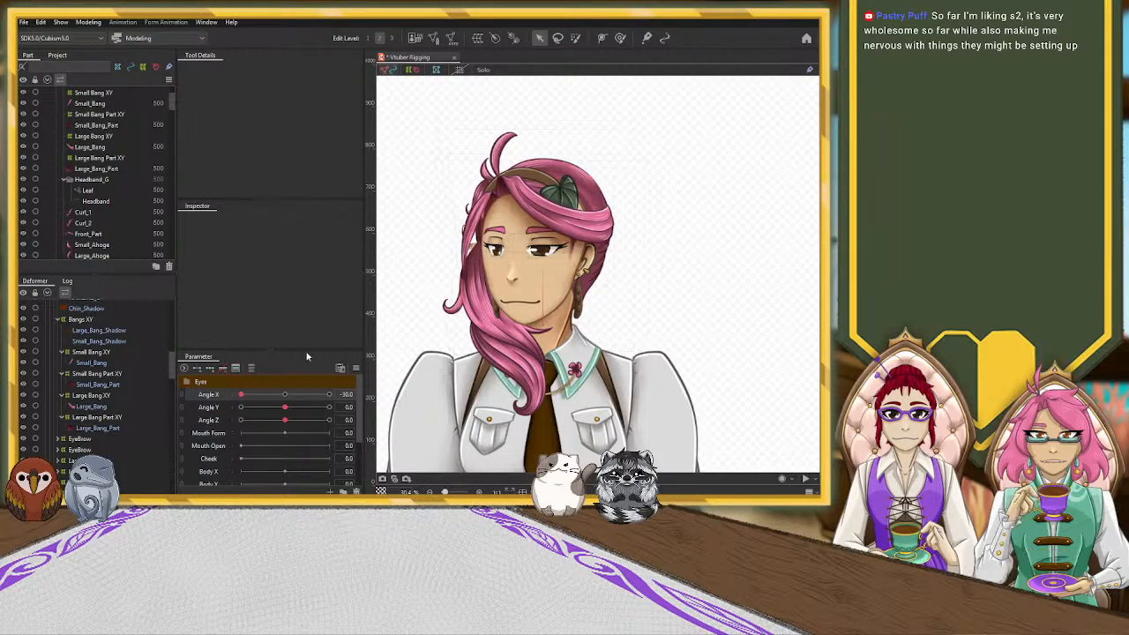
left_click_drag(241, 394, 210, 415)
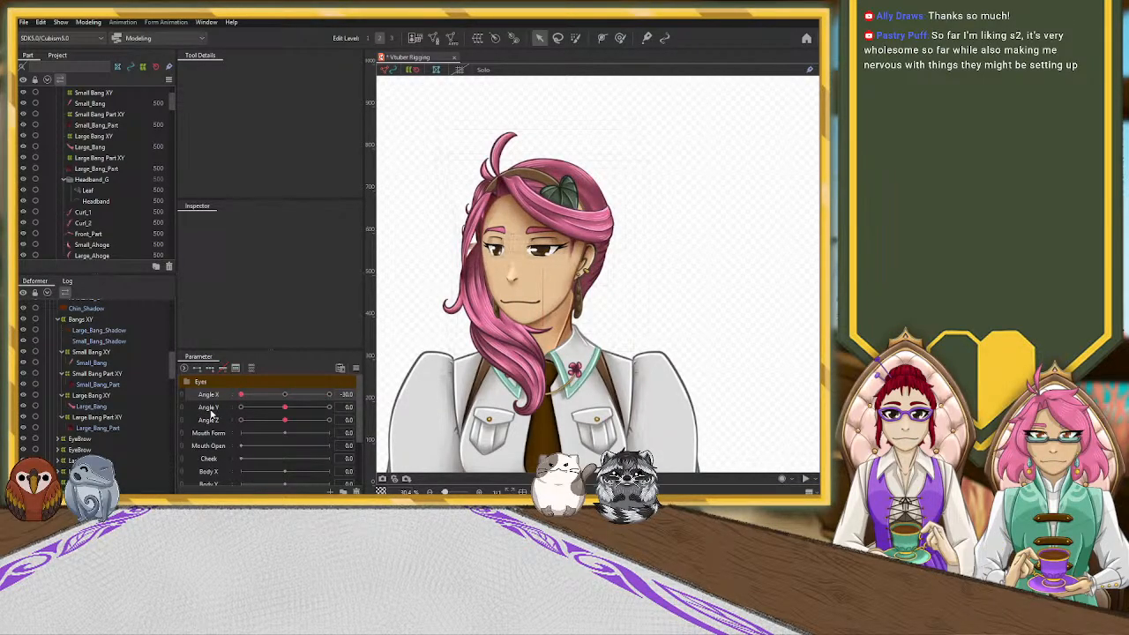
mouse_move(211, 414)
left_mouse_down()
mouse_move(291, 411)
mouse_move(220, 417)
left_mouse_up()
At Angle X -30, shift the Bangs XY deformer's upper mesh near the parting toward the small bang with the Deform Brush, reducing the brush to 126.9 px
left_click(81, 318)
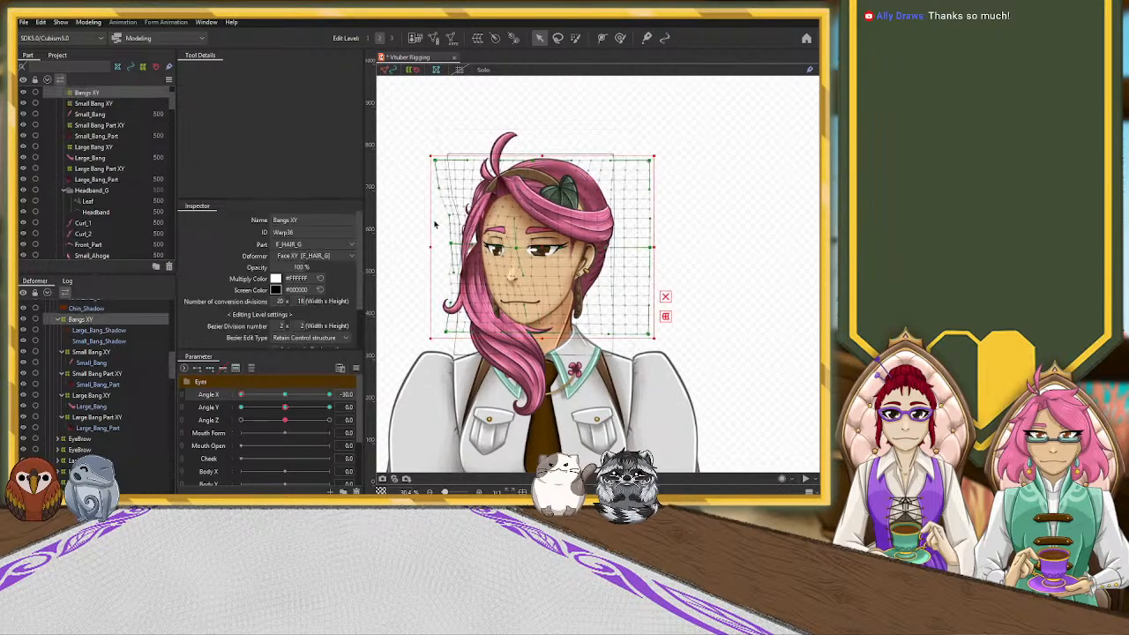
scroll(508, 143, "up", 3)
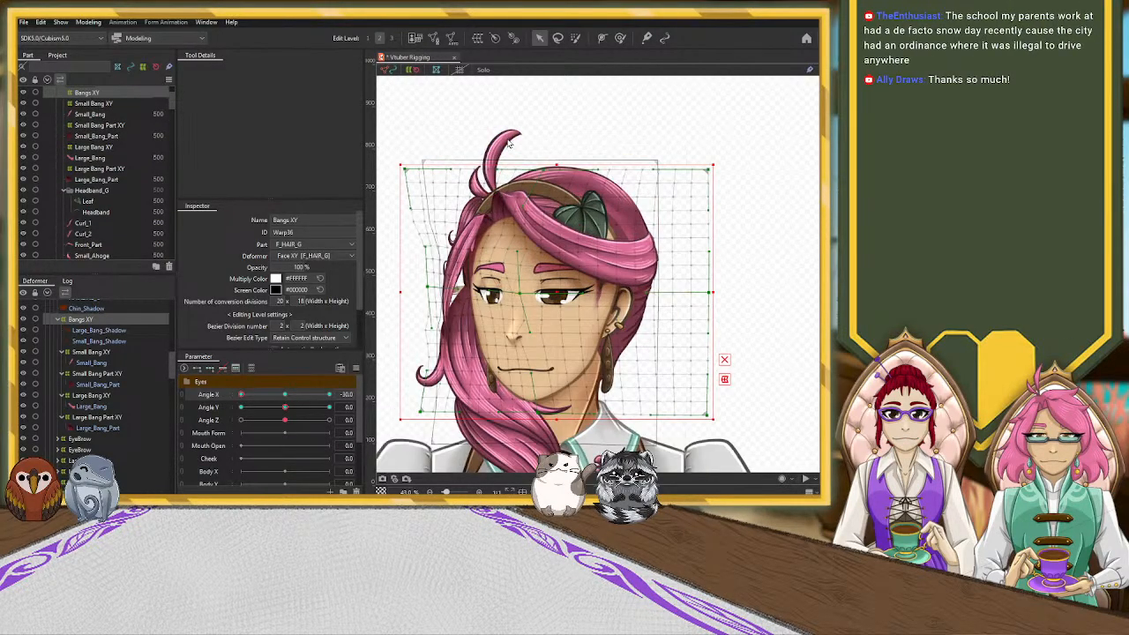
left_click(620, 38)
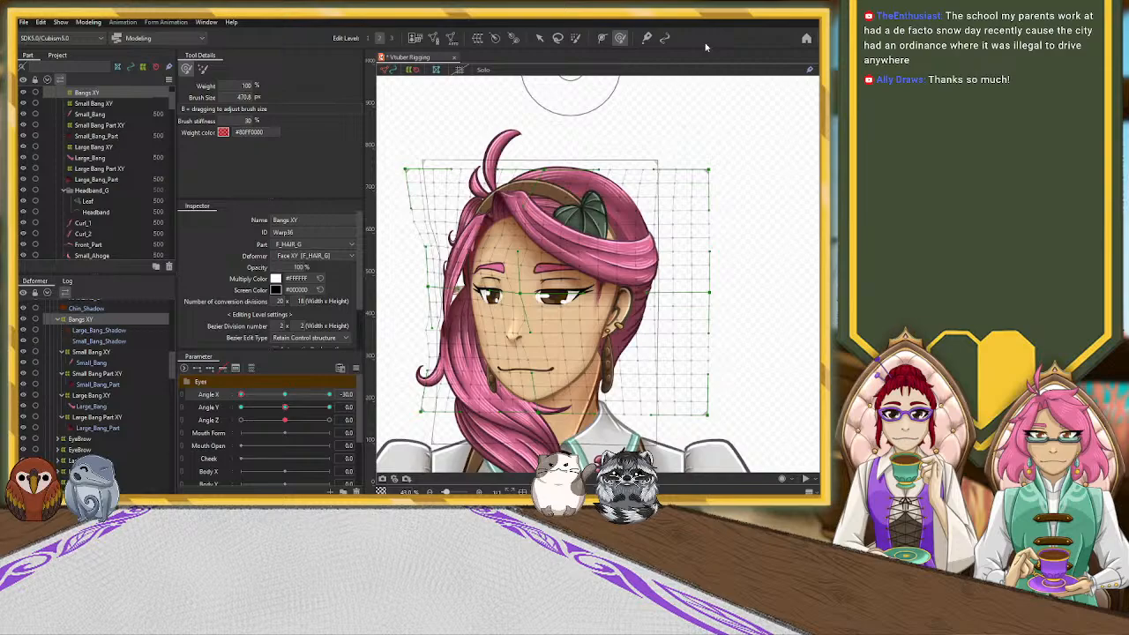
left_click_drag(525, 171, 487, 170)
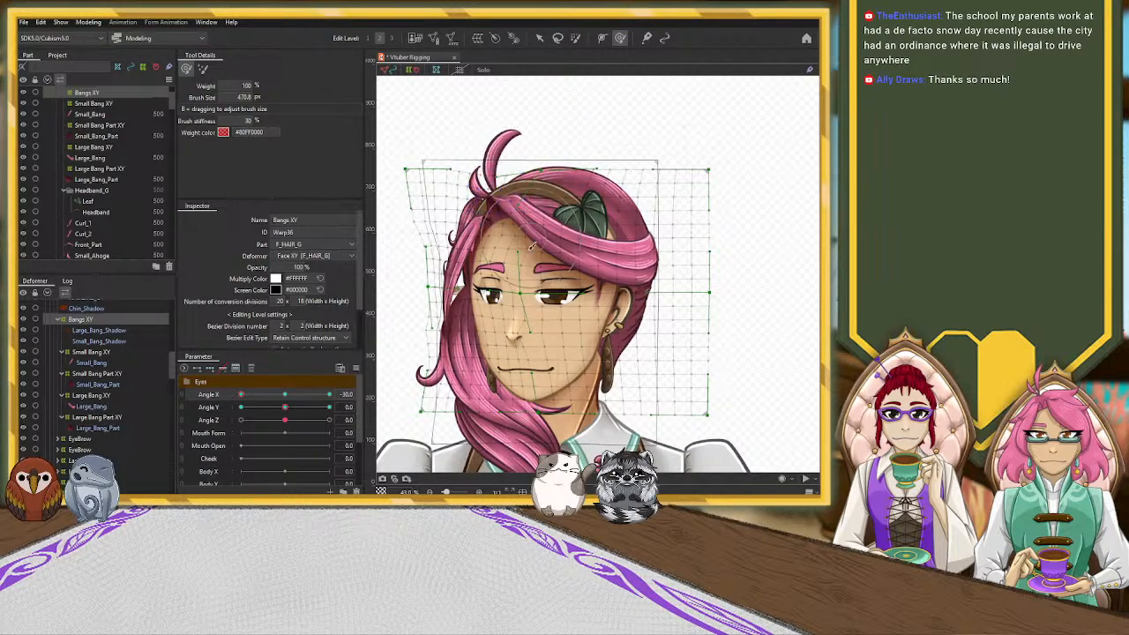
key("b")
mouse_move(502, 229)
left_mouse_down()
mouse_move(515, 228)
mouse_move(512, 236)
left_mouse_up()
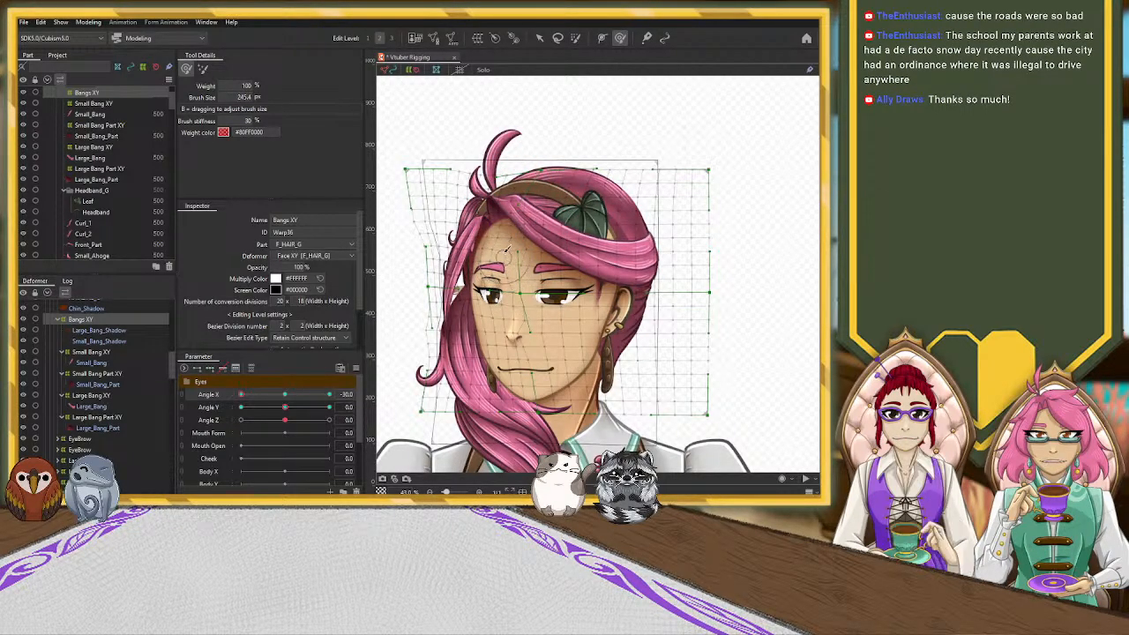
key("b")
left_click_drag(507, 268, 509, 254)
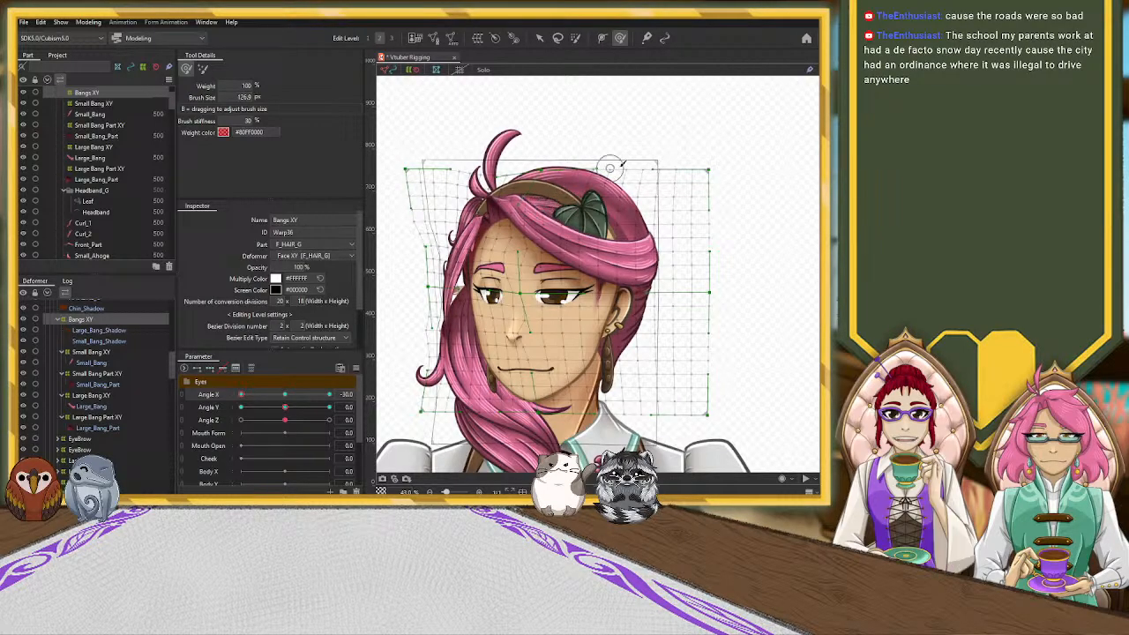
left_click(539, 38)
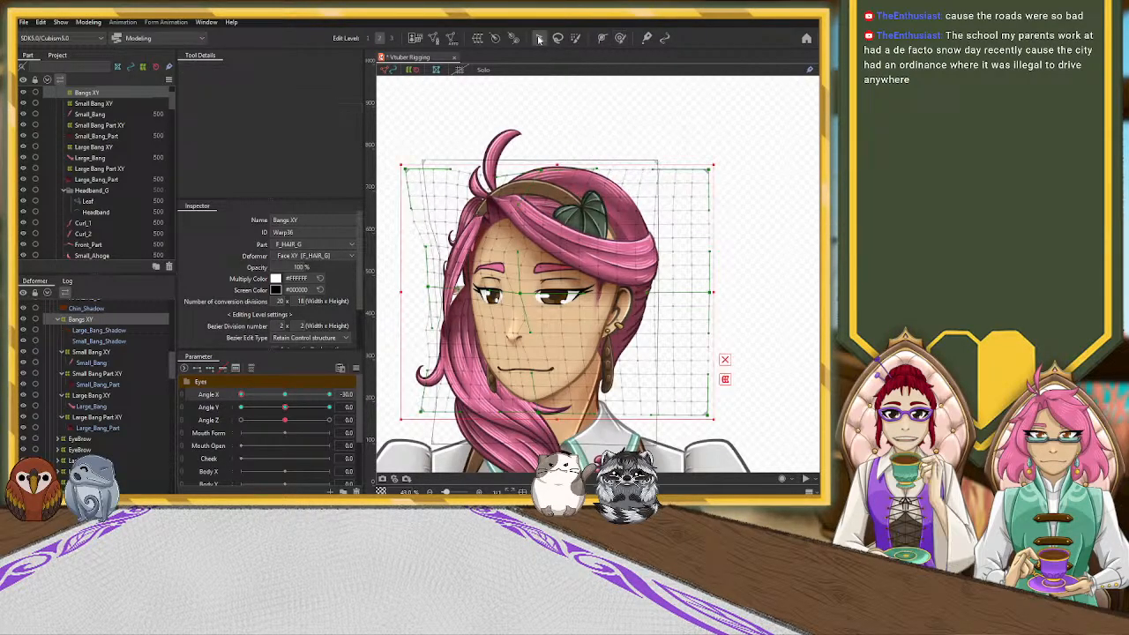
Review the bangs near Angle X -30 and enlarge the Deform Brush to 507.9 px with the Bangs XY deformer selected
left_click(746, 135)
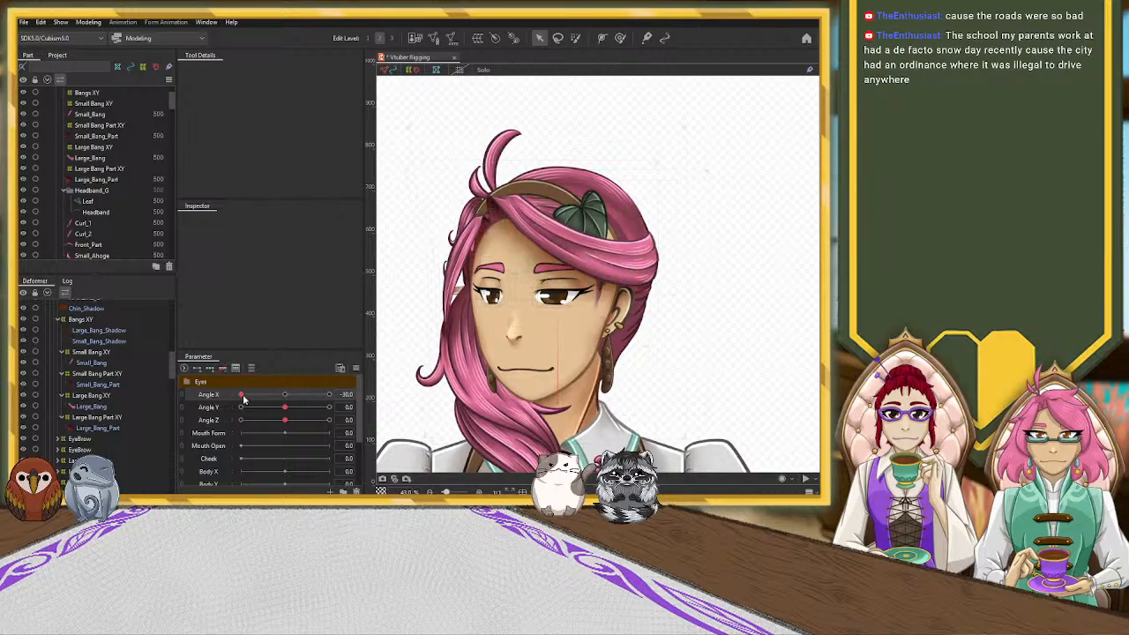
left_click_drag(244, 399, 233, 422)
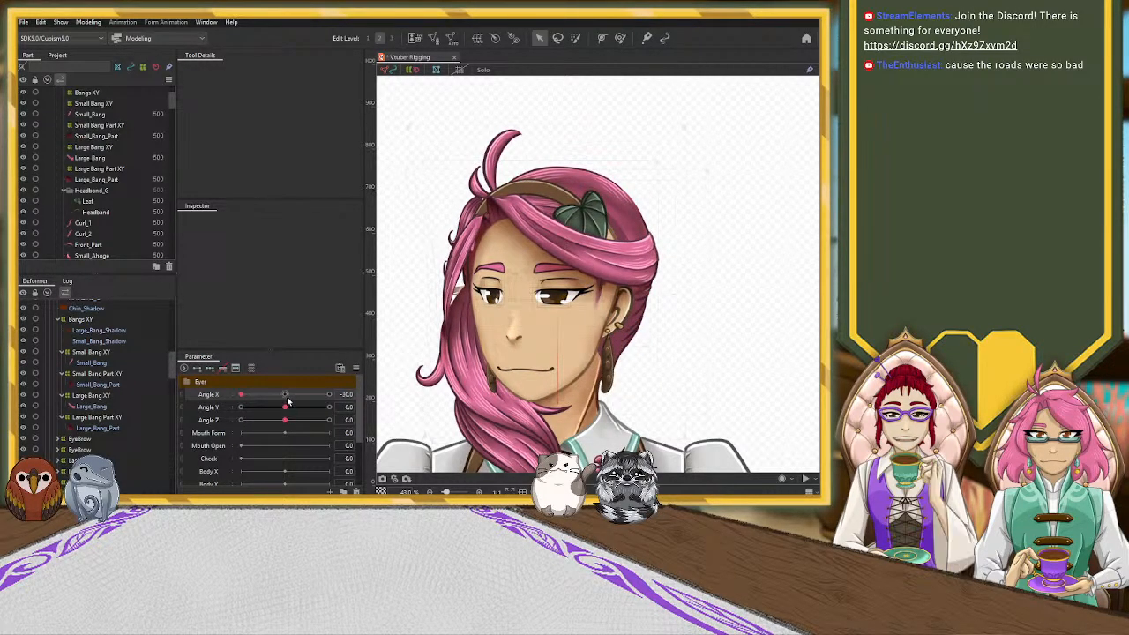
left_click(99, 322)
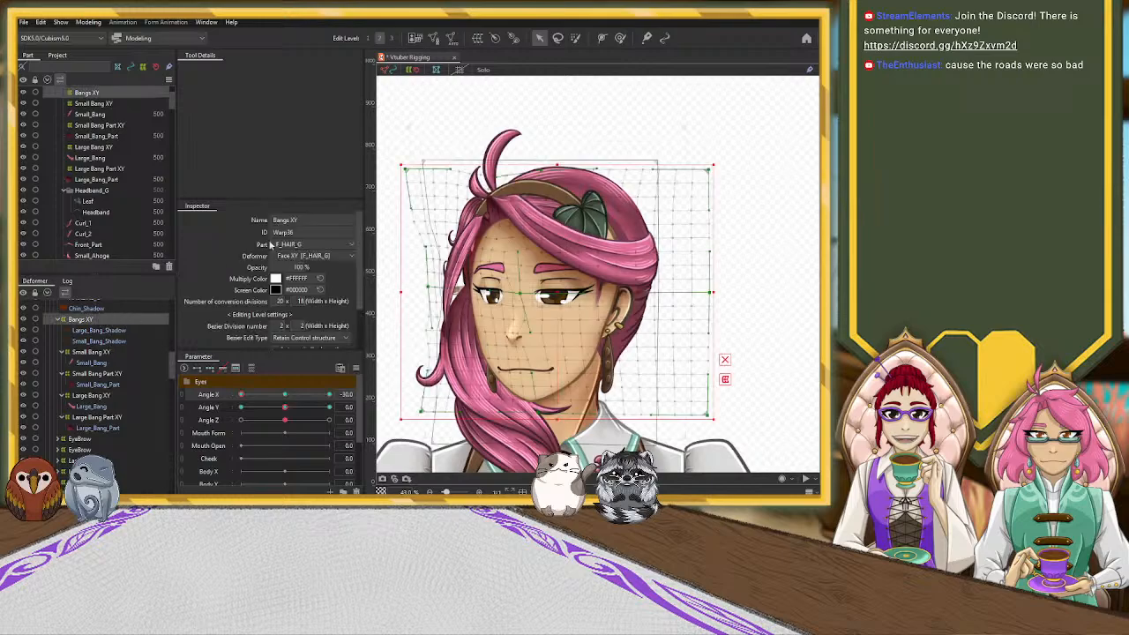
left_click(620, 38)
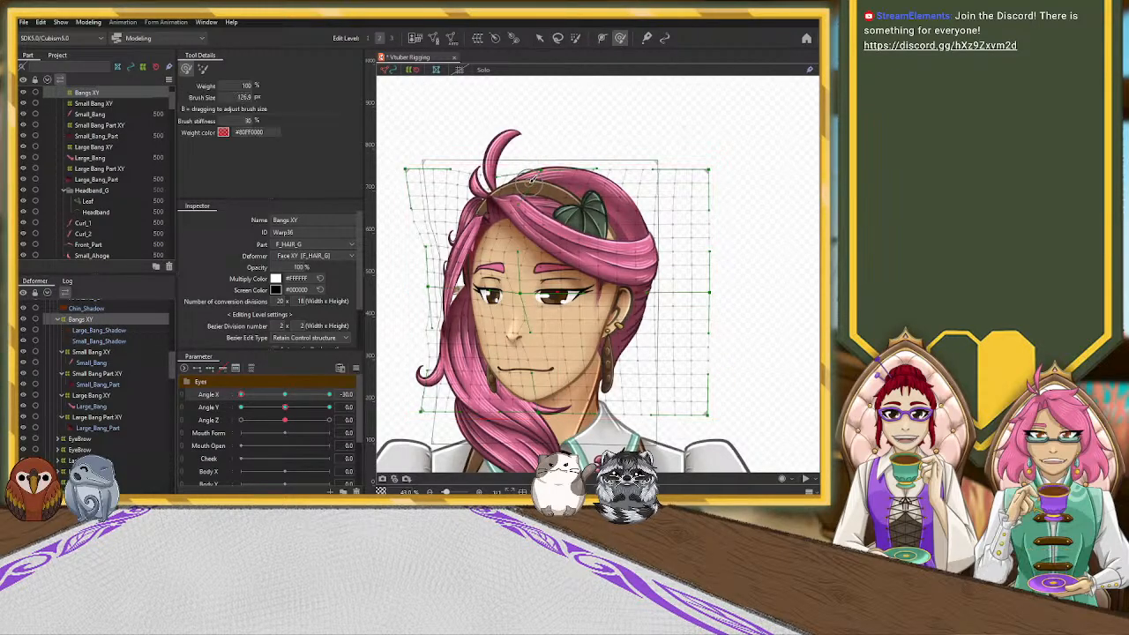
left_click_drag(445, 335, 487, 340)
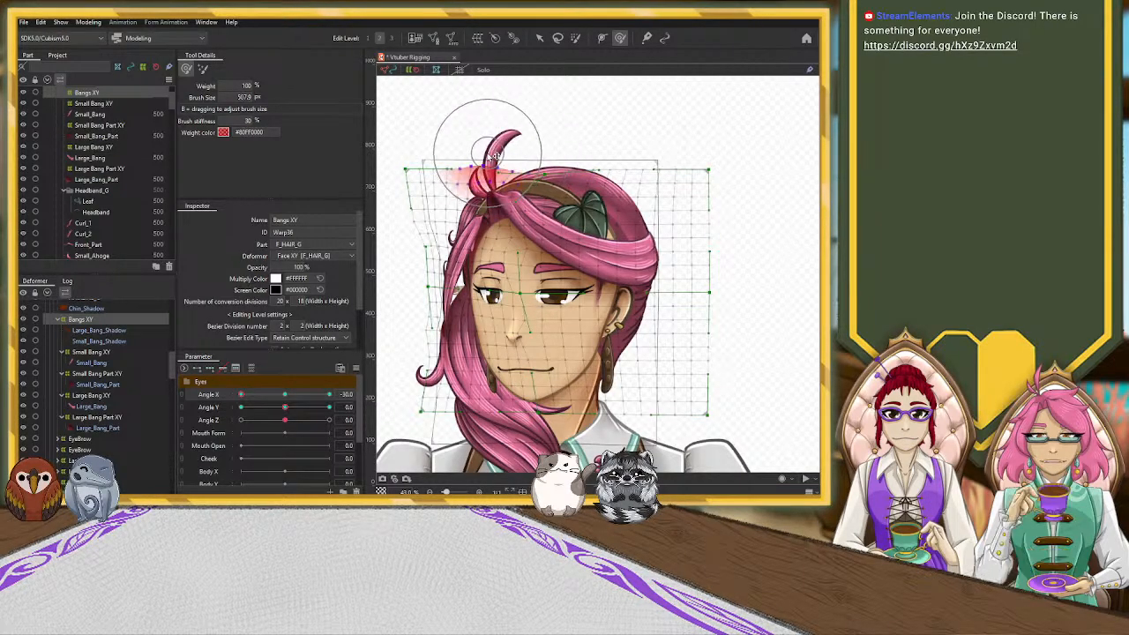
mouse_move(248, 396)
left_mouse_down()
mouse_move(304, 394)
mouse_move(235, 396)
left_mouse_up()
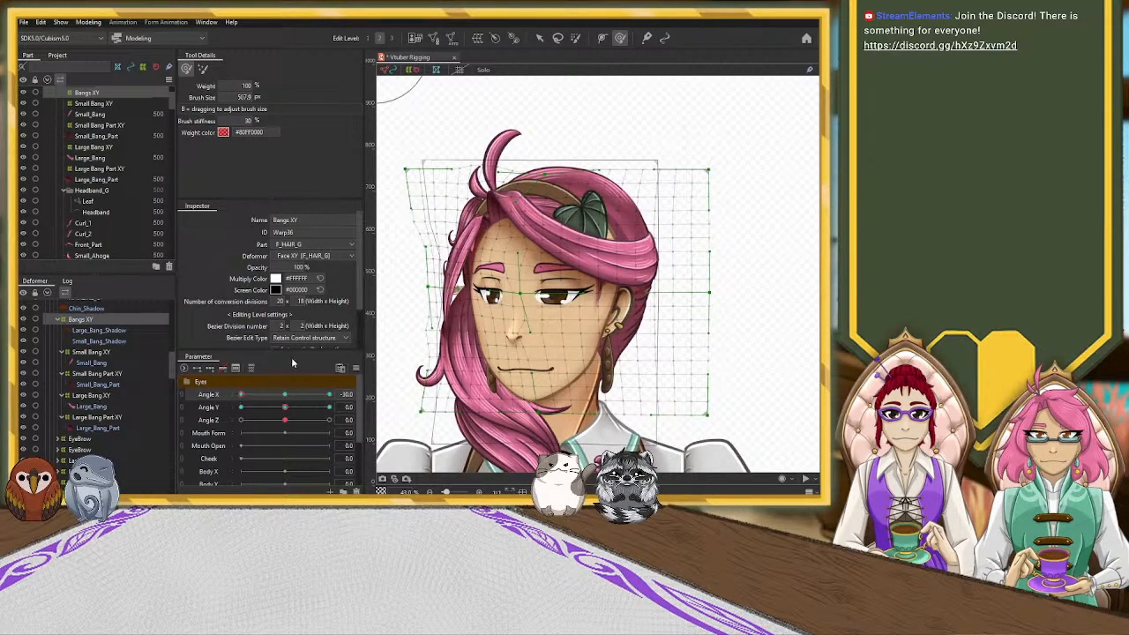
Collapse Bangs XY in the deformer tree and examine the hairline through the head turn from Angle X 0 to -30
left_click(285, 396)
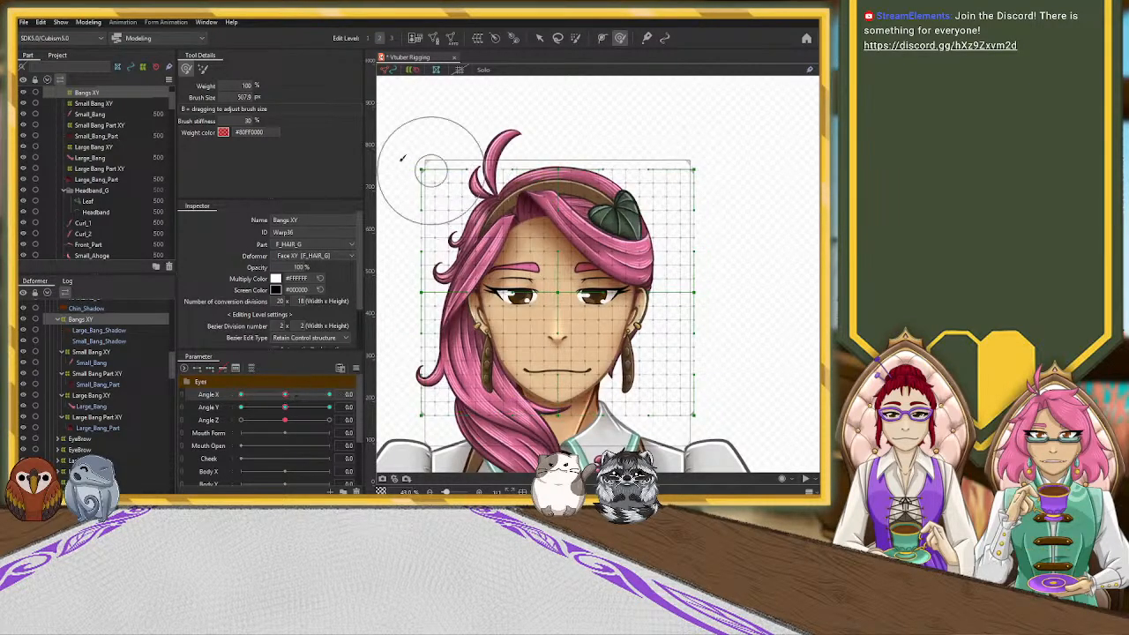
left_click(58, 324)
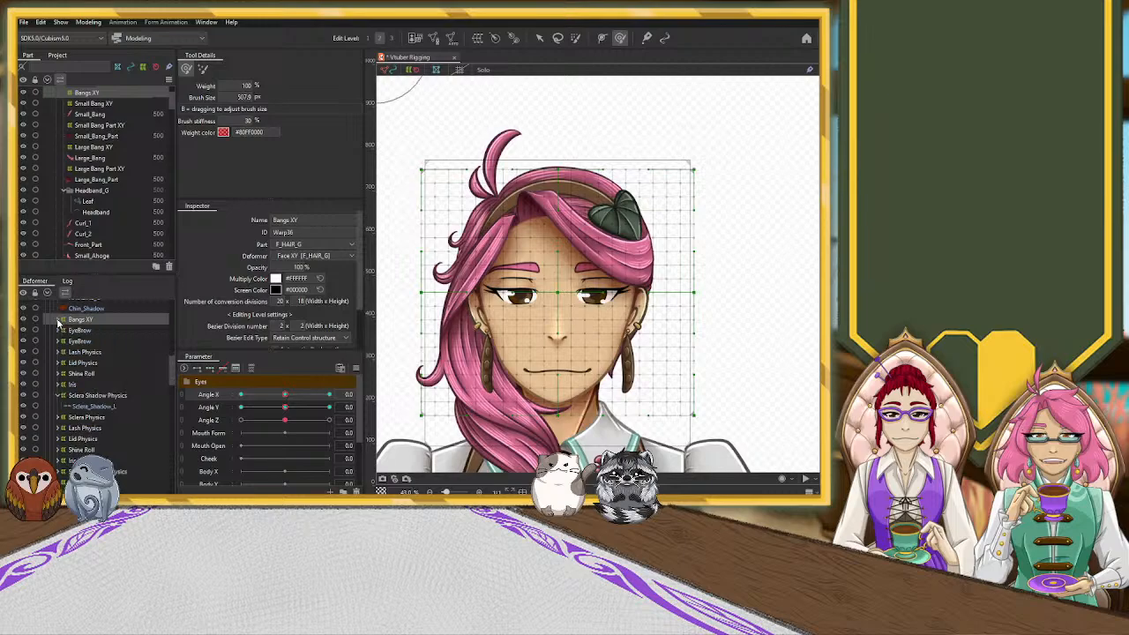
scroll(97, 362, "up", 2)
scroll(97, 360, "up", 5)
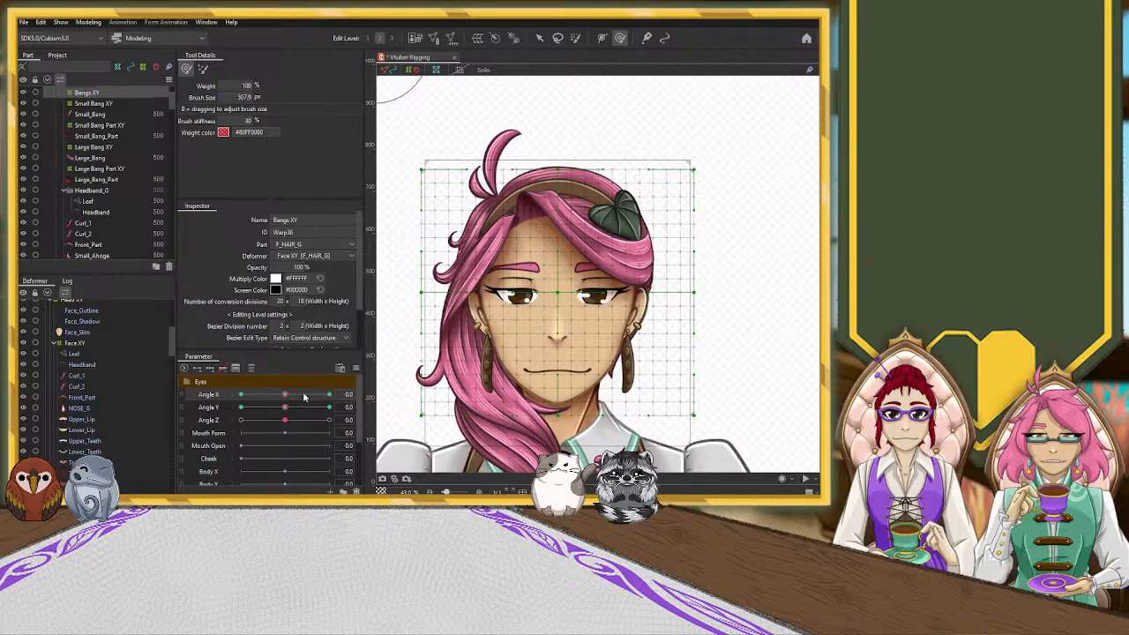
left_click_drag(285, 395, 230, 395)
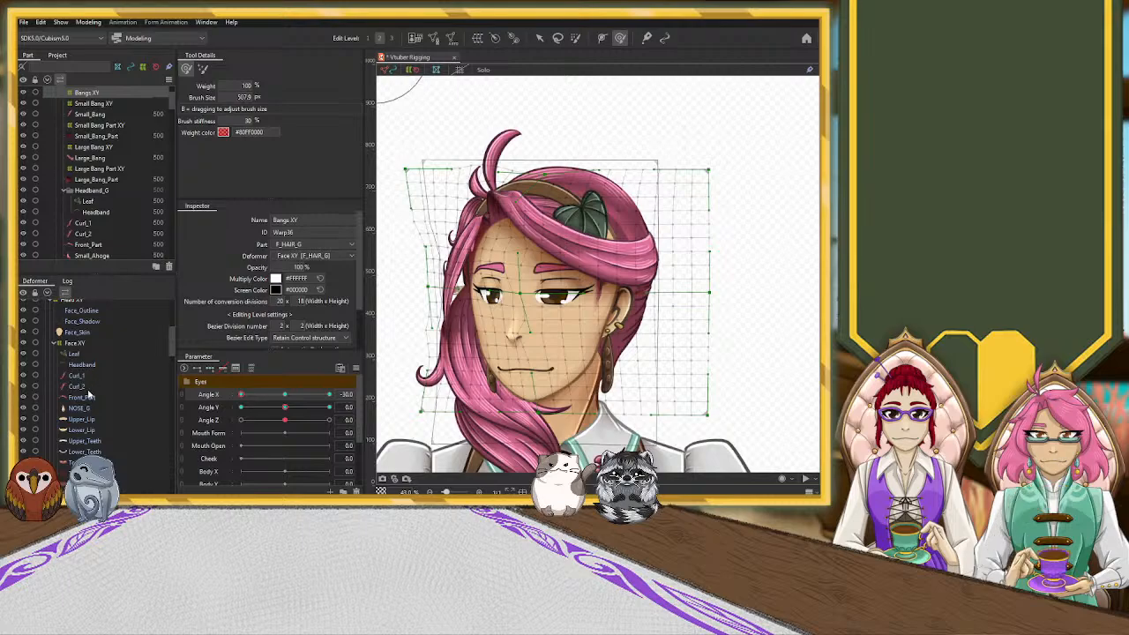
scroll(88, 399, "down", 2)
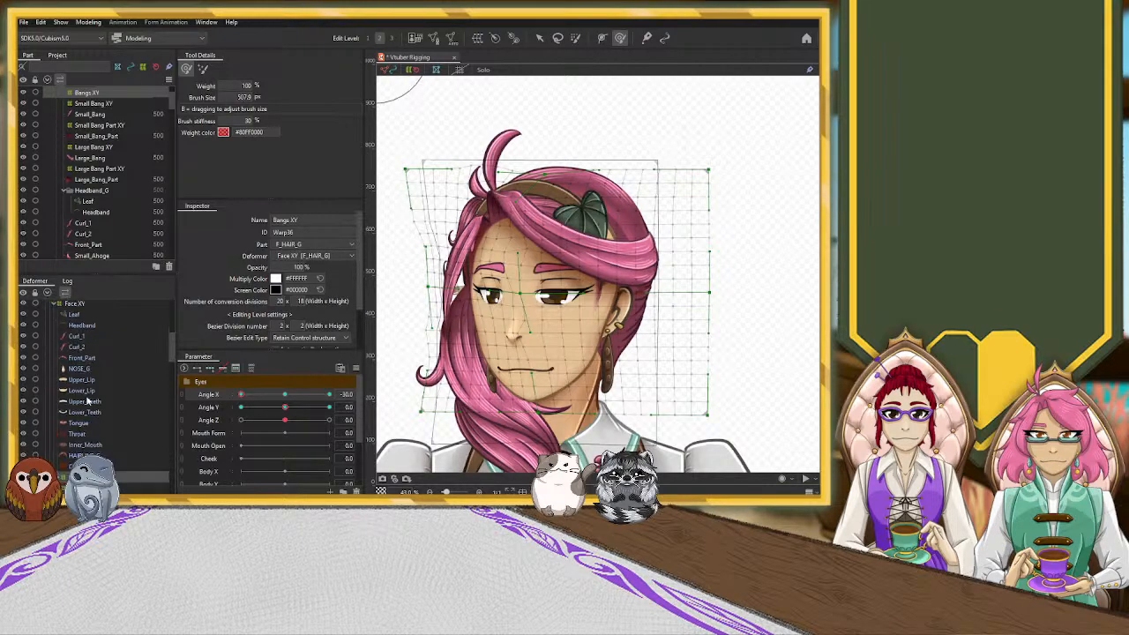
At Angle X 0, create a 15 x 15 warp deformer for HAIRLINE_G under Face XY and give it three Angle X keys
left_click(85, 455)
left_click(284, 394)
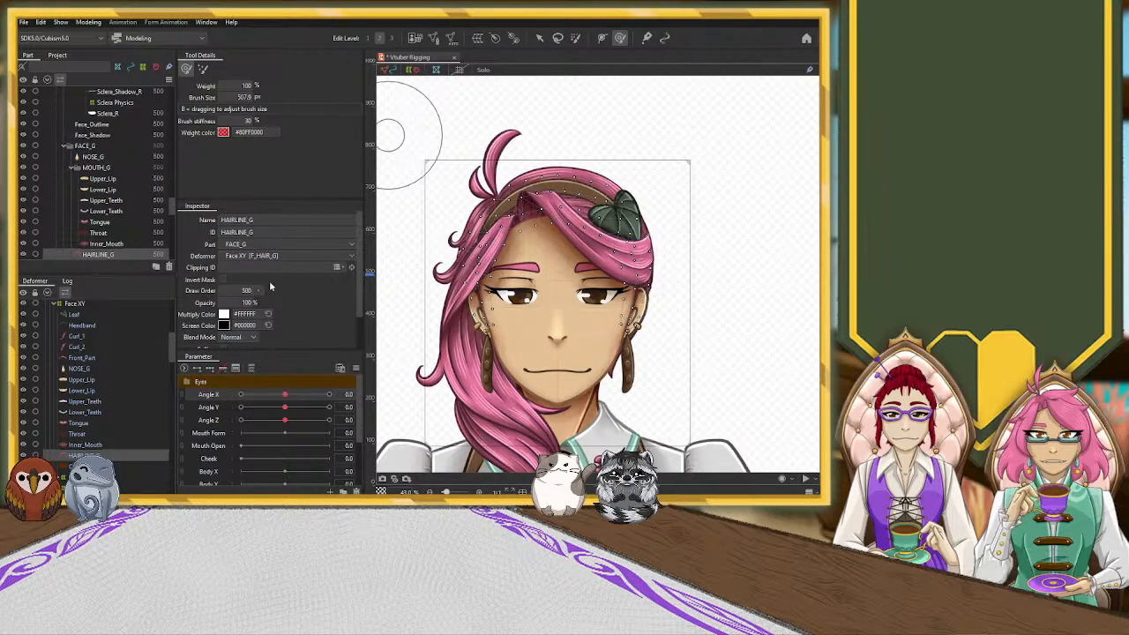
key("ctrl+z")
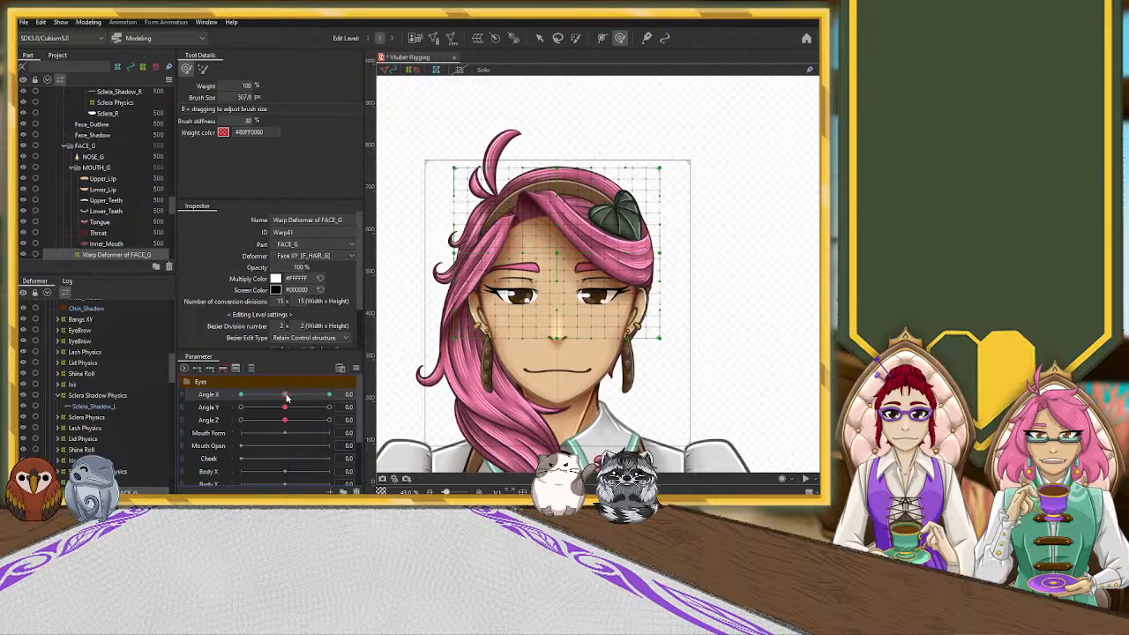
Clear the hairline deformer's Angle X keys, align its centre line with the nose at Angle X 0, and add the three keys again
left_click_drag(284, 394, 236, 399)
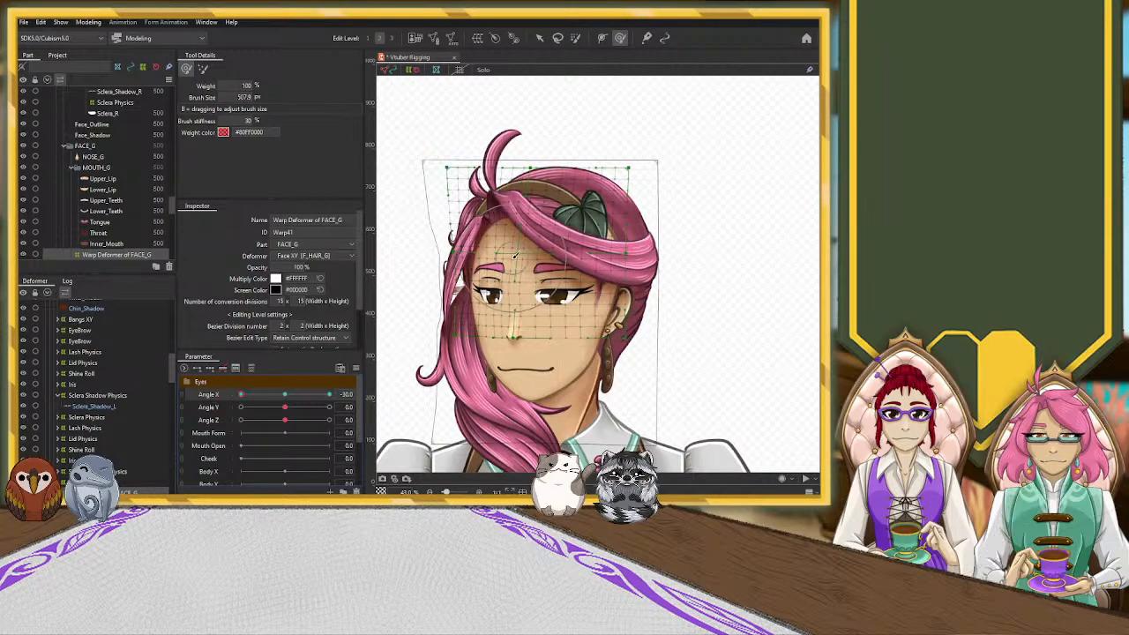
scroll(421, 264, "up", 3)
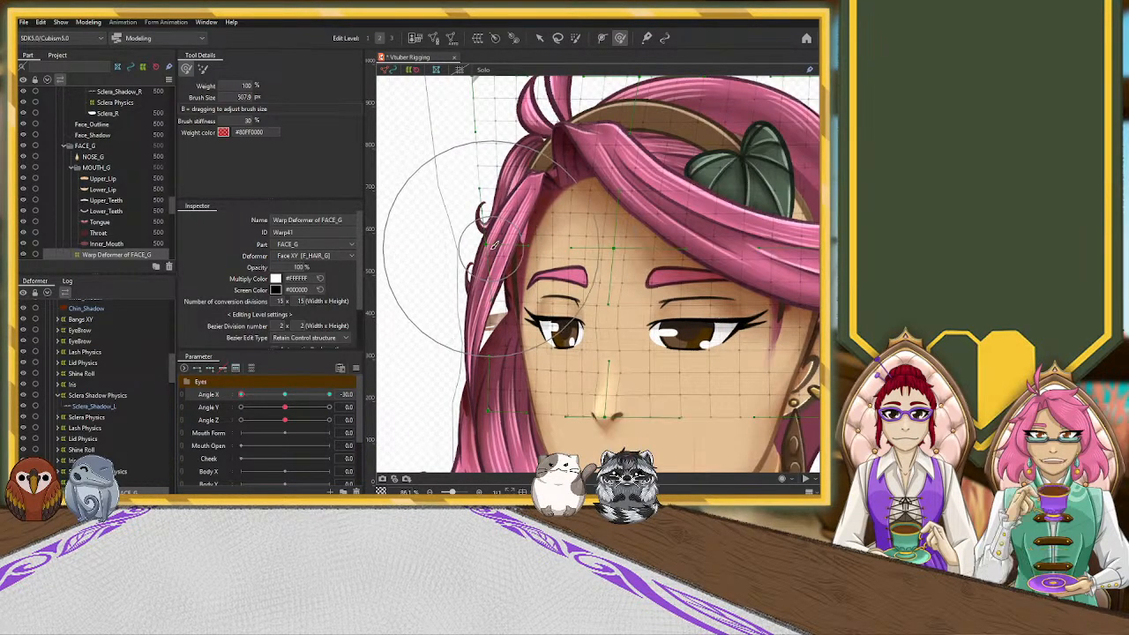
left_click(539, 39)
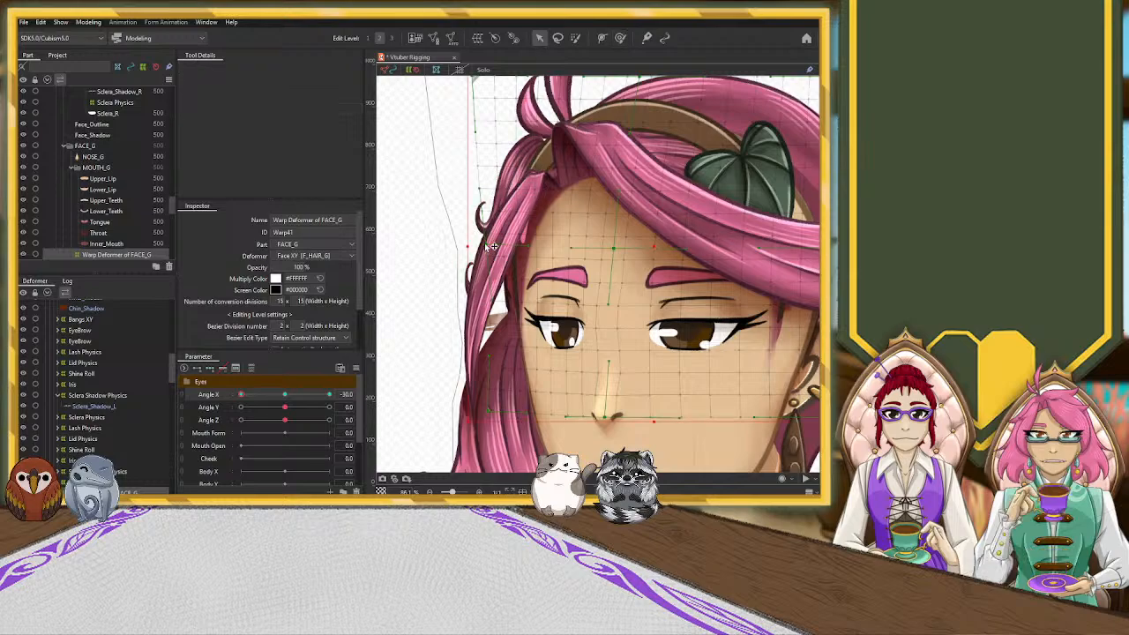
left_click(340, 370)
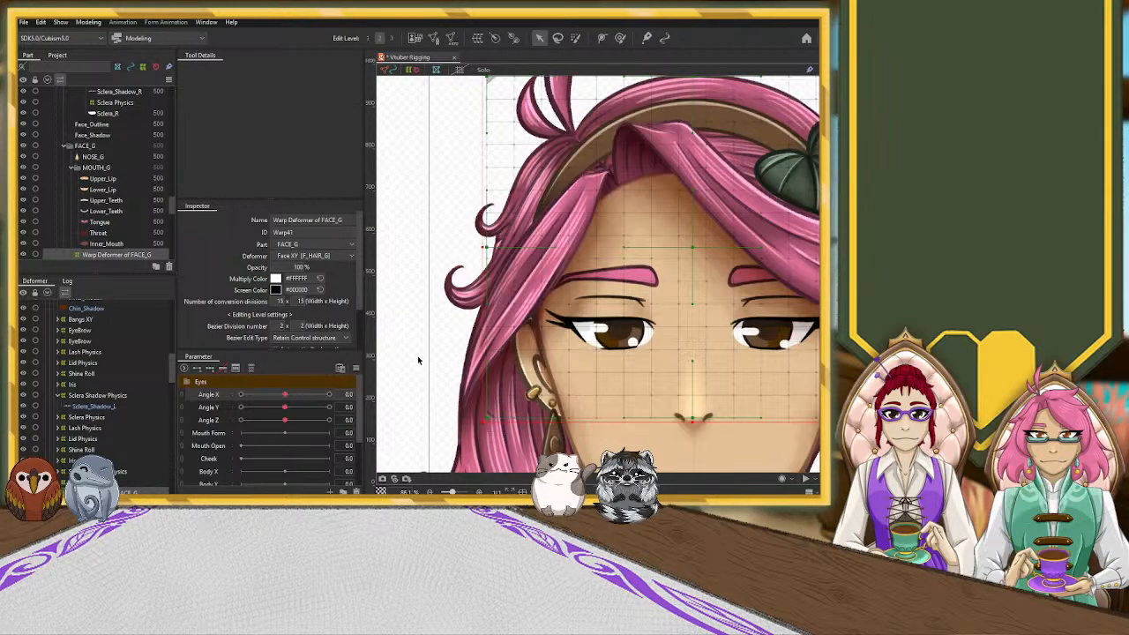
scroll(420, 361, "down", 2)
scroll(658, 375, "up", 3)
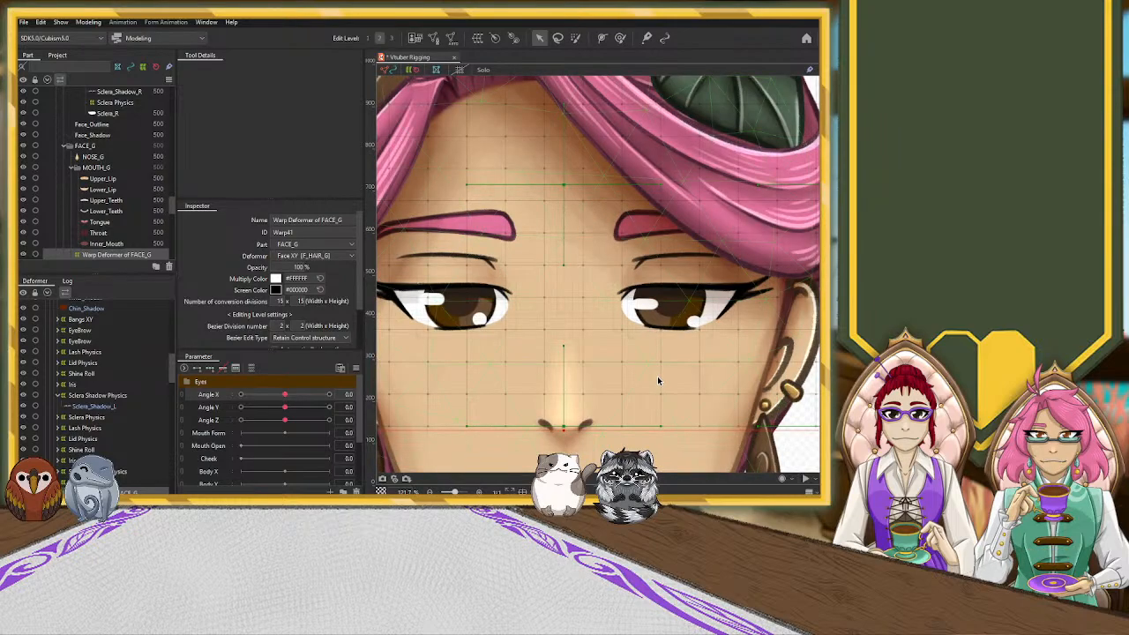
left_click(564, 184)
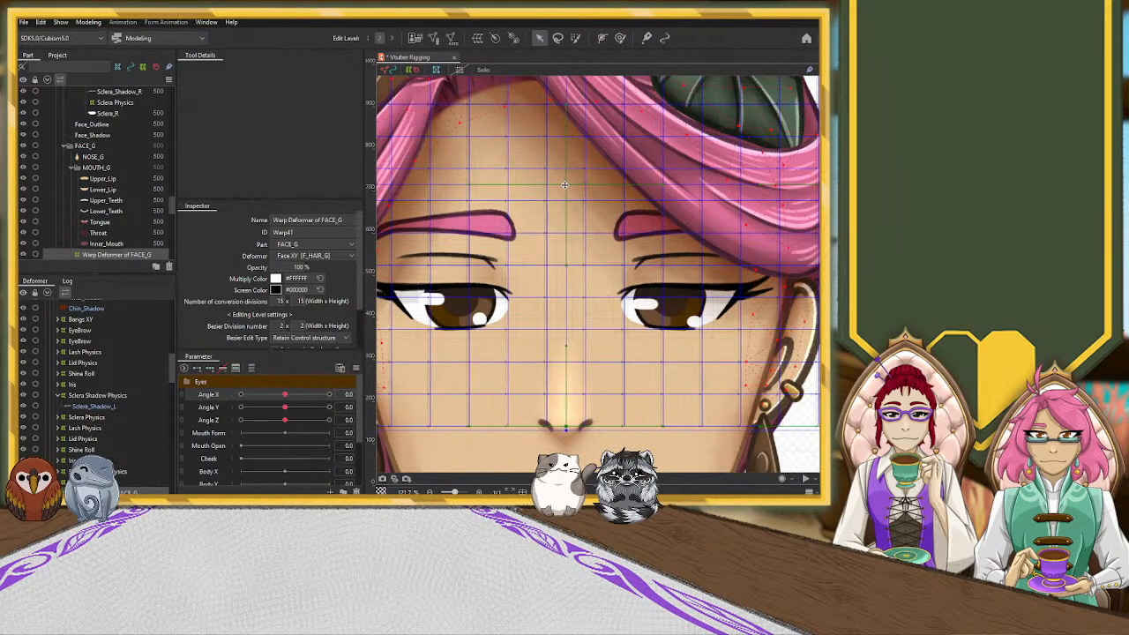
scroll(547, 205, "down", 2)
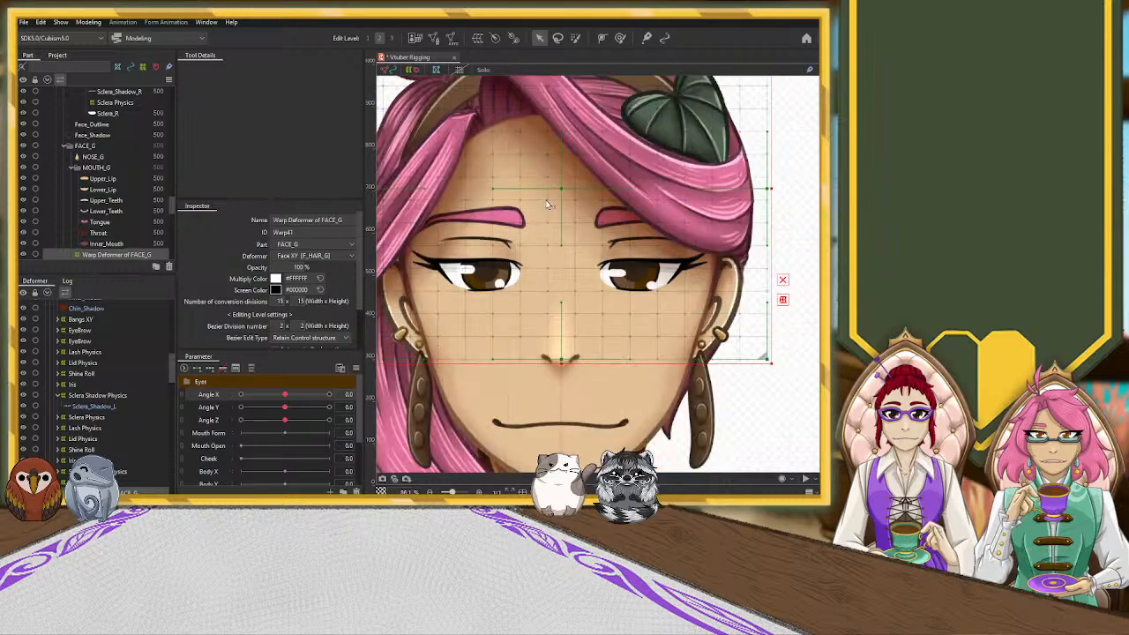
scroll(547, 205, "down", 2)
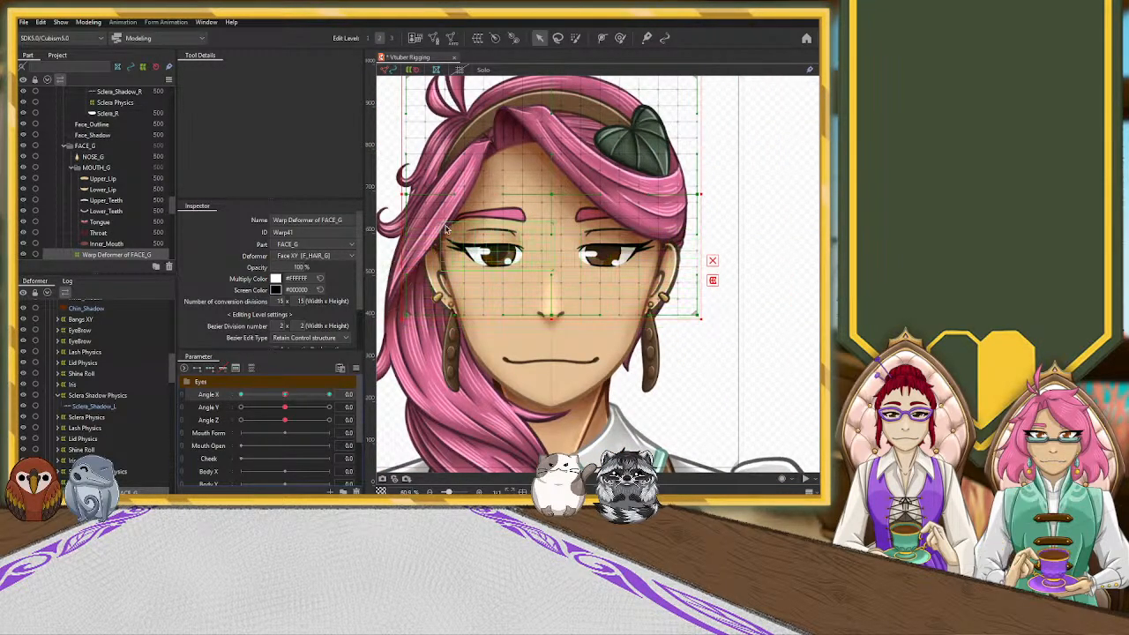
With Angle X at -30, clip the HAIRLINE_G mesh to Face_Skin
left_click_drag(485, 233, 531, 270)
left_click_drag(285, 395, 228, 396)
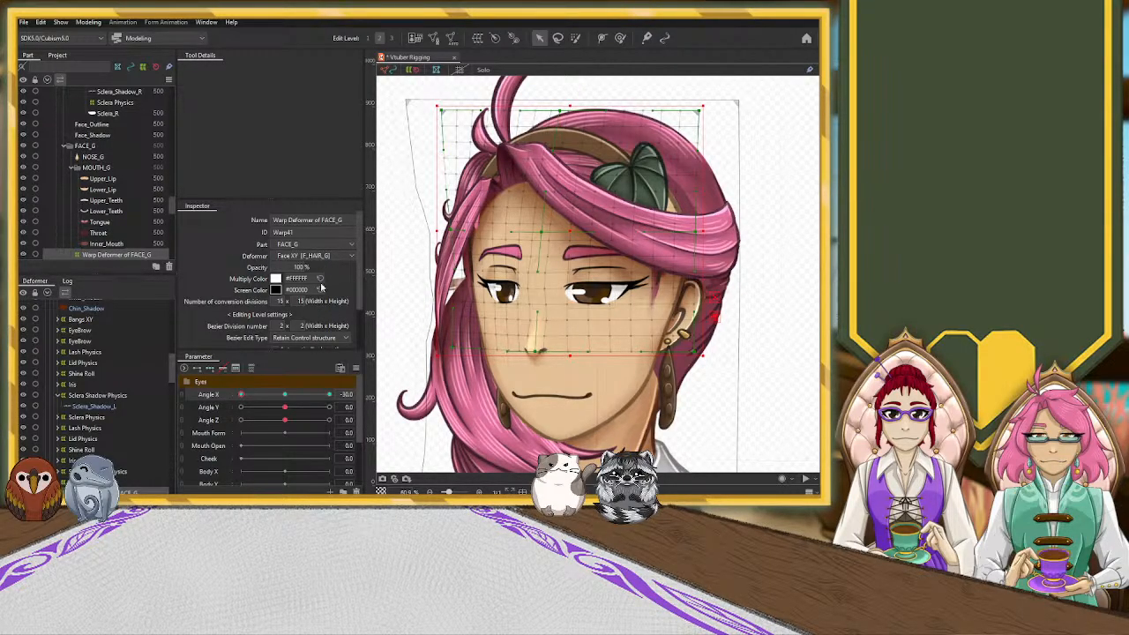
scroll(141, 435, "down", 1)
left_click(65, 464)
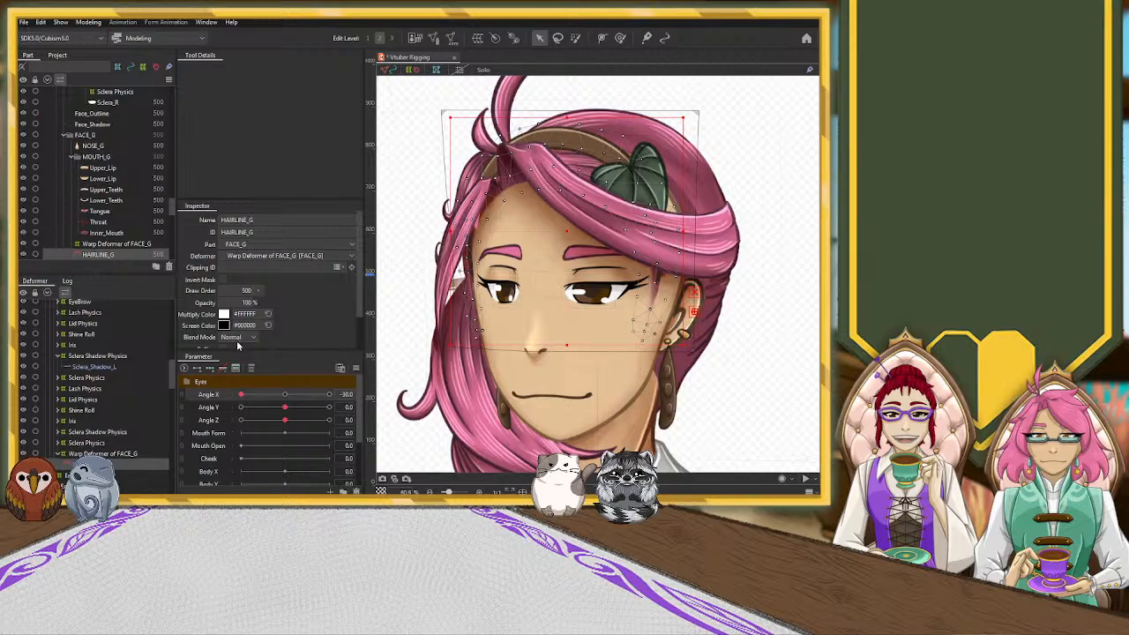
key("ctrl+z")
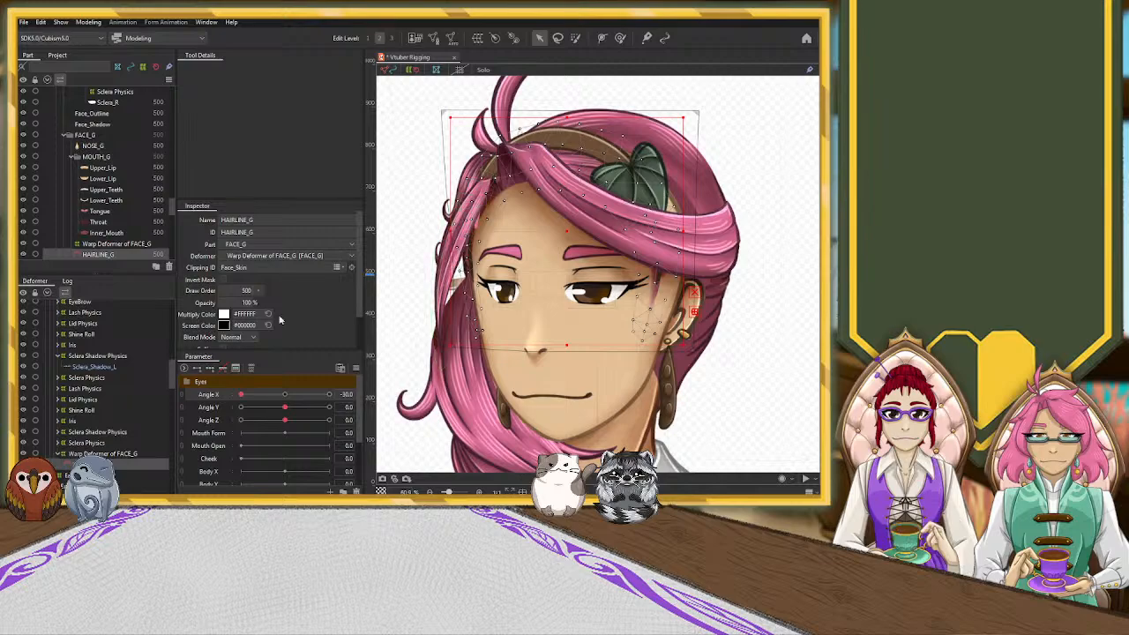
At Angle X -30, stretch the ear-side edge of the hairline's warp deformer outward past the large bang and check the turn
left_click(103, 453)
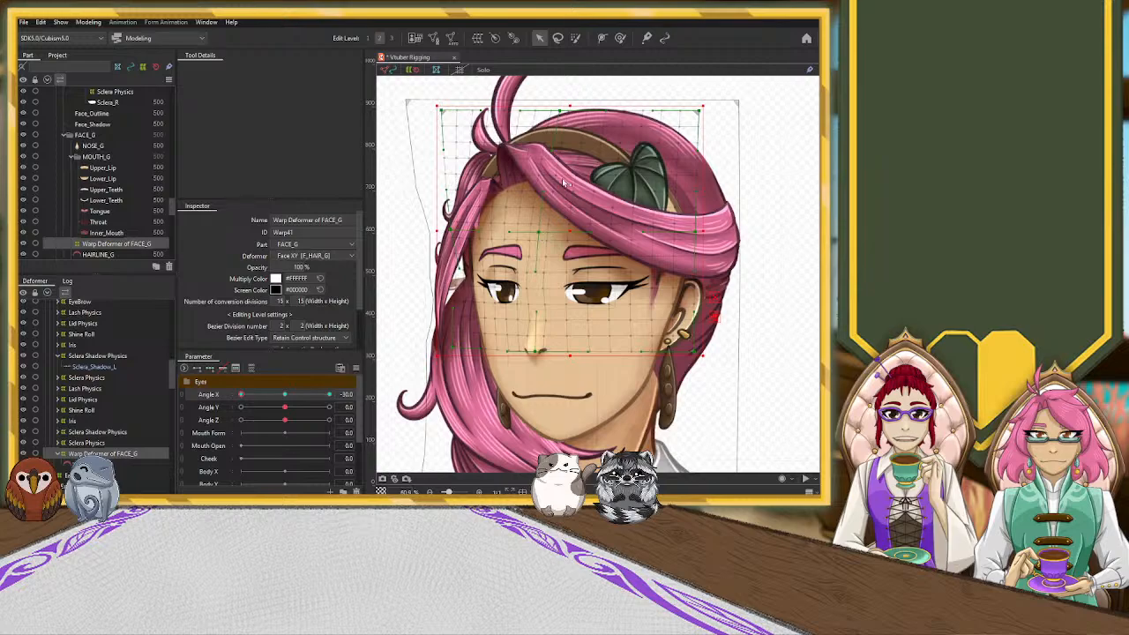
left_click_drag(703, 227, 733, 228)
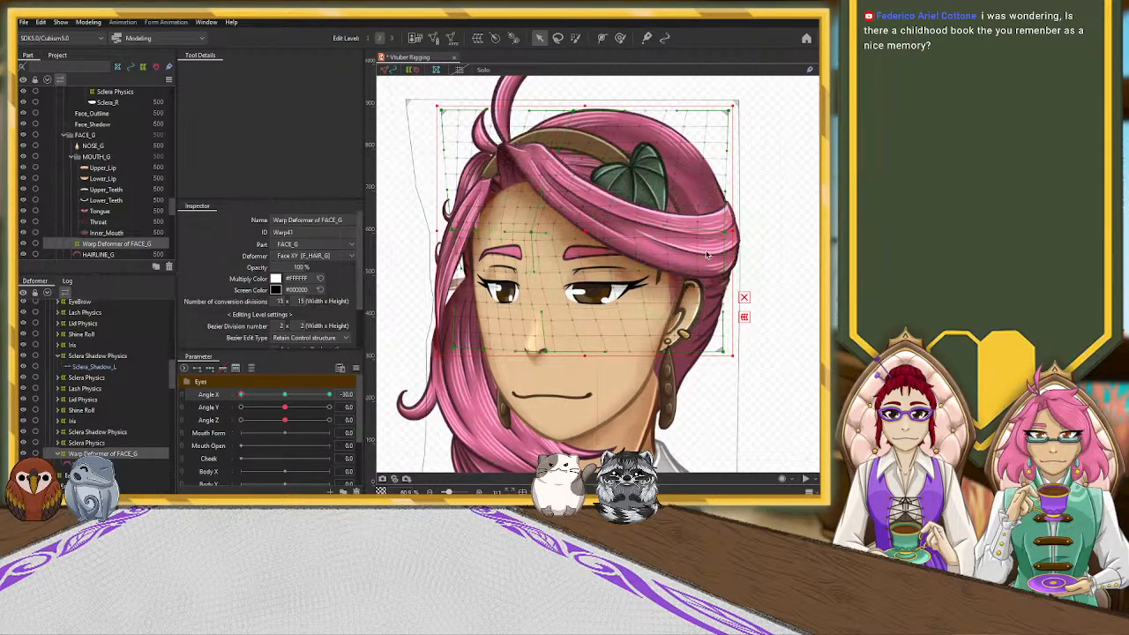
left_click_drag(727, 236, 745, 236)
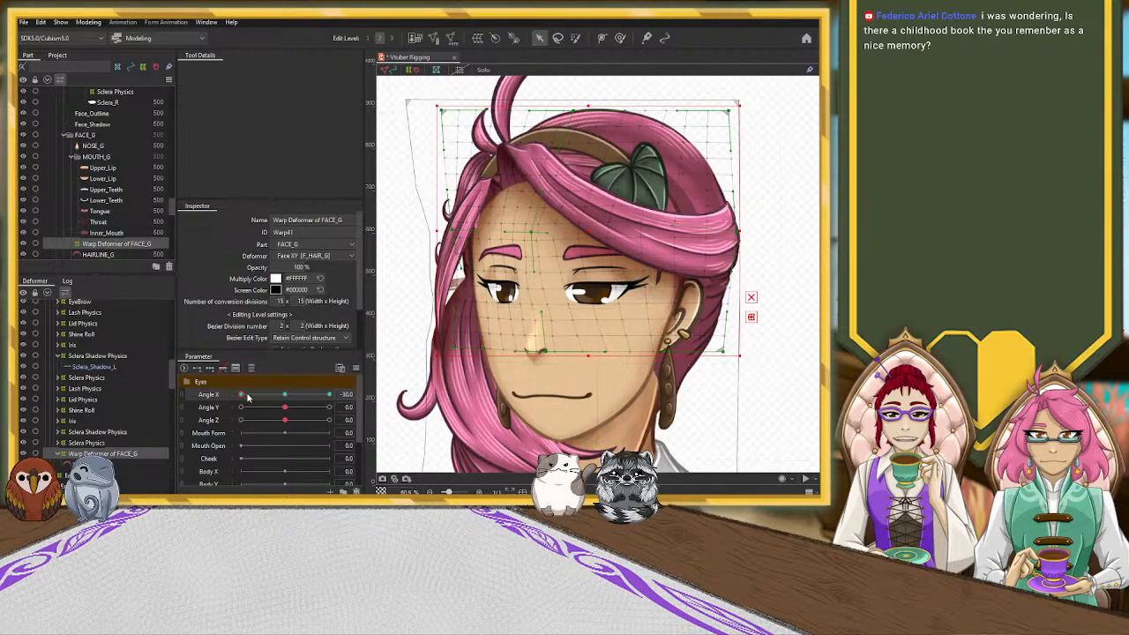
left_click_drag(248, 398, 222, 406)
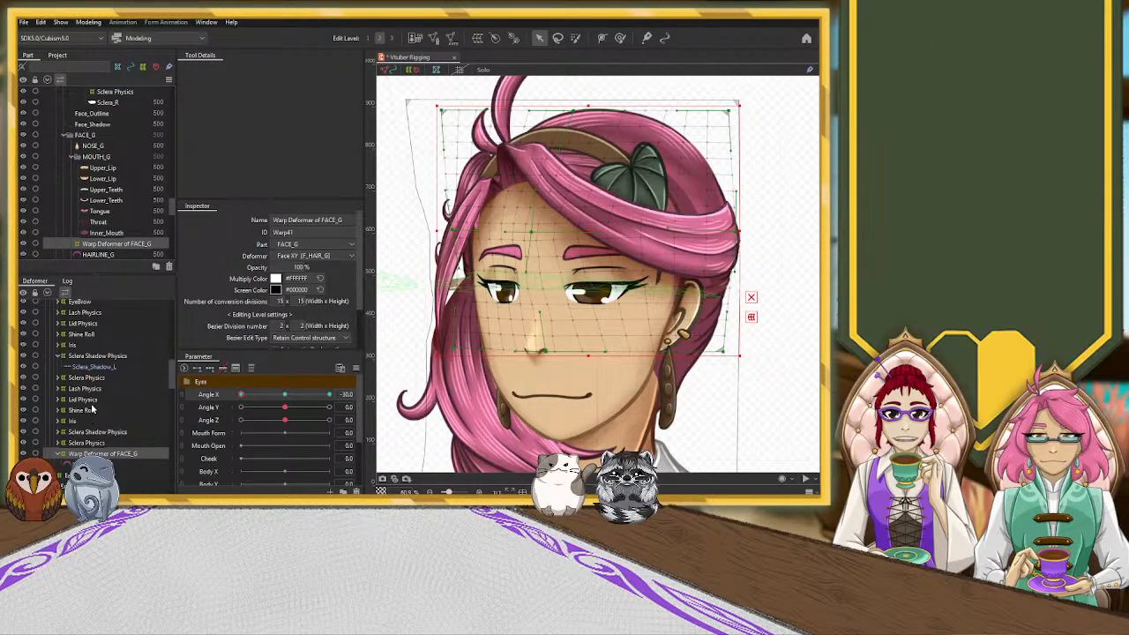
Find the Bangs XY deformer in the deformer hierarchy and expand it to list its child deformers
scroll(88, 424, "up", 5)
scroll(93, 392, "up", 3)
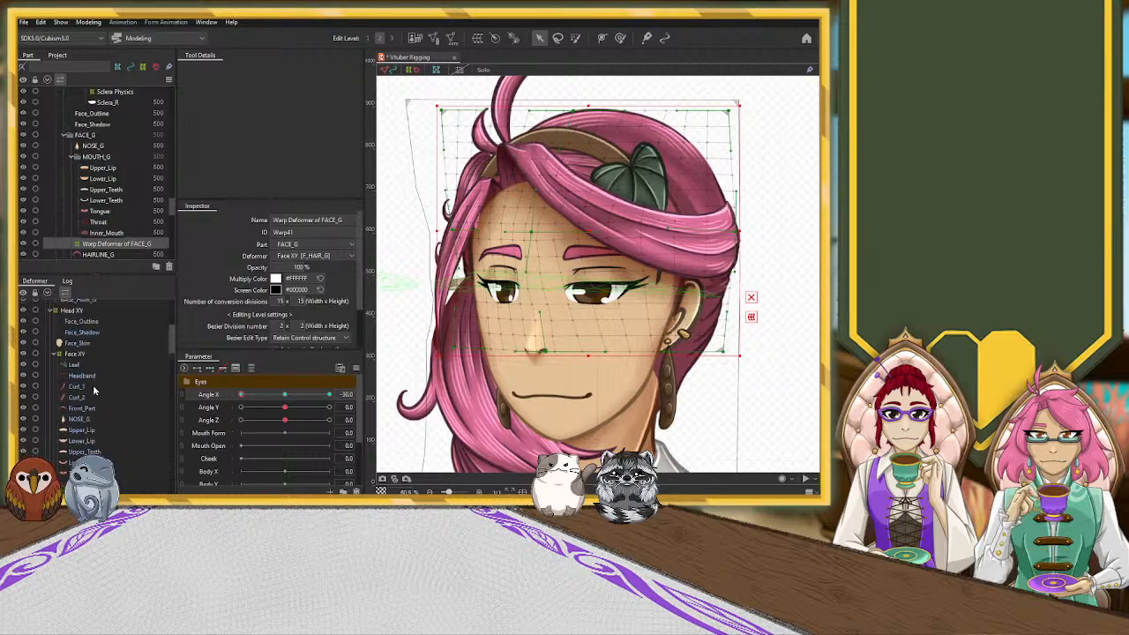
scroll(89, 384, "up", 3)
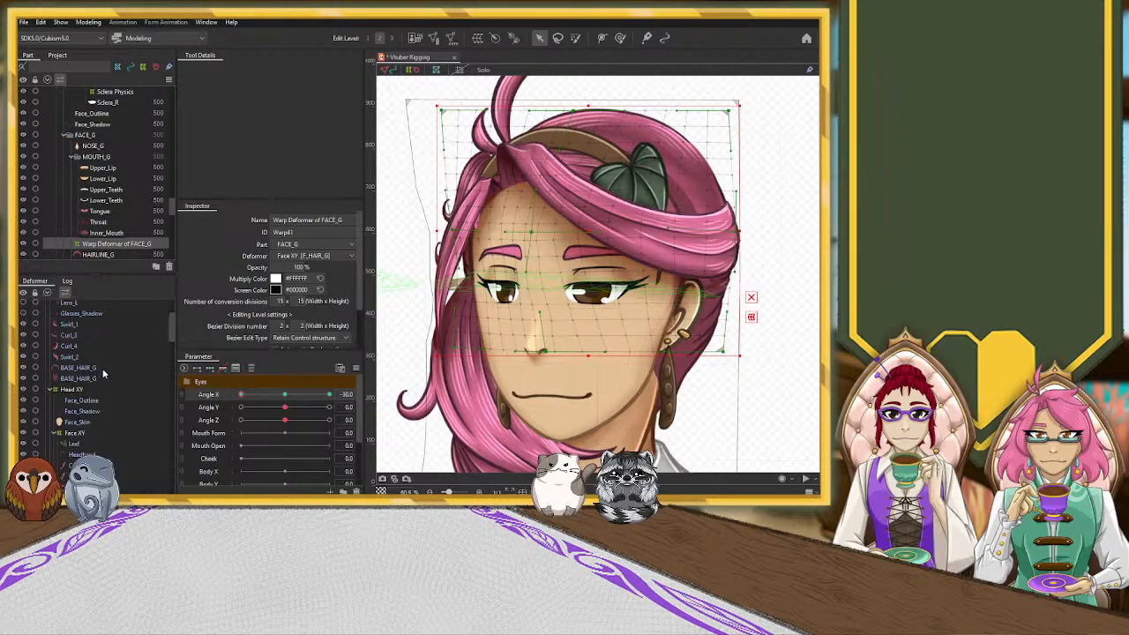
scroll(93, 381, "down", 3)
scroll(95, 380, "down", 6)
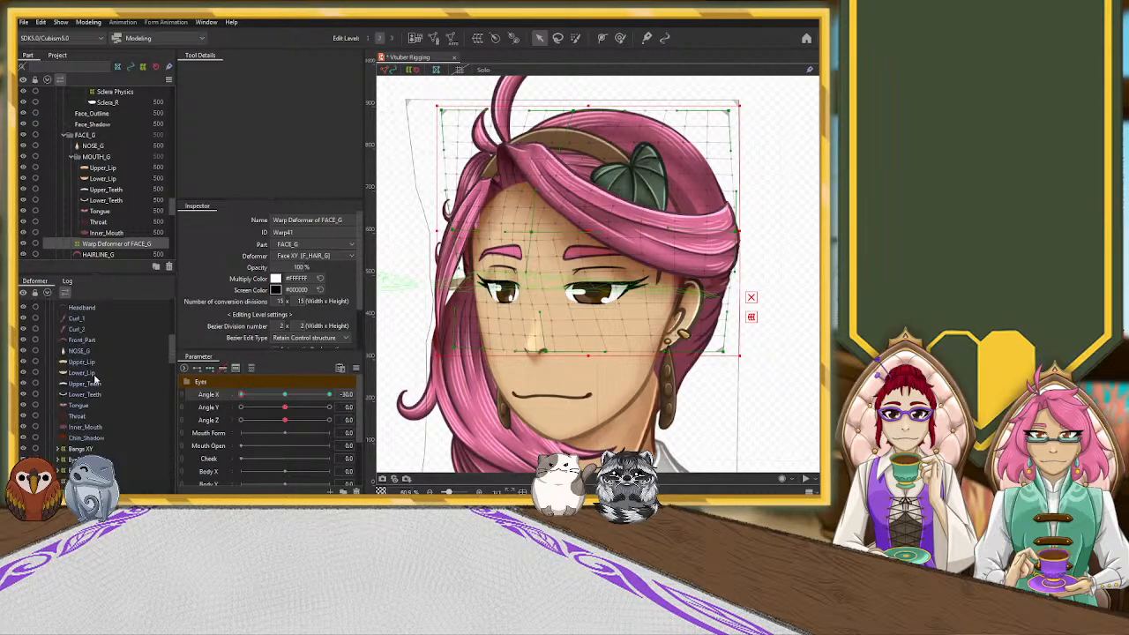
scroll(95, 380, "down", 3)
scroll(96, 379, "up", 3)
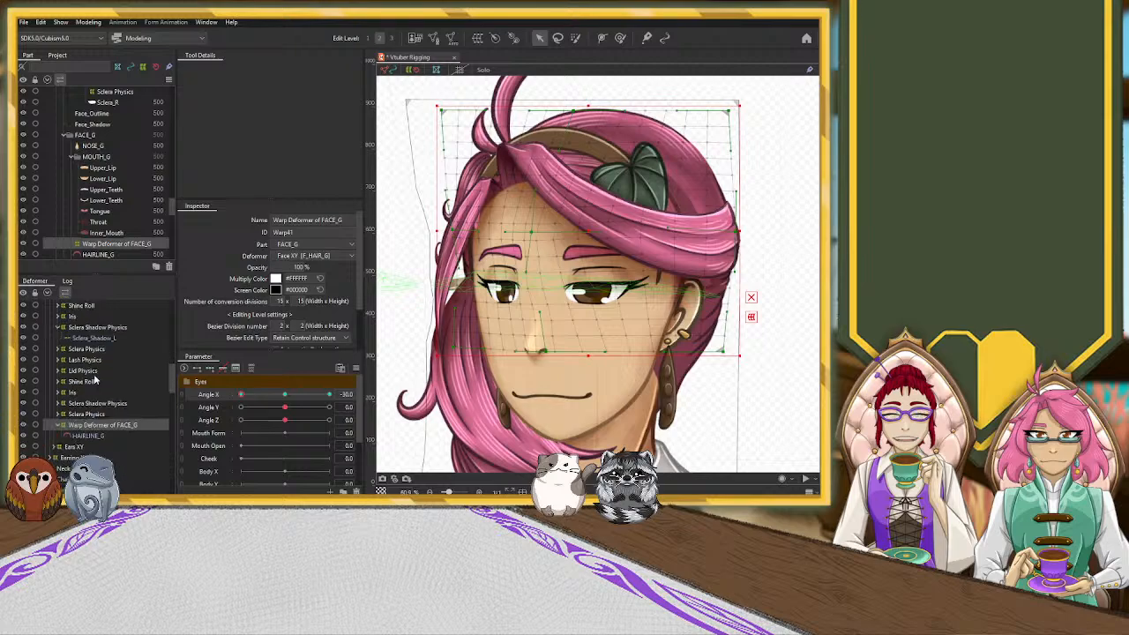
scroll(97, 388, "up", 5)
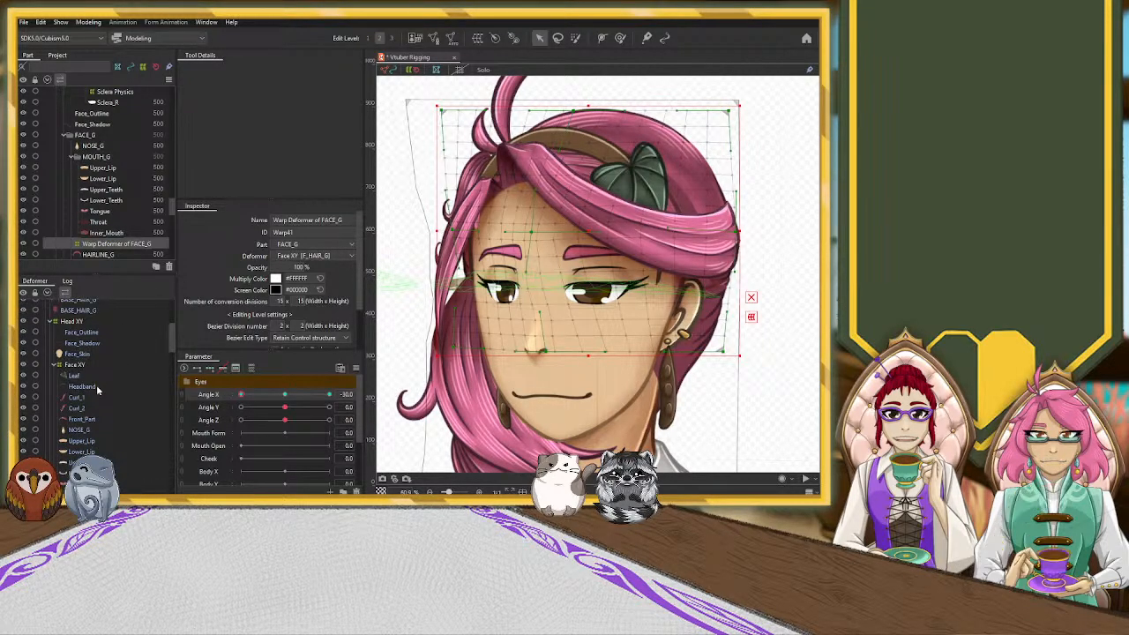
scroll(97, 389, "down", 6)
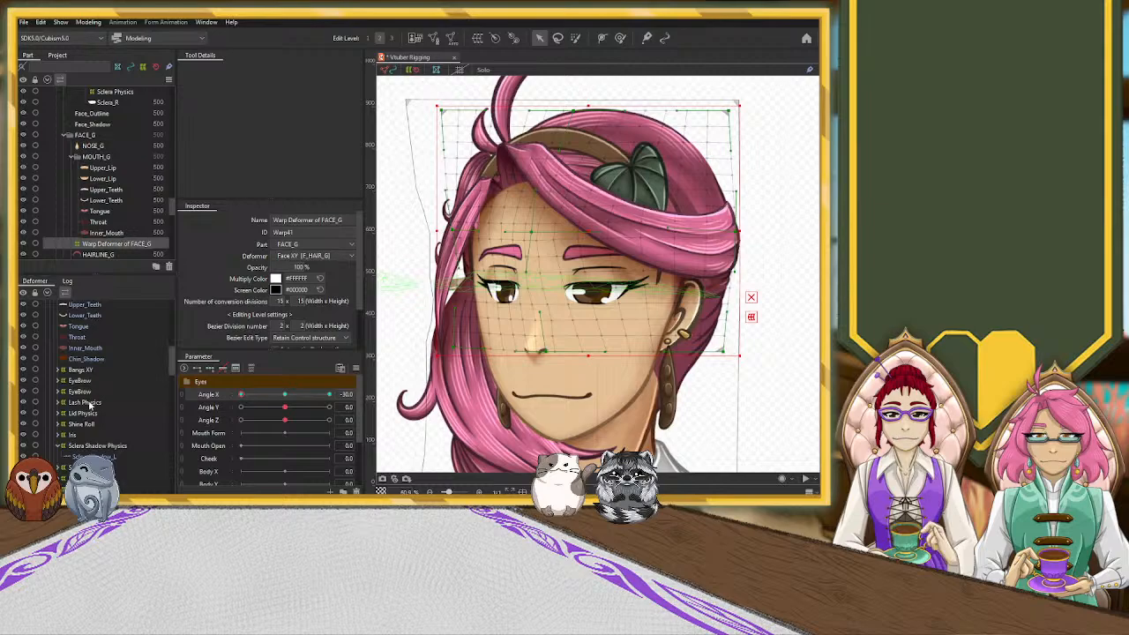
left_click(99, 371)
left_click(58, 371)
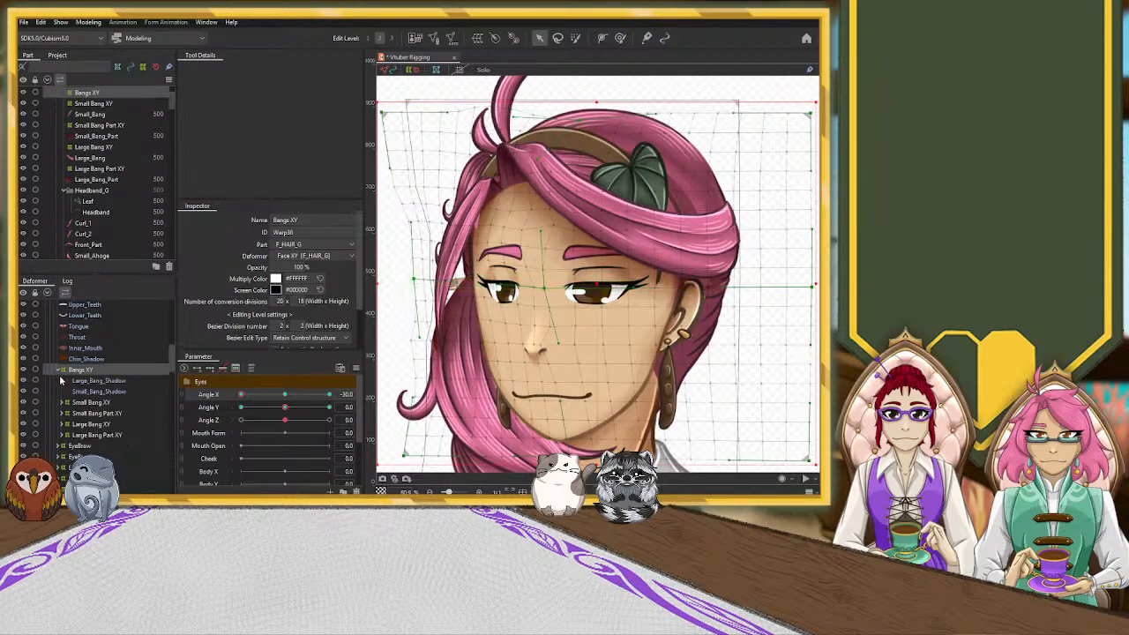
Set the number of conversion divisions of the Small Bang Part XY warp deformer to 10 x 10
left_click(96, 403)
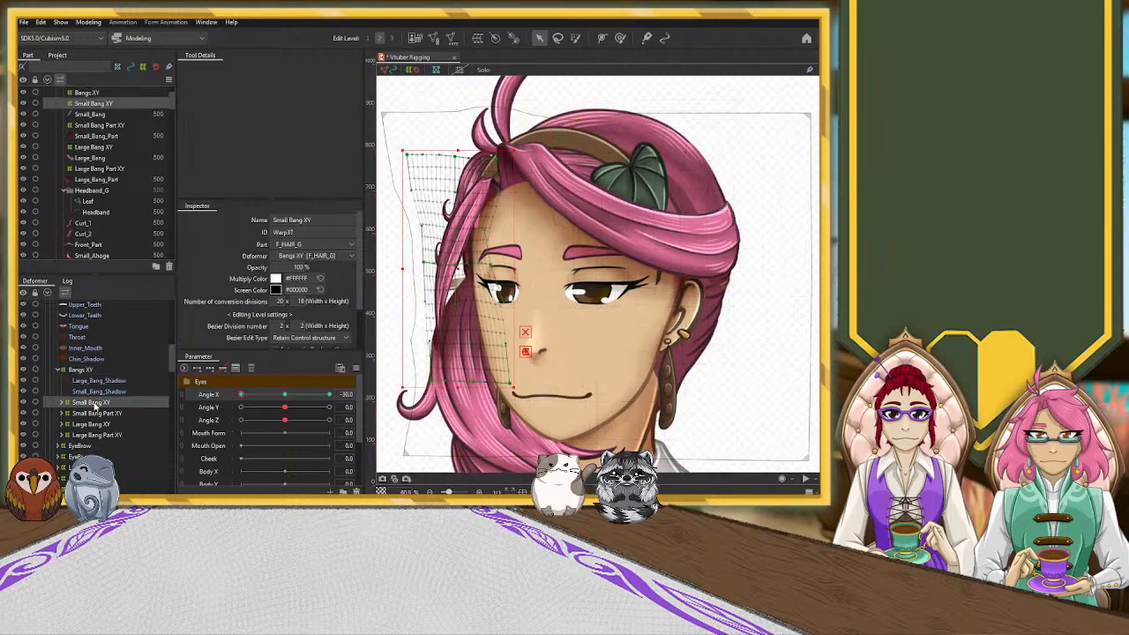
left_click(90, 413)
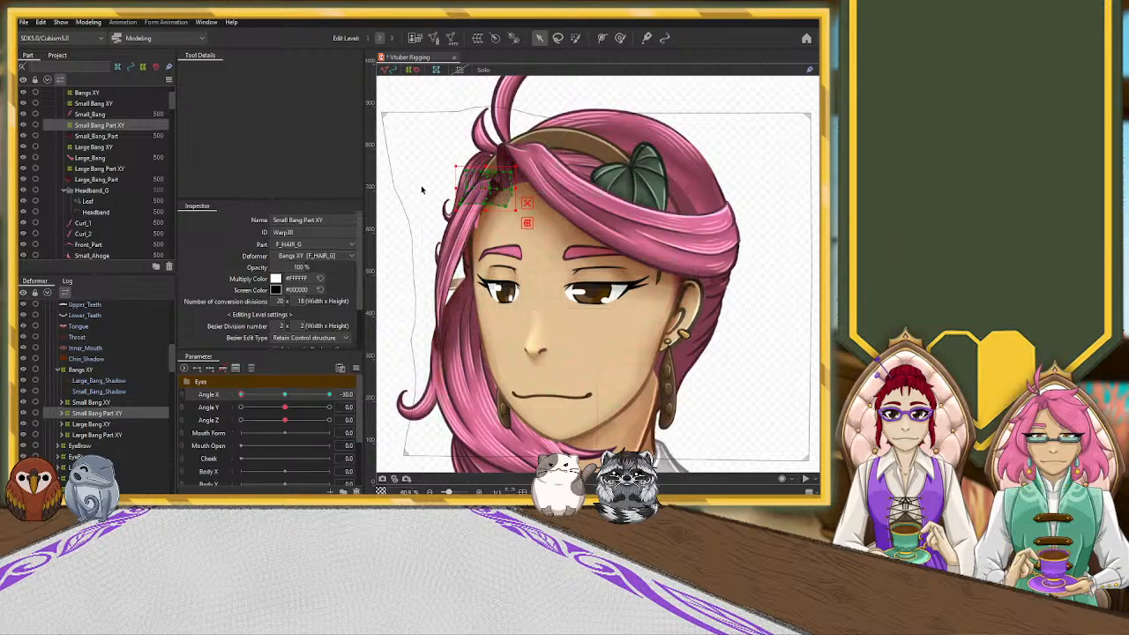
scroll(426, 189, "up", 2)
scroll(438, 195, "up", 2)
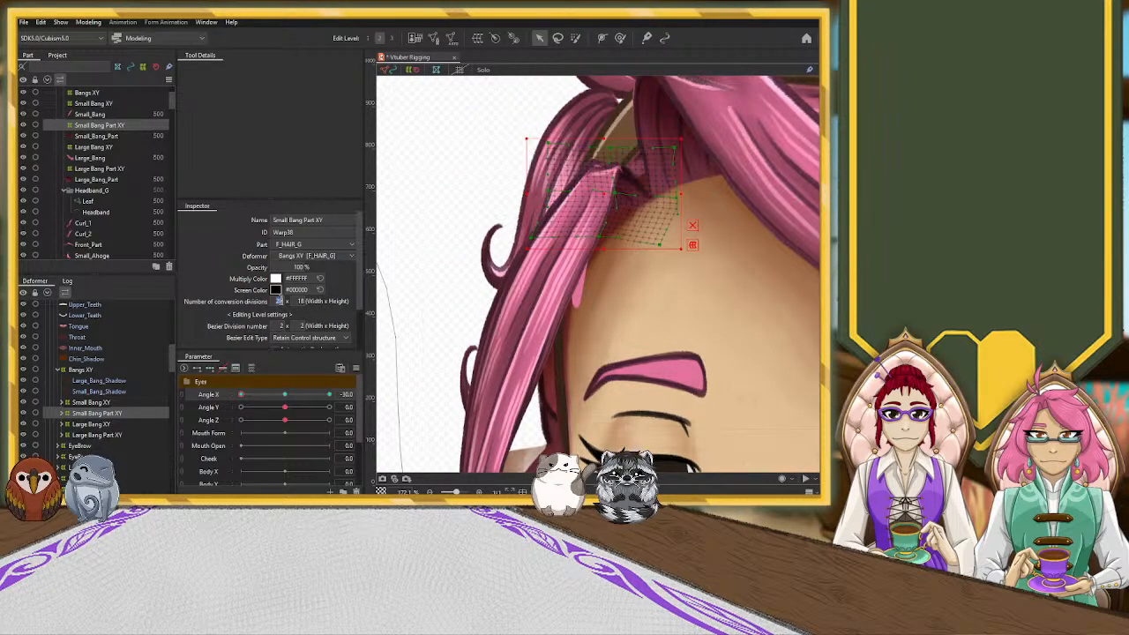
double_click(298, 302)
type("10")
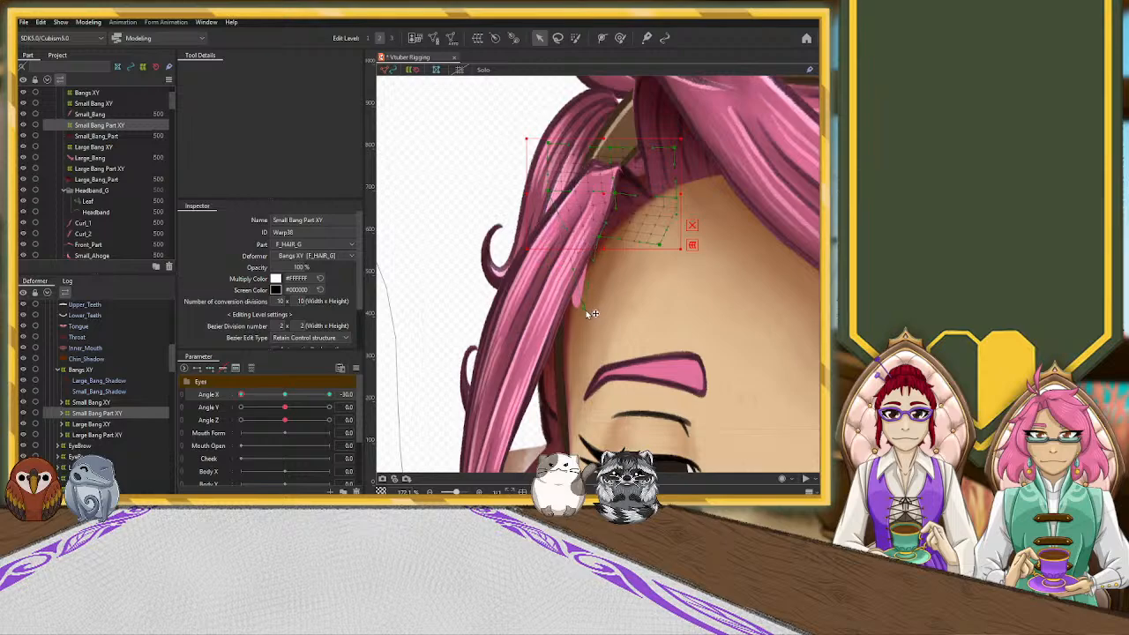
At Angle X -30, pull the lower edge of Small Bang Part XY down along the small bang and forehead, and deselect it
left_click_drag(590, 312, 590, 313)
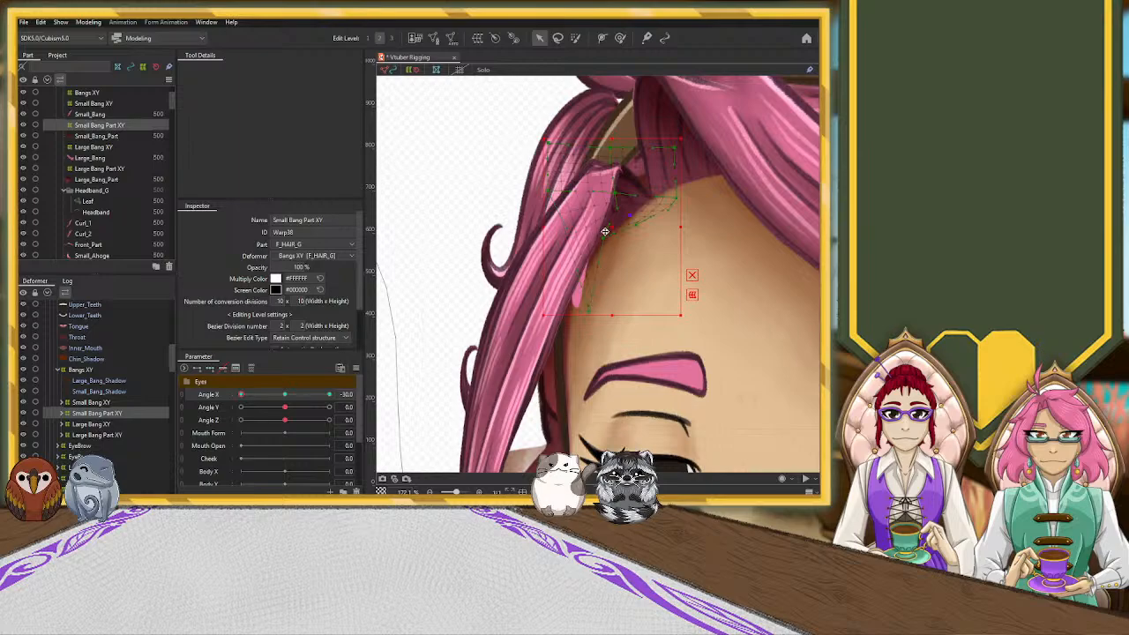
scroll(606, 259, "down", 5)
left_click(498, 254)
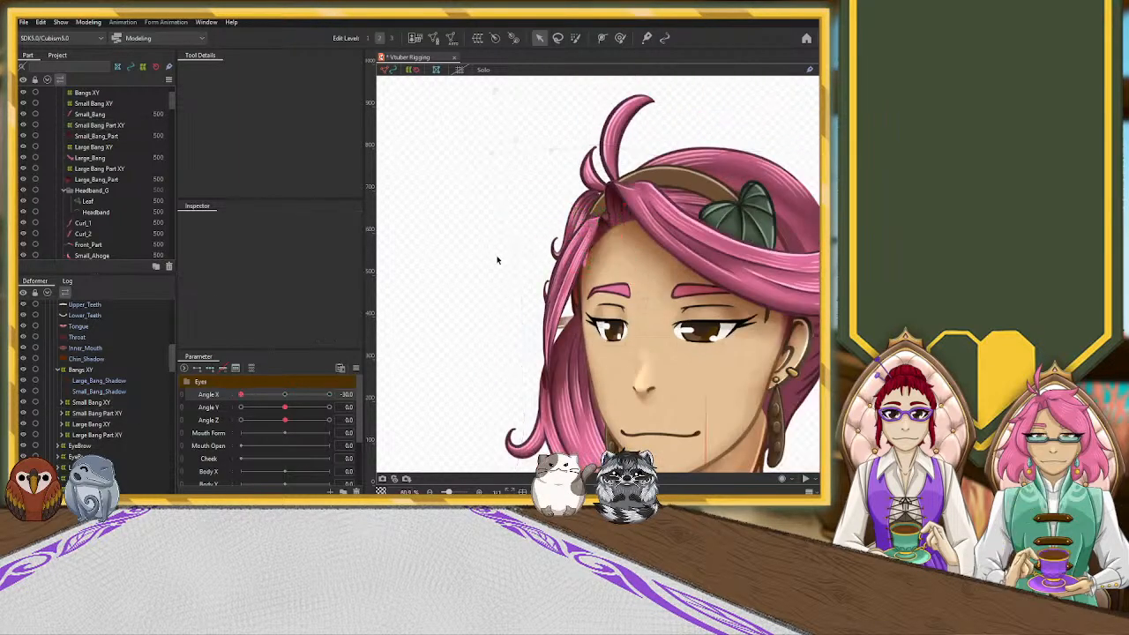
Inspect the small bang's root, and sweep Angle X between -30 and 0 to check the hair's head turn
scroll(551, 261, "up", 3)
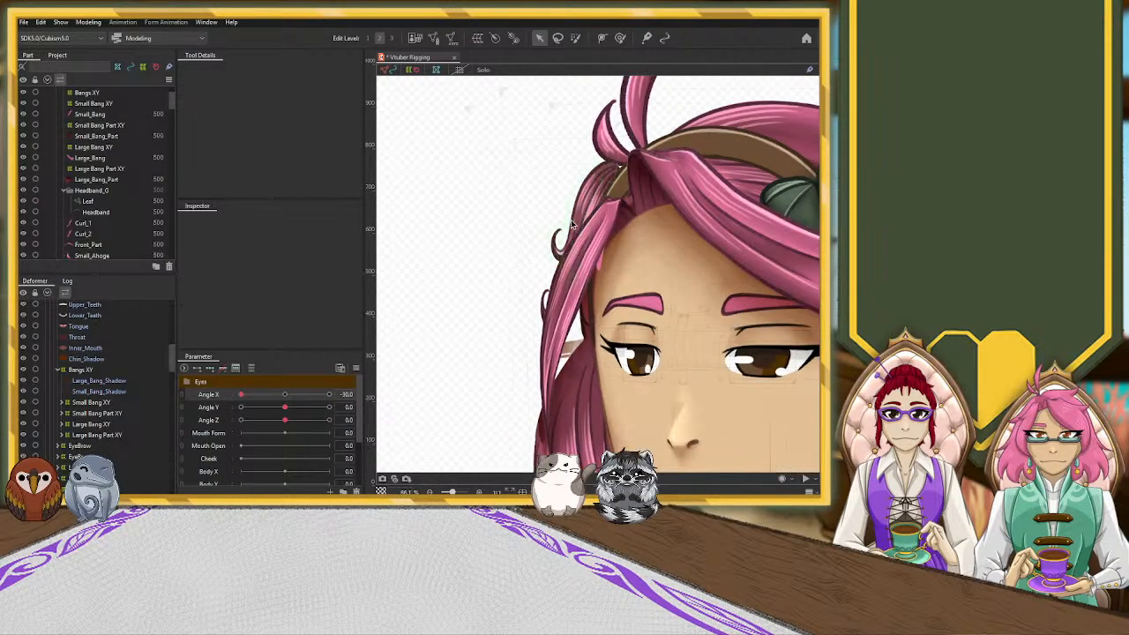
scroll(572, 225, "down", 3)
scroll(572, 225, "down", 2)
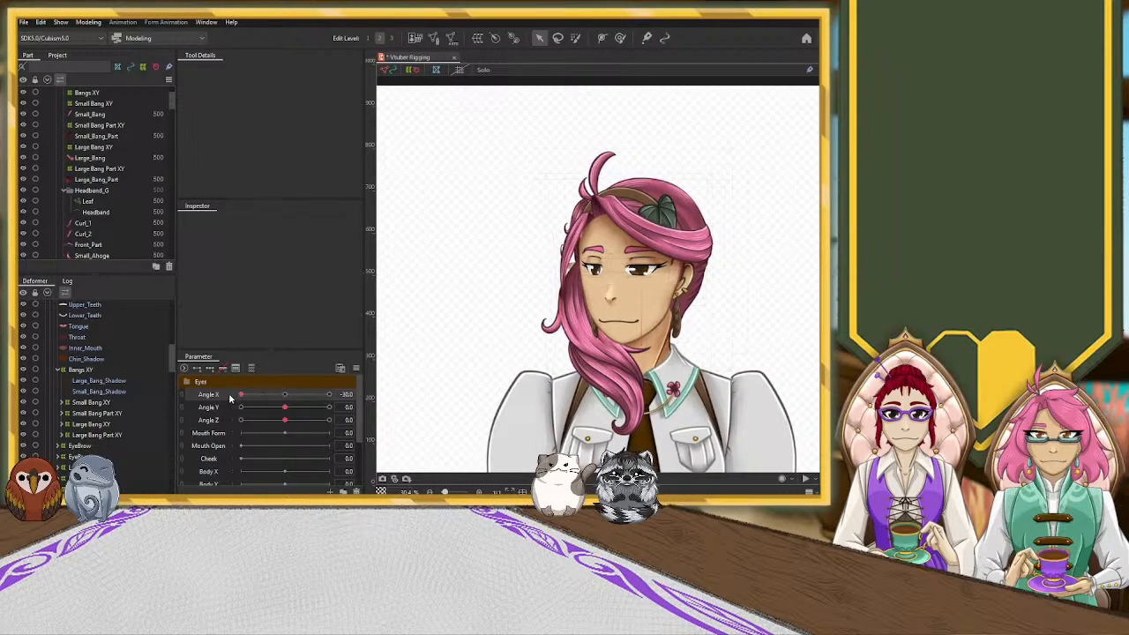
left_click_drag(241, 394, 273, 408)
left_click_drag(290, 403, 222, 424)
left_click(284, 395)
At Angle X 0, create a 20 x 18 warp deformer Headband XY for Leaf and Headband under Face XY and add three Angle X keys
scroll(106, 357, "up", 3)
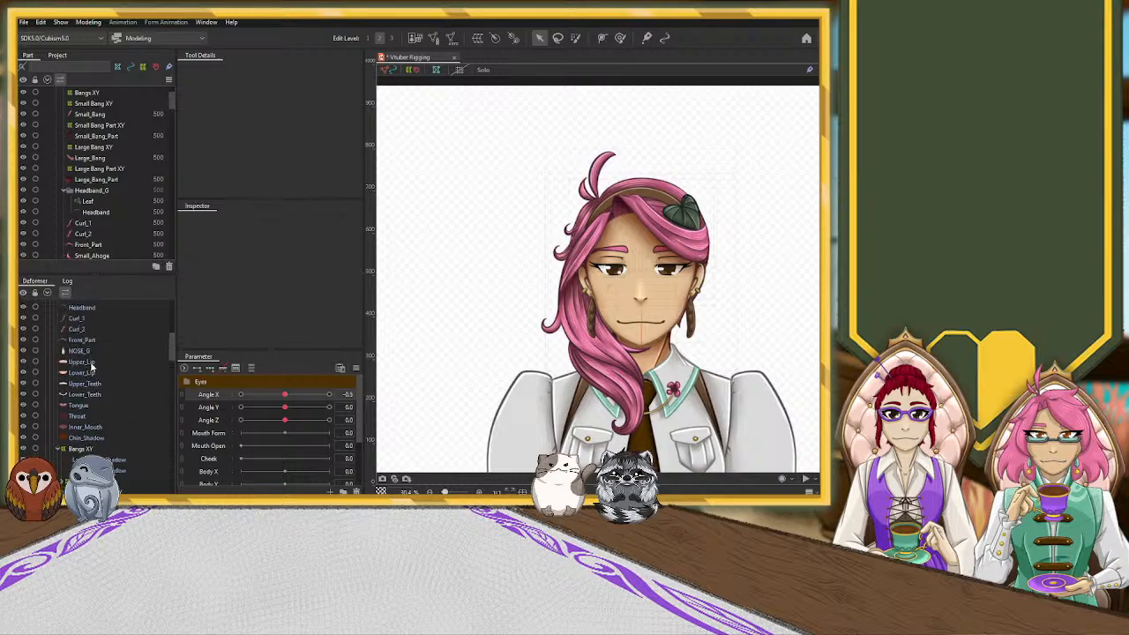
left_click(92, 385)
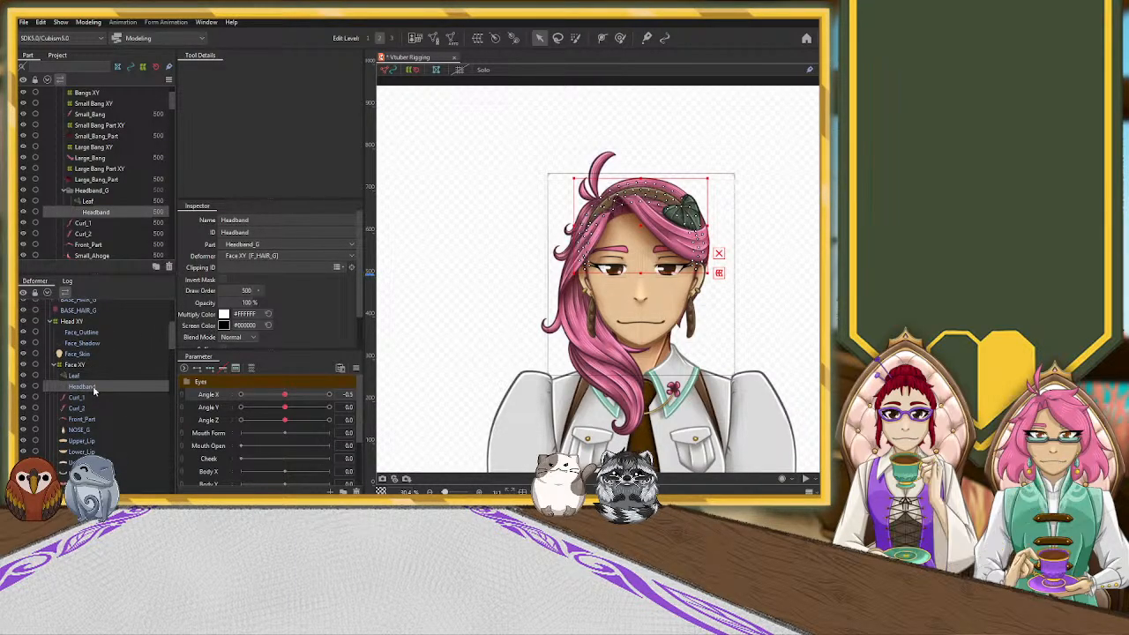
left_click(87, 377, "ctrl")
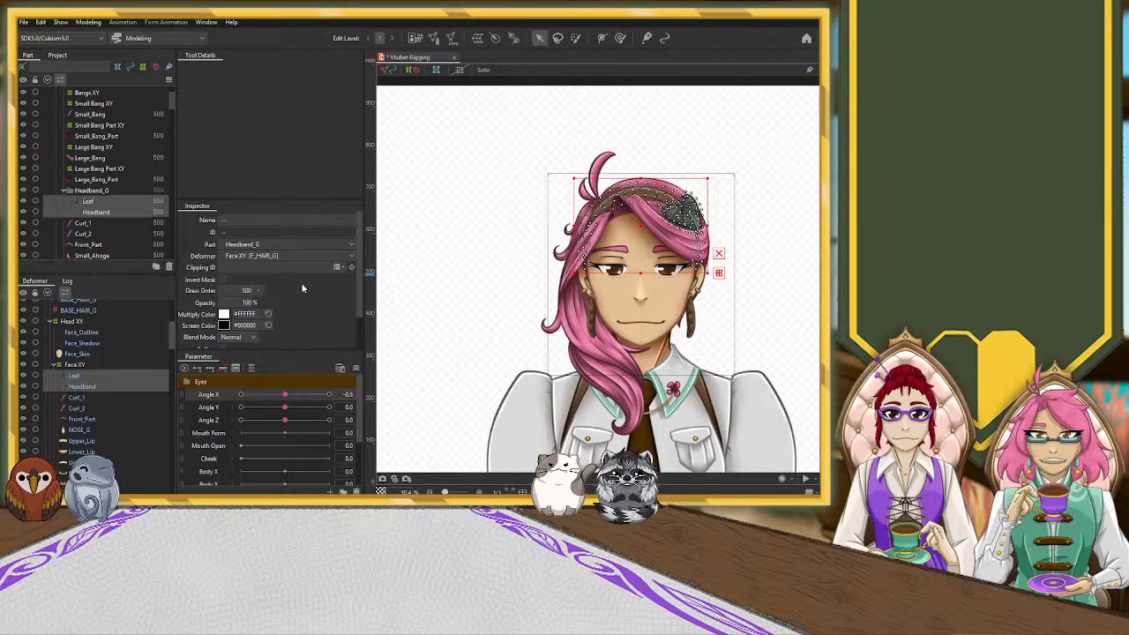
left_click(285, 395)
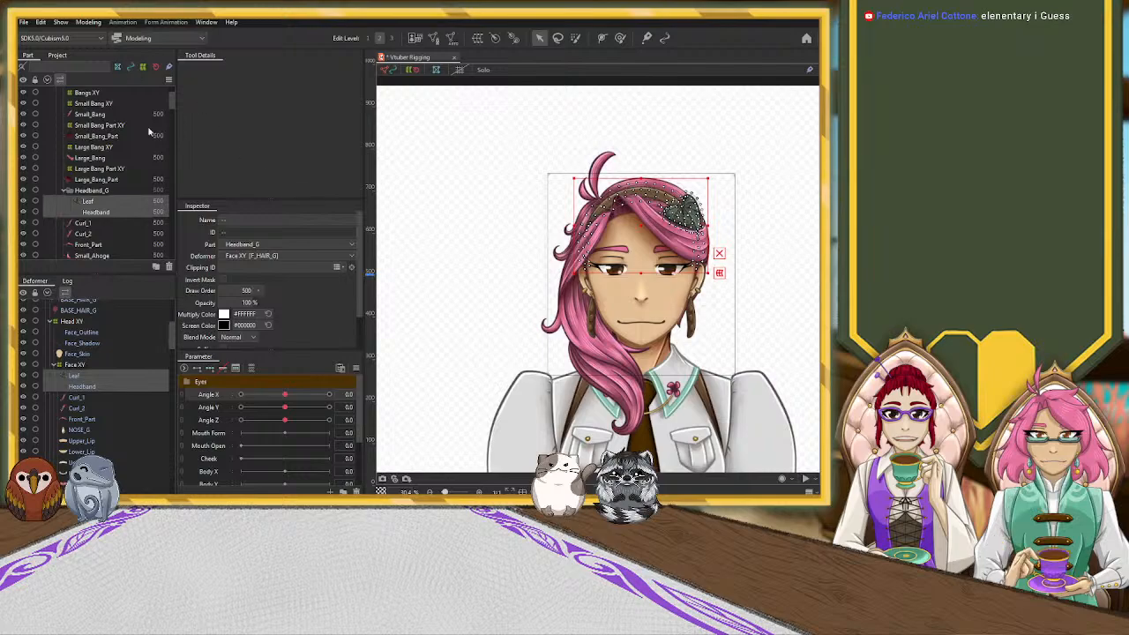
left_click(257, 344)
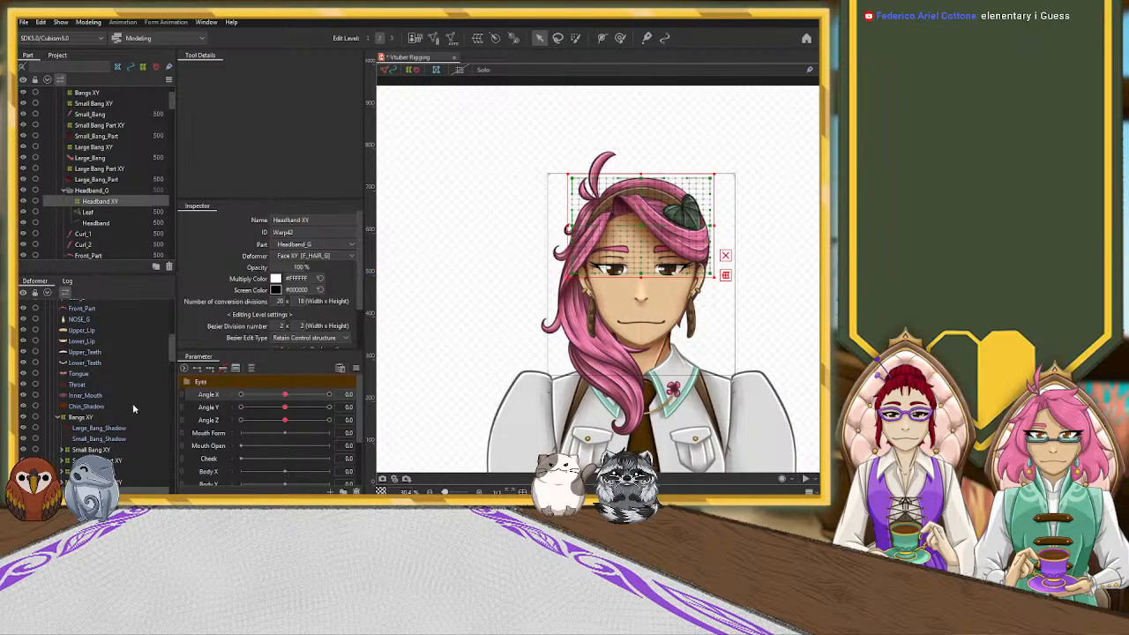
scroll(133, 406, "down", 3)
left_click(60, 415)
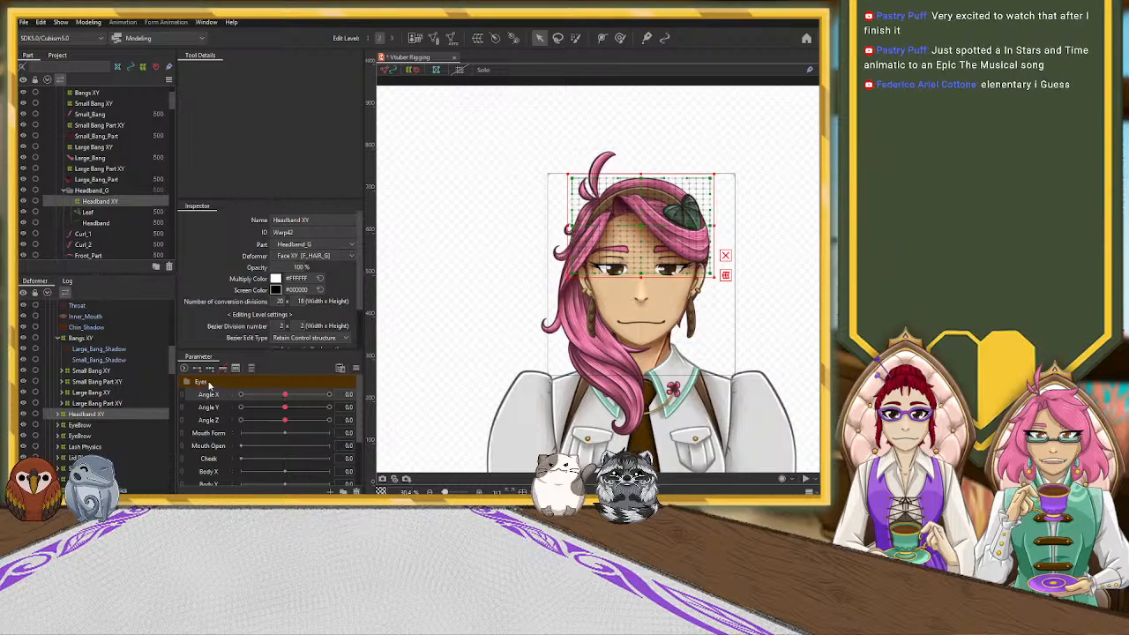
At Angle X -30, stretch the leaf-side edge of Headband XY outward toward the large bang's outer contour
left_click_drag(292, 398, 229, 396)
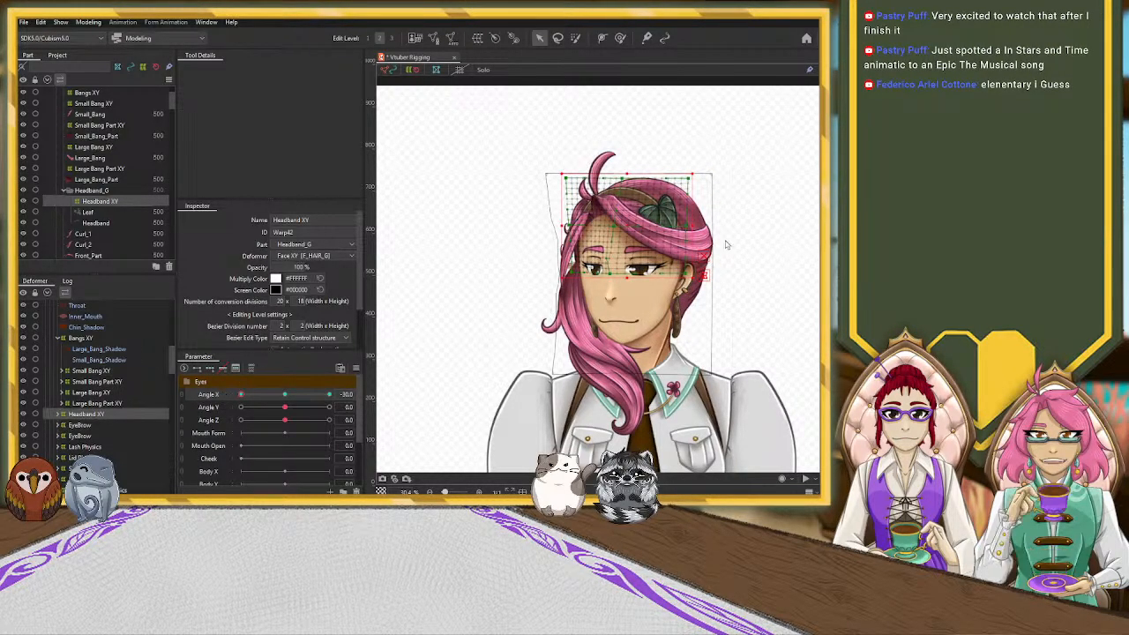
scroll(726, 245, "up", 2)
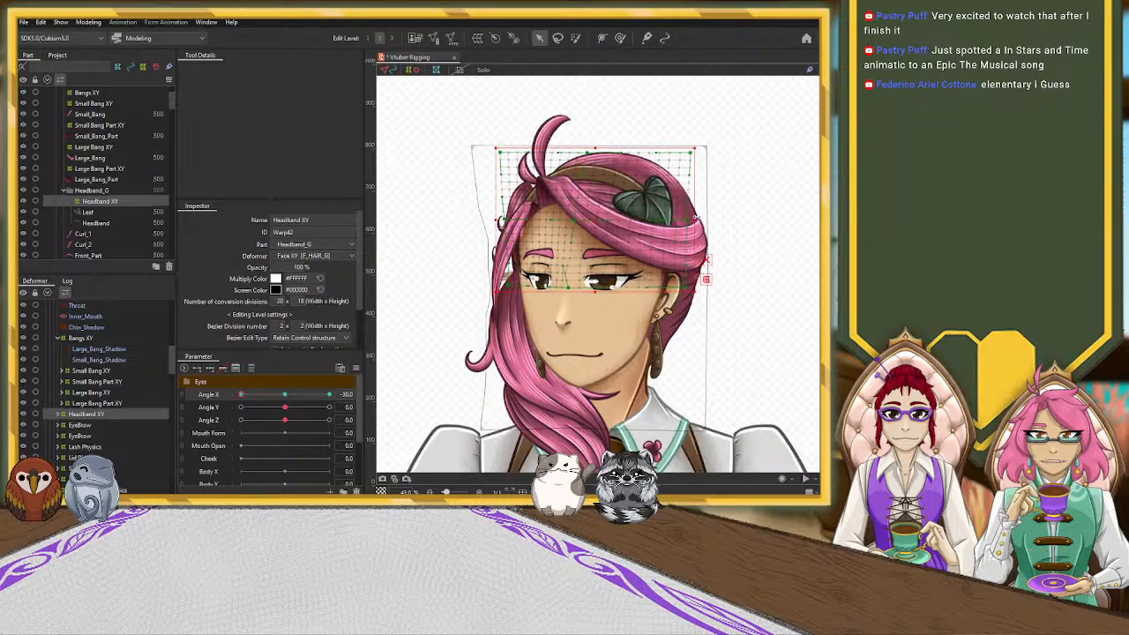
mouse_move(697, 216)
left_mouse_down()
mouse_move(712, 218)
mouse_move(697, 219)
left_mouse_up()
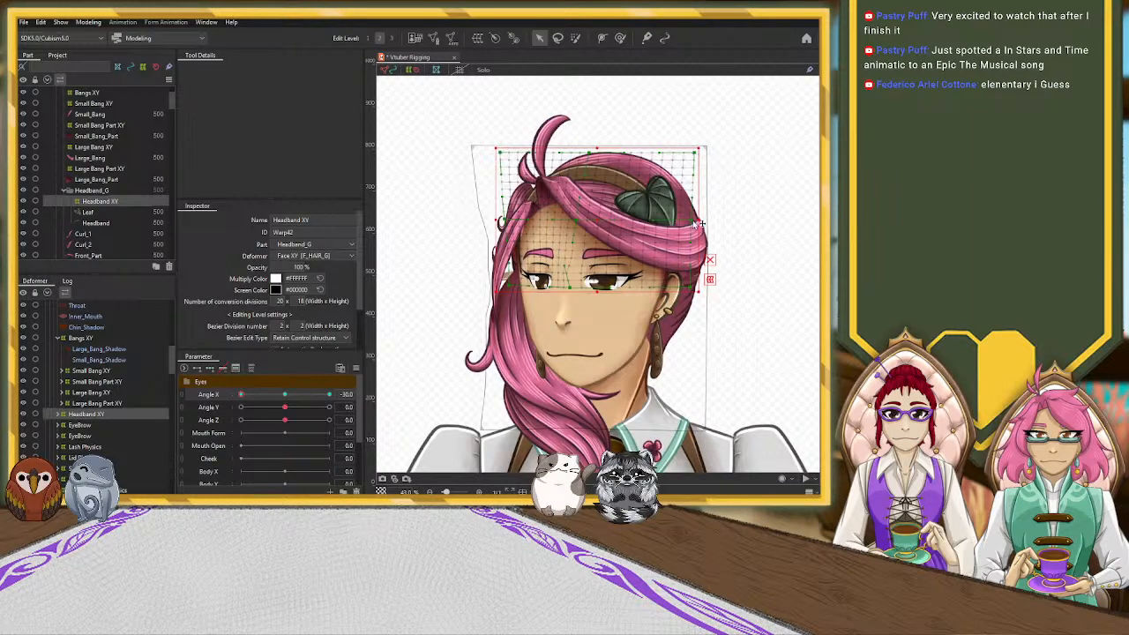
left_click_drag(695, 221, 706, 223)
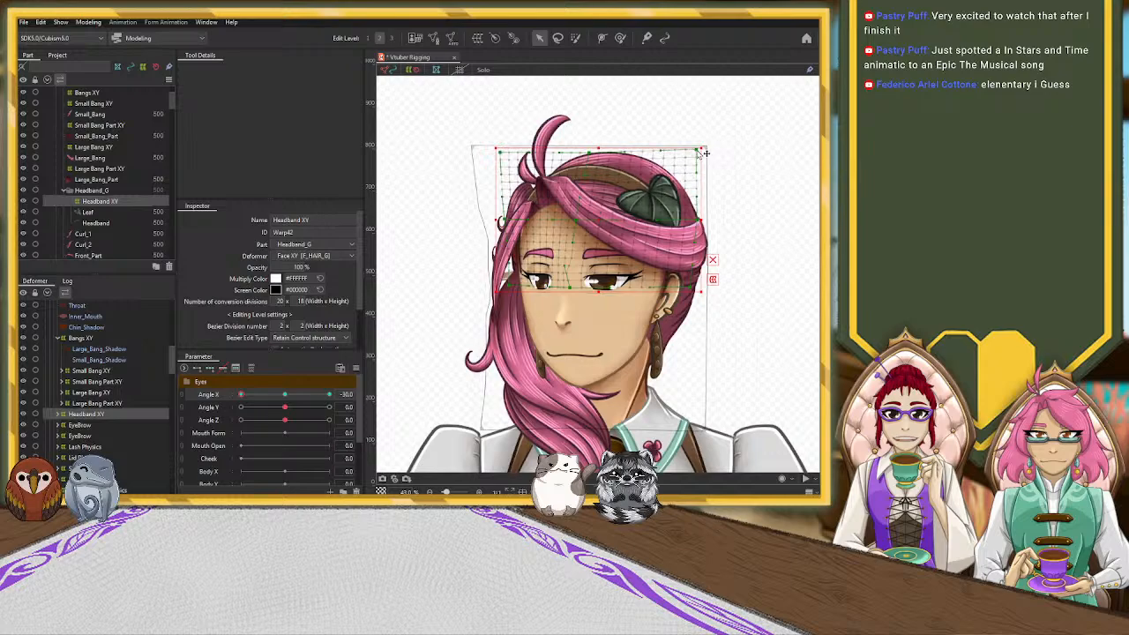
left_click_drag(698, 151, 698, 150)
left_click_drag(699, 222, 698, 222)
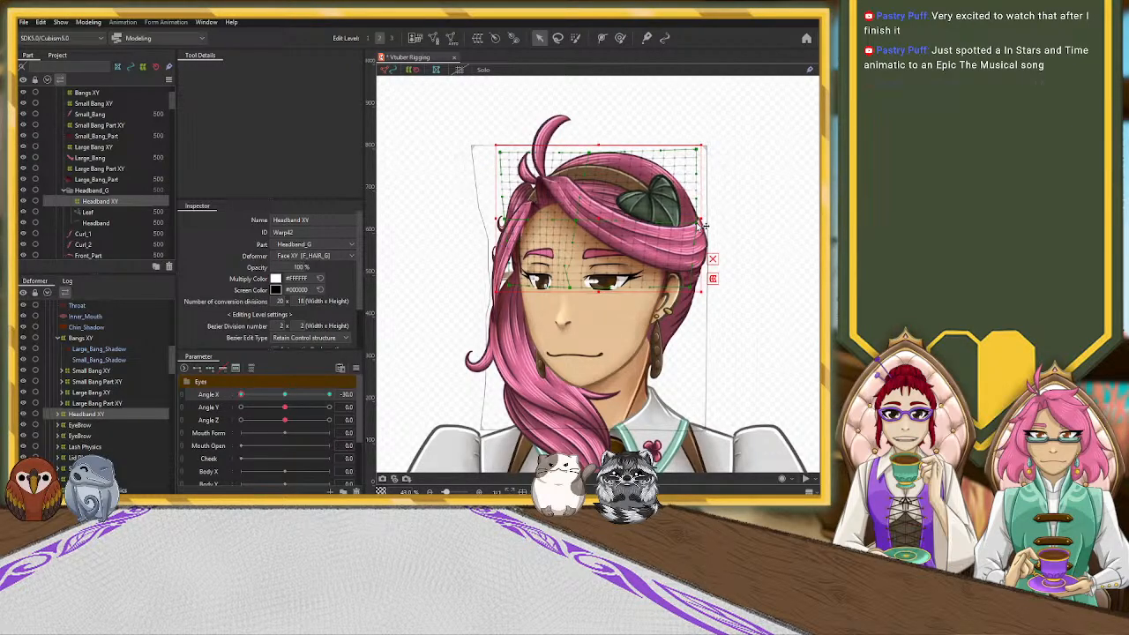
scroll(736, 272, "up", 3)
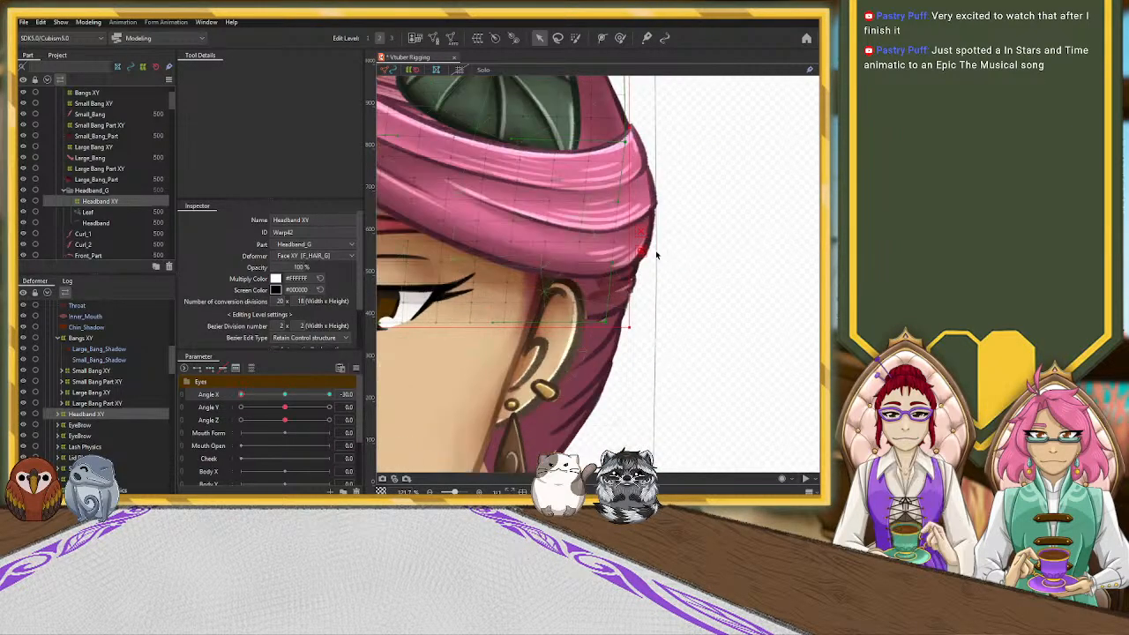
scroll(650, 254, "down", 2)
scroll(653, 256, "down", 2)
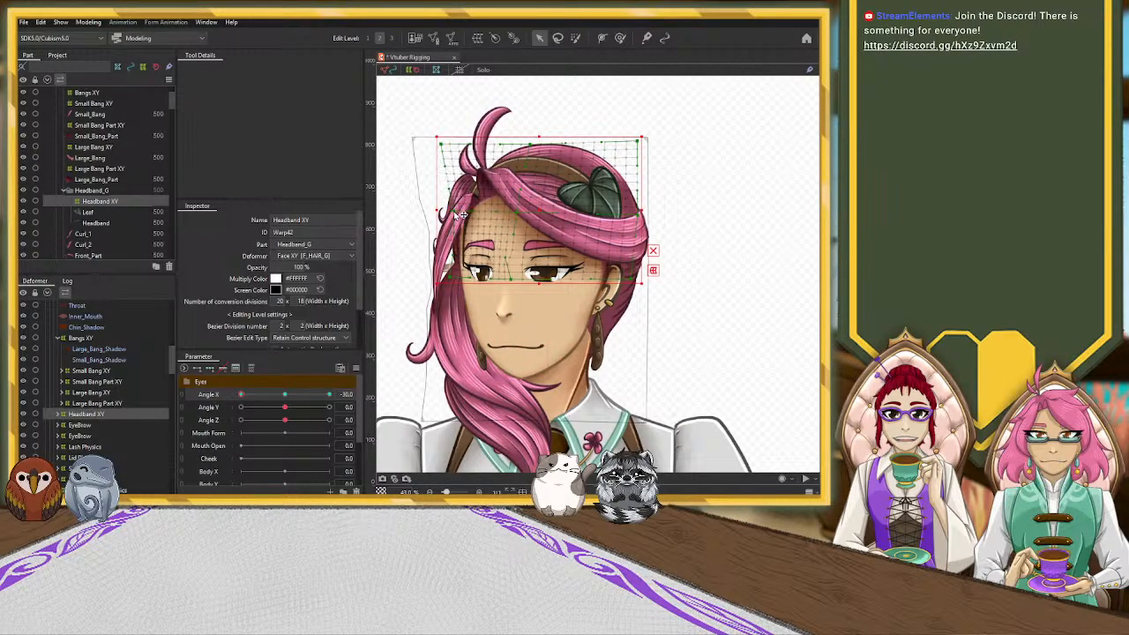
Pull the small-bang side of Headband XY inward at Angle X -30, and undo a sideways shift of the whole deformer
left_click_drag(519, 210, 460, 237)
left_click_drag(457, 281, 449, 279)
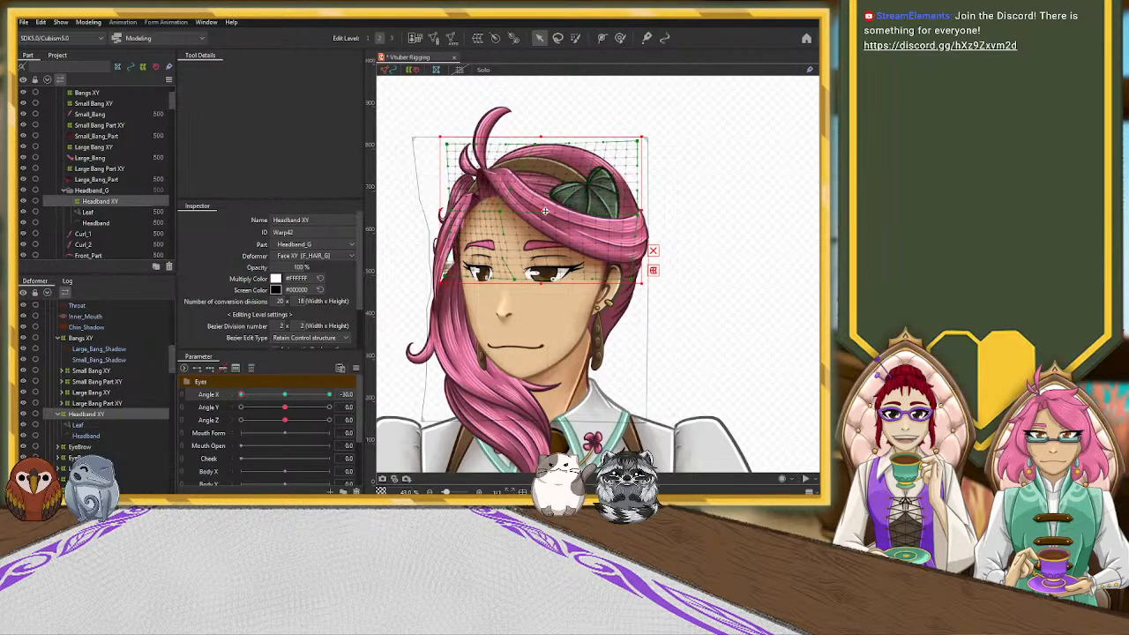
left_click_drag(545, 210, 549, 212)
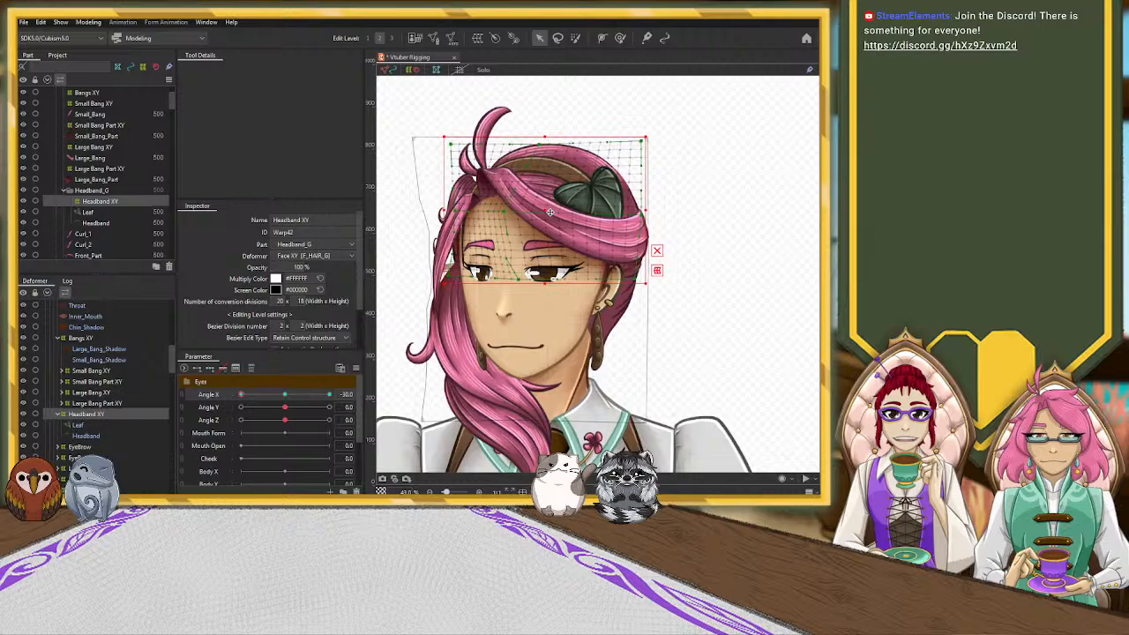
key("ctrl+z")
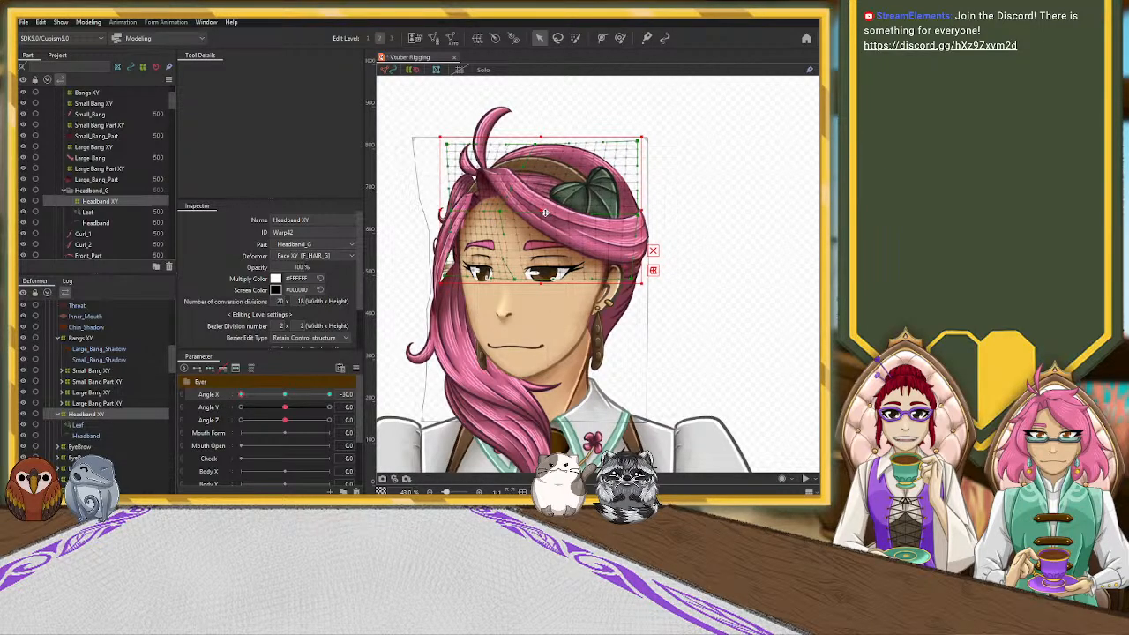
Shift the Headband XY control point below the leaf toward the ear side at Angle X -30 and check the head turn
scroll(545, 212, "up", 3)
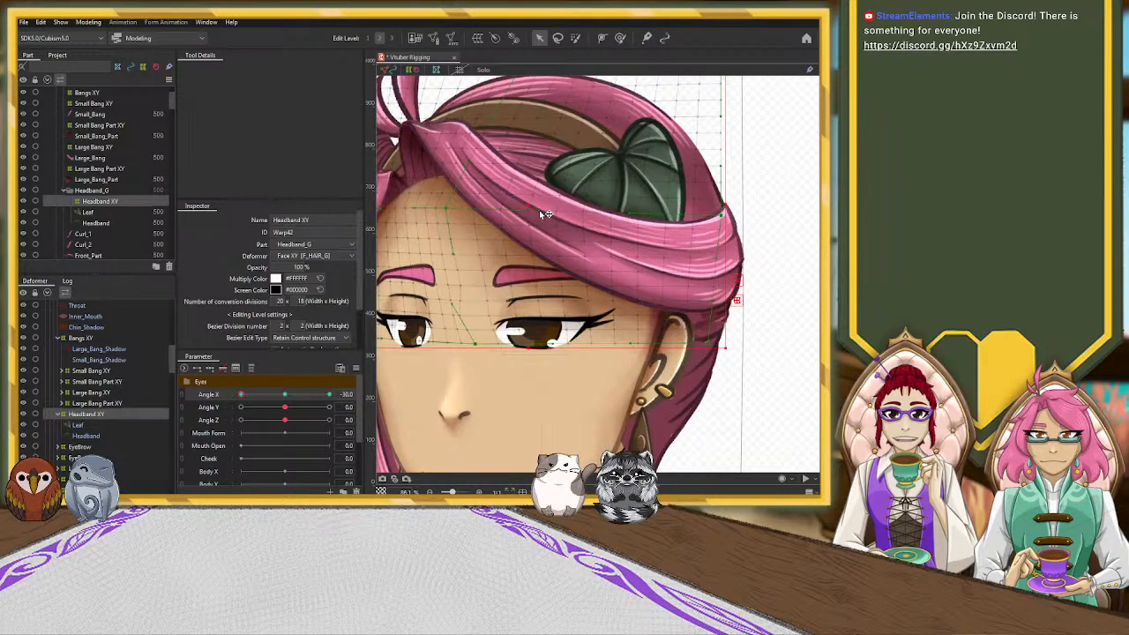
left_click_drag(540, 212, 565, 211)
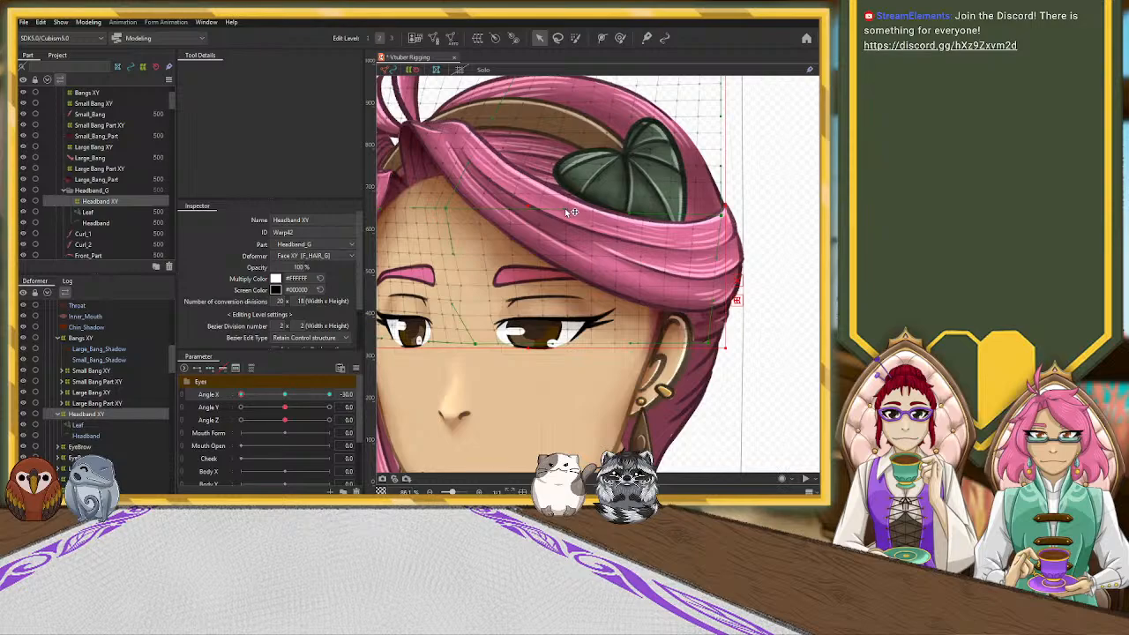
scroll(565, 208, "down", 4)
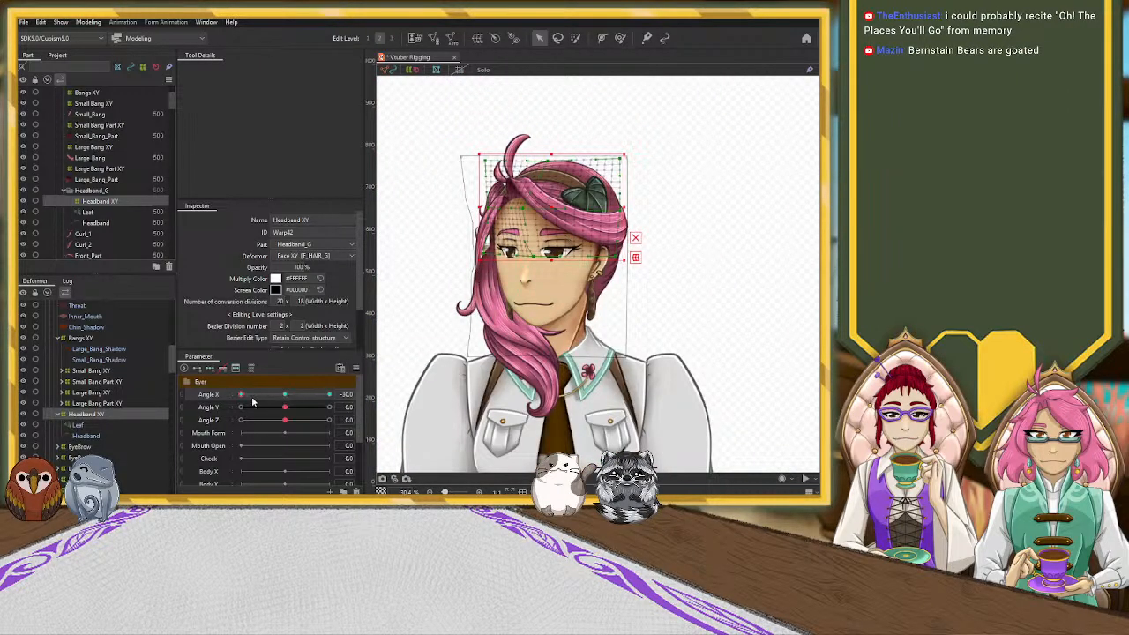
mouse_move(242, 395)
left_mouse_down()
mouse_move(295, 397)
mouse_move(208, 406)
mouse_move(309, 401)
mouse_move(227, 406)
left_mouse_up()
scroll(451, 197, "up", 3)
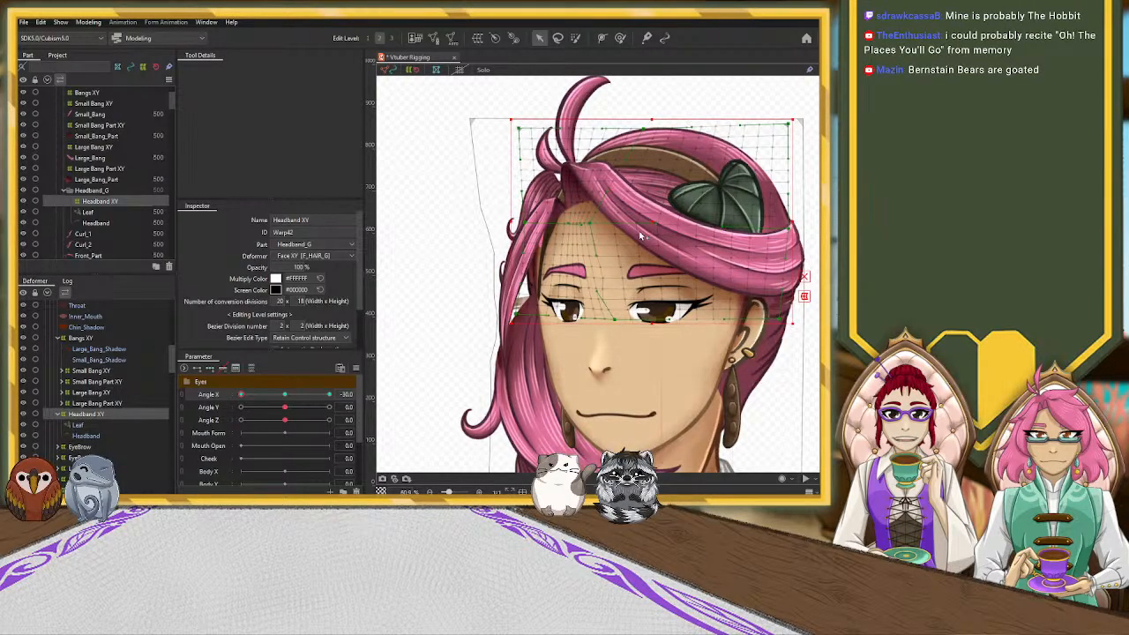
Pull the small-bang side of Headband XY inward along the hairline at Angle X -30 with a large deform brush
left_click(621, 39)
left_click_drag(521, 259, 549, 245)
left_click_drag(517, 322, 514, 322)
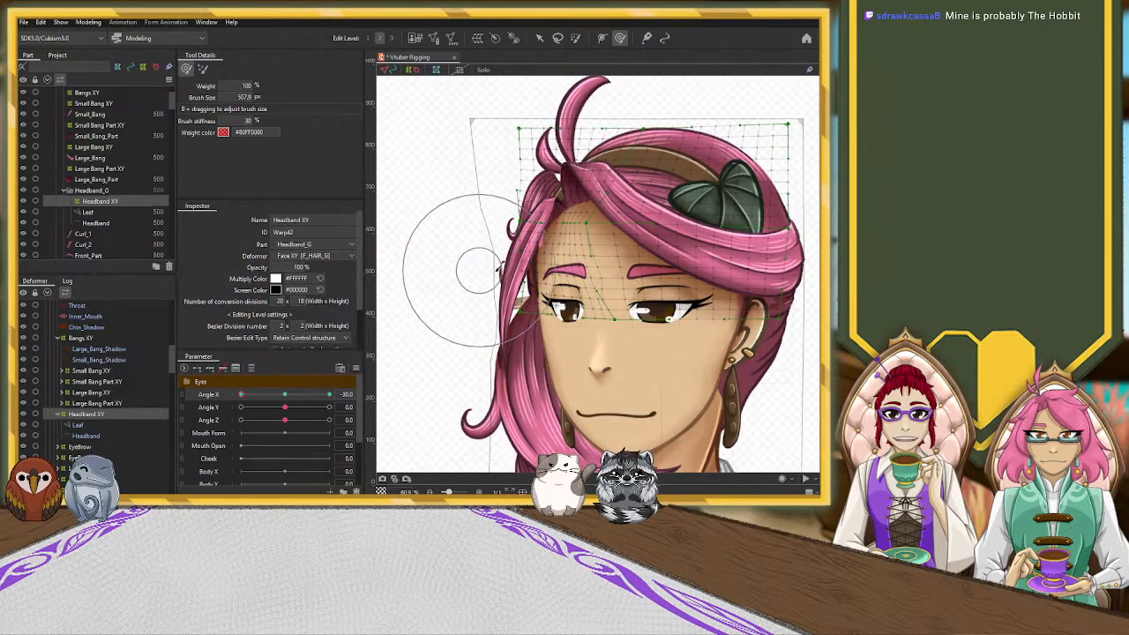
key("b")
mouse_move(493, 342)
left_mouse_down()
mouse_move(493, 315)
mouse_move(481, 308)
left_mouse_up()
left_click_drag(568, 271, 574, 295)
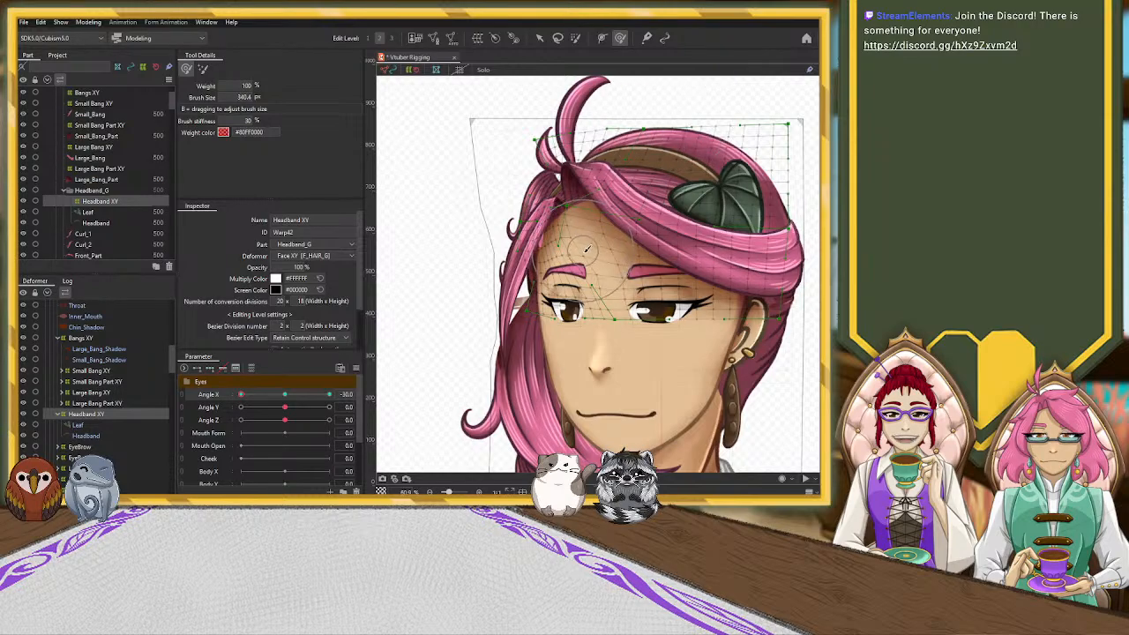
Refine the Headband XY grid around the hair parting at Angle X -30 with a smaller deform brush
key("b")
left_click_drag(592, 259, 590, 217)
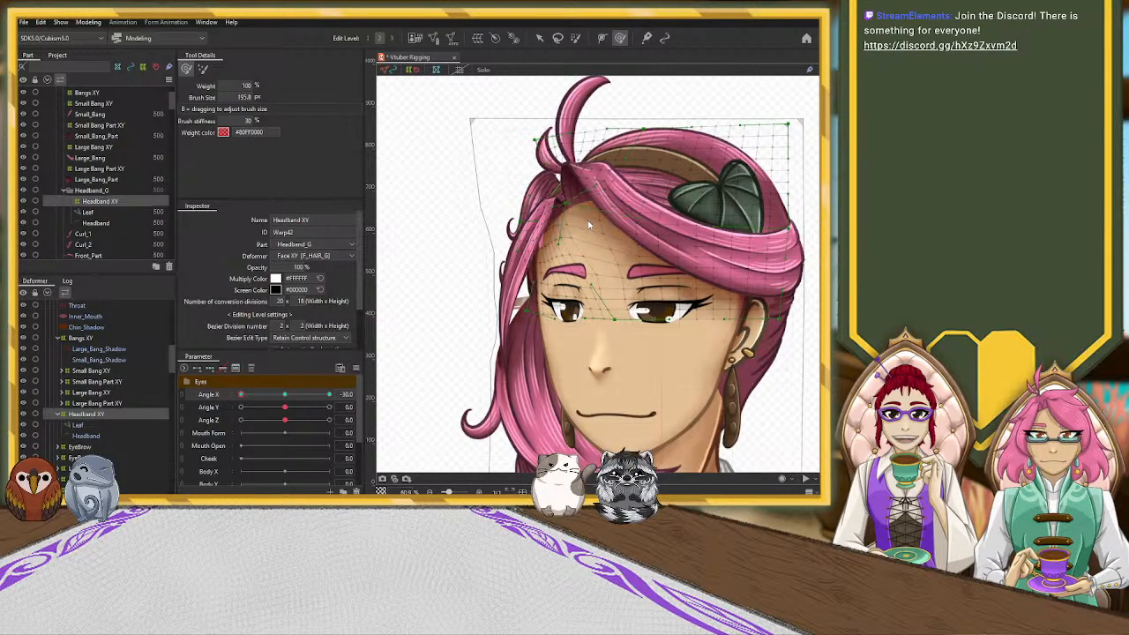
left_click_drag(594, 224, 584, 198)
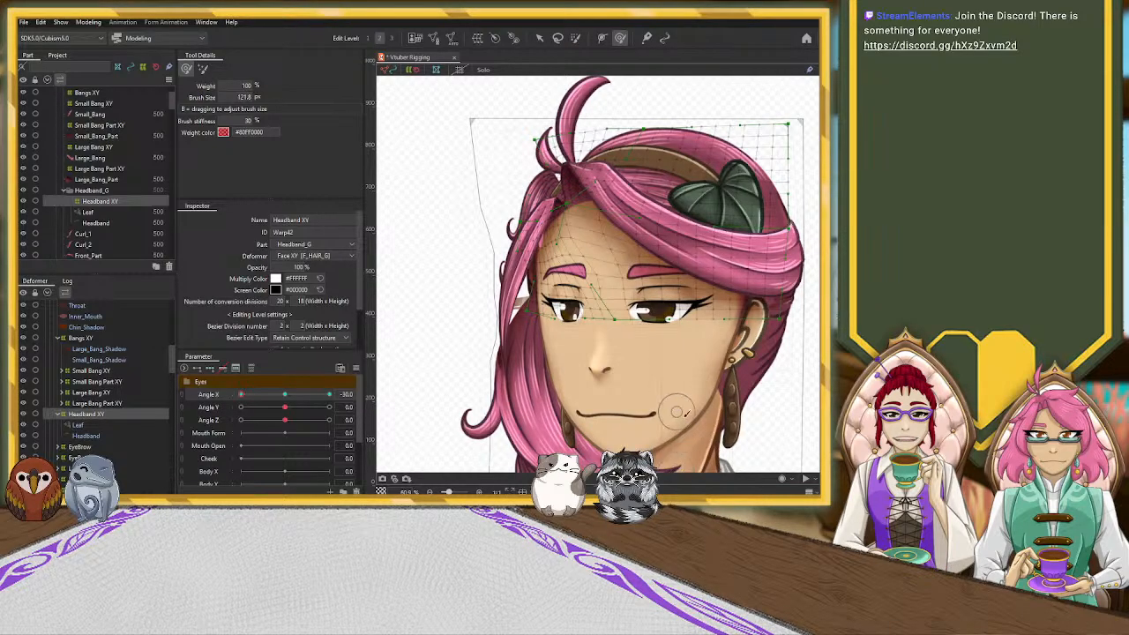
Sweep Angle X back and forth to check how the headband follows the head turn
scroll(462, 262, "down", 5)
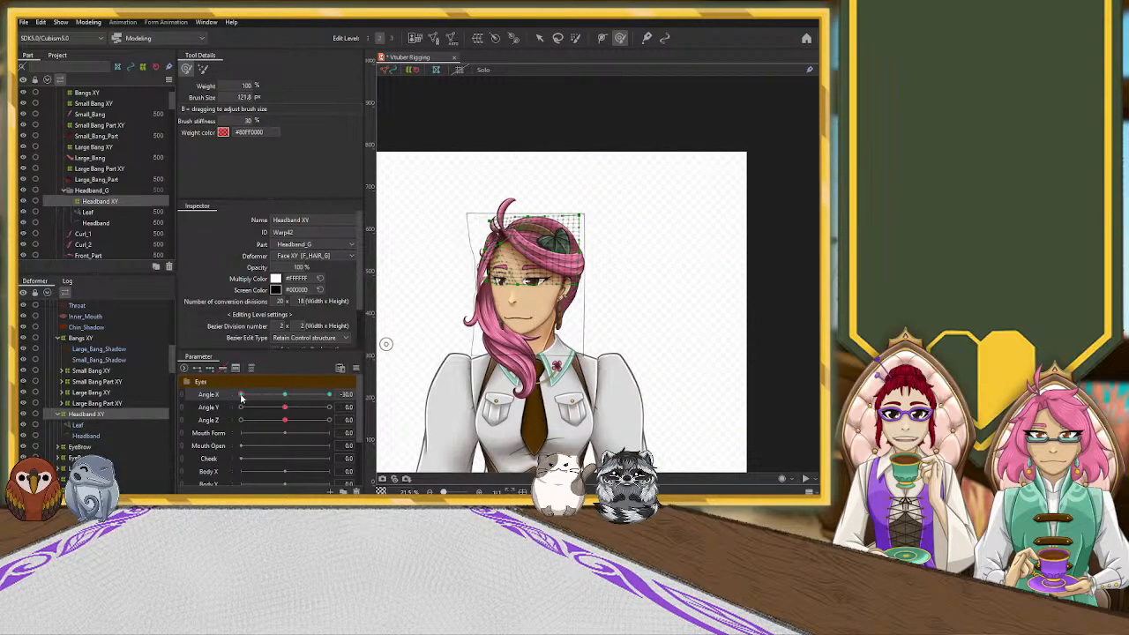
left_click_drag(241, 396, 325, 388)
left_click_drag(241, 395, 210, 397)
mouse_move(207, 397)
left_mouse_down()
mouse_move(290, 383)
mouse_move(244, 386)
mouse_move(211, 392)
mouse_move(304, 392)
mouse_move(199, 397)
left_mouse_up()
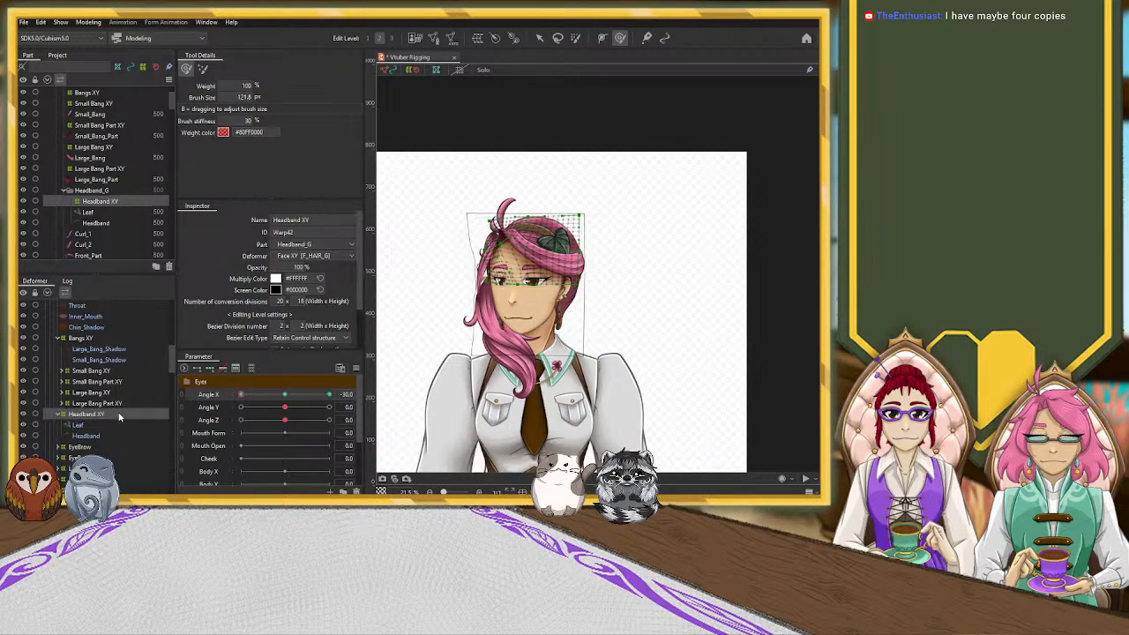
left_click(58, 417)
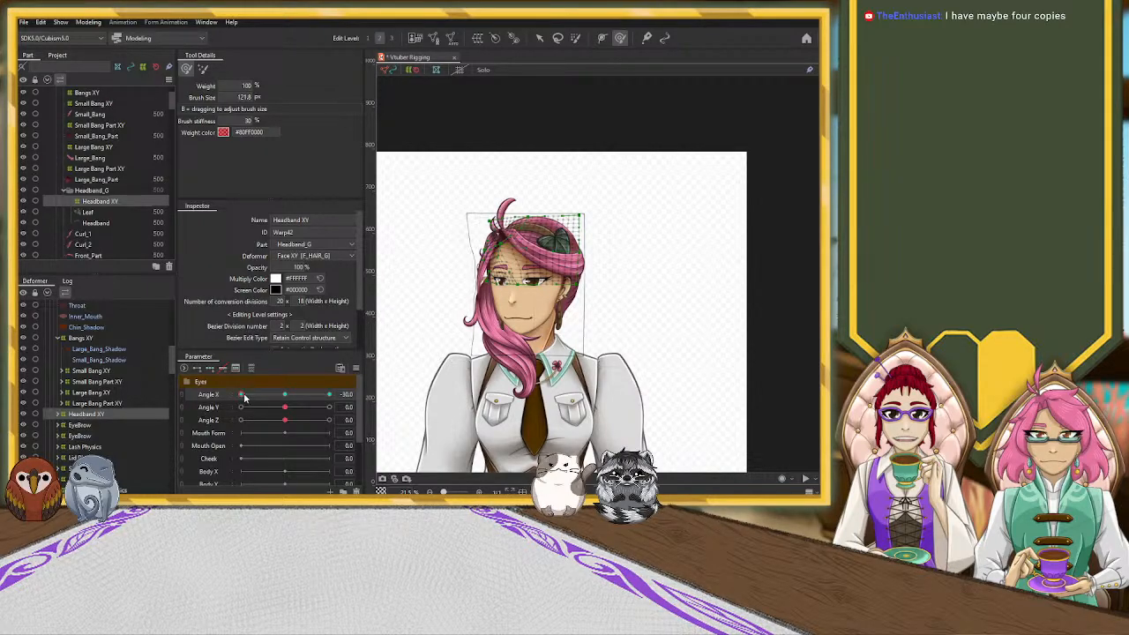
left_click_drag(245, 398, 196, 403)
left_click(57, 414)
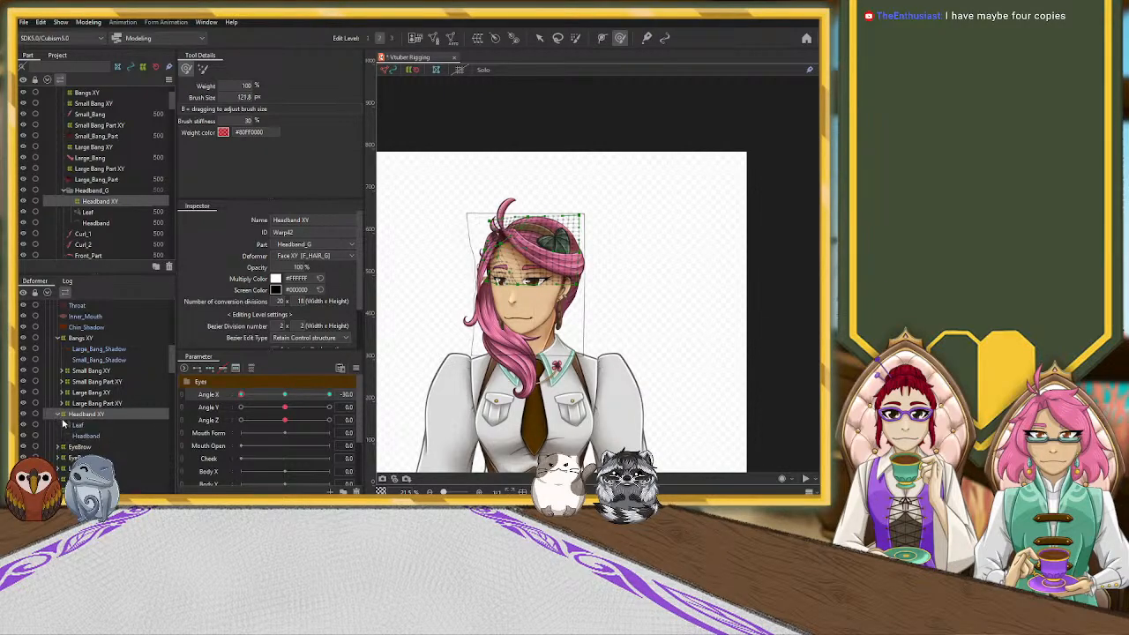
Create a warp deformer Leaf XY for Leaf under Headband XY, add three Angle X keys, and return to Angle X -30
left_click(90, 426)
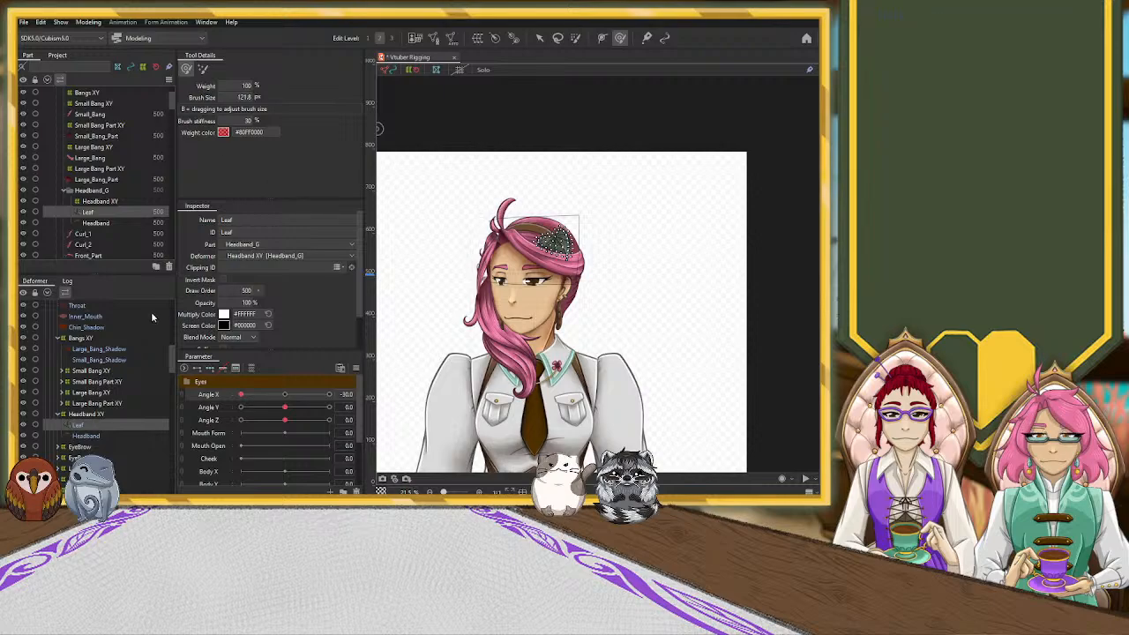
left_click(243, 337)
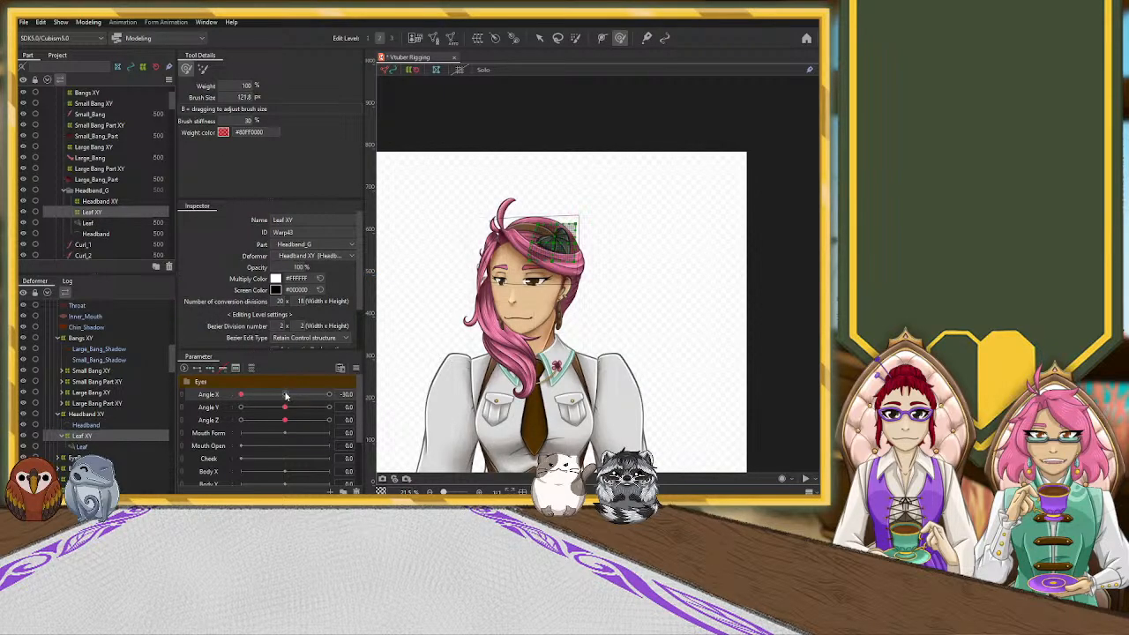
left_click(285, 394)
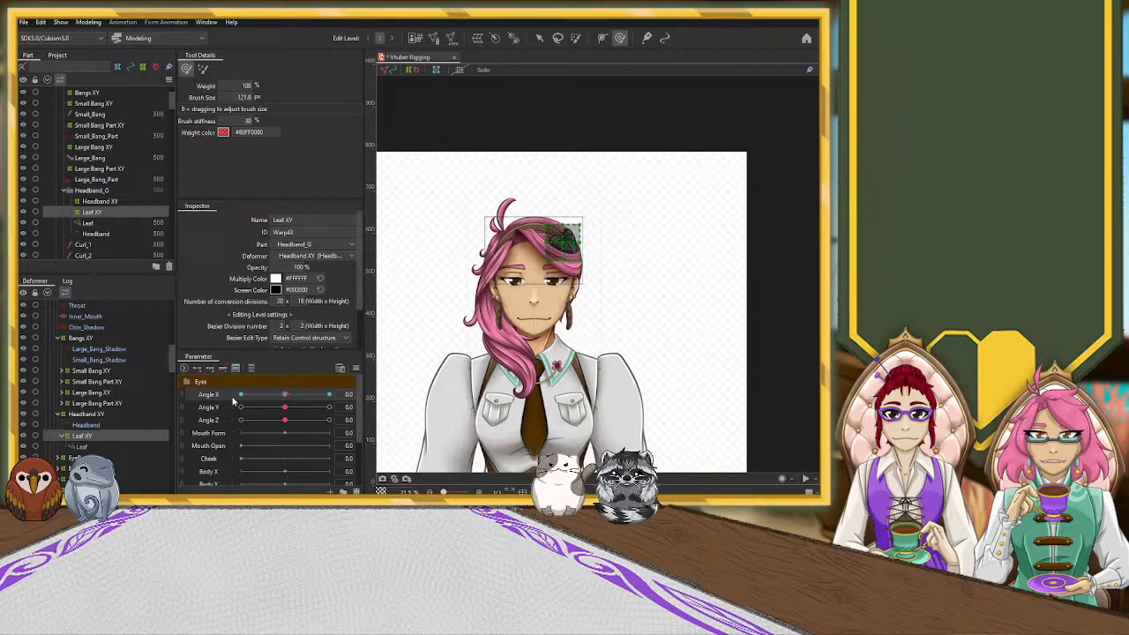
left_click_drag(284, 395, 240, 395)
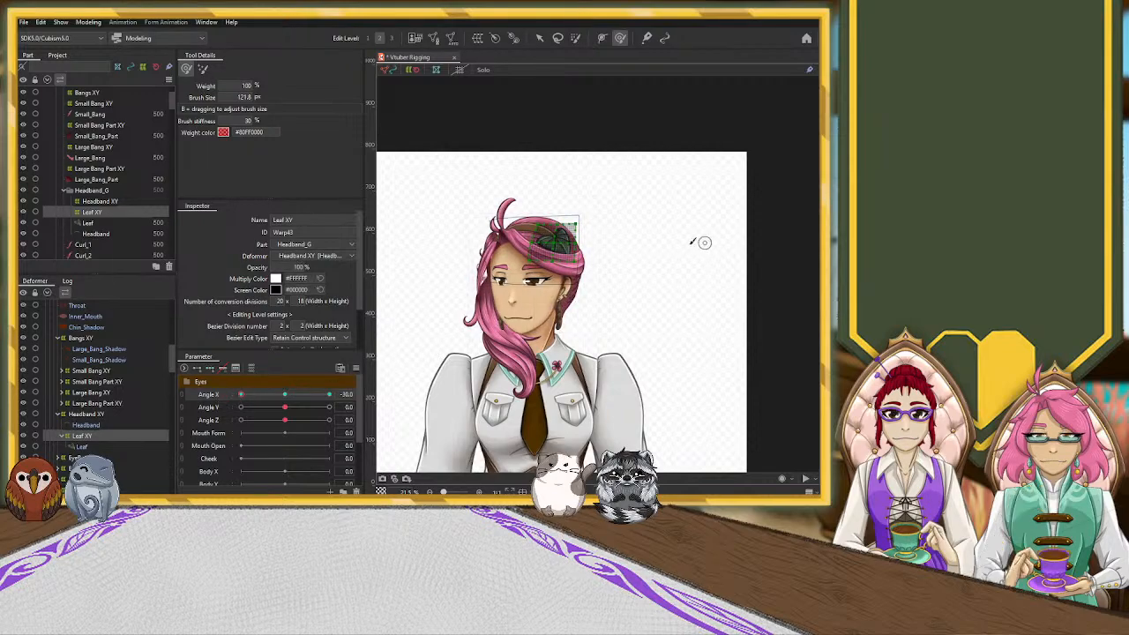
Set the conversion divisions of Leaf XY to 5 x 5
scroll(657, 244, "up", 2)
scroll(657, 245, "down", 3)
scroll(647, 244, "up", 3)
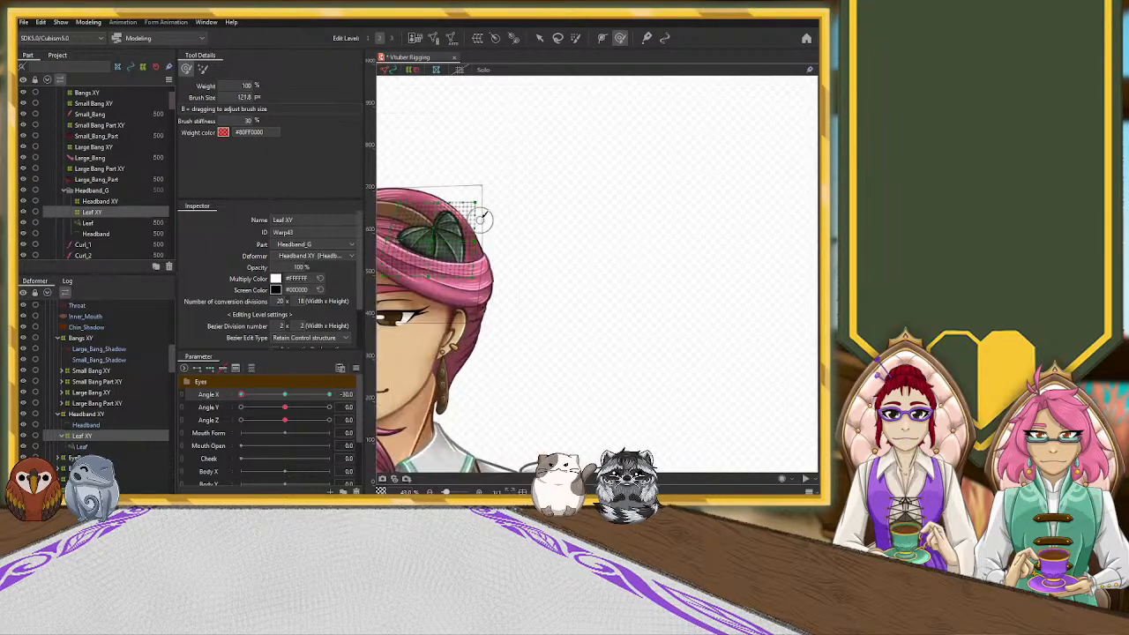
key("v")
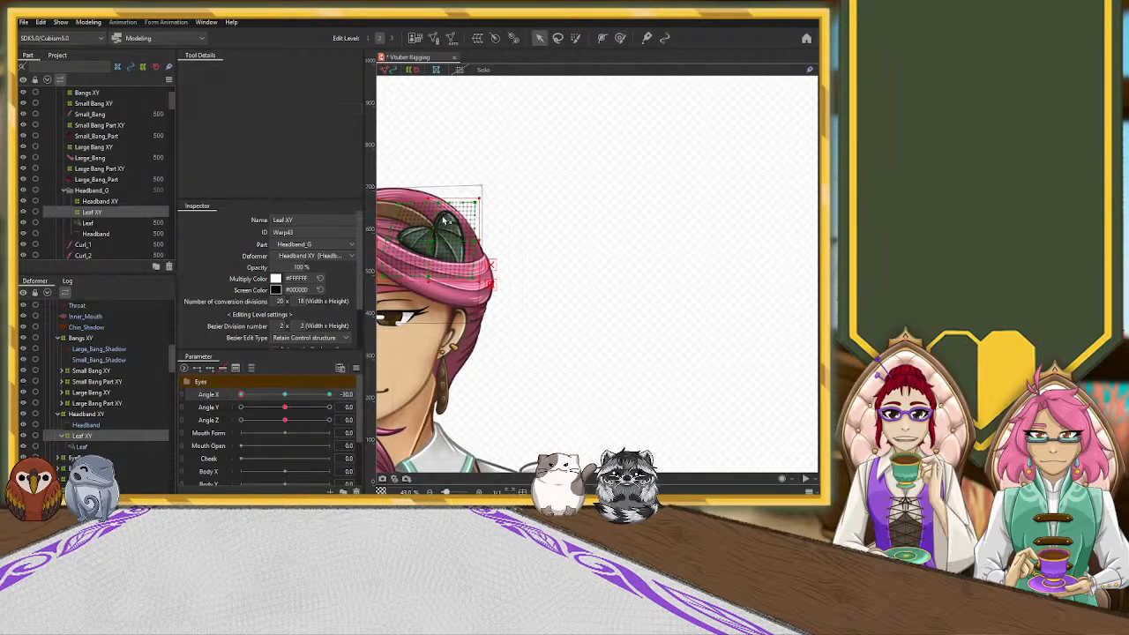
double_click(279, 301)
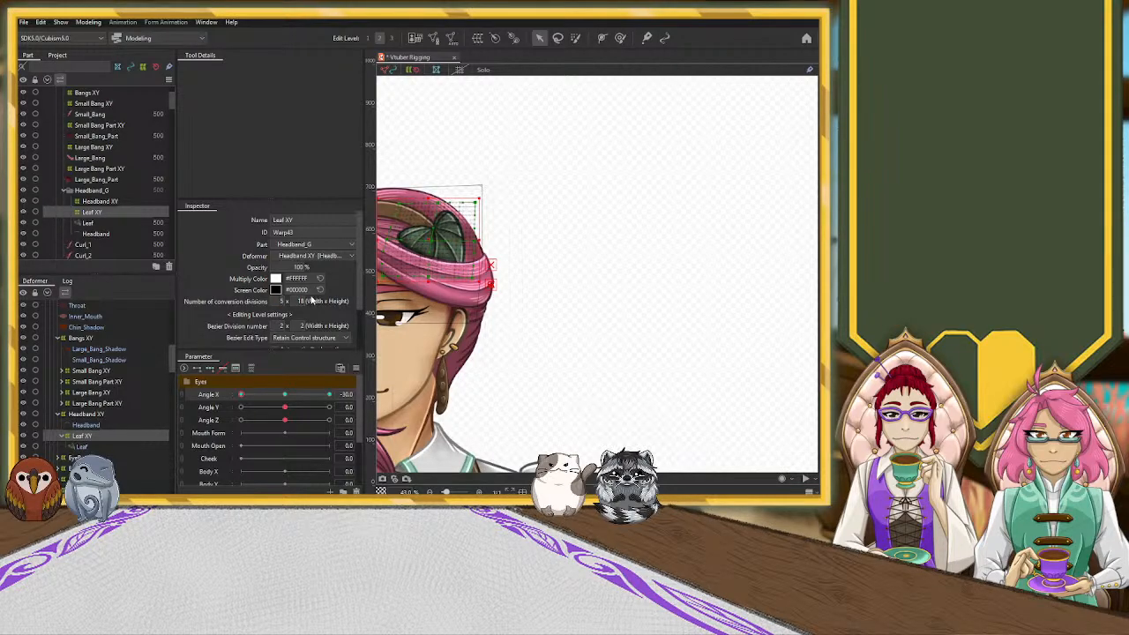
double_click(301, 301)
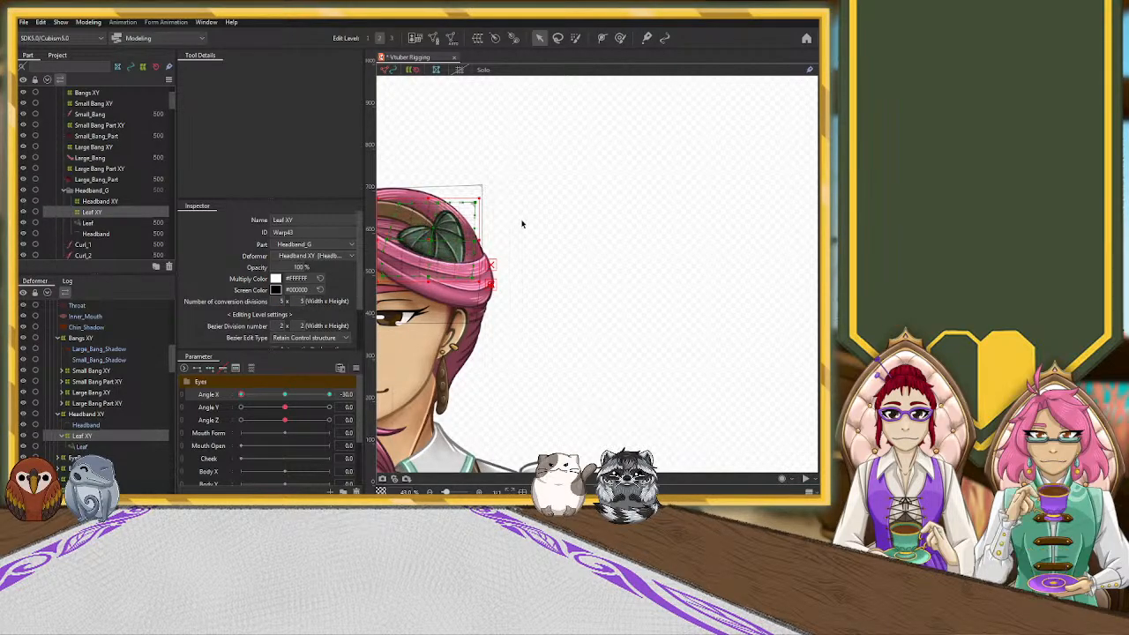
Stretch Leaf XY and shift its centre toward the outer side of the head at Angle X -30, and check the turn
left_click_drag(479, 199, 486, 200)
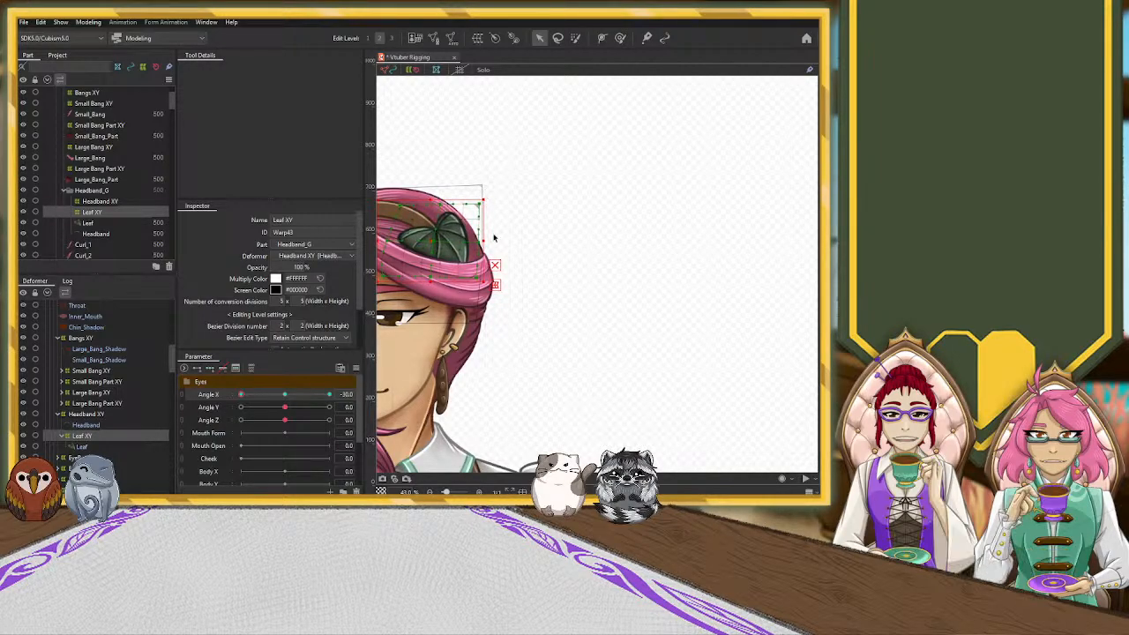
left_click_drag(519, 242, 574, 241)
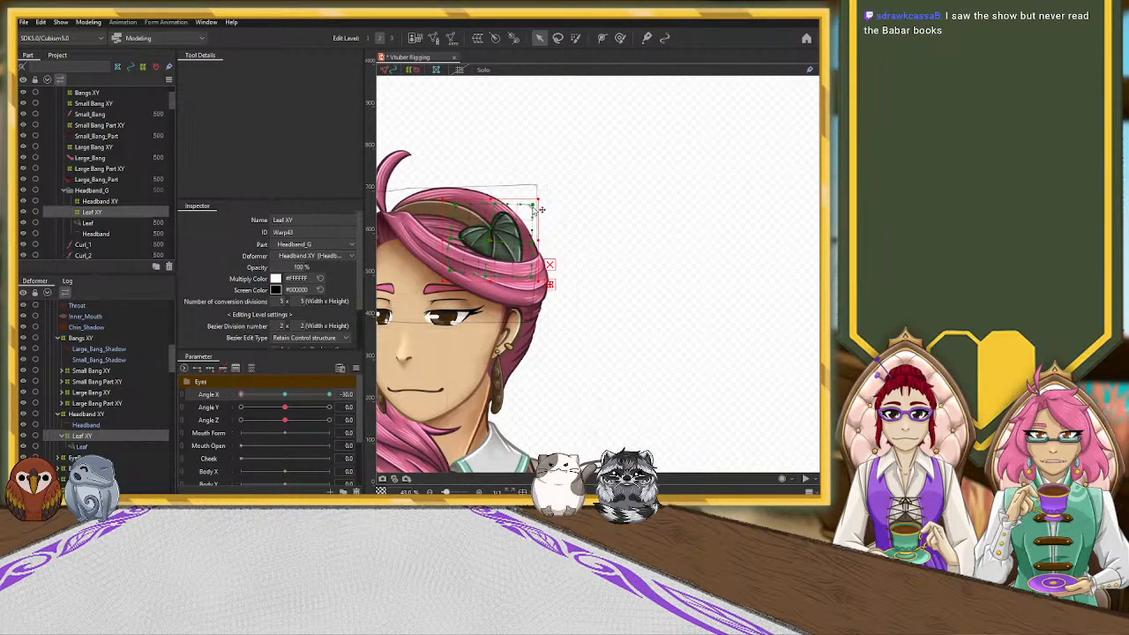
scroll(498, 244, "up", 2)
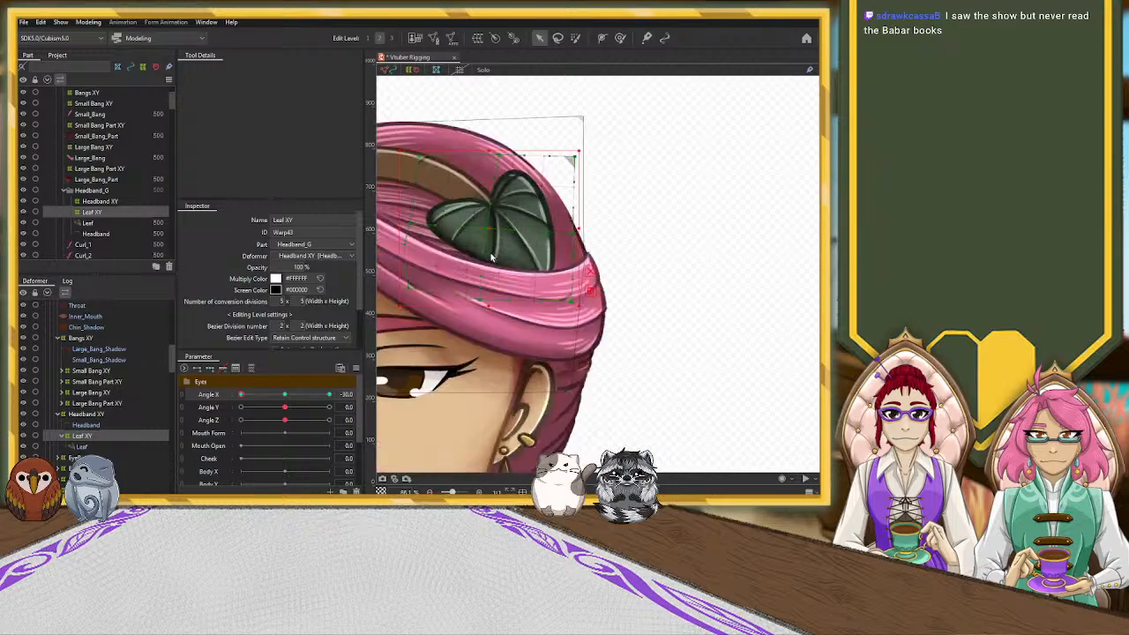
scroll(487, 228, "up", 5)
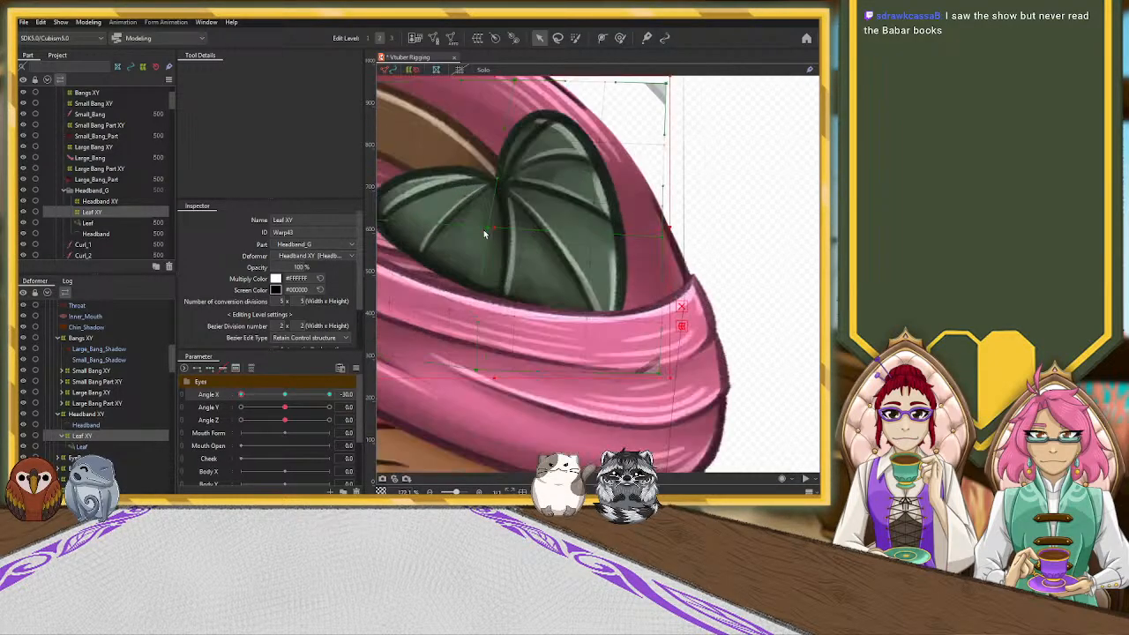
left_click_drag(492, 227, 529, 223)
scroll(530, 222, "down", 8)
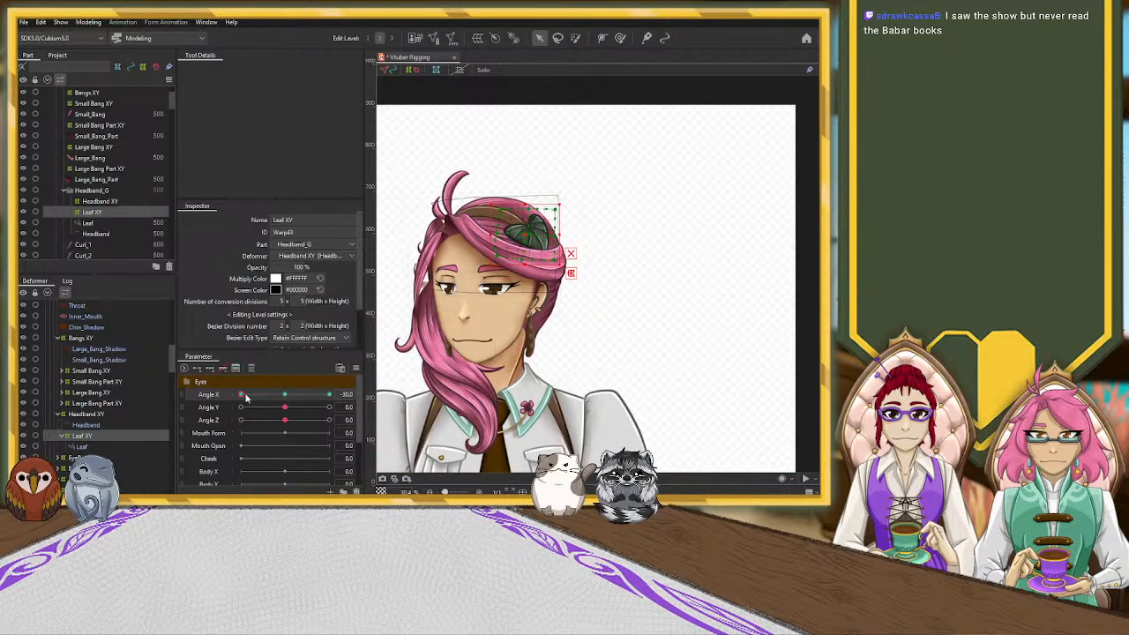
mouse_move(245, 397)
left_mouse_down()
mouse_move(295, 391)
mouse_move(215, 396)
mouse_move(325, 388)
mouse_move(182, 396)
mouse_move(261, 394)
mouse_move(241, 394)
left_mouse_up()
Move Leaf XY slightly back toward the face at Angle X -30 and check the leaf's motion during the head turn
scroll(520, 225, "up", 5)
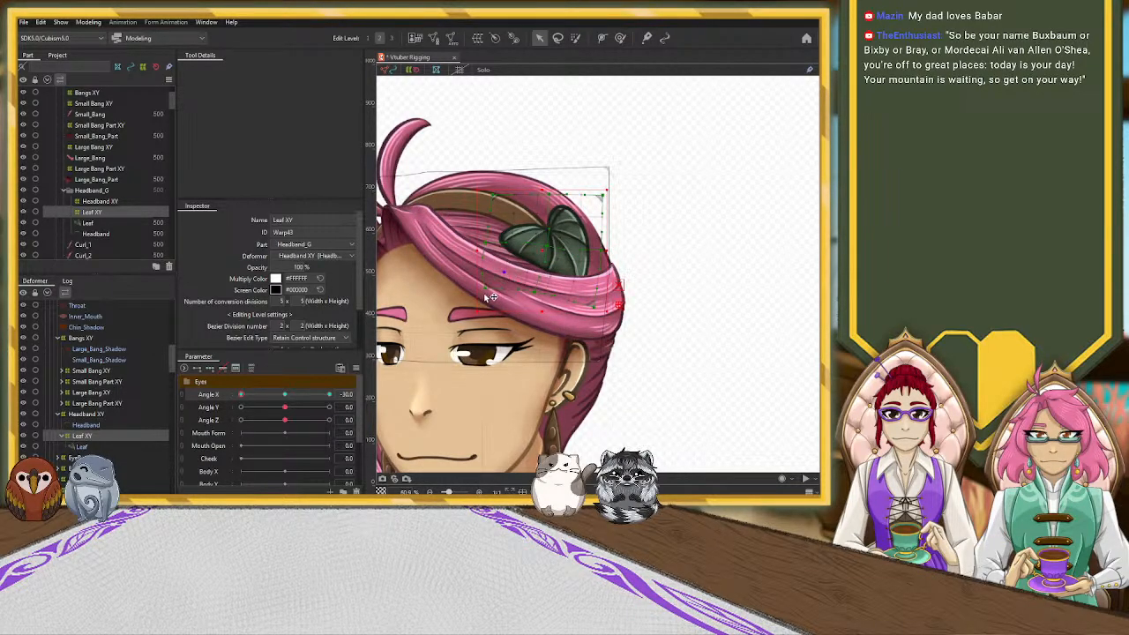
scroll(454, 352, "down", 5)
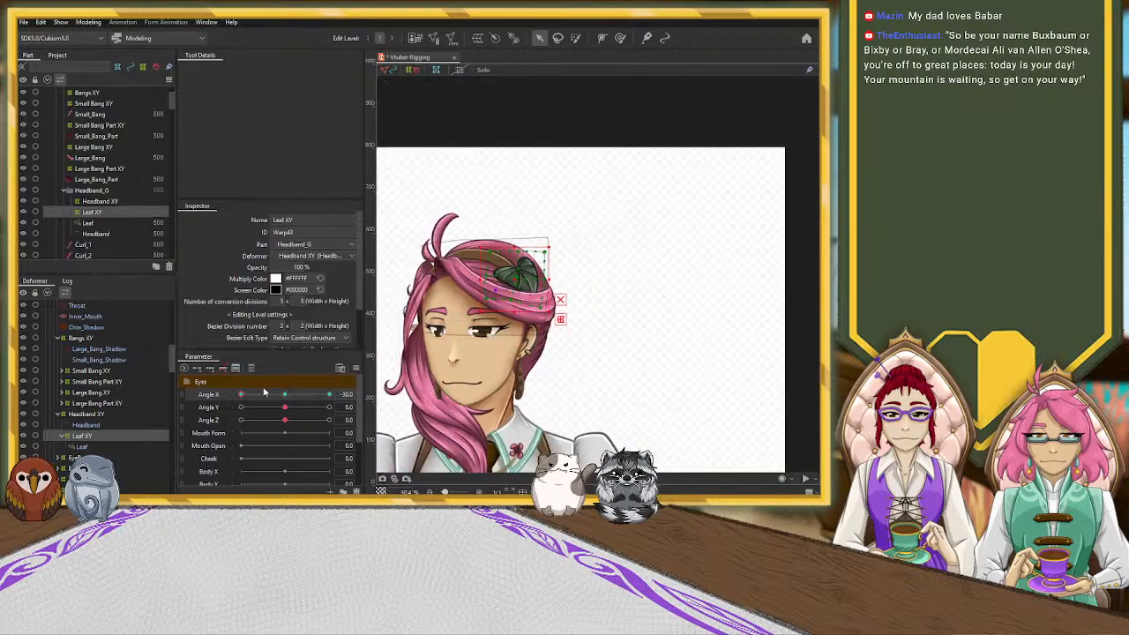
mouse_move(239, 398)
left_mouse_down()
mouse_move(315, 397)
mouse_move(232, 403)
left_mouse_up()
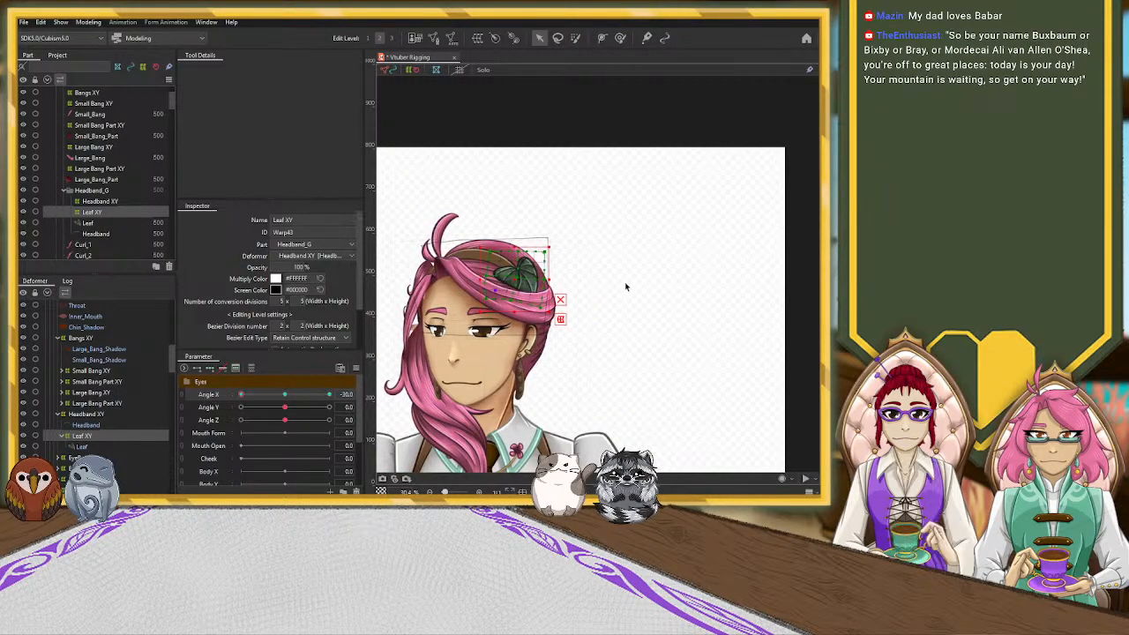
scroll(521, 288, "up", 5)
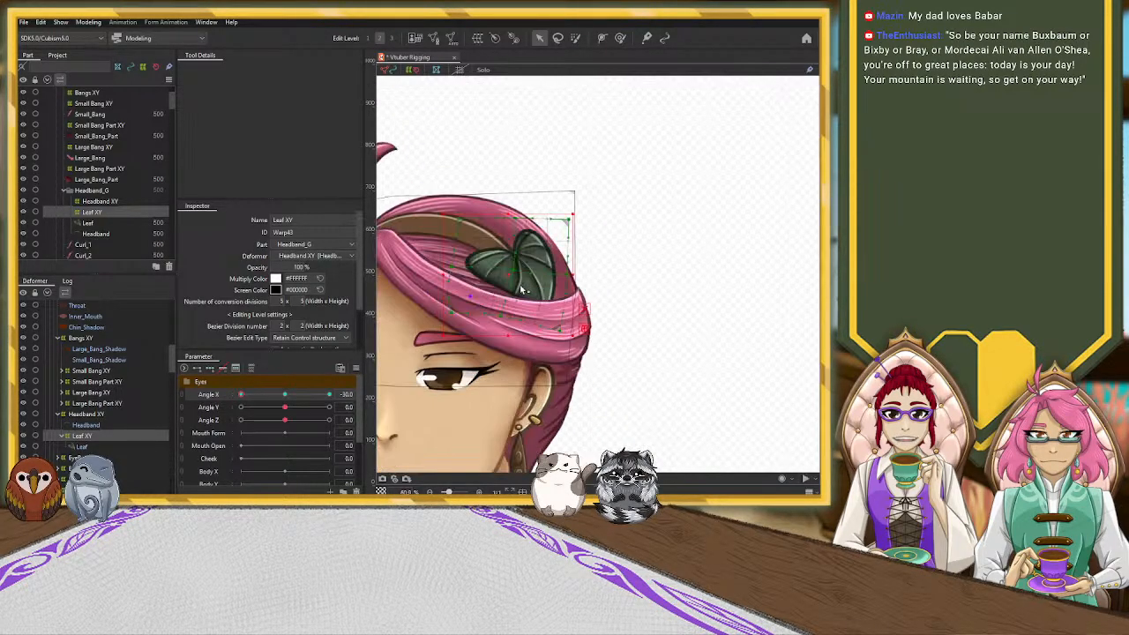
left_click_drag(509, 277, 500, 277)
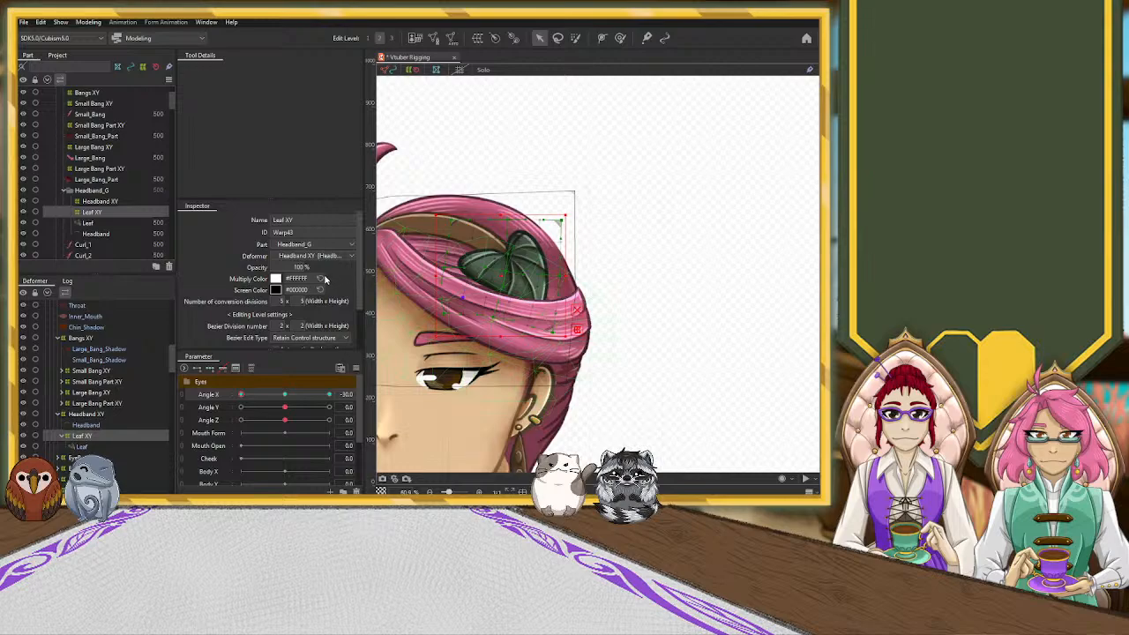
scroll(317, 281, "down", 2)
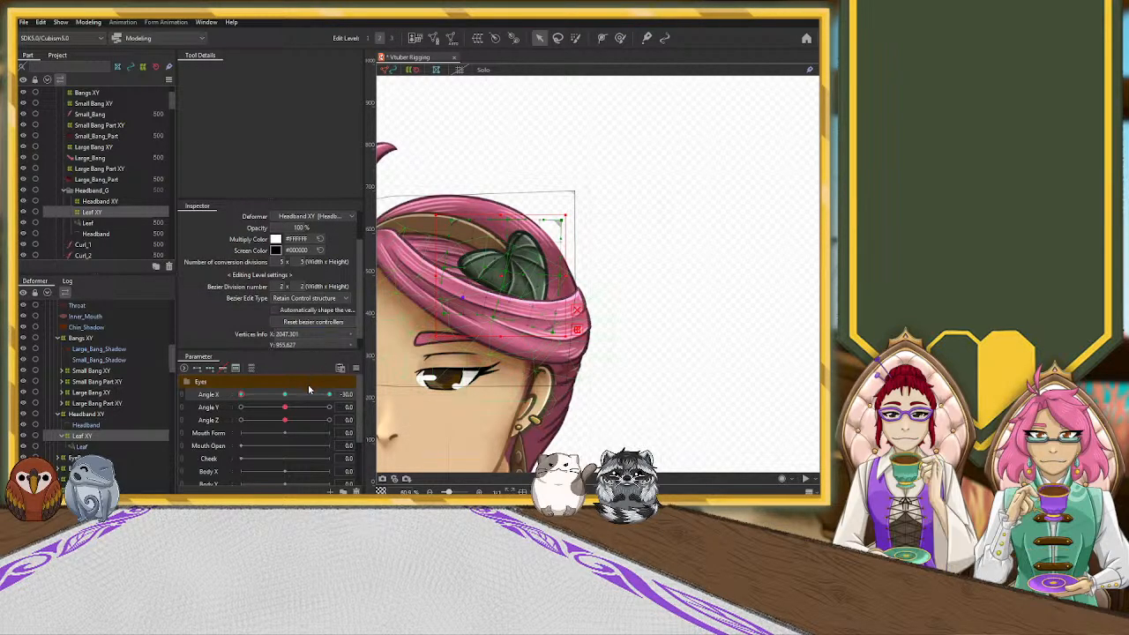
mouse_move(236, 397)
left_mouse_down()
mouse_move(282, 396)
mouse_move(241, 395)
left_mouse_up()
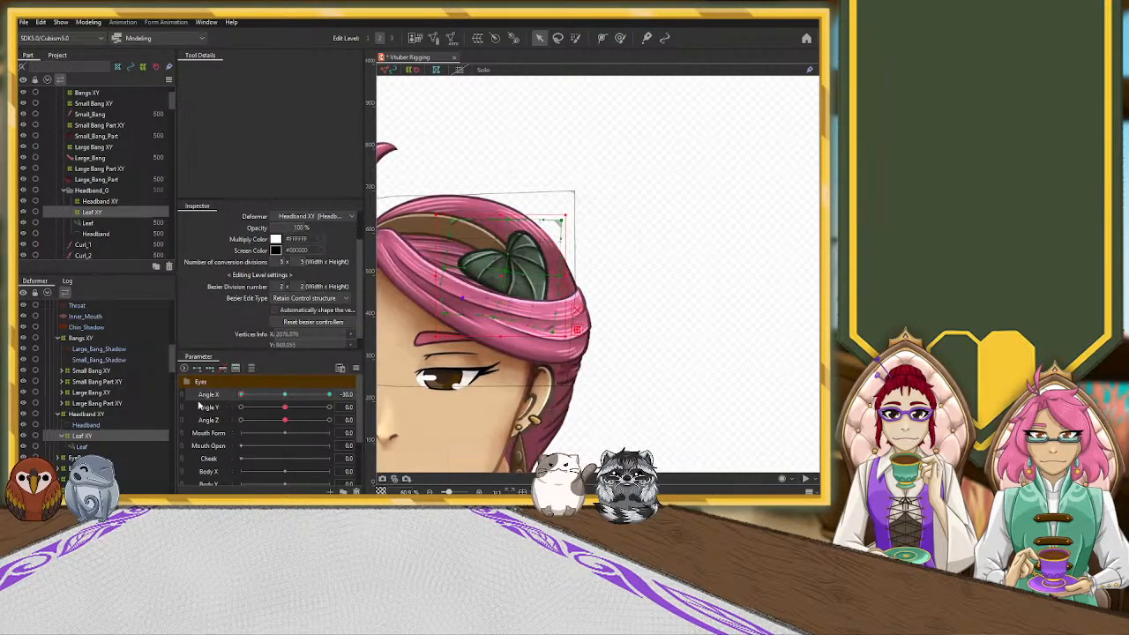
Stretch the leaf-side edge of Headband XY slightly outward at Angle X -30 and check the head turn
scroll(656, 310, "down", 4)
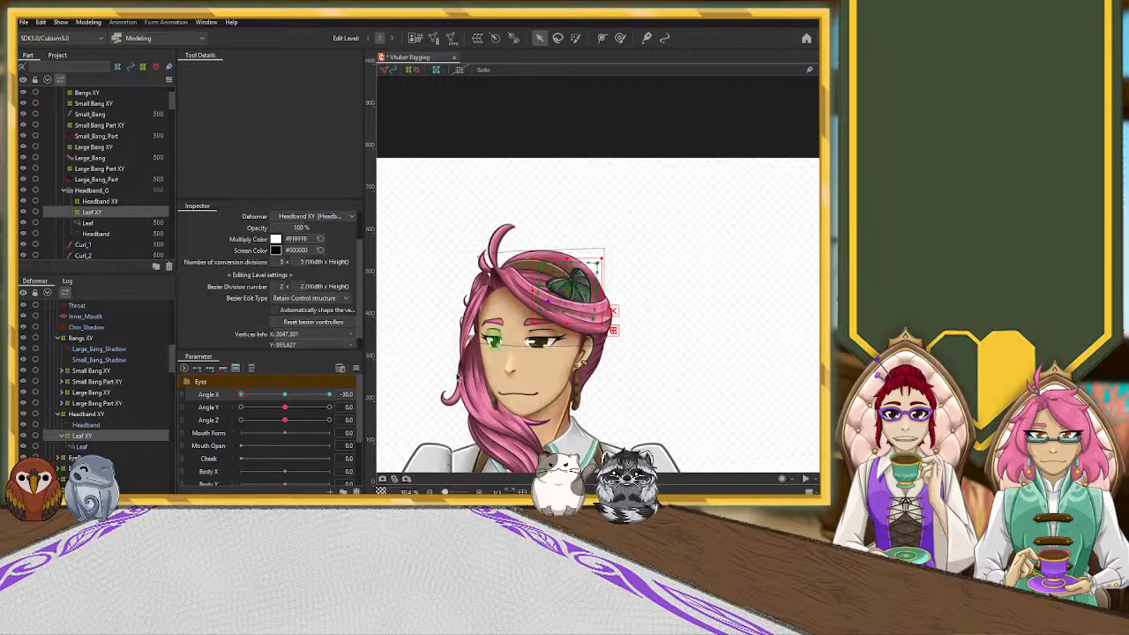
left_click(89, 415)
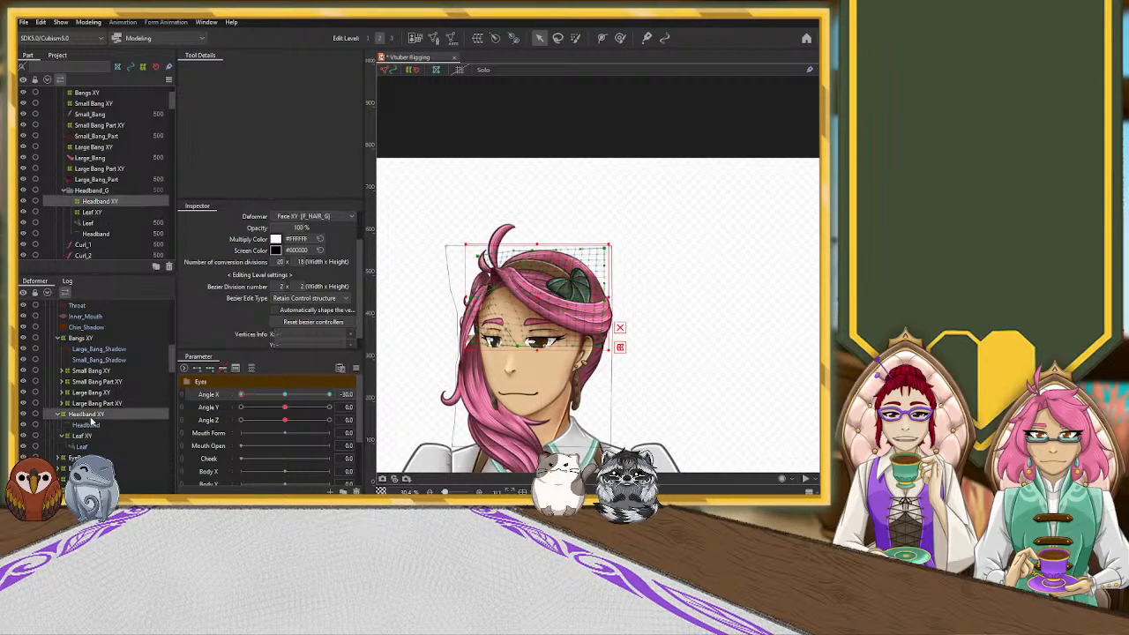
left_click_drag(611, 300, 619, 300)
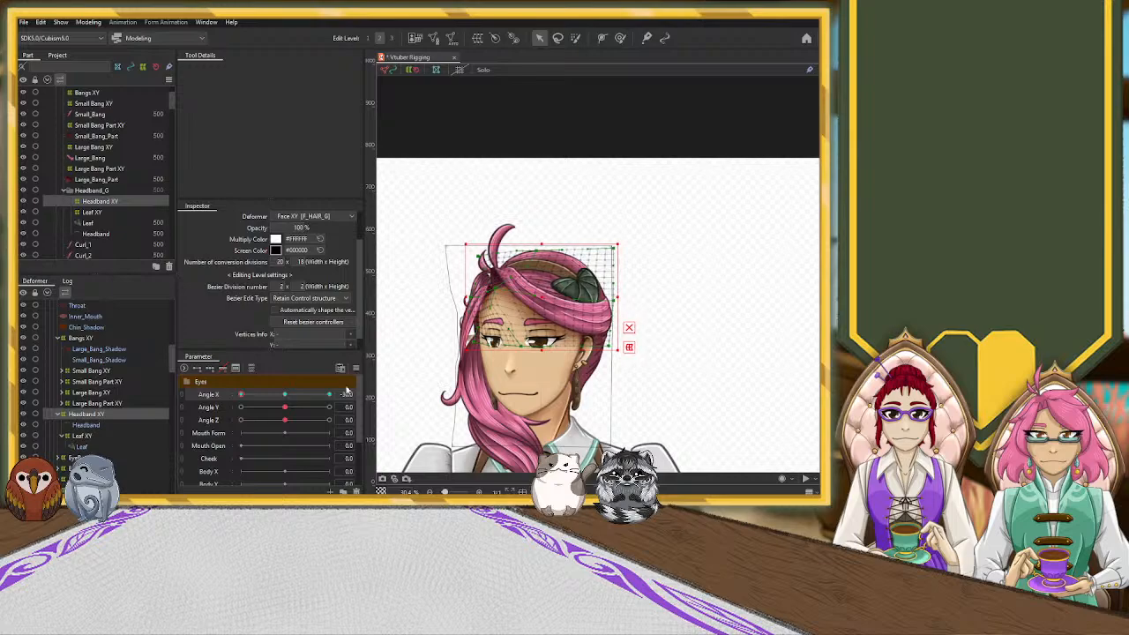
left_click_drag(246, 396, 159, 421)
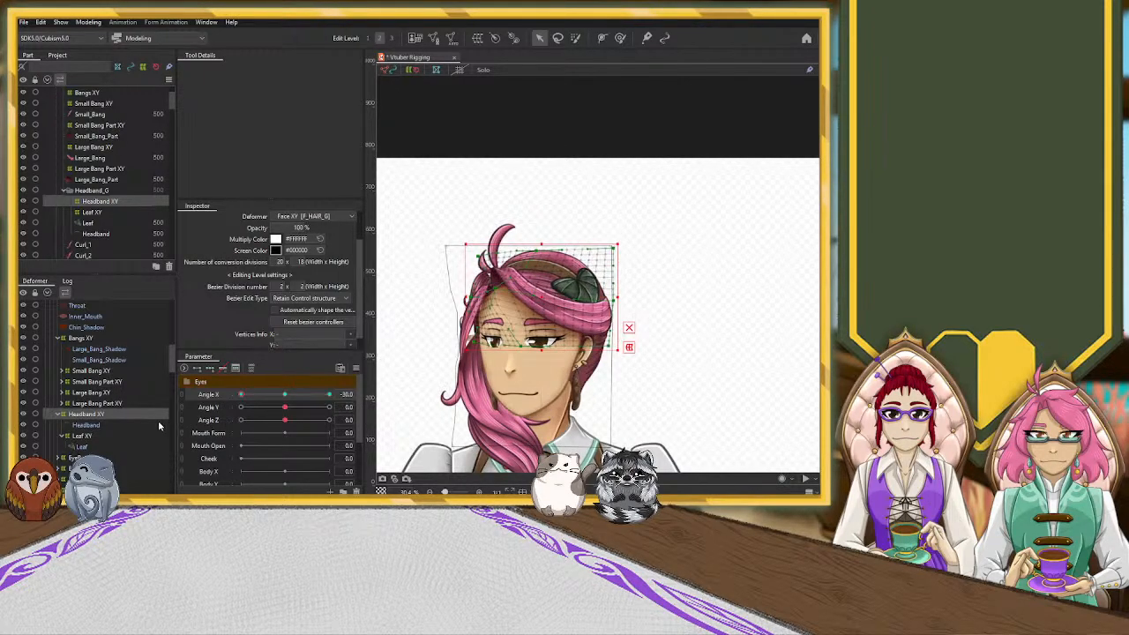
Select Leaf XY and sweep Angle X to check how the leaf follows the head turn
left_click(79, 447)
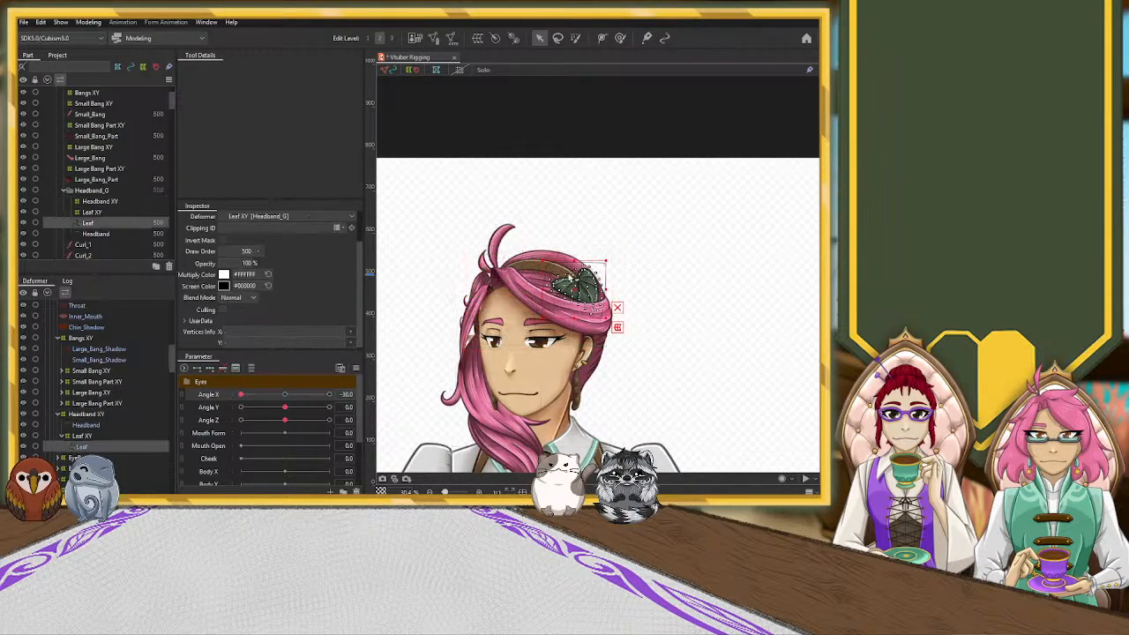
left_click(99, 433)
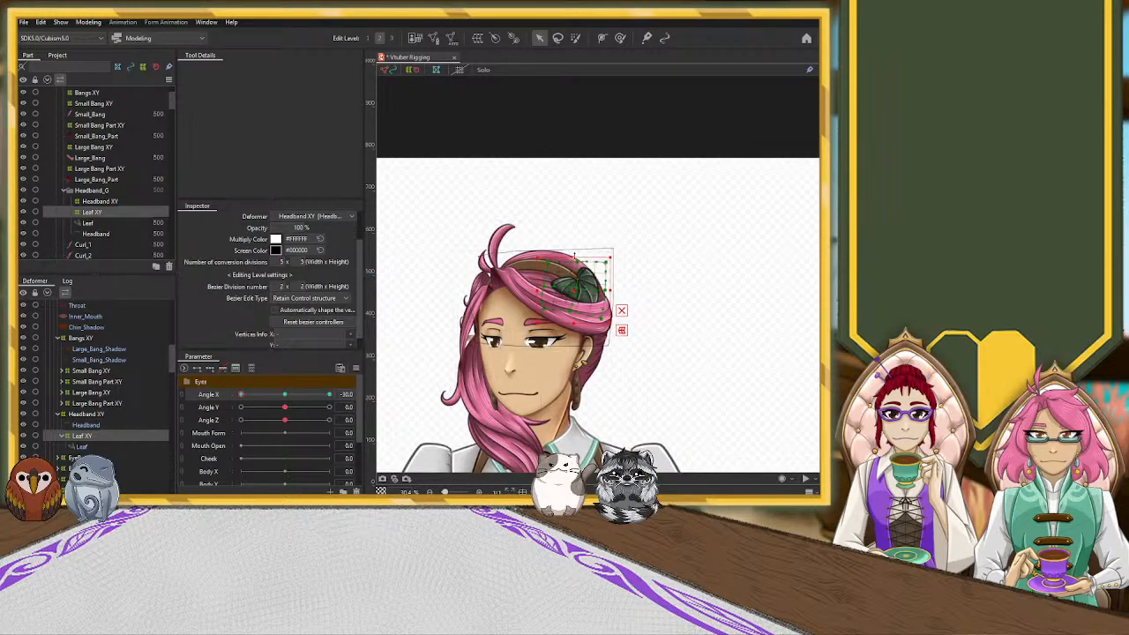
mouse_move(238, 396)
left_mouse_down()
mouse_move(296, 400)
mouse_move(239, 397)
left_mouse_up()
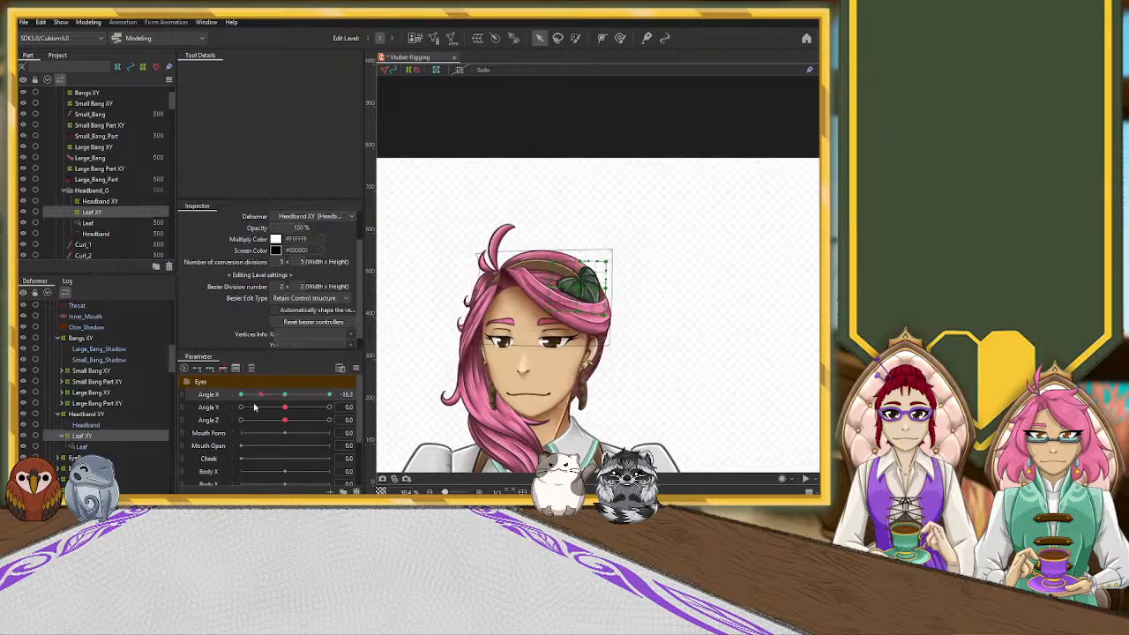
Nudge Leaf XY slightly toward the face at Angle X -30 and check the leaf through repeated head turns
left_click_drag(574, 291, 573, 291)
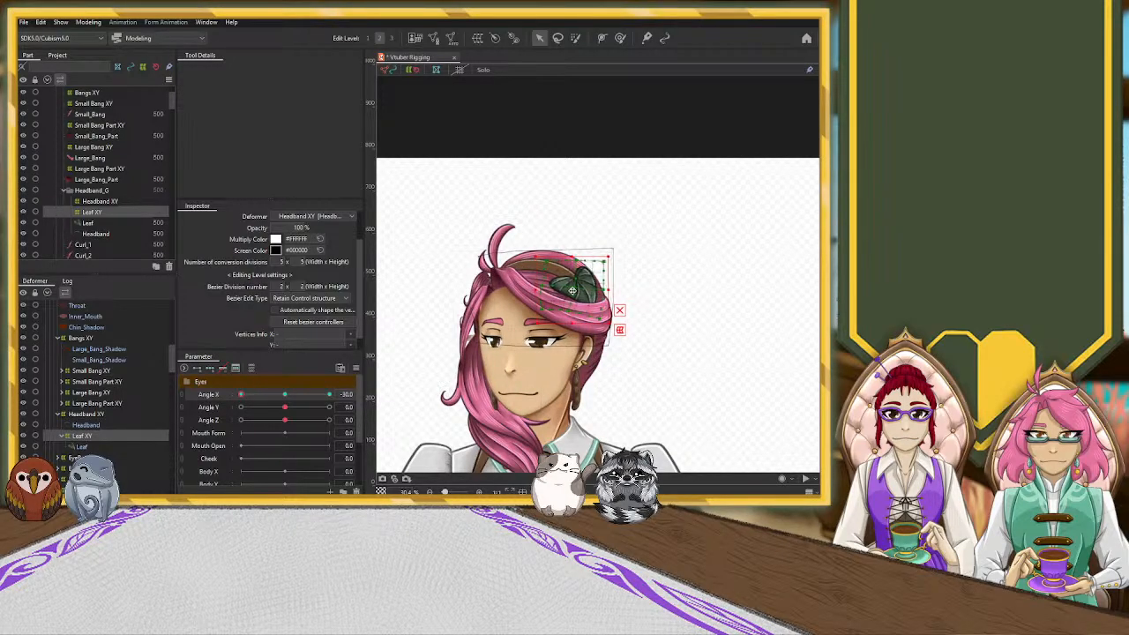
mouse_move(244, 395)
left_mouse_down()
mouse_move(294, 394)
mouse_move(223, 399)
mouse_move(300, 396)
mouse_move(237, 401)
left_mouse_up()
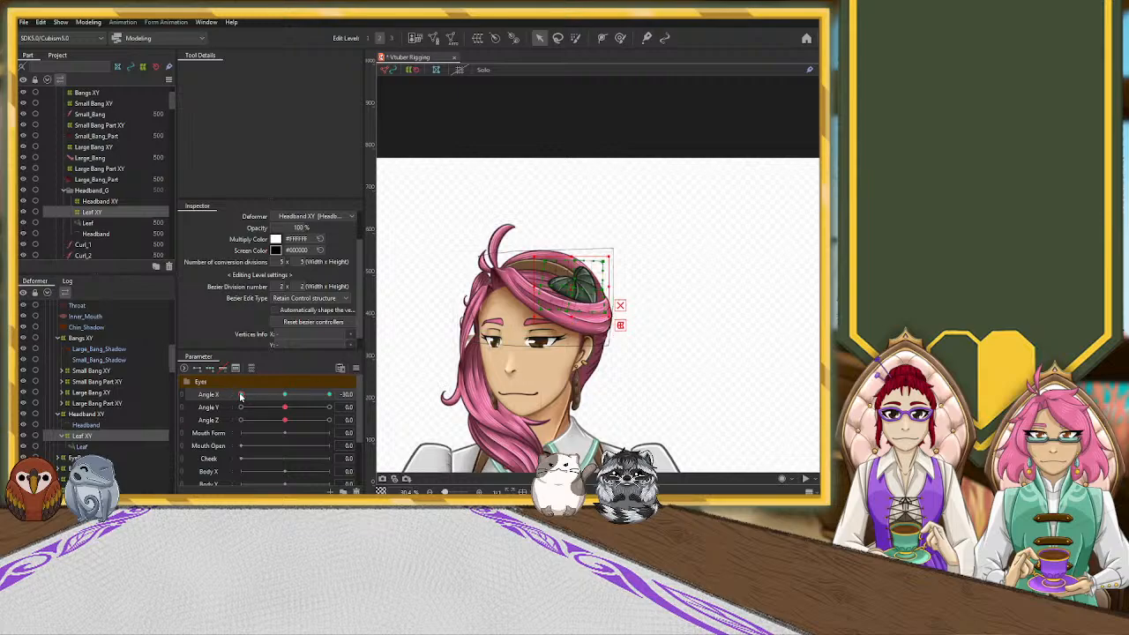
mouse_move(241, 396)
left_mouse_down()
mouse_move(285, 396)
mouse_move(230, 398)
mouse_move(291, 396)
mouse_move(221, 404)
left_mouse_up()
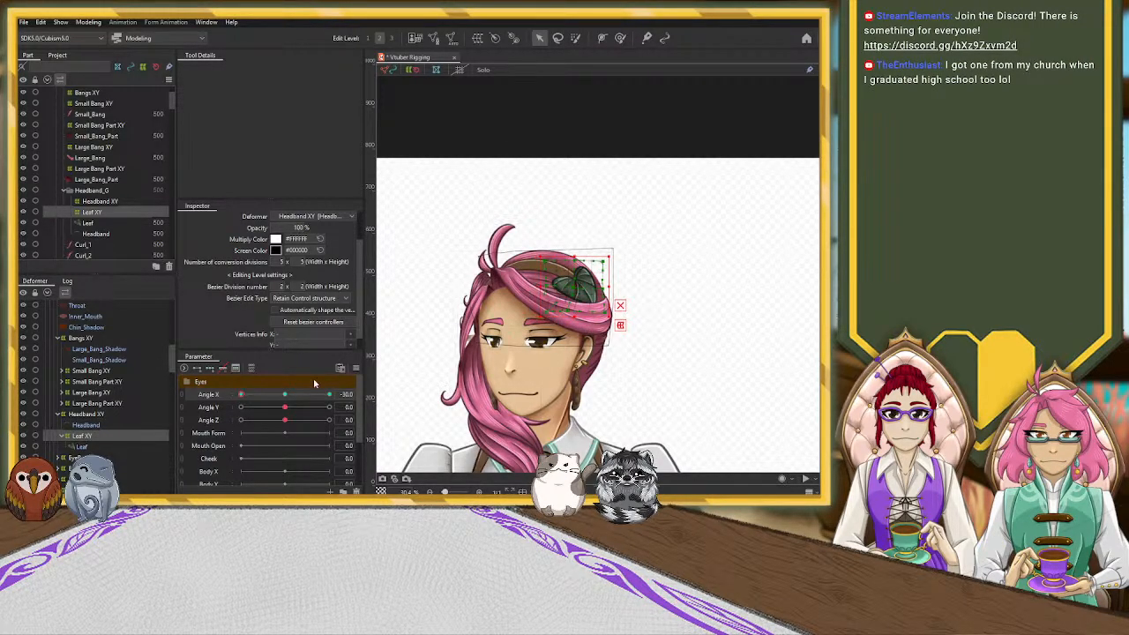
mouse_move(239, 396)
left_mouse_down()
mouse_move(329, 395)
mouse_move(225, 396)
left_mouse_up()
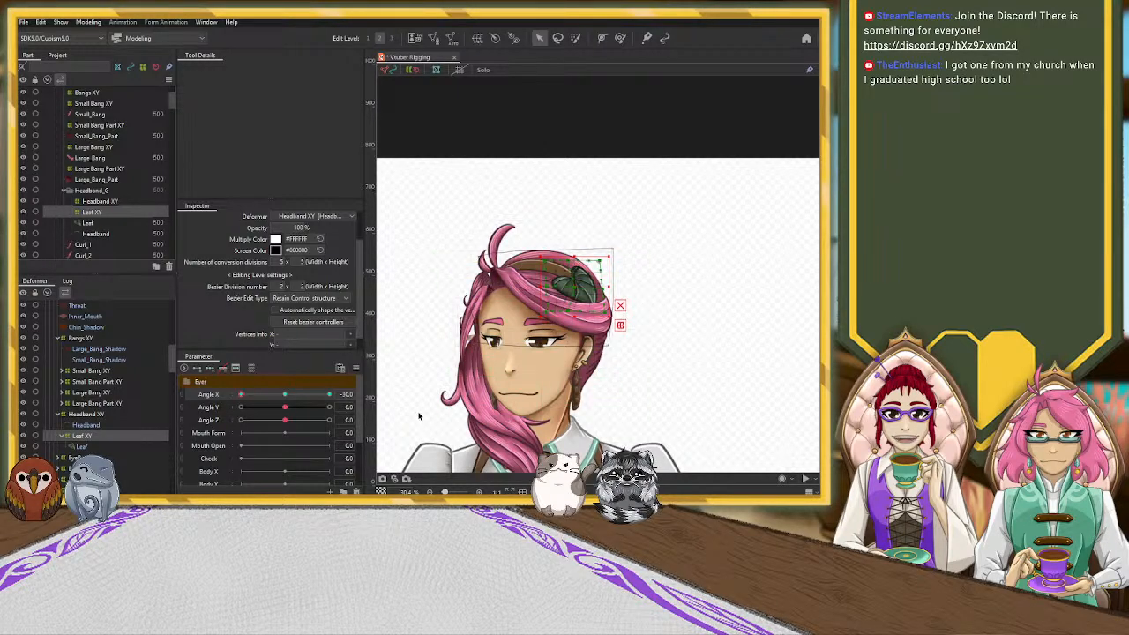
left_click_drag(240, 395, 193, 419)
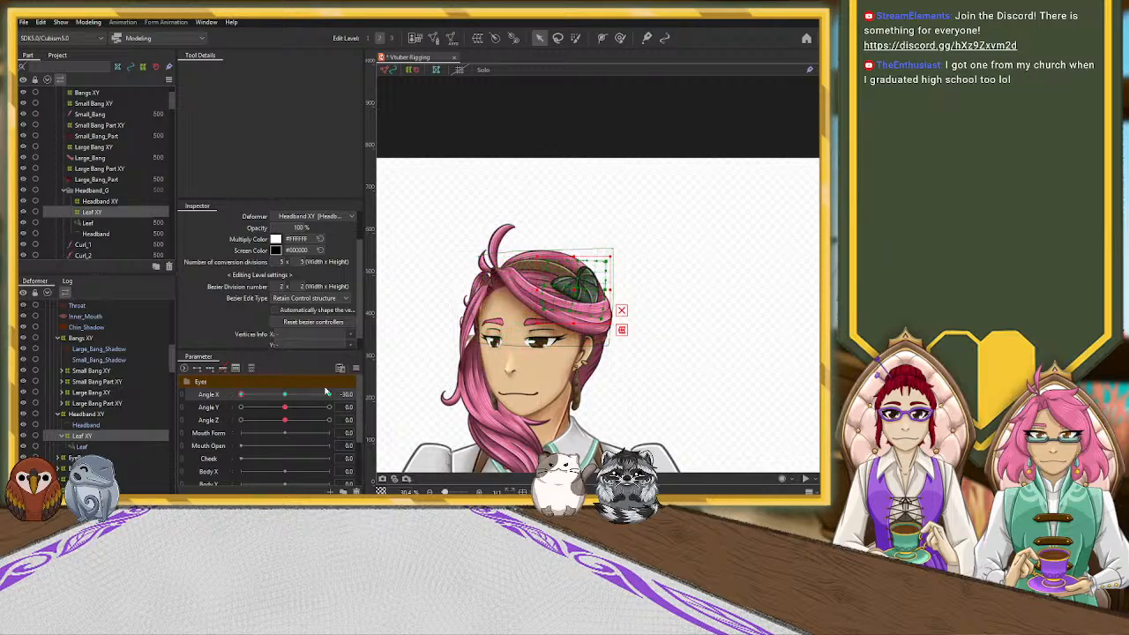
left_click_drag(239, 395, 186, 418)
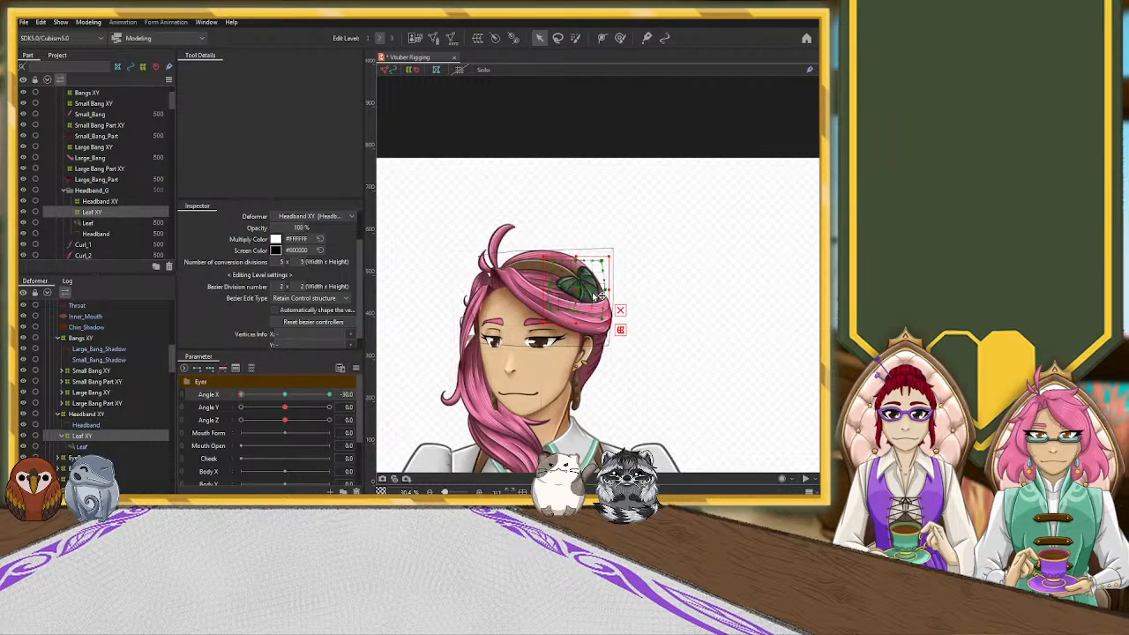
mouse_move(249, 395)
left_mouse_down()
mouse_move(297, 396)
mouse_move(241, 396)
left_mouse_up()
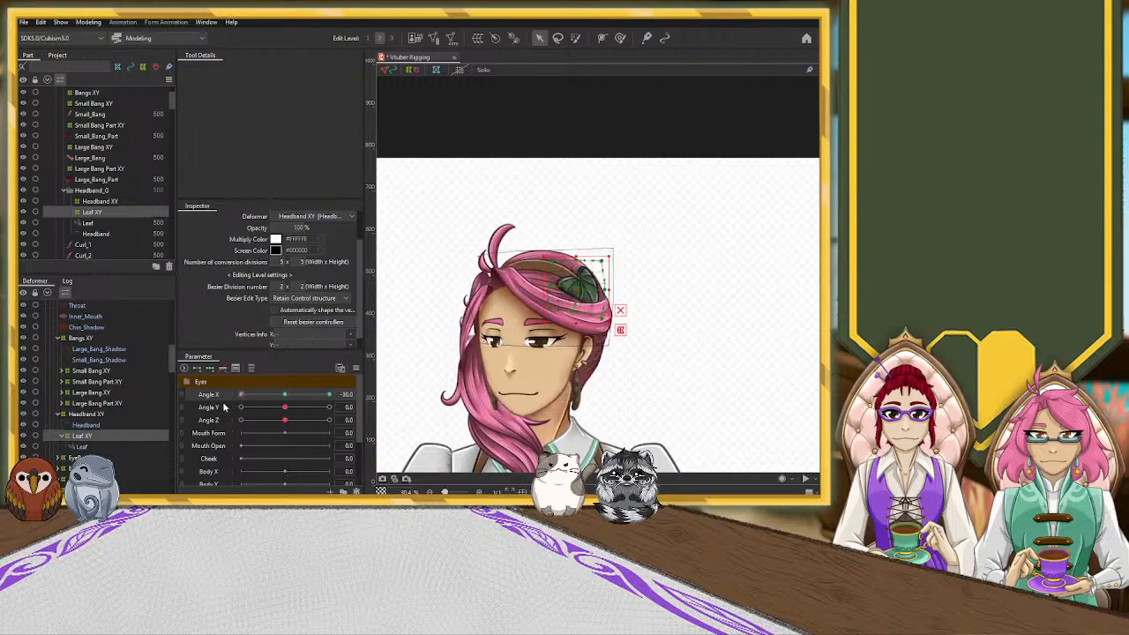
Shift Leaf XY toward the face and stretch its outer edge outward at Angle X -30, checking the head turn
left_click_drag(577, 290, 570, 290)
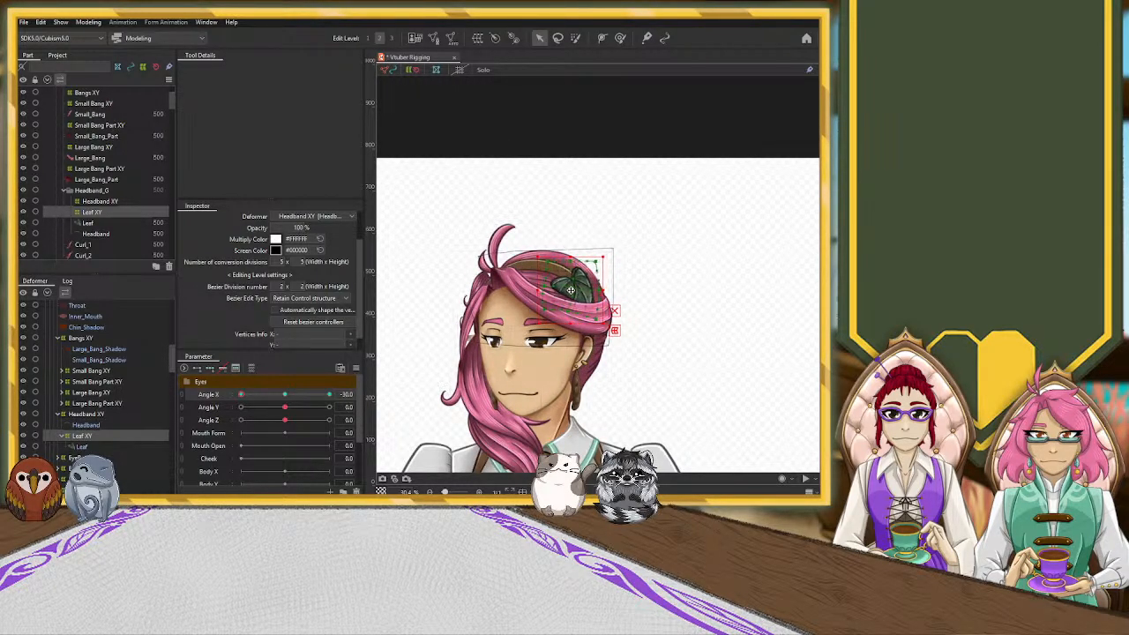
left_click_drag(244, 399, 208, 404)
left_click_drag(606, 290, 613, 290)
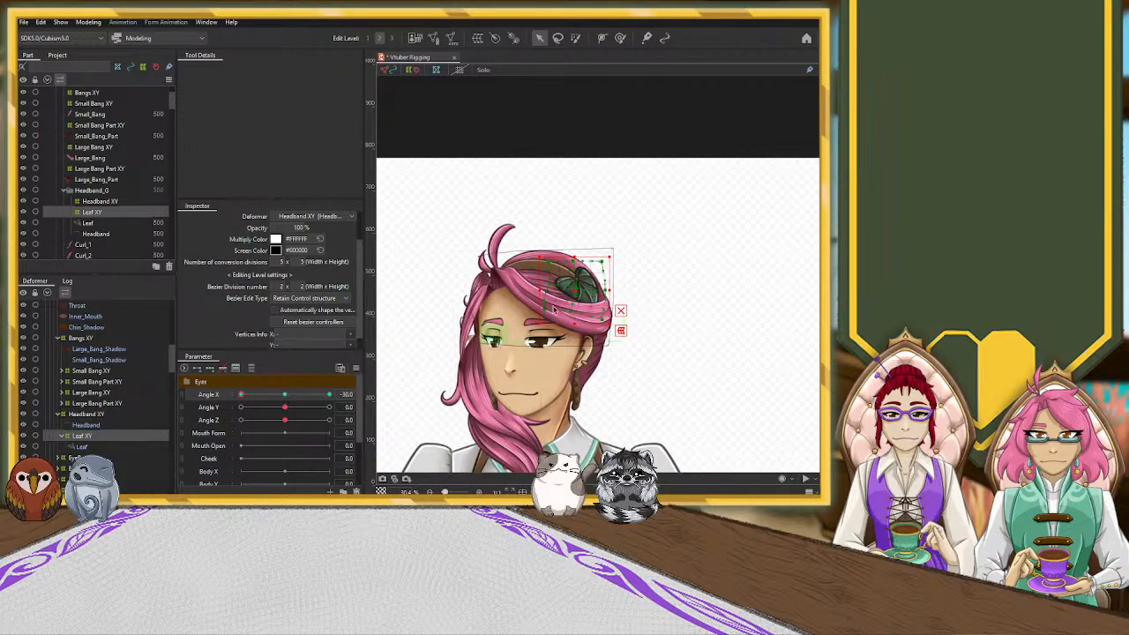
left_click_drag(575, 291, 570, 291)
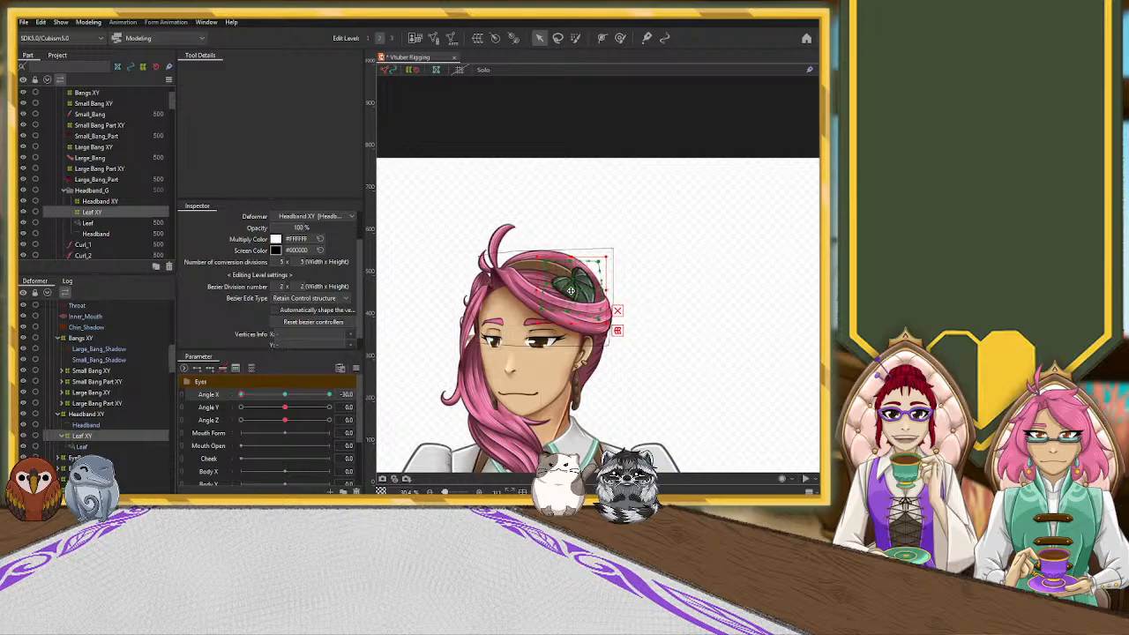
left_click_drag(240, 395, 310, 395)
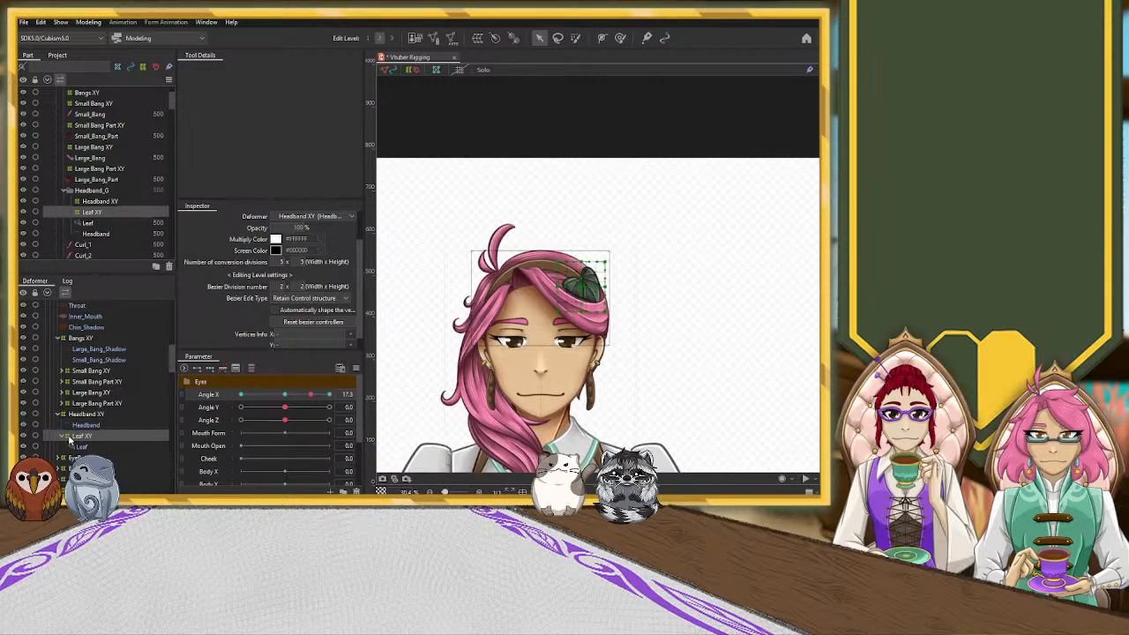
Compare the leaf's position at Angle X -30, 0 and 30, undoing the last change along the way
left_click(242, 396)
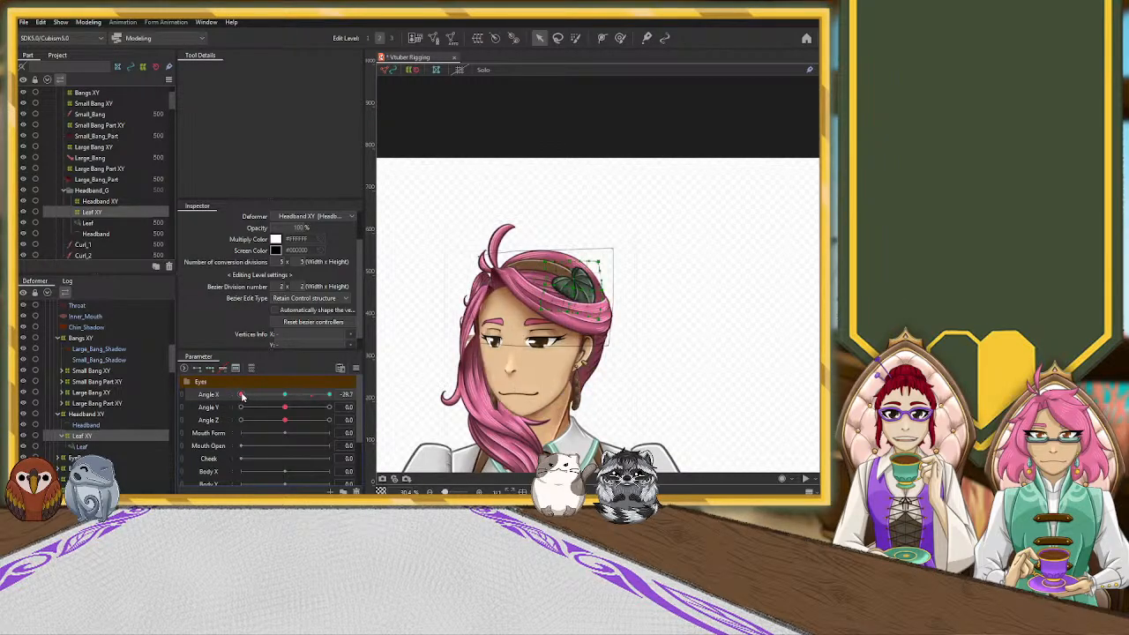
left_click(288, 395)
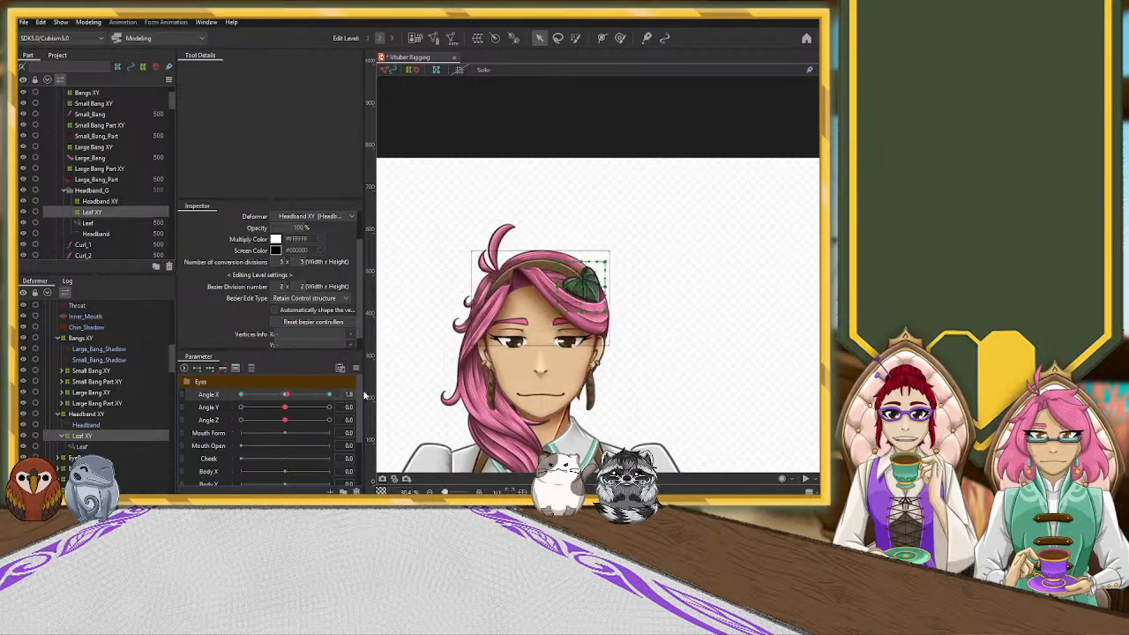
left_click(287, 396)
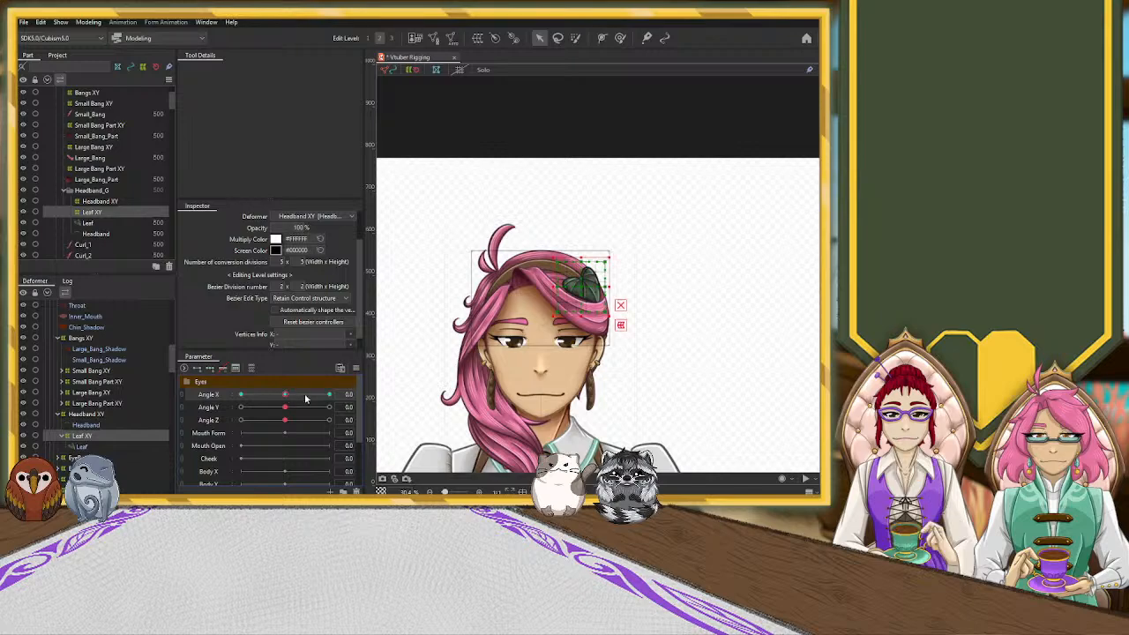
left_click(330, 395)
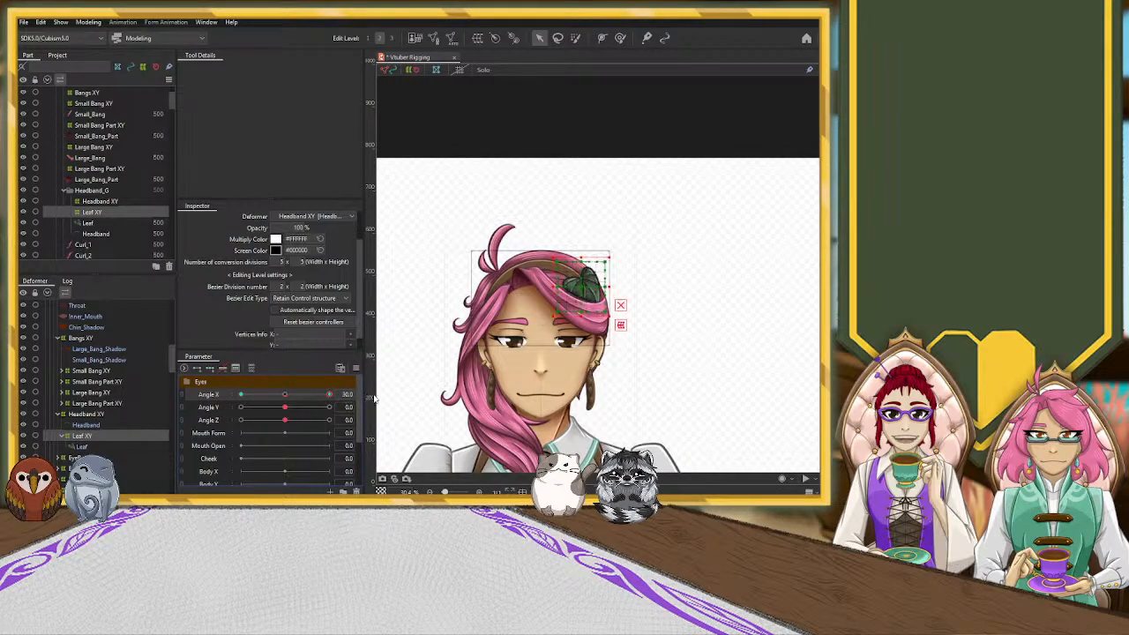
key("ctrl+z")
left_click(242, 396)
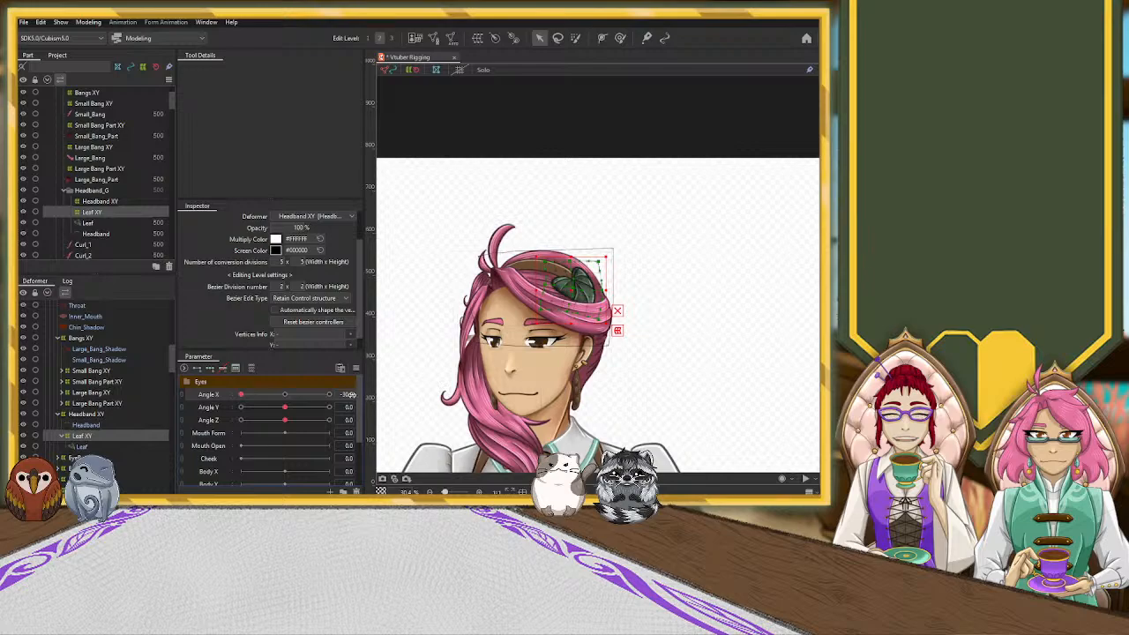
left_click(285, 396)
left_click_drag(285, 397, 173, 401)
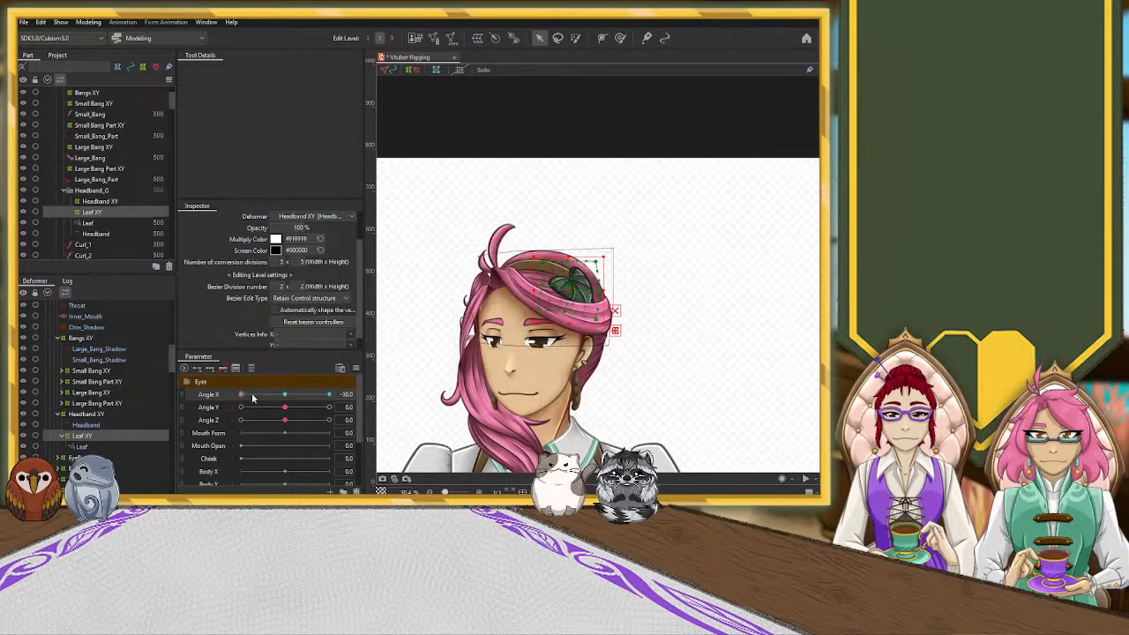
mouse_move(243, 396)
left_mouse_down()
mouse_move(315, 396)
mouse_move(230, 407)
left_mouse_up()
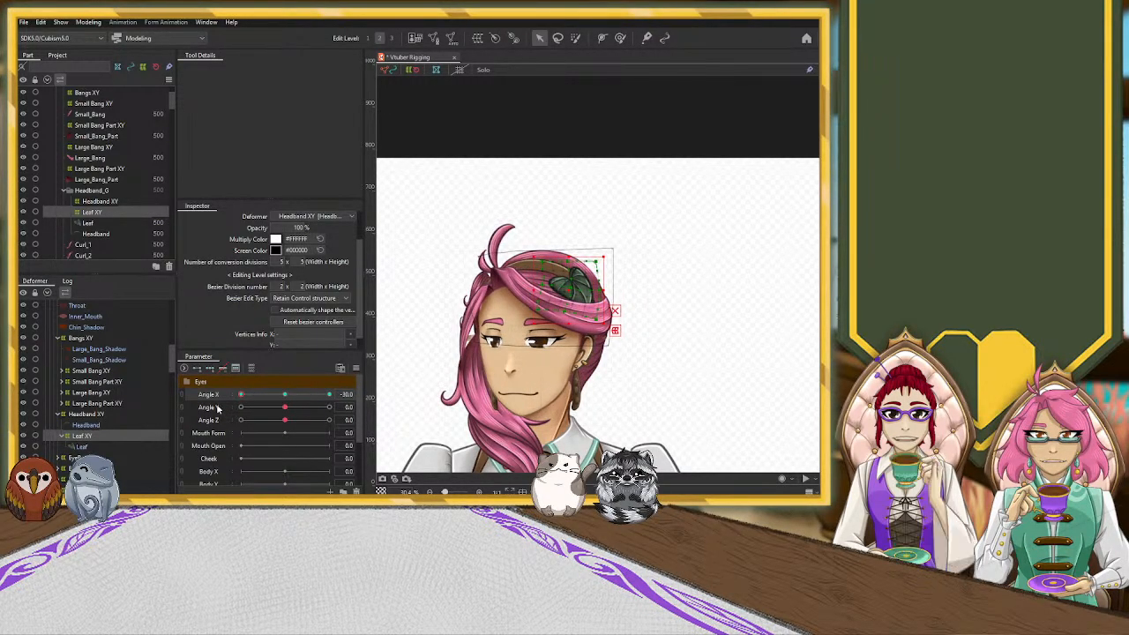
Adjust the leaf-side and lower edges of Headband XY slightly at Angle X -30 and check the head turn
left_click(89, 416)
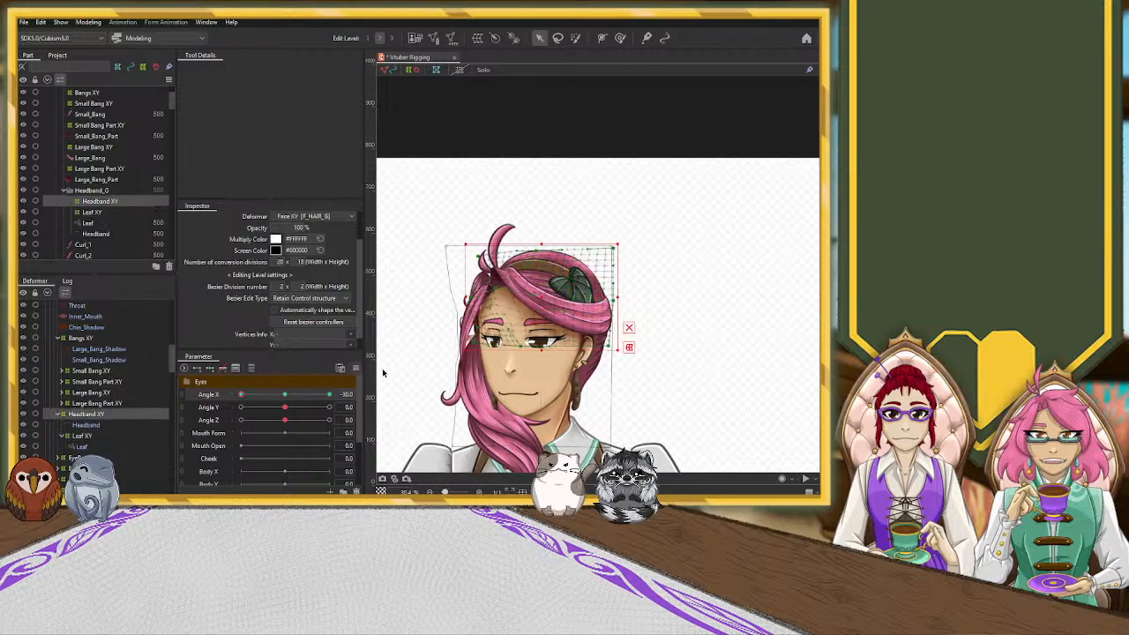
mouse_move(621, 302)
left_mouse_down()
mouse_move(610, 297)
mouse_move(621, 297)
left_mouse_up()
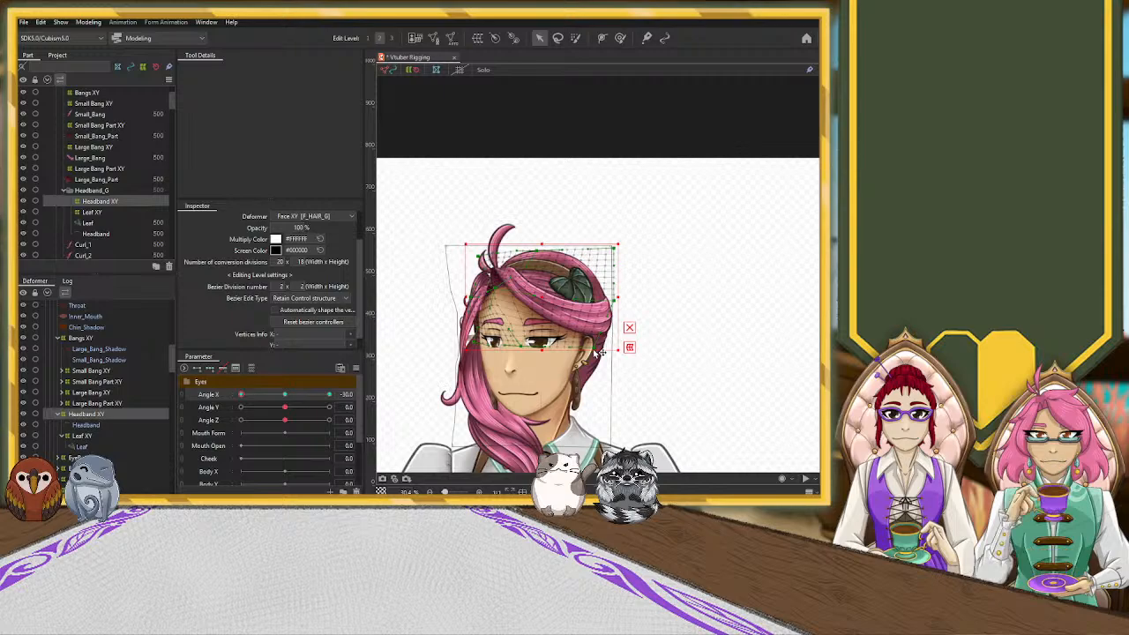
left_click_drag(596, 353, 596, 354)
left_click_drag(242, 396, 207, 407)
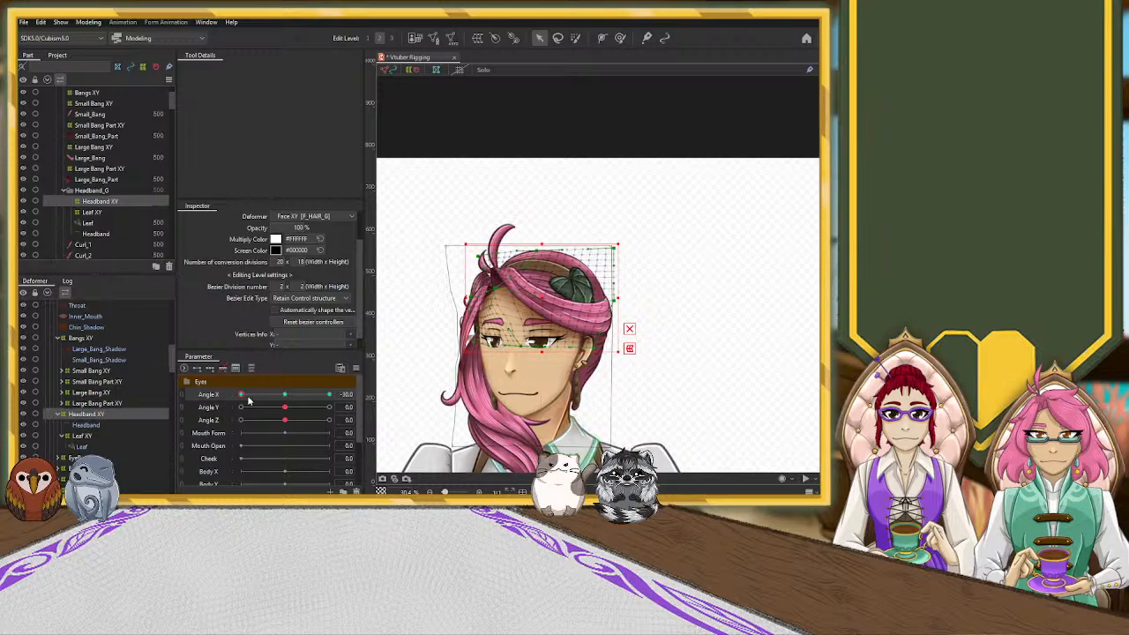
left_click_drag(249, 402, 202, 402)
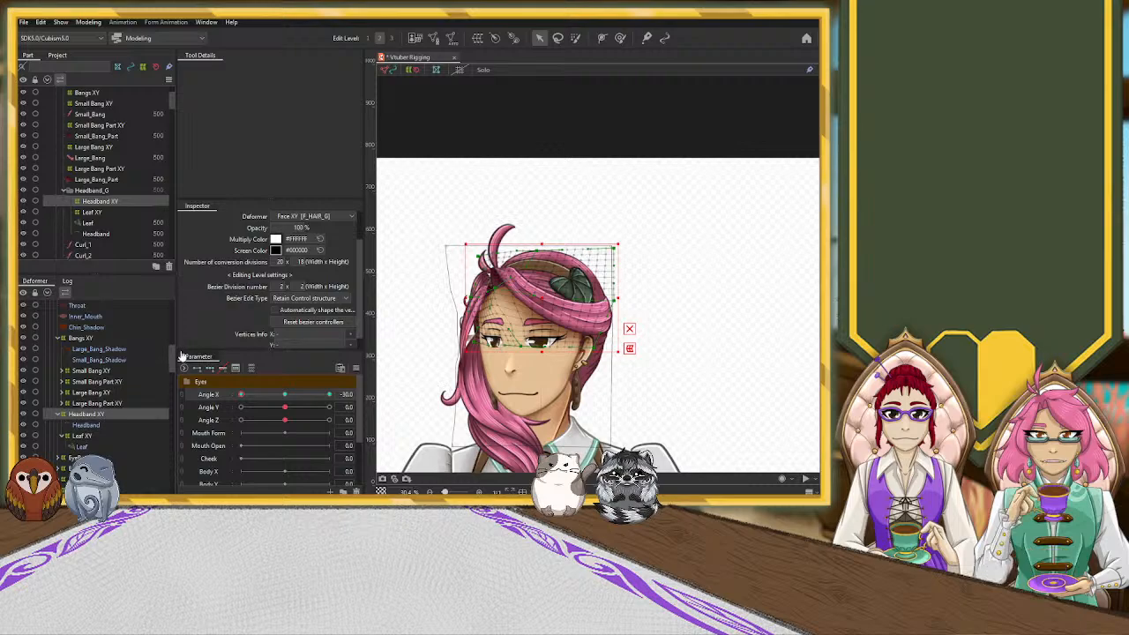
Create a 20 x 18 warp deformer named FAce Skin XY under Head XY for Face_Outline, Face_Shadow and Face_Skin
scroll(174, 360, "up", 4)
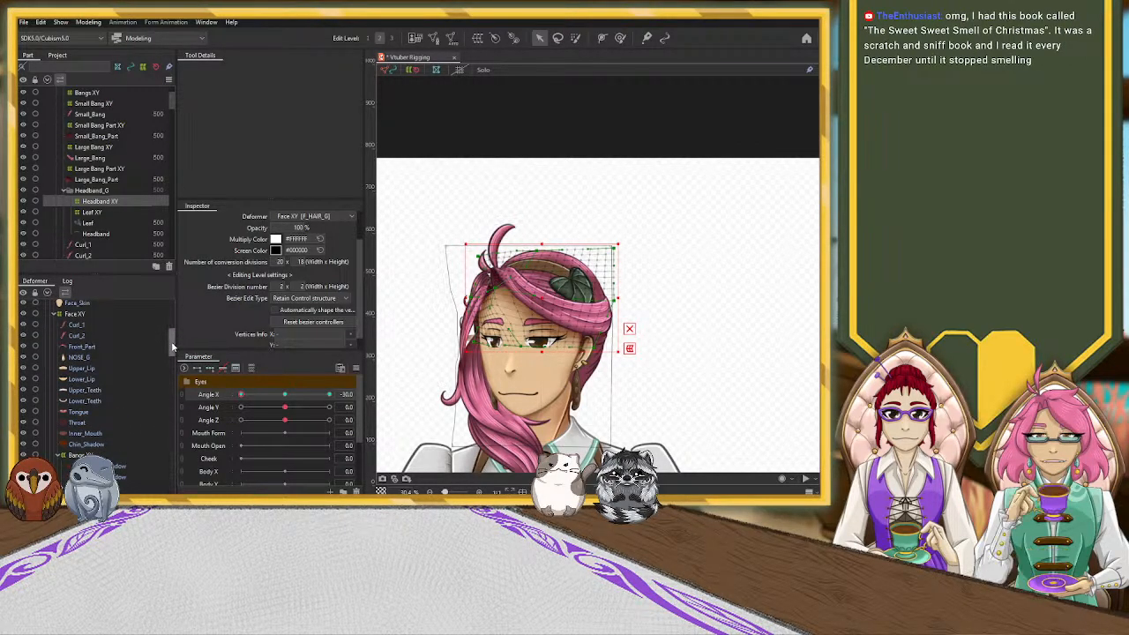
scroll(173, 344, "up", 3)
left_click(79, 357)
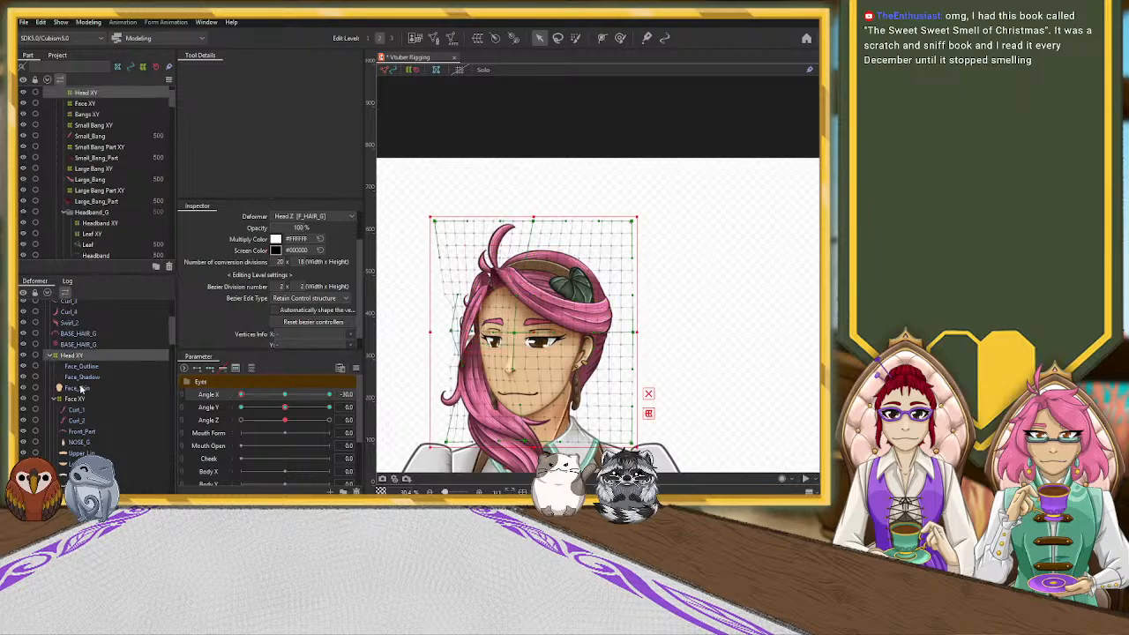
left_click(86, 390)
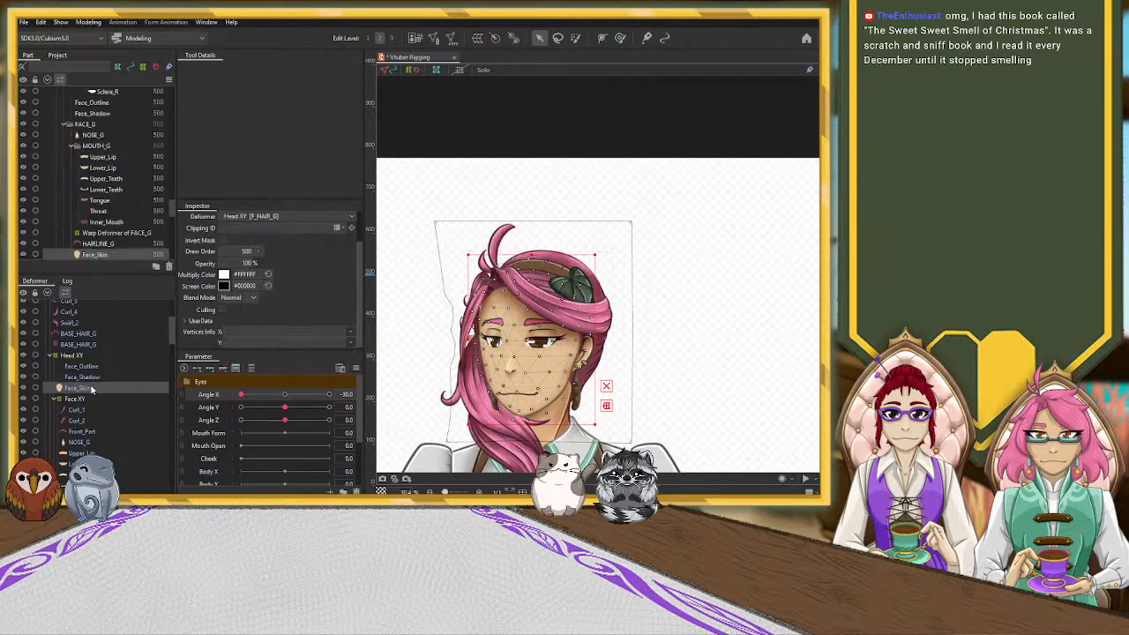
left_click(98, 367, "ctrl")
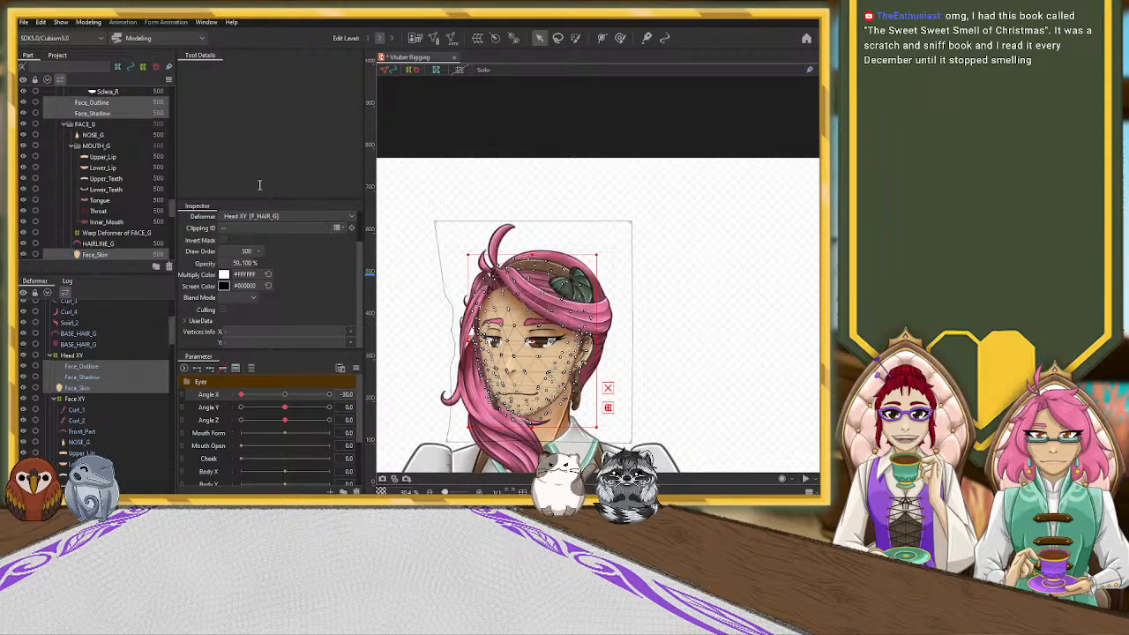
left_click(319, 338)
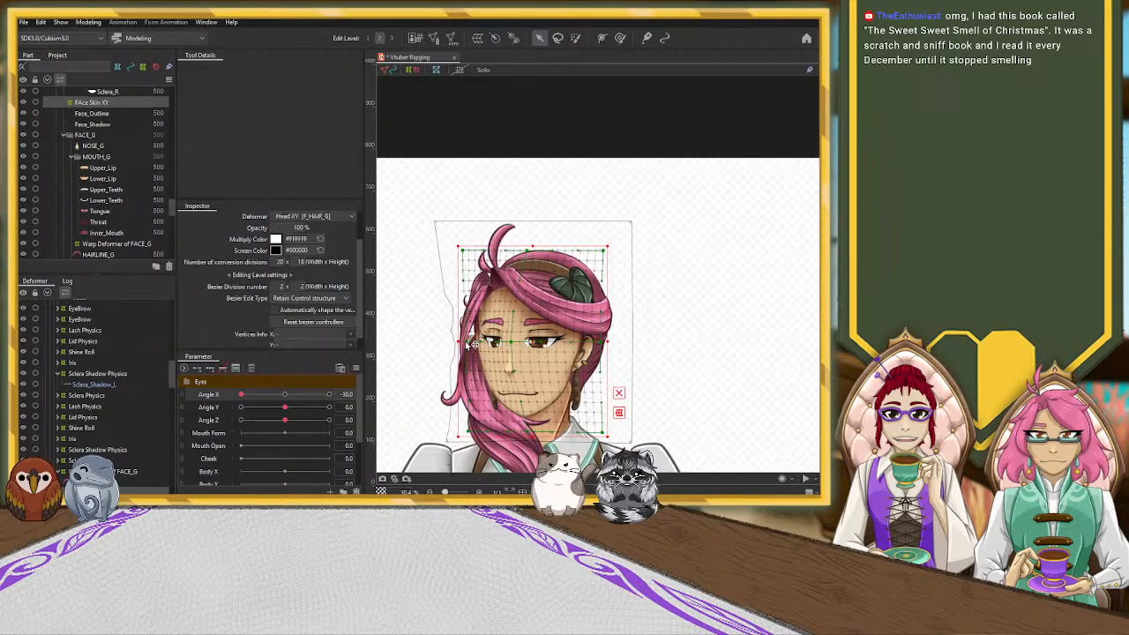
Pull the FAce Skin XY control points inward beside the far-side eye at Angle X -30 to reshape the face edge
scroll(474, 347, "up", 5)
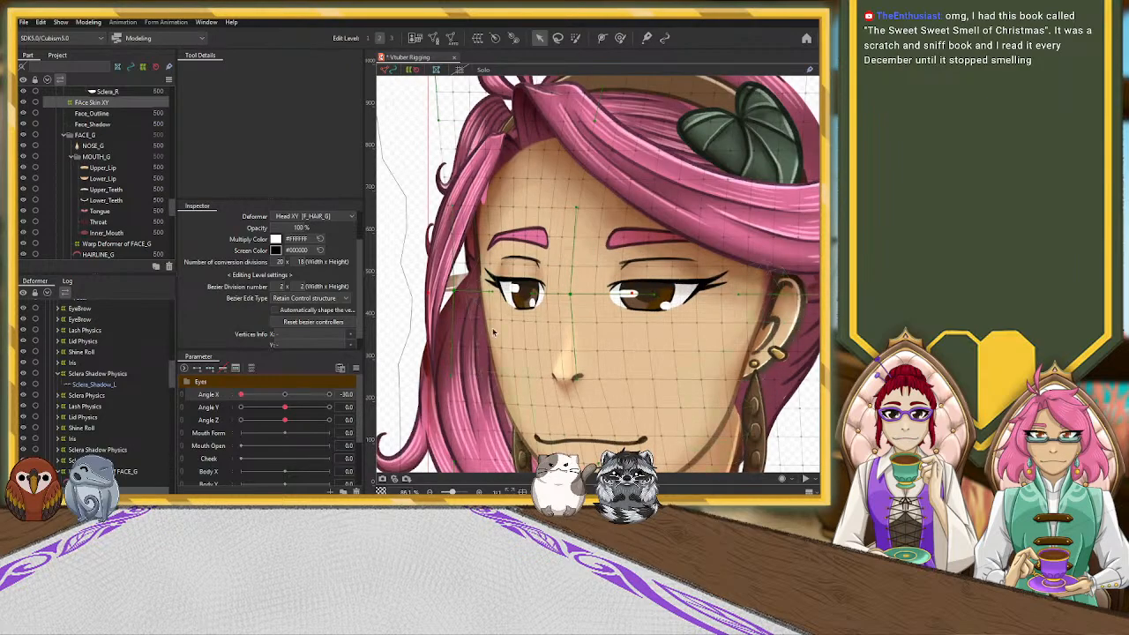
scroll(503, 288, "up", 4)
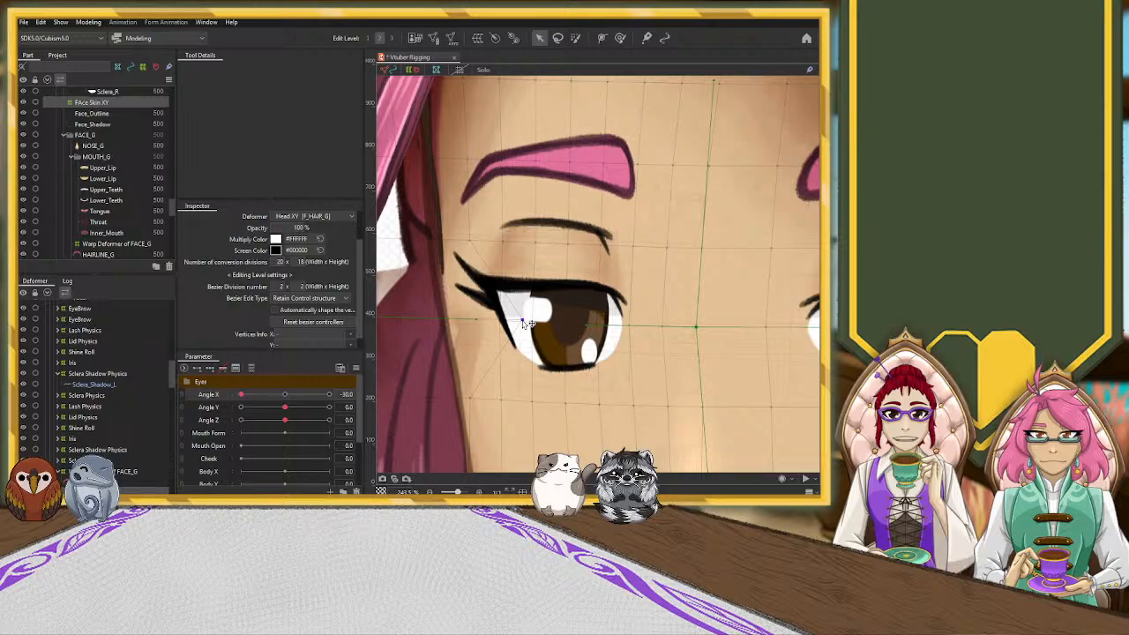
left_click(523, 321)
scroll(67, 438, "down", 2)
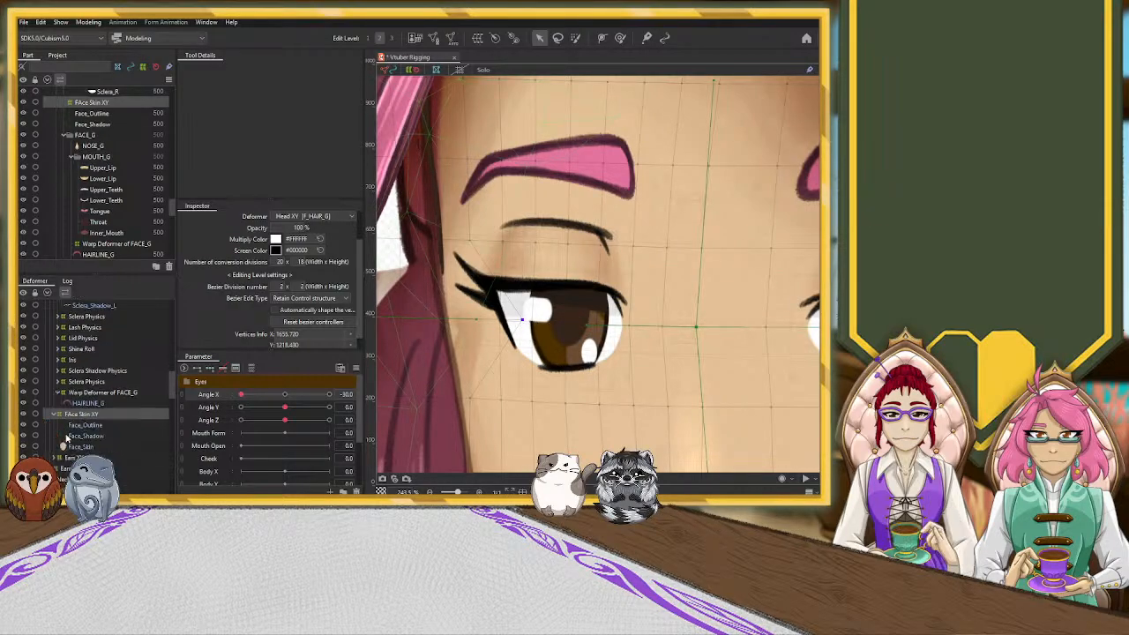
scroll(456, 309, "down", 3)
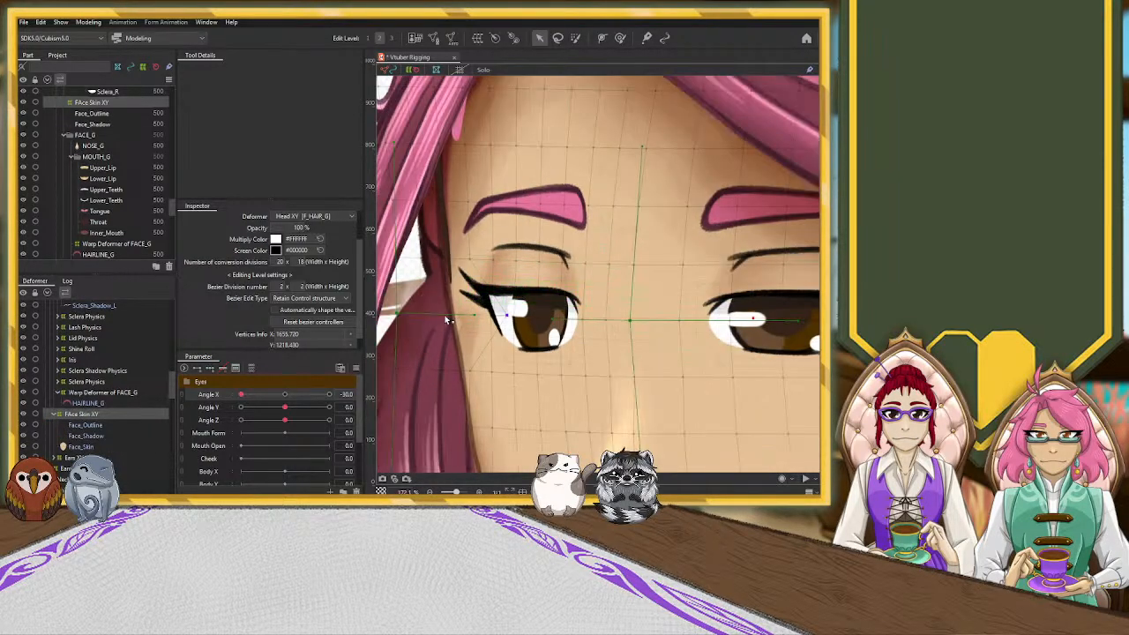
left_click_drag(455, 320, 486, 319)
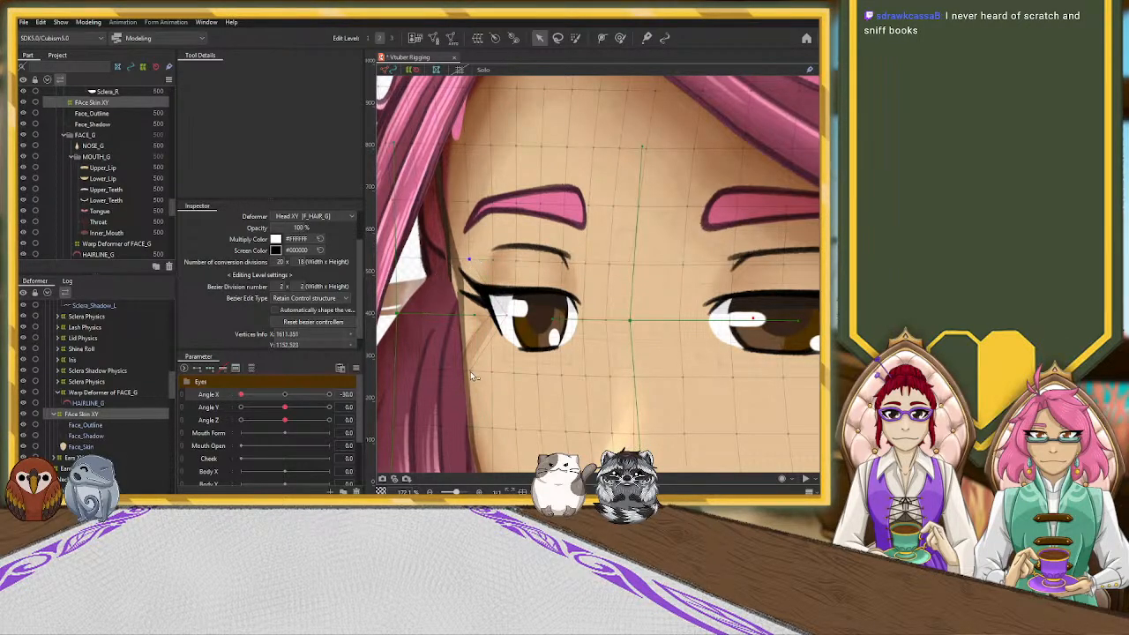
left_click_drag(470, 370, 506, 333)
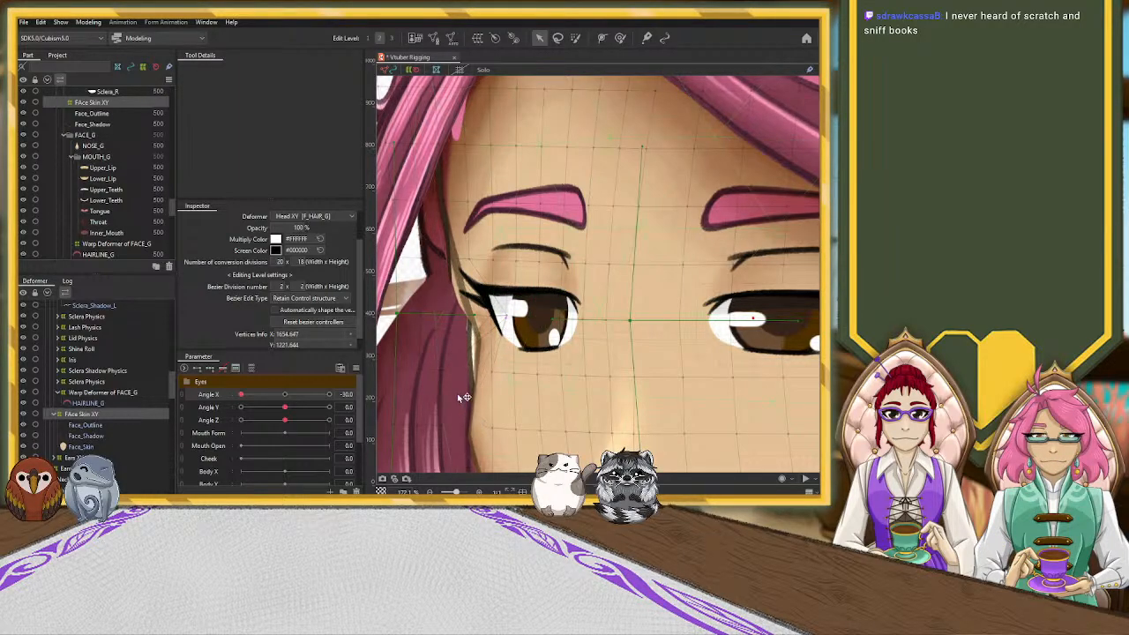
scroll(478, 375, "down", 5)
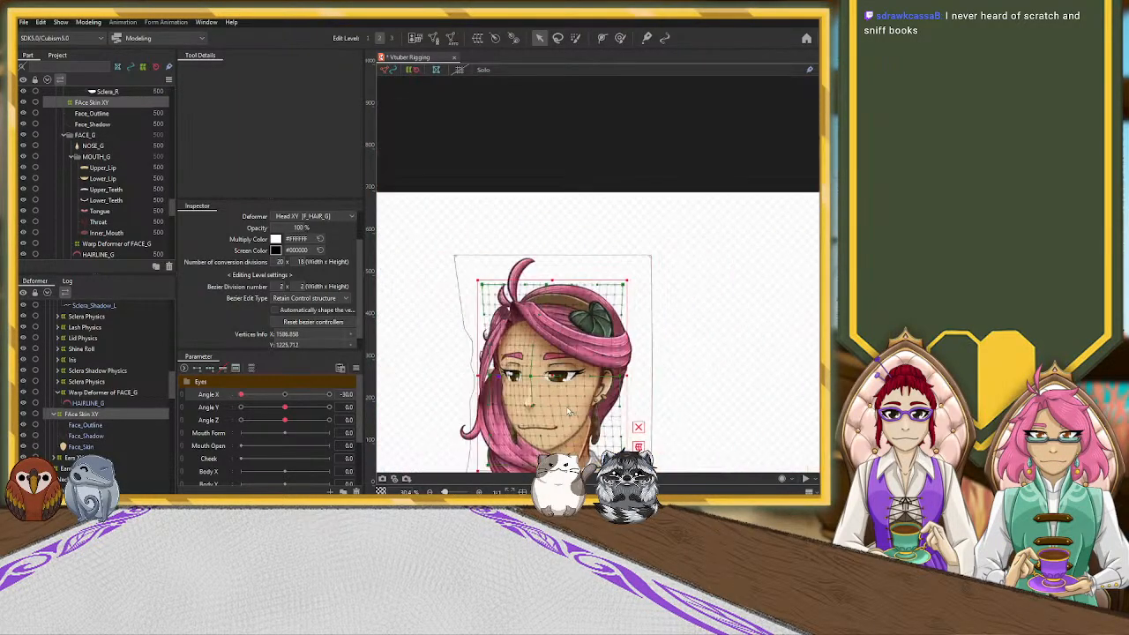
scroll(566, 425, "up", 1)
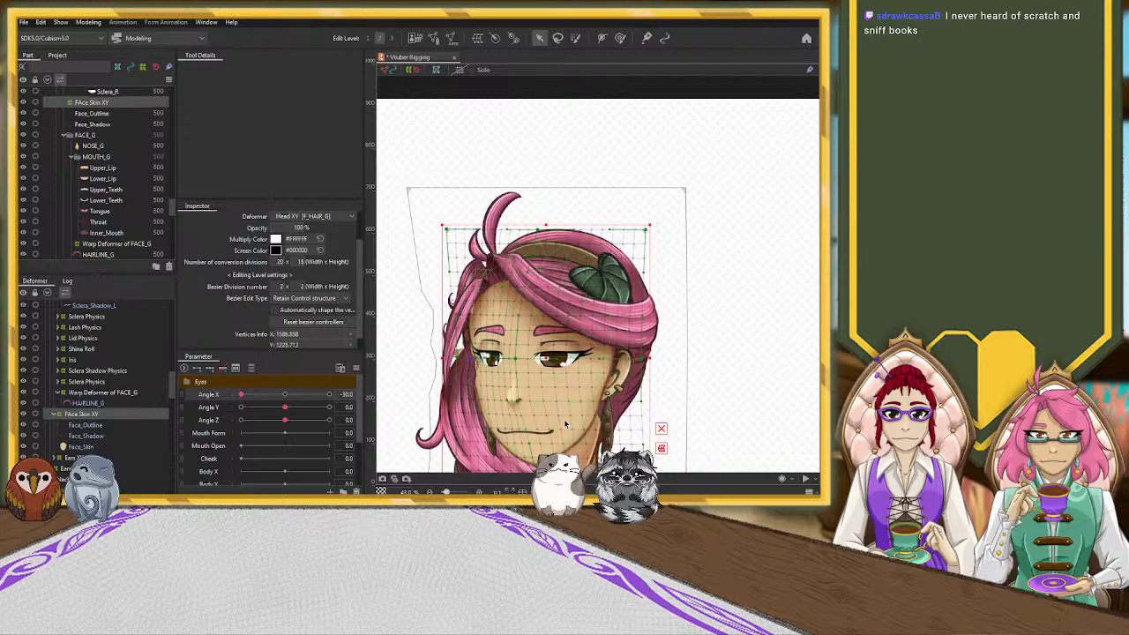
Undo the last FAce Skin XY control point moves and inspect the face edge beside the far-side eye
key("ctrl+z")
key("ctrl+z")
key("ctrl+z")
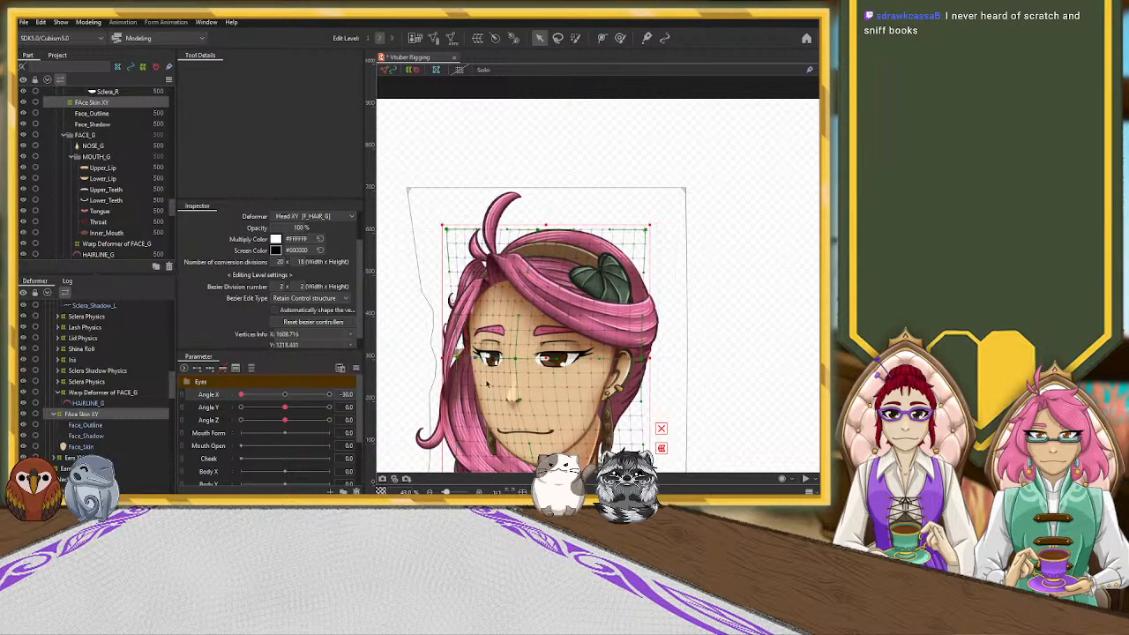
scroll(477, 379, "up", 4)
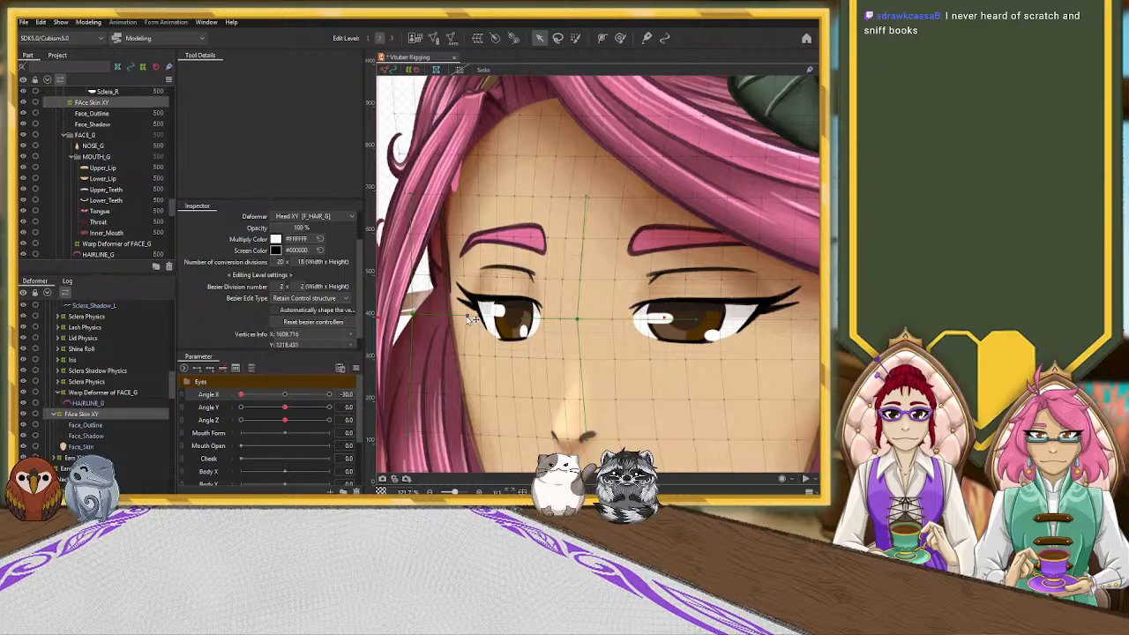
scroll(629, 269, "down", 4)
left_click(620, 37)
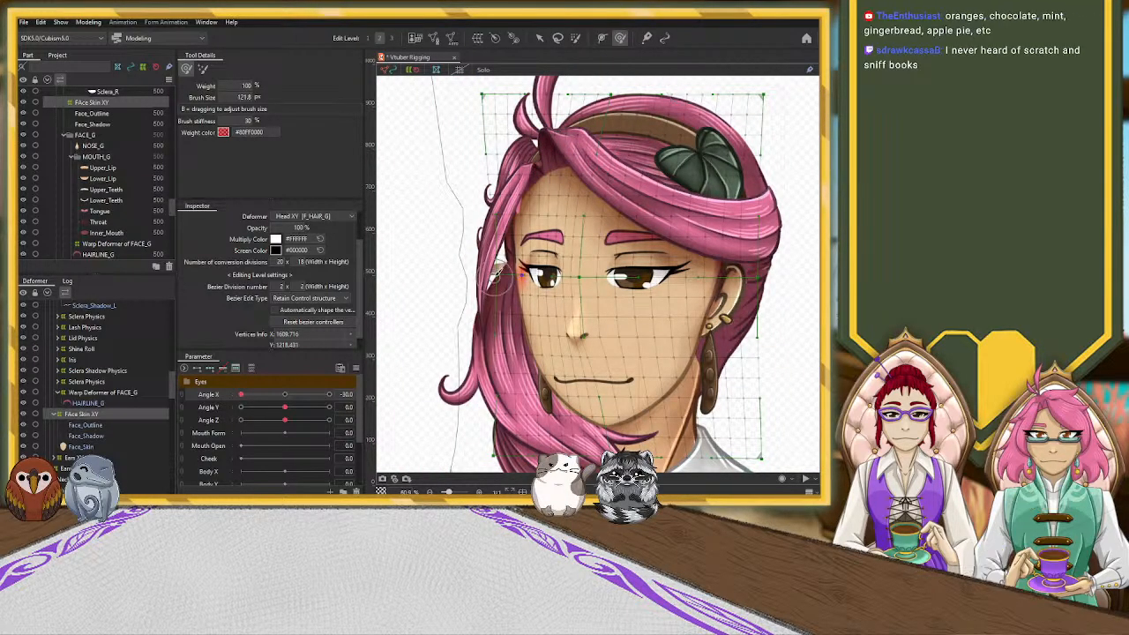
mouse_move(435, 336)
left_mouse_down()
mouse_move(446, 379)
mouse_move(493, 281)
mouse_move(504, 288)
mouse_move(496, 276)
mouse_move(507, 285)
mouse_move(483, 320)
left_mouse_up()
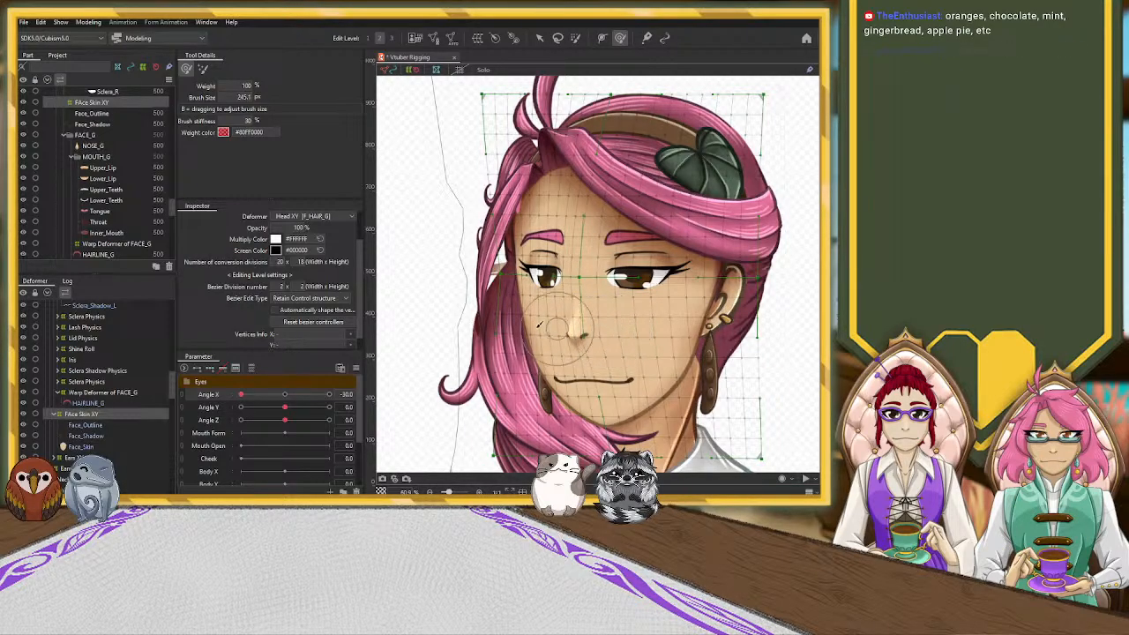
scroll(296, 312, "down", 1)
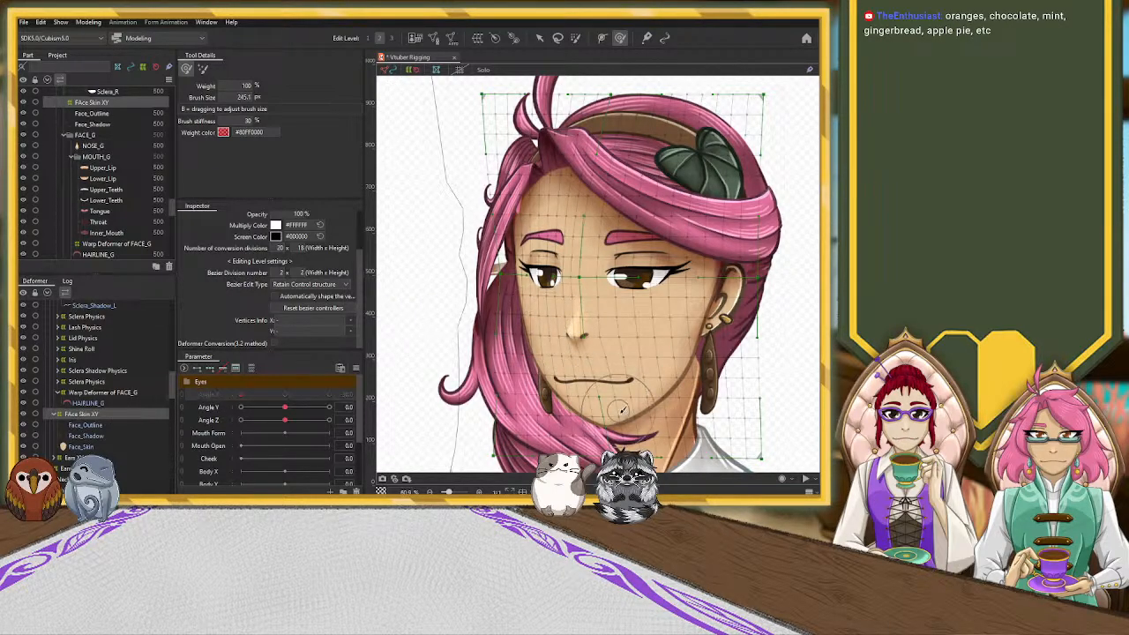
left_click(540, 39)
left_click(401, 275)
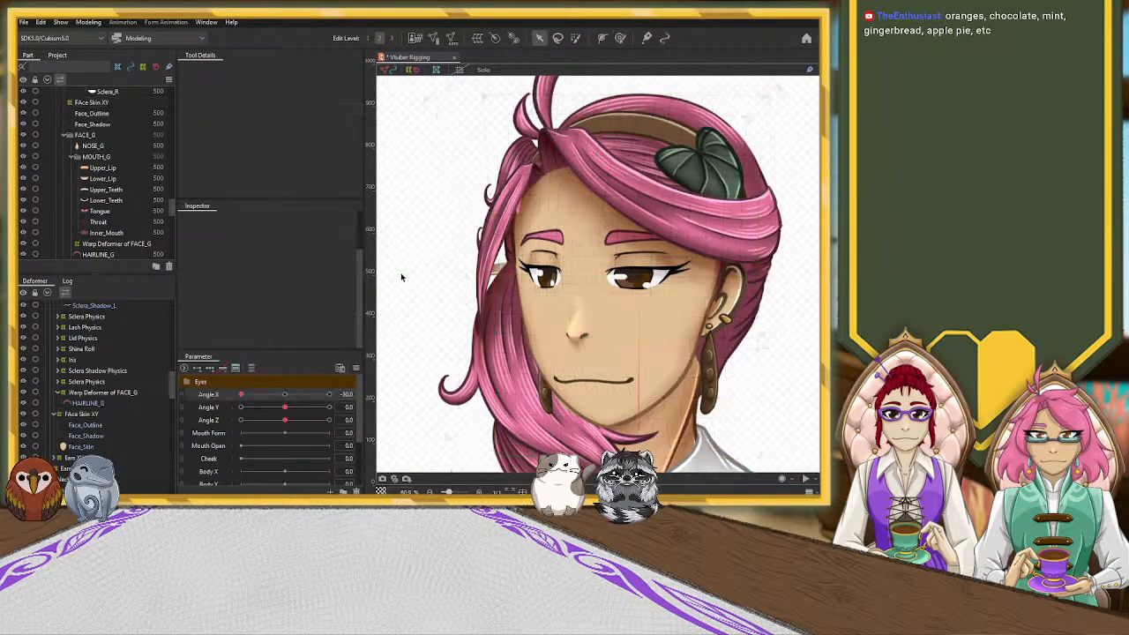
Try a draw order of 600 on Face_Skin to bring it in front of the face, and undo it
left_click(554, 329)
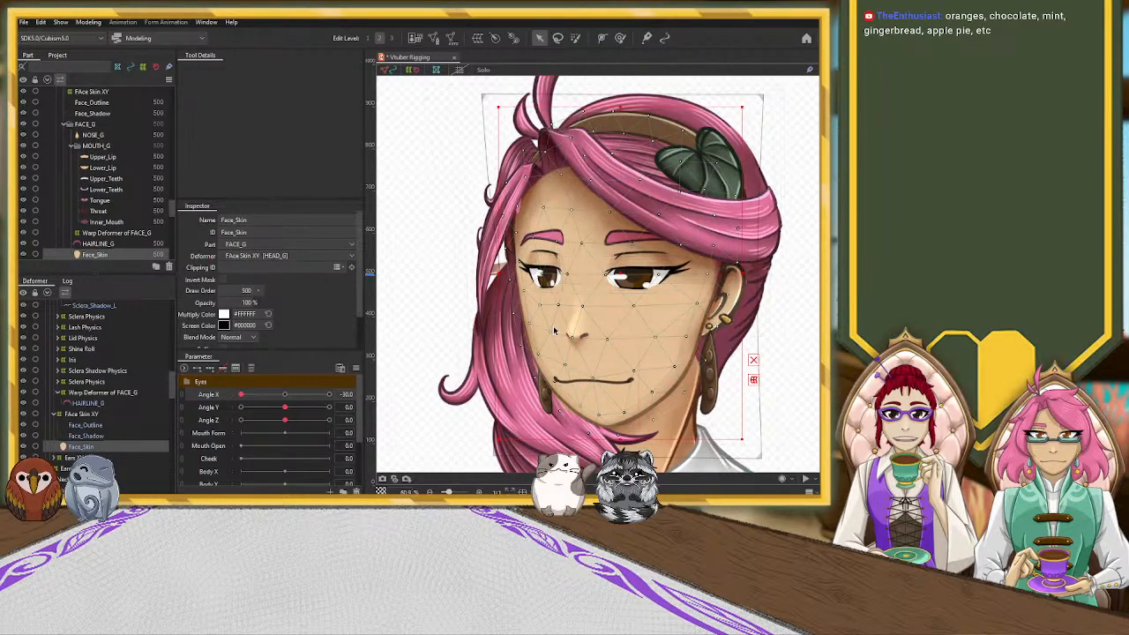
scroll(313, 309, "down", 2)
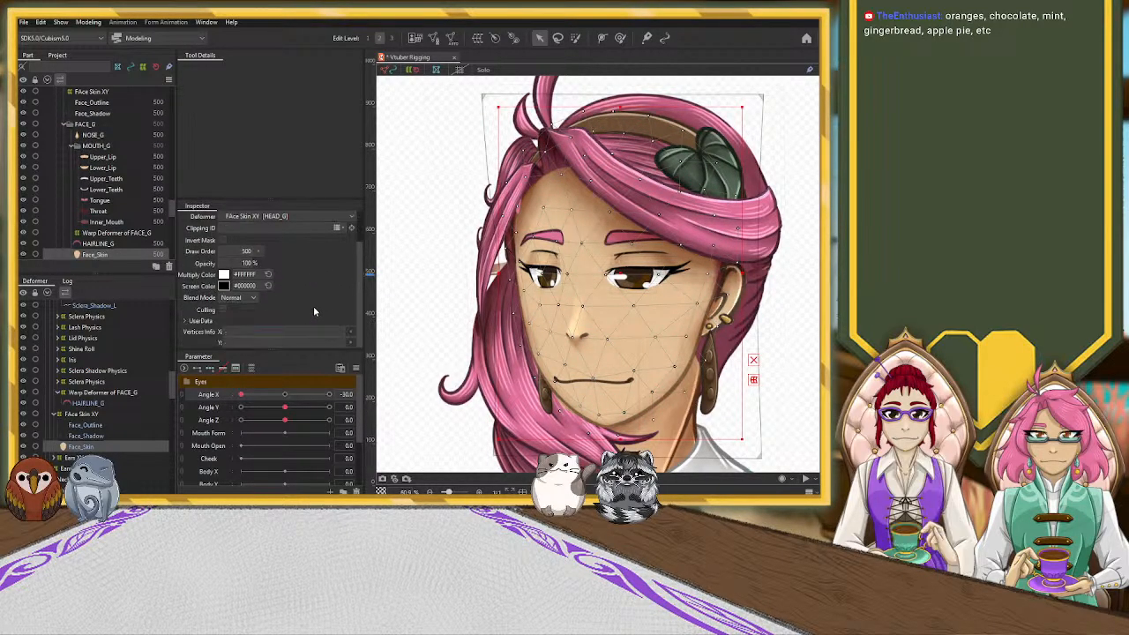
scroll(313, 309, "up", 2)
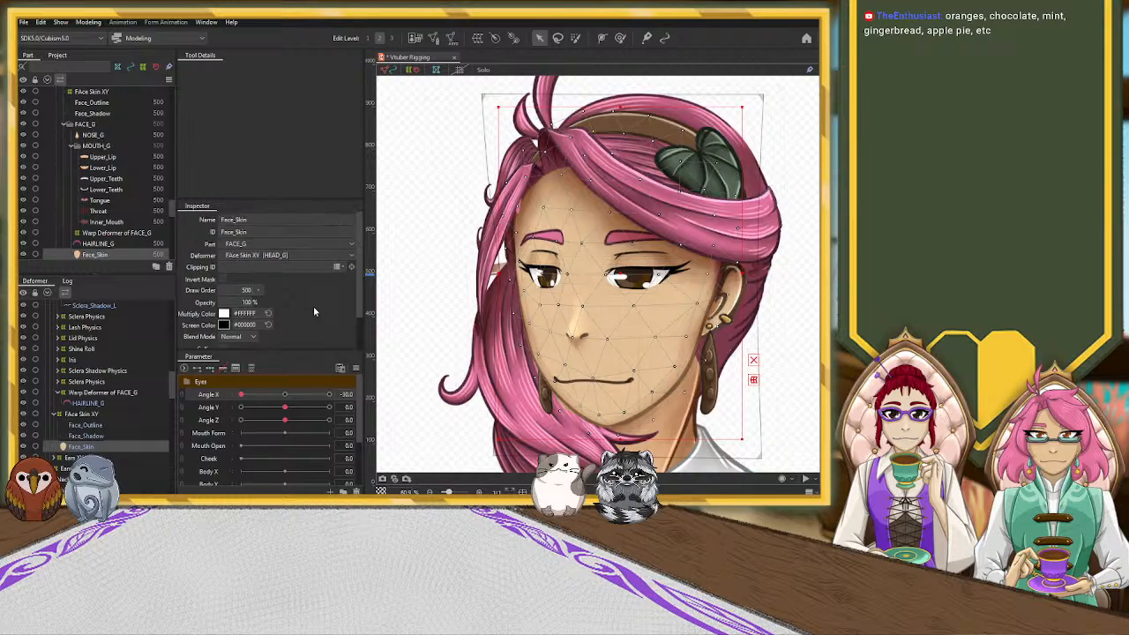
double_click(258, 291)
type("600")
key("Return")
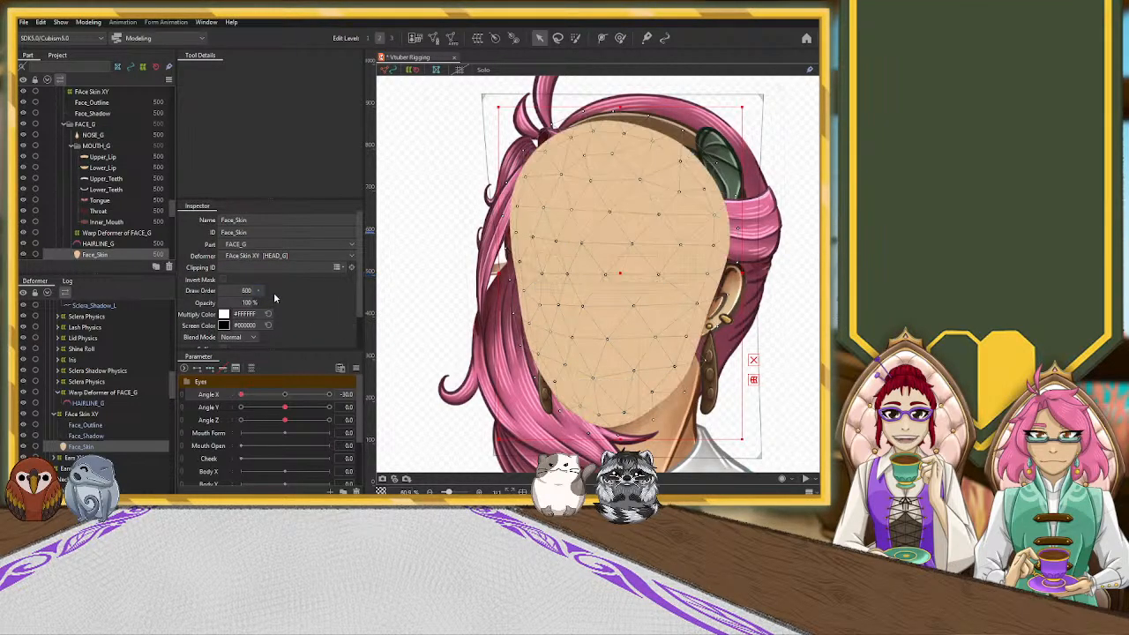
key("ctrl+z")
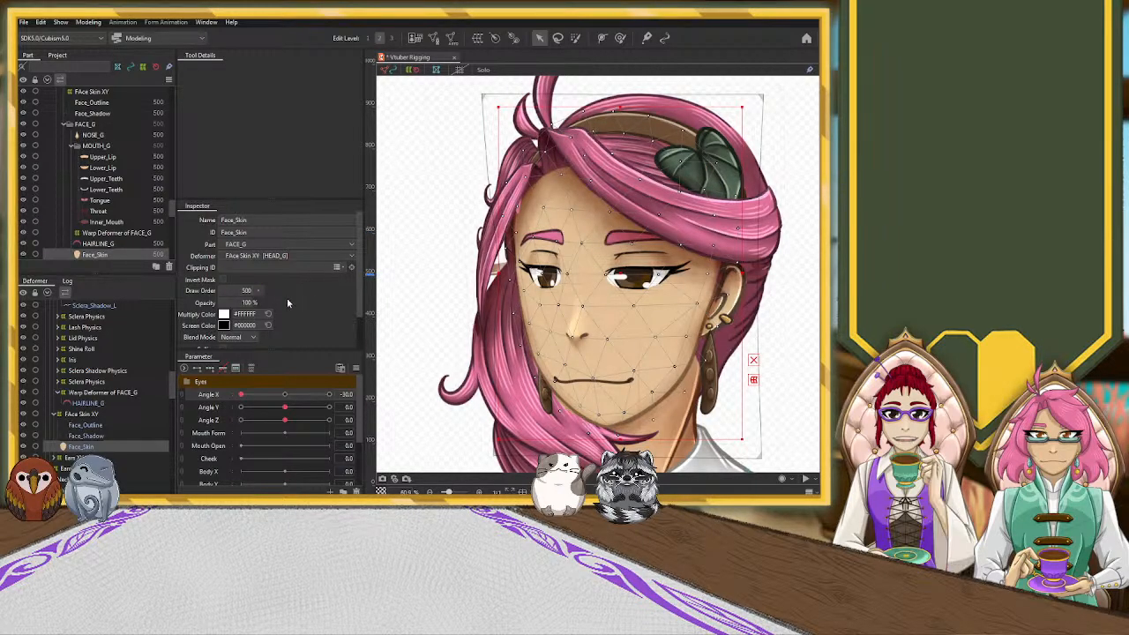
Edit the Face_Skin mesh and subdivide its triangles with 4 Division
left_click(432, 39)
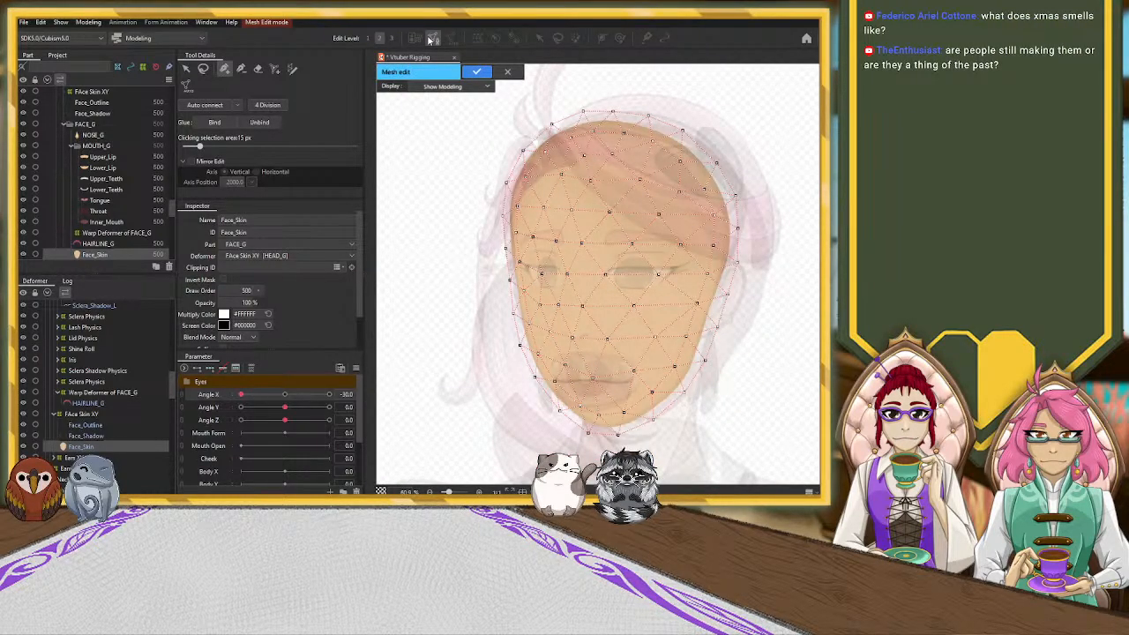
left_click(266, 107)
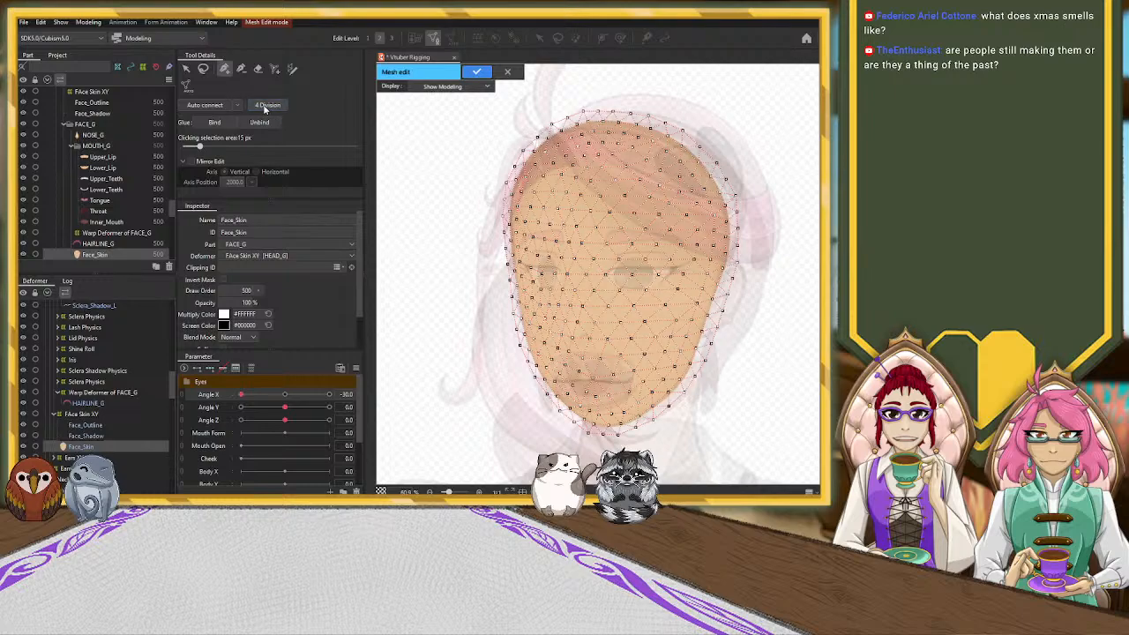
left_click(275, 105)
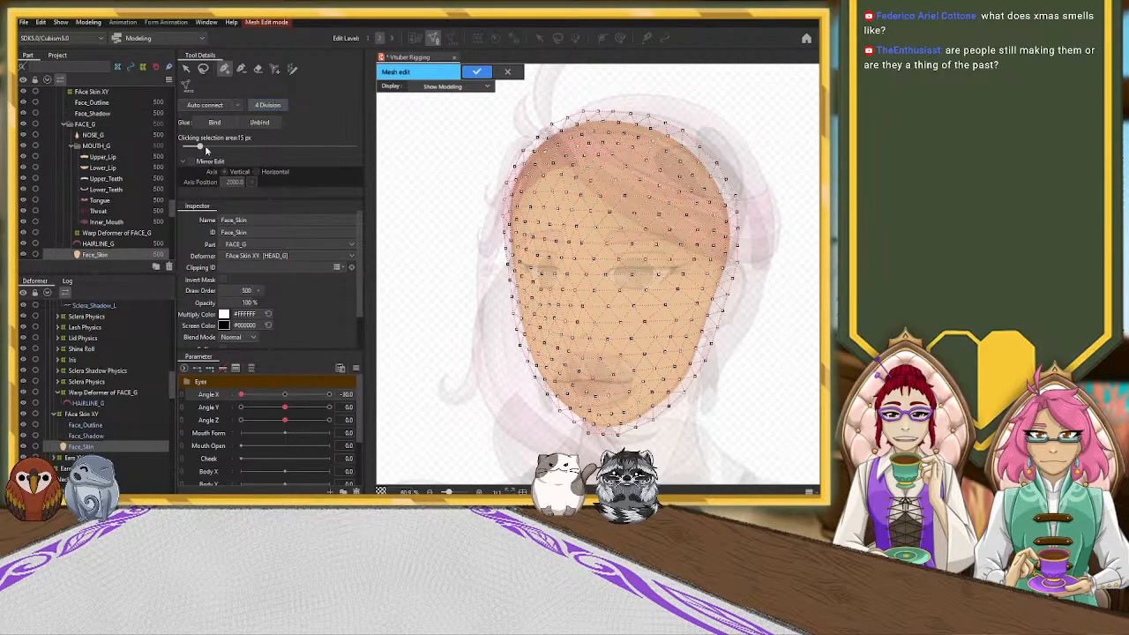
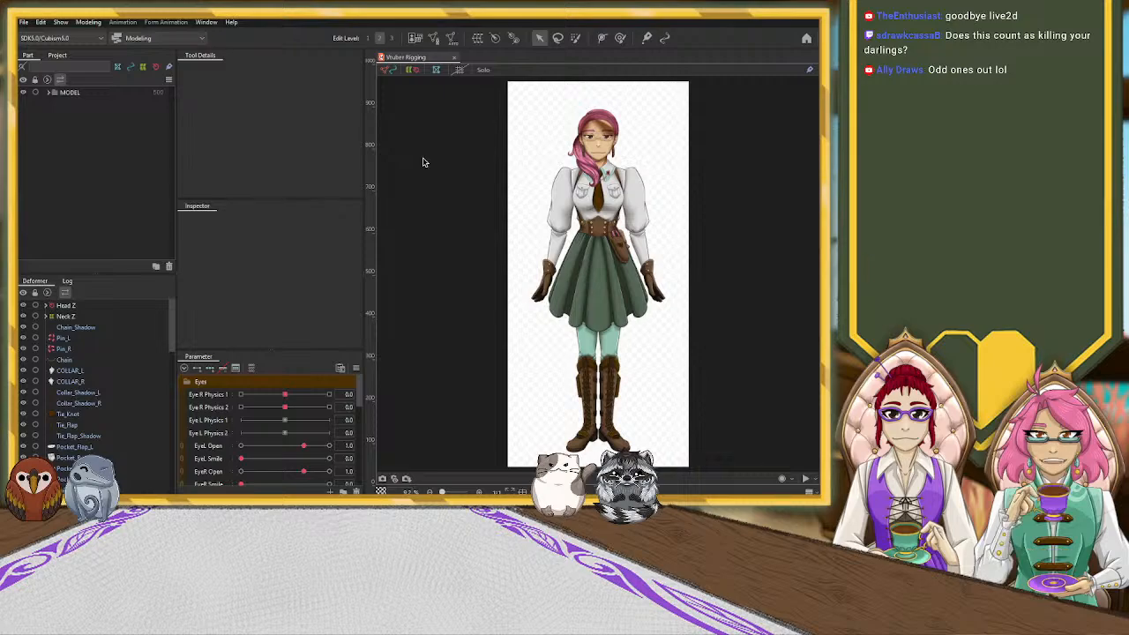
Hide all of the model's objects and show them again, framing the head and shoulders
left_click(23, 293)
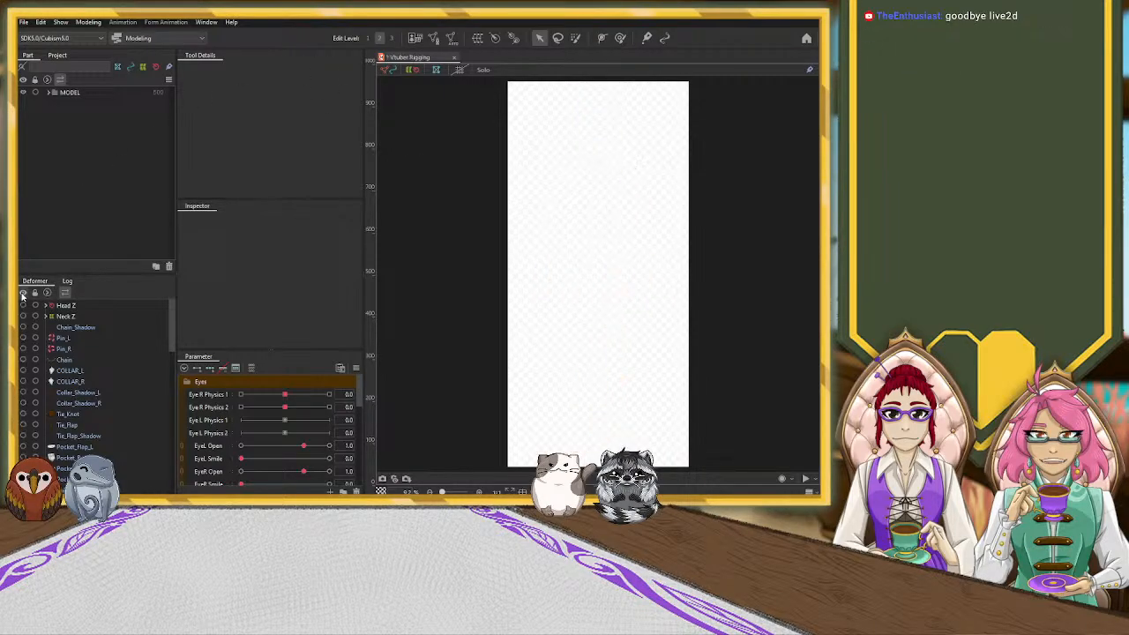
left_click(24, 293)
scroll(598, 103, "up", 5)
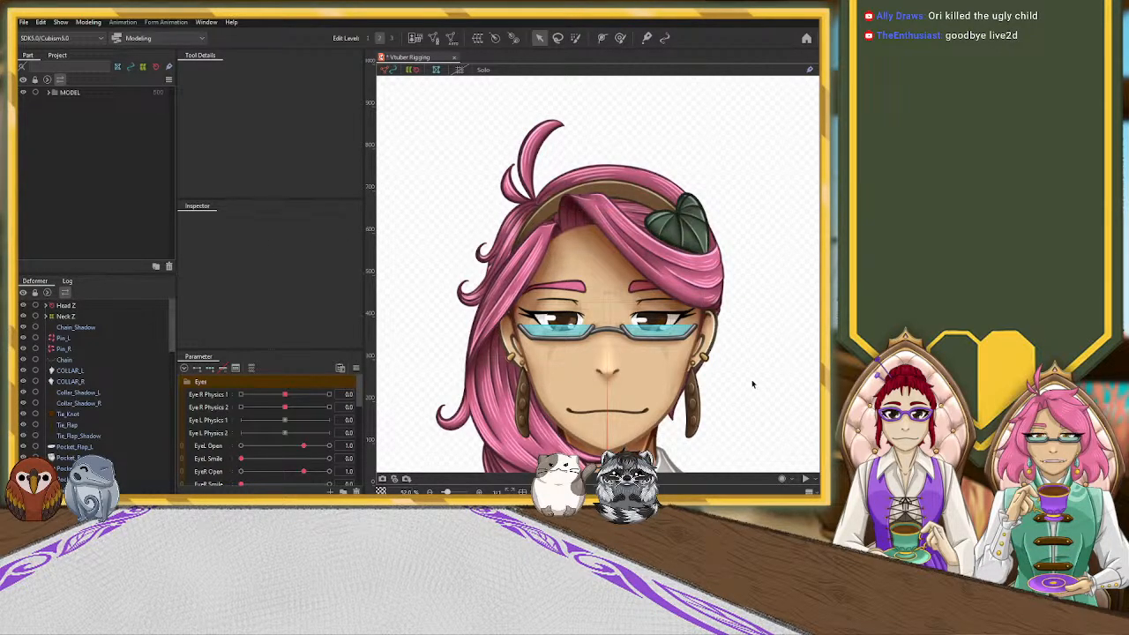
left_click_drag(750, 383, 736, 309)
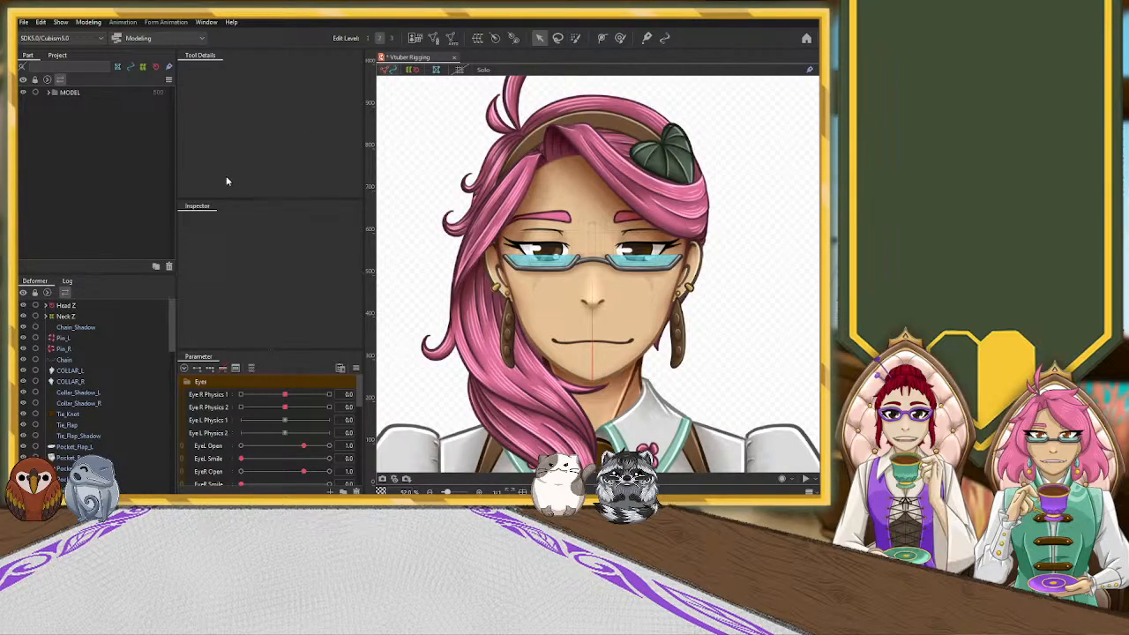
left_click(46, 318)
left_click(47, 317)
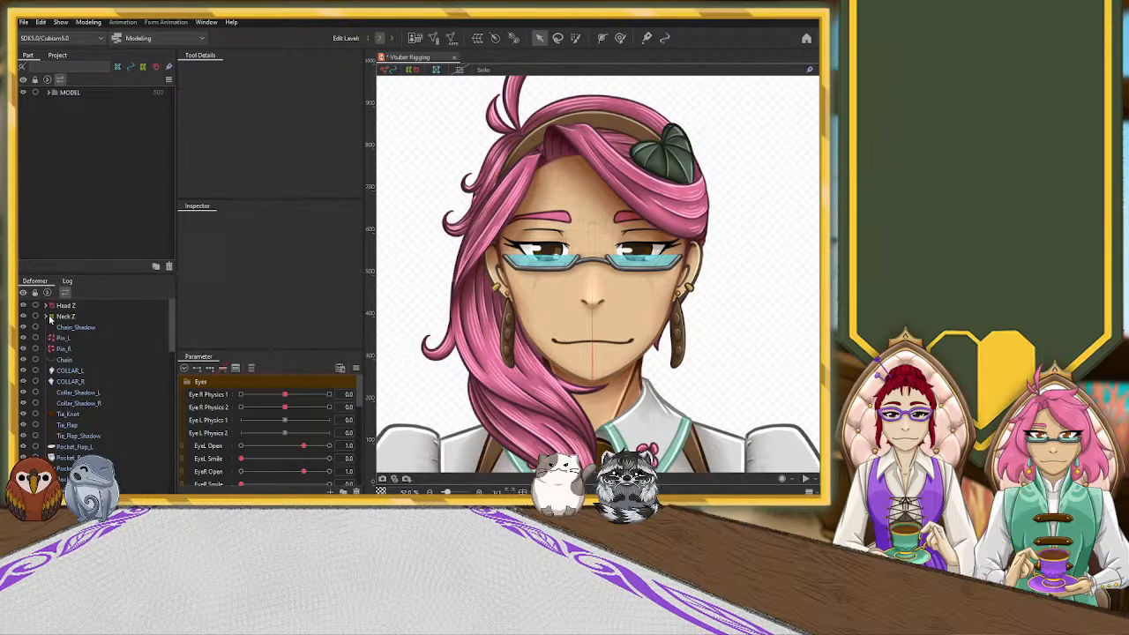
Expand Head Z and hide its bangs, bang parts, Leaf, Headband, both curls, Front_Part and Small_Ahoge
left_click(47, 306)
left_click(23, 316)
left_click(23, 329)
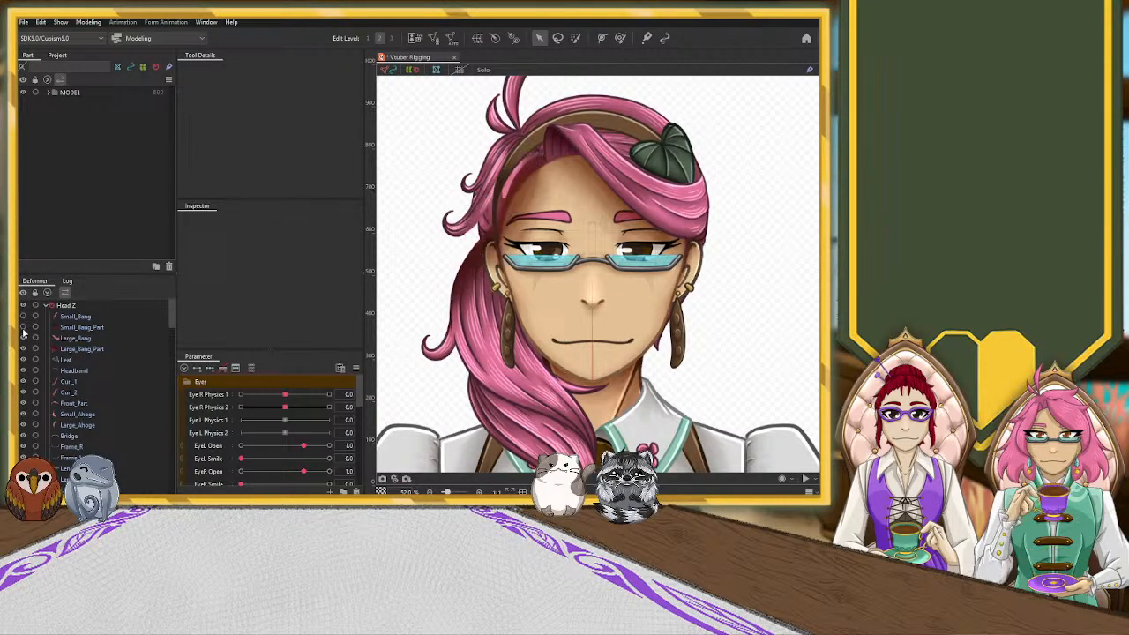
left_click(23, 339)
left_click(23, 349)
left_click(23, 361)
left_click(24, 372)
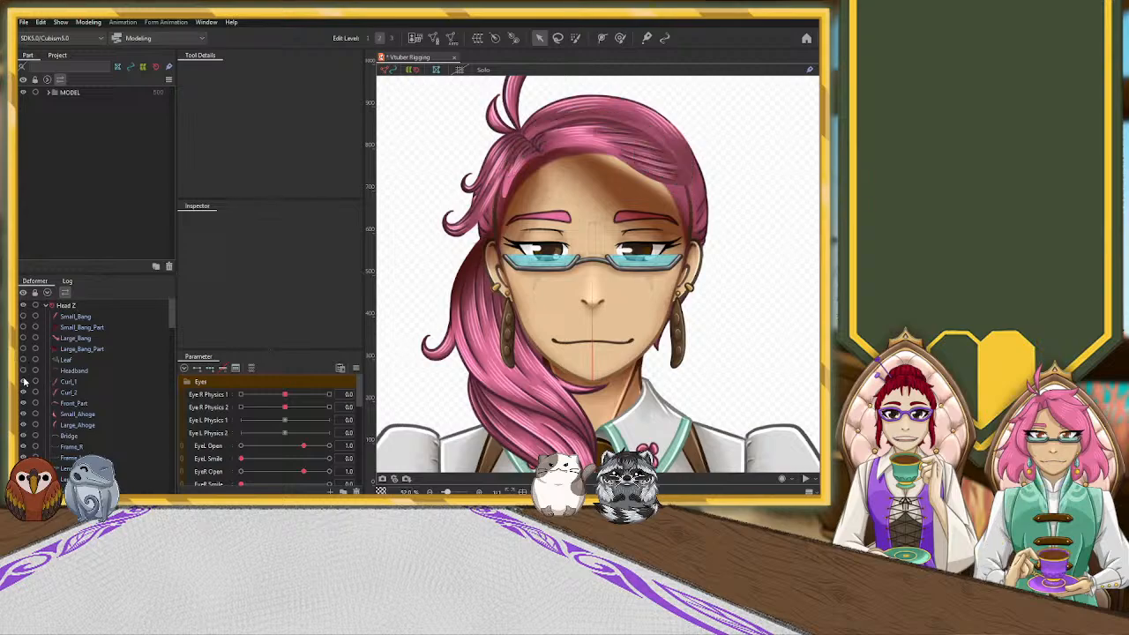
left_click(24, 382)
left_click(24, 393)
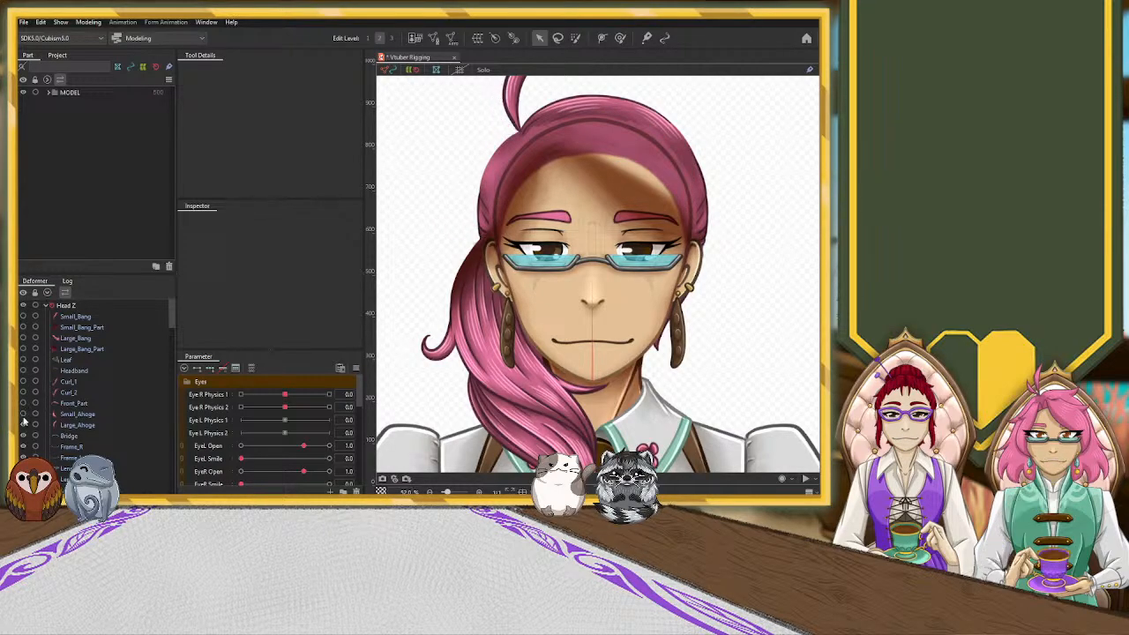
Hide Large_Ahoge, the glasses bridge, frames, lens glow and lenses, plus Large_Bang_Shadow and Small_Bang_Shadow
scroll(37, 419, "down", 1)
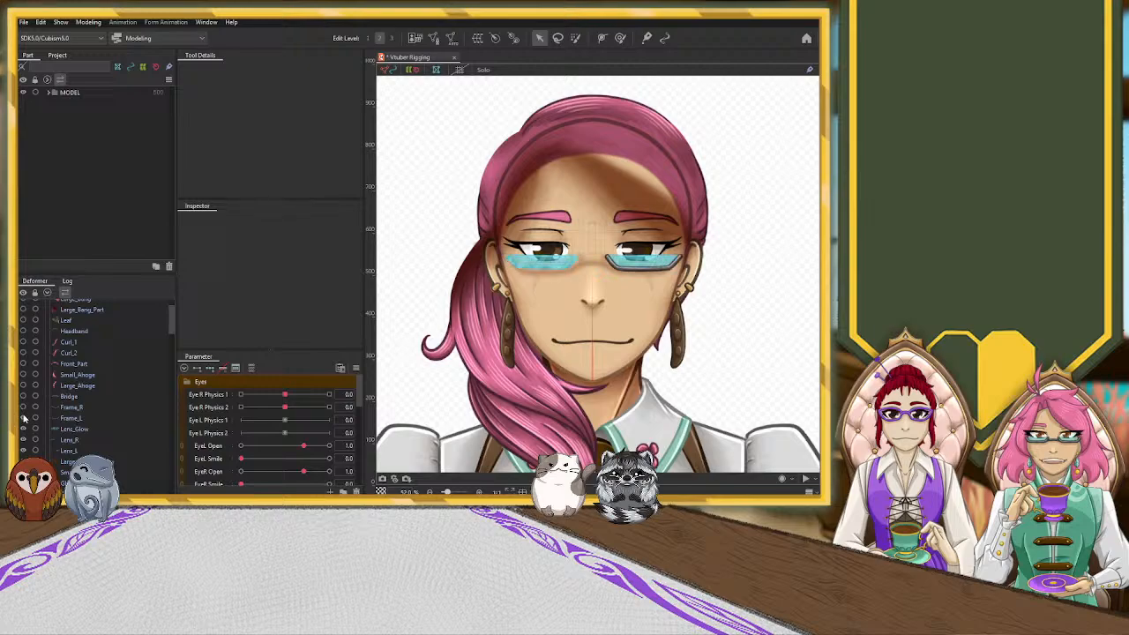
left_click(24, 451)
left_click(24, 451)
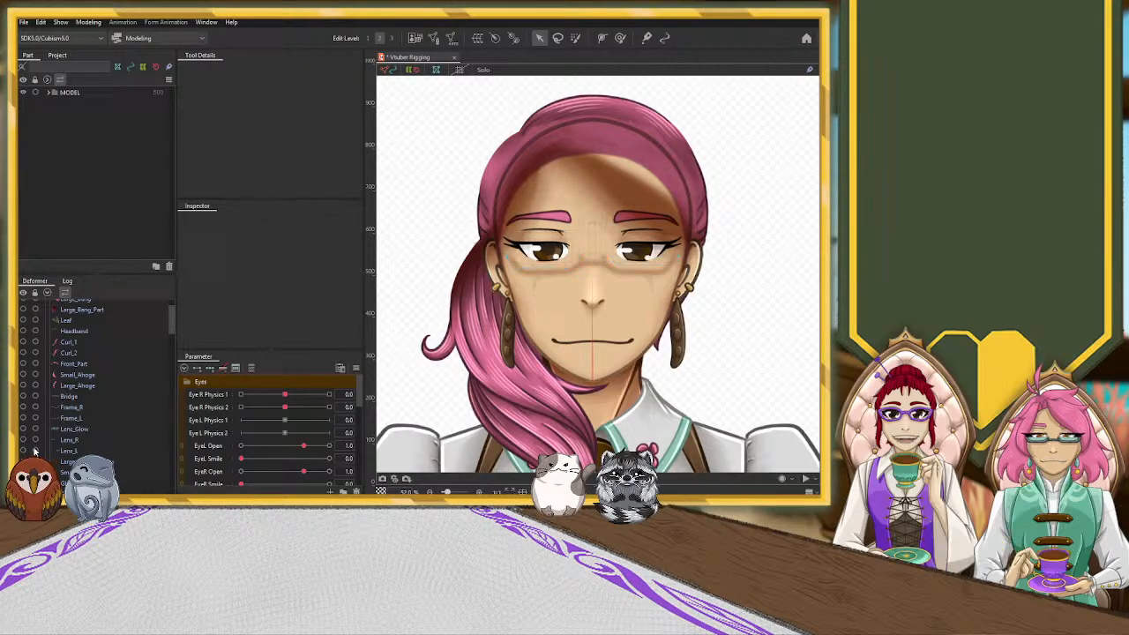
scroll(29, 446, "down", 2)
left_click(23, 394)
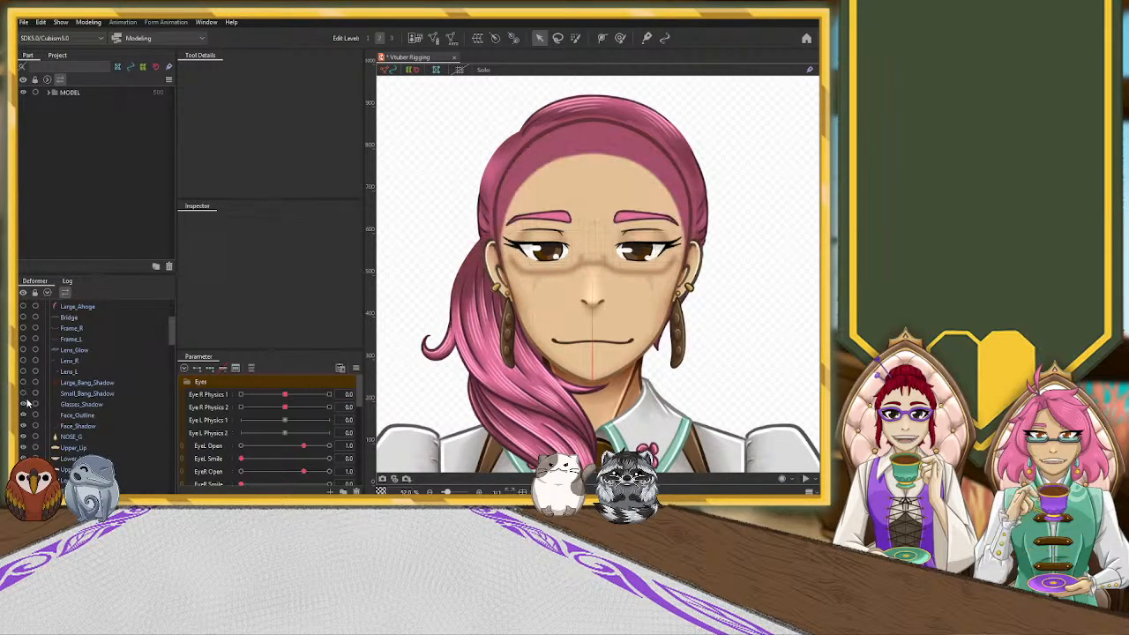
Toggle the visibility of Glasses_Shadow, Face_Outline and Face_Shadow to check what each one contributes to the face
left_click(25, 405)
left_click(24, 415)
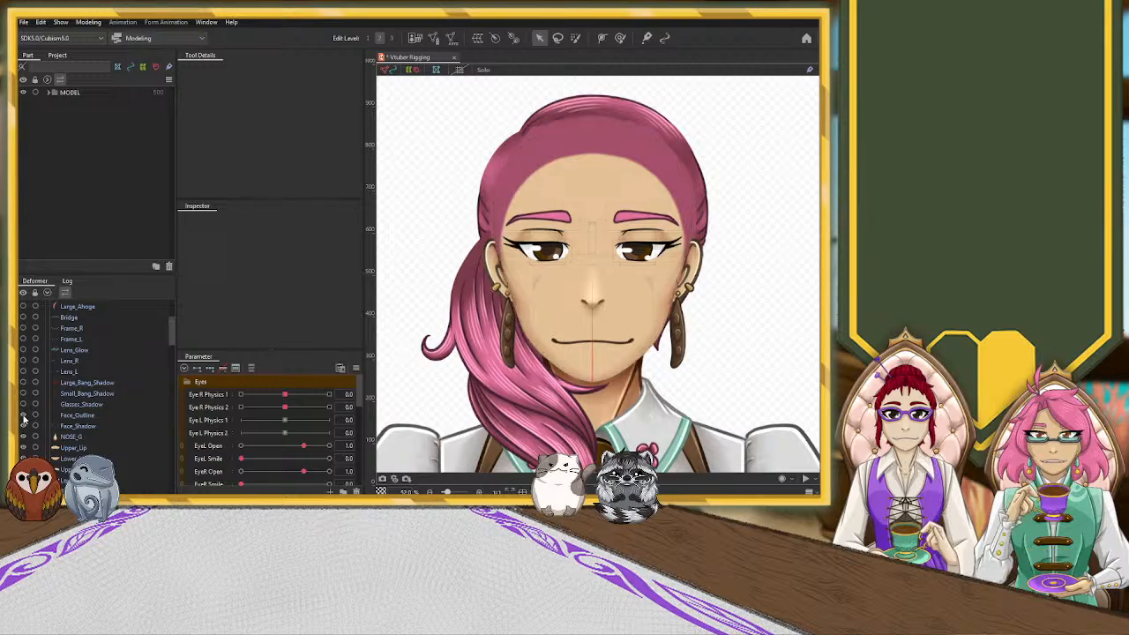
left_click(23, 426)
left_click(24, 416)
left_click(24, 427)
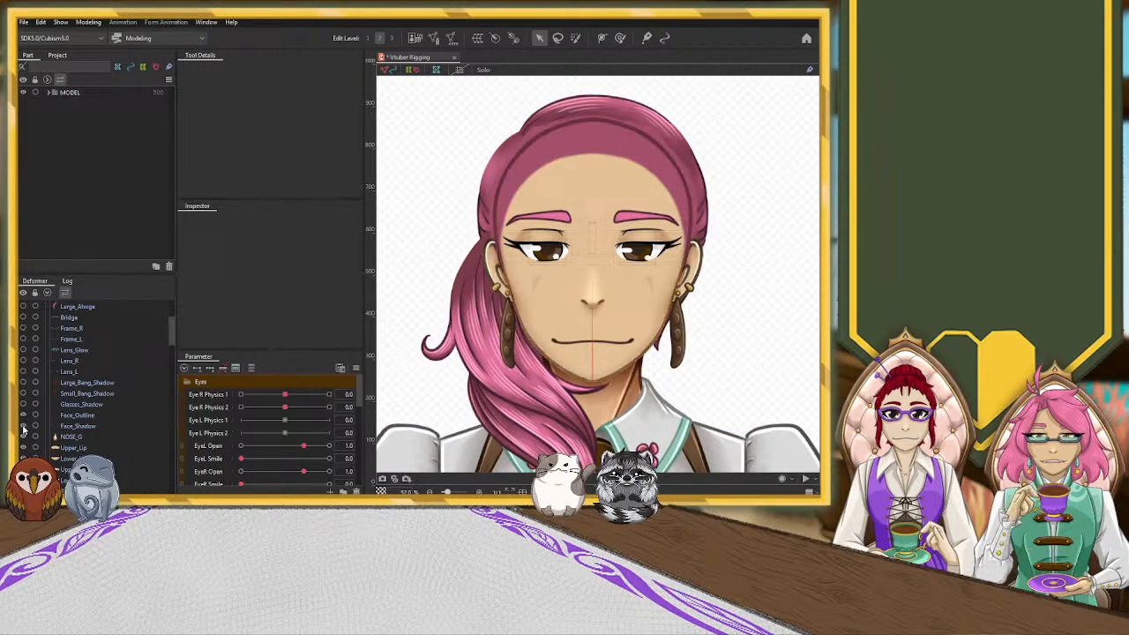
left_click(24, 406)
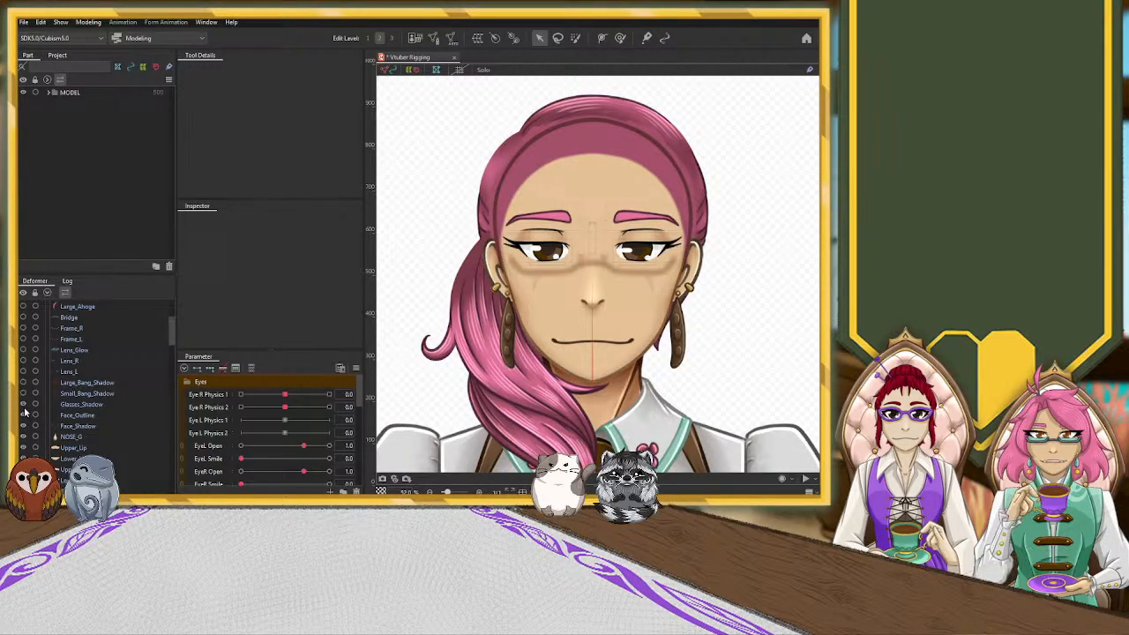
left_click(24, 407)
left_click(24, 407)
left_click(24, 417)
left_click(24, 417)
left_click(24, 420)
left_click(24, 420)
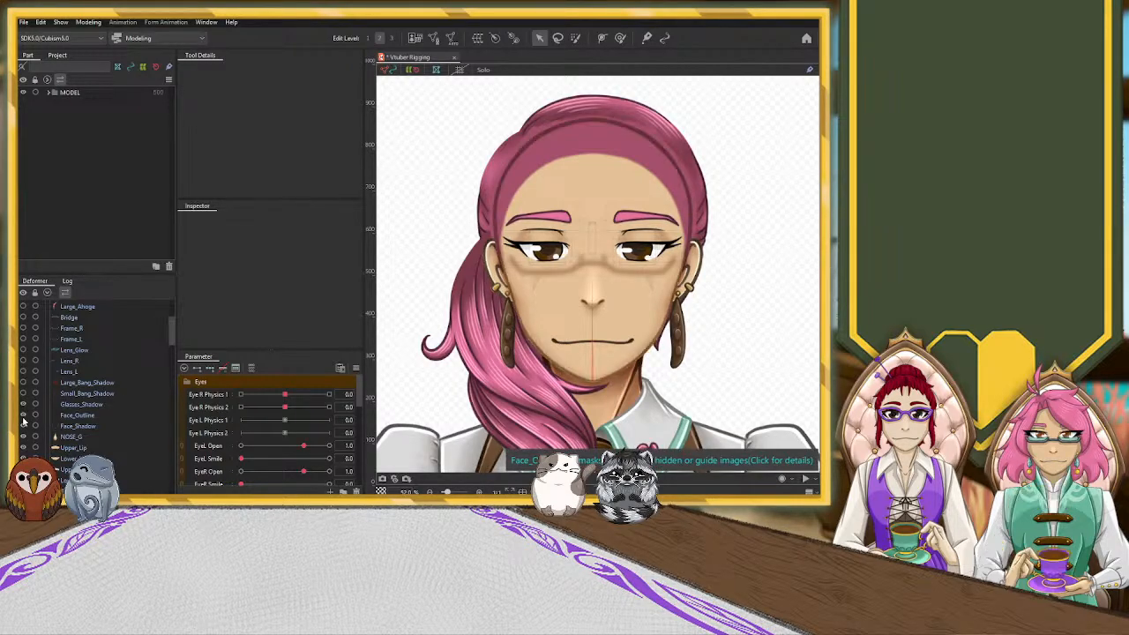
left_click(24, 426)
left_click(24, 426)
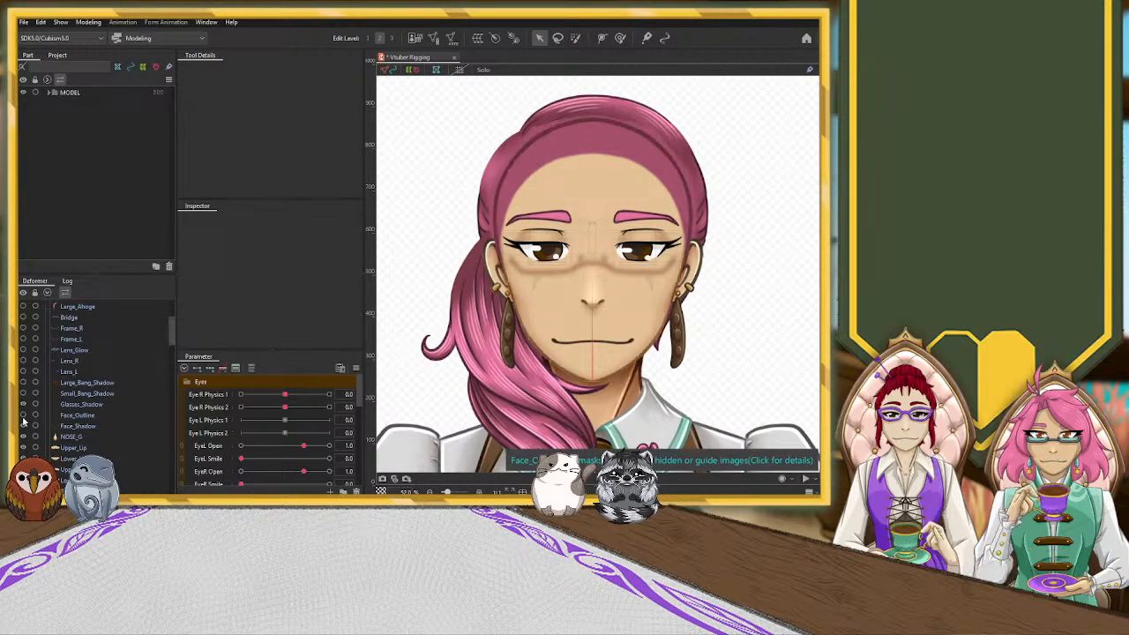
Toggle the visibility of NOSE_G to check its artwork, and select it
scroll(24, 430, "down", 1)
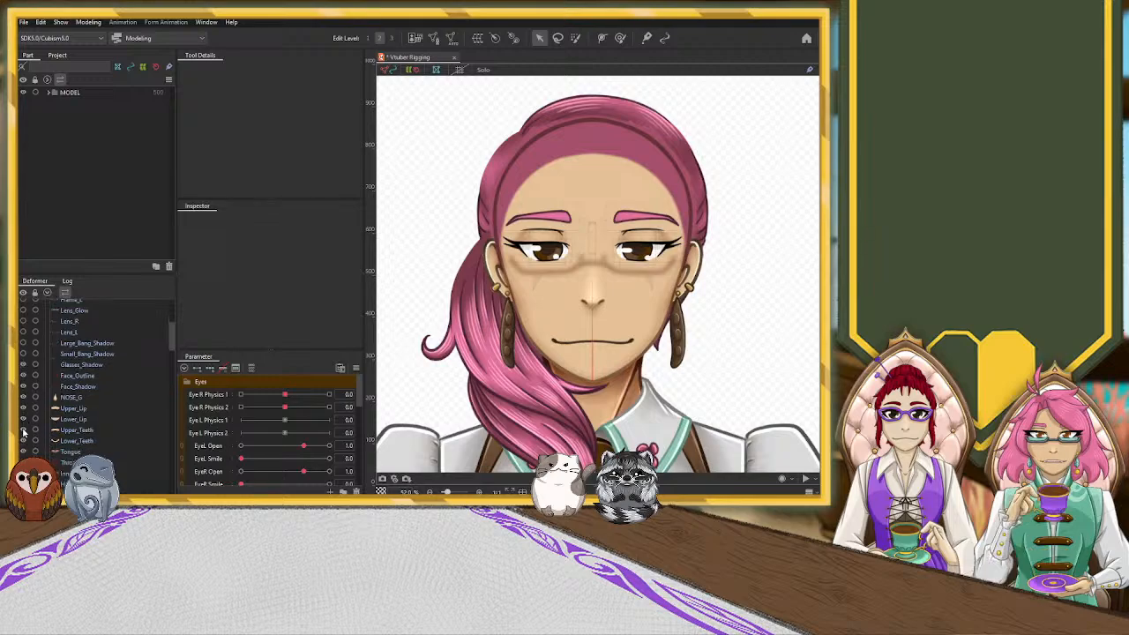
left_click(23, 398)
left_click(24, 398)
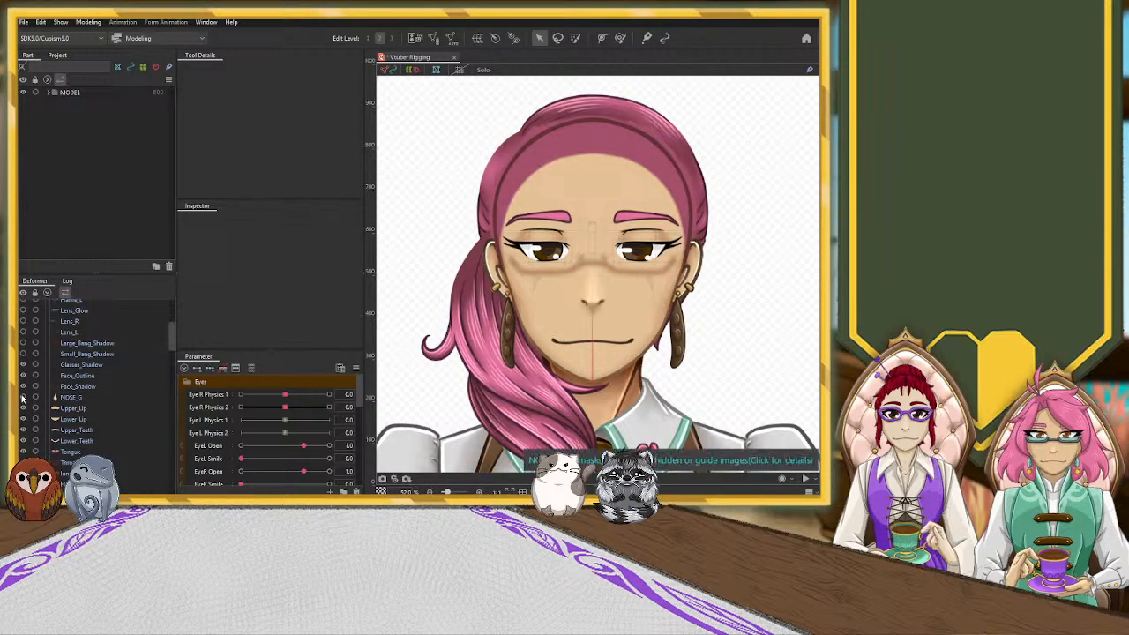
left_click(31, 398)
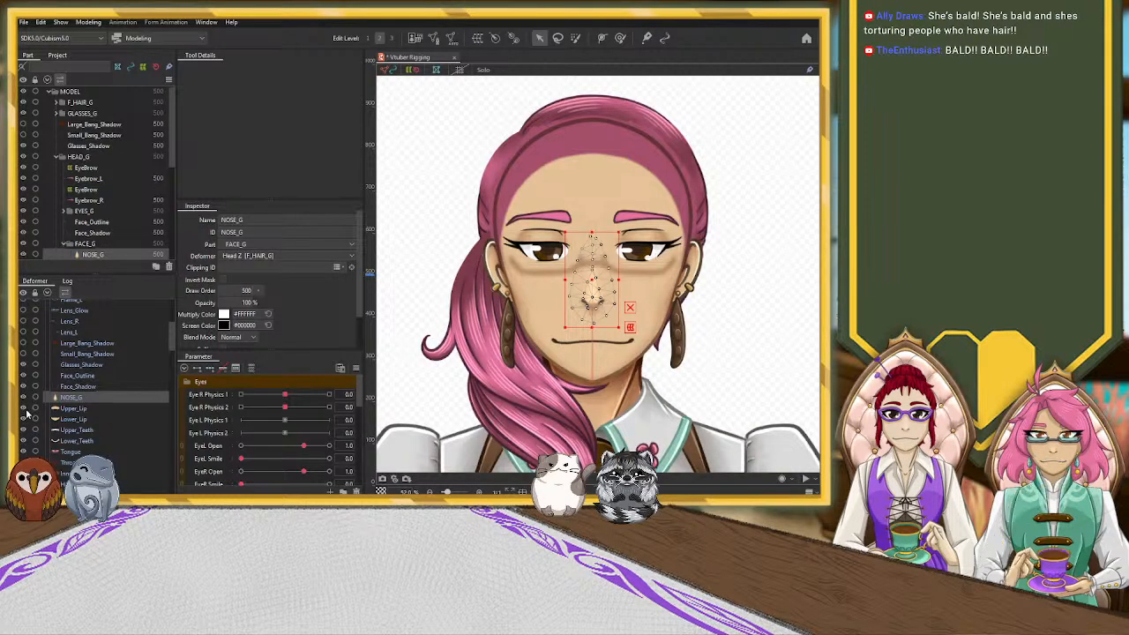
Hide HAIRLINE_G so the face skin beneath the hairline shows
scroll(25, 411, "down", 3)
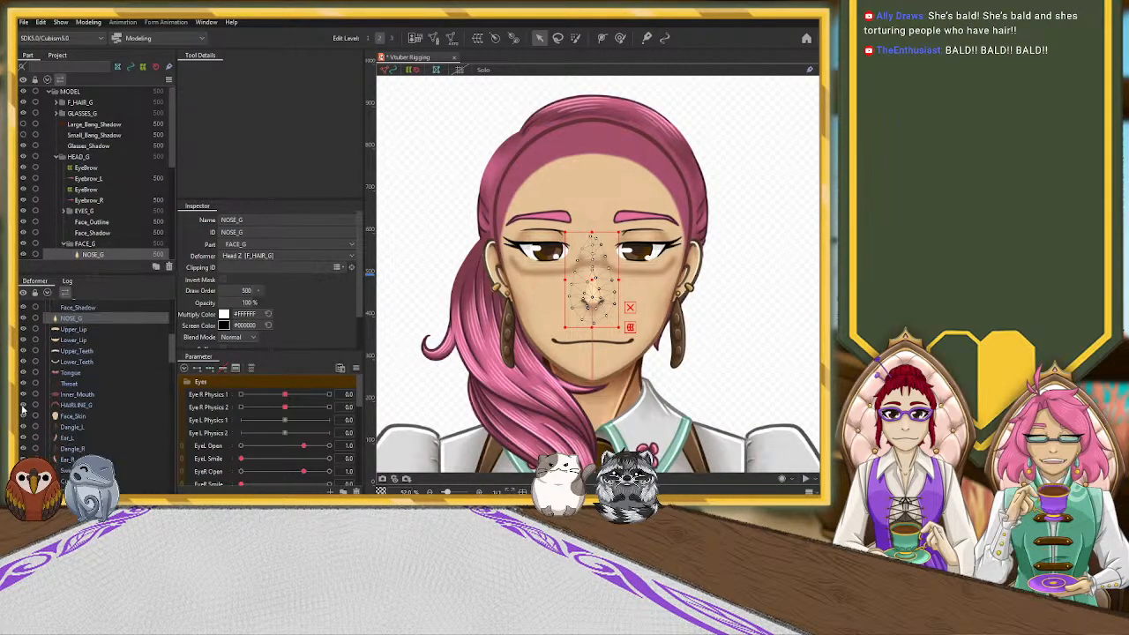
left_click(23, 406)
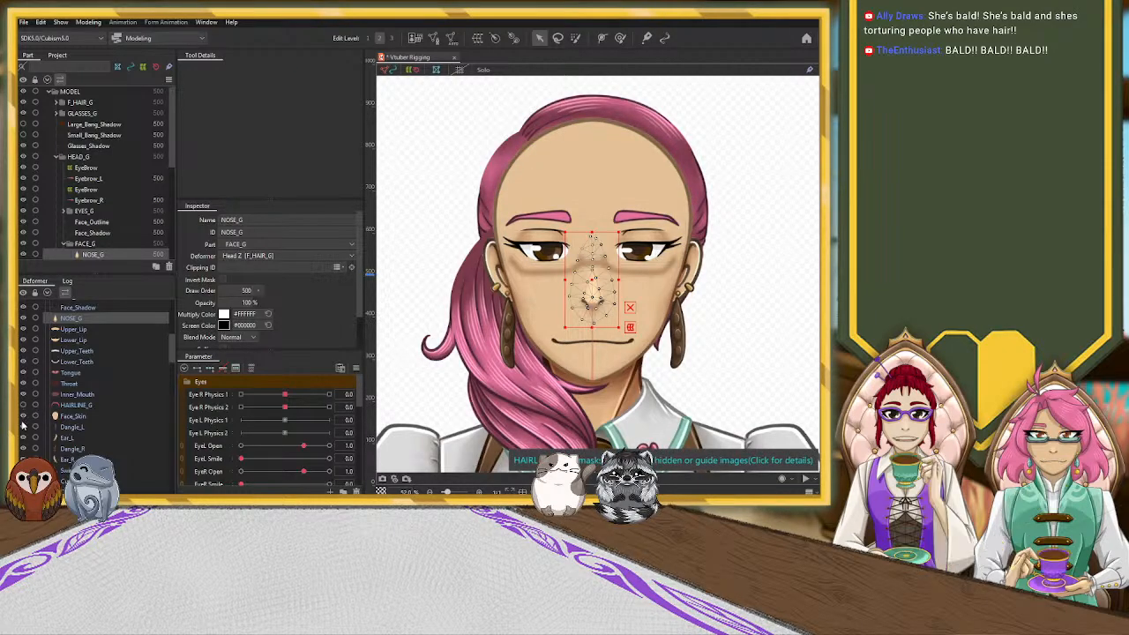
Hide both ears and their dangling earrings, along with Glasses_Shadow
left_click(23, 438)
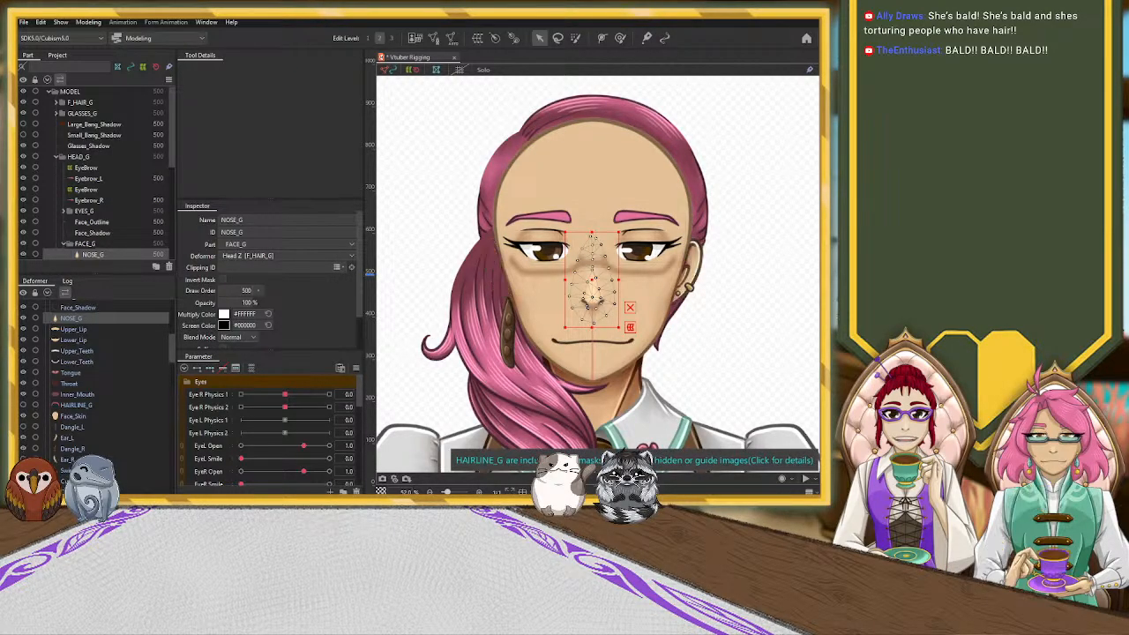
scroll(23, 424, "up", 5)
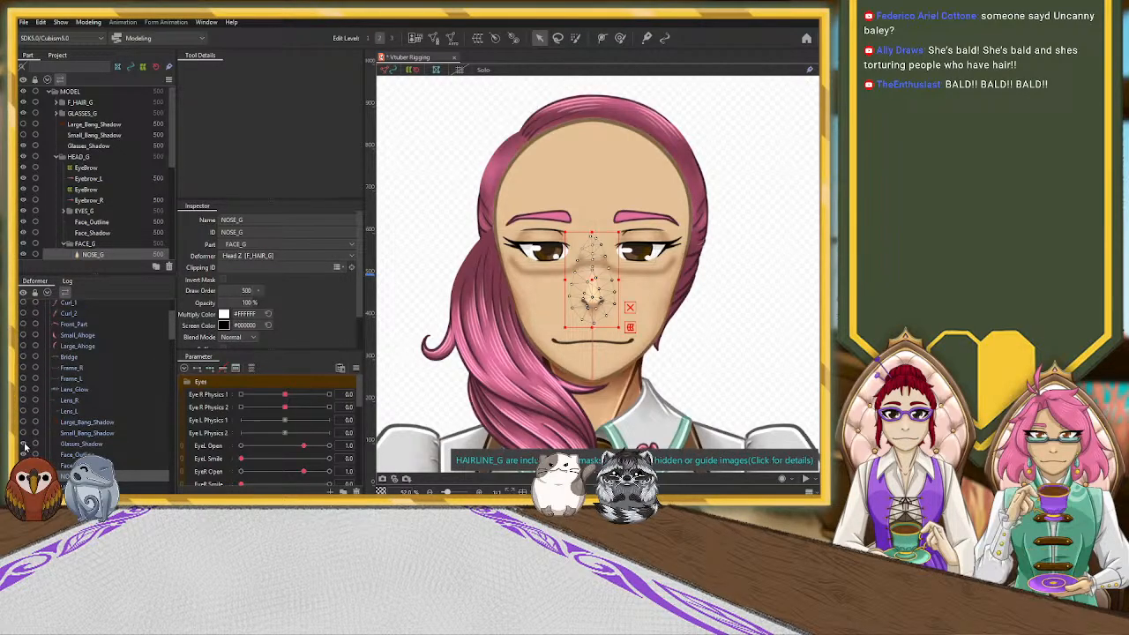
left_click(23, 444)
Hide Swirl_1, Curl_3, Curl_4, Swirl_2 and both BASE_HAIR_G layers, and deselect NOSE_G
scroll(23, 454, "down", 5)
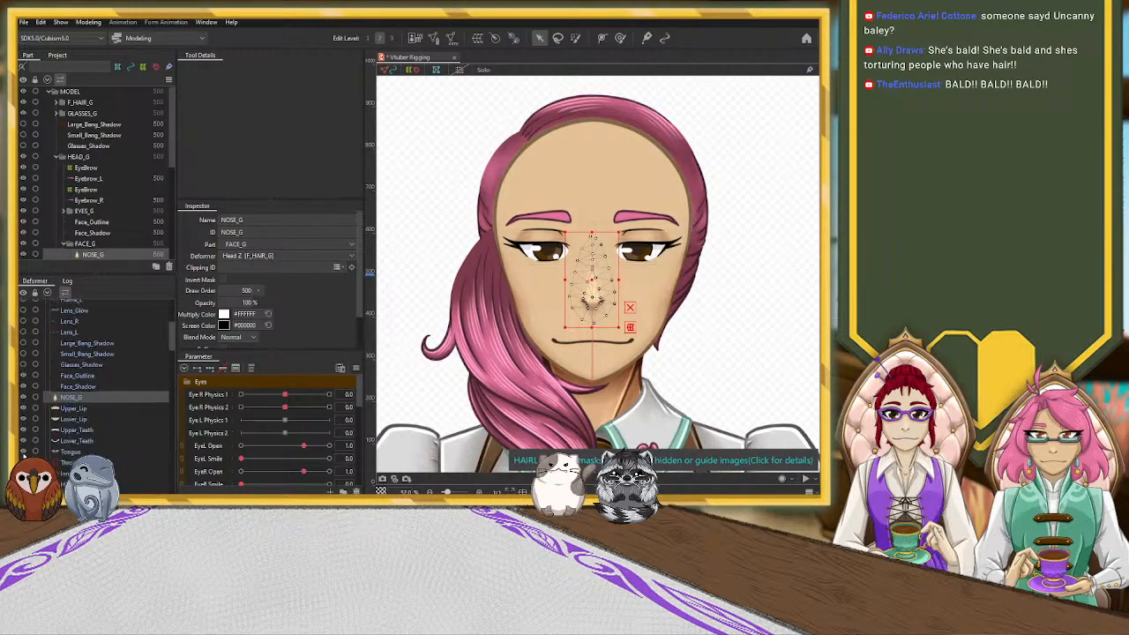
scroll(24, 450, "down", 1)
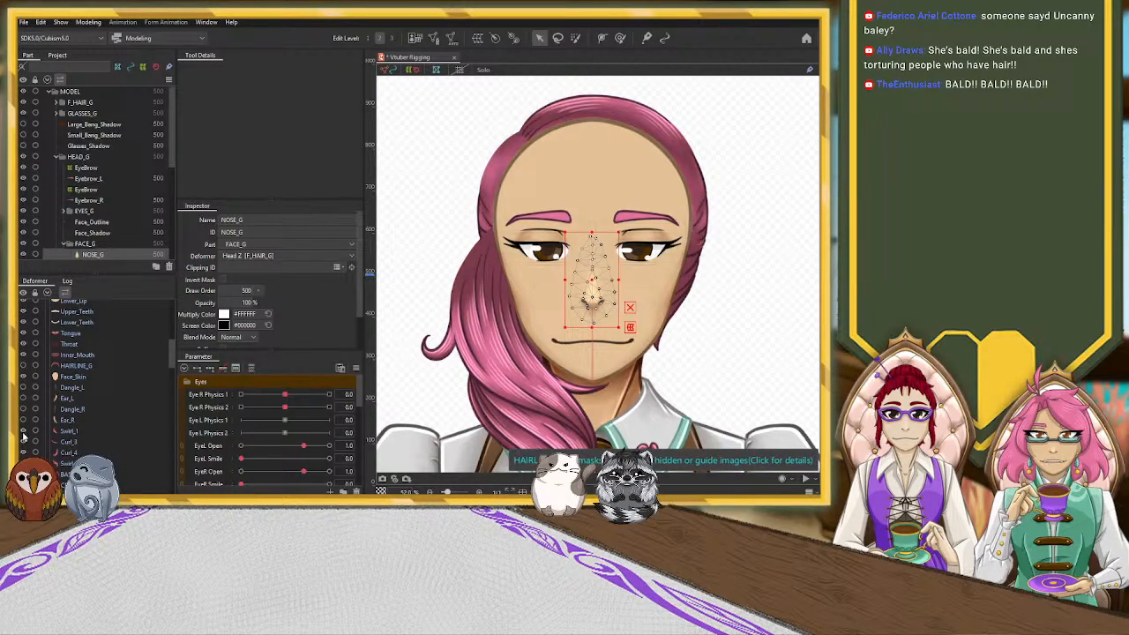
left_click(24, 431)
left_click(24, 442)
left_click(24, 452)
left_click(24, 463)
left_click(24, 474)
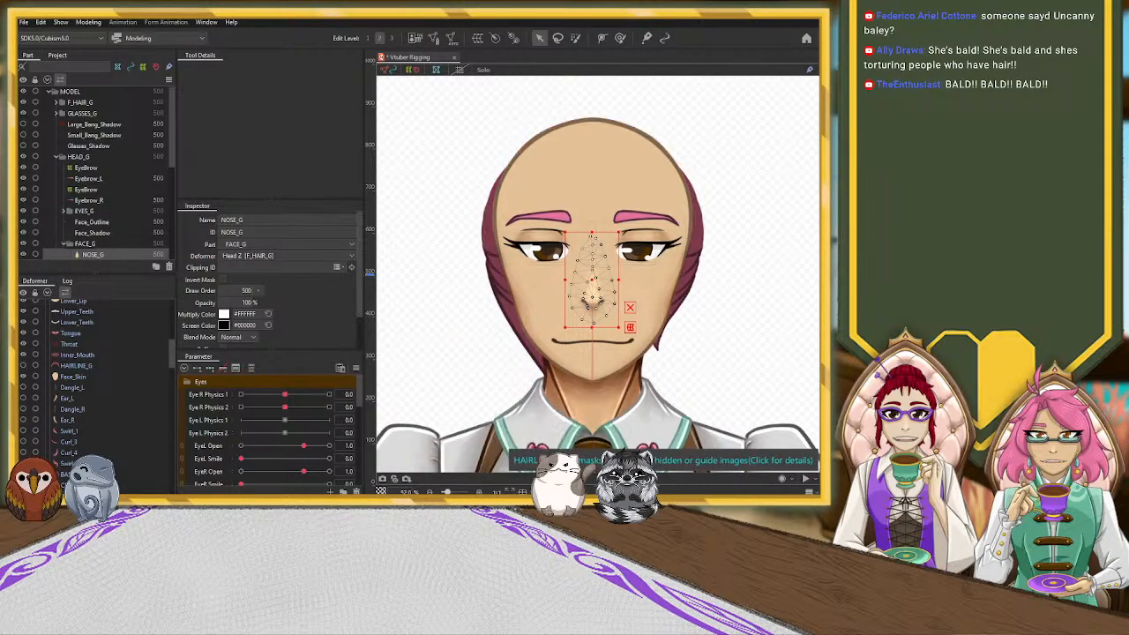
scroll(24, 467, "down", 1)
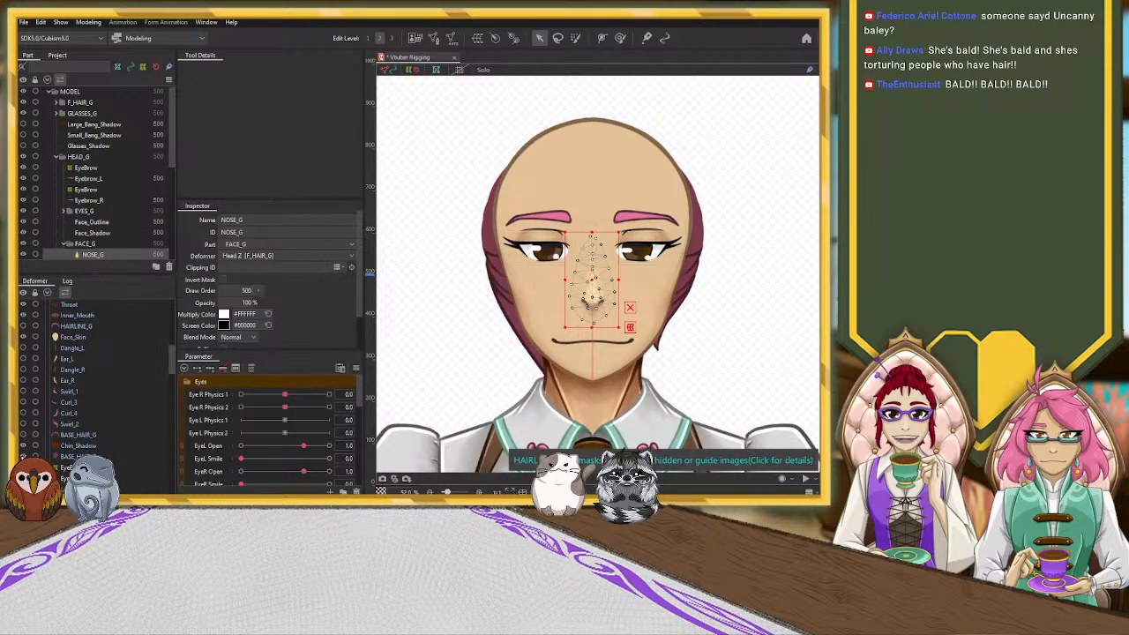
left_click(24, 457)
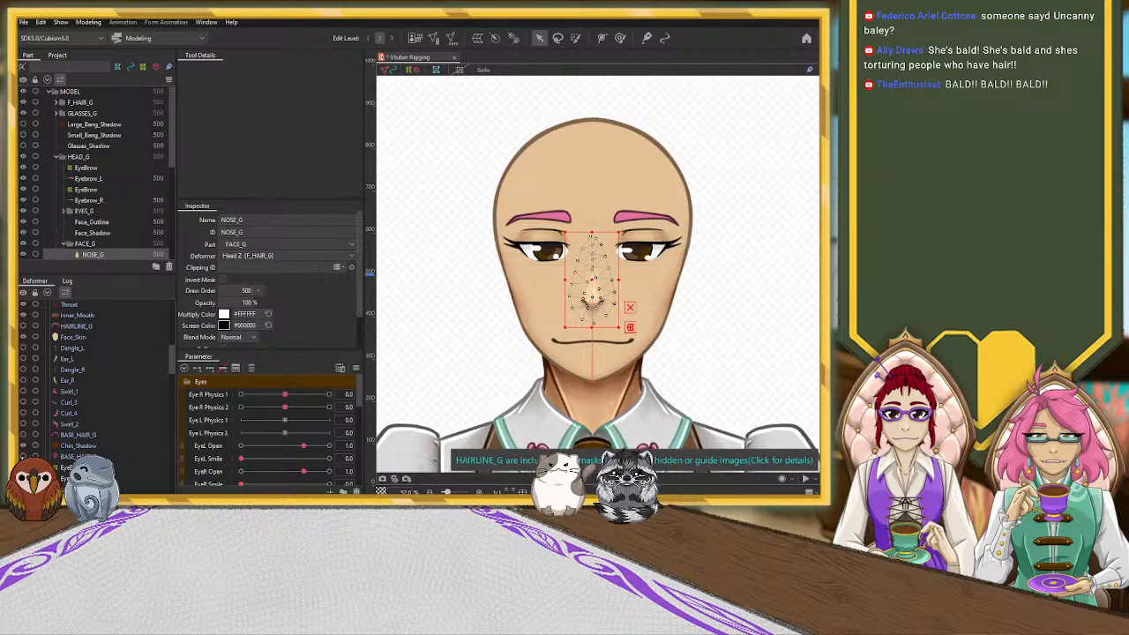
left_click(457, 226)
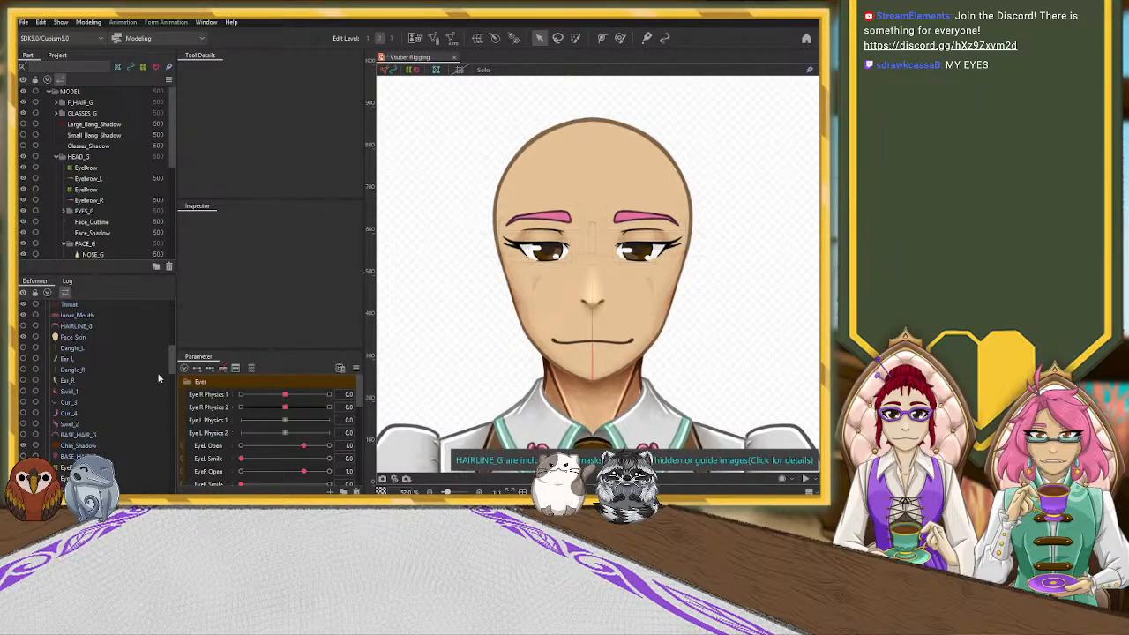
Select the face parts from Face_Outline through Face_Skin, leaving out HAIRLINE_G
scroll(141, 389, "down", 3)
scroll(139, 387, "up", 4)
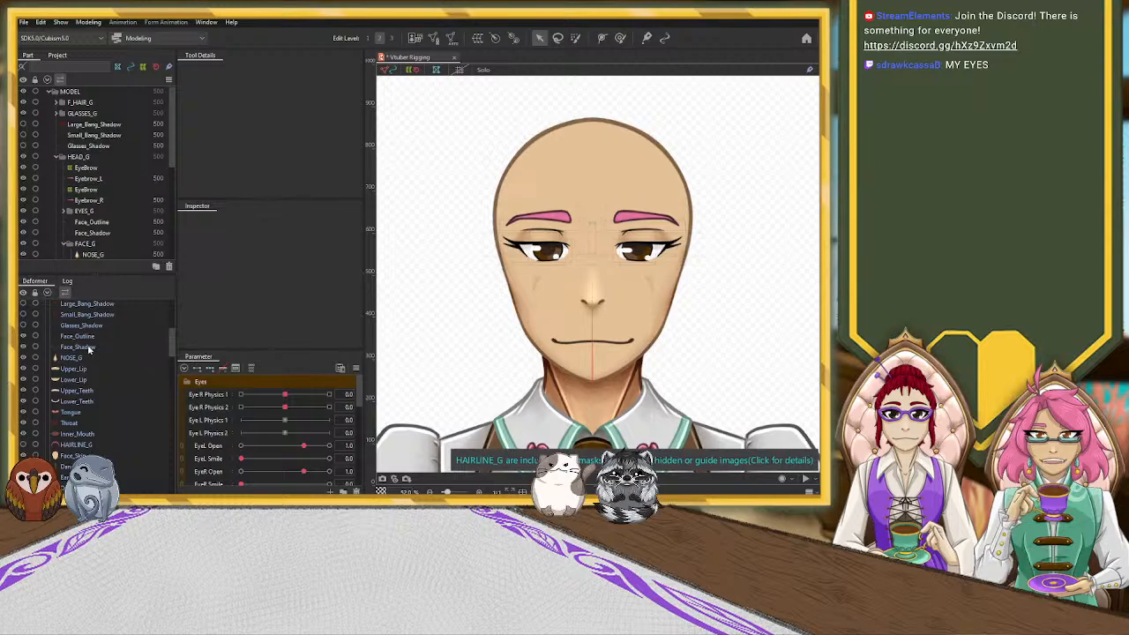
left_click(83, 357)
key("Up")
key("Up")
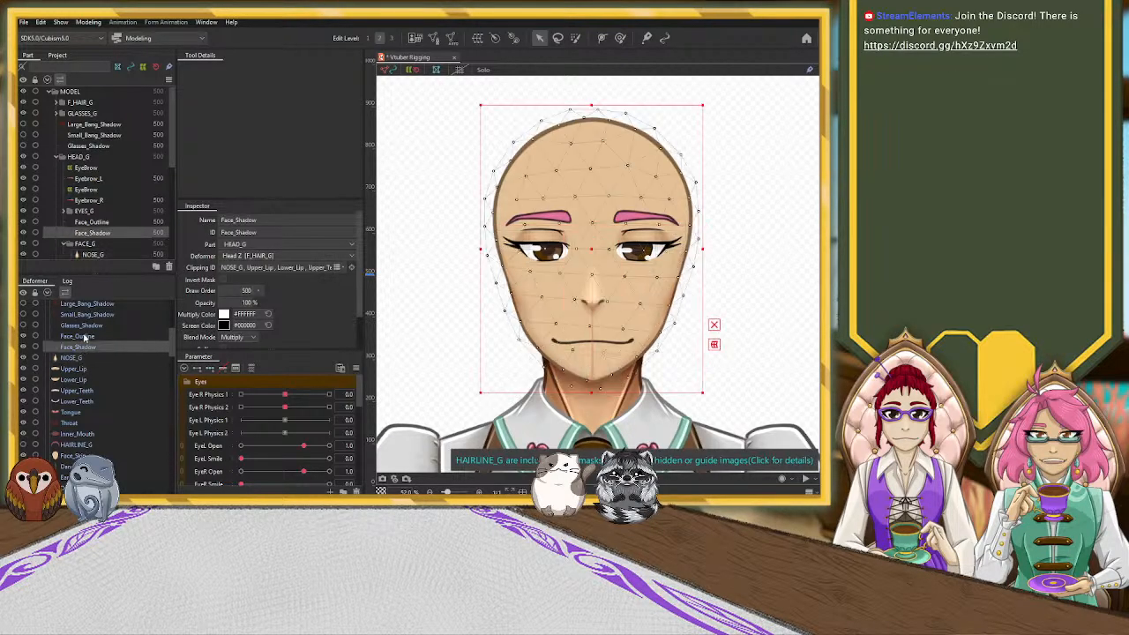
scroll(83, 362, "down", 3)
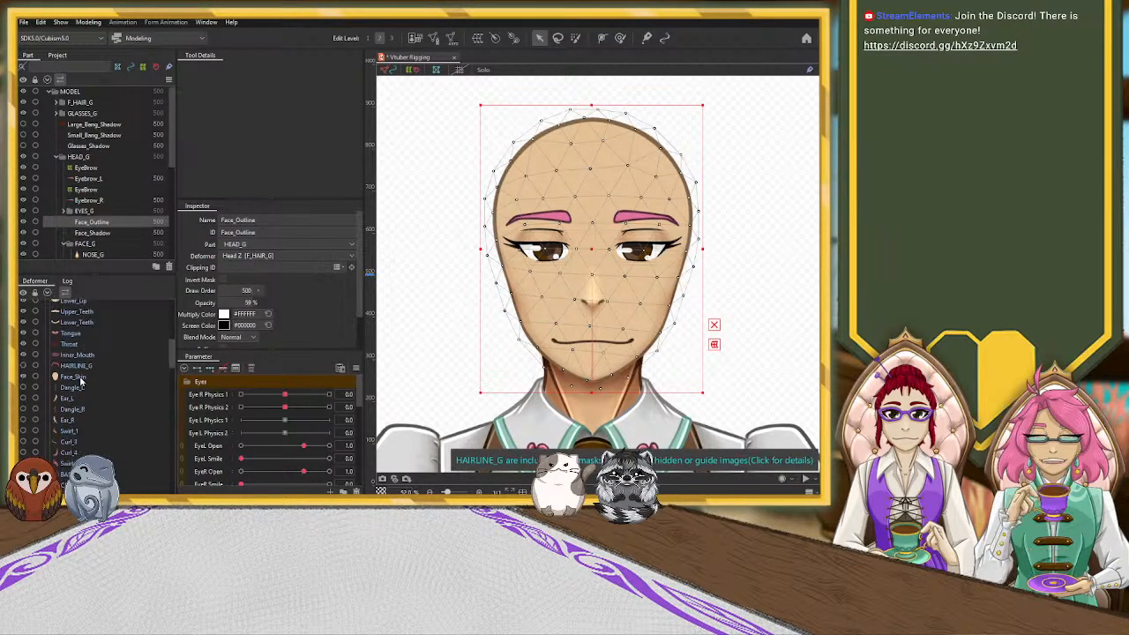
left_click(80, 378, "shift")
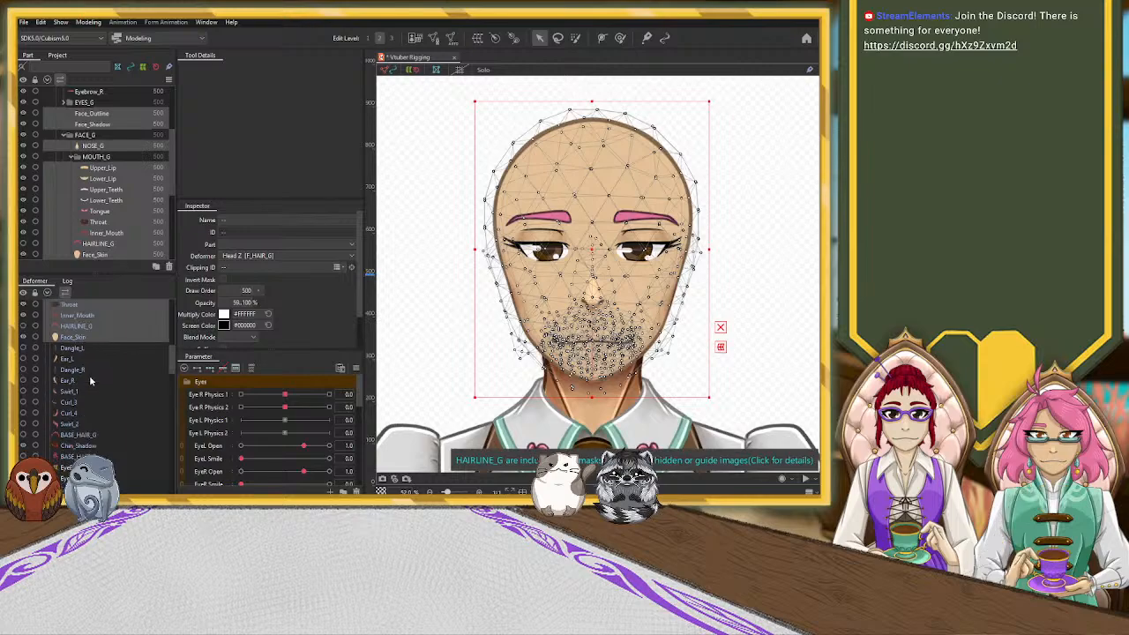
left_click(89, 366, "ctrl")
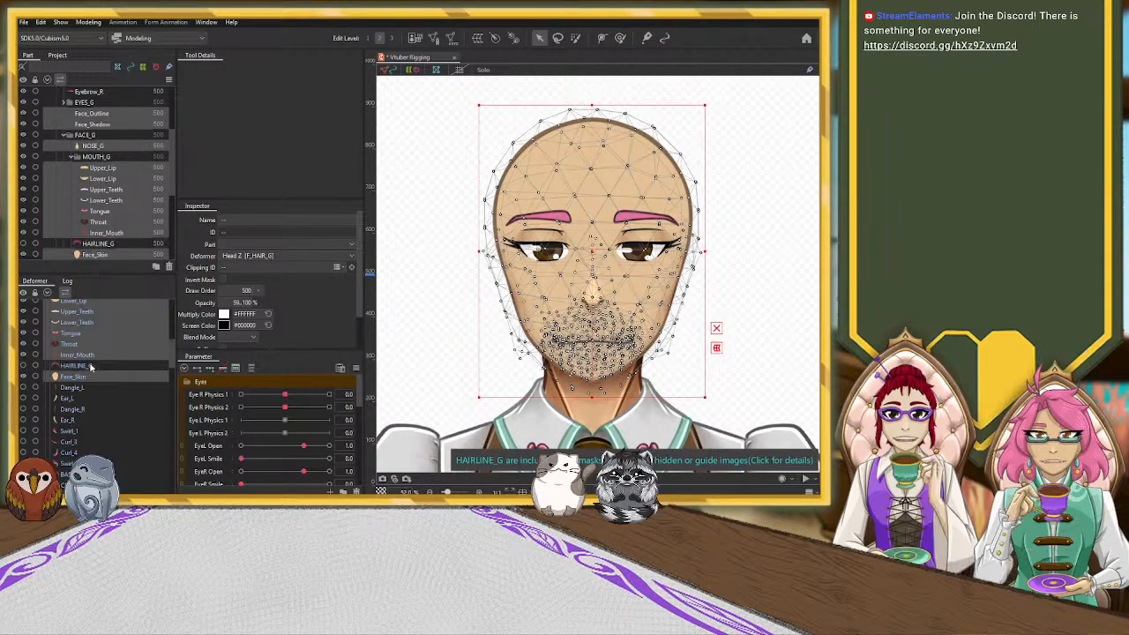
Show HAIRLINE_G again and clip it to Face_Skin
left_click(26, 367)
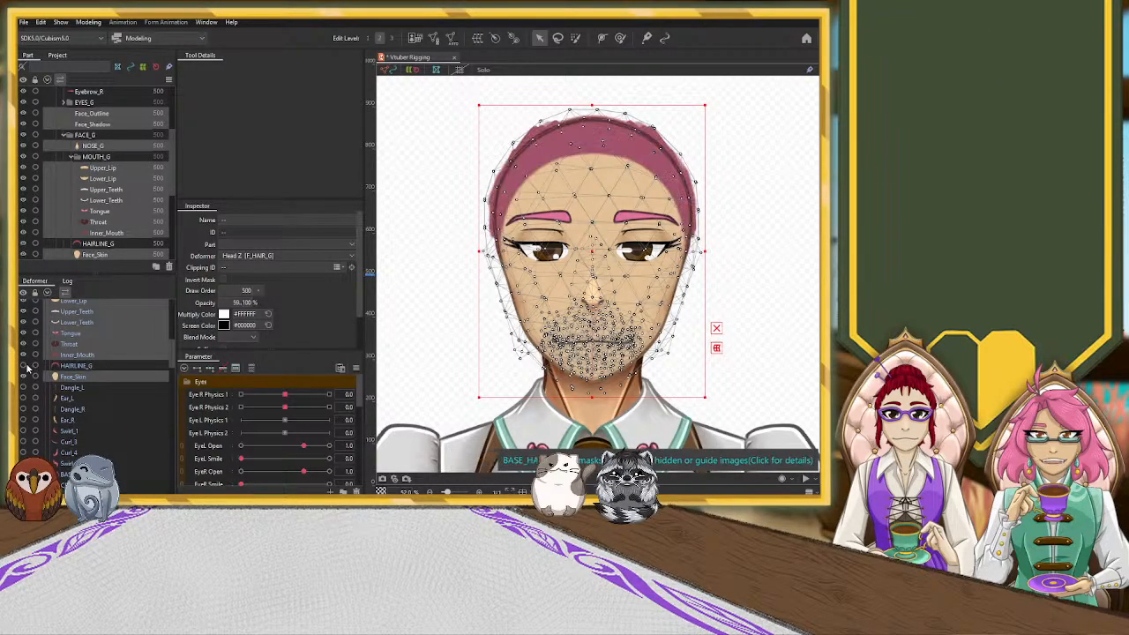
left_click(104, 365)
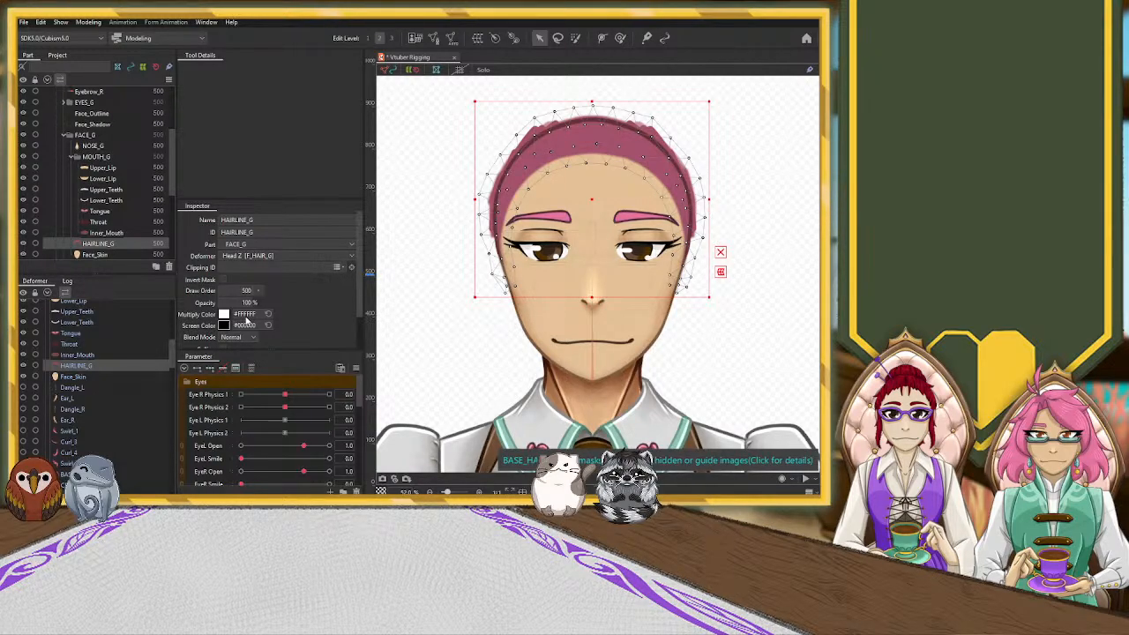
key("ctrl+z")
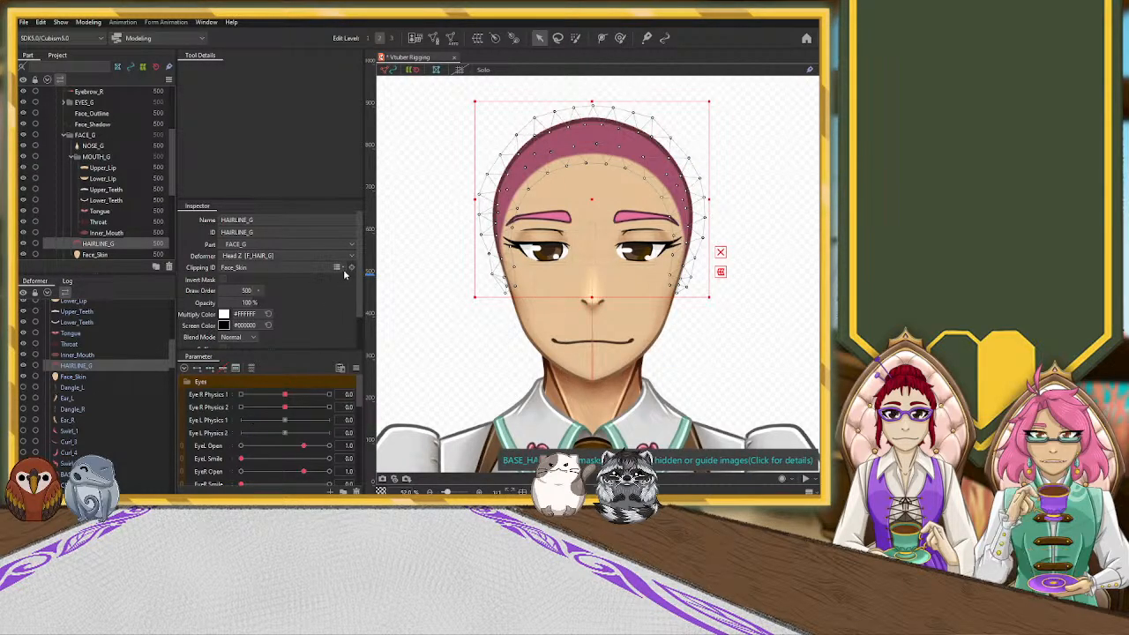
Create a Head XY warp deformer with 15 x 15 conversion and 2 x 2 Bezier divisions around the parts from Face_Outline to Face_Skin, including HAIRLINE_G
left_click(78, 377)
scroll(85, 379, "up", 3)
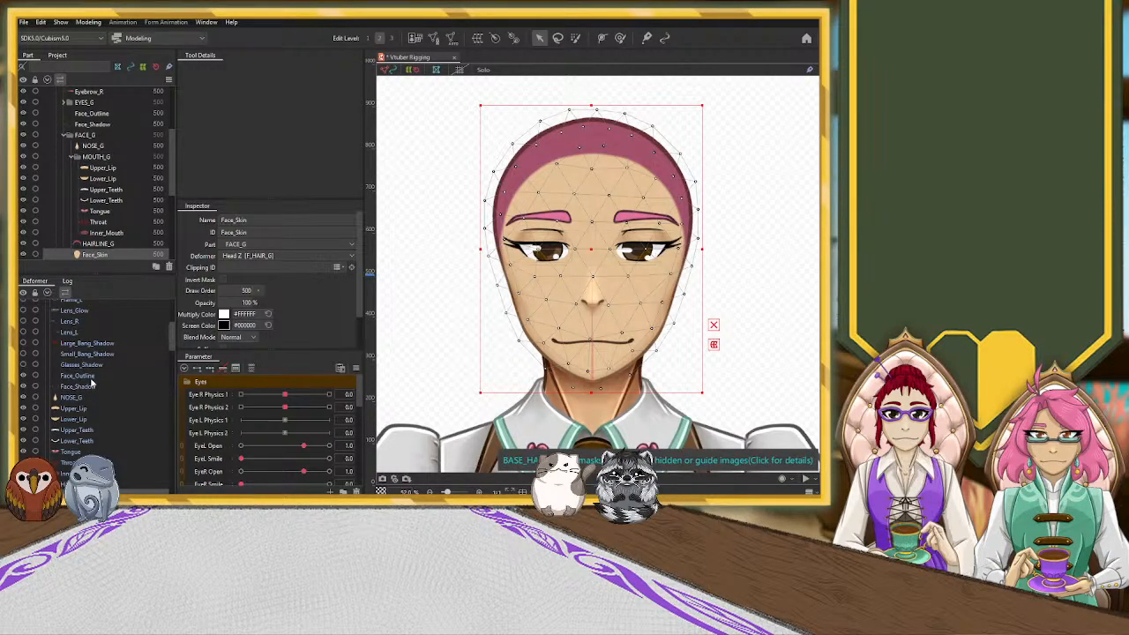
left_click(89, 378)
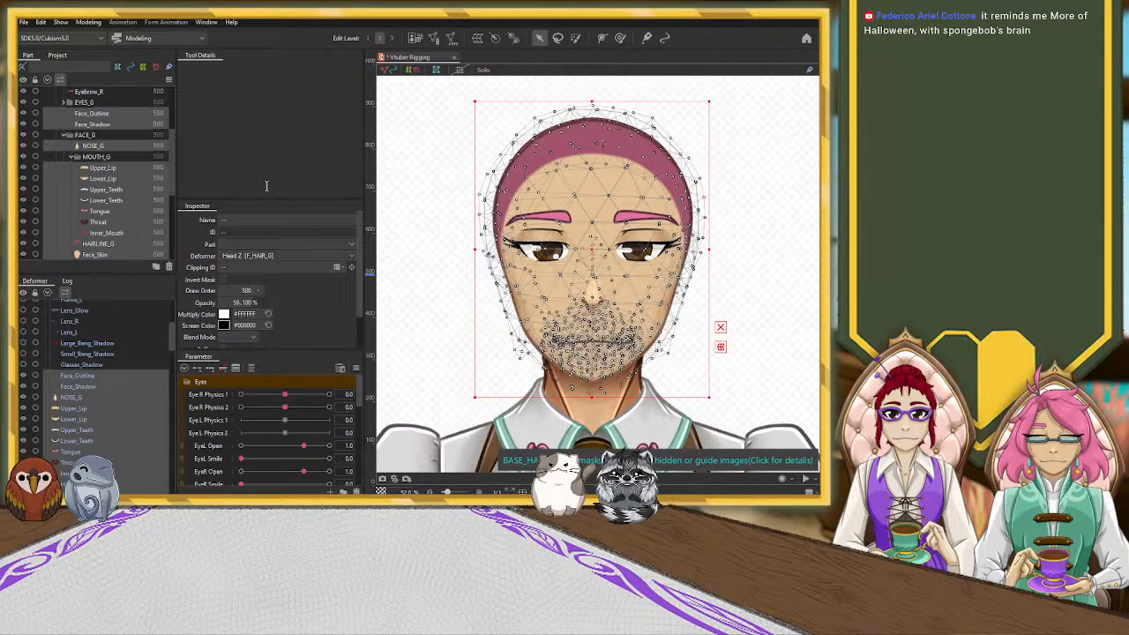
left_click(248, 343)
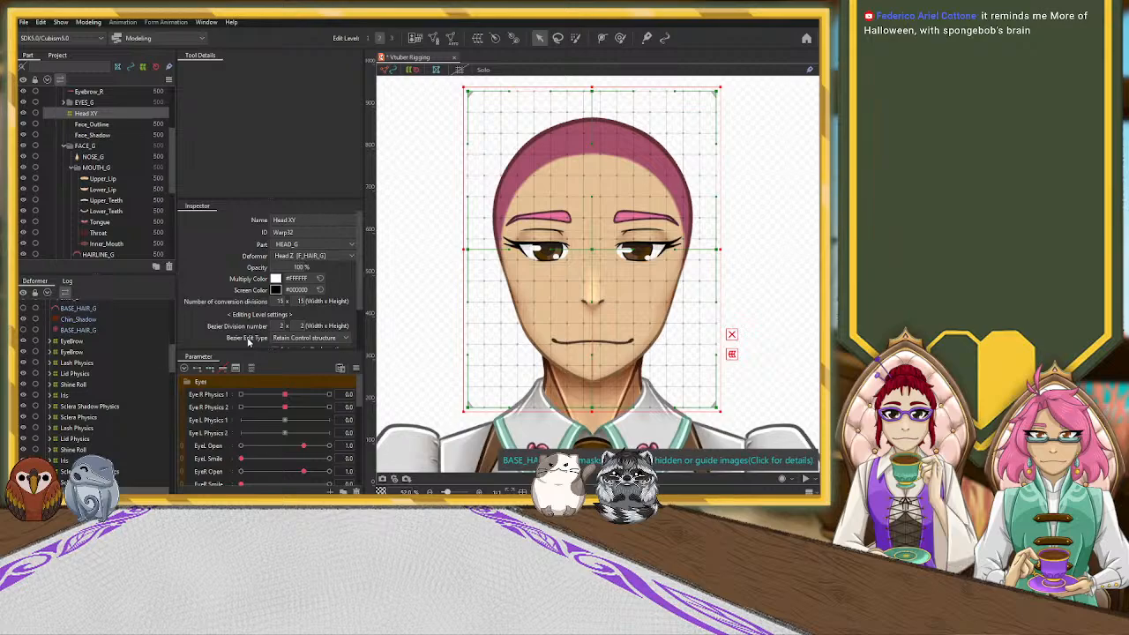
scroll(597, 262, "up", 5)
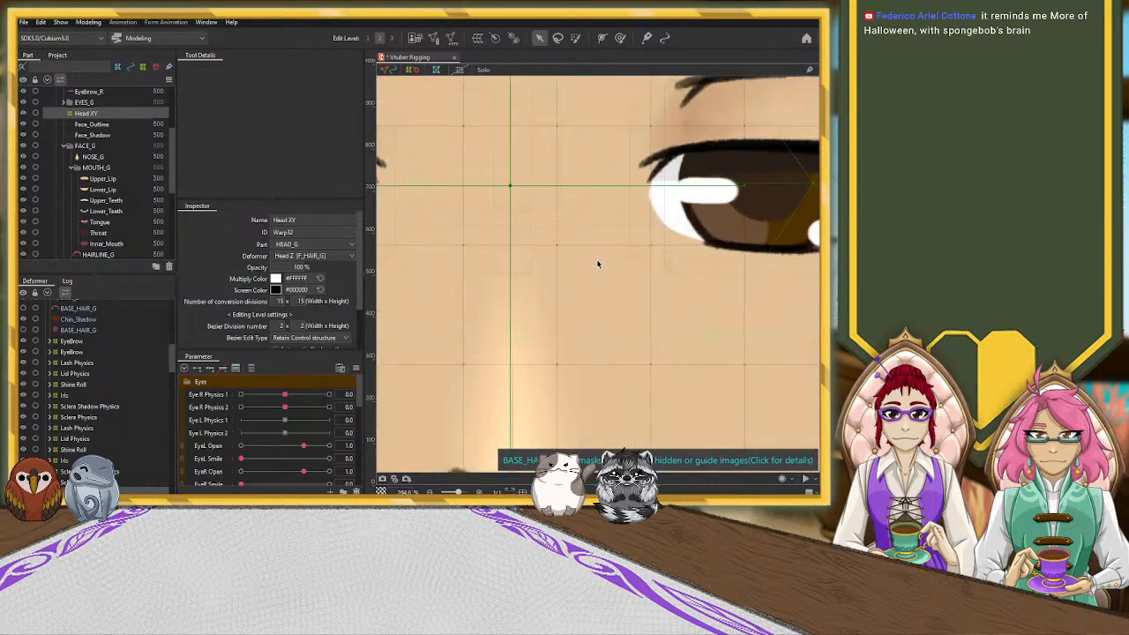
scroll(597, 262, "down", 4)
scroll(597, 262, "down", 2)
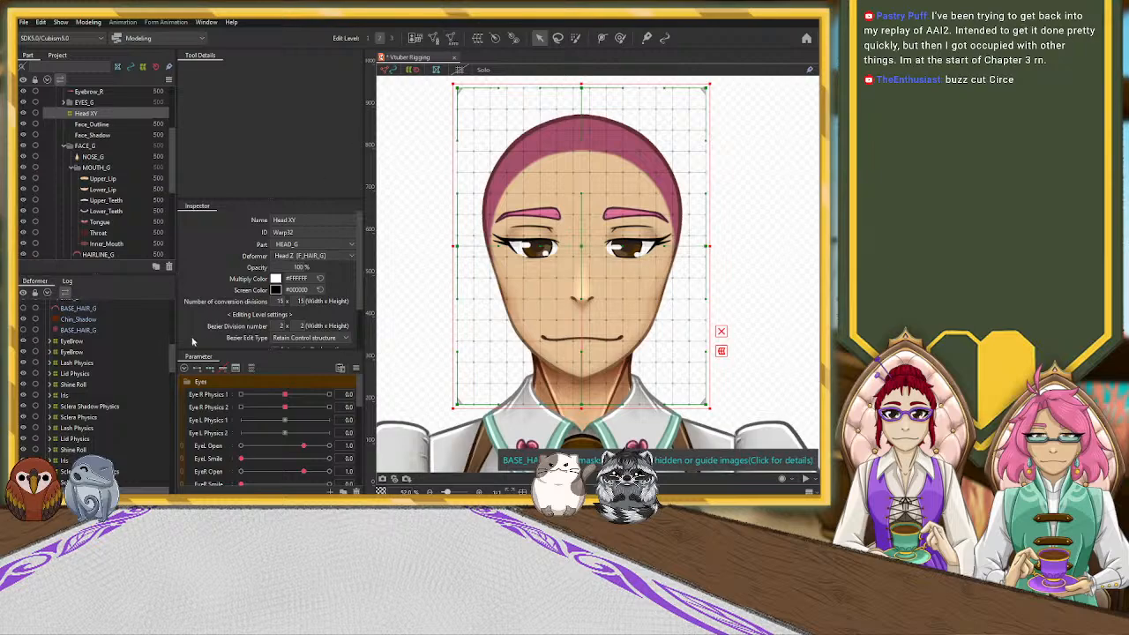
Generate a denser mesh for Face_Skin and one fitted to the shading for Face_Shadow, and reselect Face_Skin
scroll(142, 374, "down", 3)
scroll(89, 425, "down", 1)
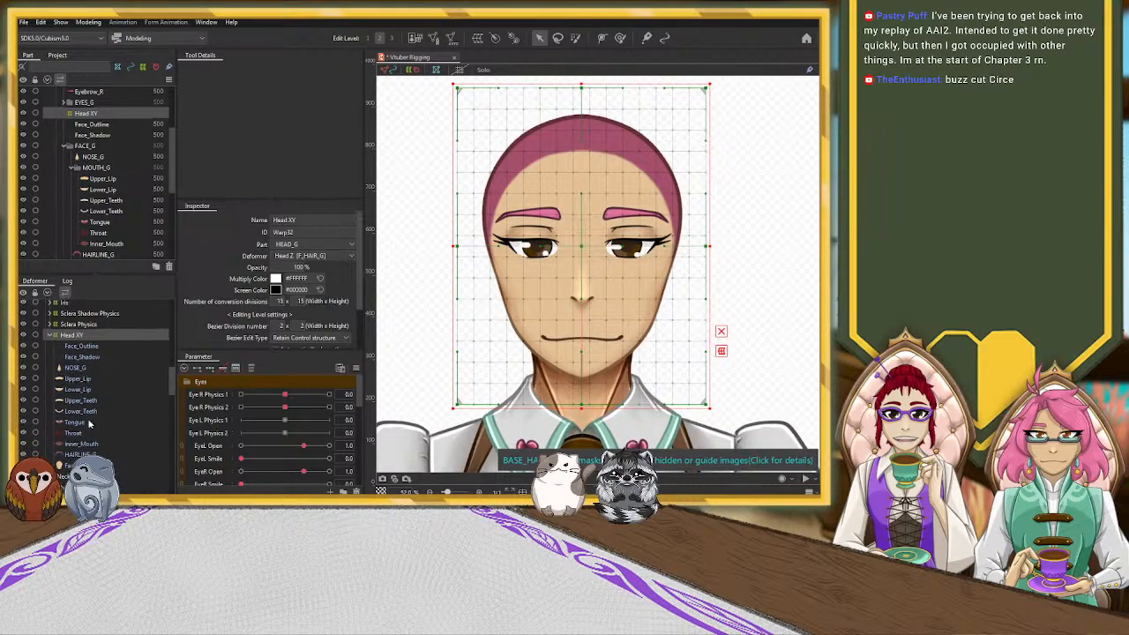
left_click(82, 465)
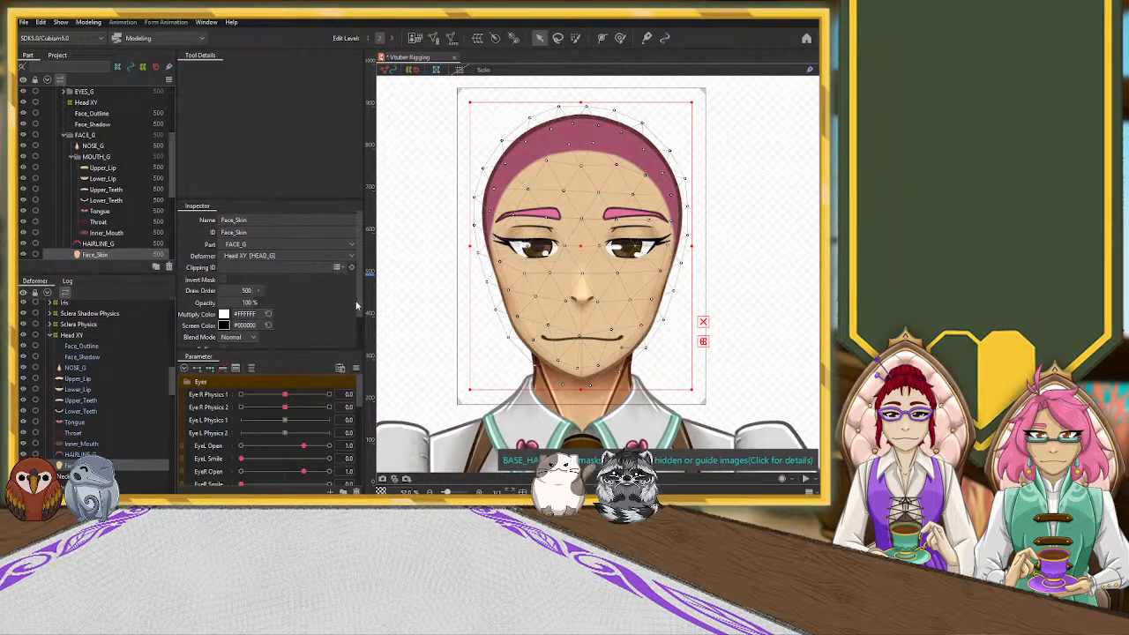
key("ctrl+z")
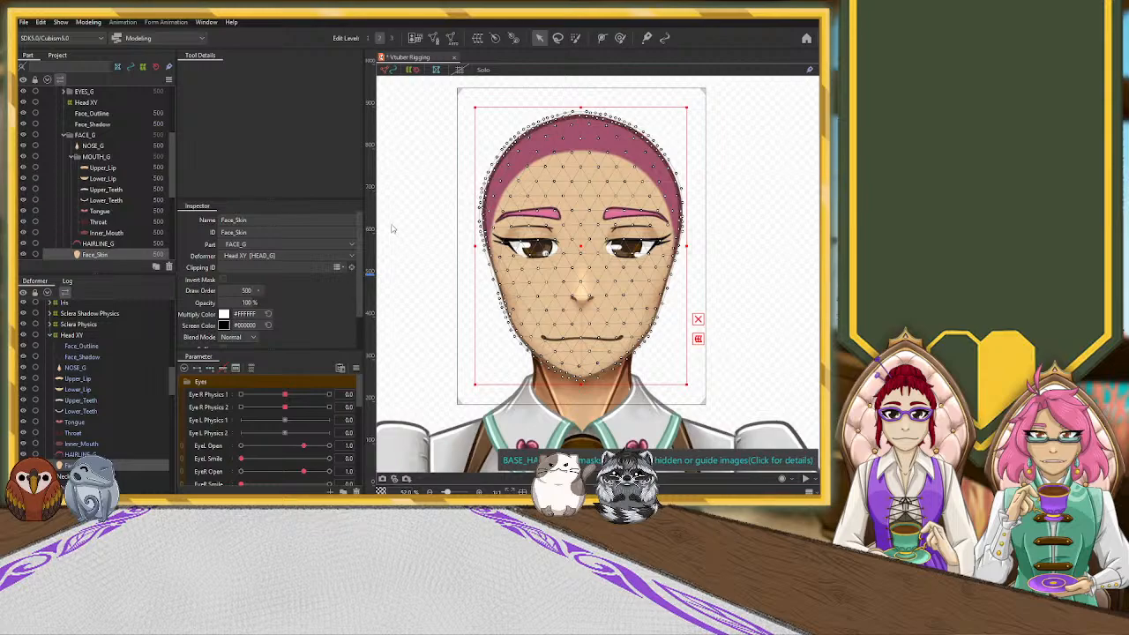
left_click(83, 357)
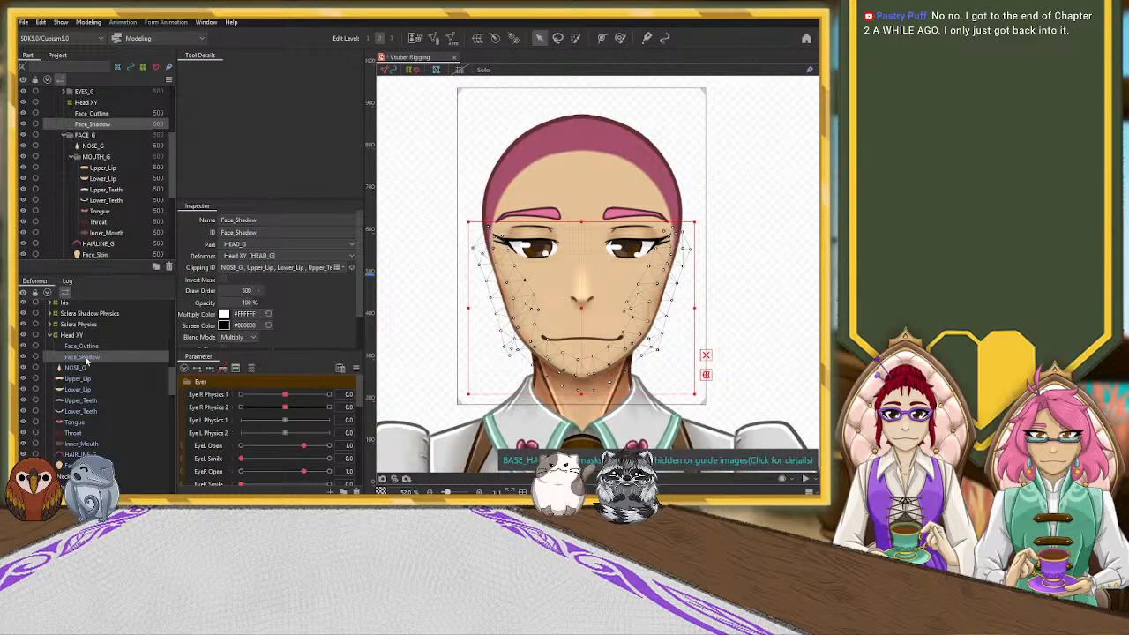
scroll(71, 375, "down", 2)
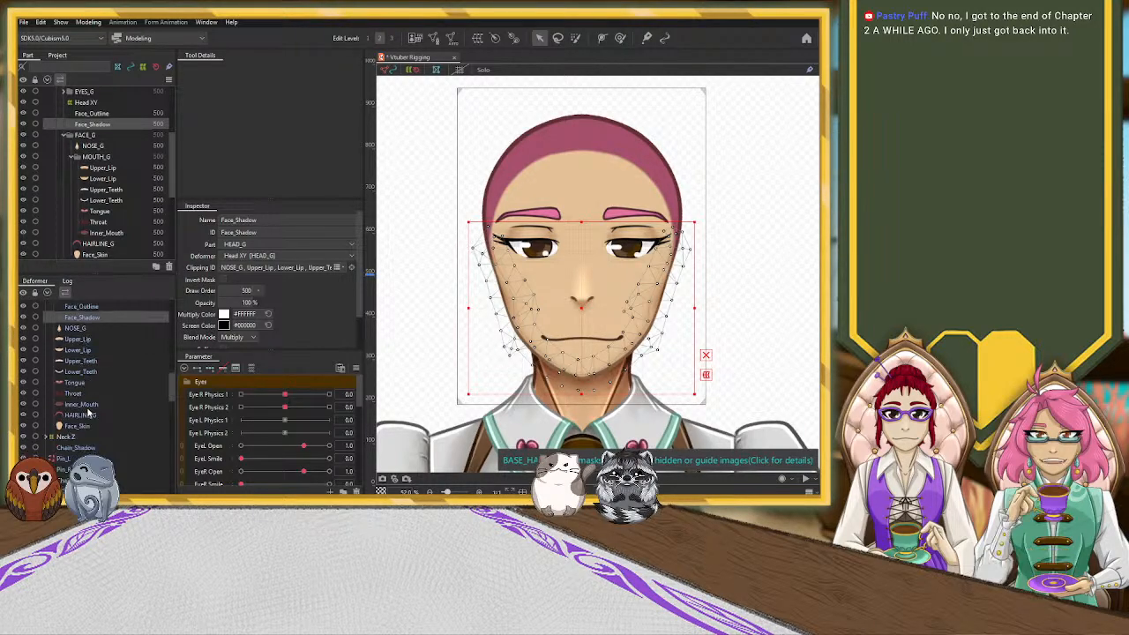
left_click(85, 427)
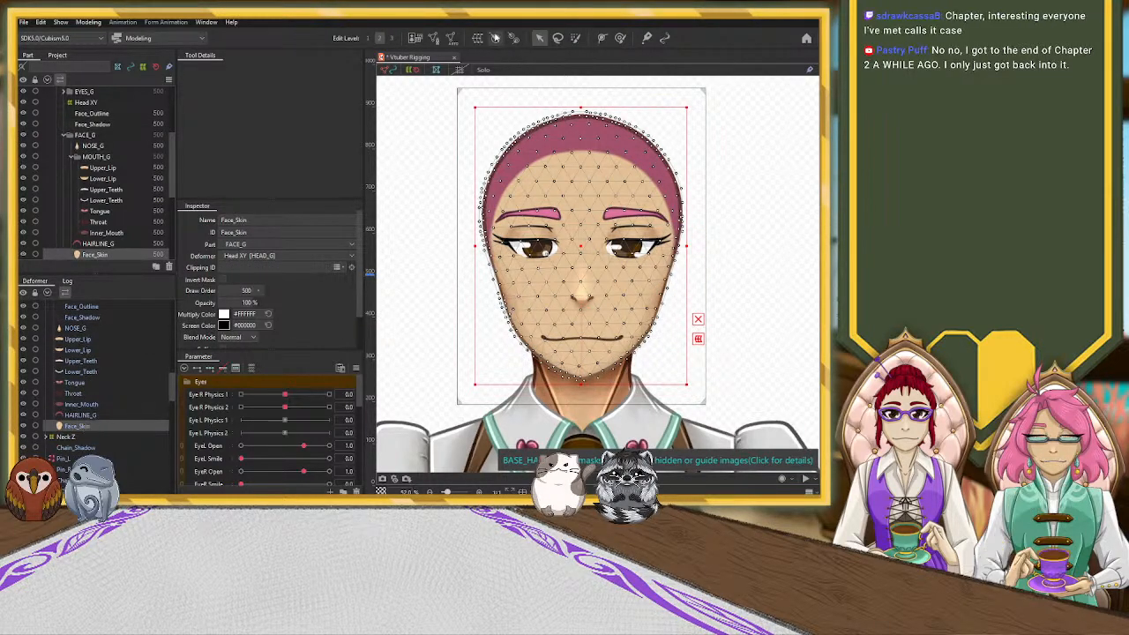
left_click(436, 39)
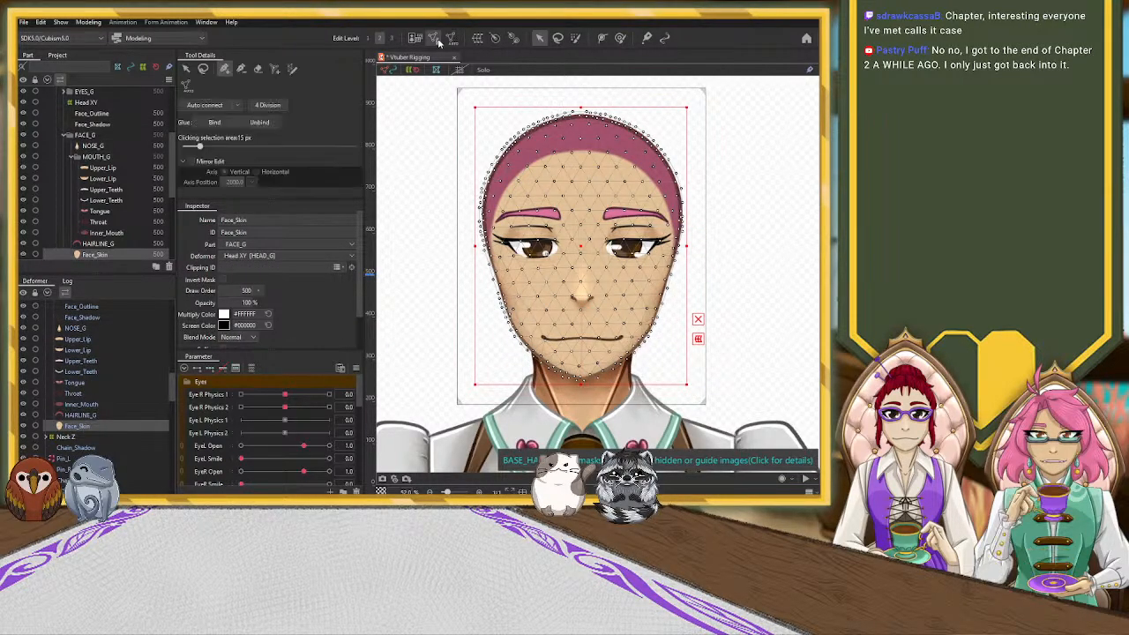
left_click(473, 108)
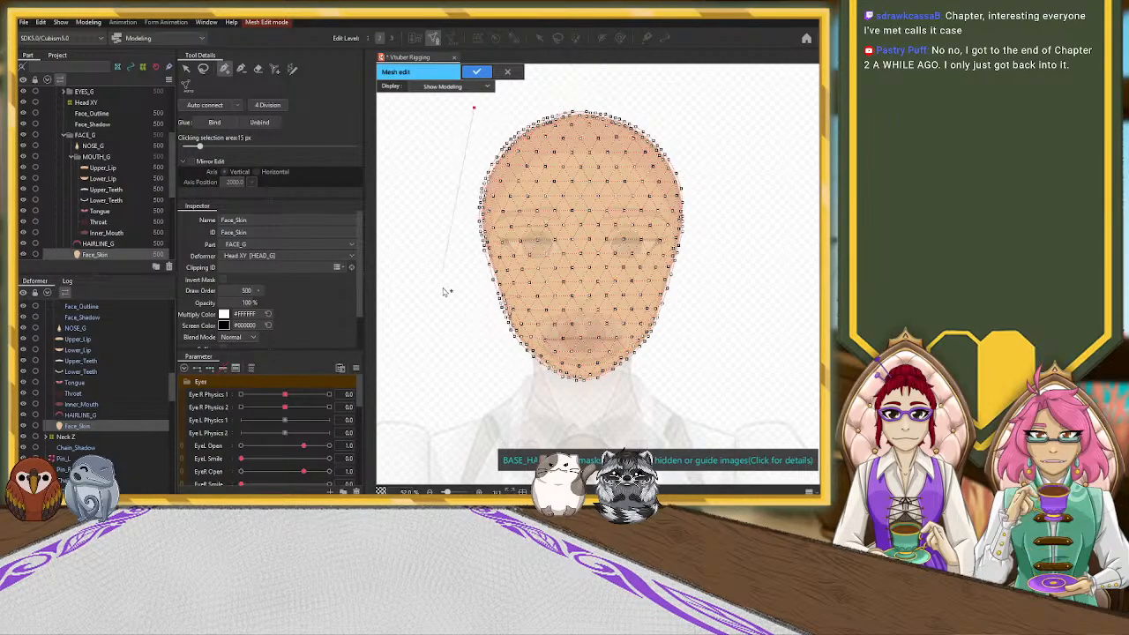
left_click(433, 218)
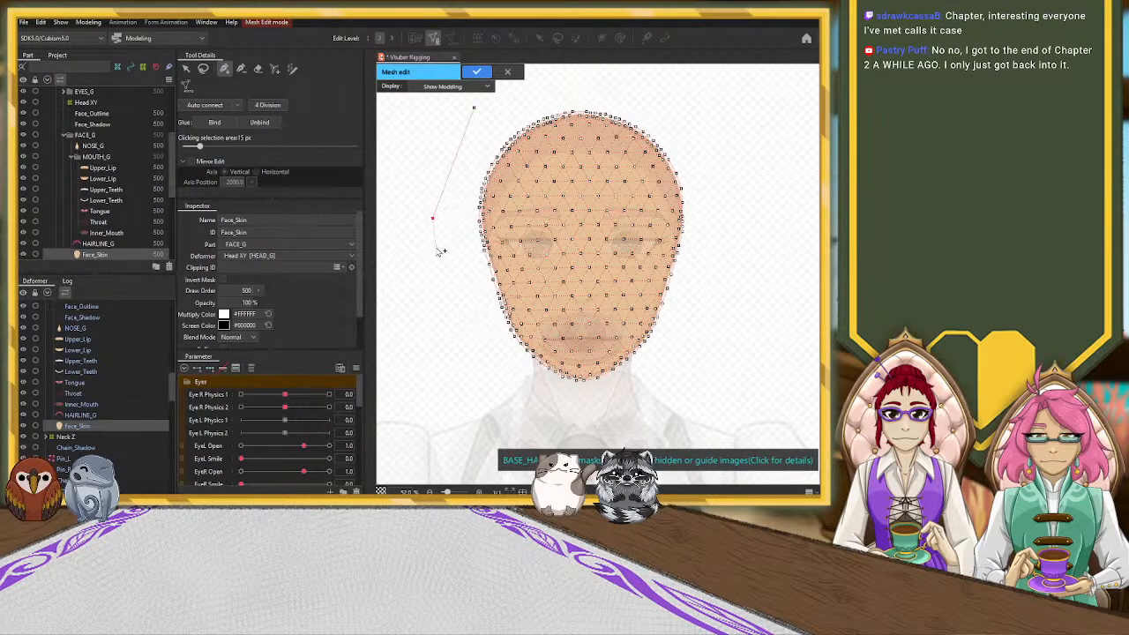
left_click(444, 333)
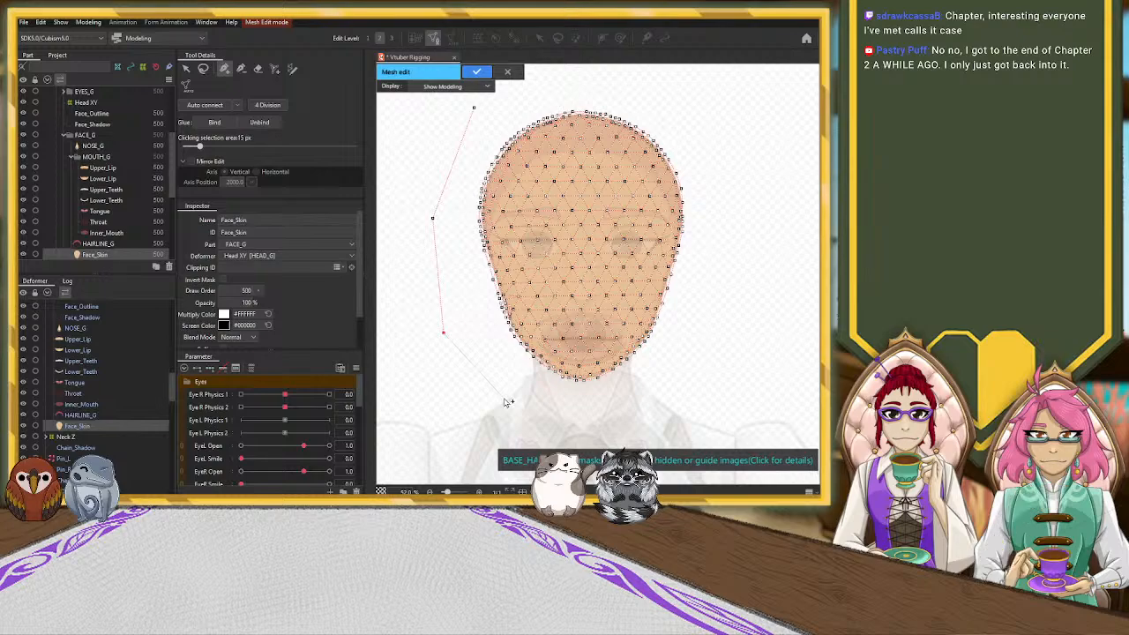
left_click(504, 398)
left_click(465, 312)
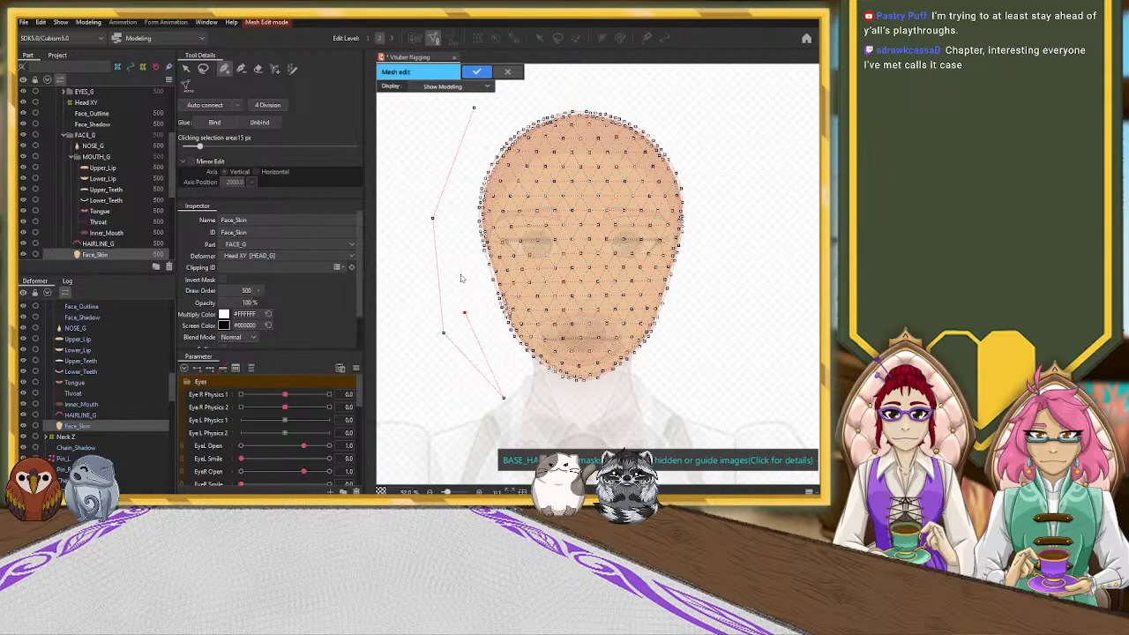
left_click(508, 72)
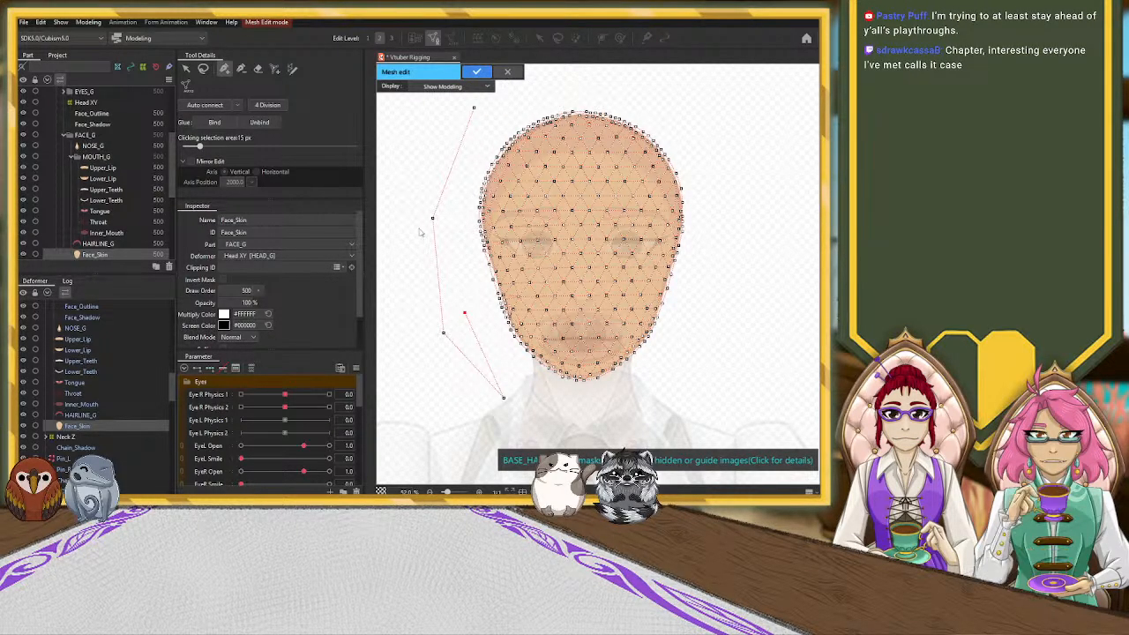
Open Face_Skin's mesh for editing, copy all of its vertices and close the mesh
left_click(434, 39)
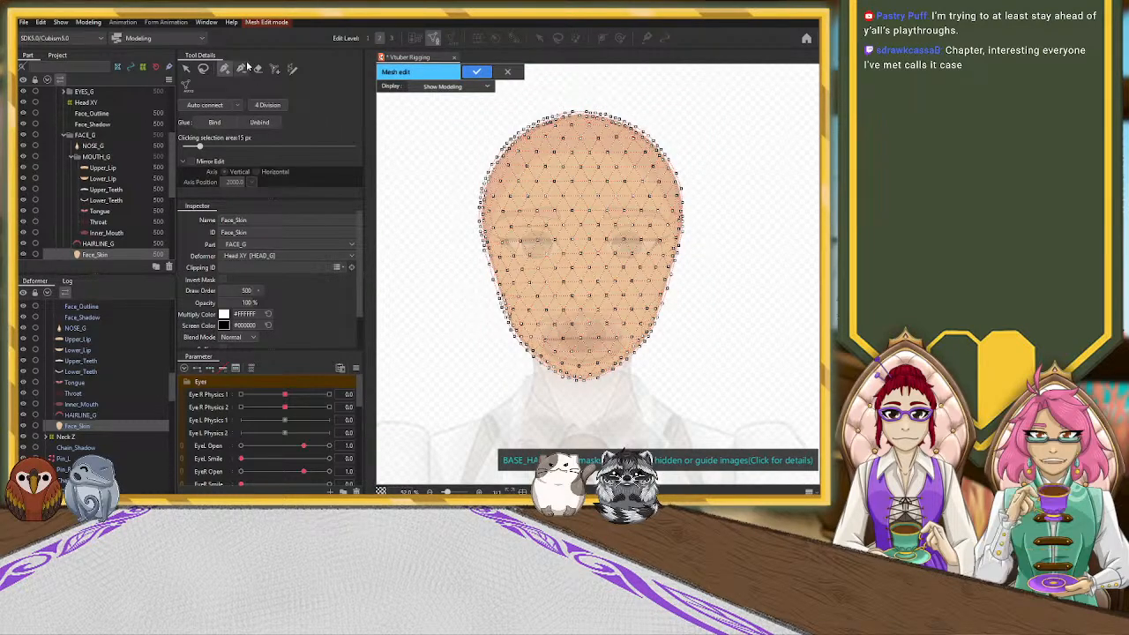
left_click(188, 69)
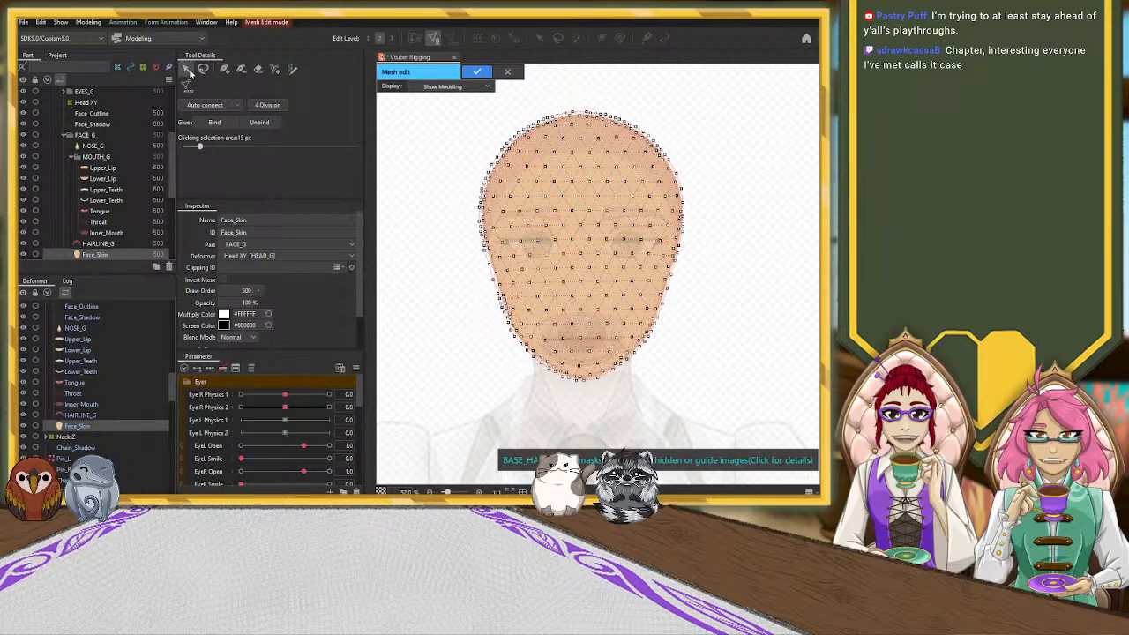
left_click(202, 70)
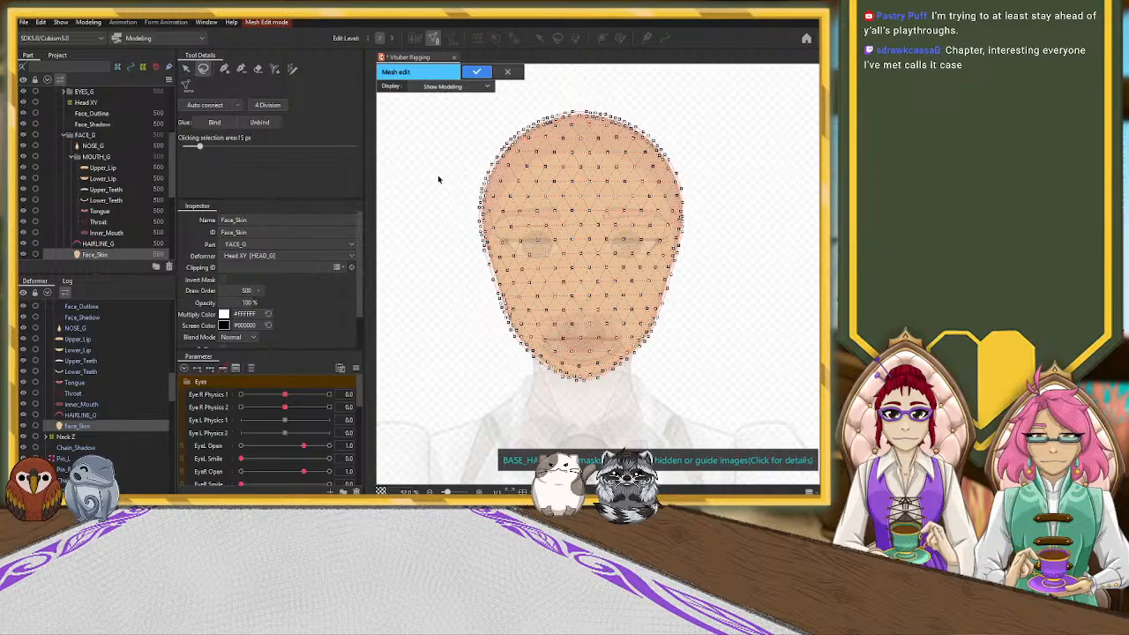
mouse_move(483, 111)
left_mouse_down()
mouse_move(444, 281)
mouse_move(457, 333)
mouse_move(497, 381)
mouse_move(581, 408)
mouse_move(660, 398)
mouse_move(737, 315)
mouse_move(749, 200)
mouse_move(727, 138)
mouse_move(690, 98)
mouse_move(603, 76)
mouse_move(486, 104)
left_mouse_up()
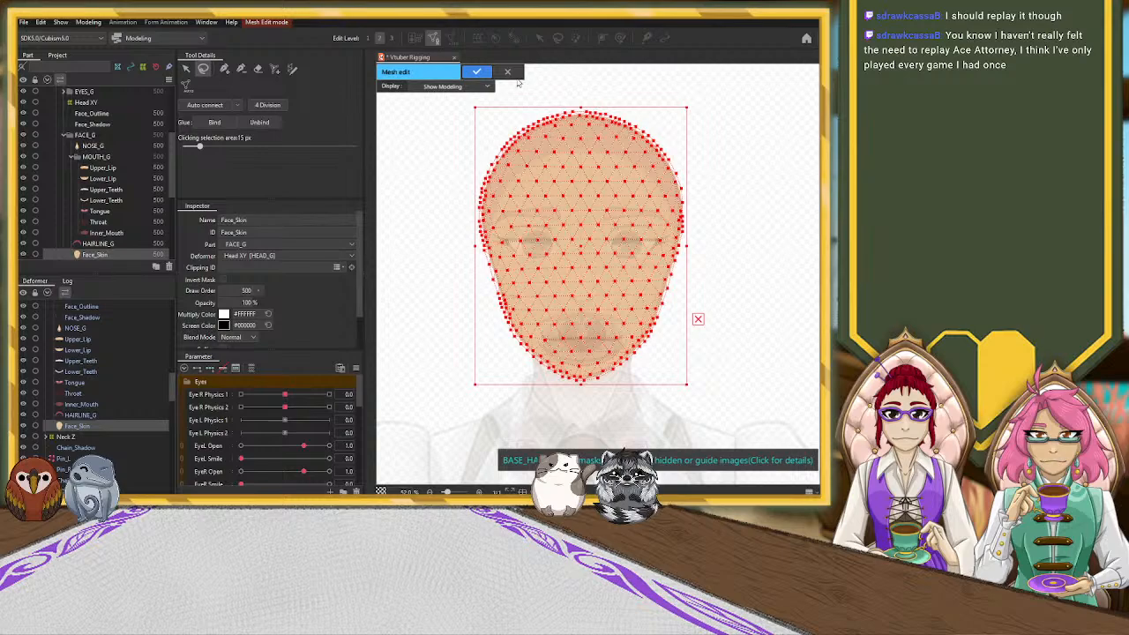
left_click(477, 72)
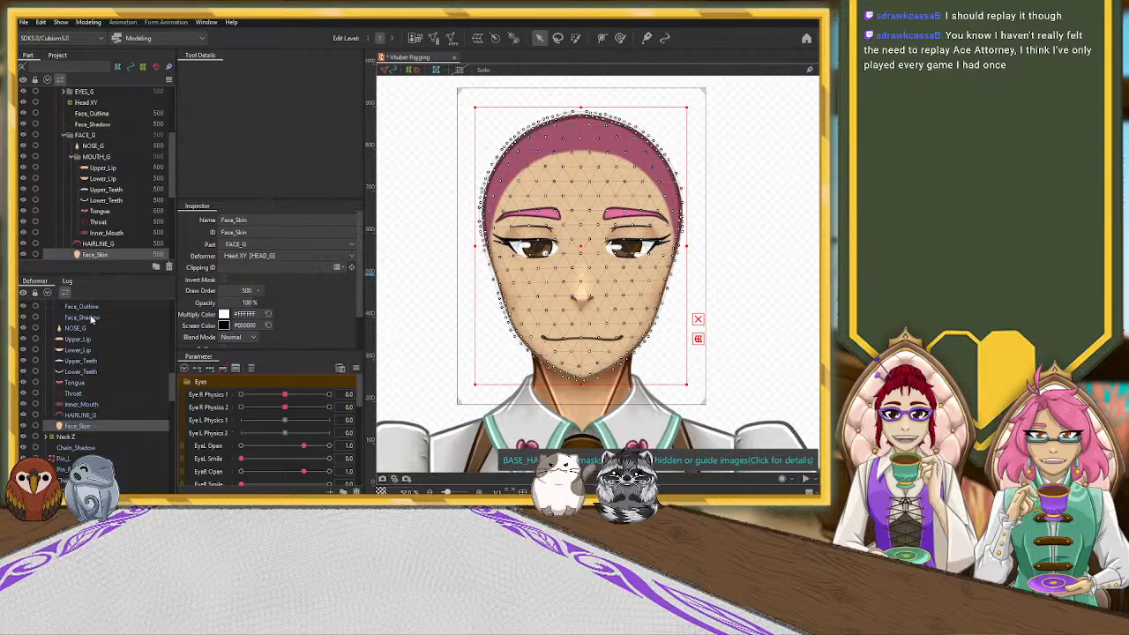
Replace Face_Outline's entire mesh with the mesh copied from Face_Skin
scroll(99, 363, "up", 1)
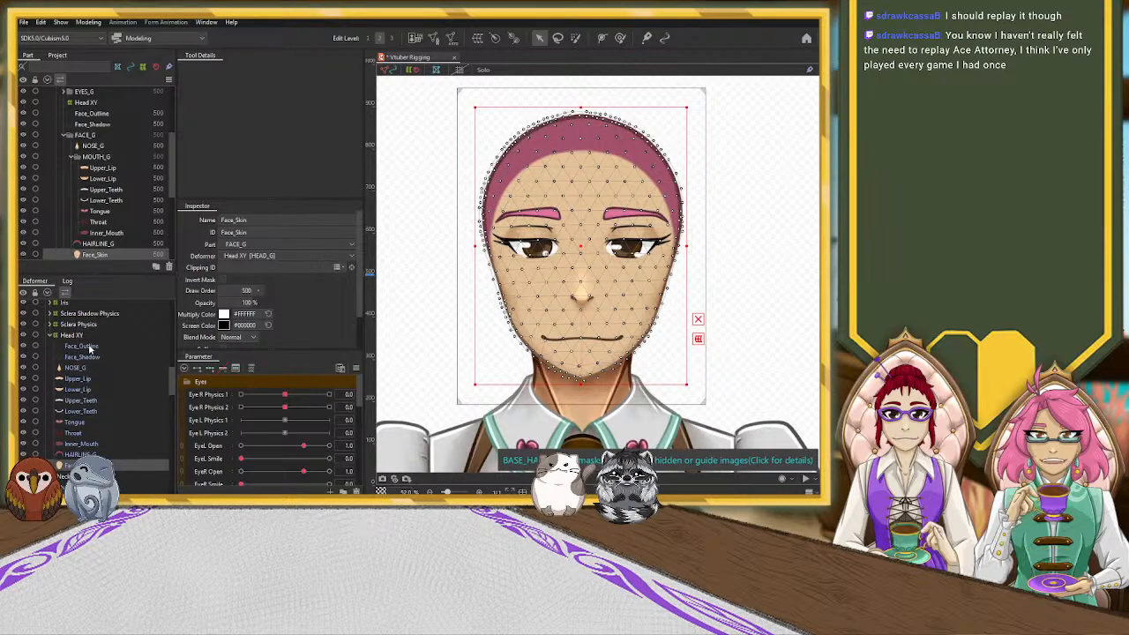
left_click(89, 348)
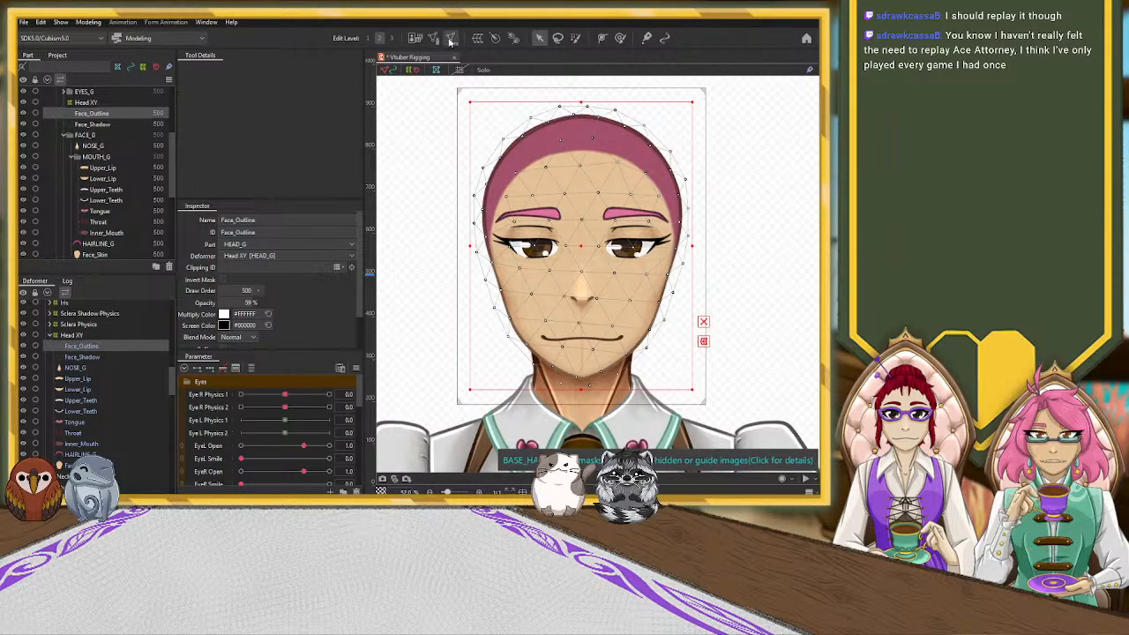
key("ctrl+z")
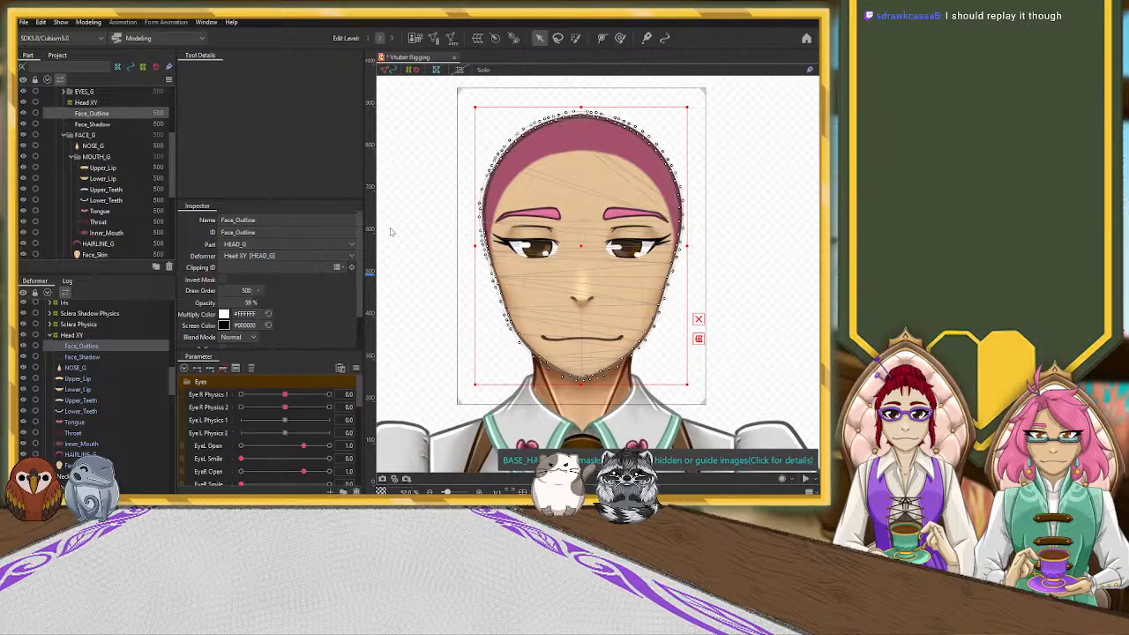
left_click(433, 37)
mouse_move(506, 102)
left_mouse_down()
mouse_move(439, 186)
mouse_move(481, 307)
mouse_move(582, 366)
mouse_move(596, 390)
mouse_move(716, 267)
mouse_move(668, 130)
mouse_move(590, 92)
mouse_move(474, 154)
mouse_move(447, 282)
mouse_move(464, 338)
mouse_move(539, 398)
mouse_move(664, 398)
mouse_move(752, 309)
left_mouse_up()
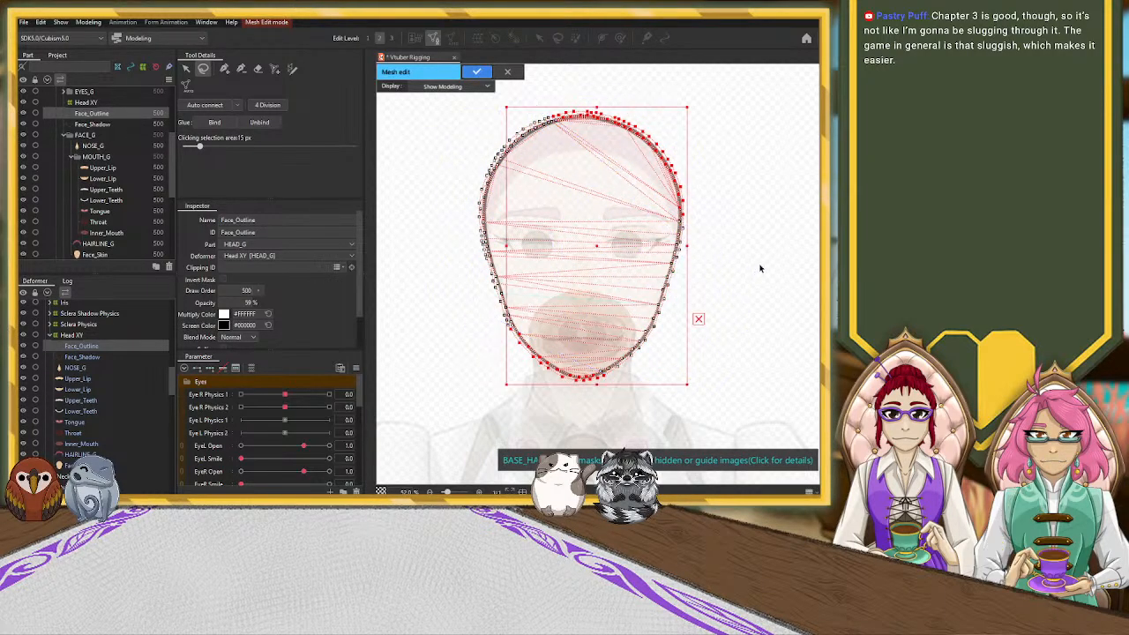
mouse_move(670, 93)
left_mouse_down()
mouse_move(480, 121)
mouse_move(517, 391)
mouse_move(776, 191)
mouse_move(670, 91)
left_mouse_up()
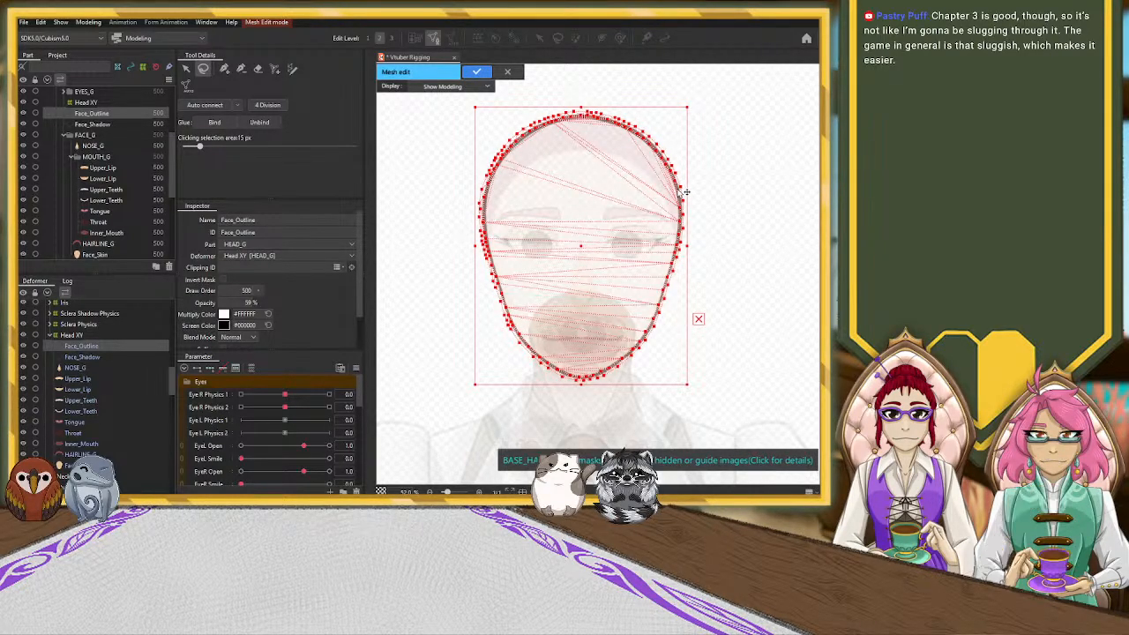
key("Delete")
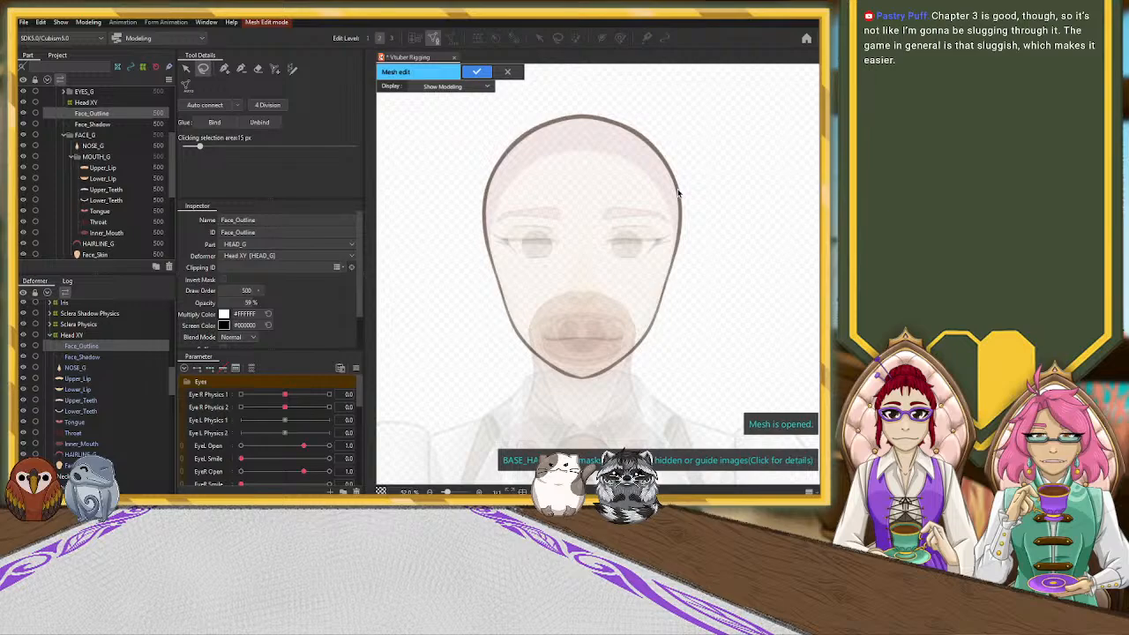
key("ctrl+z")
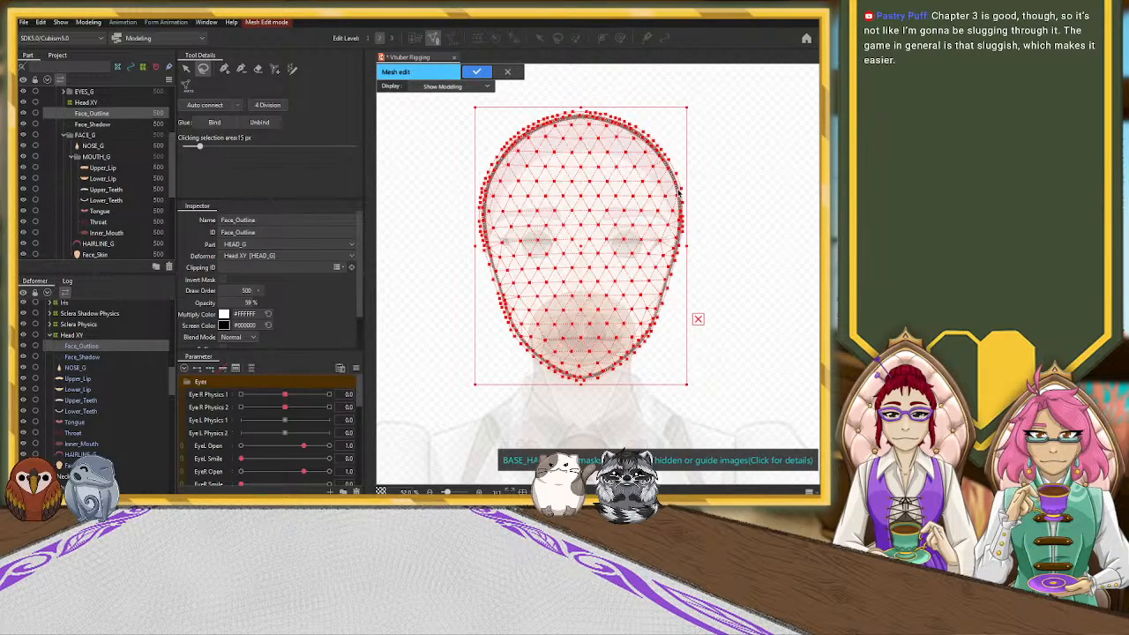
left_click(479, 72)
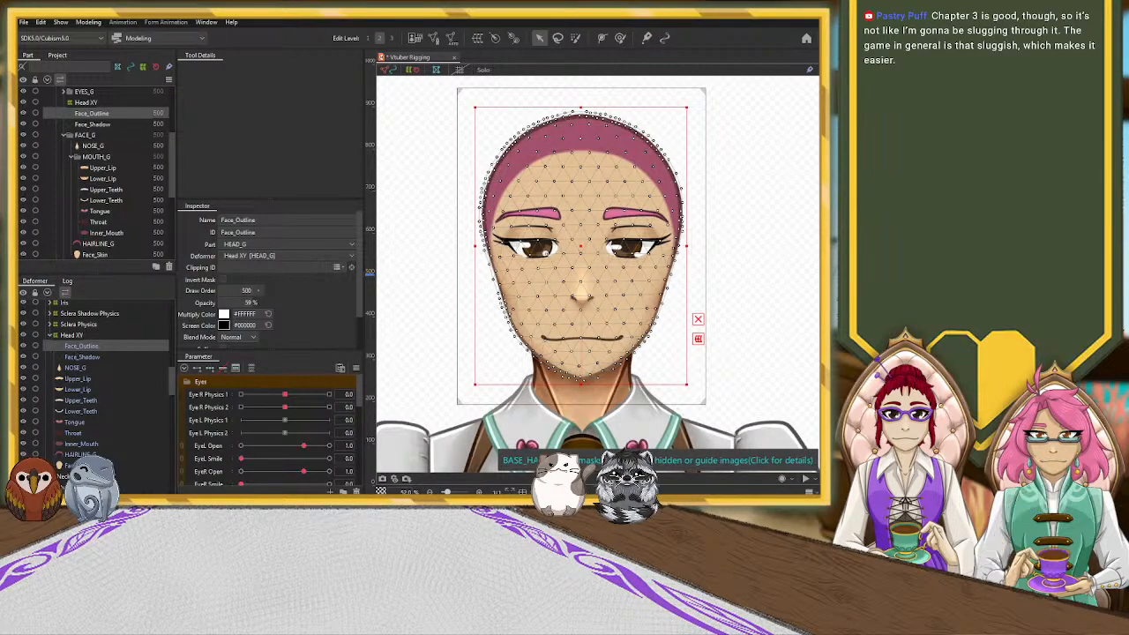
Glue Face_Outline and Face_Skin together by binding all of their matching mesh vertices
left_click(78, 464, "ctrl")
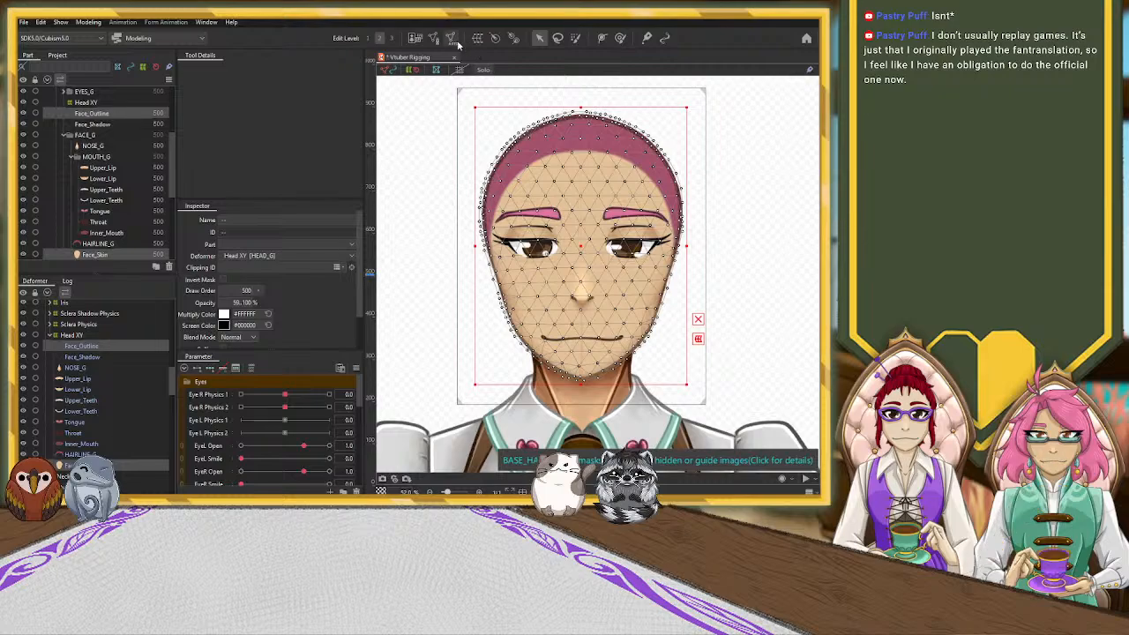
left_click(434, 40)
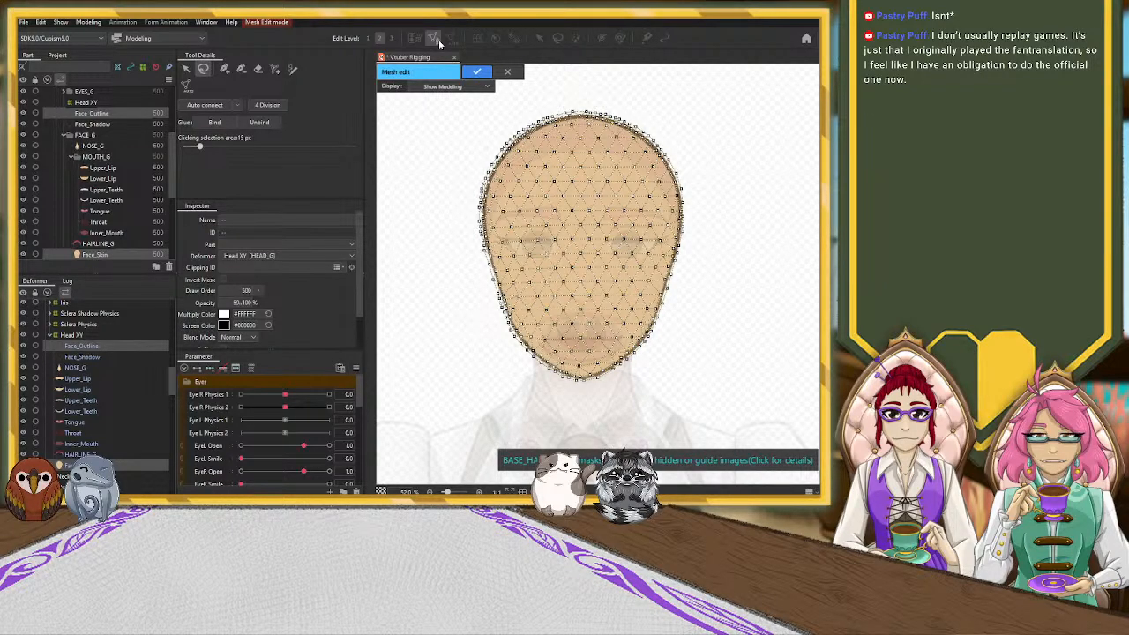
scroll(551, 275, "up", 4)
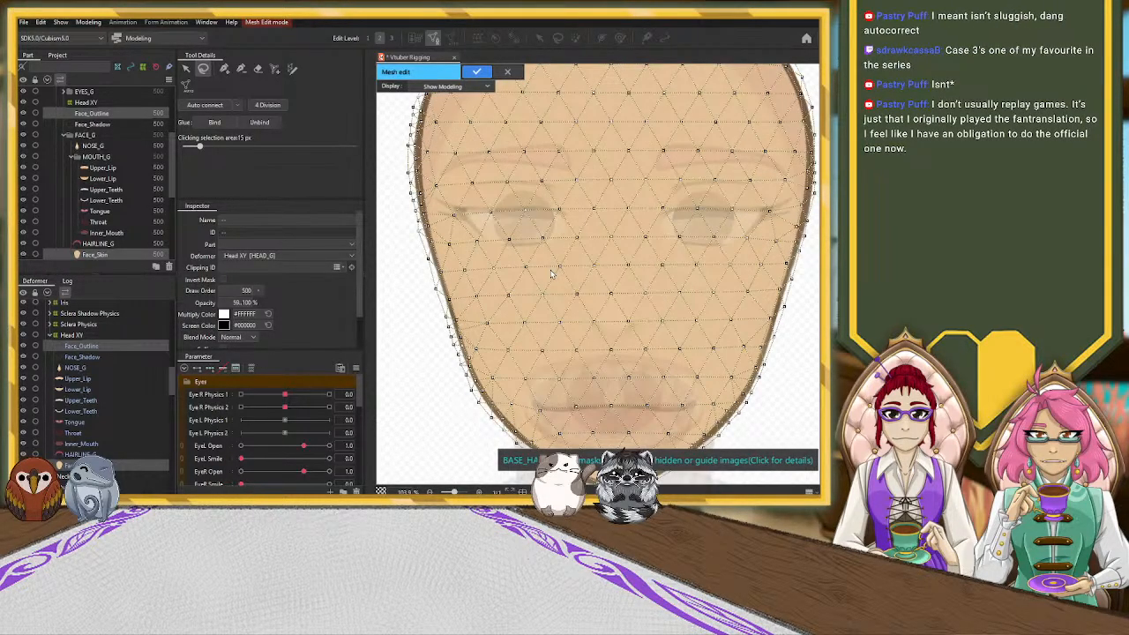
scroll(580, 146, "down", 6)
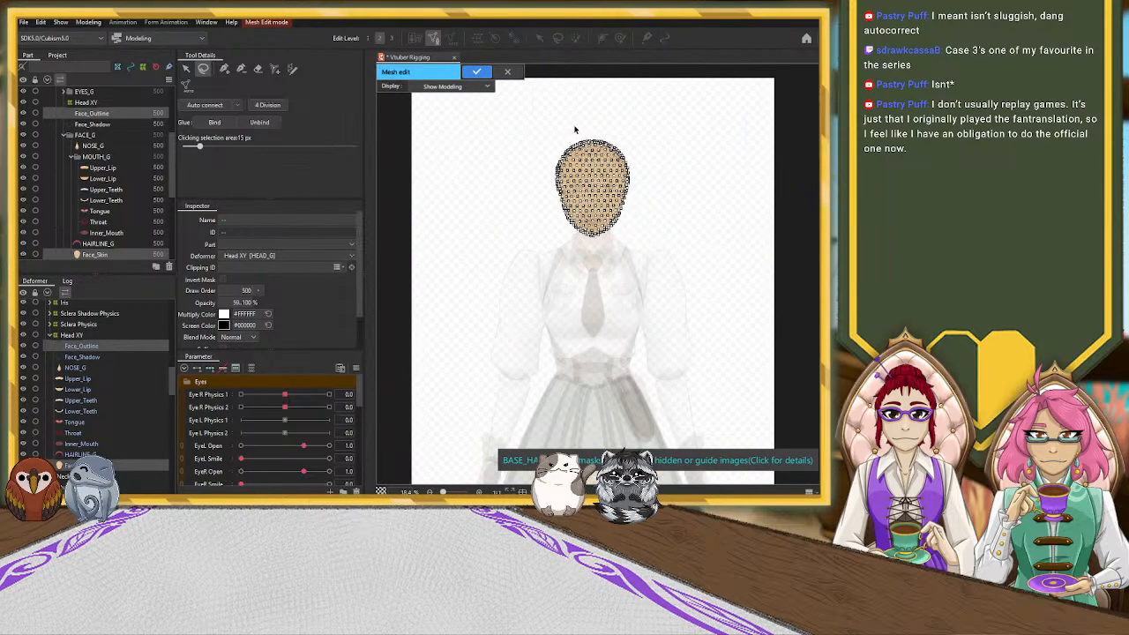
mouse_move(575, 130)
left_mouse_down()
mouse_move(547, 238)
mouse_move(647, 257)
mouse_move(639, 139)
mouse_move(578, 125)
left_mouse_up()
scroll(606, 141, "up", 2)
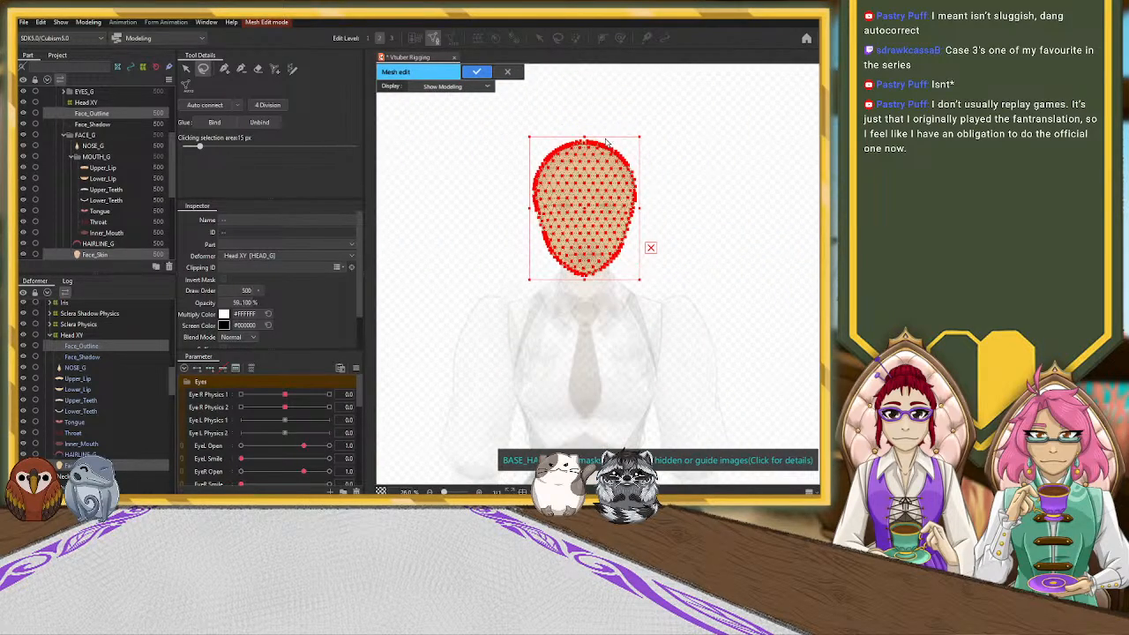
scroll(606, 141, "up", 3)
scroll(606, 141, "down", 1)
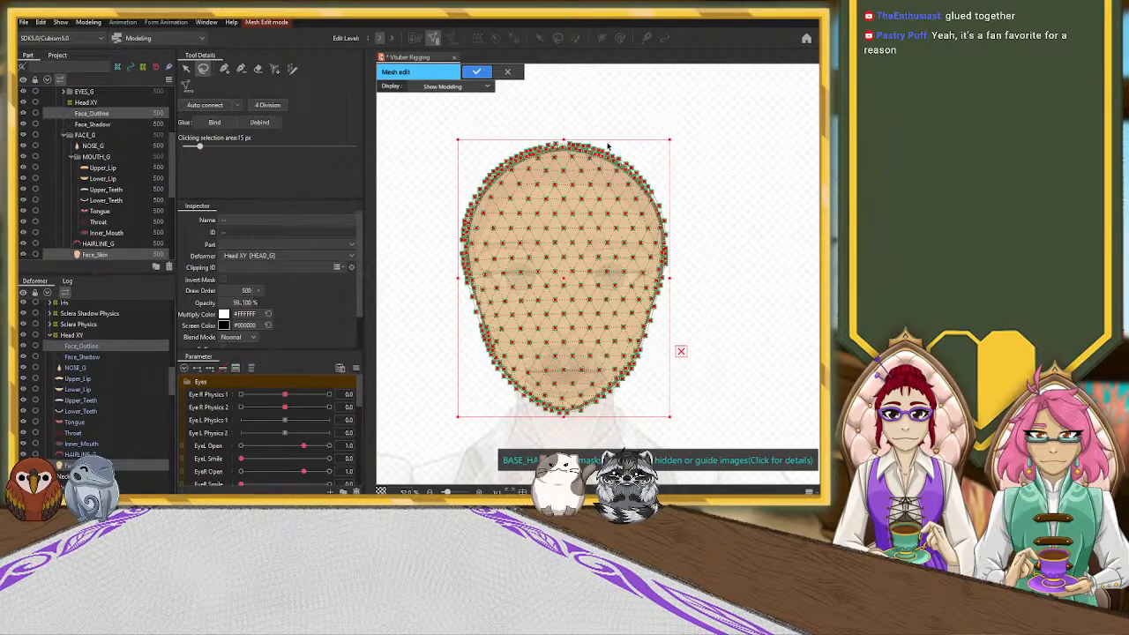
left_click(476, 72)
left_click(432, 251)
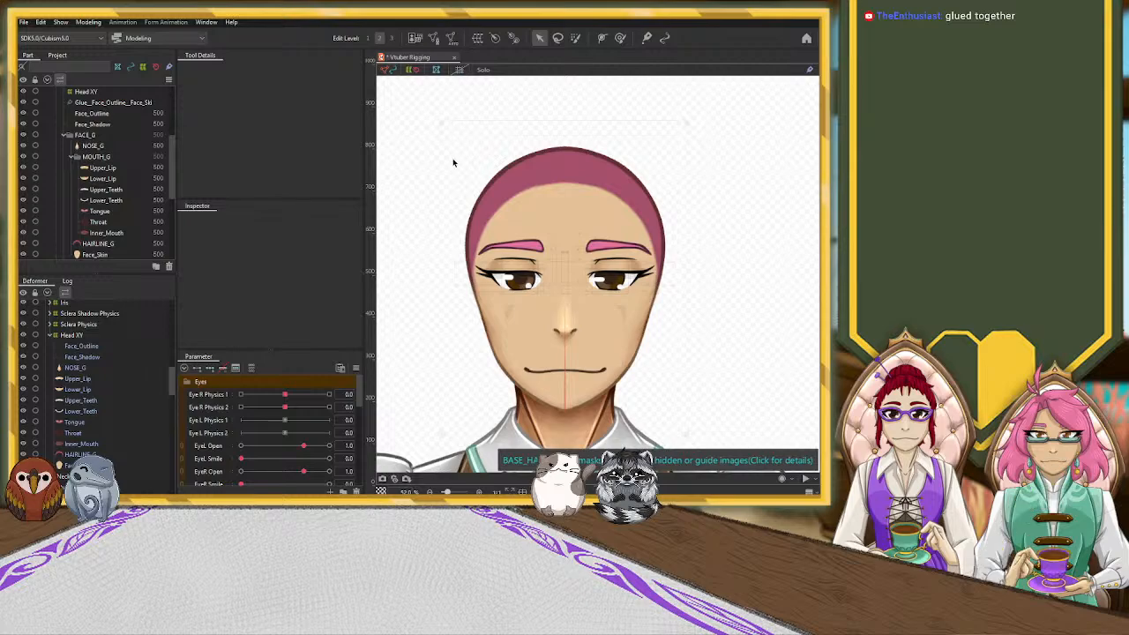
Collapse the Eyes parameter group and select Face_Outline, Face_Shadow and Face_Skin together
left_click(188, 382)
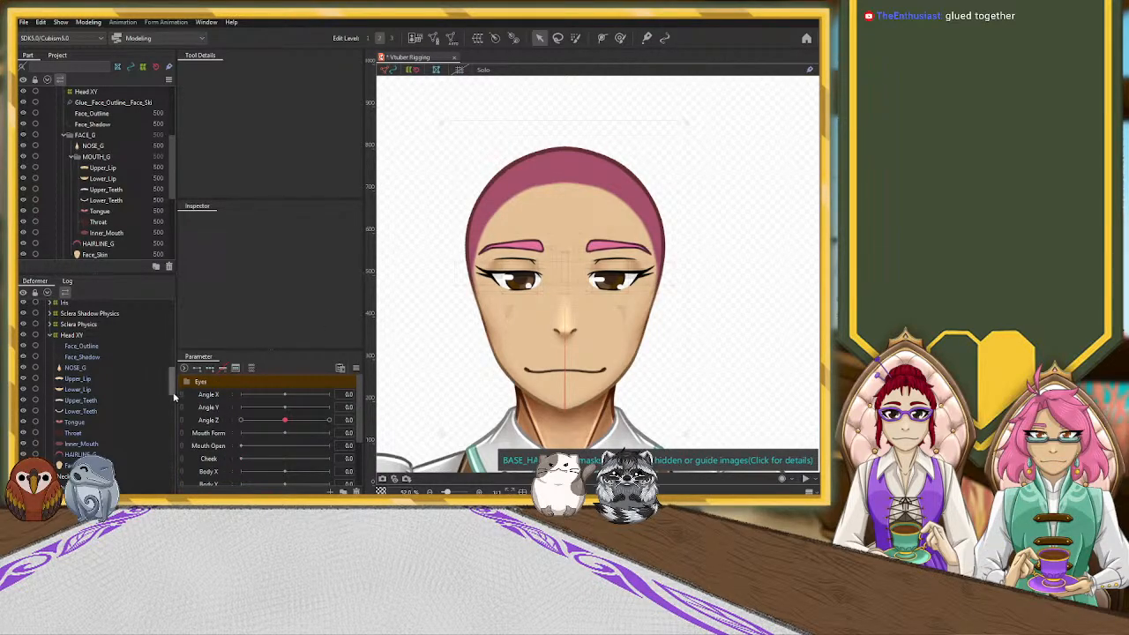
left_click(71, 335)
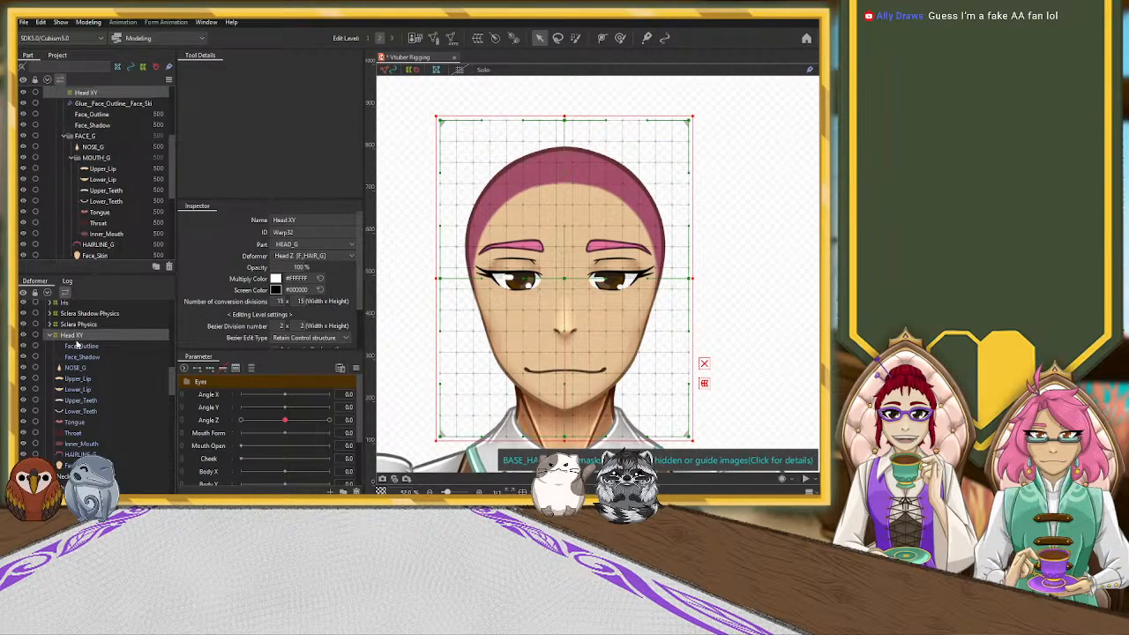
left_click(88, 349)
left_click(92, 358, "ctrl")
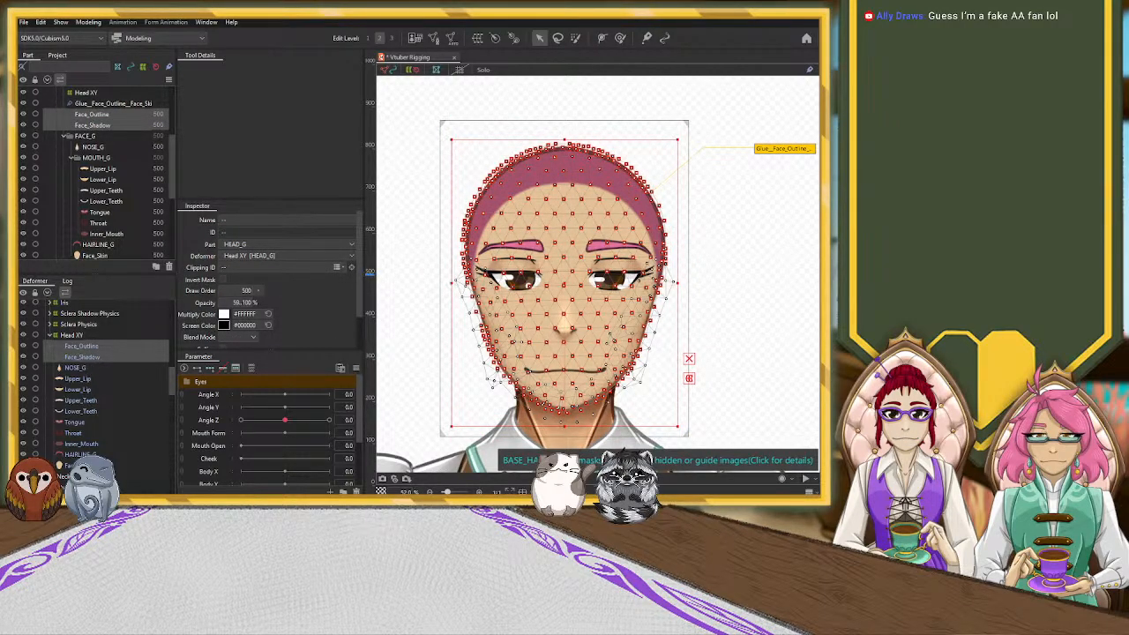
left_click(80, 465, "ctrl")
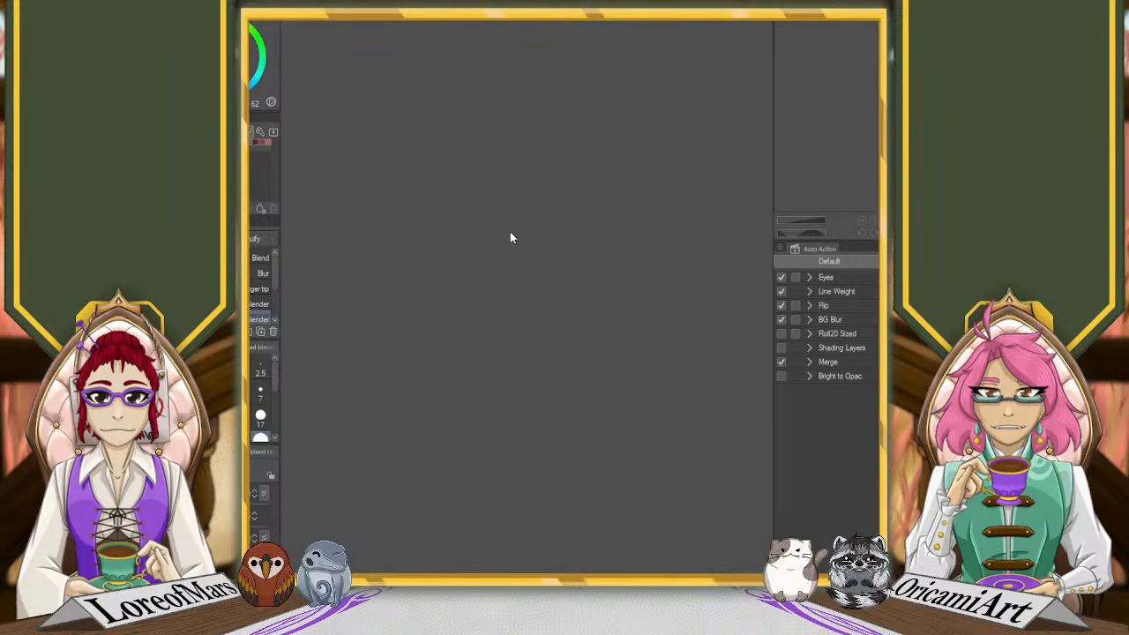
Switch to Clip Studio Paint and fill the transparent background behind the faded full-body character with solid grey
scroll(520, 231, "up", 6)
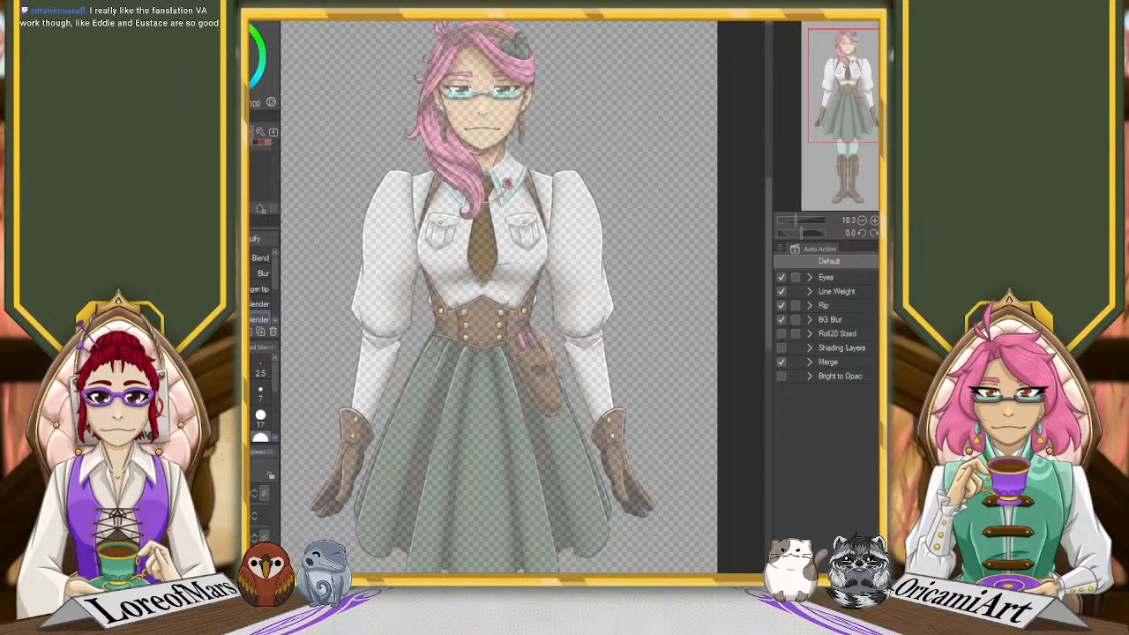
key("g")
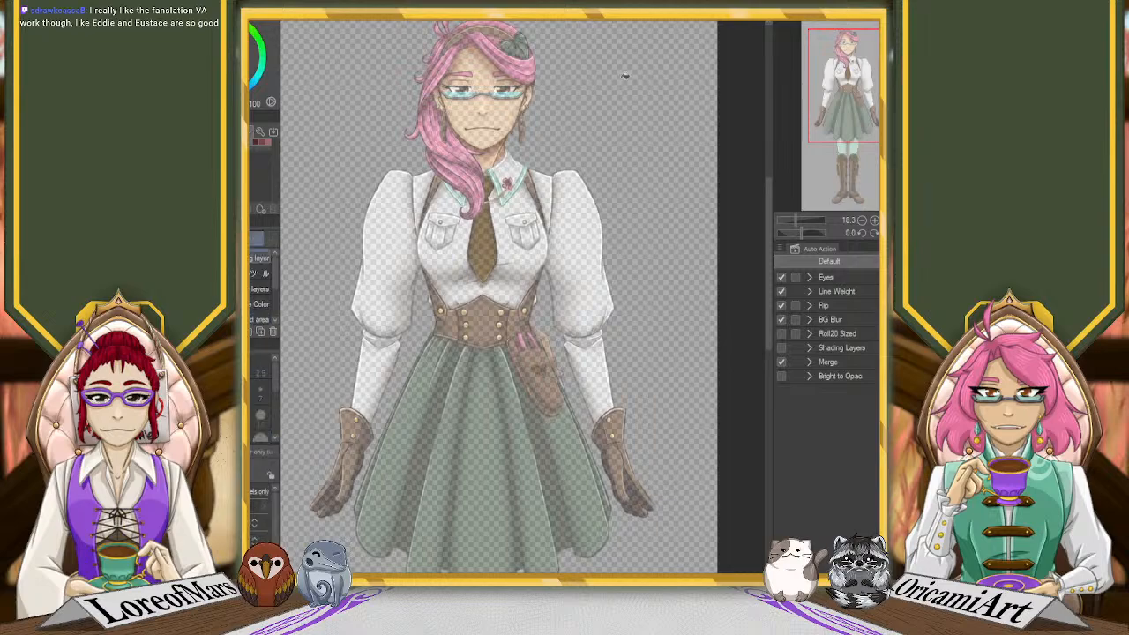
left_click(577, 75)
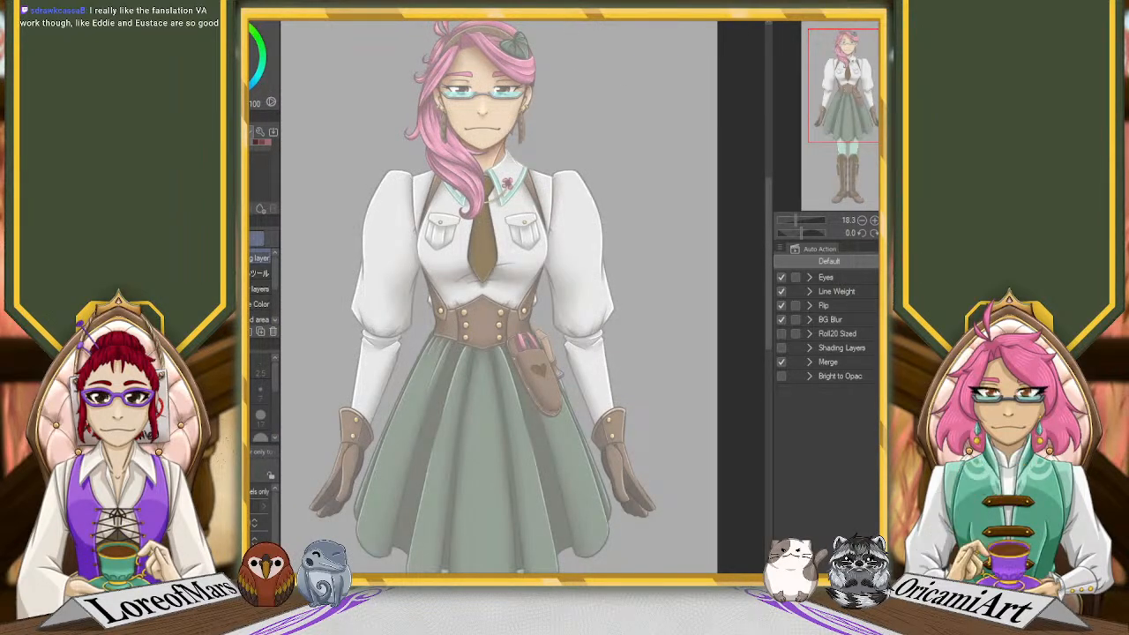
Place a vertical symmetrical ruler through the centre of the character's chin and activate the Object tool
scroll(442, 50, "up", 5)
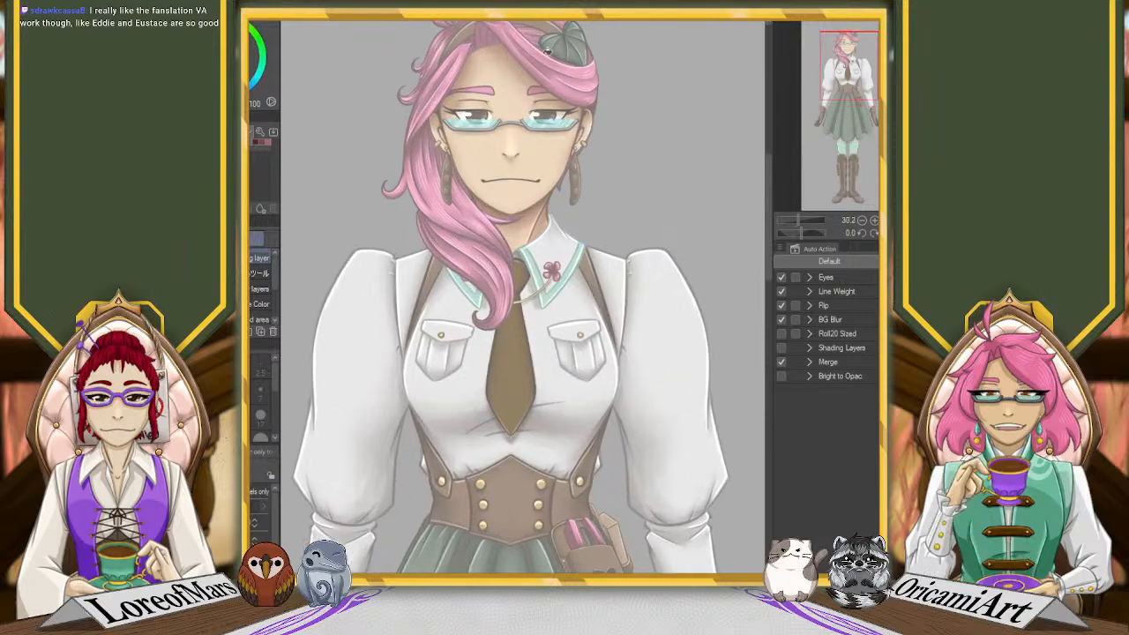
left_click_drag(853, 84, 854, 63)
key("u")
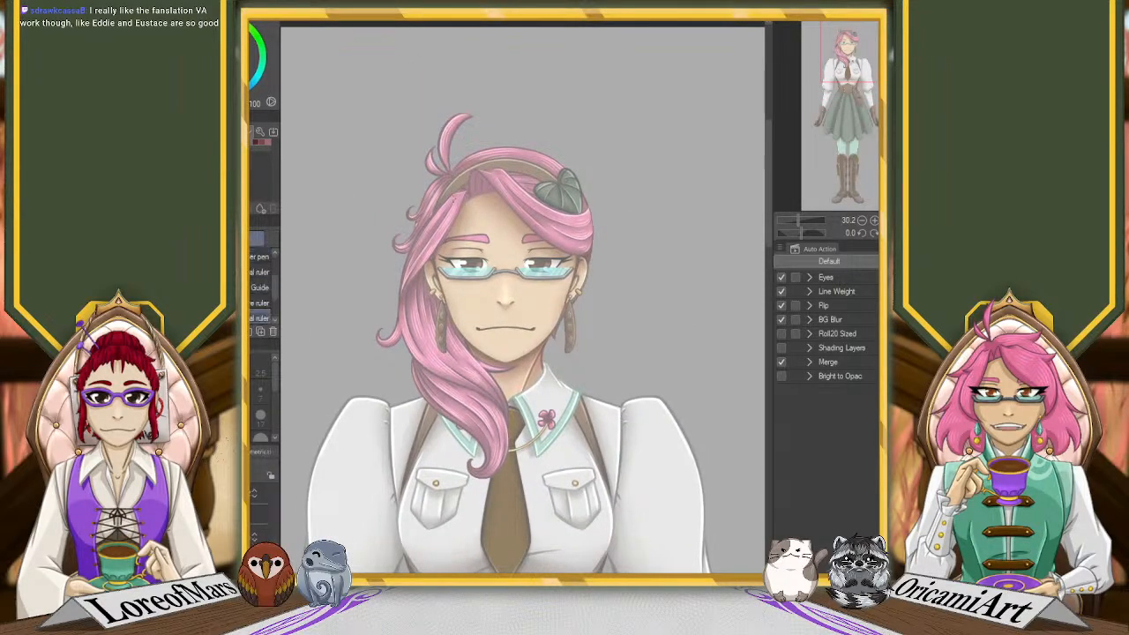
scroll(511, 359, "up", 5)
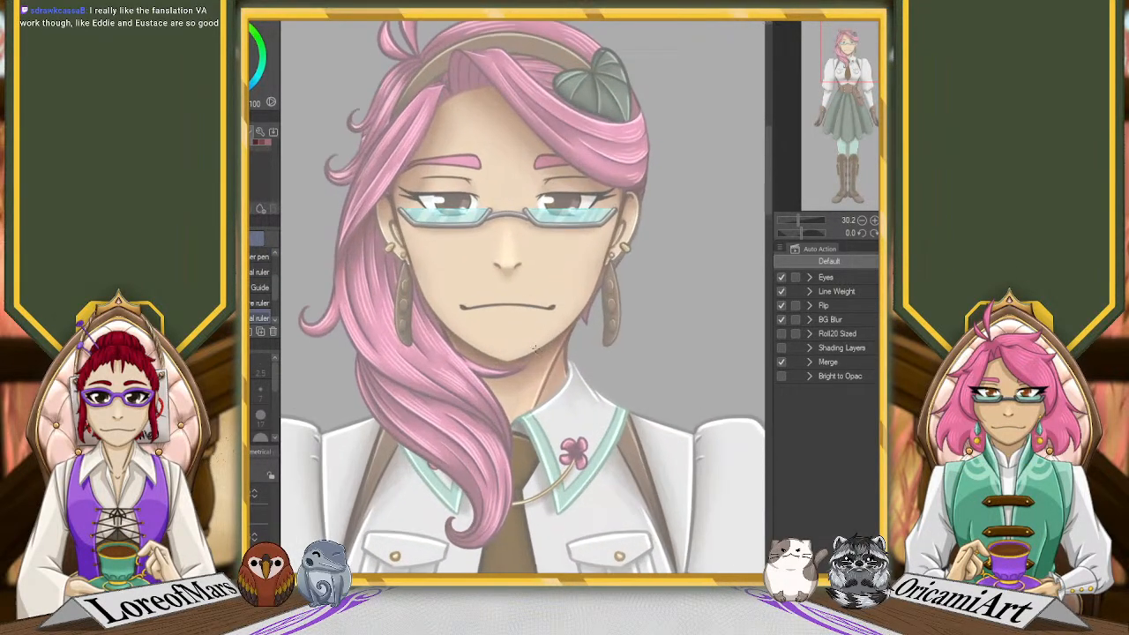
scroll(508, 361, "up", 6)
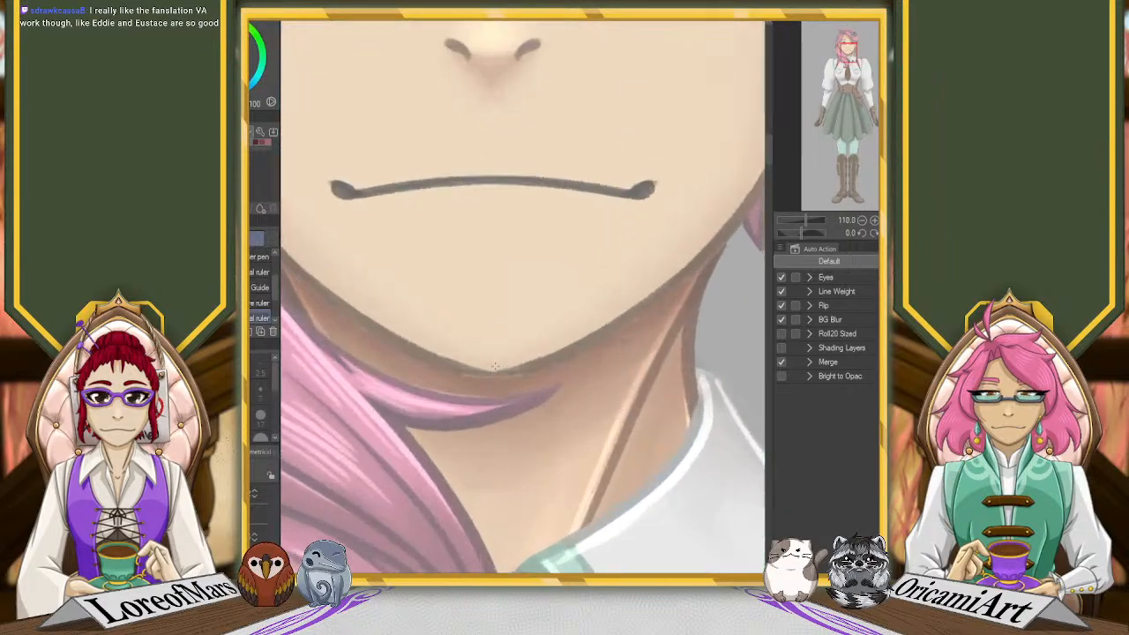
left_click_drag(492, 377, 493, 311)
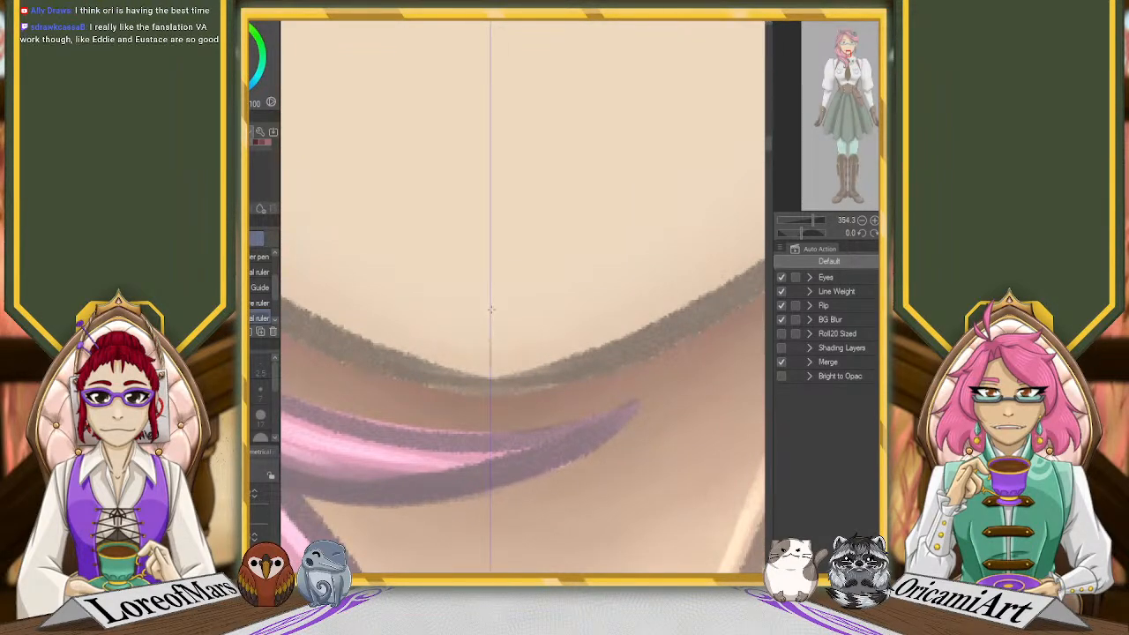
scroll(494, 314, "down", 2)
scroll(494, 315, "down", 3)
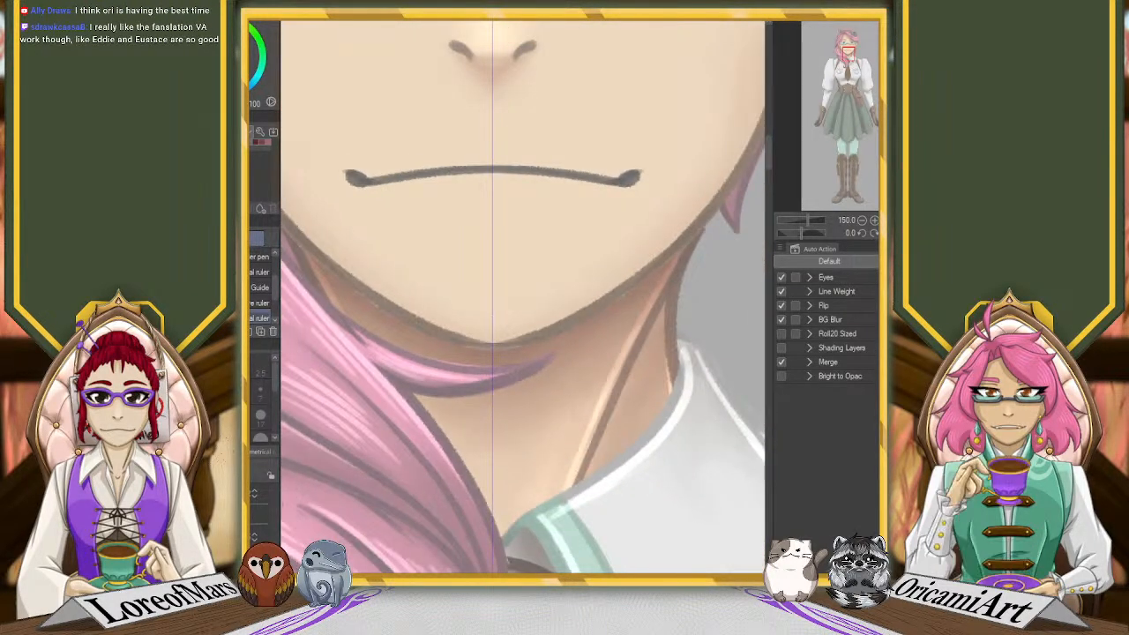
key("o")
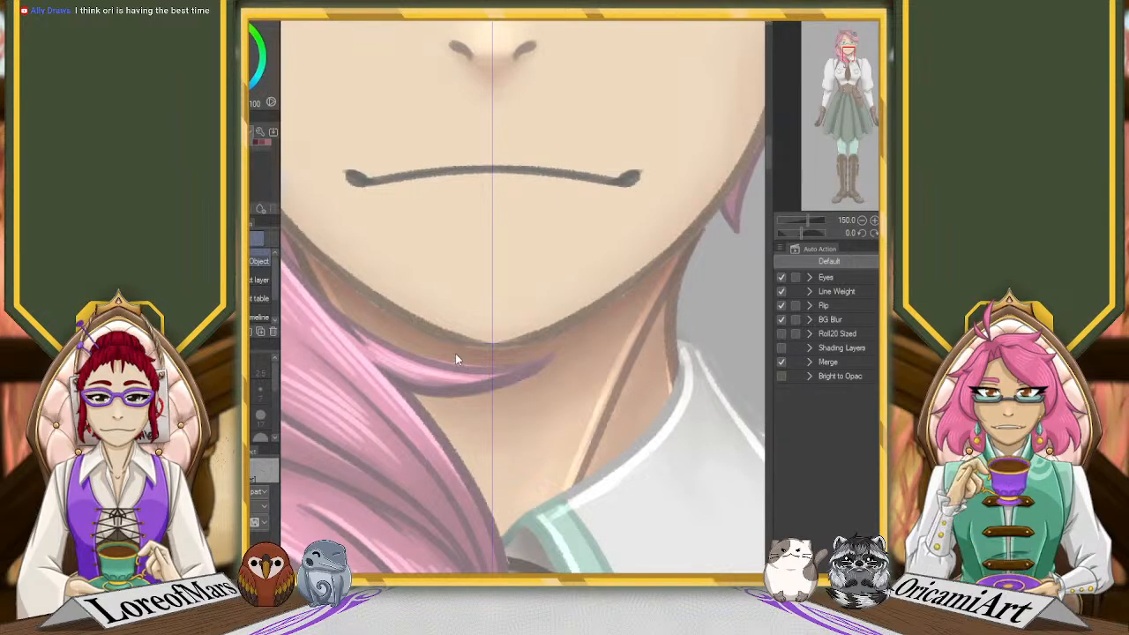
scroll(446, 344, "down", 4)
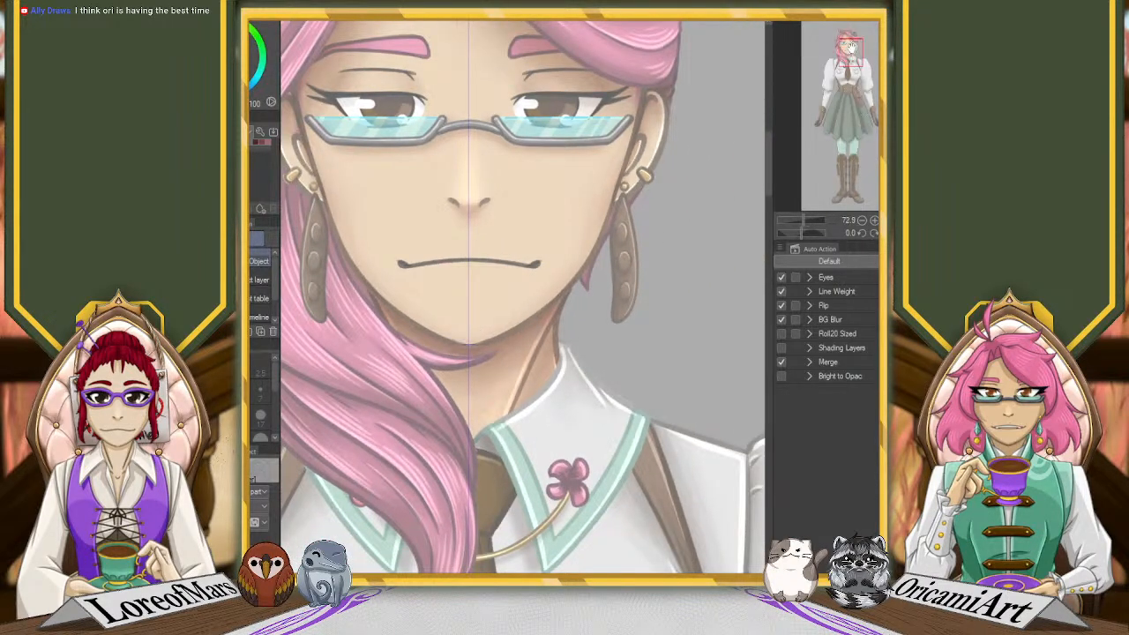
Sketch a magenta symmetrical circle around the character's skull with a pencil, from above the headband down to the nose
left_click_drag(851, 47, 848, 43)
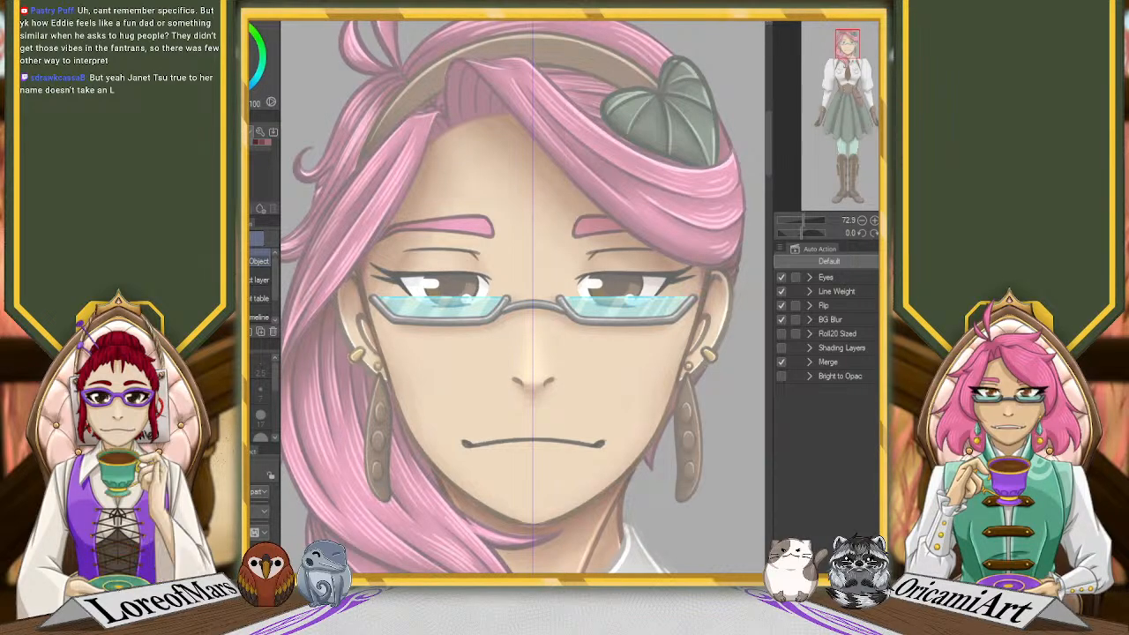
key("p")
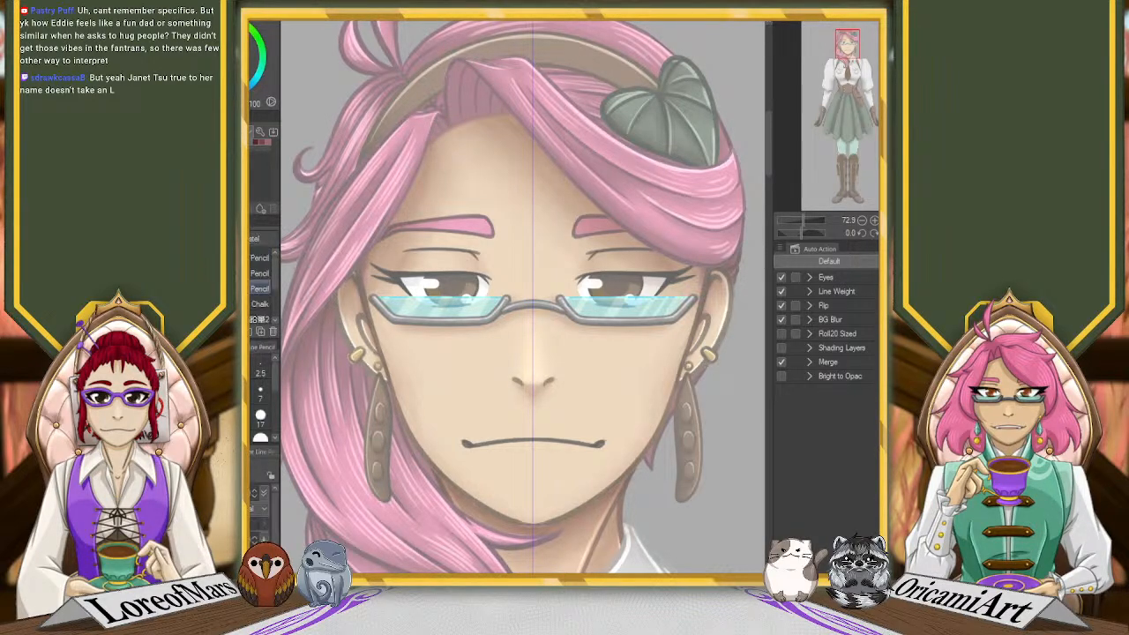
left_click(264, 272)
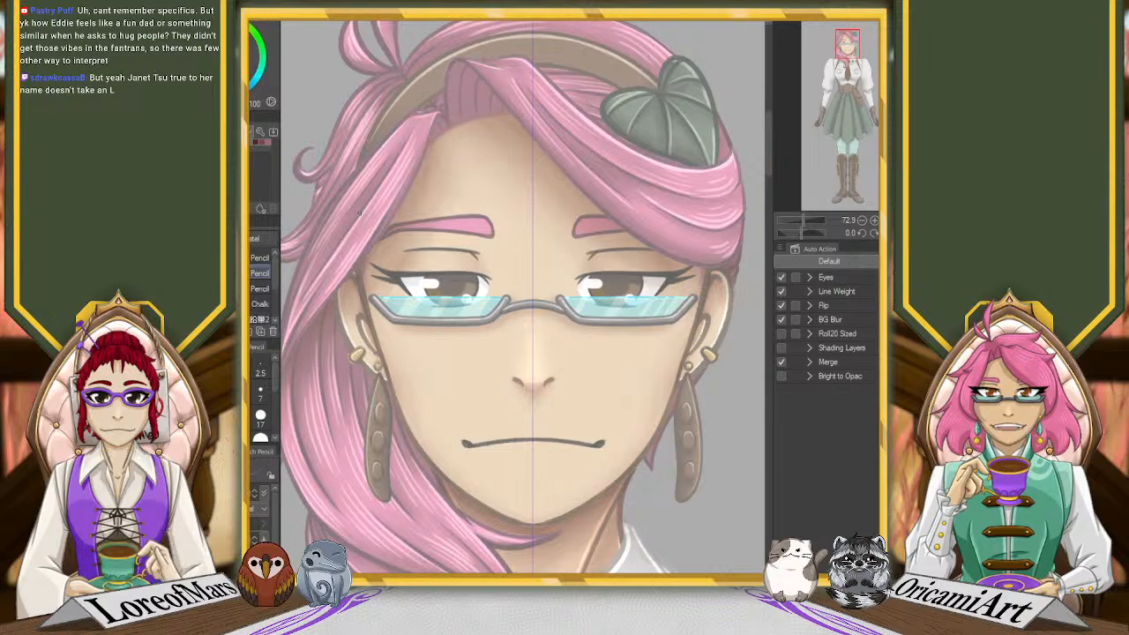
mouse_move(353, 246)
left_mouse_down()
mouse_move(366, 304)
mouse_move(503, 386)
left_mouse_up()
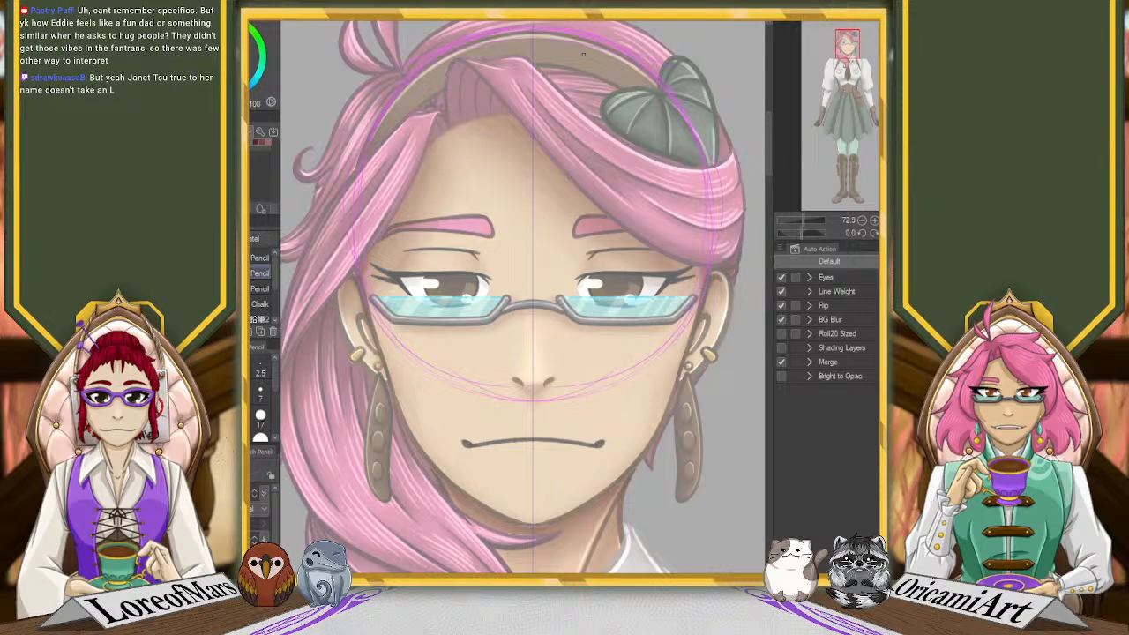
mouse_move(565, 29)
left_mouse_down()
mouse_move(668, 84)
mouse_move(697, 307)
left_mouse_up()
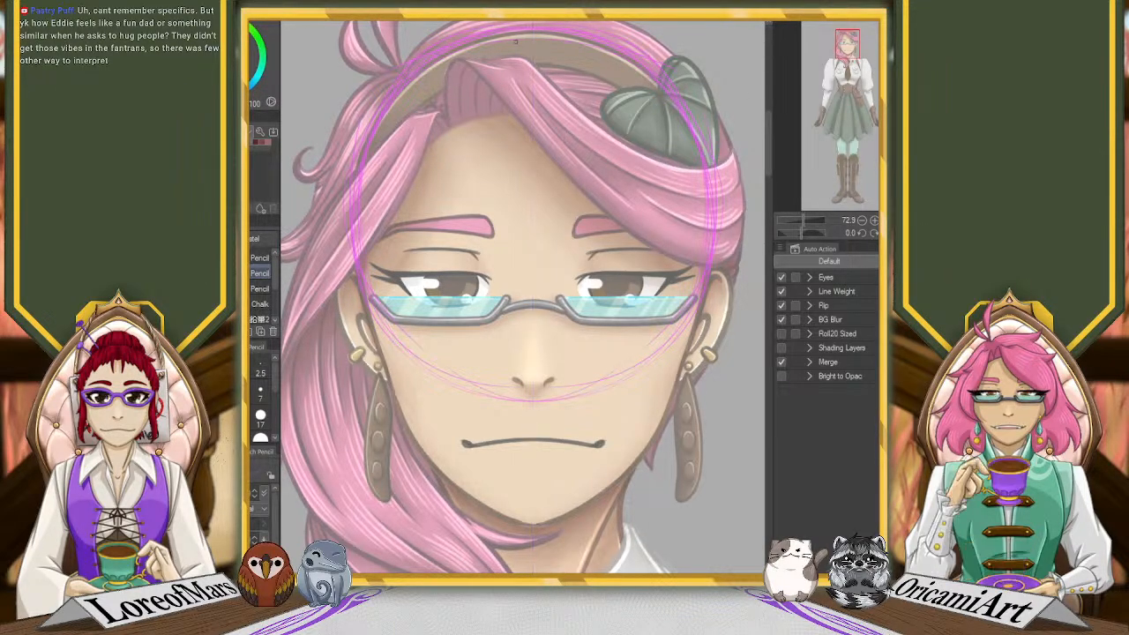
Sketch a curved vertical centre line for the turned face and a long horizontal guide line at the chin
left_click_drag(424, 269, 425, 408)
mouse_move(443, 122)
left_mouse_down()
mouse_move(431, 381)
mouse_move(446, 481)
left_mouse_up()
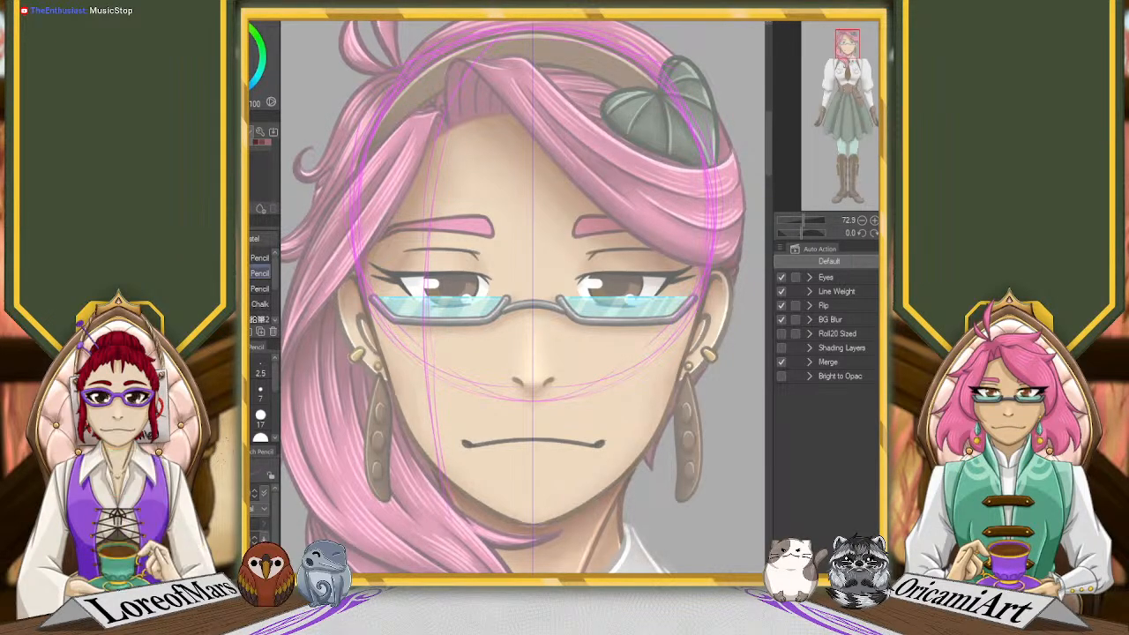
left_click_drag(425, 523, 636, 524)
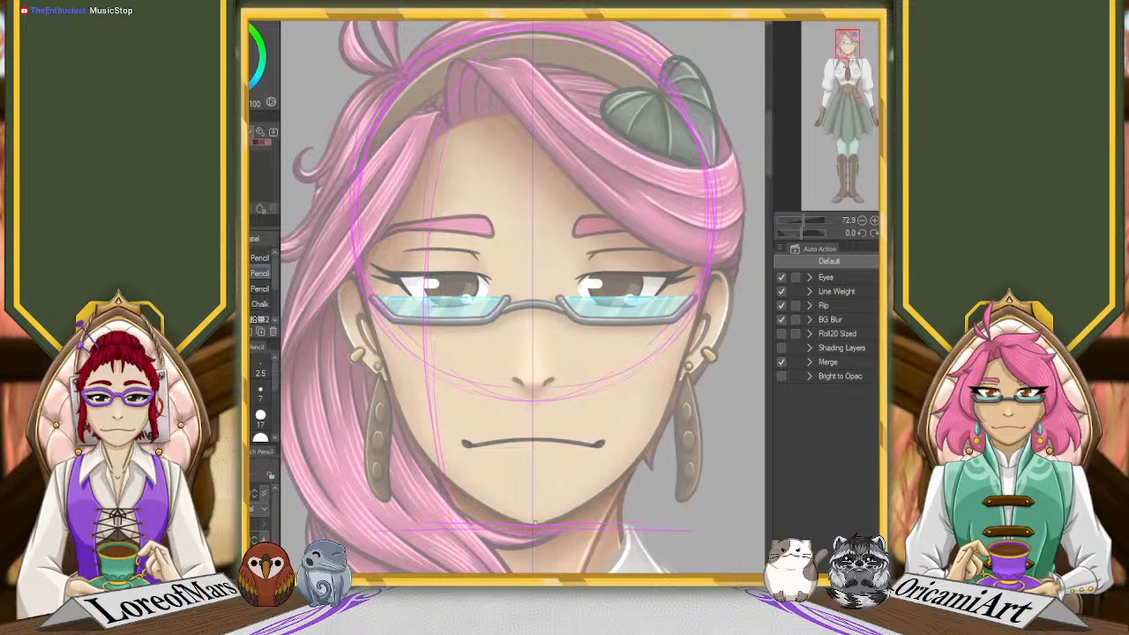
left_click_drag(534, 525, 696, 530)
left_click_drag(535, 525, 342, 523)
left_click(801, 220)
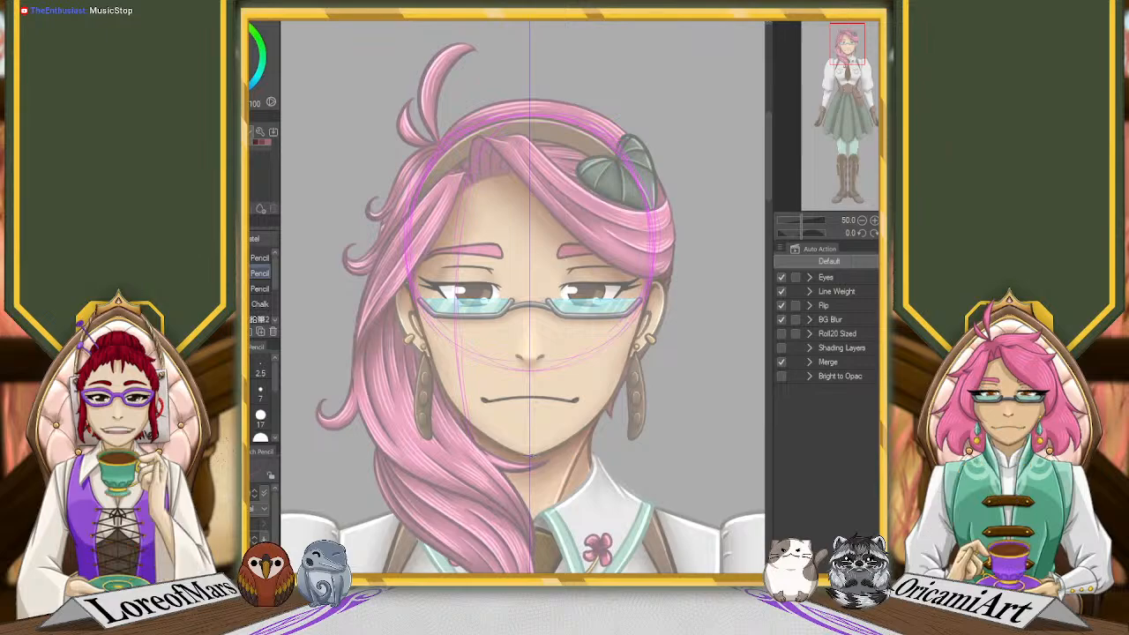
left_click_drag(529, 457, 742, 458)
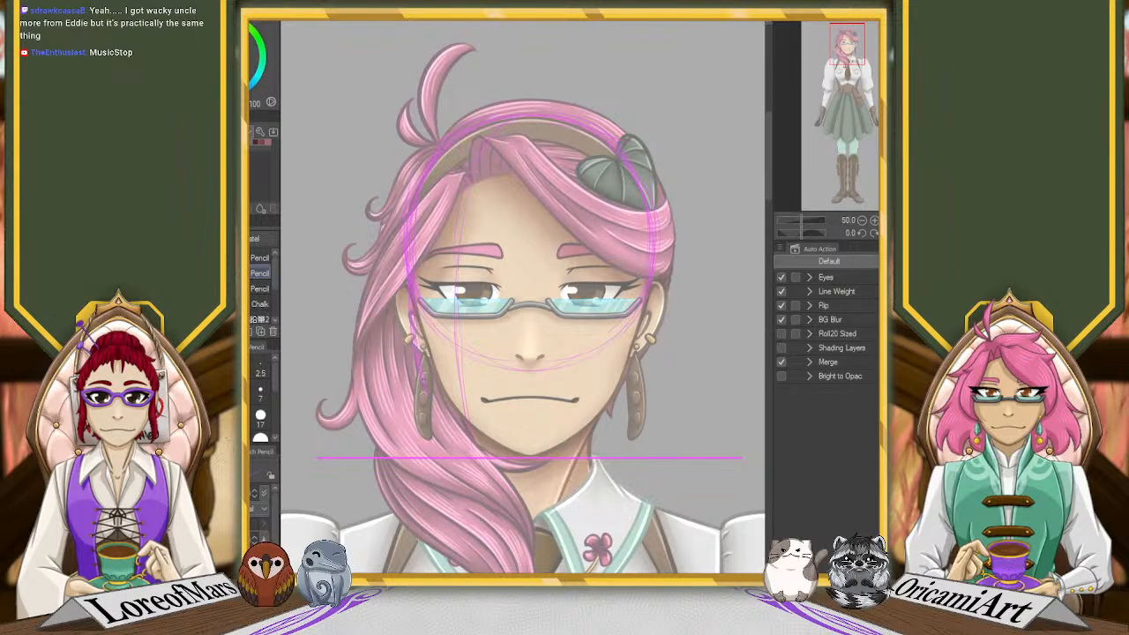
Hide the artwork and sketch the turned head's far cheek, chin and near lower jaw, undoing the stroke from jaw to ear
key("ctrl+comma")
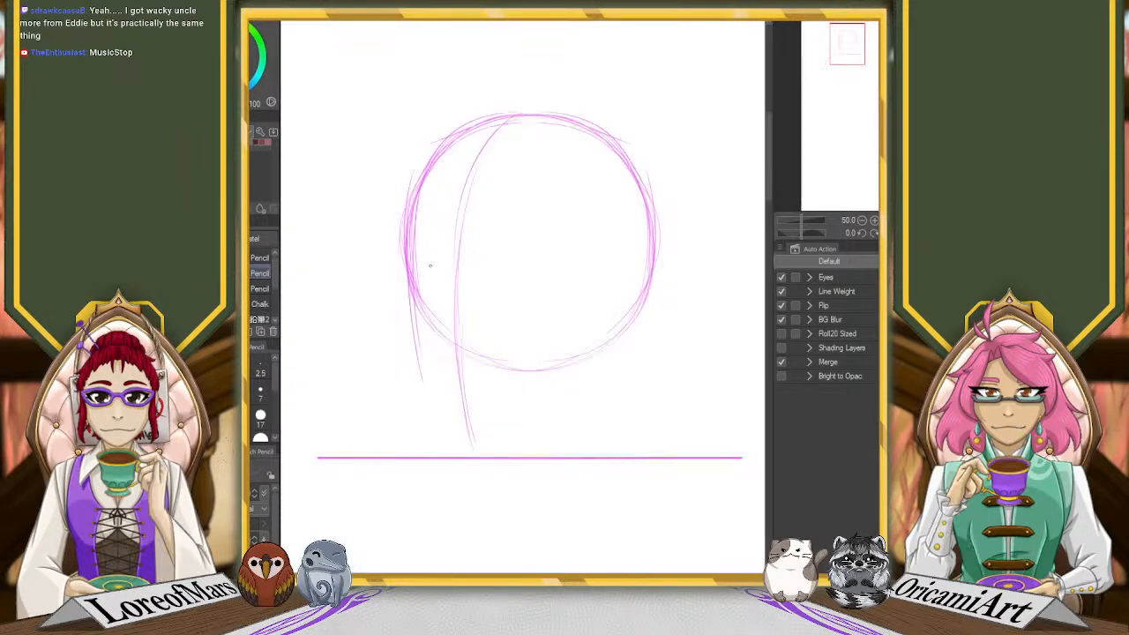
left_click_drag(409, 268, 421, 371)
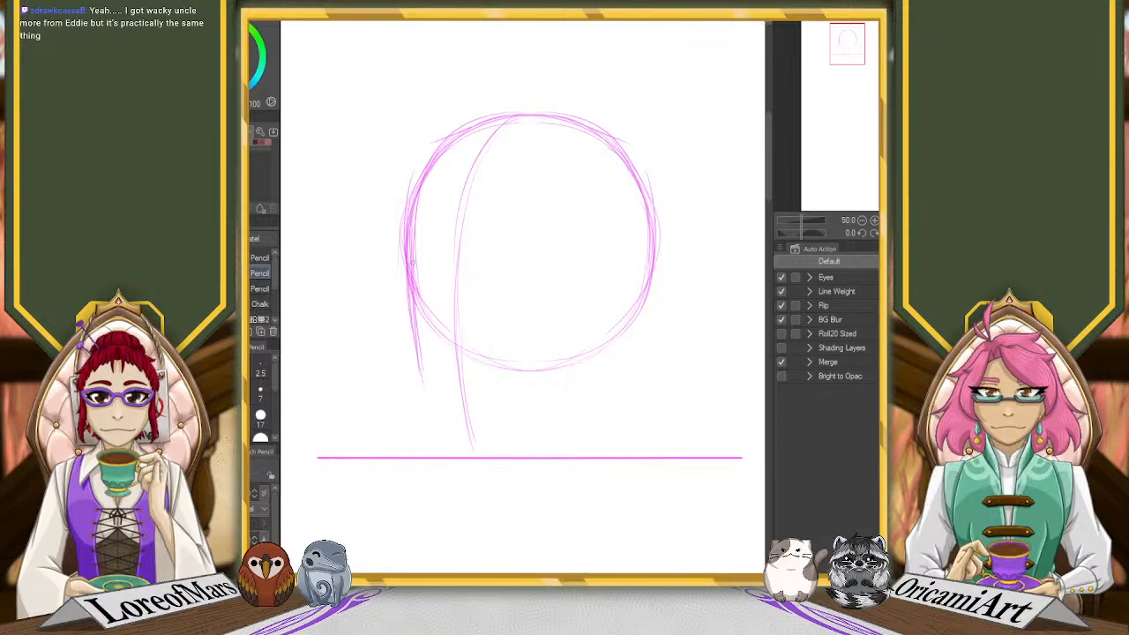
key("ctrl+z")
mouse_move(410, 271)
left_mouse_down()
mouse_move(416, 335)
mouse_move(477, 449)
left_mouse_up()
mouse_move(424, 383)
left_mouse_down()
mouse_move(479, 453)
mouse_move(591, 408)
mouse_move(636, 323)
left_mouse_up()
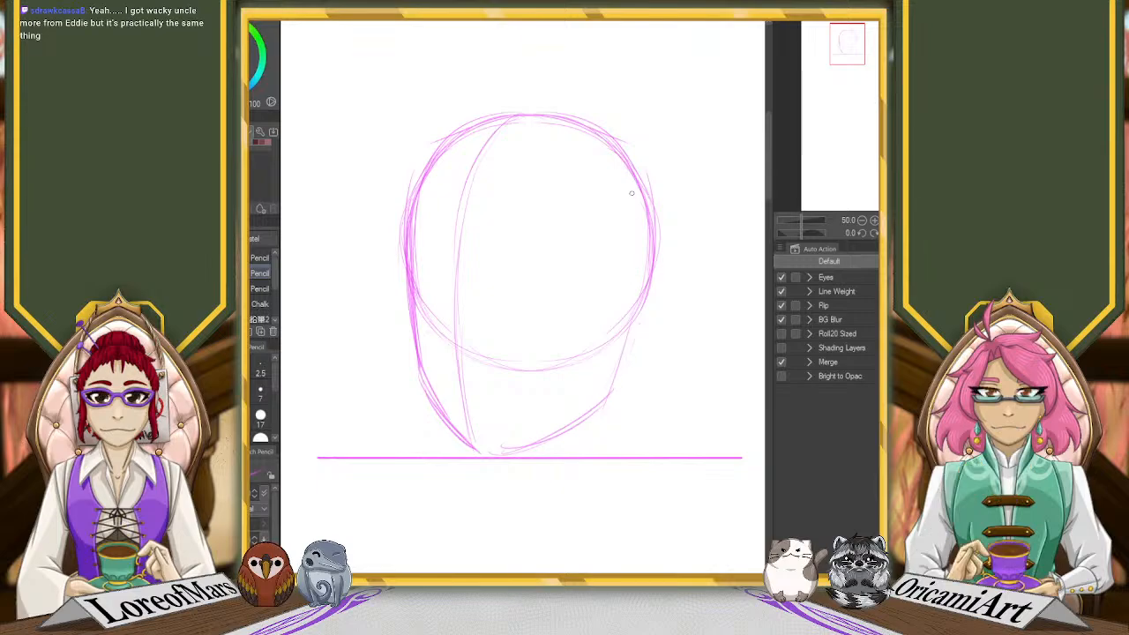
key("ctrl+z")
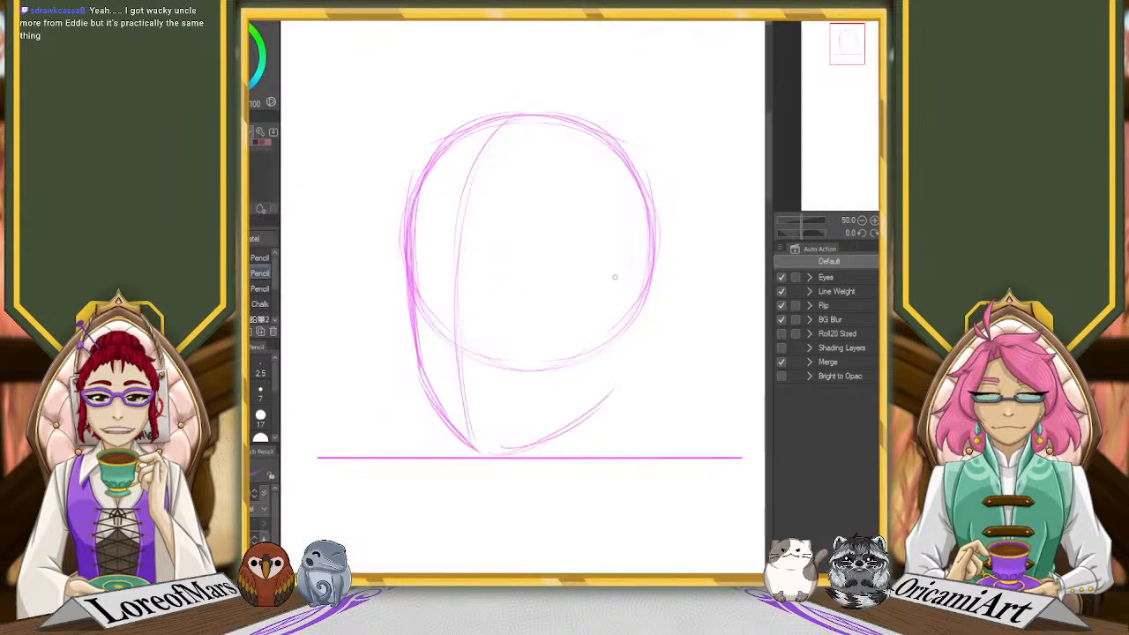
Sketch an oval for the ear at the circle's lower edge and add curved strokes to the face's centre line
left_click_drag(615, 277, 618, 281)
left_click_drag(499, 129, 454, 349)
mouse_move(459, 226)
left_mouse_down()
mouse_move(478, 433)
mouse_move(460, 218)
left_mouse_up()
Reinforce the turned head's far side contour from the temple down to the chin
mouse_move(430, 393)
left_mouse_down()
mouse_move(407, 275)
mouse_move(441, 402)
left_mouse_up()
left_click_drag(474, 451, 481, 455)
key("ctrl+z")
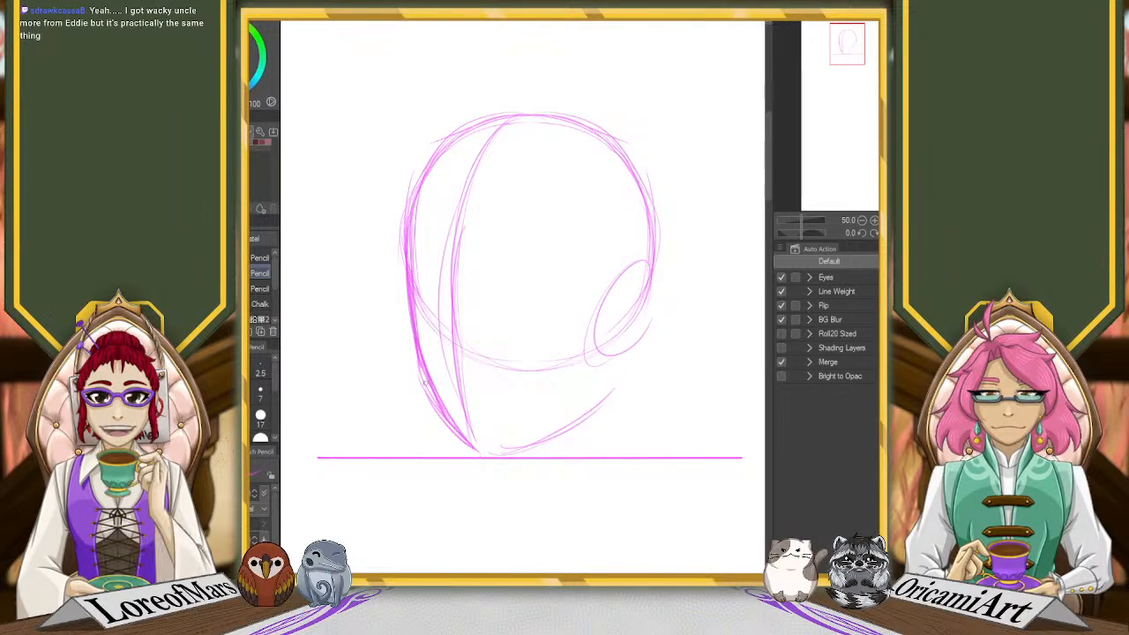
left_click_drag(448, 420, 483, 452)
mouse_move(442, 399)
left_mouse_down()
mouse_move(406, 248)
mouse_move(419, 184)
left_mouse_up()
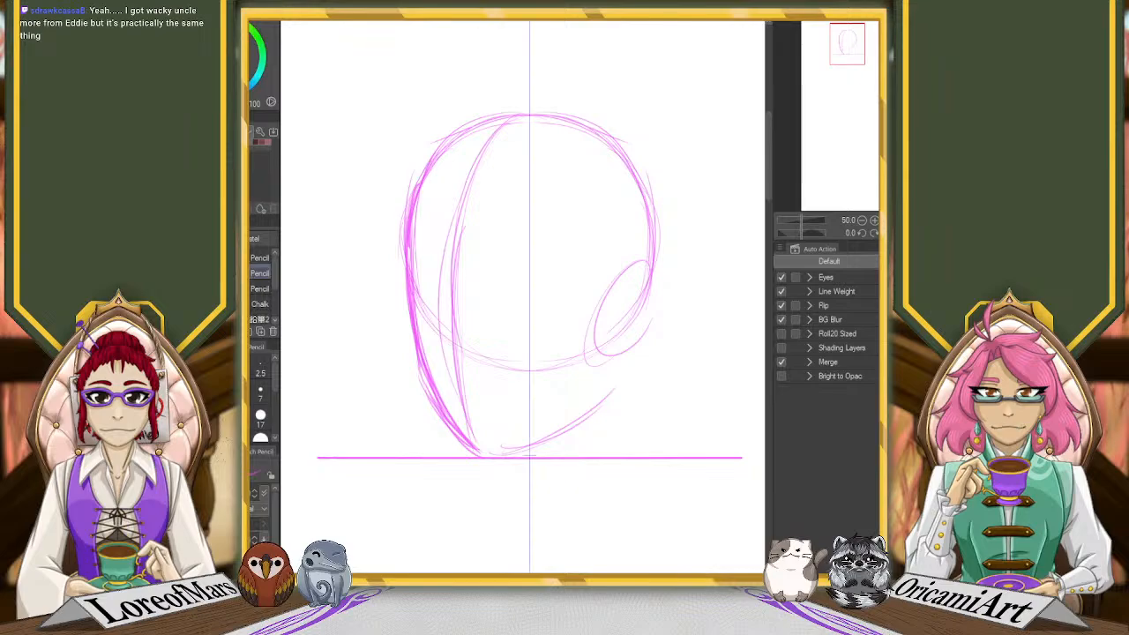
Show the artwork, draw horizontal guide lines at the upper eyelids, glasses and nose base, and hide the artwork again
left_click(875, 168)
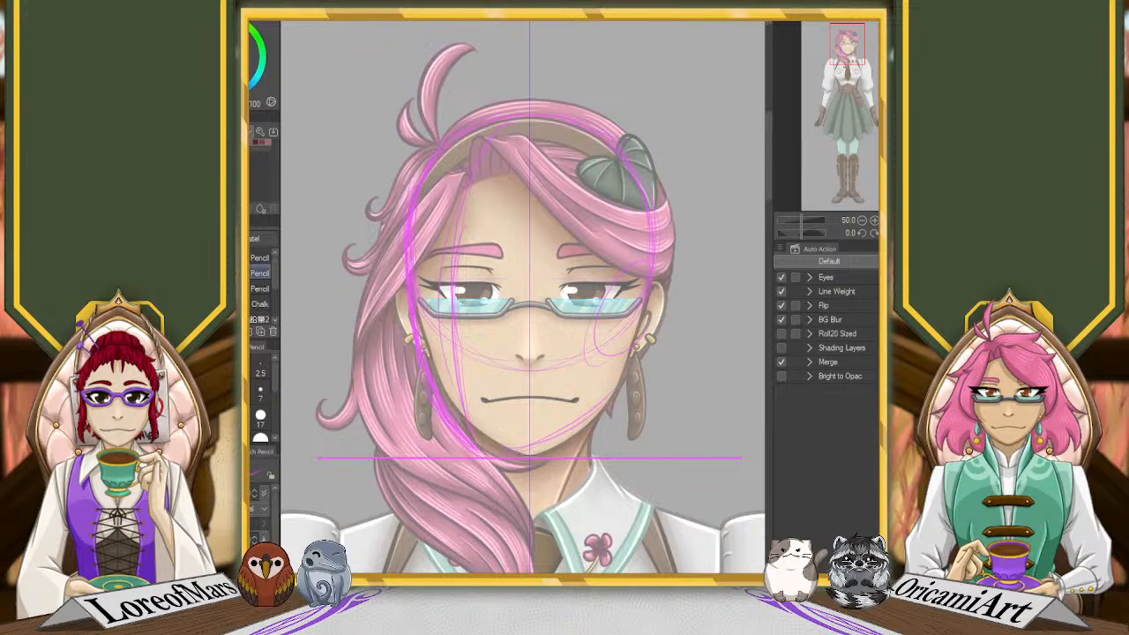
left_click_drag(417, 279, 644, 279)
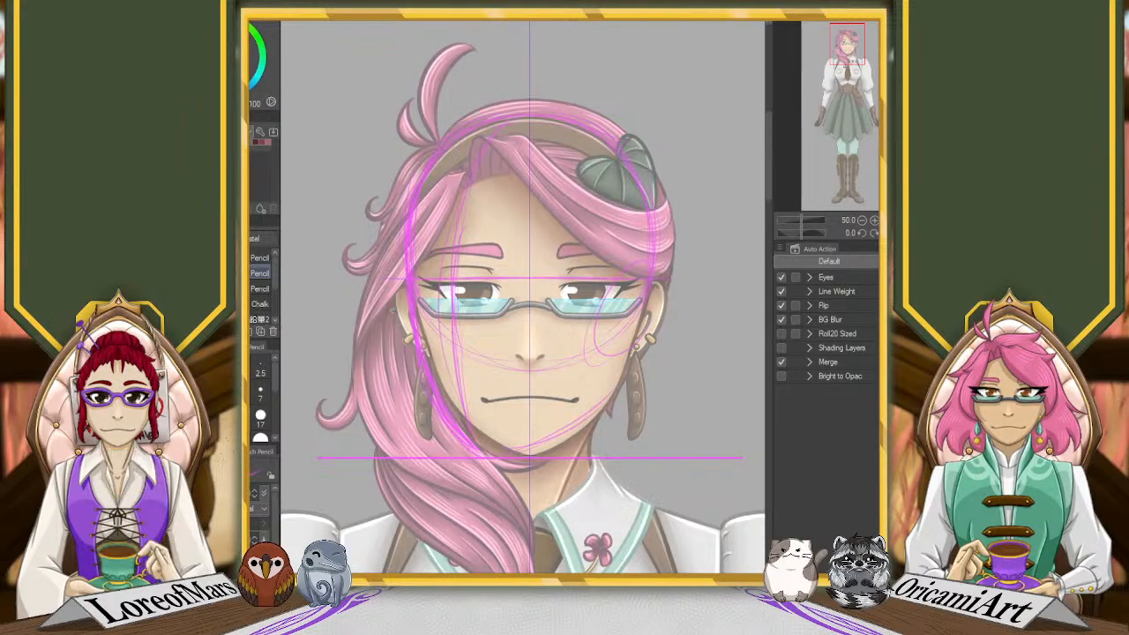
left_click_drag(530, 310, 707, 309)
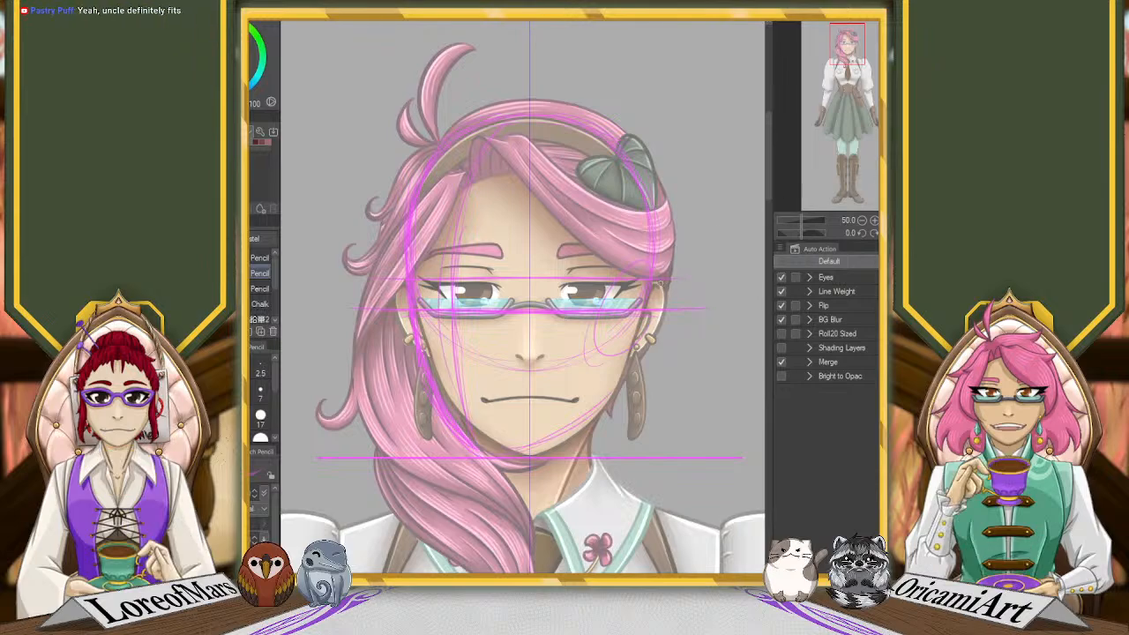
left_click_drag(531, 279, 752, 280)
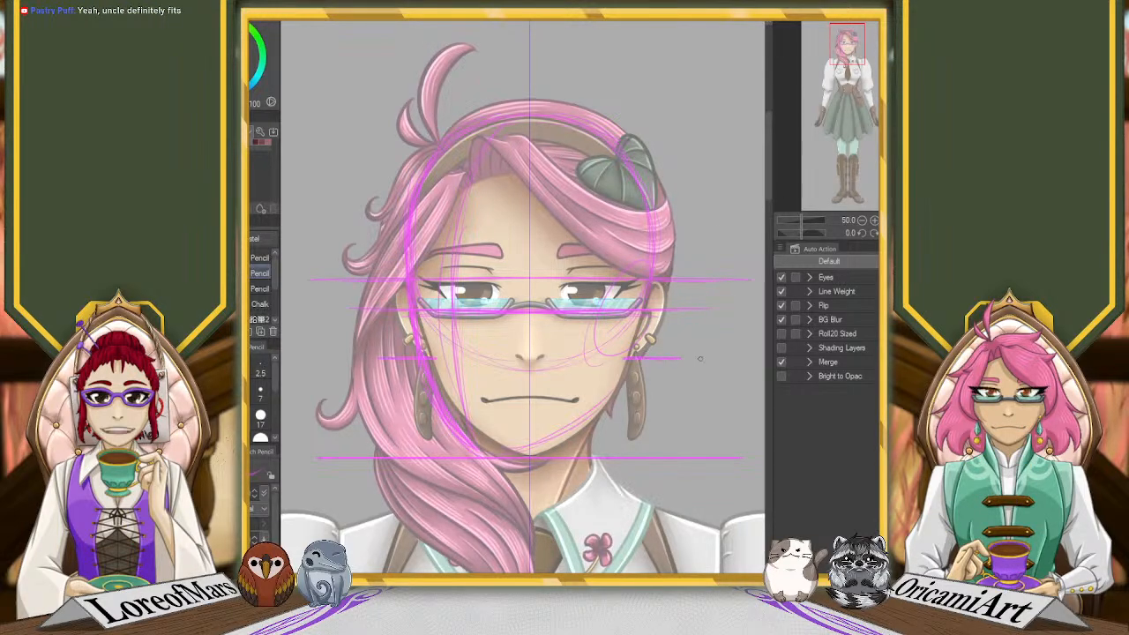
left_click_drag(682, 363, 739, 359)
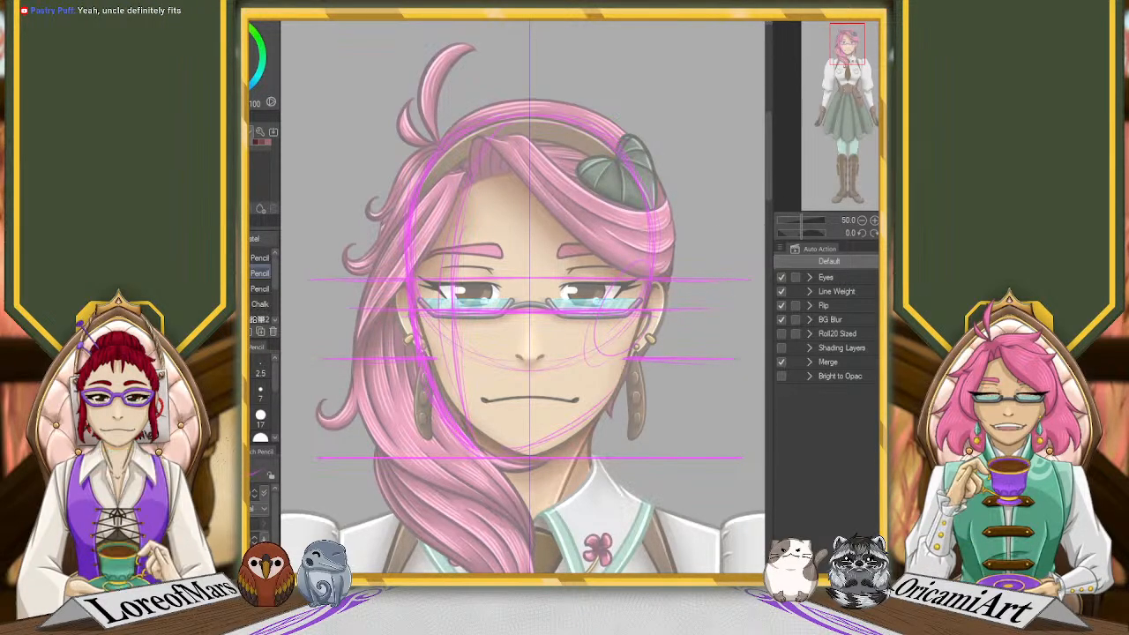
left_click(881, 141)
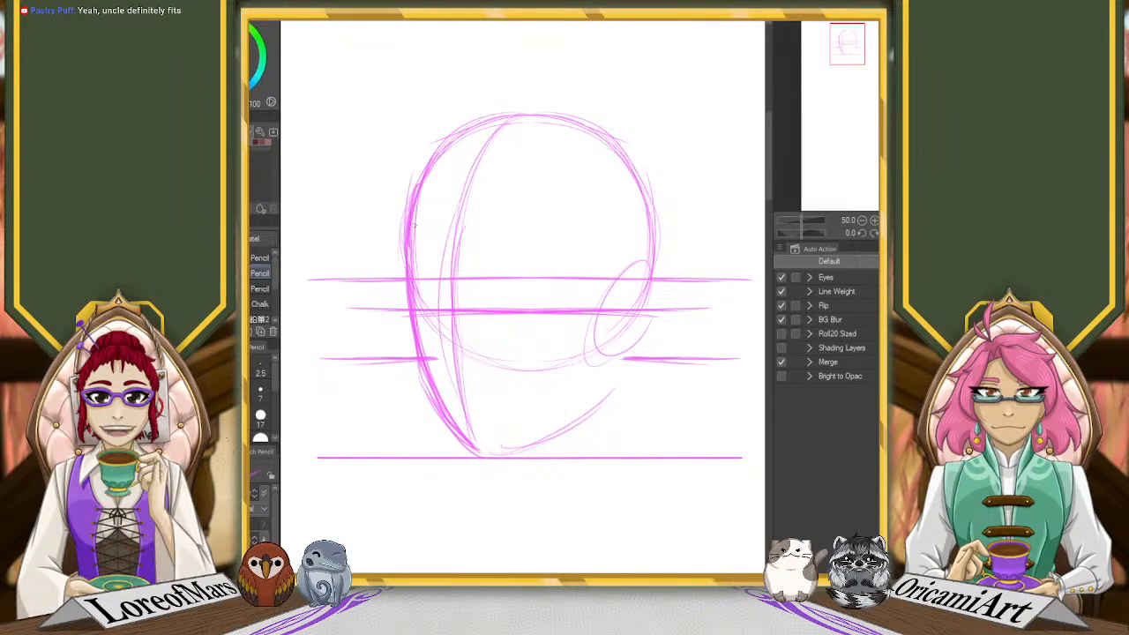
Outline the turned face in dark purple from forehead through brow and far cheek to the chin and lower jaw
left_click_drag(439, 150, 403, 260)
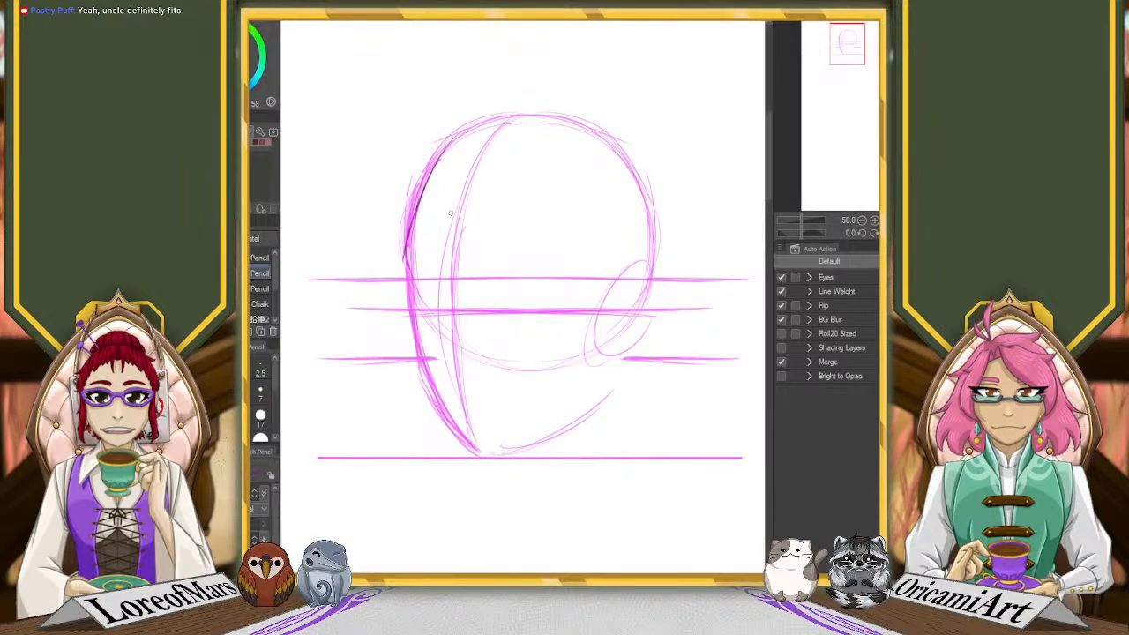
mouse_move(443, 141)
left_mouse_down()
mouse_move(402, 257)
mouse_move(416, 295)
mouse_move(411, 336)
mouse_move(414, 299)
mouse_move(438, 410)
left_mouse_up()
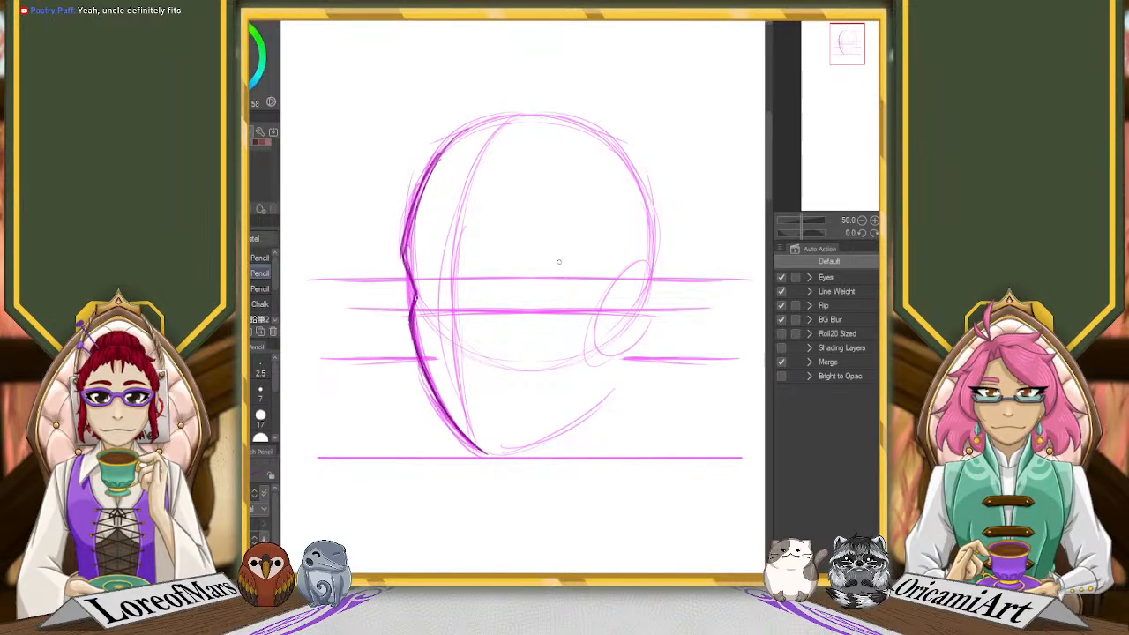
left_click_drag(485, 453, 586, 409)
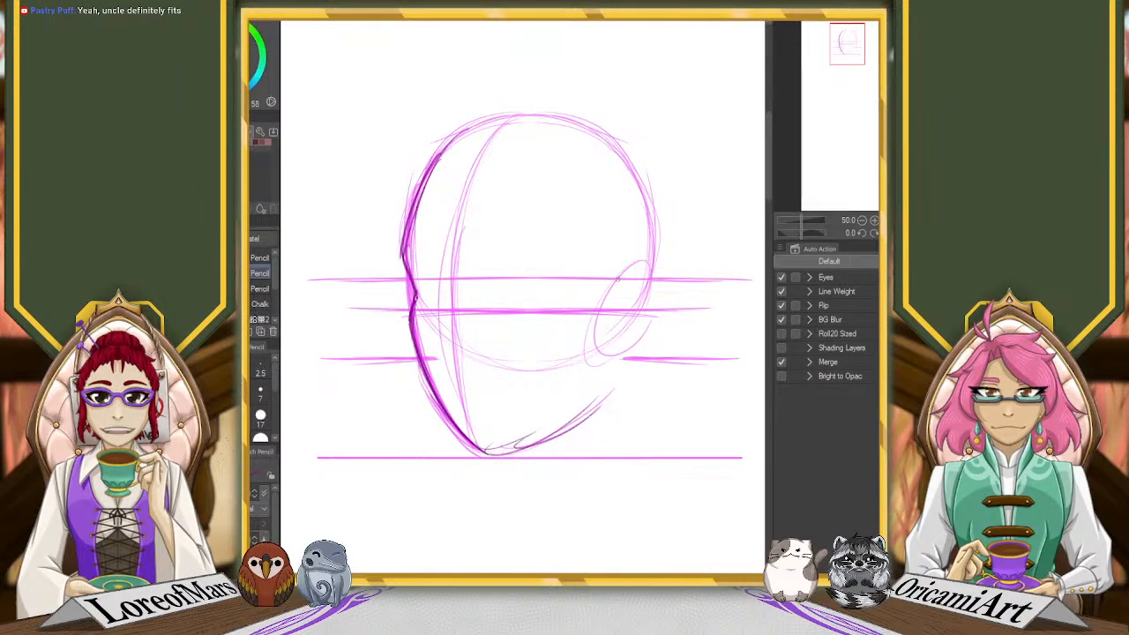
Sketch the ear and the rounded top and back of the skull in dark purple, extending the back beyond the circle
left_click_drag(609, 270, 617, 269)
mouse_move(407, 211)
left_mouse_down()
mouse_move(531, 114)
mouse_move(621, 141)
left_mouse_up()
left_click_drag(525, 104, 666, 207)
left_click_drag(614, 138, 661, 261)
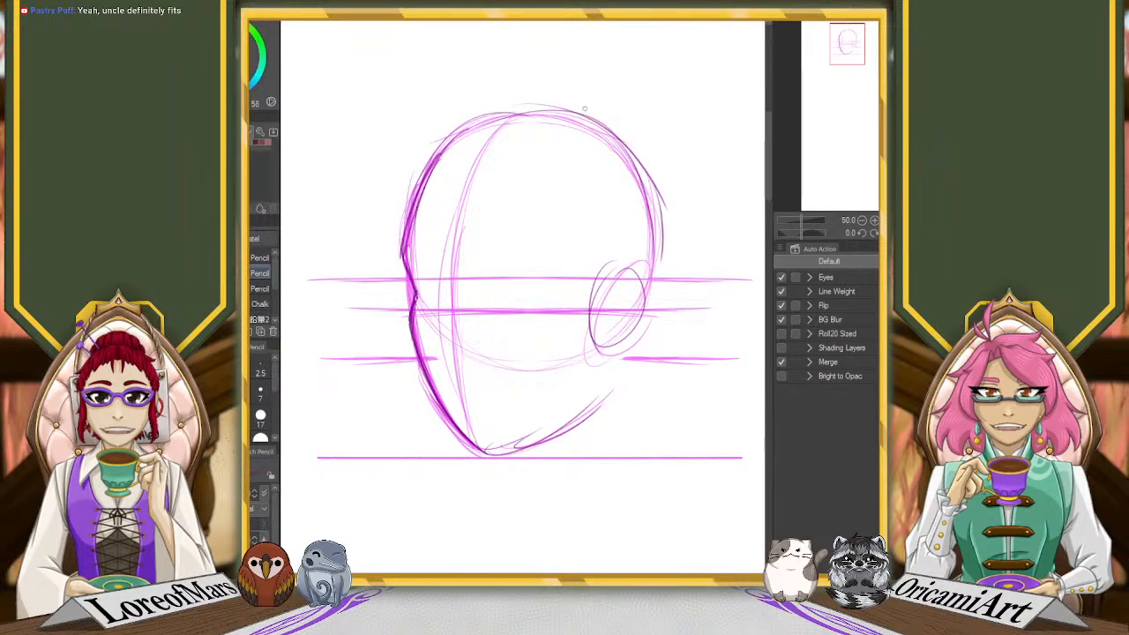
left_click_drag(584, 109, 662, 261)
left_click_drag(650, 157, 677, 297)
left_click_drag(630, 132, 681, 284)
mouse_move(654, 179)
left_mouse_down()
mouse_move(663, 326)
mouse_move(623, 355)
mouse_move(625, 376)
left_mouse_up()
left_click_drag(643, 339, 623, 401)
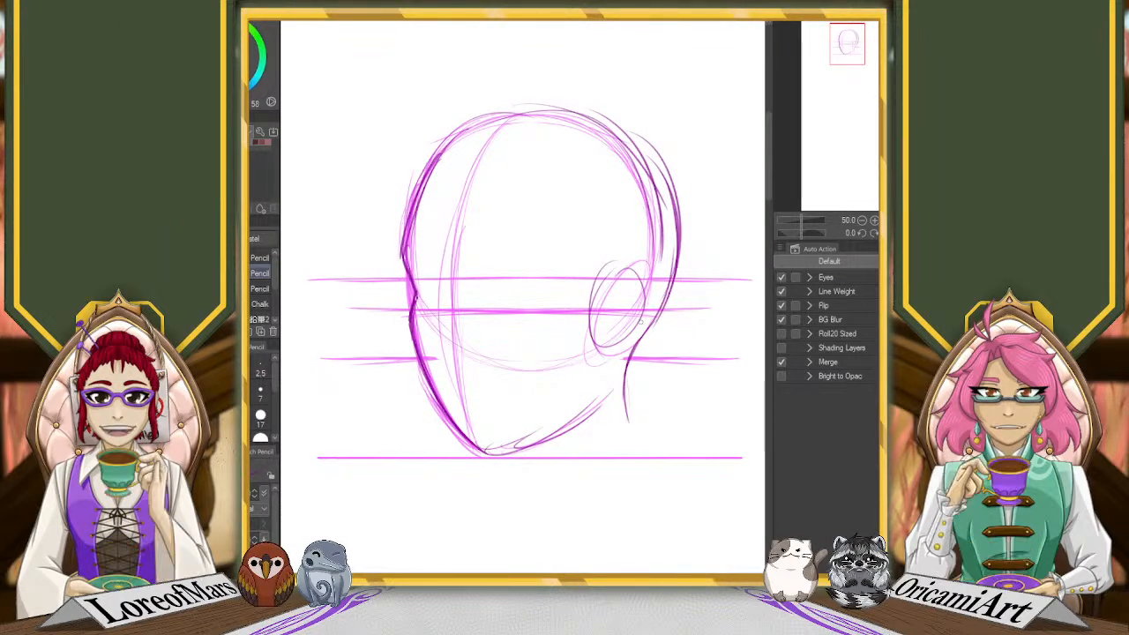
key("ctrl+z")
key("ctrl+z")
key("ctrl+z")
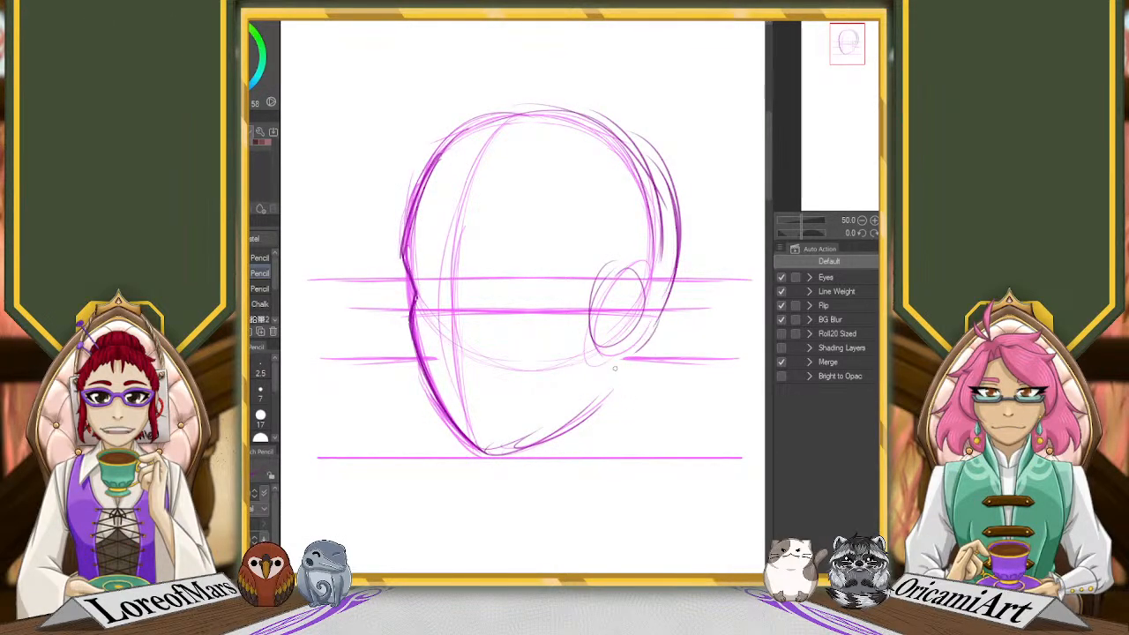
key("ctrl+z")
Draw the near jaw line from below the ear down to the lower jaw stroke
left_click_drag(624, 358, 605, 399)
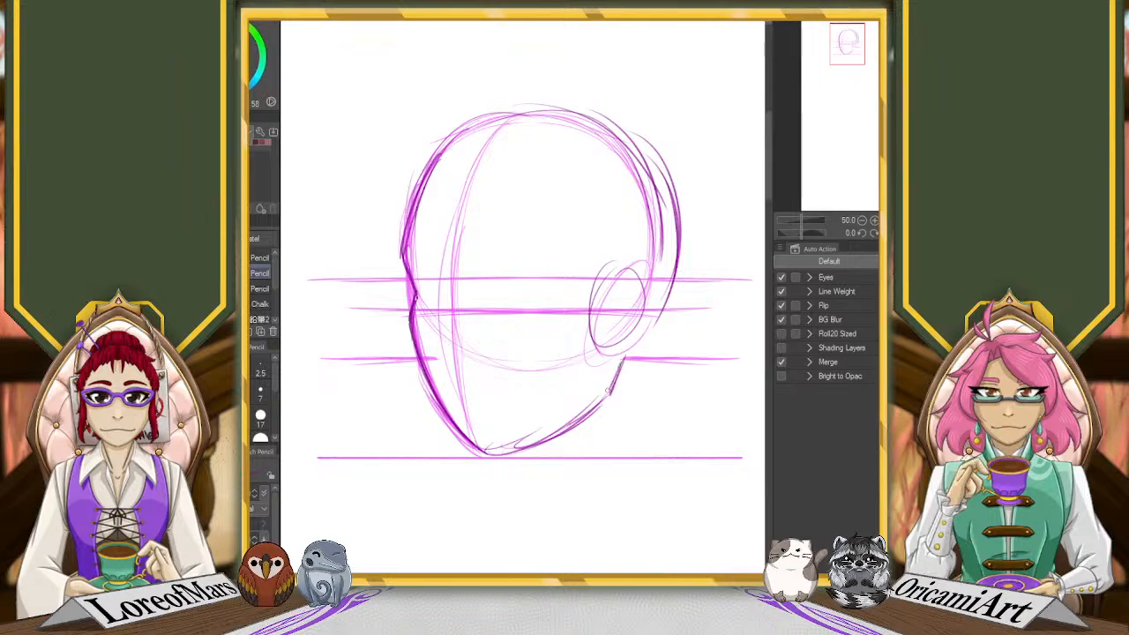
Sketch the ear's outer rim and inner folds between the brow and nose guidelines
key("ctrl+z")
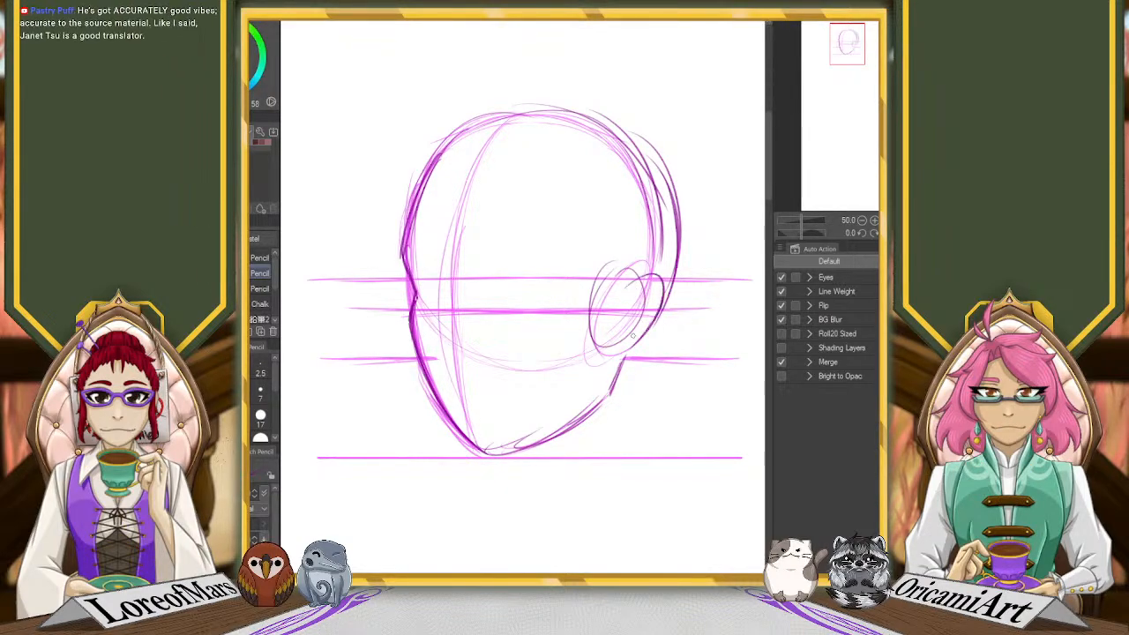
mouse_move(622, 284)
left_mouse_down()
mouse_move(652, 331)
mouse_move(627, 357)
left_mouse_up()
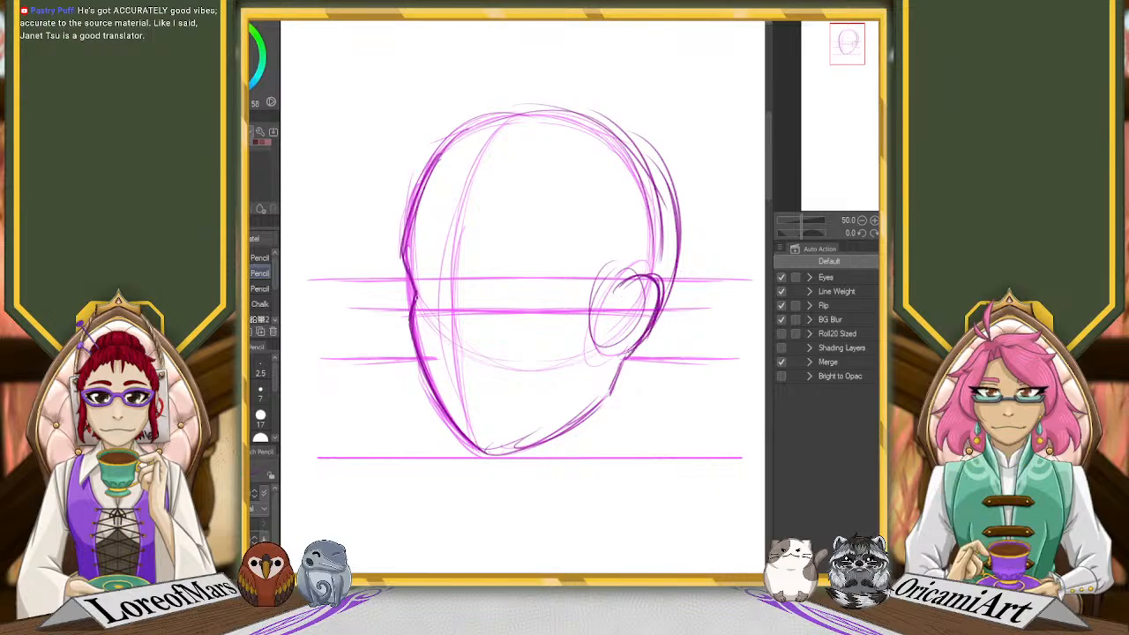
left_click_drag(615, 314, 605, 355)
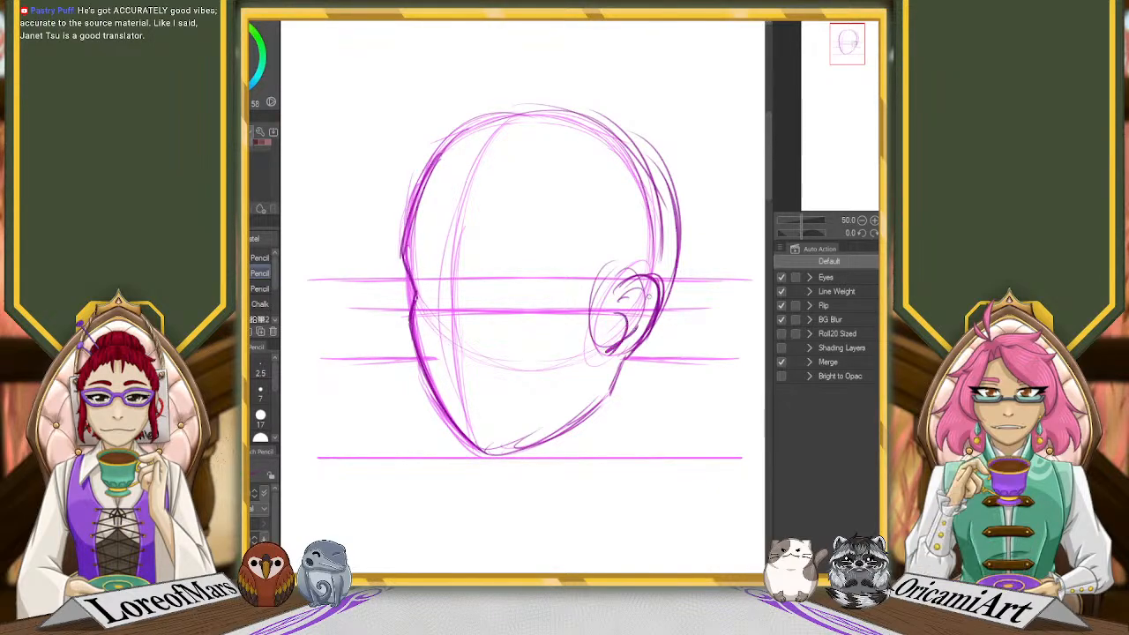
Lasso the ear and shift it slightly toward the face, clear the selection, and return to the Pencil
key("m")
mouse_move(628, 244)
left_mouse_down()
mouse_move(586, 286)
mouse_move(602, 364)
left_mouse_up()
left_click_drag(670, 284, 671, 264)
key("ctrl+t")
left_click_drag(656, 276, 637, 275)
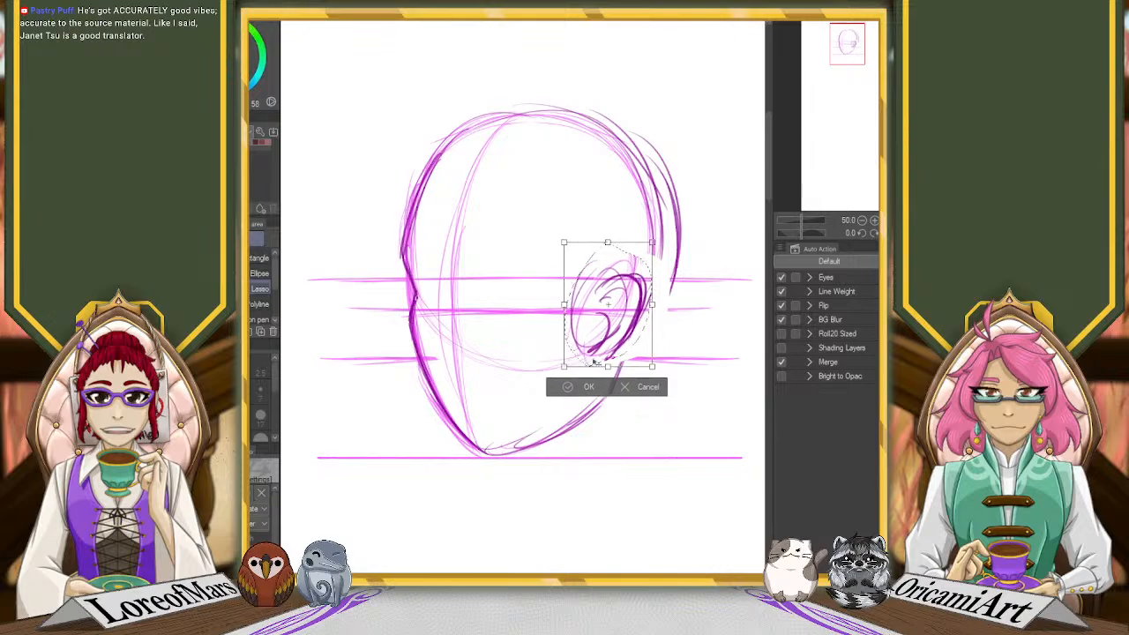
left_click(569, 386)
key("ctrl+d")
key("p")
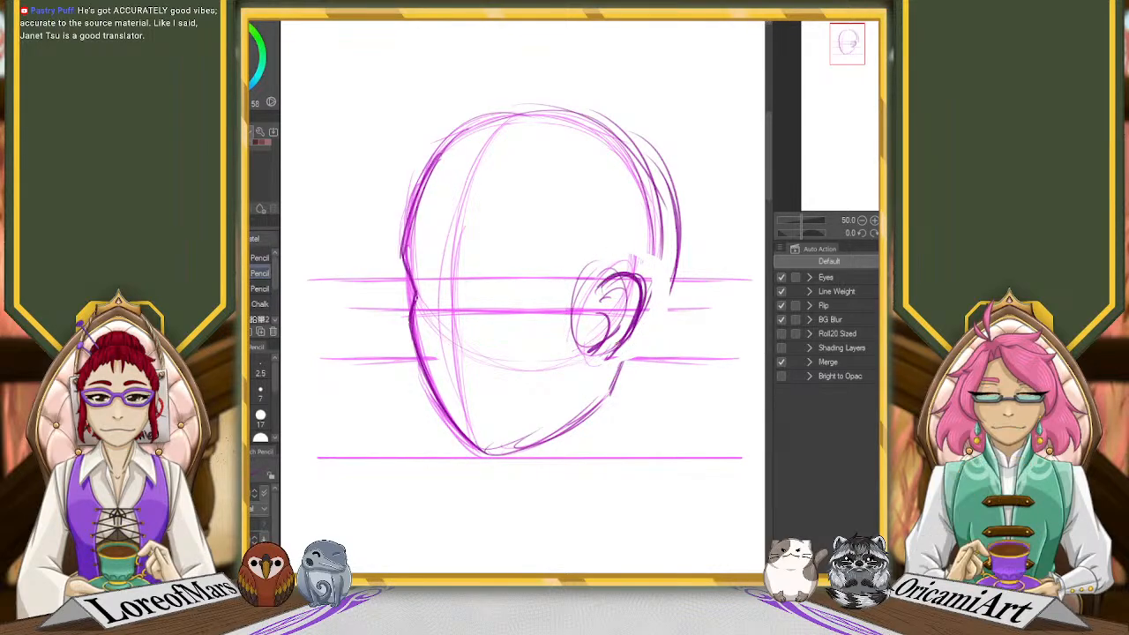
Redraw the outer curve of the skull and sketch the face's vertical centre line from crown to chin
mouse_move(466, 134)
left_mouse_down()
mouse_move(678, 212)
mouse_move(664, 201)
mouse_move(673, 310)
left_mouse_up()
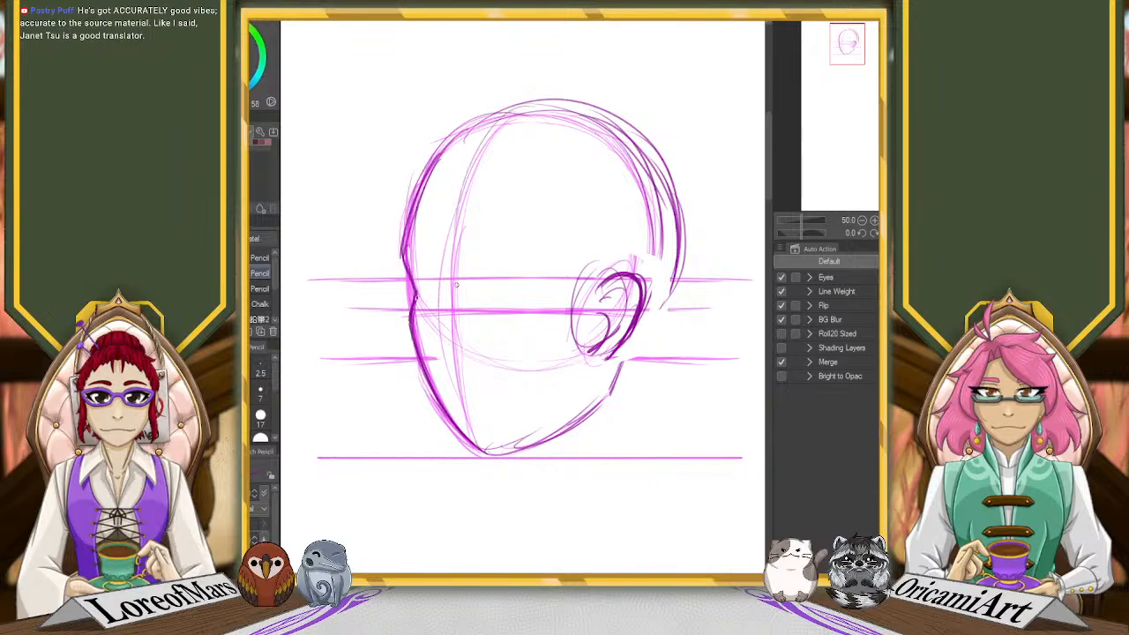
left_click_drag(481, 140, 454, 369)
left_click_drag(453, 291, 467, 432)
key("ctrl+z")
key("ctrl+z")
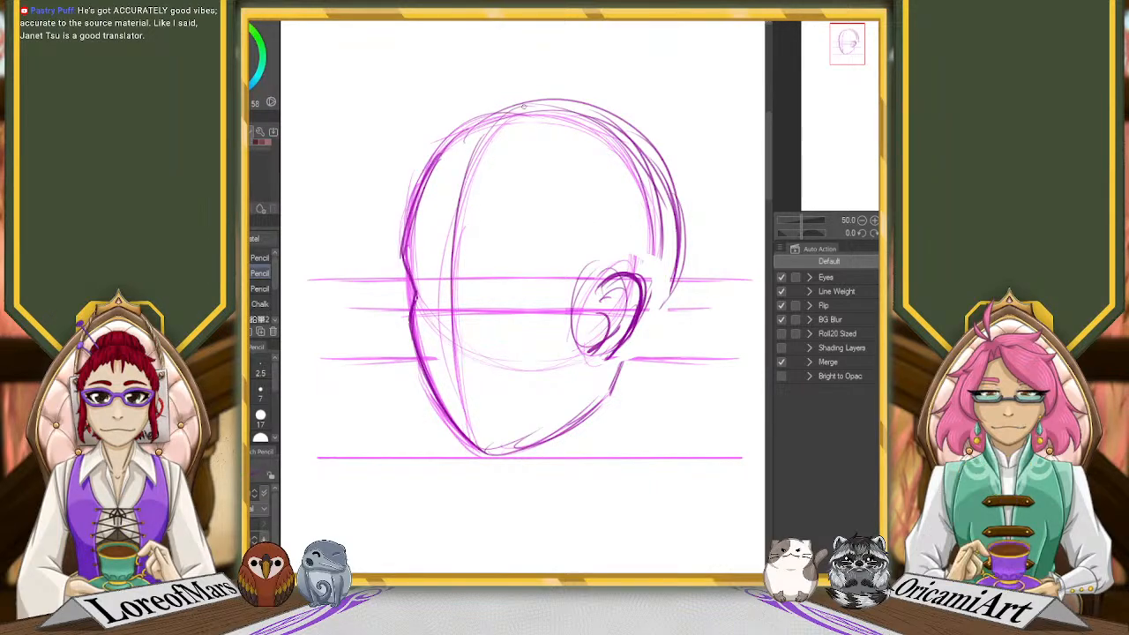
key("ctrl+z")
left_click_drag(506, 118, 454, 331)
left_click_drag(461, 199, 457, 413)
left_click_drag(456, 272, 459, 427)
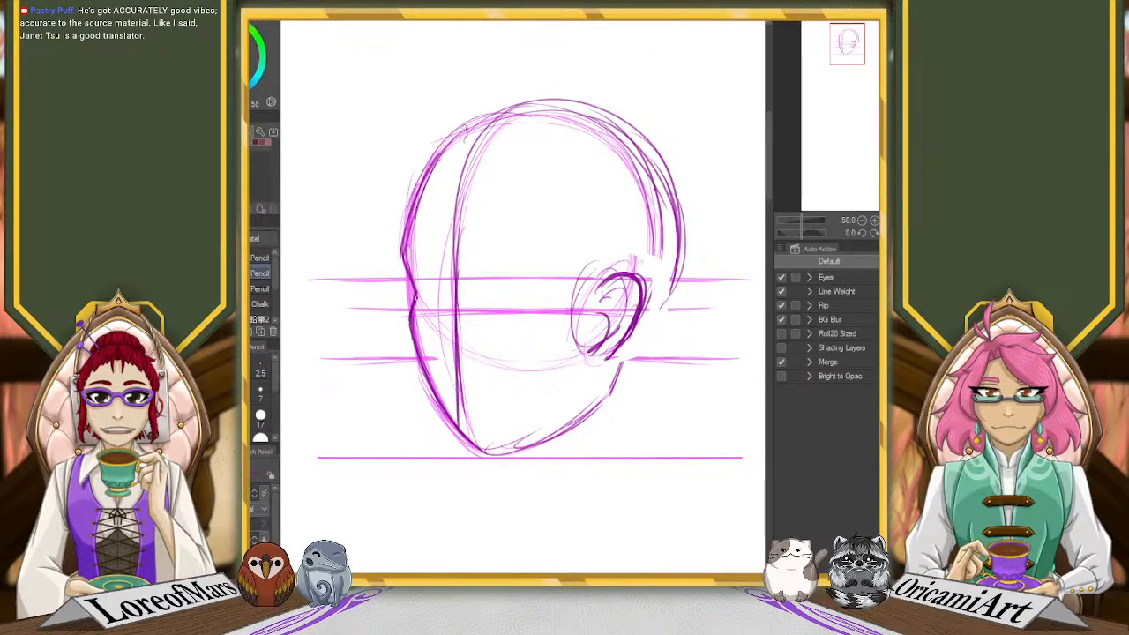
Darken the front contour of the face, the jawline from chin to ear, and the ear's outer rim
mouse_move(465, 130)
left_mouse_down()
mouse_move(408, 231)
mouse_move(441, 415)
mouse_move(460, 449)
mouse_move(561, 408)
left_mouse_up()
key("ctrl+z")
key("ctrl+z")
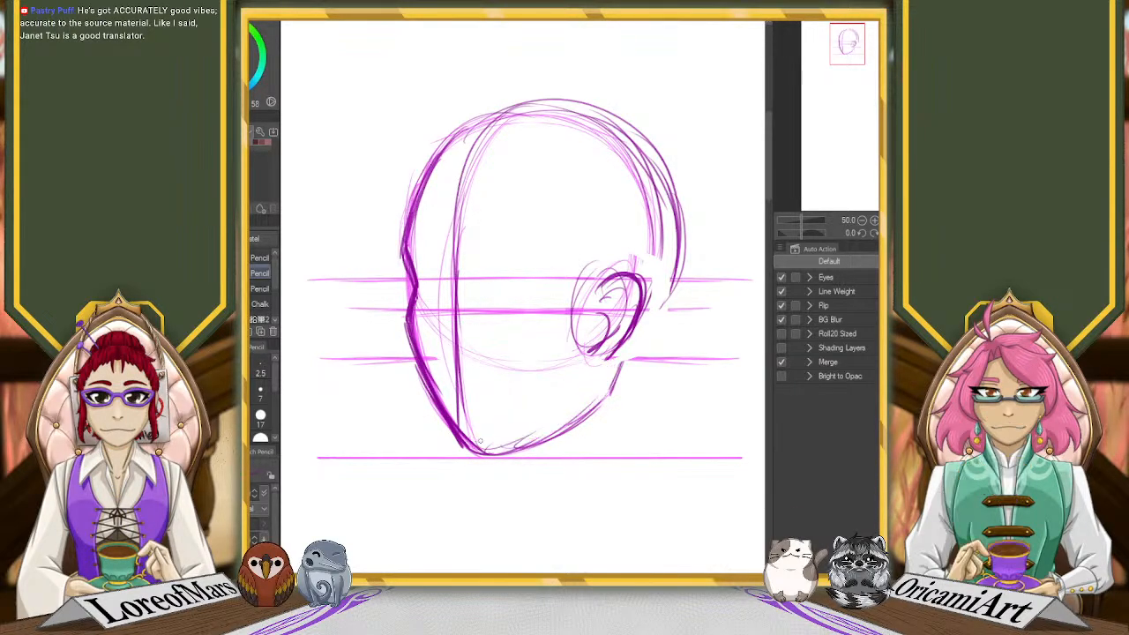
mouse_move(458, 434)
left_mouse_down()
mouse_move(568, 410)
mouse_move(475, 442)
mouse_move(617, 385)
left_mouse_up()
mouse_move(501, 438)
left_mouse_down()
mouse_move(592, 399)
mouse_move(605, 371)
mouse_move(595, 359)
left_mouse_up()
left_click_drag(600, 294, 648, 301)
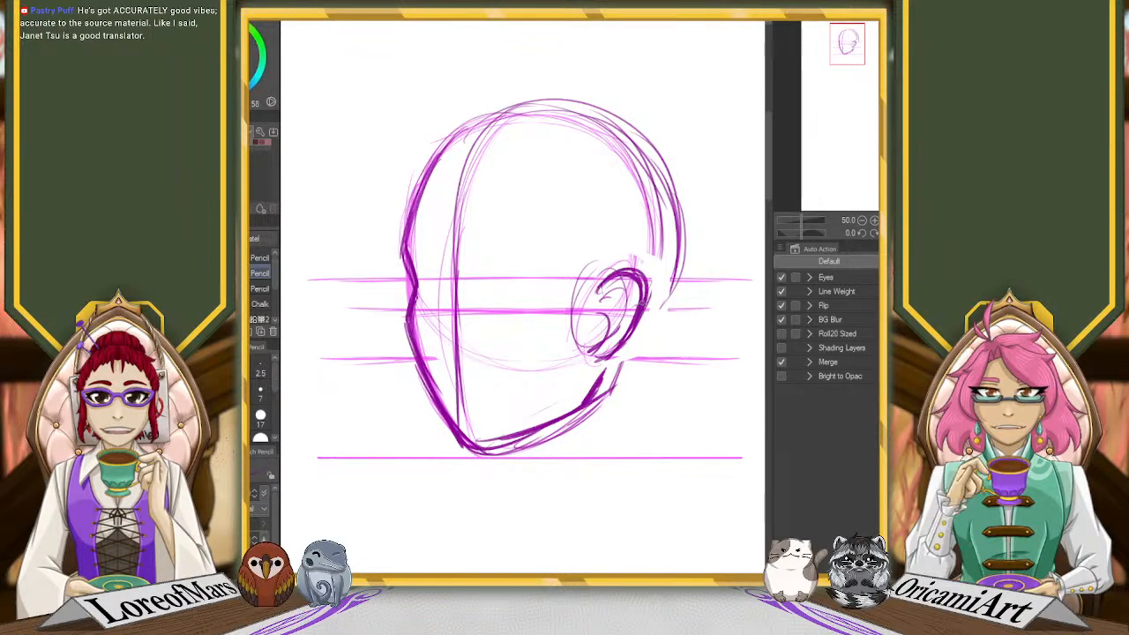
Sketch curved brow and eye guidelines across the face from its front edge to the ear
left_click(800, 230)
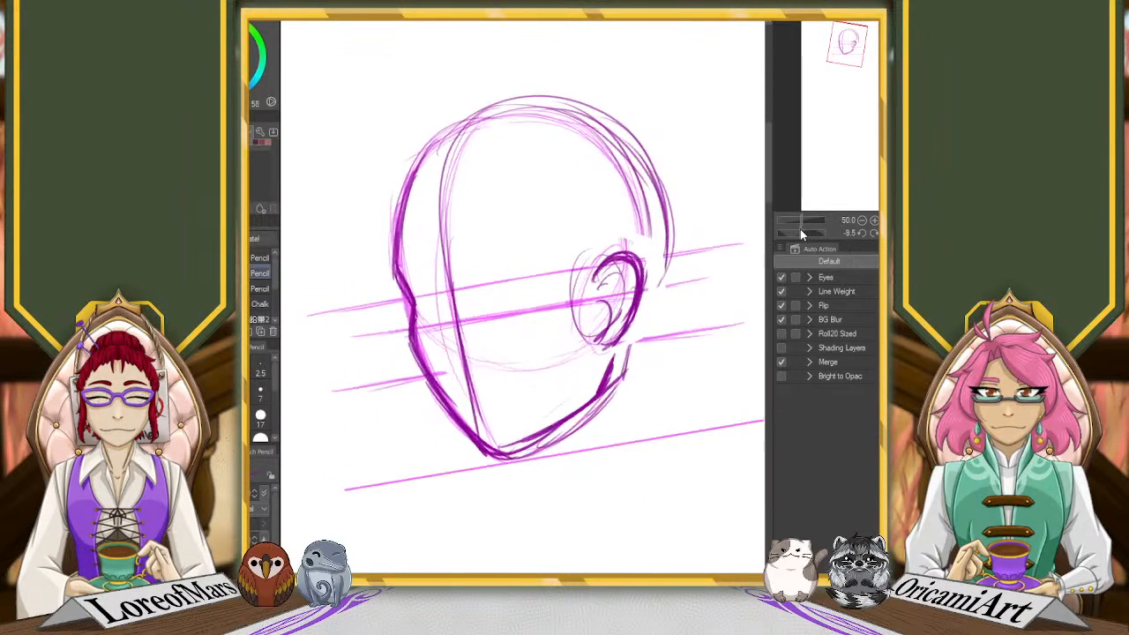
left_click_drag(806, 231, 795, 229)
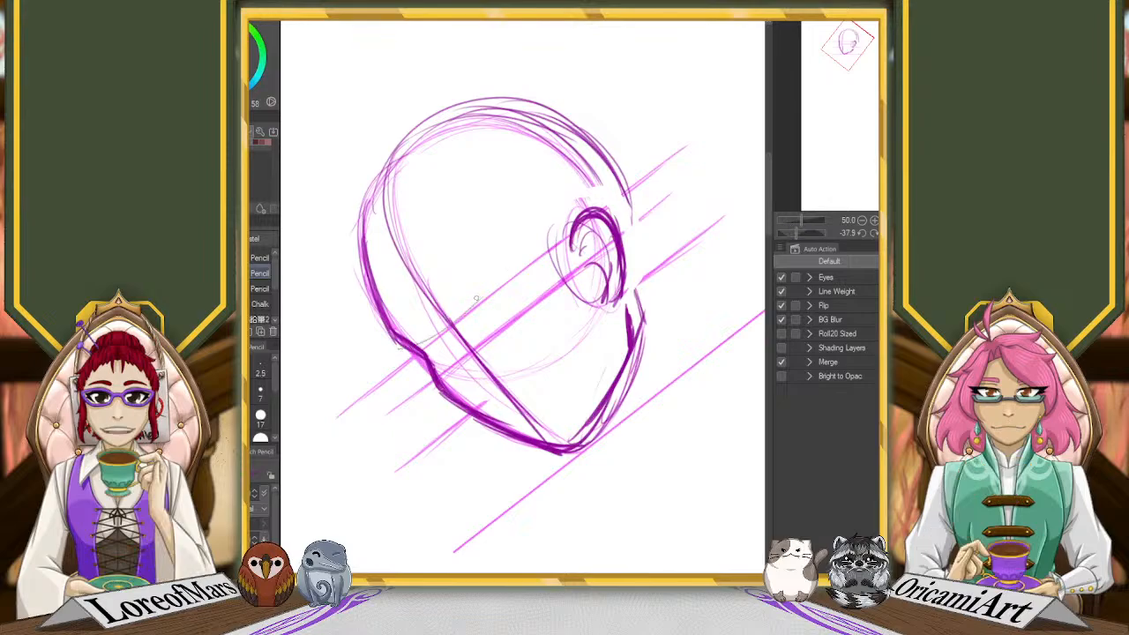
left_click_drag(413, 346, 552, 241)
key("ctrl+z")
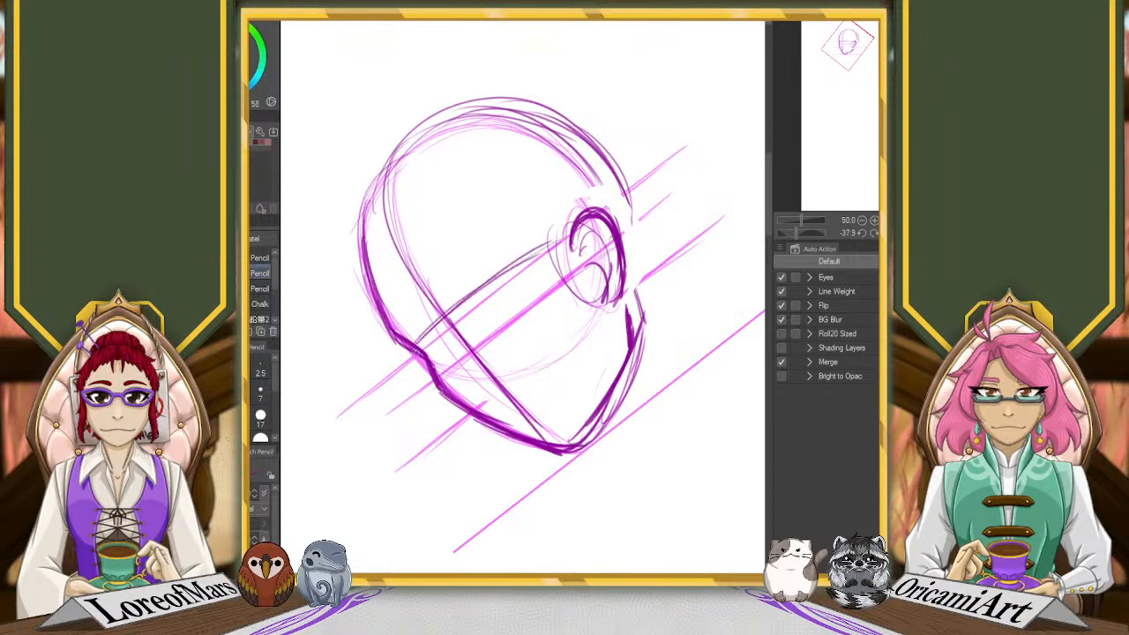
mouse_move(542, 286)
left_mouse_down()
mouse_move(578, 267)
mouse_move(453, 364)
left_mouse_up()
key("ctrl+@")
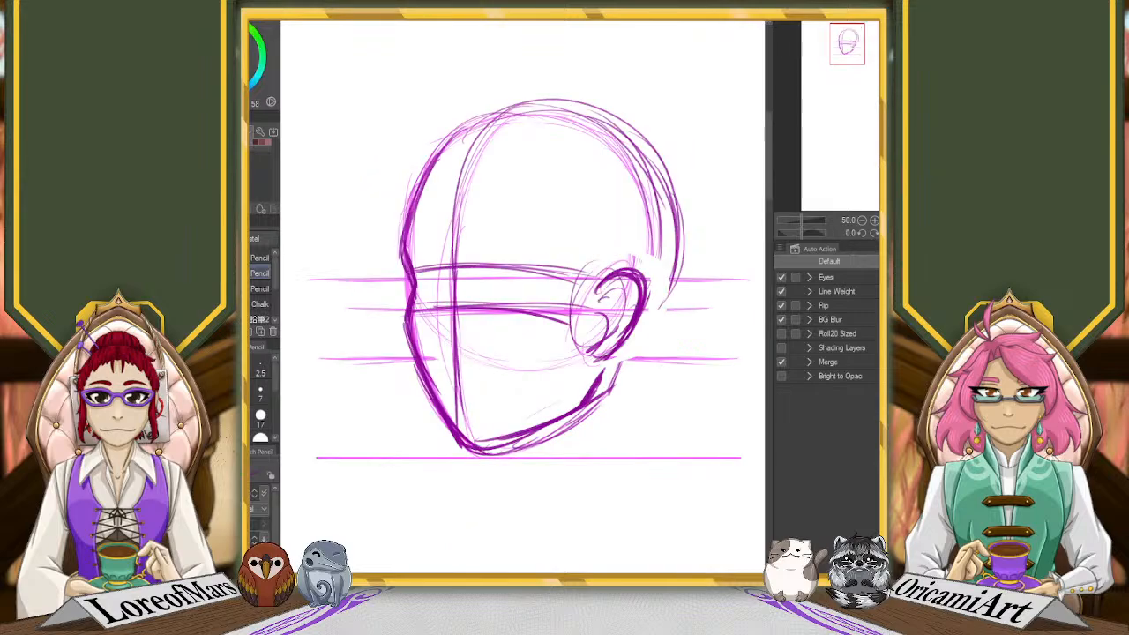
Lasso the whole head sketch, tilt it slightly counterclockwise, and nudge it a little to the left
key("ctrl+t")
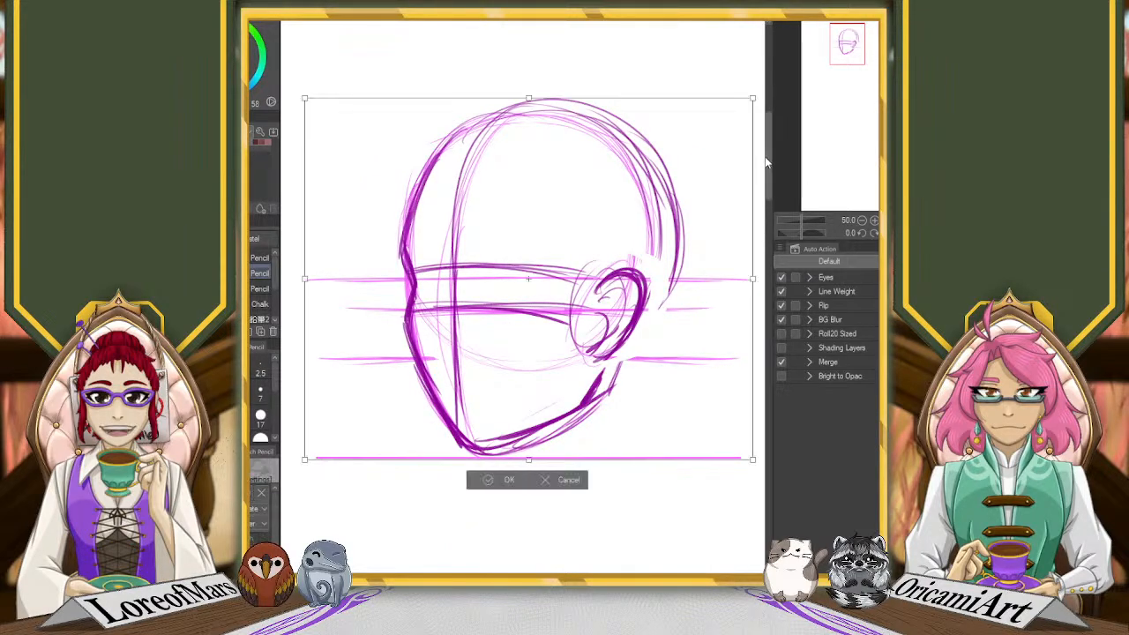
left_click(564, 482)
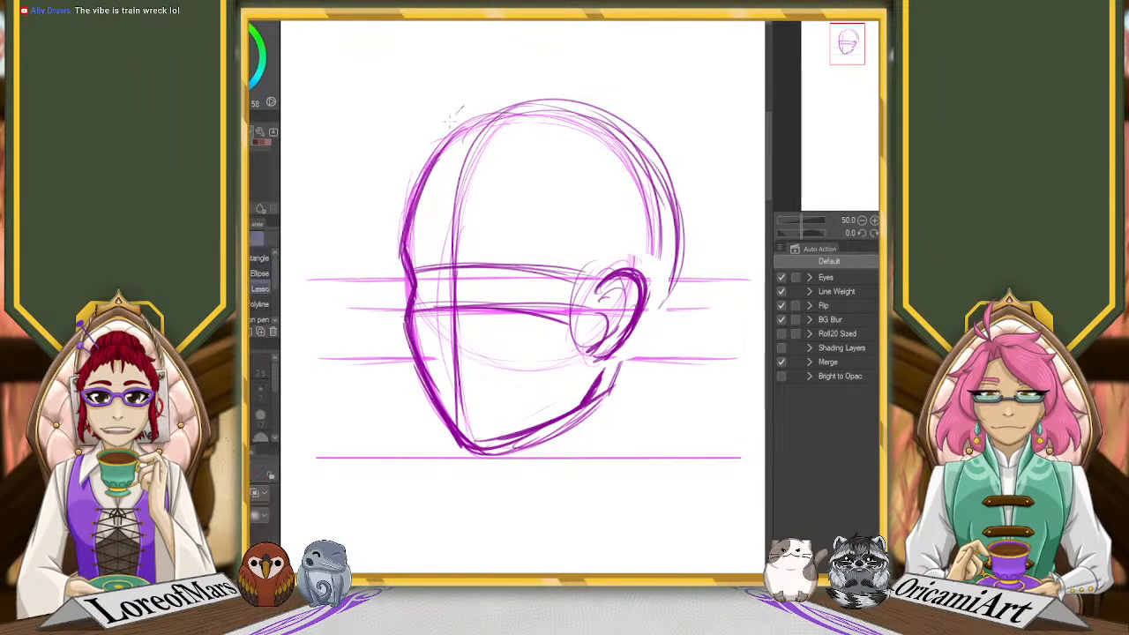
mouse_move(418, 397)
left_mouse_down()
mouse_move(485, 458)
mouse_move(582, 434)
mouse_move(630, 349)
left_mouse_up()
left_click_drag(700, 222, 600, 86)
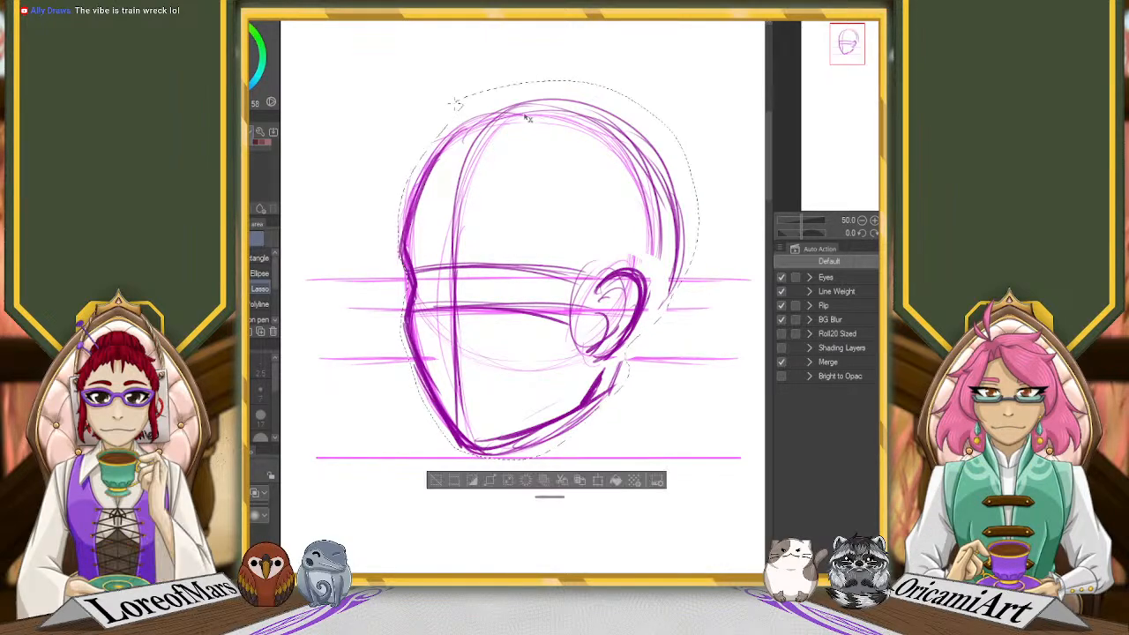
key("ctrl+t")
left_click_drag(715, 121, 695, 115)
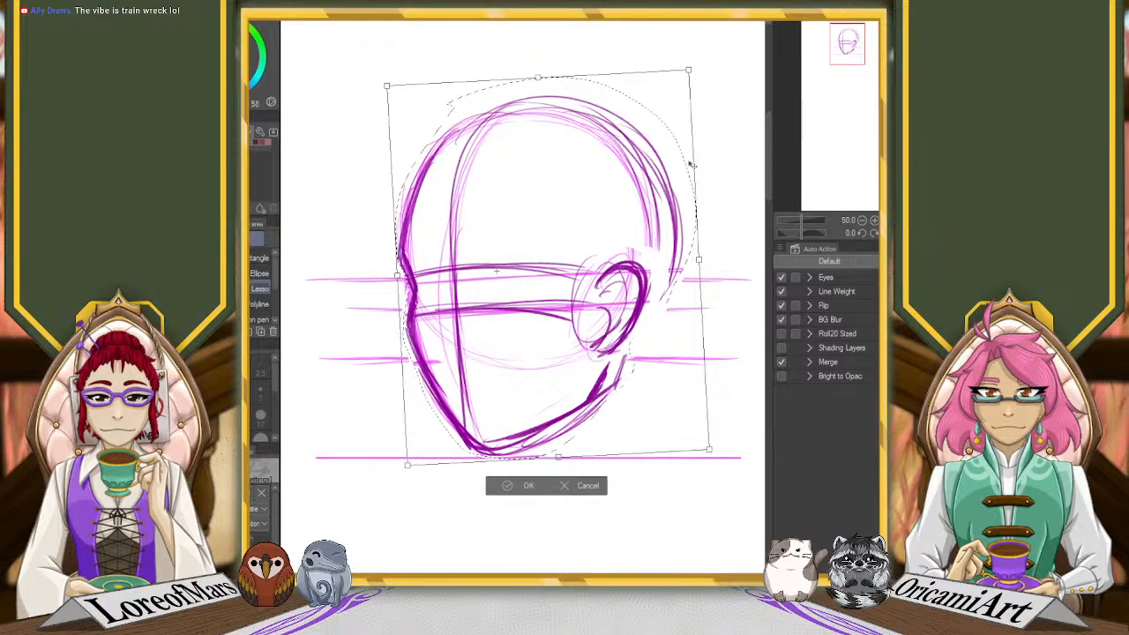
left_click_drag(692, 164, 688, 164)
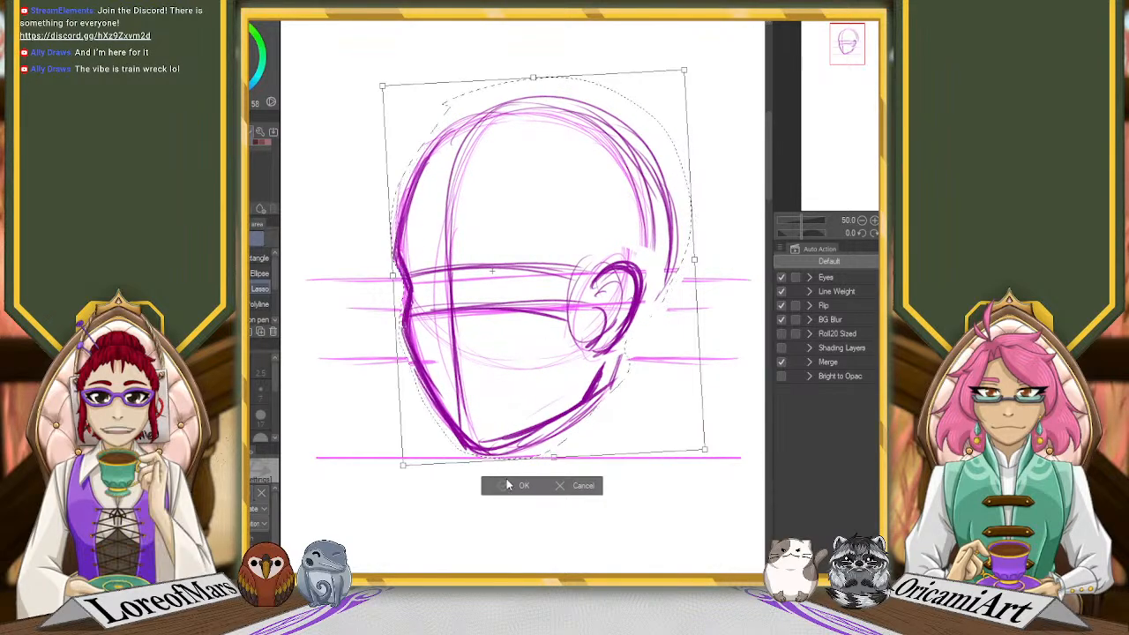
left_click(509, 485)
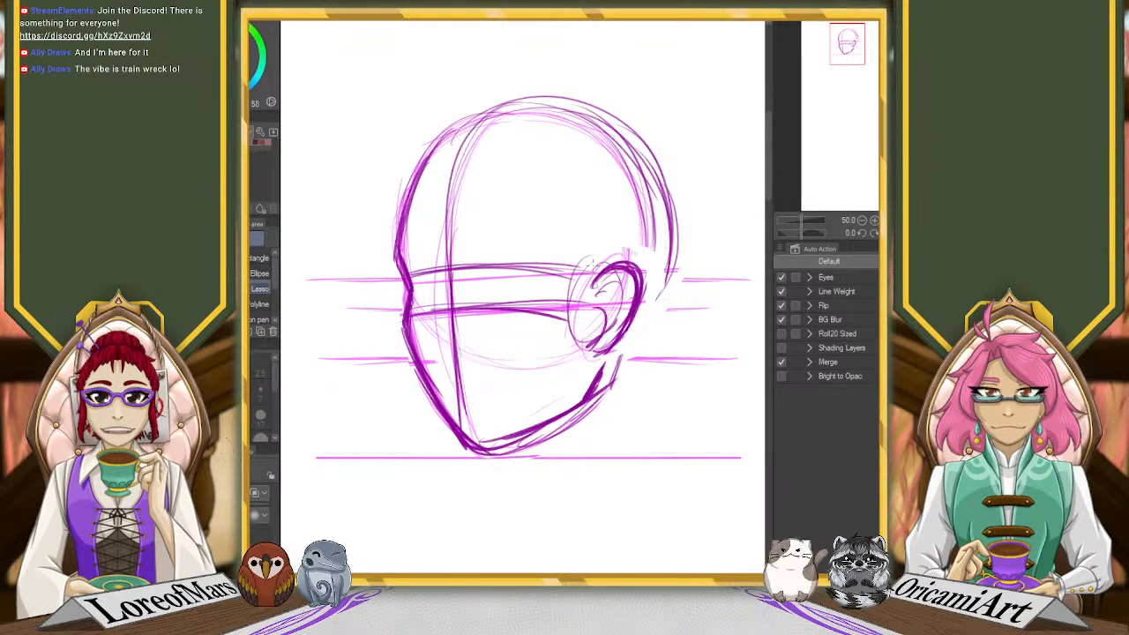
key("p")
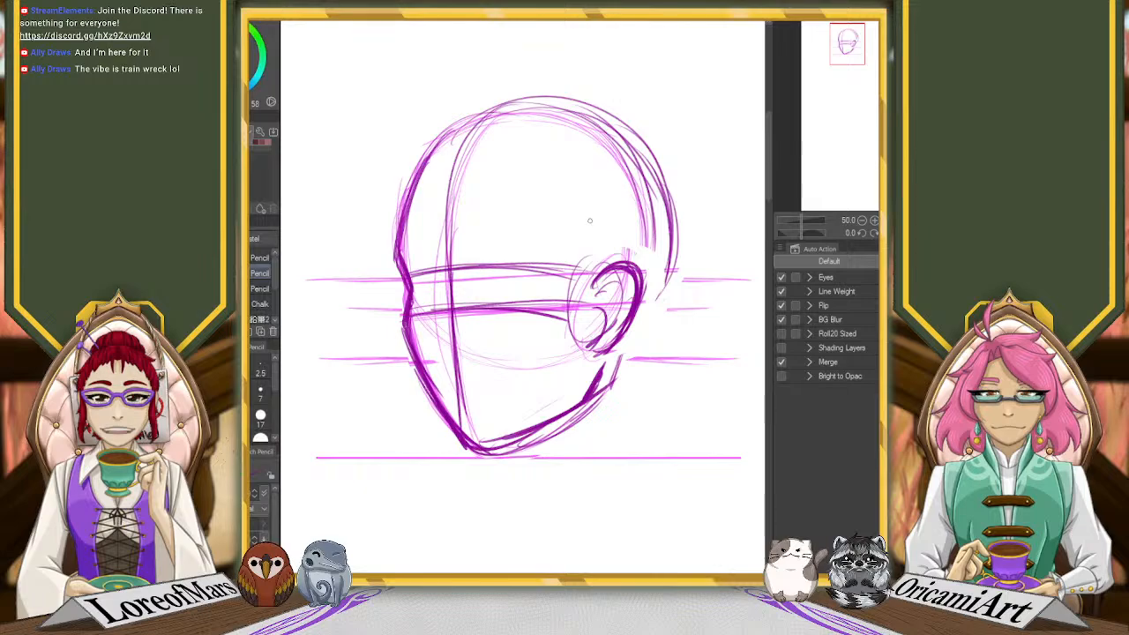
Reinforce the centre line, jaw and crown, and extend the back of the head down toward the nape
mouse_move(459, 151)
left_mouse_down()
mouse_move(449, 275)
mouse_move(477, 446)
mouse_move(580, 404)
left_mouse_up()
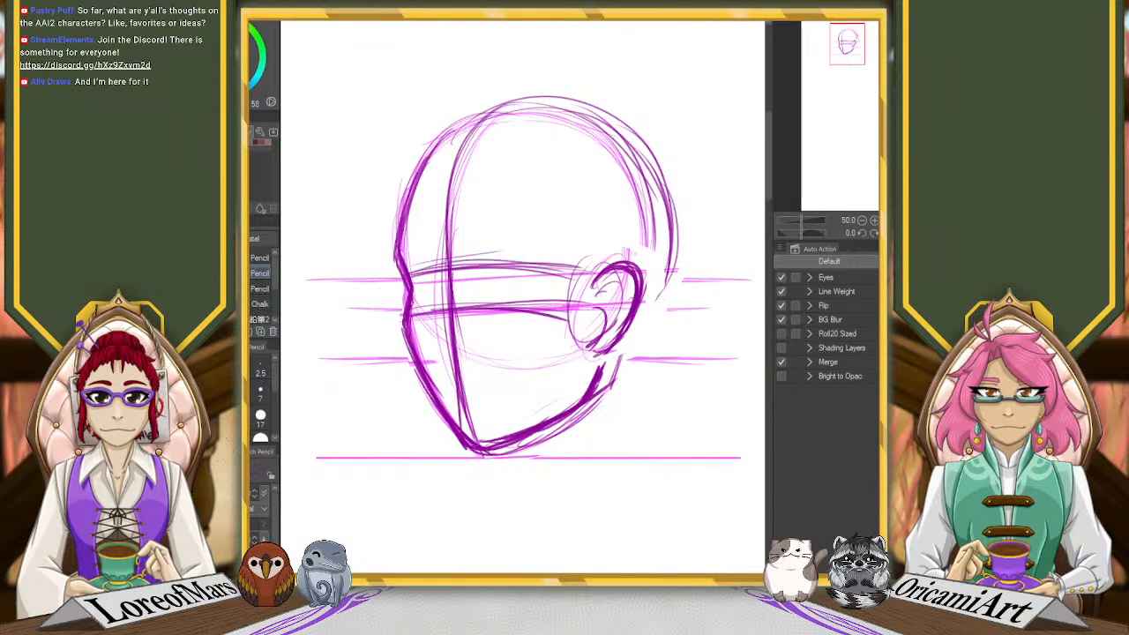
mouse_move(396, 251)
left_mouse_down()
mouse_move(448, 134)
mouse_move(545, 100)
mouse_move(604, 133)
left_mouse_up()
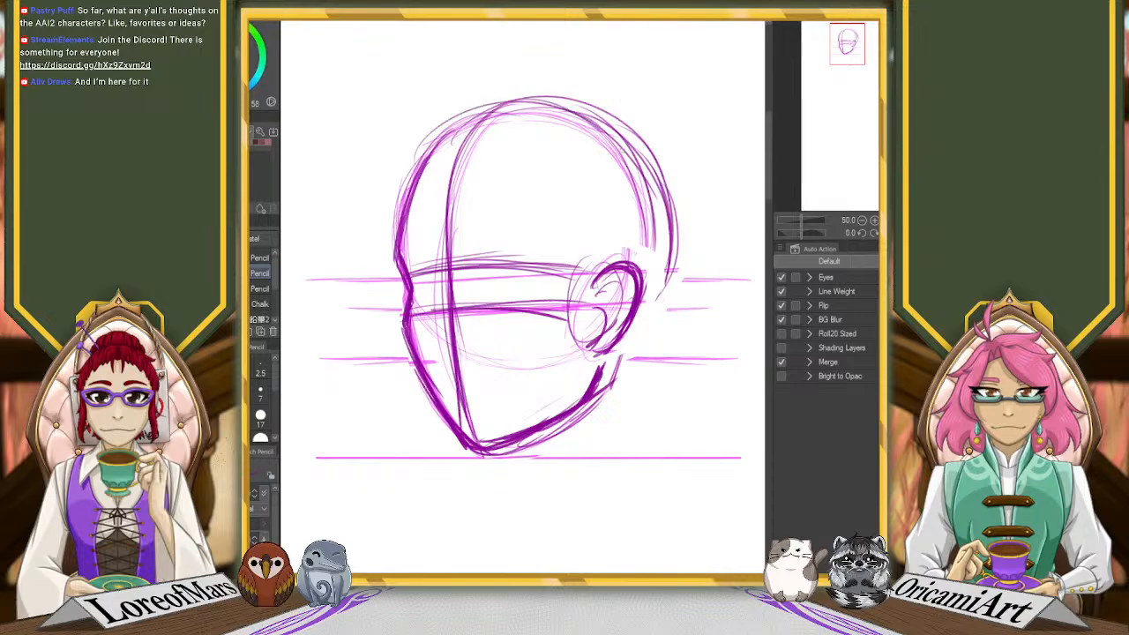
left_click_drag(657, 301, 624, 390)
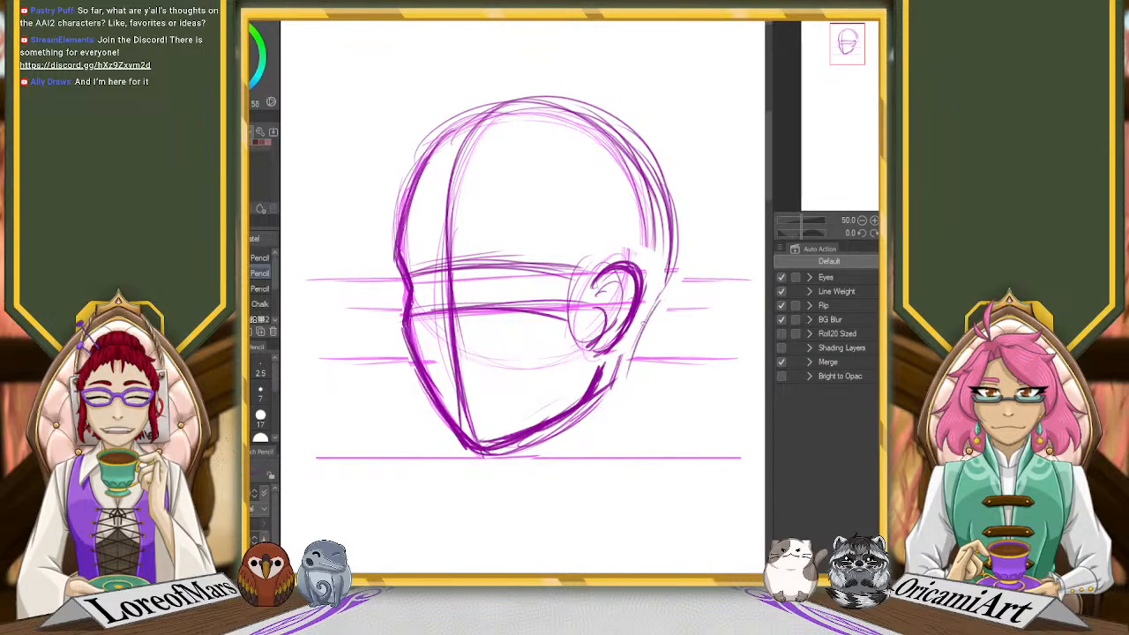
key("ctrl+z")
left_click_drag(668, 199, 644, 351)
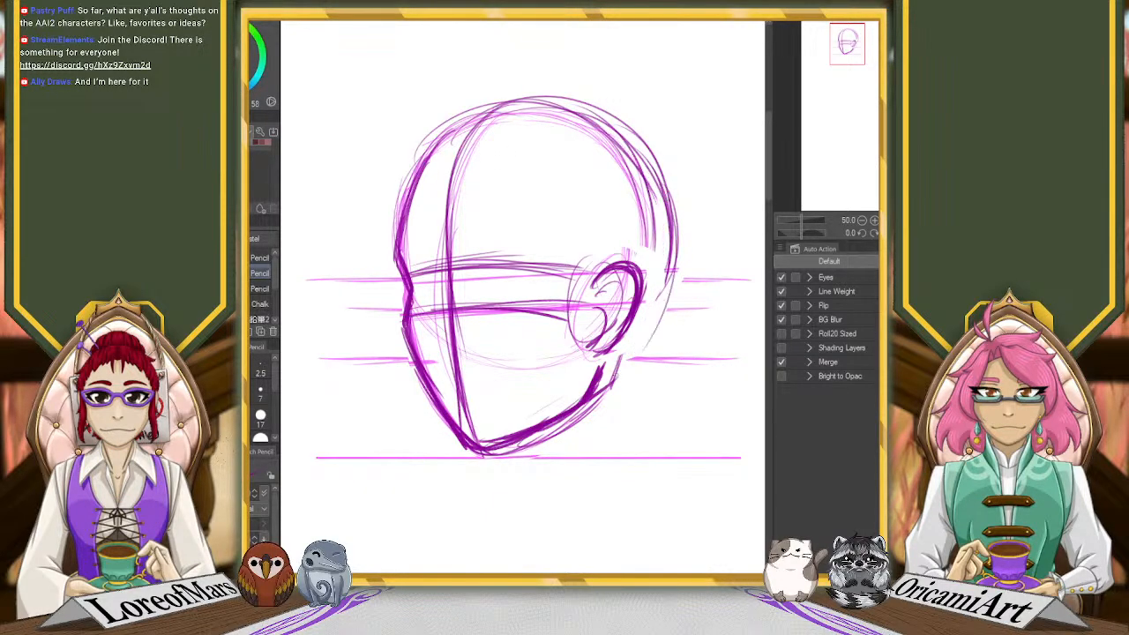
mouse_move(677, 220)
left_mouse_down()
mouse_move(621, 360)
mouse_move(633, 450)
left_mouse_up()
key("ctrl+z")
Sketch the front of the neck from under the chin down to its base
mouse_move(485, 453)
left_mouse_down()
mouse_move(516, 462)
mouse_move(509, 481)
left_mouse_up()
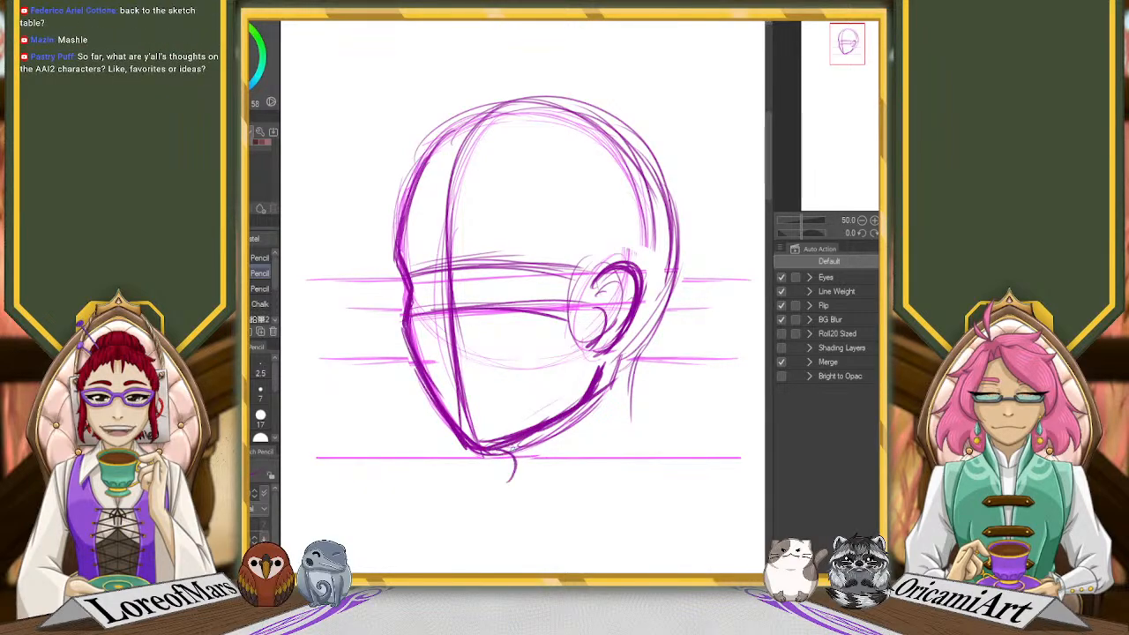
key("ctrl+z")
key("ctrl+z")
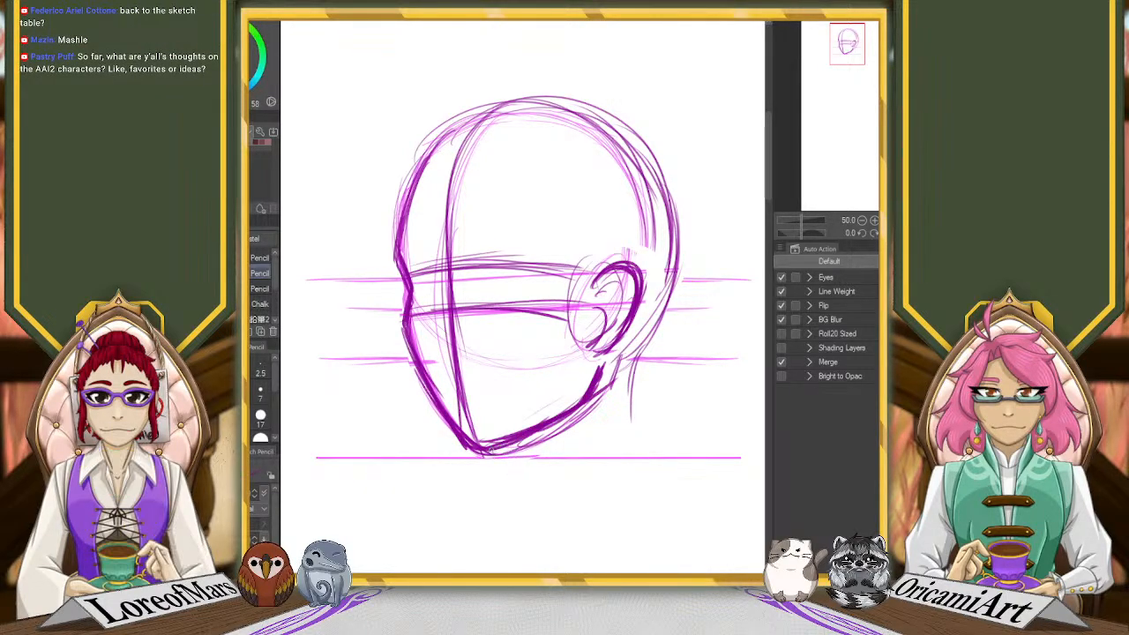
mouse_move(514, 459)
left_mouse_down()
mouse_move(501, 494)
mouse_move(543, 560)
left_mouse_up()
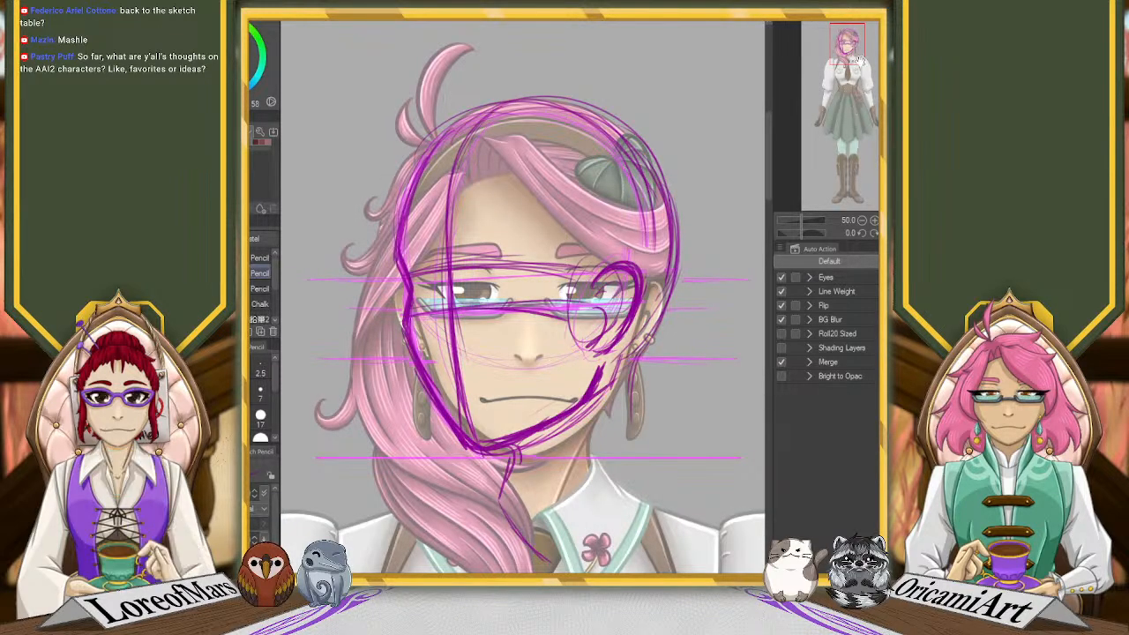
Move the head sketch to the left over the reference character and return to the Pencil
scroll(711, 326, "down", 3)
key("k")
left_click_drag(718, 326, 678, 321)
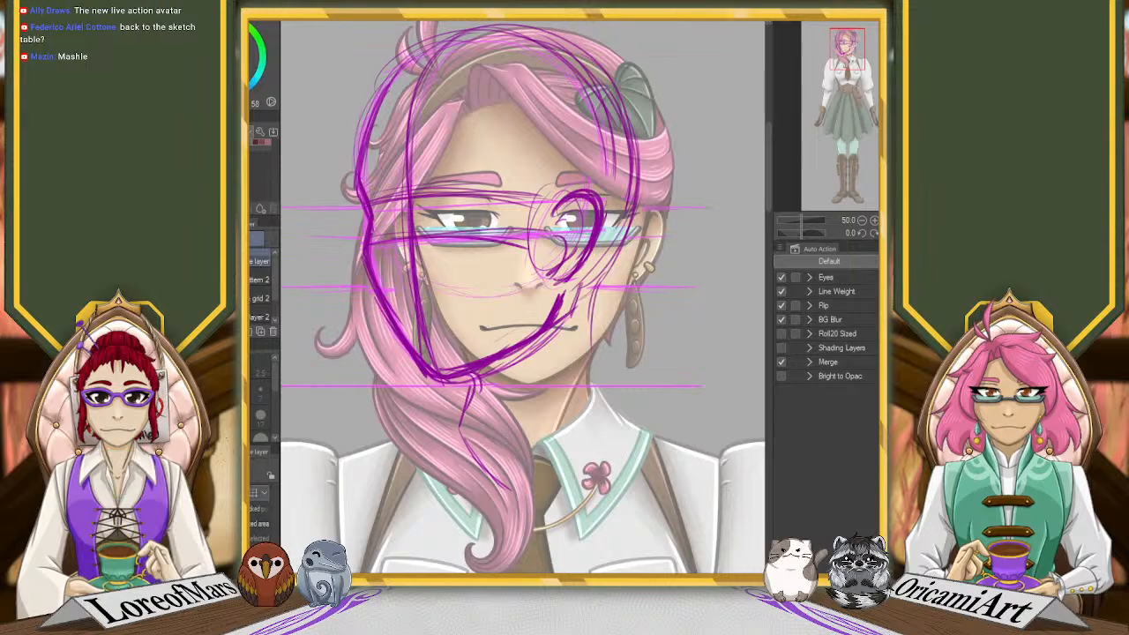
key("ctrl+z")
key("ctrl+y")
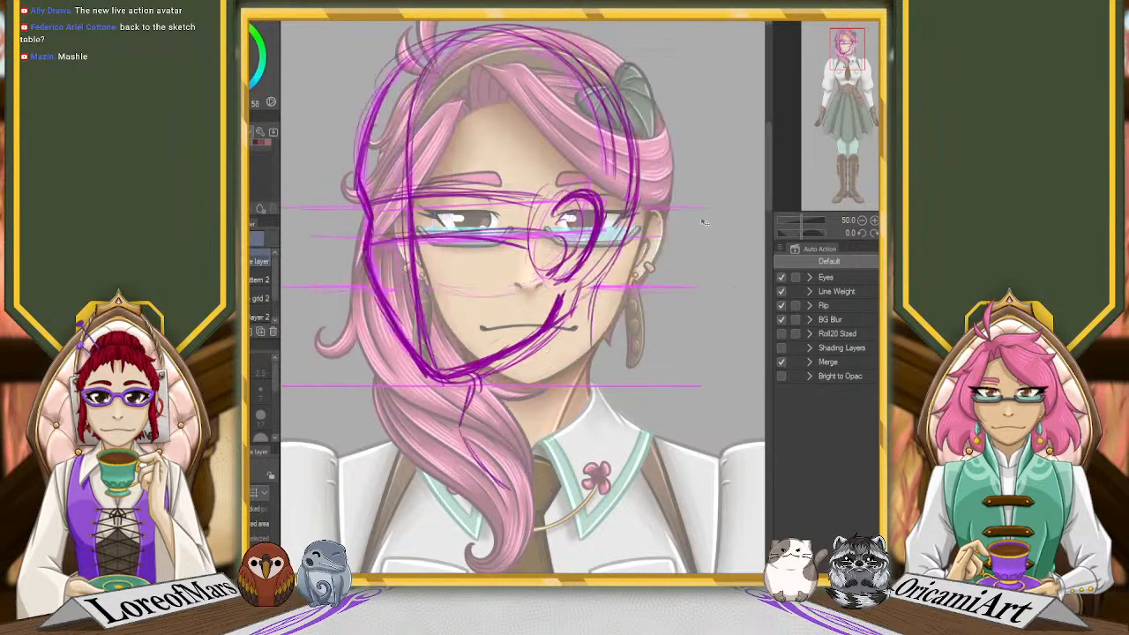
key("p")
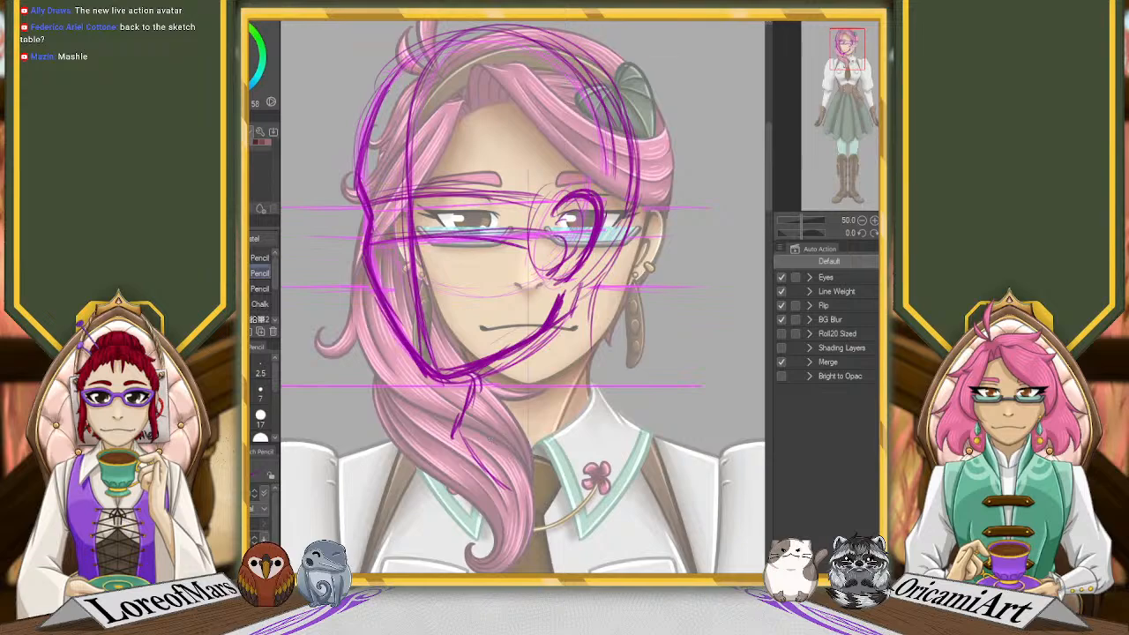
Sketch the curved neckline, the back of the neck, and the neck muscle running from behind the ear to the throat
left_click_drag(602, 422, 528, 508)
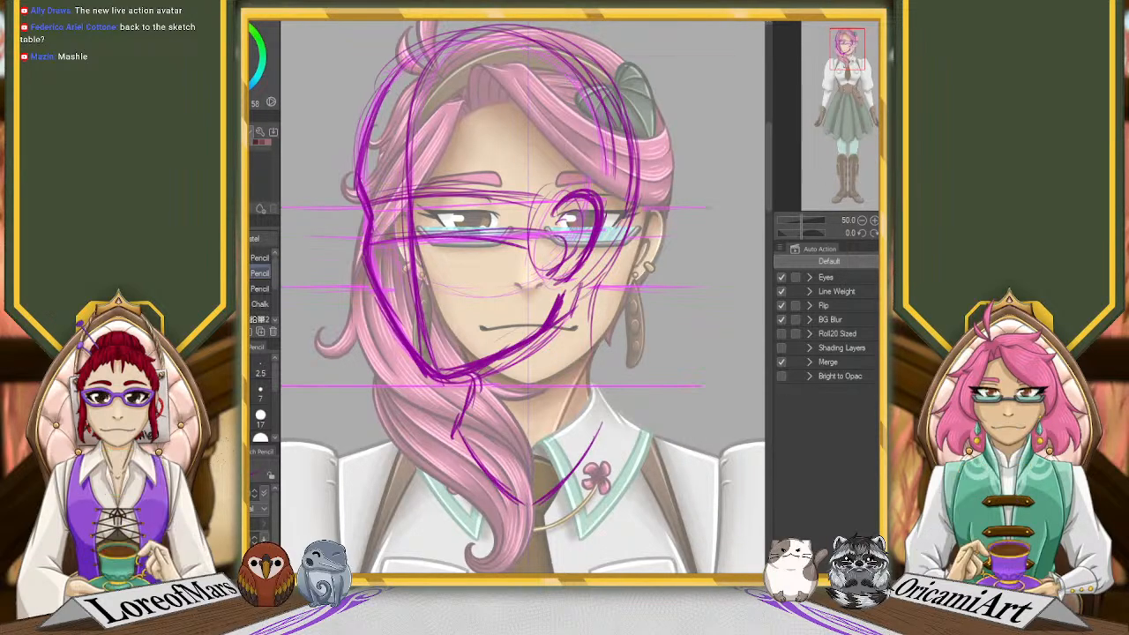
left_click_drag(607, 270, 594, 353)
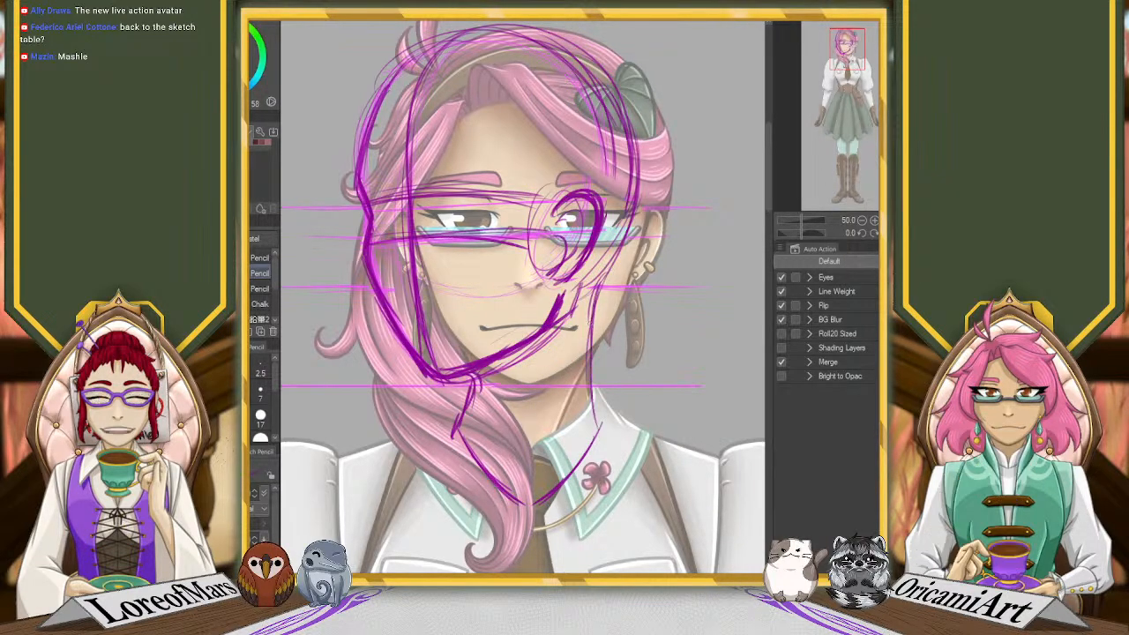
left_click_drag(589, 308, 599, 429)
left_click_drag(609, 261, 586, 415)
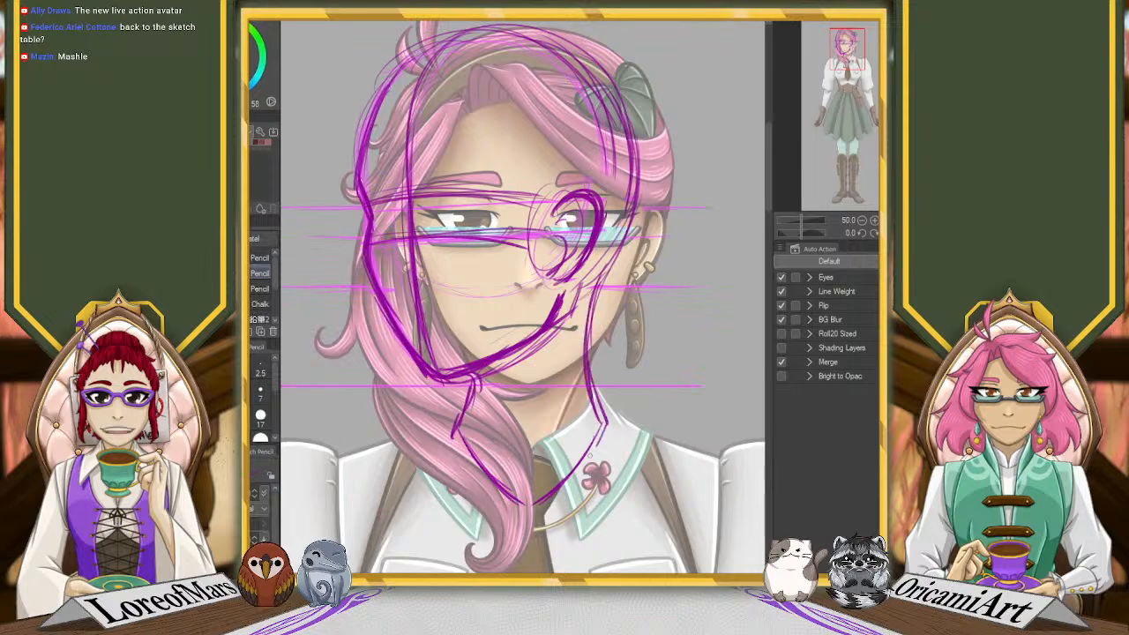
left_click_drag(593, 296, 549, 452)
left_click_drag(582, 347, 540, 480)
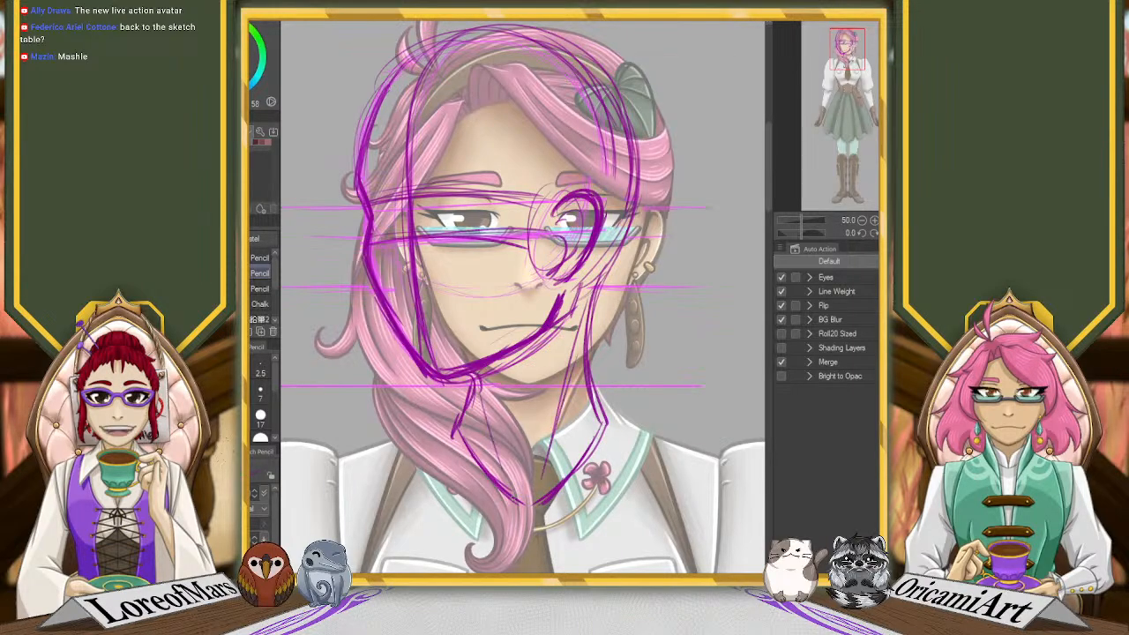
Redraw the front neck line and the neck muscle behind the jaw, then reinforce the upper back curve of the head
key("ctrl+z")
key("ctrl+z")
left_click_drag(477, 389, 520, 503)
left_click_drag(476, 395, 509, 485)
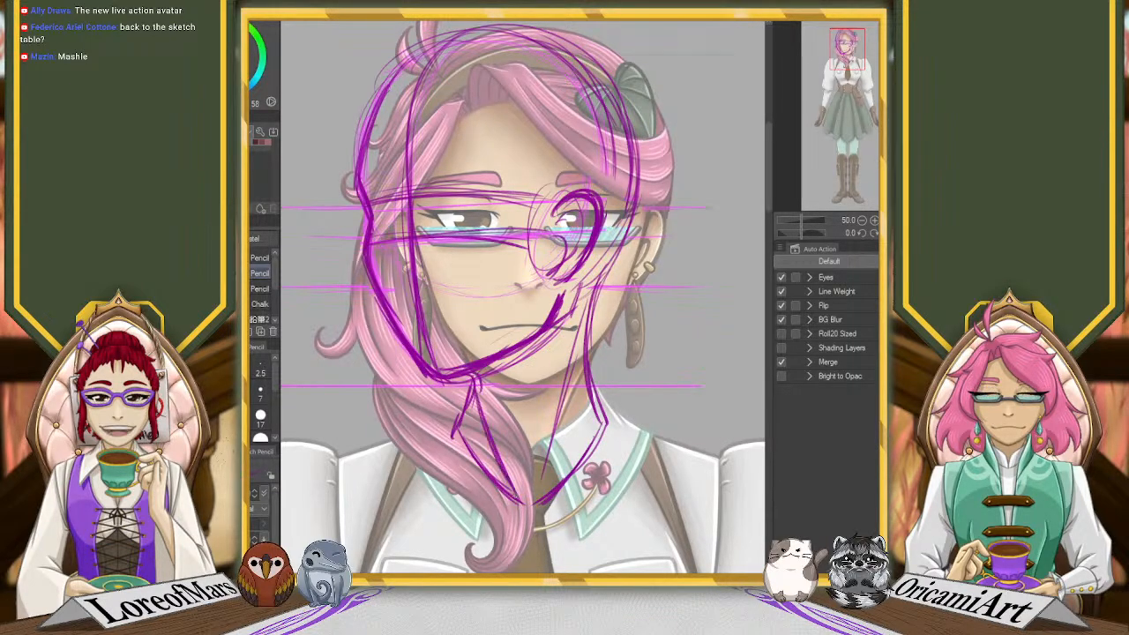
left_click_drag(597, 274, 555, 471)
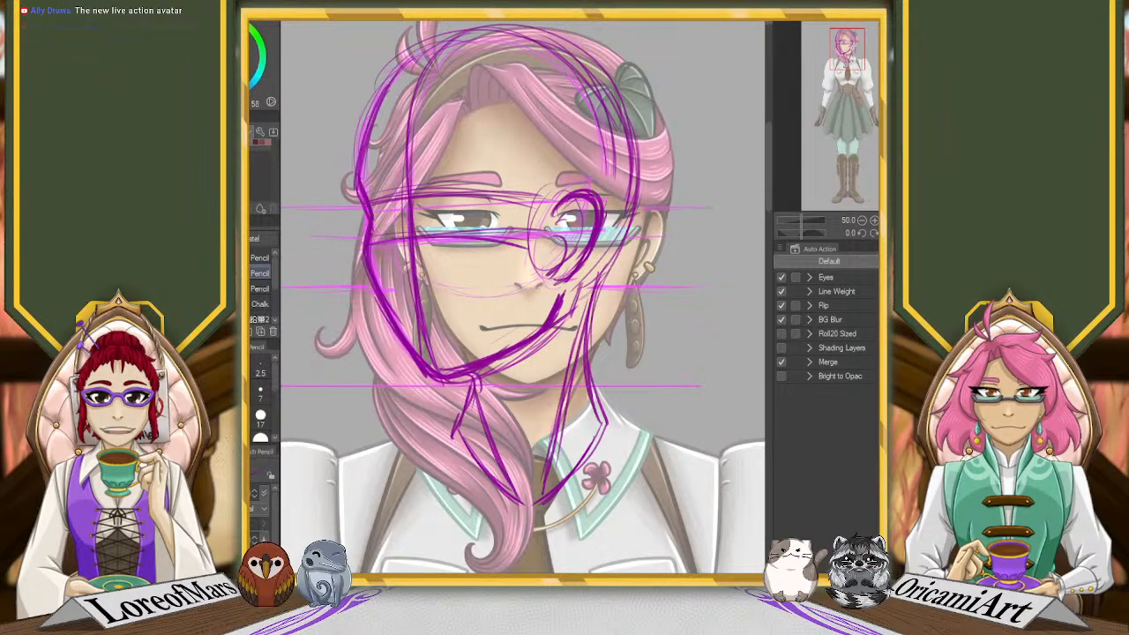
left_click_drag(566, 50, 631, 113)
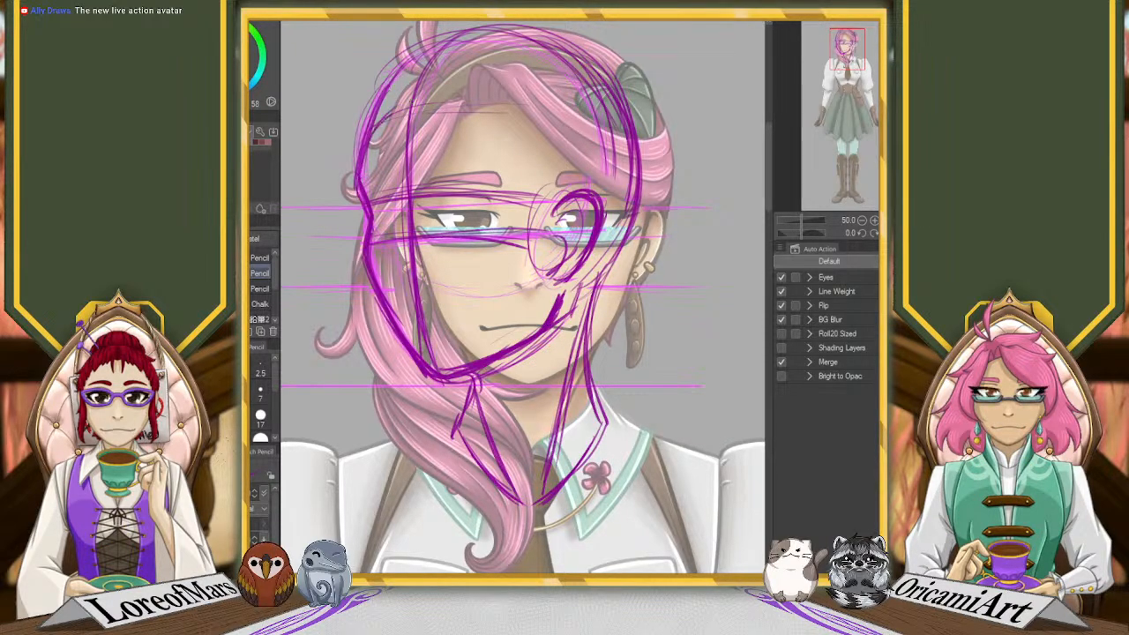
Sketch the hairline curving from the forehead down to the ear, and add a long dangling earring below the earlobe
mouse_move(390, 116)
left_mouse_down()
mouse_move(534, 129)
mouse_move(438, 132)
mouse_move(556, 155)
left_mouse_up()
mouse_move(447, 81)
left_mouse_down()
mouse_move(542, 129)
mouse_move(564, 280)
mouse_move(541, 370)
left_mouse_up()
left_click_drag(563, 284, 552, 376)
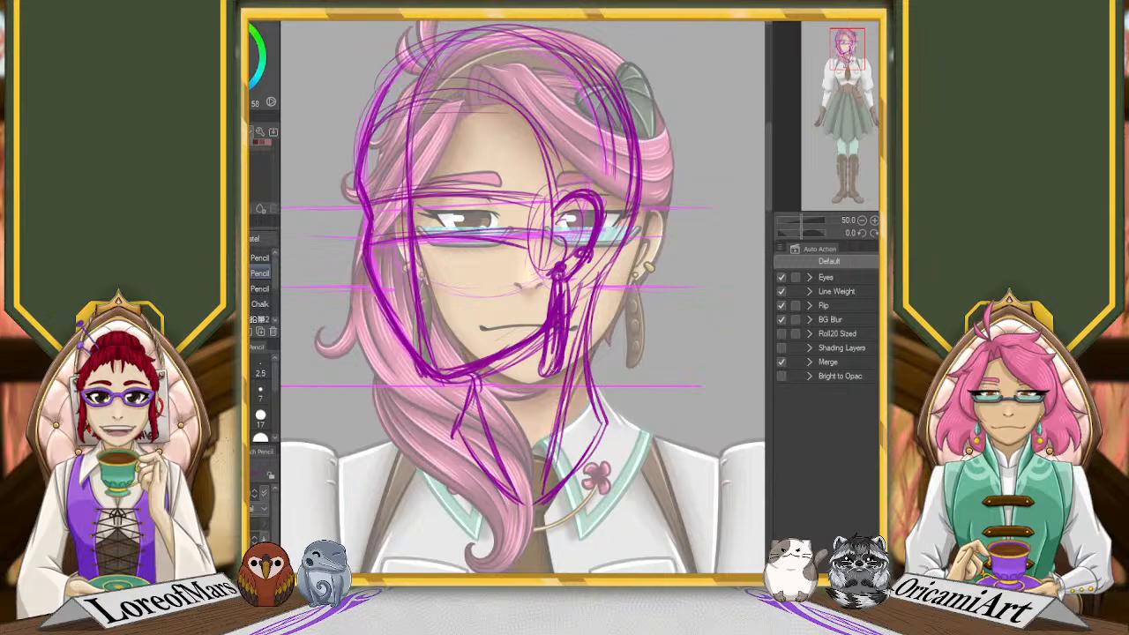
left_click_drag(593, 72, 616, 201)
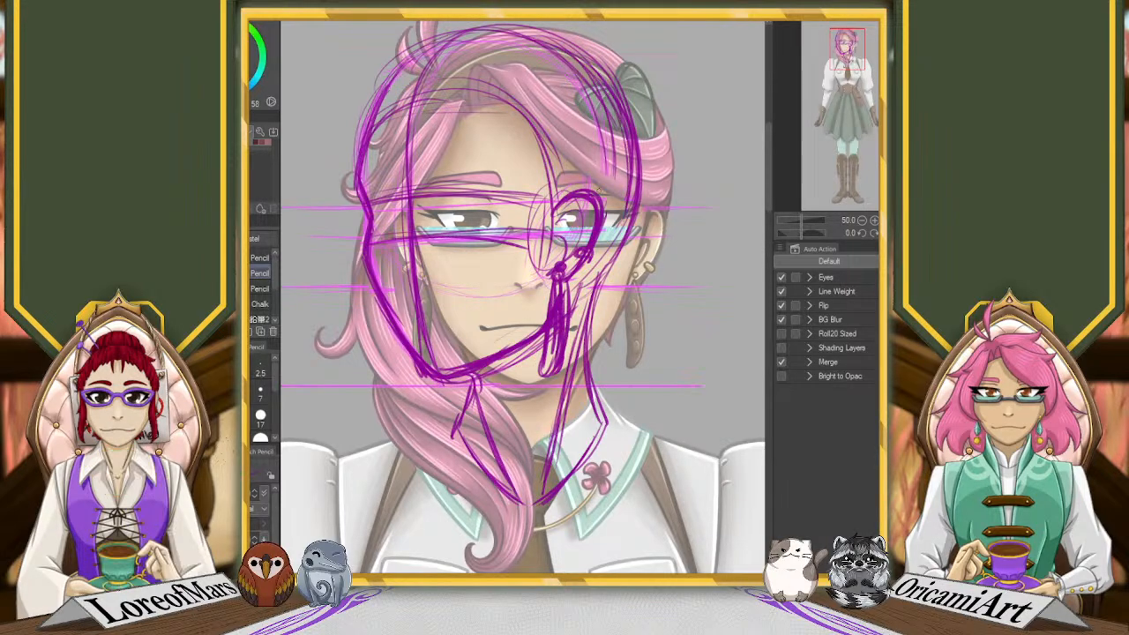
Hide the coloured reference character so that only the purple head sketch shows on the tilted canvas
left_click(237, 68)
left_click_drag(846, 57, 842, 48)
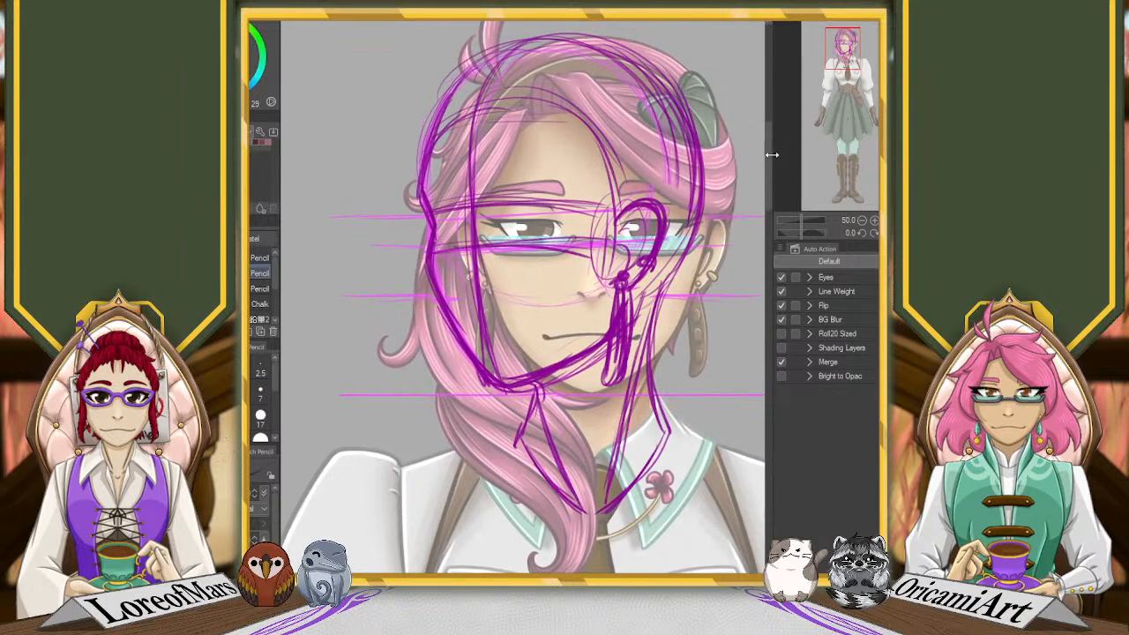
left_click_drag(730, 211, 694, 202)
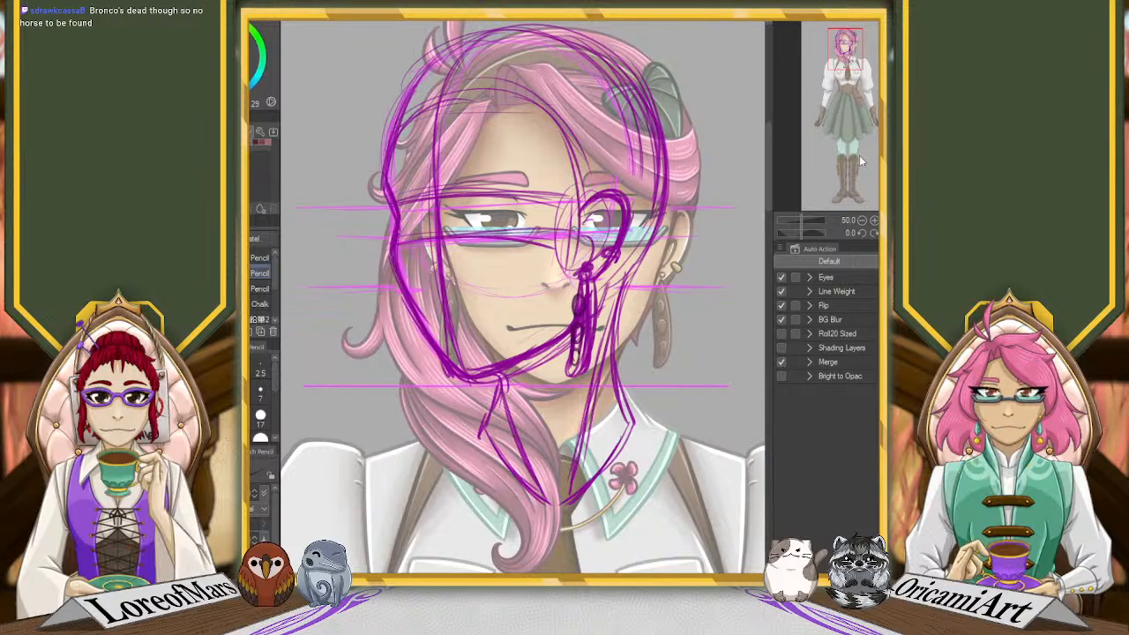
left_click_drag(852, 119, 842, 47)
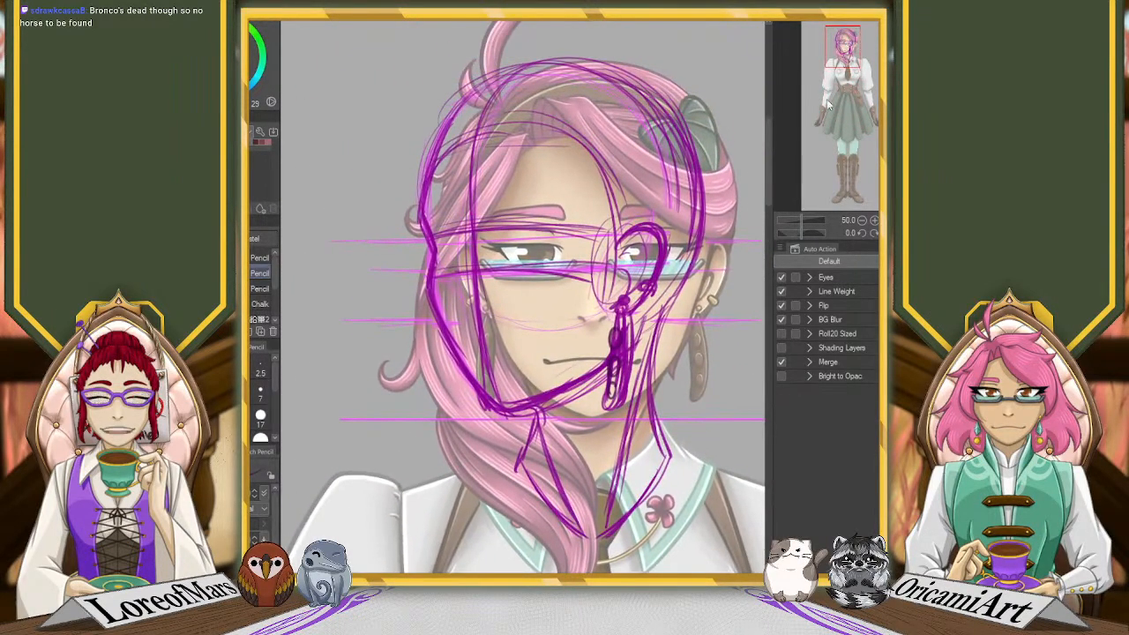
mouse_move(802, 233)
left_mouse_down()
mouse_move(738, 207)
mouse_move(804, 222)
left_mouse_up()
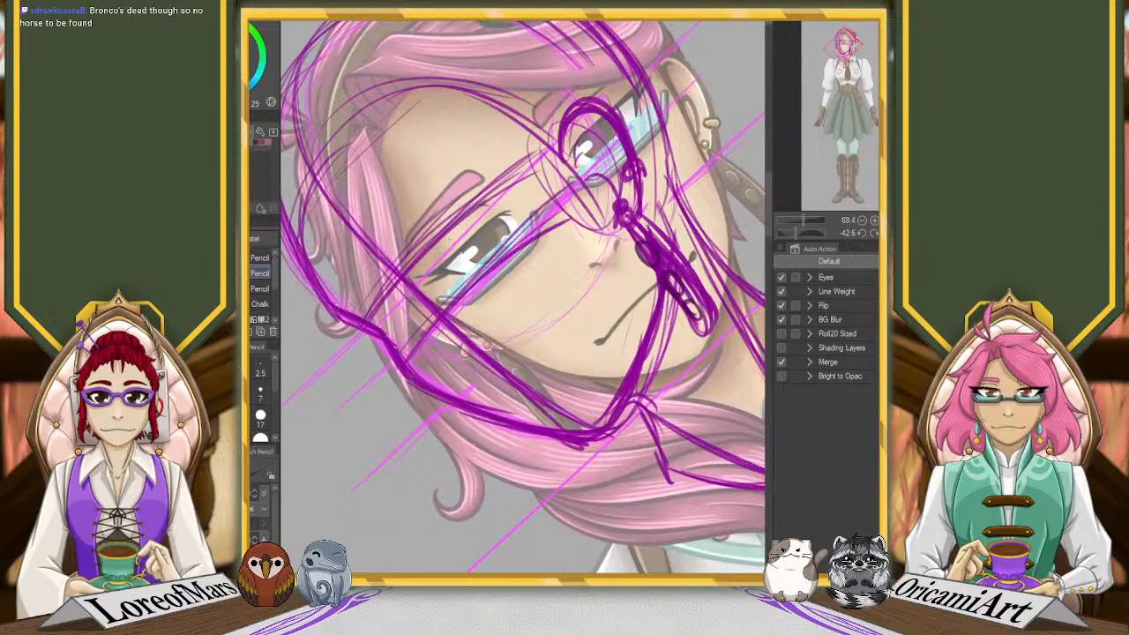
left_click(250, 402)
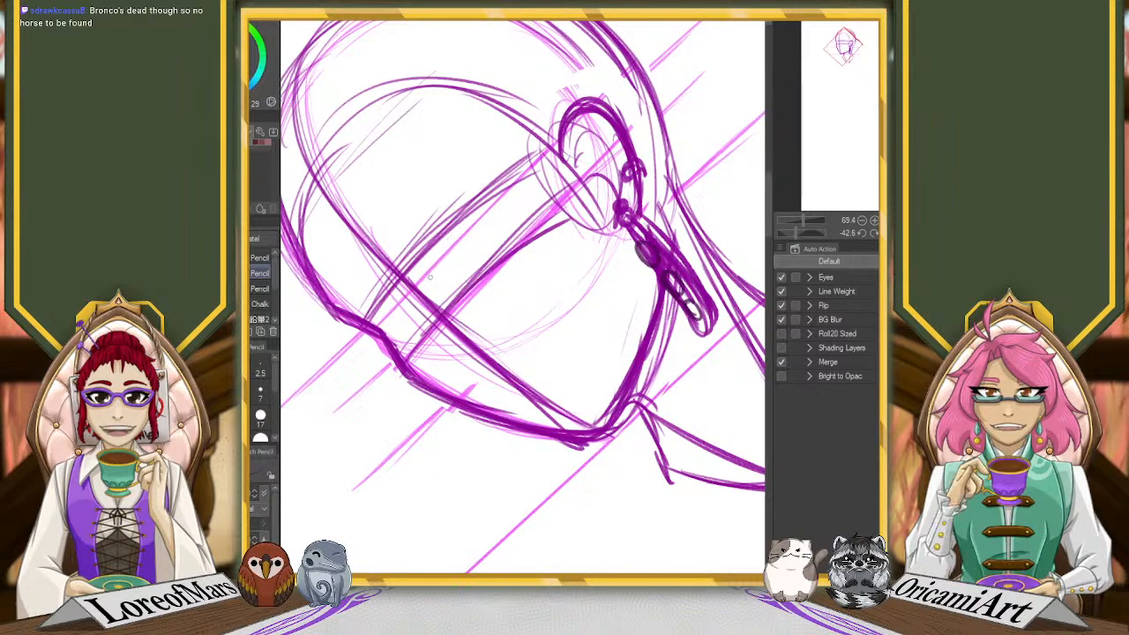
Draw the near eye's upper lash line in black just under the upper eye guideline, with a sharp outer corner
left_click_drag(428, 278, 468, 228)
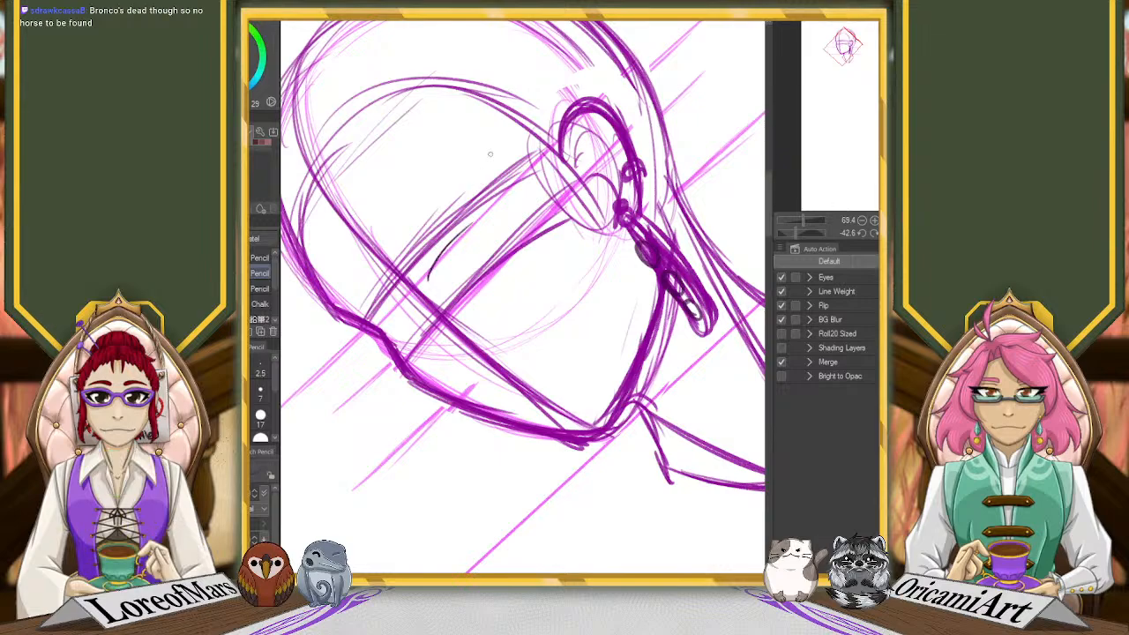
key("ctrl+z")
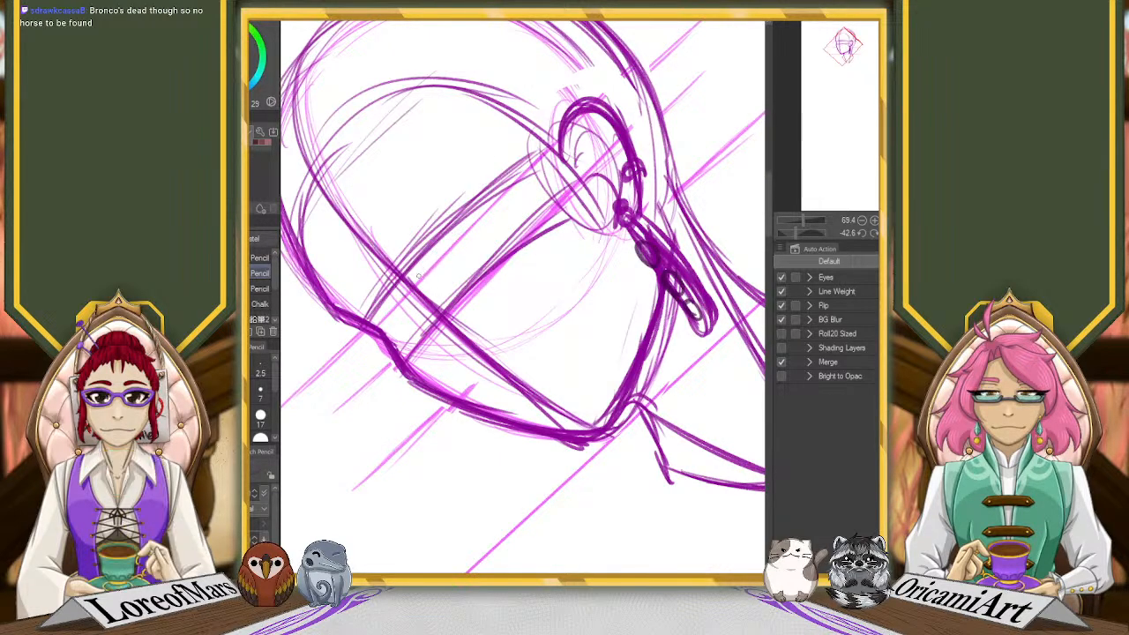
mouse_move(421, 271)
left_mouse_down()
mouse_move(481, 212)
mouse_move(478, 260)
mouse_move(430, 261)
mouse_move(459, 233)
left_mouse_up()
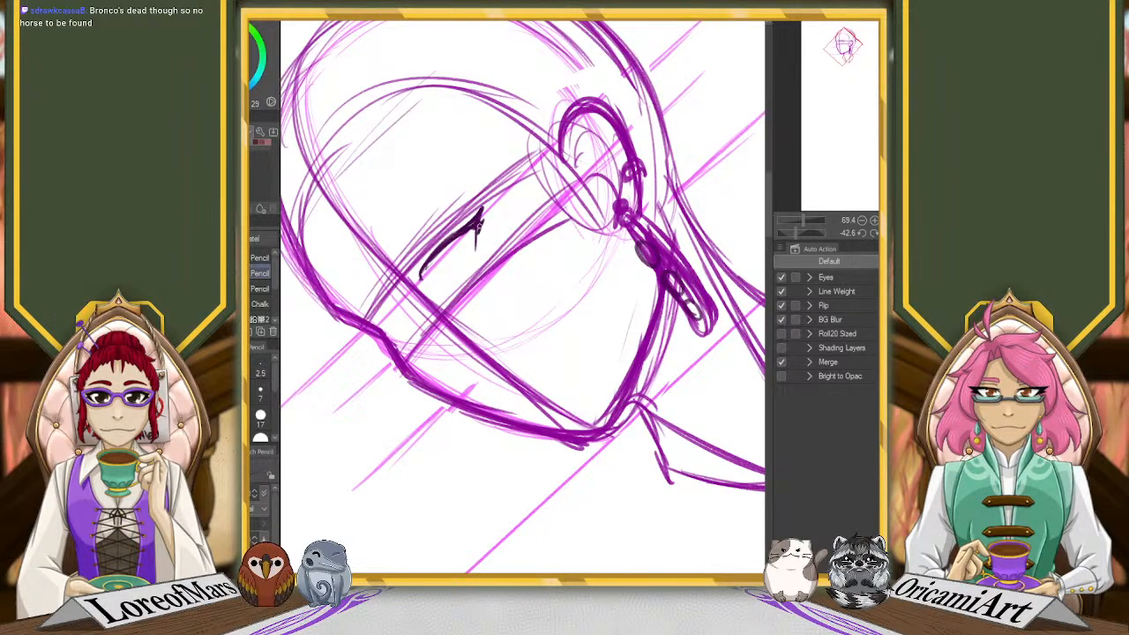
left_click_drag(419, 280, 437, 257)
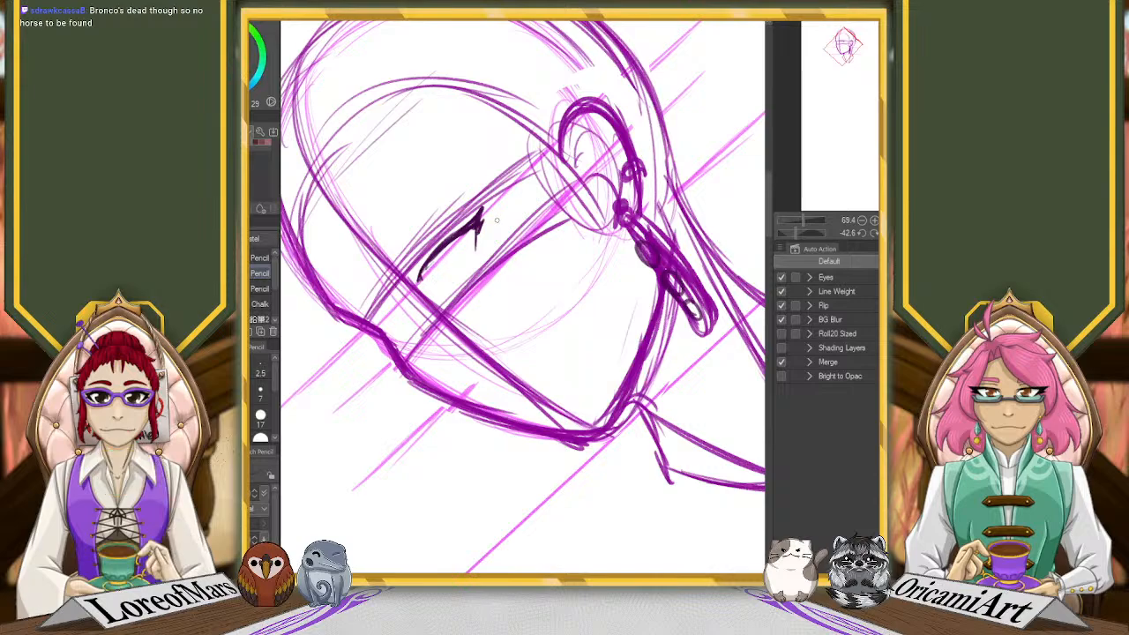
Nudge the lash line slightly toward the ear and thicken its pointed outer corner with the Pencil
key("k")
left_click_drag(536, 214, 542, 209)
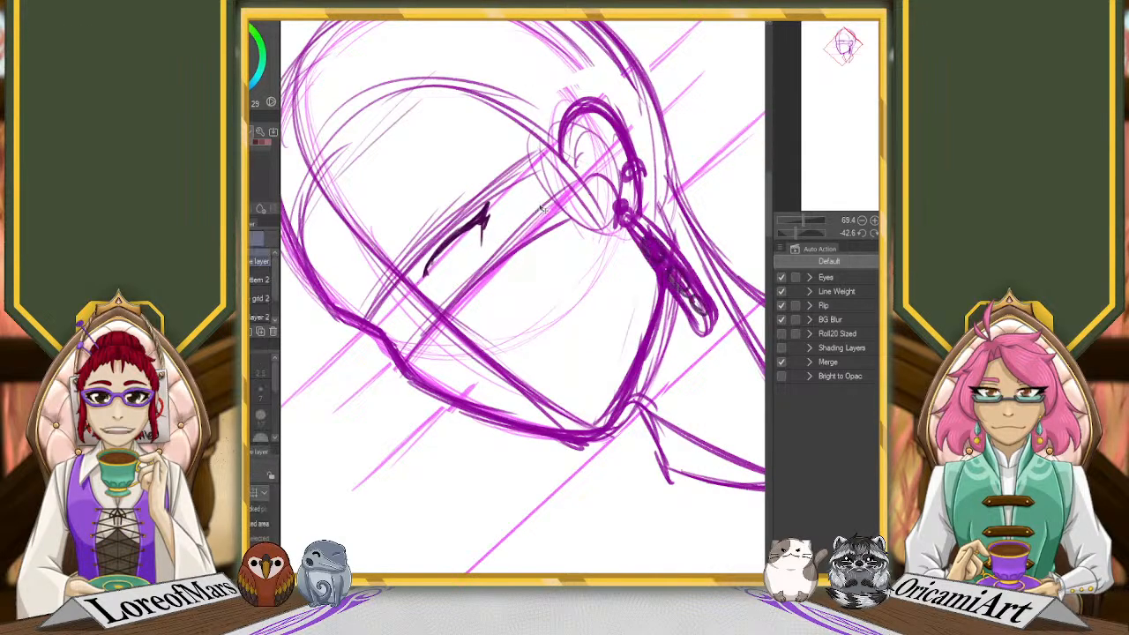
key("p")
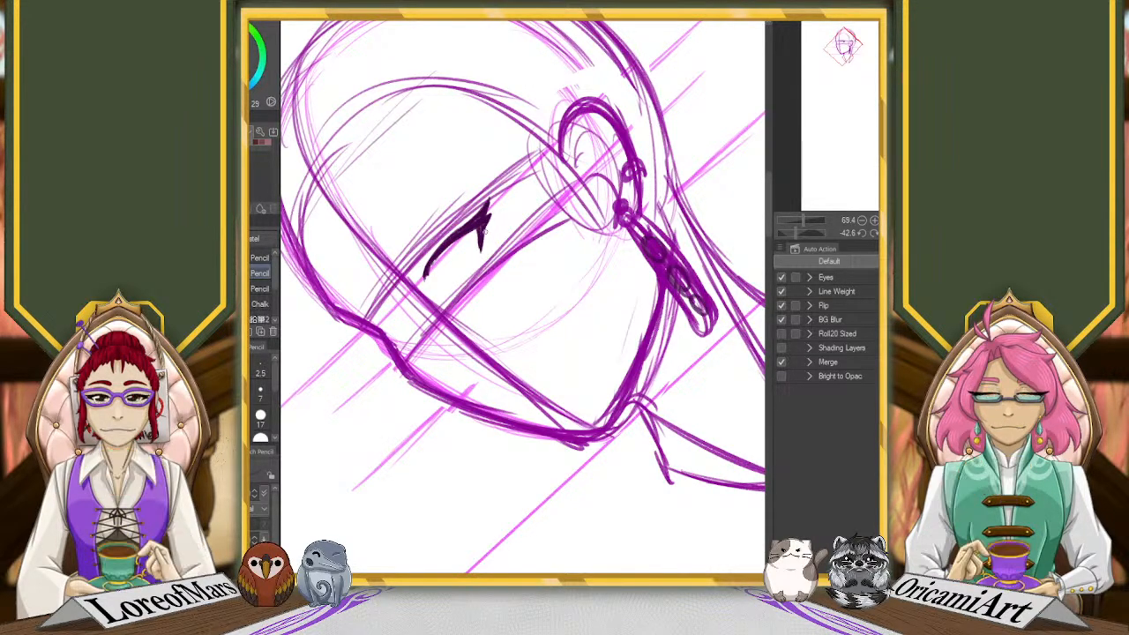
left_click_drag(480, 247, 485, 227)
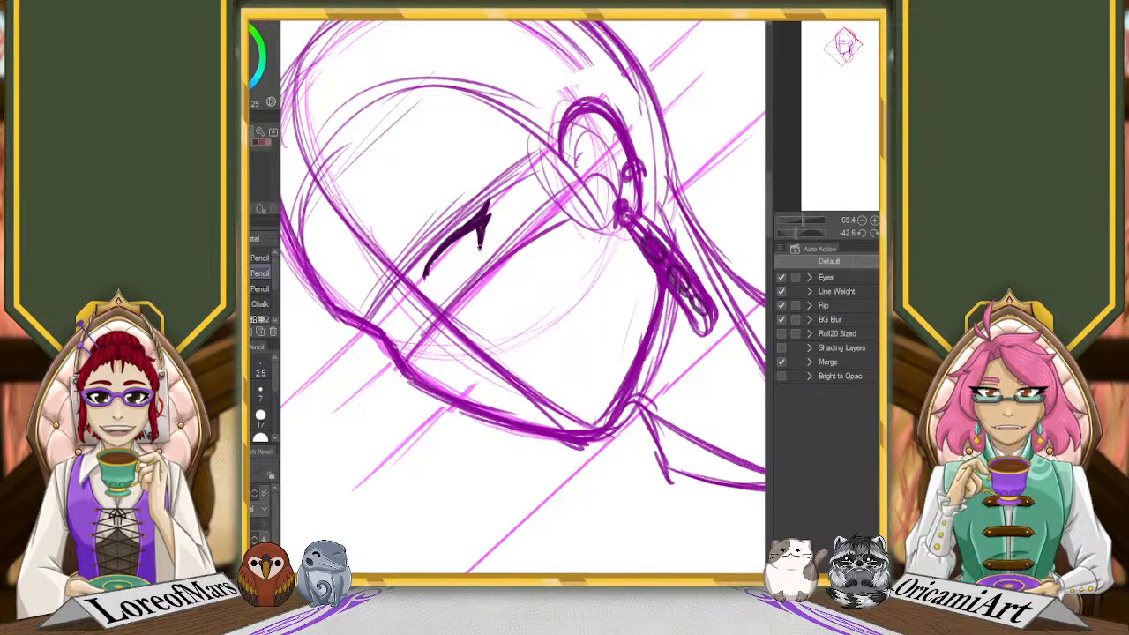
Draw the near eye's short lower lash line beneath the upper lash line and set the canvas back upright
left_click(885, 233)
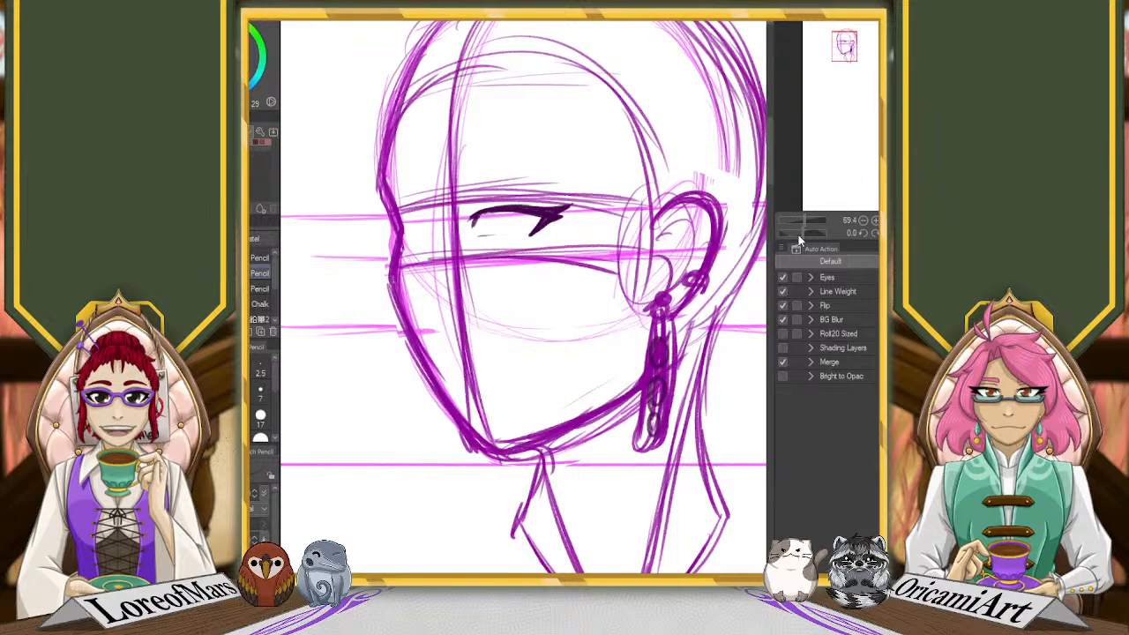
left_click_drag(799, 234, 793, 235)
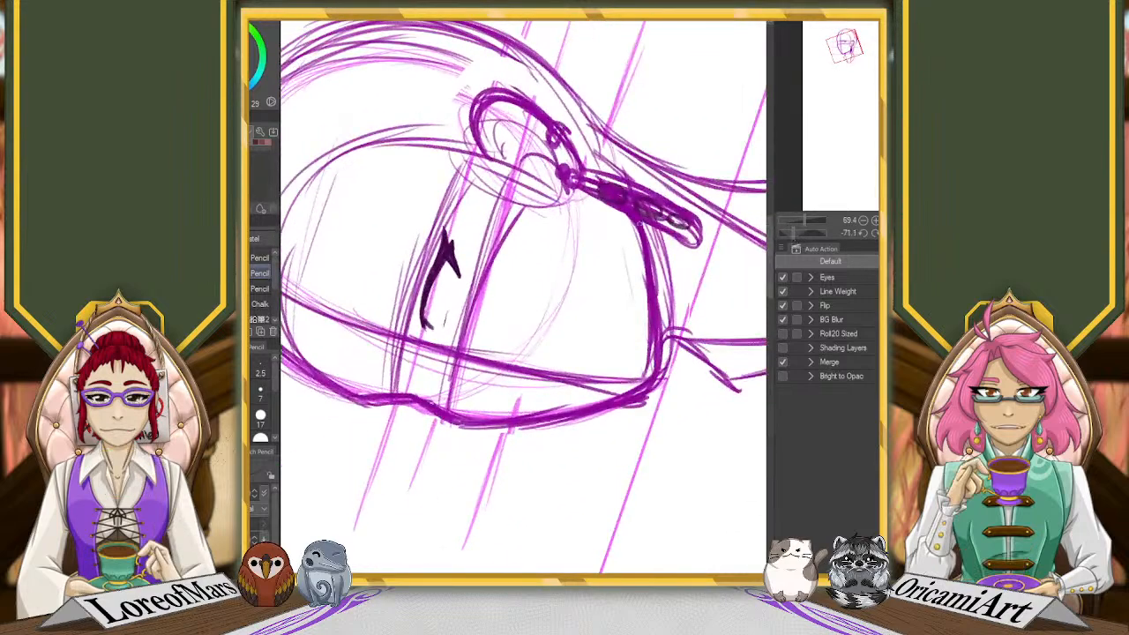
mouse_move(451, 328)
left_mouse_down()
mouse_move(460, 286)
mouse_move(450, 324)
left_mouse_up()
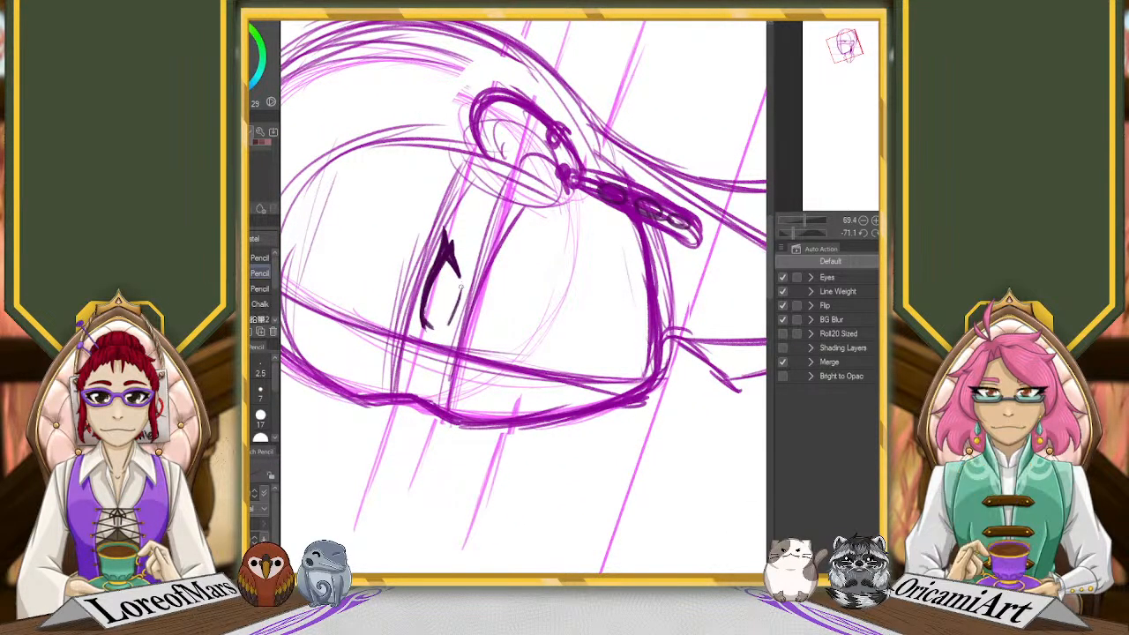
left_click(886, 233)
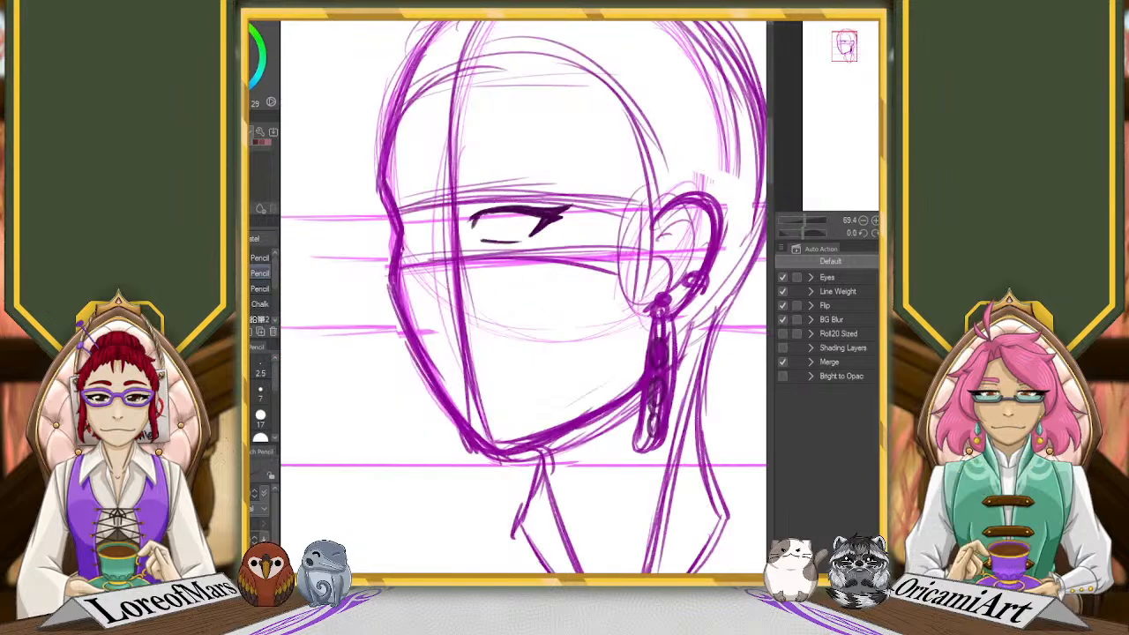
Reshape the near eye's upper lash line with Liquify at brush size 300
left_click(240, 269)
left_click(257, 238)
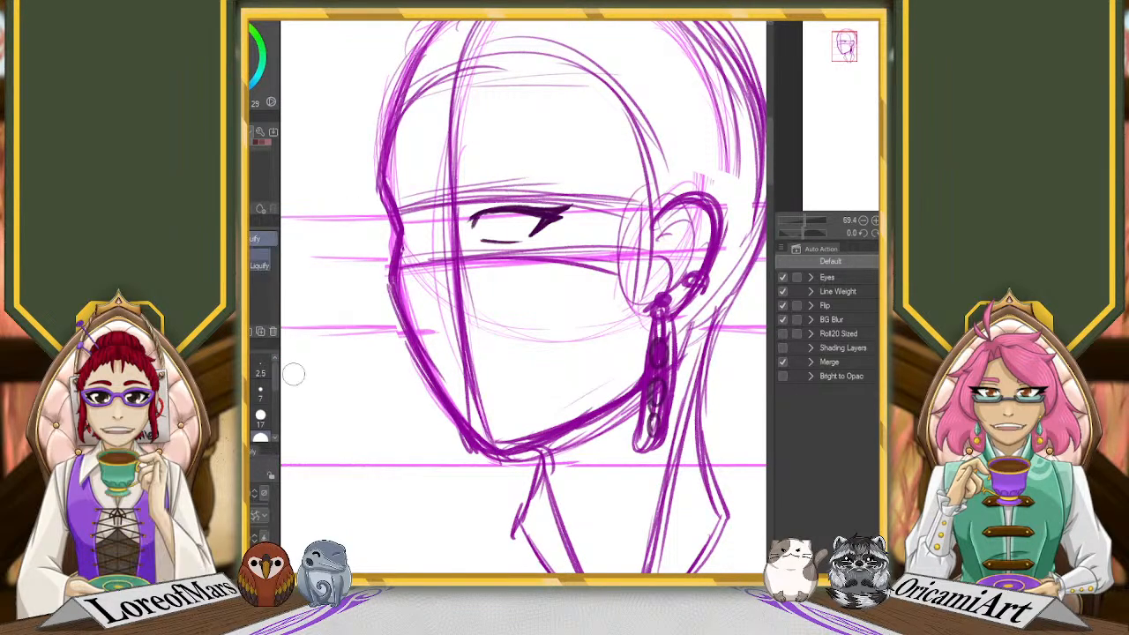
left_click(262, 428)
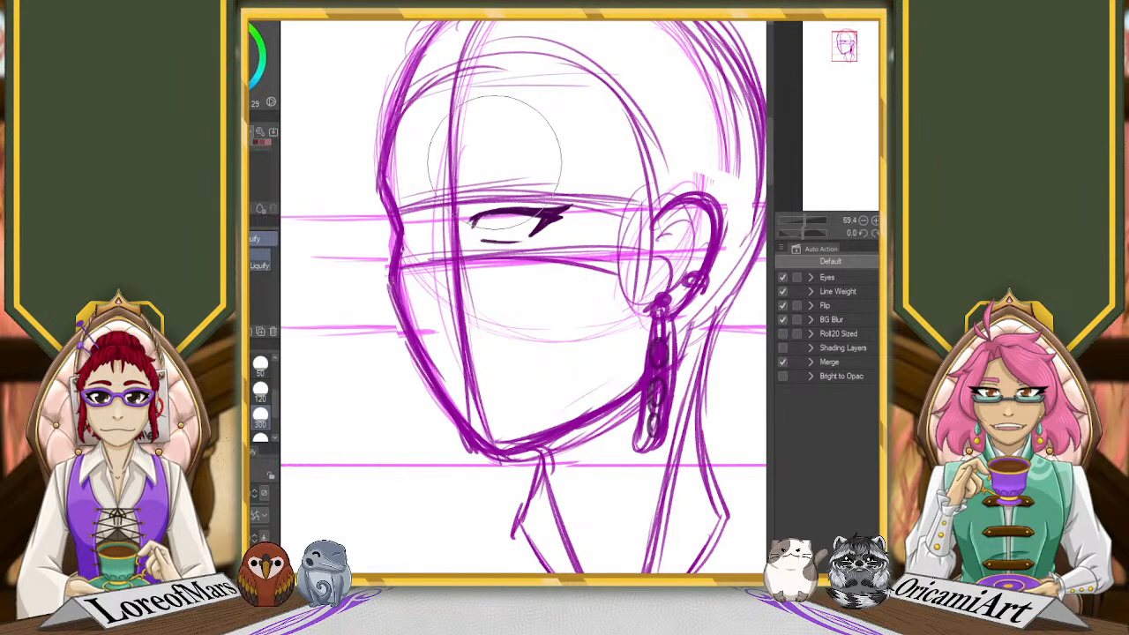
mouse_move(566, 199)
left_mouse_down()
mouse_move(531, 150)
mouse_move(485, 164)
mouse_move(489, 154)
mouse_move(535, 177)
mouse_move(511, 187)
mouse_move(590, 166)
left_mouse_up()
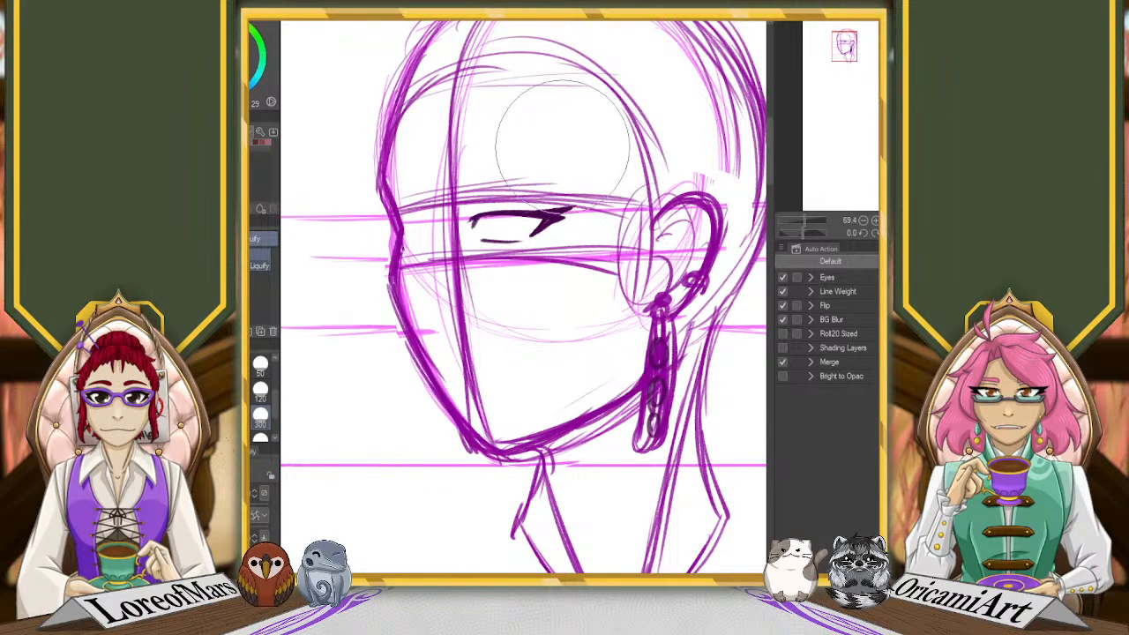
left_click_drag(496, 162, 489, 157)
Lasso the near eye, shift it slightly toward the ear, and make a horizontally mirrored copy of it
key("ctrl+t")
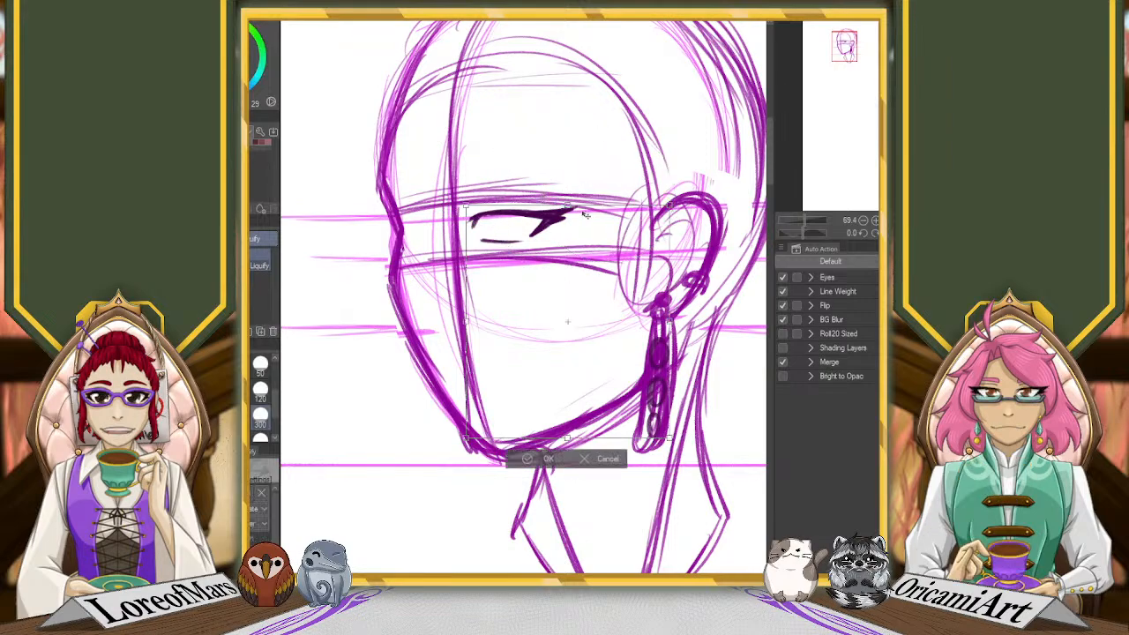
left_click(585, 462)
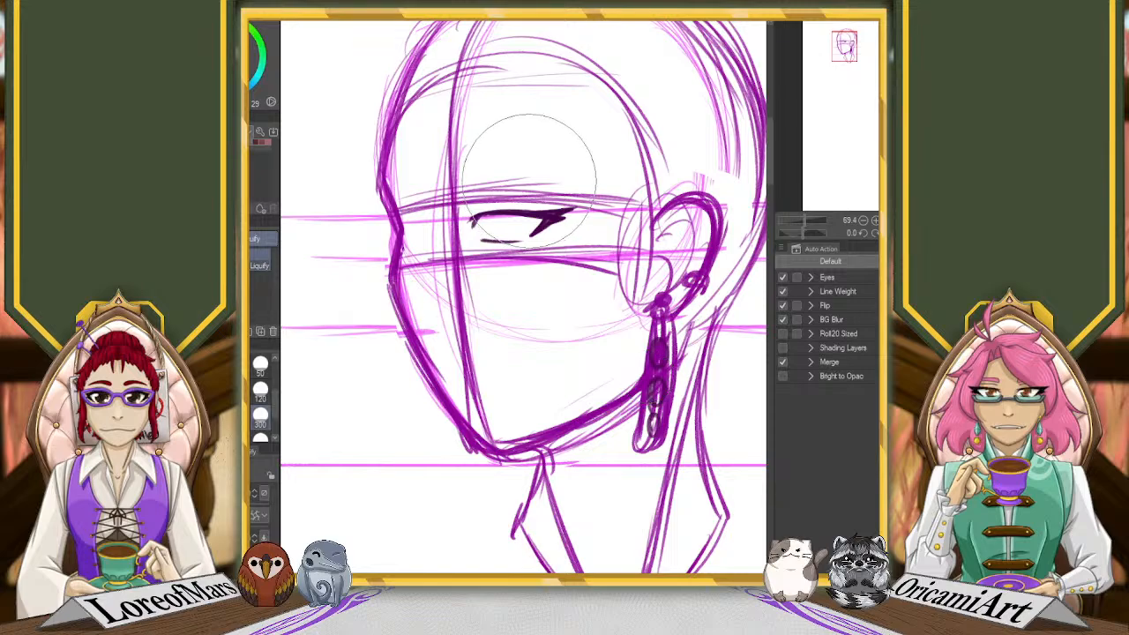
key("m")
left_click_drag(476, 183, 605, 220)
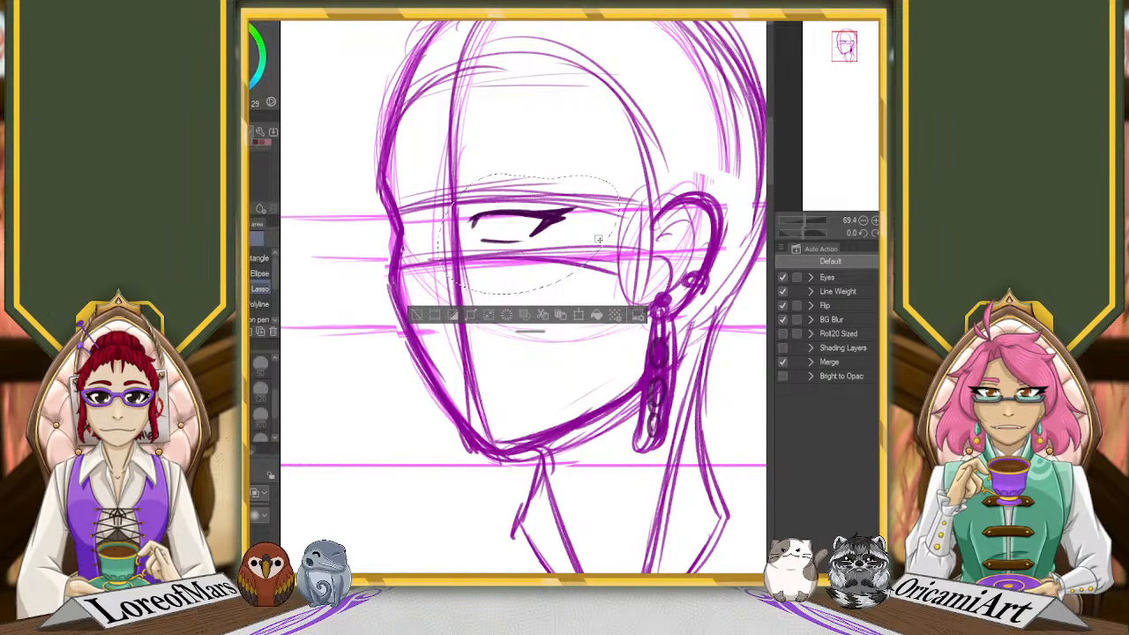
key("ctrl+t")
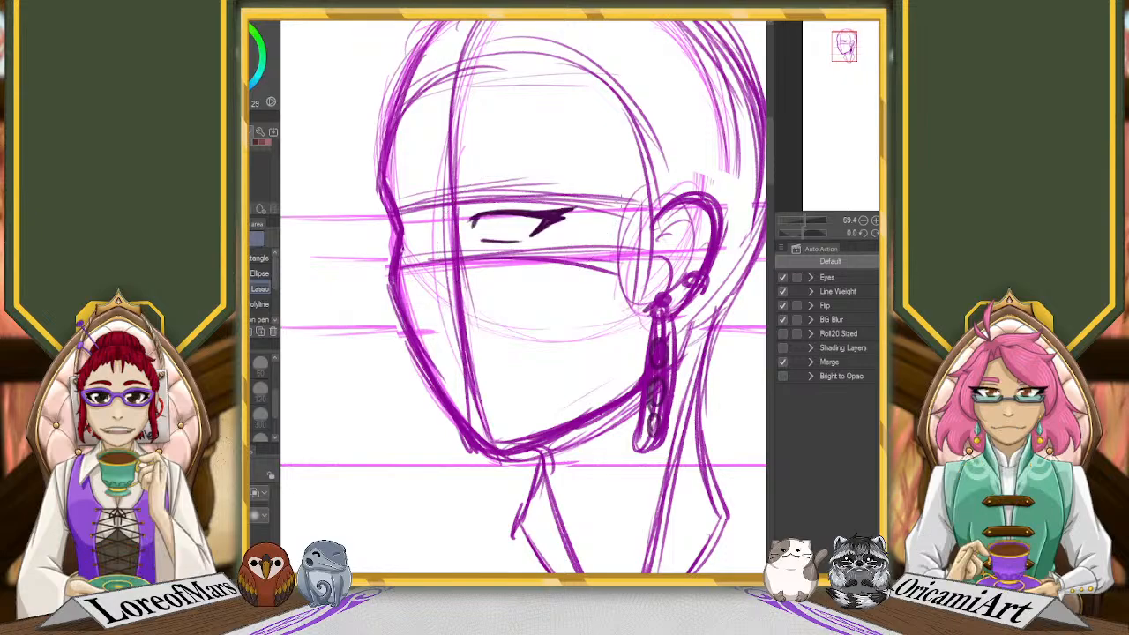
left_click_drag(580, 225, 585, 227)
left_click(512, 268)
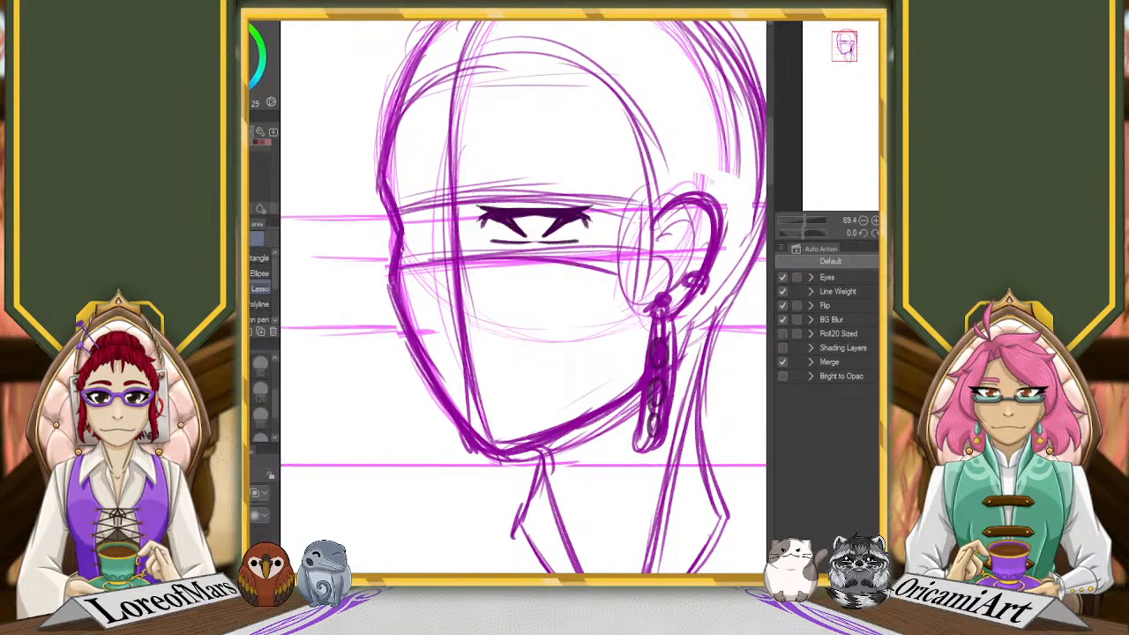
Move the mirrored eye copy across the centre line to the far side of the face
key("k")
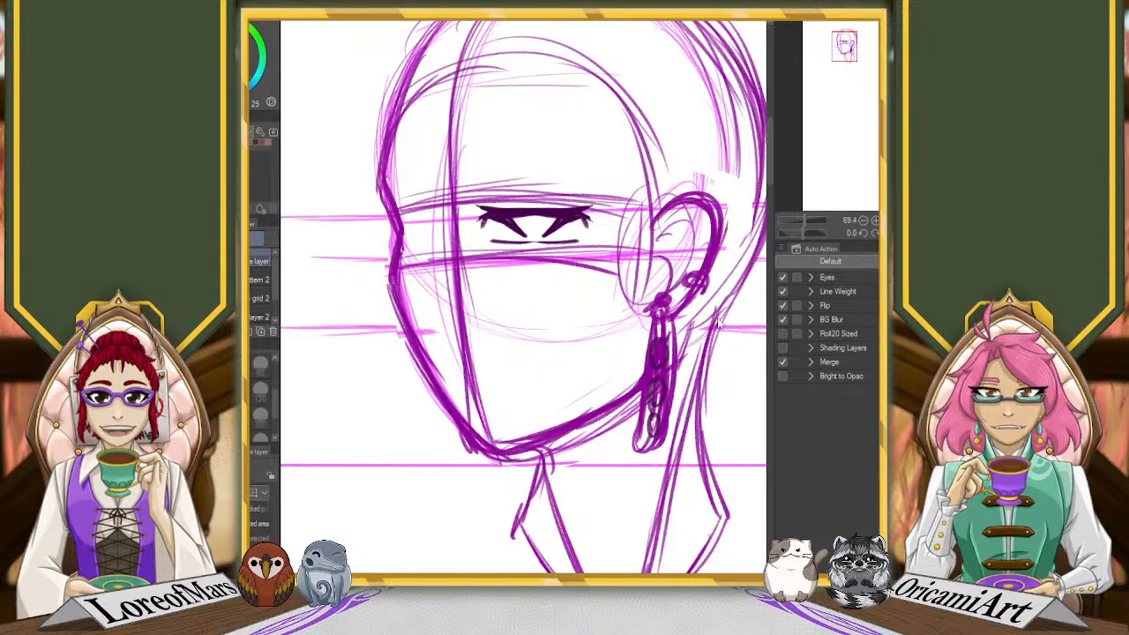
key("m")
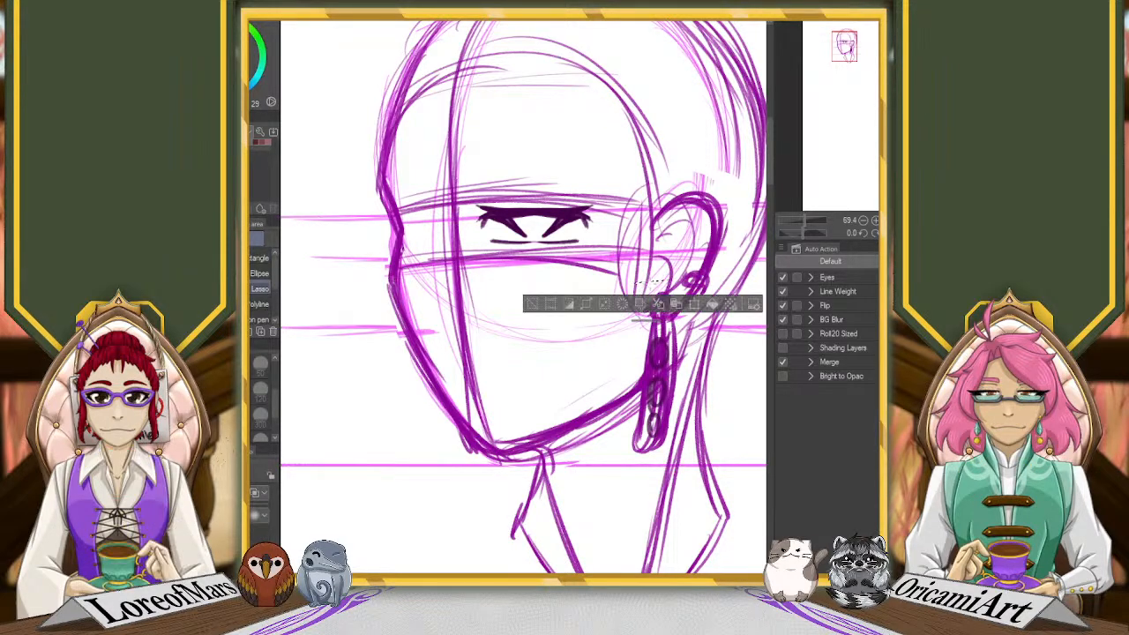
key("ctrl+d")
key("k")
left_click_drag(666, 257, 516, 257)
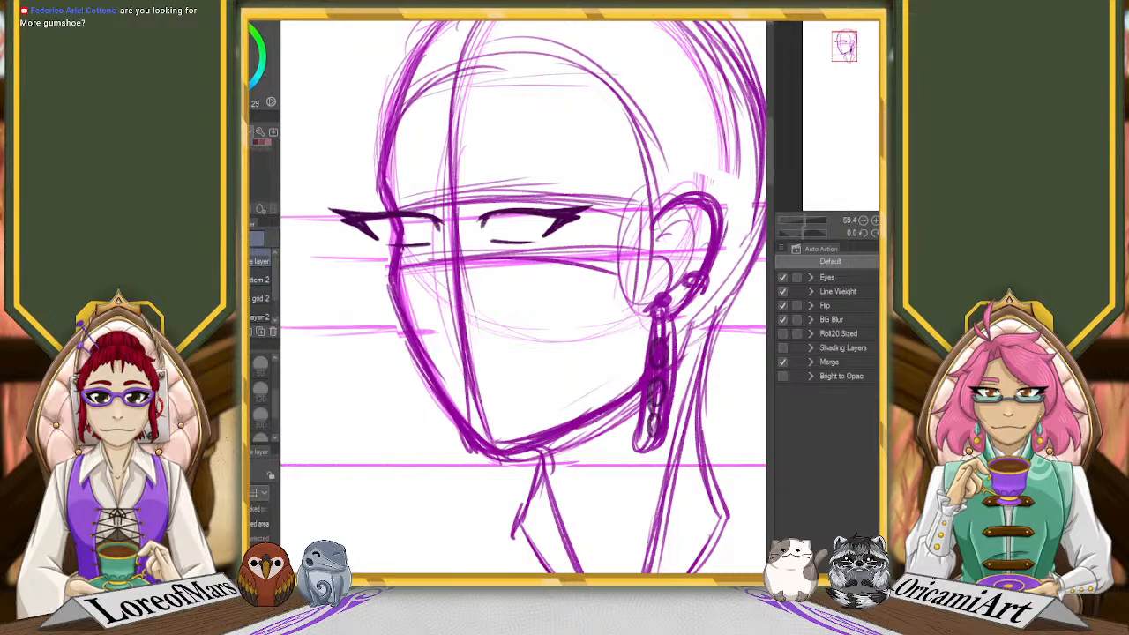
Narrow the far eye with a transform to suit the three-quarter view and fit it against the face's far contour
key("ctrl+t")
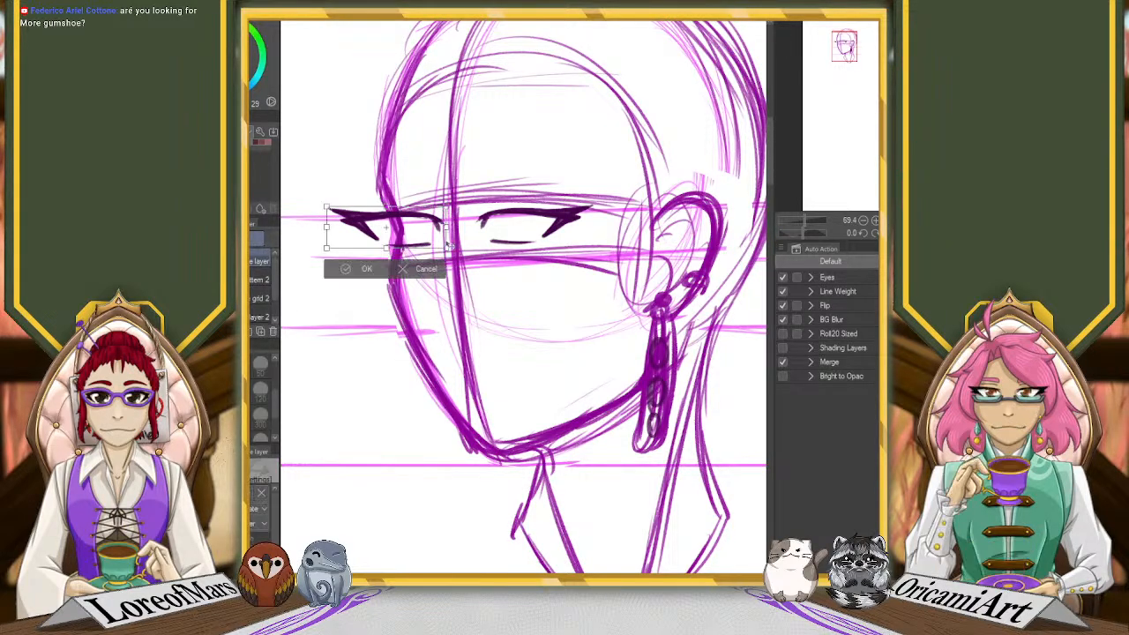
left_click_drag(326, 227, 414, 230)
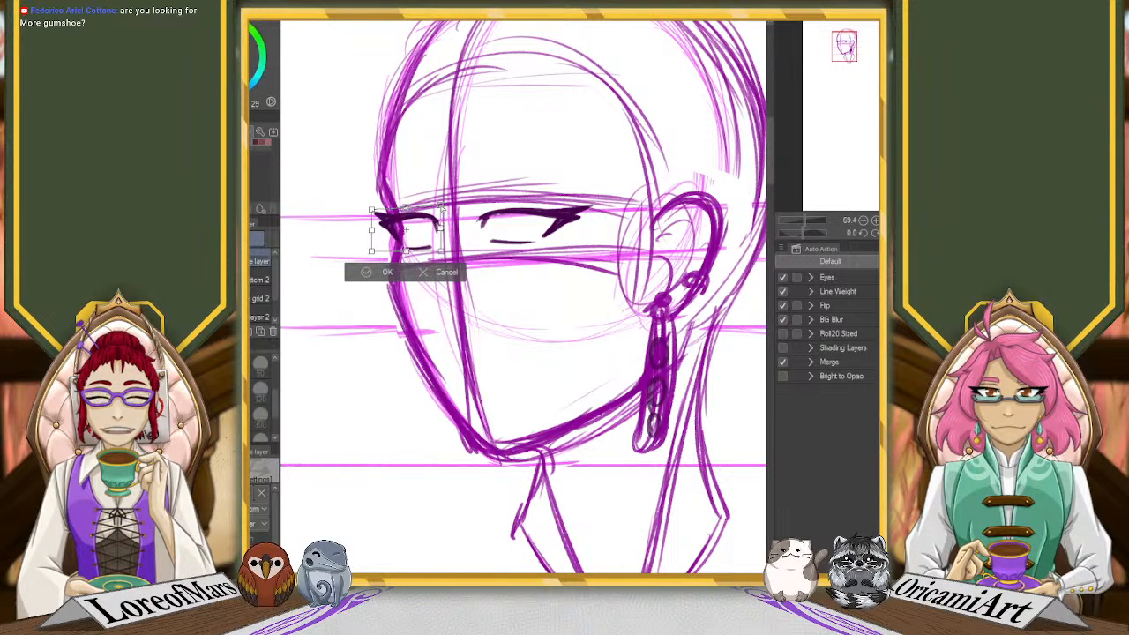
left_click_drag(445, 220, 426, 238)
left_click(370, 277)
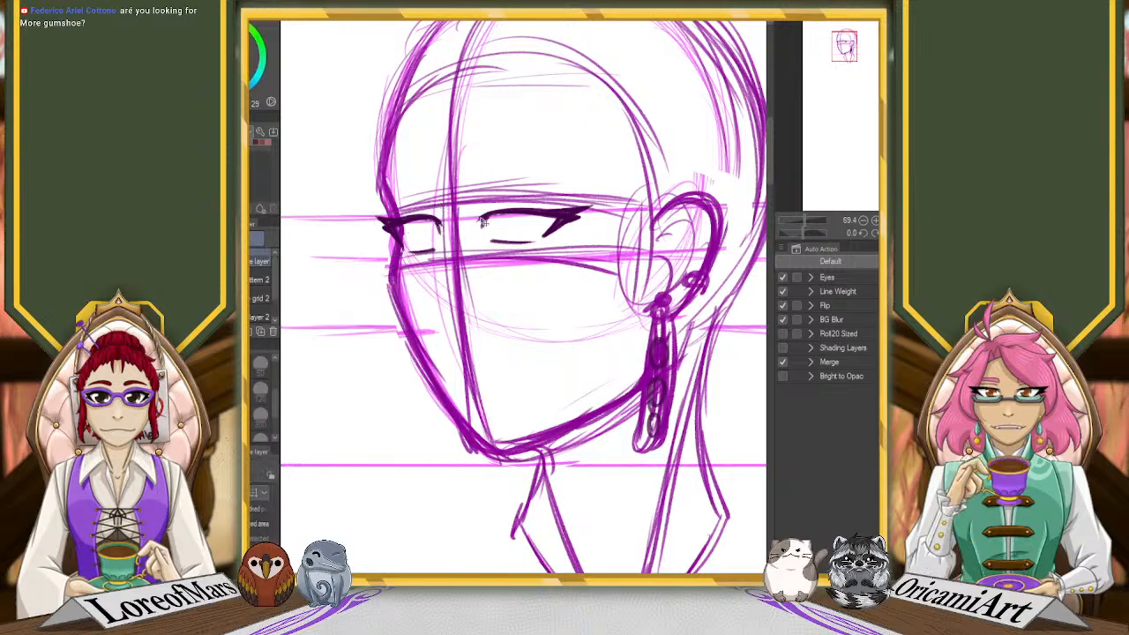
Transform the near eye to make it slightly taller, and shift it a little toward the ear
key("ctrl+t")
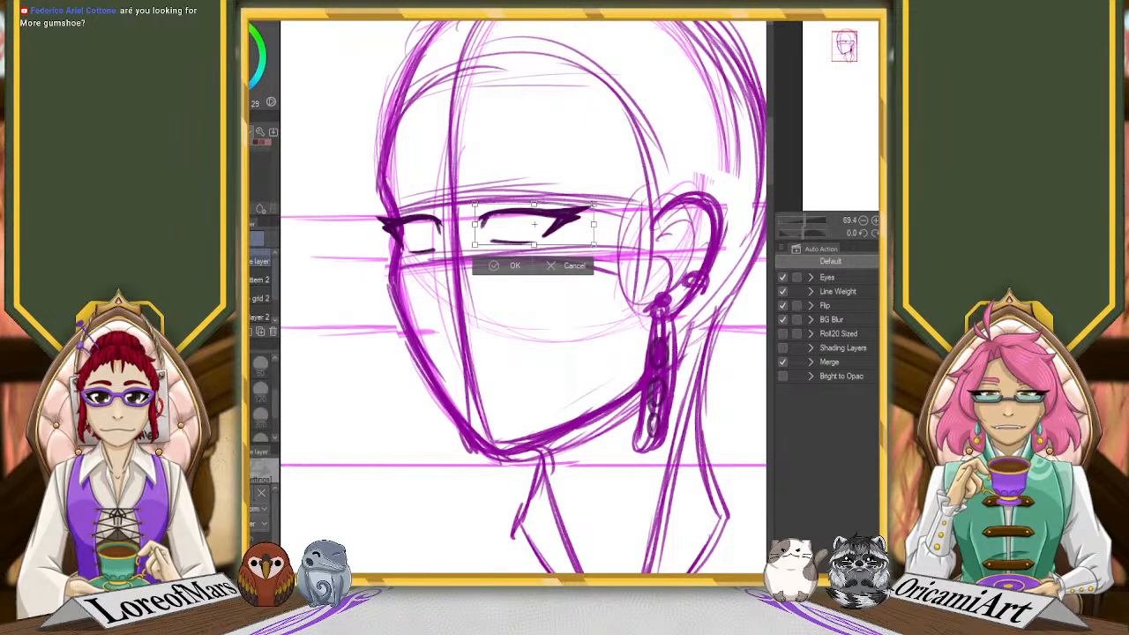
left_click_drag(534, 246, 533, 250)
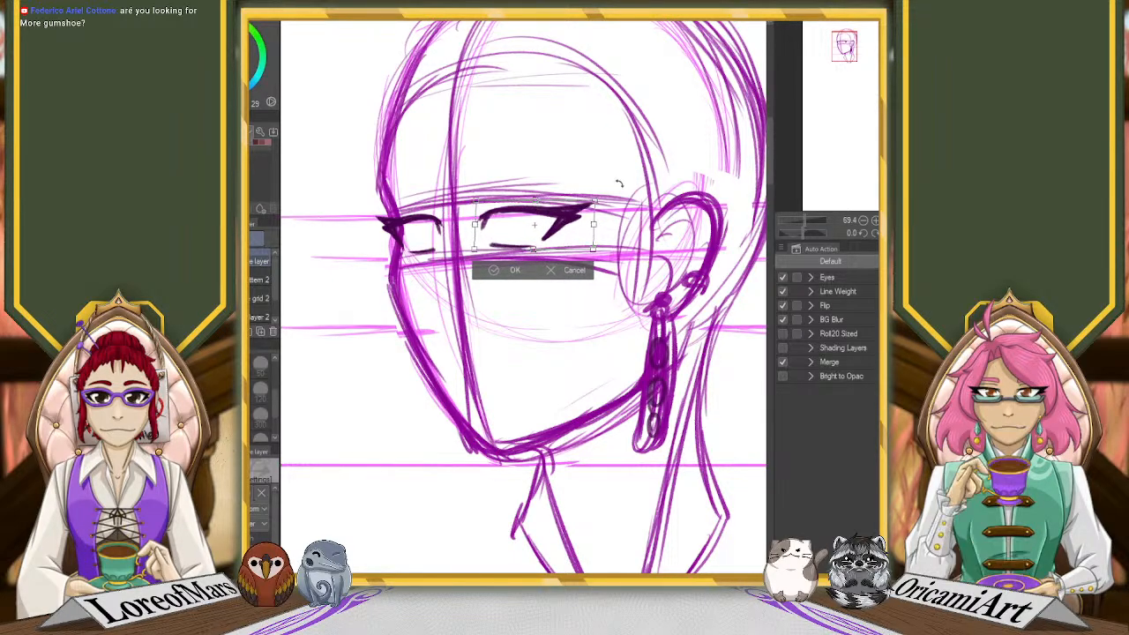
left_click_drag(594, 201, 590, 207)
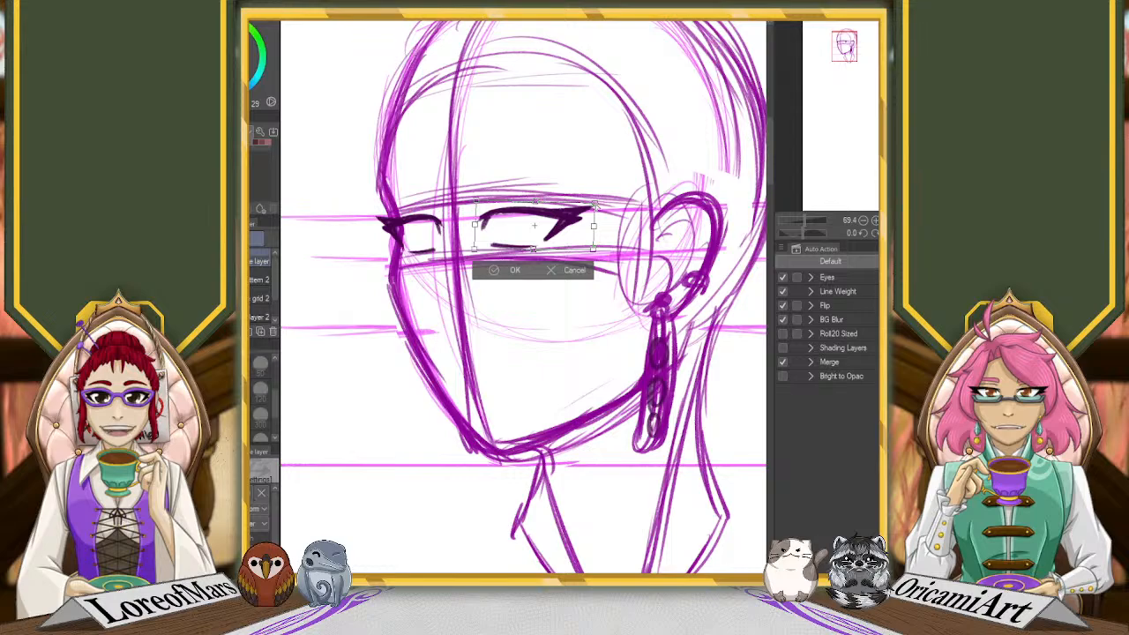
left_click(511, 271)
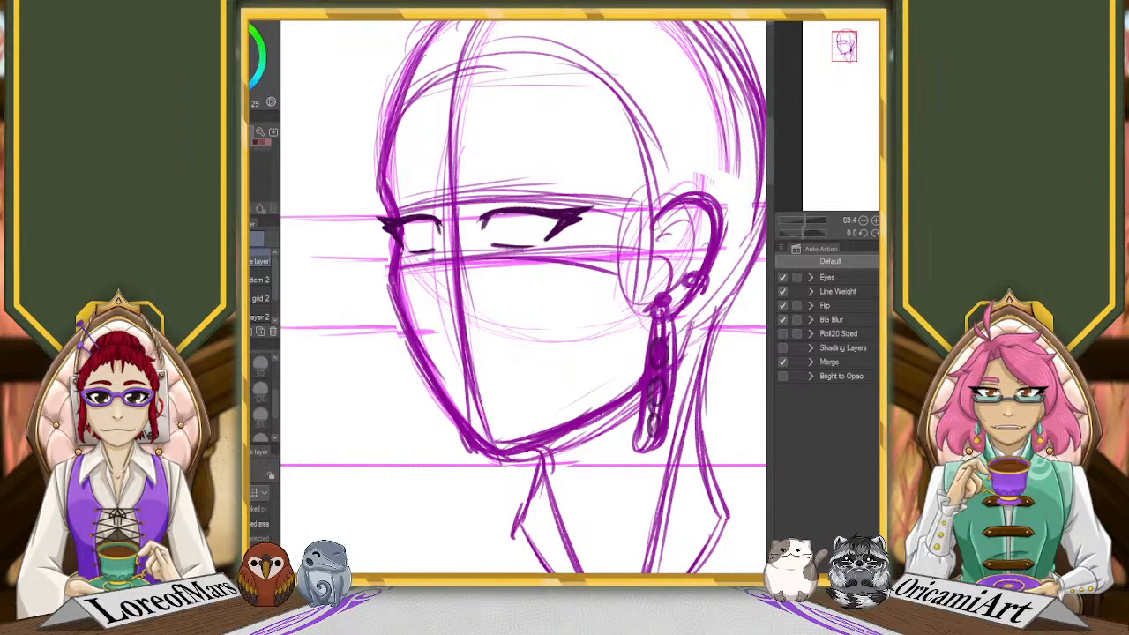
left_click_drag(648, 266, 655, 265)
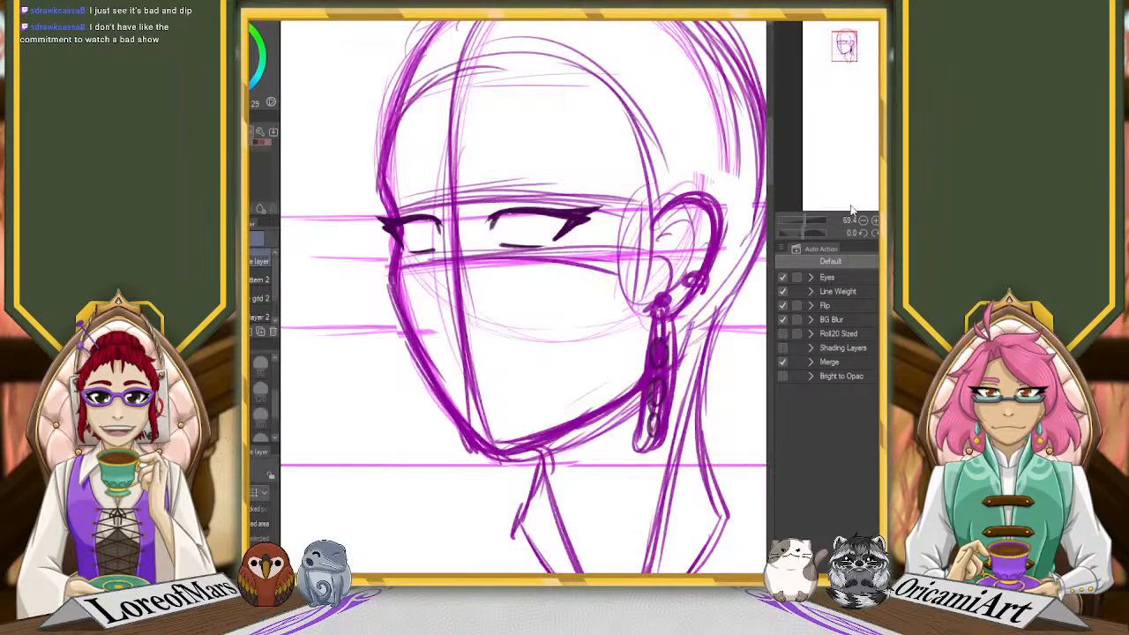
Mirror the canvas view with the whole head visible and slightly adjust the near eye's width with a transform
left_click_drag(805, 220, 800, 221)
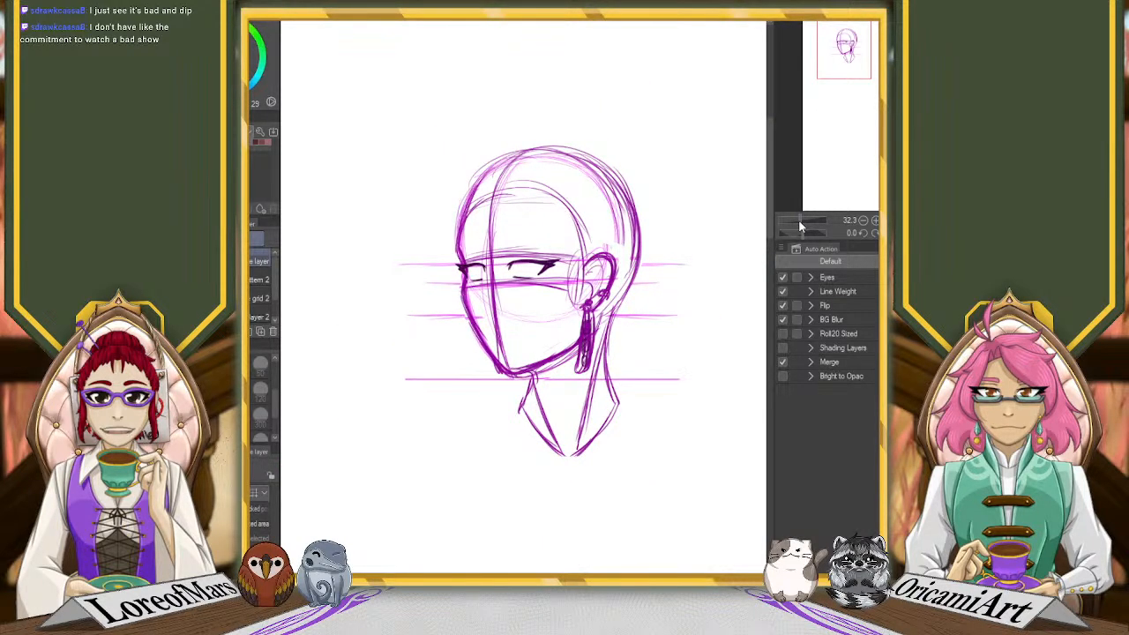
key("h")
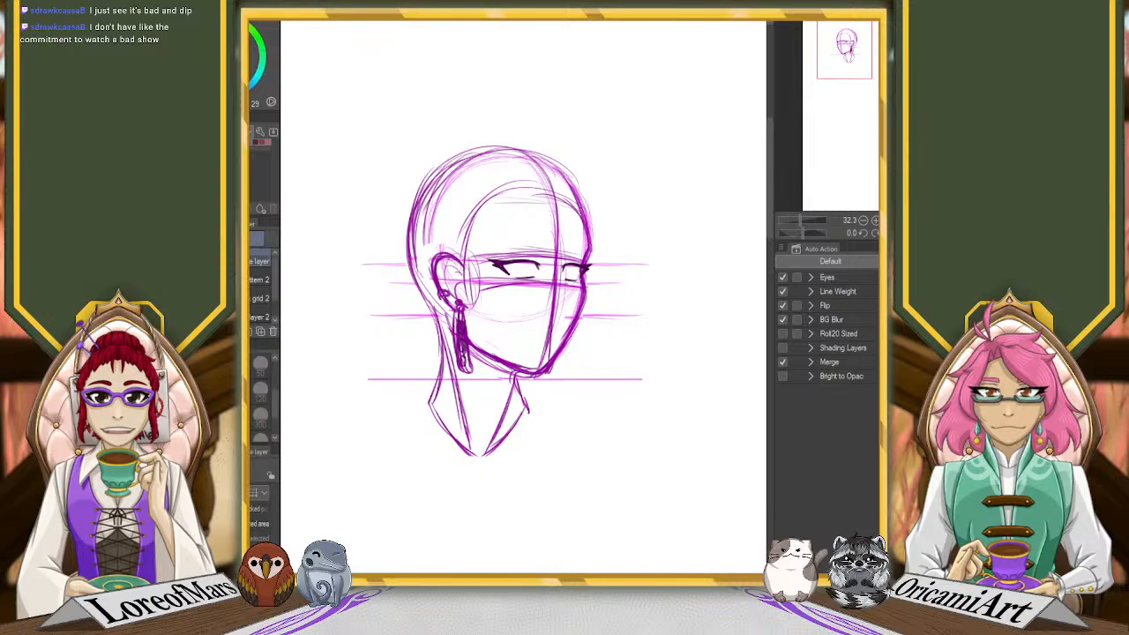
key("j")
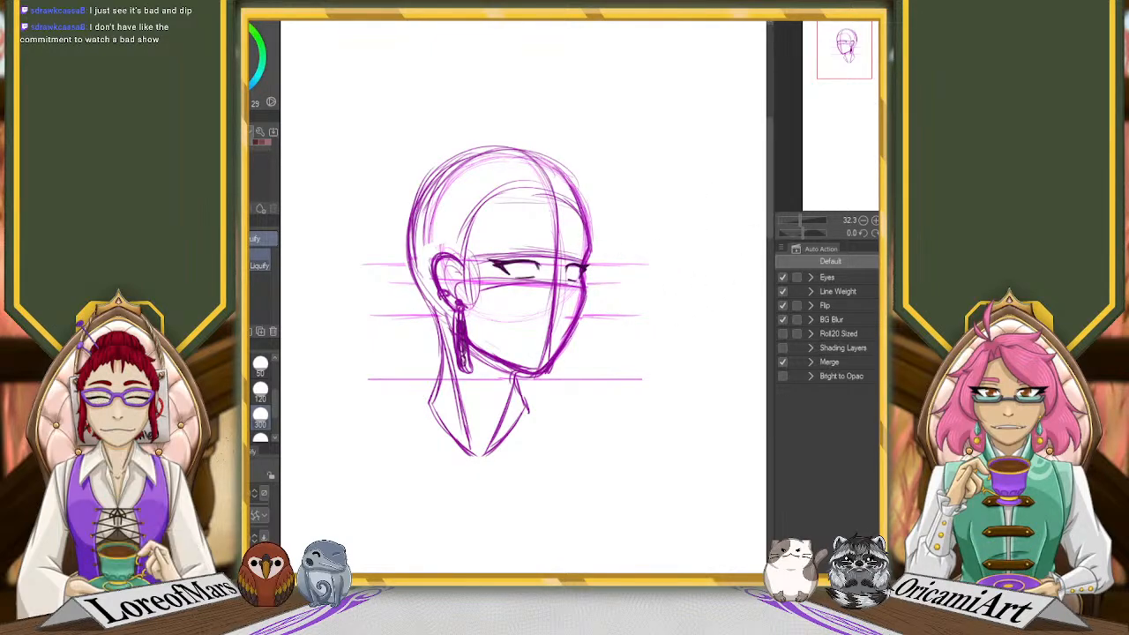
key("ctrl+t")
left_click(554, 301)
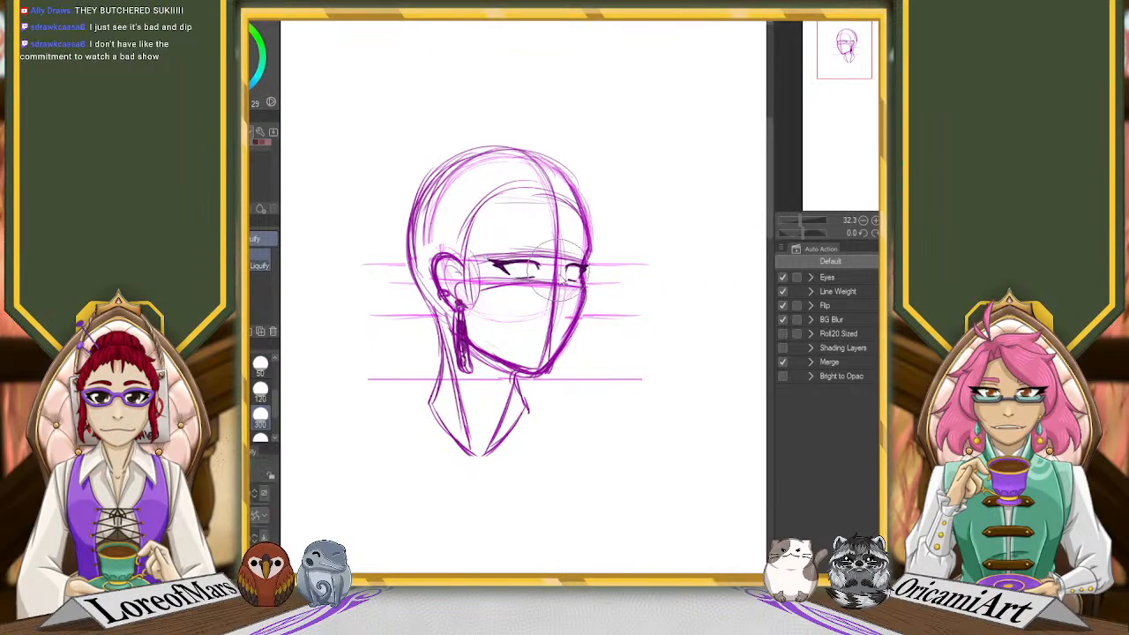
key("ctrl+t")
left_click_drag(542, 259, 546, 259)
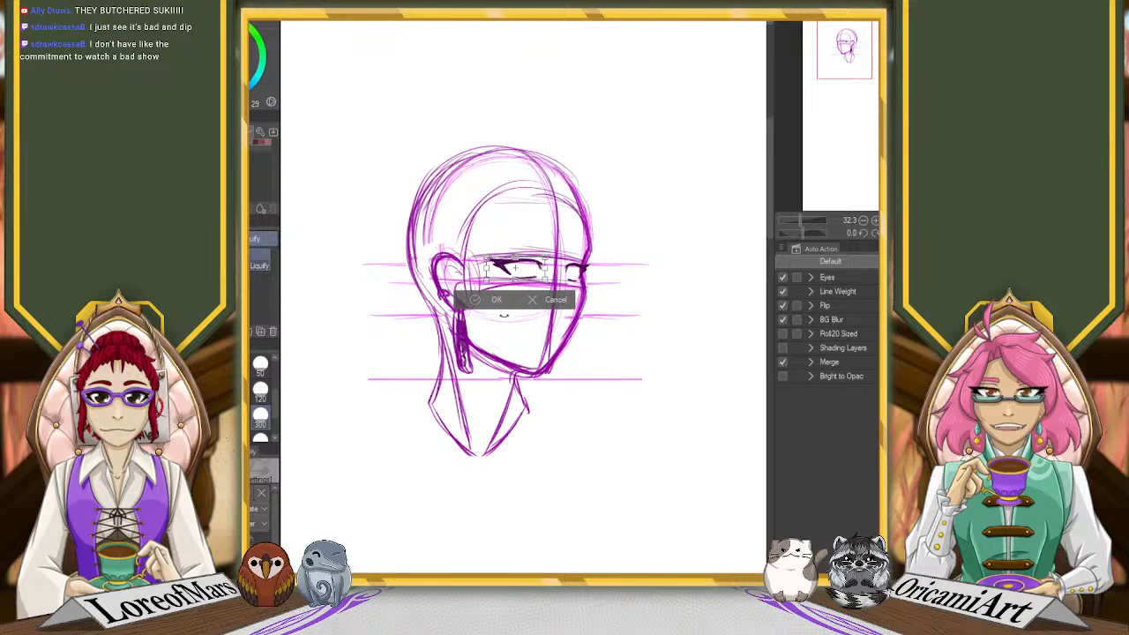
left_click(479, 300)
Nudge the near eye slightly toward the face's centre line and compare the head in mirrored and normal view
key("k")
left_click_drag(631, 281, 639, 283)
key("ctrl+t")
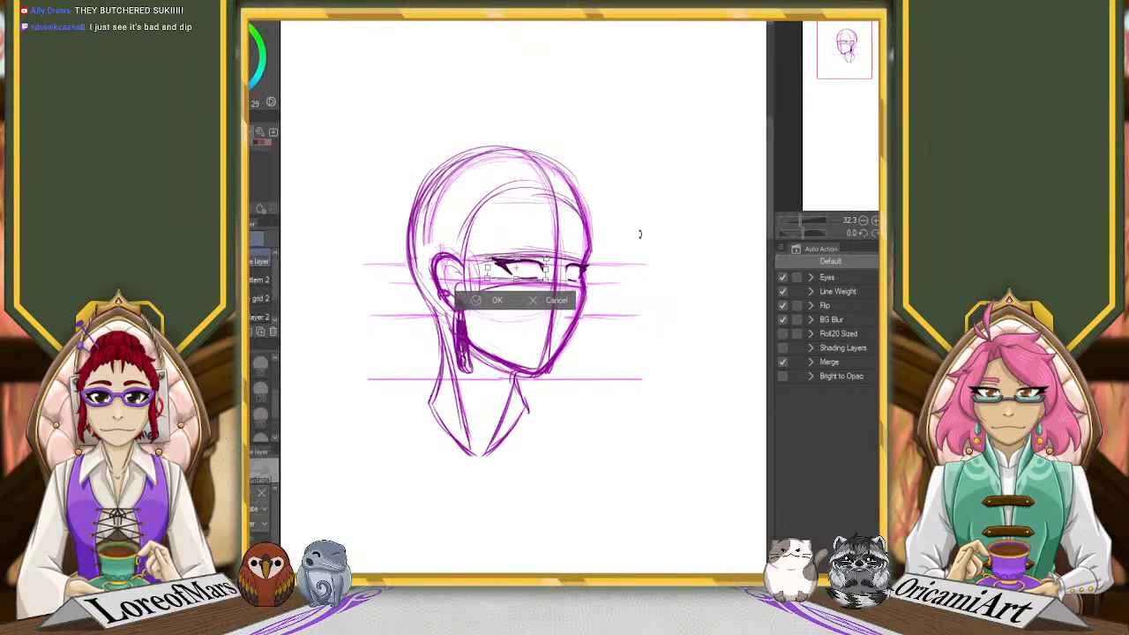
left_click(476, 303)
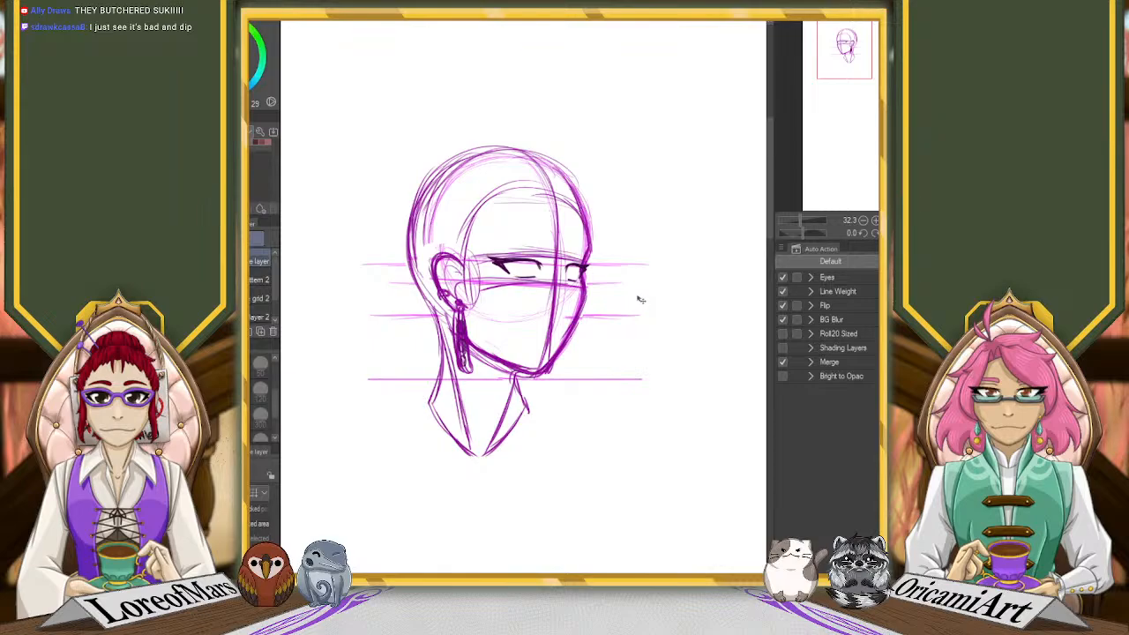
left_click_drag(639, 300, 637, 299)
key("h")
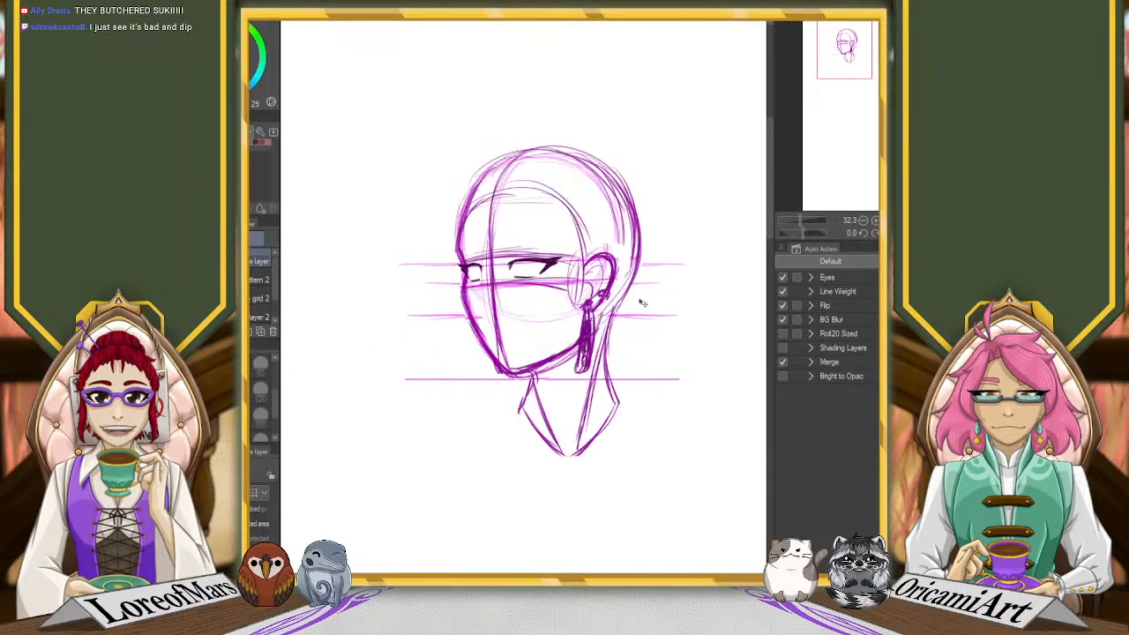
key("h")
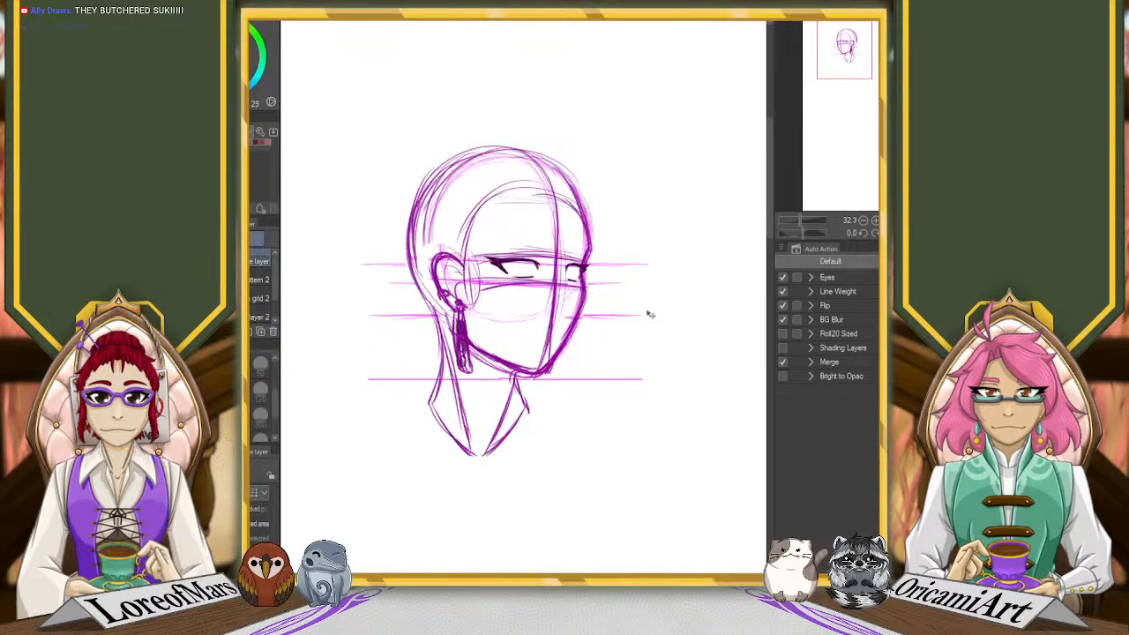
key("h")
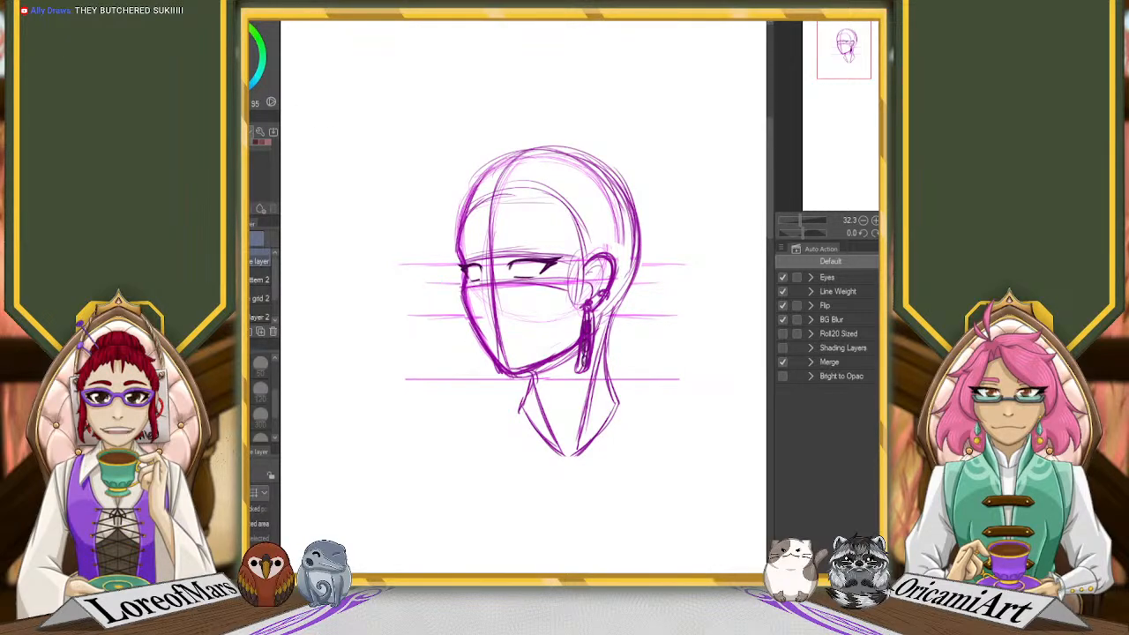
Sketch the hairline in pink pencil, arching from the far temple across the forehead down to the ear
key("p")
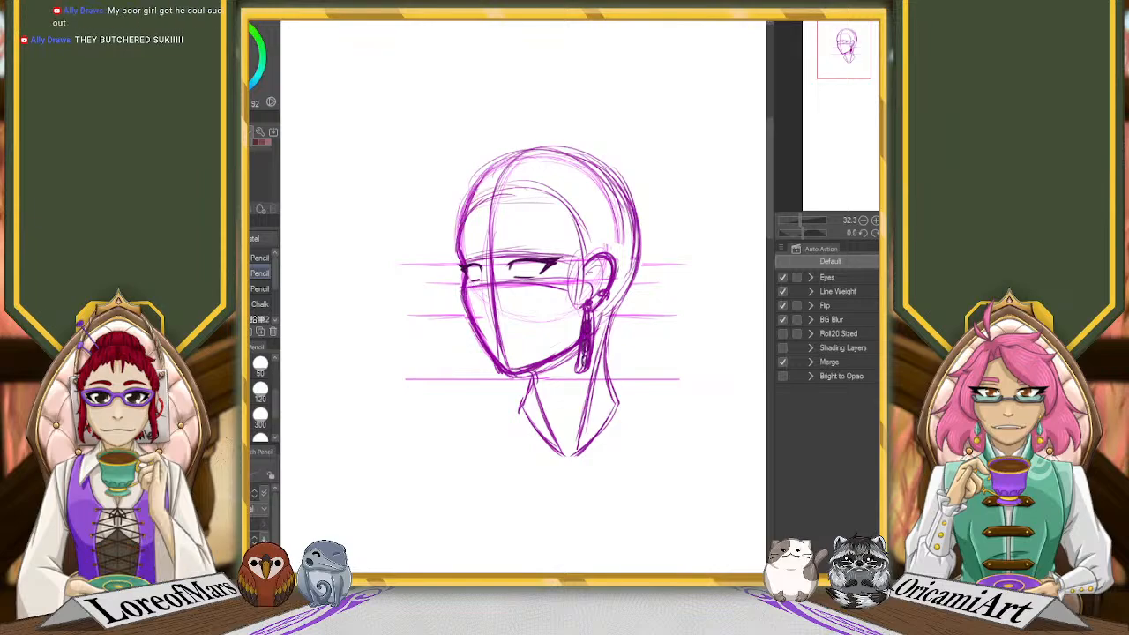
left_click(274, 359)
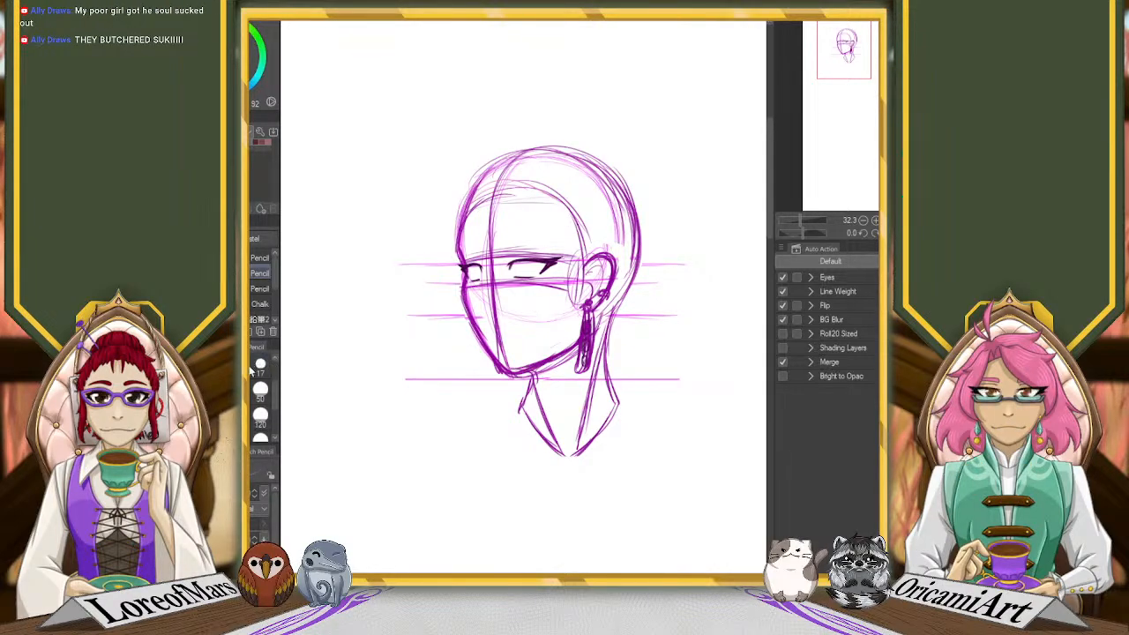
mouse_move(477, 193)
left_mouse_down()
mouse_move(543, 185)
mouse_move(589, 254)
left_mouse_up()
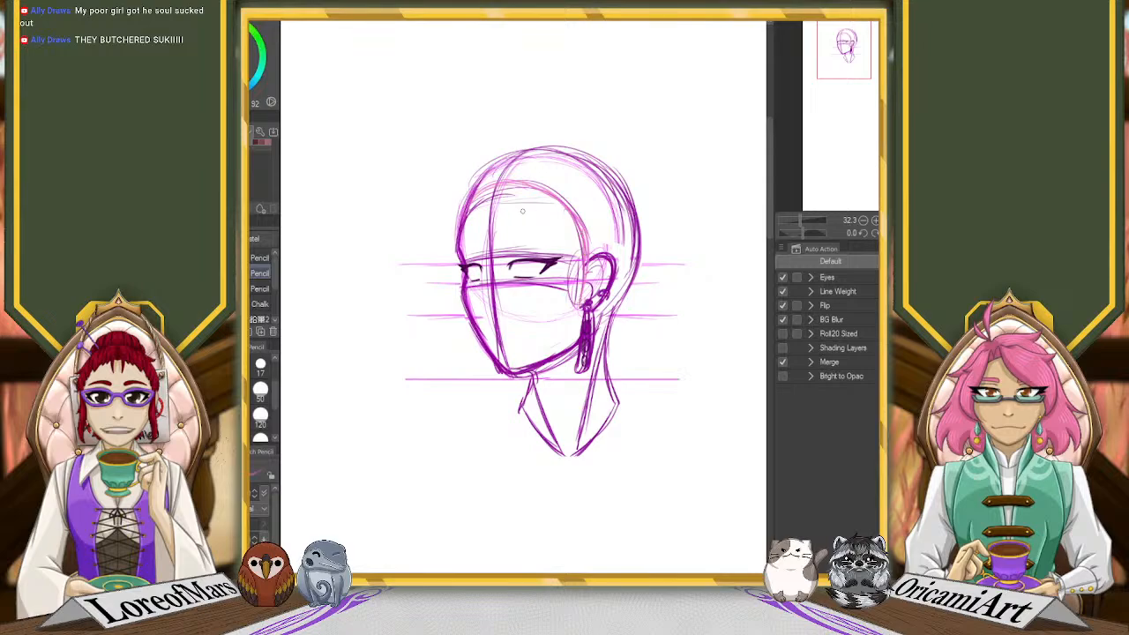
mouse_move(472, 202)
left_mouse_down()
mouse_move(494, 190)
mouse_move(596, 198)
left_mouse_up()
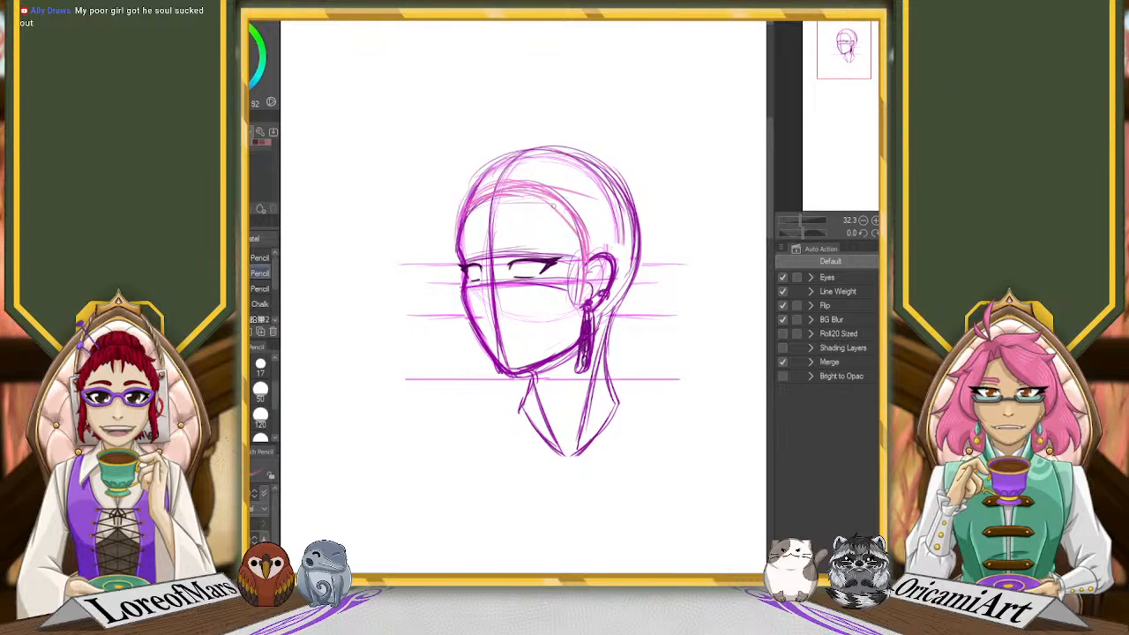
left_click_drag(554, 205, 585, 255)
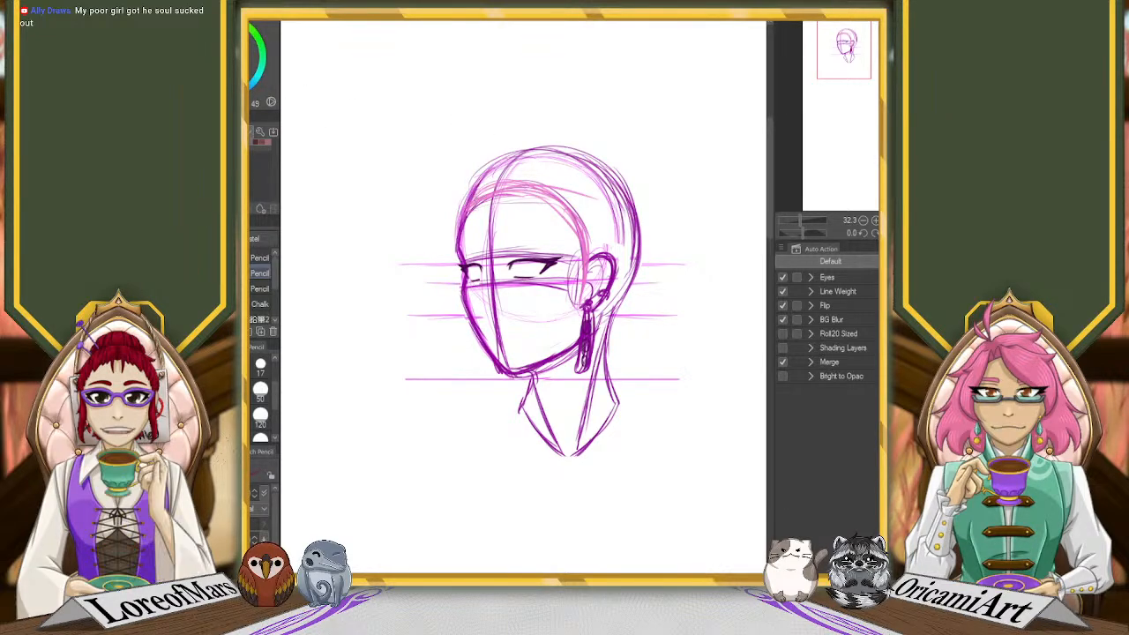
Using the coloured reference beneath, sketch the small tuft at the parting and the long fringe strand sweeping across the forehead
left_click_drag(475, 196, 552, 285)
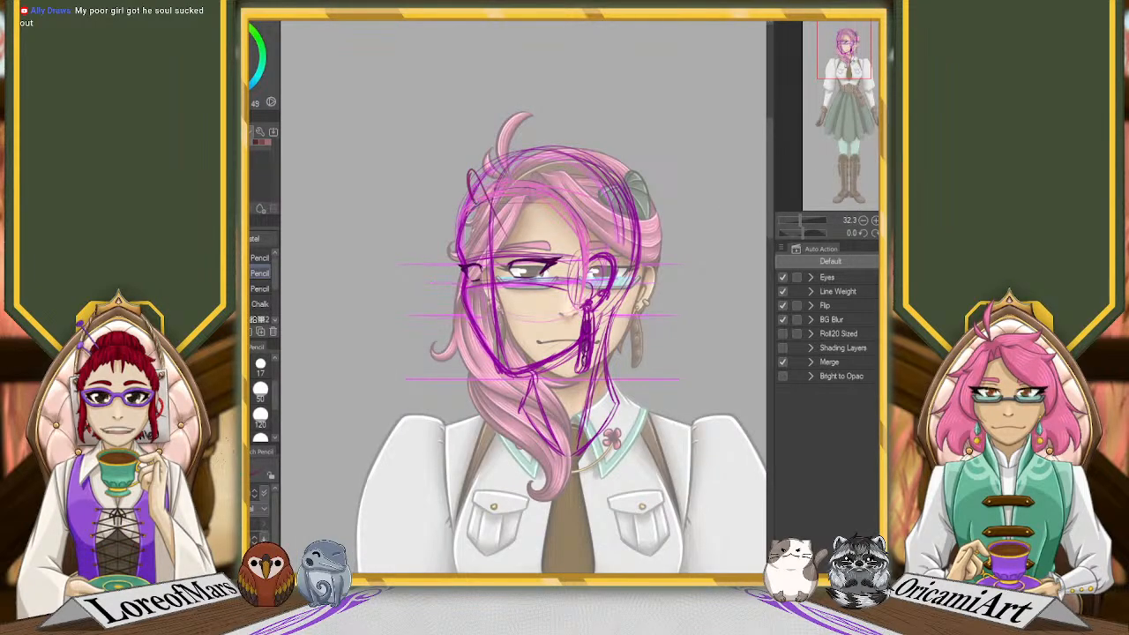
key("ctrl+z")
mouse_move(470, 174)
left_mouse_down()
mouse_move(563, 445)
mouse_move(468, 165)
mouse_move(552, 232)
left_mouse_up()
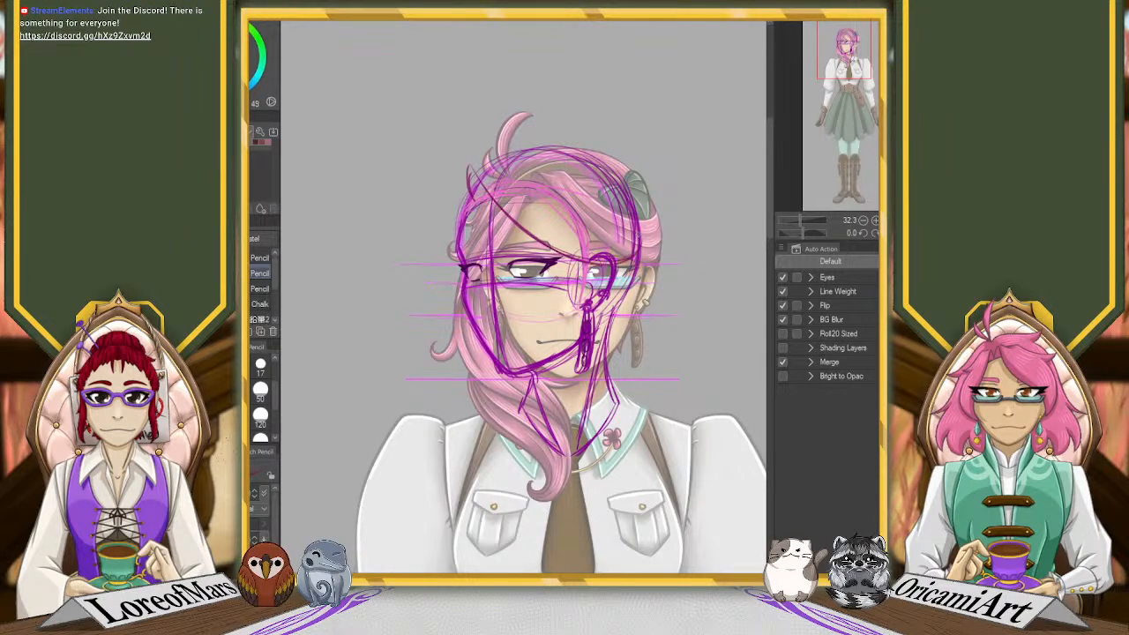
left_click_drag(471, 196, 466, 165)
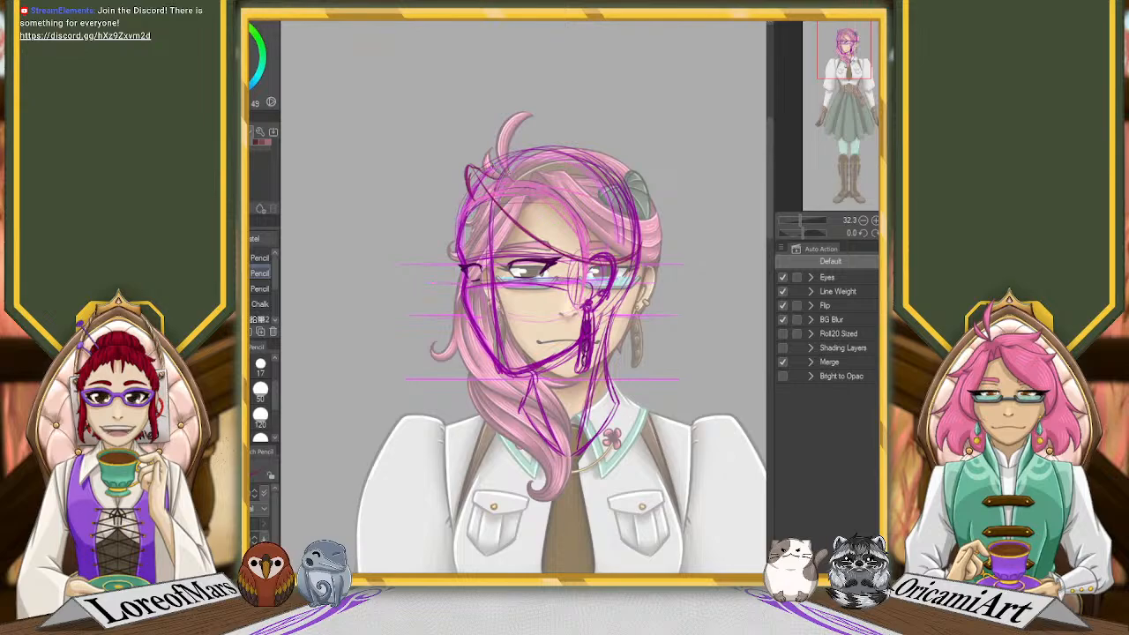
key("j")
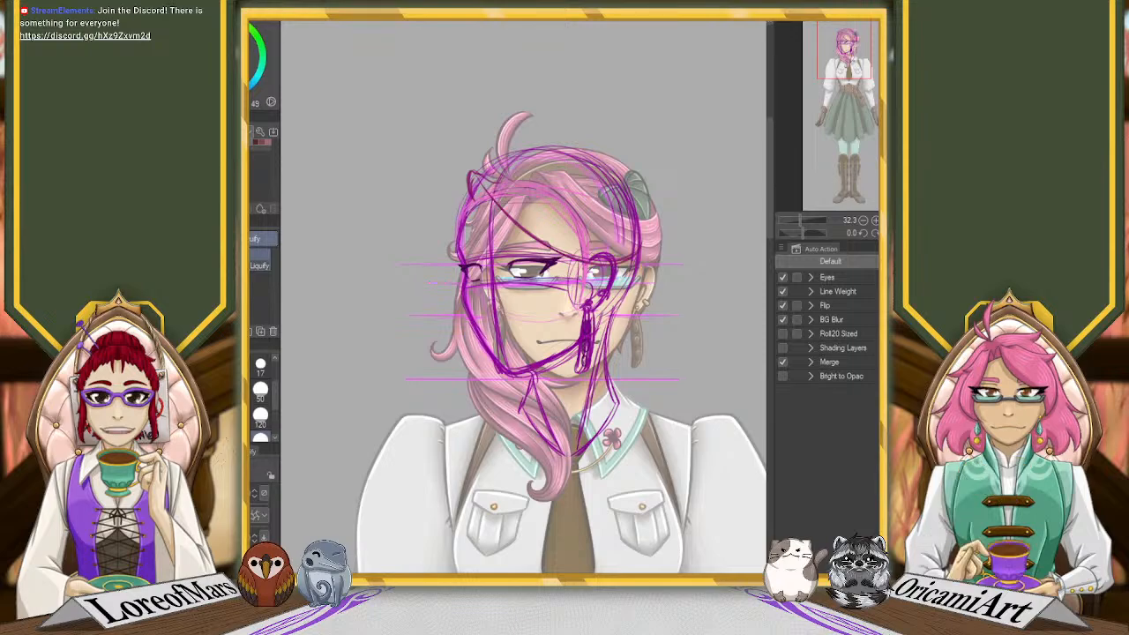
Sketch the lock of hair curving outside the far side of the face and adjust it with Liquify at brush size 300
key("p")
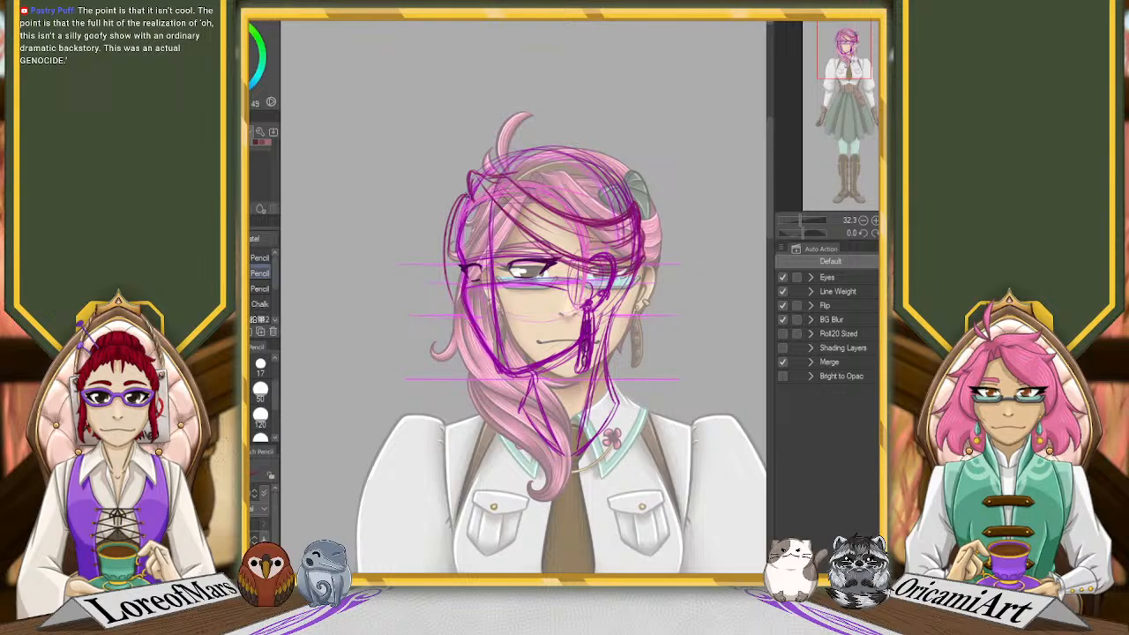
left_click_drag(462, 192, 444, 279)
left_click_drag(448, 210, 439, 279)
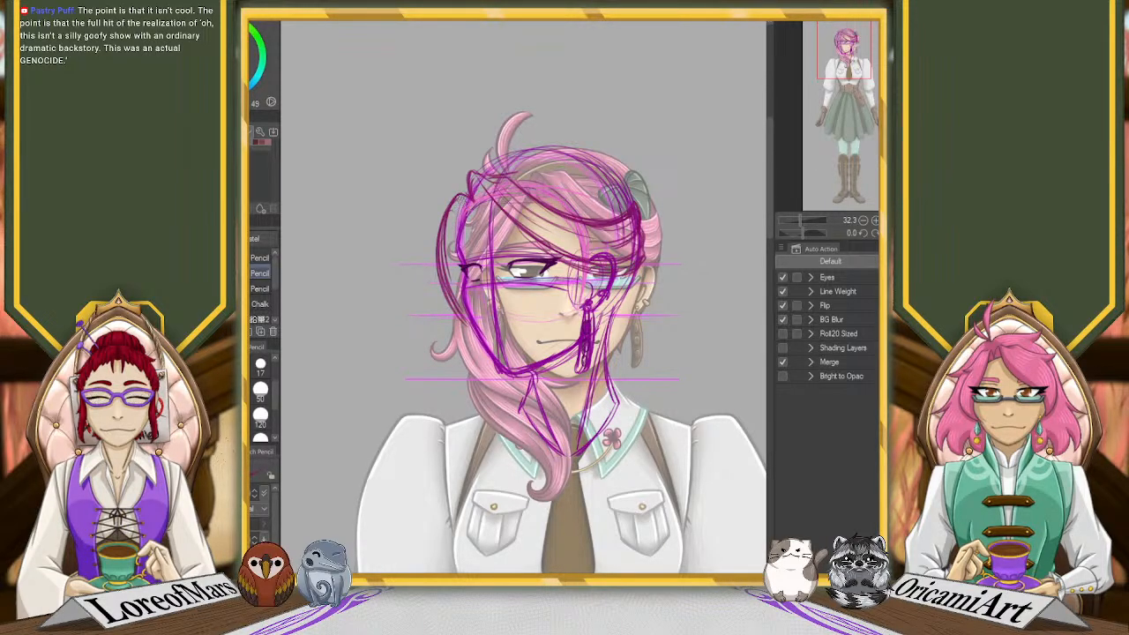
left_click_drag(460, 197, 447, 256)
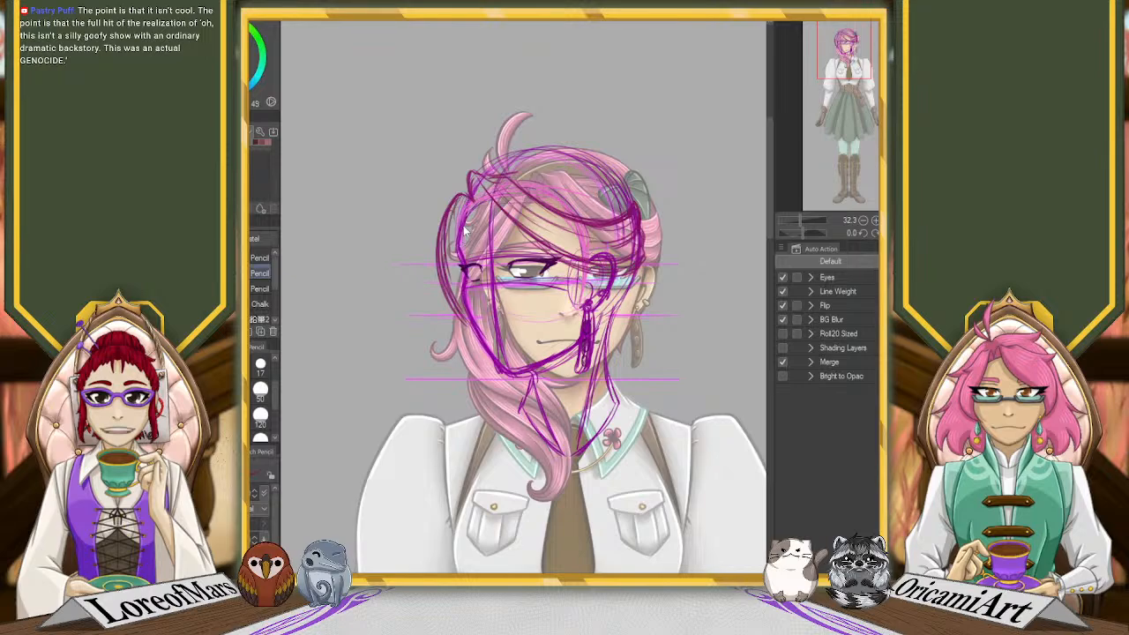
left_click_drag(468, 201, 447, 259)
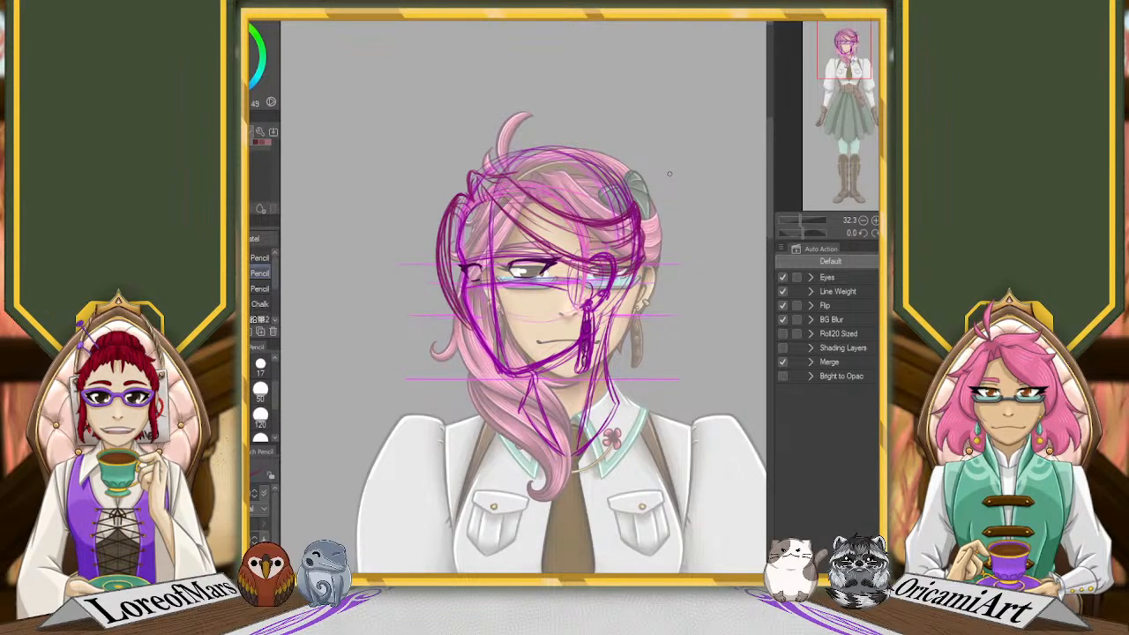
key("j")
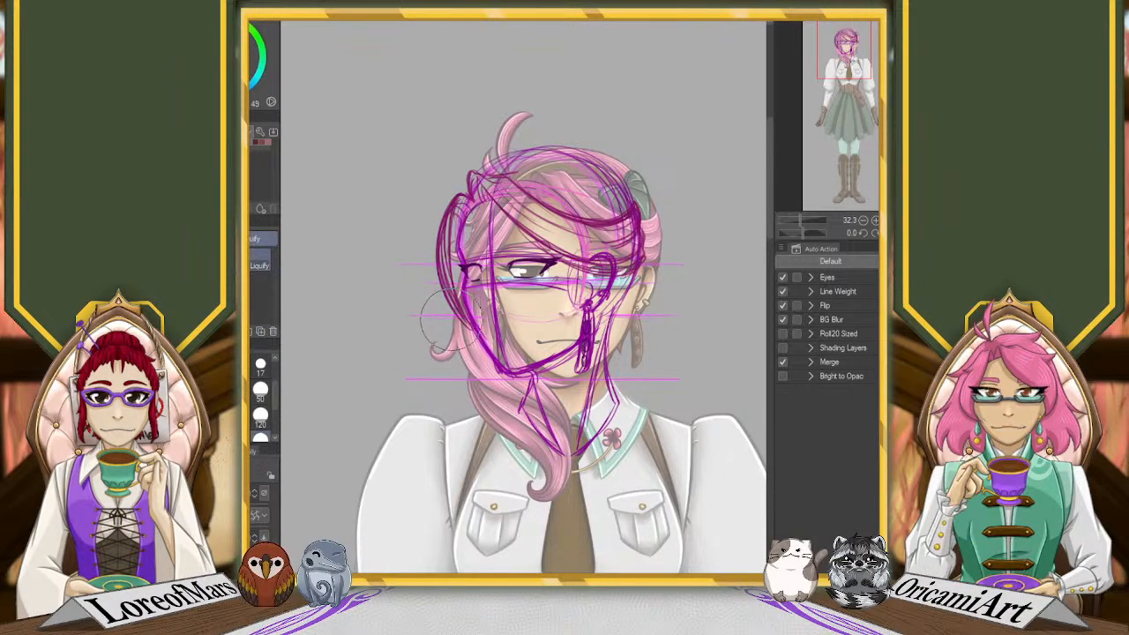
left_click(261, 418)
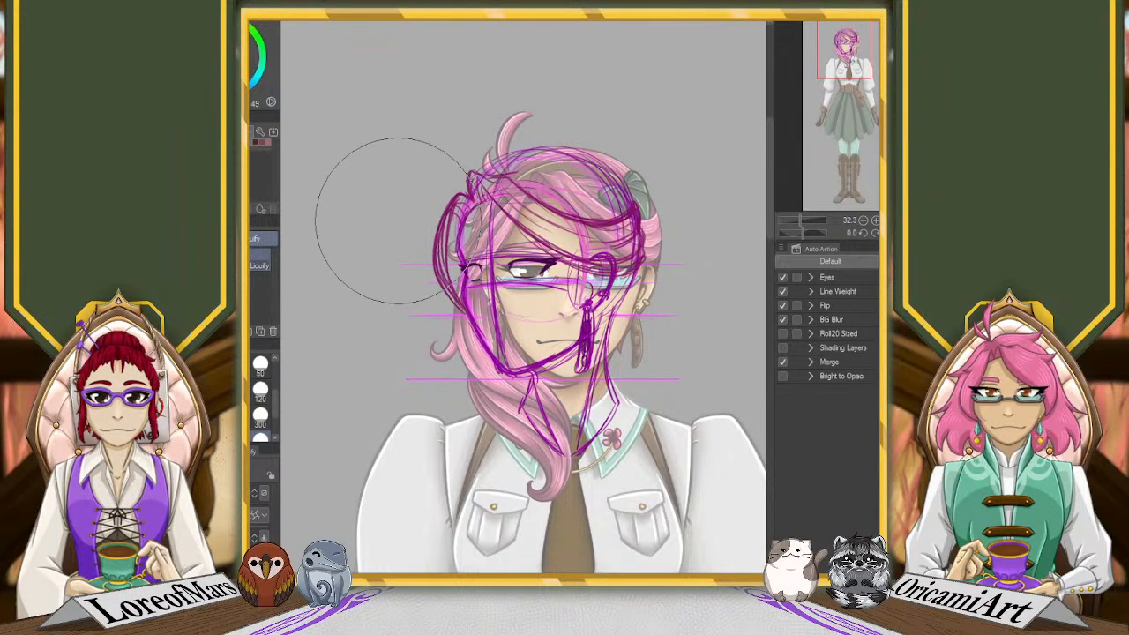
Sketch a dark blue headband over the crown and a green leaf ornament at its lower end above the ear
key("p")
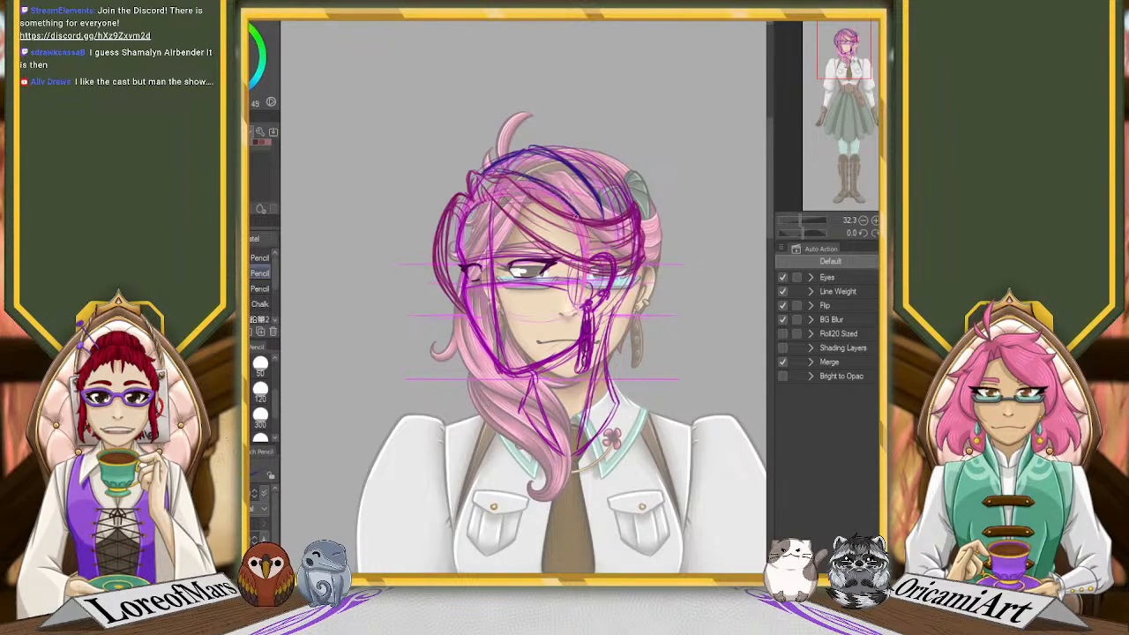
mouse_move(515, 153)
left_mouse_down()
mouse_move(587, 186)
mouse_move(534, 159)
mouse_move(598, 218)
mouse_move(593, 191)
mouse_move(558, 165)
mouse_move(606, 217)
left_mouse_up()
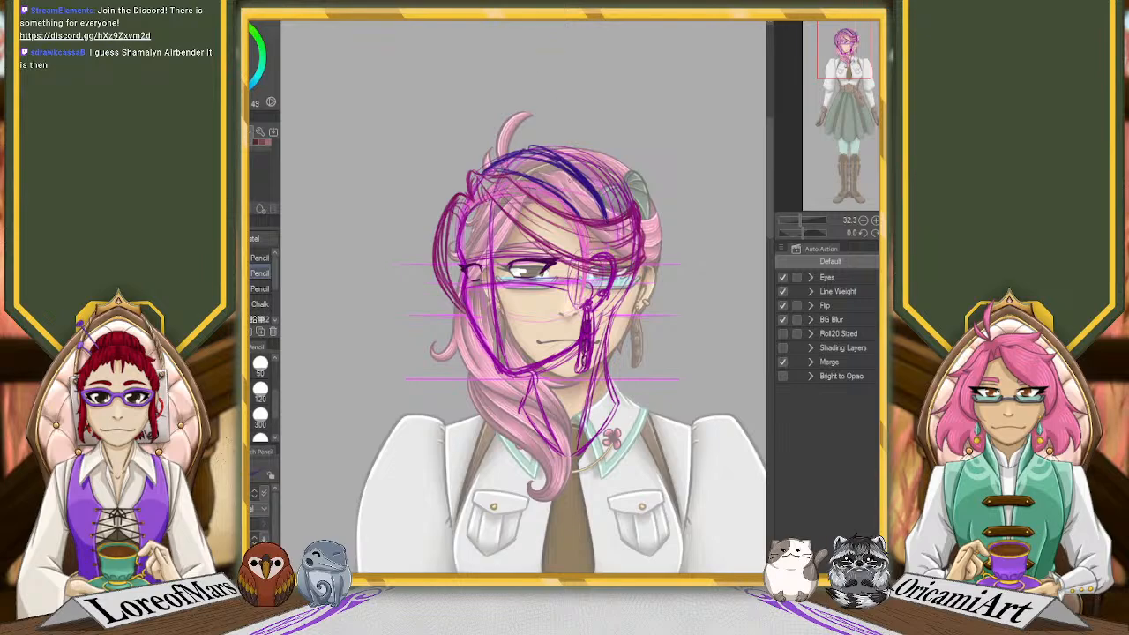
mouse_move(579, 187)
left_mouse_down()
mouse_move(600, 178)
mouse_move(607, 210)
left_mouse_up()
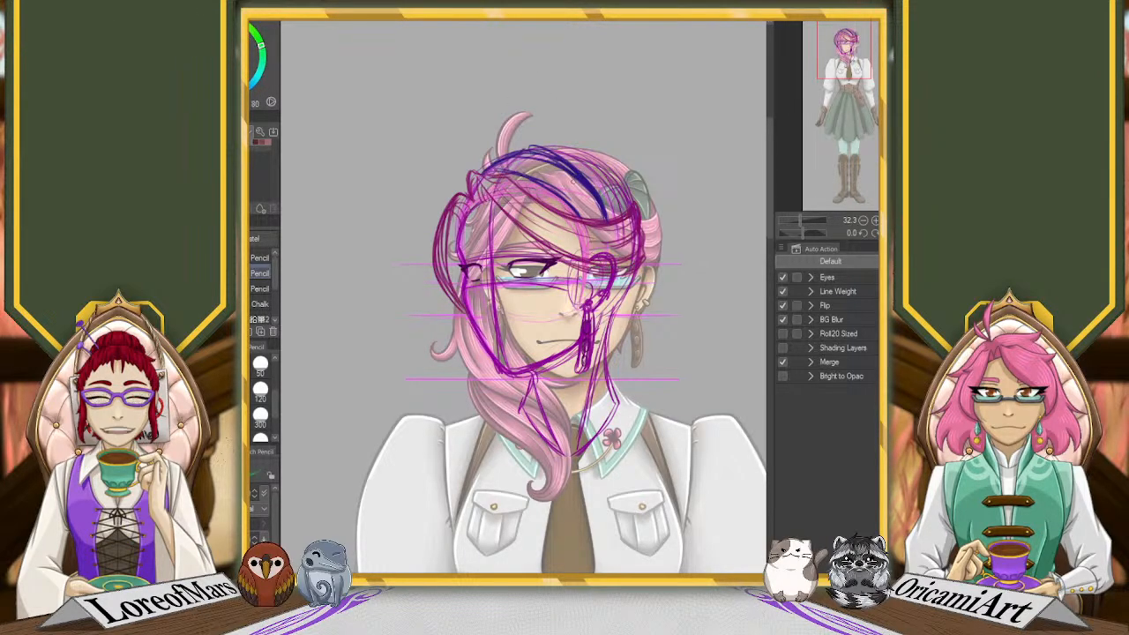
left_click_drag(577, 176, 605, 208)
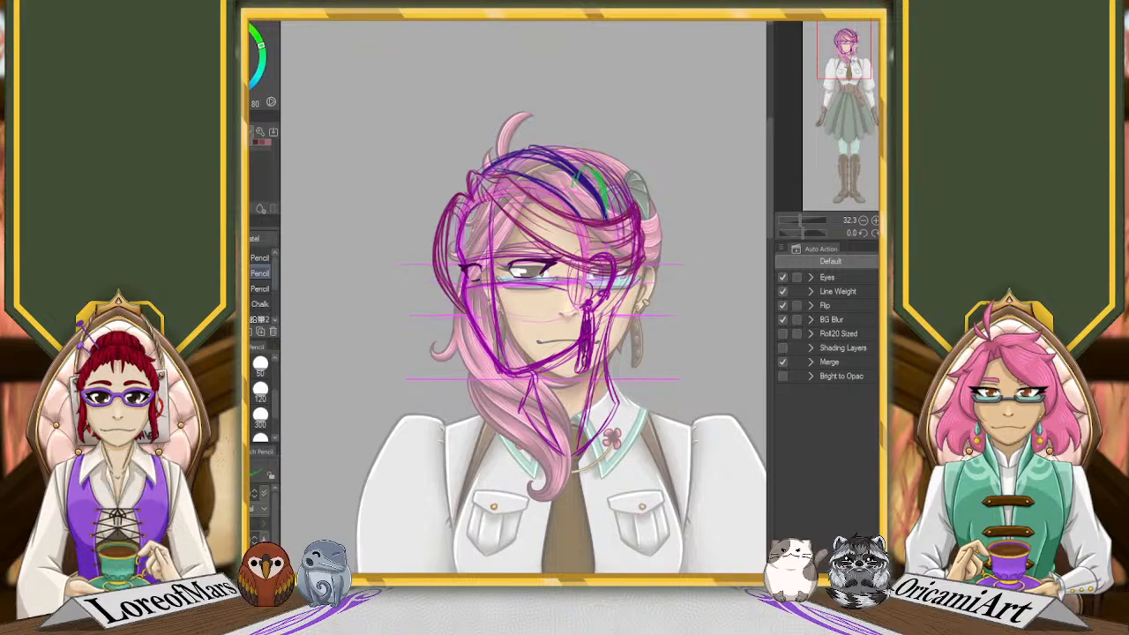
left_click_drag(587, 168, 556, 193)
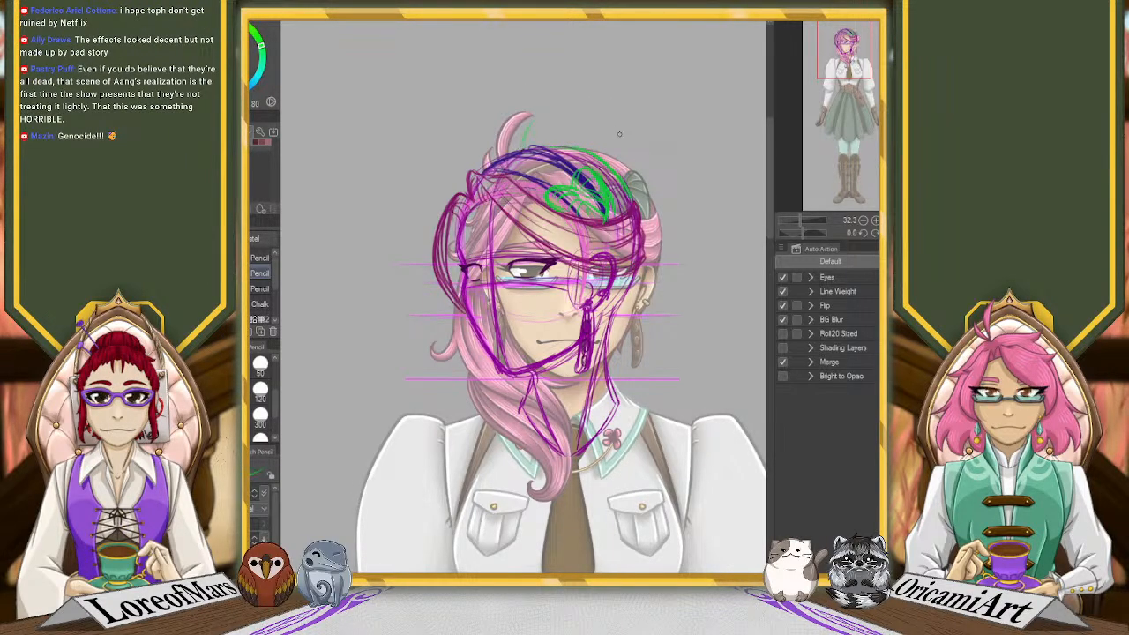
left_click_drag(493, 162, 533, 110)
left_click_drag(483, 146, 474, 169)
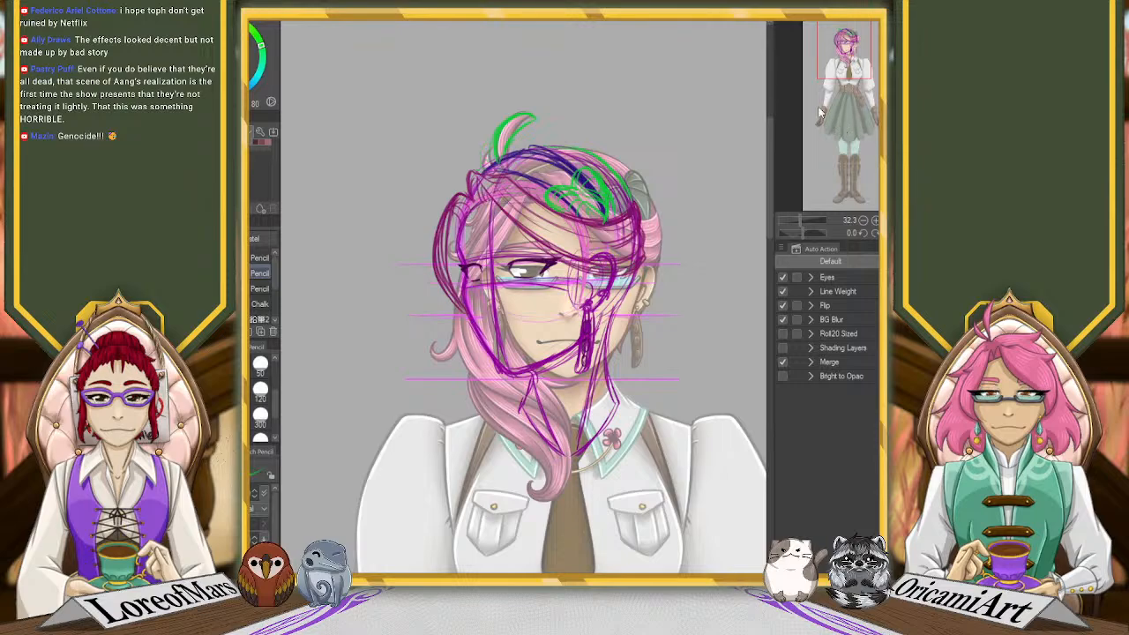
key("ctrl+z")
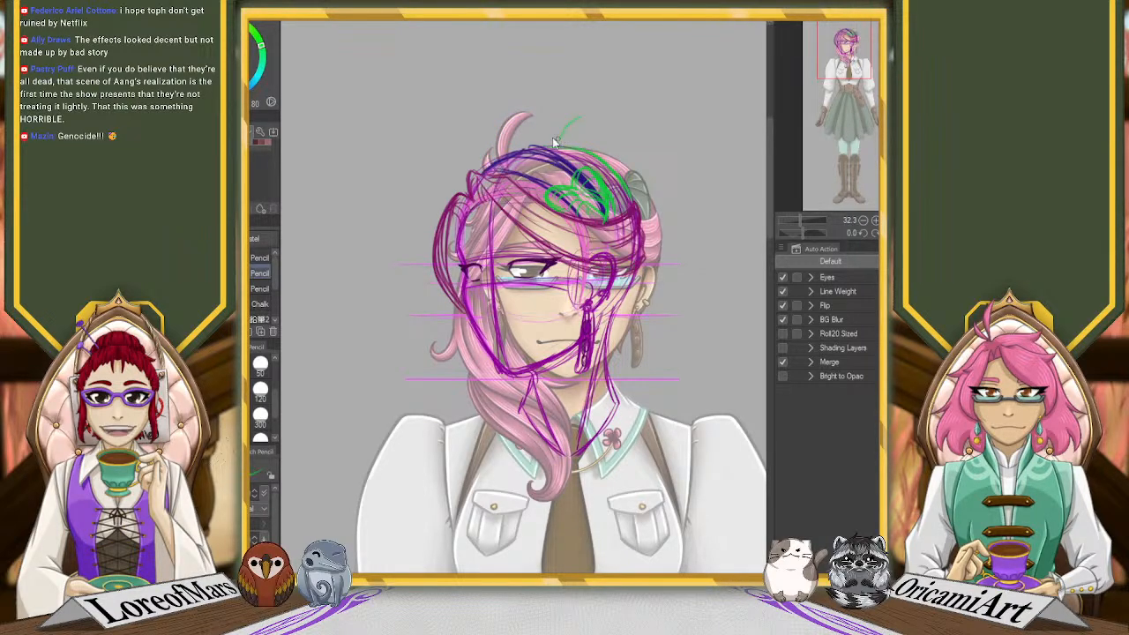
left_click_drag(561, 115, 582, 108)
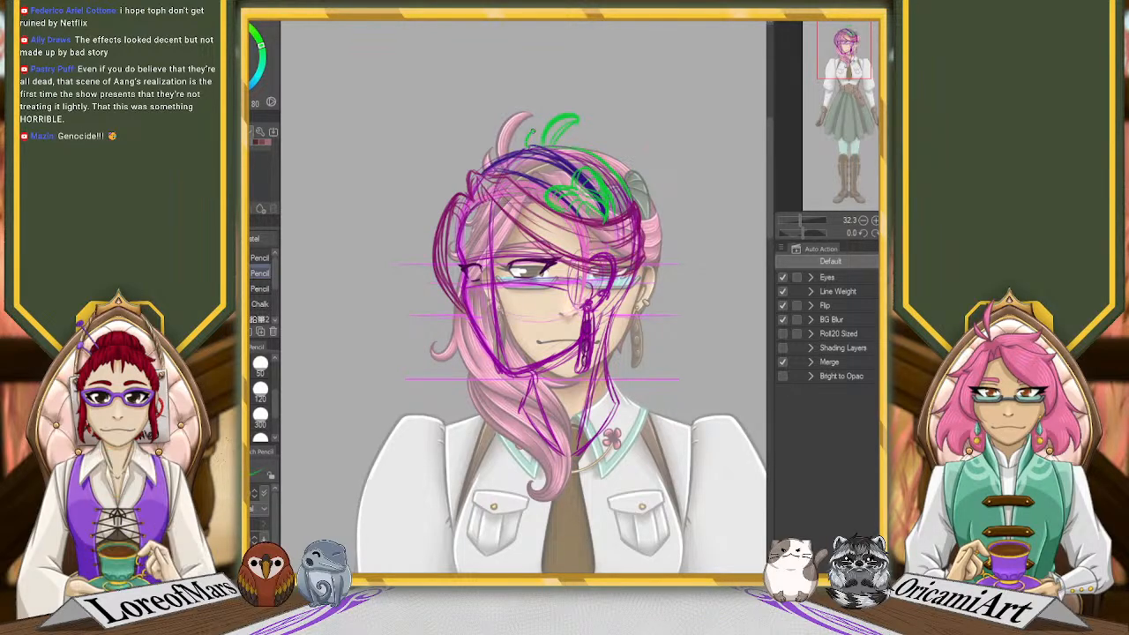
left_click_drag(527, 142, 575, 124)
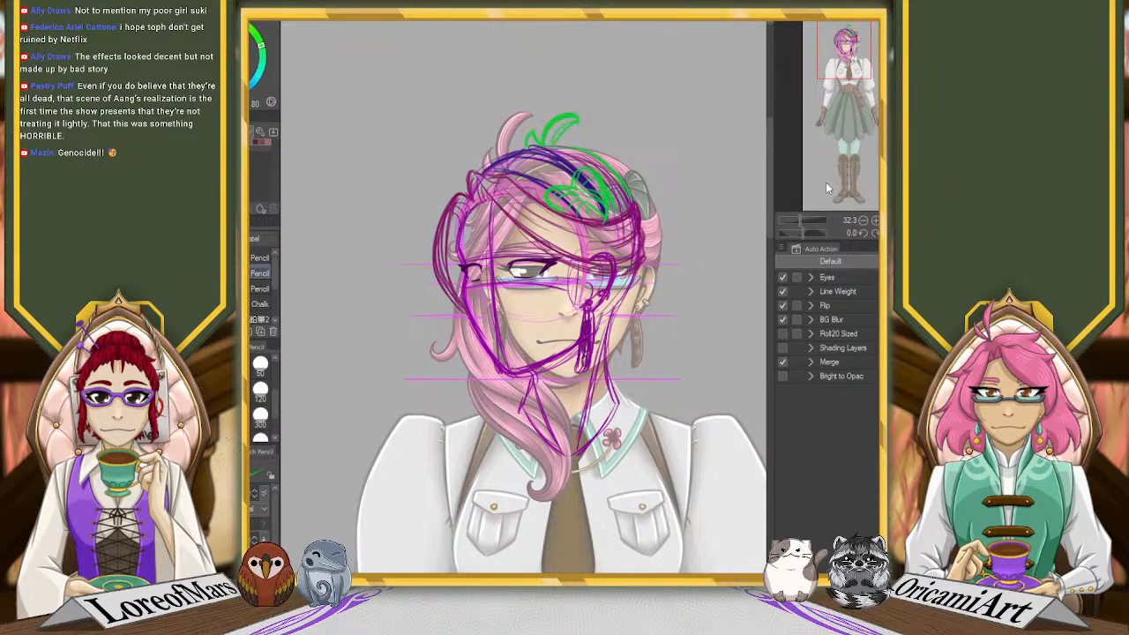
key("ctrl+z")
key("ctrl+z")
mouse_move(610, 165)
left_mouse_down()
mouse_move(590, 118)
mouse_move(603, 115)
left_mouse_up()
key("ctrl+z")
key("ctrl+z")
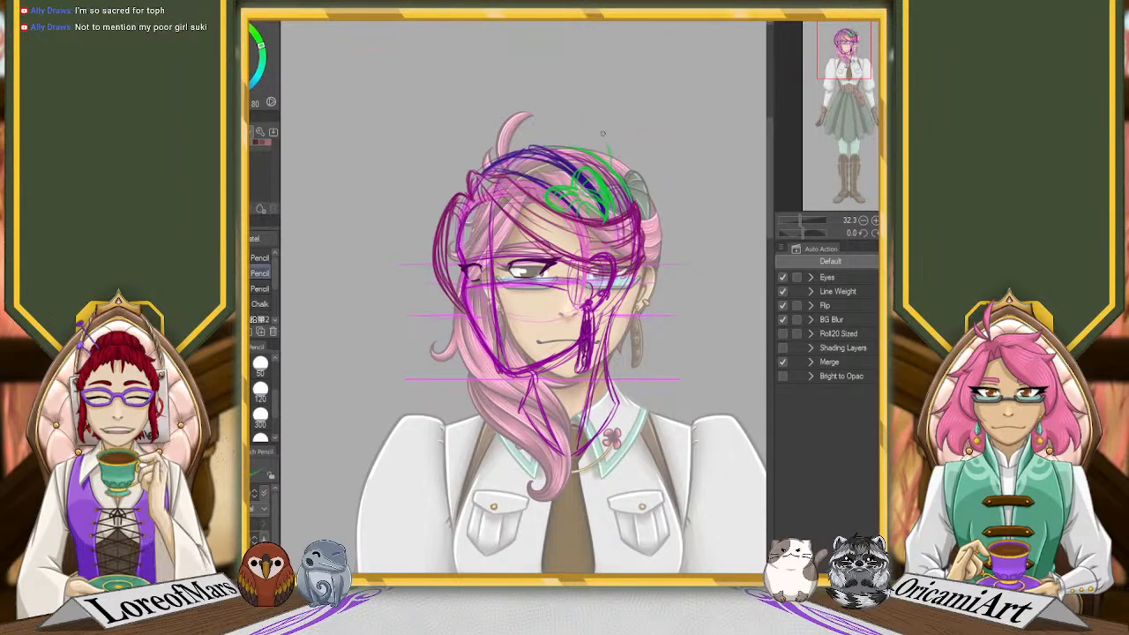
Sketch in green the upright curl with leafy tuft above the headband ornament and the long wavy lock hanging below the jaw
mouse_move(610, 165)
left_mouse_down()
mouse_move(586, 114)
mouse_move(618, 126)
mouse_move(619, 159)
mouse_move(633, 149)
left_mouse_up()
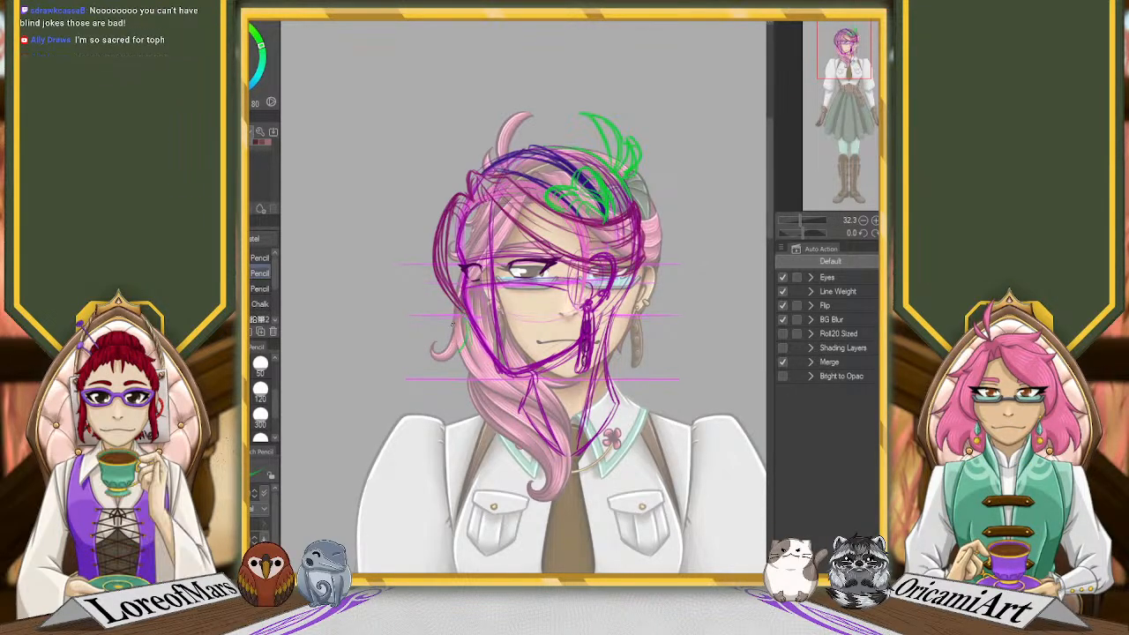
mouse_move(453, 324)
left_mouse_down()
mouse_move(460, 351)
mouse_move(551, 431)
left_mouse_up()
key("ctrl+z")
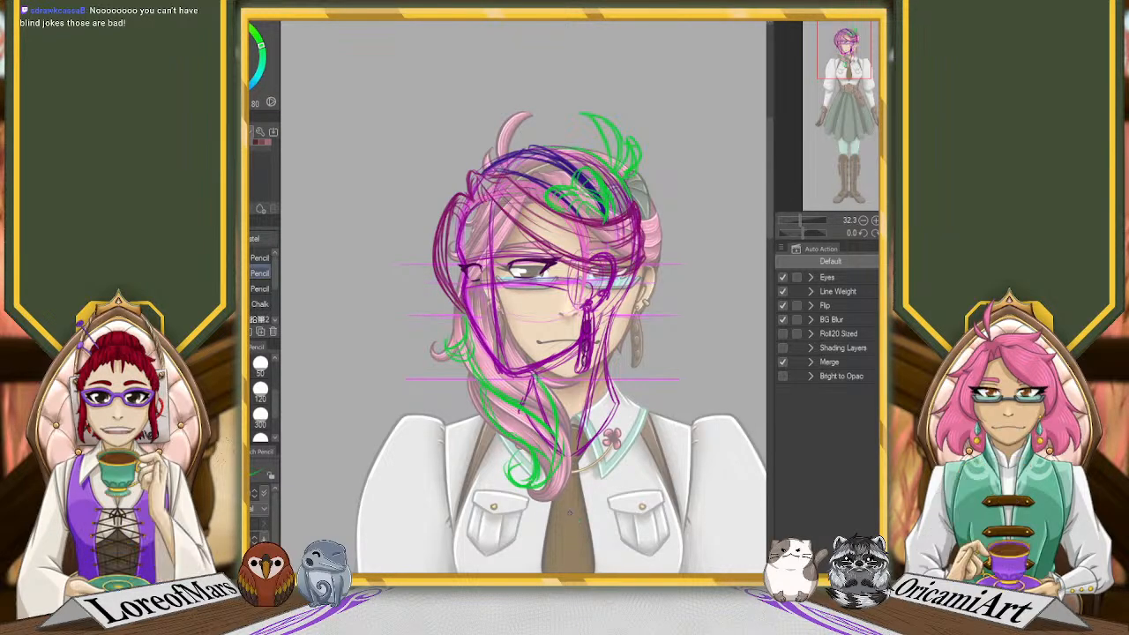
key("ctrl+z")
key("ctrl+z")
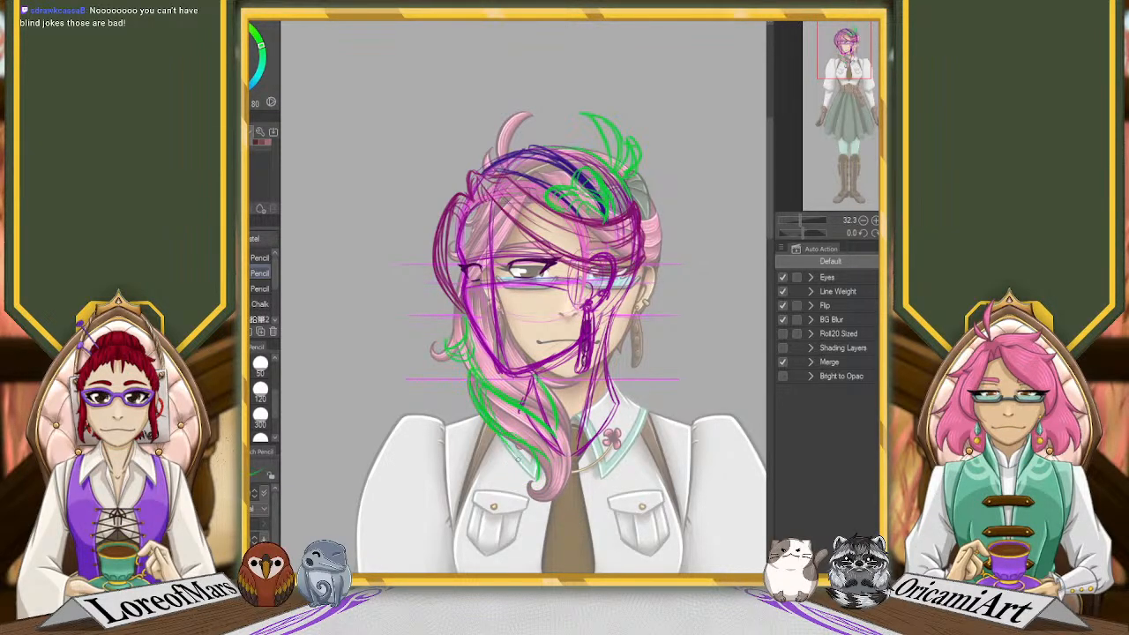
left_click_drag(514, 440, 536, 480)
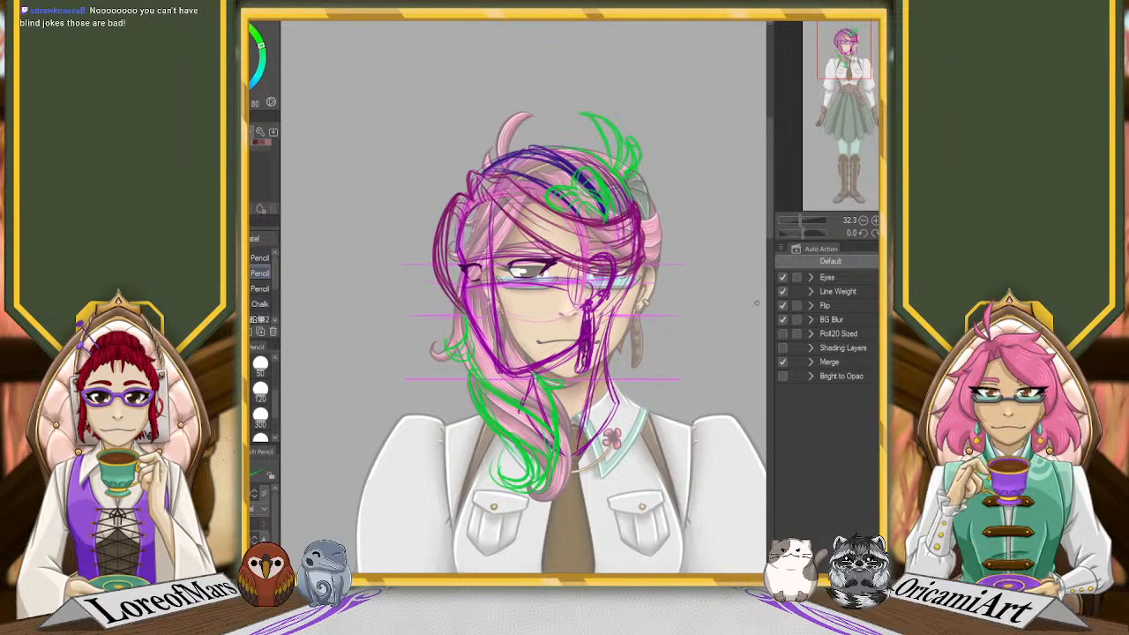
Reshape the long green lock below the chin with Liquify
key("j")
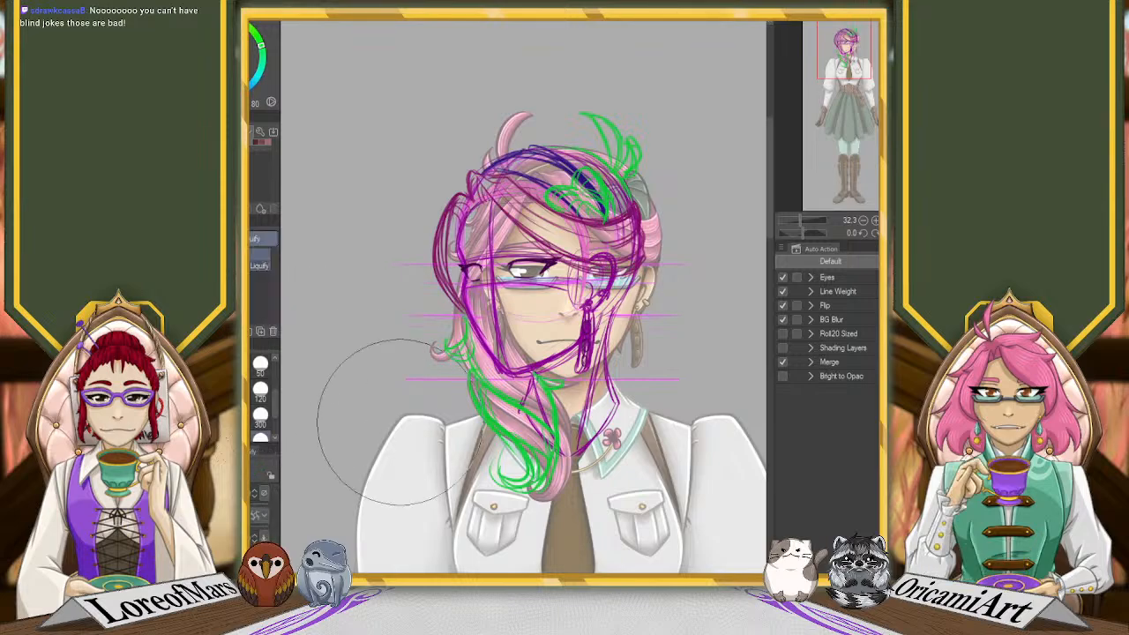
mouse_move(545, 434)
left_mouse_down()
mouse_move(531, 436)
mouse_move(552, 434)
left_mouse_up()
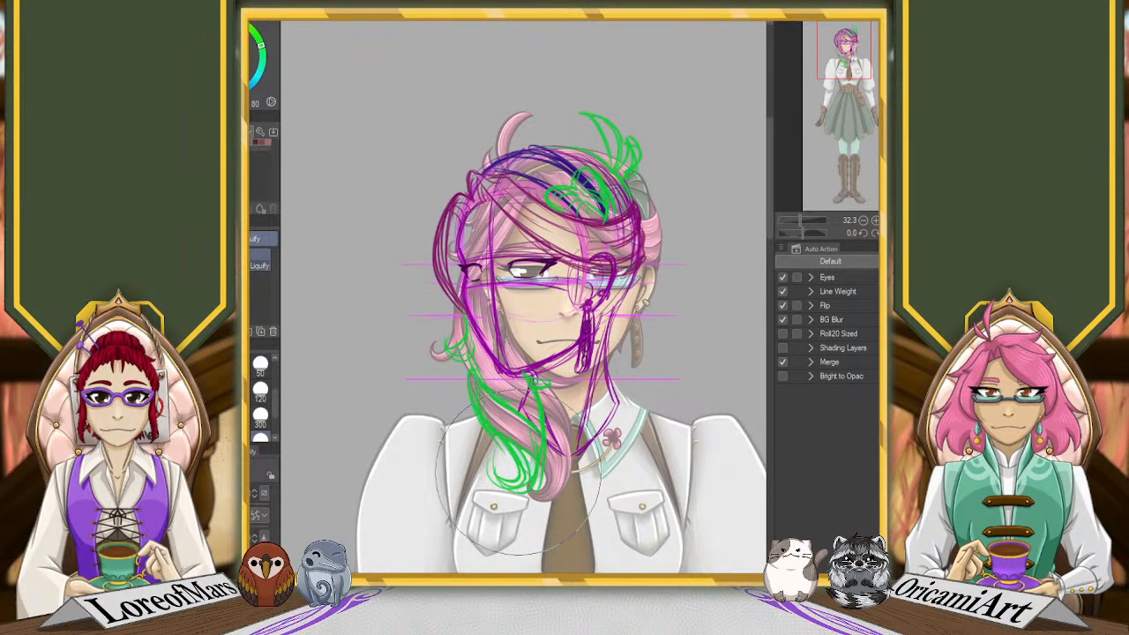
left_click_drag(569, 457, 522, 509)
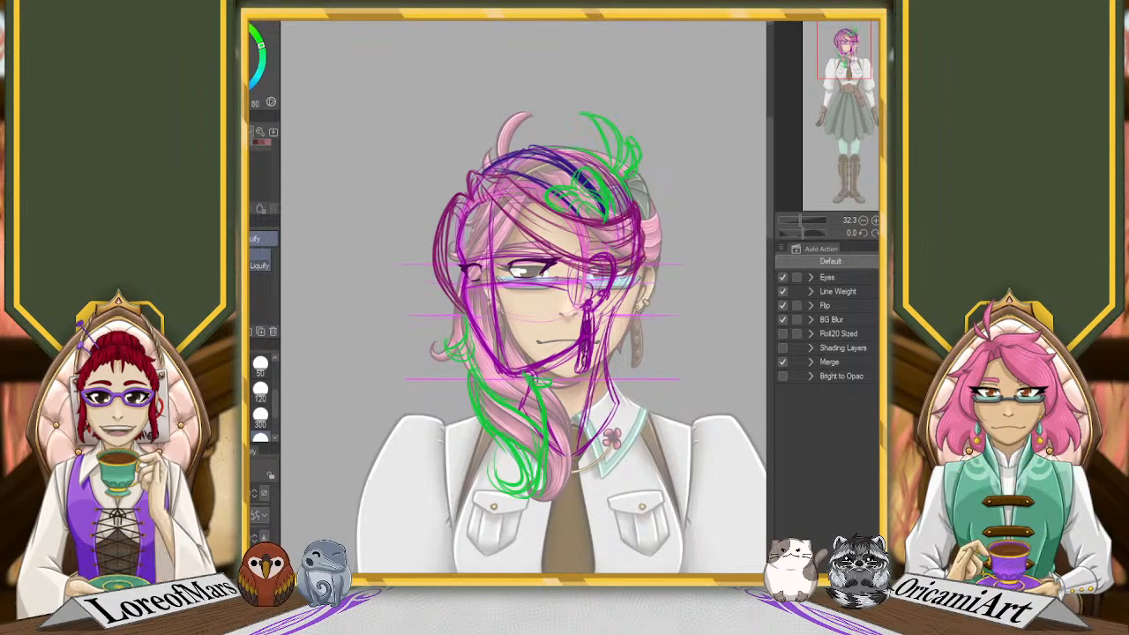
Pencil in green the hair behind the ear and the eyebrows, irises, nose and mouth, and hide the coloured reference
key("p")
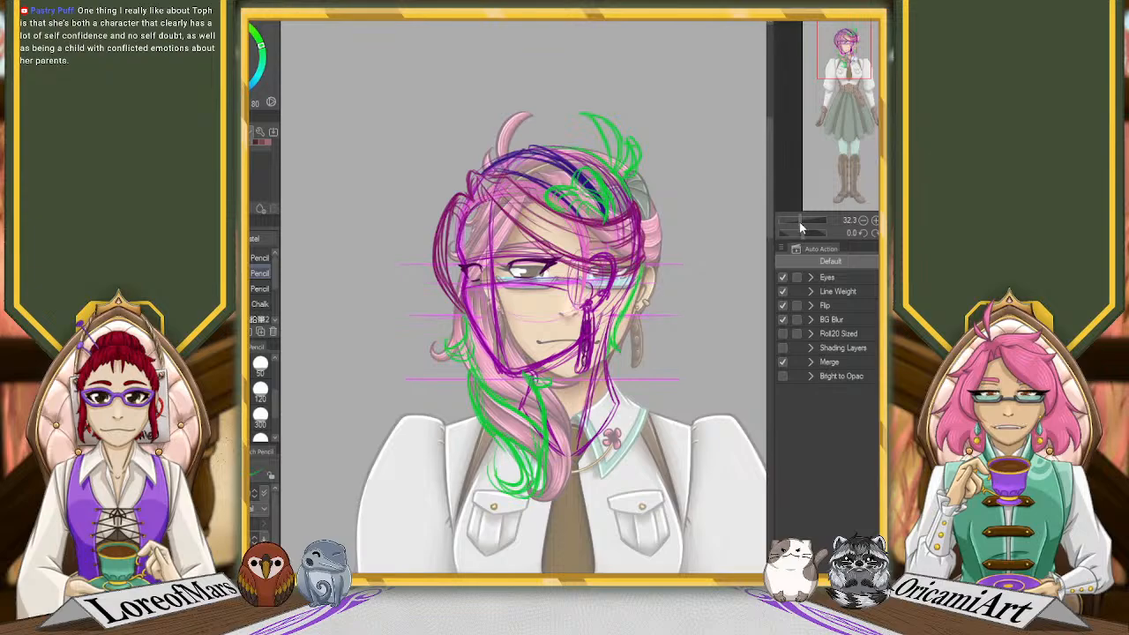
left_click_drag(800, 222, 802, 221)
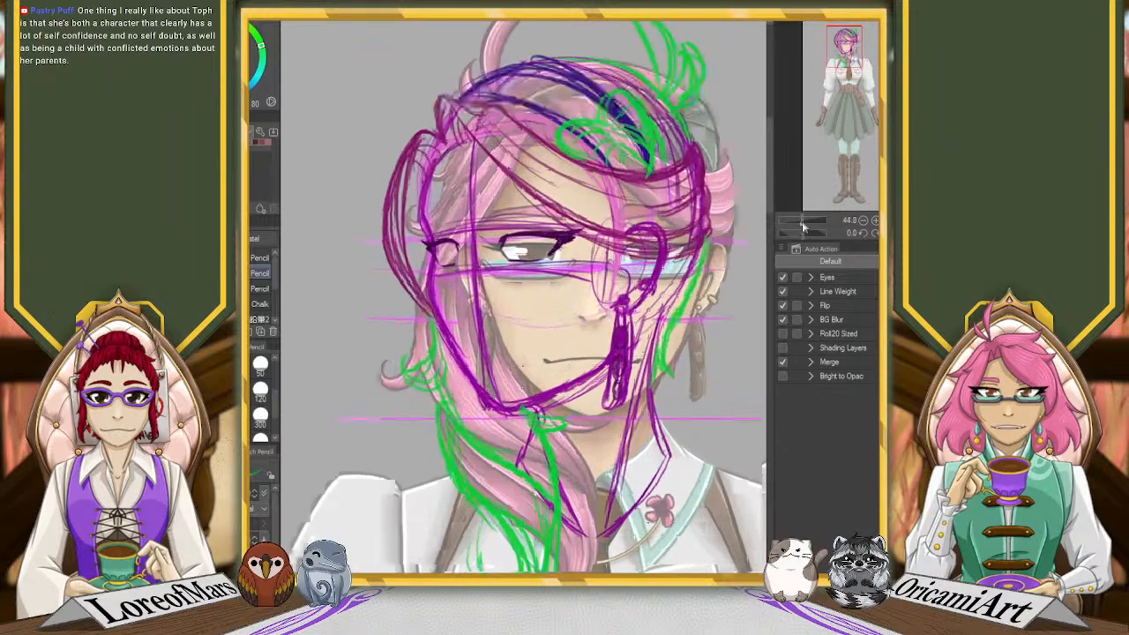
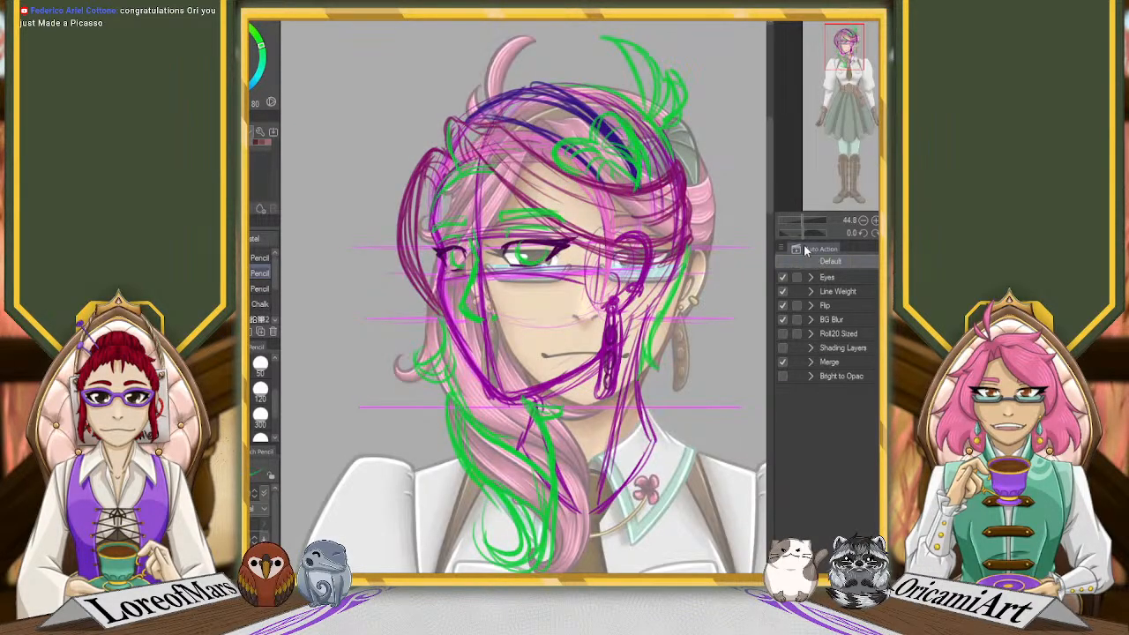
left_click_drag(804, 234, 797, 237)
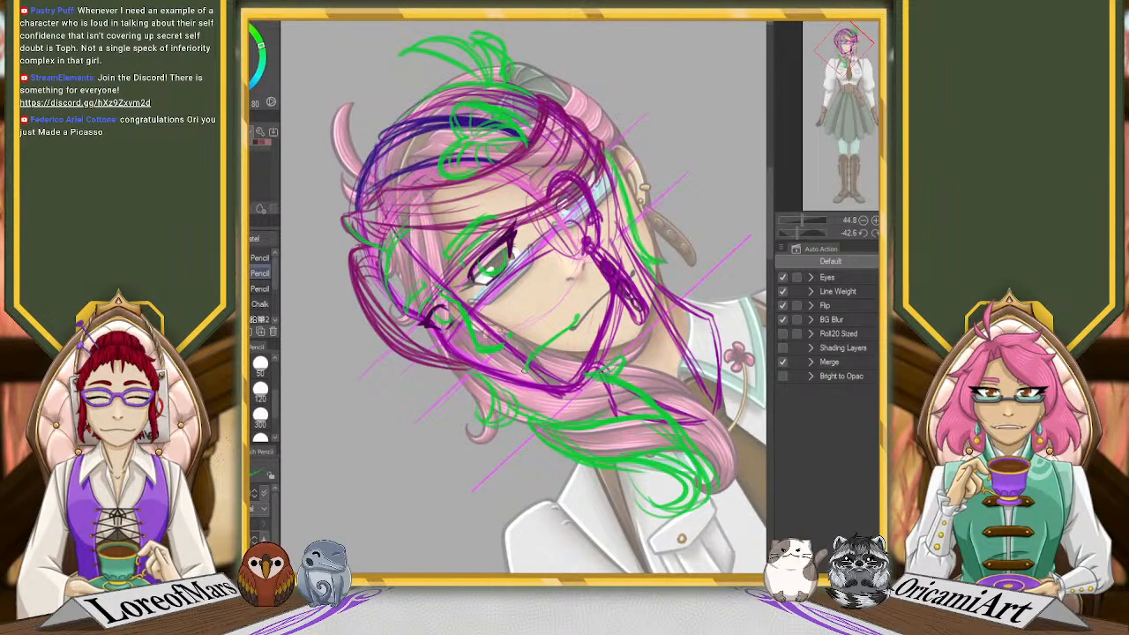
left_click(886, 234)
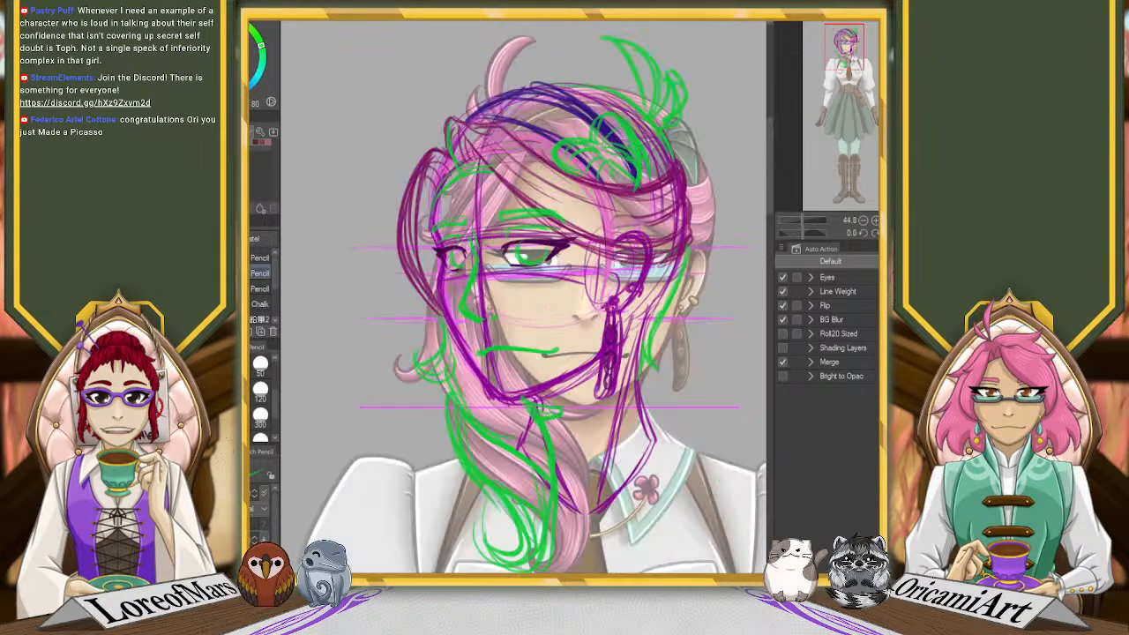
left_click(892, 353)
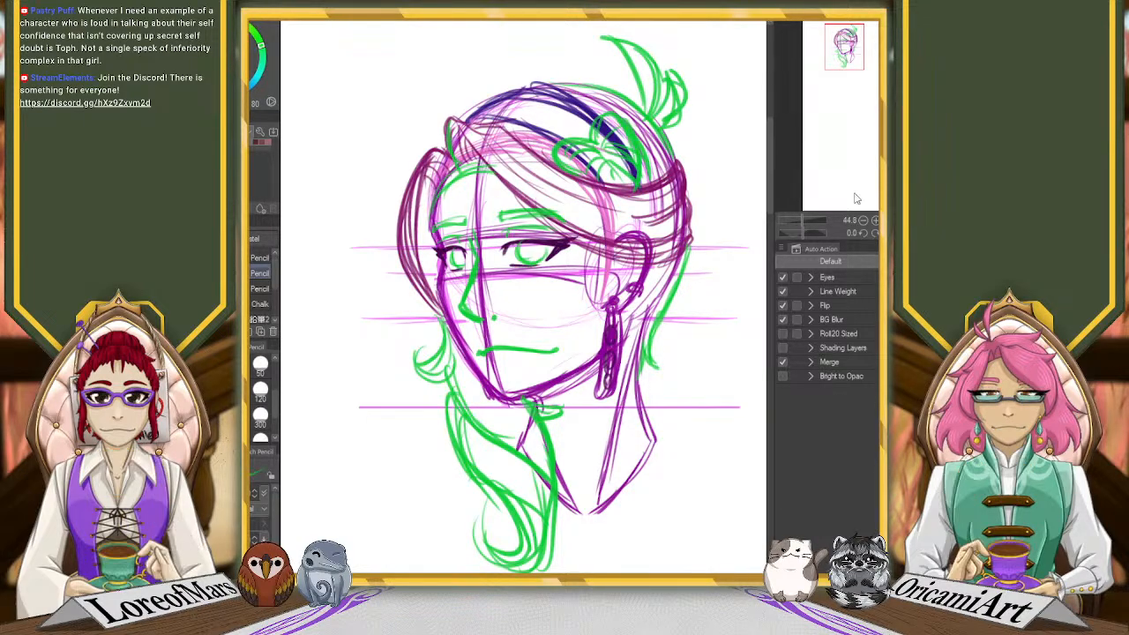
Lasso the eyebrow above the nearer eye for a transform and check the head sketch flipped horizontally
key("m")
left_click_drag(524, 187, 593, 222)
key("ctrl+t")
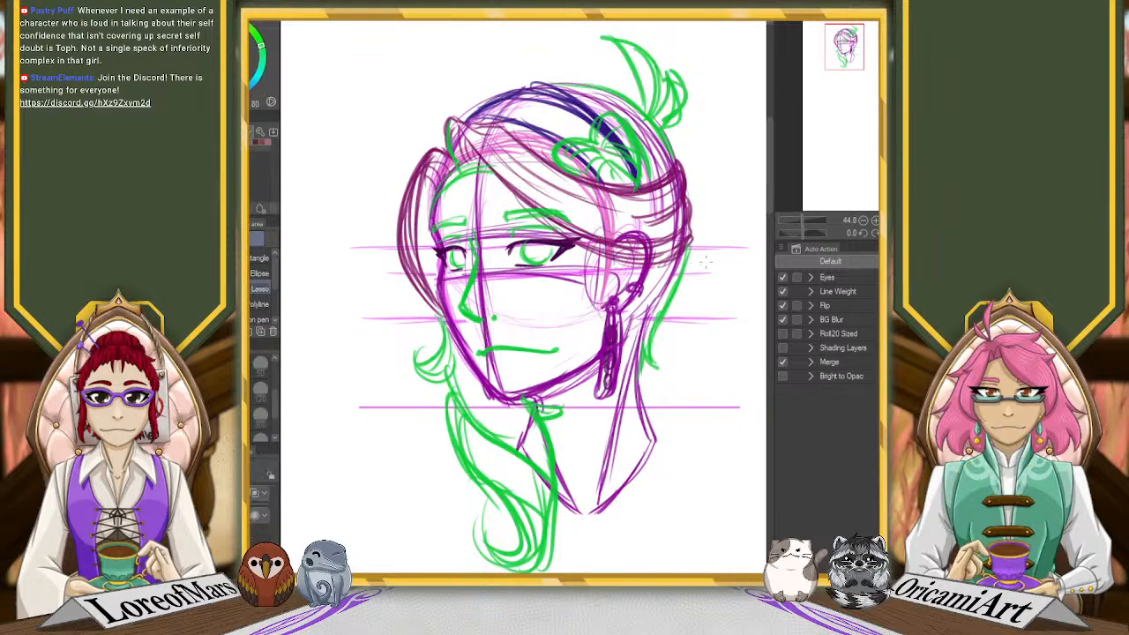
key("h")
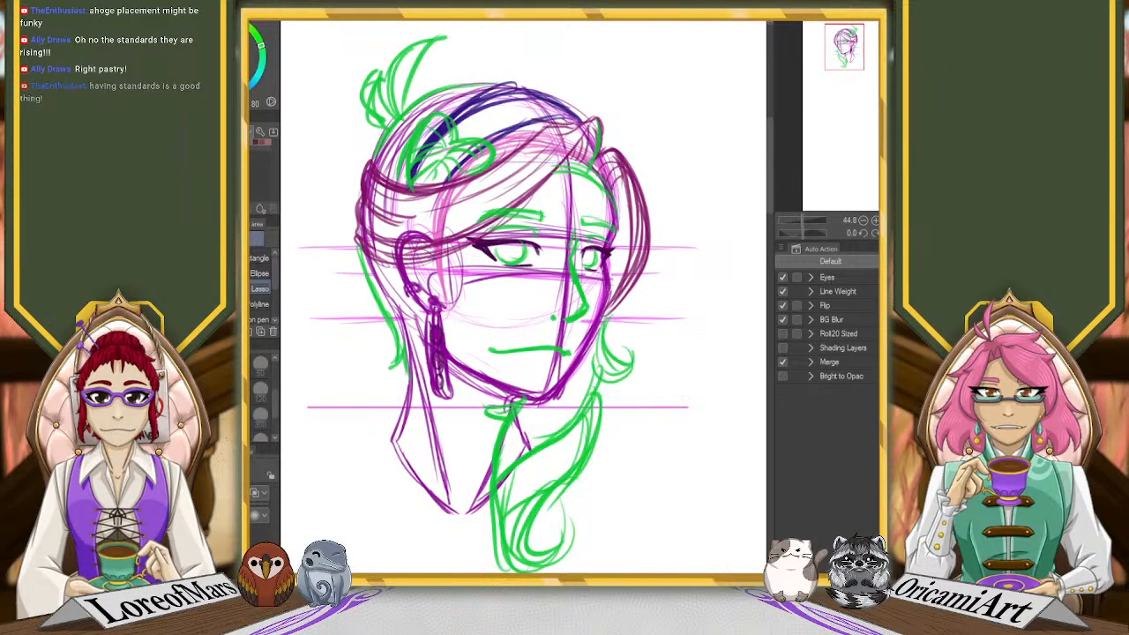
key("h")
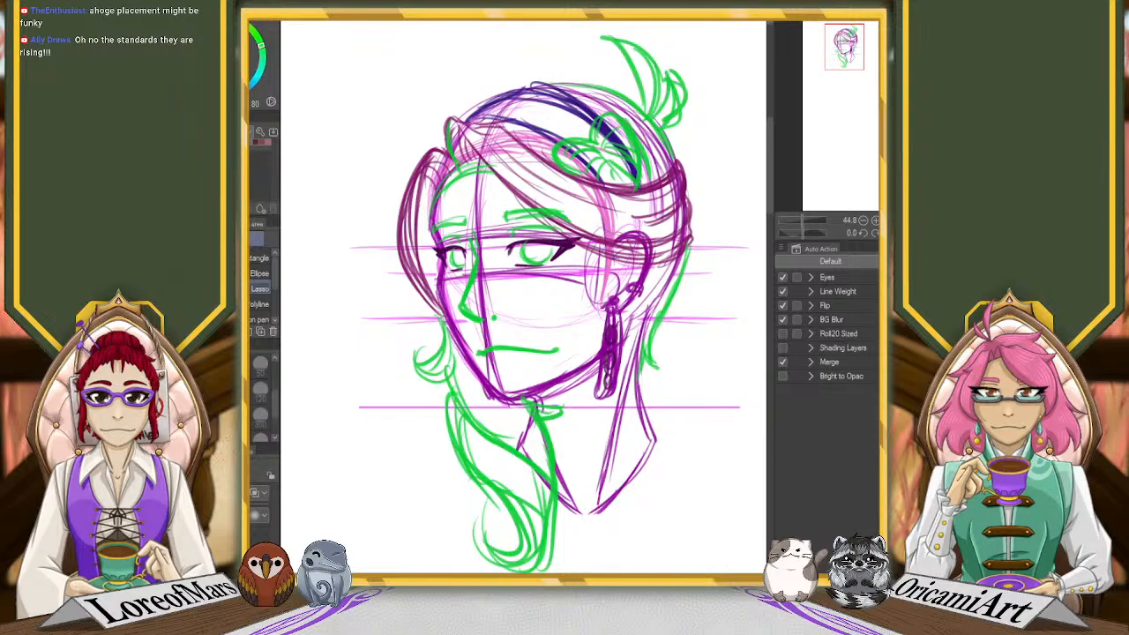
Shift the horizontally flipped copy of the head sketch sideways and keep only that flipped version
key("ctrl+z")
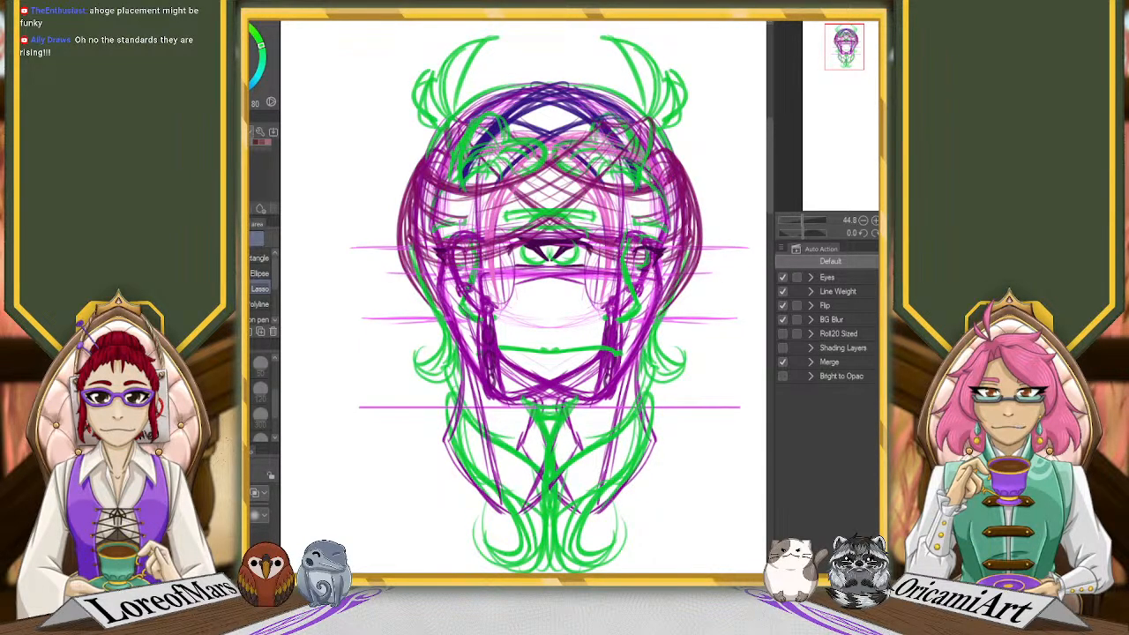
key("k")
mouse_move(703, 449)
left_mouse_down()
mouse_move(756, 451)
mouse_move(728, 453)
mouse_move(739, 455)
left_mouse_up()
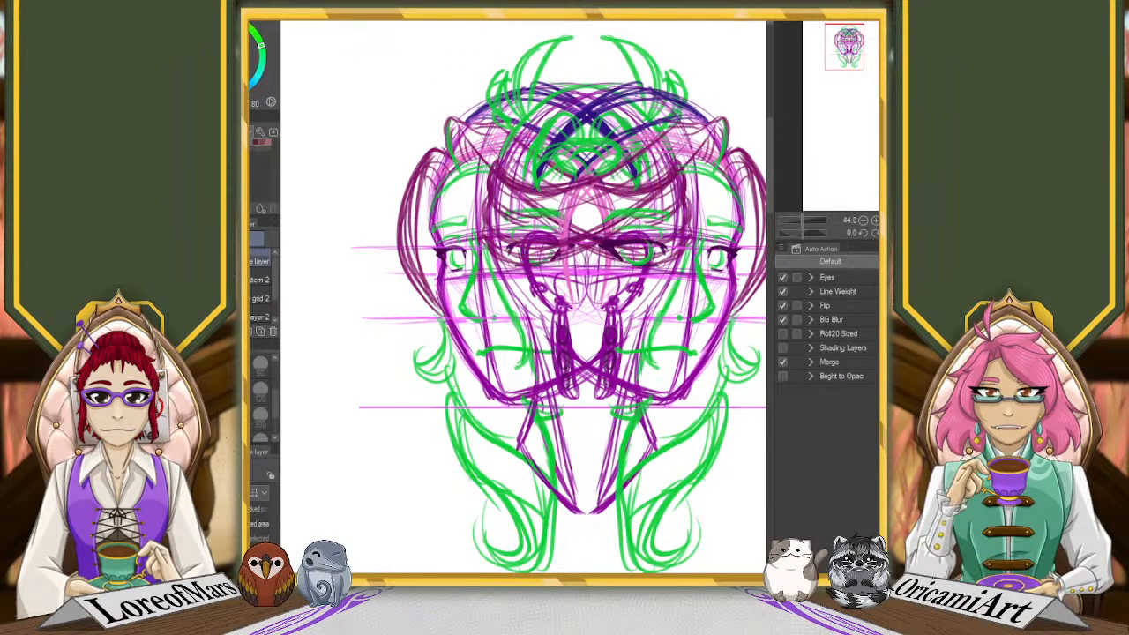
key("Delete")
left_click_drag(855, 60, 860, 57)
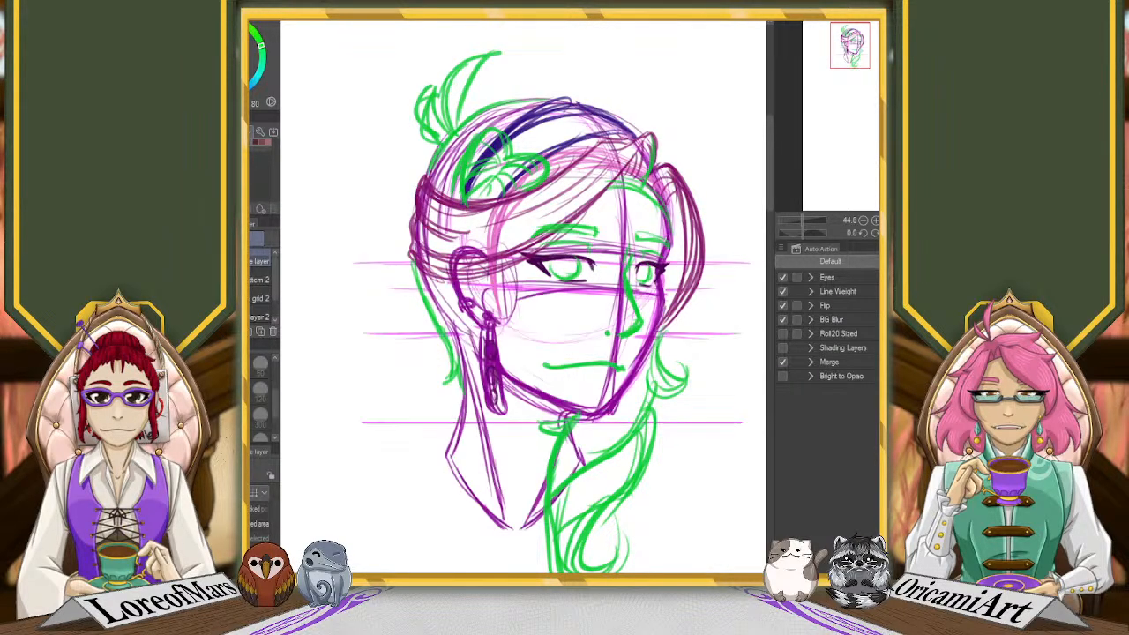
Examine the flipped head's facial features and proportions up close and at a distance
key("ctrl+z")
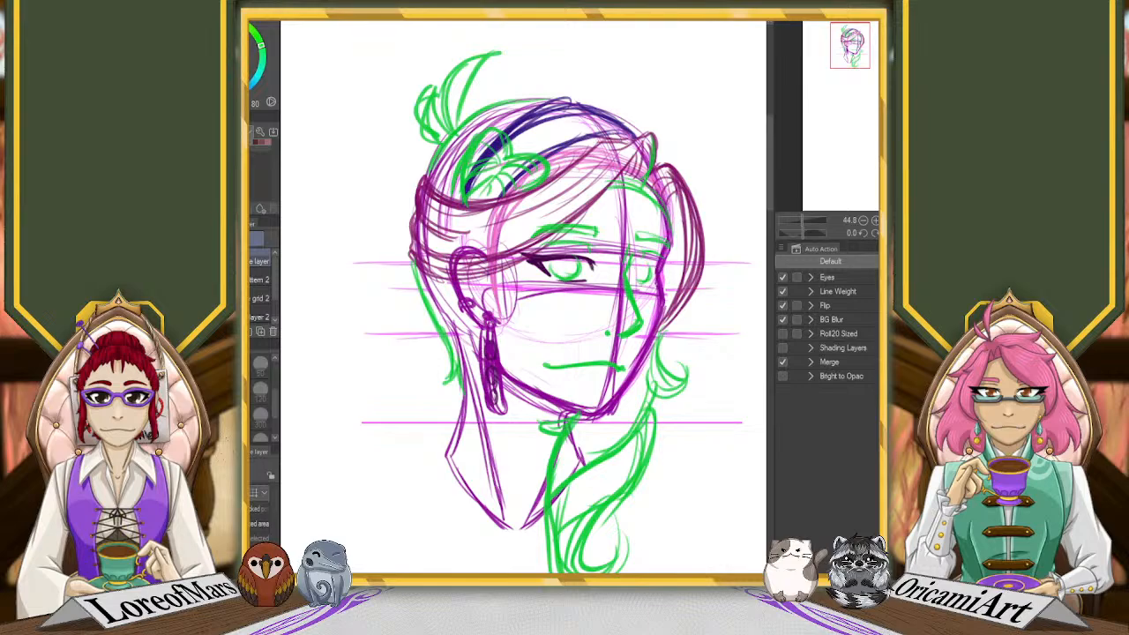
scroll(708, 266, "up", 1)
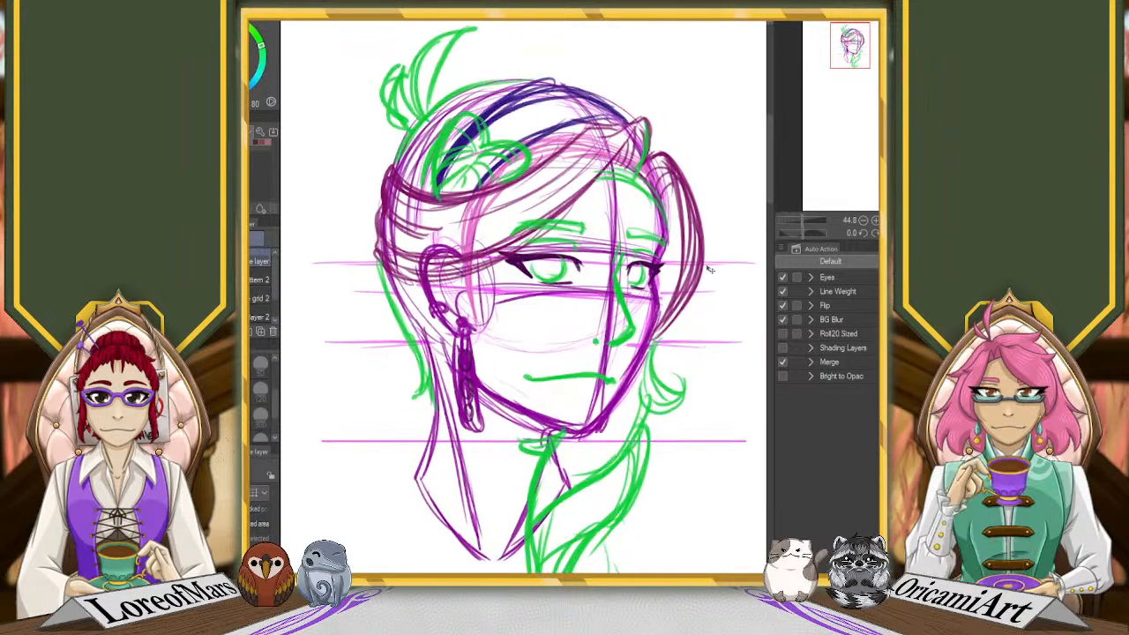
scroll(708, 267, "down", 2)
scroll(710, 269, "up", 2)
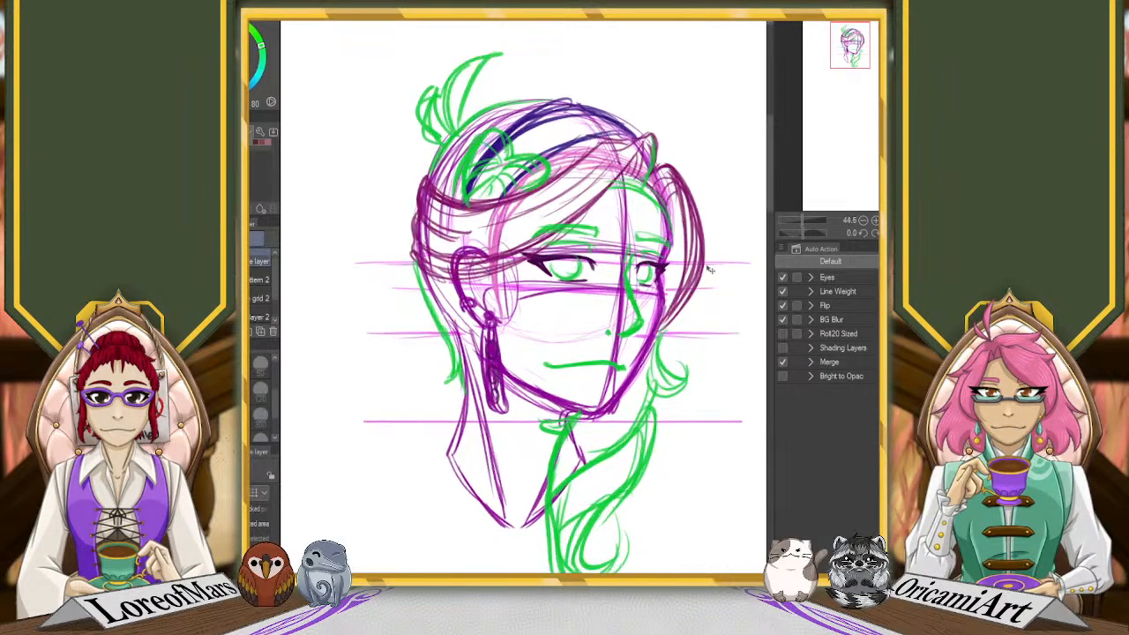
scroll(676, 239, "up", 1)
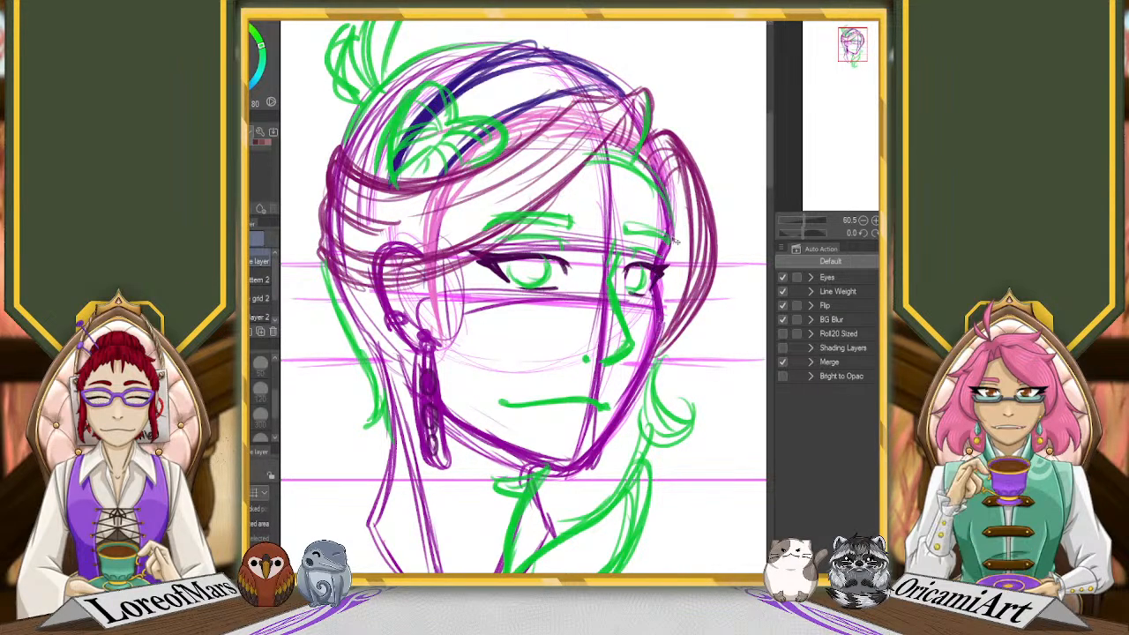
left_click_drag(652, 341, 636, 354)
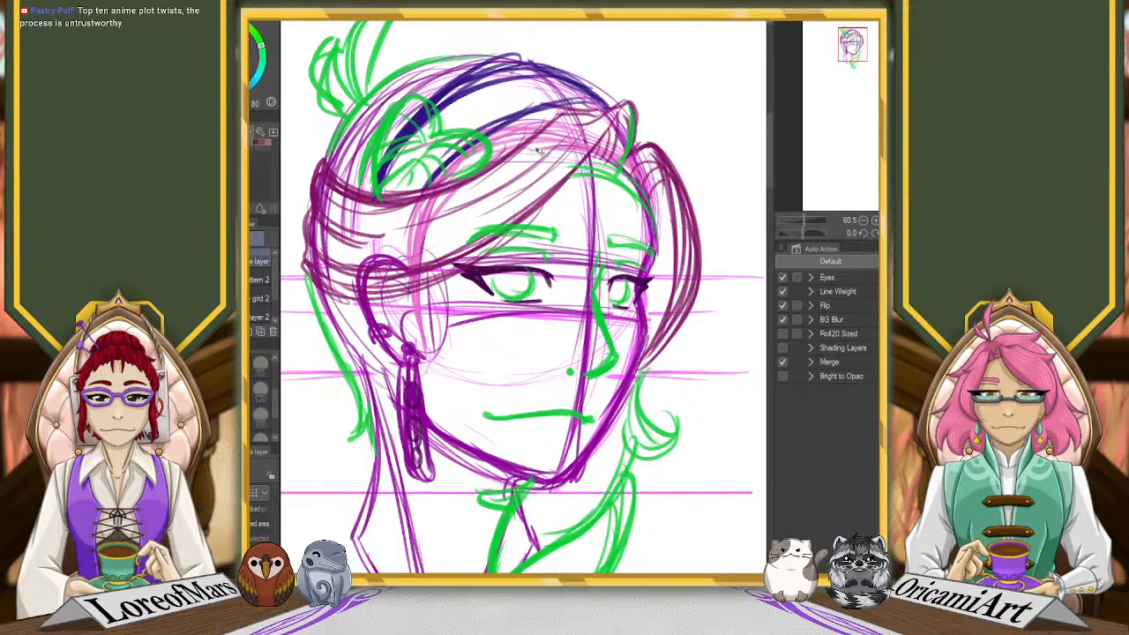
scroll(514, 186, "down", 2)
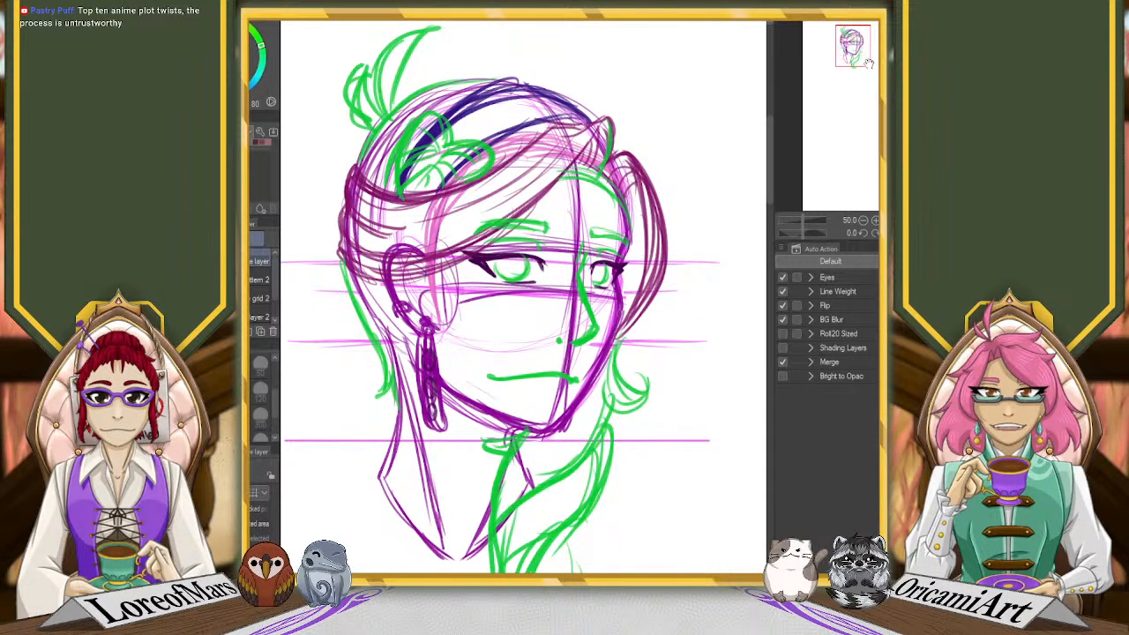
left_click_drag(859, 56, 855, 57)
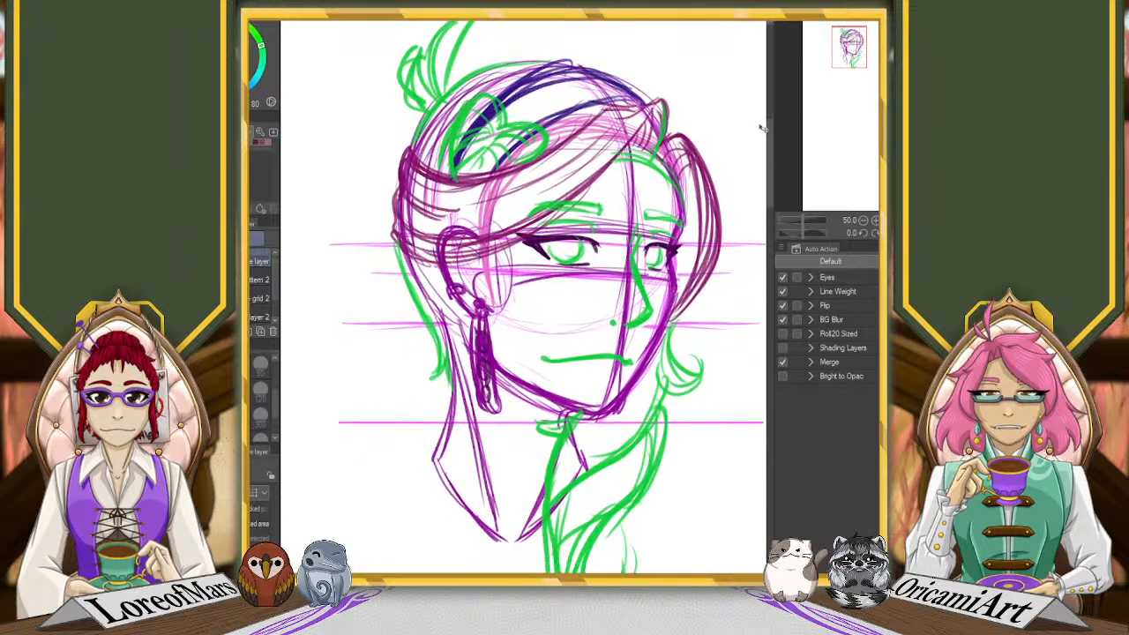
scroll(761, 129, "down", 1)
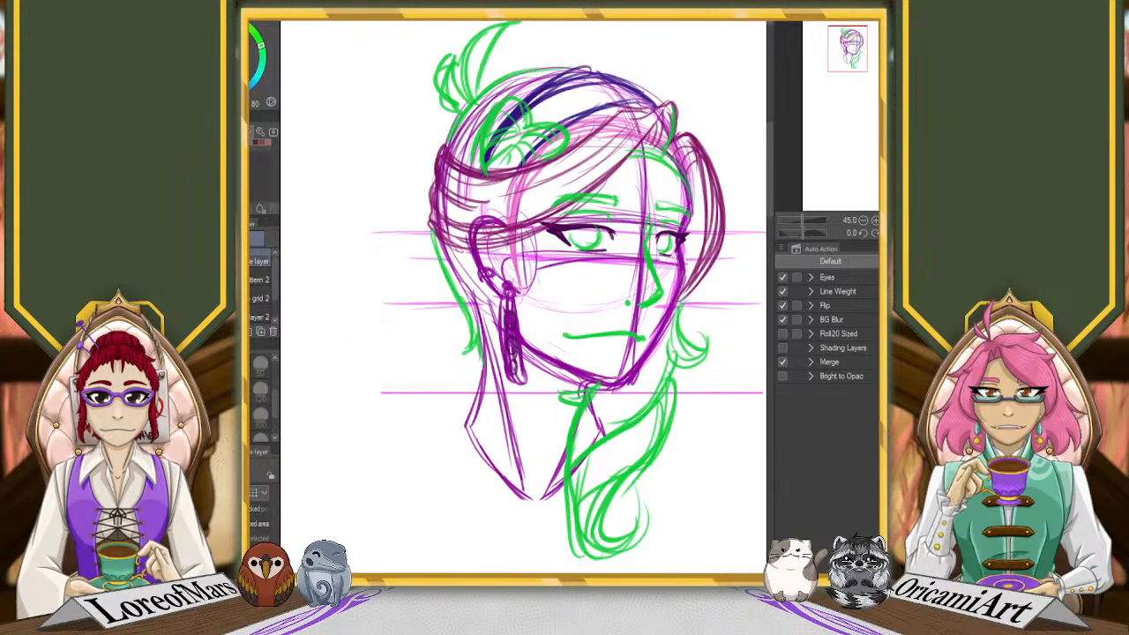
Toggle the hair, headband and ornament sketch off and on to compare with the bare head, and reduce its opacity
left_click(252, 298)
left_click(252, 298)
left_click(252, 279)
left_click(251, 280)
left_click(251, 262)
left_click(251, 262)
left_click(251, 261)
left_click(252, 261)
left_click(252, 261)
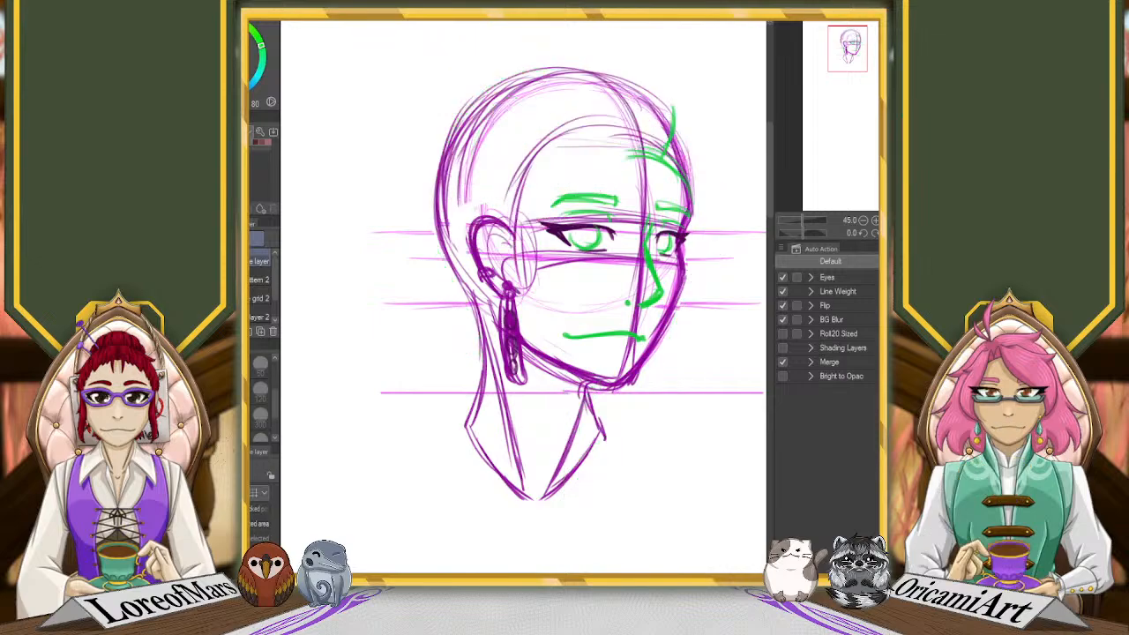
left_click(251, 261)
left_click(251, 261)
left_click(252, 262)
left_click(252, 261)
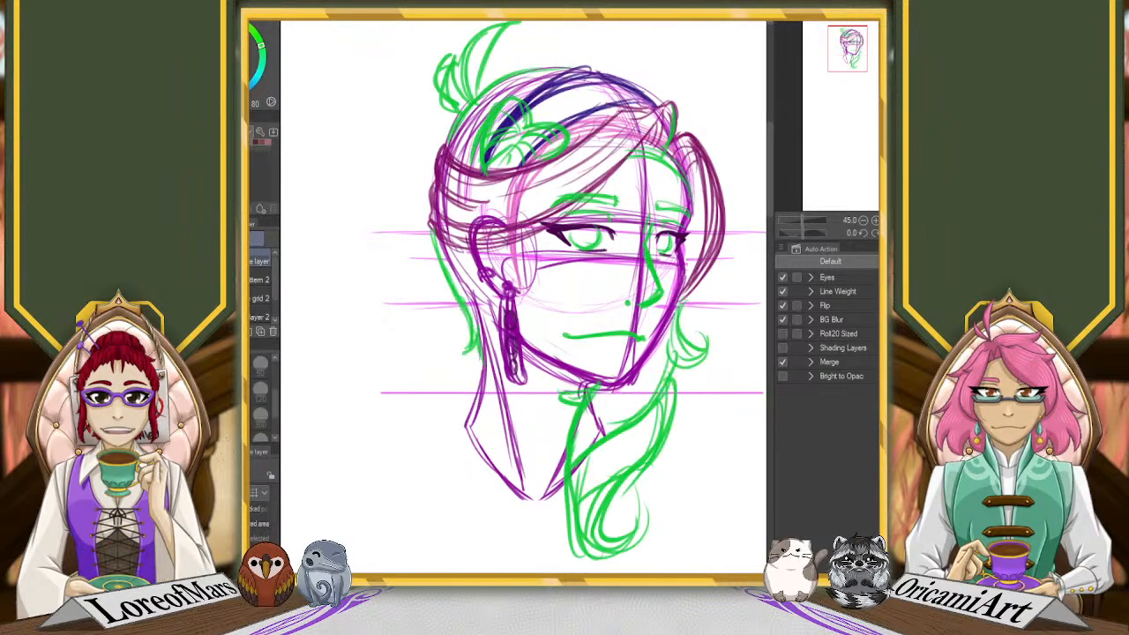
left_click(257, 238)
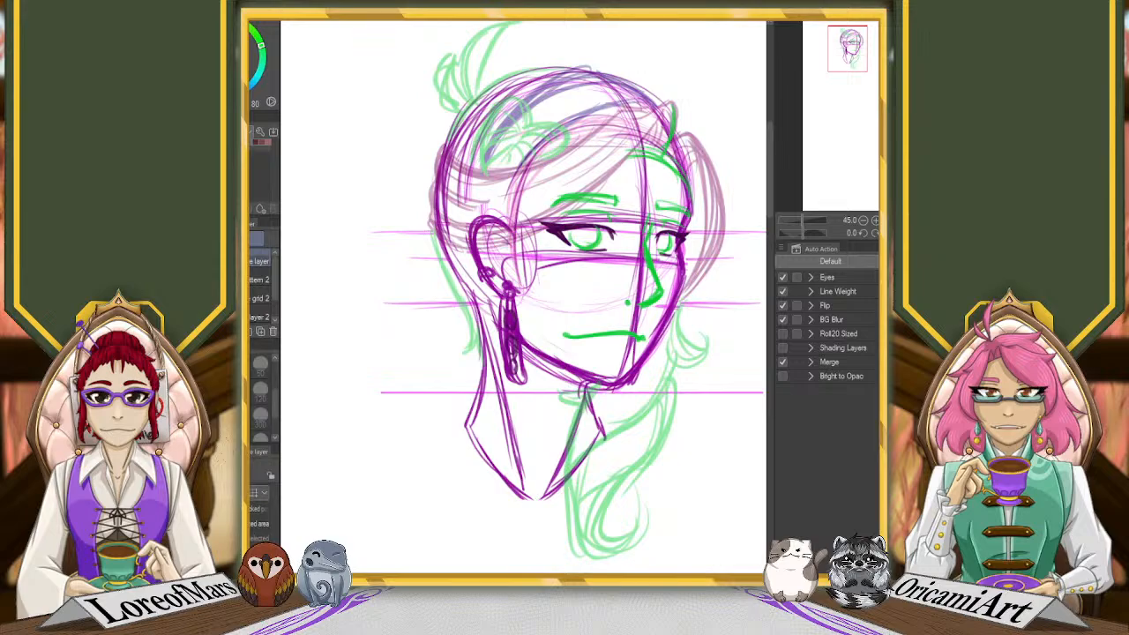
Compare the head sketch flipped and unflipped, and with the green facial features hidden and shown
left_click(252, 261)
left_click(252, 261)
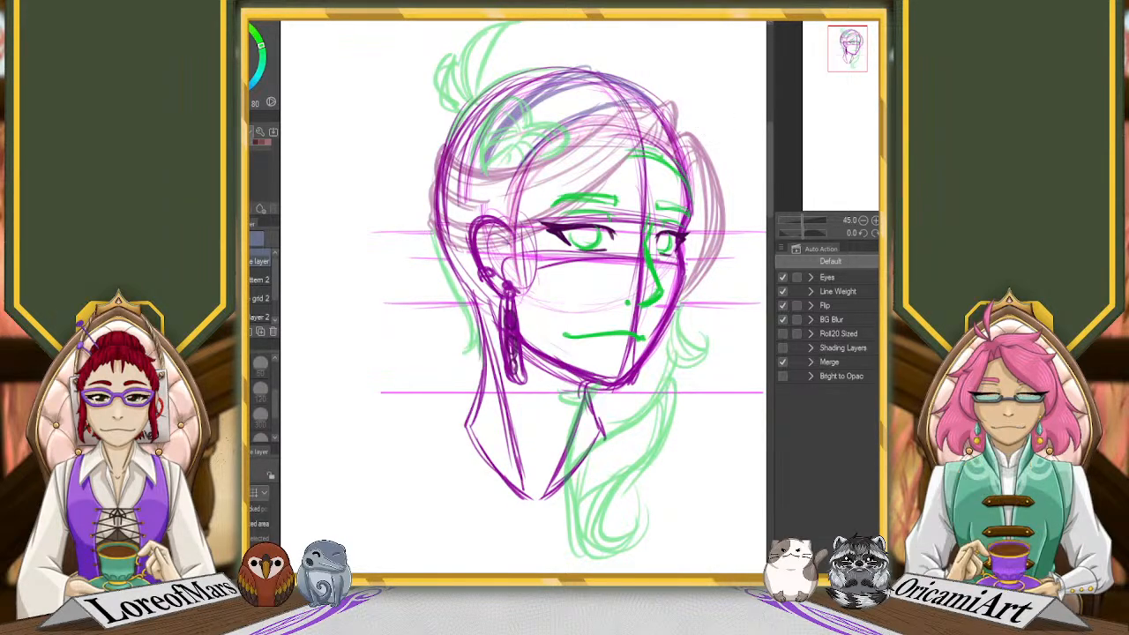
key("h")
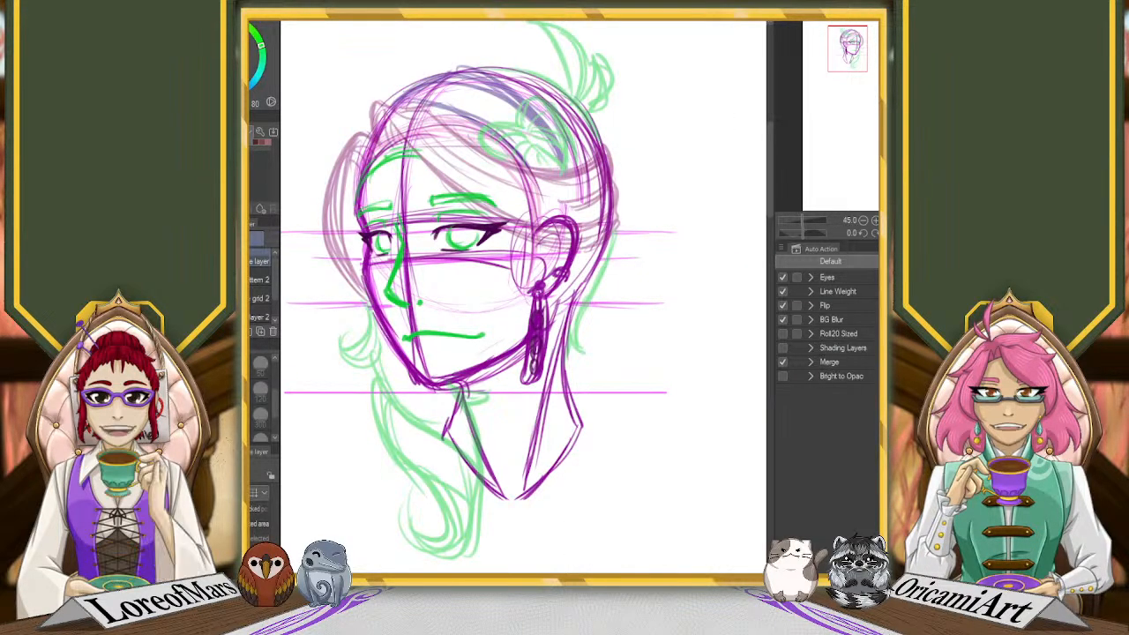
key("h")
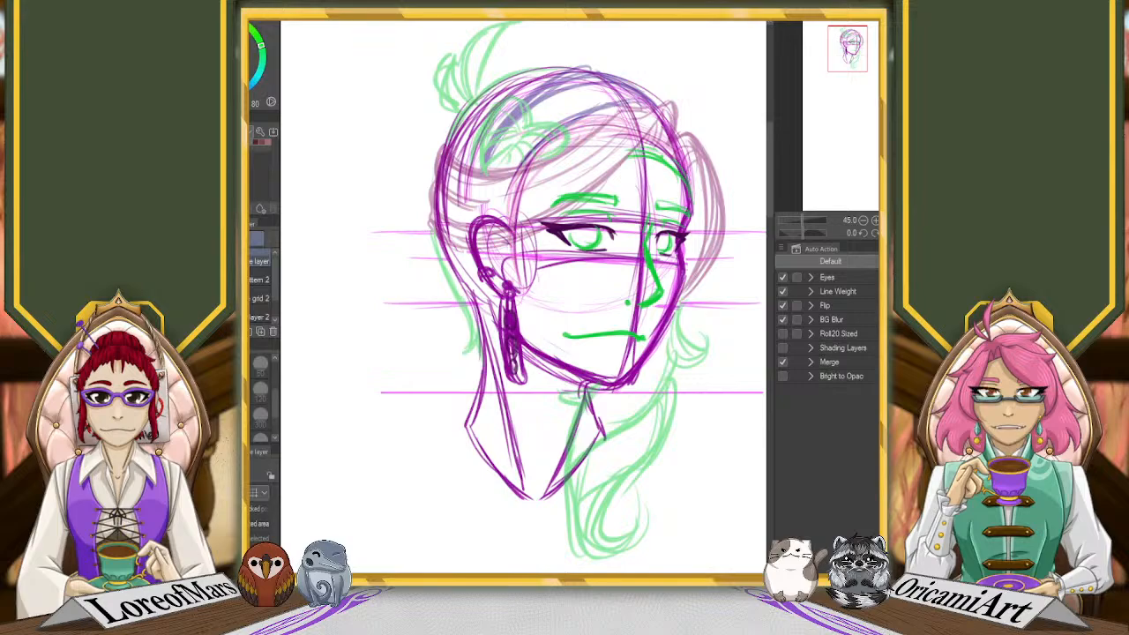
key("h")
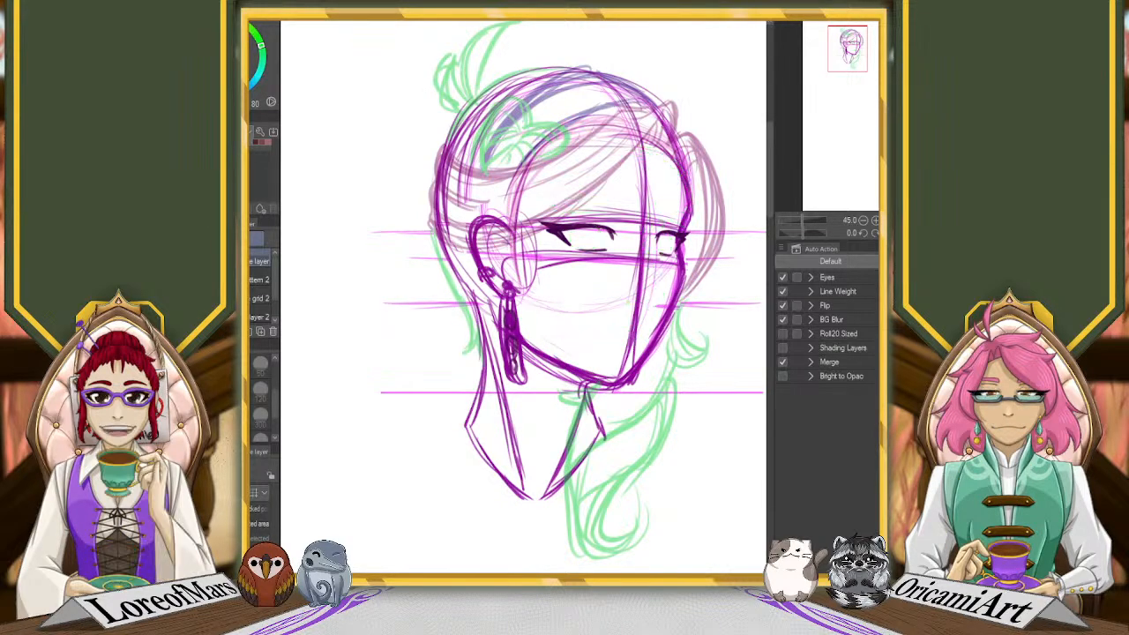
key("h")
key("h")
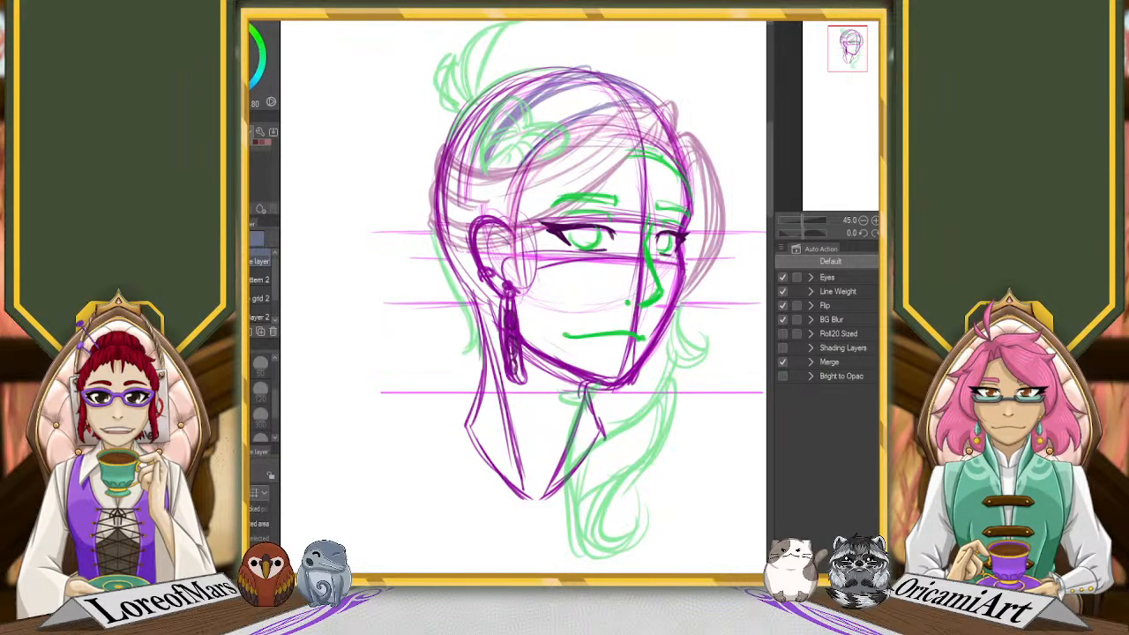
Sketch a faint magenta hairline from the near temple across the forehead to the far side with the Pencil
key("p")
key("h")
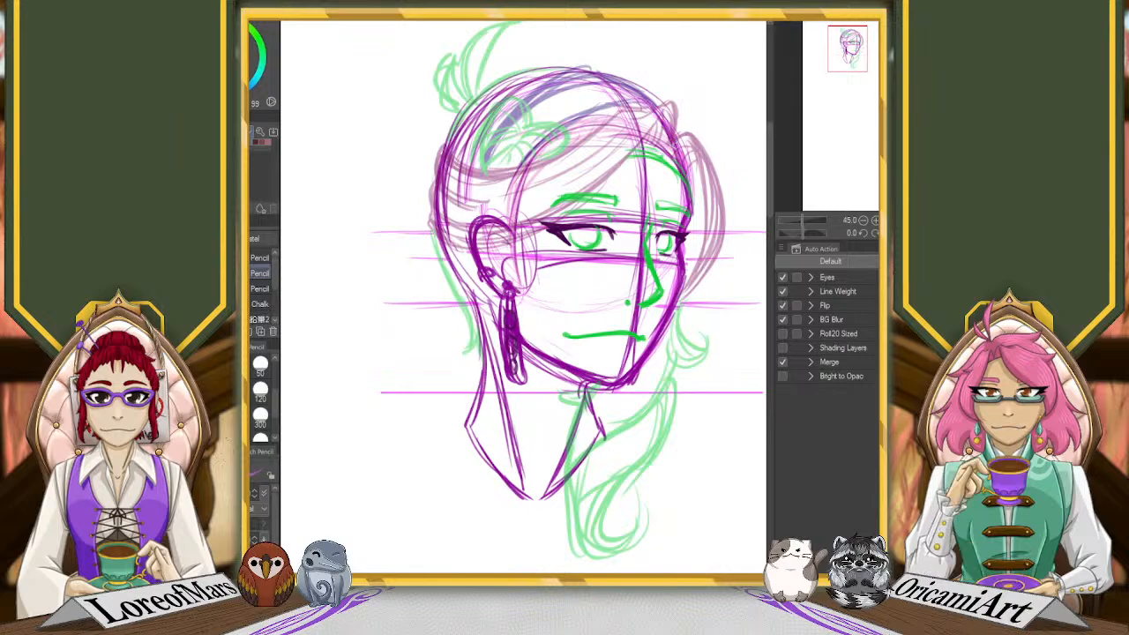
key("h")
key("h")
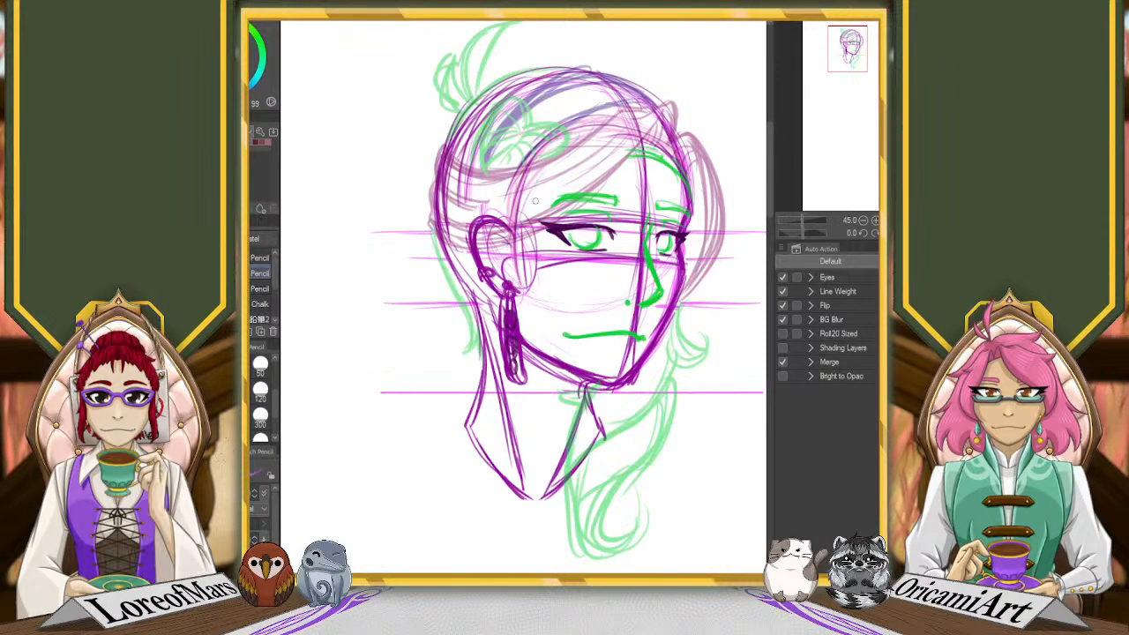
key("h")
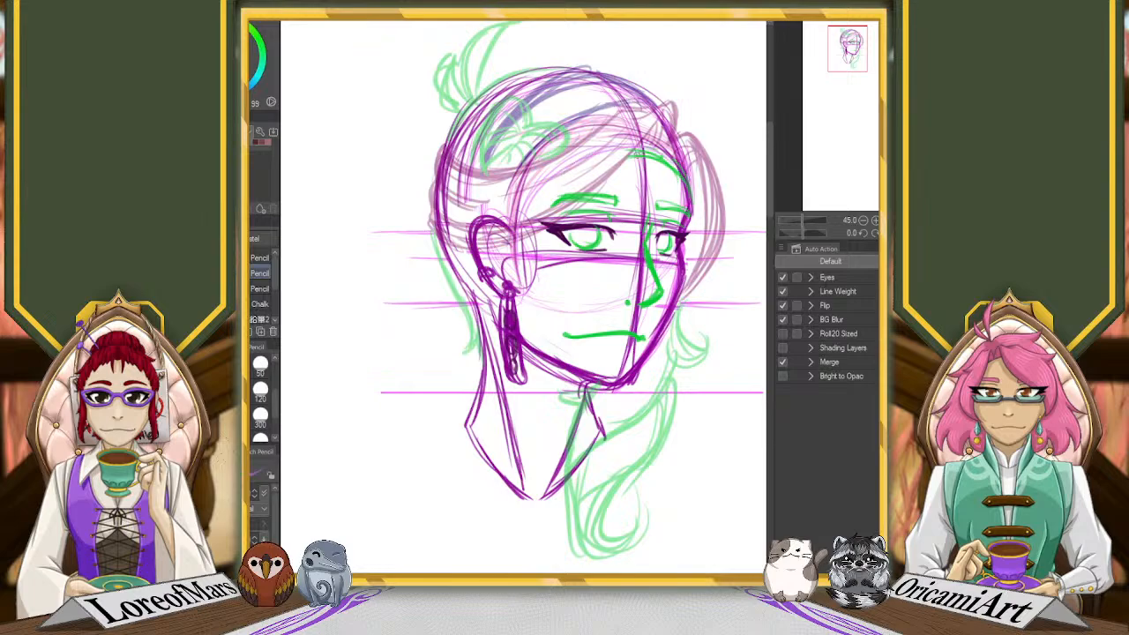
key("h")
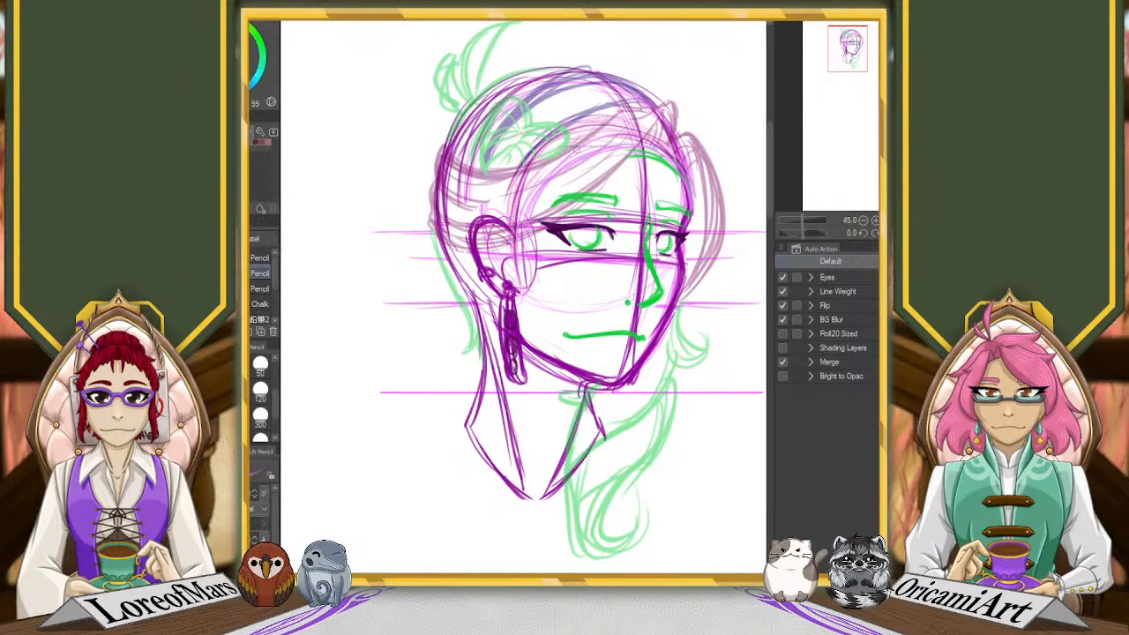
key("h")
key("h")
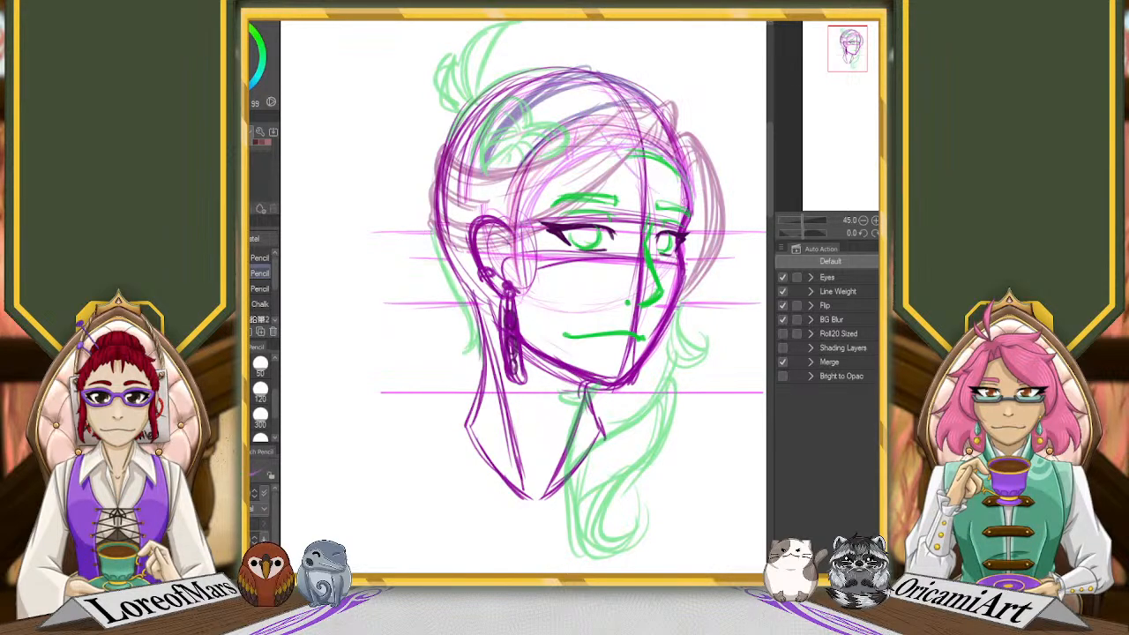
Sketch the front hair section in pink, sweeping across the forehead to the far temple, and hatch it in
left_click_drag(637, 157, 696, 213)
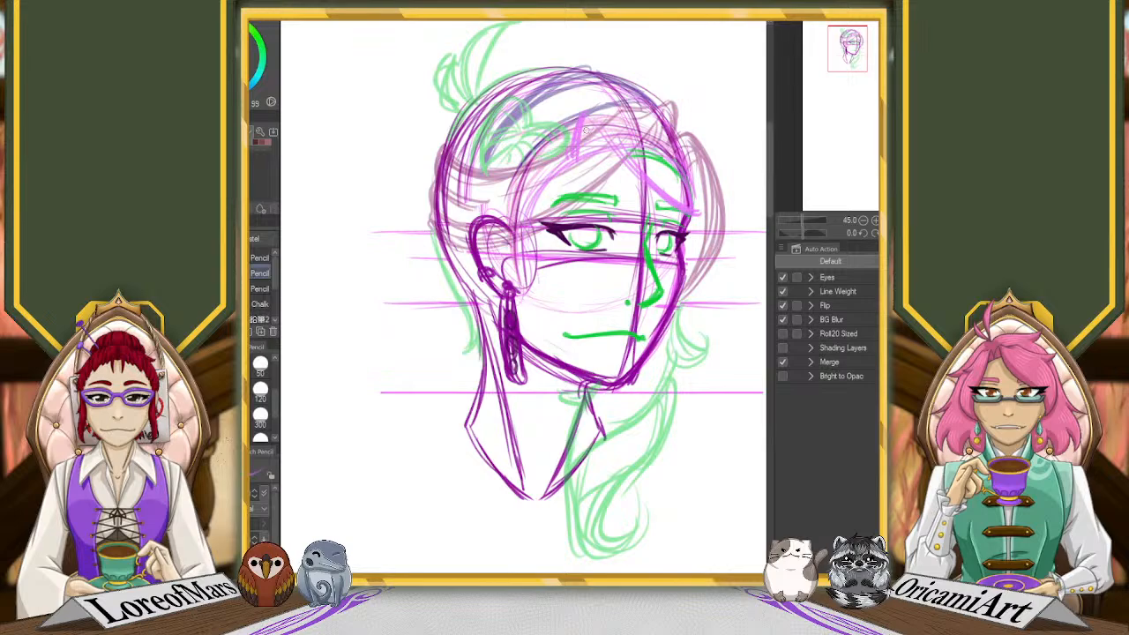
mouse_move(595, 116)
left_mouse_down()
mouse_move(636, 106)
mouse_move(690, 156)
mouse_move(696, 210)
mouse_move(693, 179)
mouse_move(704, 210)
left_mouse_up()
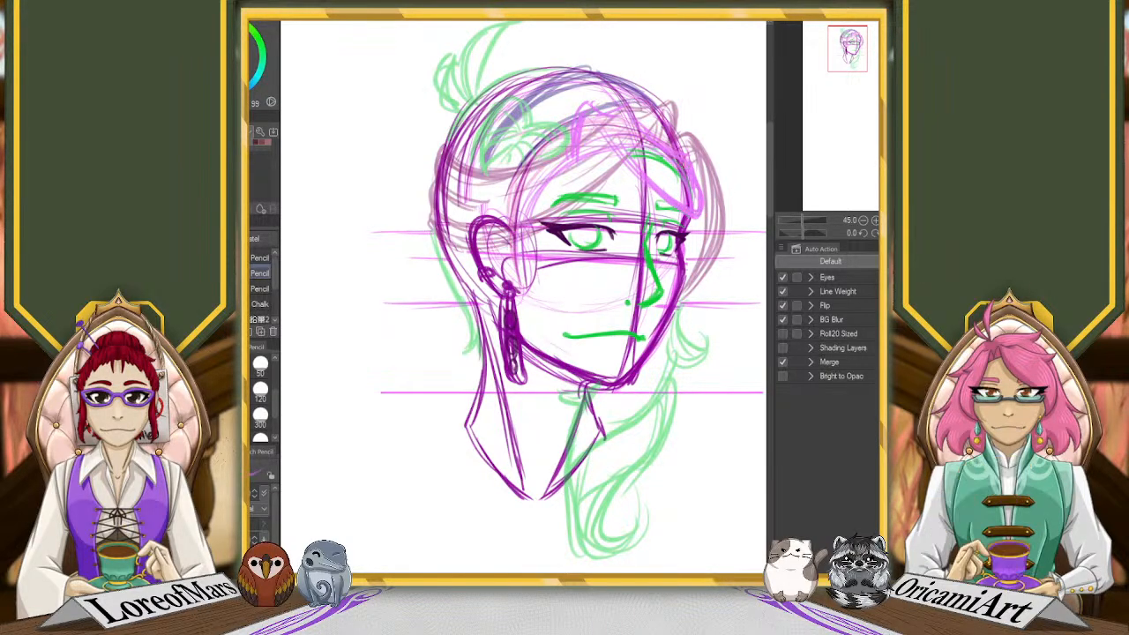
left_click_drag(634, 161, 681, 198)
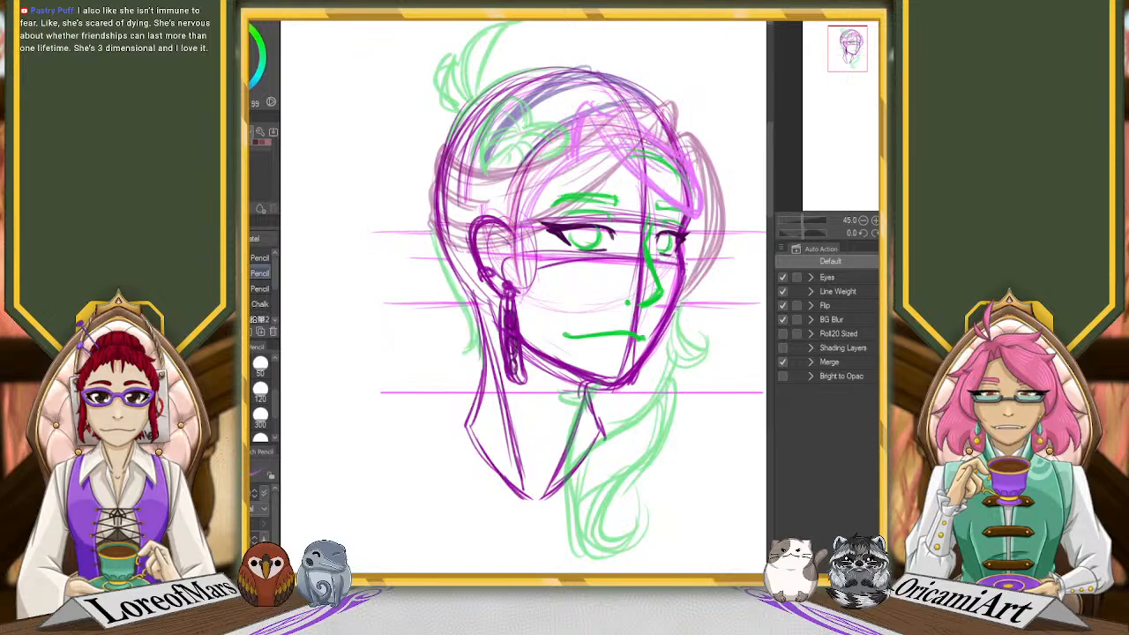
left_click_drag(609, 110, 667, 148)
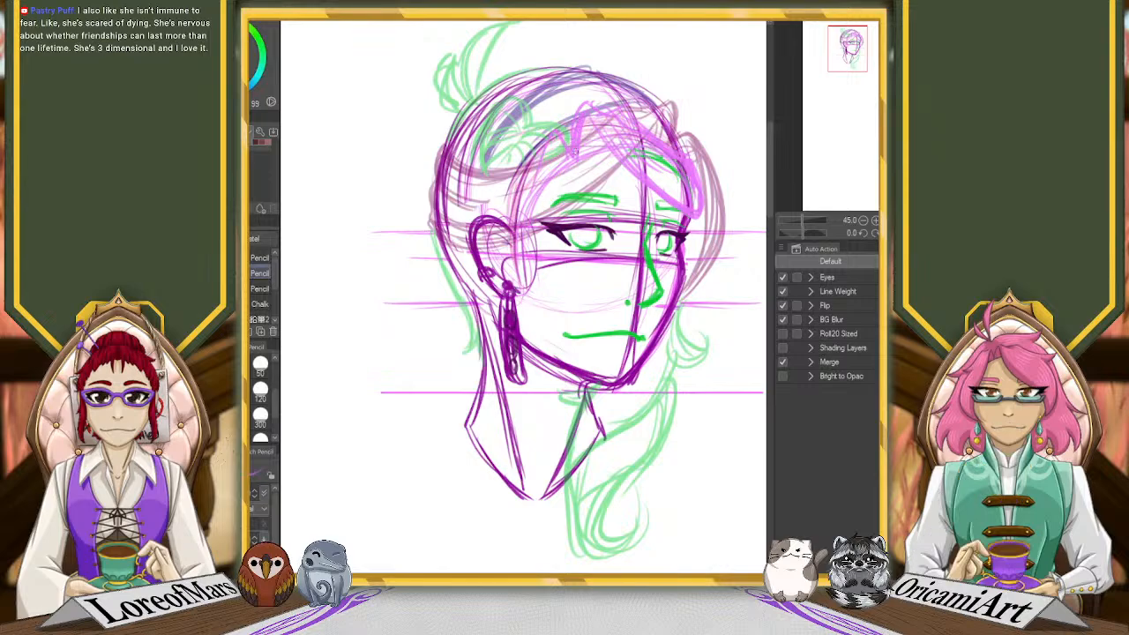
Sketch a pink guide for the hair strand falling from the forehead past the nearer eye to the cheek, redrawing it closer to the ear
mouse_move(572, 129)
left_mouse_down()
mouse_move(549, 214)
mouse_move(559, 302)
left_mouse_up()
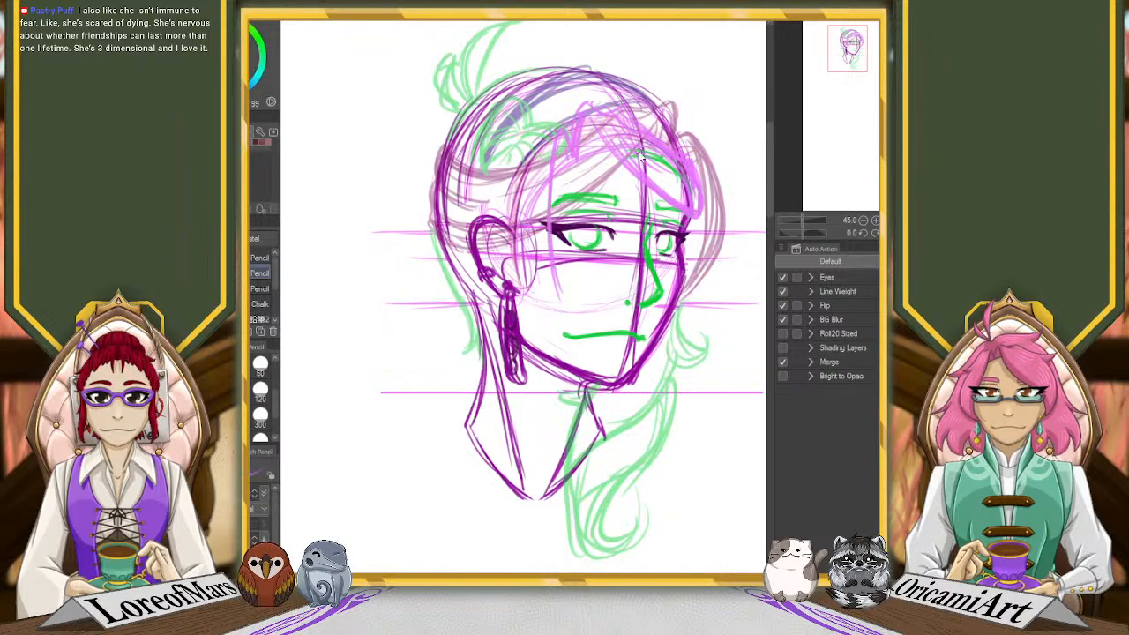
key("ctrl+z")
key("ctrl+z")
mouse_move(573, 135)
left_mouse_down()
mouse_move(530, 280)
mouse_move(566, 141)
mouse_move(542, 324)
left_mouse_up()
mouse_move(557, 160)
left_mouse_down()
mouse_move(538, 226)
mouse_move(549, 325)
left_mouse_up()
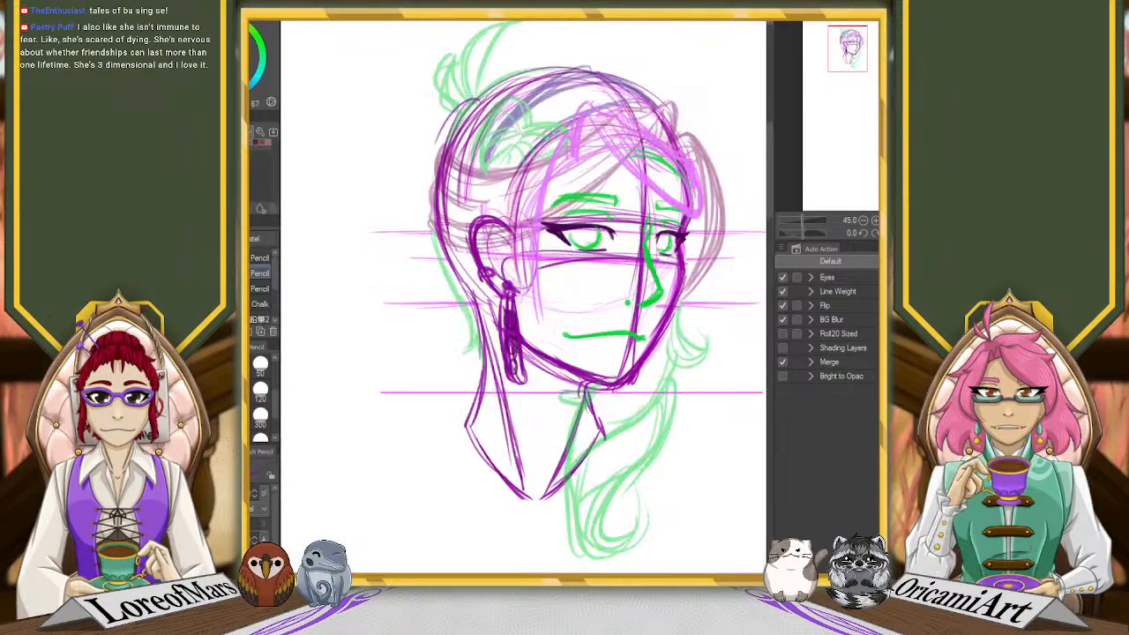
Define the hair on the near side of the crown in dark purple and draw the lock framing the face down to the jaw
mouse_move(488, 152)
left_mouse_down()
mouse_move(545, 89)
mouse_move(593, 80)
left_mouse_up()
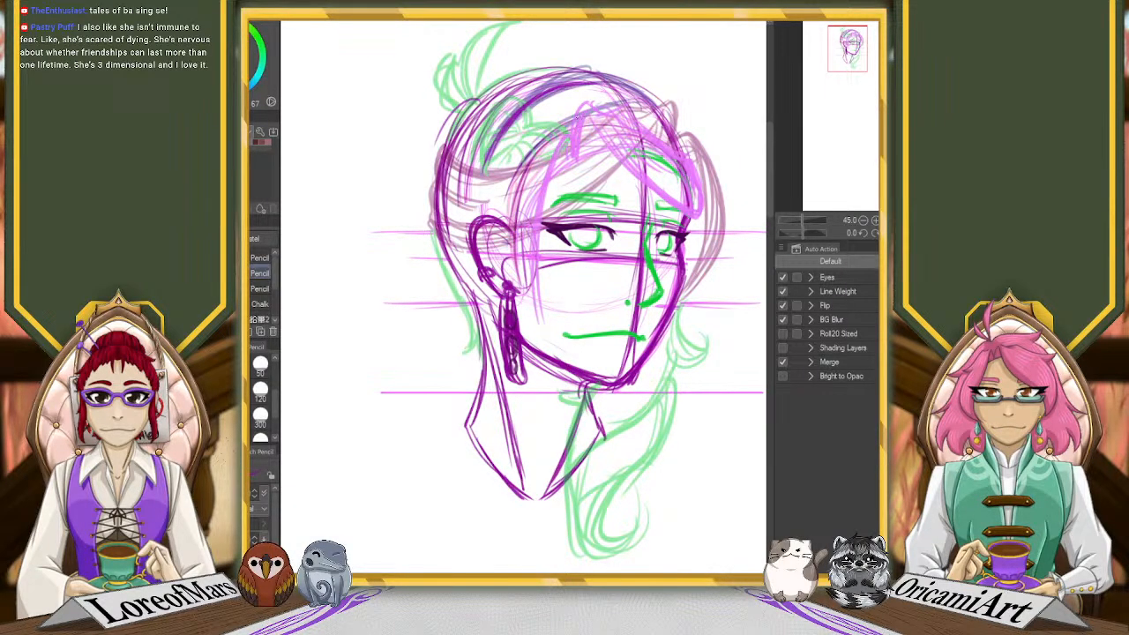
left_click_drag(577, 157, 561, 149)
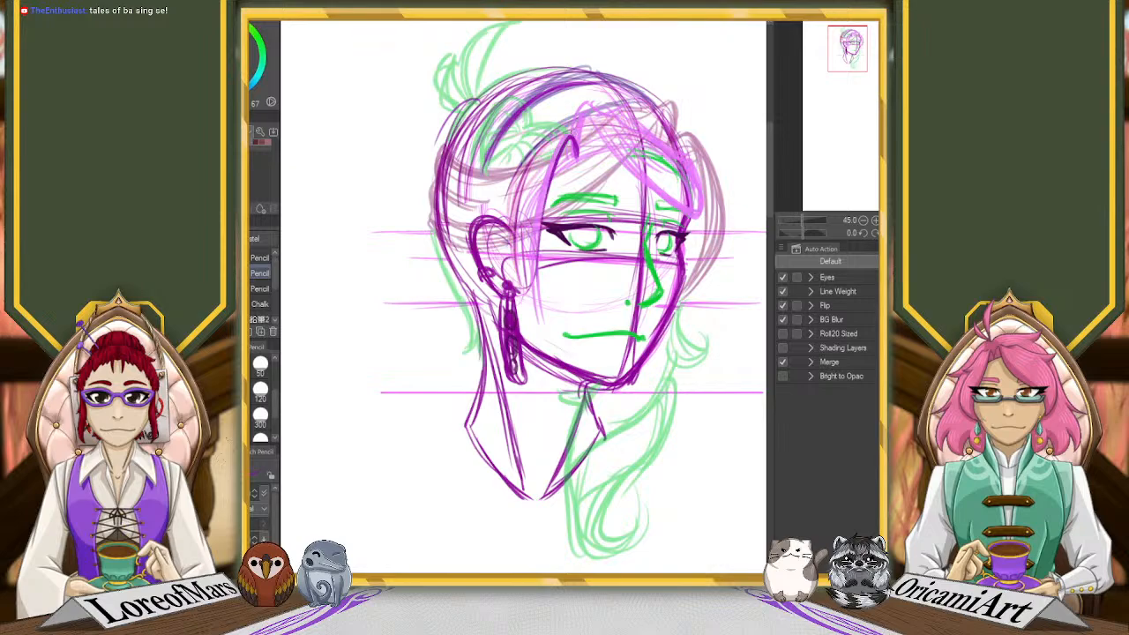
key("ctrl+z")
mouse_move(563, 133)
left_mouse_down()
mouse_move(517, 160)
mouse_move(489, 212)
left_mouse_up()
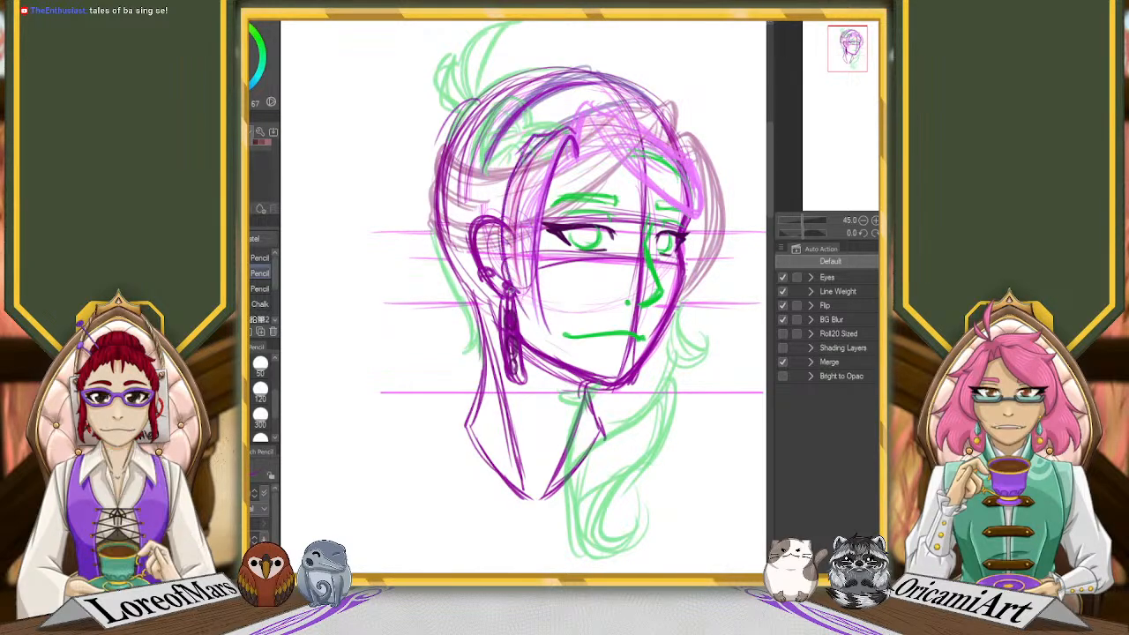
left_click_drag(515, 298, 556, 353)
left_click_drag(519, 160, 507, 287)
left_click_drag(540, 139, 500, 219)
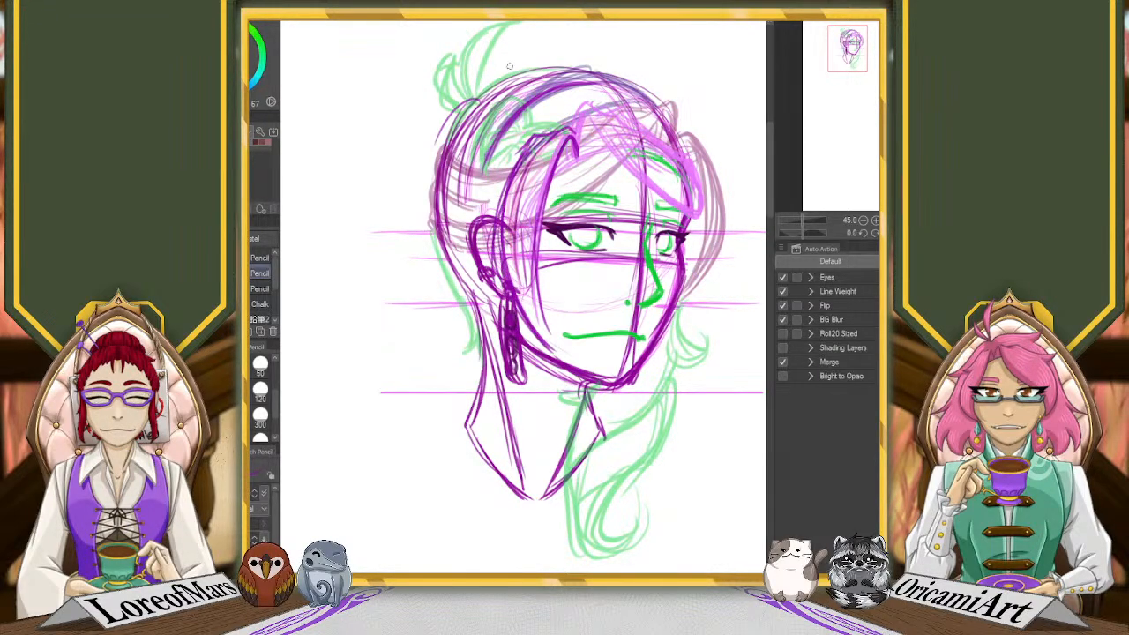
key("ctrl+z")
left_click_drag(468, 102, 423, 257)
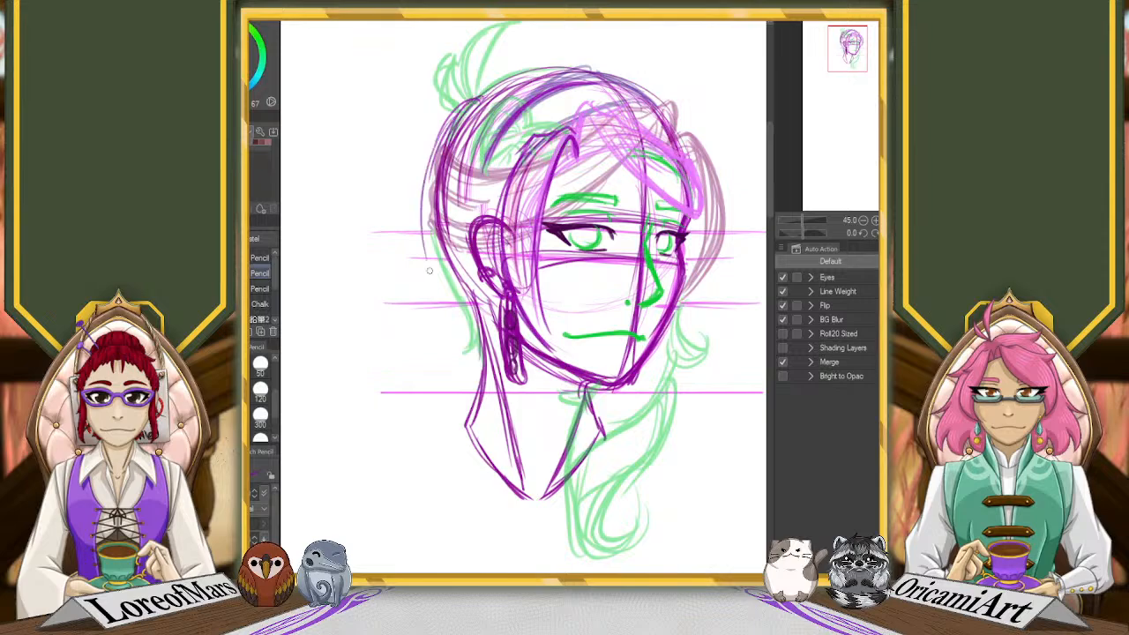
key("ctrl+z")
key("ctrl+z")
key("ctrl+z")
Check the sketch against the coloured reference and draw a flicked tuft of hair at the back of the head
left_click(879, 204)
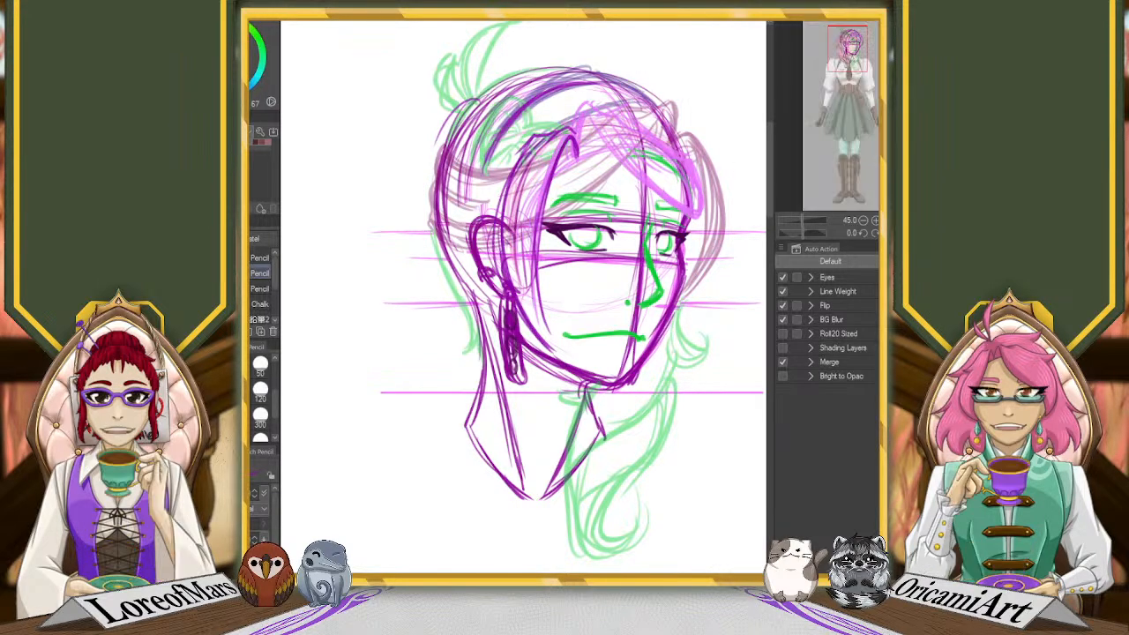
key("ctrl+y")
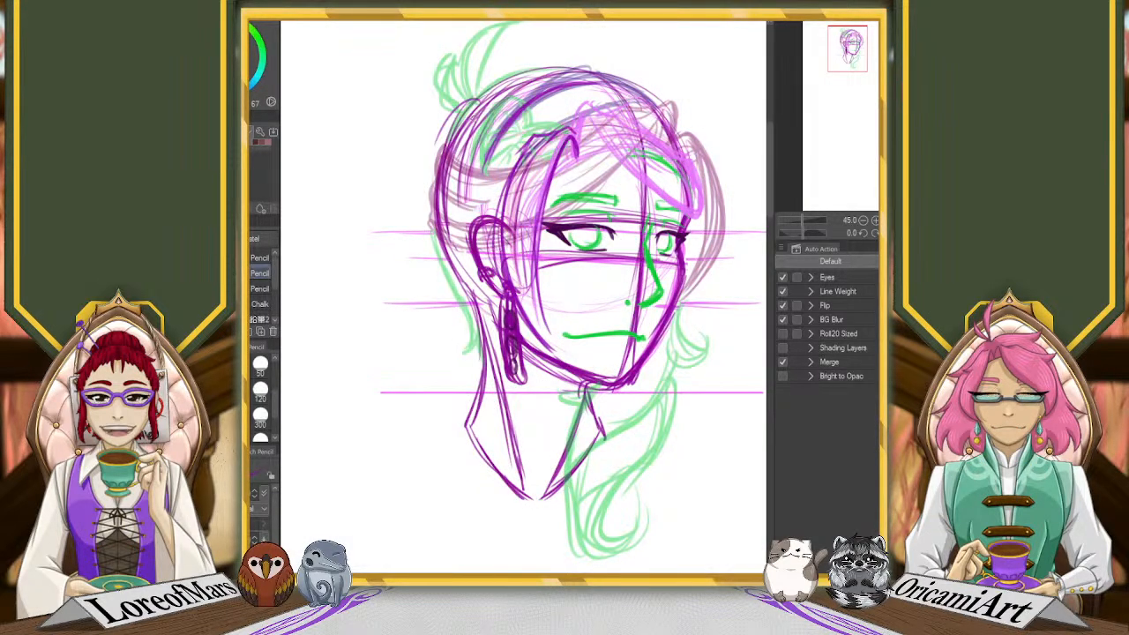
key("ctrl+z")
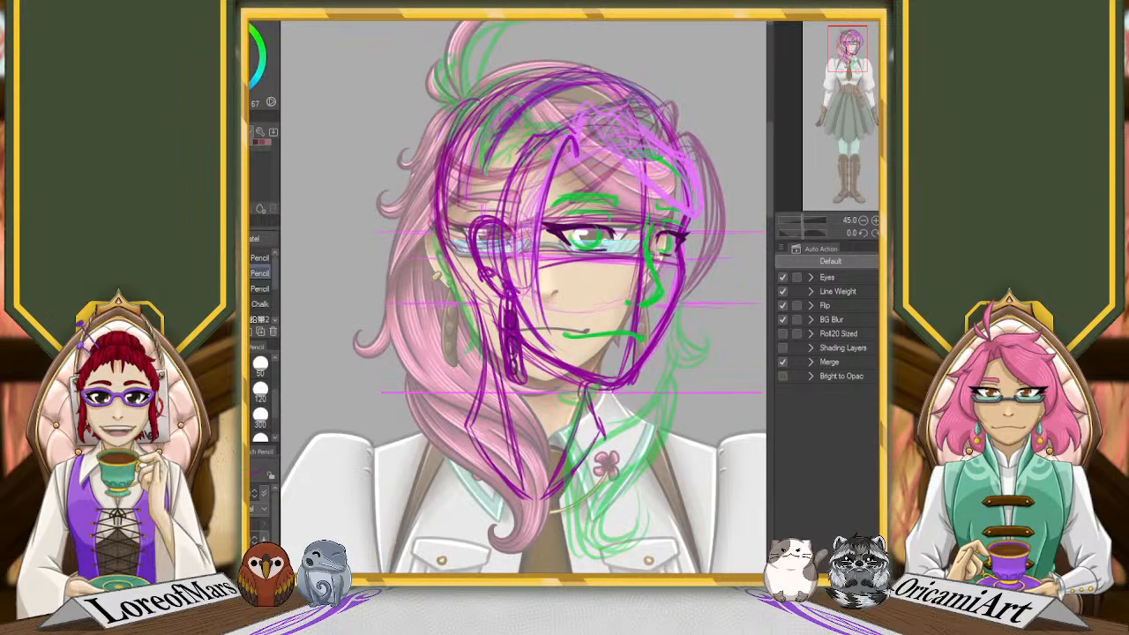
key("ctrl+y")
left_click_drag(478, 106, 428, 195)
mouse_move(452, 126)
left_mouse_down()
mouse_move(431, 227)
mouse_move(413, 204)
mouse_move(395, 210)
left_mouse_up()
mouse_move(432, 192)
left_mouse_down()
mouse_move(396, 210)
mouse_move(470, 321)
left_mouse_up()
left_click_drag(431, 226, 479, 360)
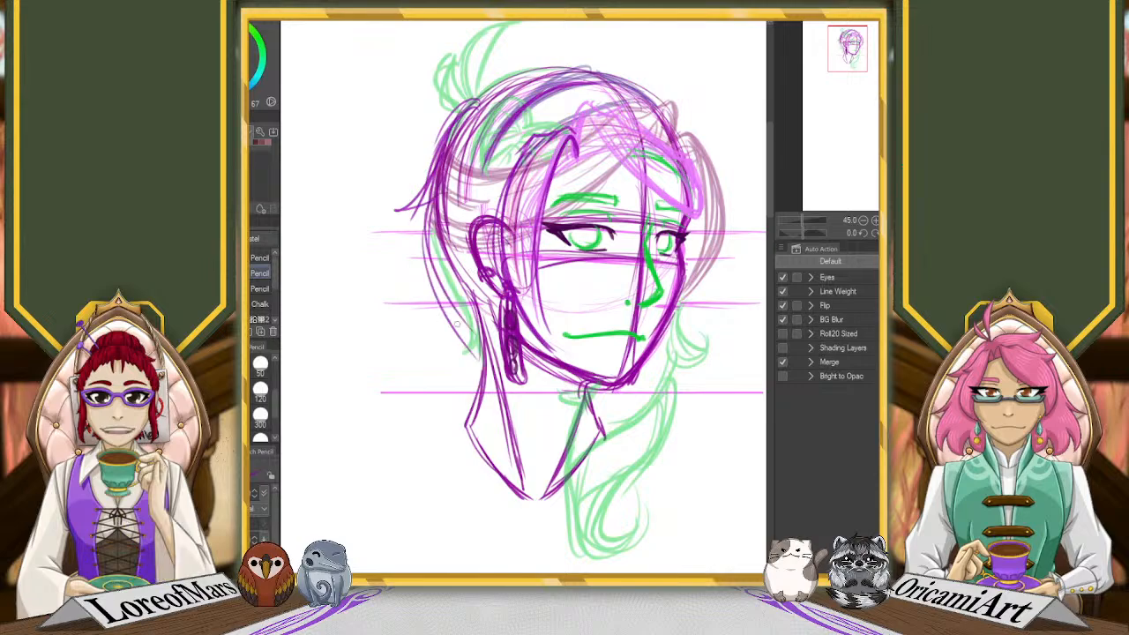
key("ctrl+z")
key("ctrl+z")
Outline the outer edge of the hair from the back of the head down past the neck, following the coloured reference
left_click_drag(434, 183, 415, 290)
left_click_drag(415, 201, 441, 362)
mouse_move(408, 232)
left_mouse_down()
mouse_move(498, 396)
mouse_move(447, 374)
mouse_move(522, 458)
left_mouse_up()
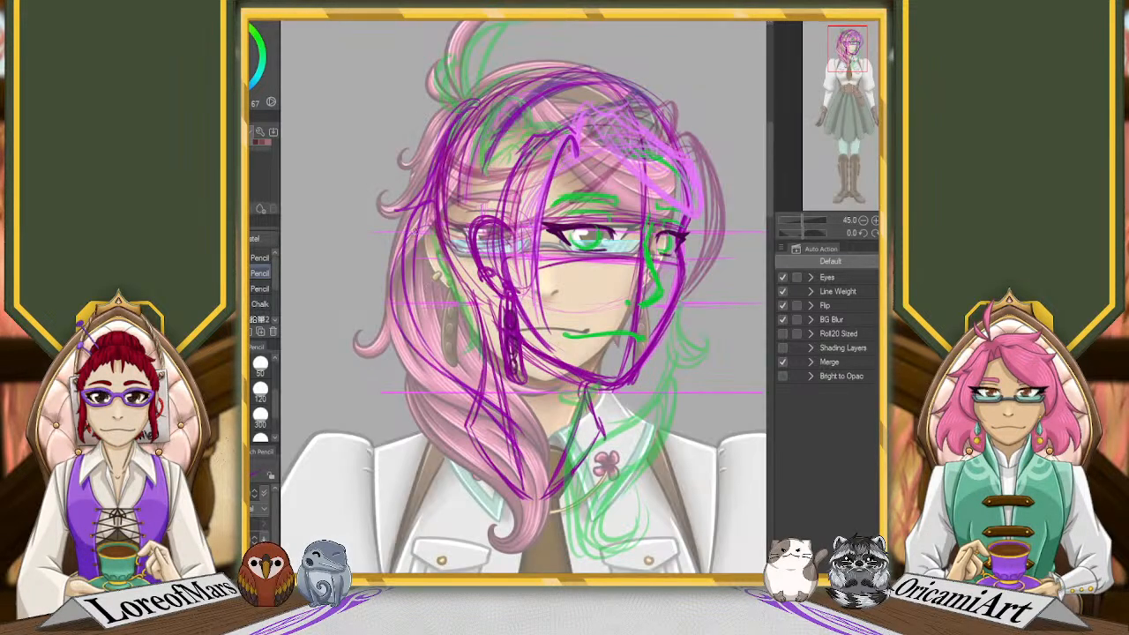
left_click_drag(429, 196, 397, 348)
left_click_drag(390, 299, 469, 409)
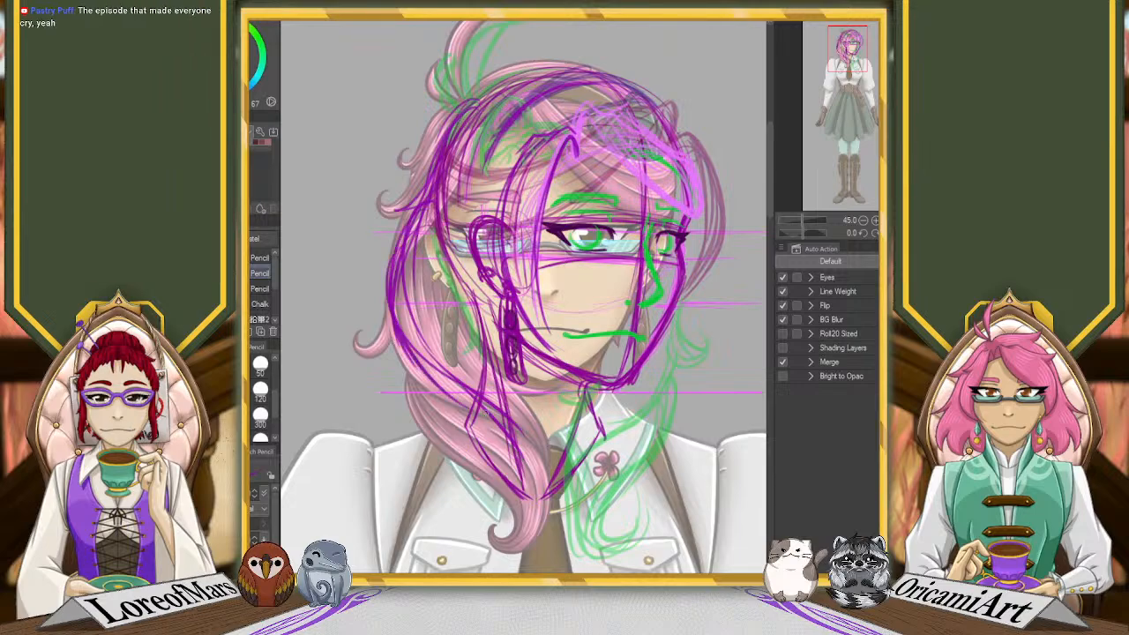
Draw the tapering, curled end of the long hair over the chest and the flick at its outer edge
mouse_move(411, 349)
left_mouse_down()
mouse_move(529, 460)
mouse_move(468, 297)
mouse_move(554, 381)
mouse_move(477, 358)
mouse_move(546, 476)
mouse_move(428, 363)
mouse_move(526, 502)
mouse_move(479, 536)
left_mouse_up()
left_click_drag(548, 504, 508, 549)
left_click_drag(392, 301, 364, 351)
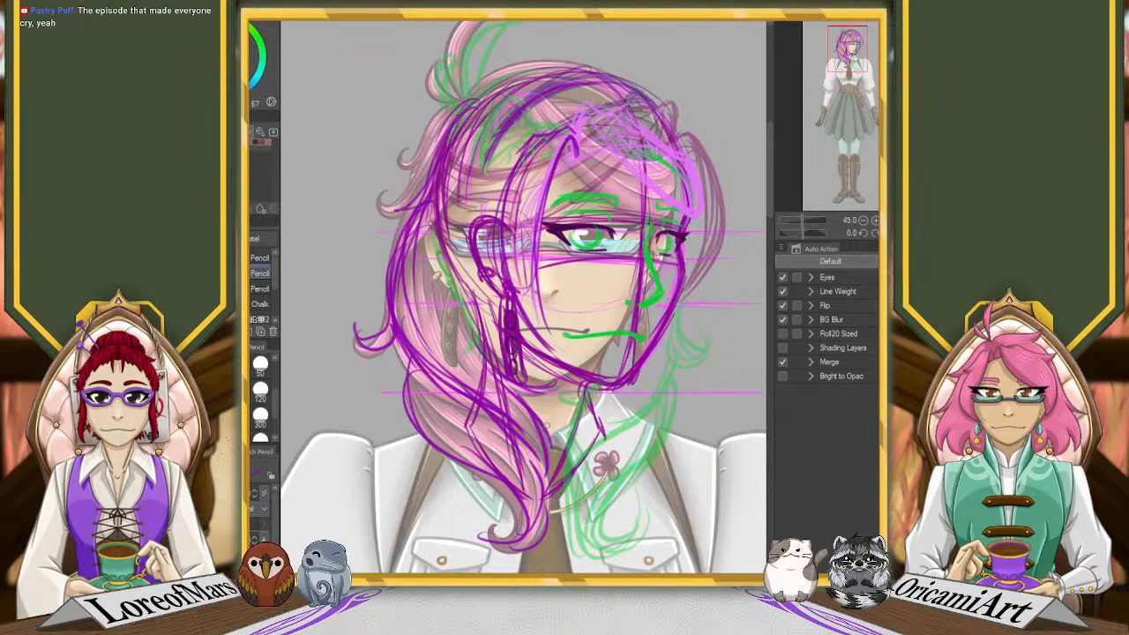
Sketch the inner hair strands sweeping from the forehead over the ear into the hair at the back, redoing unsatisfactory strokes
left_click_drag(434, 261, 420, 365)
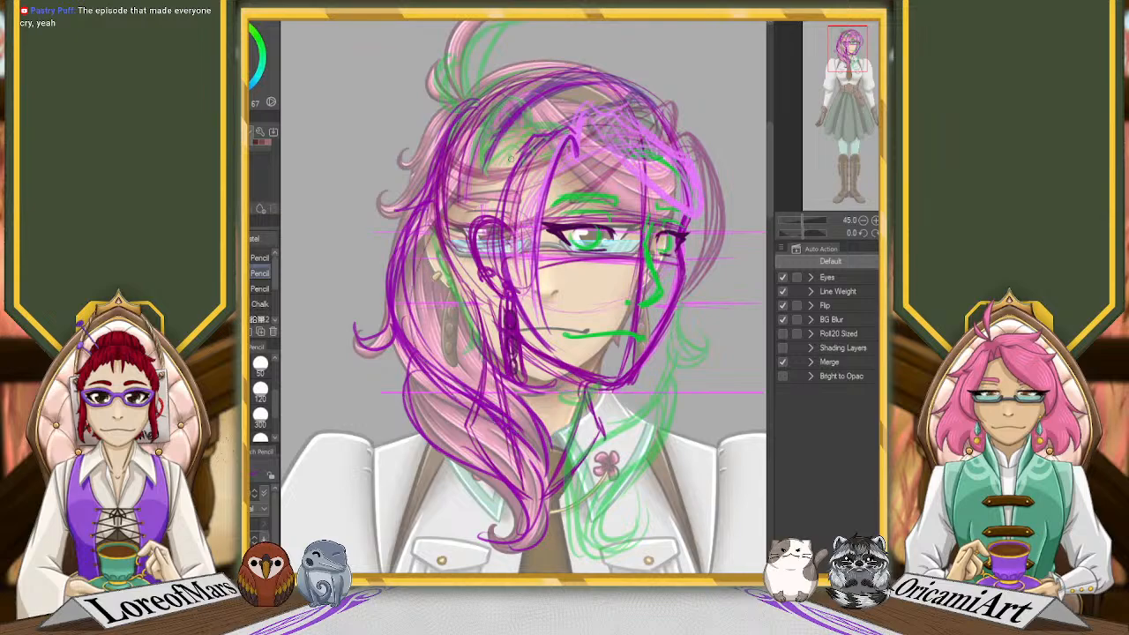
key("ctrl+z")
key("ctrl+z")
mouse_move(448, 385)
left_mouse_down()
mouse_move(436, 254)
mouse_move(511, 172)
left_mouse_up()
key("ctrl+z")
left_click_drag(467, 380, 519, 184)
mouse_move(448, 339)
left_mouse_down()
mouse_move(469, 226)
mouse_move(559, 151)
left_mouse_up()
key("ctrl+z")
mouse_move(465, 363)
left_mouse_down()
mouse_move(429, 244)
mouse_move(529, 186)
mouse_move(553, 149)
left_mouse_up()
key("ctrl+z")
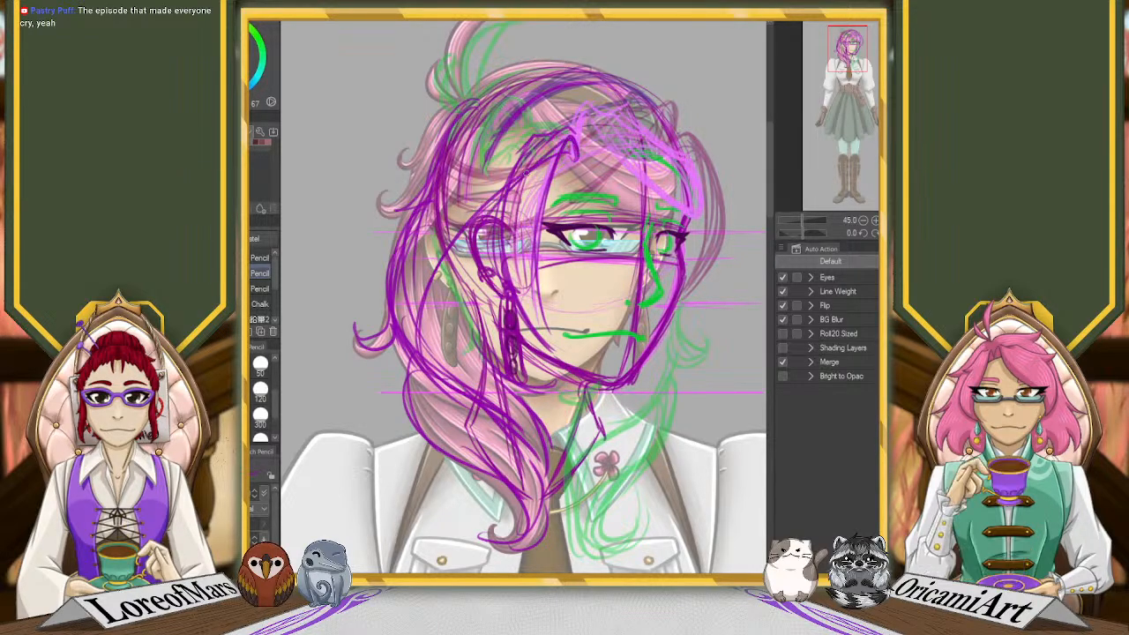
key("ctrl+z")
mouse_move(409, 325)
left_mouse_down()
mouse_move(433, 256)
mouse_move(509, 176)
left_mouse_up()
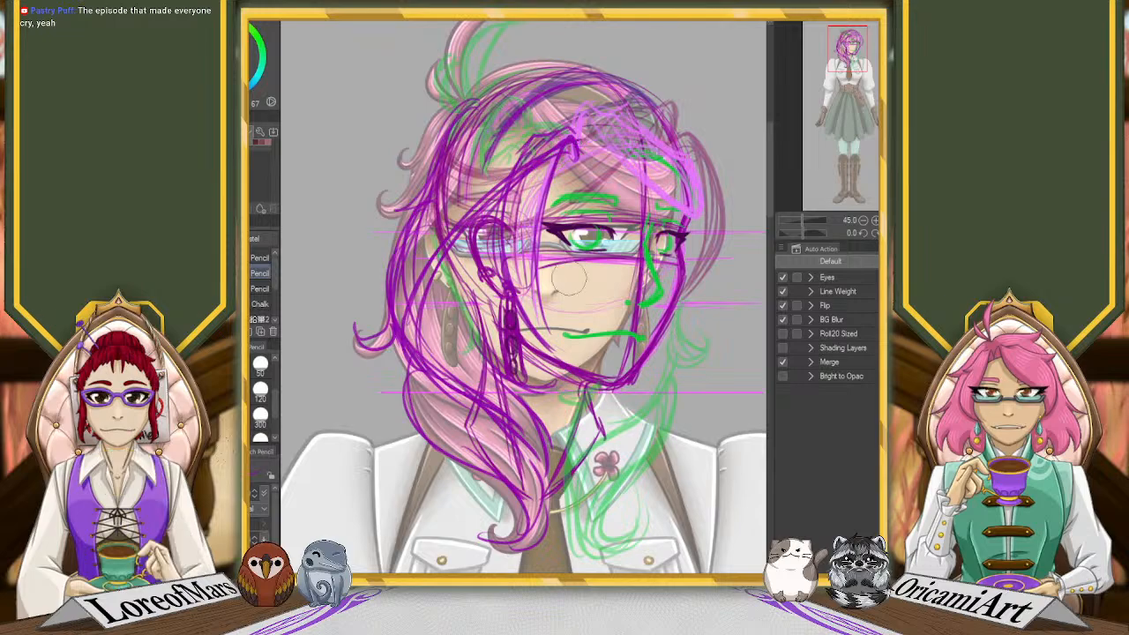
Erase the lock framing the face in front of the ear and draw the upper strands swept back from the forehead
mouse_move(566, 335)
left_mouse_down()
mouse_move(538, 307)
mouse_move(556, 338)
mouse_move(500, 236)
mouse_move(563, 168)
left_mouse_up()
left_click_drag(567, 116, 504, 168)
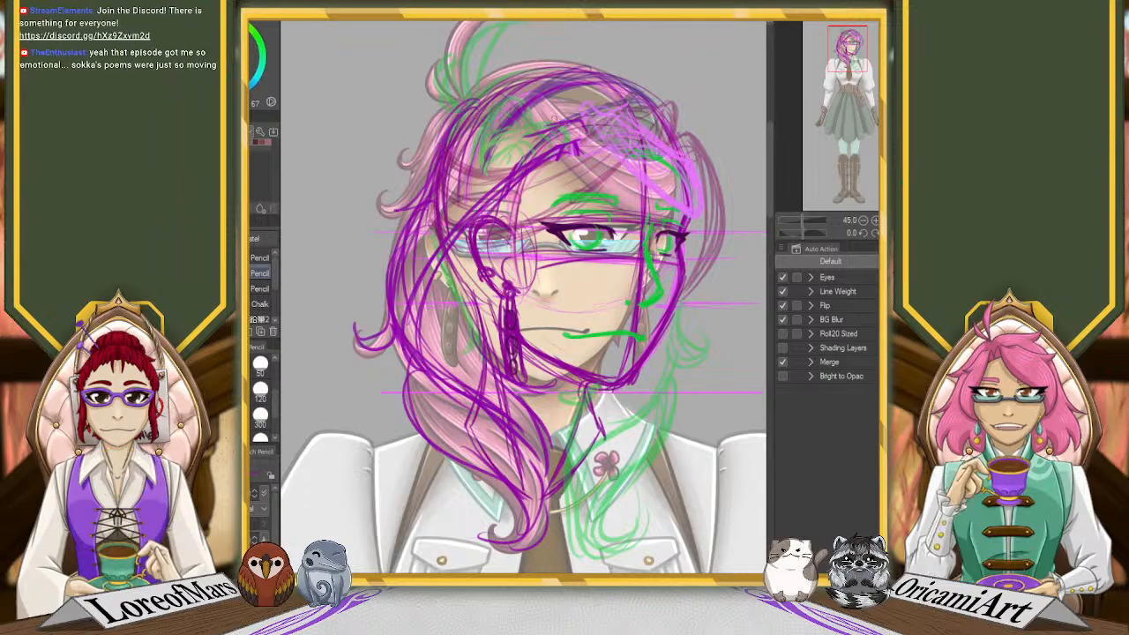
mouse_move(572, 138)
left_mouse_down()
mouse_move(553, 119)
mouse_move(494, 135)
left_mouse_up()
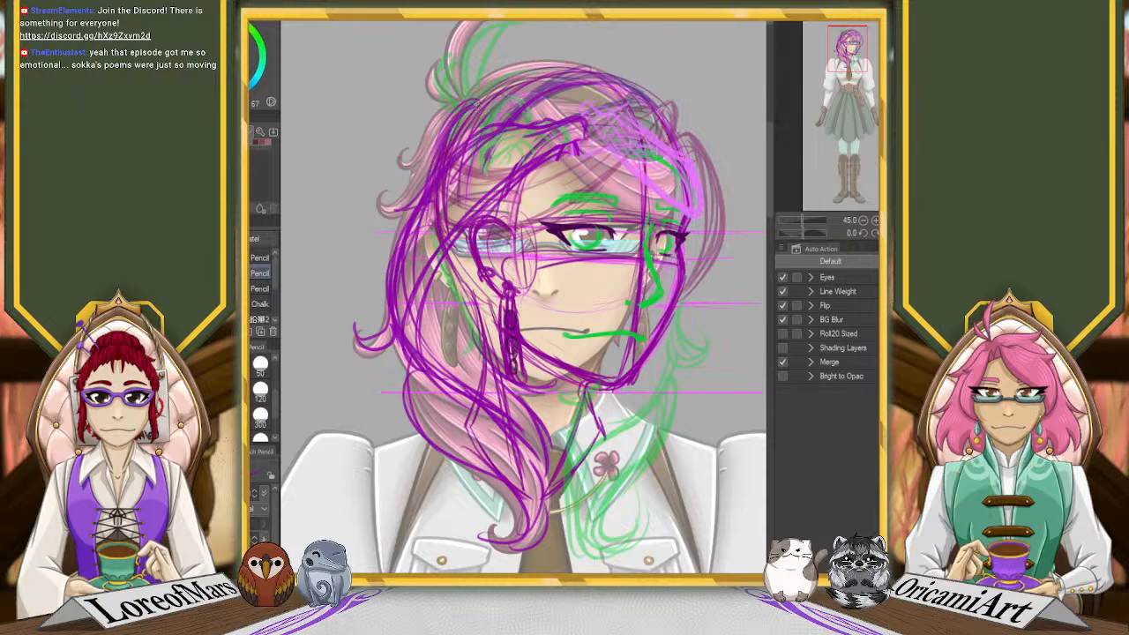
Add curled flicks at the back of the head, refine the crown outline, and view the sketch without the reference
mouse_move(473, 105)
left_mouse_down()
mouse_move(436, 121)
mouse_move(407, 159)
left_mouse_up()
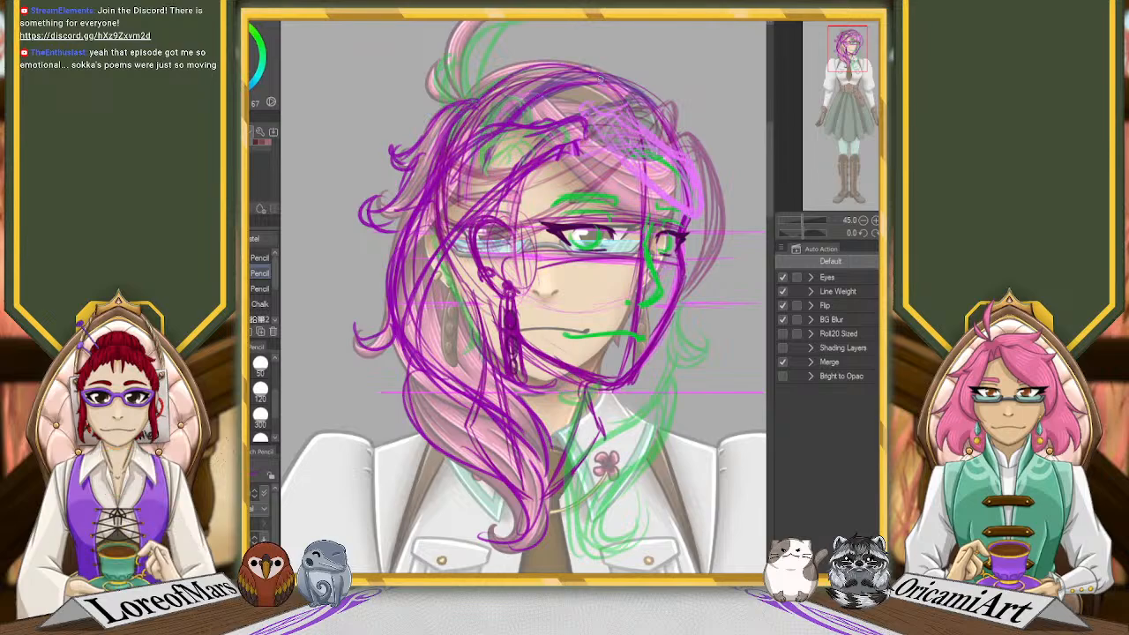
left_click_drag(471, 108, 610, 76)
mouse_move(849, 54)
left_mouse_down()
mouse_move(859, 89)
mouse_move(846, 46)
left_mouse_up()
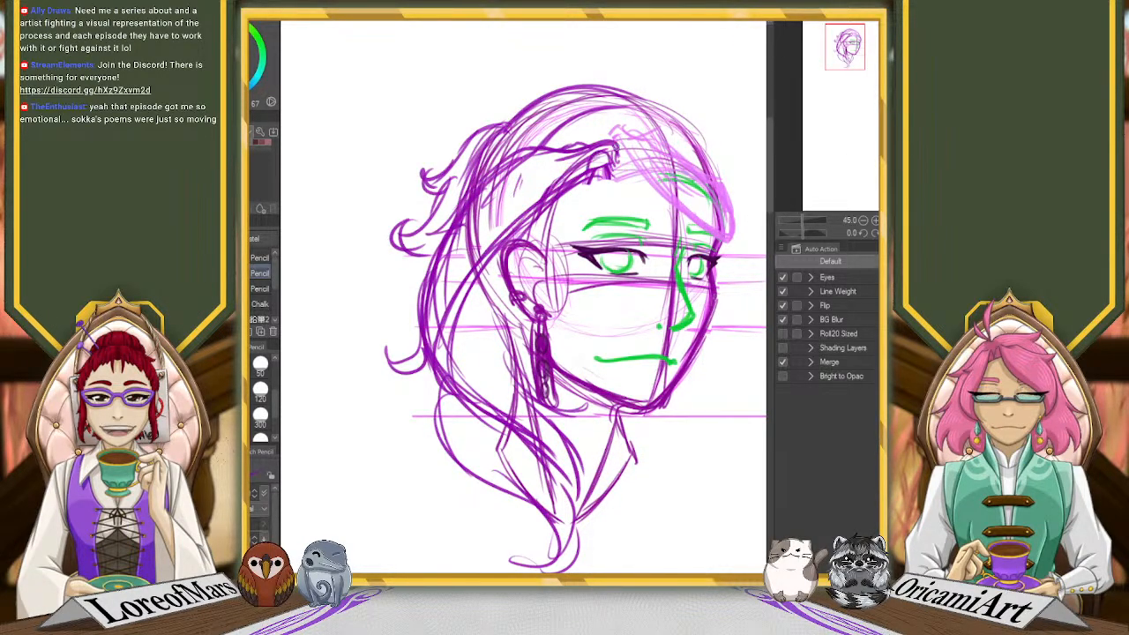
Draw the peak of the parting and the fringe strand sweeping across the forehead to the far temple, with a small curl at its end
left_click_drag(622, 132, 613, 175)
mouse_move(623, 132)
left_mouse_down()
mouse_move(722, 208)
mouse_move(731, 239)
left_mouse_up()
left_click_drag(626, 125, 653, 134)
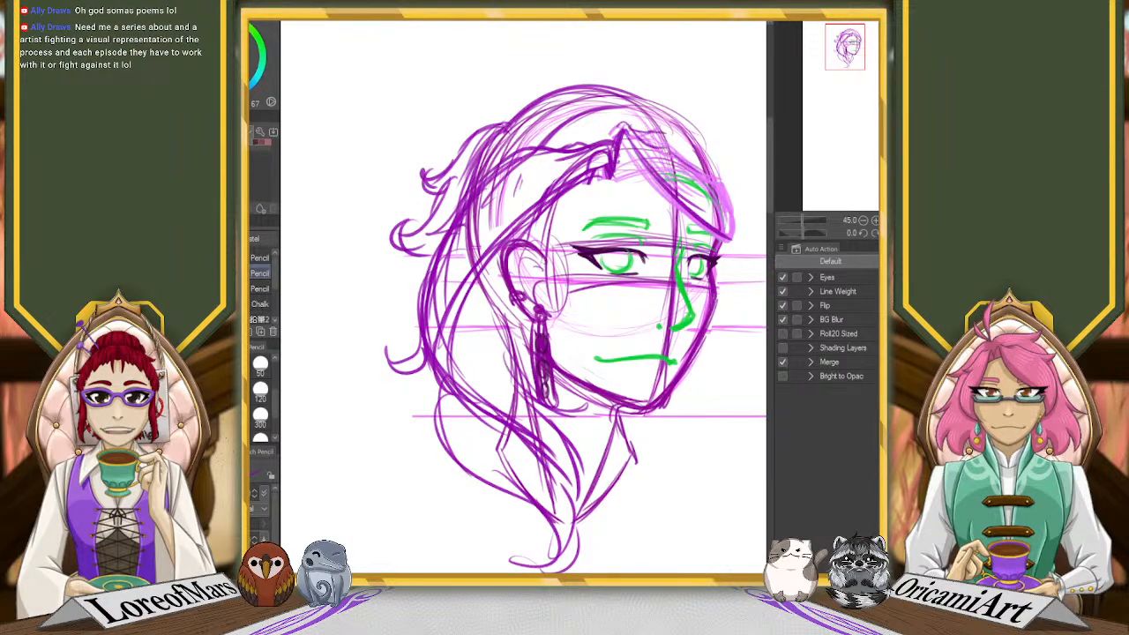
left_click_drag(738, 240, 740, 249)
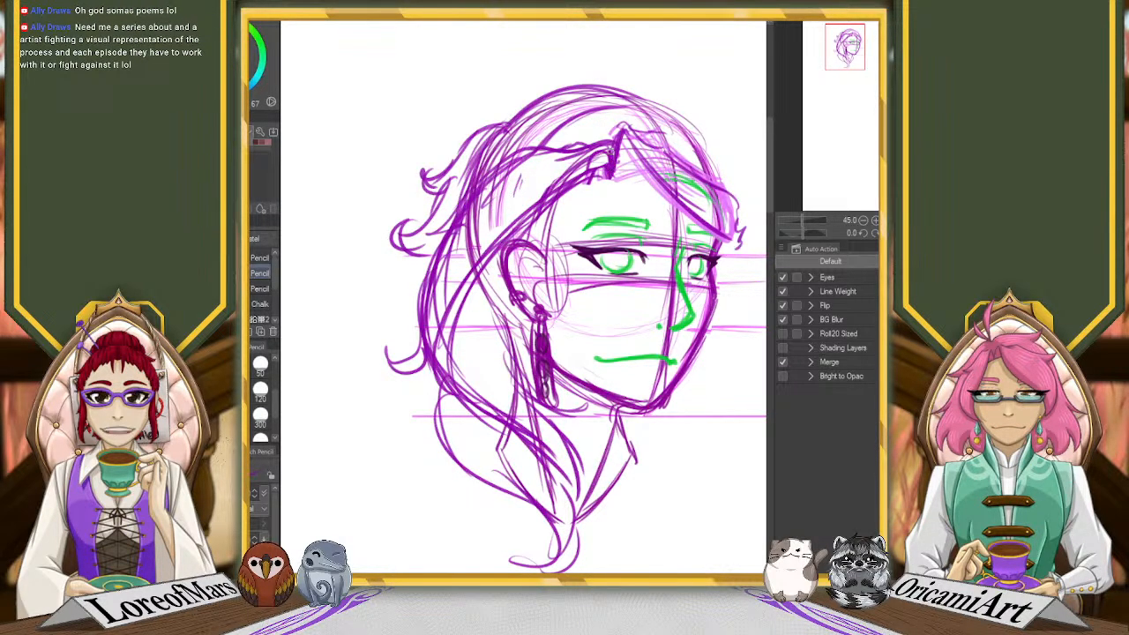
Reinforce the strands swept from the parting over the ear and darken the curled flicks at the back of the head
left_click_drag(609, 150, 479, 258)
mouse_move(571, 173)
left_mouse_down()
mouse_move(458, 344)
mouse_move(468, 391)
left_mouse_up()
left_click_drag(477, 263, 597, 159)
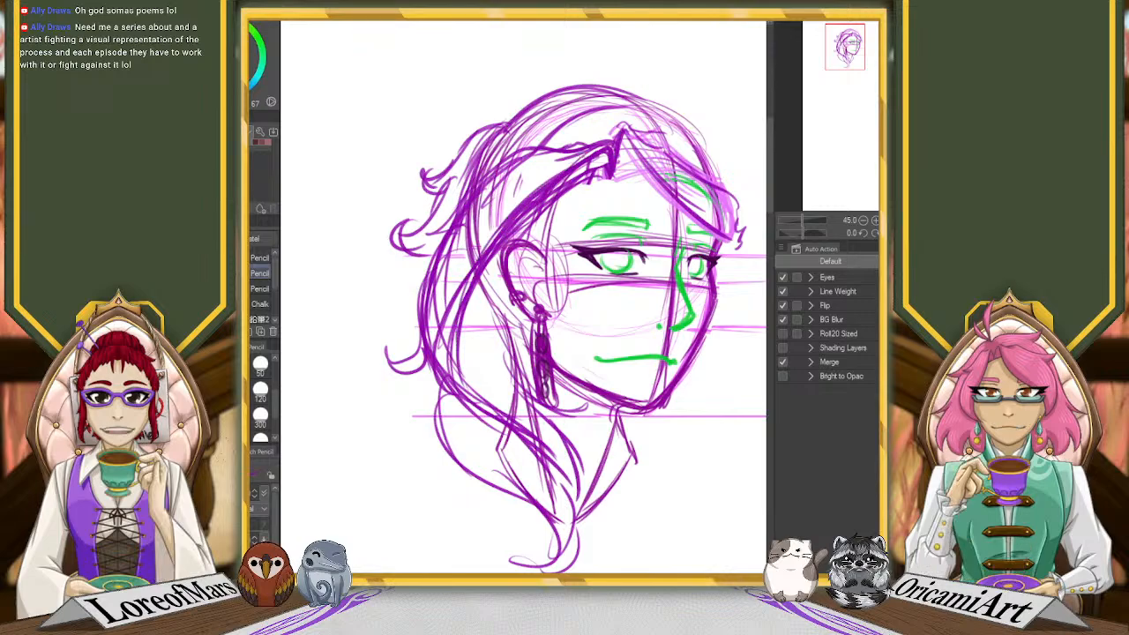
left_click_drag(465, 222, 429, 327)
left_click_drag(473, 172, 415, 245)
left_click_drag(450, 193, 398, 242)
left_click_drag(393, 236, 436, 255)
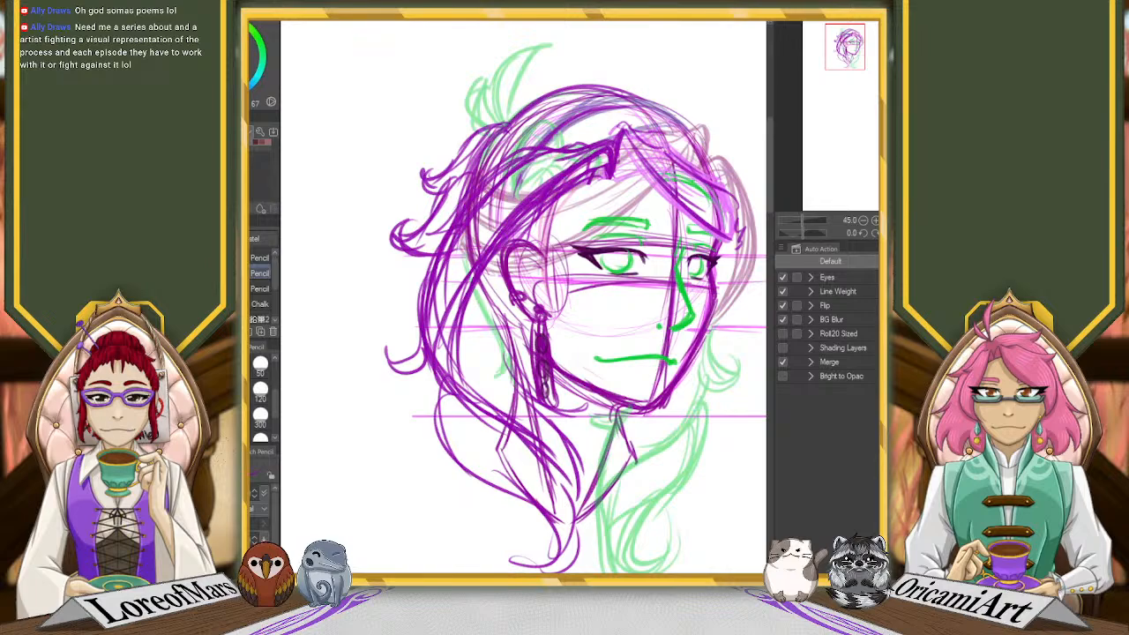
Shade the crown with curved hair strands and draw the looped tuft sticking up at the back of the crown
mouse_move(576, 102)
left_mouse_down()
mouse_move(494, 167)
mouse_move(679, 113)
mouse_move(549, 140)
left_mouse_up()
left_click_drag(670, 113, 517, 150)
left_click_drag(586, 101, 537, 143)
left_click_drag(563, 46, 511, 116)
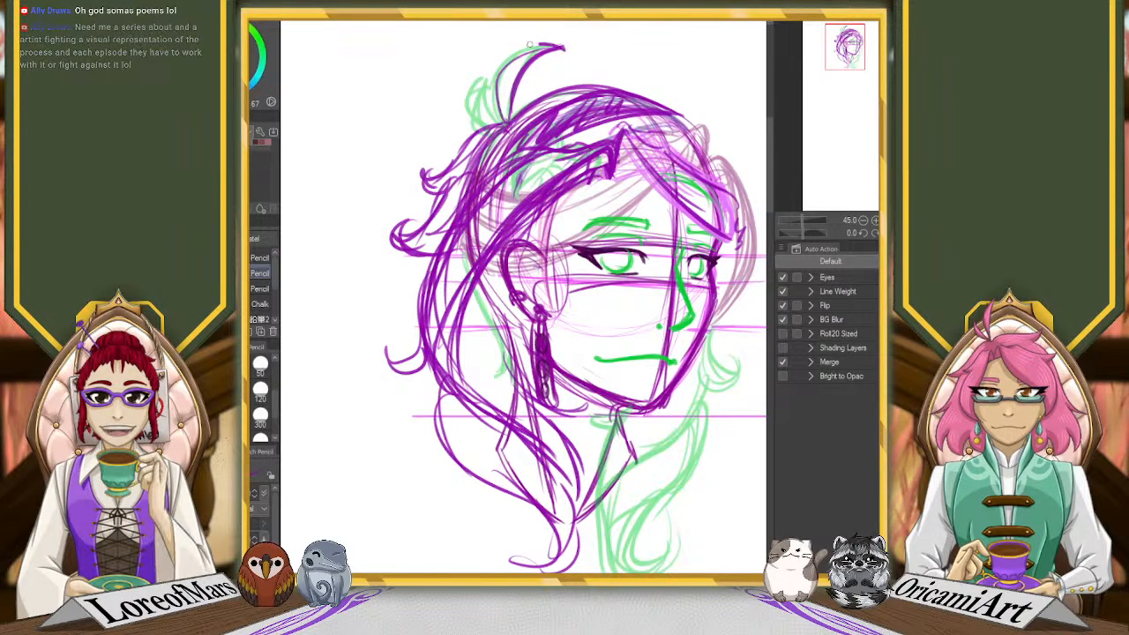
left_click_drag(538, 43, 499, 119)
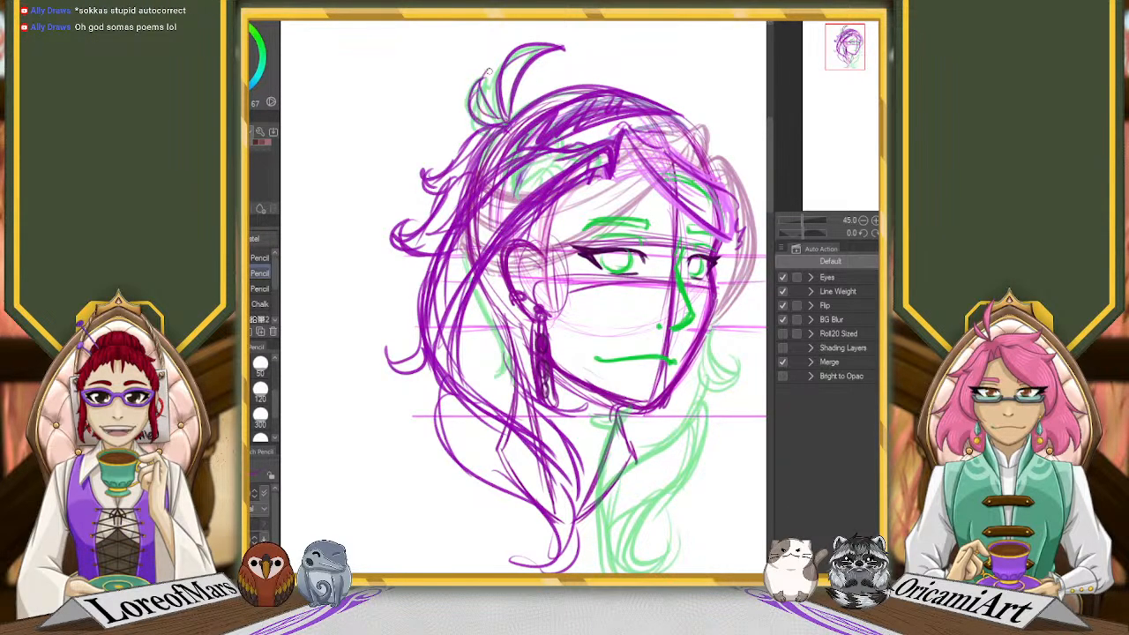
left_click_drag(489, 73, 507, 121)
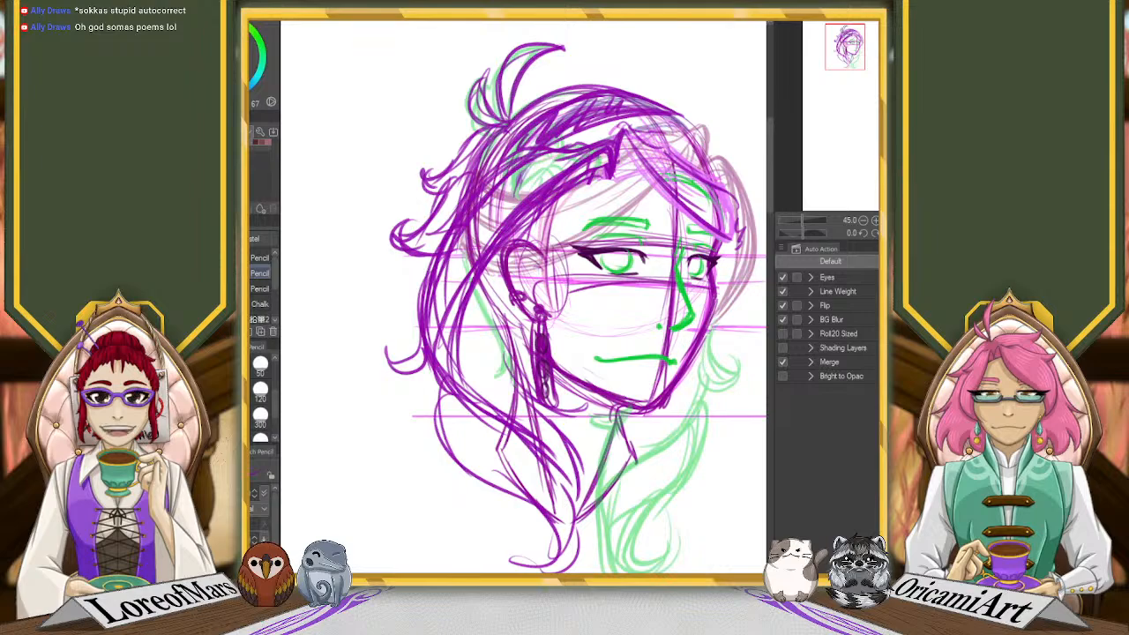
Draw the fringe locks from the parting to a curl beyond the far side of the face, redoing unsatisfactory strokes
left_click_drag(837, 52, 851, 51)
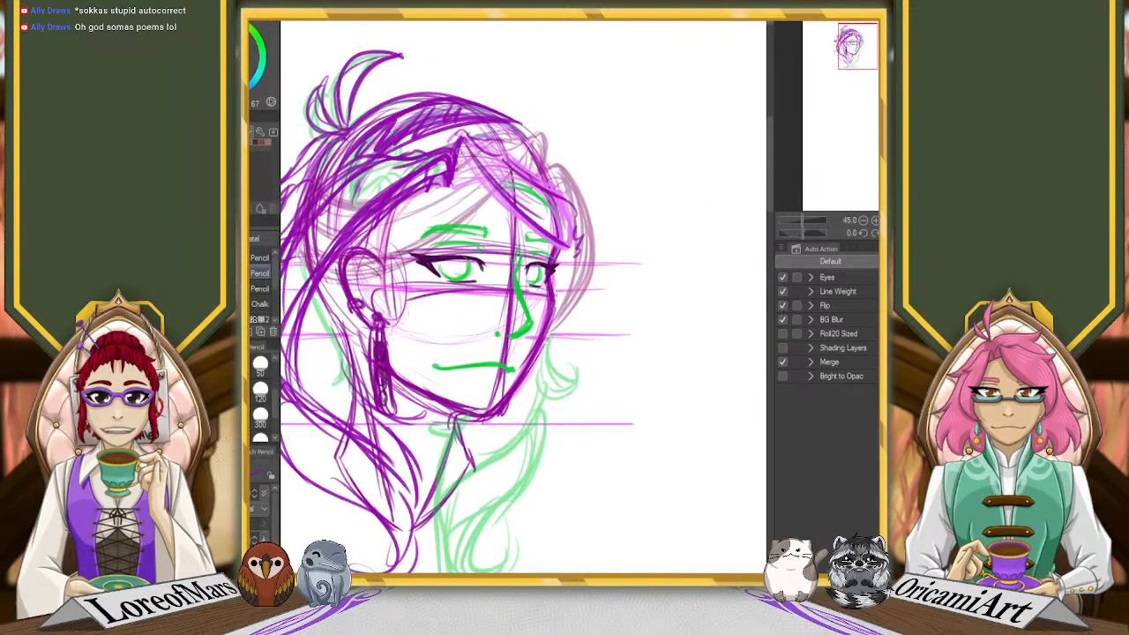
left_click_drag(484, 164, 572, 254)
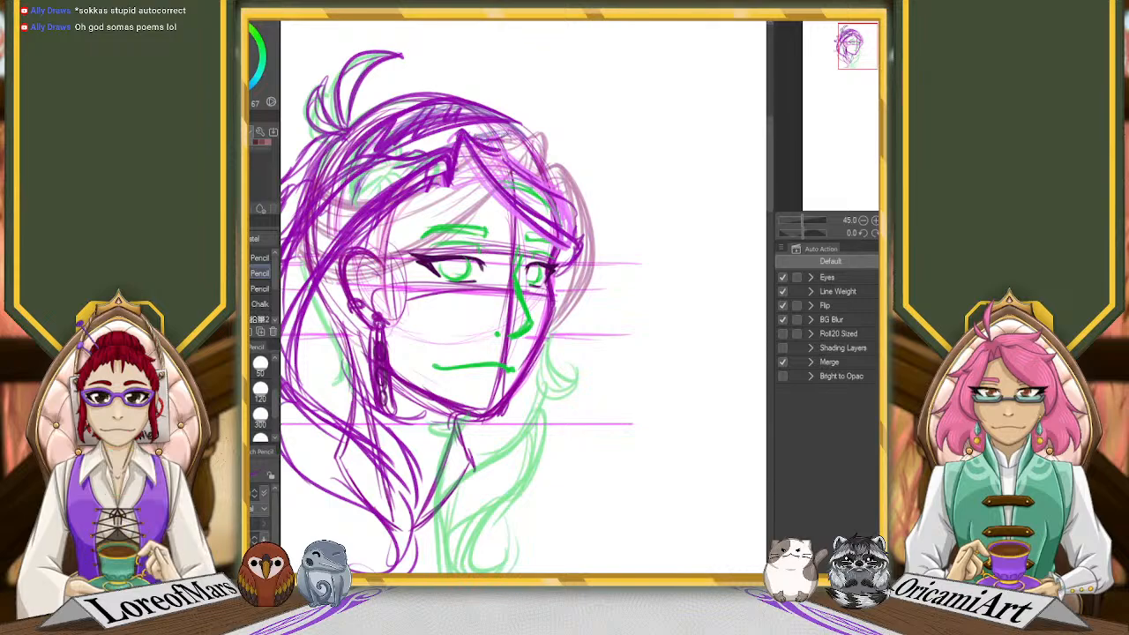
left_click_drag(517, 164, 600, 208)
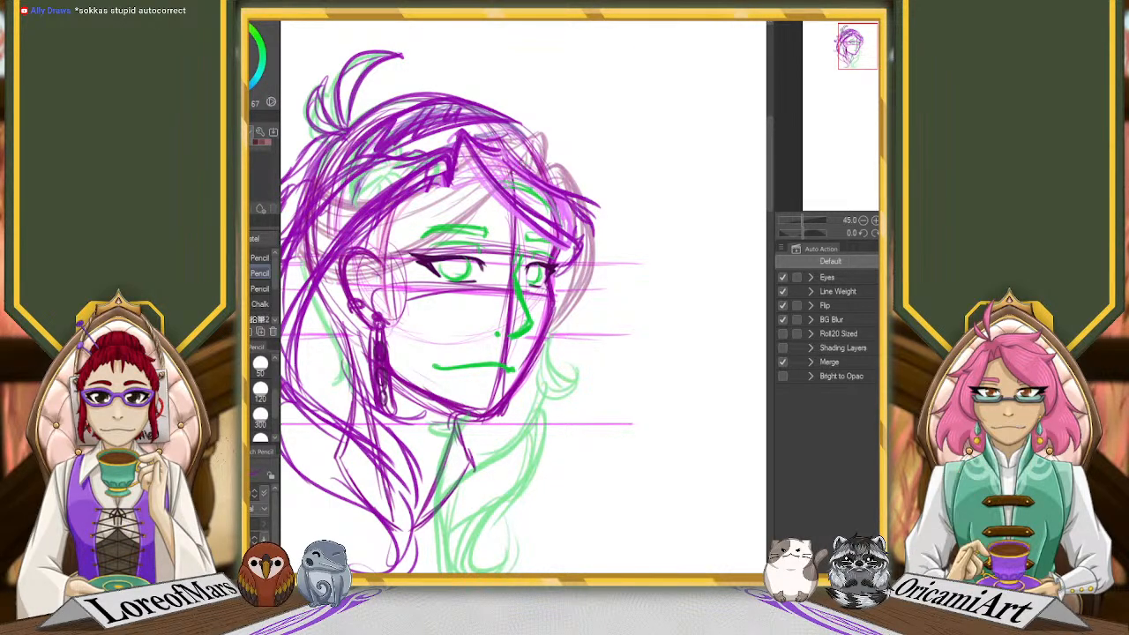
key("ctrl+z")
mouse_move(504, 145)
left_mouse_down()
mouse_move(593, 201)
mouse_move(606, 231)
mouse_move(564, 272)
left_mouse_up()
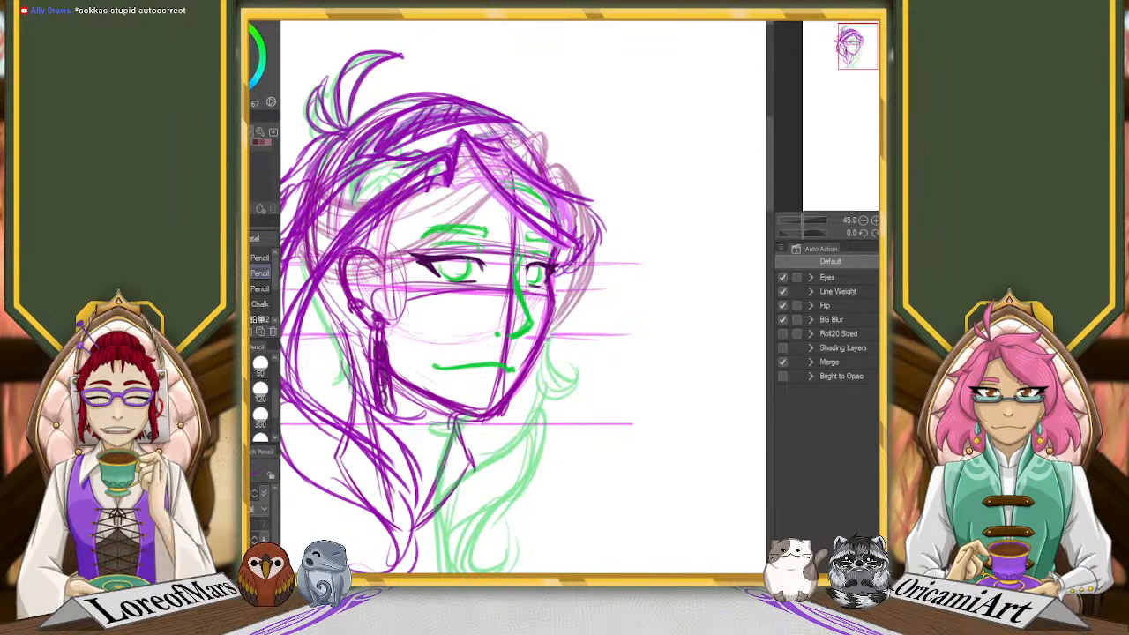
left_click_drag(594, 201, 568, 266)
left_click_drag(591, 194, 567, 273)
key("ctrl+z")
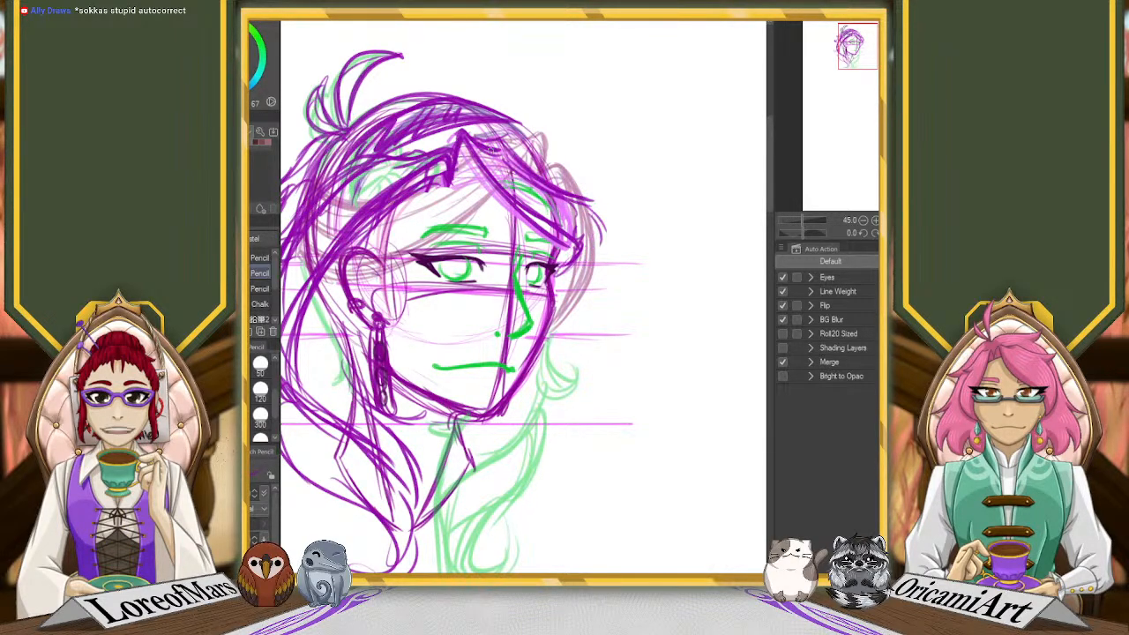
key("ctrl+z")
key("ctrl+z")
mouse_move(463, 135)
left_mouse_down()
mouse_move(587, 233)
mouse_move(563, 272)
left_mouse_up()
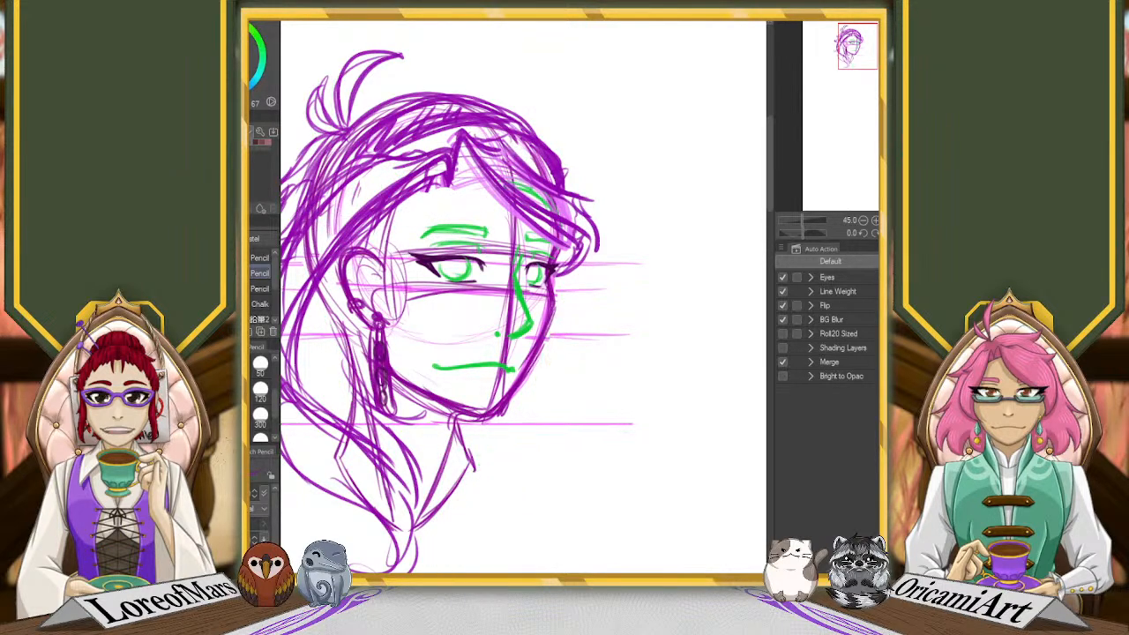
Redraw the fringe in lime green over the purple sketch, from the parting to a rounded curl past the far temple
left_click_drag(802, 219, 799, 219)
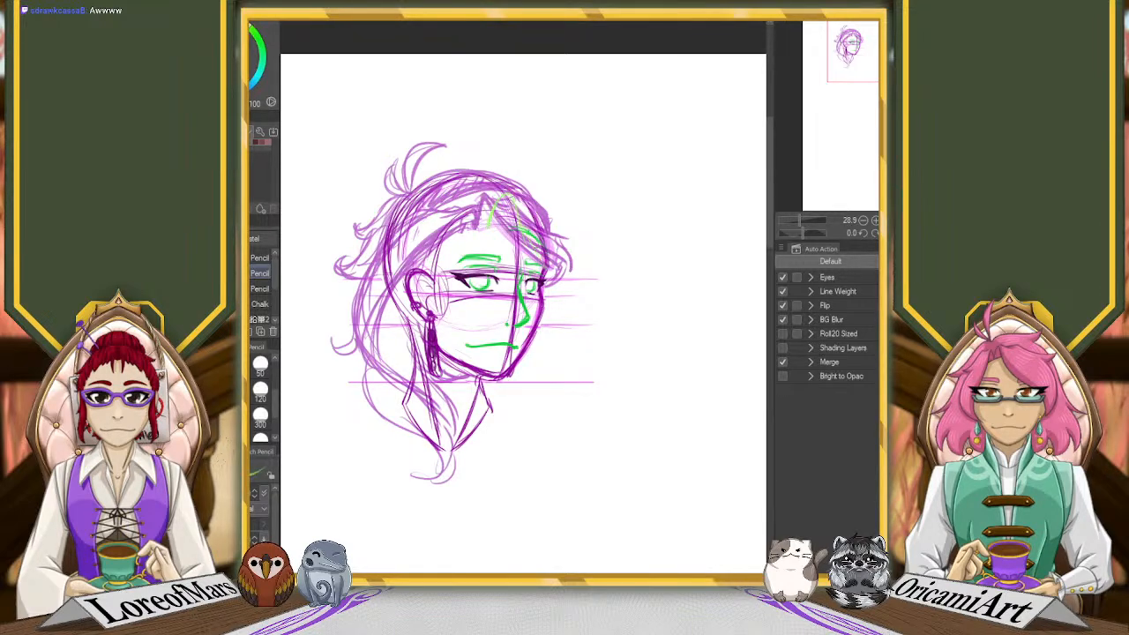
left_click_drag(500, 196, 567, 274)
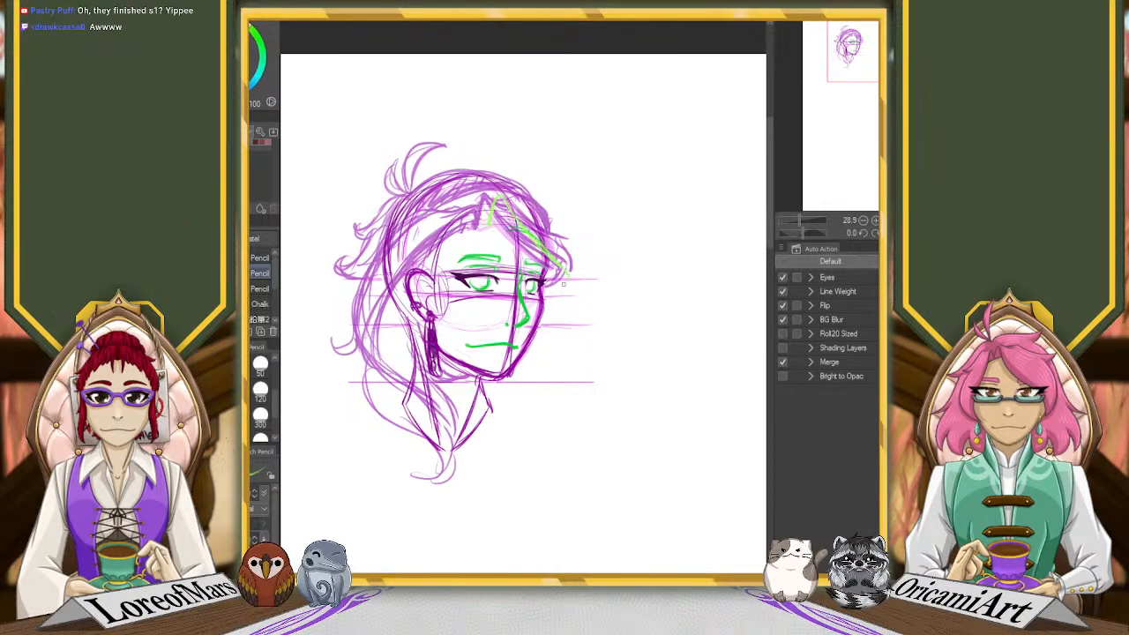
mouse_move(501, 196)
left_mouse_down()
mouse_move(565, 232)
mouse_move(579, 275)
left_mouse_up()
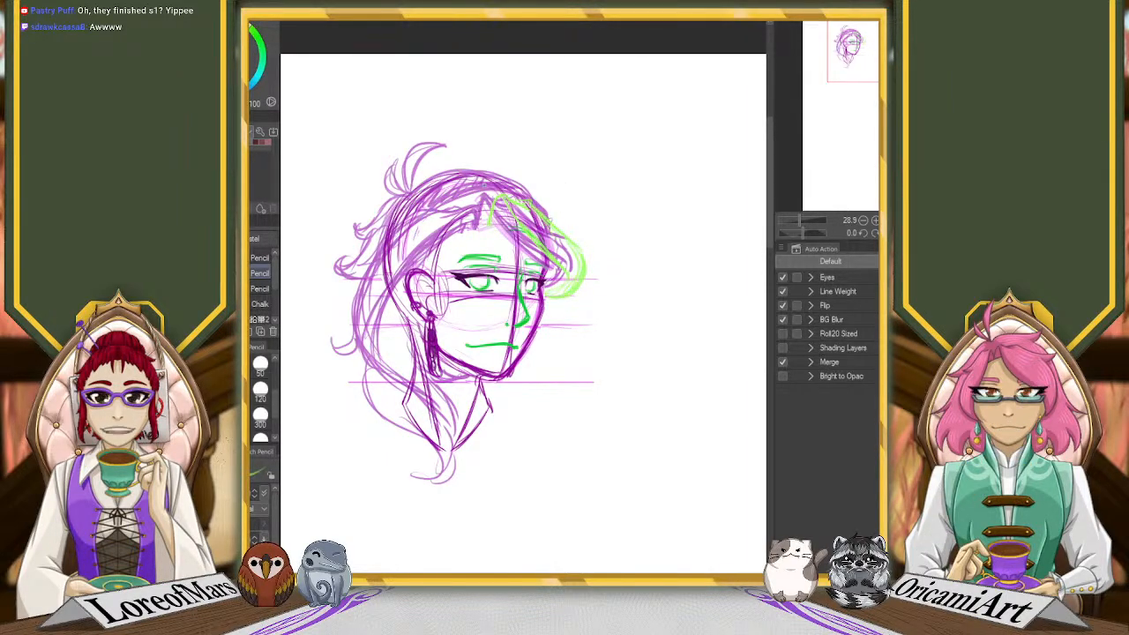
Outline in lime green the hair falling from the parting past the ear and its outward flick at the nape, redoing the first stroke
left_click_drag(485, 202, 470, 225)
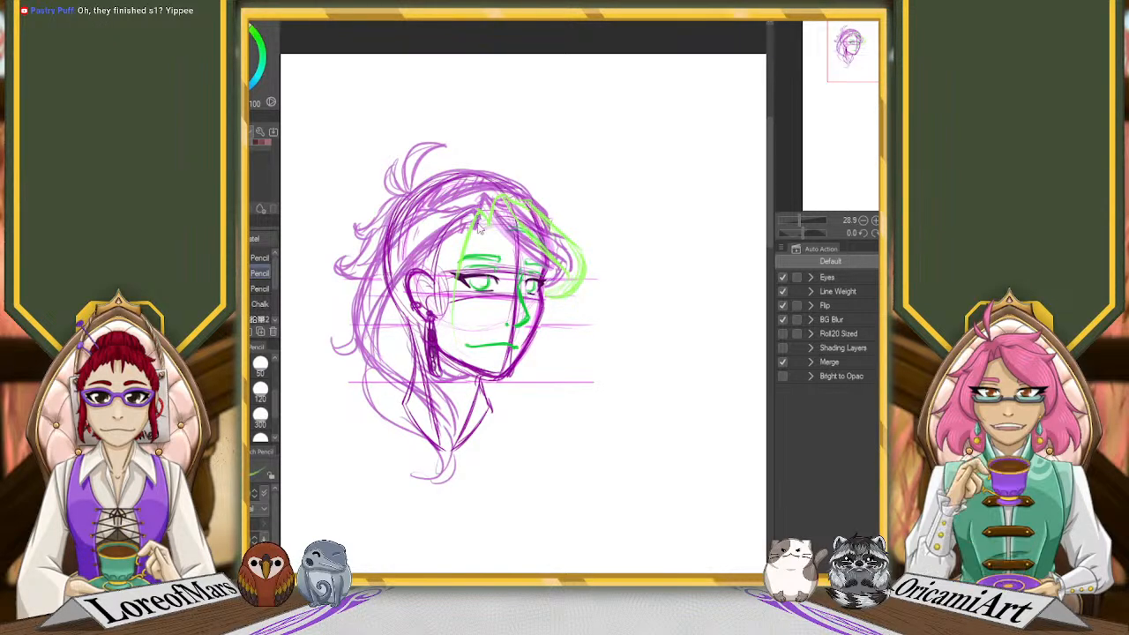
key("ctrl+z")
mouse_move(483, 214)
left_mouse_down()
mouse_move(436, 263)
mouse_move(406, 350)
left_mouse_up()
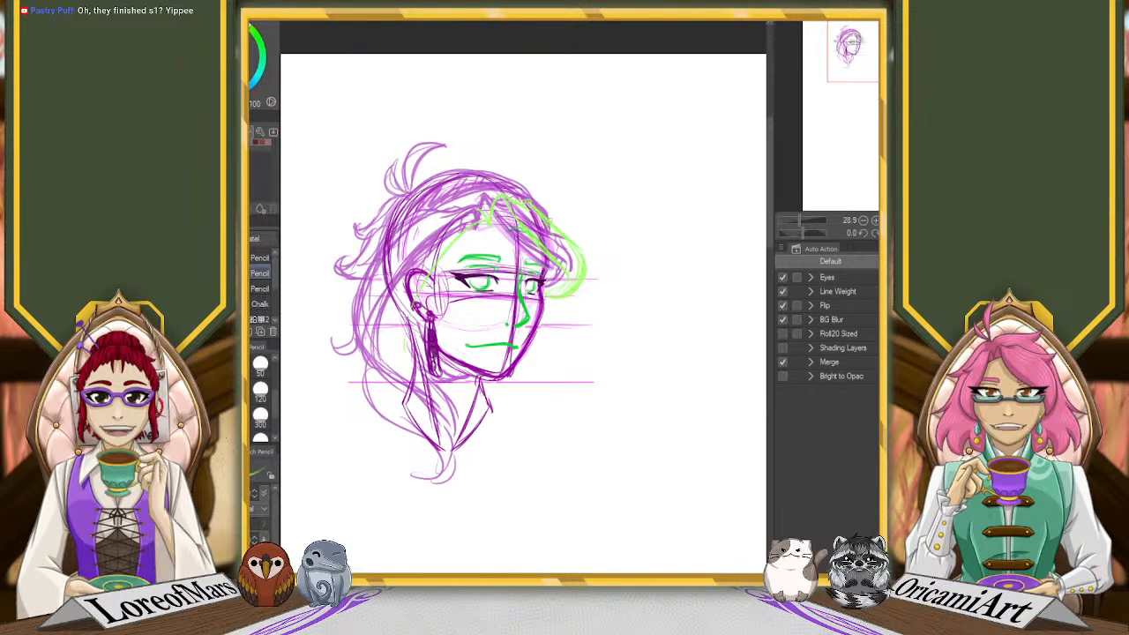
left_click(874, 219)
left_click(873, 219)
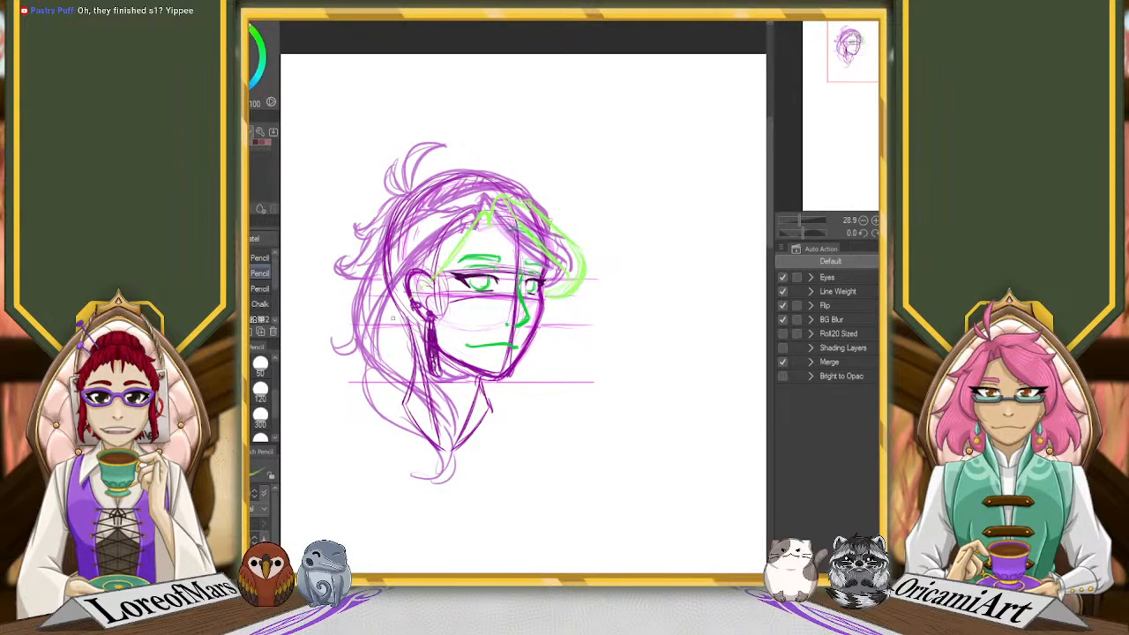
left_click_drag(422, 296, 388, 364)
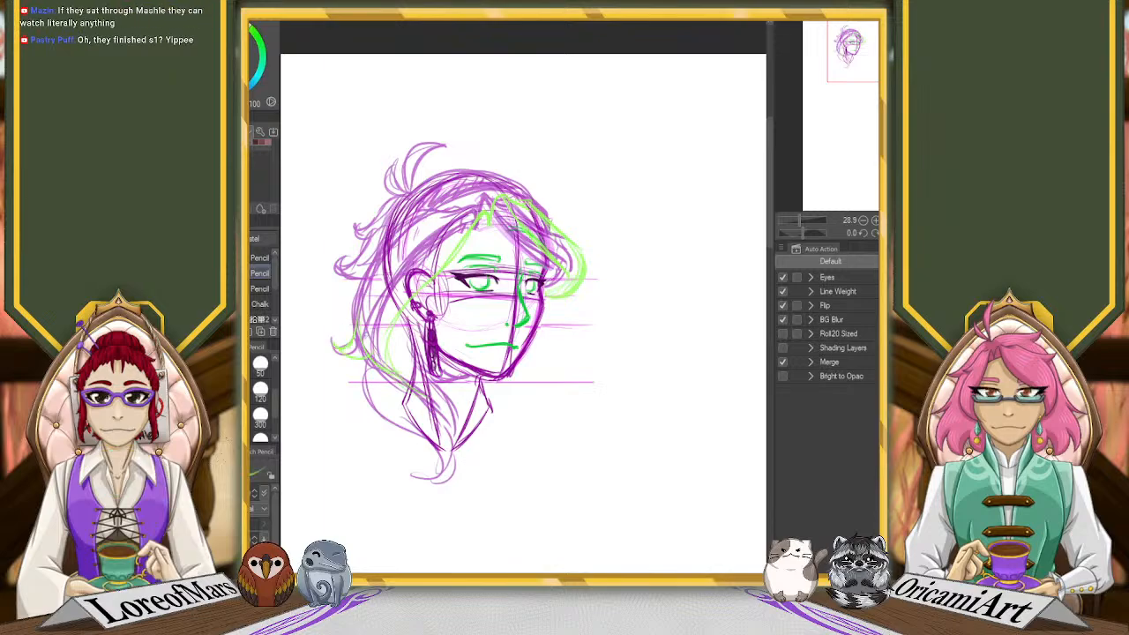
left_click_drag(334, 351, 362, 293)
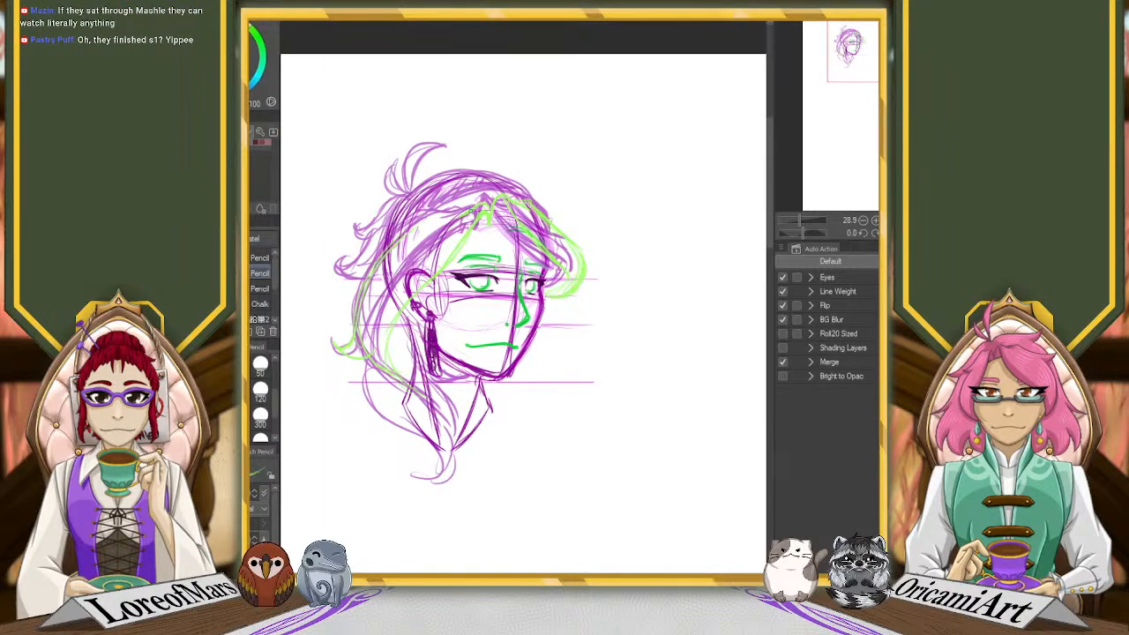
Sketch the swept-back strands, the flicks behind the head and the crown outline in lime green
left_click_drag(474, 210, 426, 217)
mouse_move(360, 325)
left_mouse_down()
mouse_move(430, 217)
mouse_move(473, 206)
left_mouse_up()
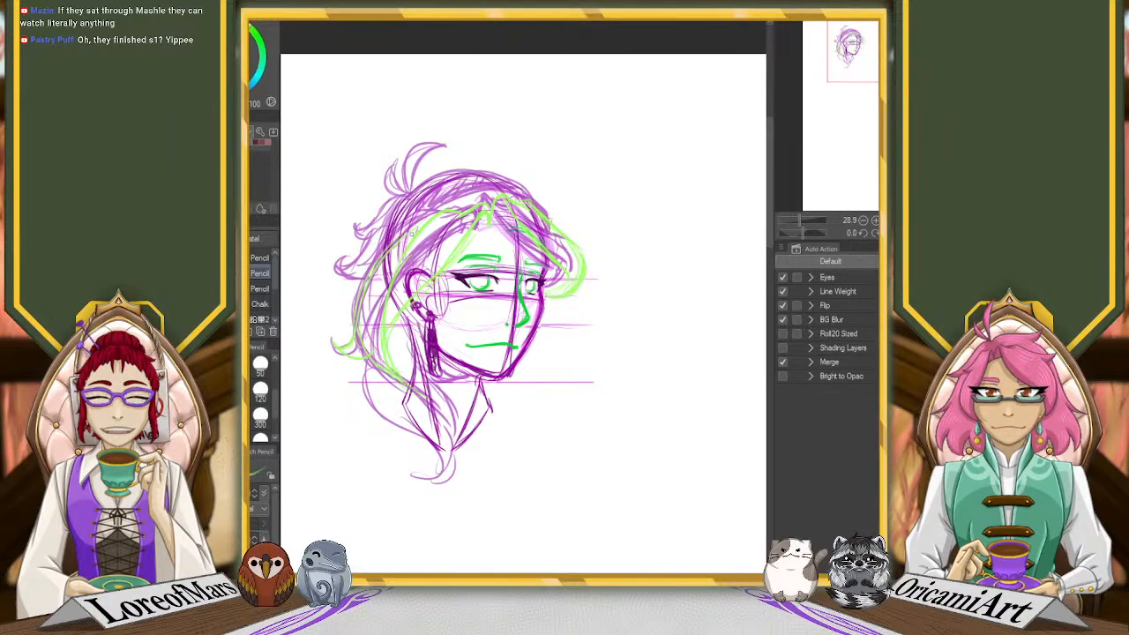
left_click_drag(388, 261, 355, 320)
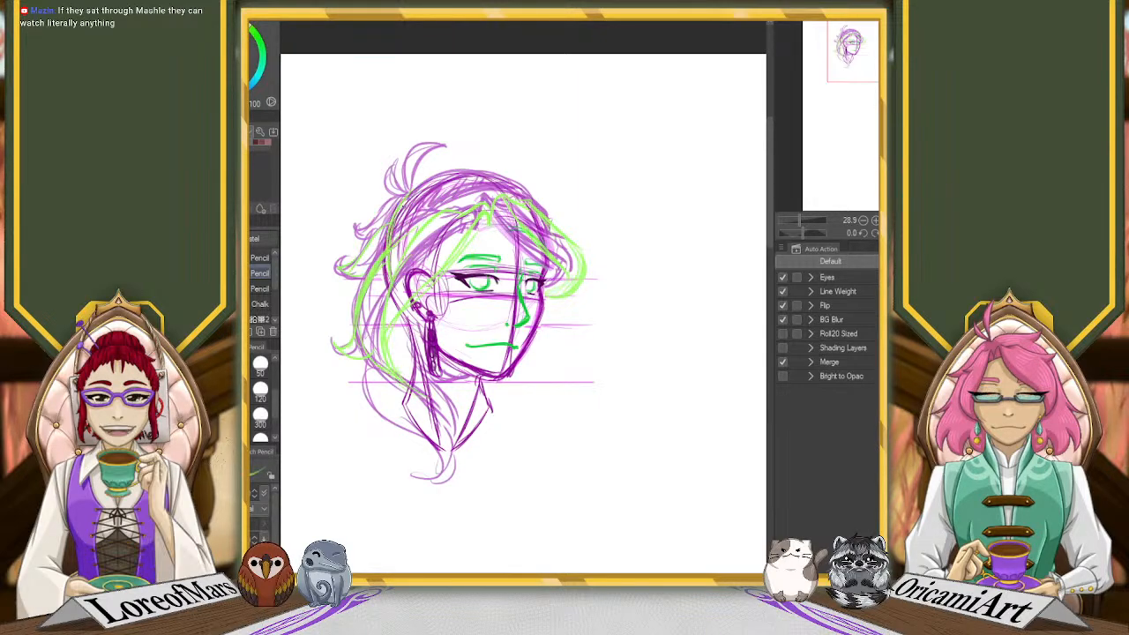
left_click_drag(407, 199, 396, 260)
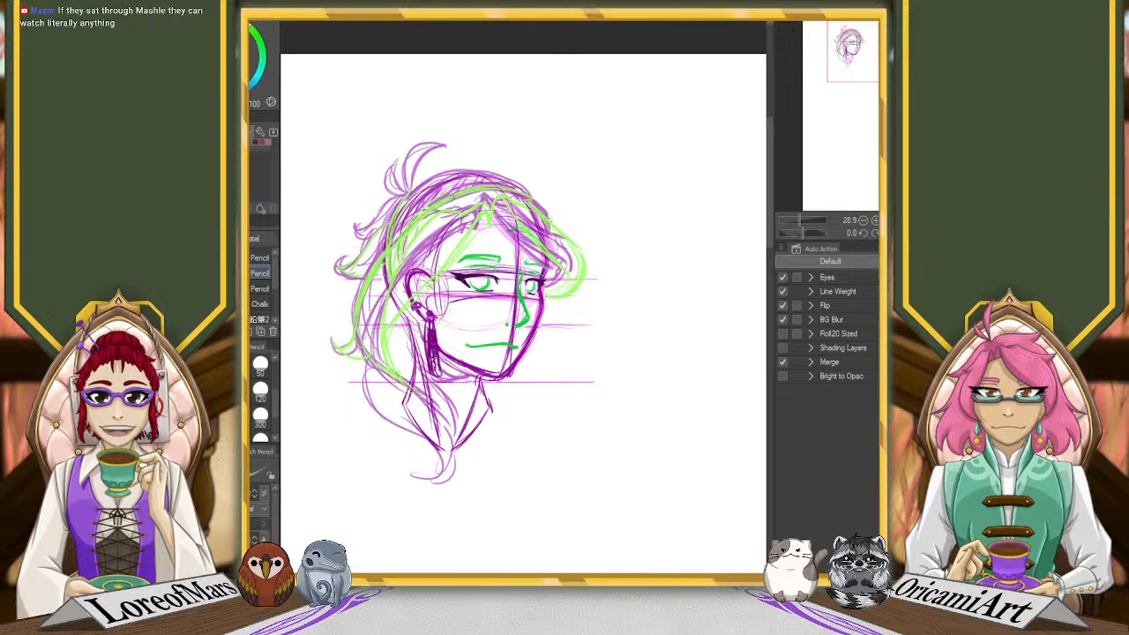
left_click_drag(409, 211, 480, 173)
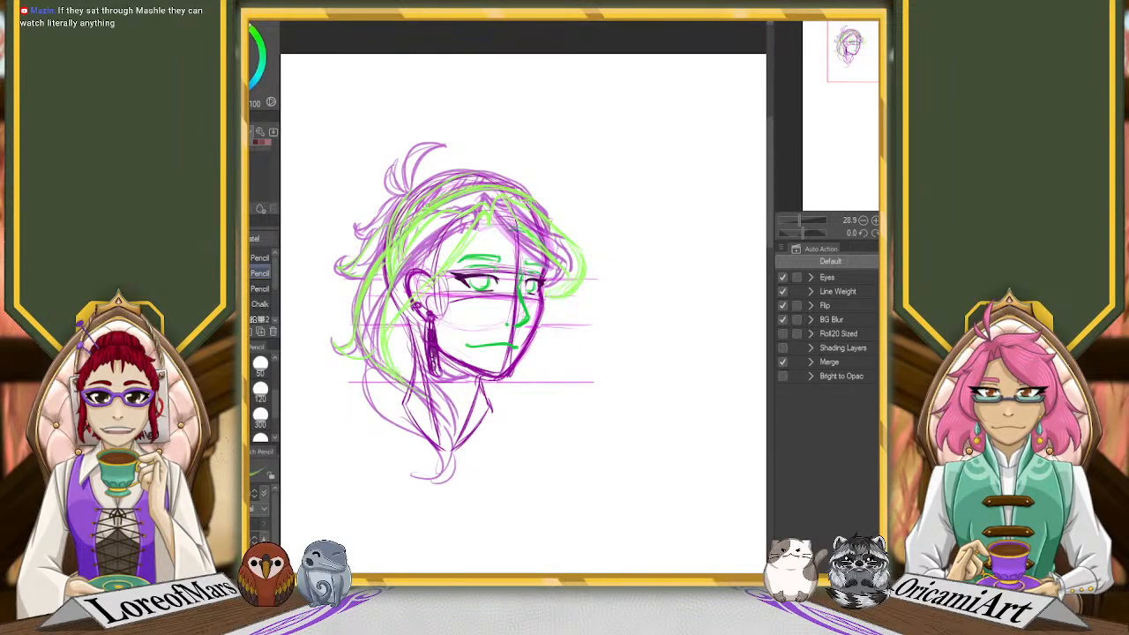
left_click_drag(441, 187, 534, 200)
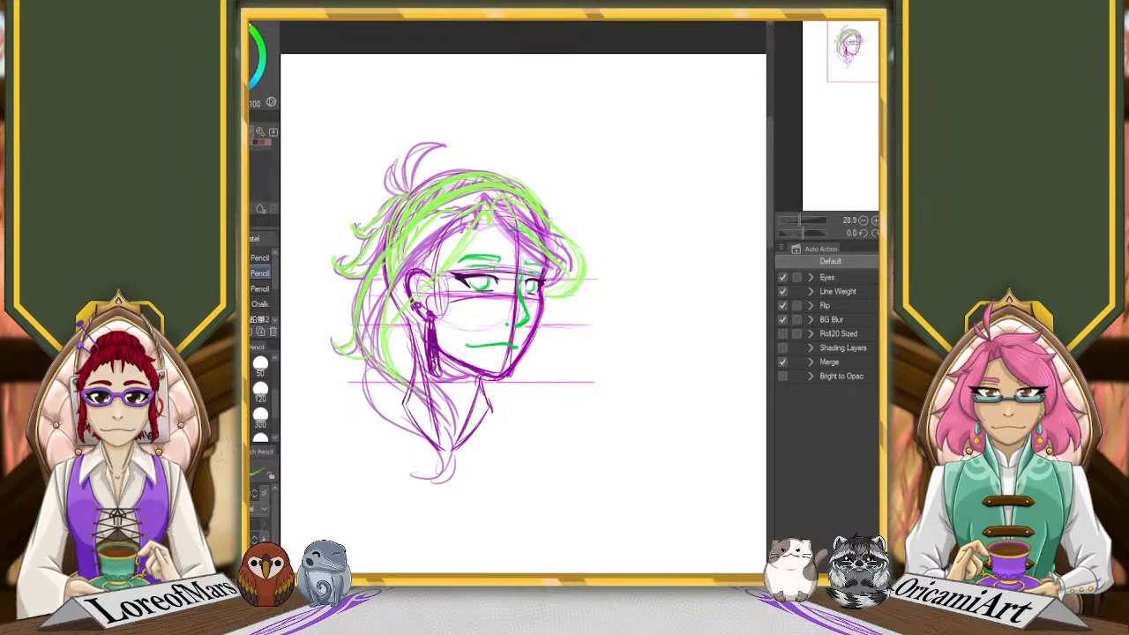
Show the coloured character reference and reshape the lime green flicks at the back of the head with Liquify
left_click(877, 152)
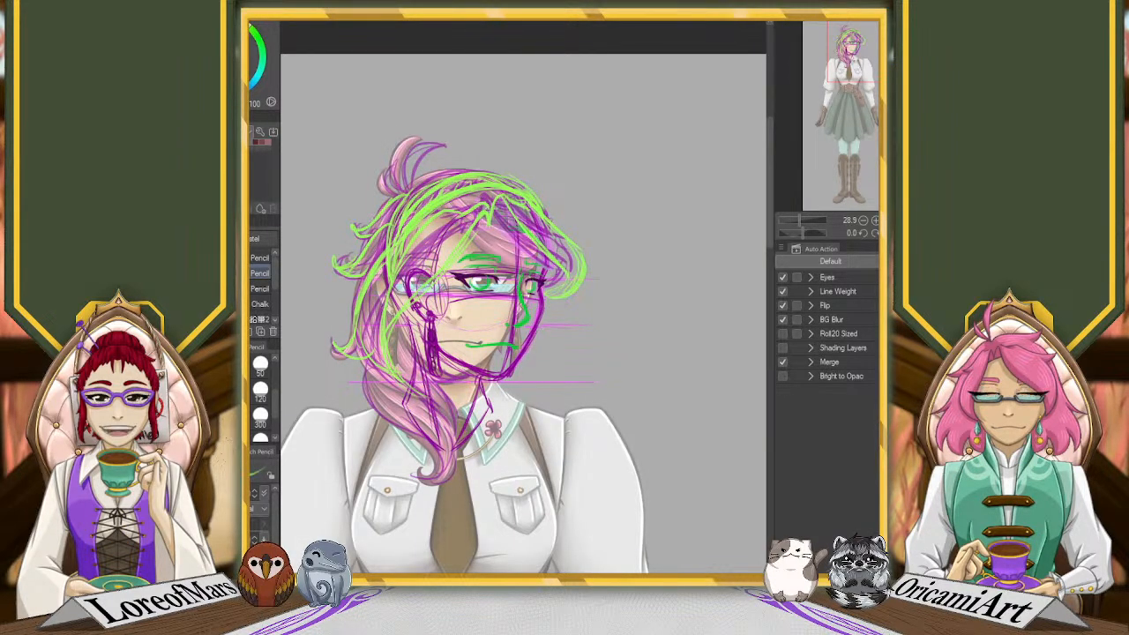
key("j")
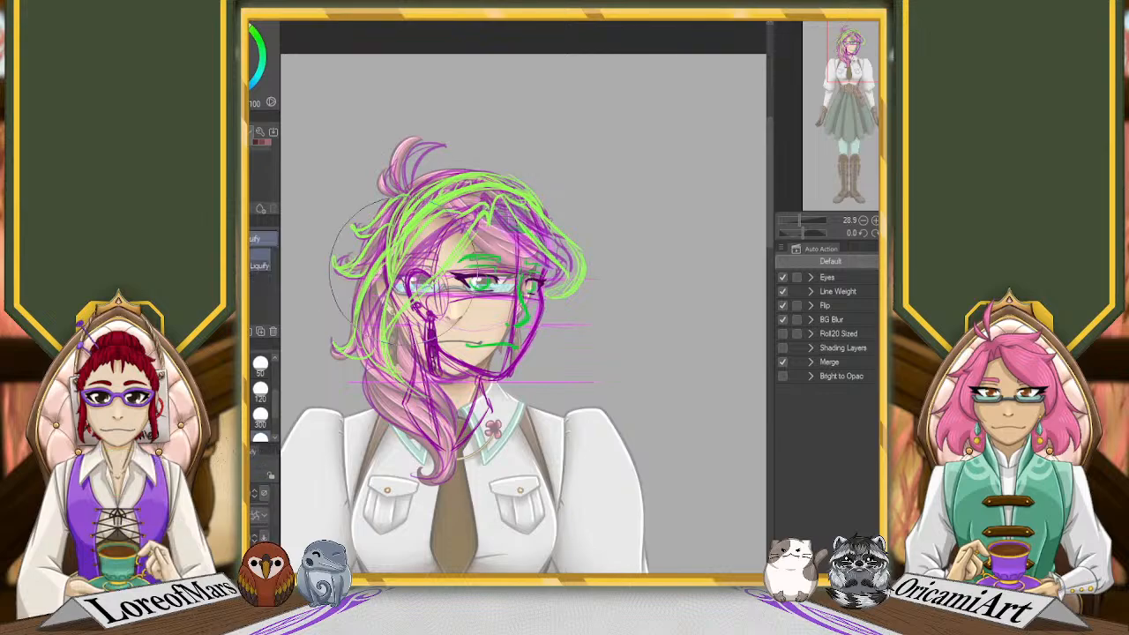
left_click(261, 415)
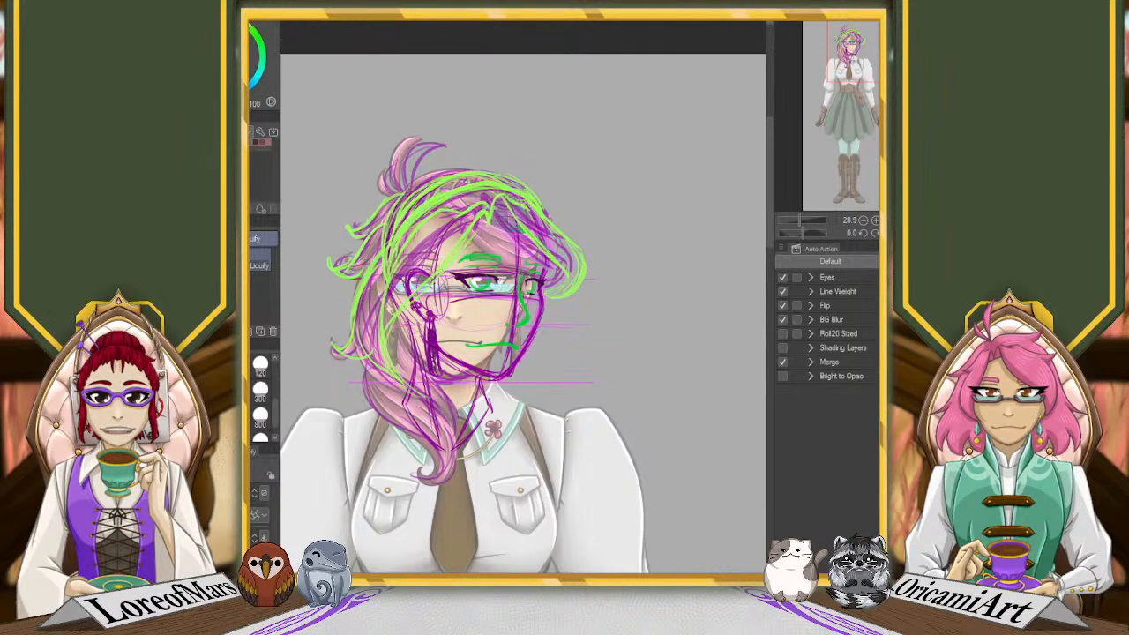
Sketch the raised tuft and the long hair's tapering end in lime green with the Pencil, and pull the fringe closer to the face
key("p")
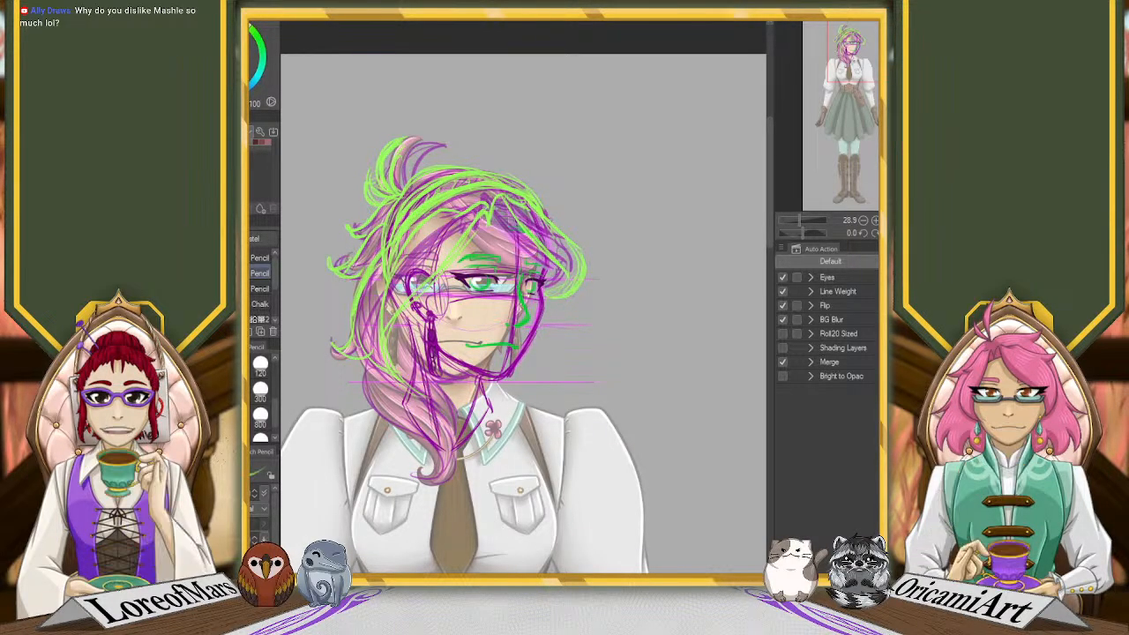
mouse_move(571, 285)
left_mouse_down()
mouse_move(561, 293)
mouse_move(560, 253)
mouse_move(527, 227)
left_mouse_up()
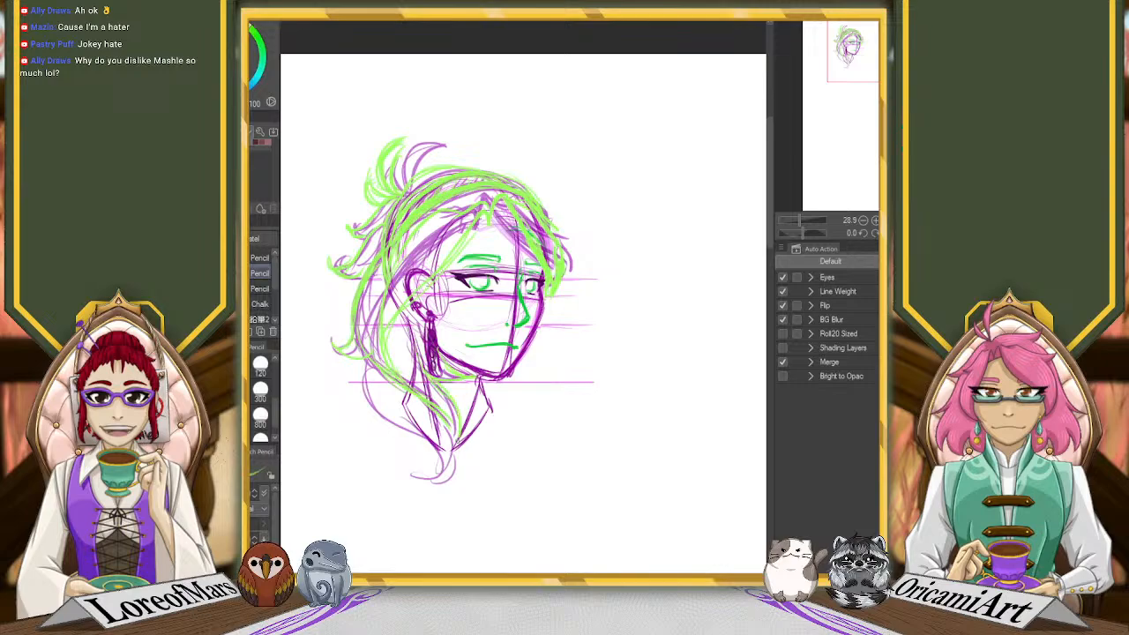
left_click_drag(365, 363, 407, 435)
mouse_move(374, 388)
left_mouse_down()
mouse_move(454, 463)
mouse_move(438, 488)
left_mouse_up()
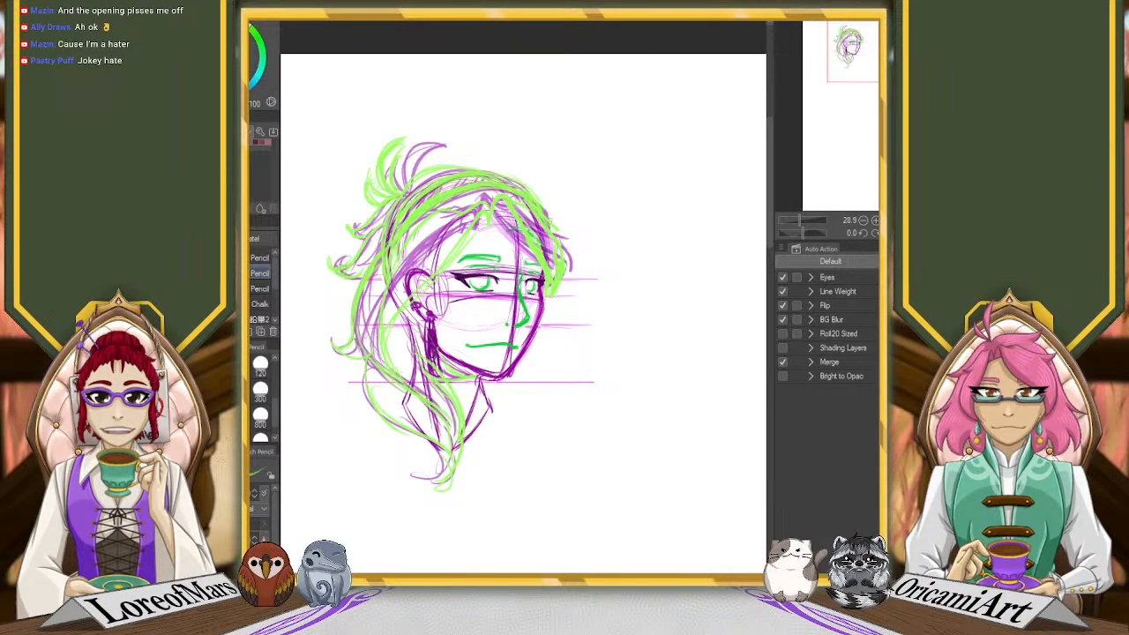
Remove the old purple hair sketch beneath the lime green one, comparing the drawing with and without it
key("Delete")
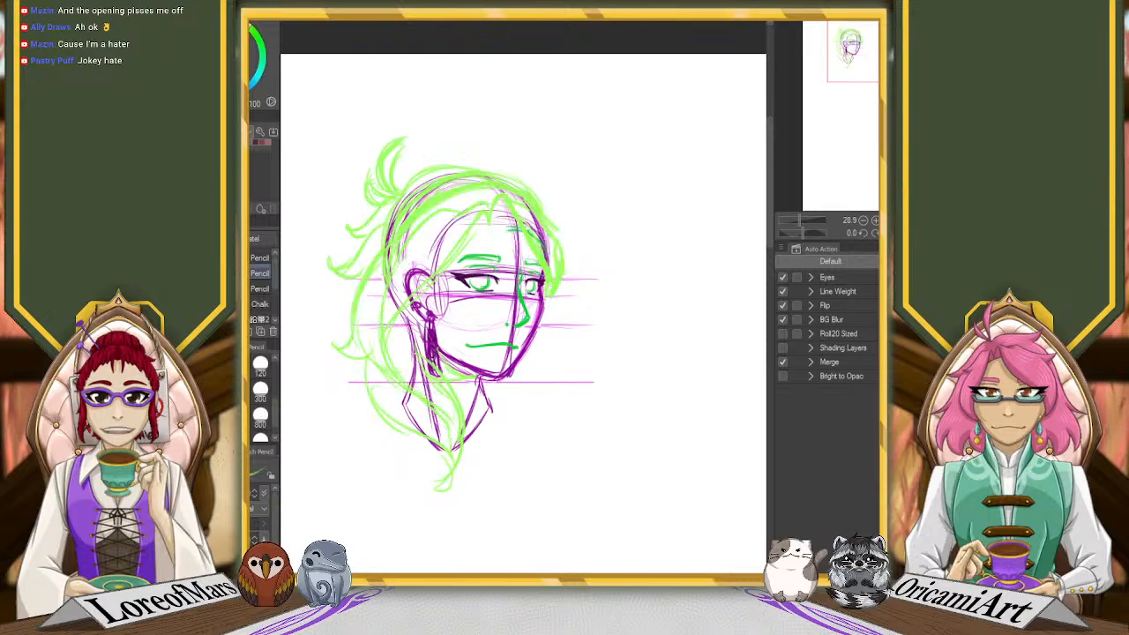
key("ctrl+z")
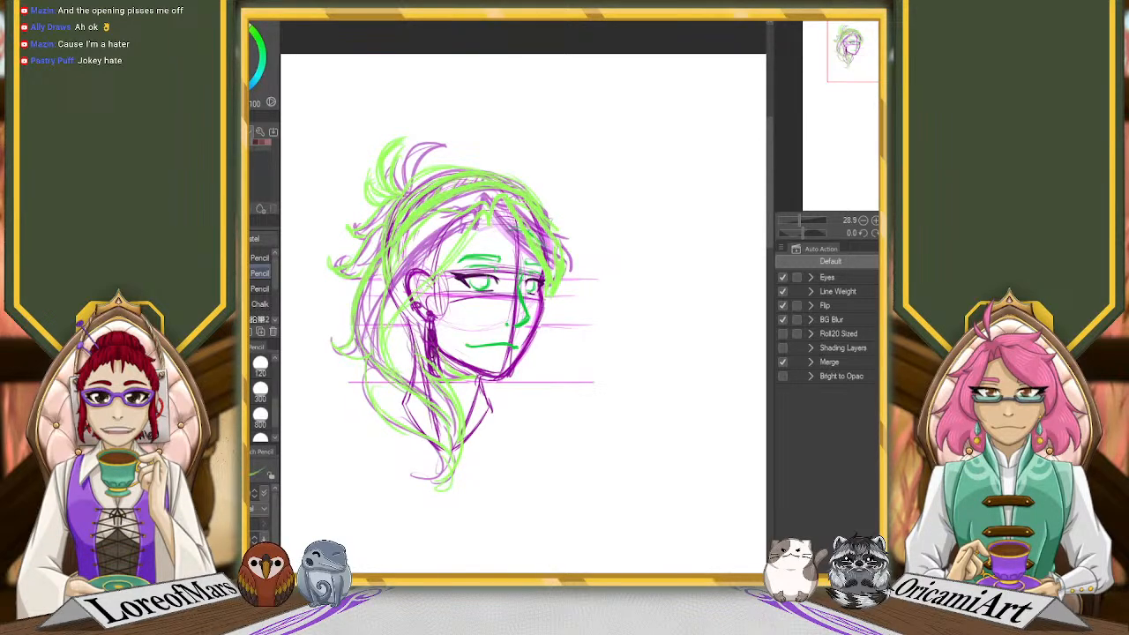
key("ctrl+y")
key("ctrl+z")
key("ctrl+y")
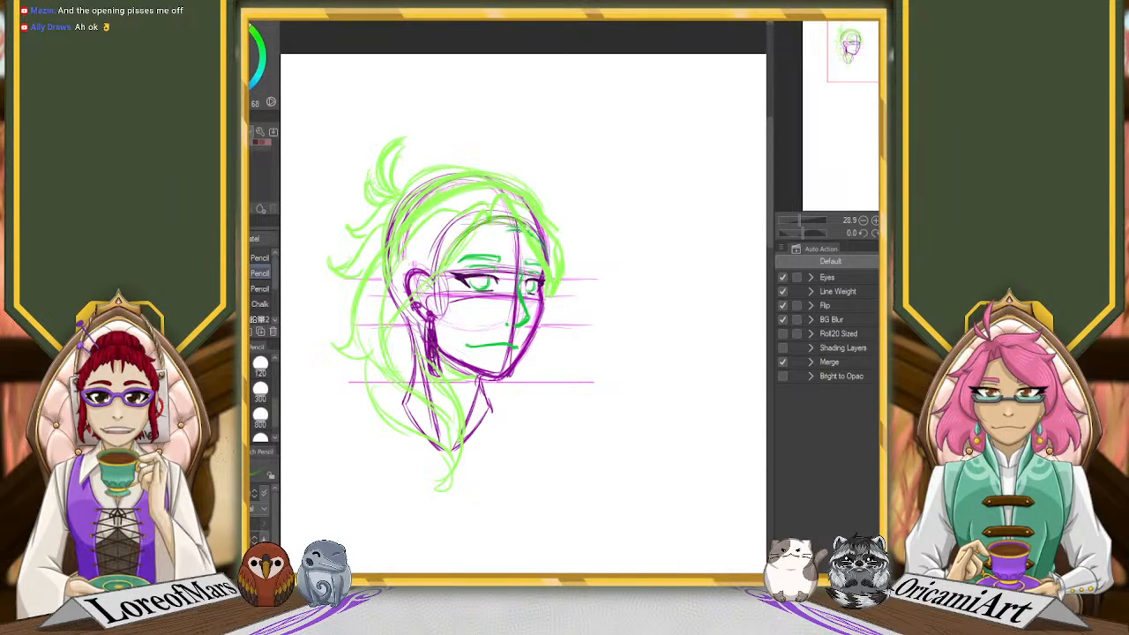
left_click_drag(488, 213, 406, 360)
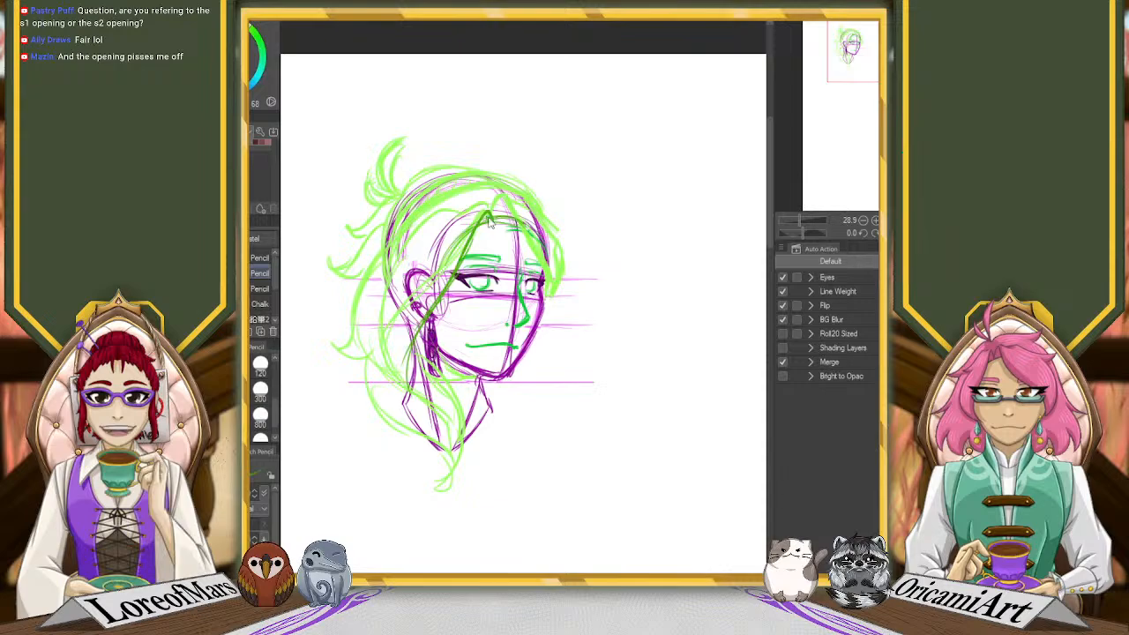
key("ctrl+z")
key("ctrl+z")
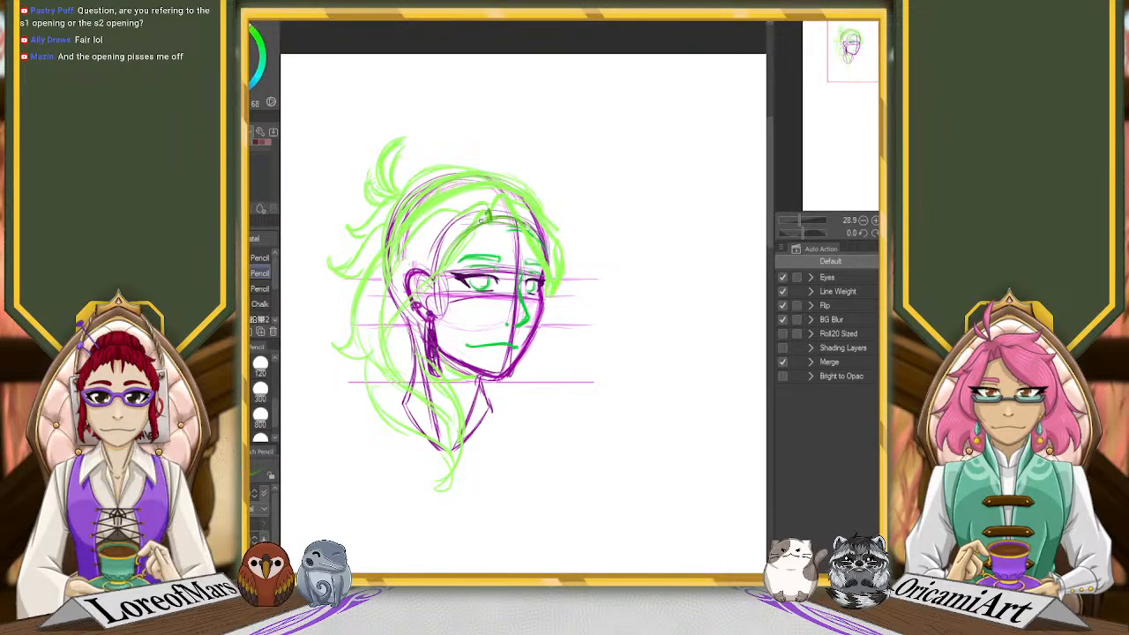
Sketch the parted front strand beside the face, the side locks and the flick behind the neck in darker green over the lime hair
left_click_drag(487, 214, 430, 375)
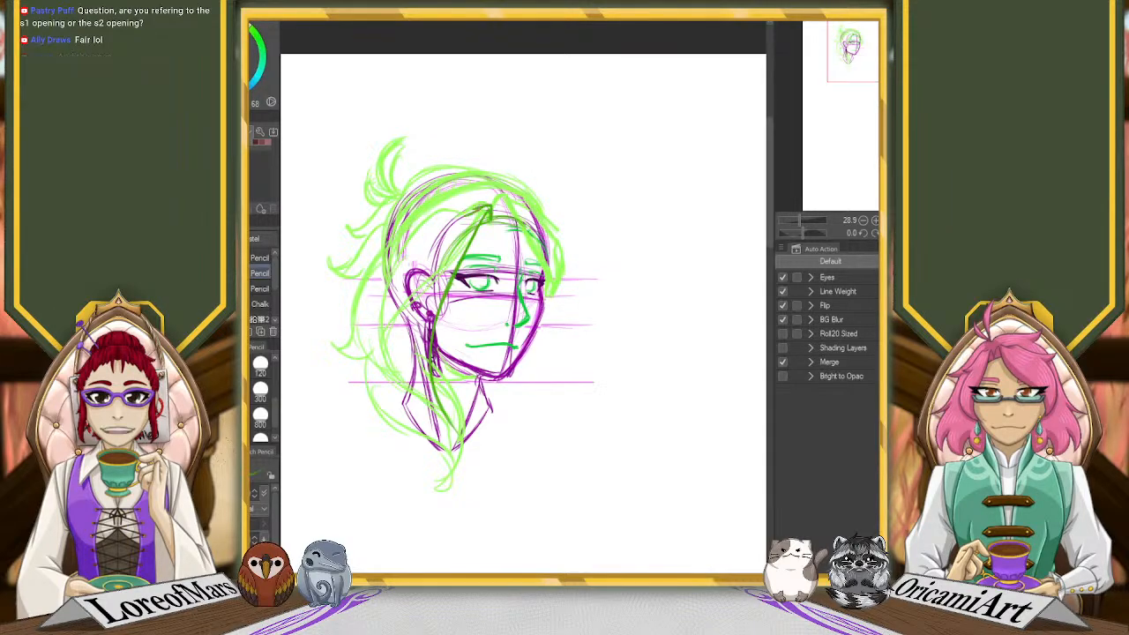
left_click_drag(487, 208, 434, 363)
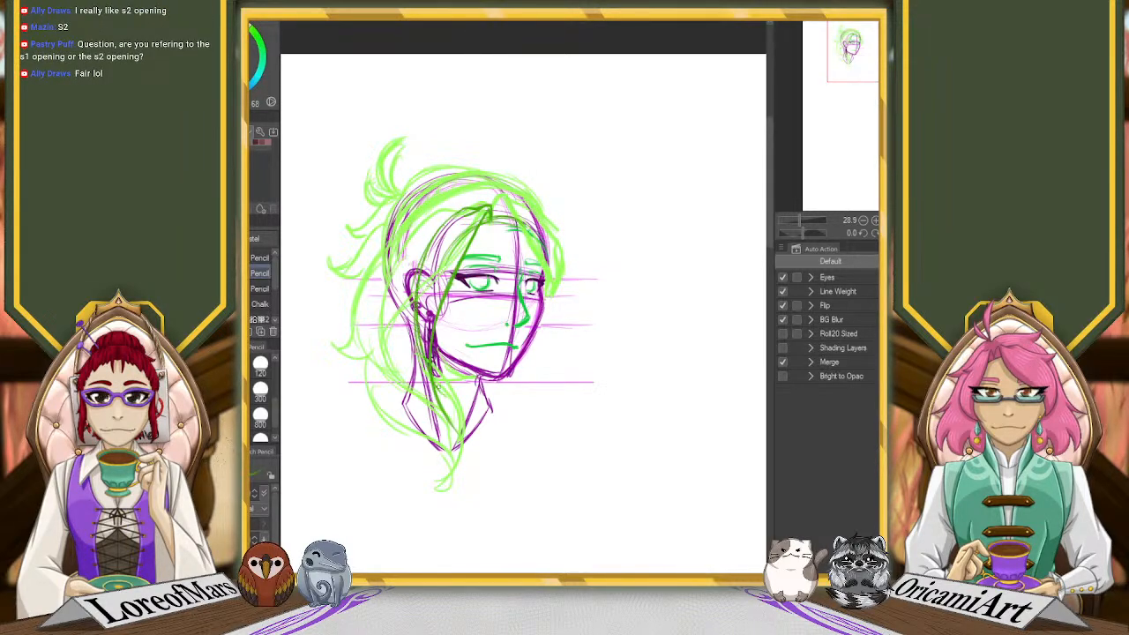
mouse_move(453, 222)
left_mouse_down()
mouse_move(420, 353)
mouse_move(421, 275)
mouse_move(352, 345)
left_mouse_up()
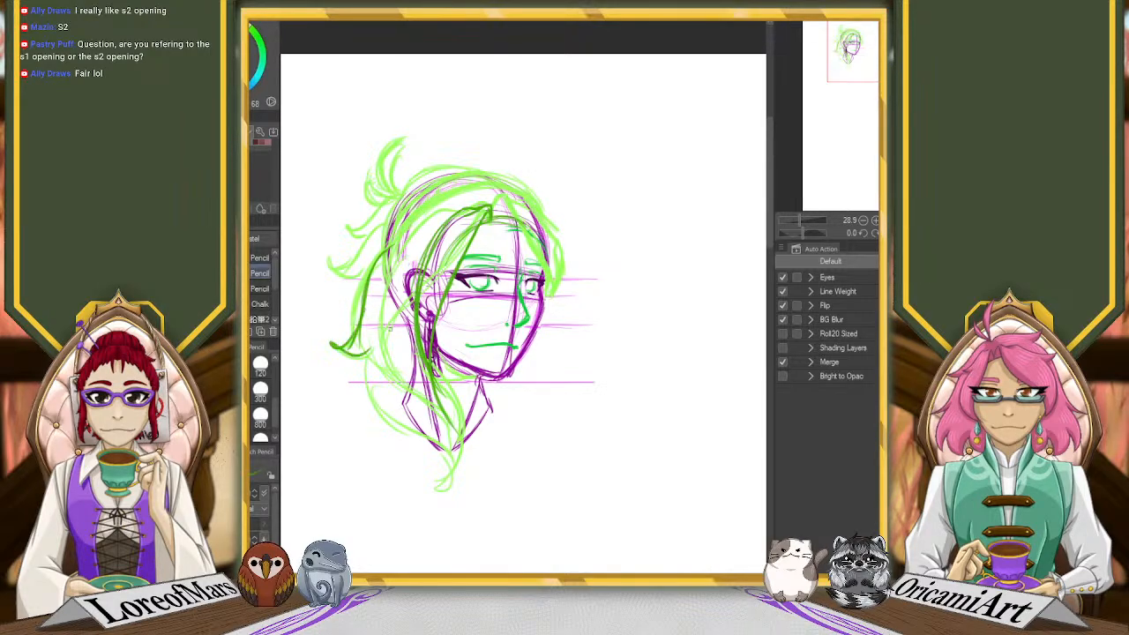
mouse_move(396, 271)
left_mouse_down()
mouse_move(388, 383)
mouse_move(423, 393)
left_mouse_up()
left_click_drag(382, 358, 455, 443)
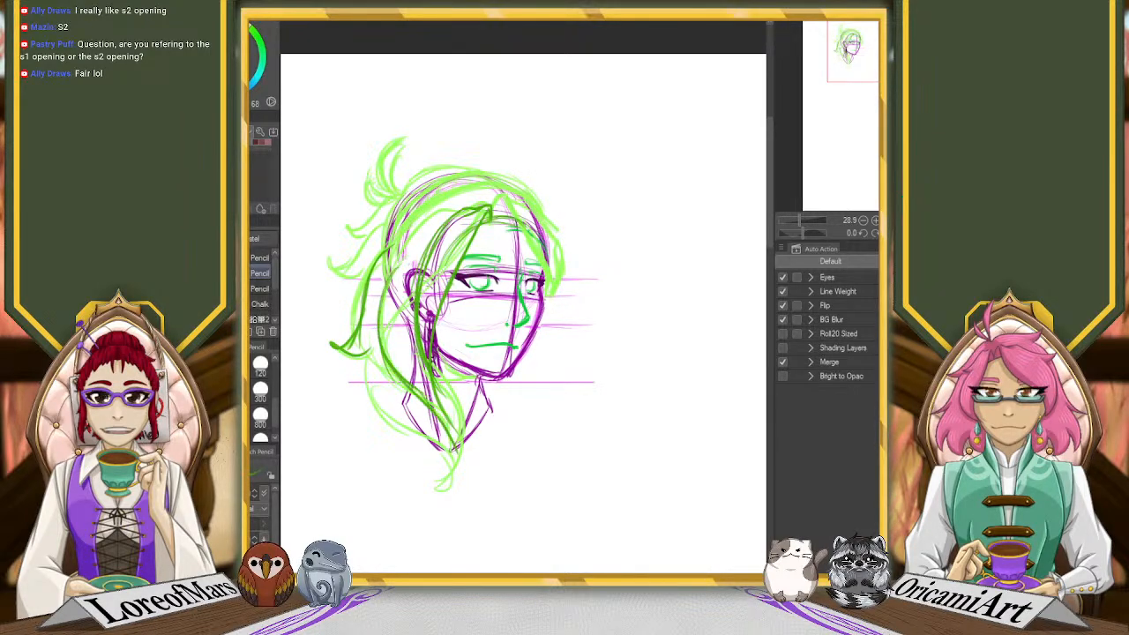
left_click_drag(442, 381, 460, 451)
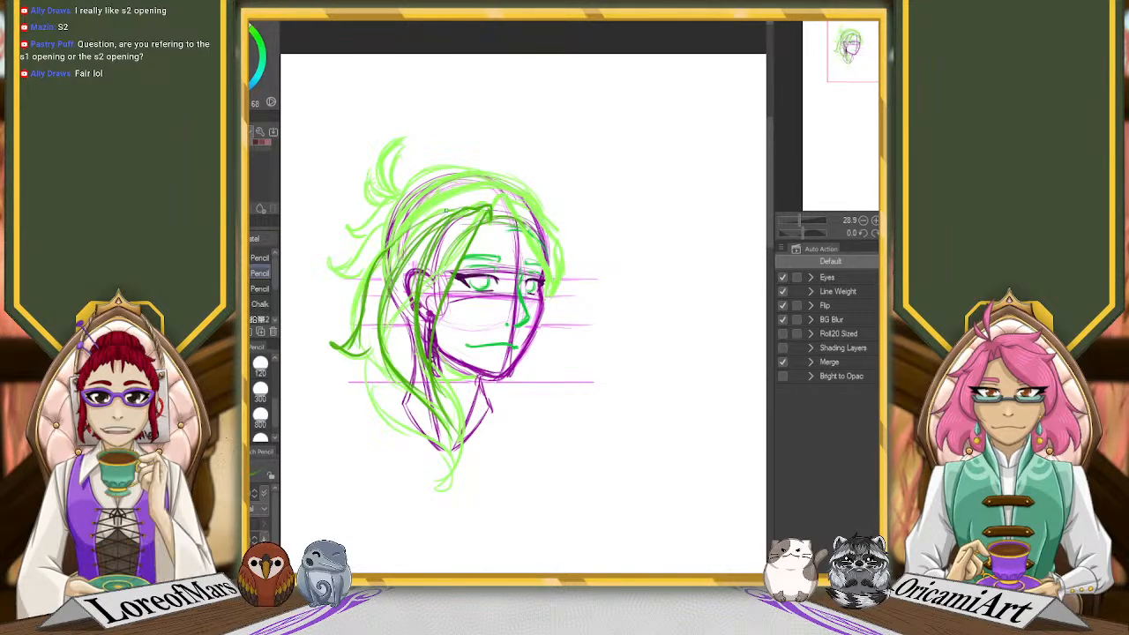
Sketch the strands sweeping back over the crown from the parting in darker green, undoing the last stroke behind the ear
left_click_drag(408, 237, 503, 187)
left_click_drag(434, 212, 466, 192)
left_click_drag(498, 187, 536, 205)
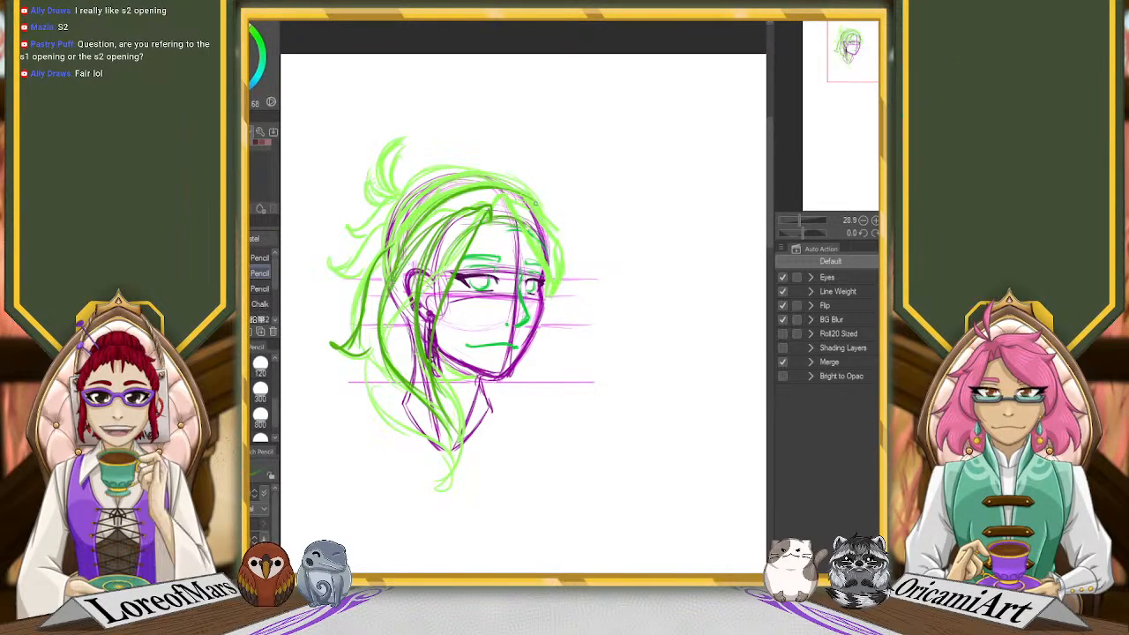
left_click_drag(402, 223, 389, 275)
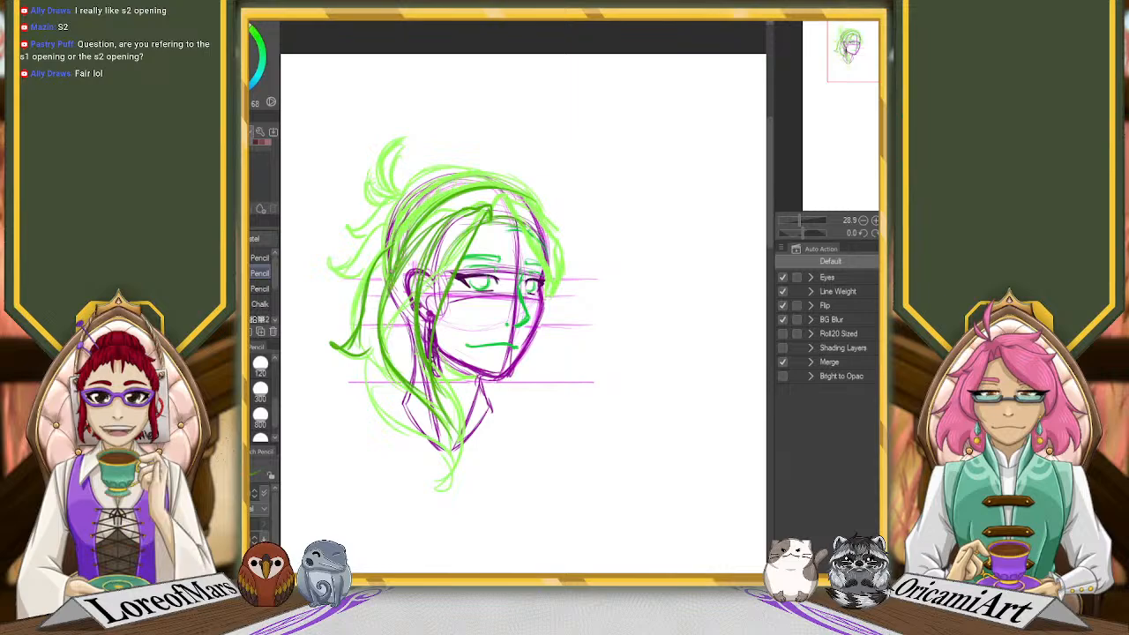
key("ctrl+z")
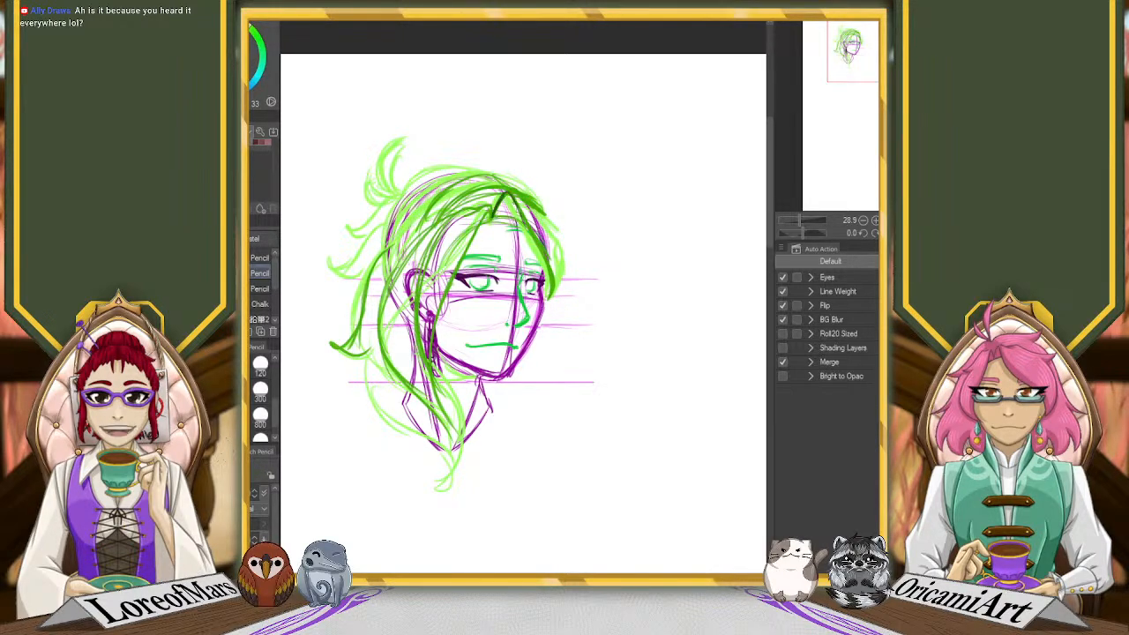
Darken the fringe lock on the far side of the face and the near-side strands falling past the ear in deeper green
left_click_drag(515, 206, 550, 295)
mouse_move(514, 193)
left_mouse_down()
mouse_move(560, 279)
mouse_move(553, 295)
left_mouse_up()
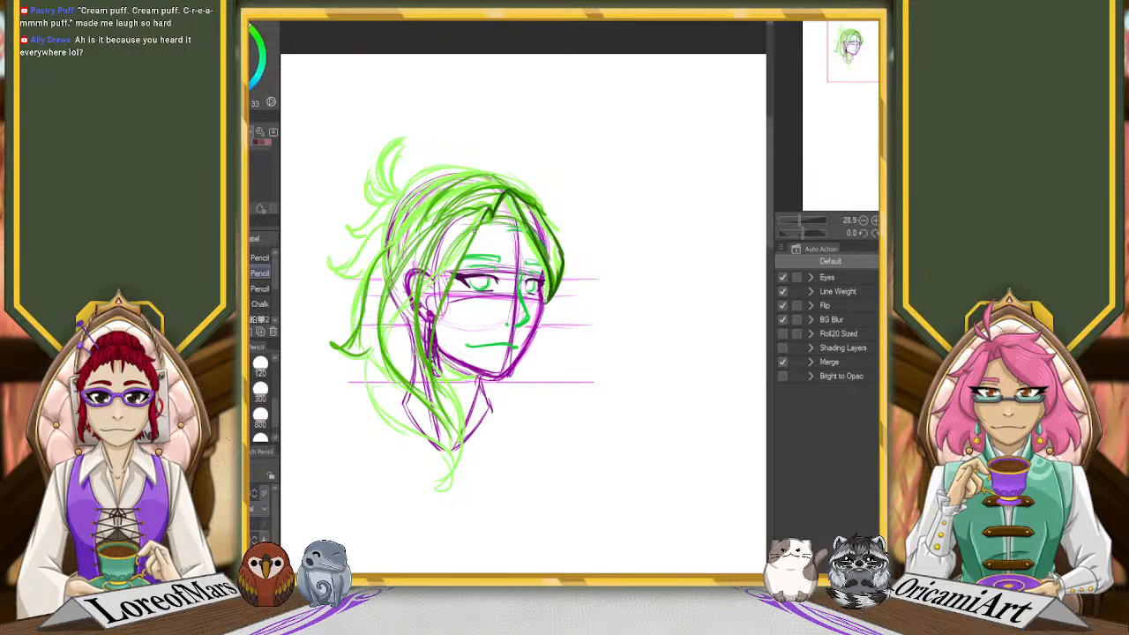
left_click_drag(490, 213, 444, 306)
left_click_drag(467, 248, 433, 351)
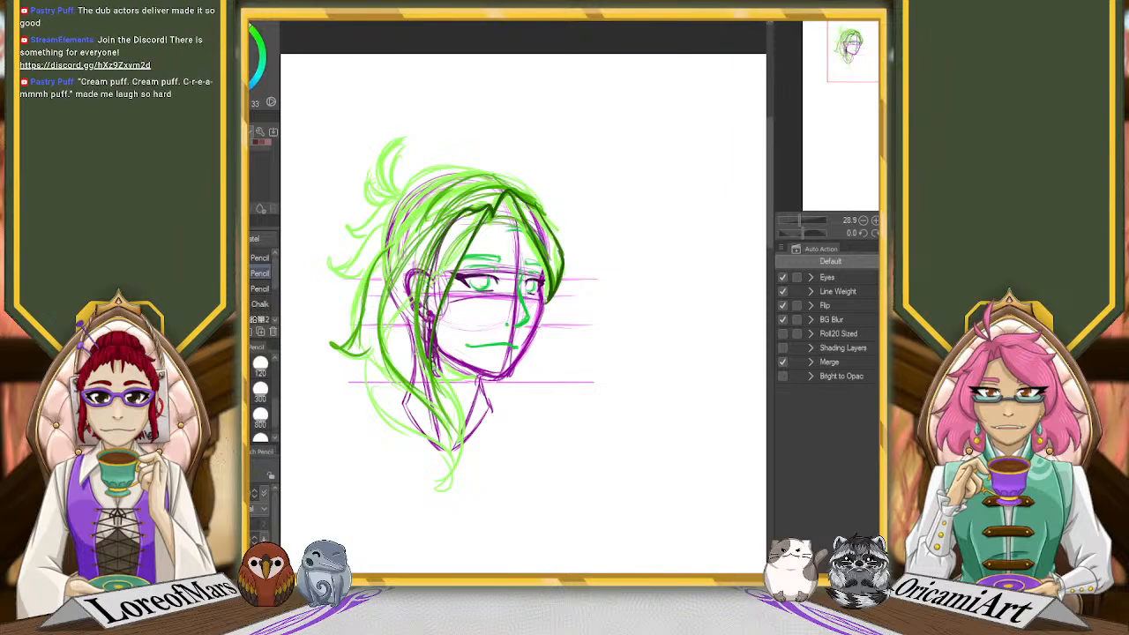
key("ctrl+z")
mouse_move(451, 227)
left_mouse_down()
mouse_move(425, 339)
mouse_move(426, 311)
mouse_move(439, 402)
left_mouse_up()
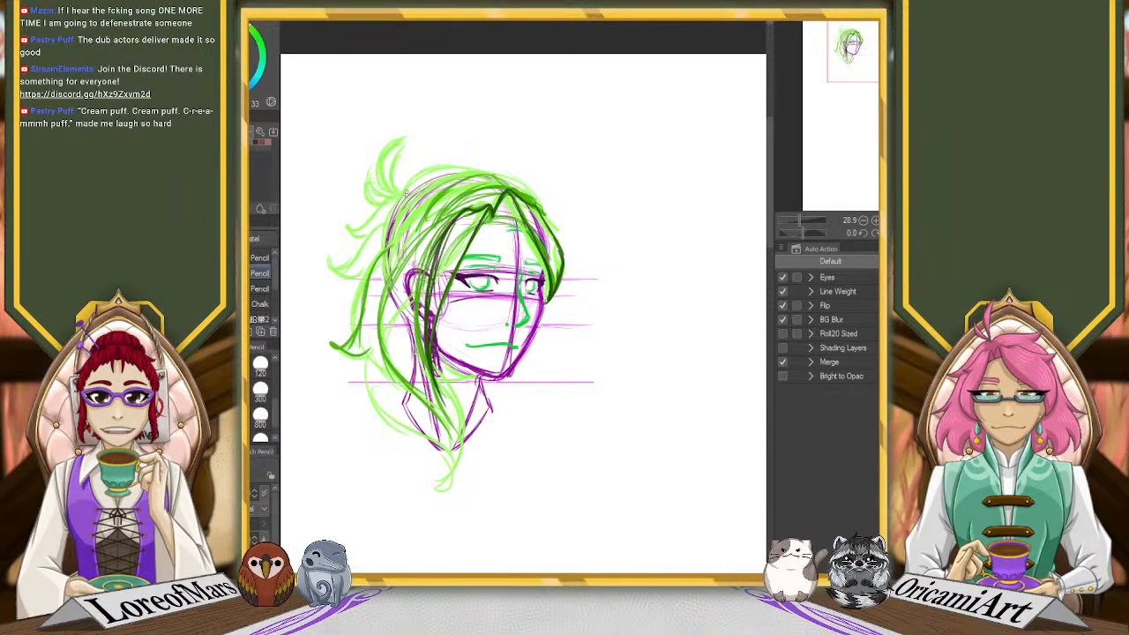
Sketch the crown outline and more swept-back strands in deeper green, rotating the canvas about 85 degrees for the curved strokes
mouse_move(408, 194)
left_mouse_down()
mouse_move(419, 181)
mouse_move(492, 169)
left_mouse_up()
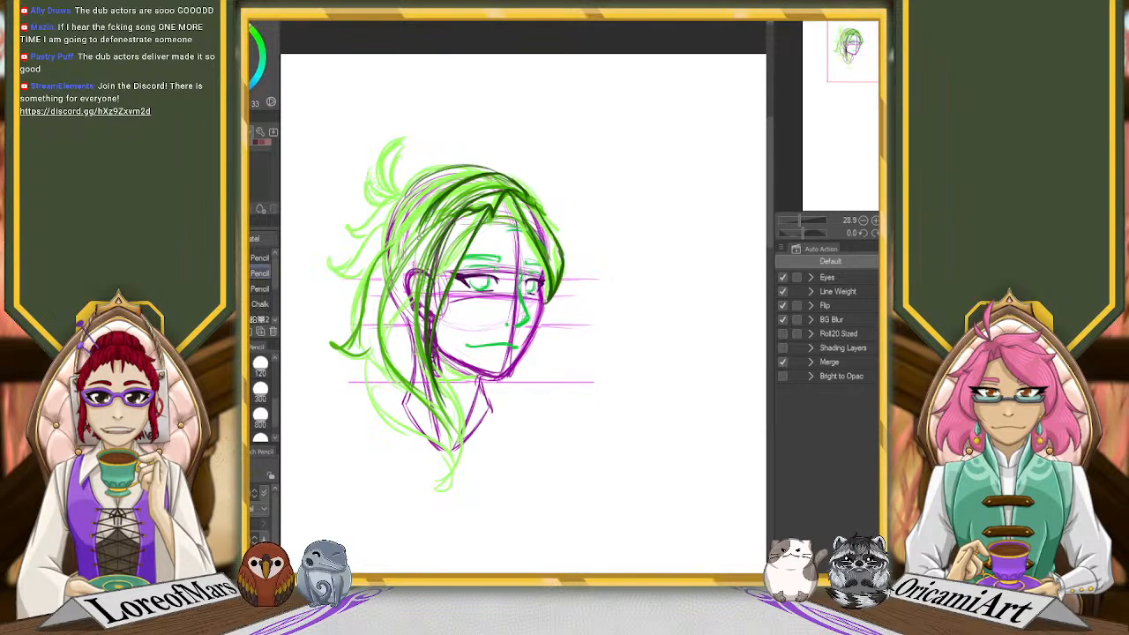
left_click_drag(804, 234, 791, 234)
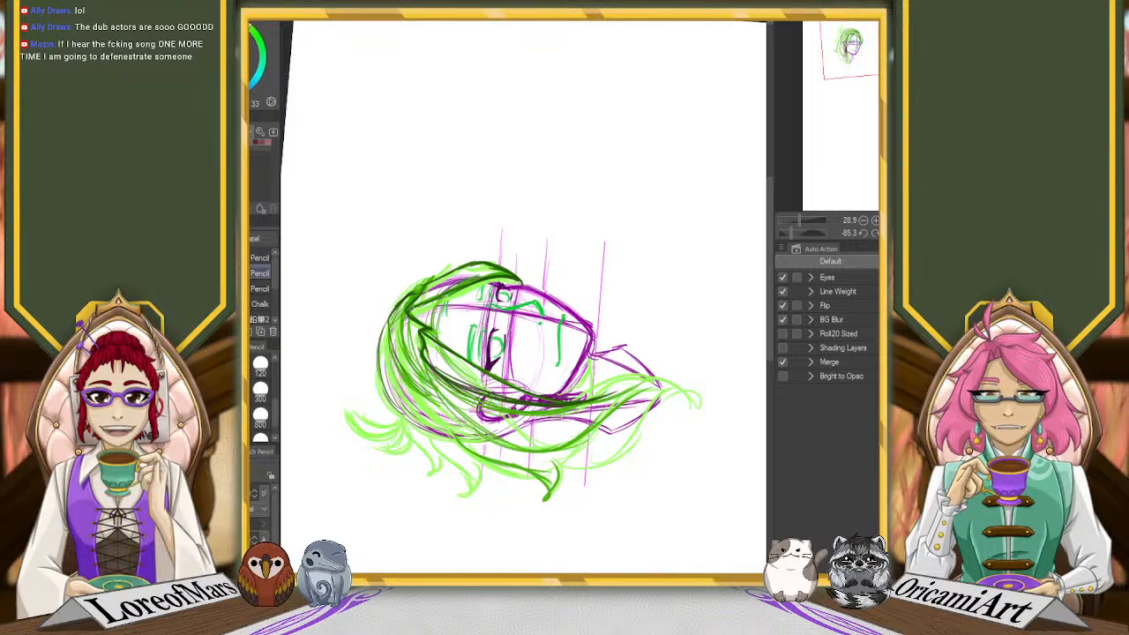
left_click_drag(397, 359, 441, 398)
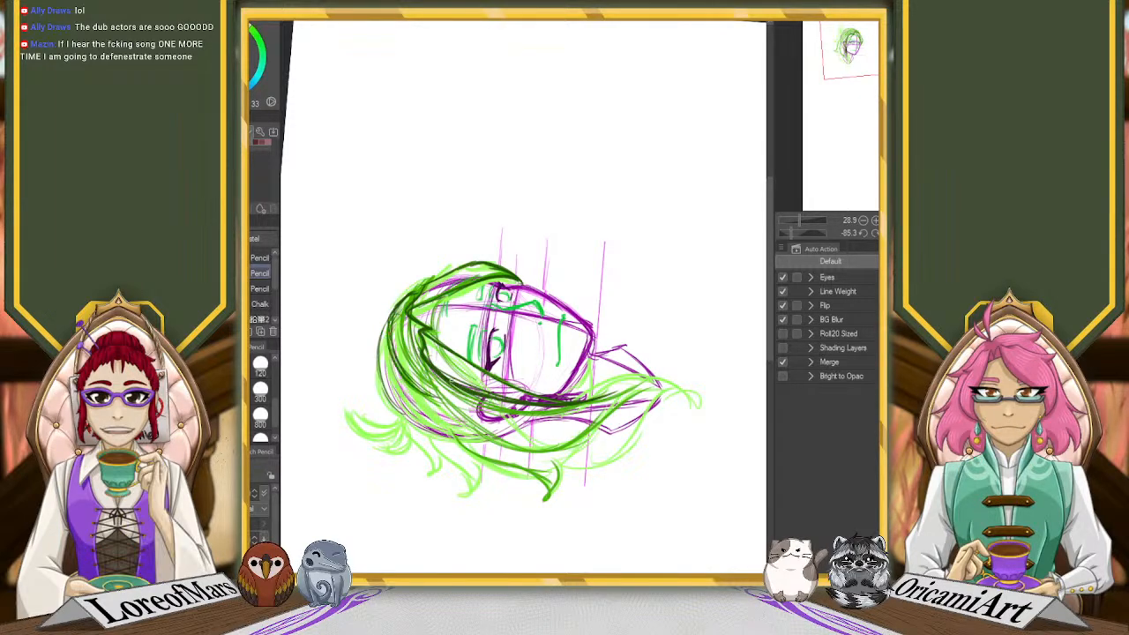
mouse_move(389, 324)
left_mouse_down()
mouse_move(406, 378)
mouse_move(395, 310)
mouse_move(540, 190)
left_mouse_up()
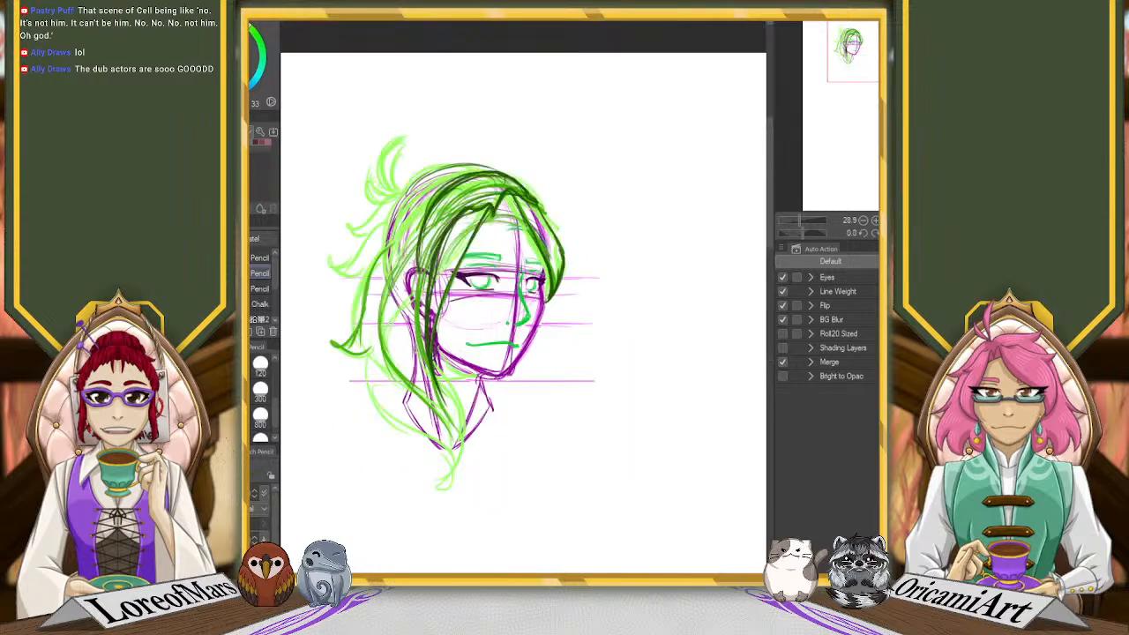
Push the far-side fringe outward and adjust the crown hair with a smaller Liquify brush, and save the drawing
key("j")
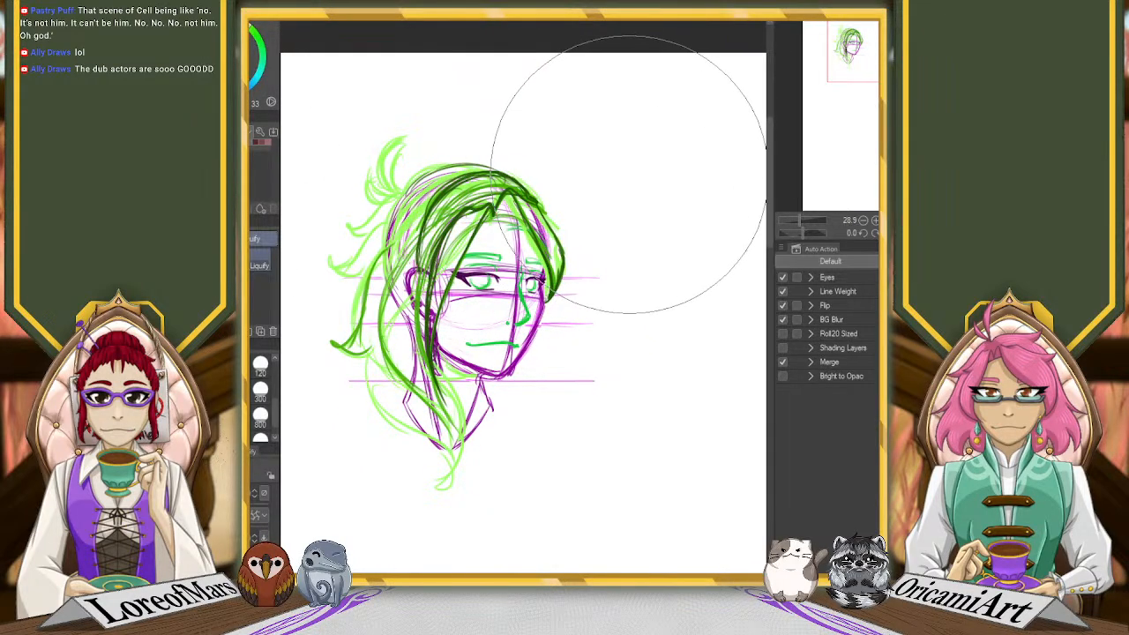
left_click(260, 417)
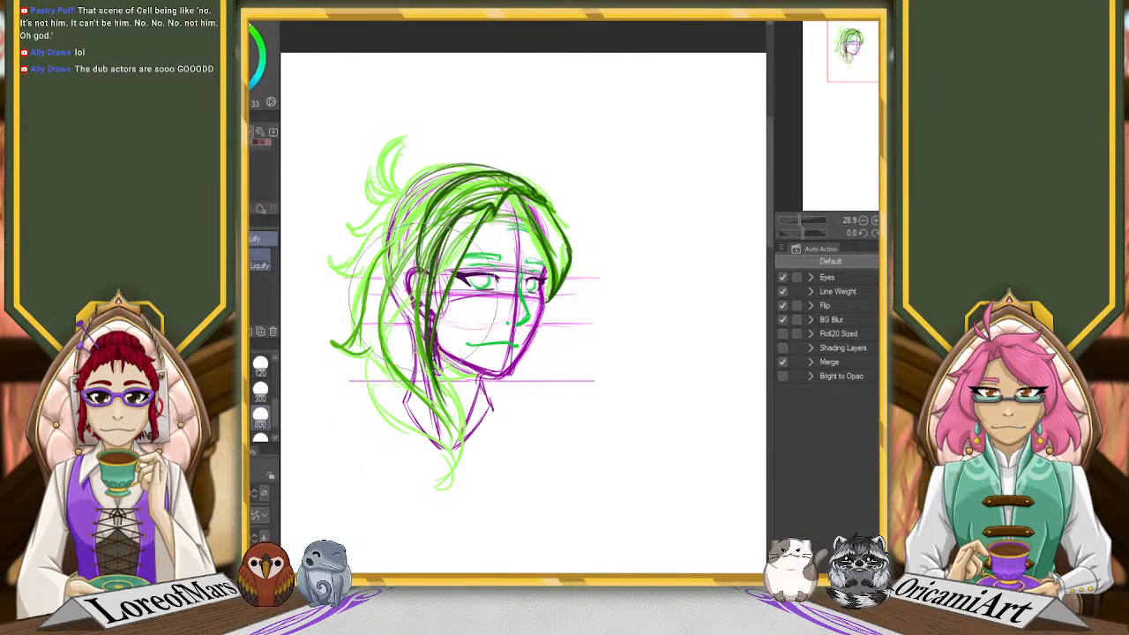
left_click_drag(497, 238, 514, 236)
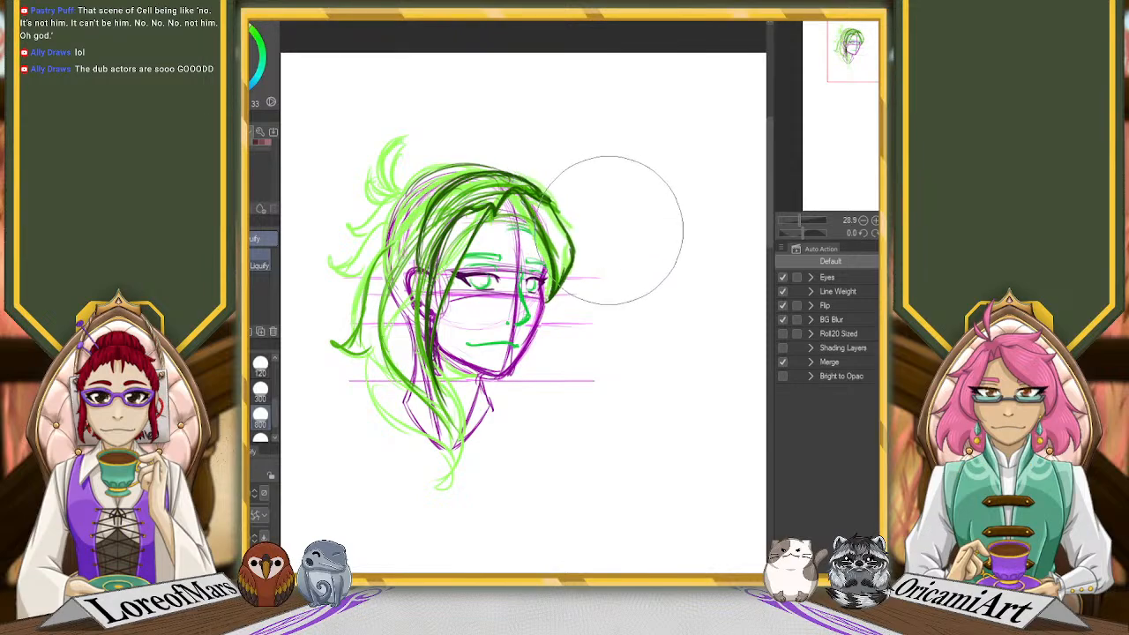
left_click_drag(463, 211, 440, 205)
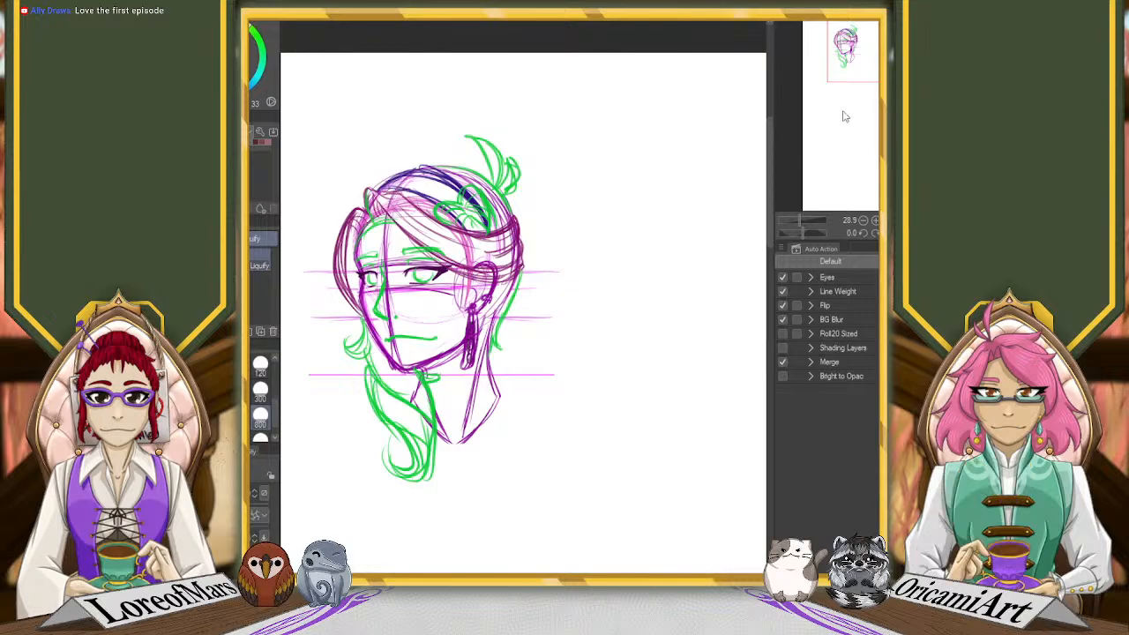
left_click_drag(844, 117, 833, 119)
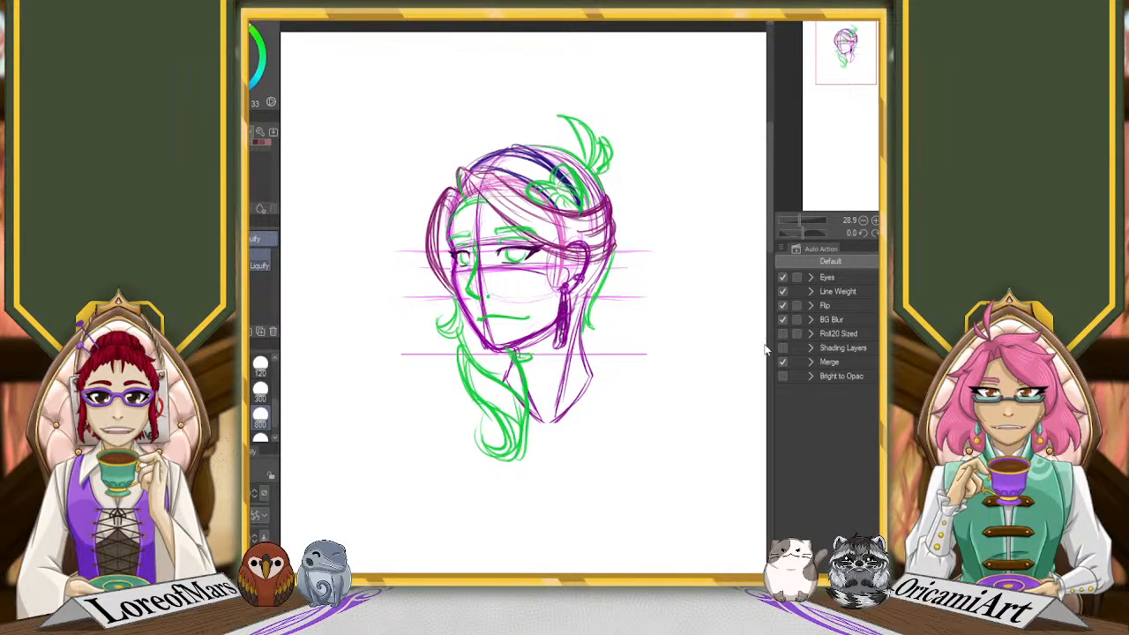
key("ctrl+s")
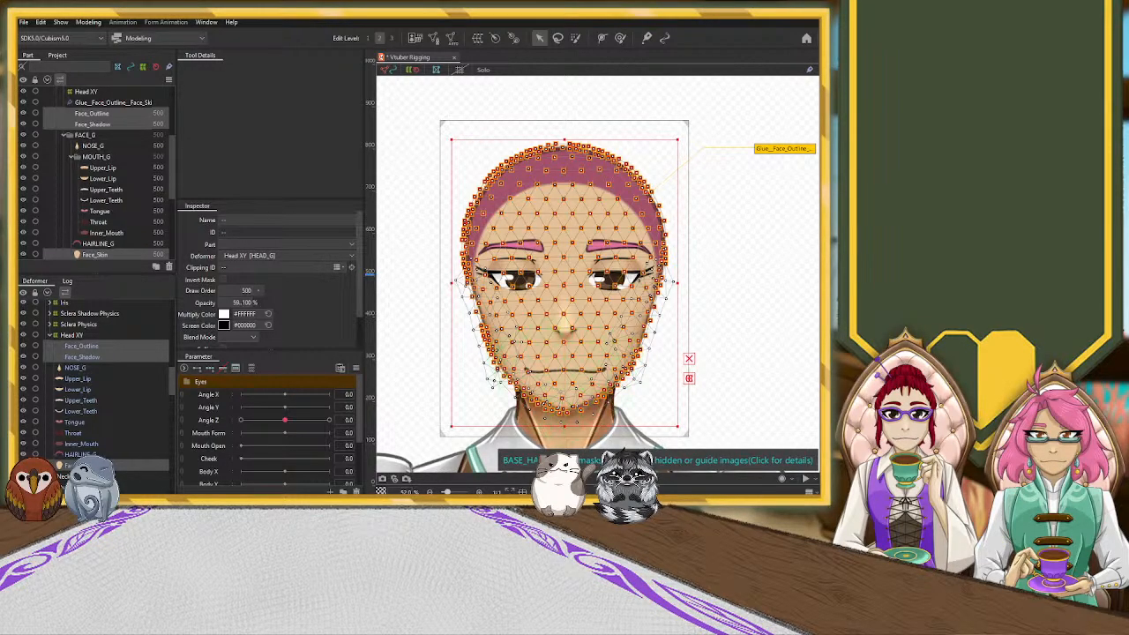
Switch to Live2D Cubism and set the Head XY warp deformer's Bezier divisions to 5 x 5
left_click(184, 369)
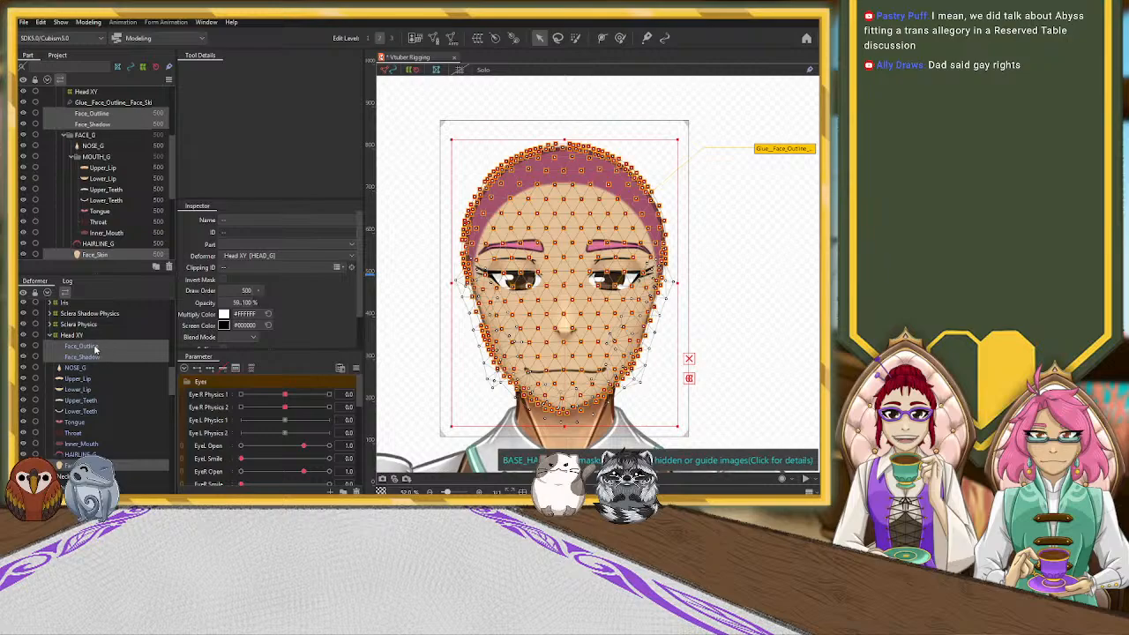
left_click(63, 336)
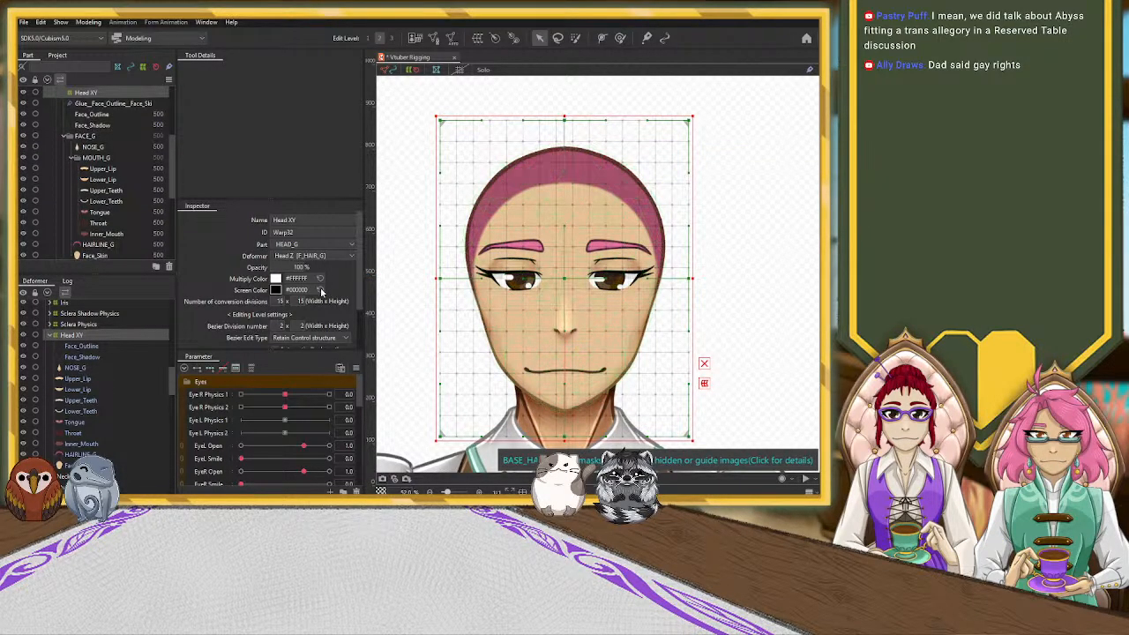
scroll(321, 292, "down", 1)
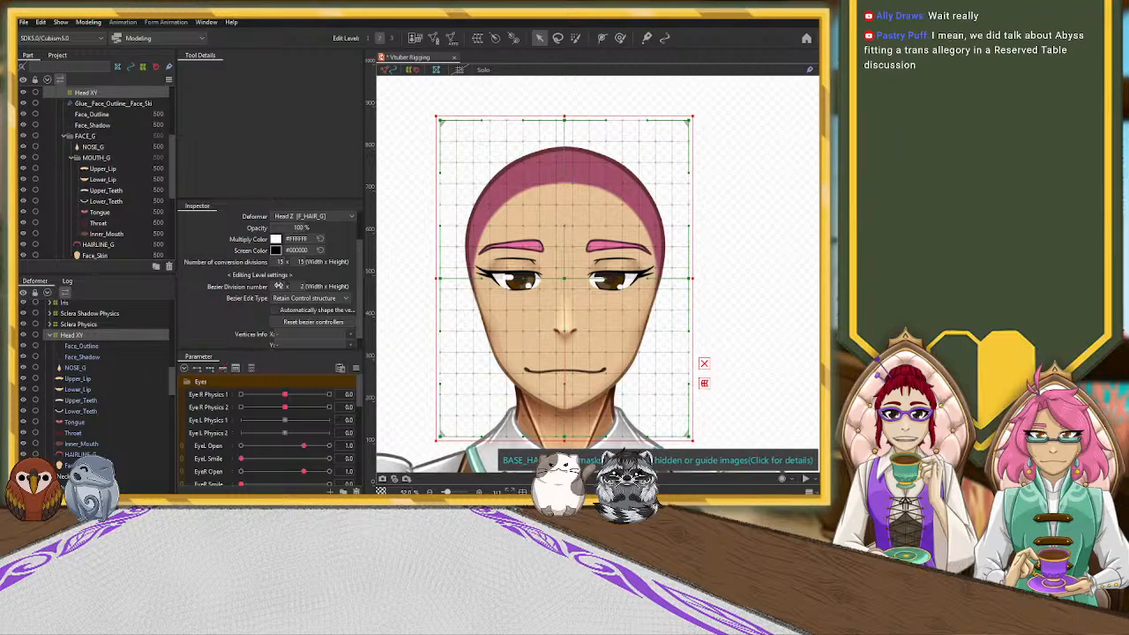
type("5")
double_click(300, 287)
type("5")
key("Return")
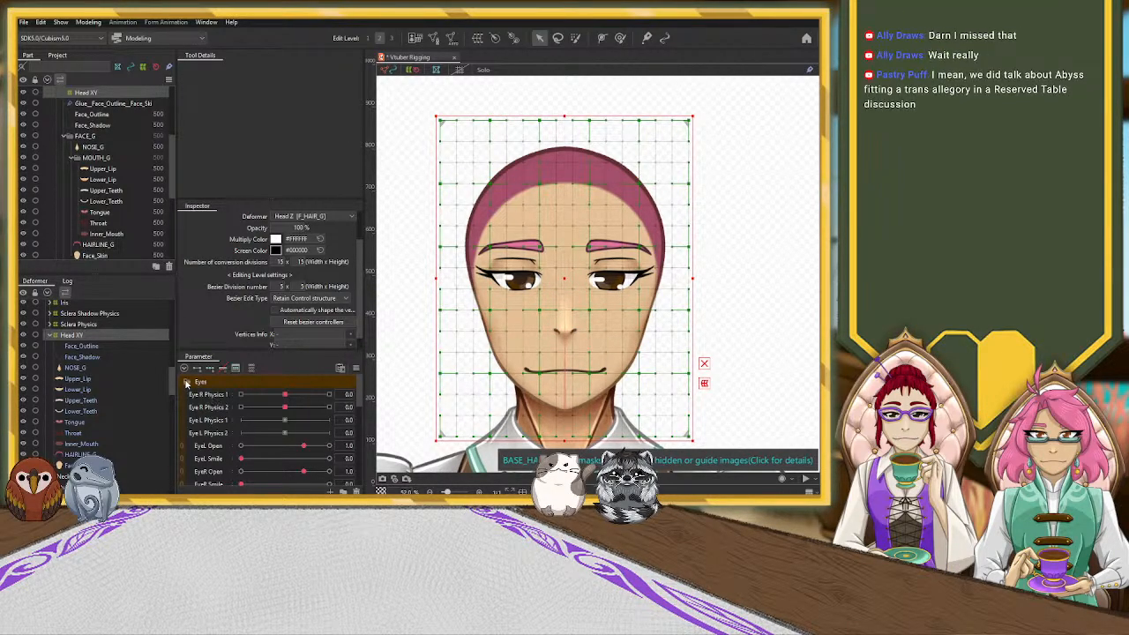
Collapse the Eyes parameter group and add three key points to Angle X for the Head XY deformer
left_click(200, 382)
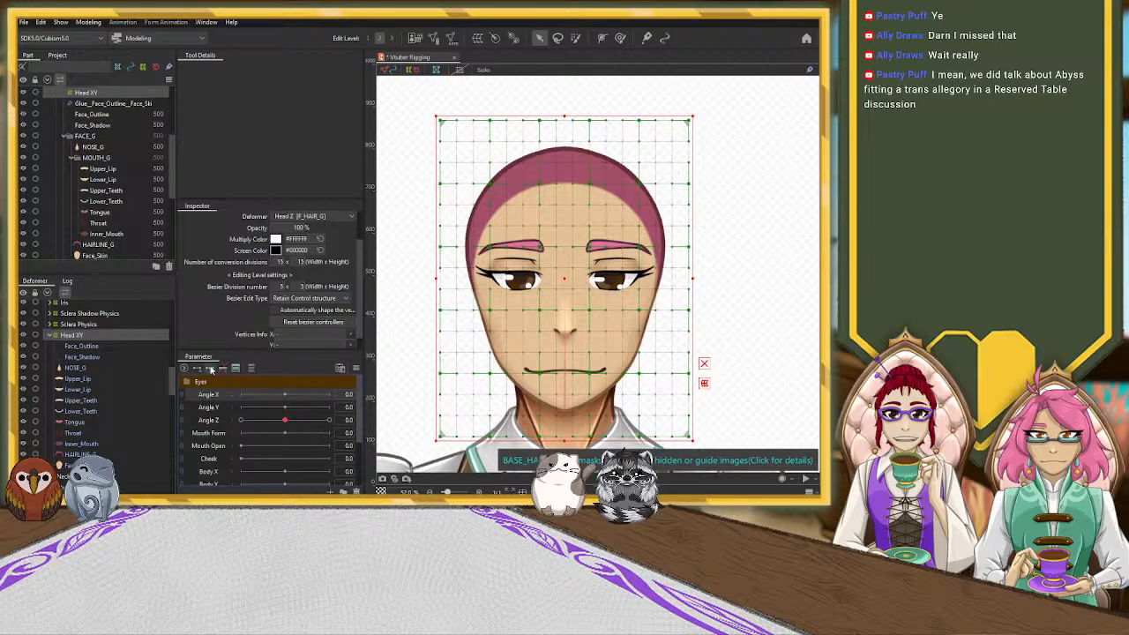
left_click(211, 368)
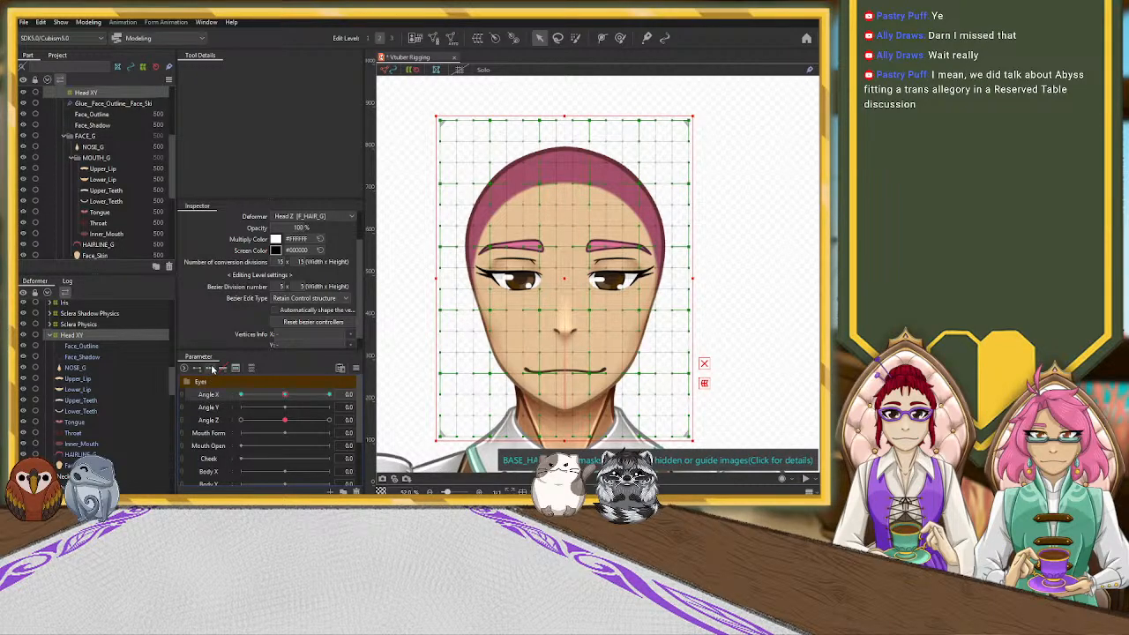
left_click(218, 408)
left_click(209, 395)
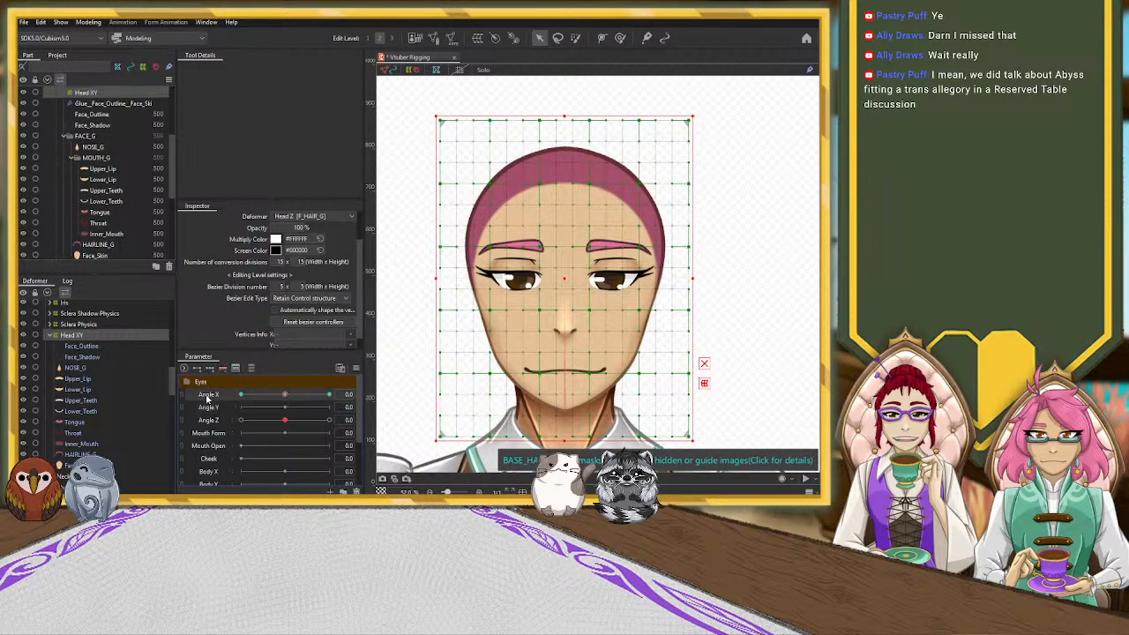
Shift the whole Head XY deformer slightly sideways, moving the face toward the viewer's left
scroll(733, 280, "down", 2)
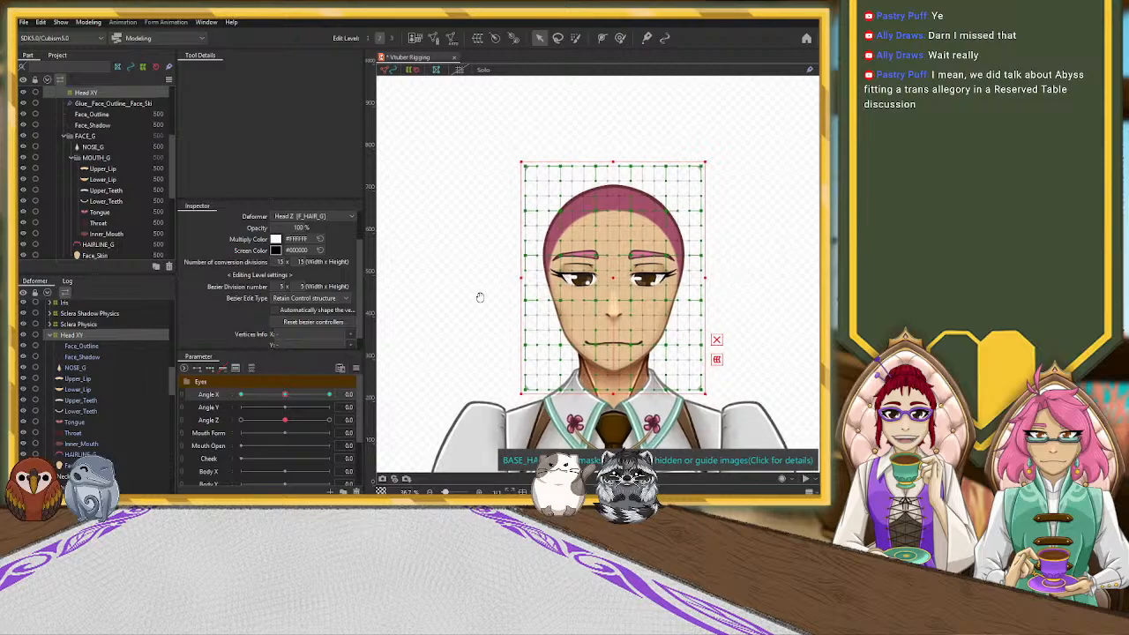
left_click_drag(479, 294, 410, 259)
scroll(439, 251, "up", 2)
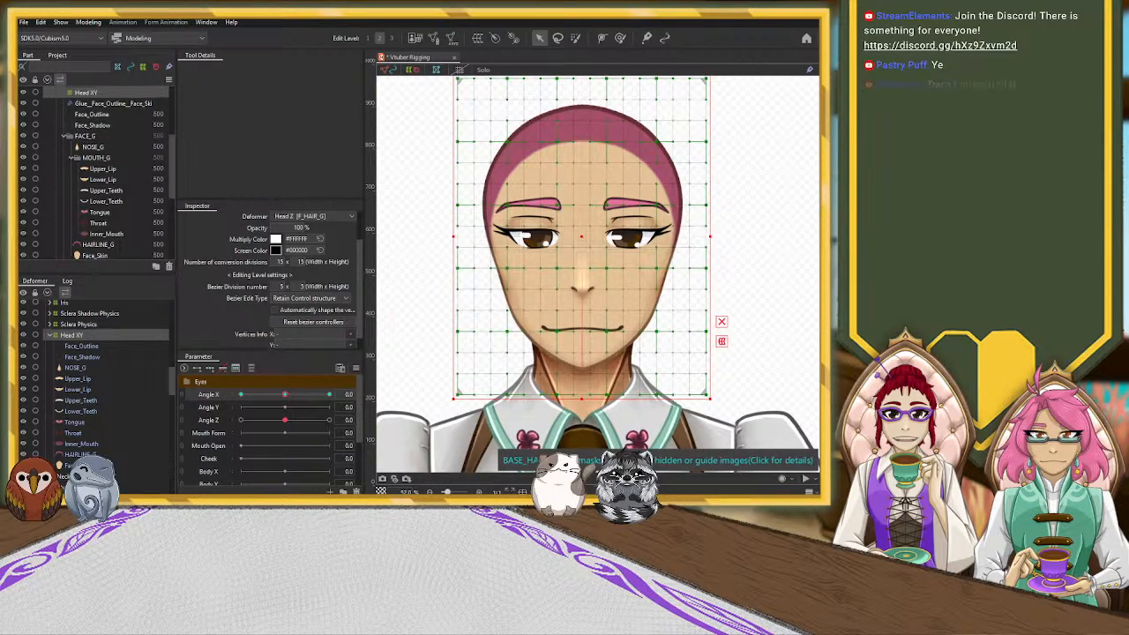
left_click(767, 141)
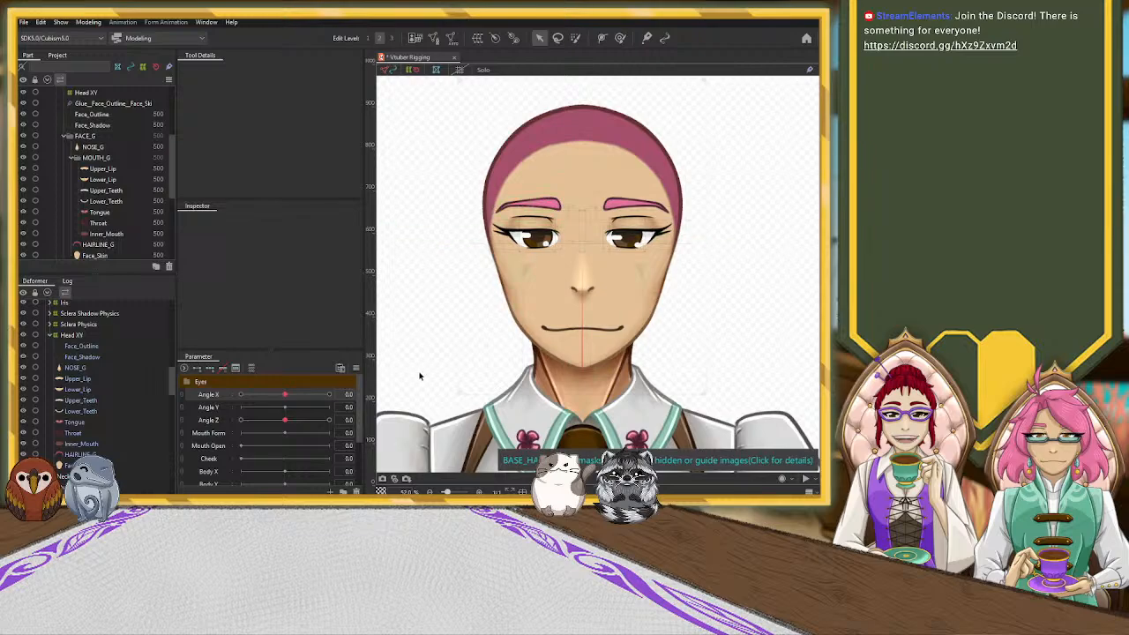
left_click(75, 336)
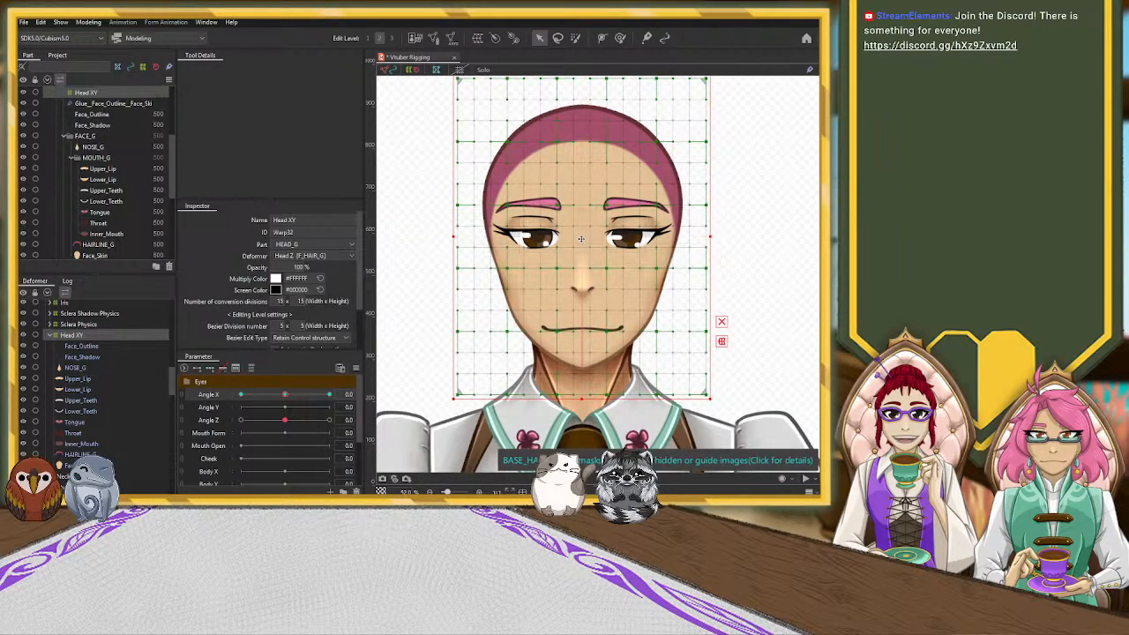
left_click_drag(581, 238, 571, 238)
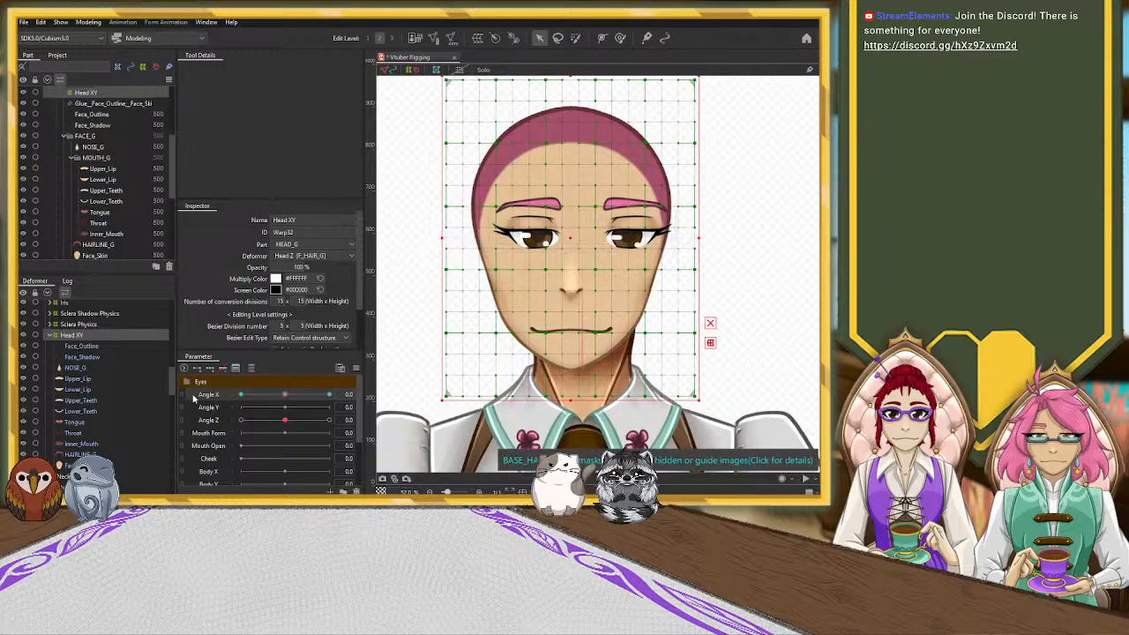
Undo the last Head XY shift, and show and lock the "Vtuber Left head turn flat" guide image
key("ctrl+z")
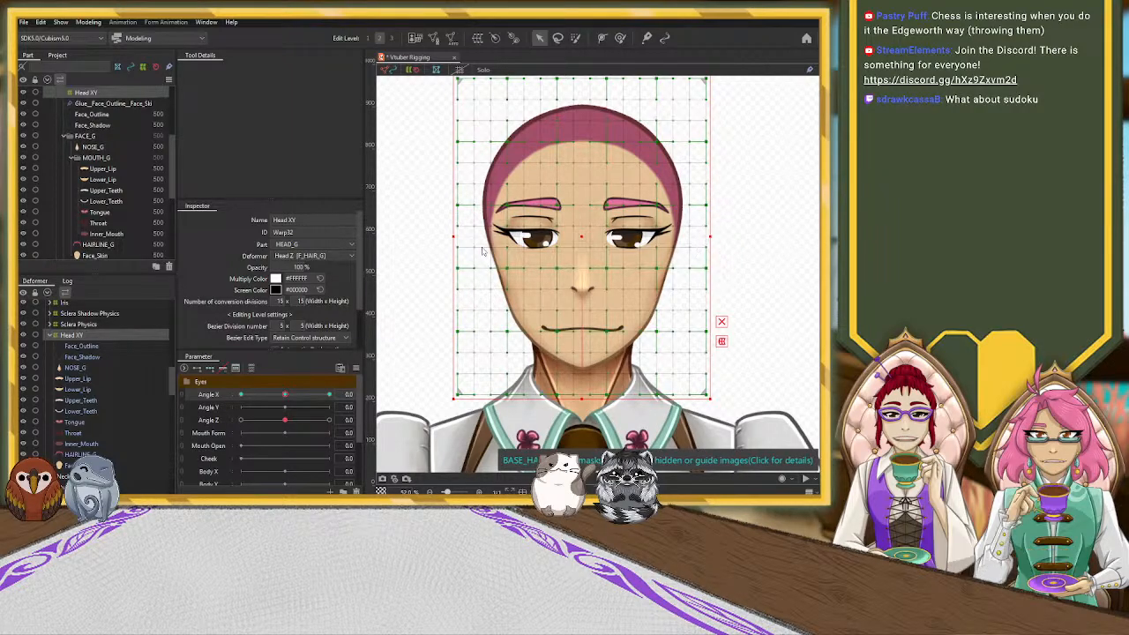
left_click(401, 351)
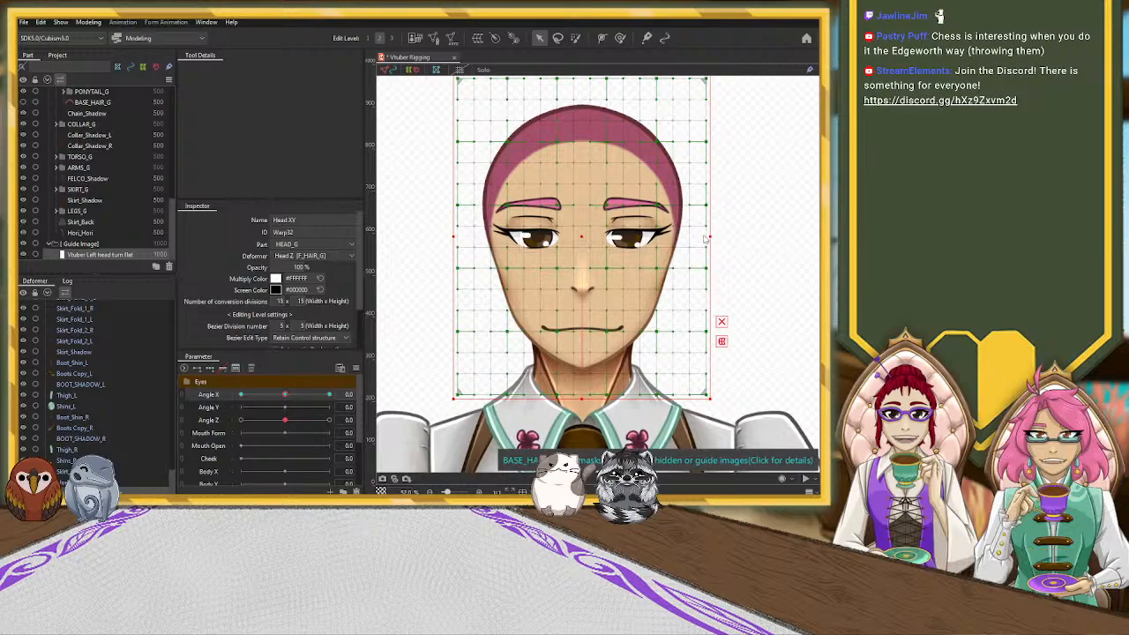
key("t")
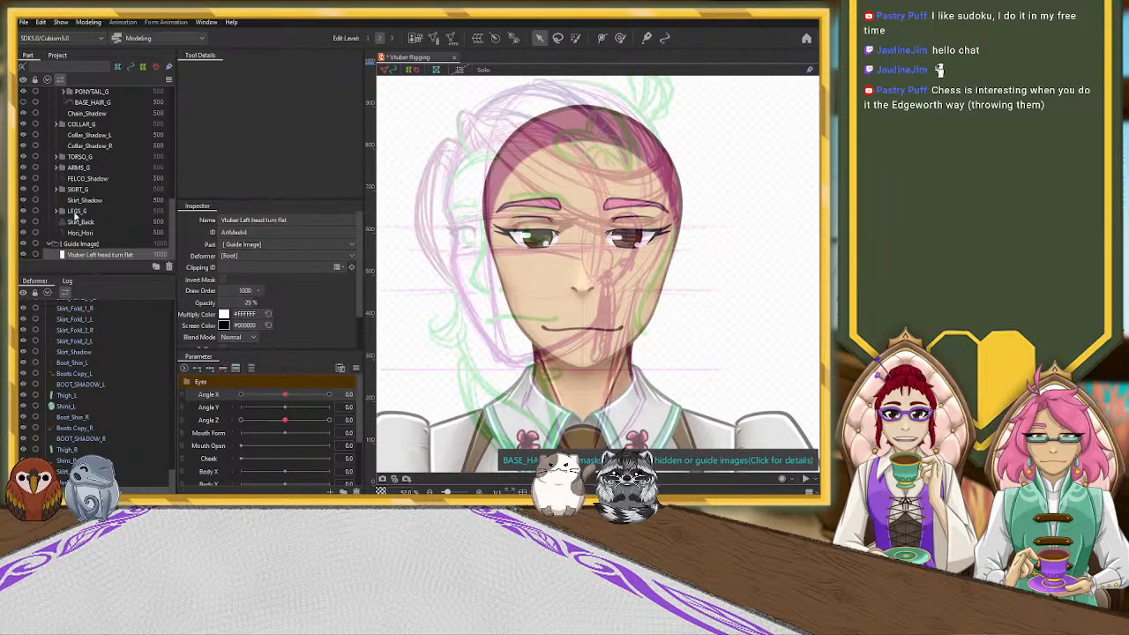
left_click(35, 255)
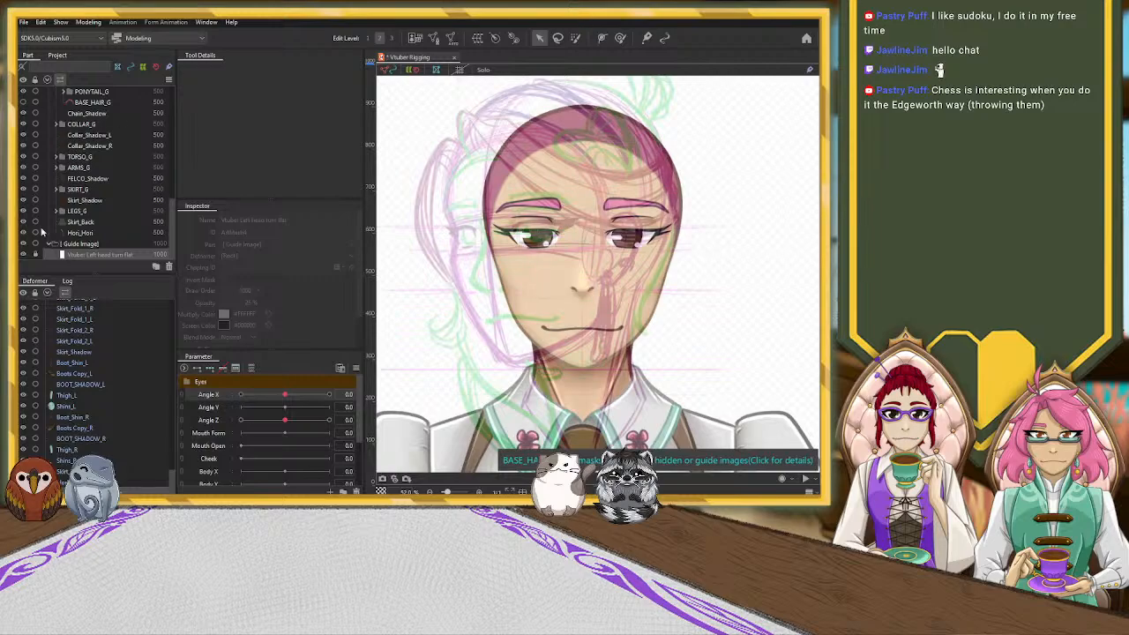
Select the Head XY deformer in the hierarchy again and set Angle X to -30
scroll(97, 346, "up", 5)
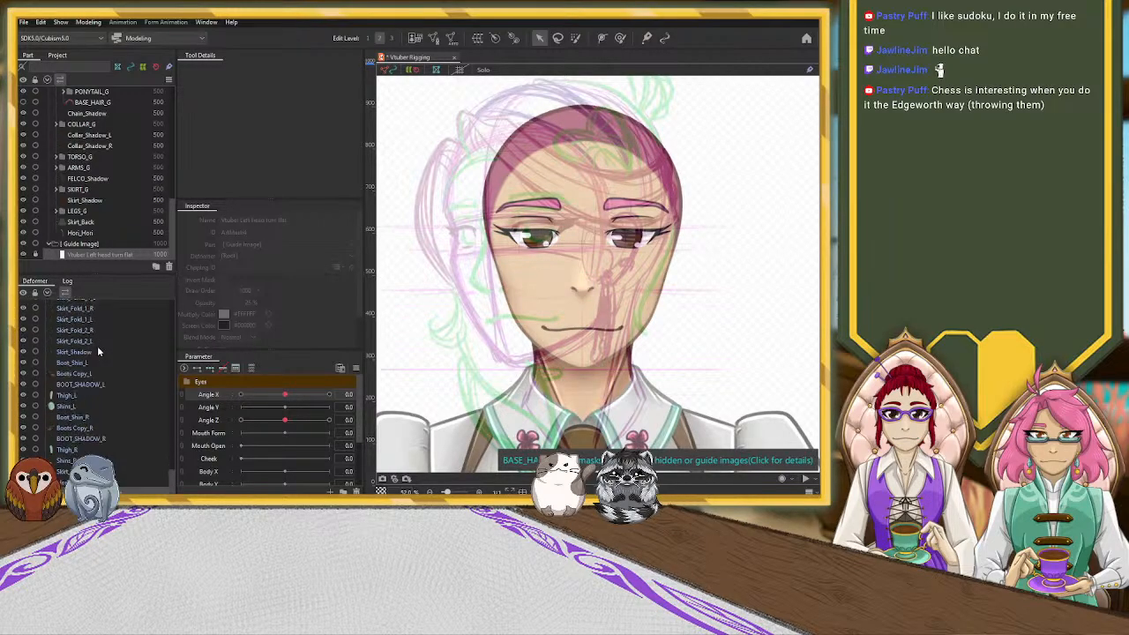
scroll(97, 349, "up", 6)
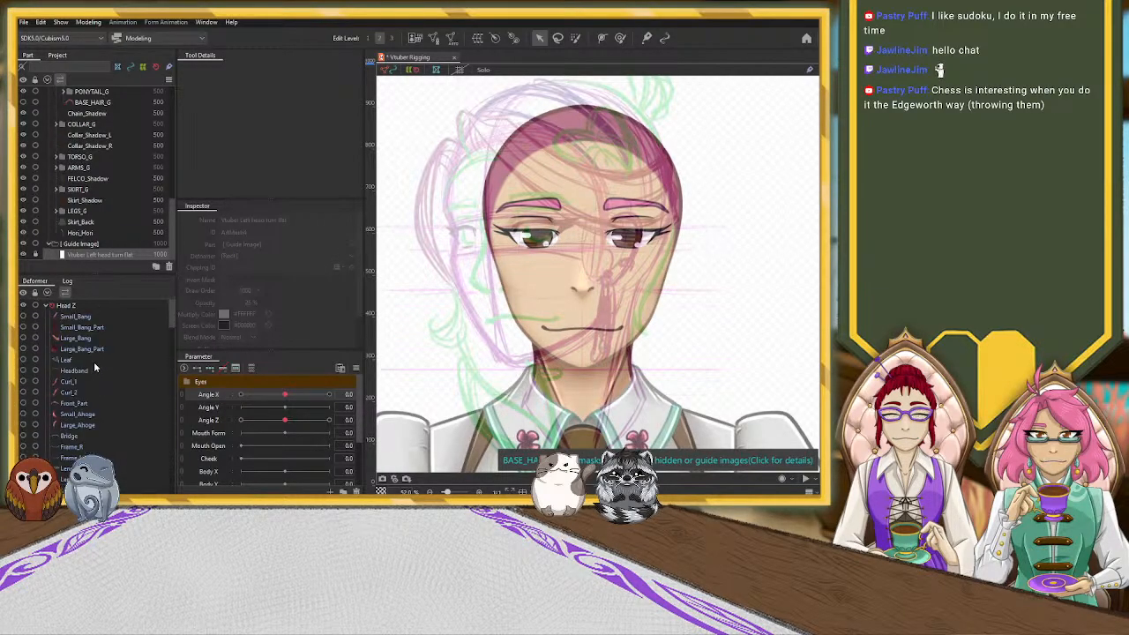
scroll(97, 377, "up", 5)
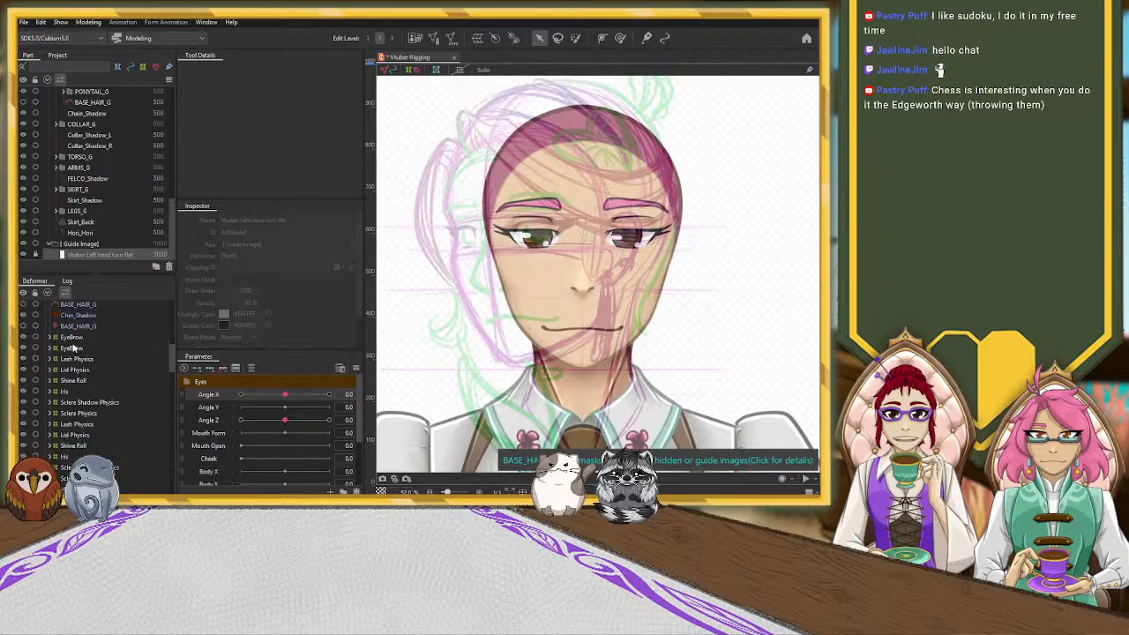
scroll(73, 348, "up", 5)
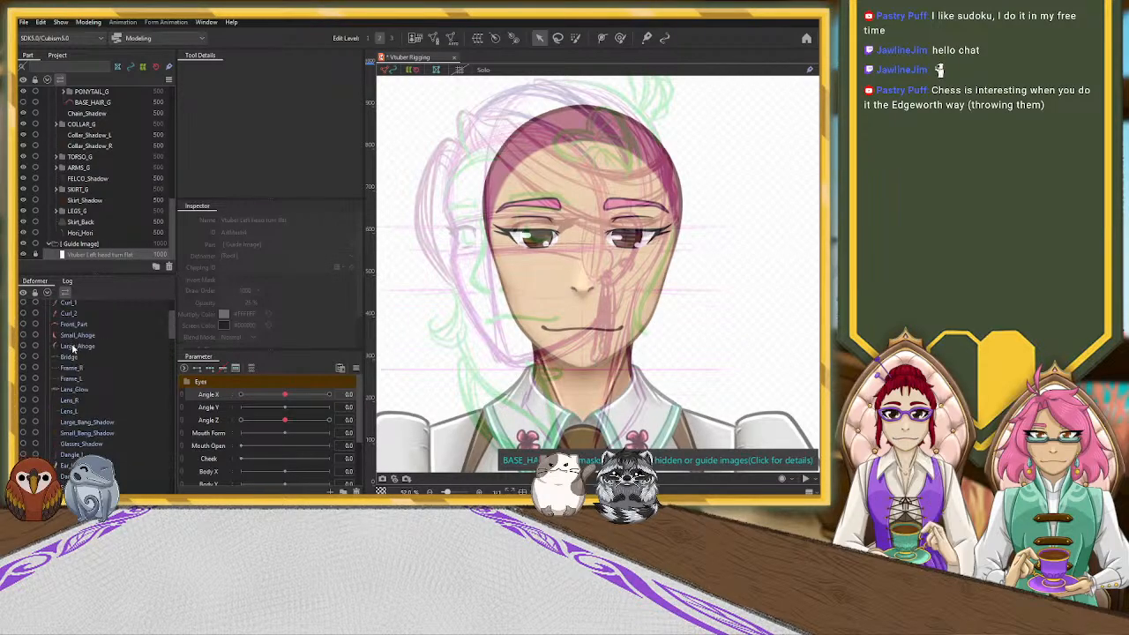
scroll(71, 424, "down", 2)
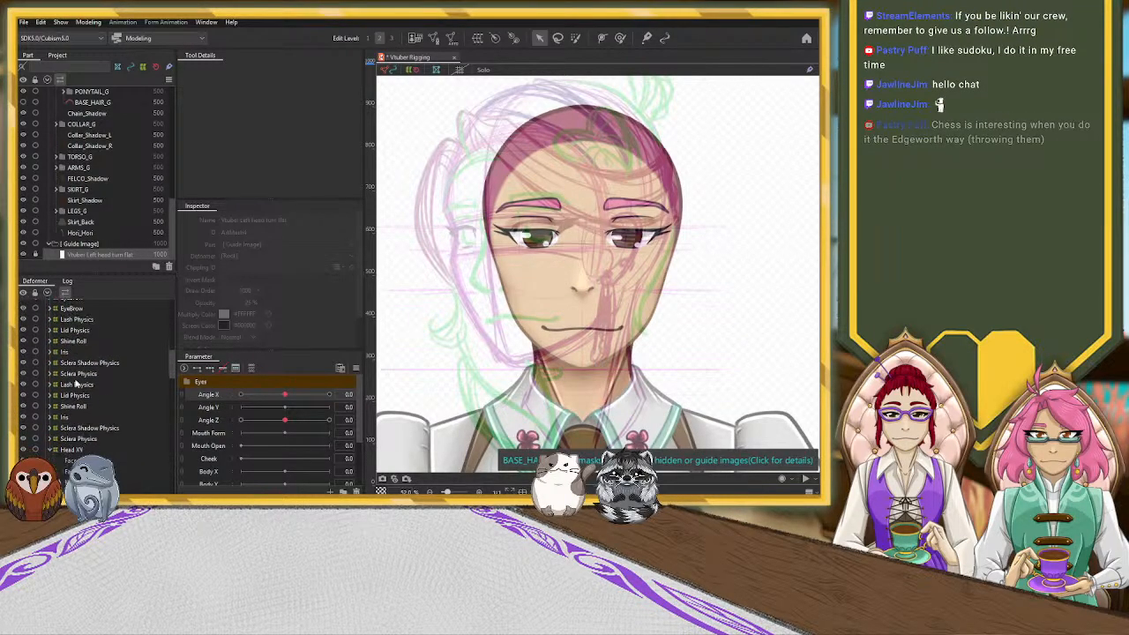
left_click(71, 451)
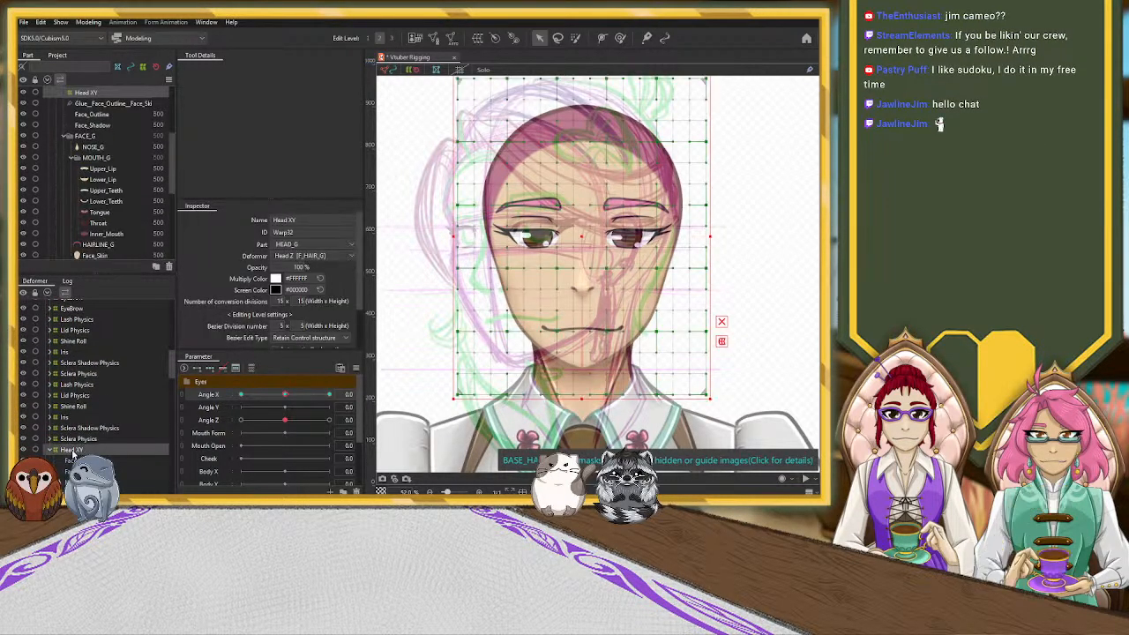
left_click(547, 377)
left_click_drag(285, 394, 241, 397)
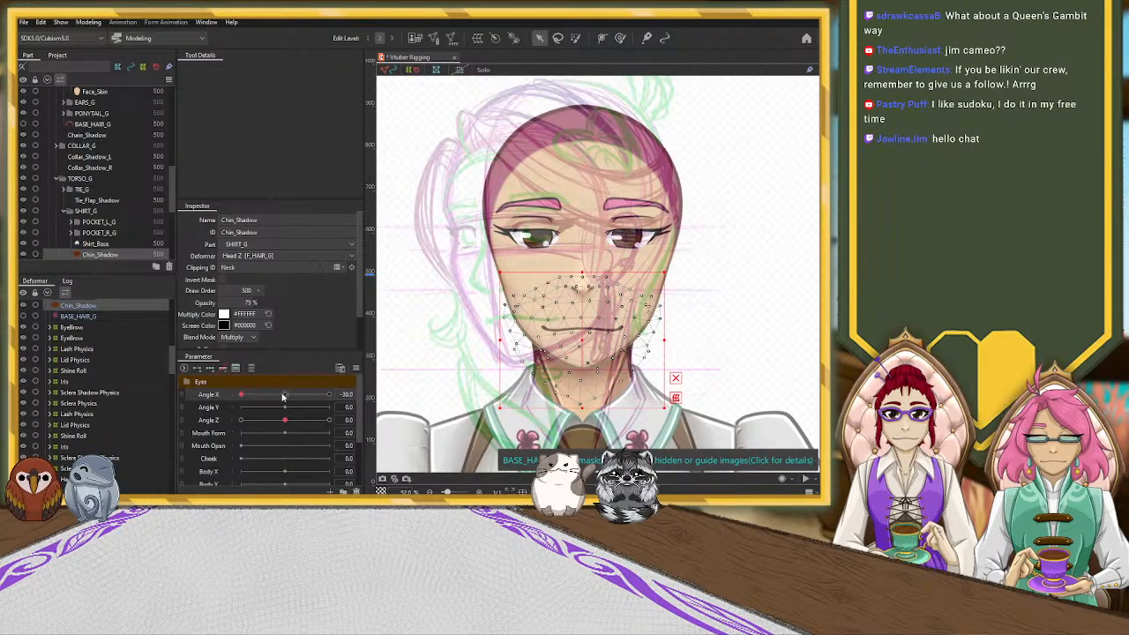
left_click(284, 396)
left_click(104, 479)
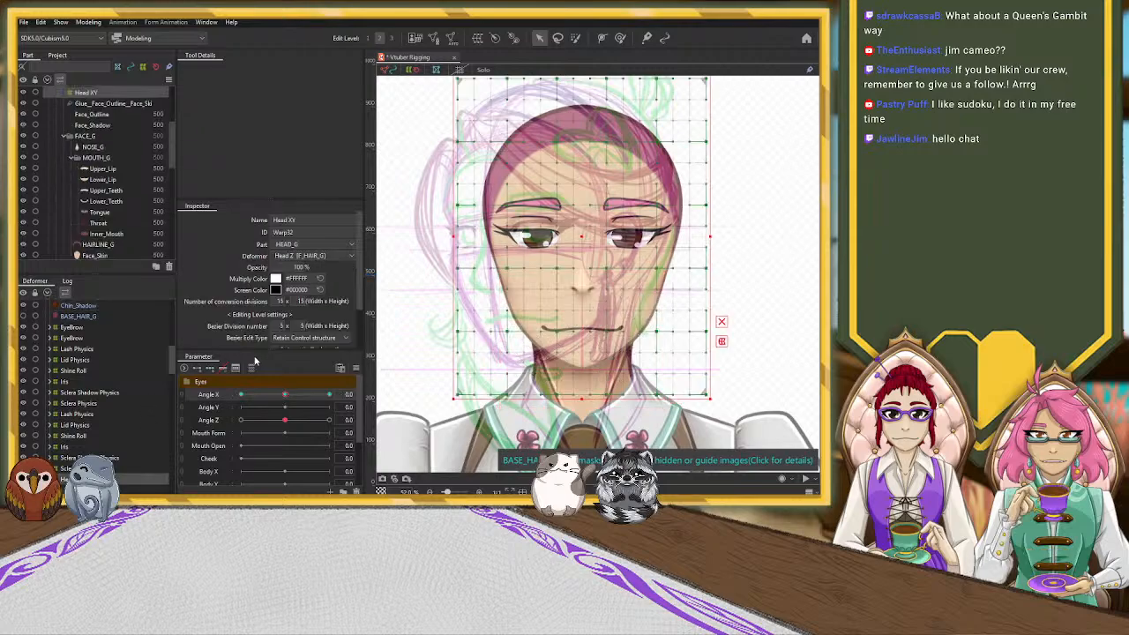
left_click_drag(282, 395, 220, 389)
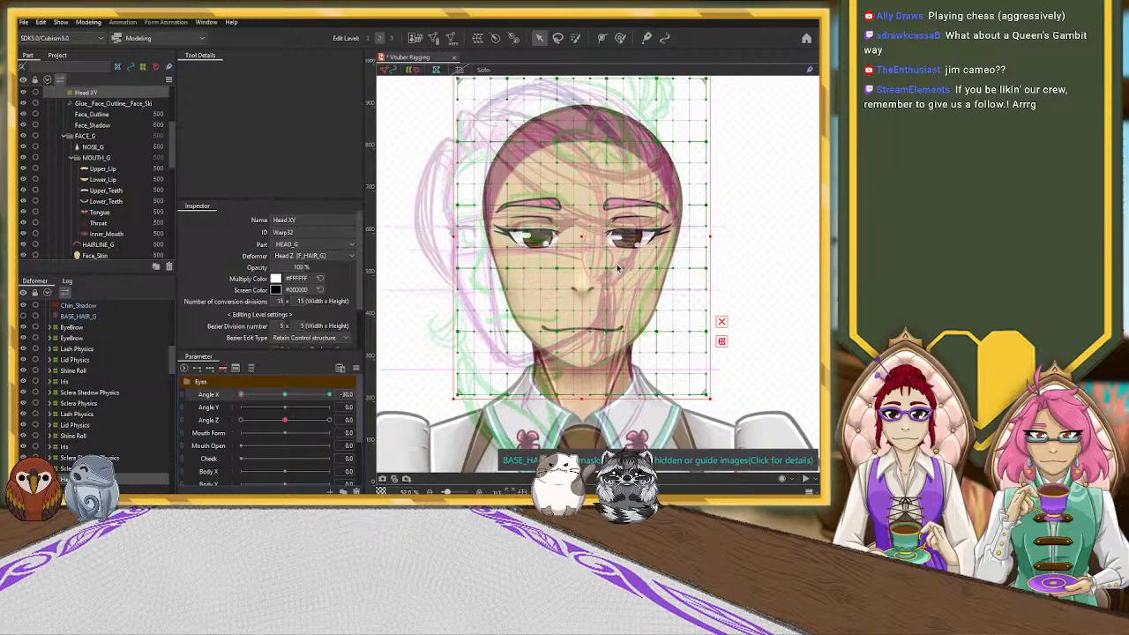
Shift the whole Head XY deformer horizontally a little toward the viewer's left, closer to the guide sketch's head
left_click_drag(624, 237, 517, 231)
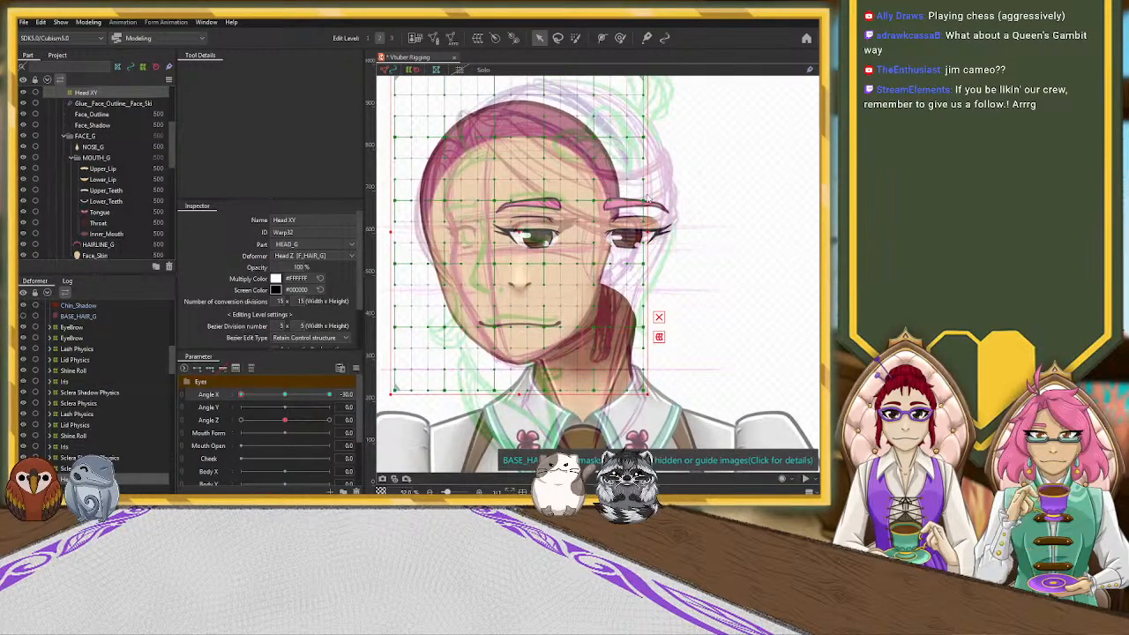
key("ctrl+z")
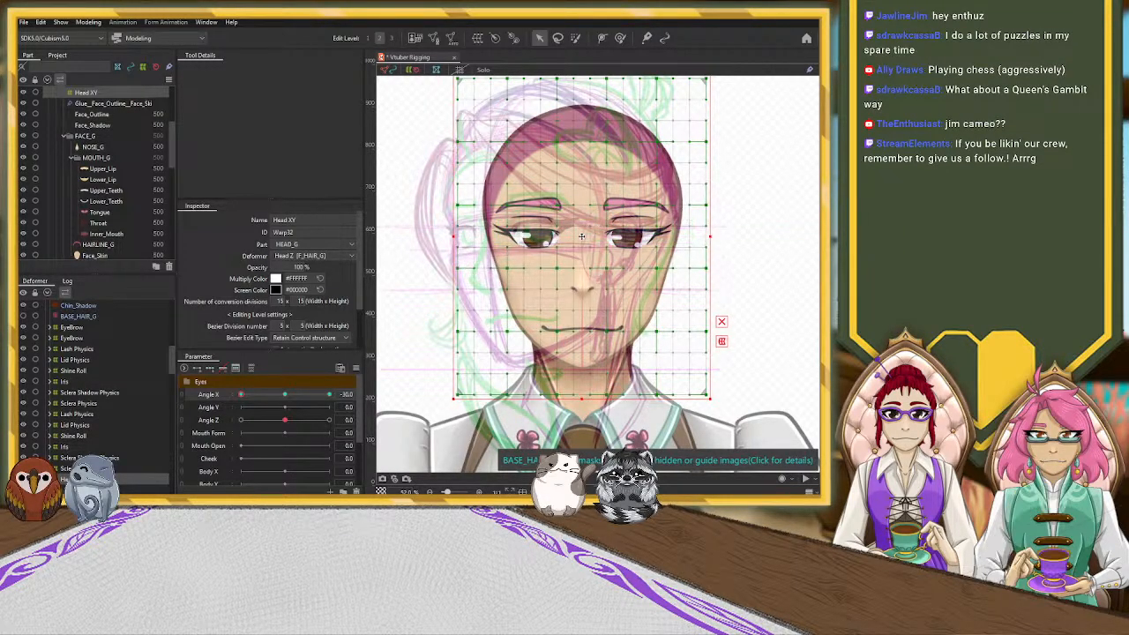
left_click_drag(582, 235, 556, 235)
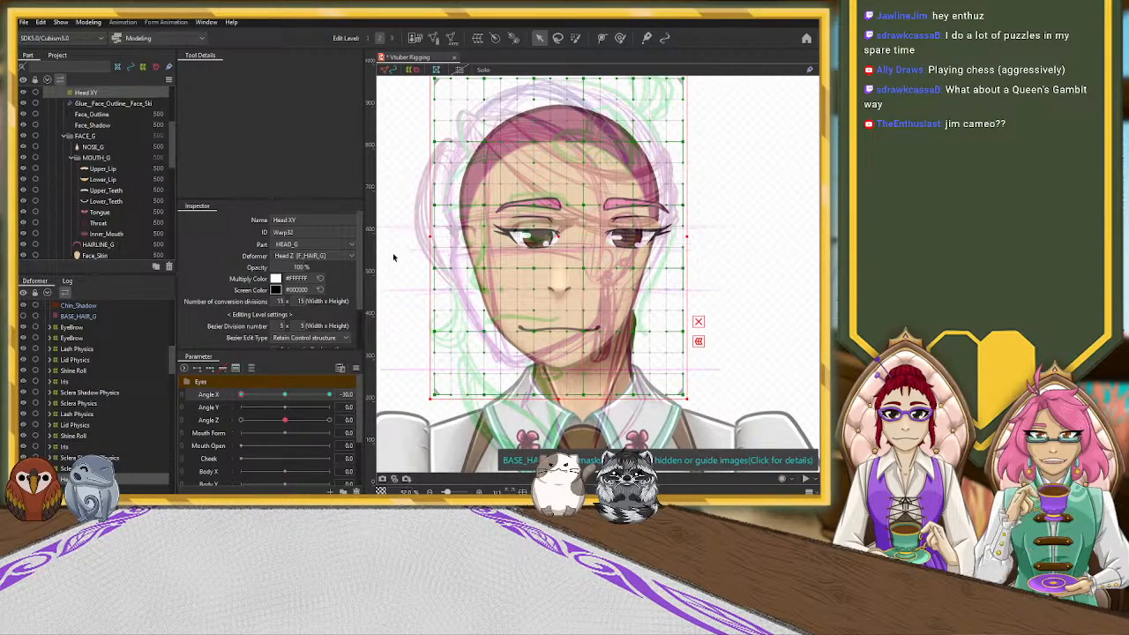
Set the Head XY deformer's Bezier division number to 2 x 2
double_click(281, 326)
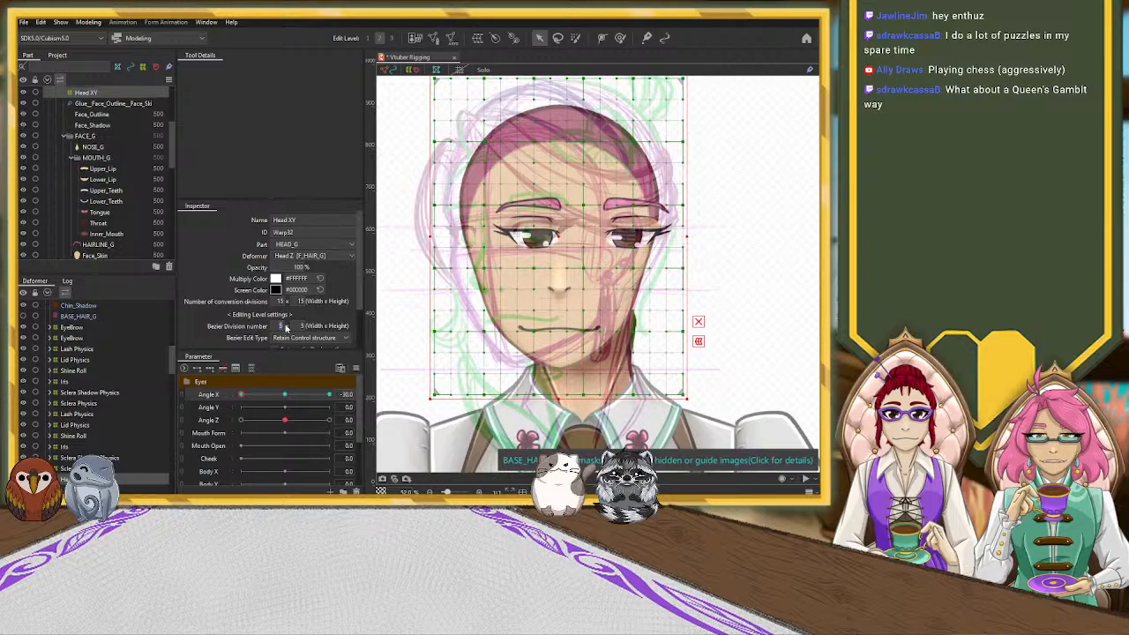
type("2")
double_click(301, 325)
type("2")
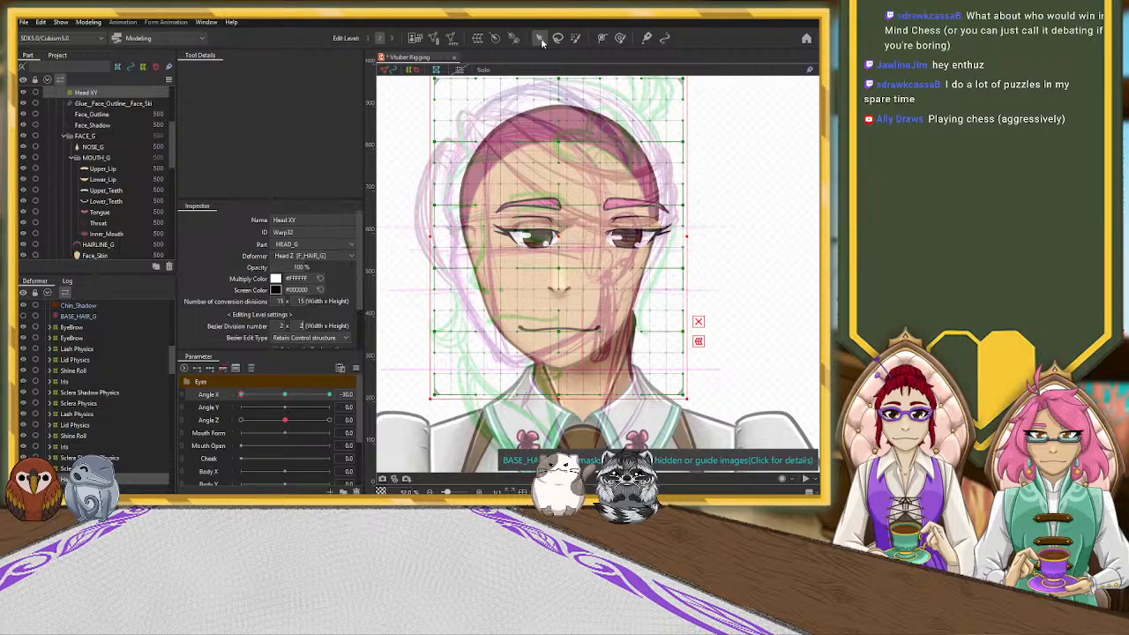
Move the warp grid's centre and lower middle control points toward the viewer's left so the face turns to match the guide
left_click_drag(559, 237, 531, 237)
key("ctrl+z")
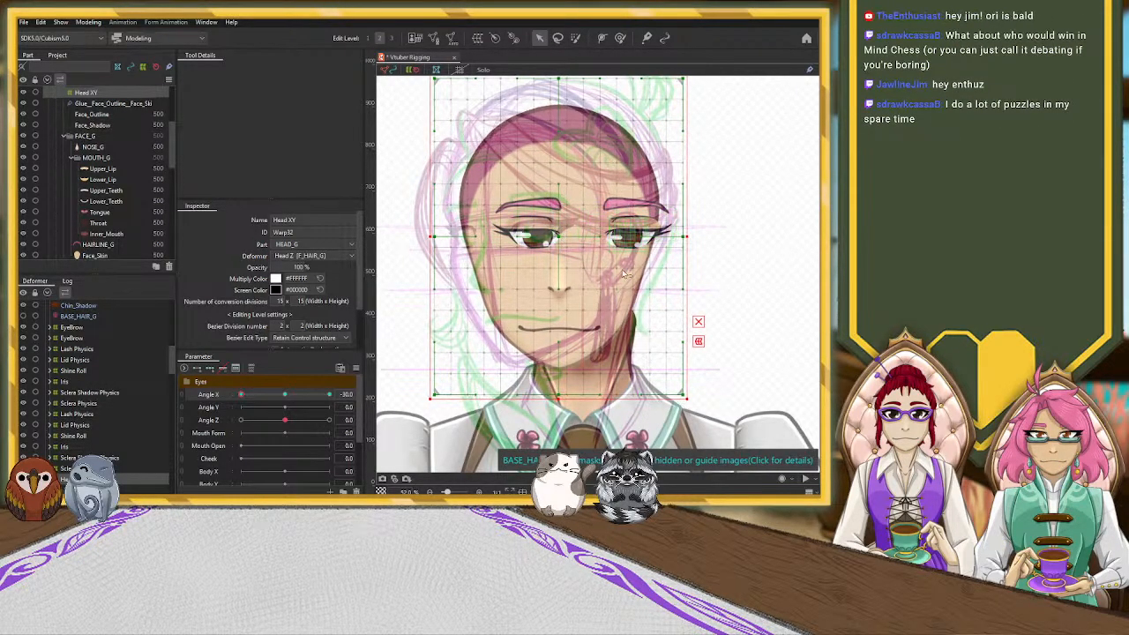
left_click(698, 323)
left_click_drag(559, 236, 477, 241)
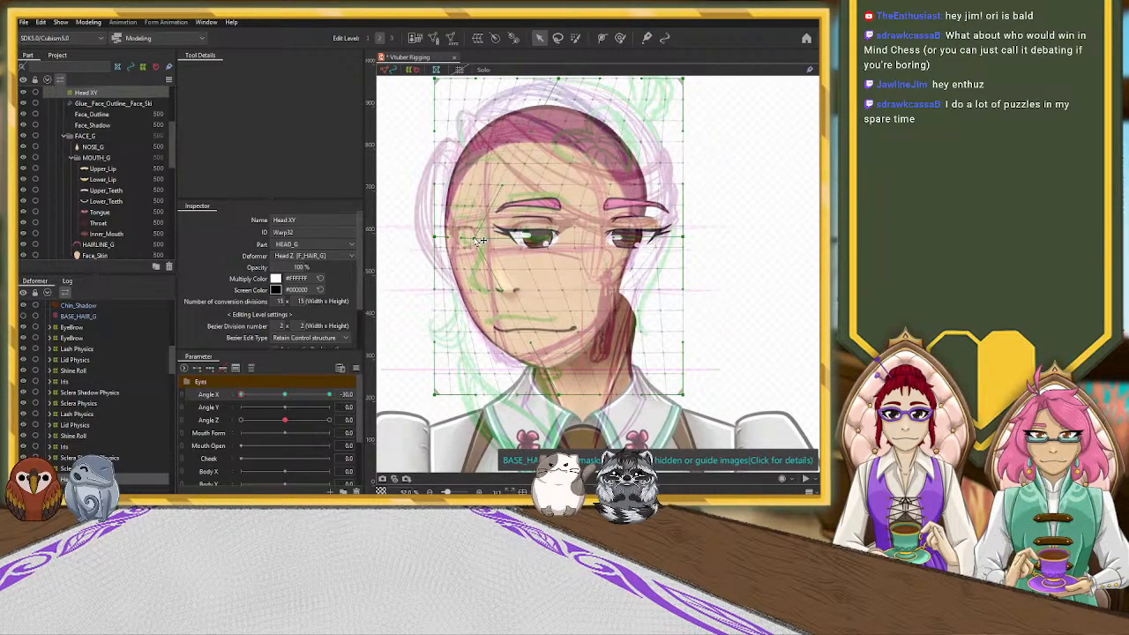
left_click_drag(558, 394, 524, 391)
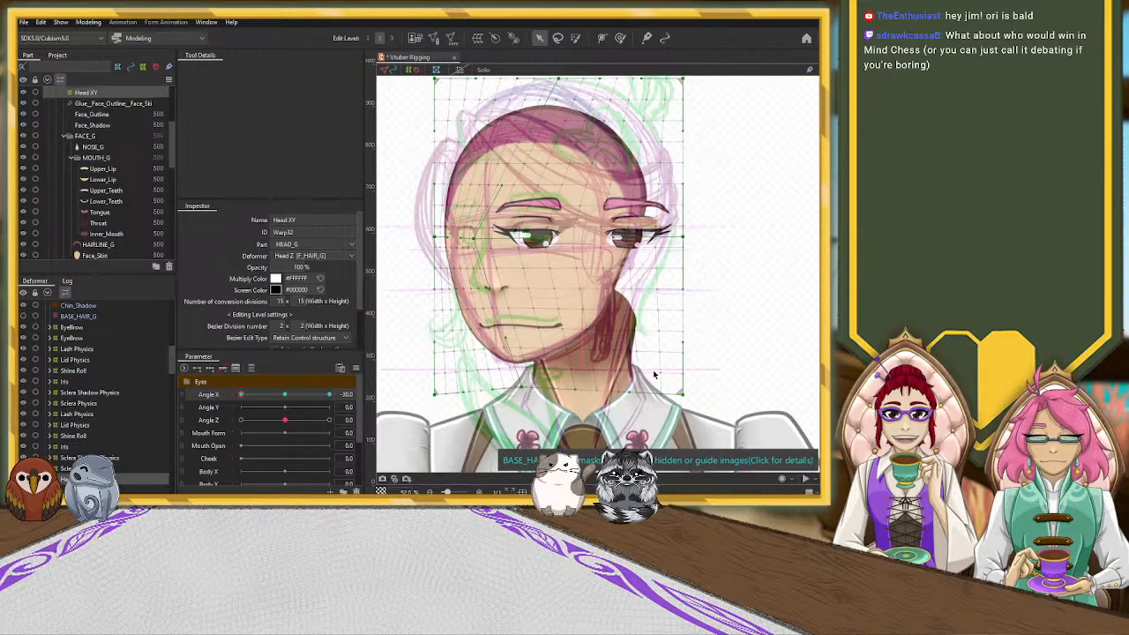
Raise the warp grid's lower corners and pull its right middle point inward to fit the jaw and cheek to the guide
left_click_drag(688, 397, 712, 401)
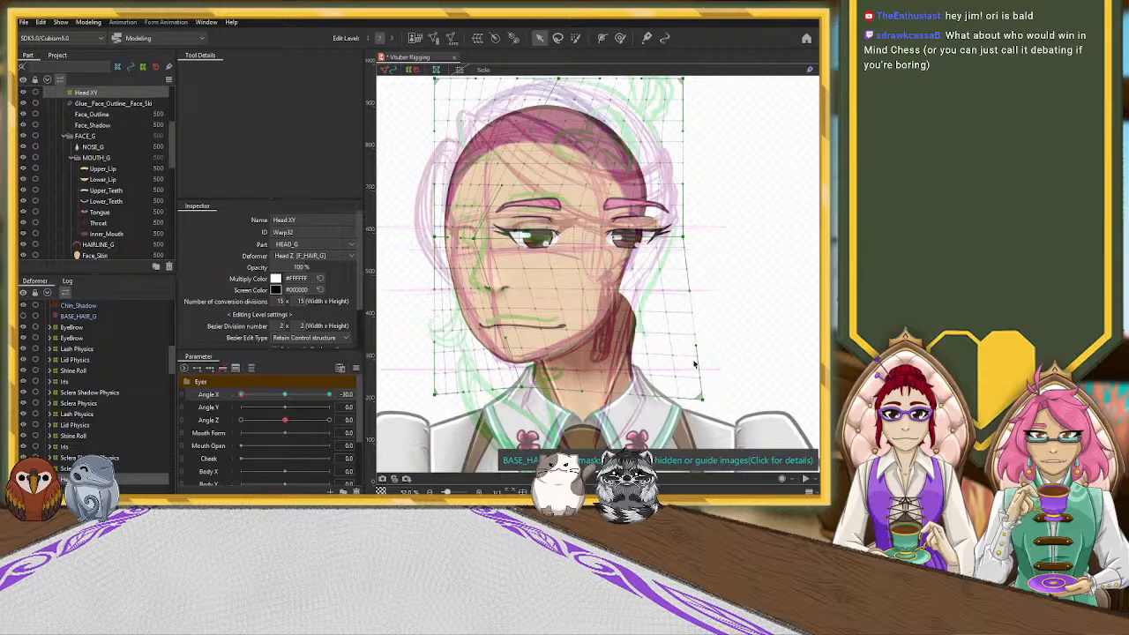
left_click_drag(685, 235, 671, 237)
mouse_move(702, 403)
left_mouse_down()
mouse_move(673, 371)
mouse_move(699, 391)
left_mouse_up()
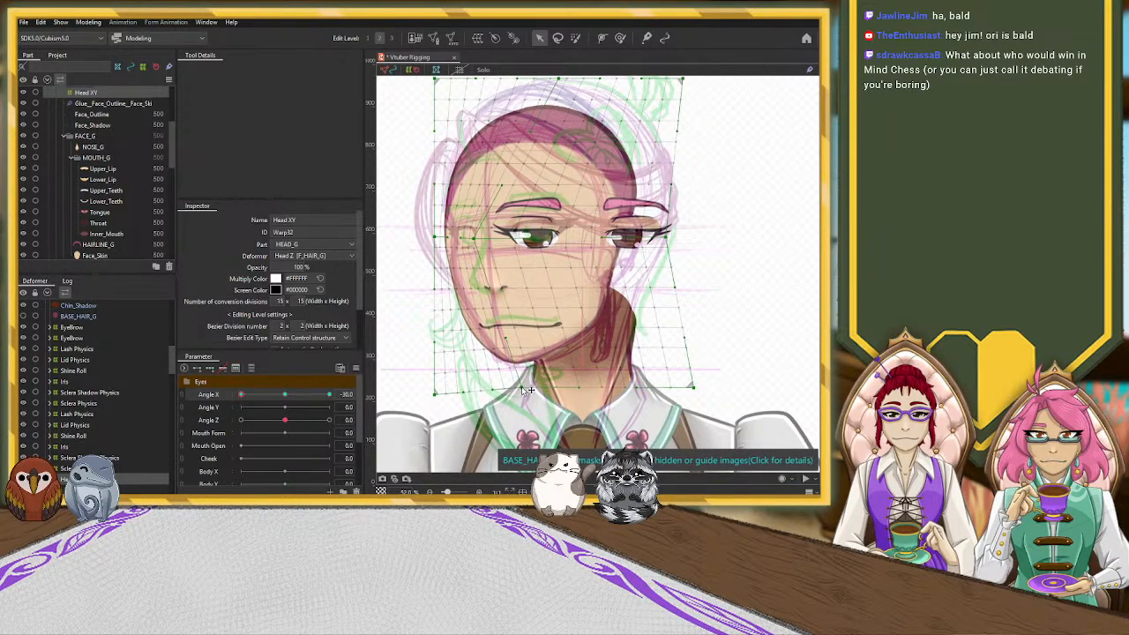
left_click_drag(435, 394, 452, 374)
left_click_drag(522, 387, 520, 390)
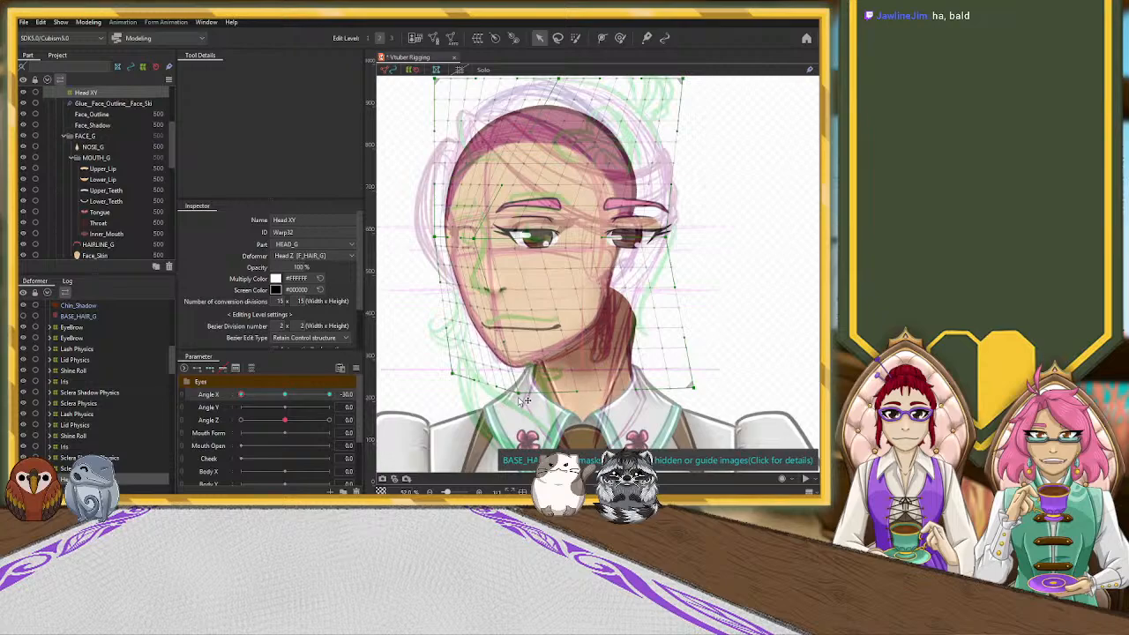
mouse_move(241, 394)
left_mouse_down()
mouse_move(285, 397)
mouse_move(241, 407)
left_mouse_up()
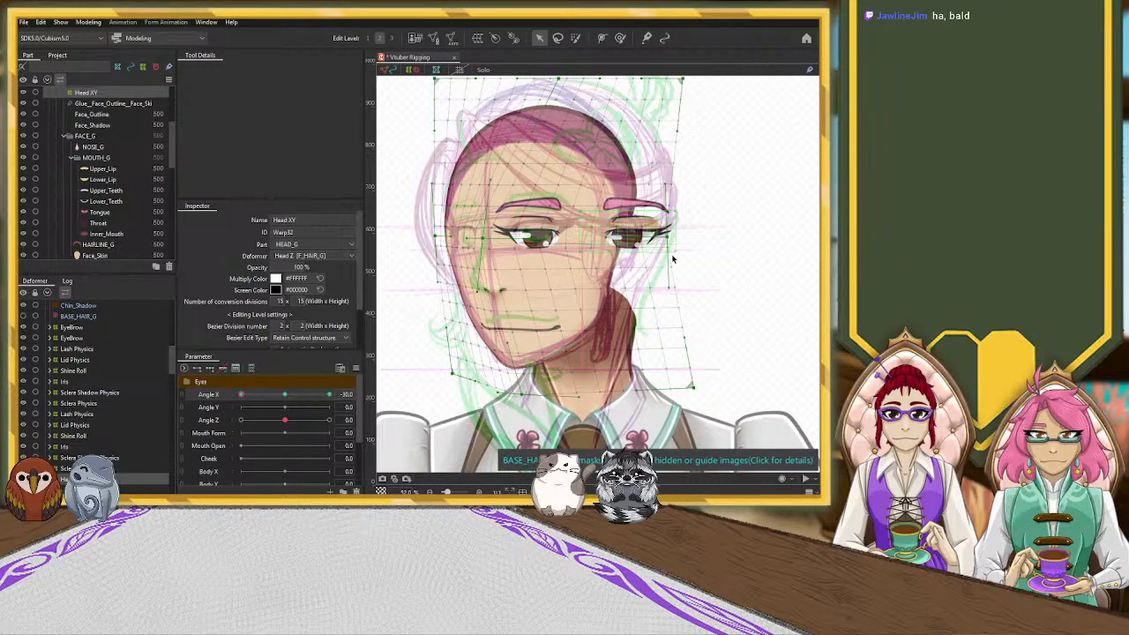
left_click_drag(678, 240, 665, 240)
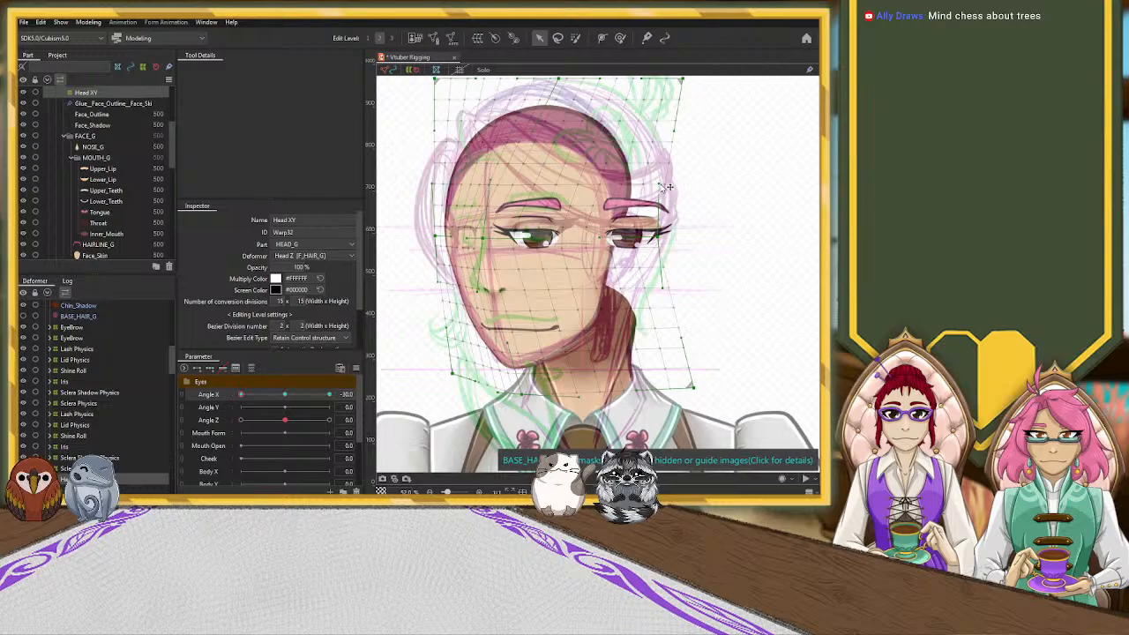
Adjust the Bezier handles and middle point along the warp grid's right edge to shape the back of the head
left_click_drag(661, 184, 700, 181)
left_click_drag(659, 237, 712, 285)
left_click_drag(662, 142, 670, 118)
left_click_drag(670, 312, 681, 324)
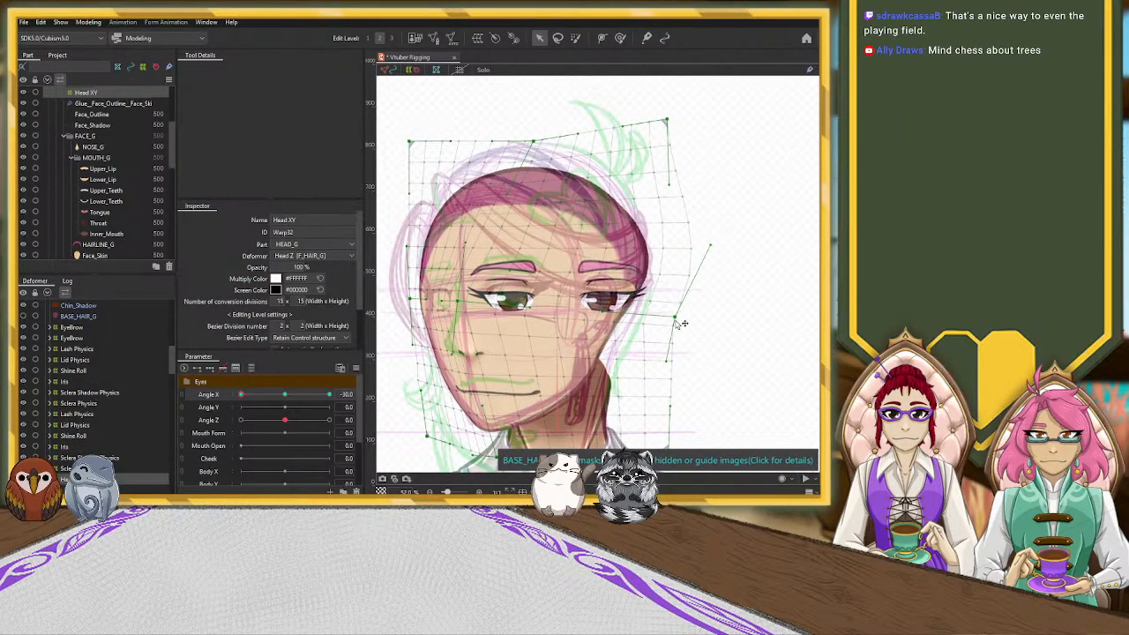
left_click_drag(709, 247, 673, 232)
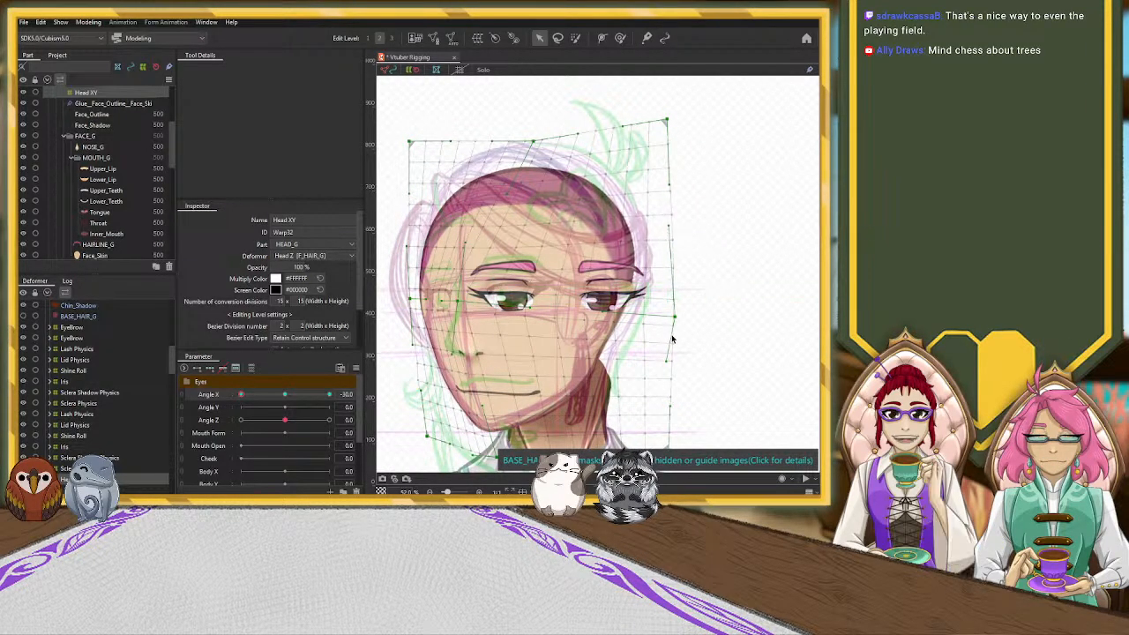
Move the warp grid's upper right corner outward and down, and pull the upper left corner's side handle outward to round the skull
mouse_move(670, 122)
left_mouse_down()
mouse_move(688, 116)
mouse_move(678, 117)
left_mouse_up()
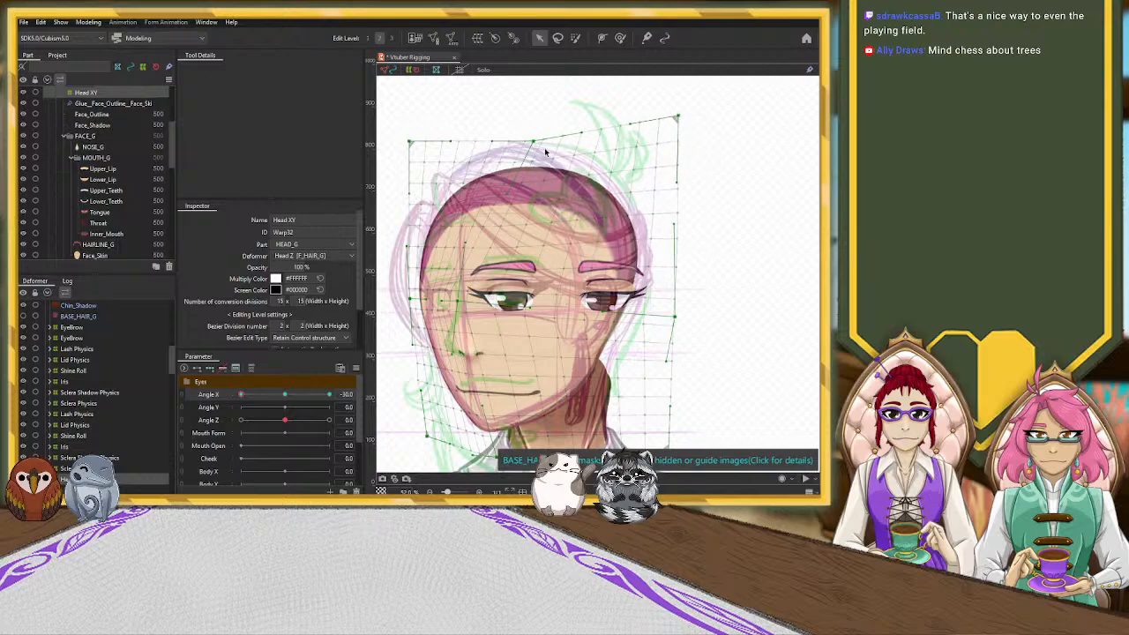
left_click_drag(693, 163, 682, 169)
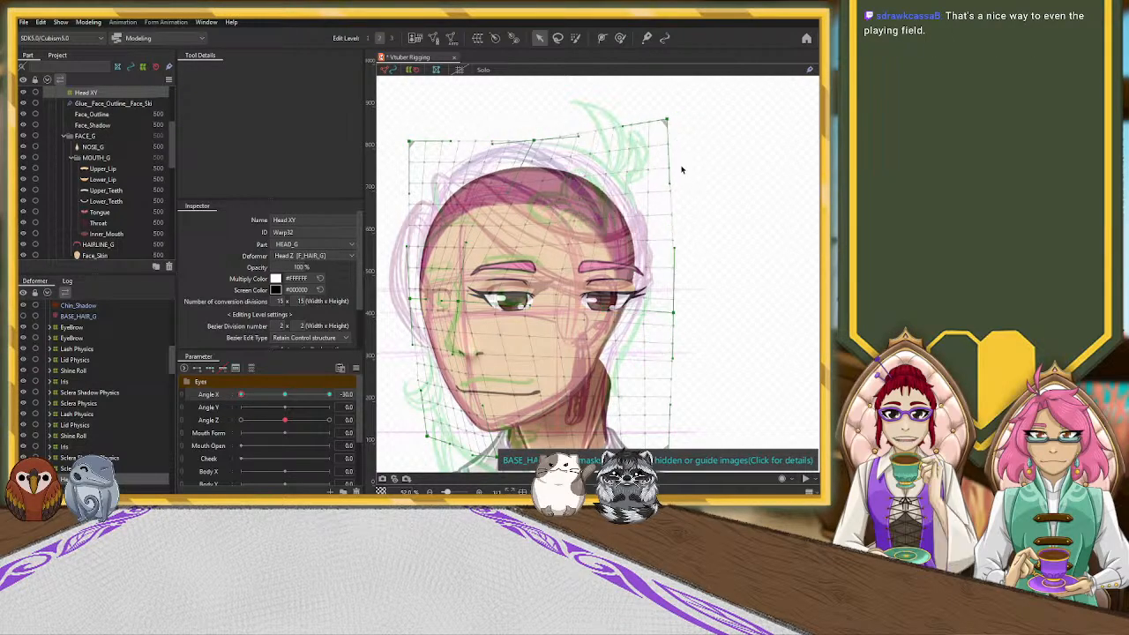
key("ctrl+z")
key("ctrl+z")
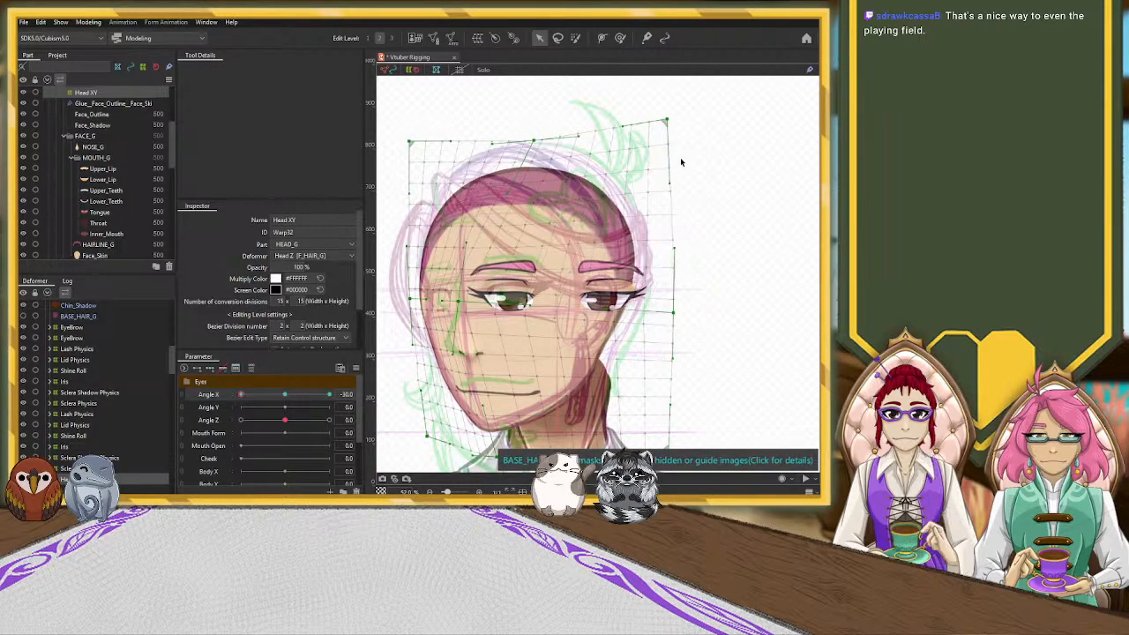
left_click_drag(667, 120, 681, 135)
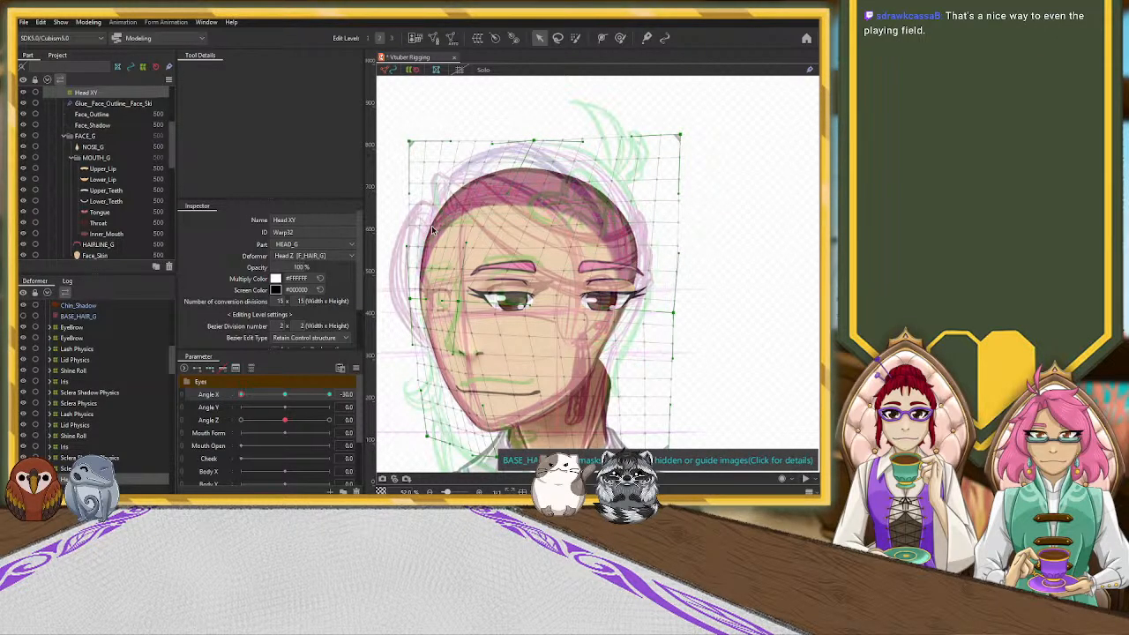
left_click_drag(414, 198, 389, 196)
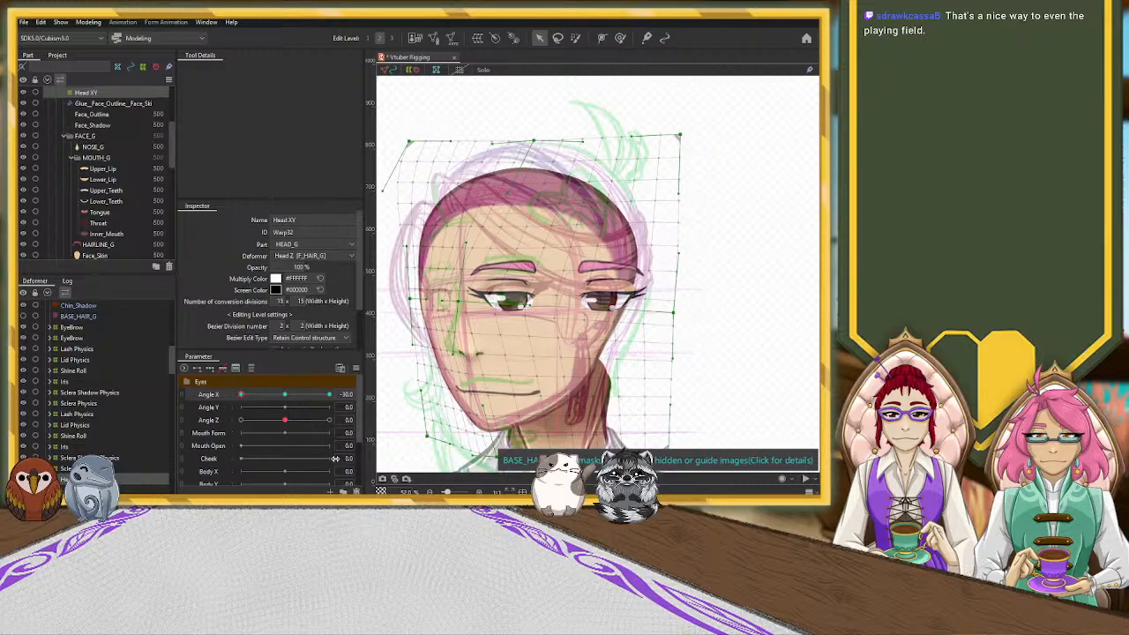
Scrub Angle X to preview the turn, return it to -30, and set the Head XY warp's Bezier division number to 4 x 4
left_click(305, 395)
left_click_drag(306, 411, 211, 415)
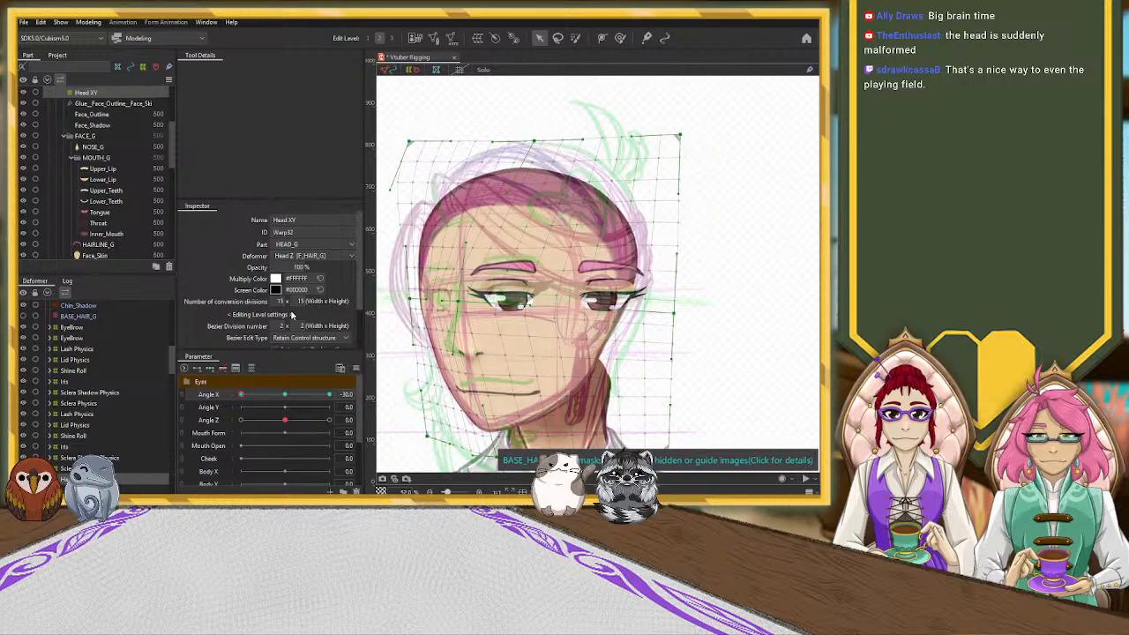
type("5")
key("Tab")
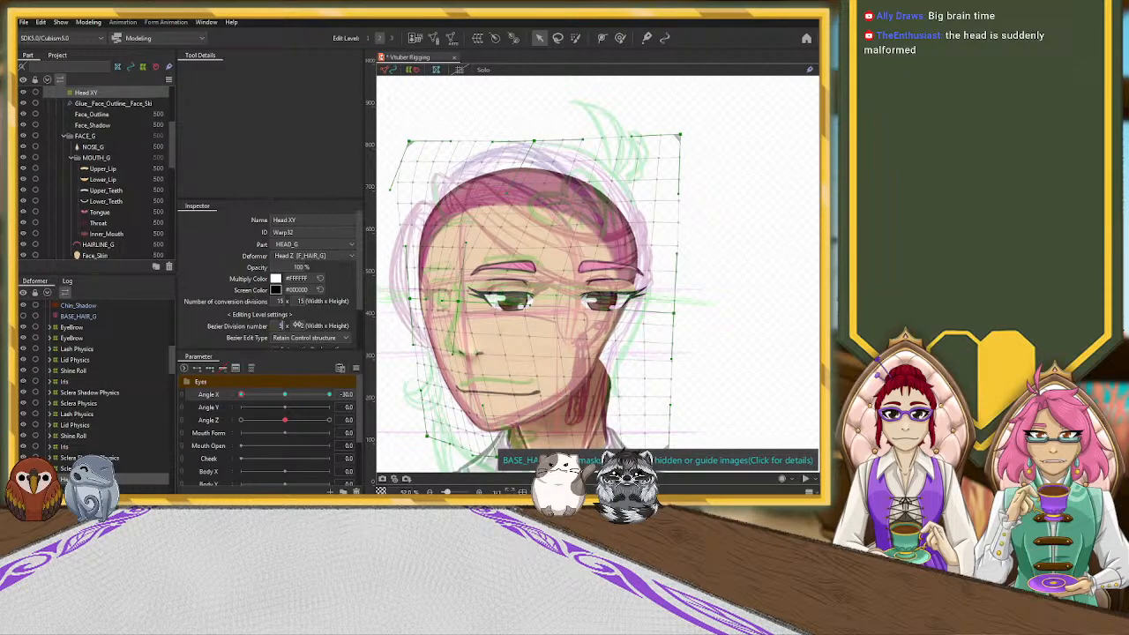
left_click(280, 325)
type("4")
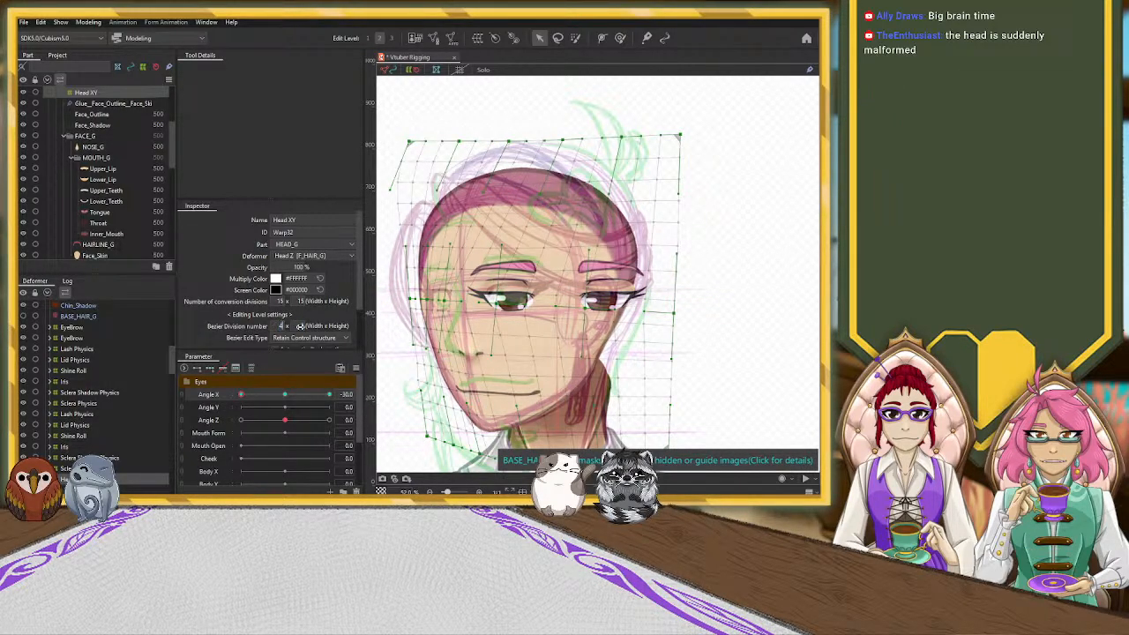
left_click(300, 326)
Nudge the eye-level control point on the grid's face-side edge and set the Bezier edit type to Smooth All
scroll(401, 322, "up", 5)
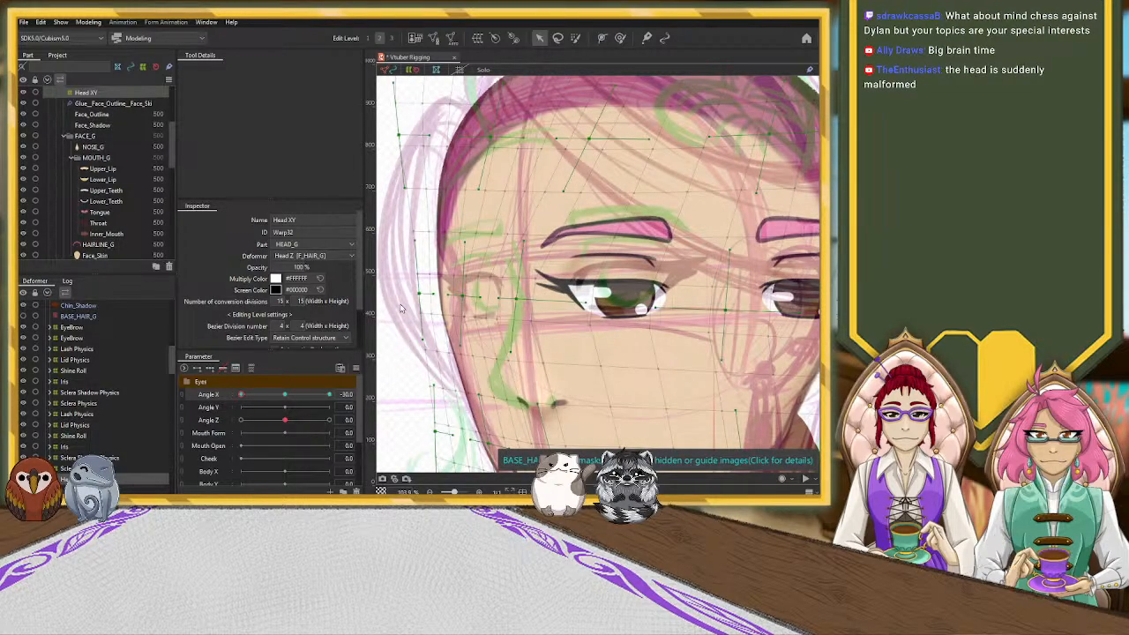
left_click_drag(419, 294, 422, 291)
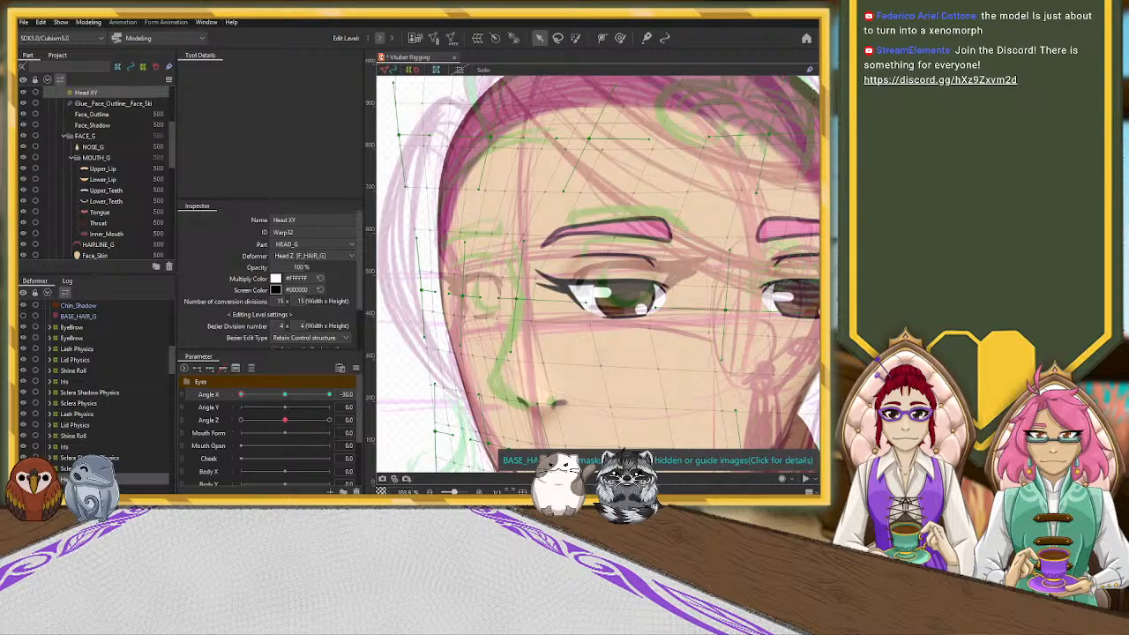
scroll(273, 277, "down", 2)
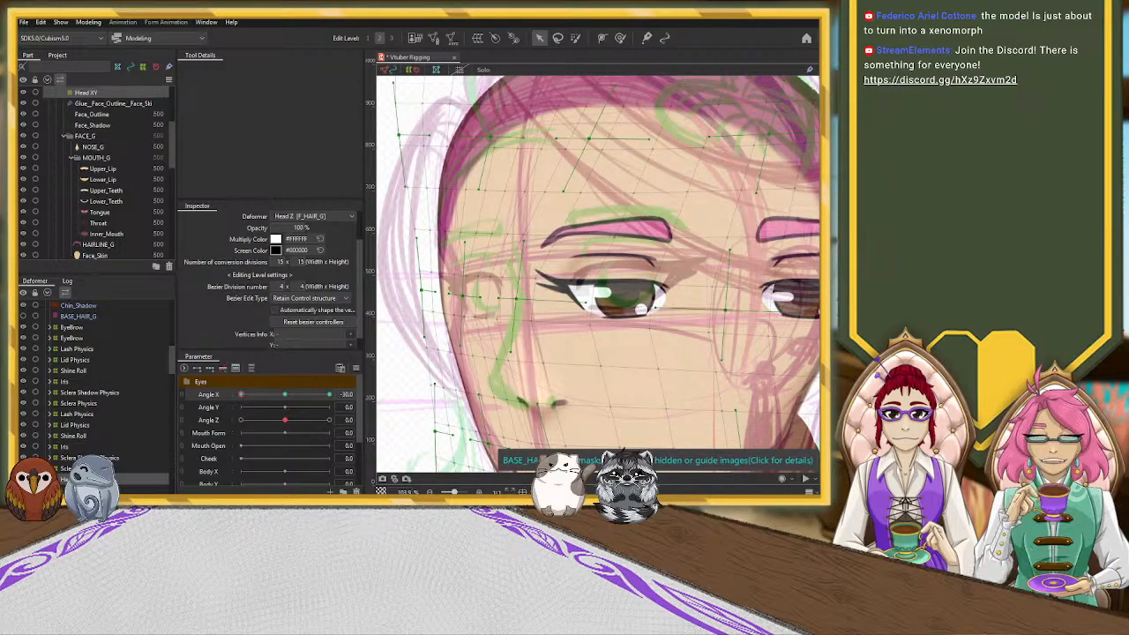
left_click(313, 338)
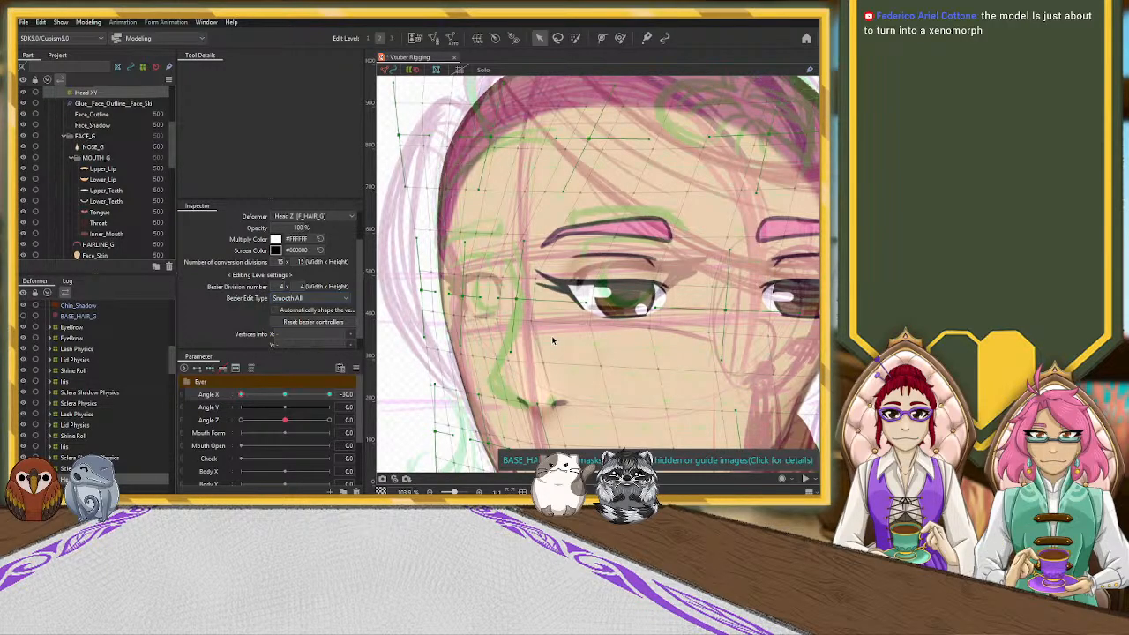
Toggle the guide image's visibility off and on to compare the warped head with the sketch, leaving the guide shown
scroll(565, 352, "down", 2)
left_click_drag(439, 369, 409, 185)
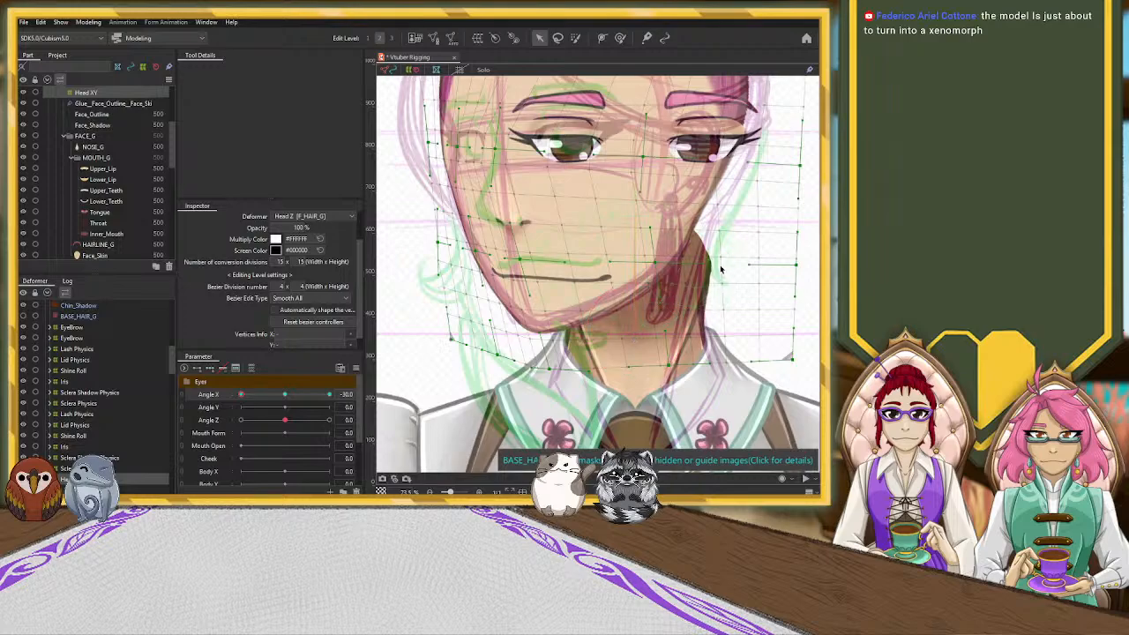
scroll(721, 269, "down", 2)
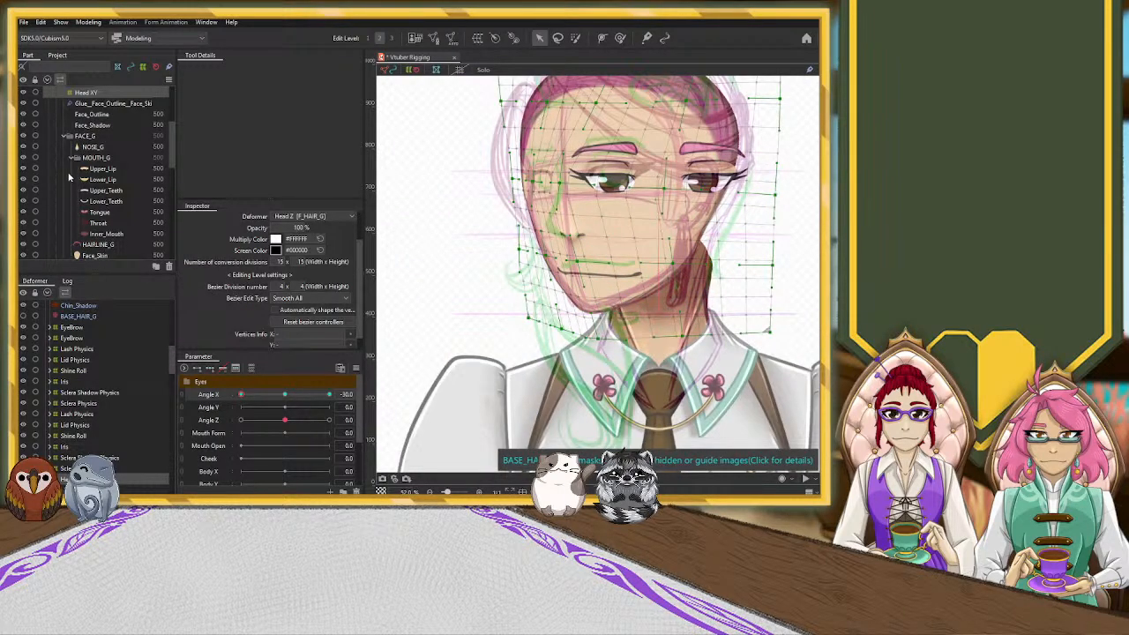
scroll(173, 142, "up", 4)
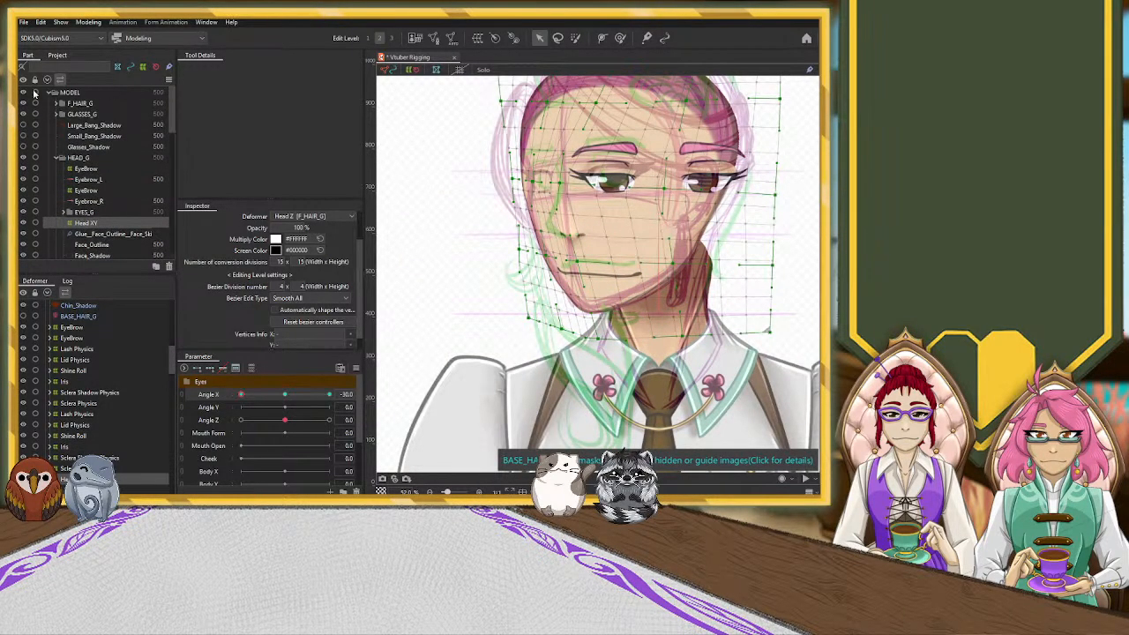
scroll(172, 342, "up", 3)
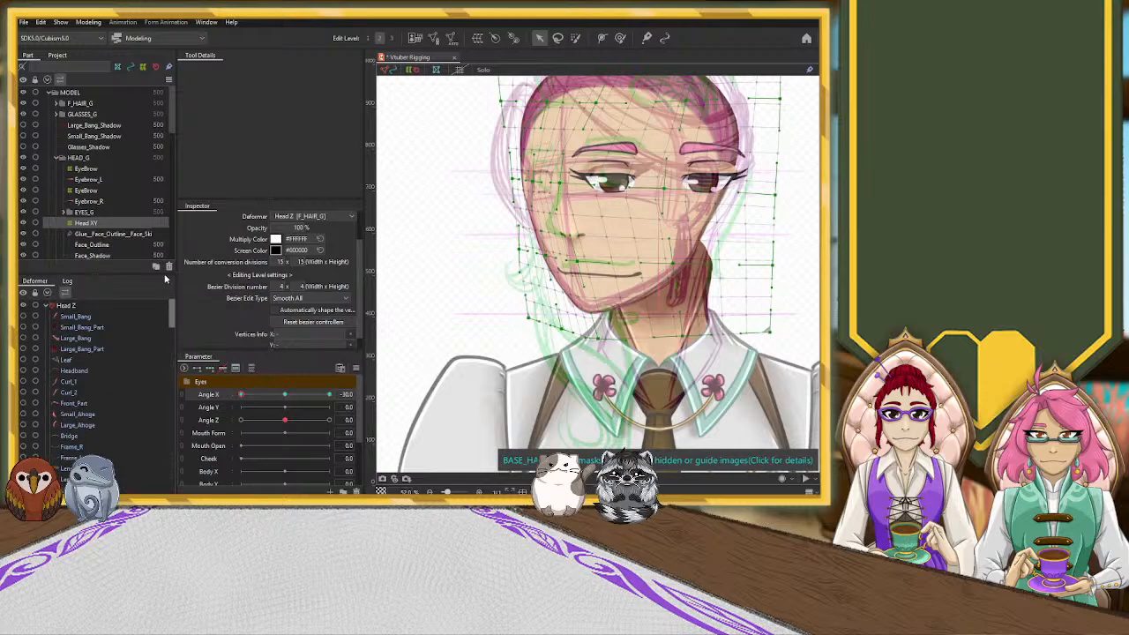
scroll(172, 113, "down", 10)
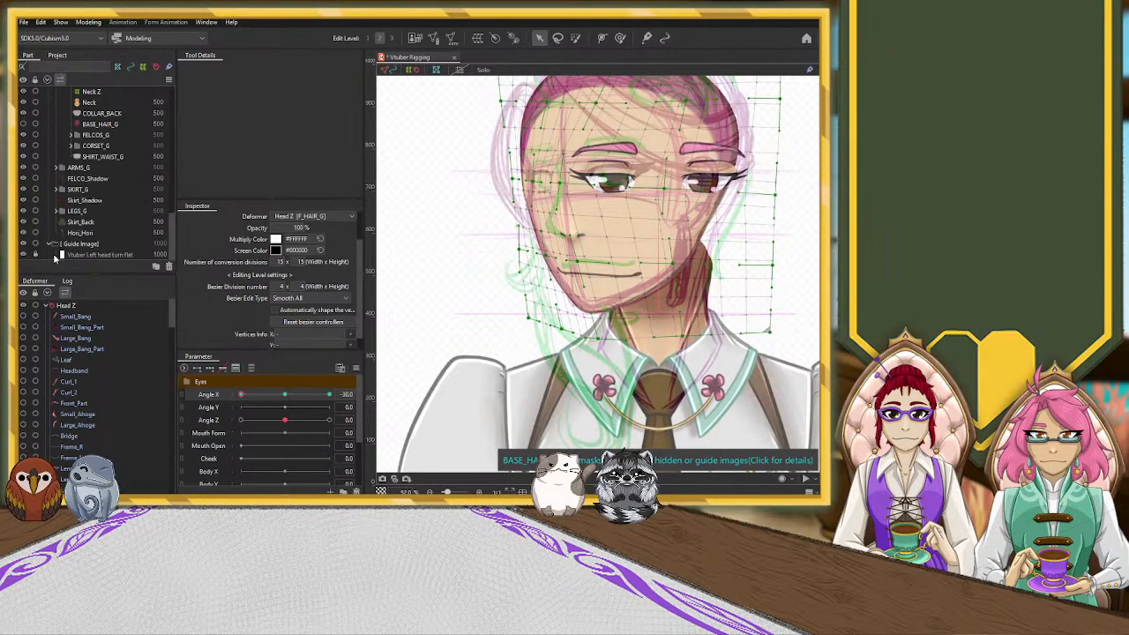
left_click(22, 246)
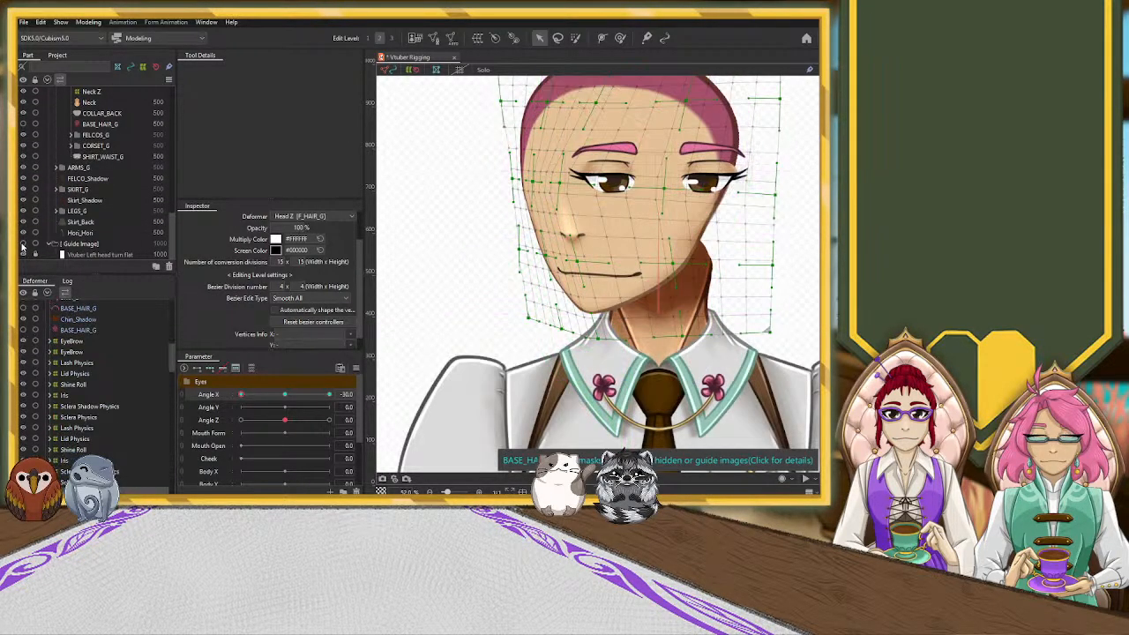
left_click(22, 246)
left_click(22, 246)
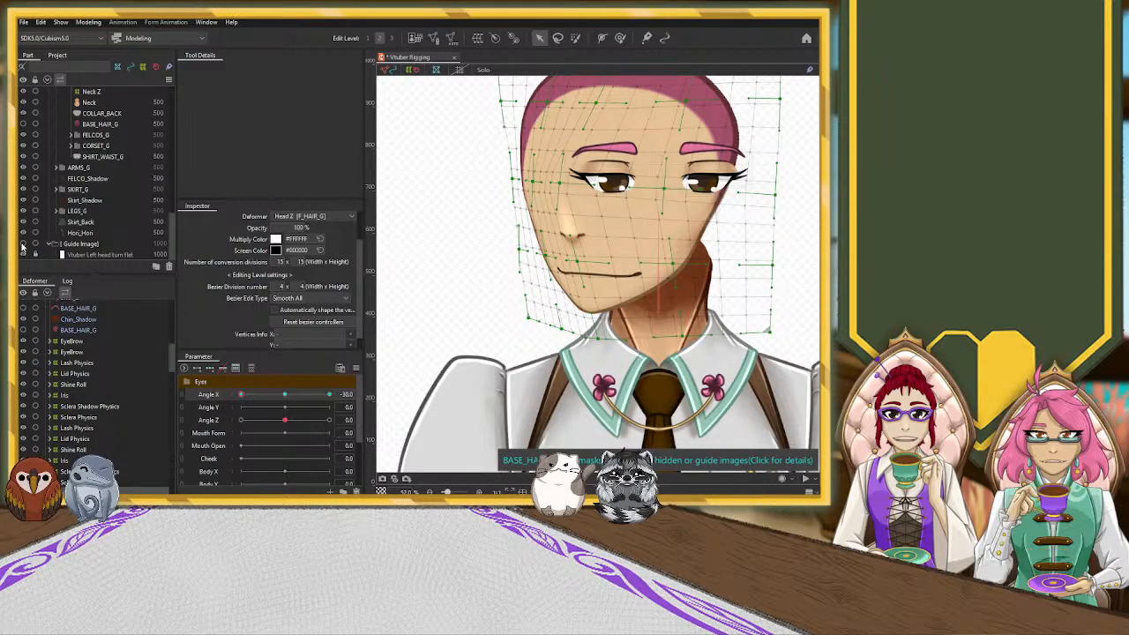
left_click(24, 246)
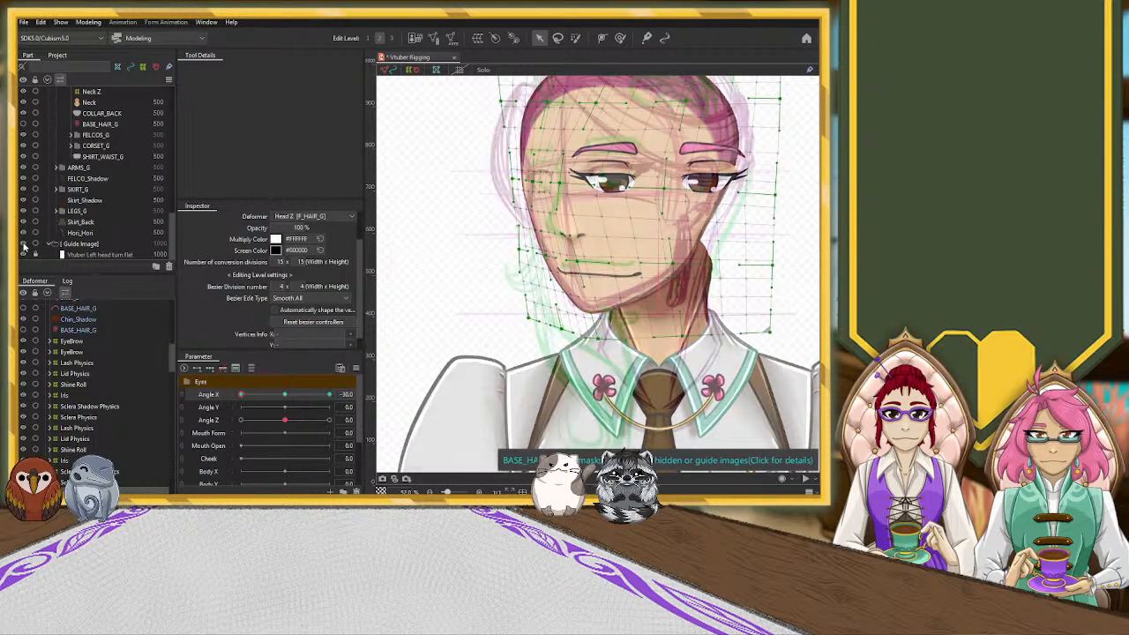
Move the inner eye-level control point inward and adjust the nearby handles to shape the far brow hollow and cheek to the guide
scroll(446, 212, "up", 3)
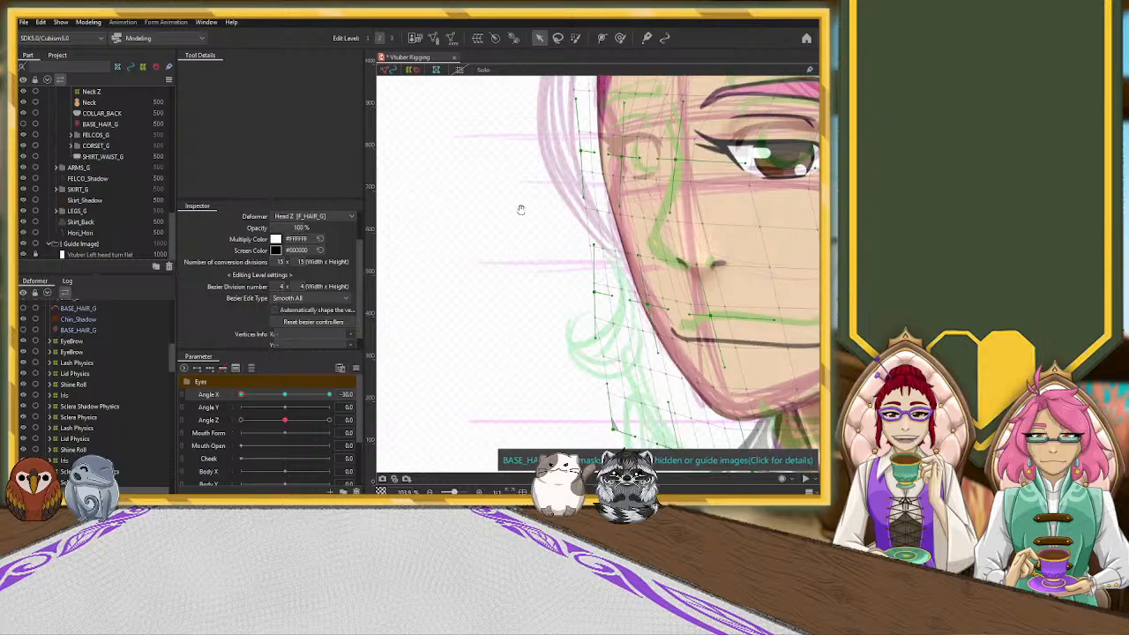
left_click_drag(521, 209, 393, 284)
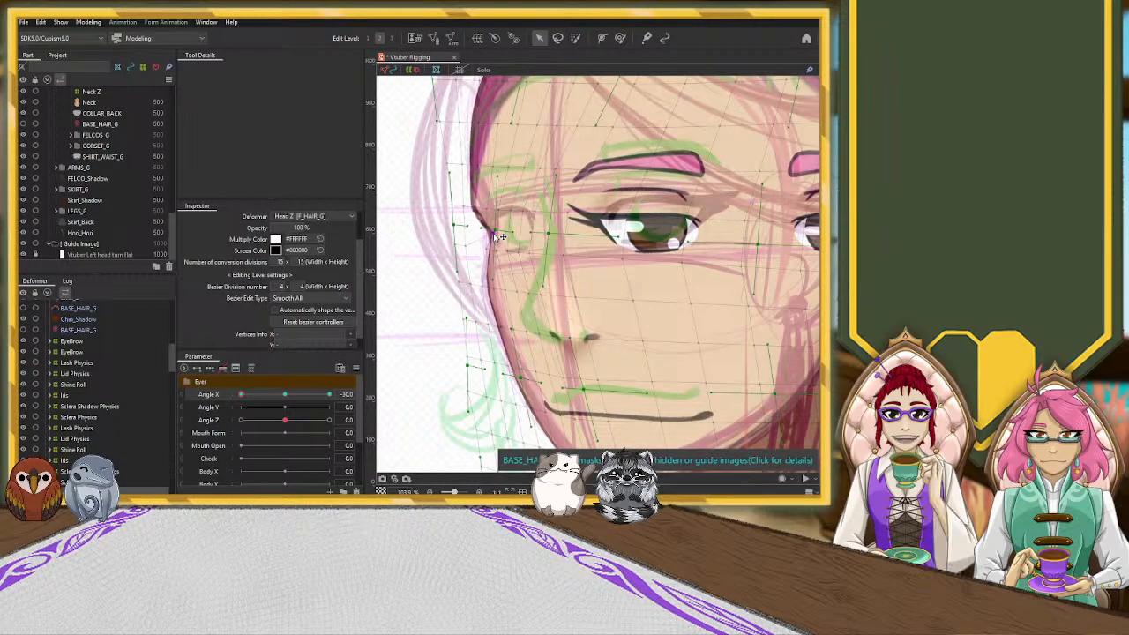
left_click(482, 216)
left_click_drag(477, 210, 478, 178)
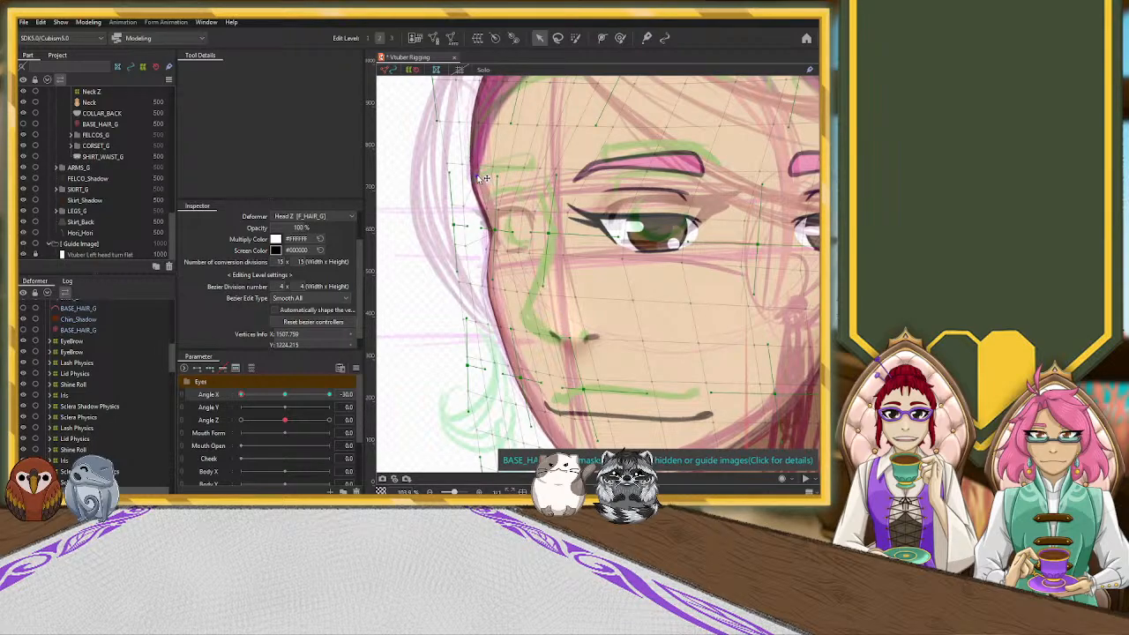
left_click(504, 210)
left_click_drag(503, 212, 505, 207)
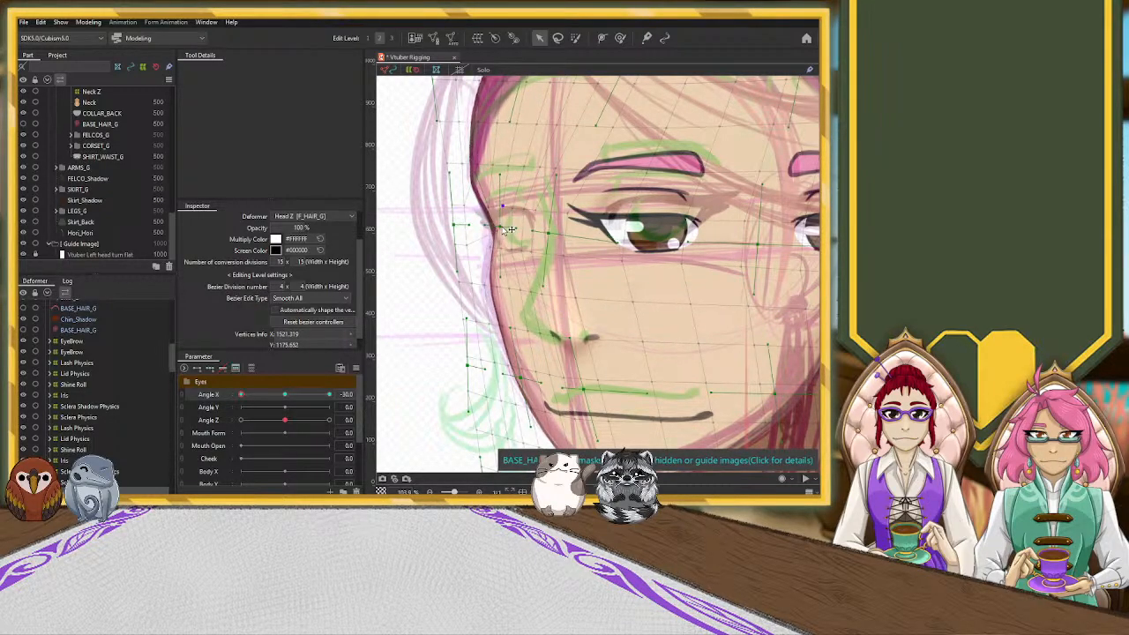
left_click_drag(500, 276, 478, 284)
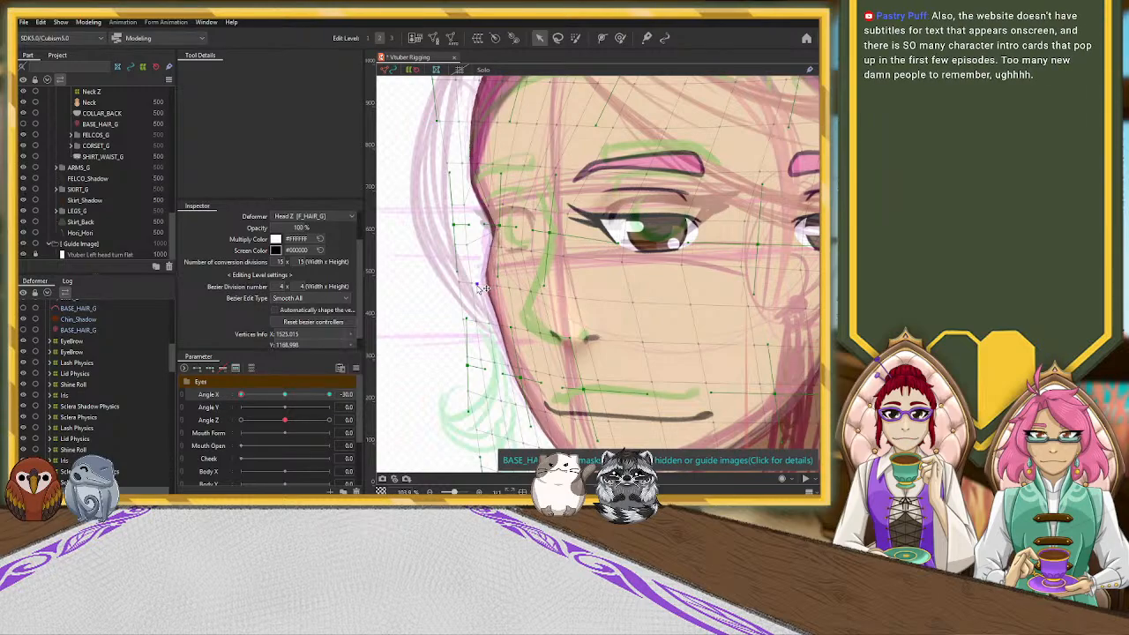
left_click_drag(506, 332, 499, 326)
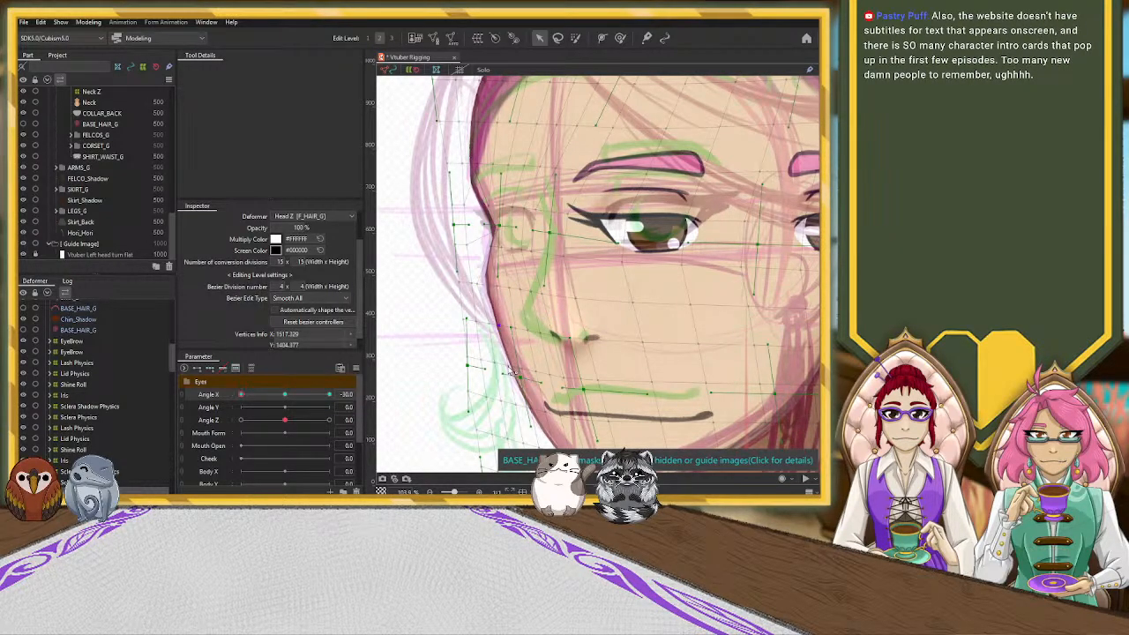
left_click_drag(510, 368, 507, 365)
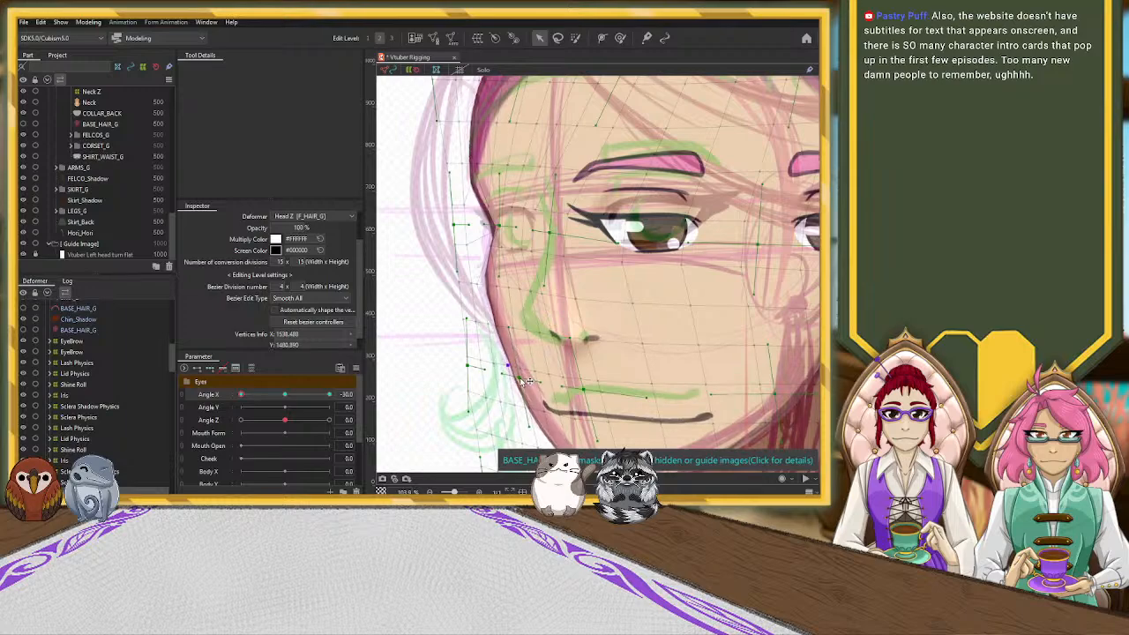
Pull the handle below the eye-level control point outward beyond the face to round the far cheekbone
scroll(474, 315, "up", 3)
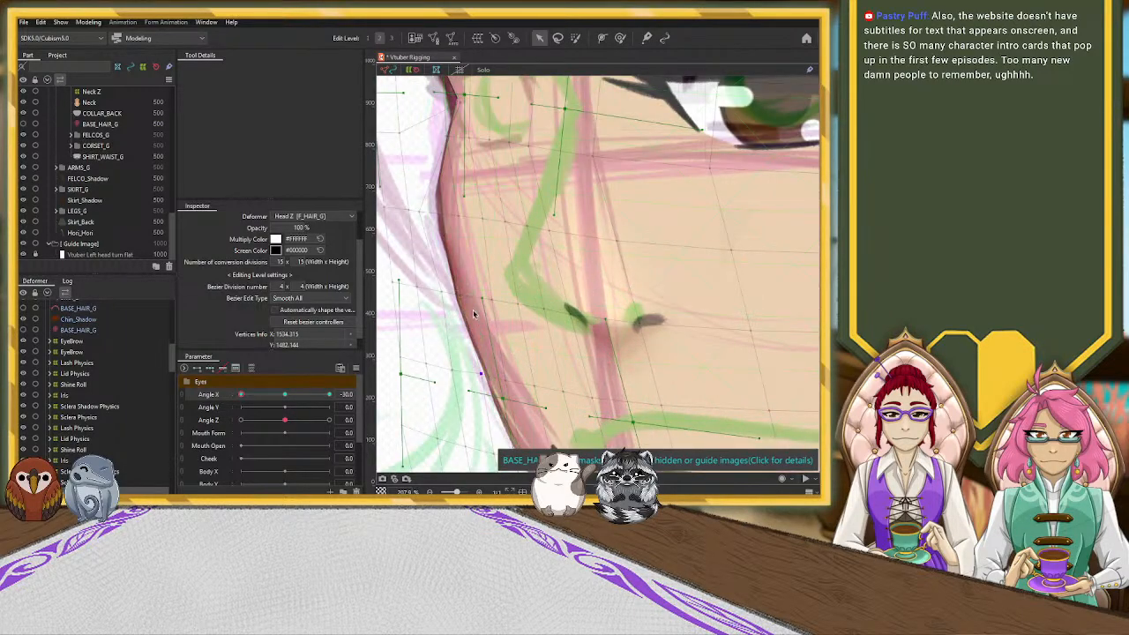
scroll(461, 262, "down", 2)
left_click_drag(461, 233, 453, 231)
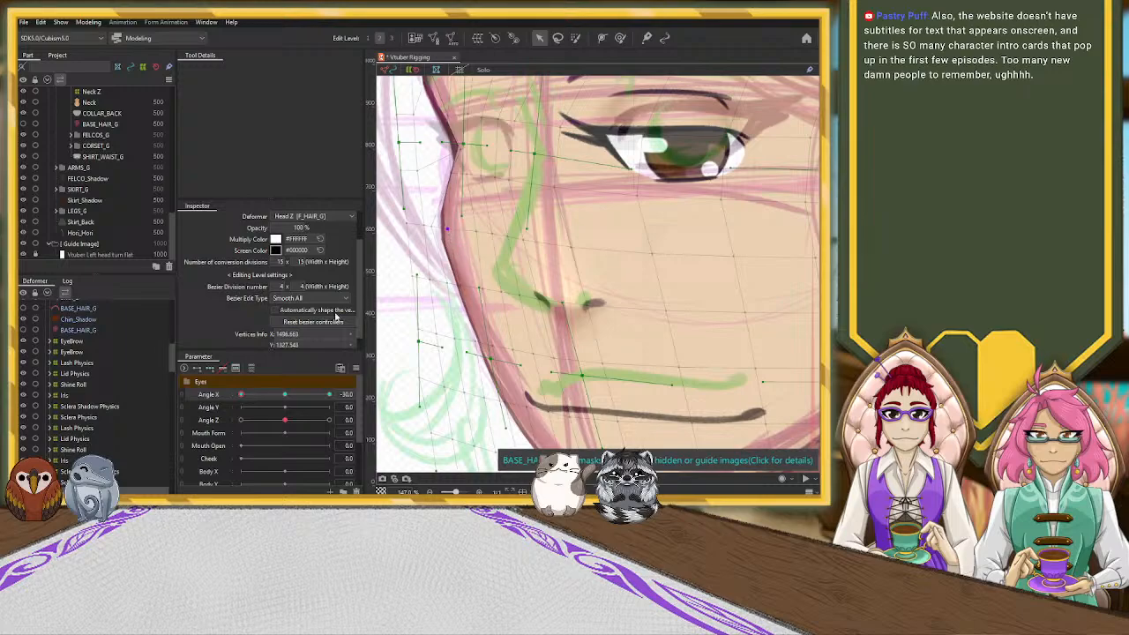
scroll(333, 317, "down", 1)
scroll(449, 240, "down", 4)
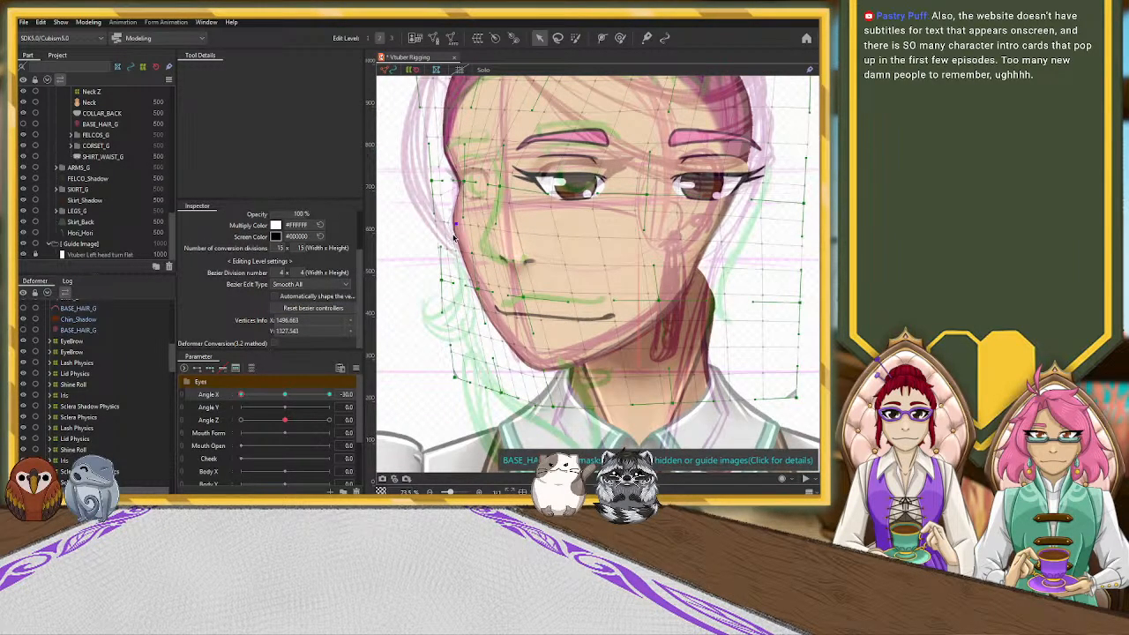
left_click(446, 254)
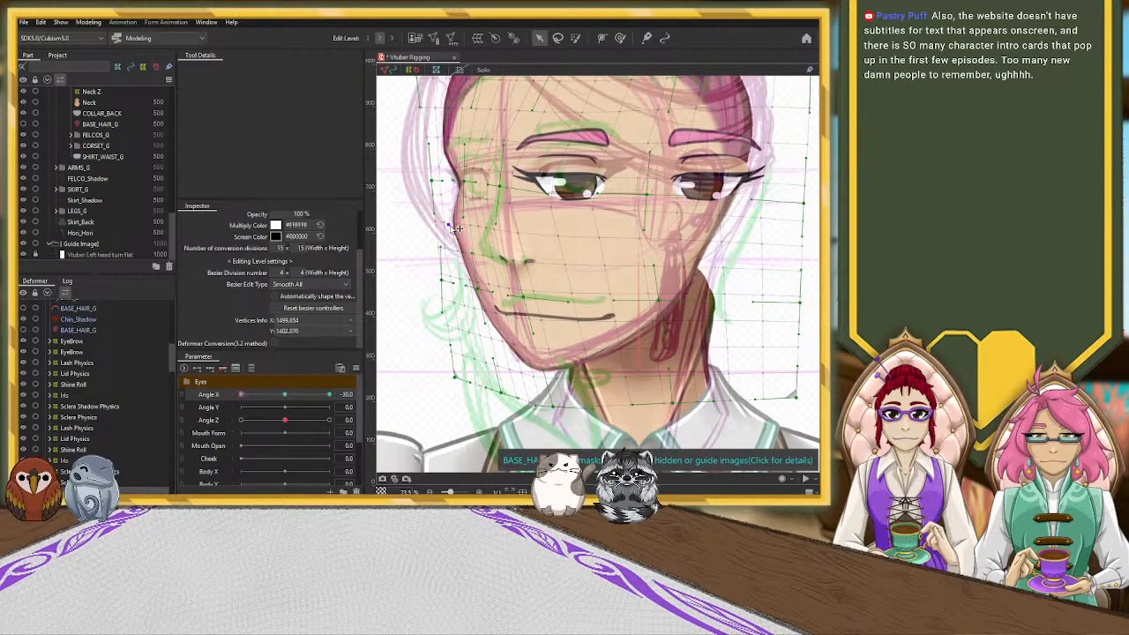
left_click(458, 227)
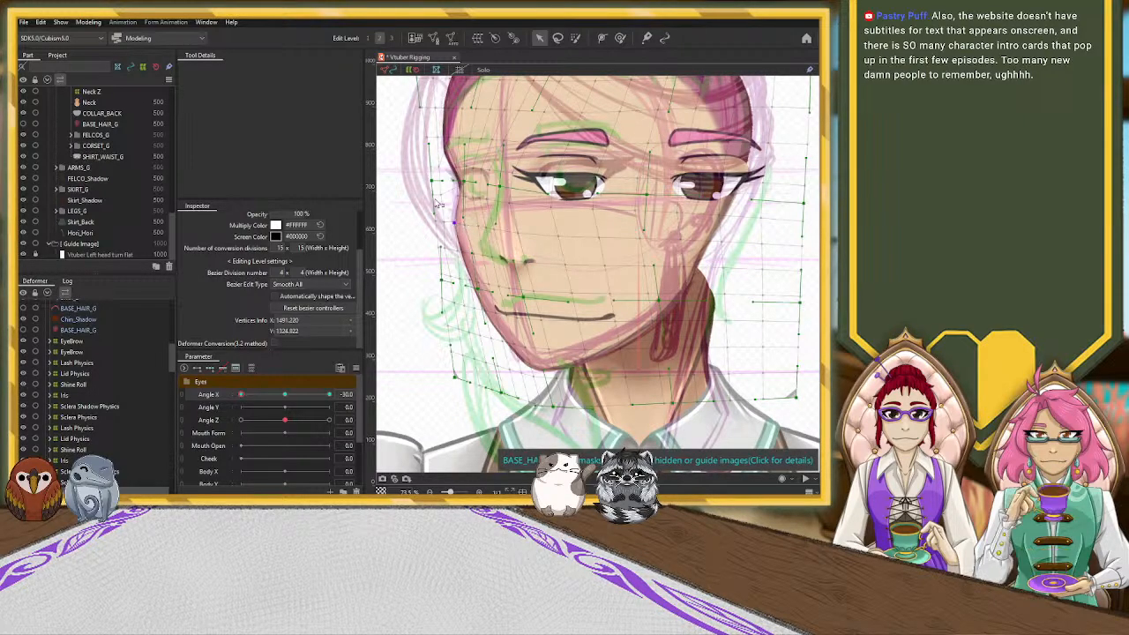
left_click_drag(457, 227, 467, 185)
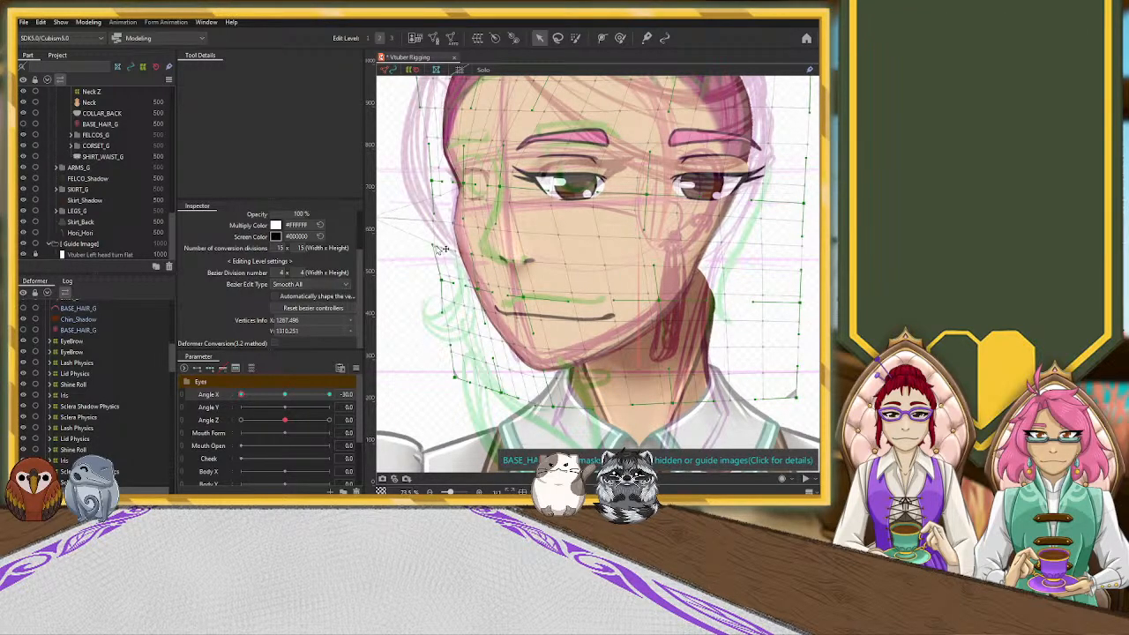
scroll(482, 307, "down", 4)
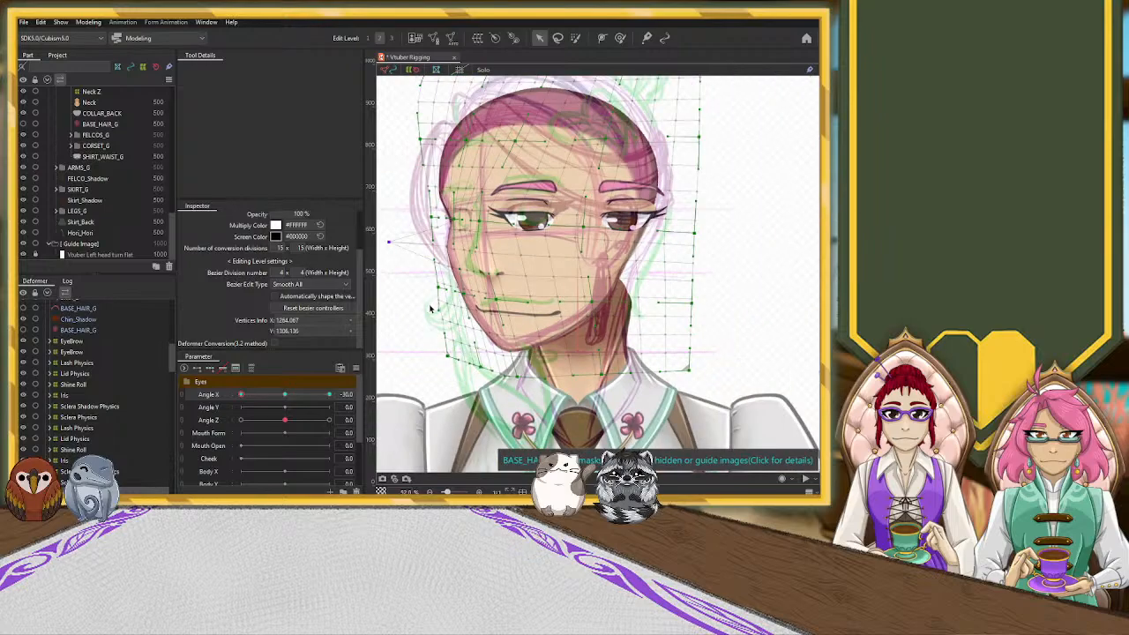
Deselect the deformer and scrub Angle X to preview the head turn, ending at -30
left_click(404, 296)
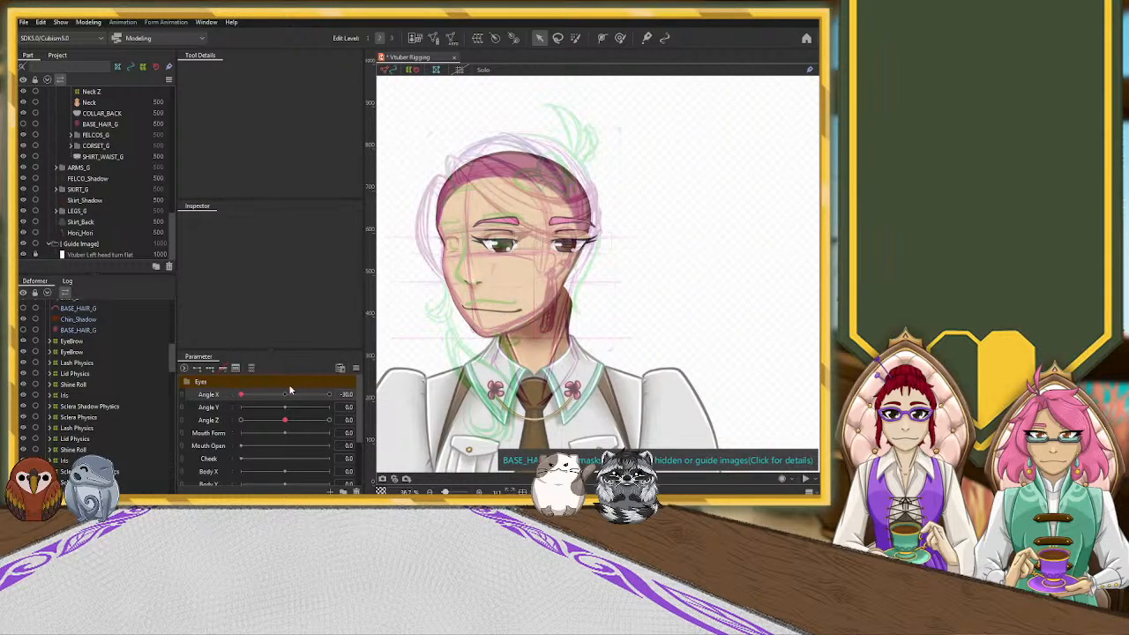
left_click_drag(243, 398, 247, 400)
left_click_drag(303, 397, 231, 407)
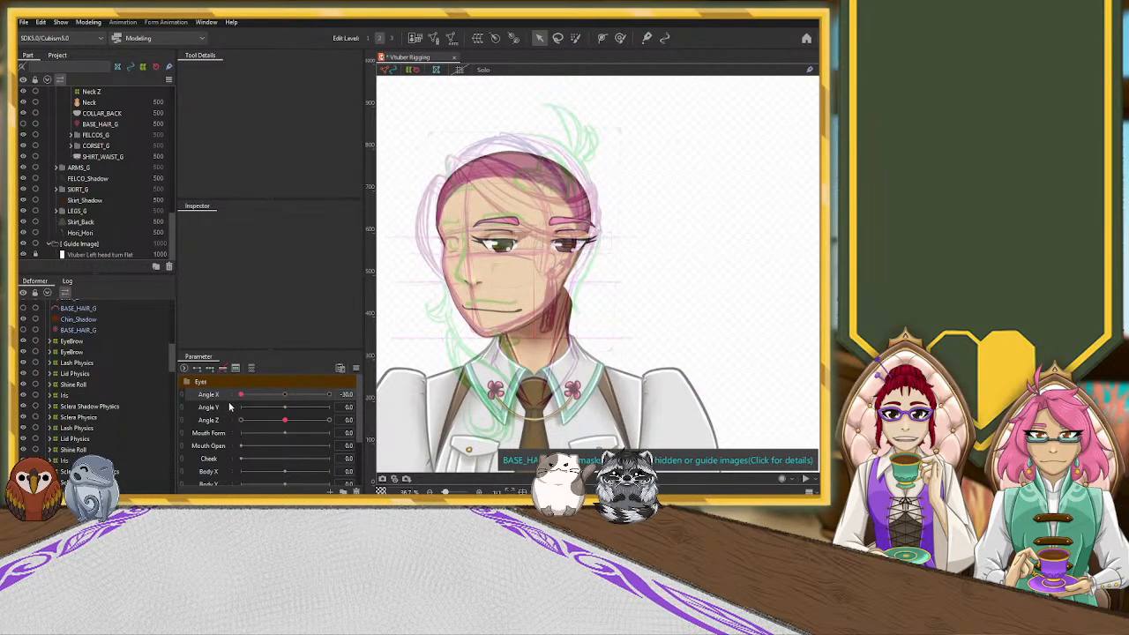
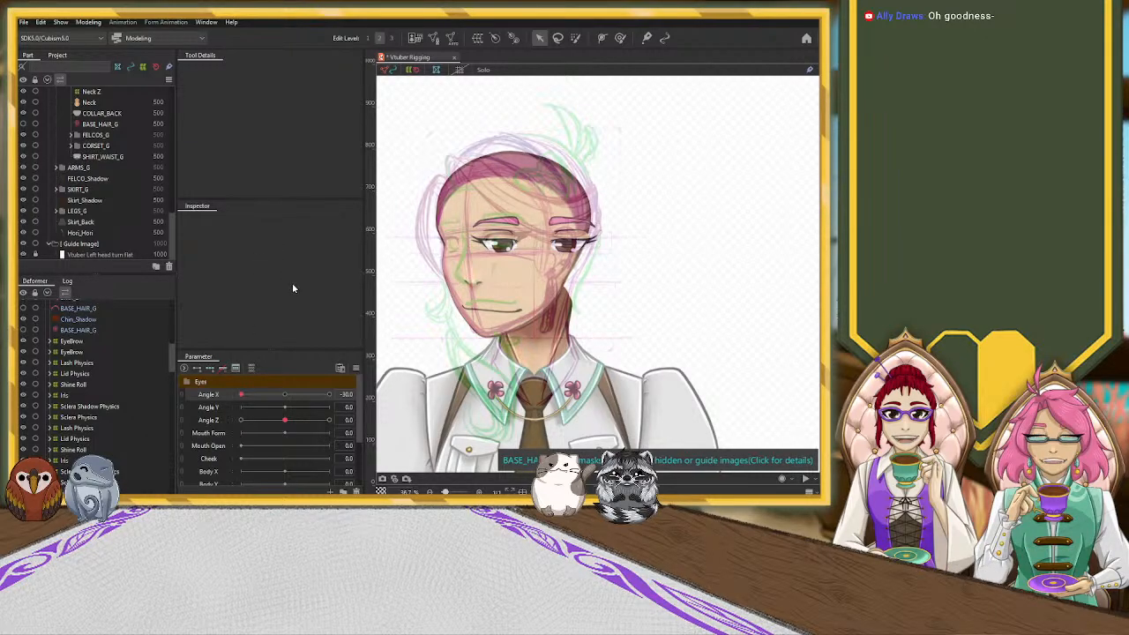
Select the Head XY deformer, push its grid corner beside the jaw inward with a 514.5 px deform brush, and adjust a forehead handle
scroll(95, 382, "up", 10)
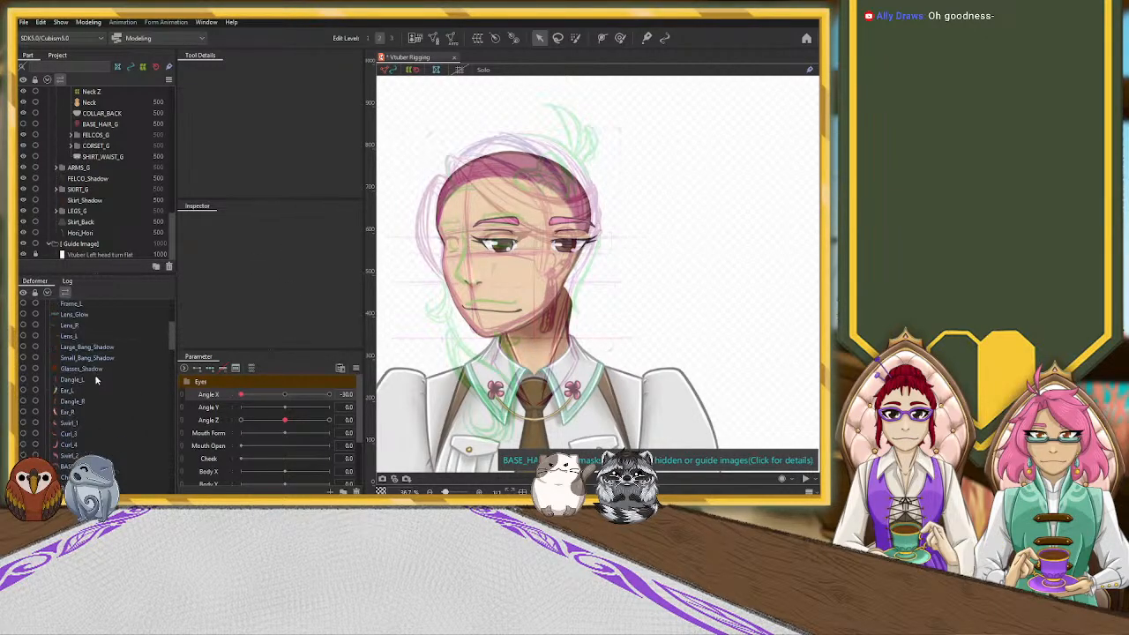
scroll(93, 389, "down", 10)
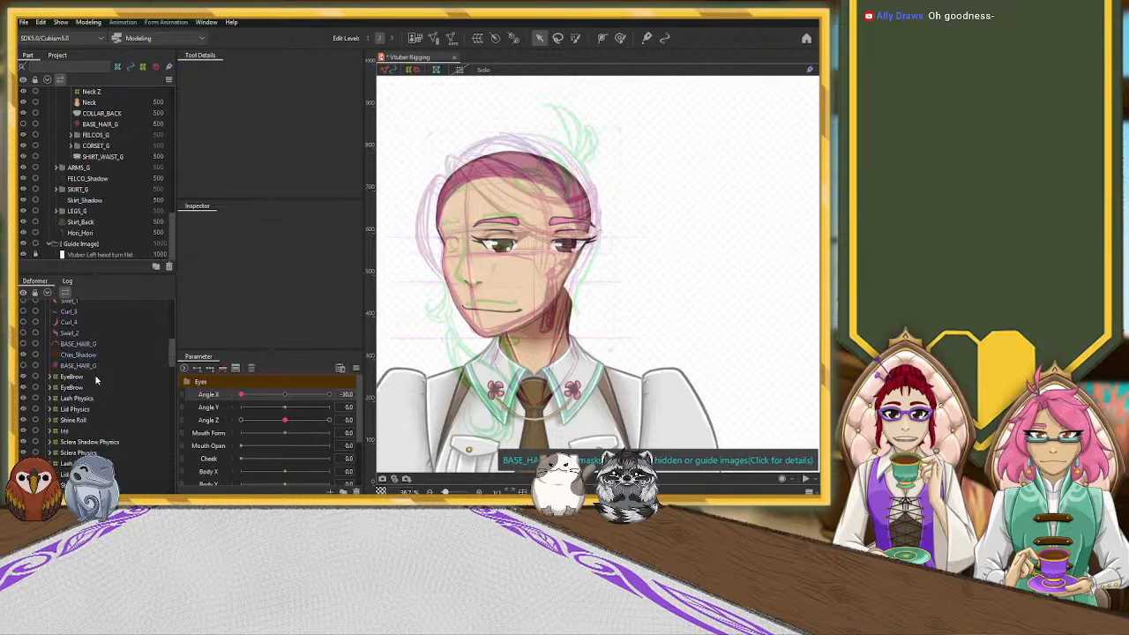
scroll(76, 398, "up", 4)
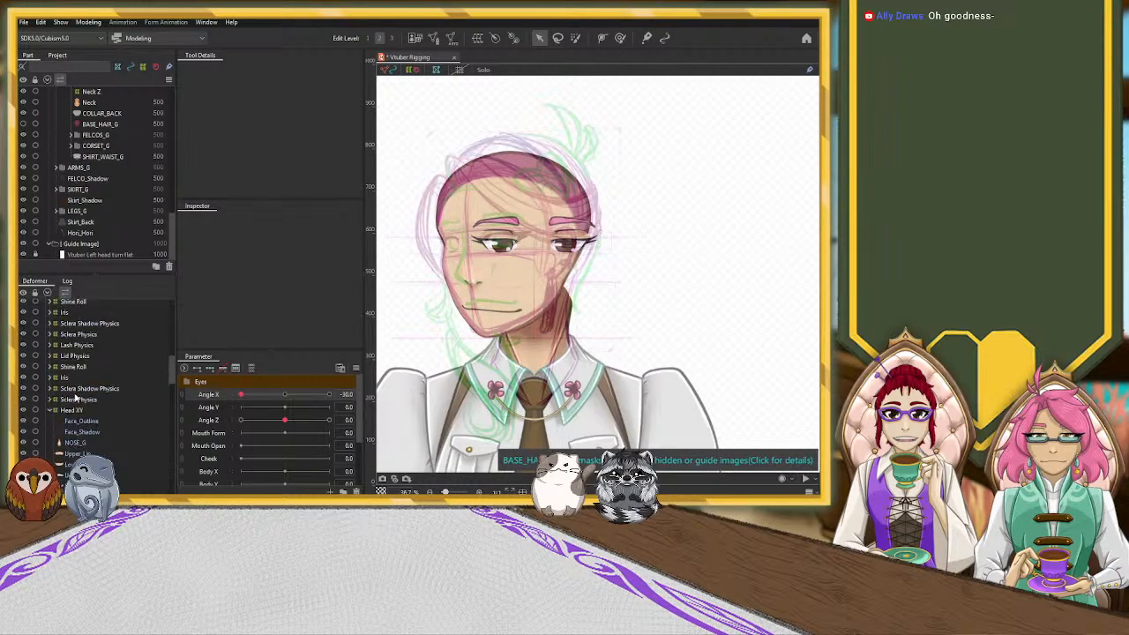
left_click(74, 411)
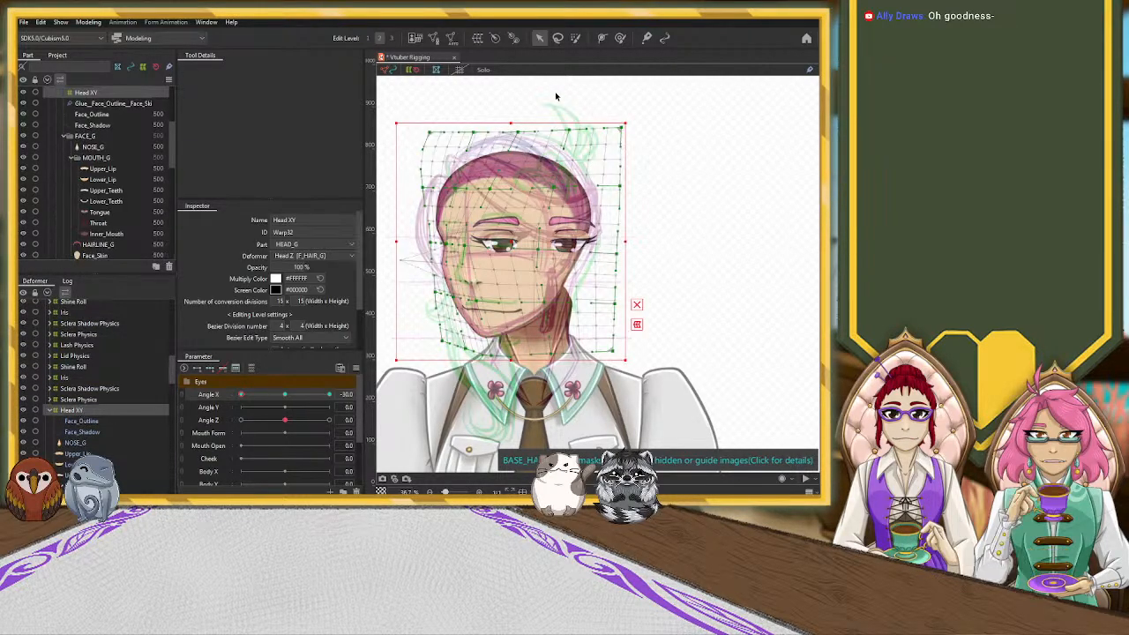
left_click(621, 39)
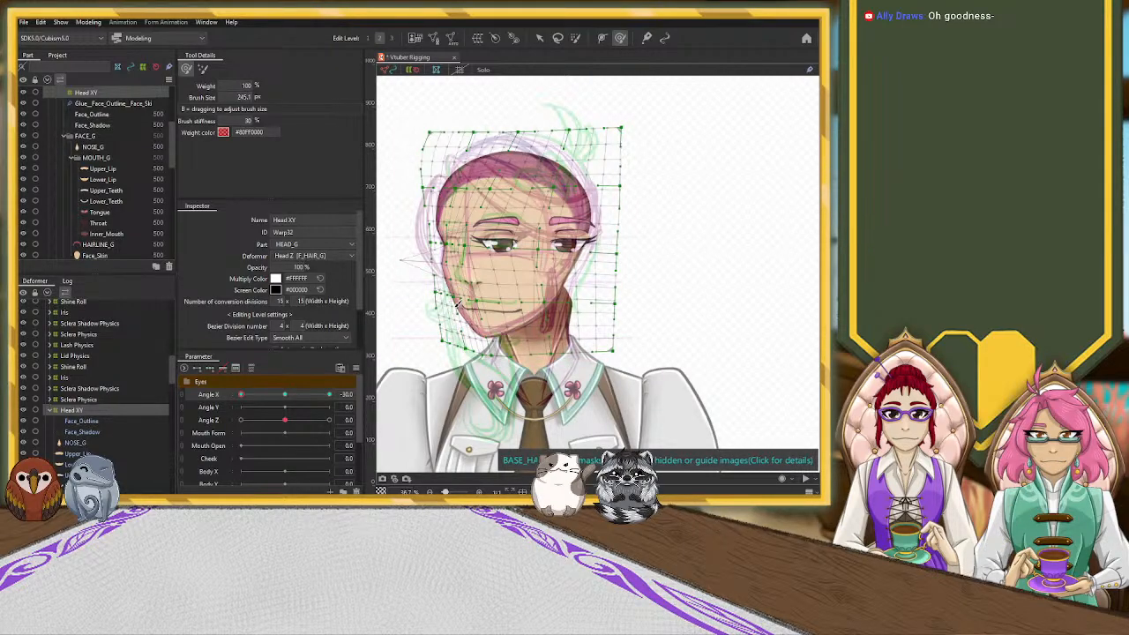
key("b")
left_click_drag(425, 390, 448, 398)
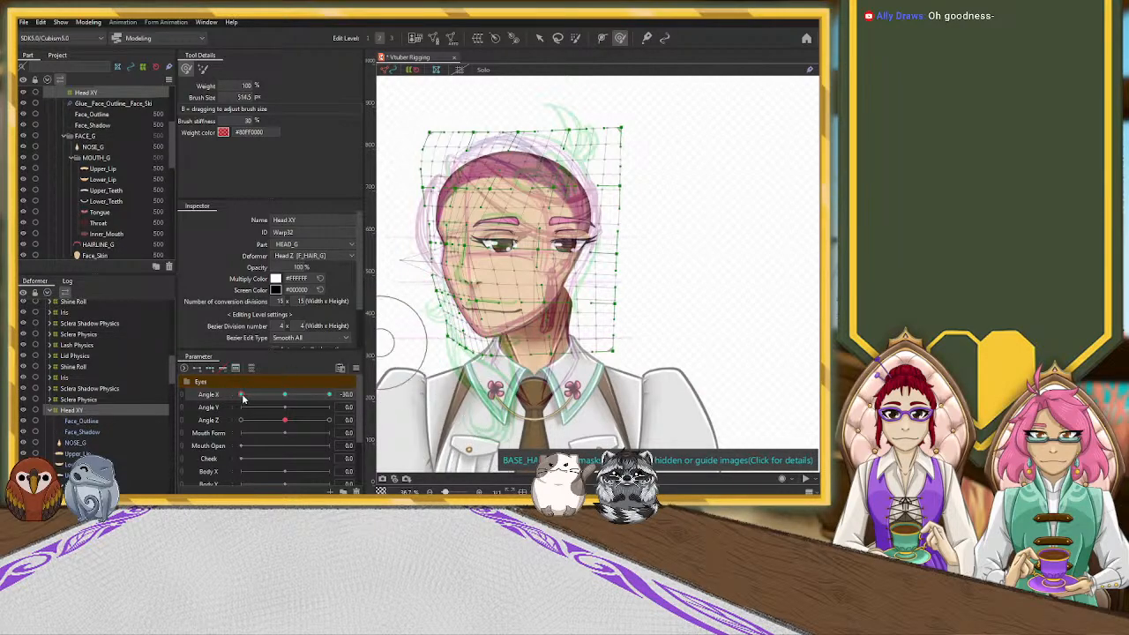
mouse_move(244, 398)
left_mouse_down()
mouse_move(292, 405)
mouse_move(230, 411)
left_mouse_up()
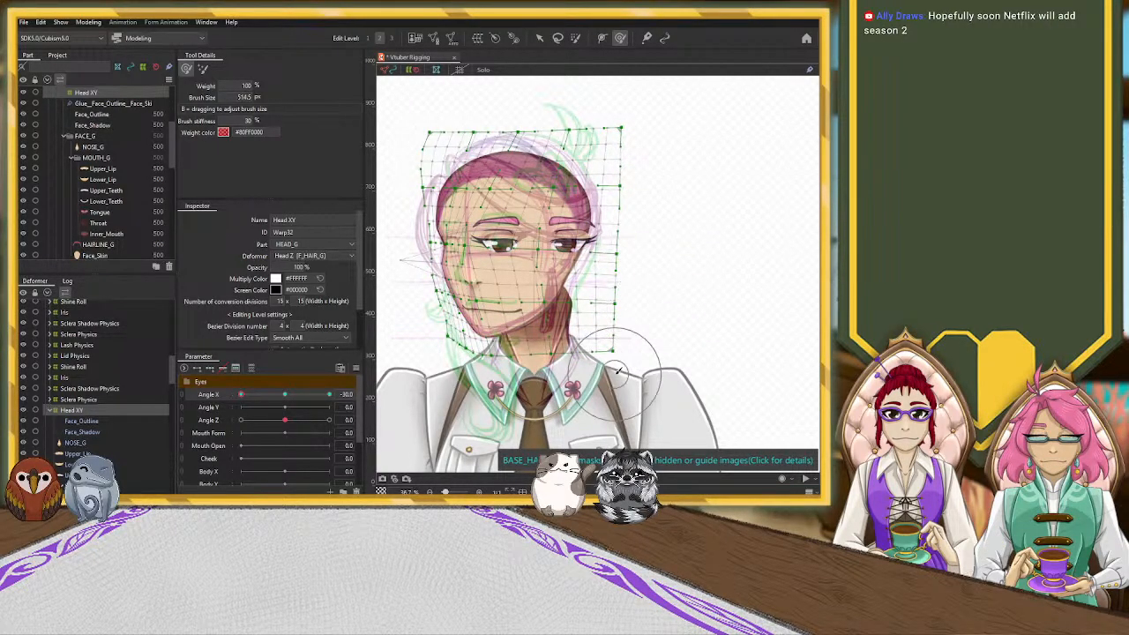
left_click(539, 38)
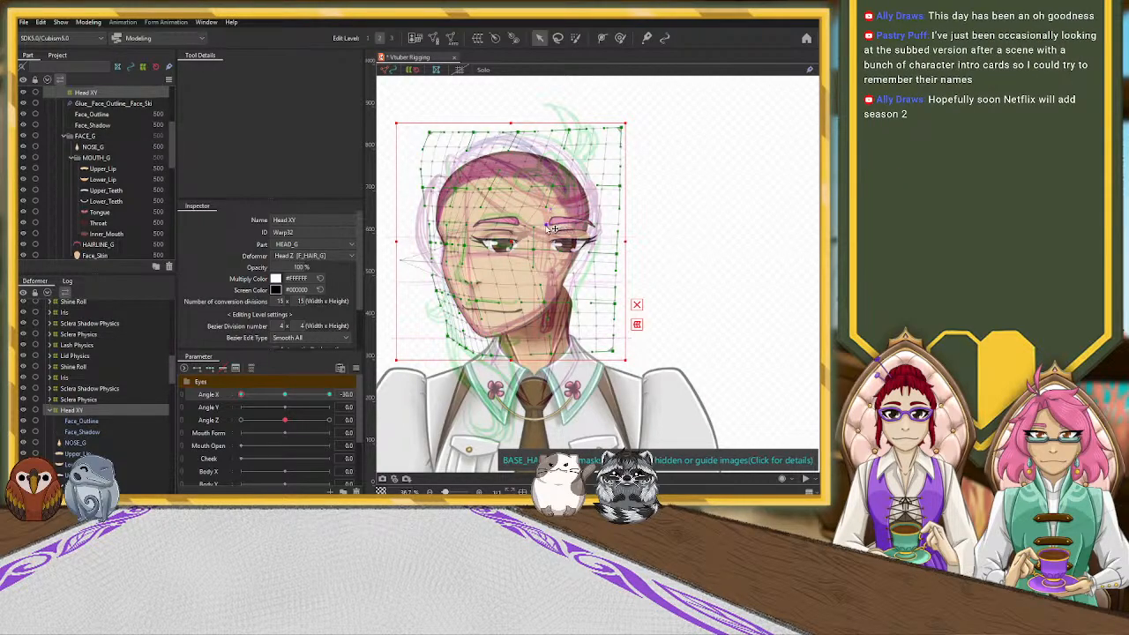
left_click_drag(544, 191, 539, 193)
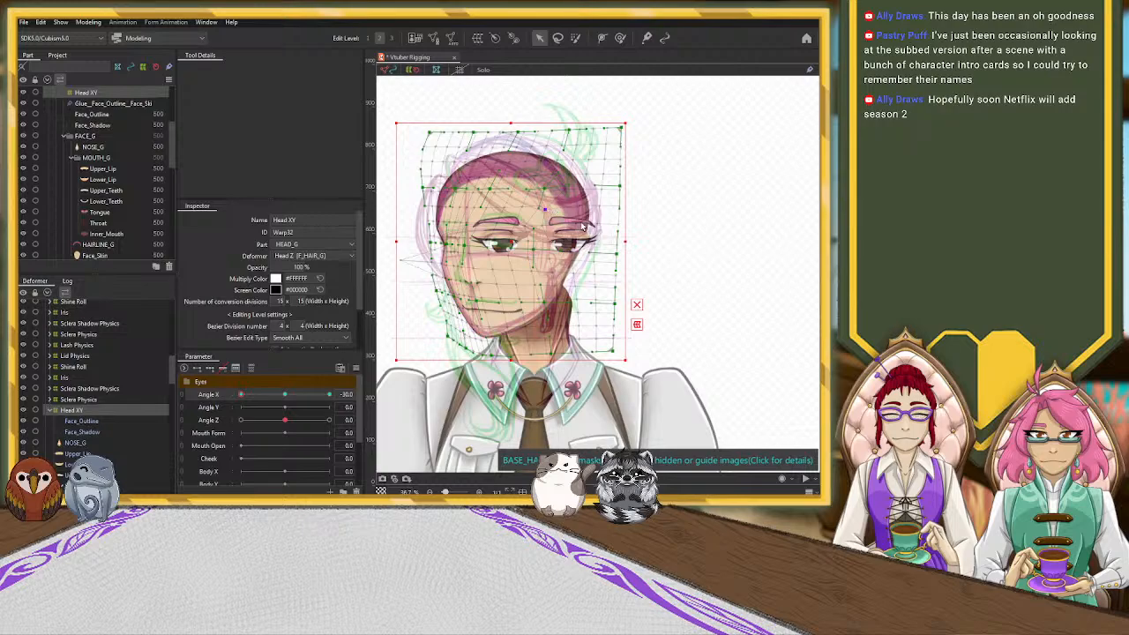
Hide the guide image to view the warped head without the sketch
scroll(582, 228, "up", 5)
scroll(582, 228, "down", 3)
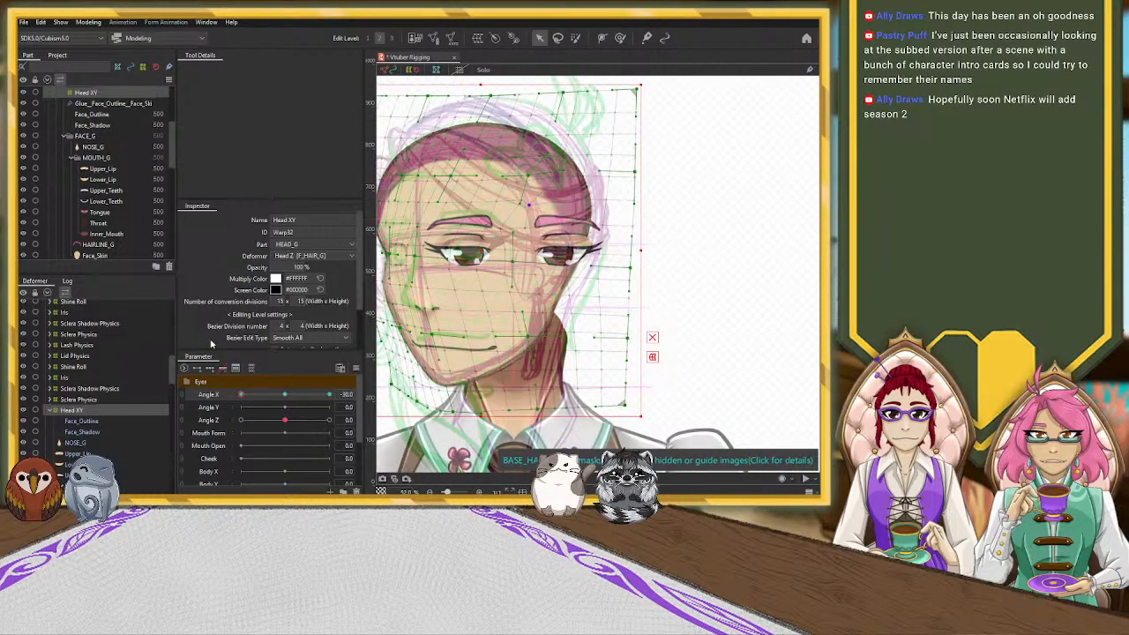
scroll(133, 202, "down", 10)
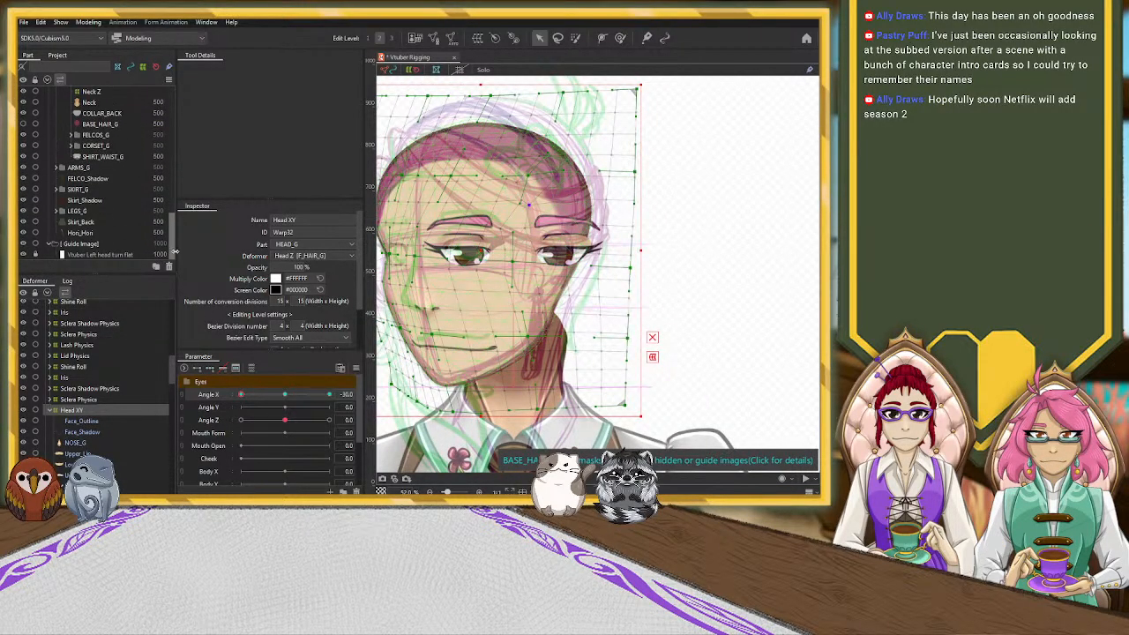
left_click(25, 246)
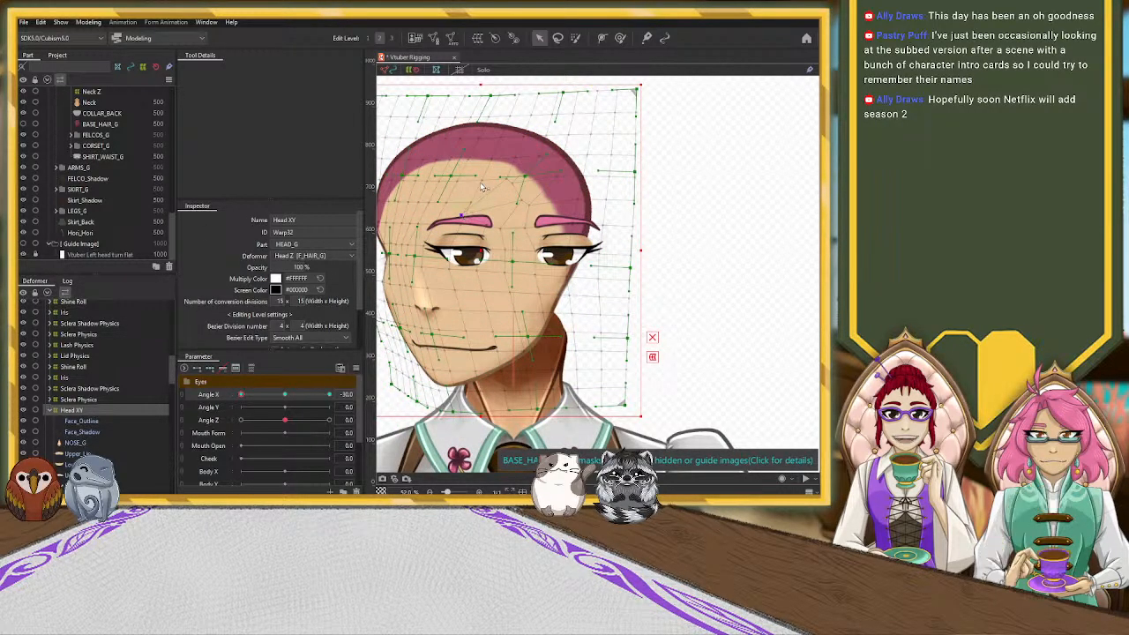
Try repositioning the Head XY control point and handle on the forehead to reshape the hairline
left_click_drag(524, 179, 516, 184)
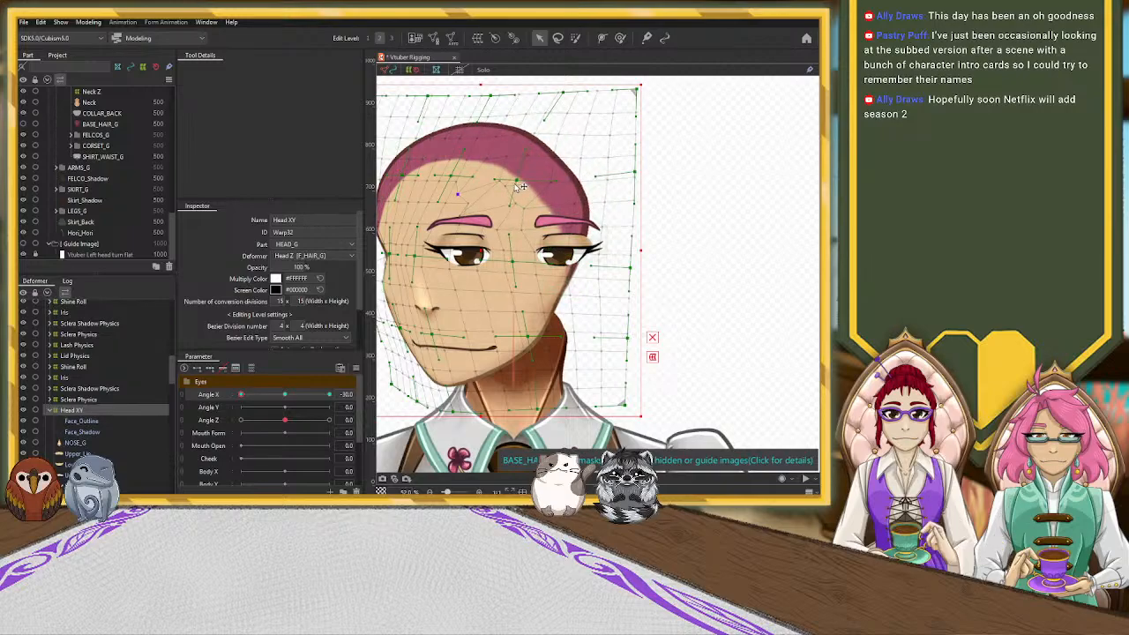
key("ctrl+z")
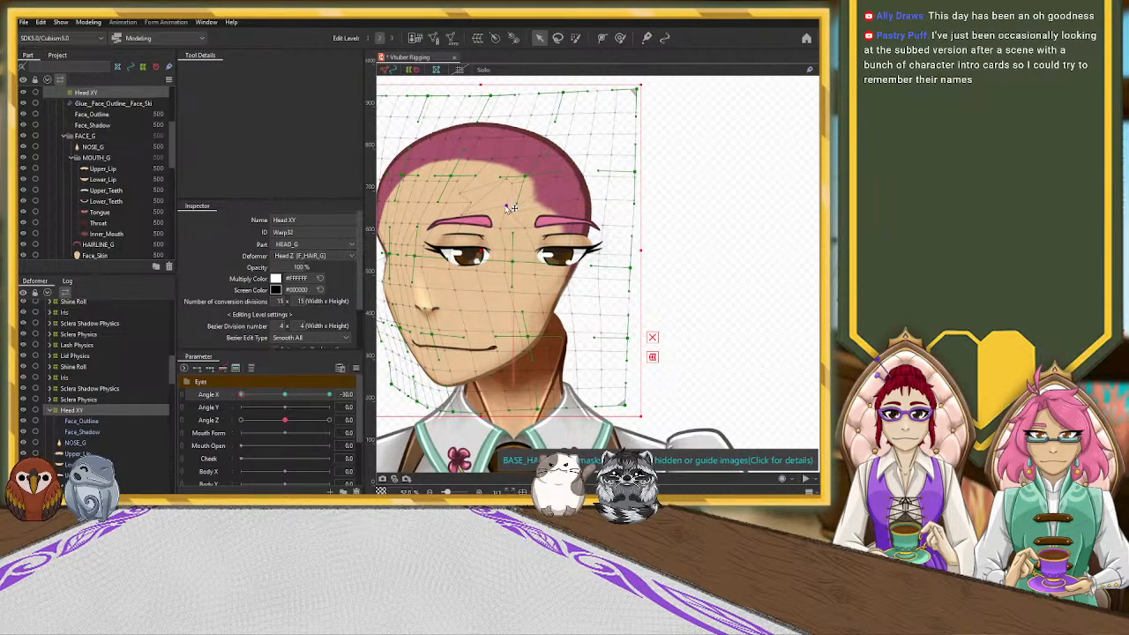
left_click_drag(518, 189, 496, 196)
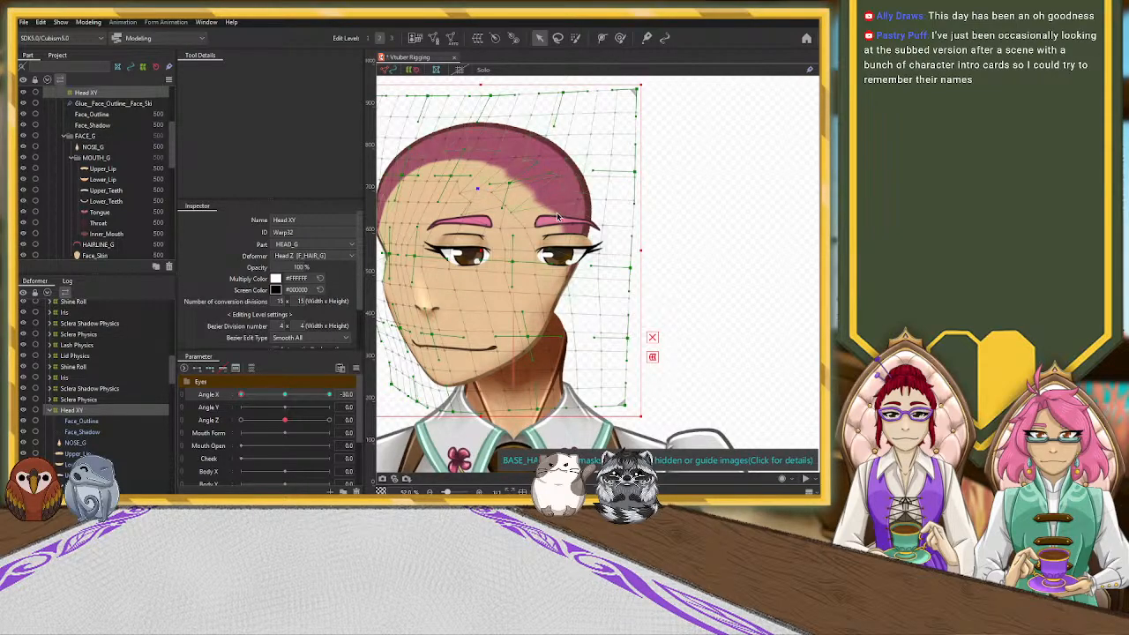
Try reshaping the forehead and hairline area of the Head XY grid using a deform brush resized to 289.3 px
left_click(621, 39)
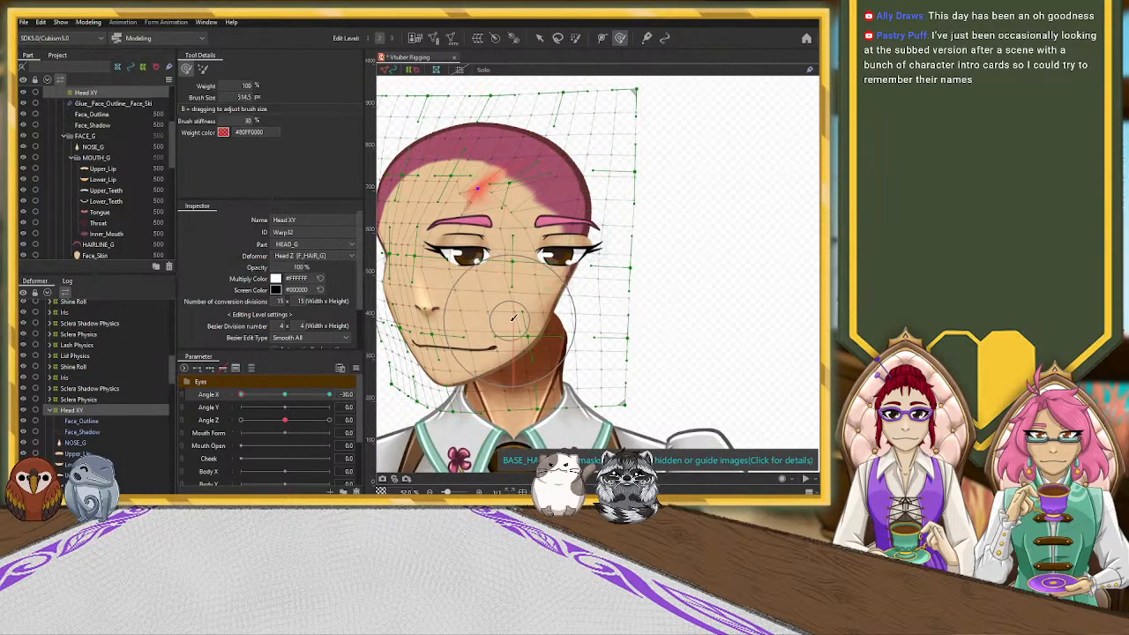
key("b")
left_click_drag(510, 321, 482, 315)
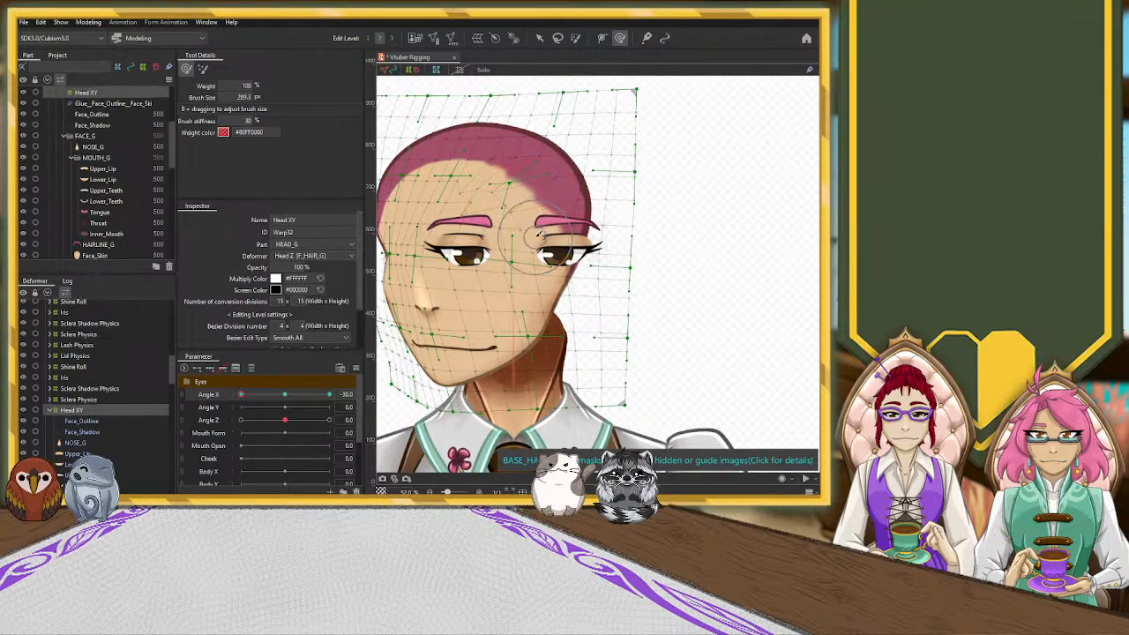
key("ctrl+z")
key("ctrl+z")
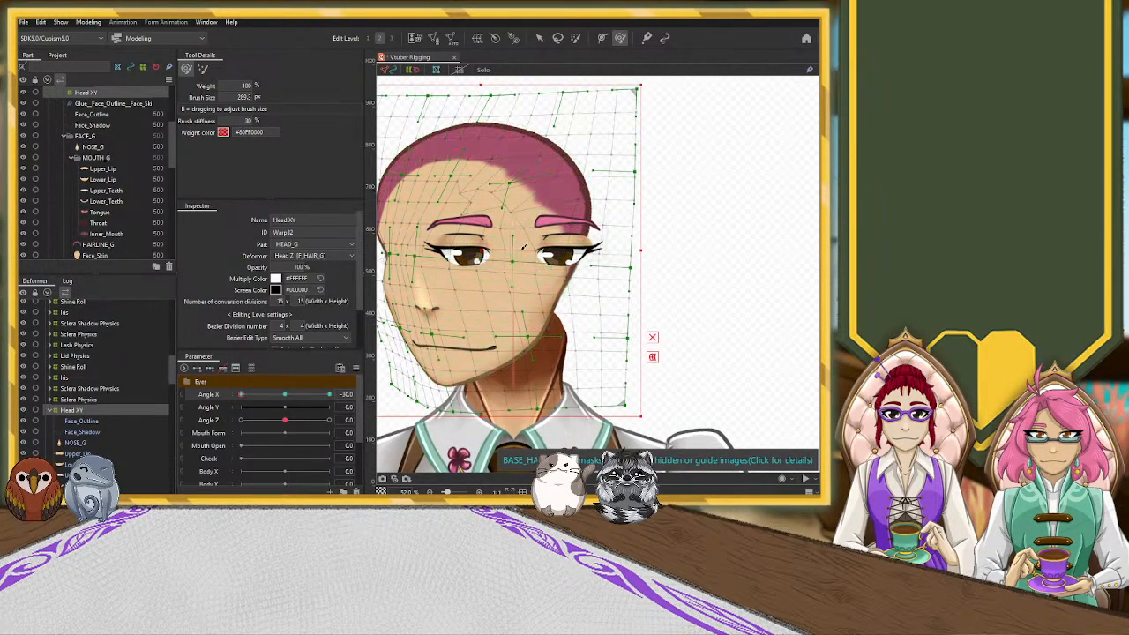
left_click_drag(494, 181, 479, 185)
mouse_move(525, 212)
left_mouse_down()
mouse_move(507, 276)
mouse_move(495, 272)
mouse_move(500, 234)
mouse_move(496, 248)
mouse_move(518, 226)
left_mouse_up()
mouse_move(491, 179)
left_mouse_down()
mouse_move(448, 178)
mouse_move(422, 206)
mouse_move(427, 200)
left_mouse_up()
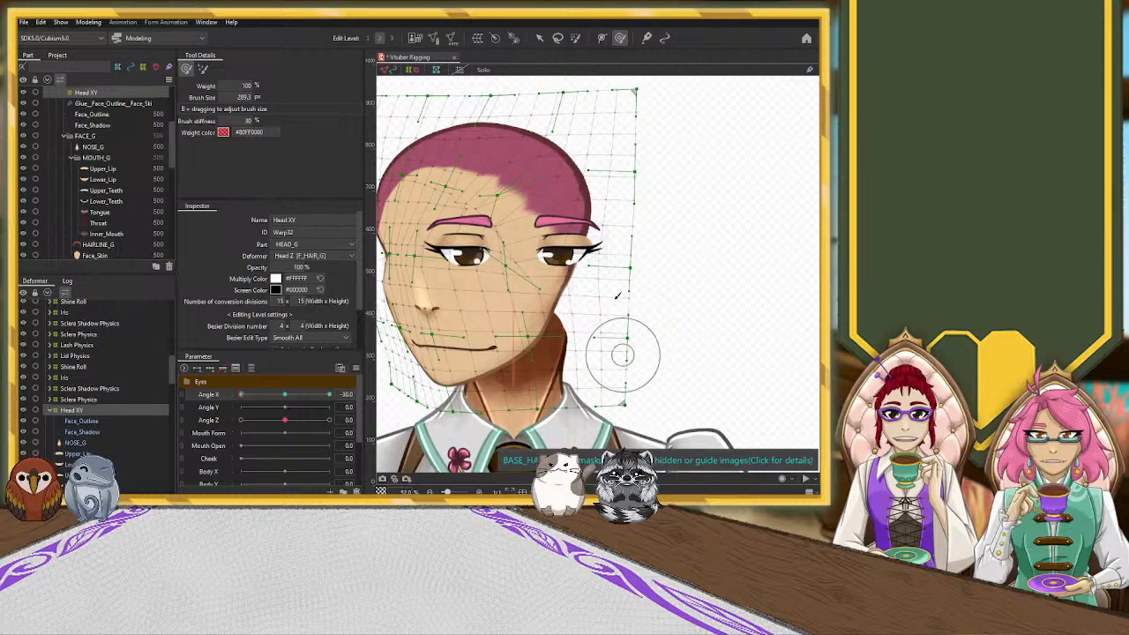
Nudge the Head XY grid slightly sideways between the eyebrows with the deform brush
scroll(585, 262, "down", 5)
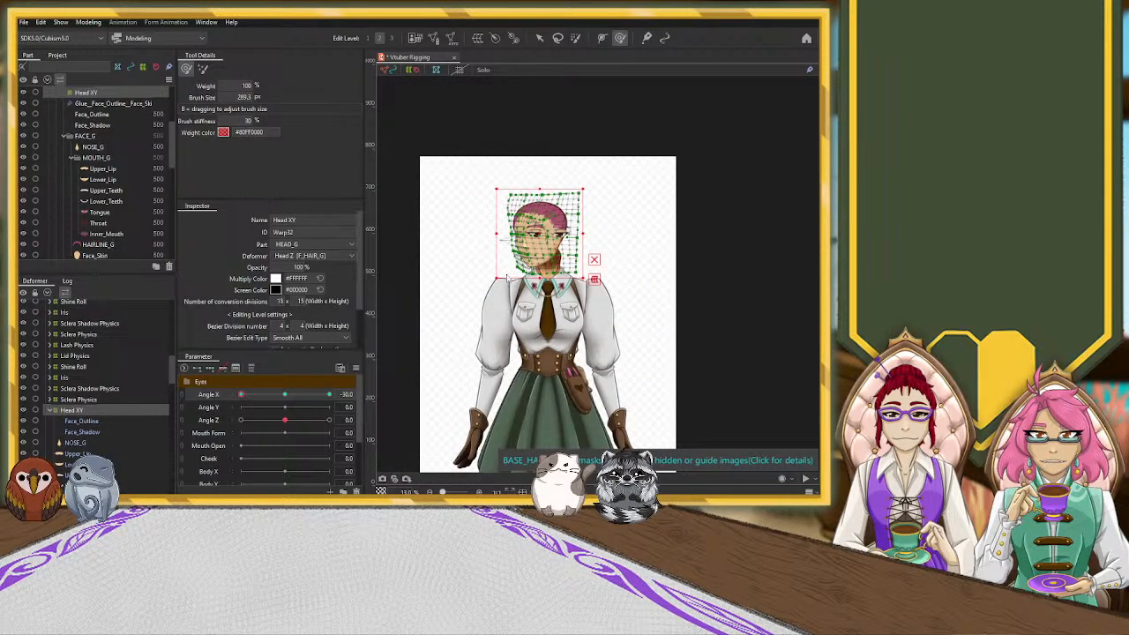
scroll(491, 275, "up", 5)
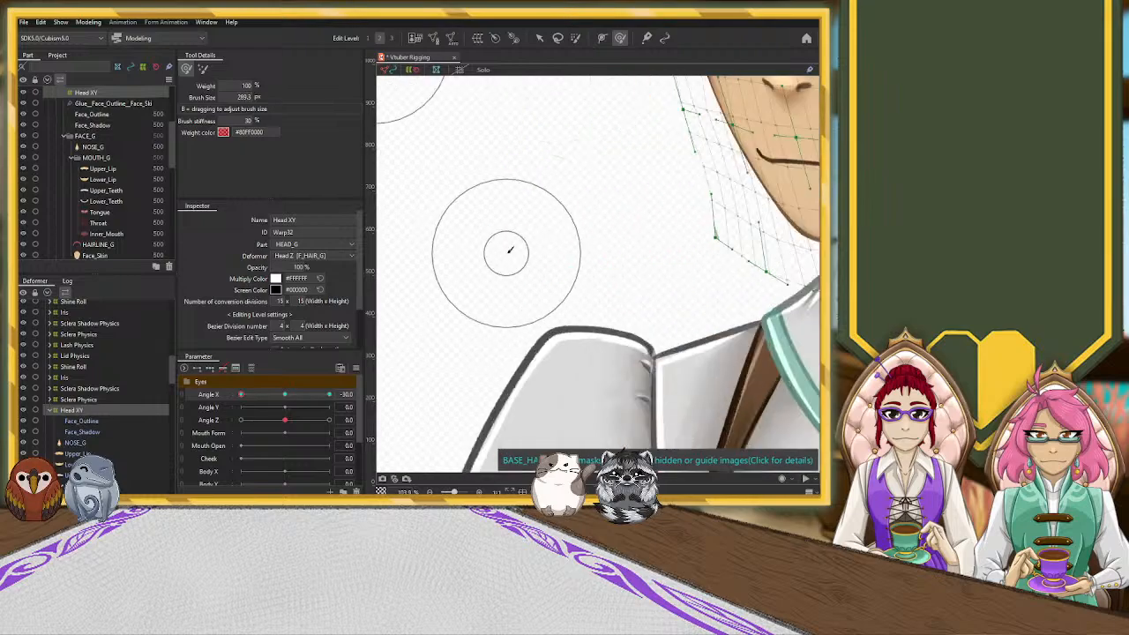
scroll(503, 247, "down", 4)
scroll(503, 247, "up", 1)
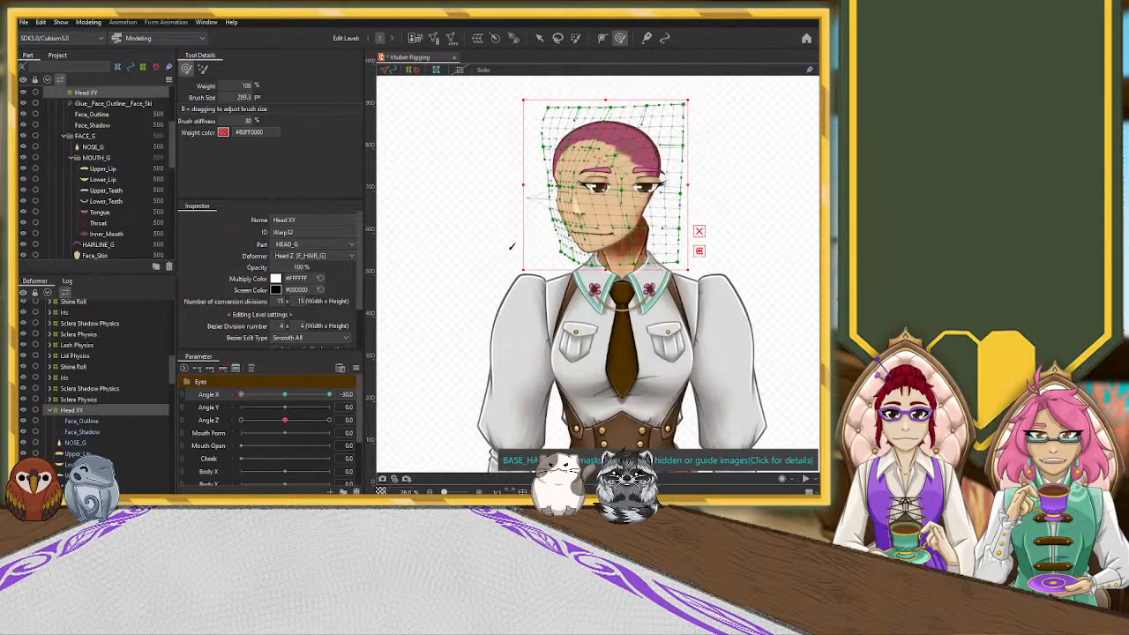
left_click(511, 247)
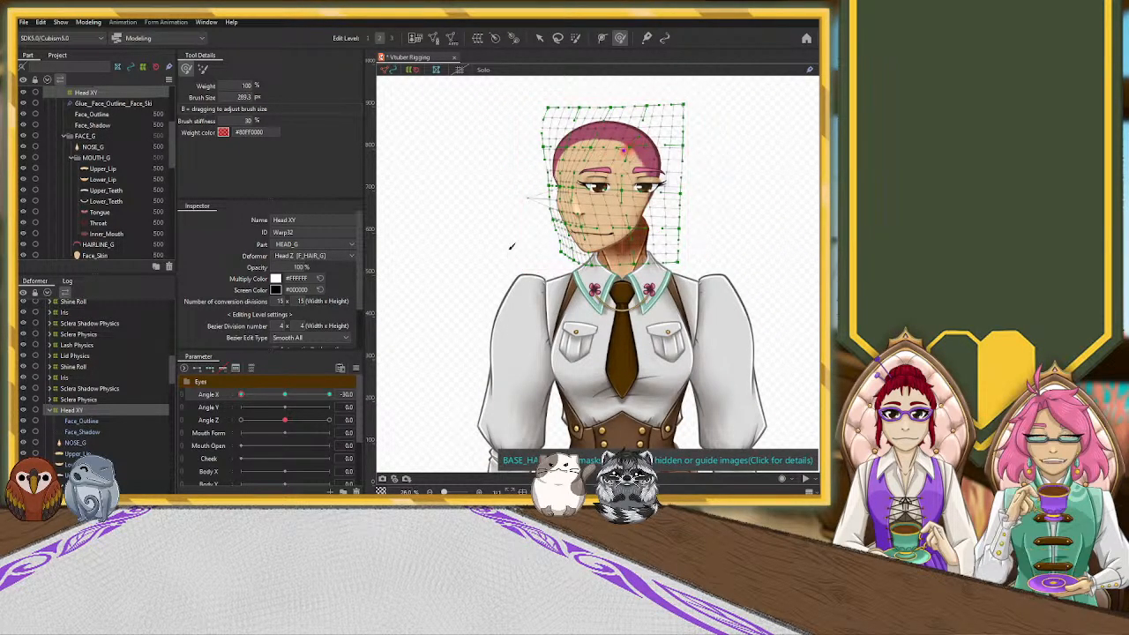
left_click_drag(622, 172, 625, 172)
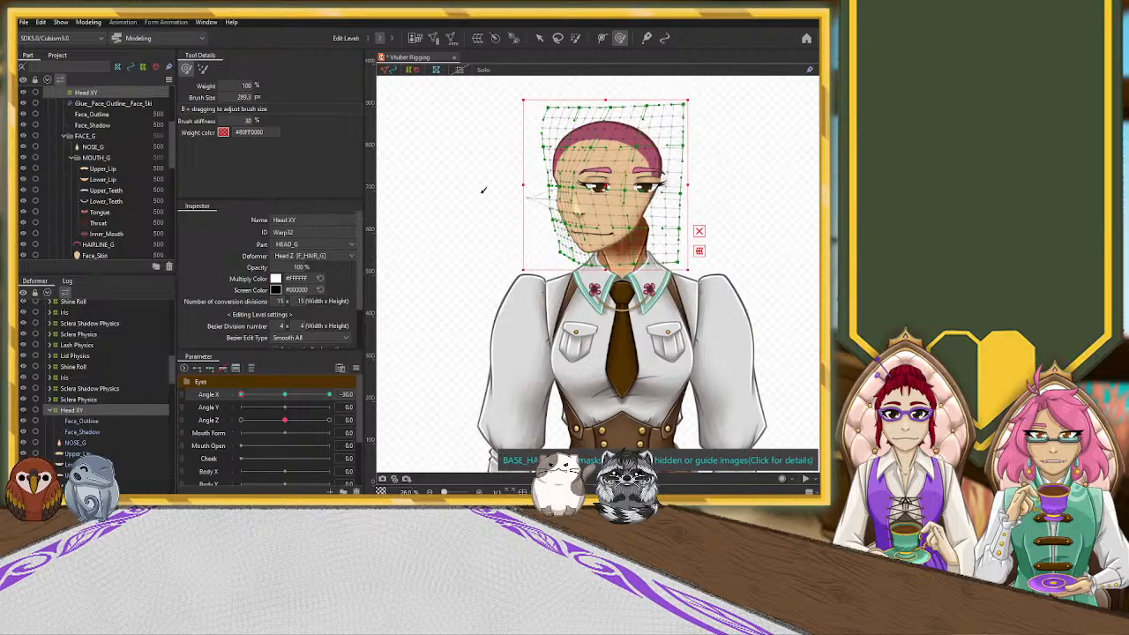
Undo the Head XY warp edits at Angle X -30 back to the straight, front-facing grid
left_click(542, 38)
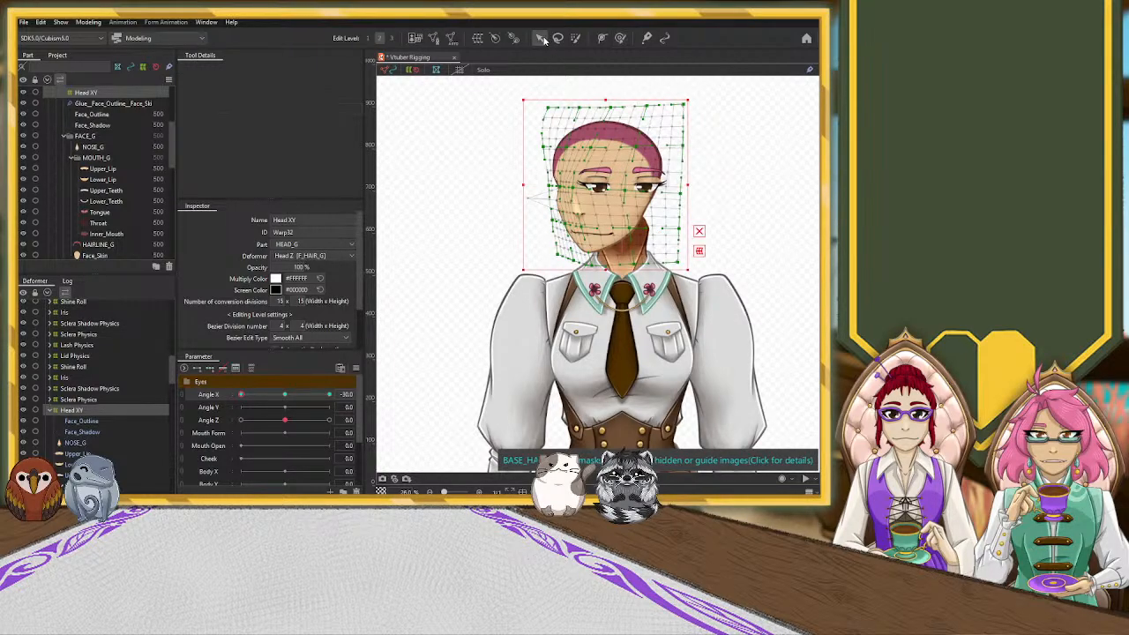
key("ctrl+z")
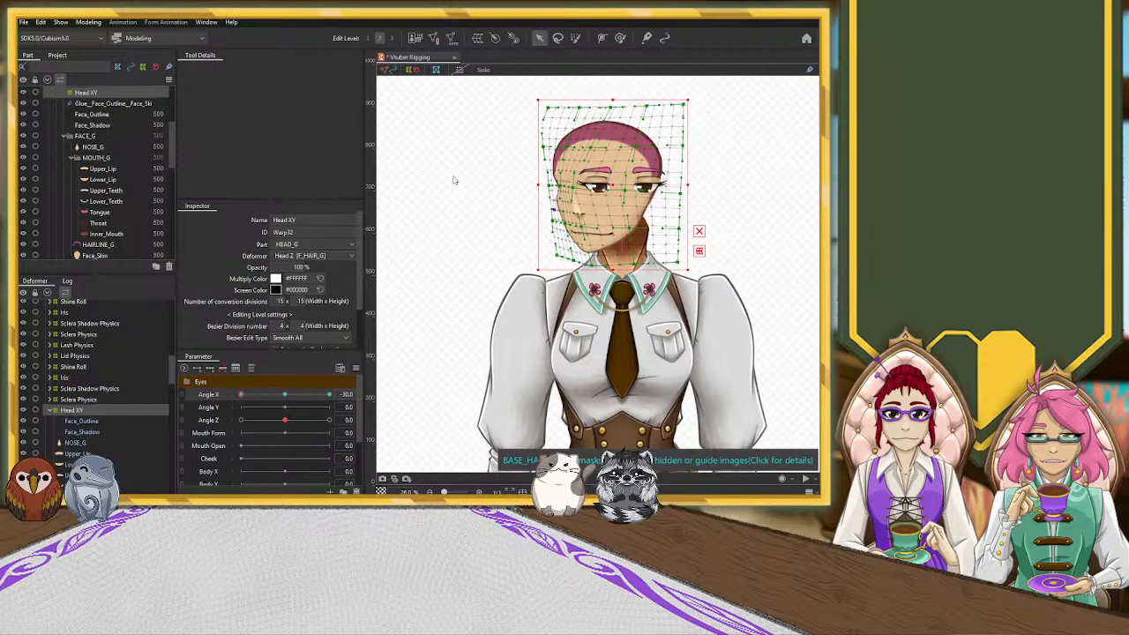
key("ctrl+z")
key("ctrl+z")
key("ctrl+z")
key("ctrl+z")
key("ctrl+z")
key("ctrl+z")
key("ctrl+z")
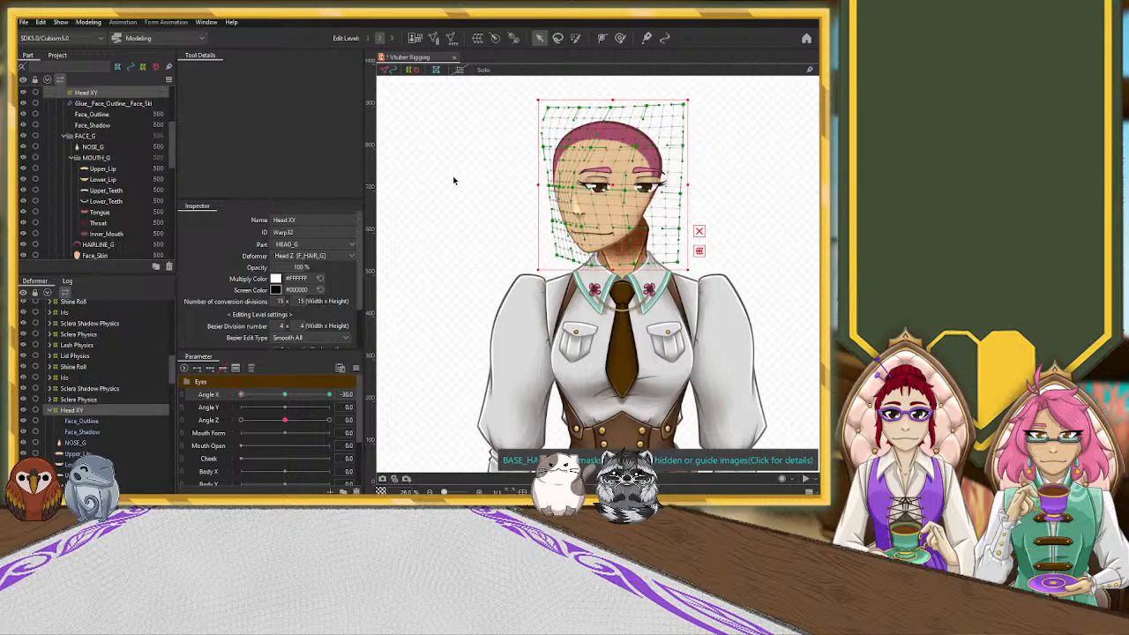
key("ctrl+z")
key("ctrl+z")
key("ctrl+z")
key("ctrl+z")
key("ctrl+z")
key("ctrl+z")
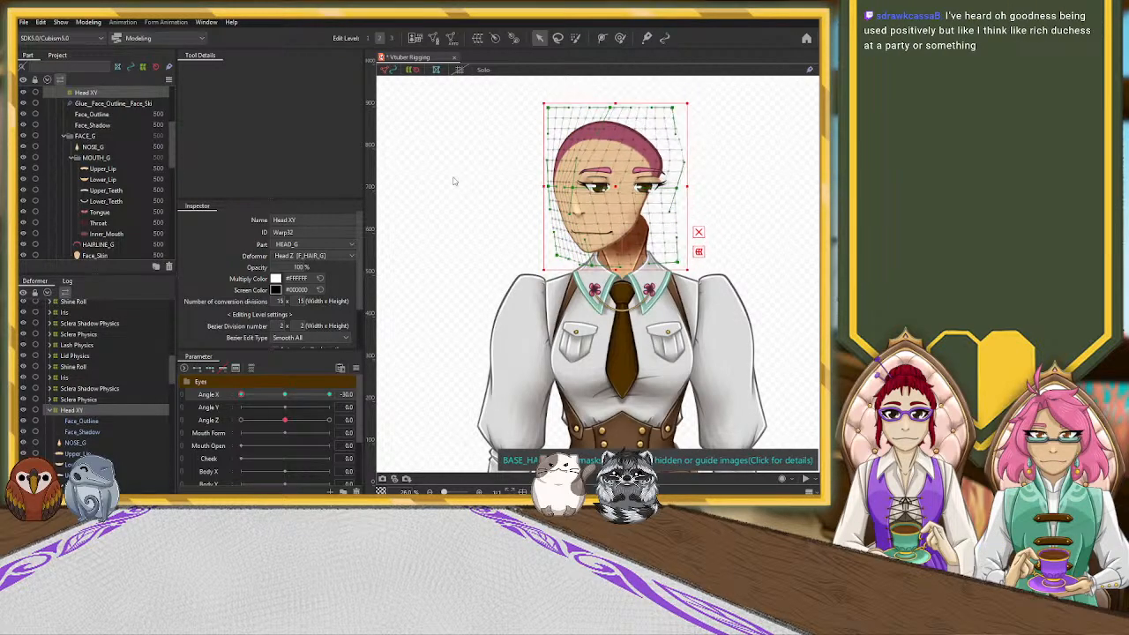
key("ctrl+z")
key("ctrl+z")
key("ctrl+z")
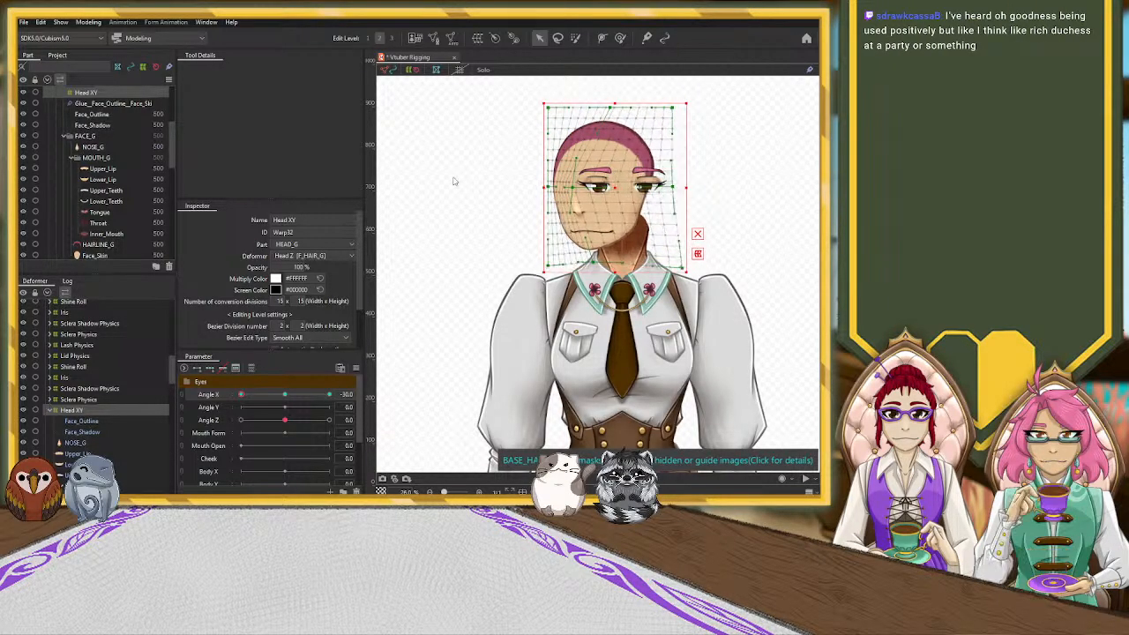
key("ctrl+z")
key("ctrl+z")
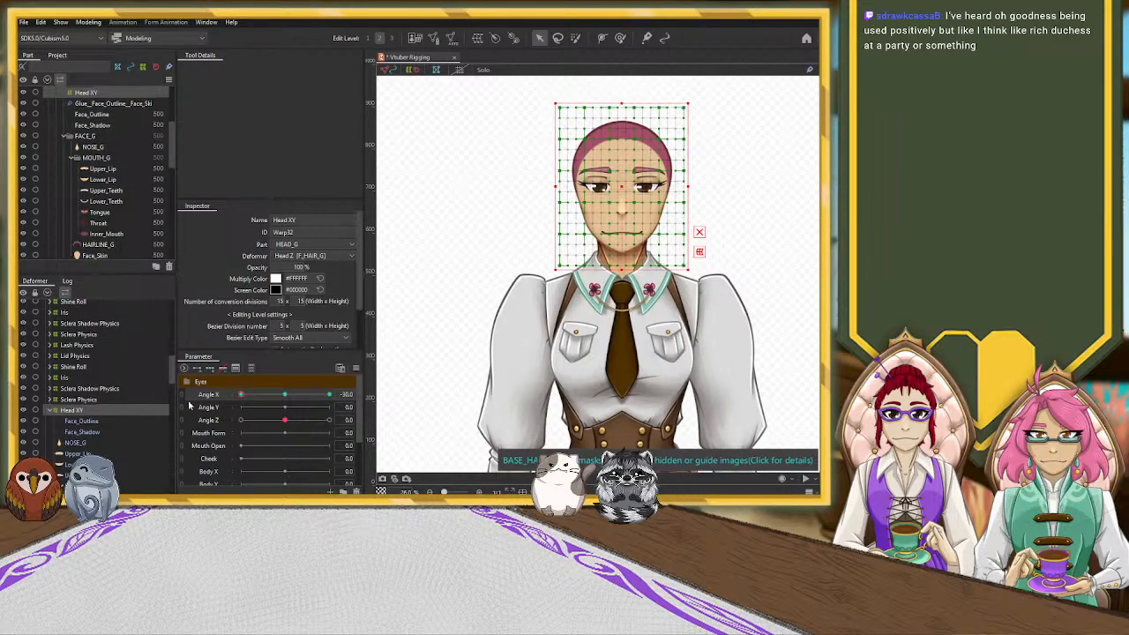
Move the HAIRLINE_G mesh out of the Head XY deformer to the root of the deformer hierarchy
left_click(53, 411)
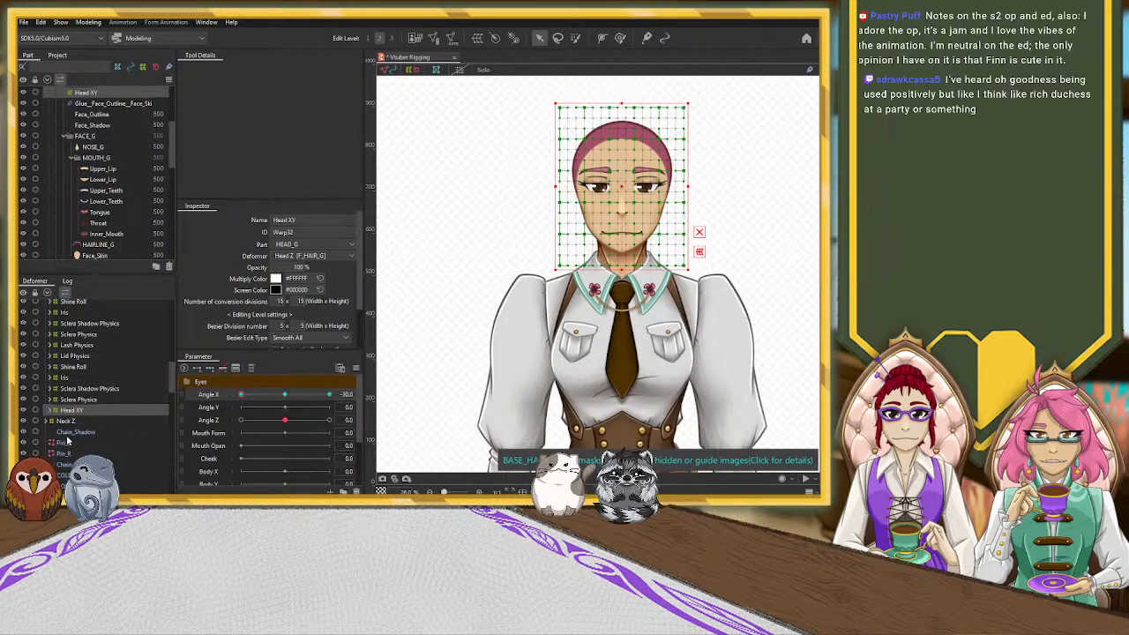
left_click(52, 412)
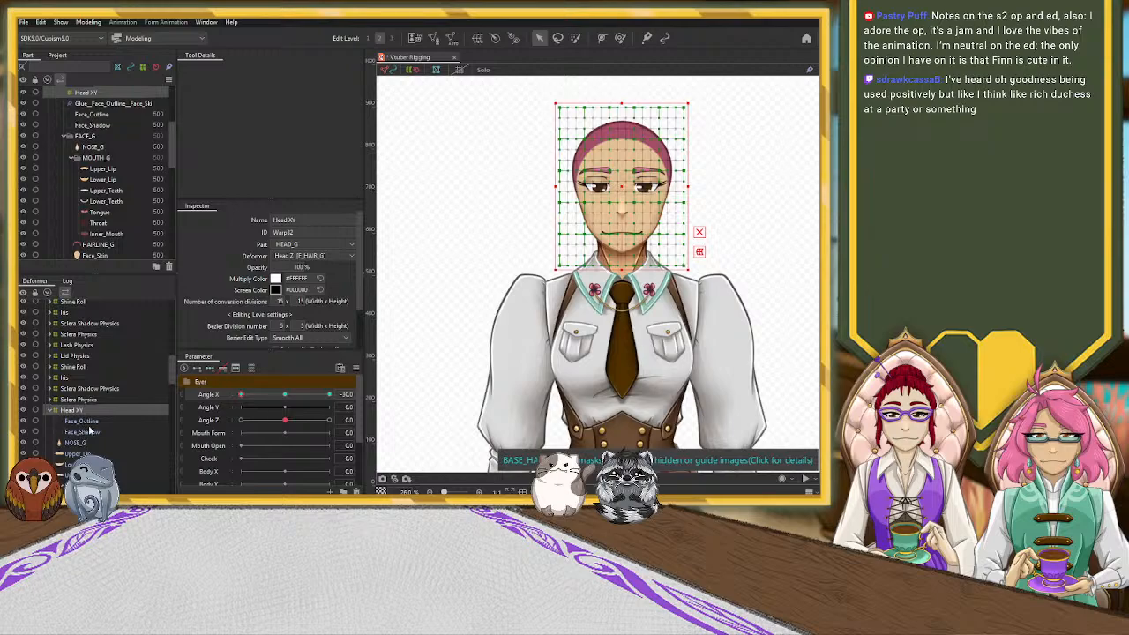
scroll(82, 430, "down", 2)
scroll(81, 432, "down", 2)
left_click(81, 452)
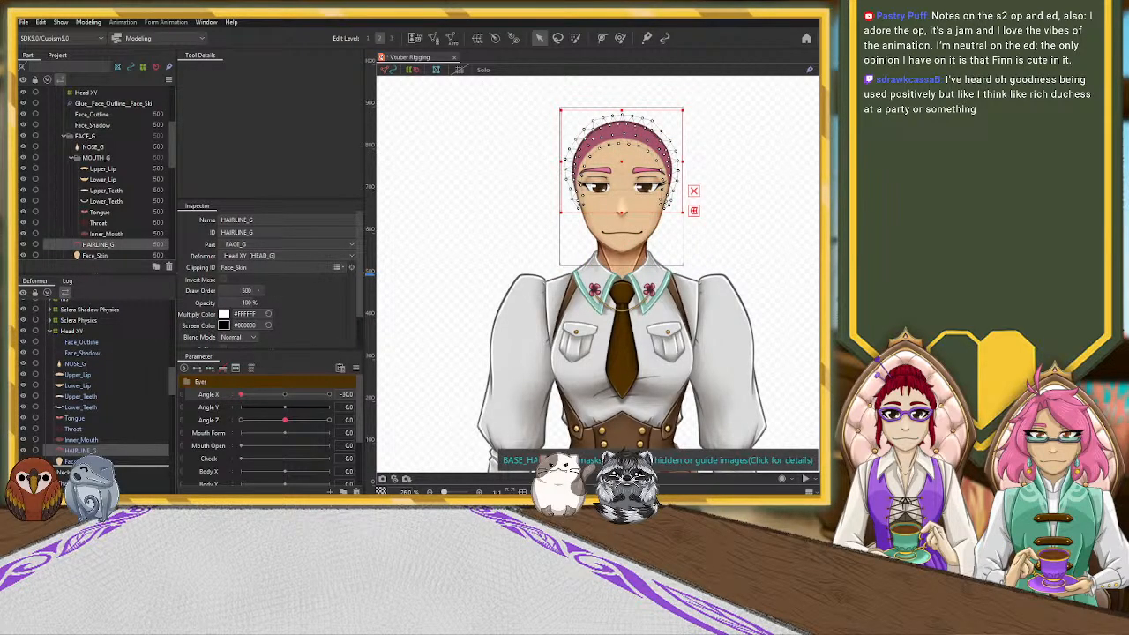
left_click_drag(80, 451, 82, 466)
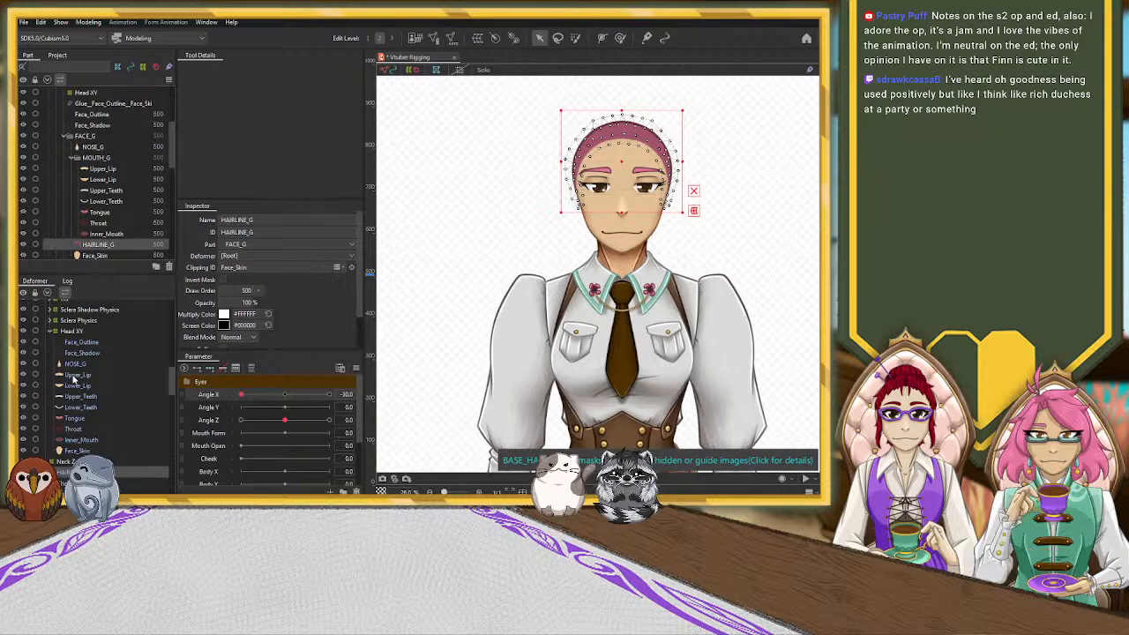
left_click(76, 378)
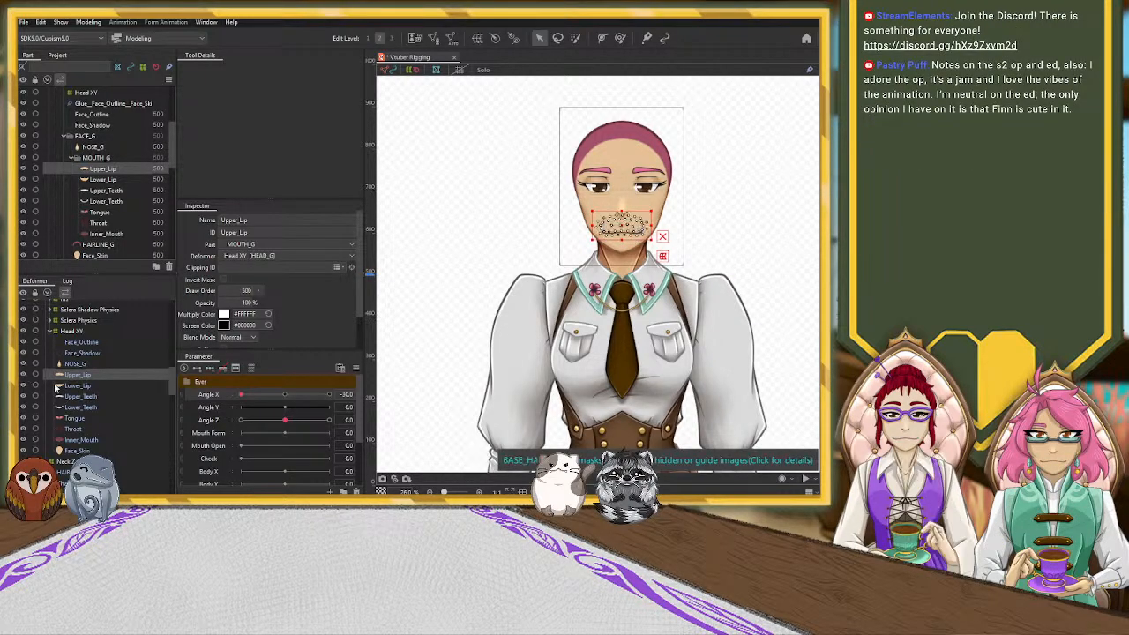
key("ctrl+e")
left_click(75, 386)
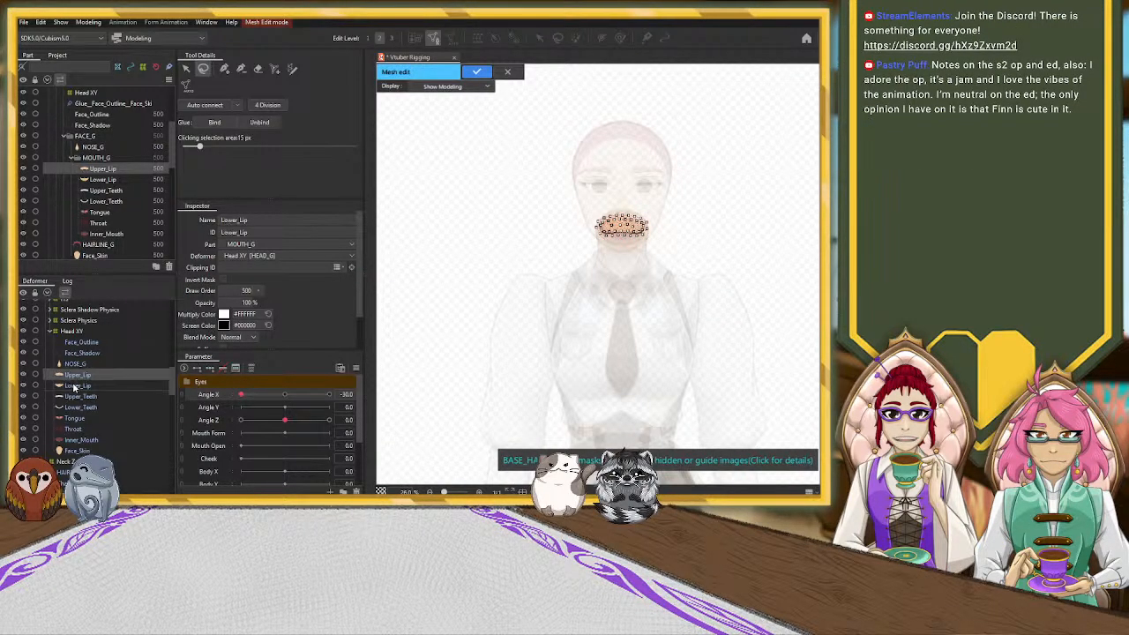
left_click(115, 353)
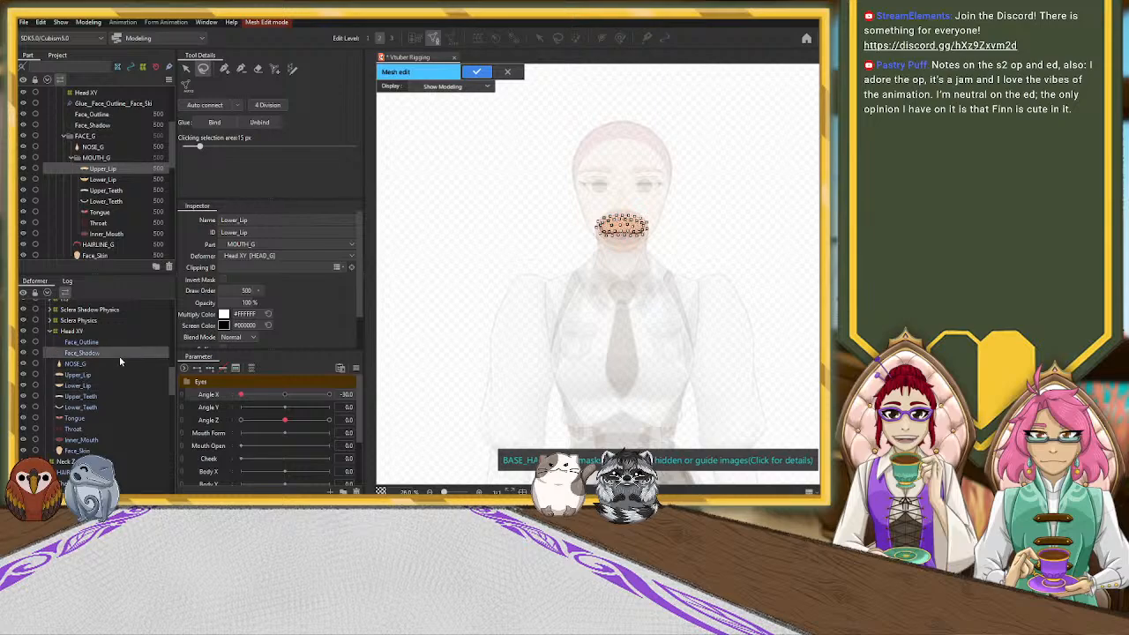
left_click(98, 330)
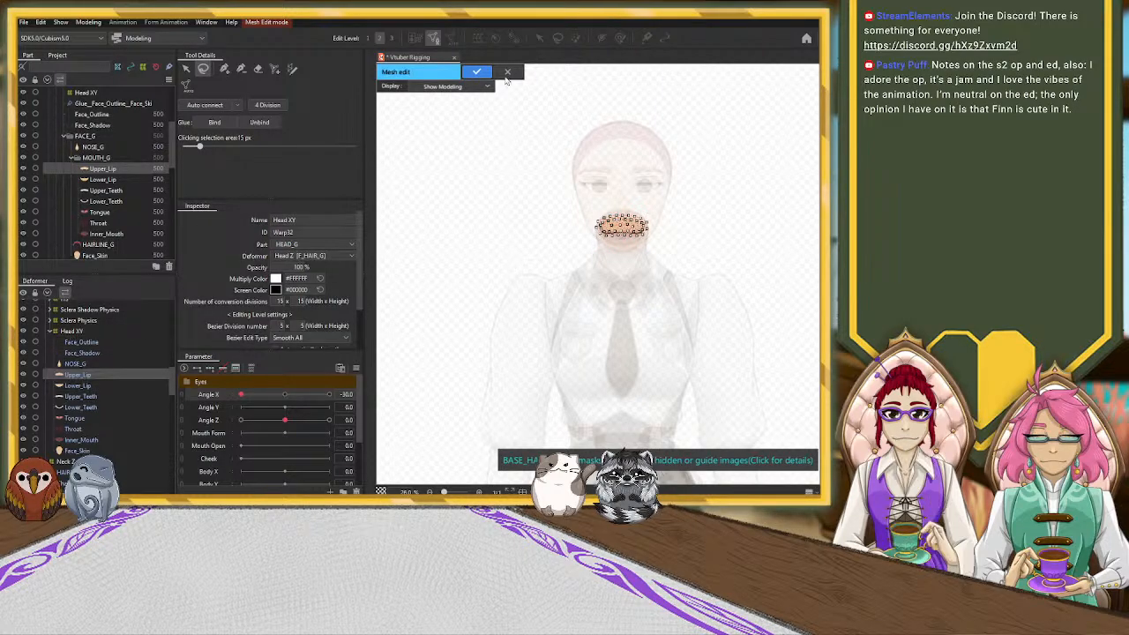
left_click(509, 72)
Move the NOSE_G mesh and all mouth meshes from Upper_Lip to Inner_Mouth out of Head XY to the deformer root
left_click(104, 352)
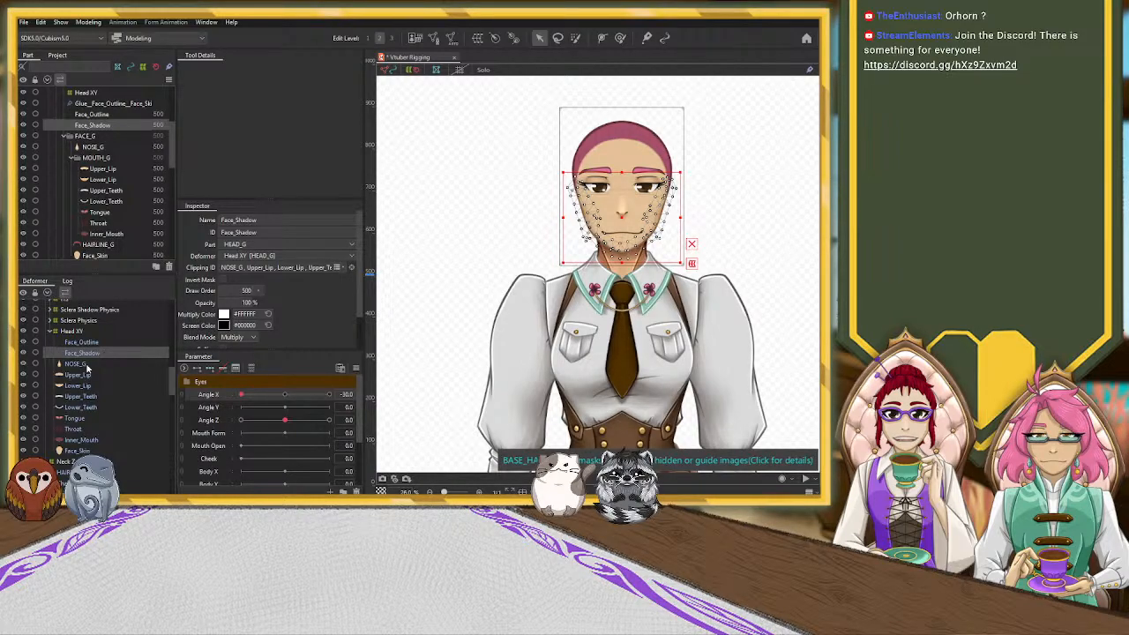
left_click(77, 365)
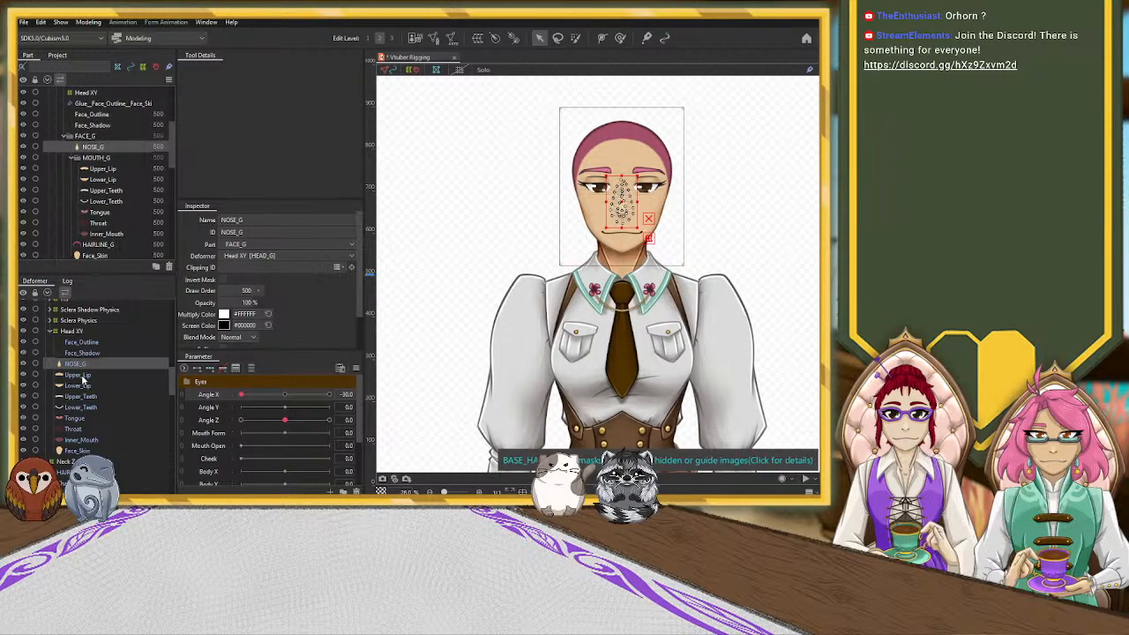
left_click(80, 442, "shift")
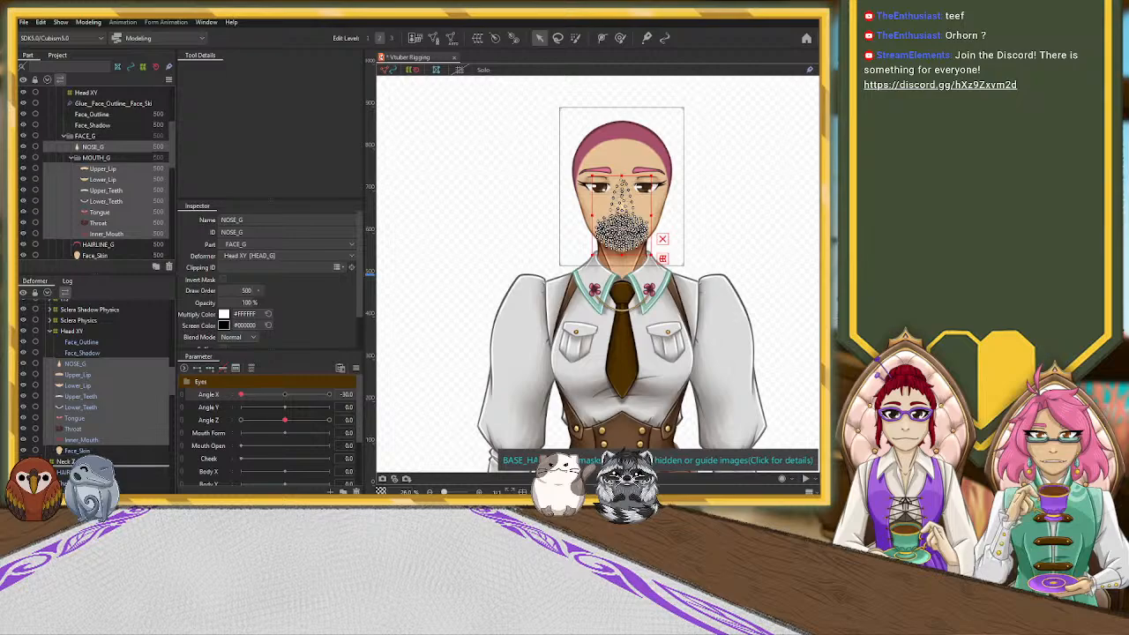
left_click_drag(79, 441, 73, 383)
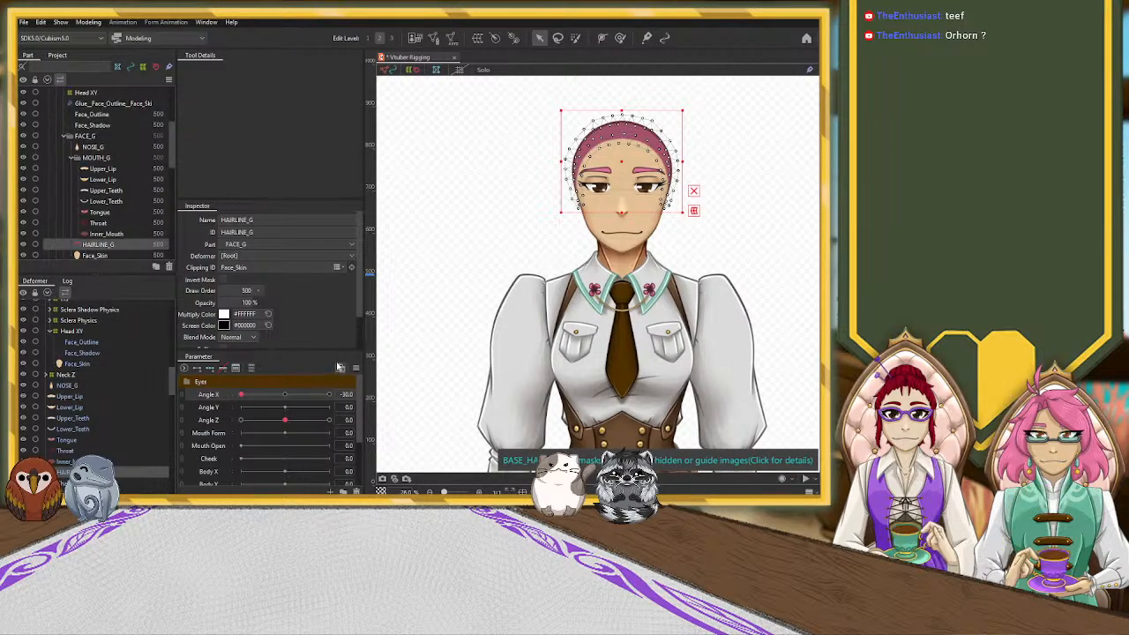
Set the Head XY warp's Bezier divisions to 2 x 2 and show the left head turn guide image
scroll(406, 351, "up", 2)
scroll(406, 351, "down", 2)
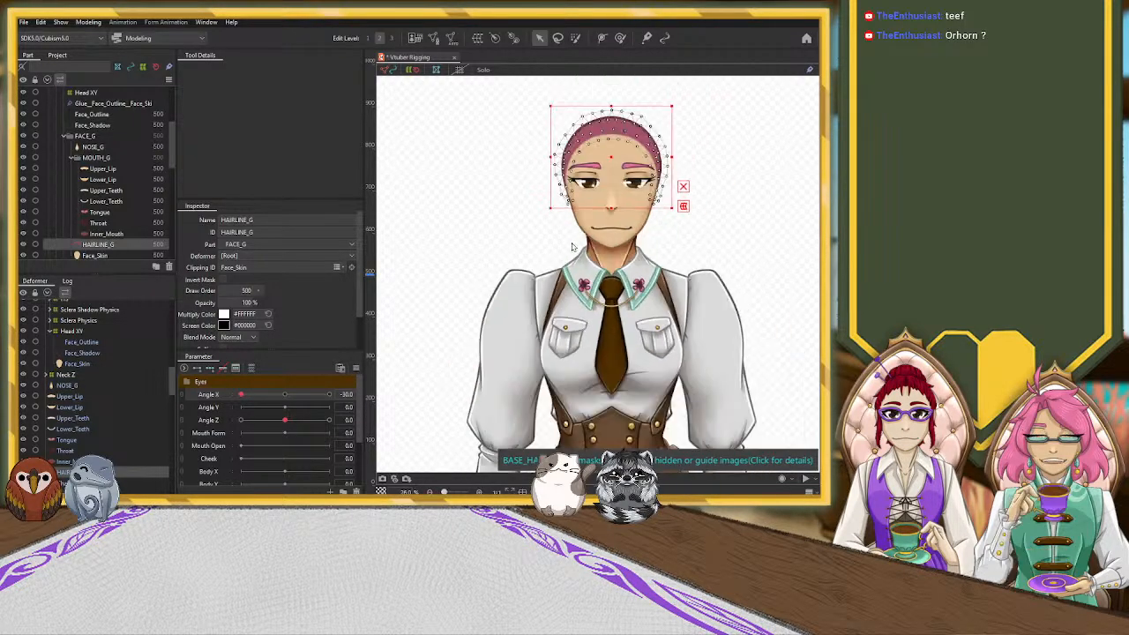
left_click(109, 328)
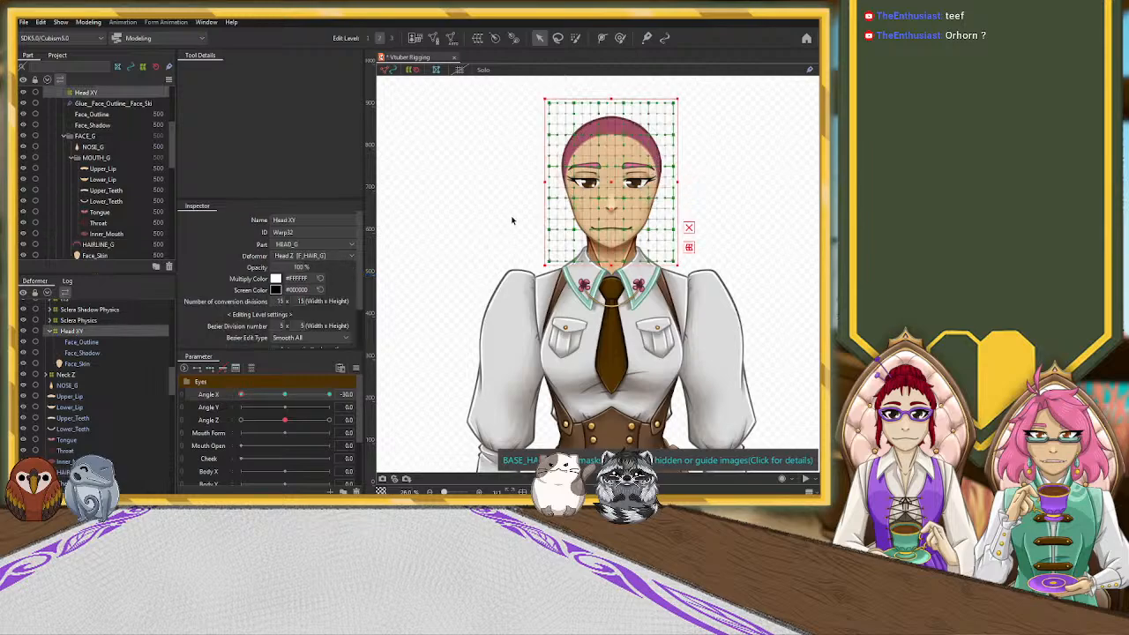
left_click_drag(500, 212, 414, 262)
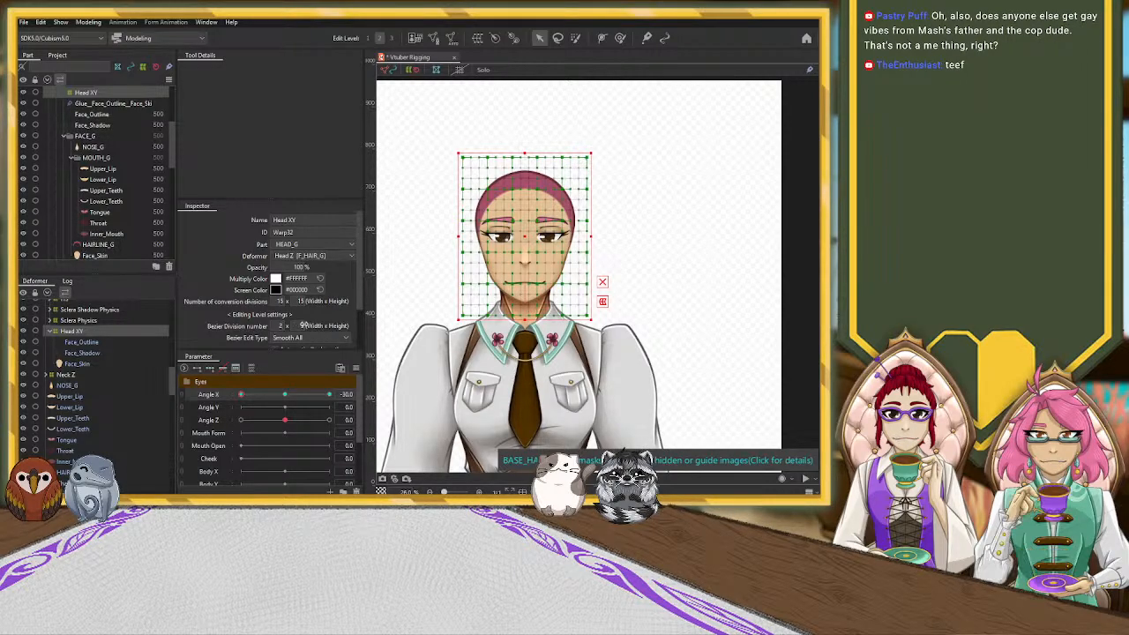
left_click_drag(171, 137, 164, 238)
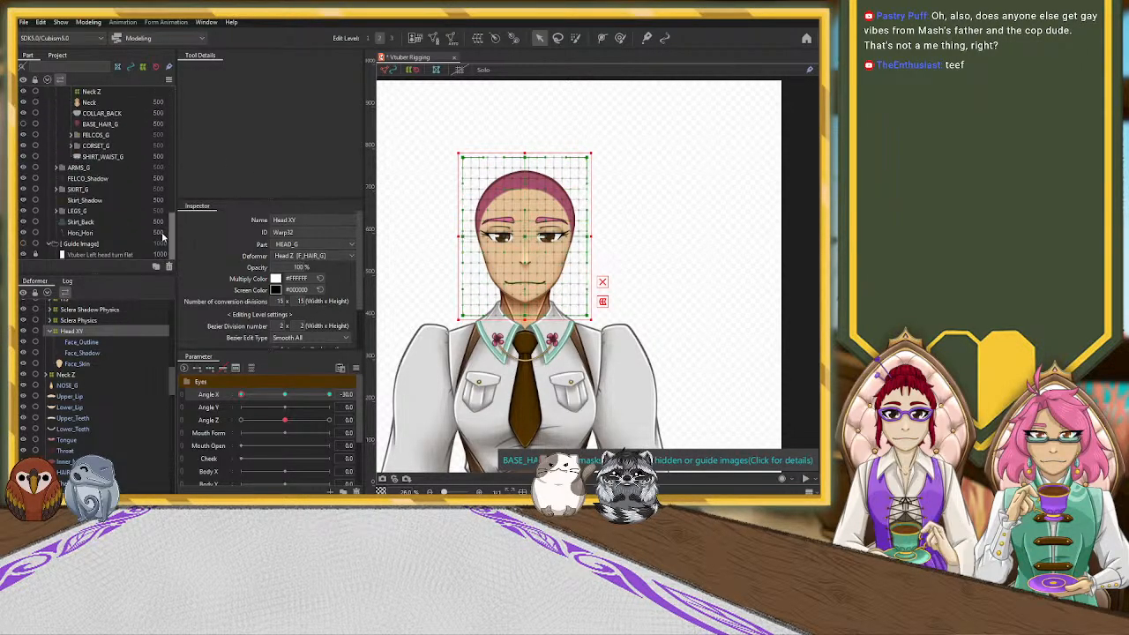
left_click(23, 244)
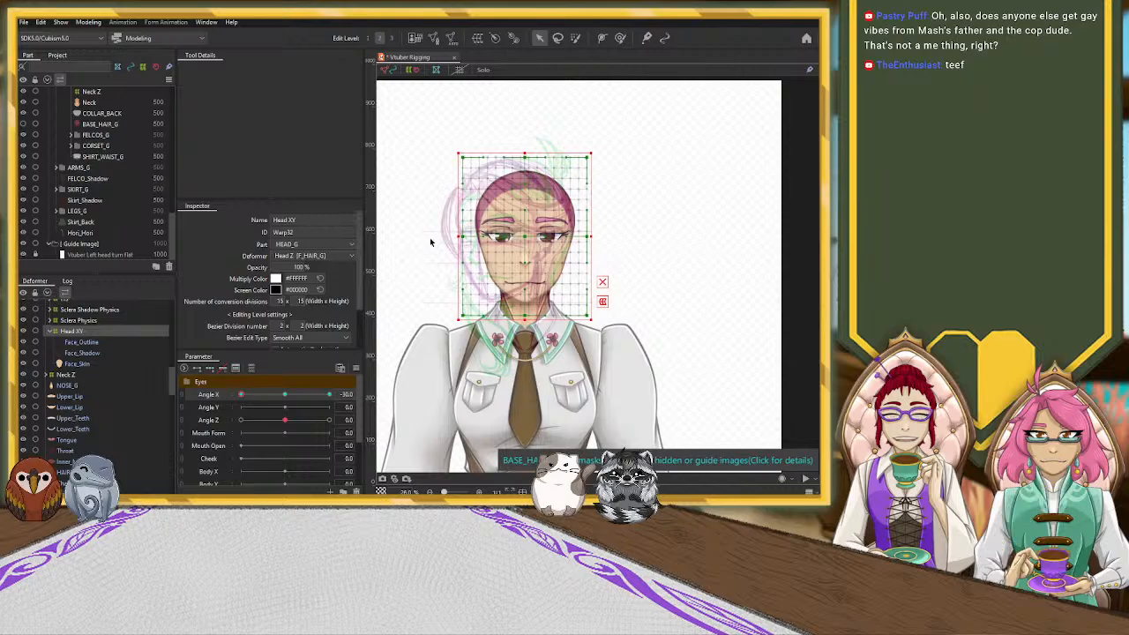
scroll(429, 242, "up", 4)
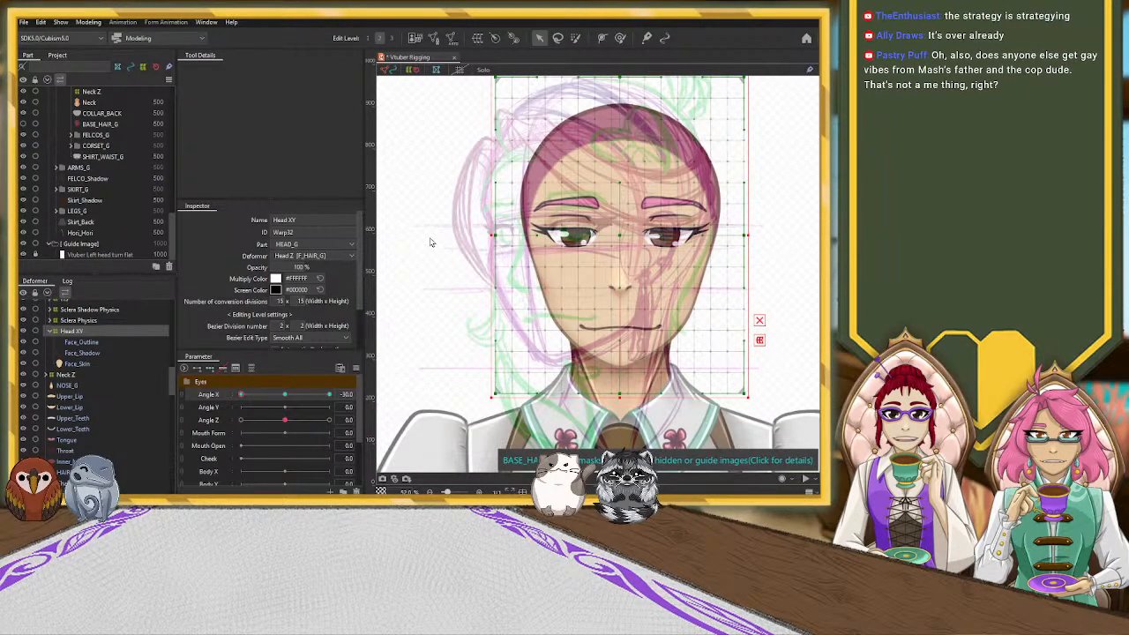
scroll(429, 242, "down", 2)
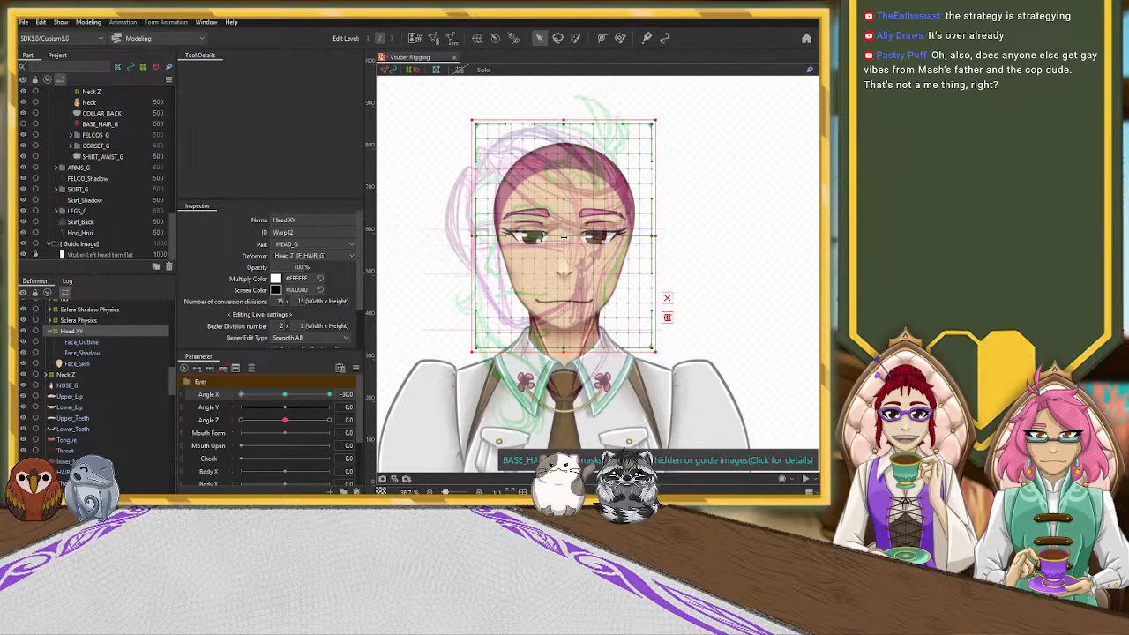
Try shrinking the Head XY grid's height and width to fit closer around the head at Angle X -30
left_click_drag(564, 236, 561, 237)
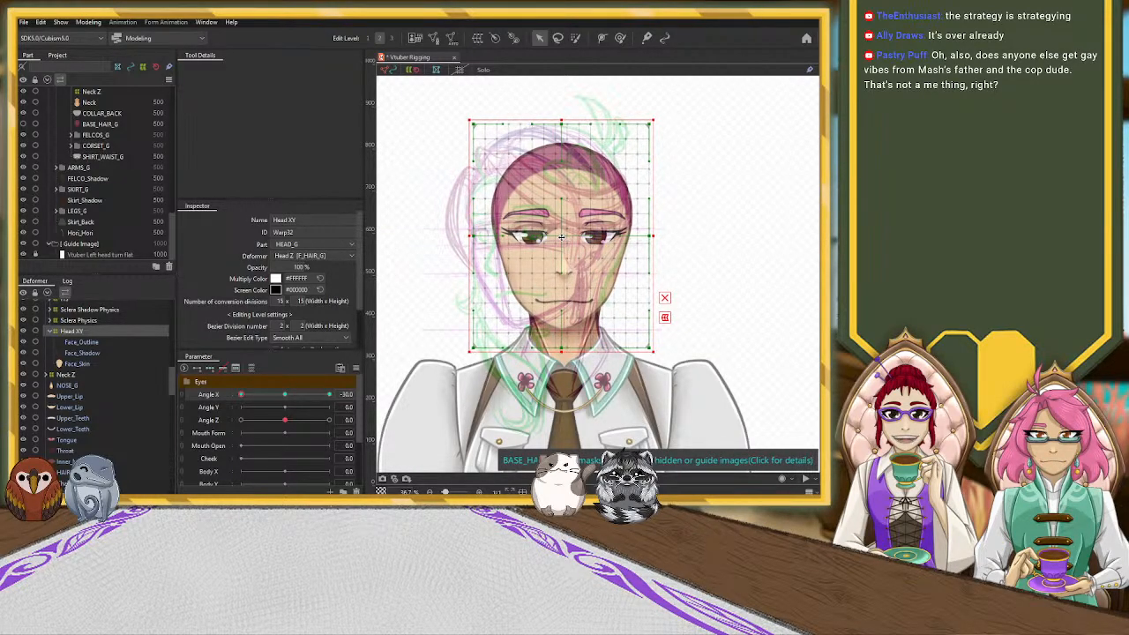
key("ctrl+z")
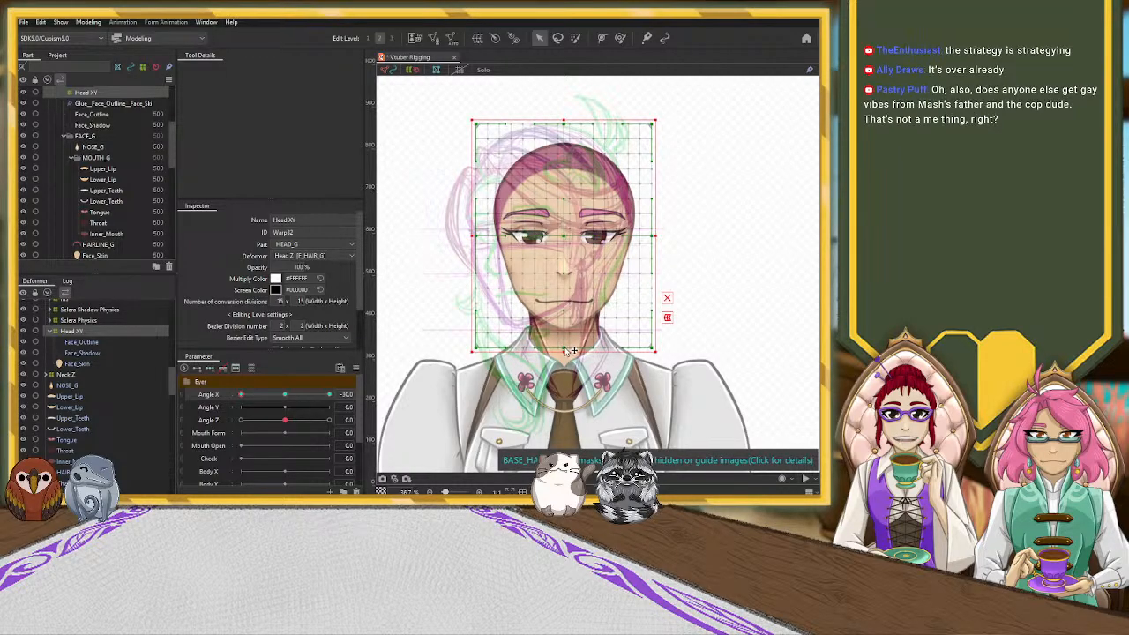
left_click_drag(564, 349, 563, 344)
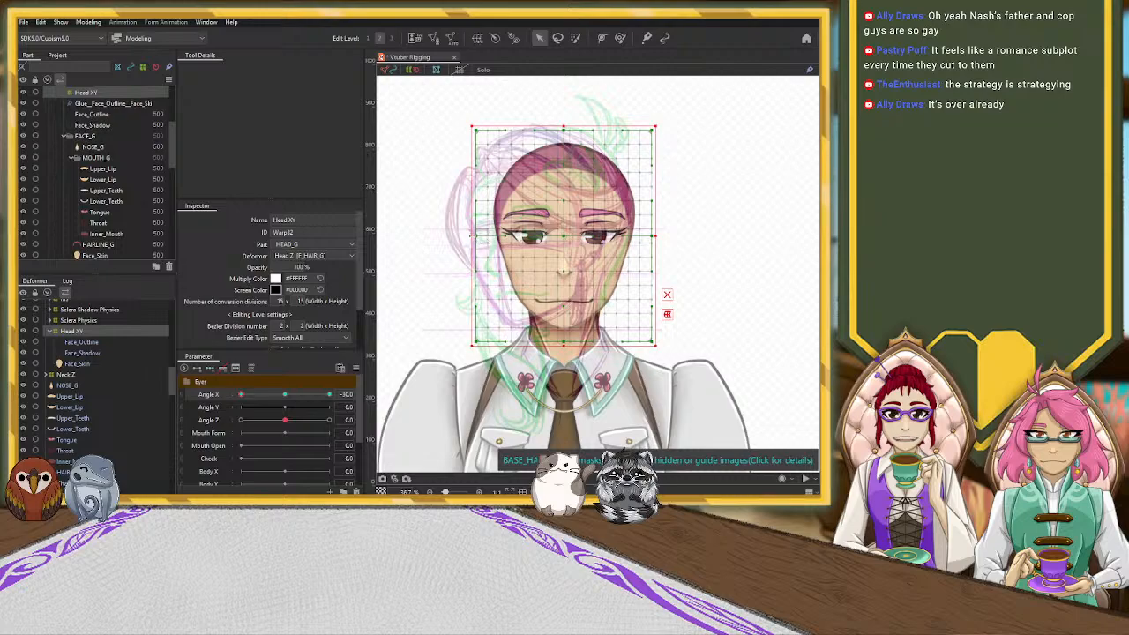
left_click_drag(478, 236, 483, 236)
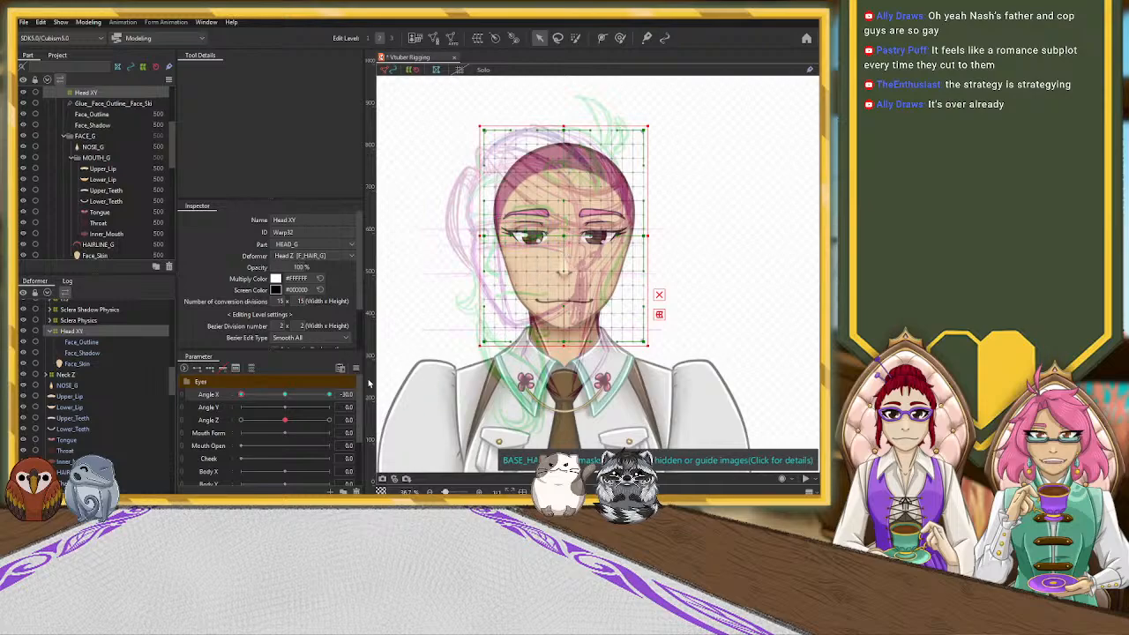
left_click(284, 396)
left_click(239, 395)
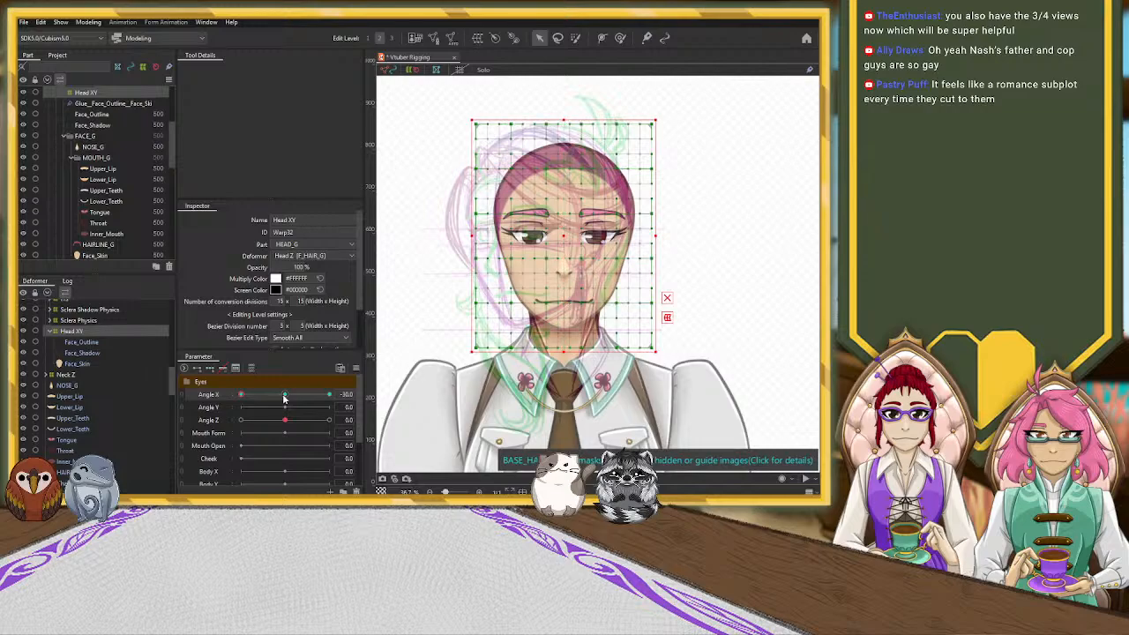
Return Angle X to 0 and reselect the Head XY warp deformer
left_click(97, 245)
left_click(284, 396)
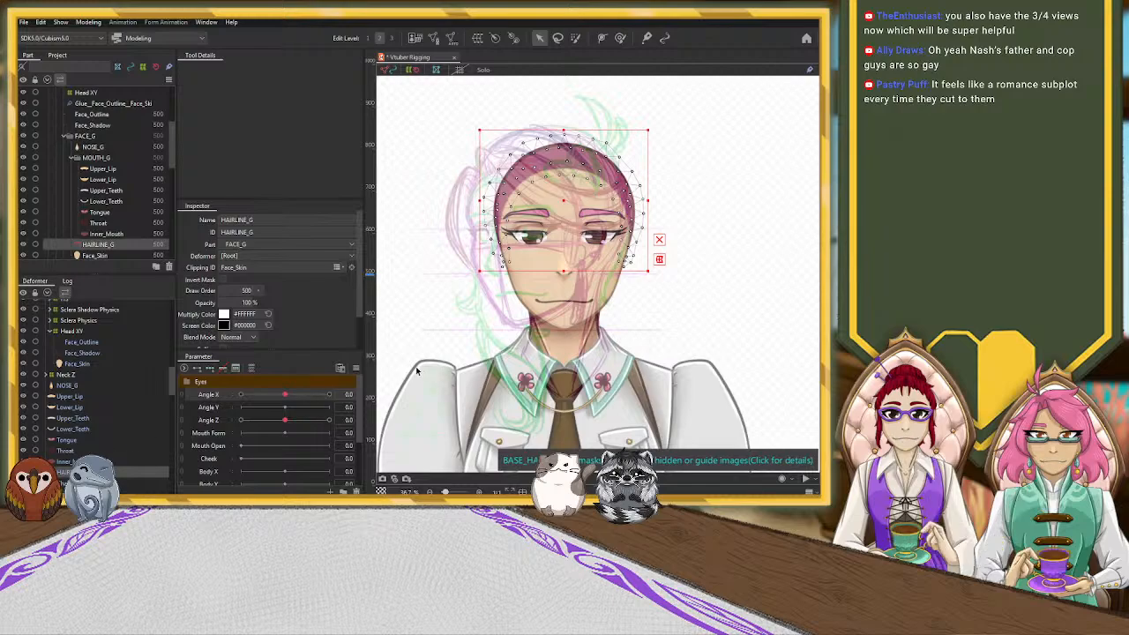
scroll(116, 397, "up", 2)
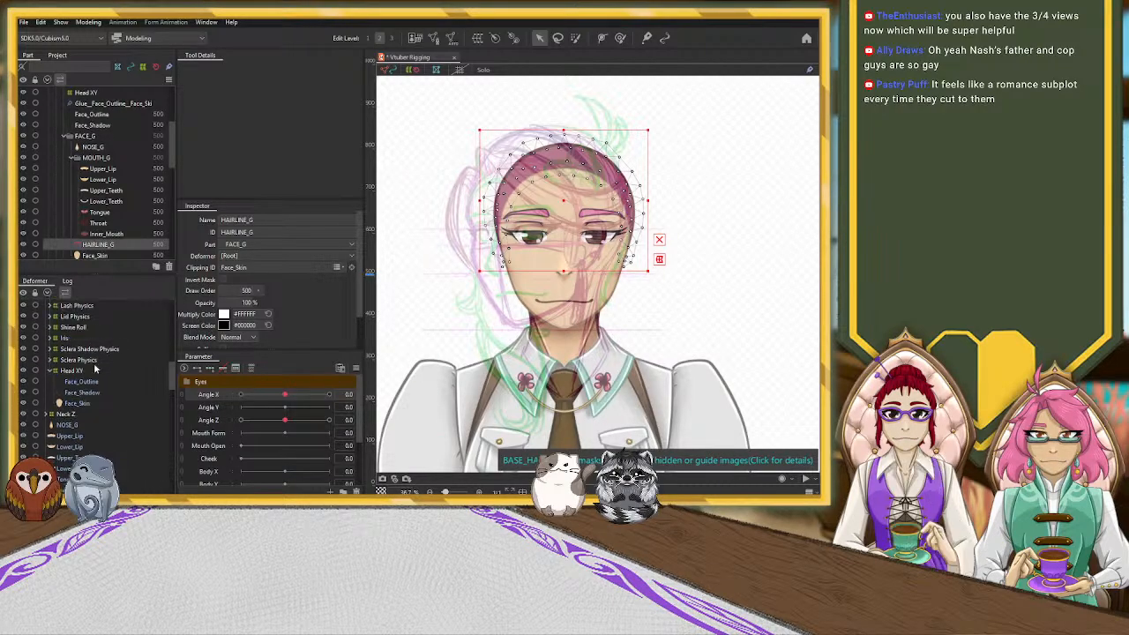
left_click(72, 371)
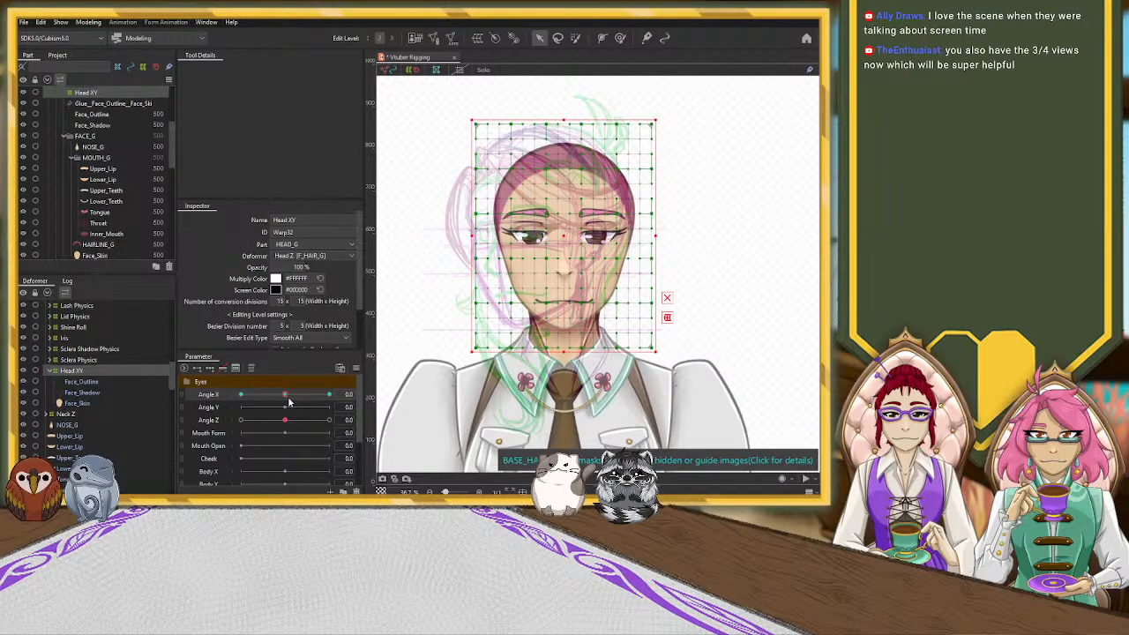